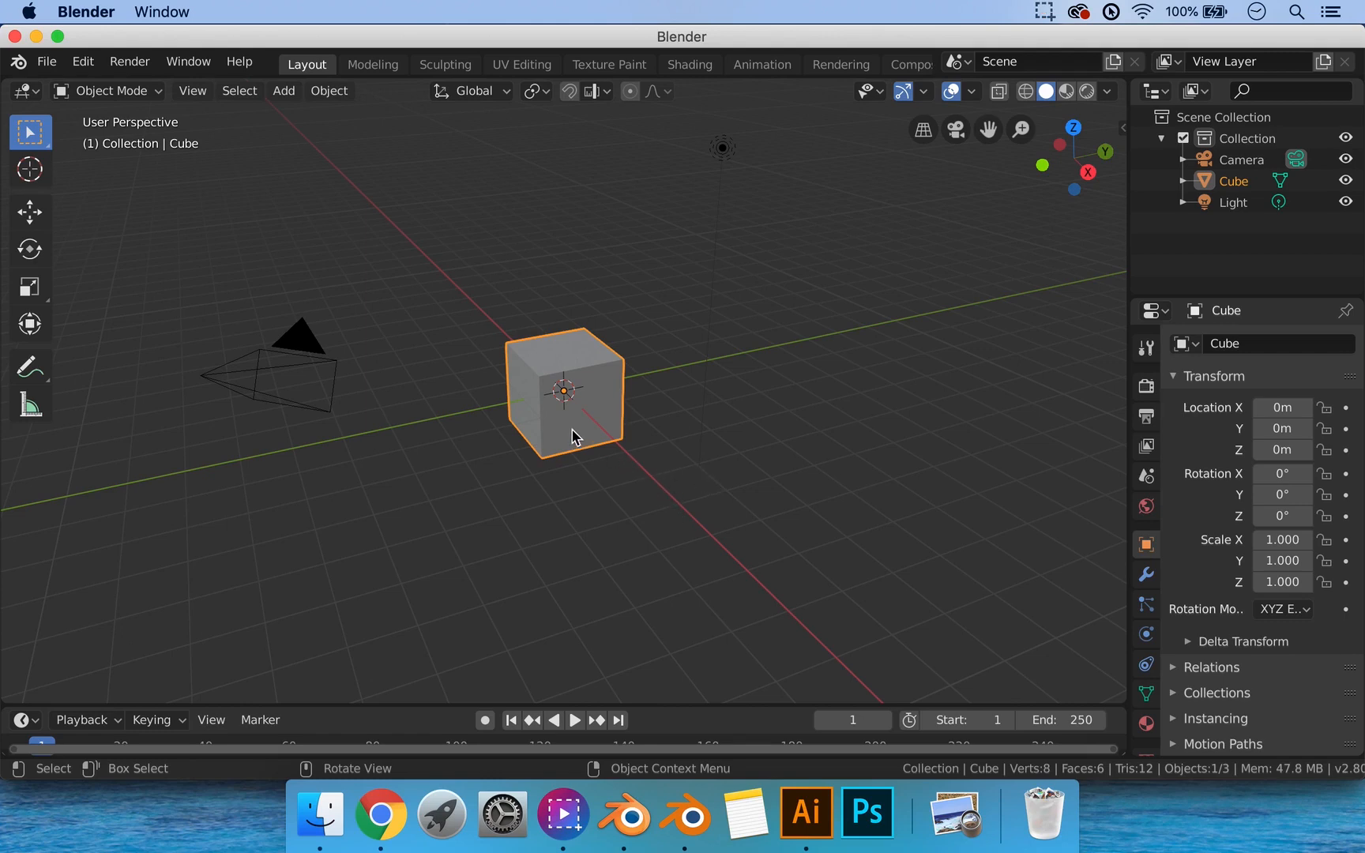
Examine the default cube up close and from a distance by panning, zooming and orbiting the 3D view.
mouse_move(573, 423)
middle_mouse_down("shift")
mouse_move(630, 454)
mouse_move(600, 447)
mouse_move(567, 407)
mouse_move(676, 402)
mouse_move(667, 484)
mouse_move(568, 442)
mouse_move(658, 387)
mouse_move(615, 417)
mouse_move(612, 454)
mouse_move(596, 431)
middle_mouse_up("shift")
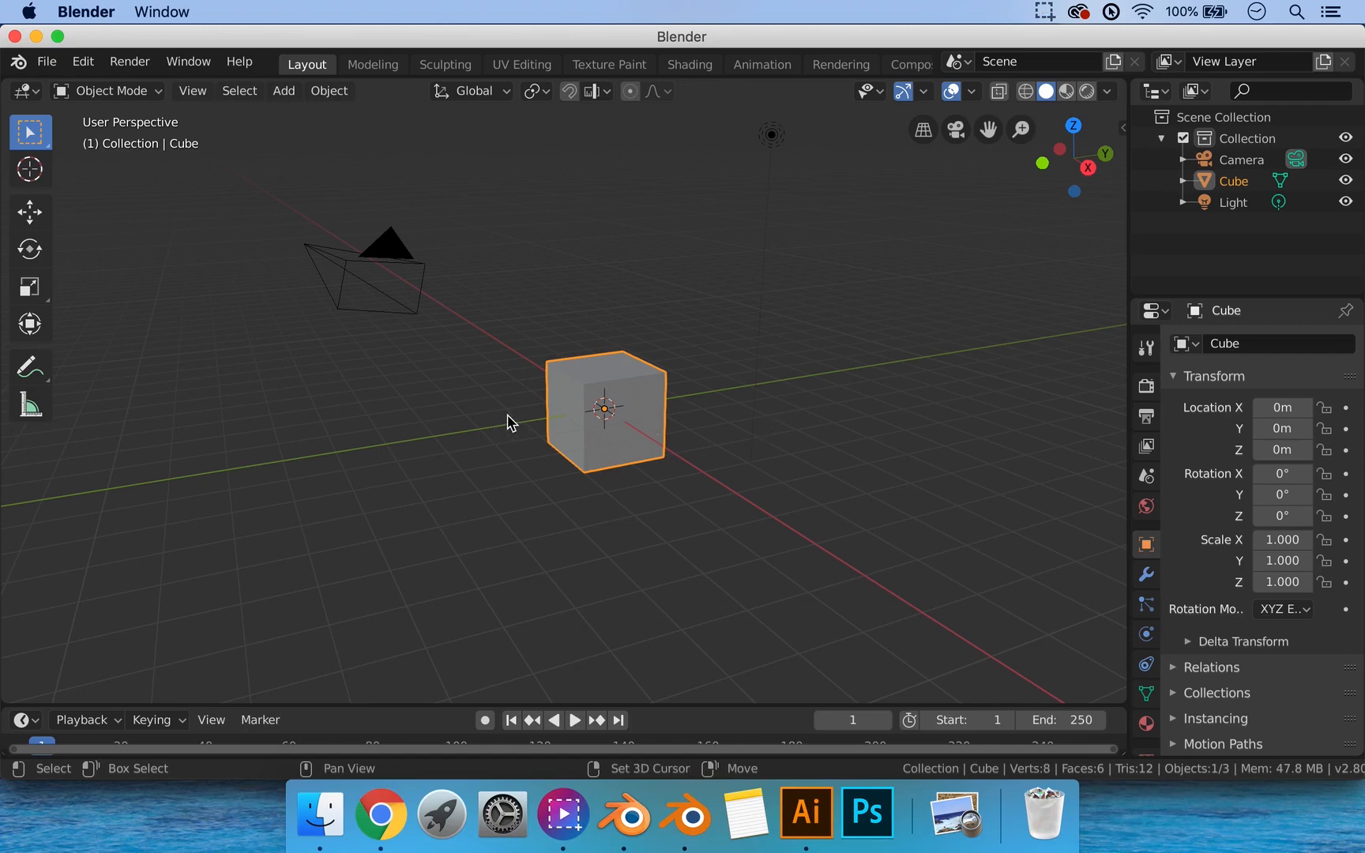
middle_click_drag(497, 424, 523, 405, "shift")
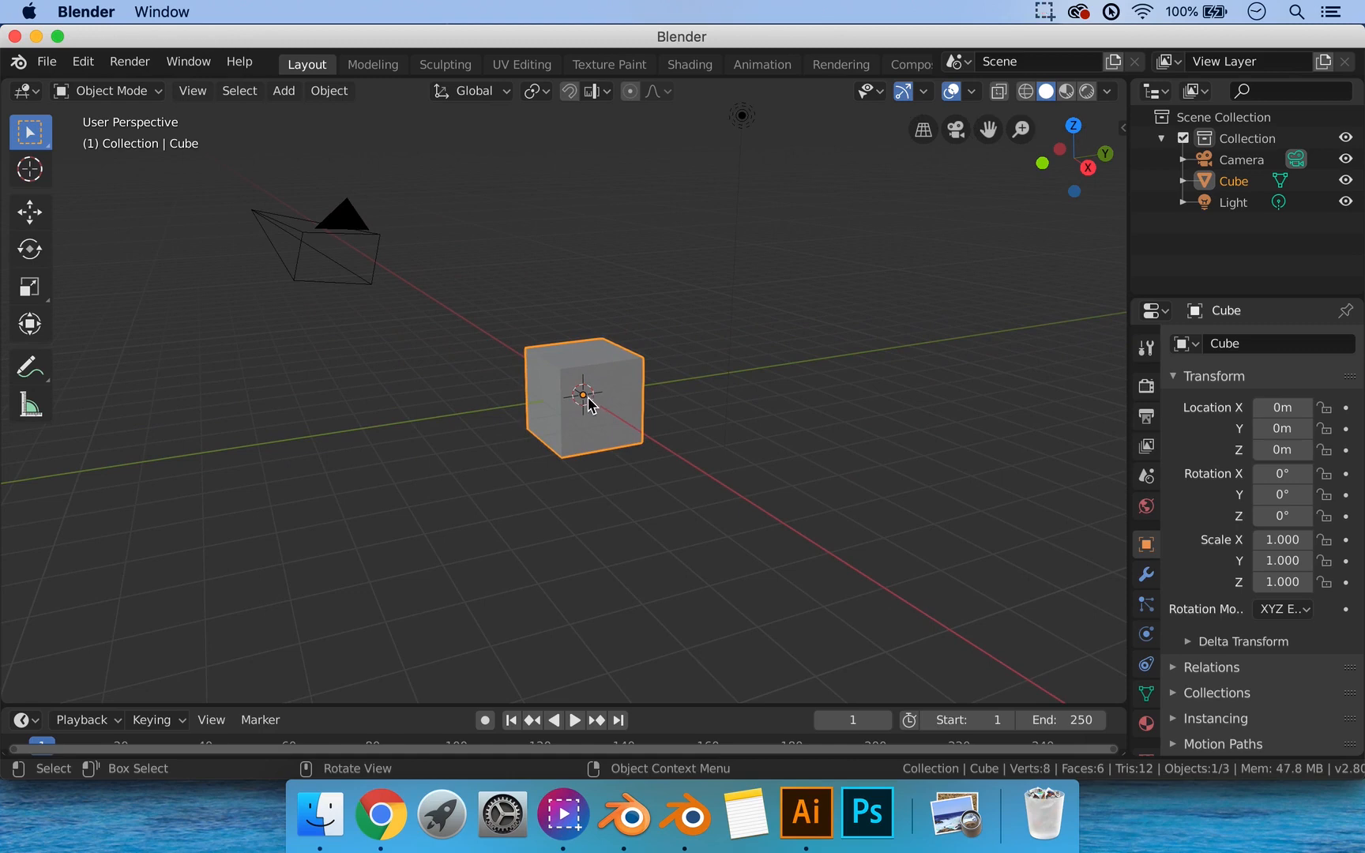
scroll(588, 402, "up", 6)
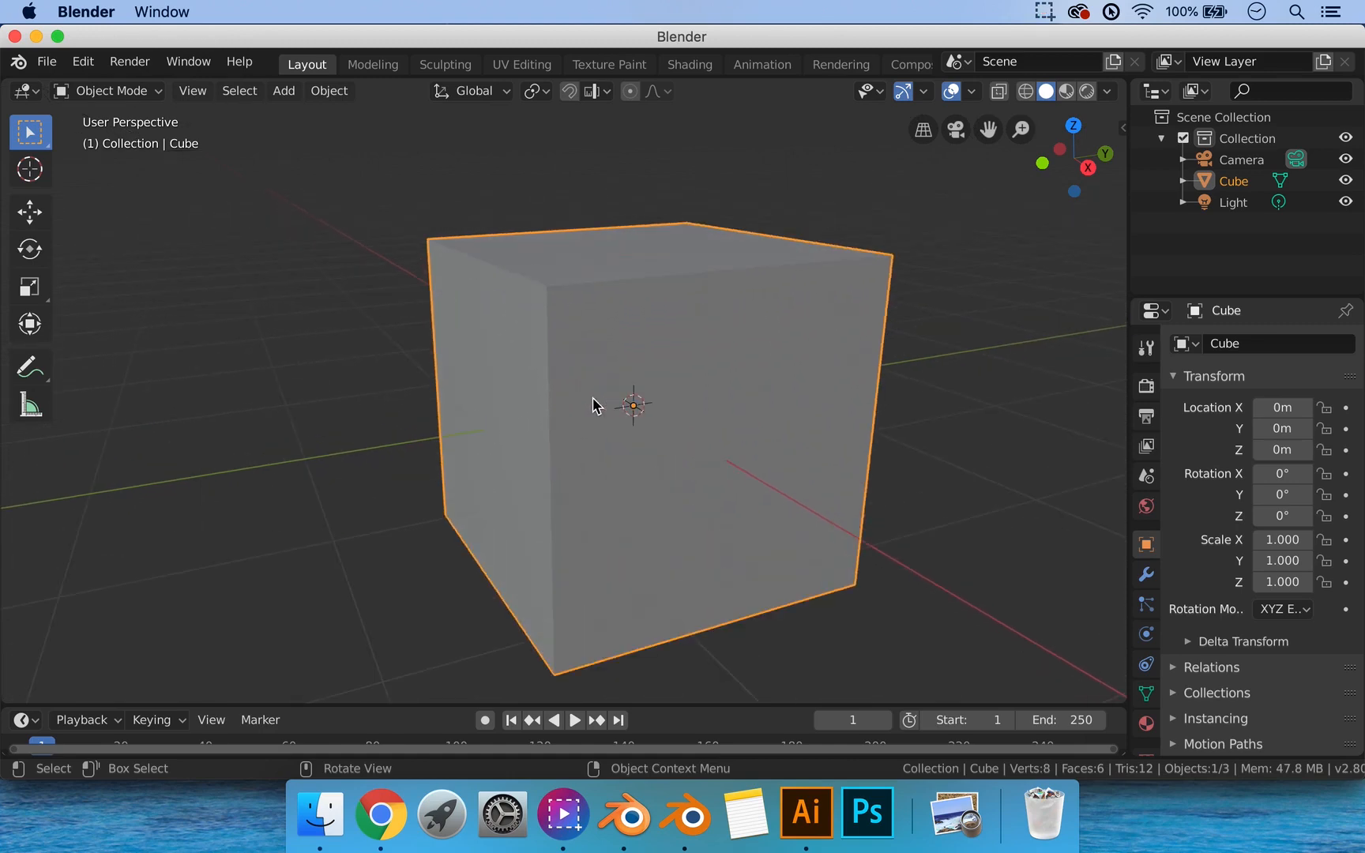
scroll(632, 403, "down", 7)
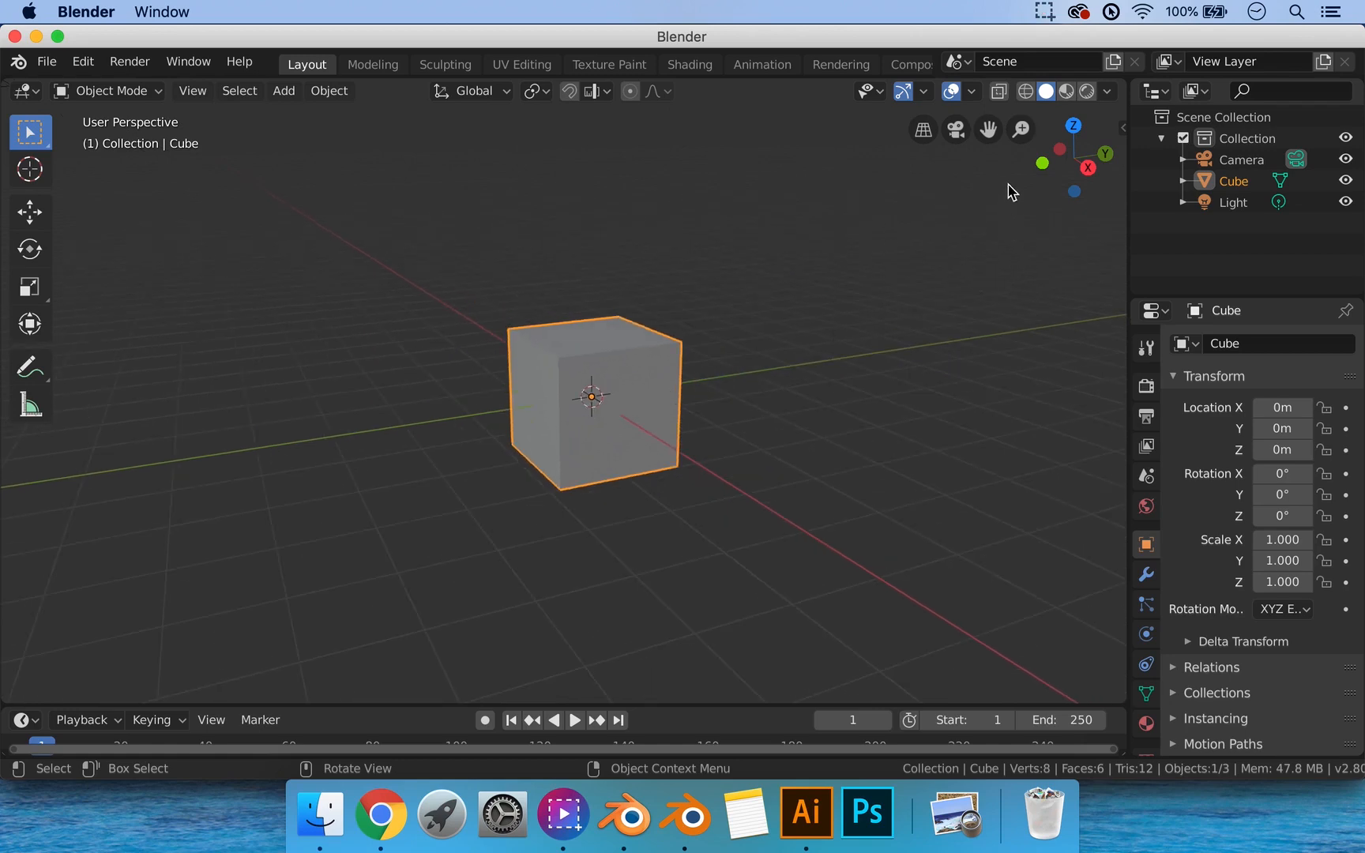
middle_click_drag(893, 330, 850, 327)
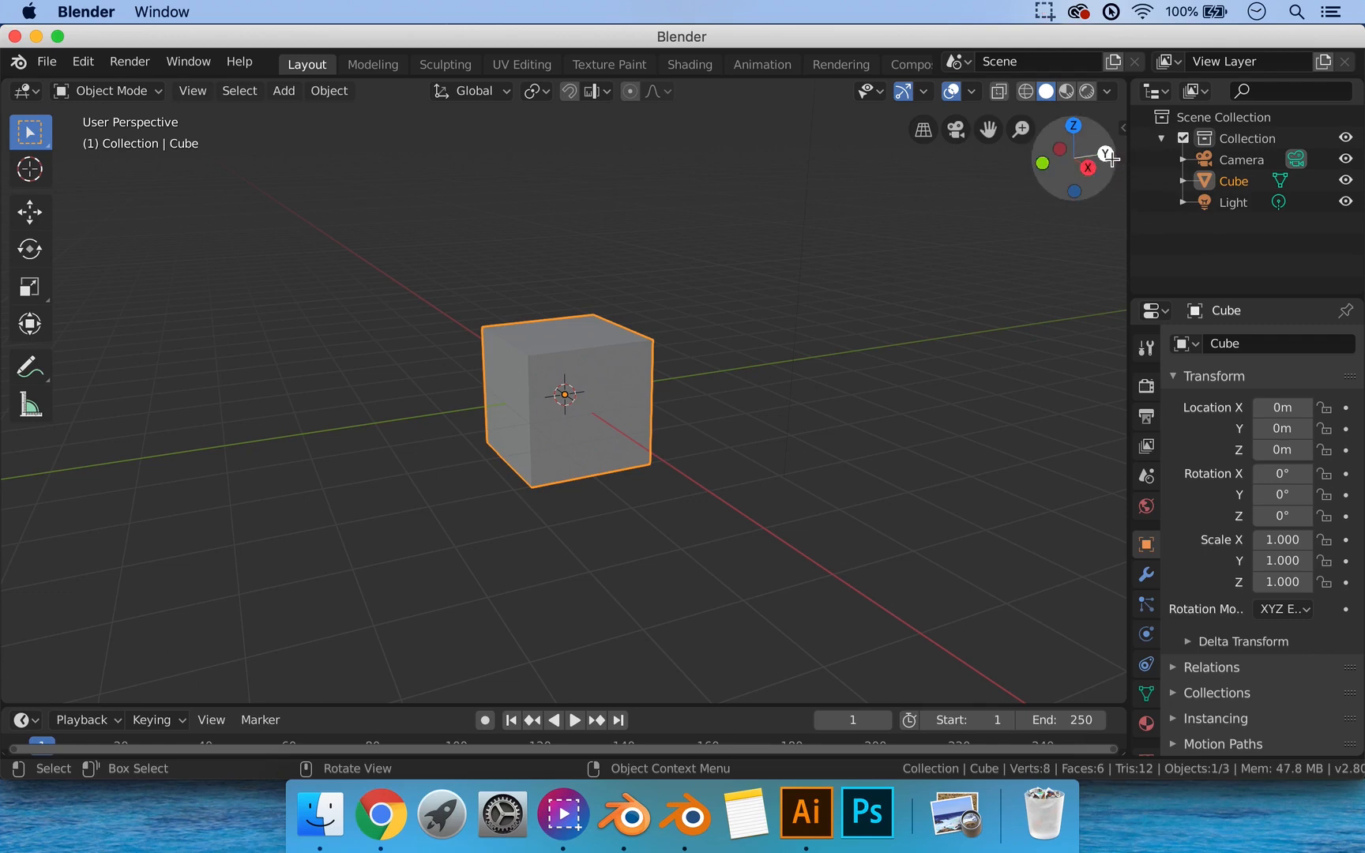
View the cube from the top, right and back axes, and return to an angled perspective view.
left_click(1074, 125)
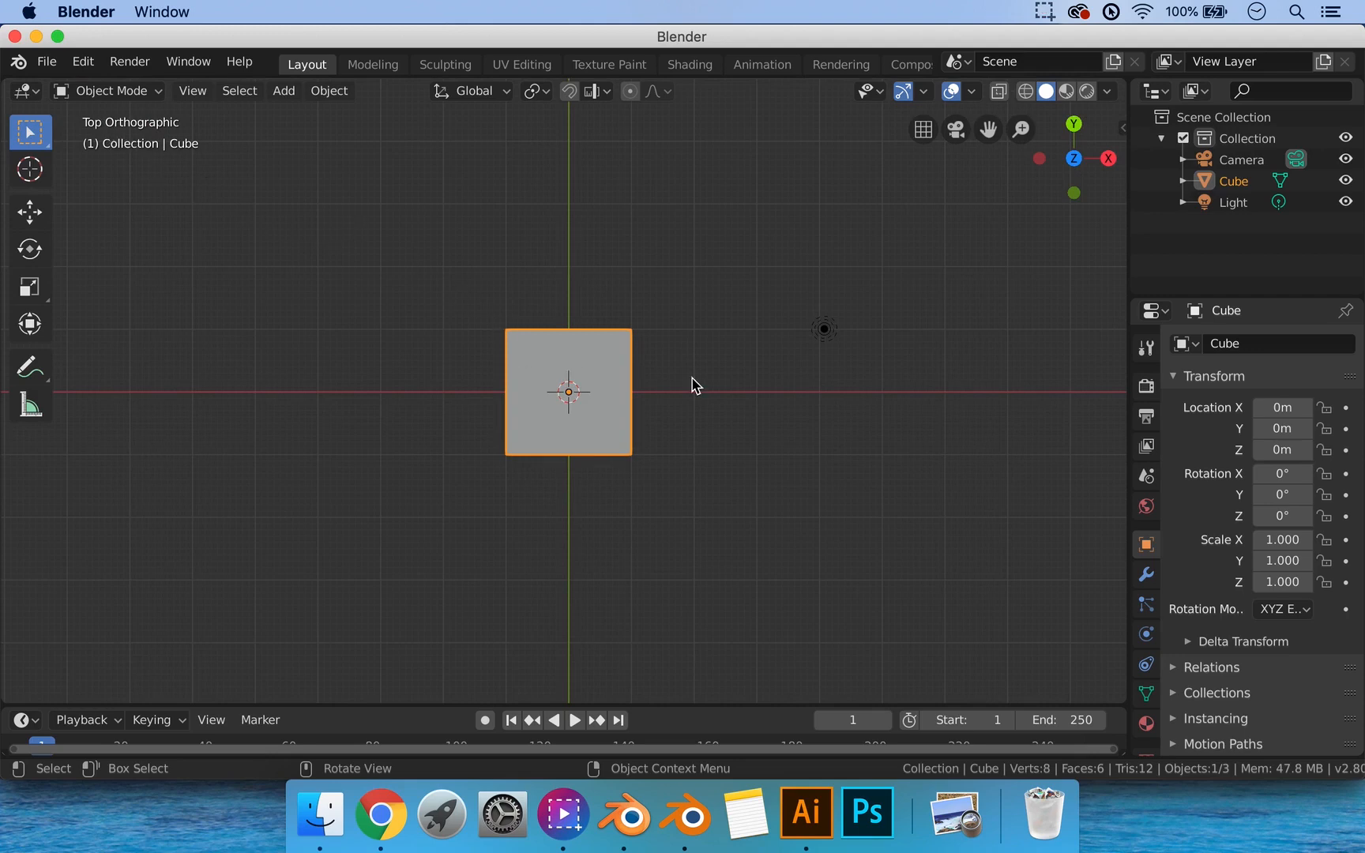
middle_click_drag(695, 383, 598, 361)
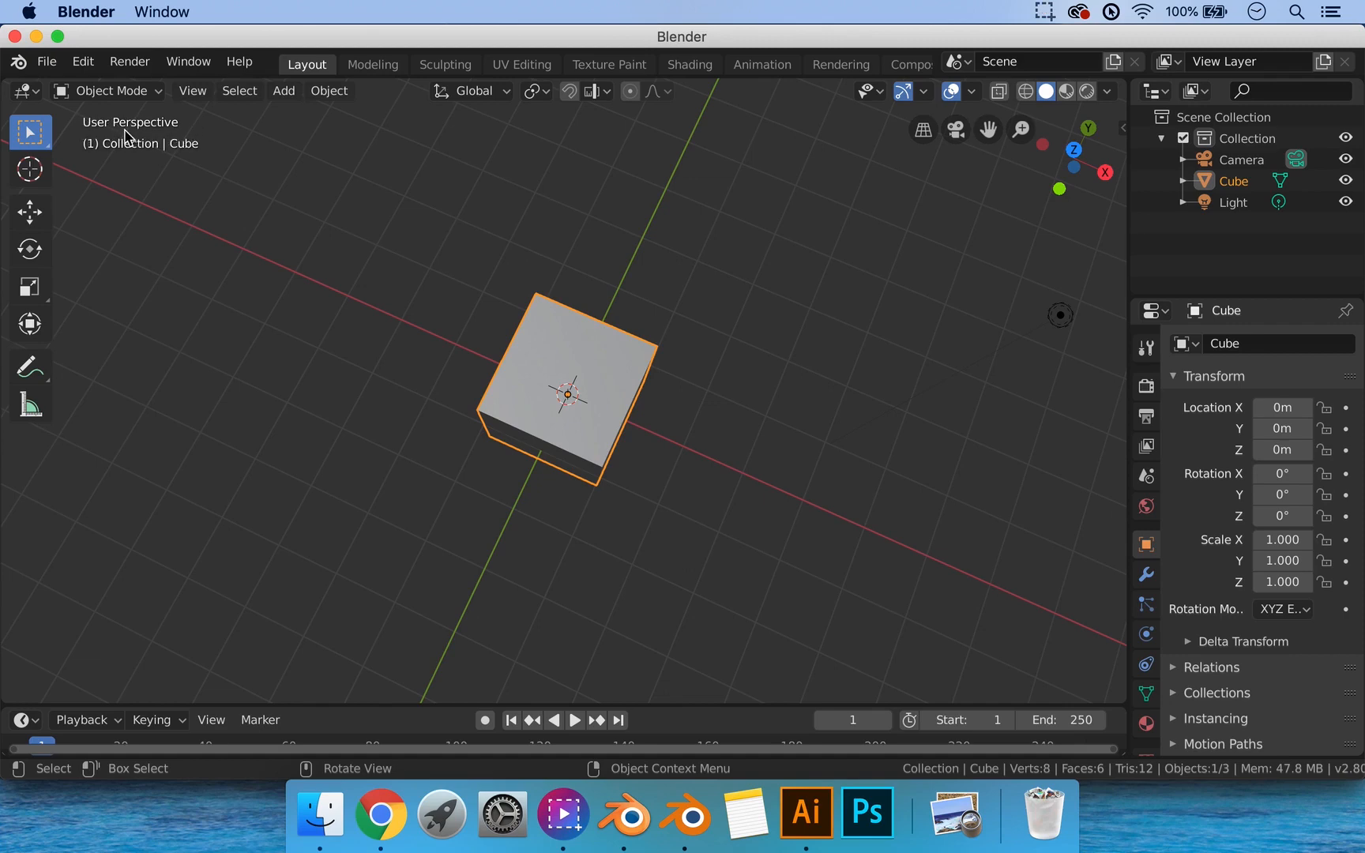
middle_click_drag(801, 301, 908, 241, "shift")
left_click(1103, 165)
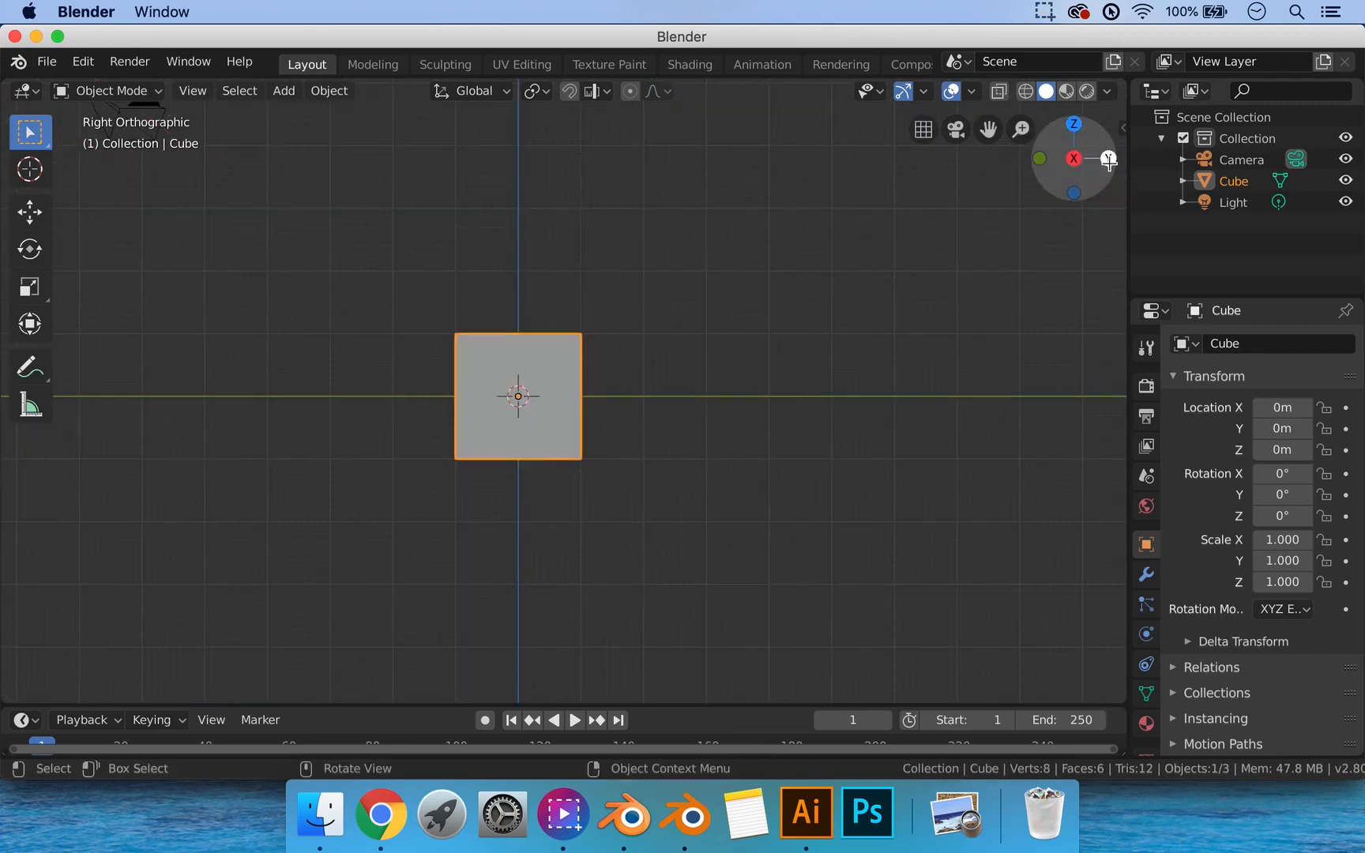
left_click(1109, 161)
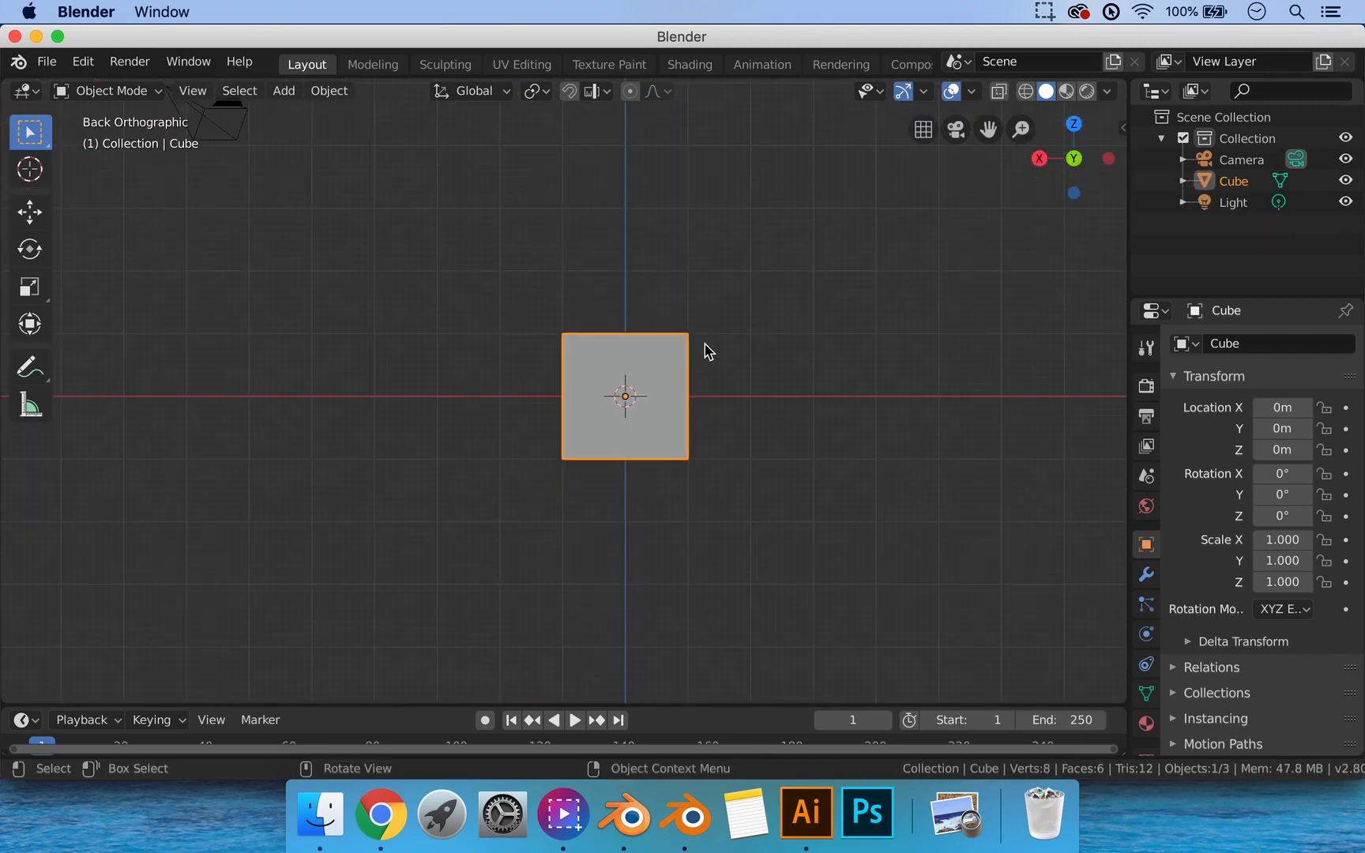
middle_click_drag(871, 237, 740, 323)
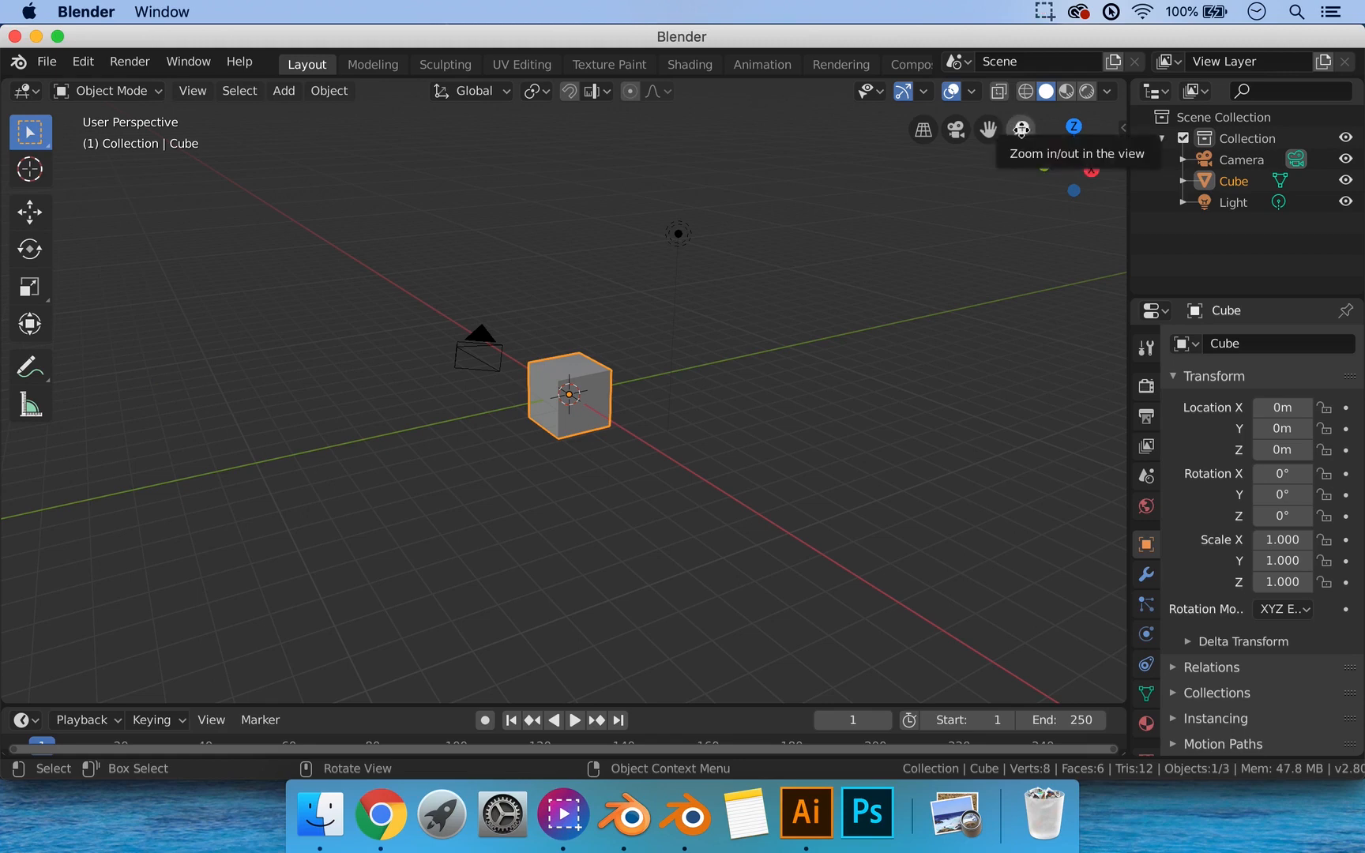
Zoom in on the cube, shift the view, and look through the scene camera before returning to the user perspective.
mouse_move(1021, 129)
left_mouse_down()
mouse_move(1022, 162)
mouse_move(1022, 86)
mouse_move(1022, 150)
mouse_move(1021, 103)
mouse_move(1021, 119)
left_mouse_up()
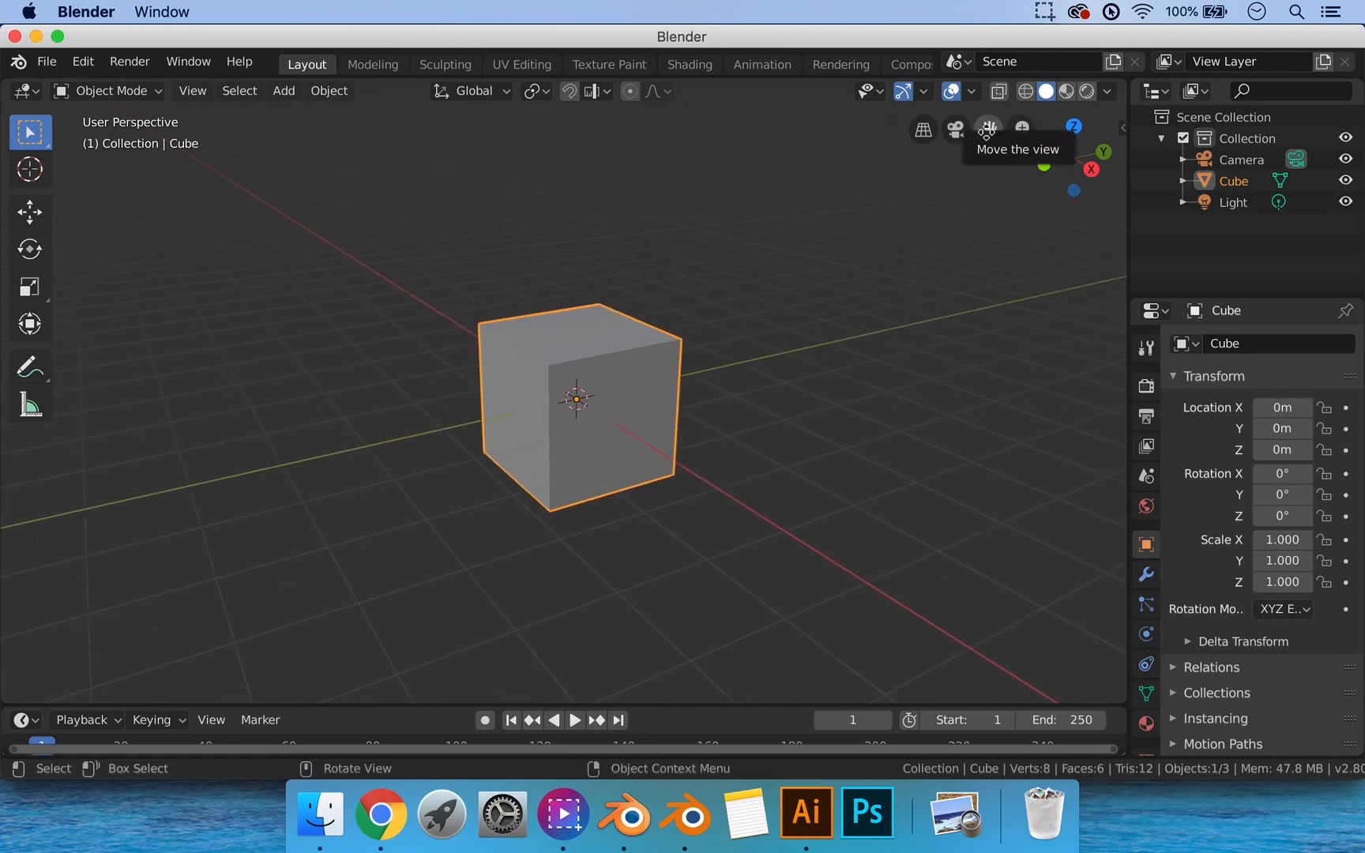
mouse_move(988, 129)
left_mouse_down()
mouse_move(806, 129)
mouse_move(974, 130)
mouse_move(888, 131)
mouse_move(981, 150)
left_mouse_up()
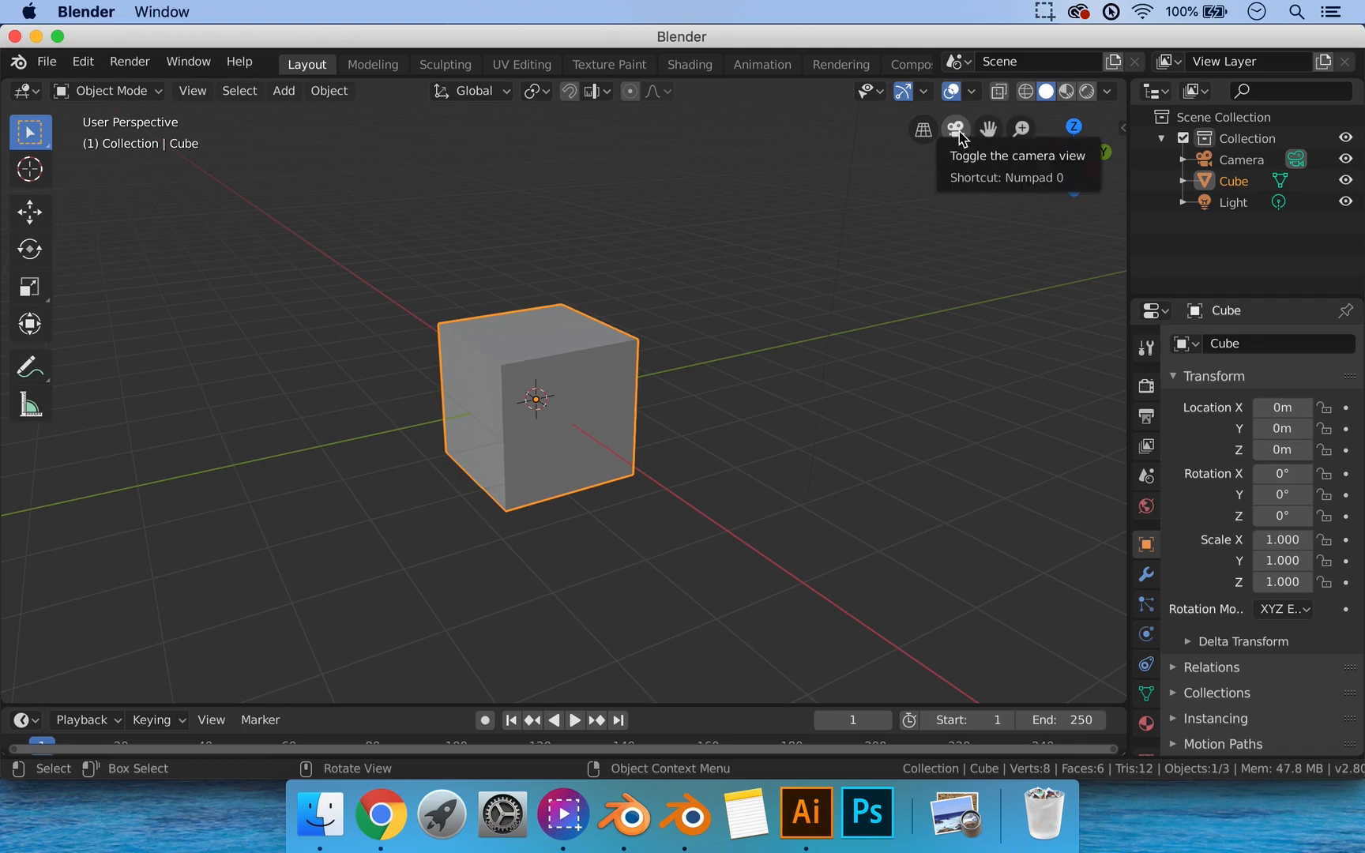
left_click(960, 134)
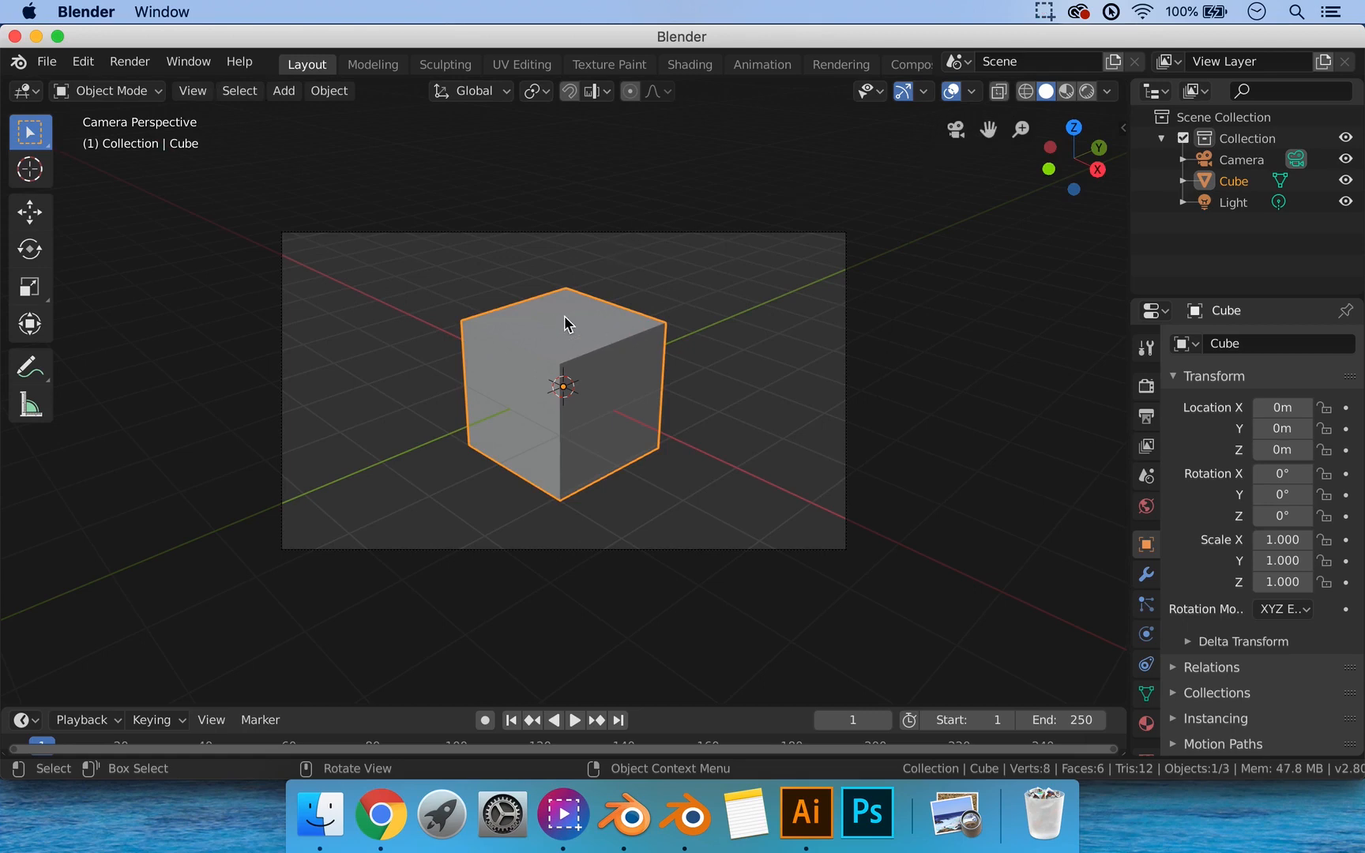
left_click(956, 132)
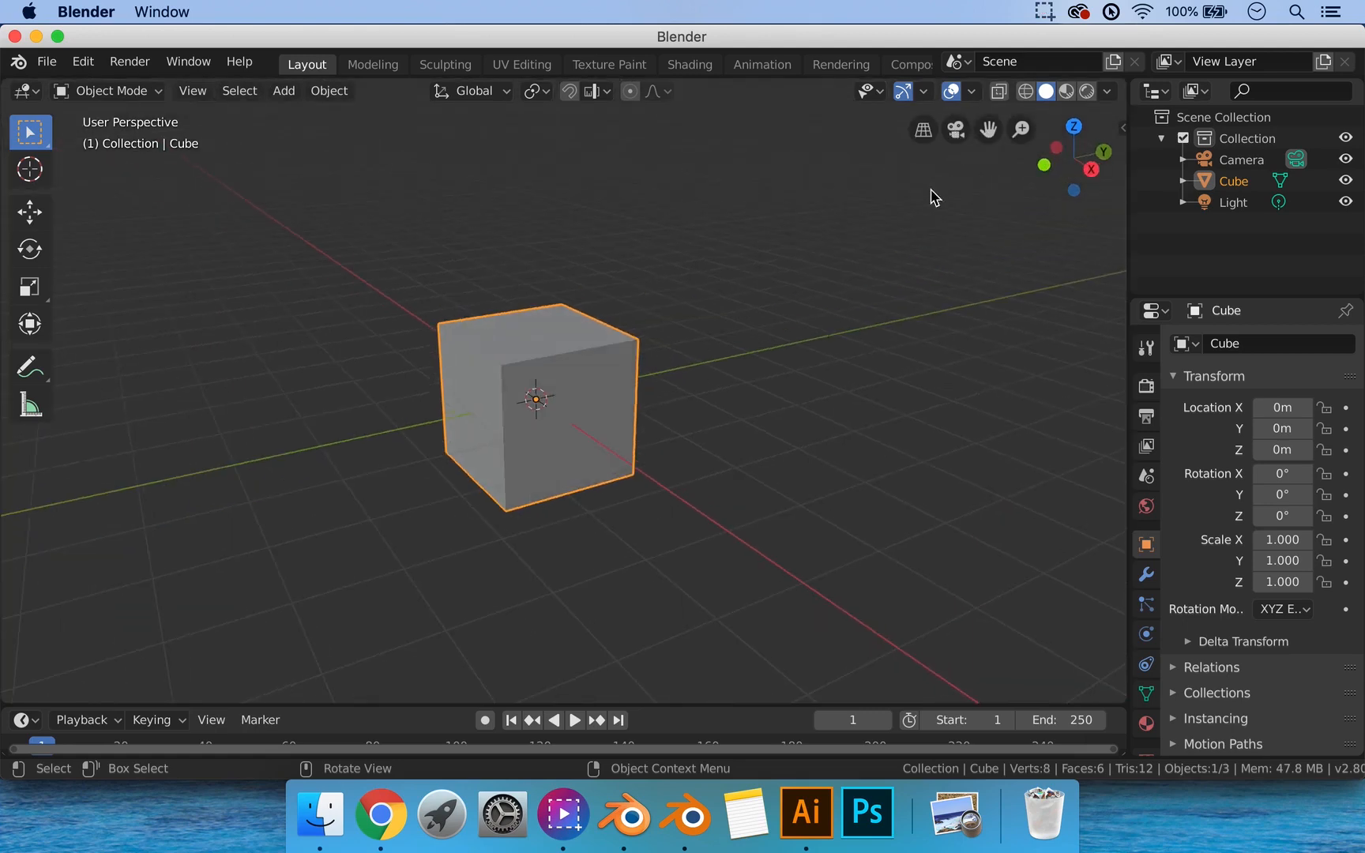
scroll(873, 225, "down", 4)
middle_click_drag(872, 225, 919, 228, "shift")
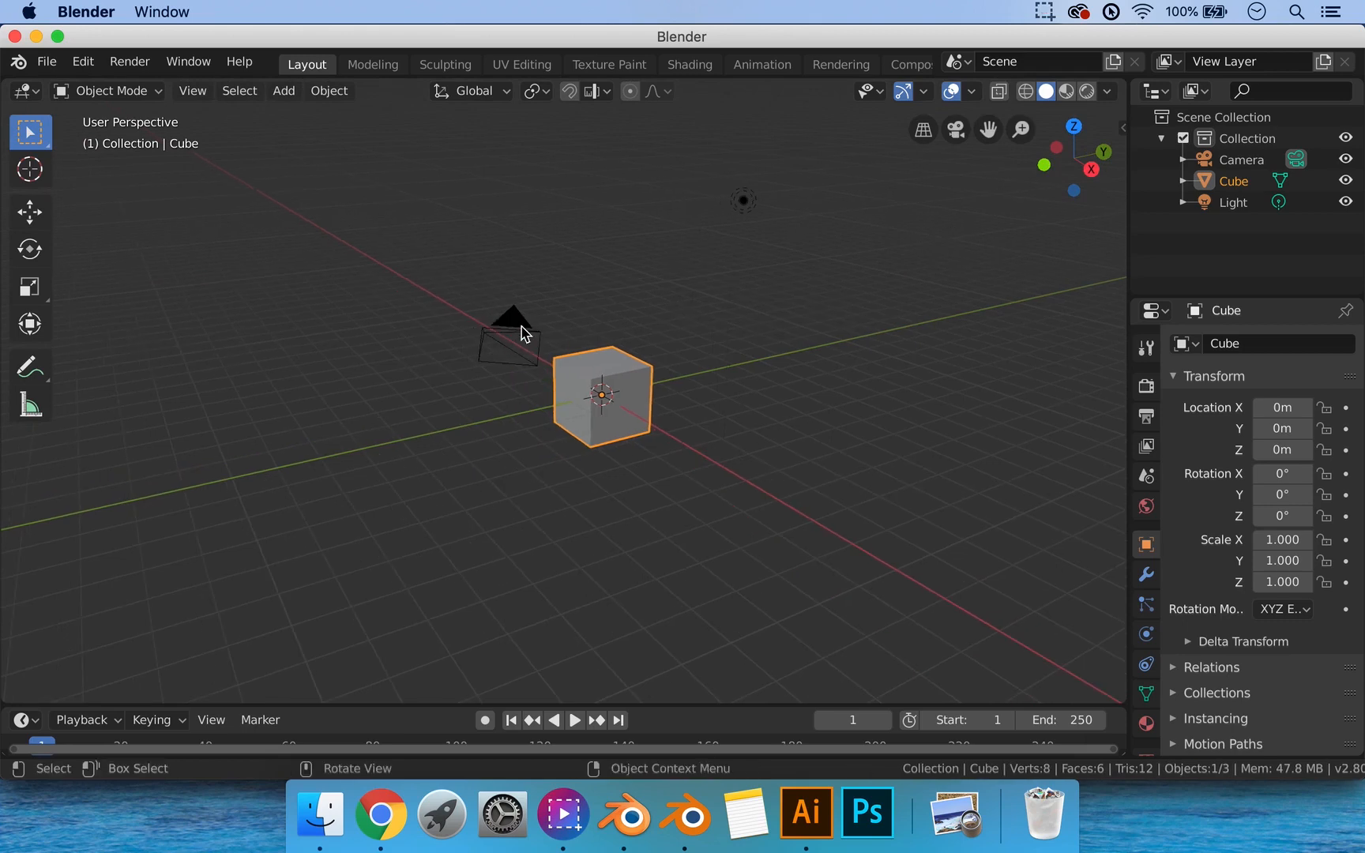
middle_click_drag(569, 310, 560, 313)
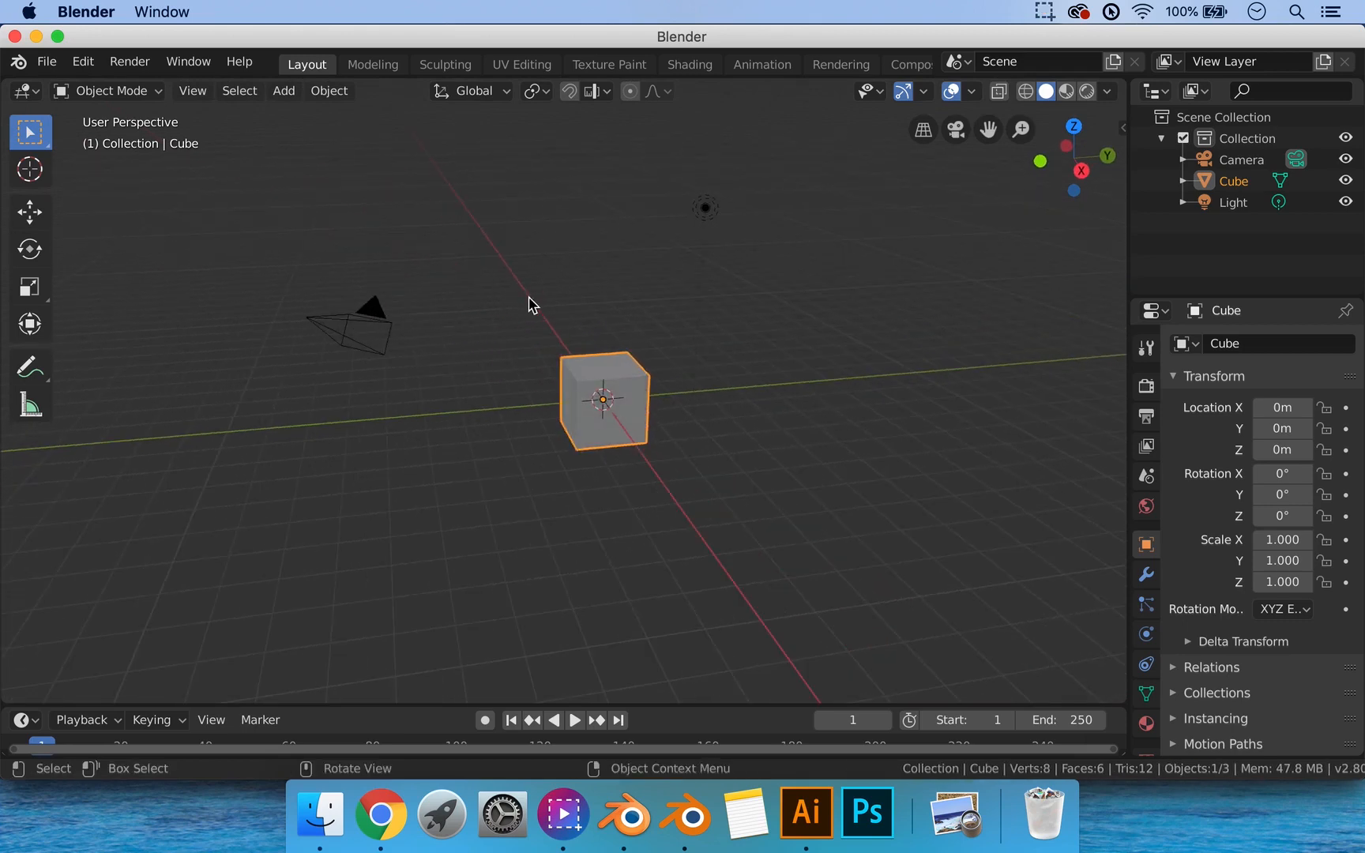
middle_click_drag(530, 301, 604, 305)
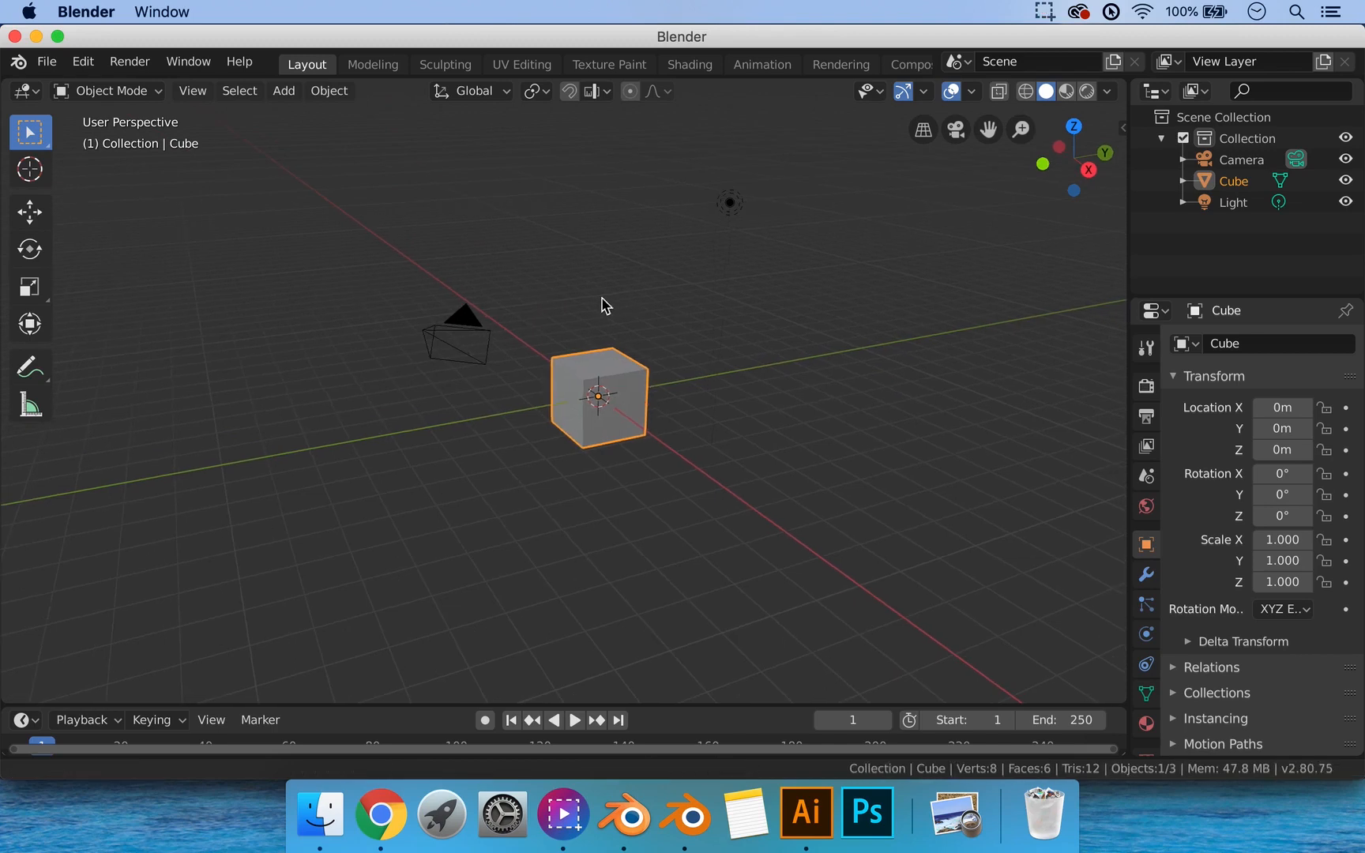
Compare the scene in orthographic projection and switch back to perspective.
left_click(923, 128)
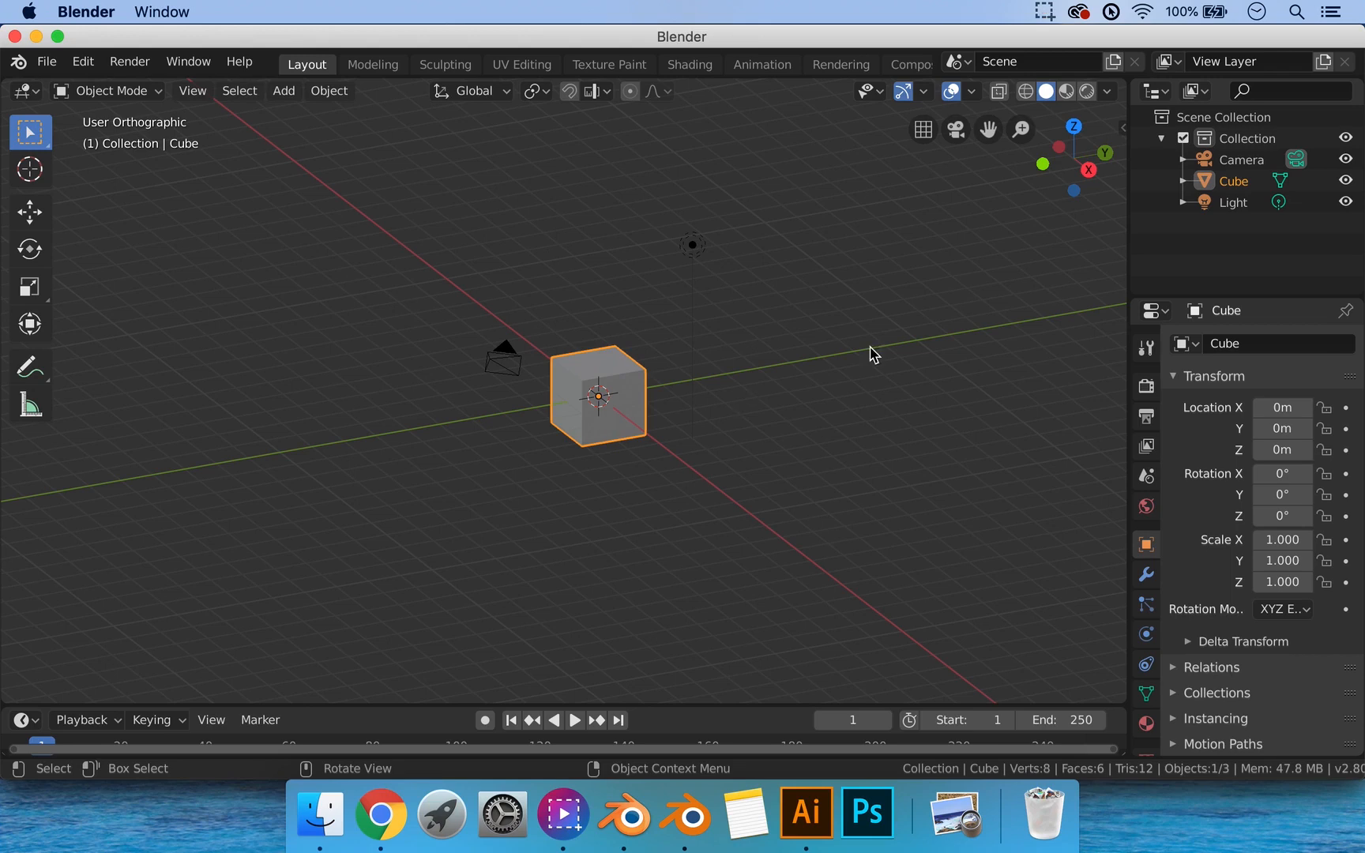
left_click(922, 130)
scroll(744, 352, "up", 1)
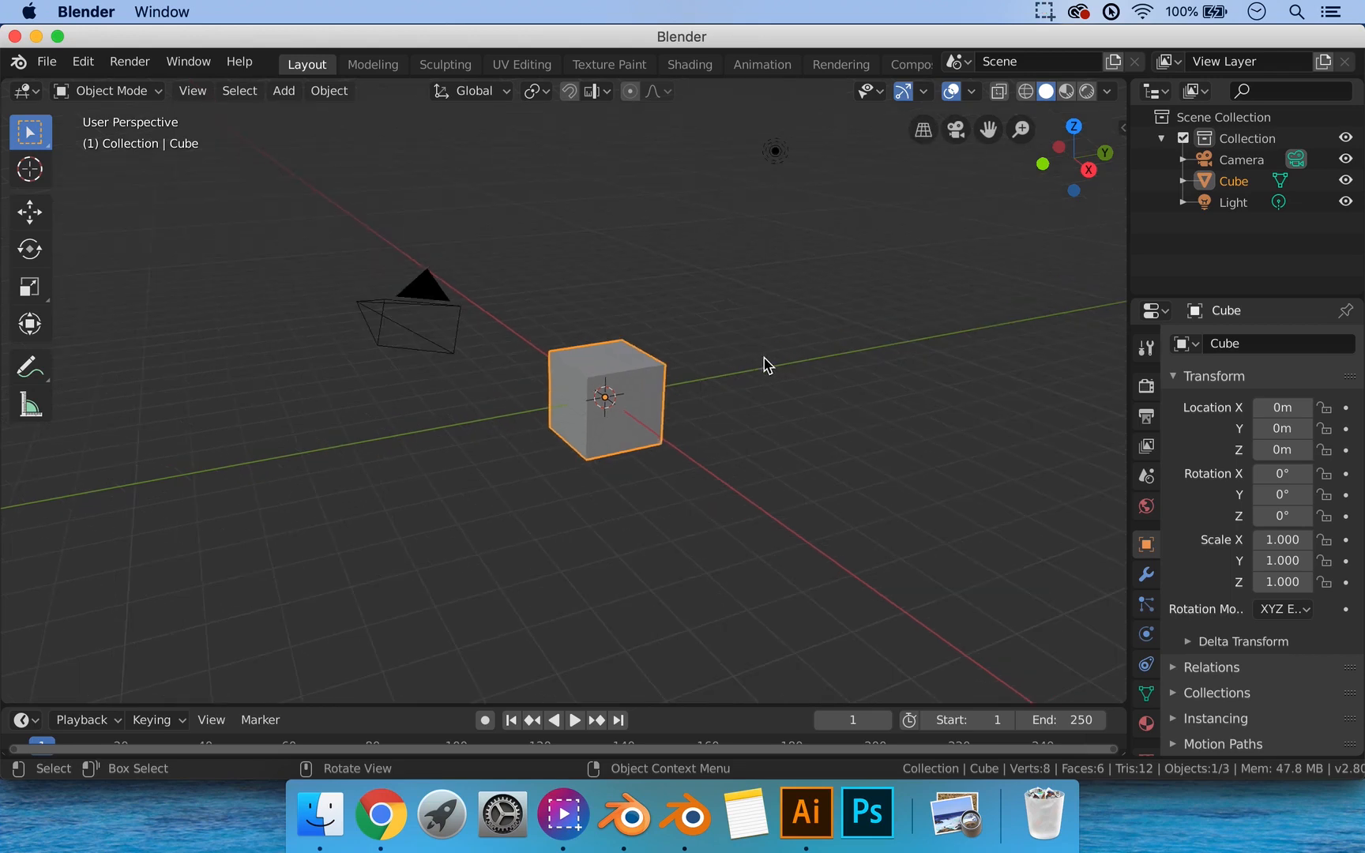
middle_click_drag(760, 360, 743, 368, "shift")
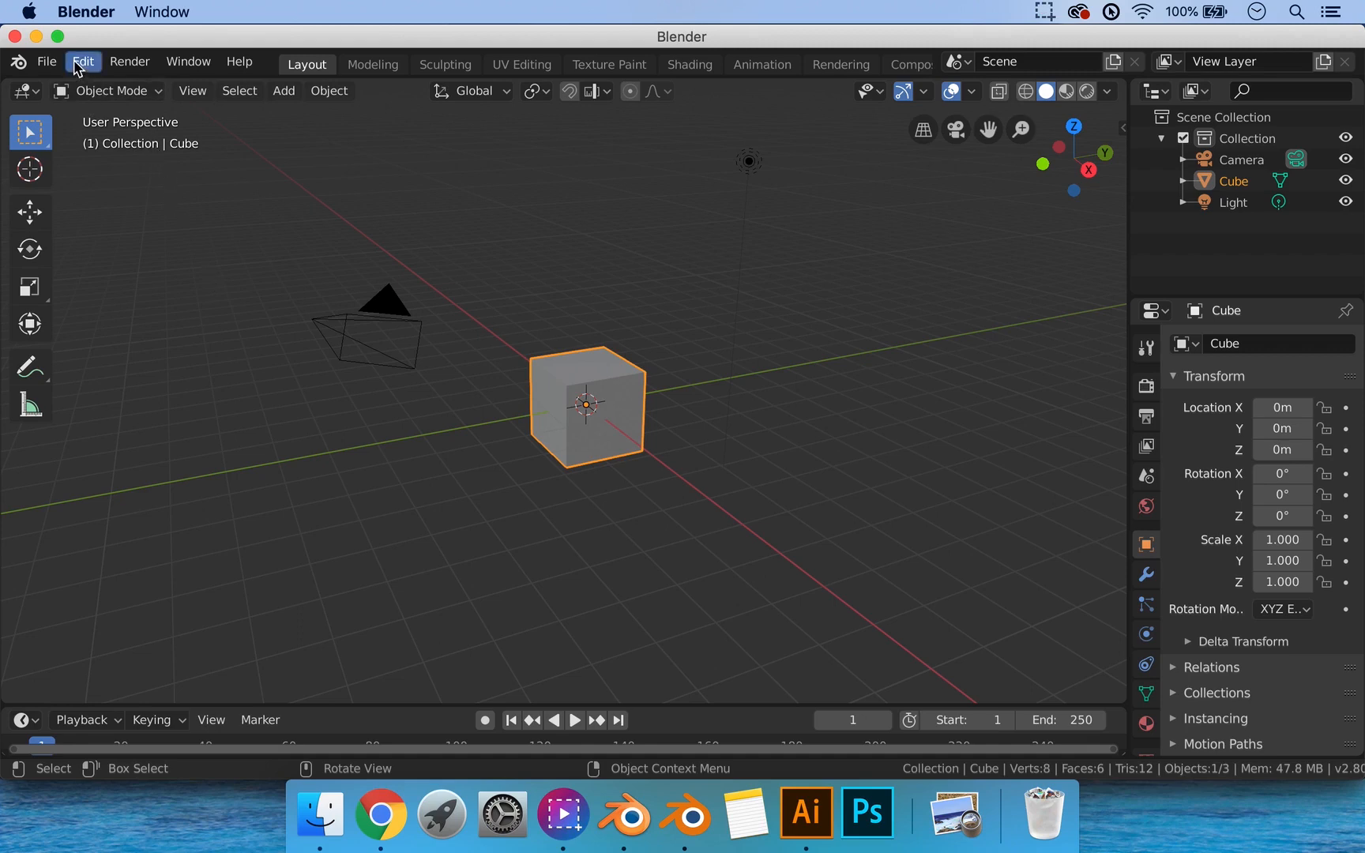
Enable Emulate Numpad in the Input preferences, save the preferences and close their window.
left_click(48, 63)
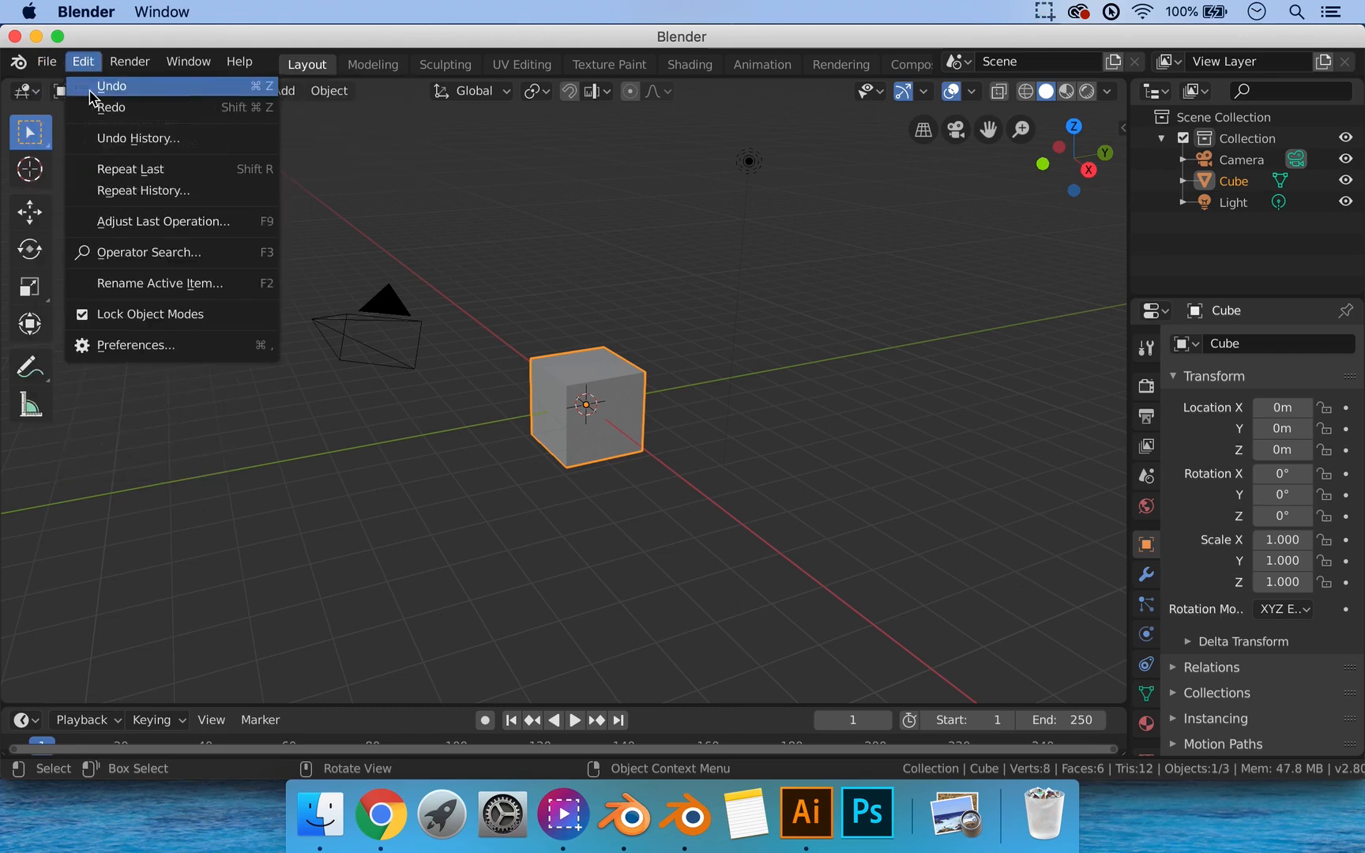
left_click(139, 344)
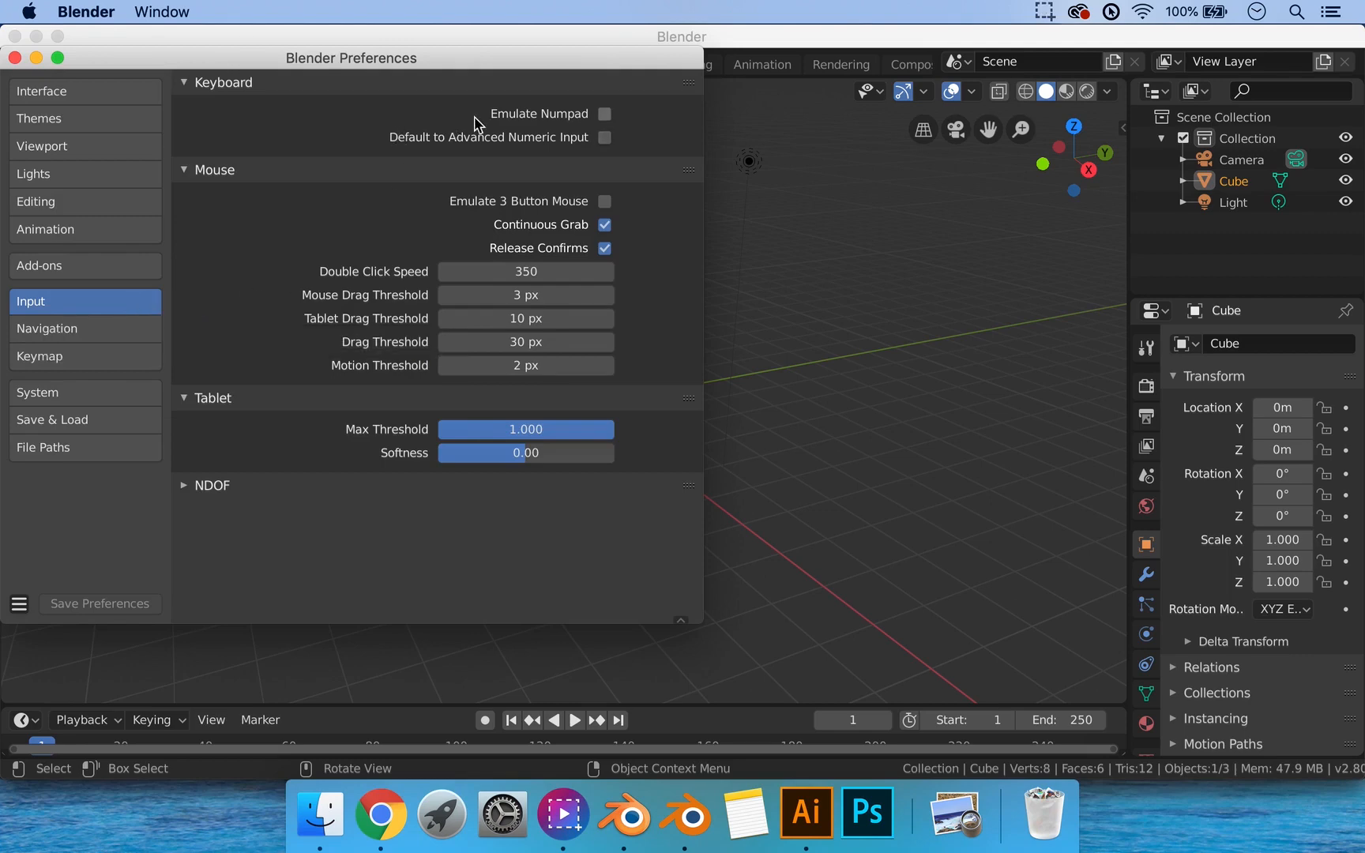
left_click(605, 114)
left_click(101, 605)
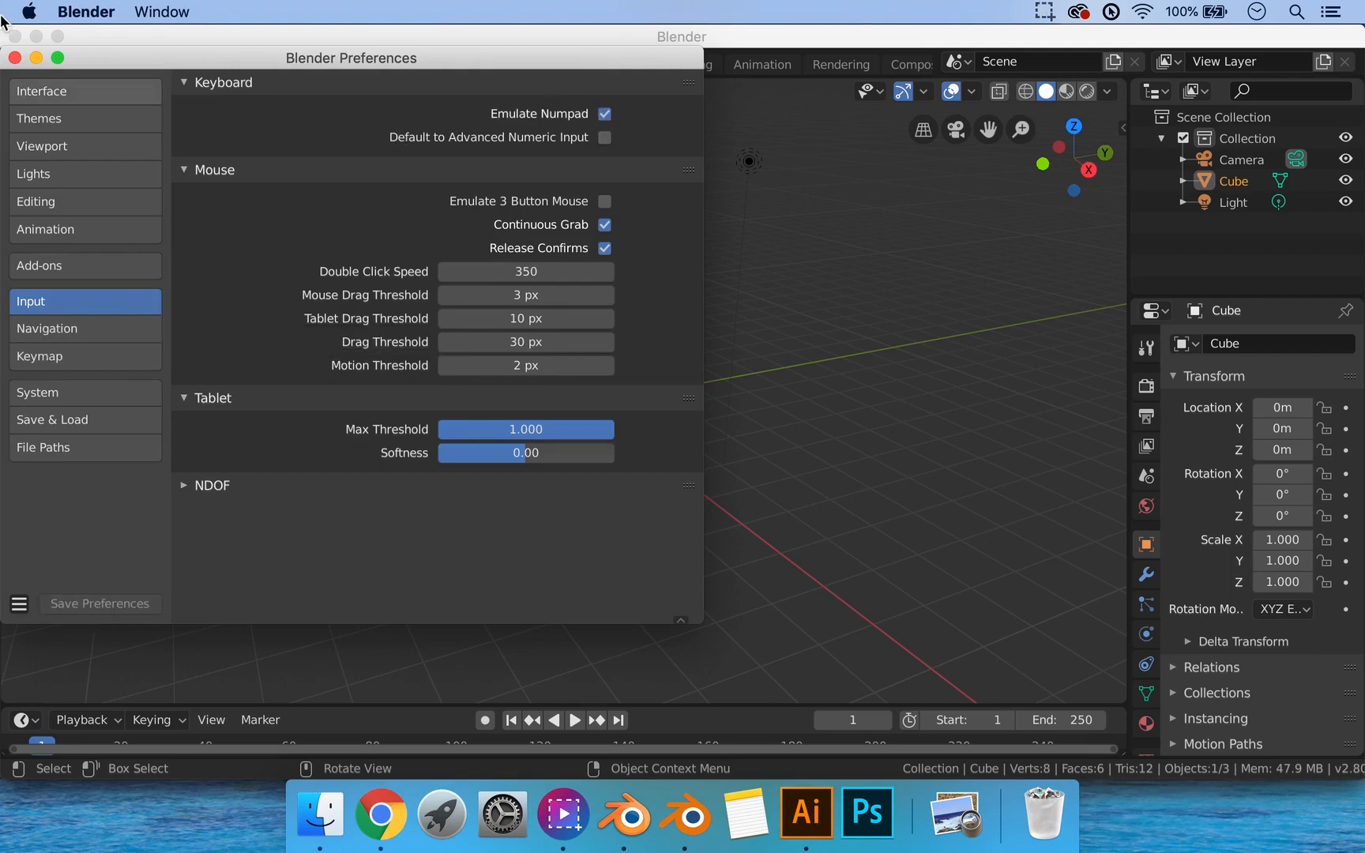
left_click(15, 58)
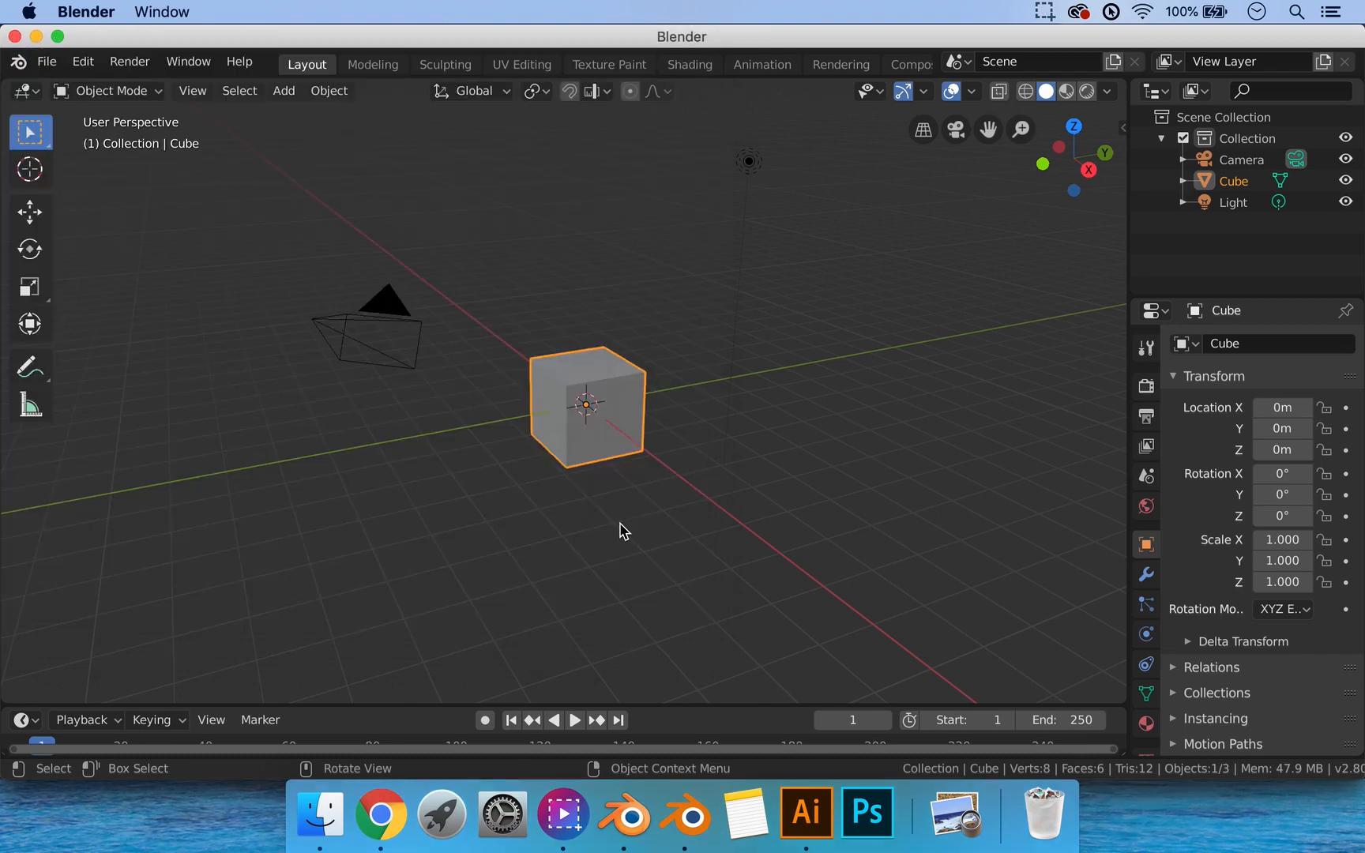
Look at the cube from the front, right and top with the numpad view commands, including rotated and orthographic views.
key("1")
key("8")
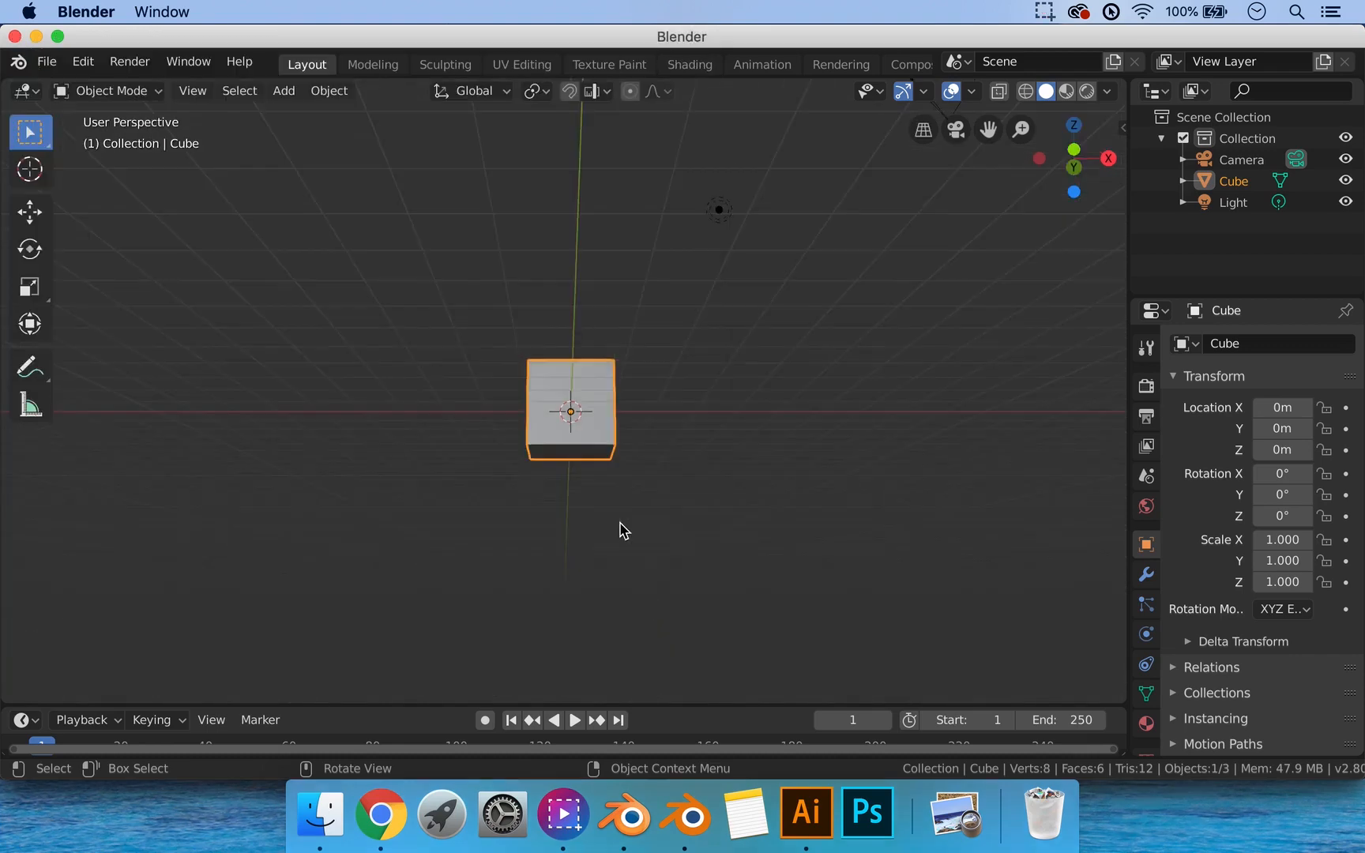
key("3")
key("6")
key("5")
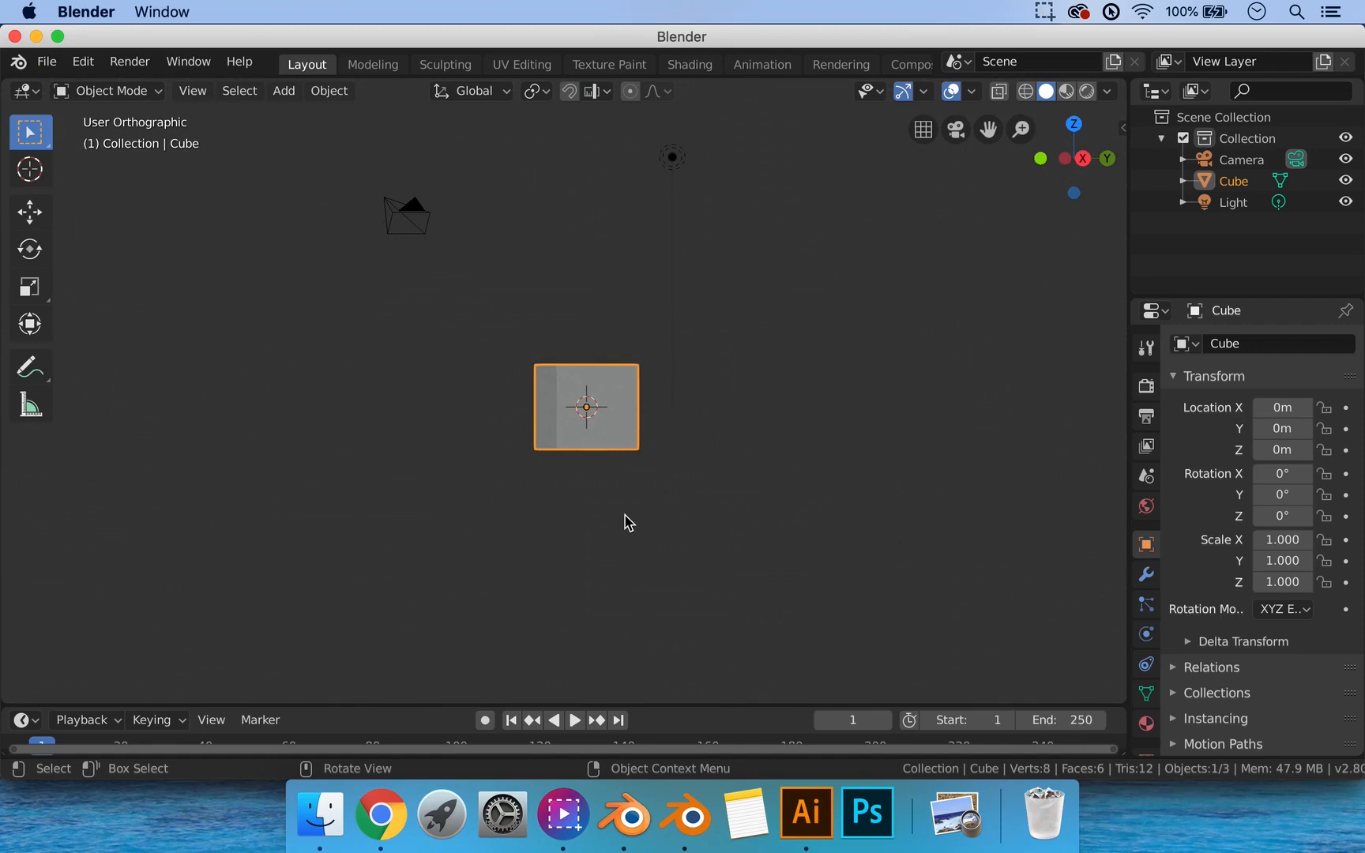
key("6")
key("7")
Inspect the cube from an angled view, the opposite side and the camera view, and return to a free view.
middle_click_drag(634, 508, 535, 426)
key("8")
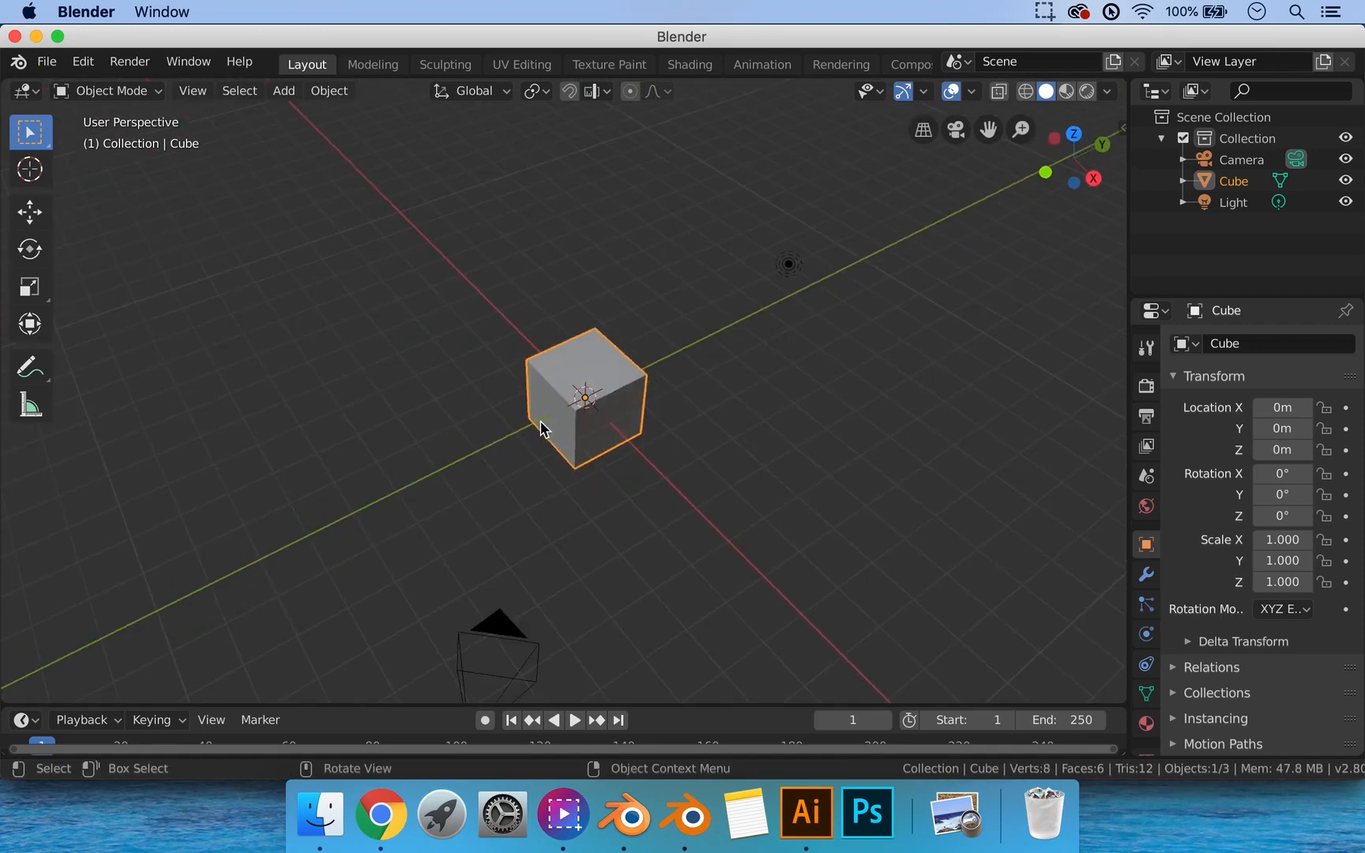
key("ctrl+9")
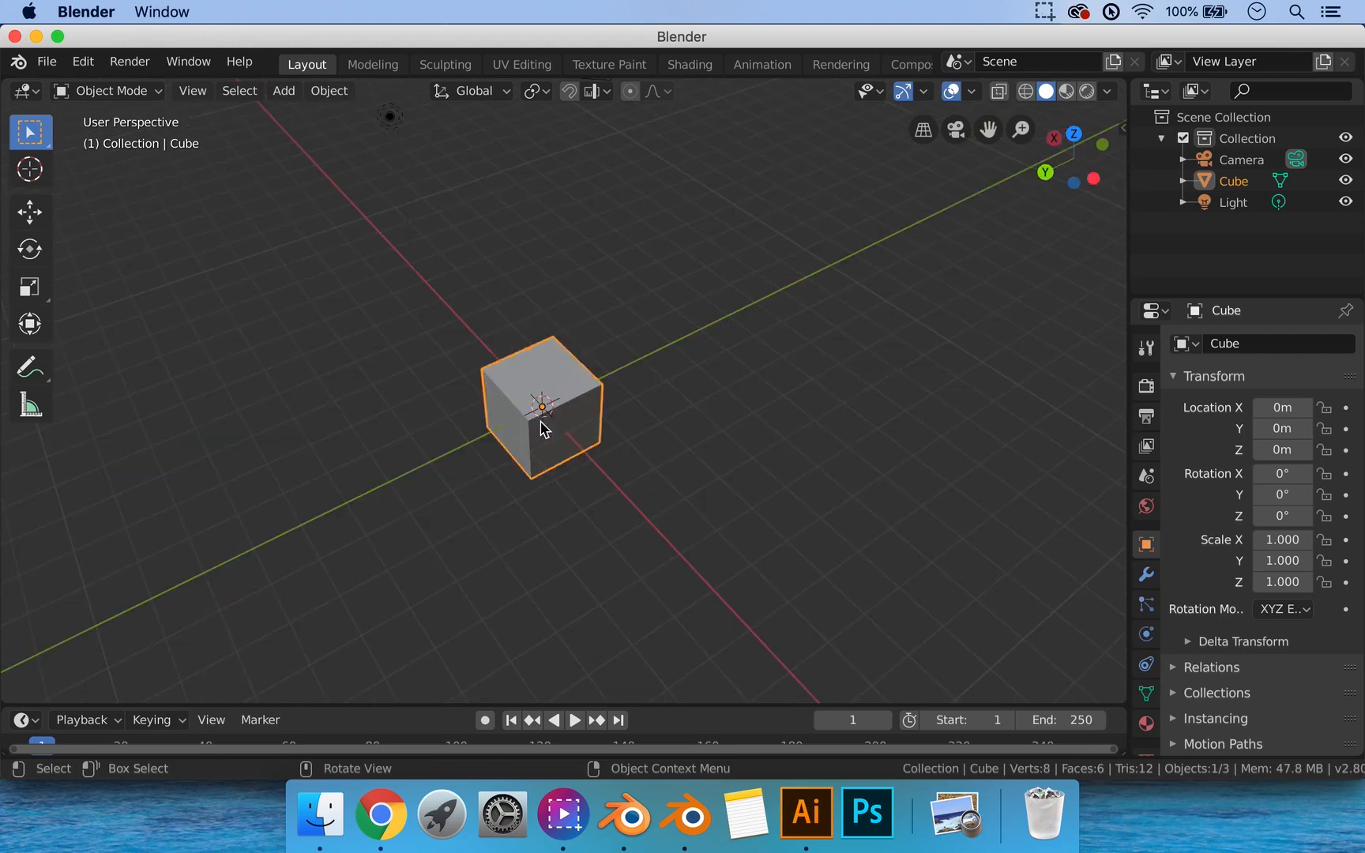
key("0")
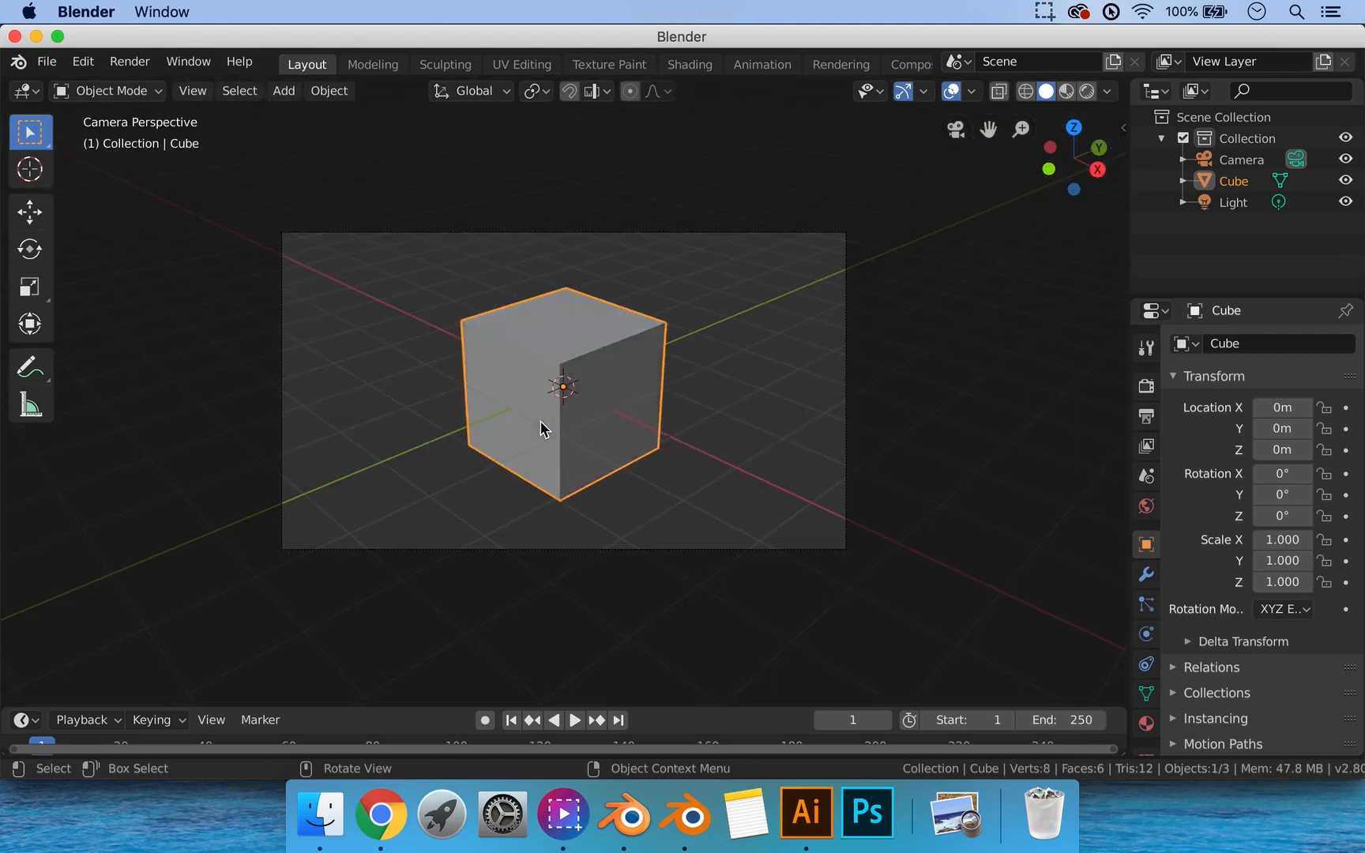
middle_click_drag(929, 168, 703, 427)
scroll(715, 415, "up", 5)
scroll(701, 420, "down", 2)
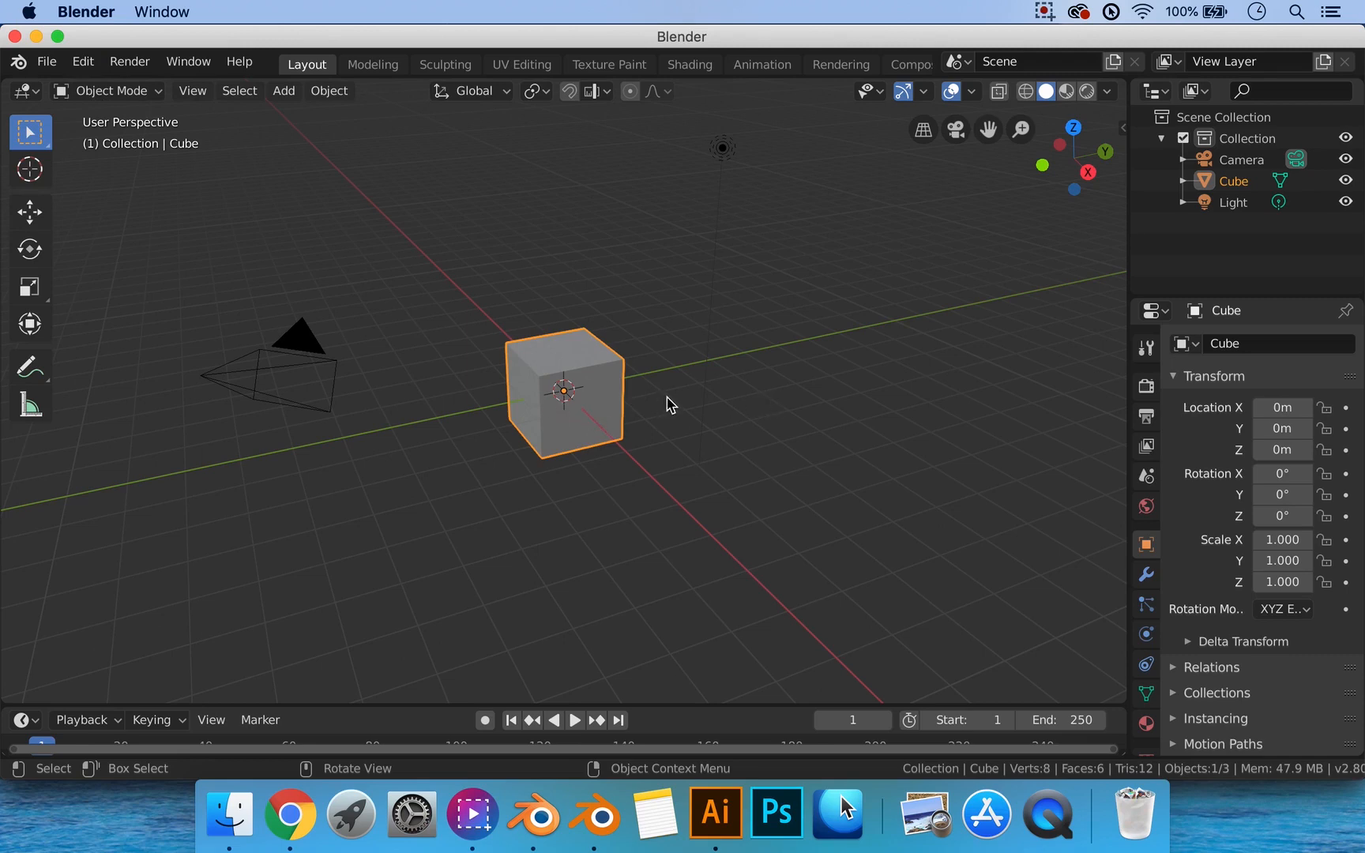
Delete the camera and the light from the scene, and select the cube.
left_click(304, 353)
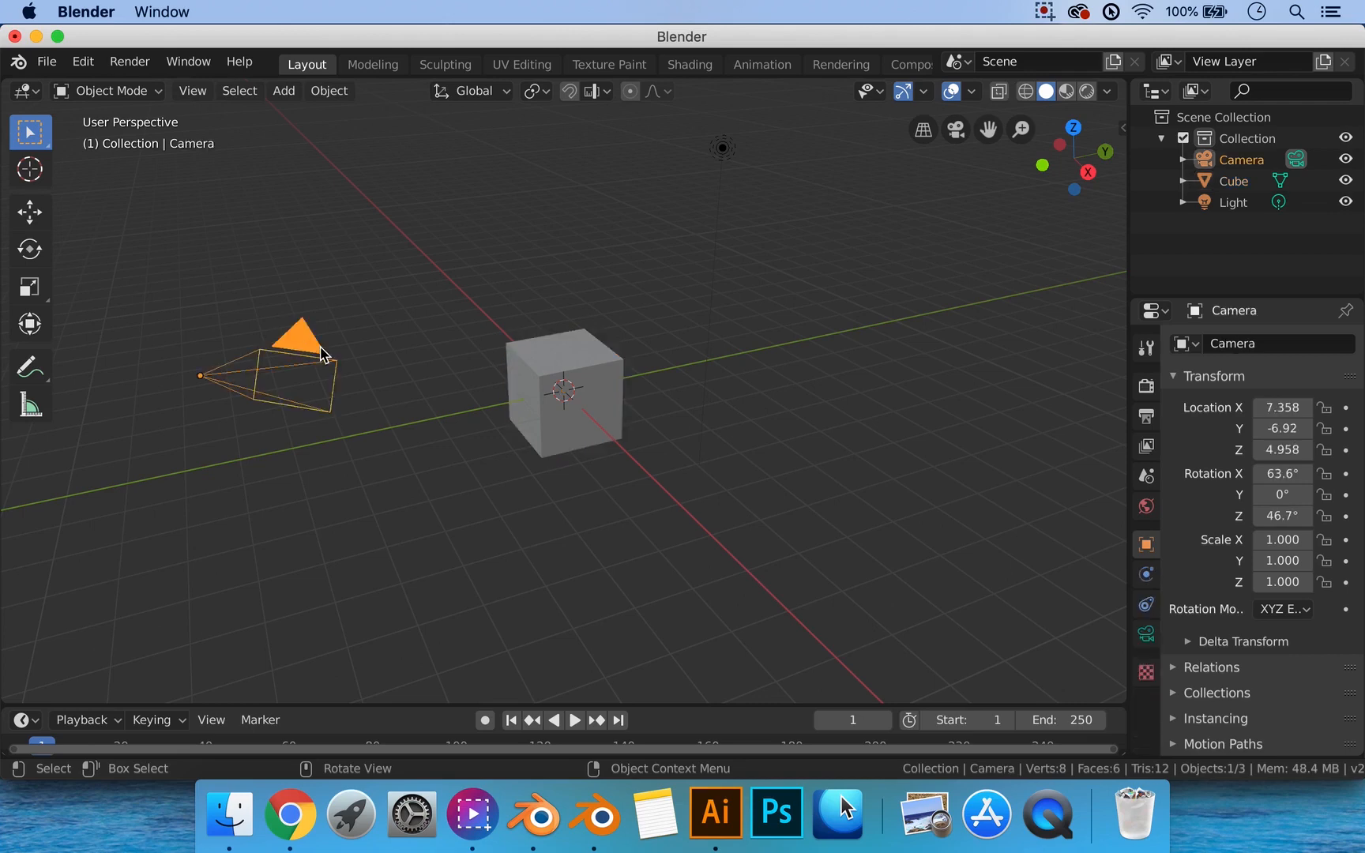
left_click(726, 151, "shift")
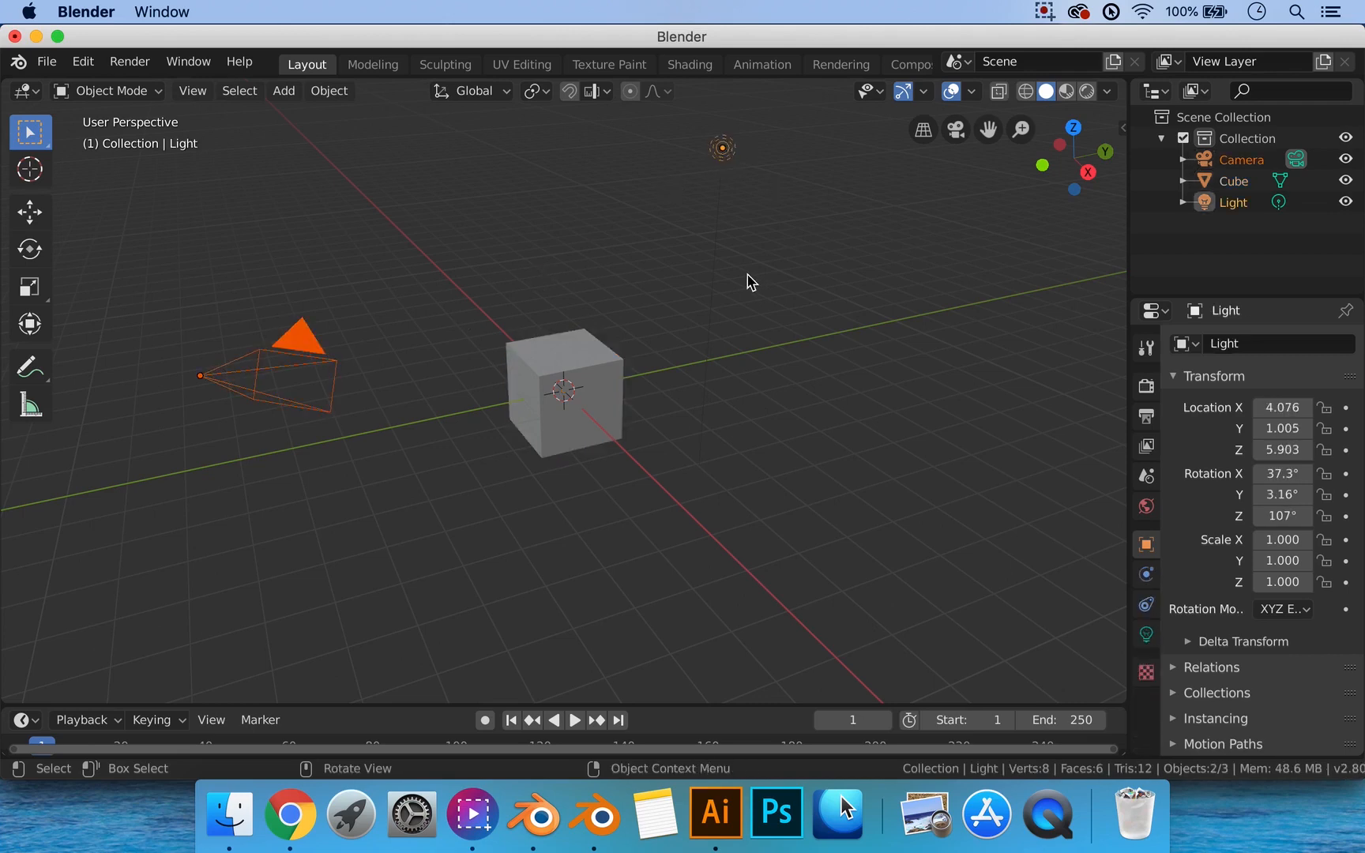
key("x")
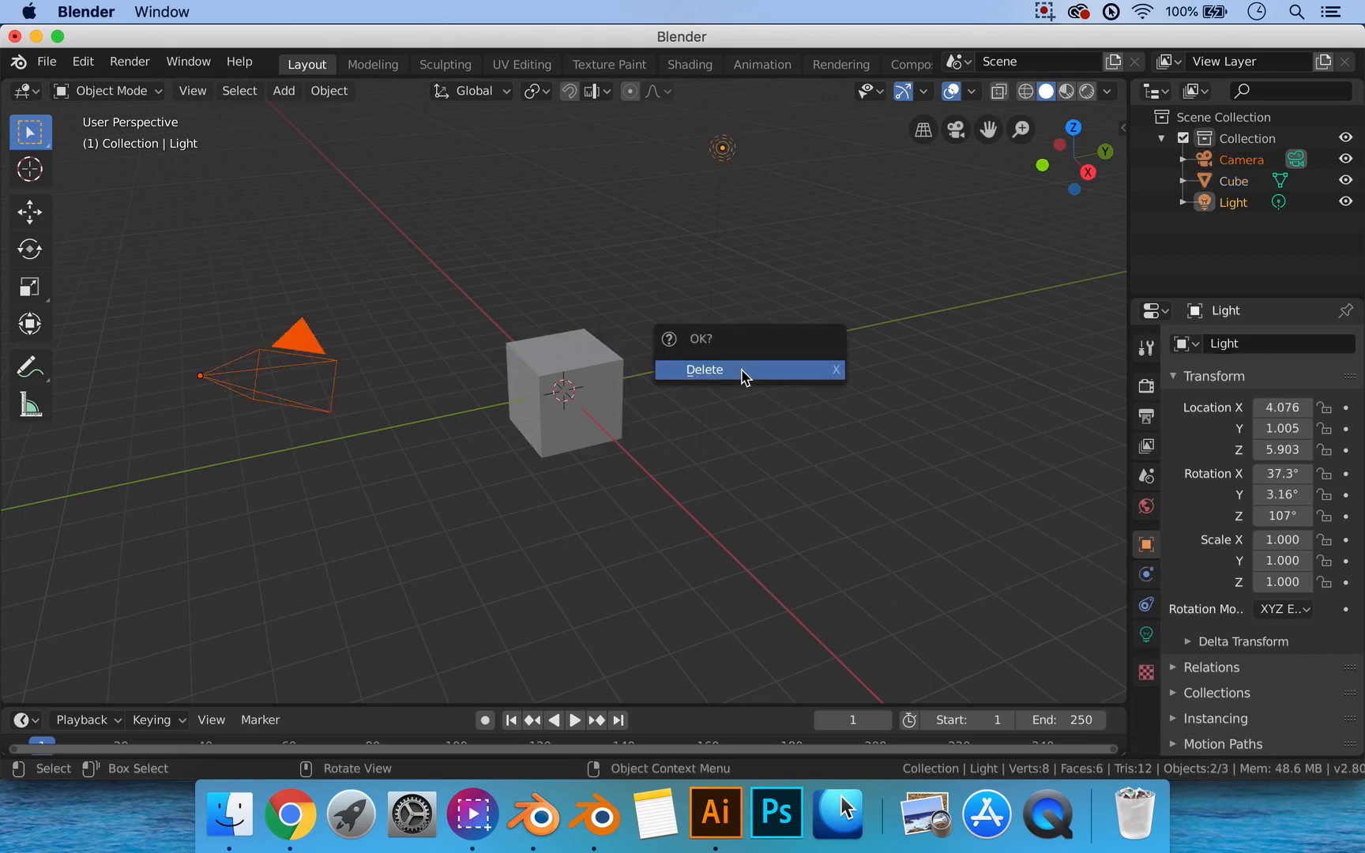
left_click(740, 373)
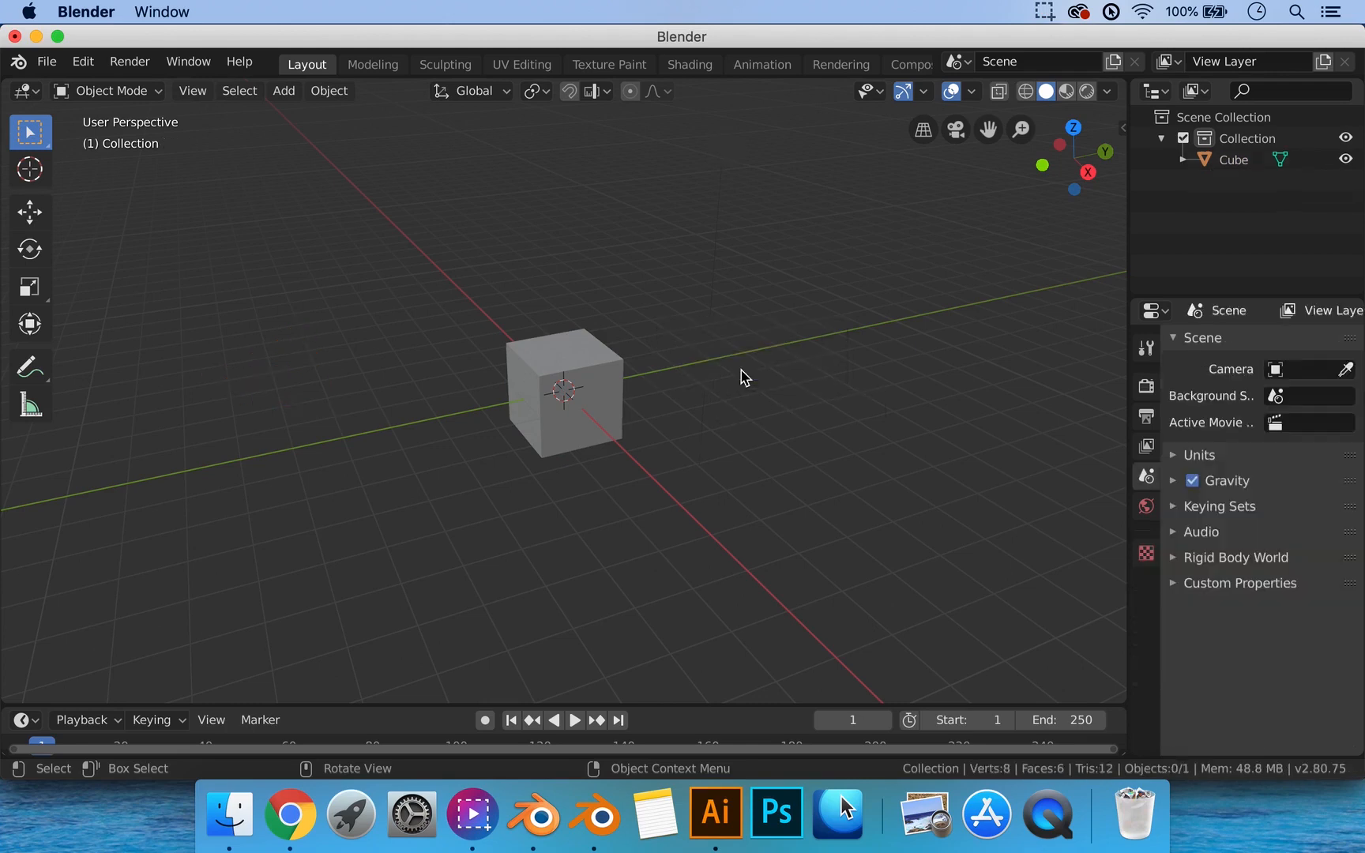
left_click(589, 392)
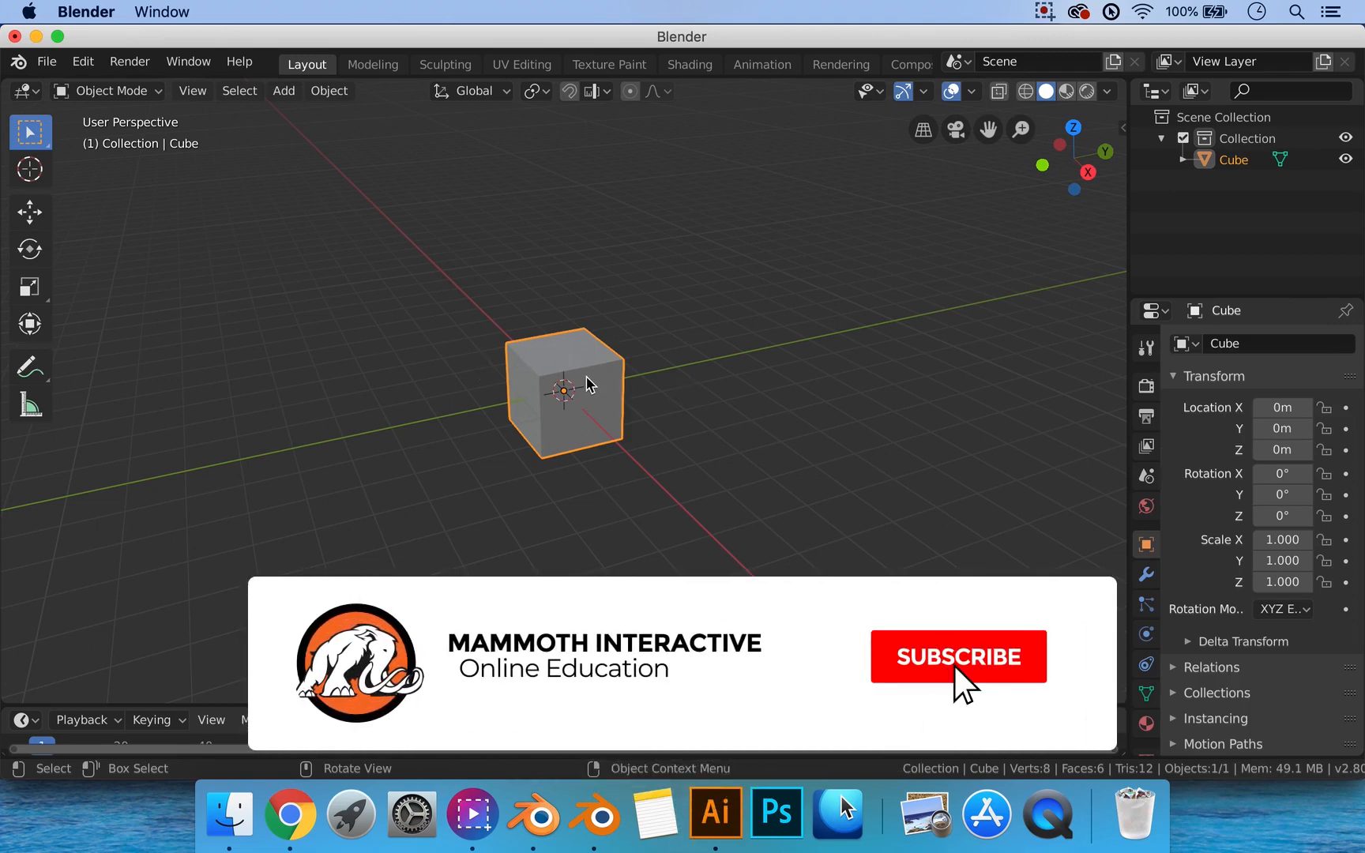
Move the cube freely away from the world origin, and clear its location to put it back.
key("g")
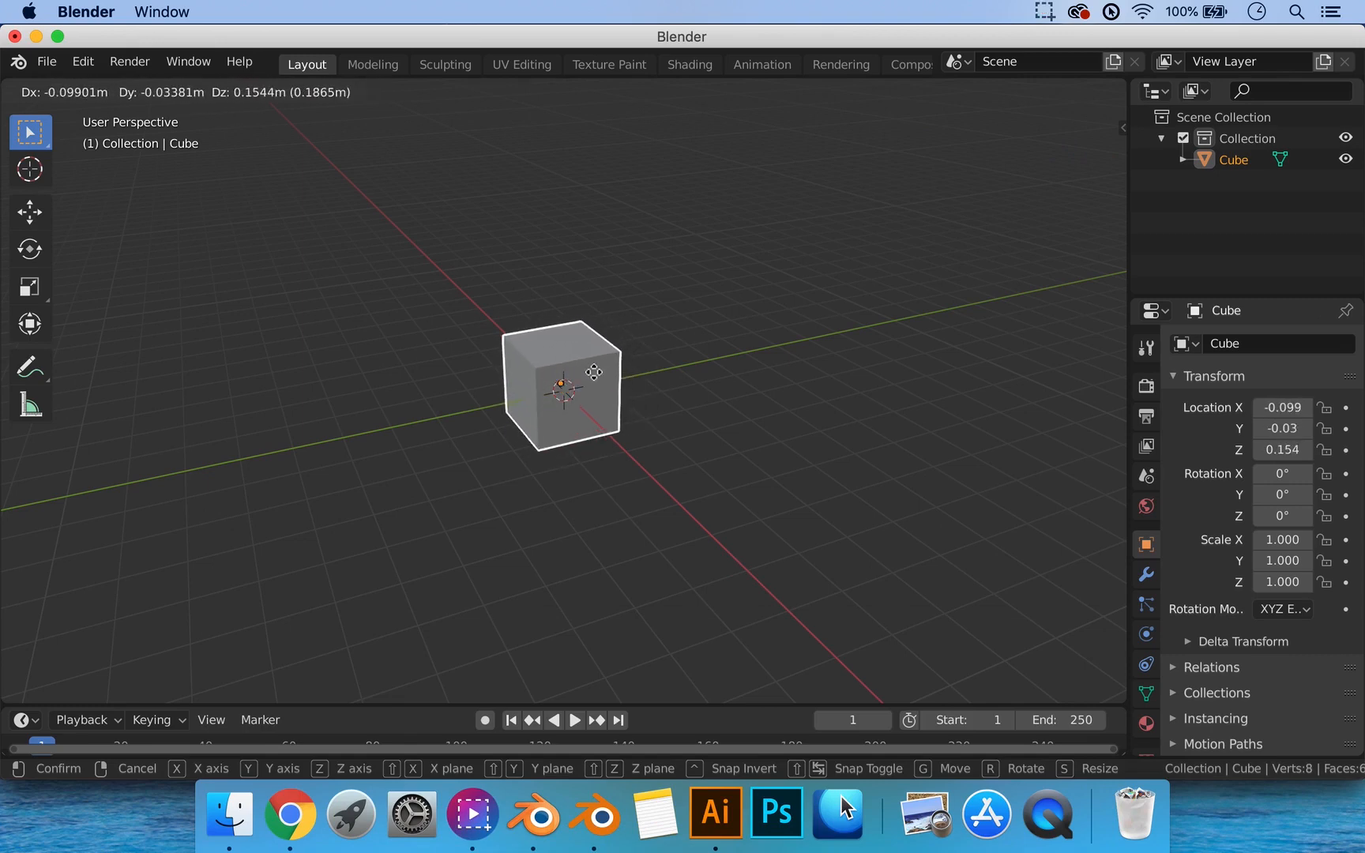
left_click(546, 358)
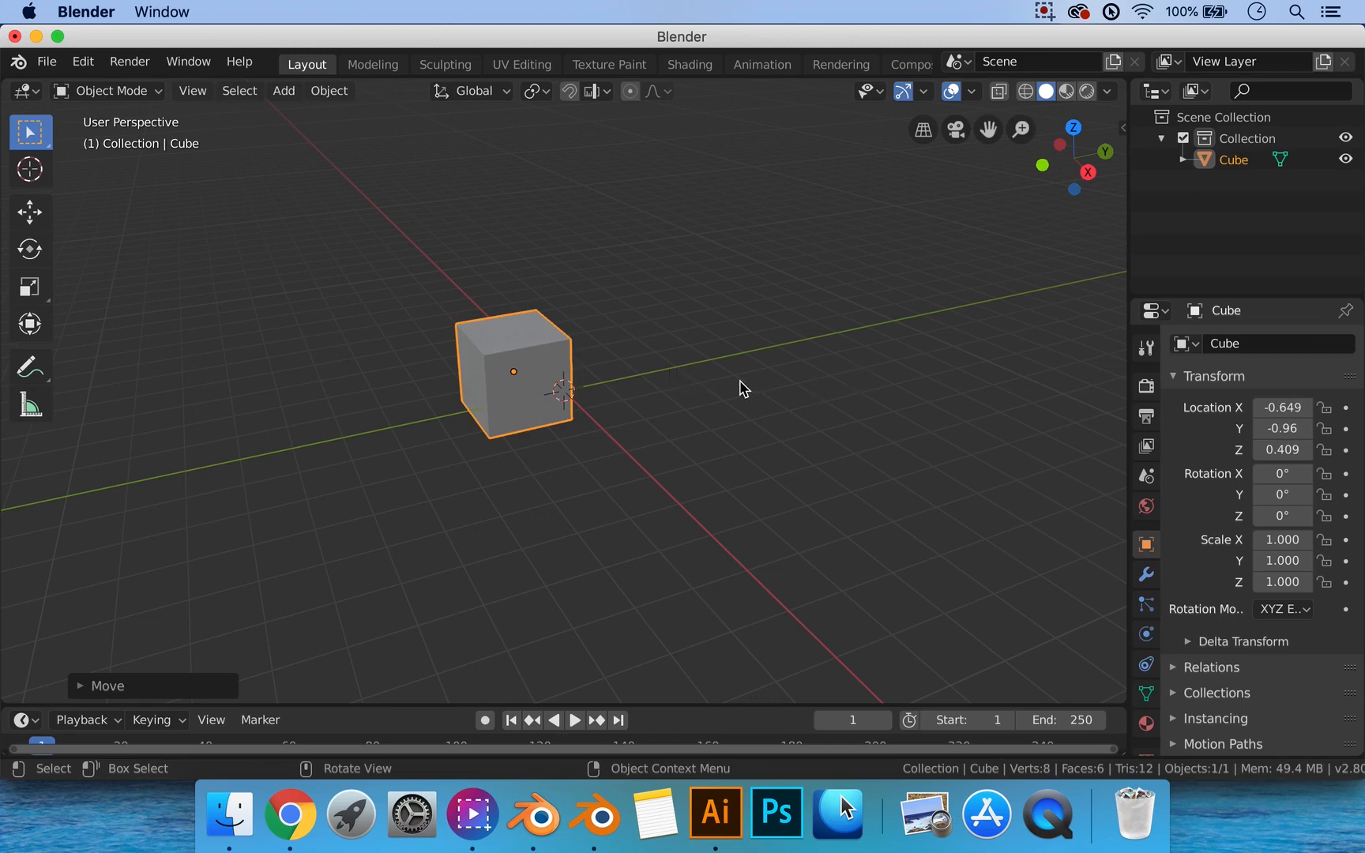
key("ctrl")
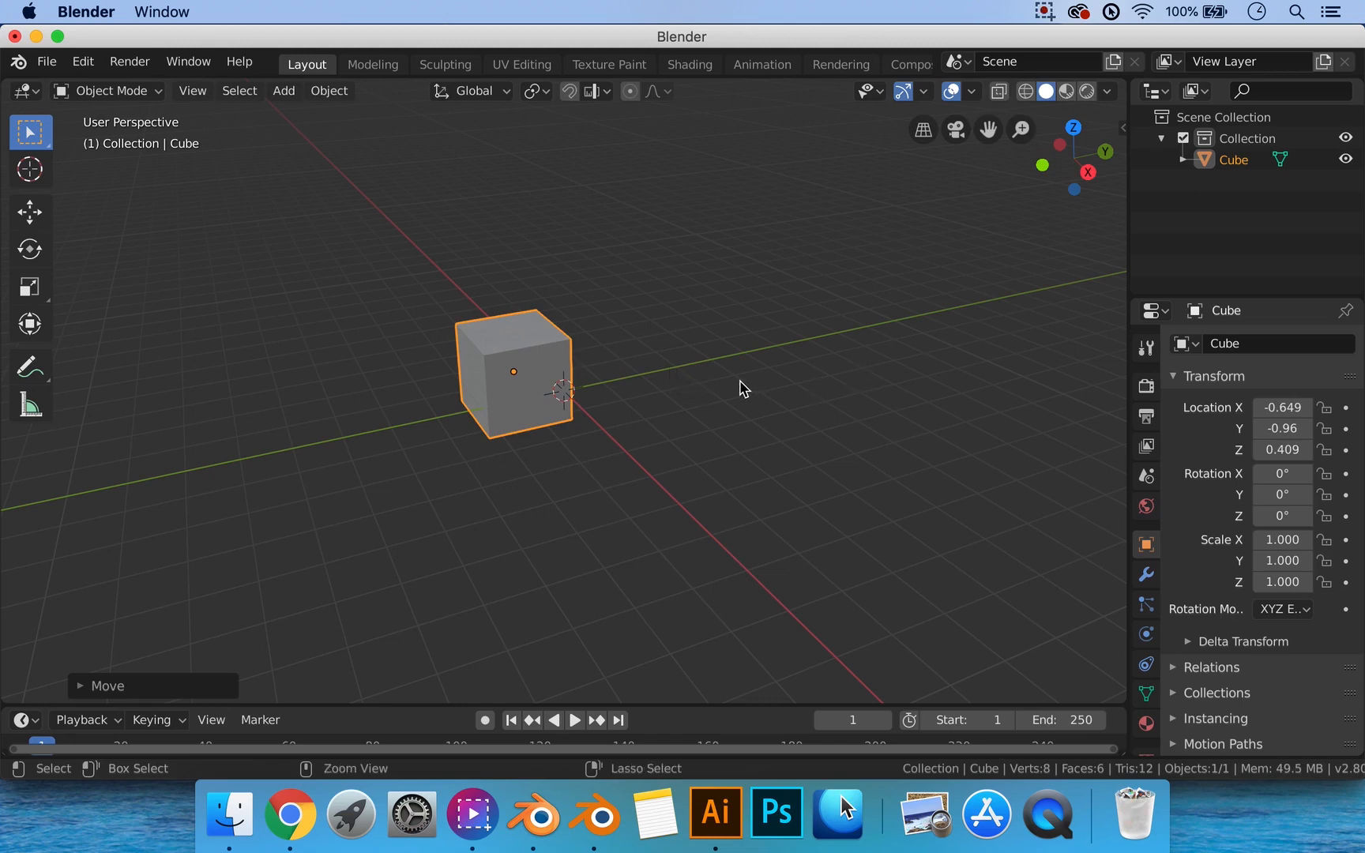
key("alt+g")
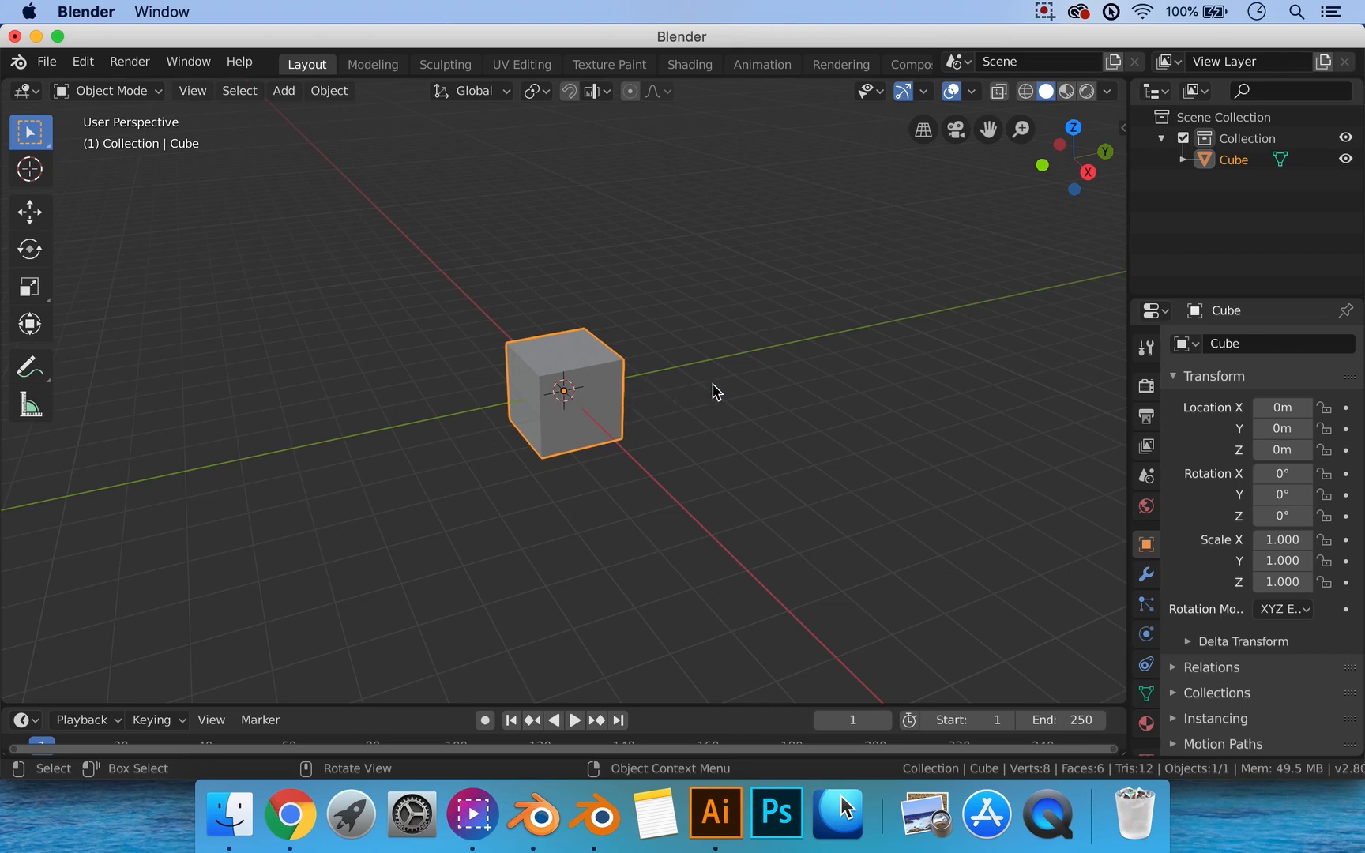
Try rotating the cube freely and scaling it up uniformly, undoing each transform.
key("s")
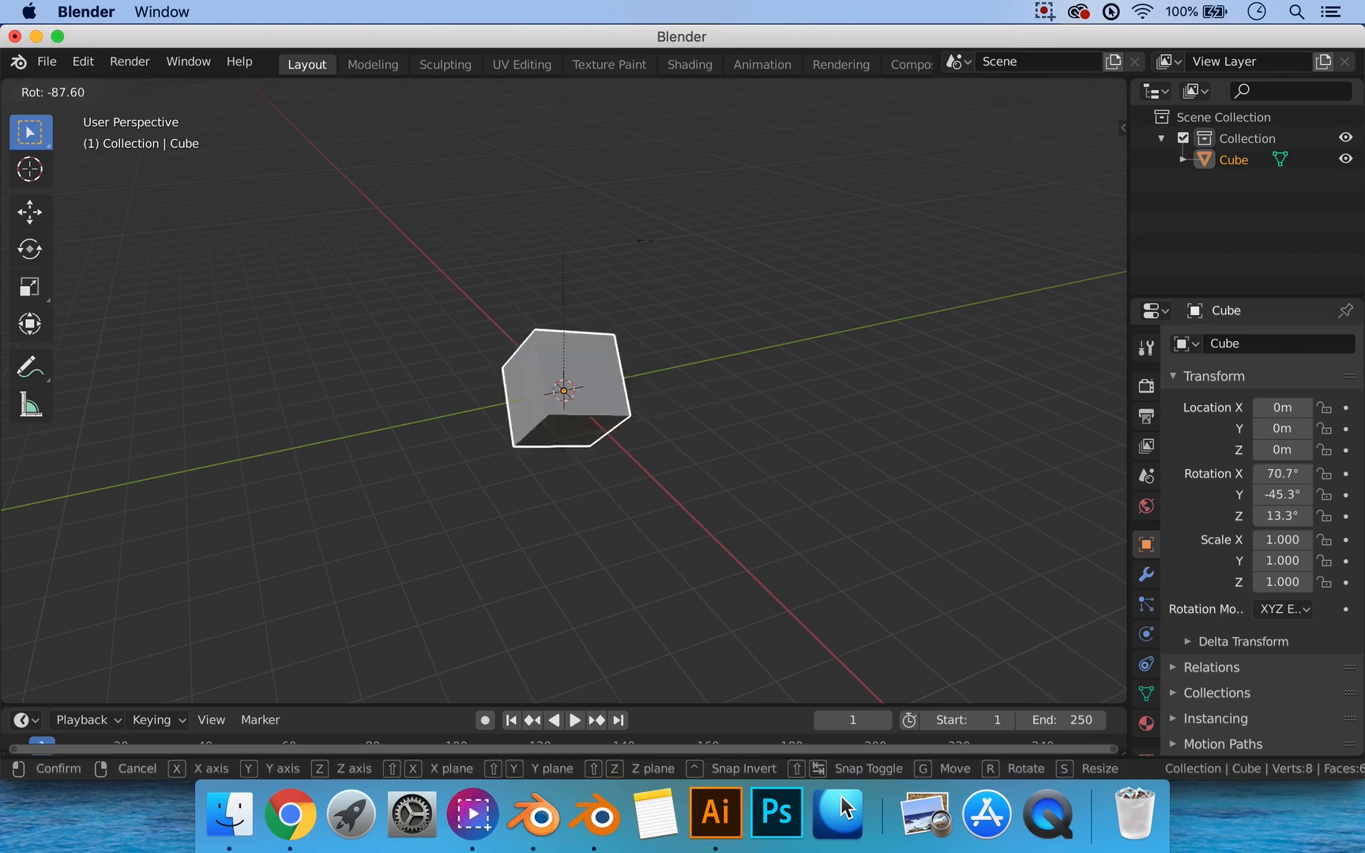
left_click(581, 448)
key("super+z")
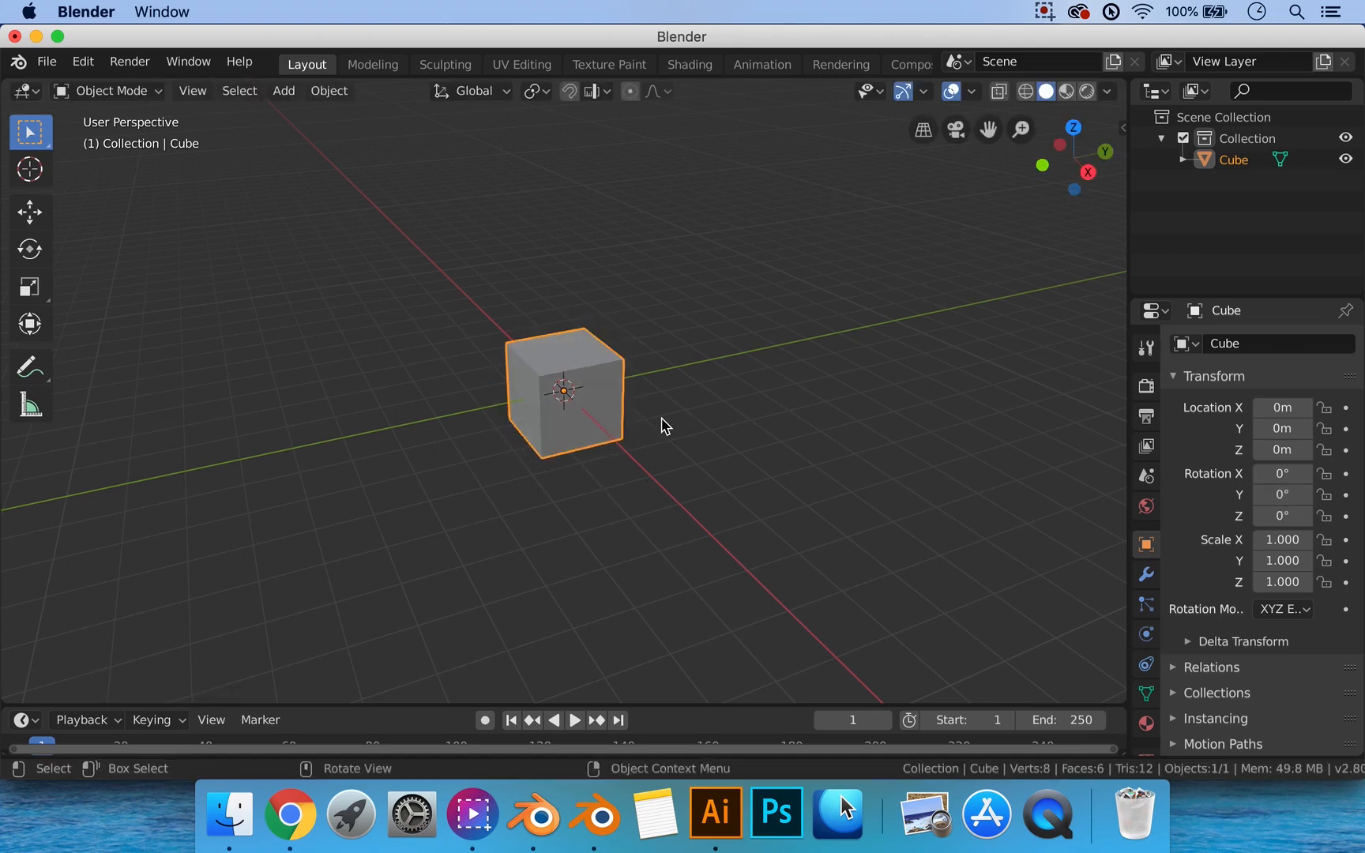
key("s")
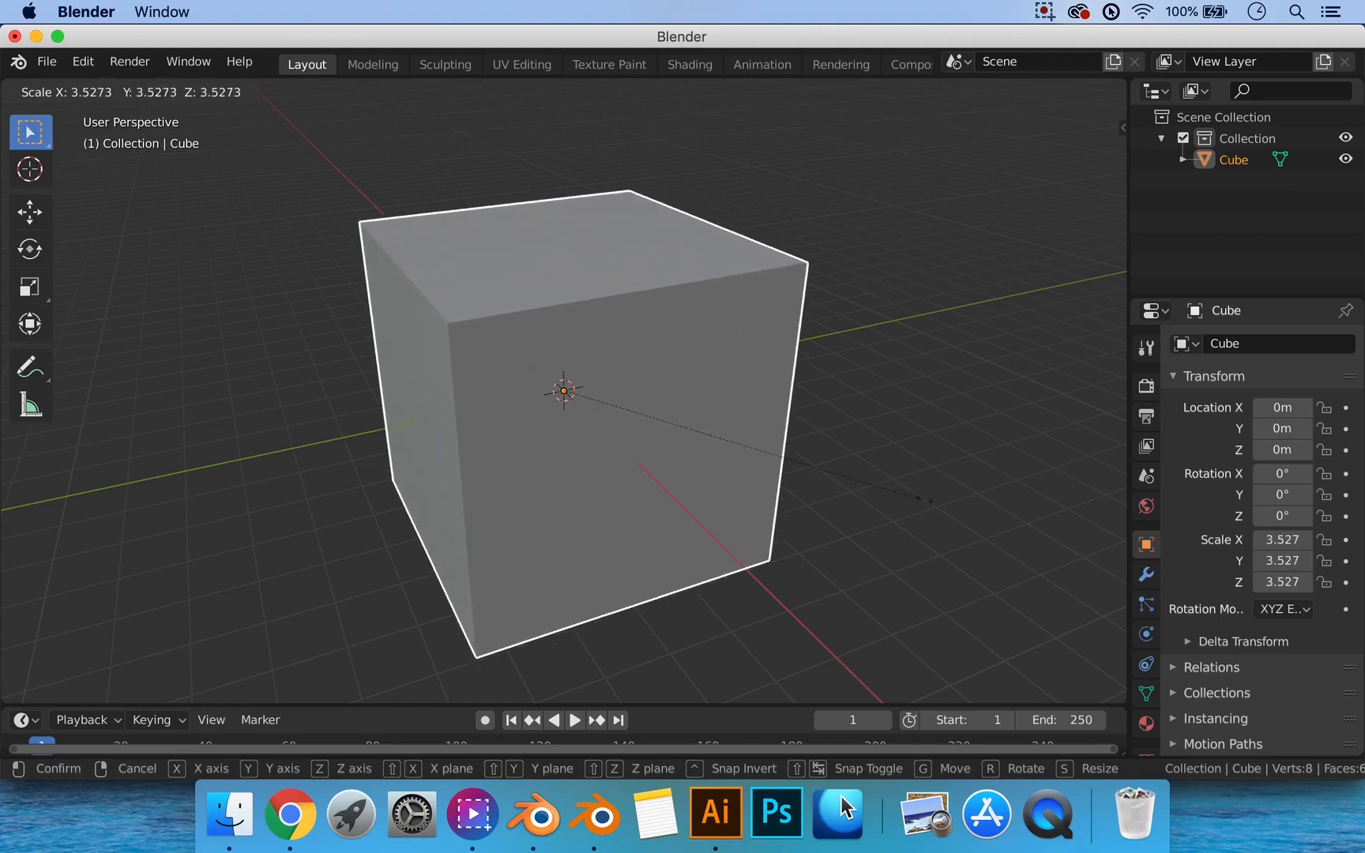
left_click(651, 451)
key("super+z")
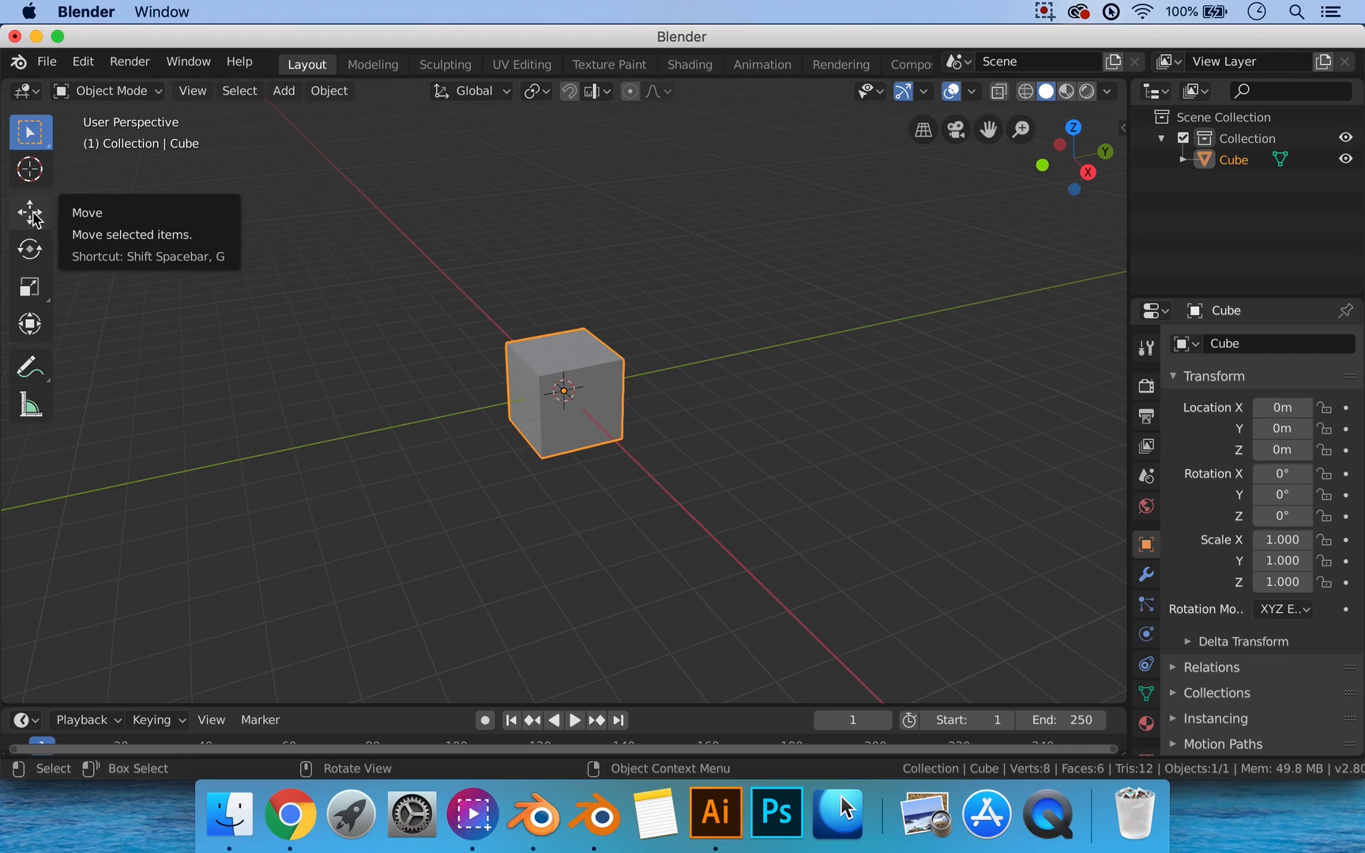
Try moving the cube along single axes with the Move tool's gizmo, and undo the moves.
left_click(31, 213)
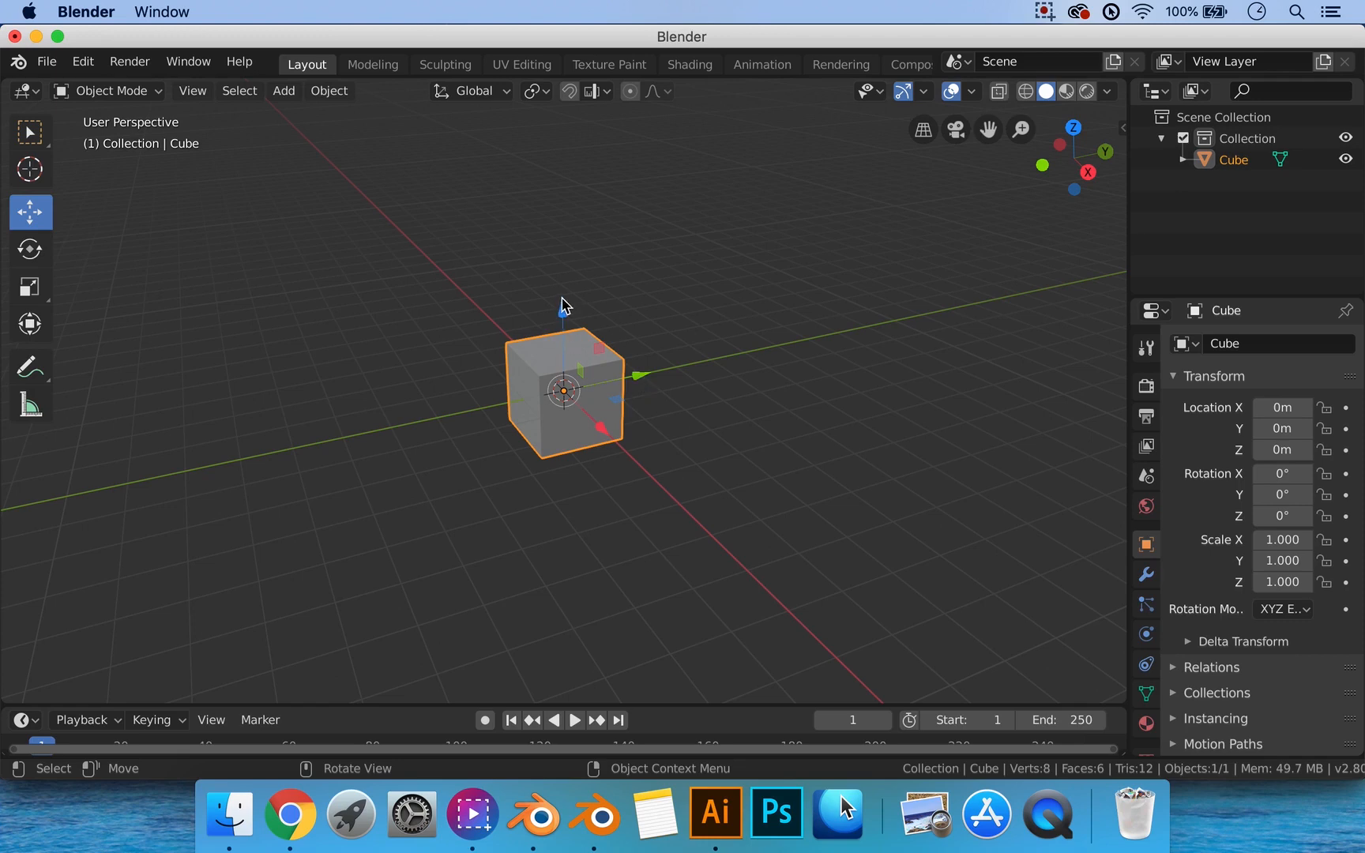
left_click_drag(640, 377, 444, 452)
left_click_drag(506, 390, 657, 362)
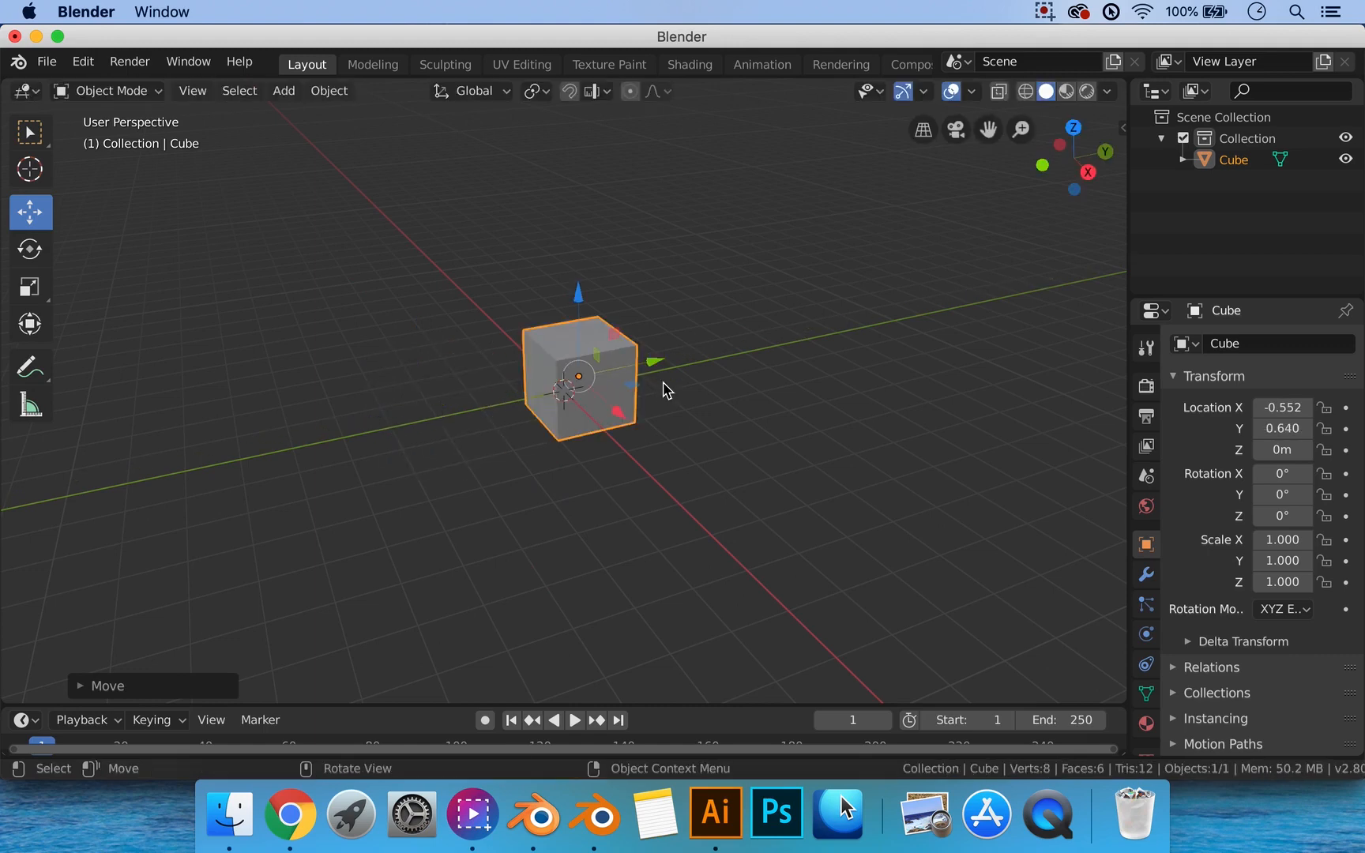
key("ctrl+z")
key("ctrl+z")
key("ctrl+z")
key("ctrl+z")
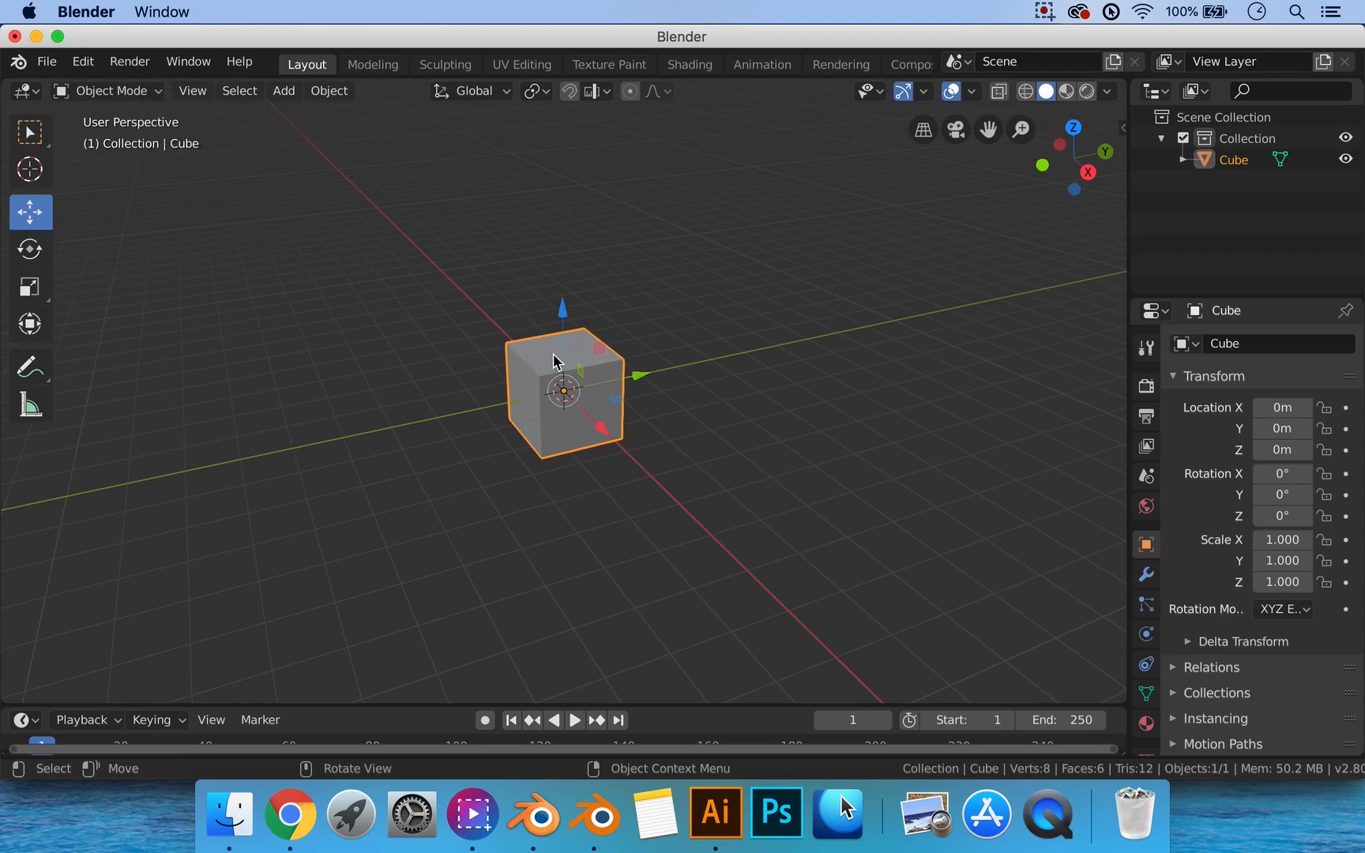
Switch the cube into Edit Mode and back to Object Mode.
key("Tab")
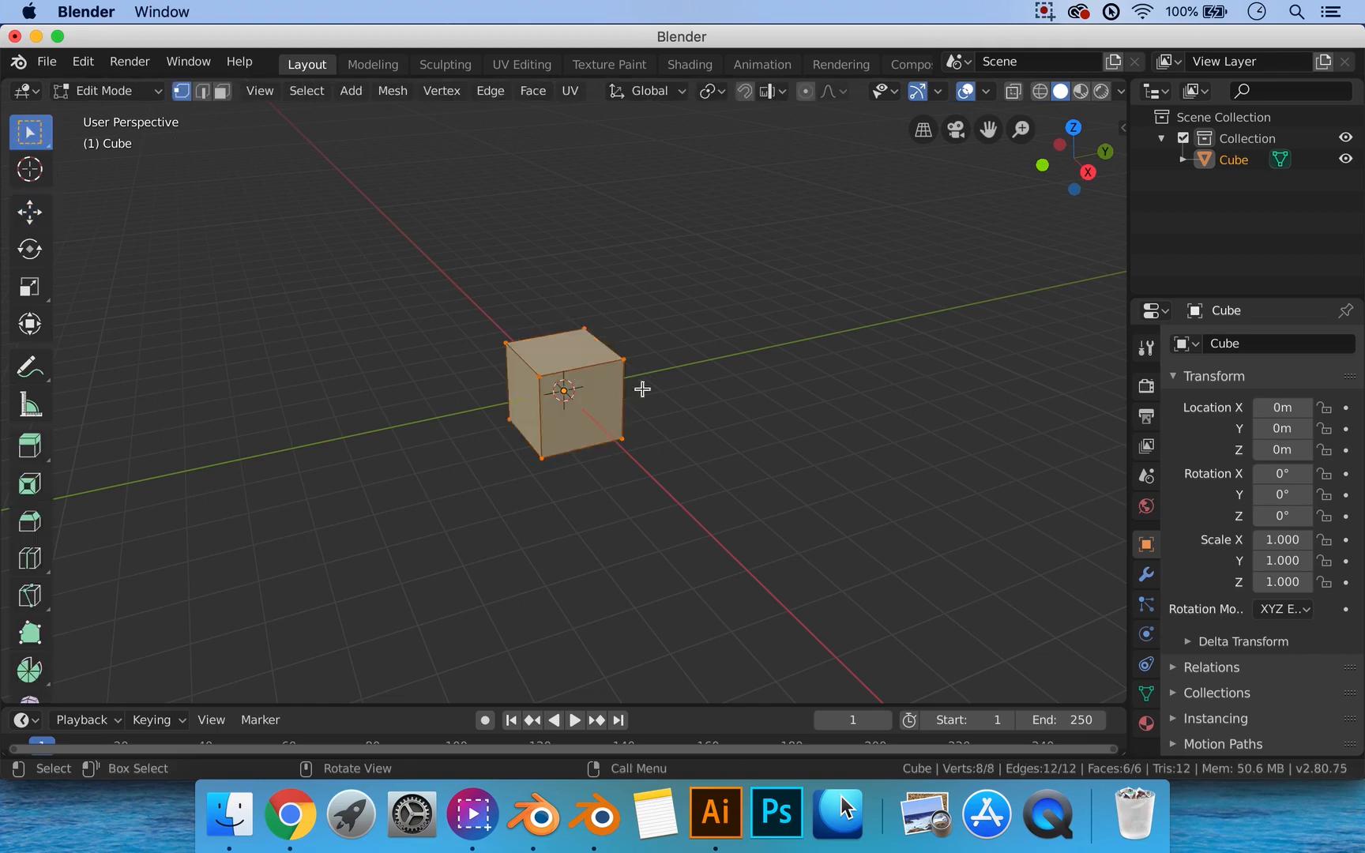
left_click(131, 91)
key("Tab")
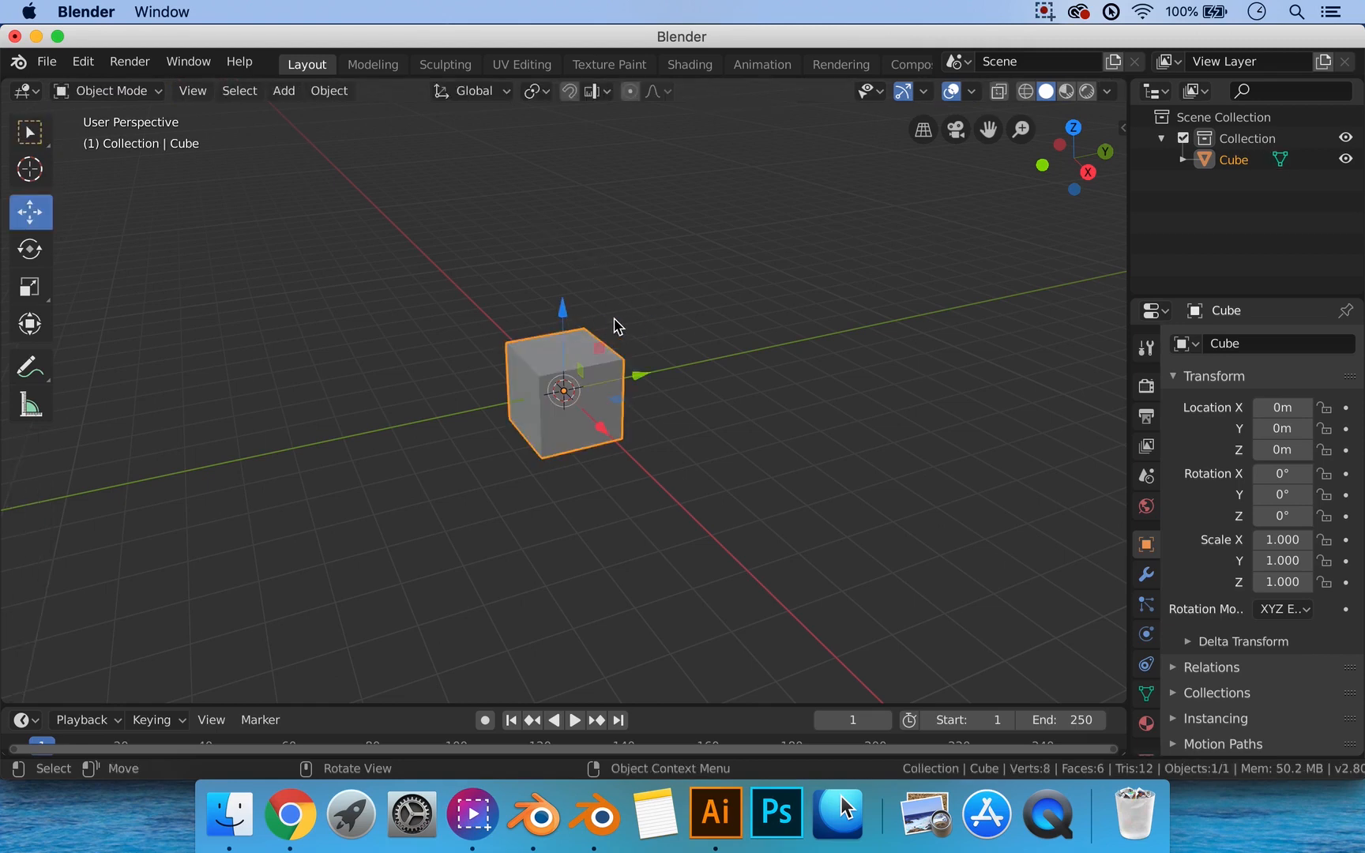
Choose Edit Mode from the pie of interaction modes, and return the cube to Object Mode.
key("ctrl")
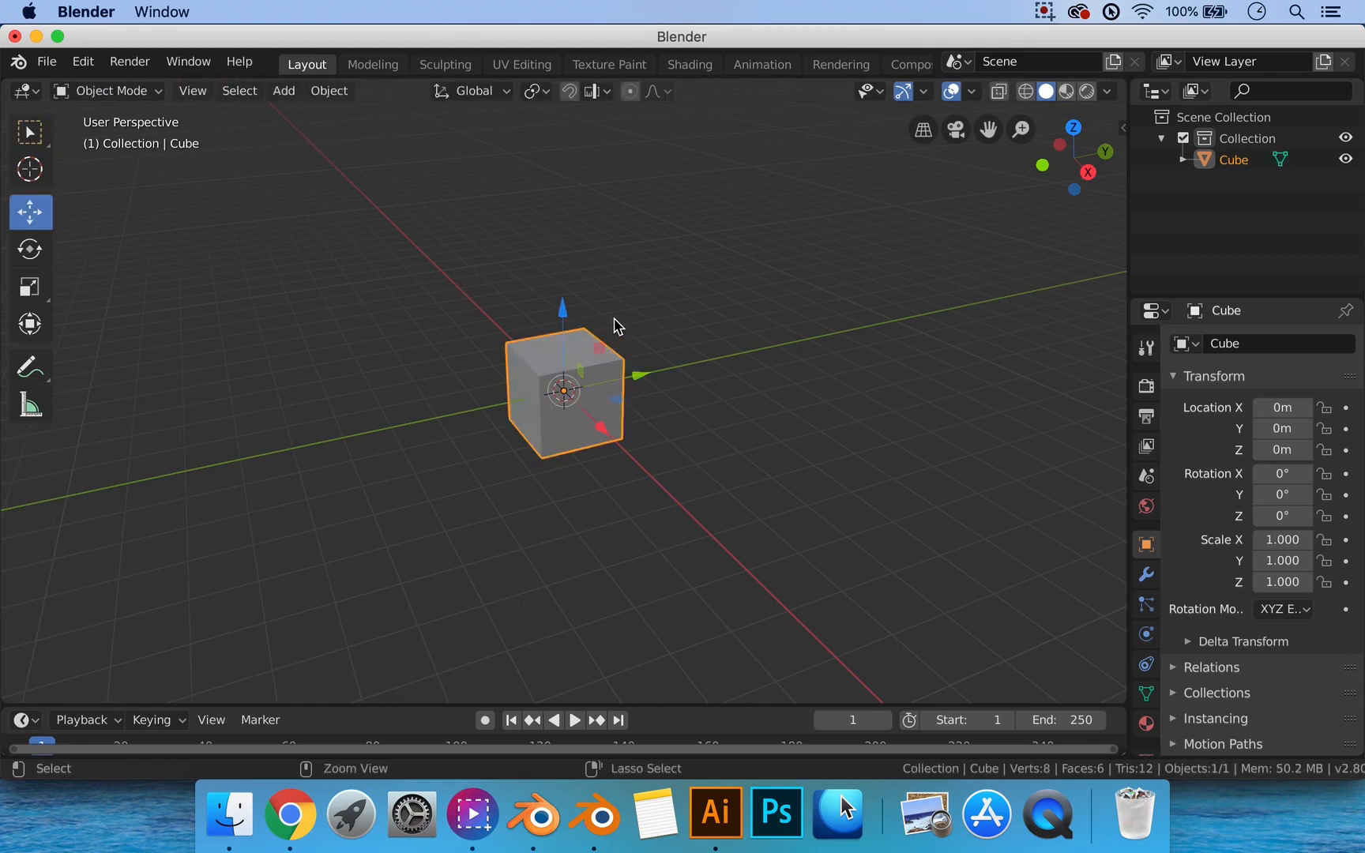
key("ctrl+Tab")
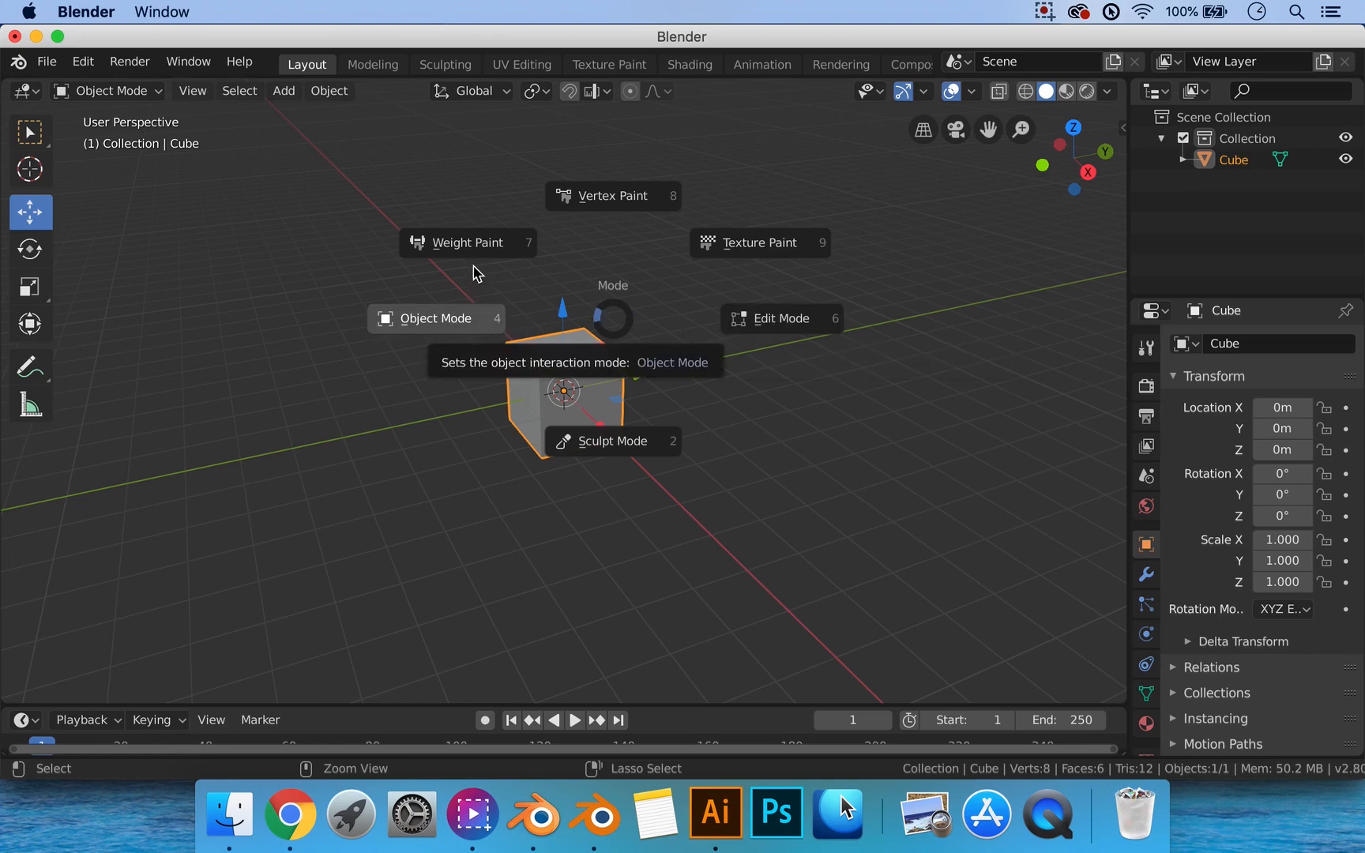
left_click(773, 321)
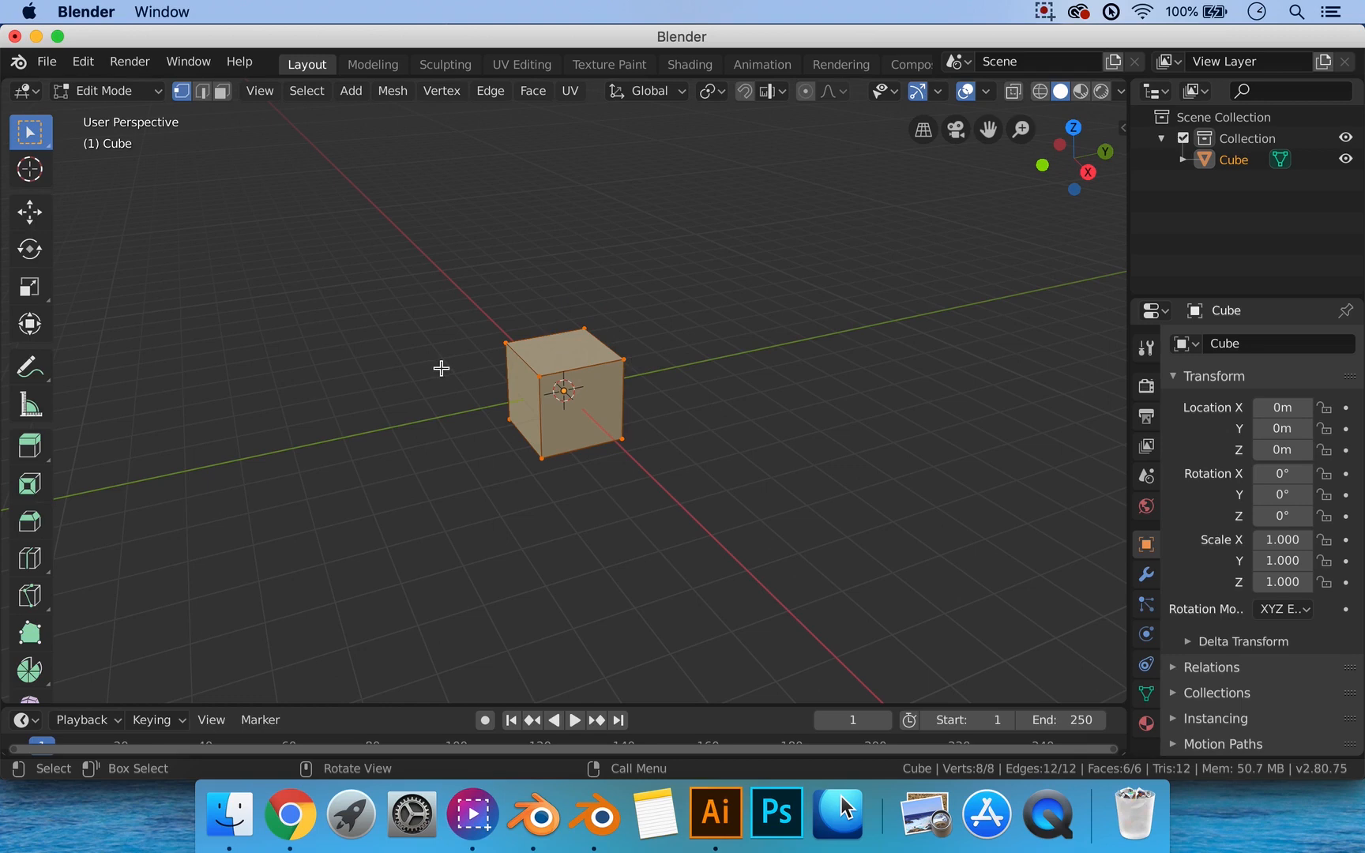
key("Tab")
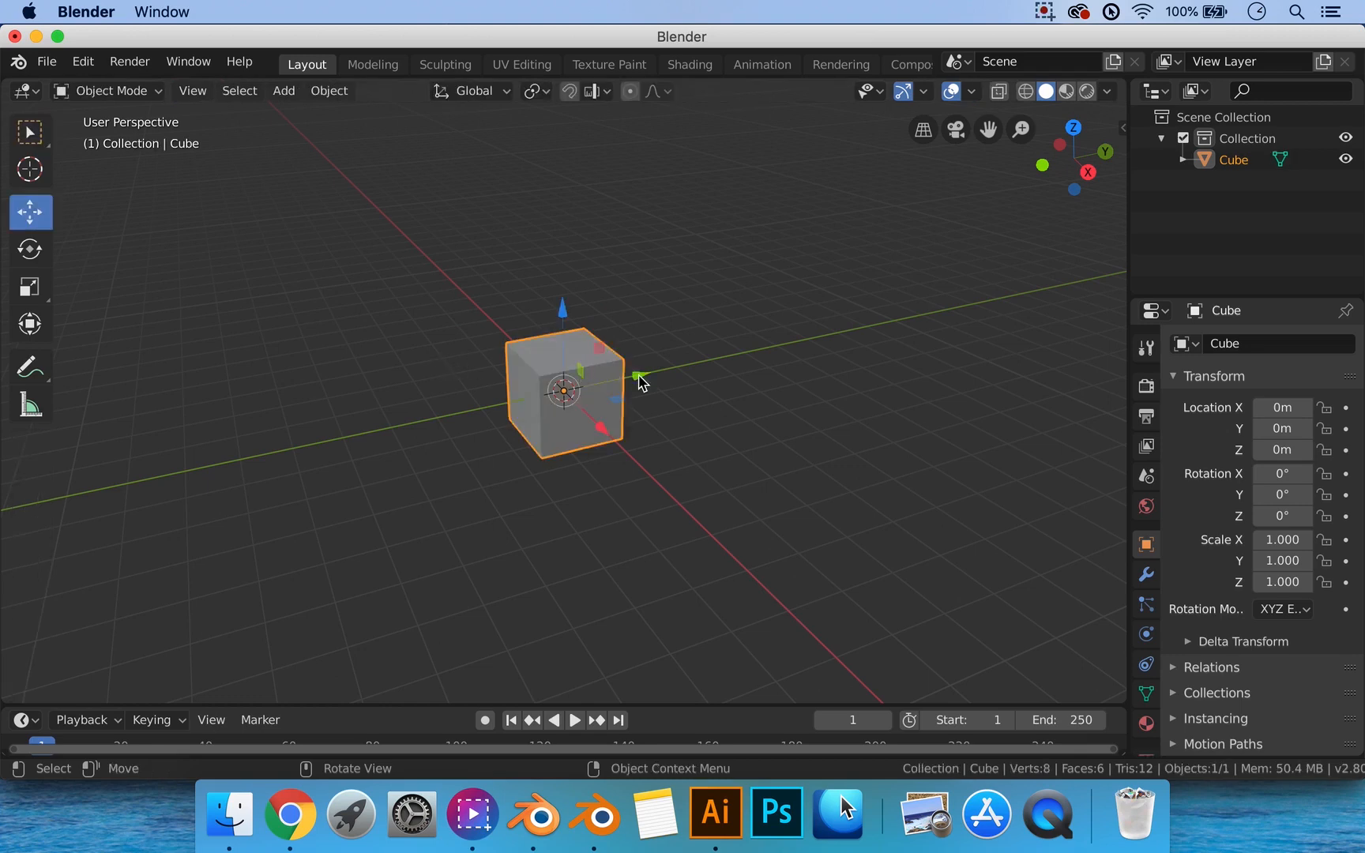
Enter Edit Mode on the cube, bring up the pie of interaction modes and stay in Edit Mode.
key("Tab")
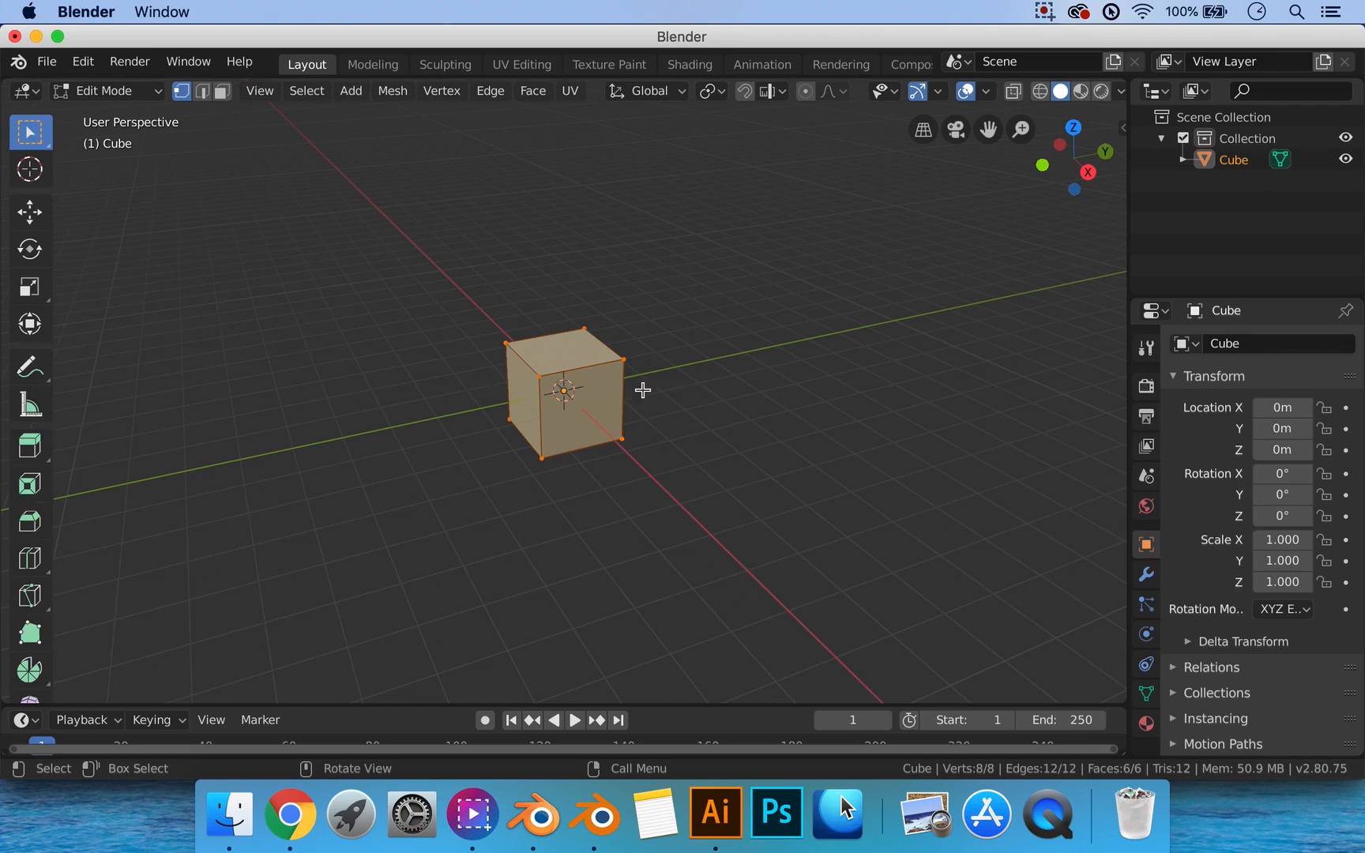
key("ctrl")
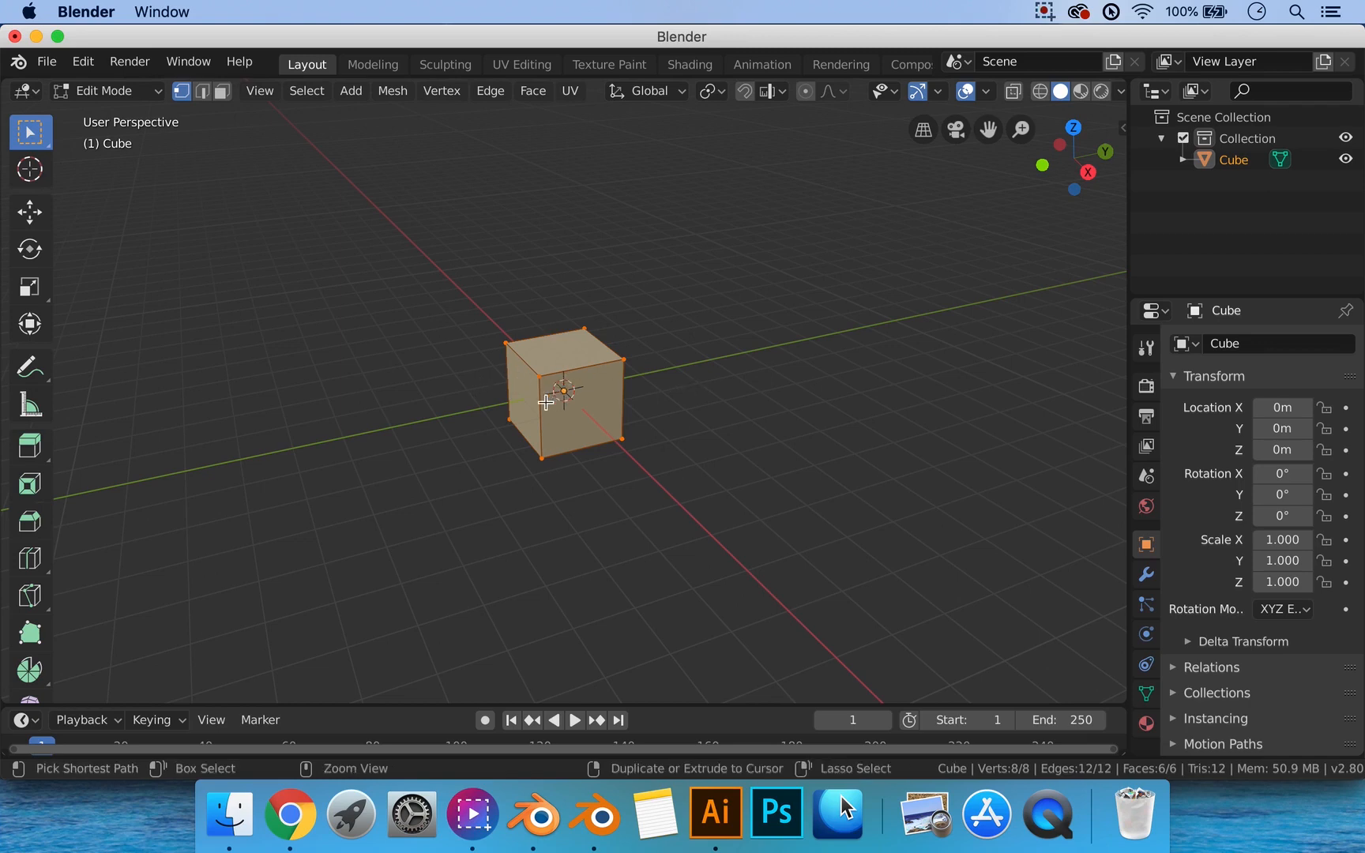
key("ctrl+Tab")
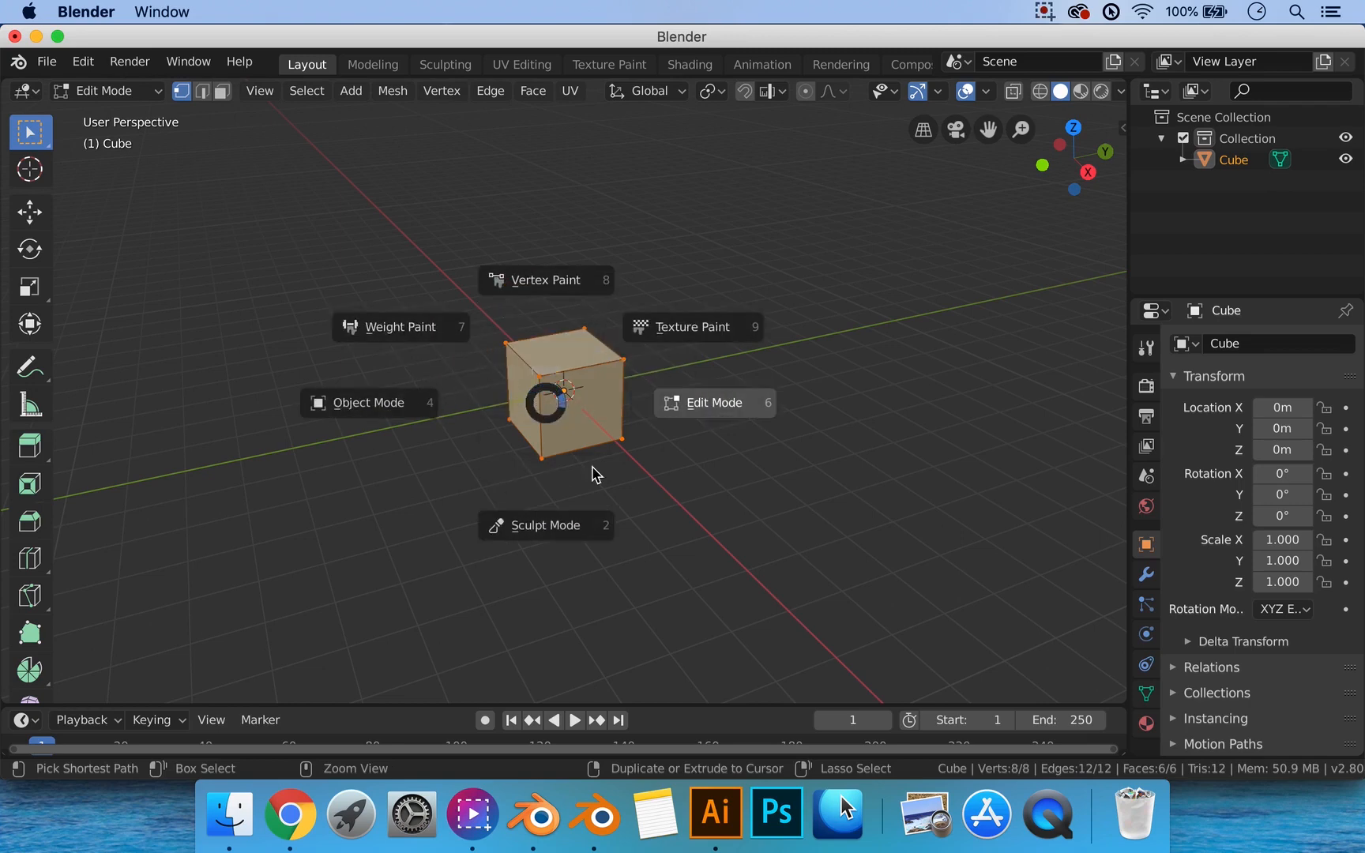
left_click(545, 404)
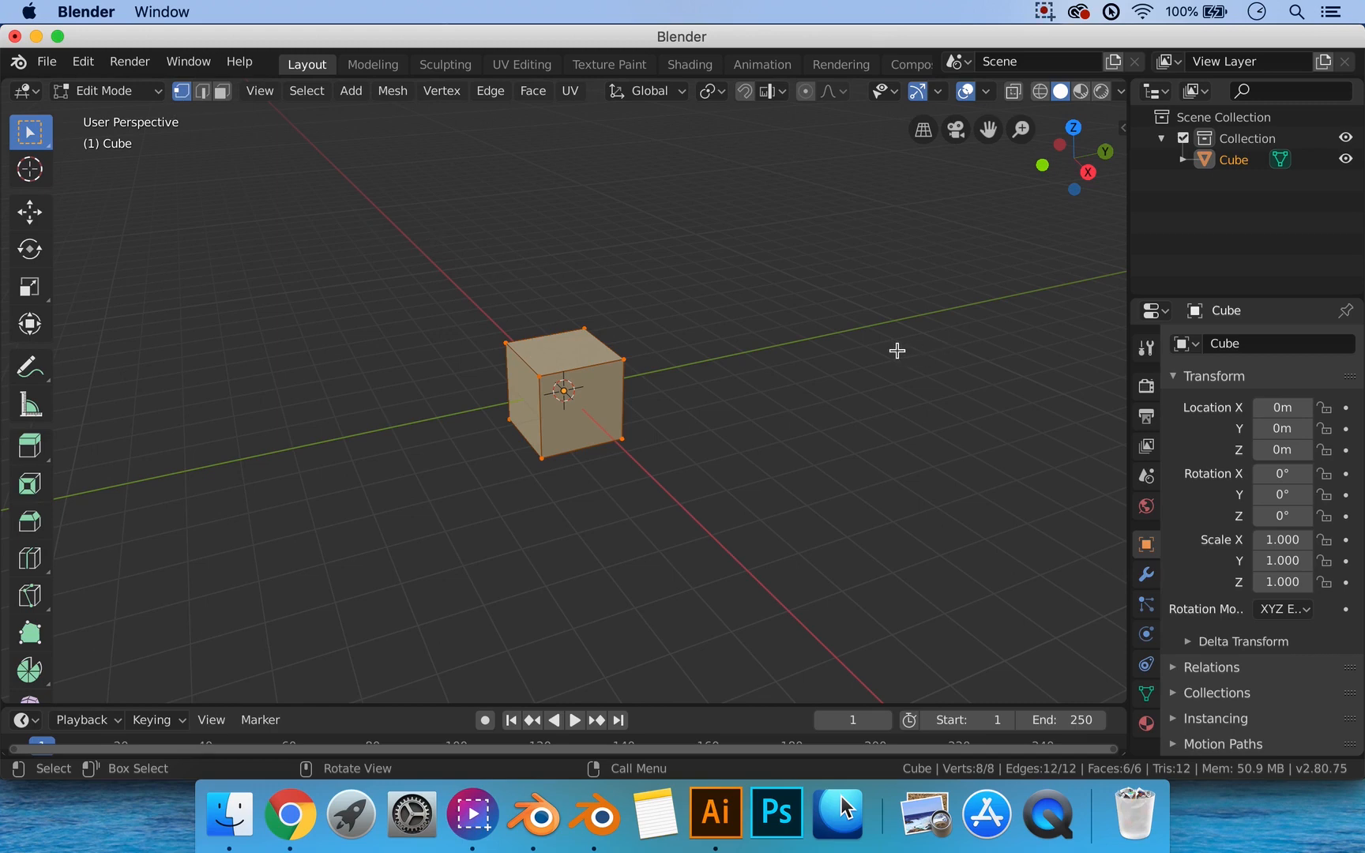
Look at the cube in Edit Mode with the numpad view commands, and return to an angled perspective view.
key("KP_1")
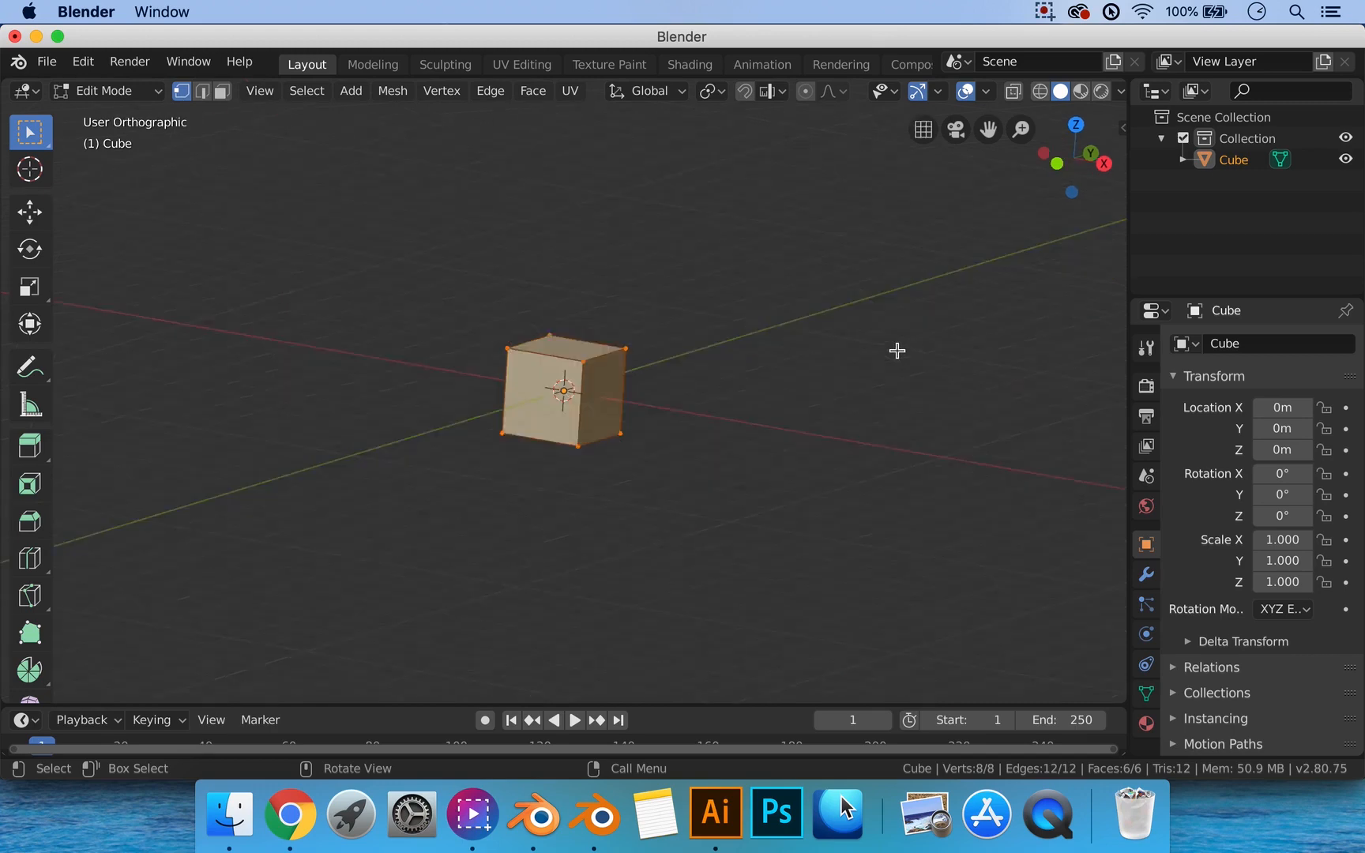
key("KP_8")
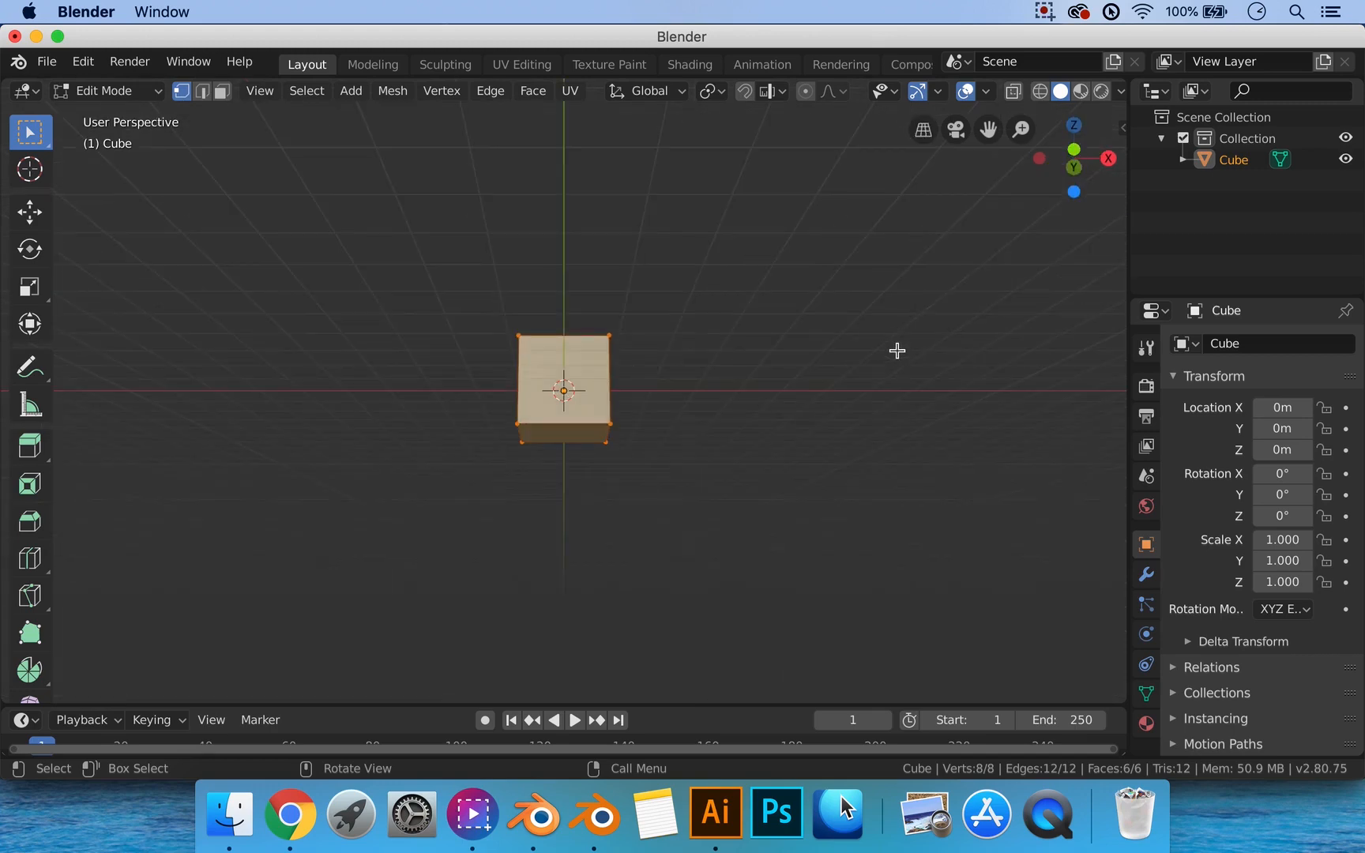
key("KP_3")
middle_click_drag(724, 369, 773, 412)
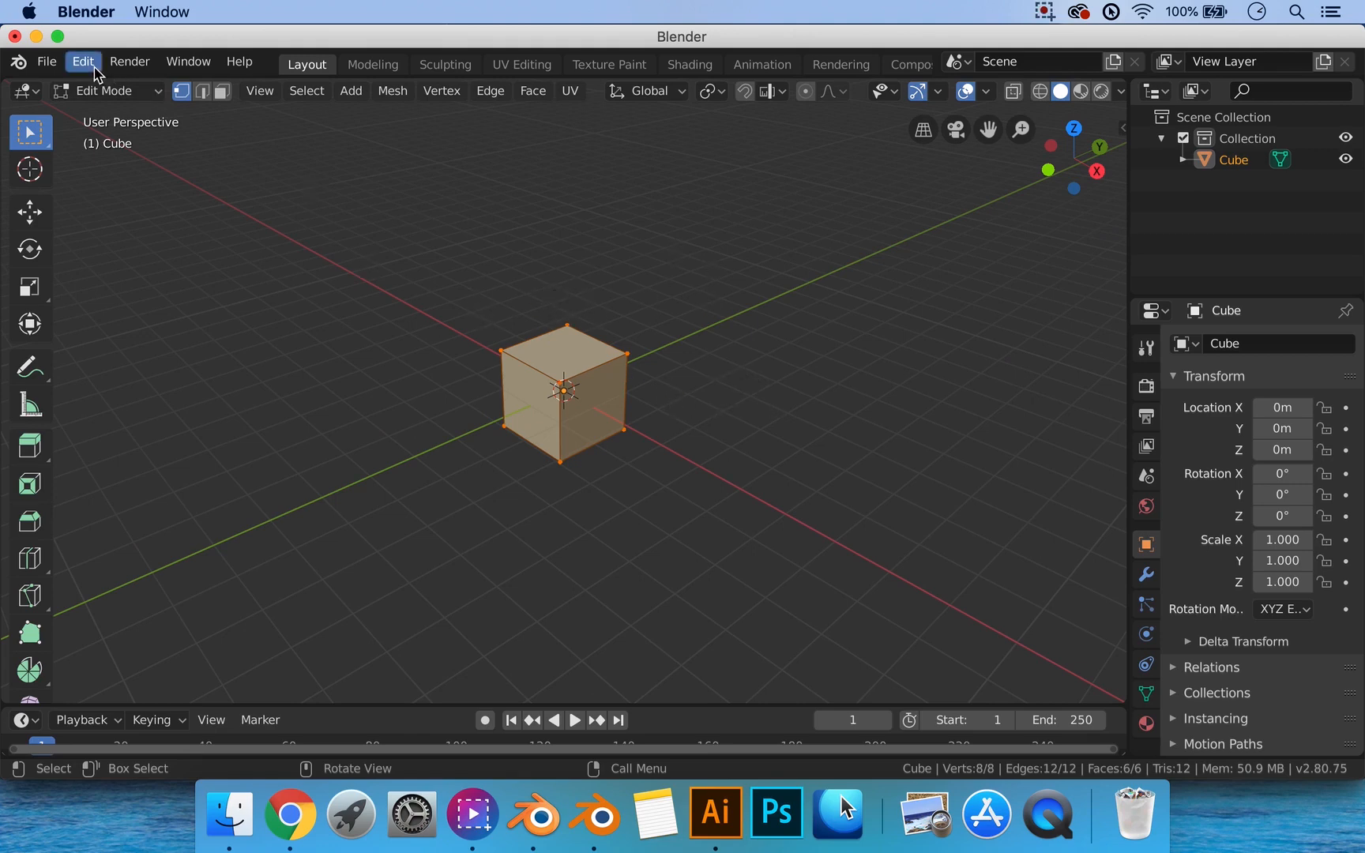
Open the Keymap preferences and filter the shortcuts by the name "select mode".
left_click(83, 61)
left_click(158, 346)
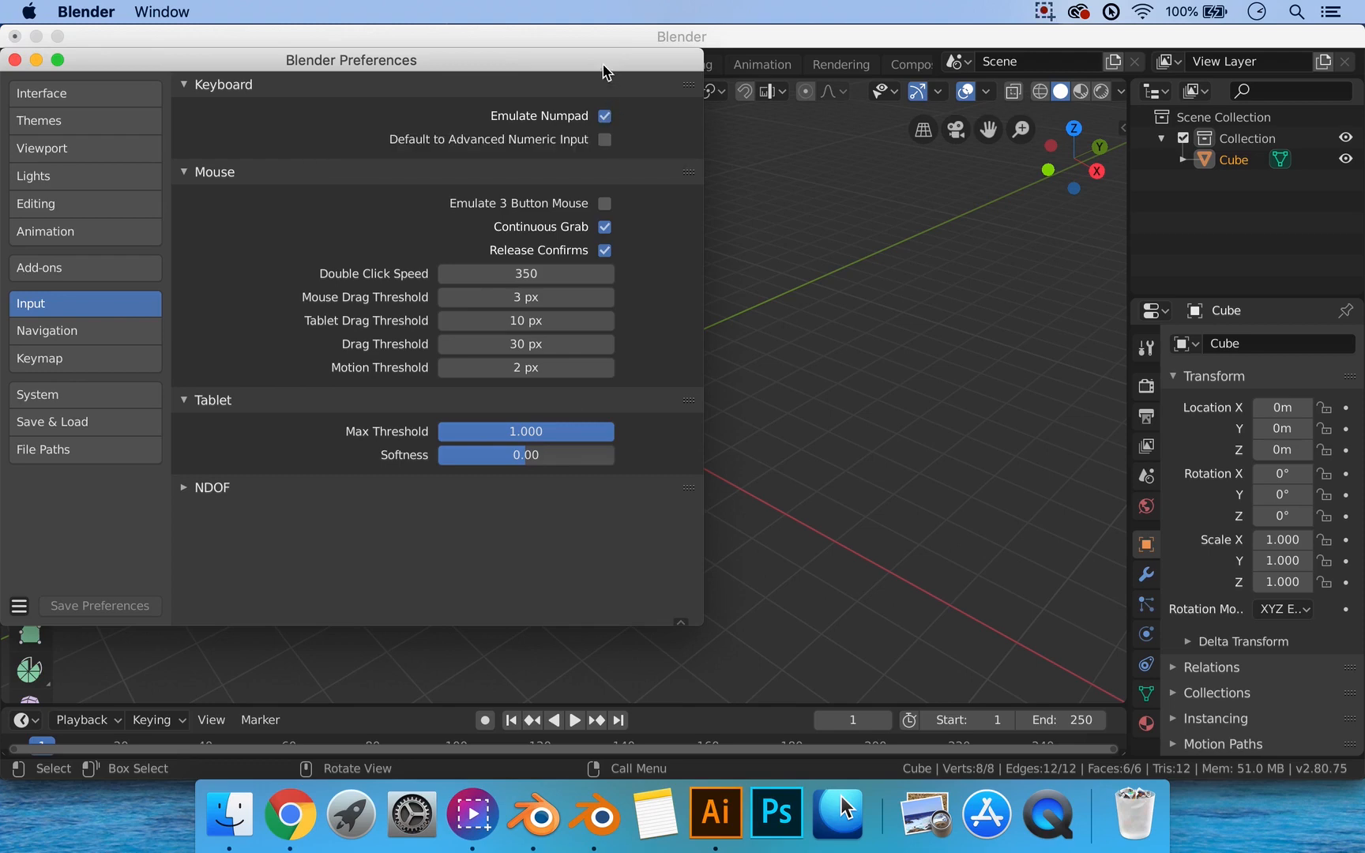
left_click_drag(606, 68, 1029, 99)
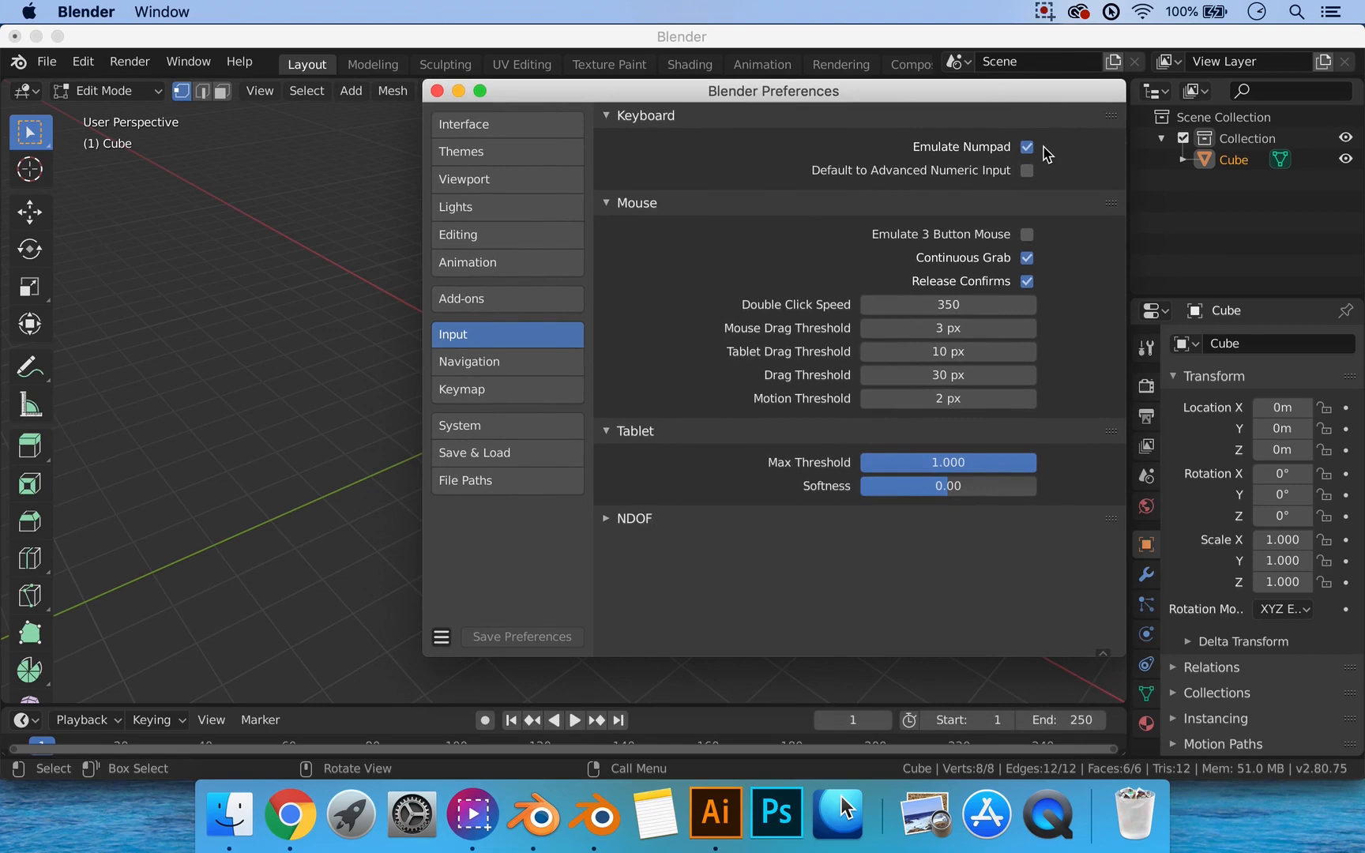
left_click(519, 404)
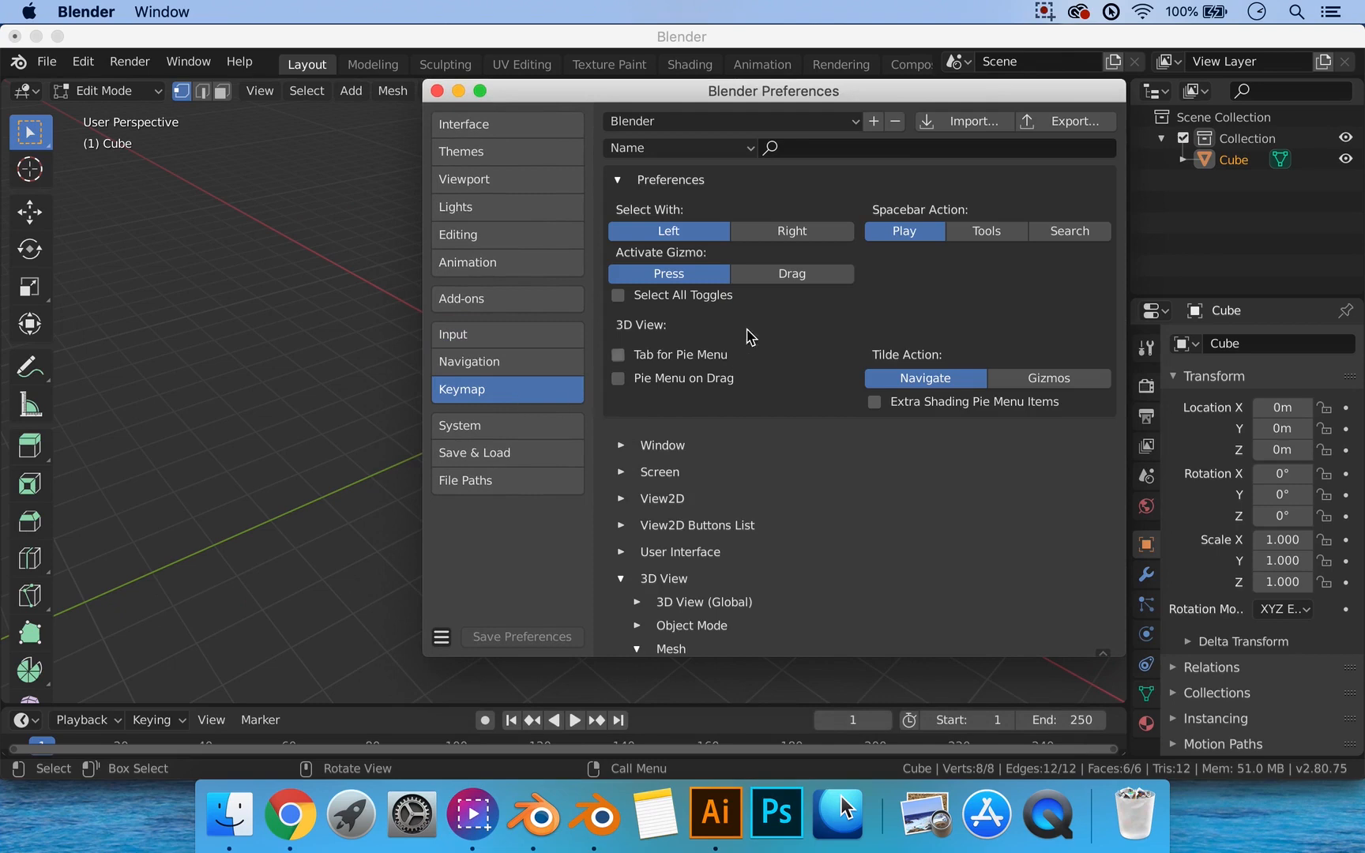
left_click(787, 150)
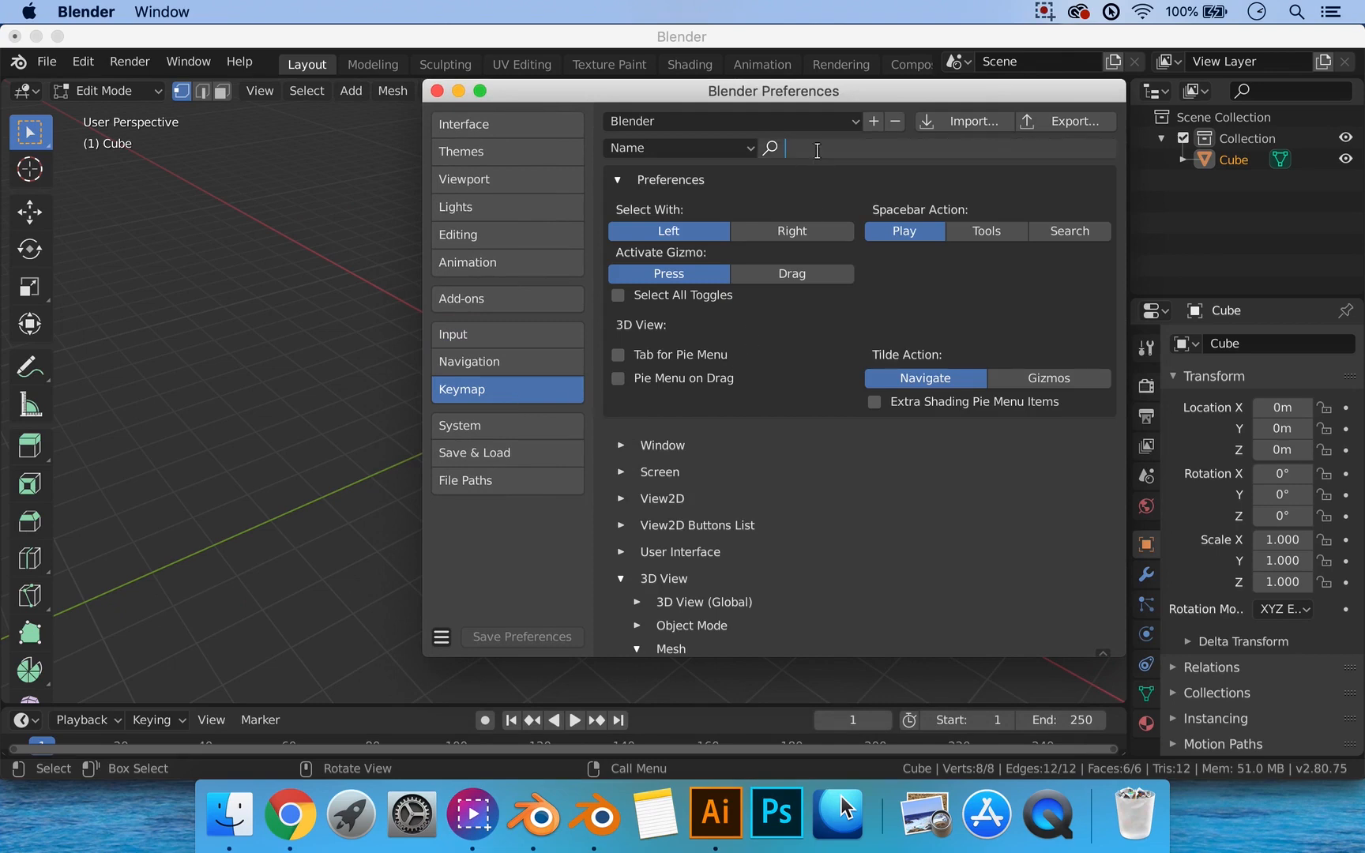
type("s")
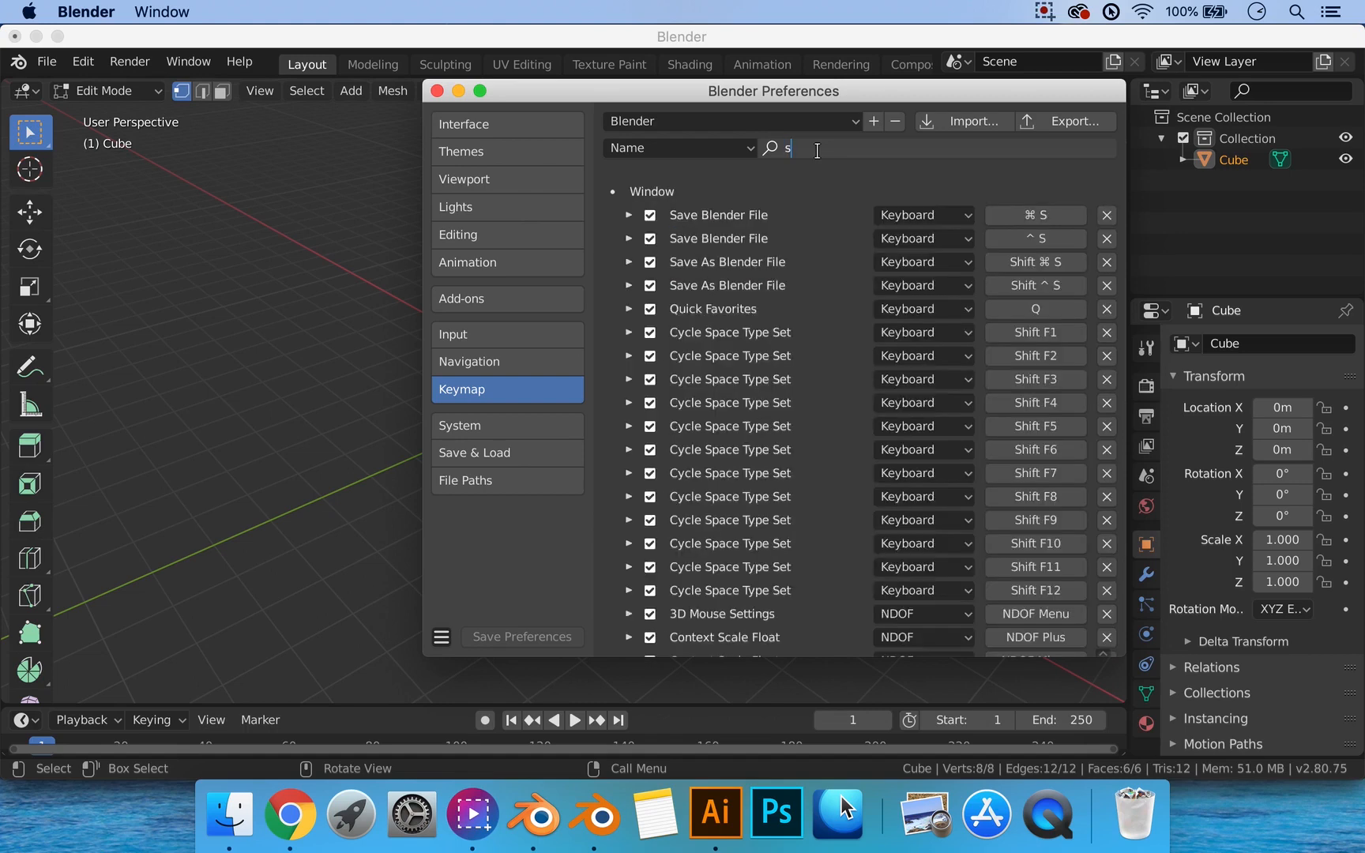
type("elect mode")
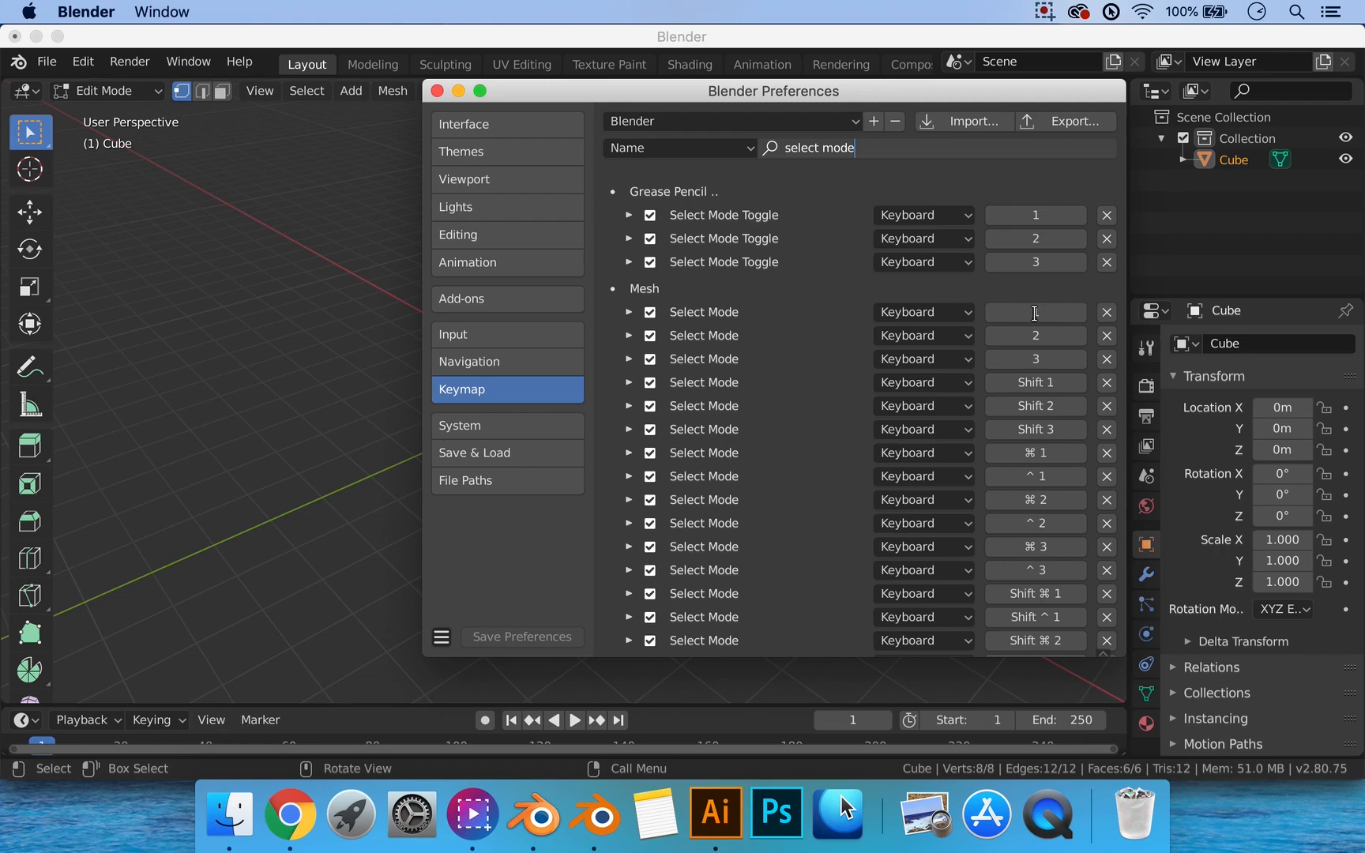
Rebind the first three Mesh Select Mode shortcuts to Ctrl Numpad 1, Ctrl Numpad 2 and Ctrl Numpad 3, and save the preferences.
left_click(1035, 313)
left_click(1050, 316)
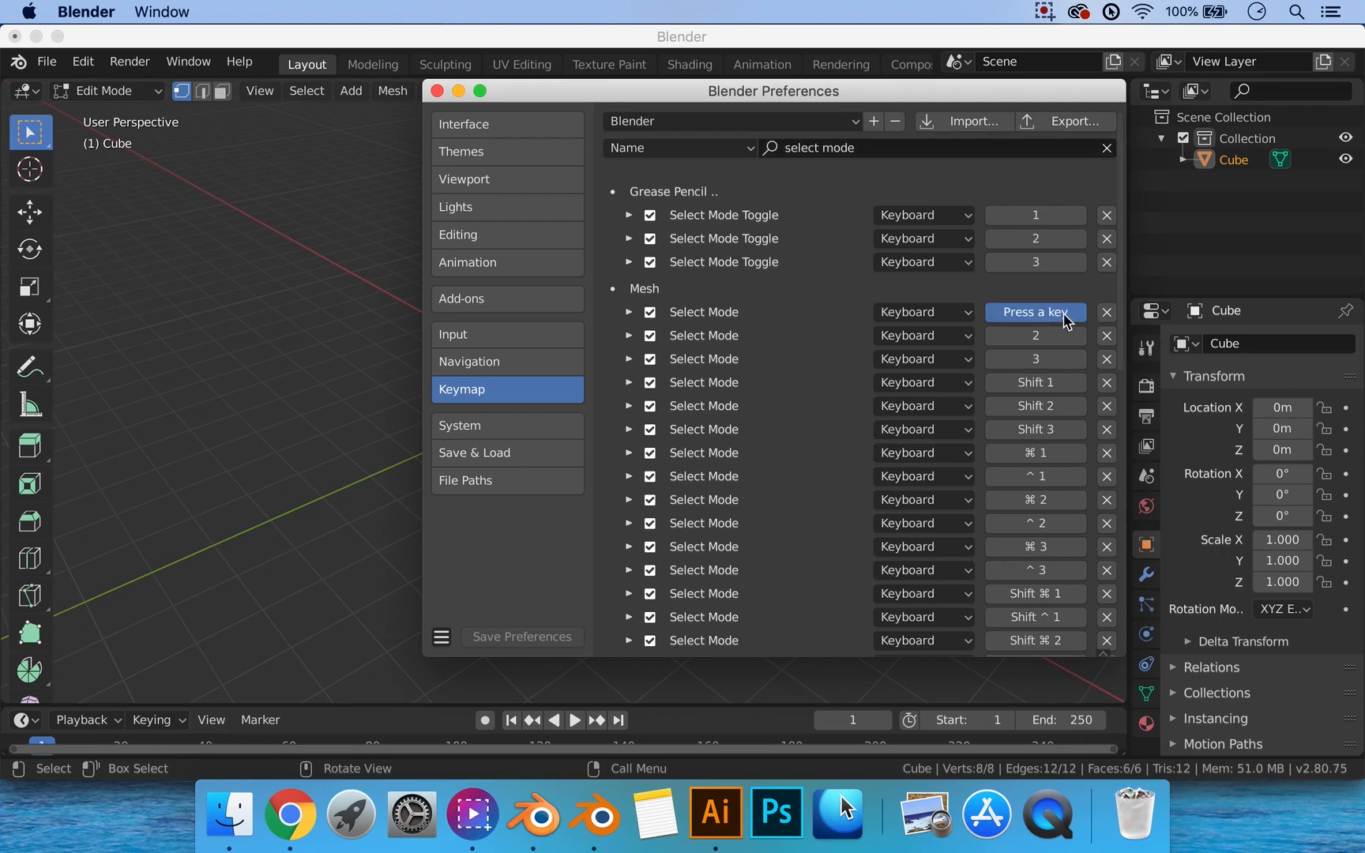
key("ctrl")
key("ctrl+KP_1")
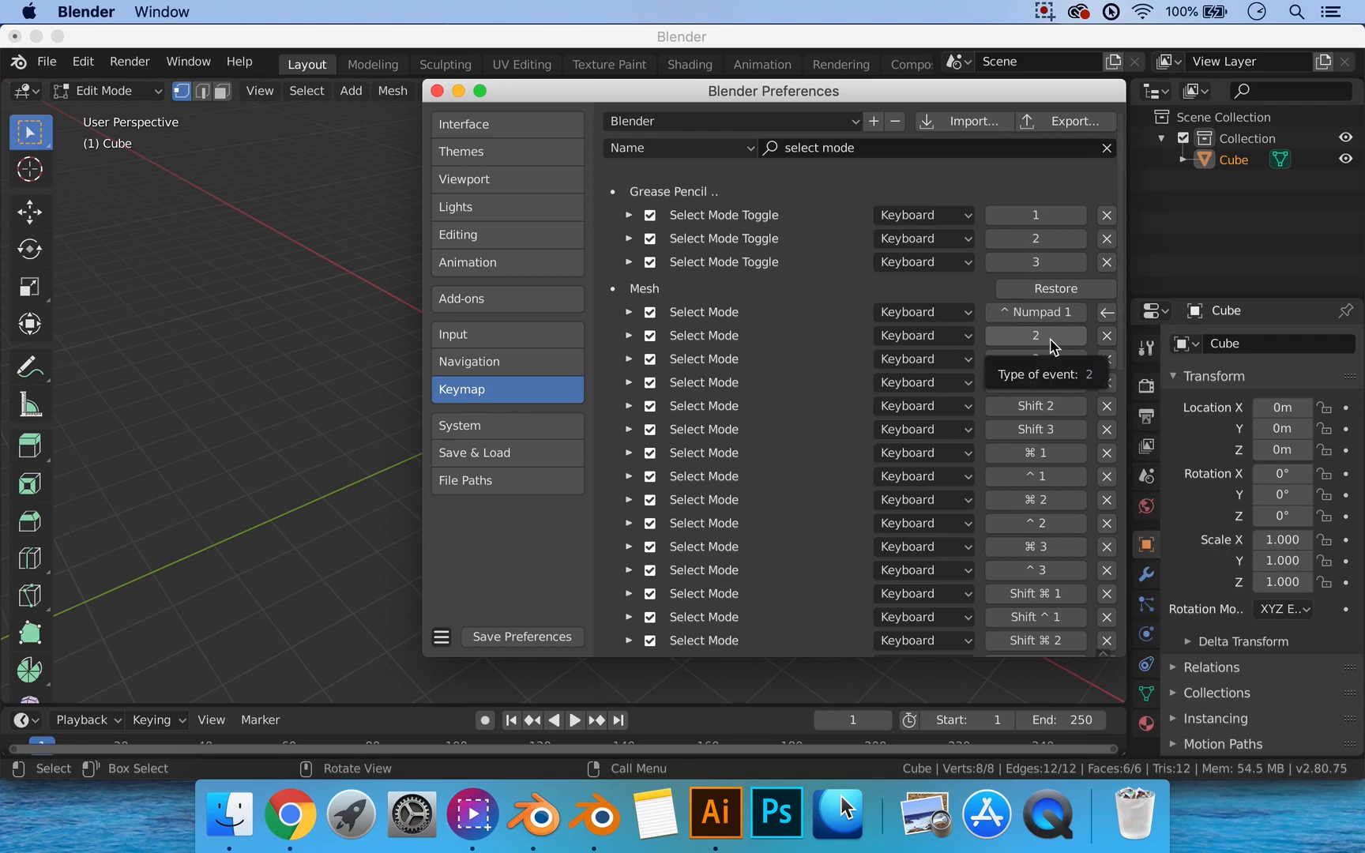
left_click(1035, 336)
key("ctrl+KP_2")
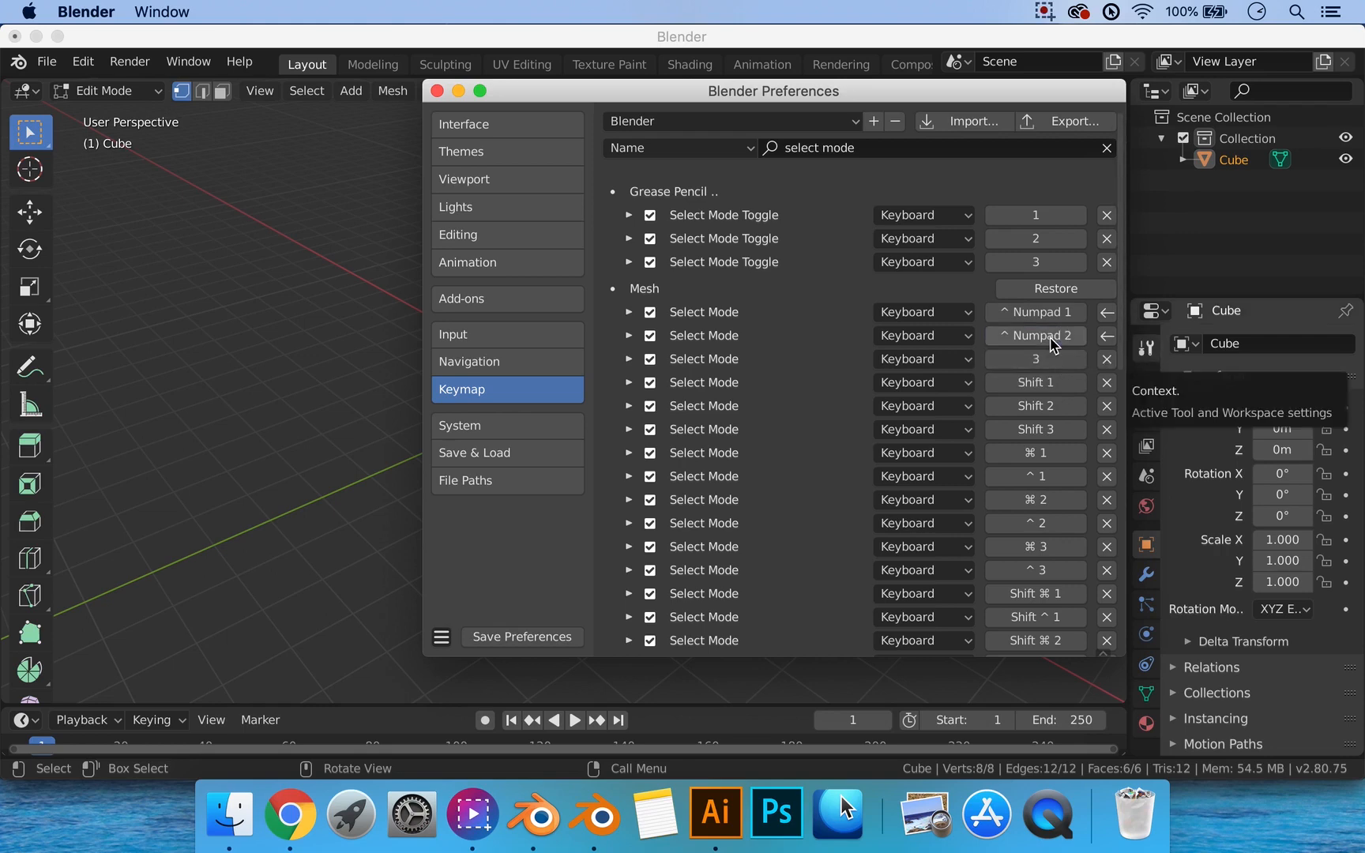
left_click(1049, 362)
key("ctrl+KP_3")
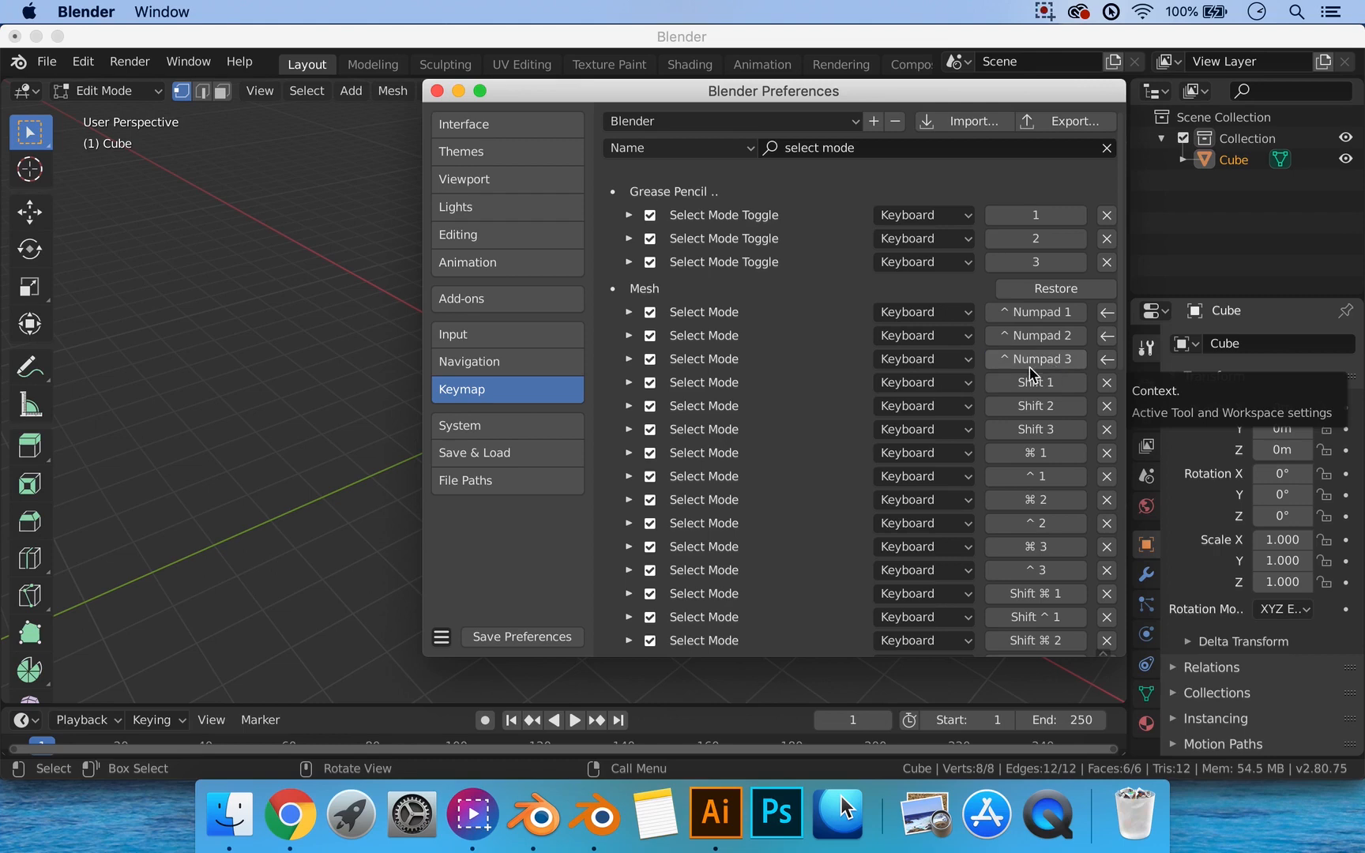
left_click(541, 636)
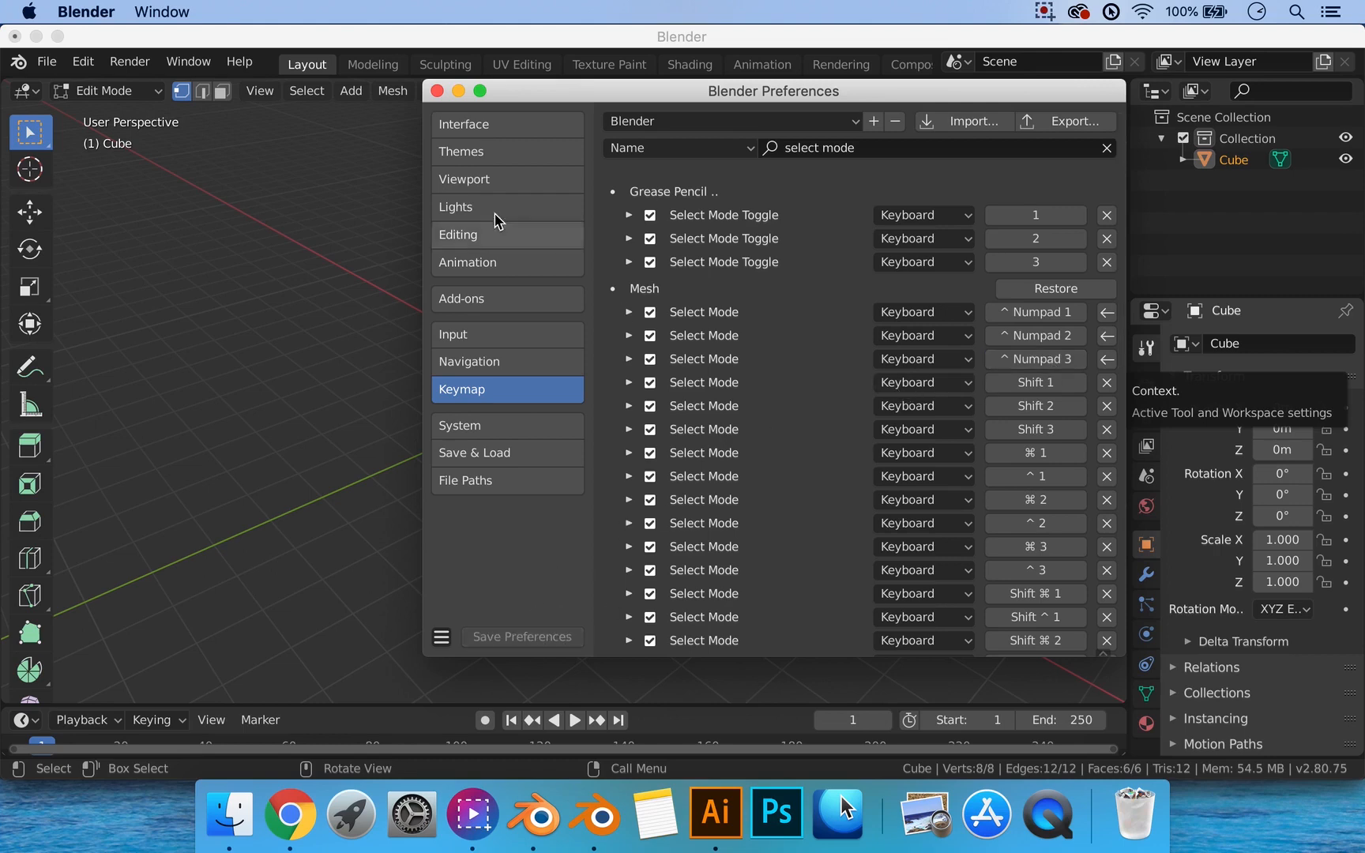
Close the preferences, try the edge and face select modes on the cube, and return to vertex select mode.
left_click(436, 90)
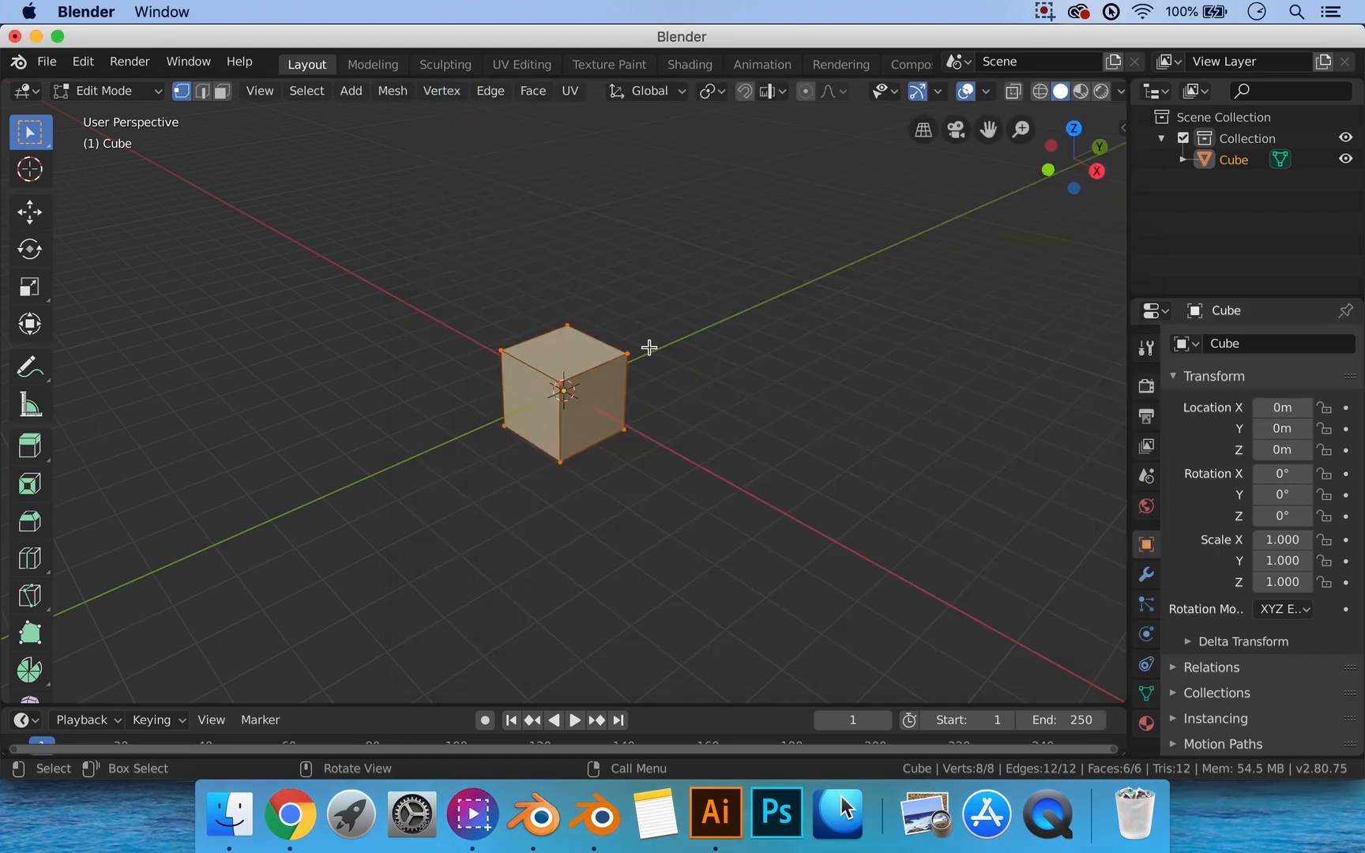
key("ctrl")
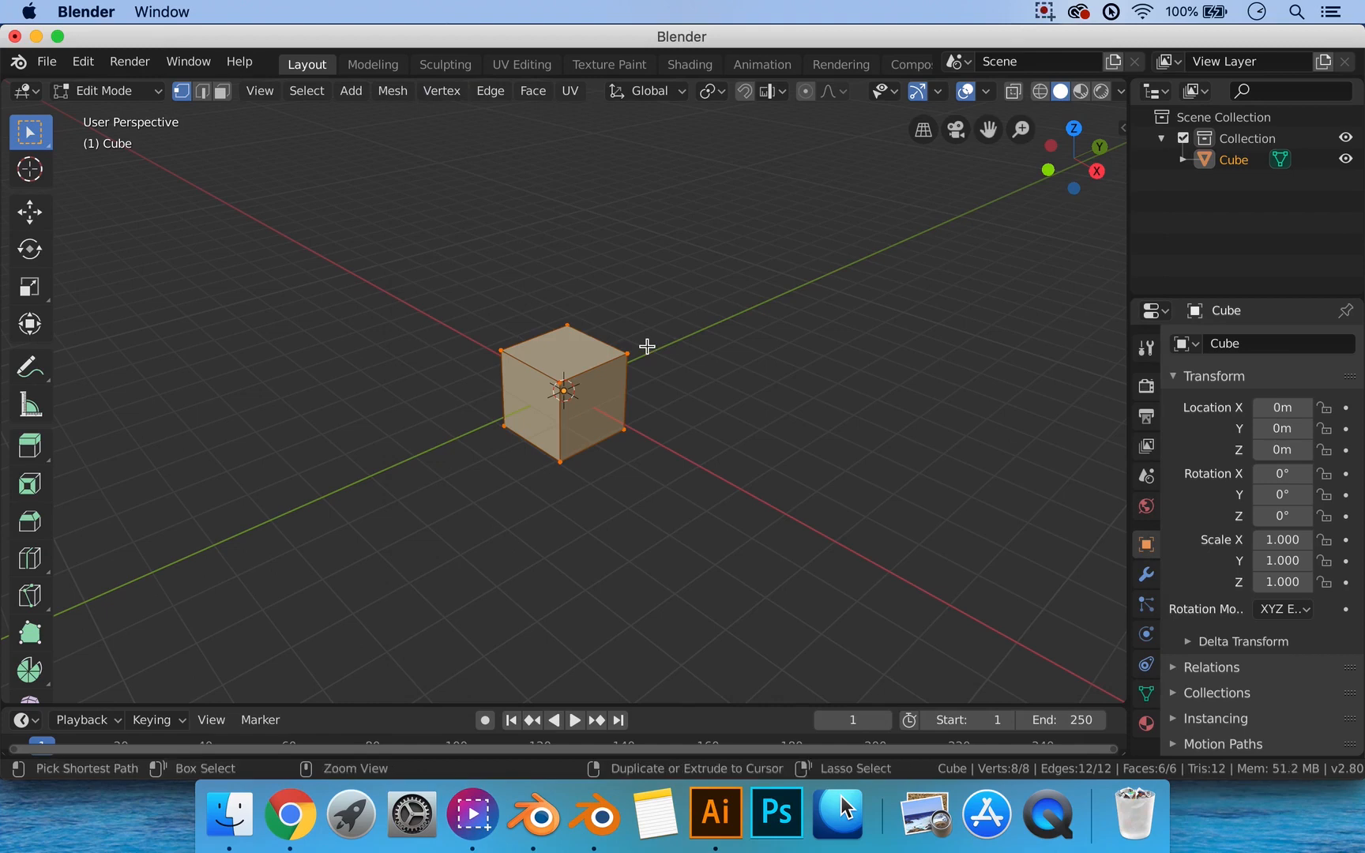
key("2")
key("3")
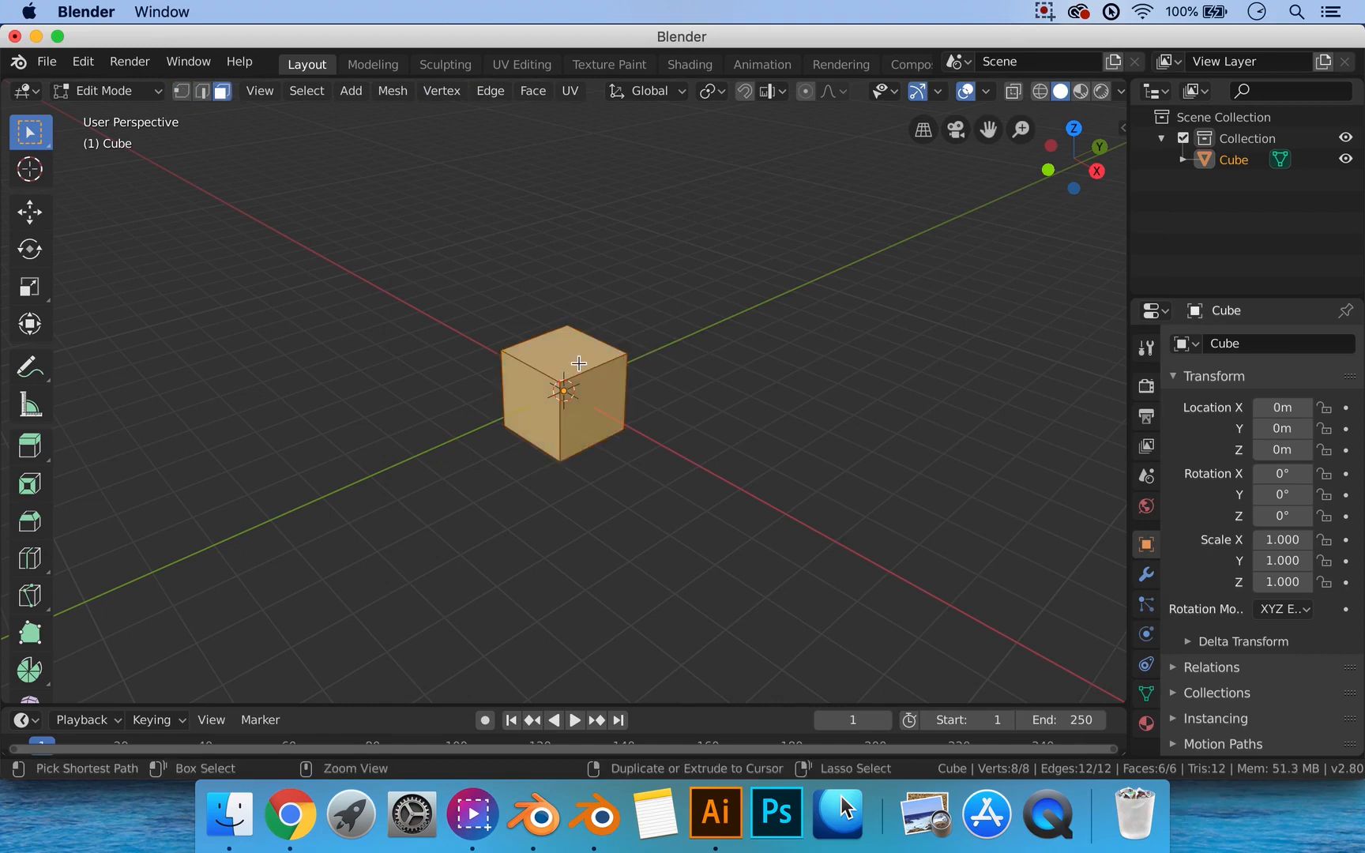
key("2")
key("1")
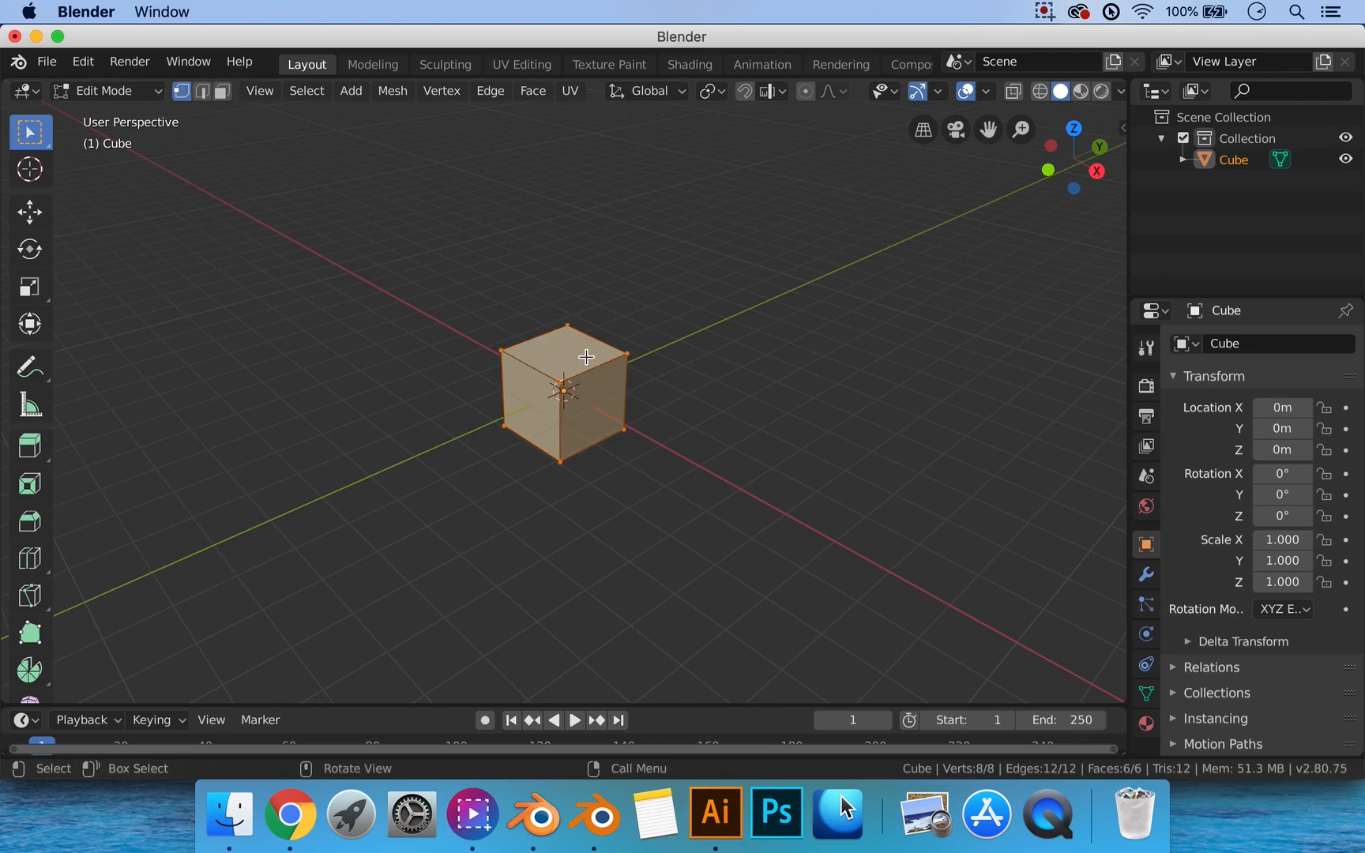
Open the Keymap preferences, inspect the keymap preset choices, and close the preferences.
middle_click_drag(598, 361, 645, 395, "shift")
scroll(654, 370, "up", 1)
scroll(637, 392, "up", 2)
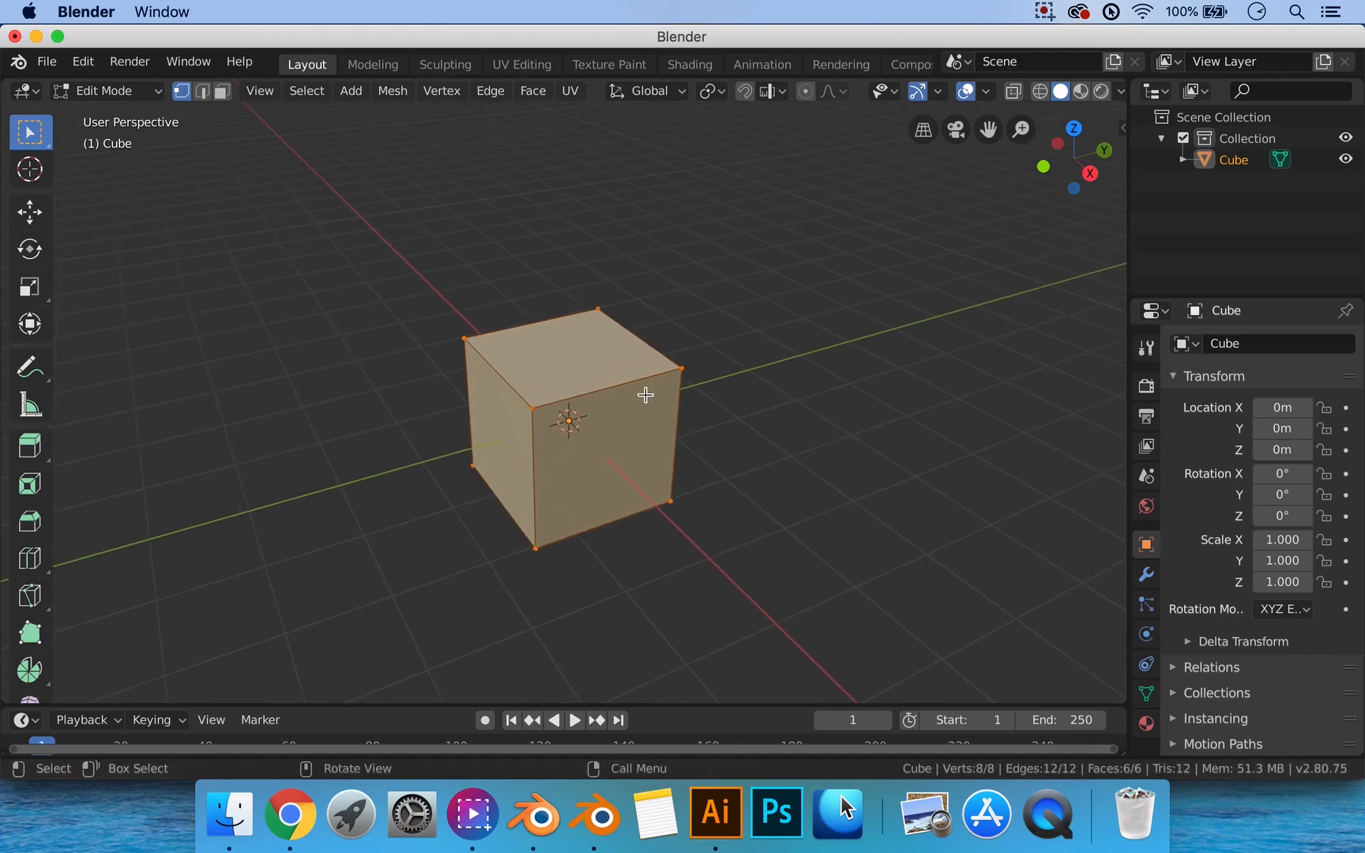
middle_click_drag(643, 399, 664, 394, "shift")
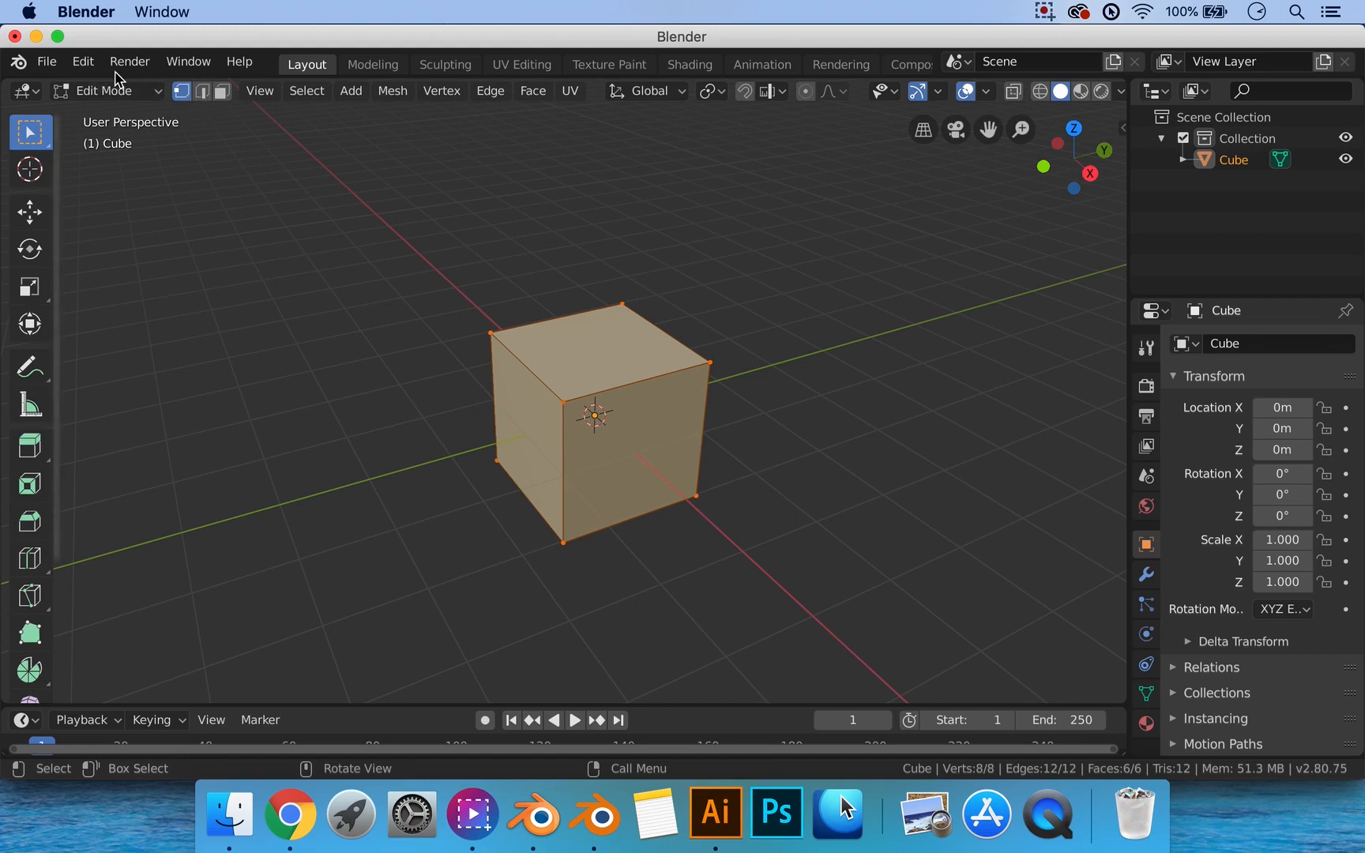
left_click(83, 61)
left_click(130, 346)
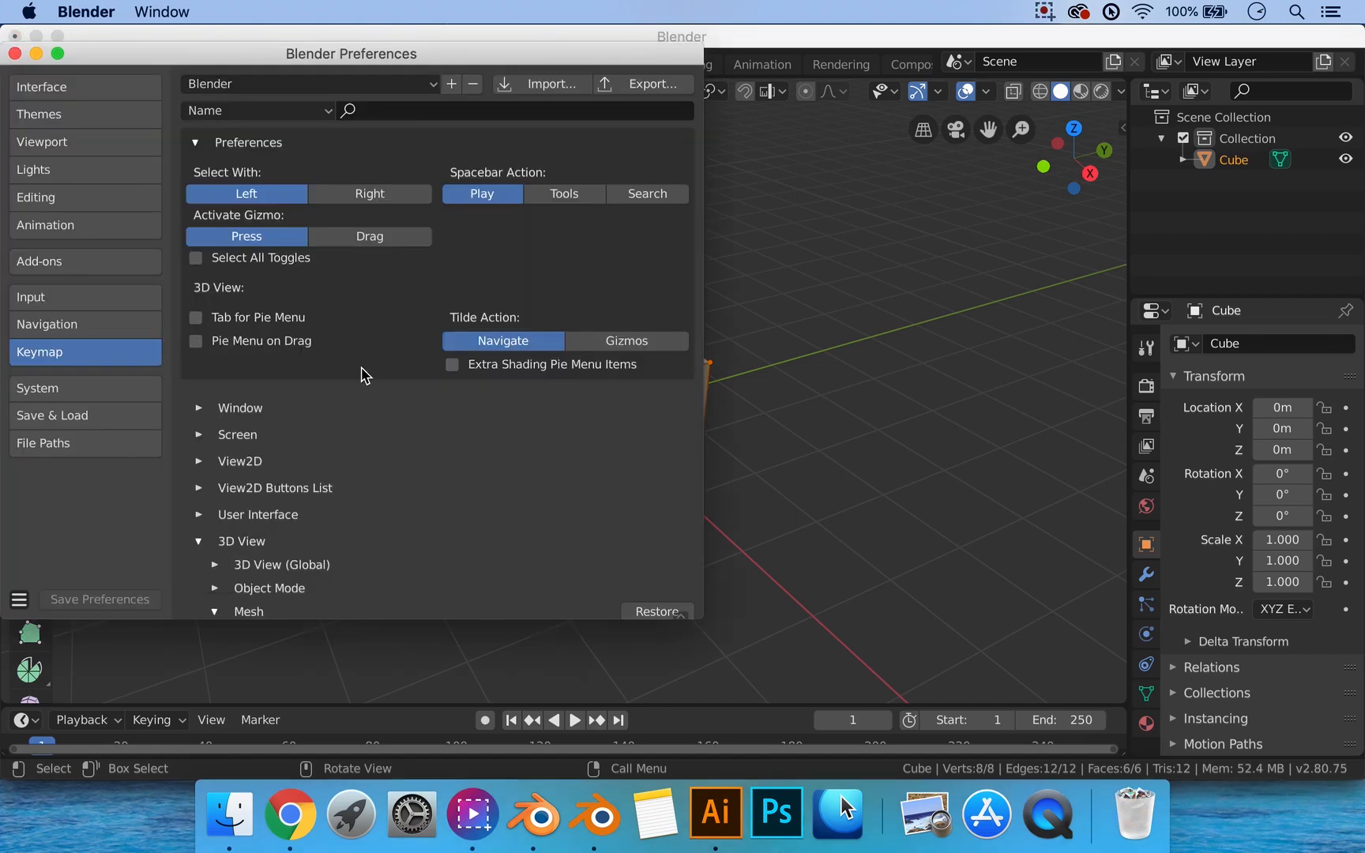
left_click_drag(430, 58, 679, 125)
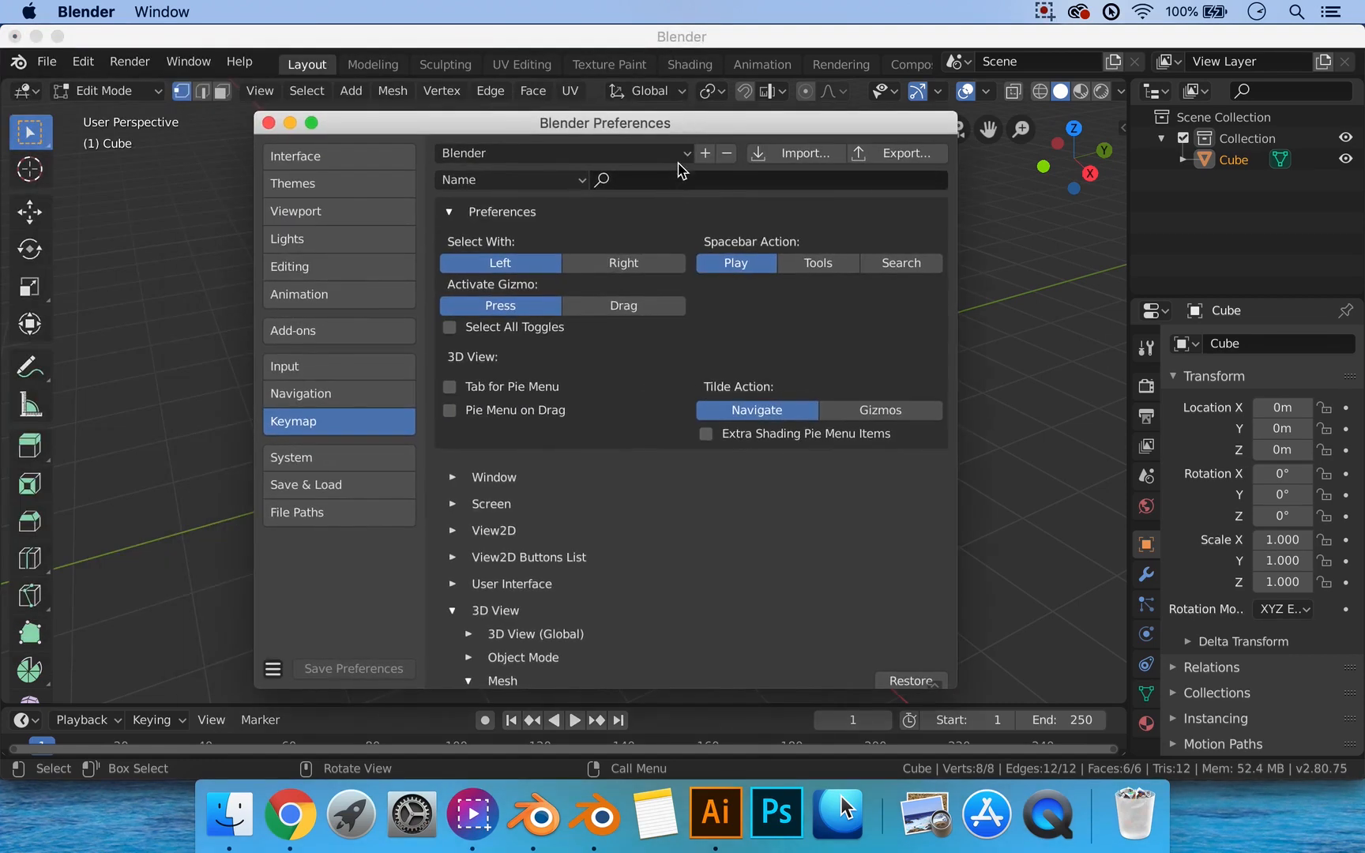
left_click(667, 153)
left_click(269, 122)
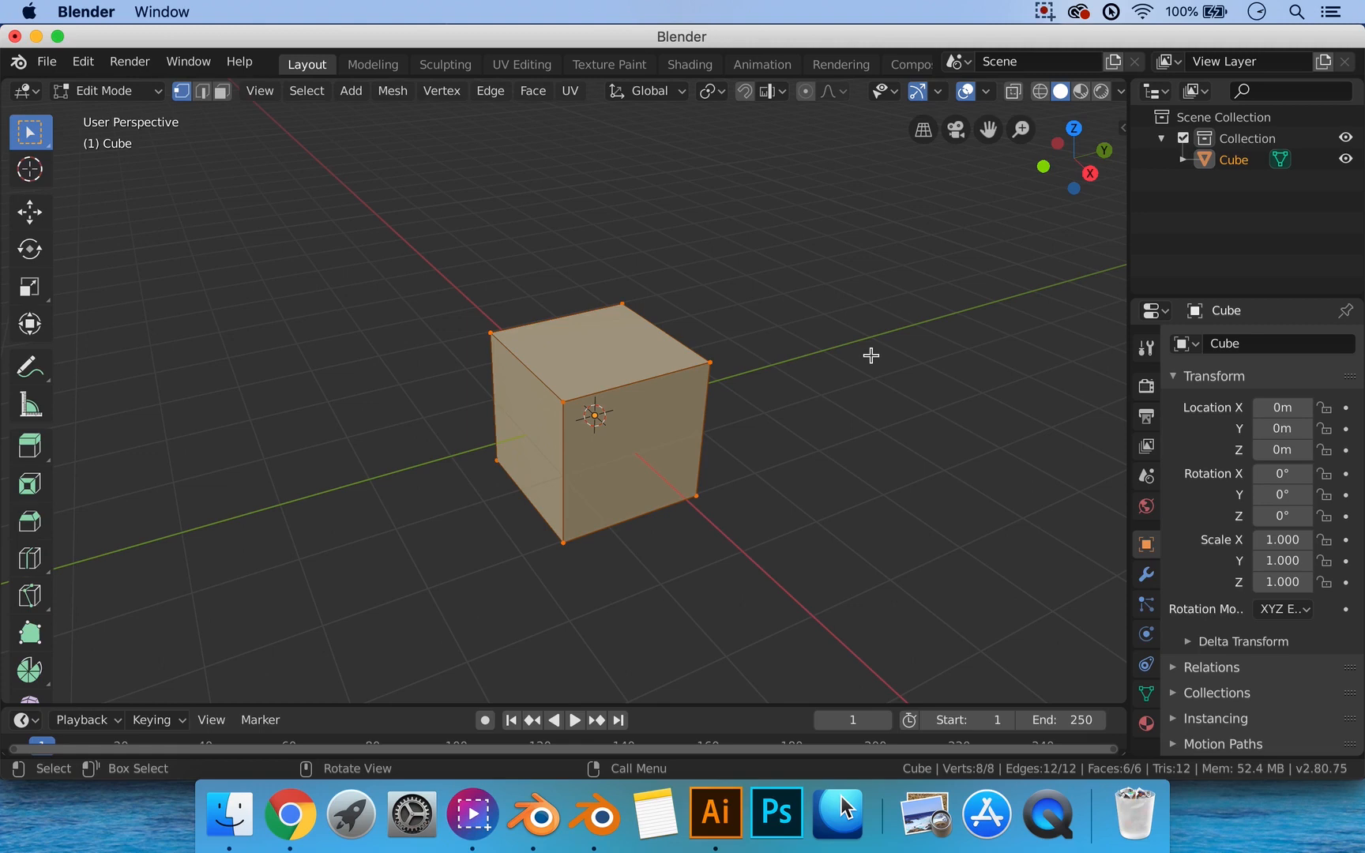
Try moving and rotating a single vertex on the cube's top face, and undo both transforms.
scroll(798, 371, "down", 3)
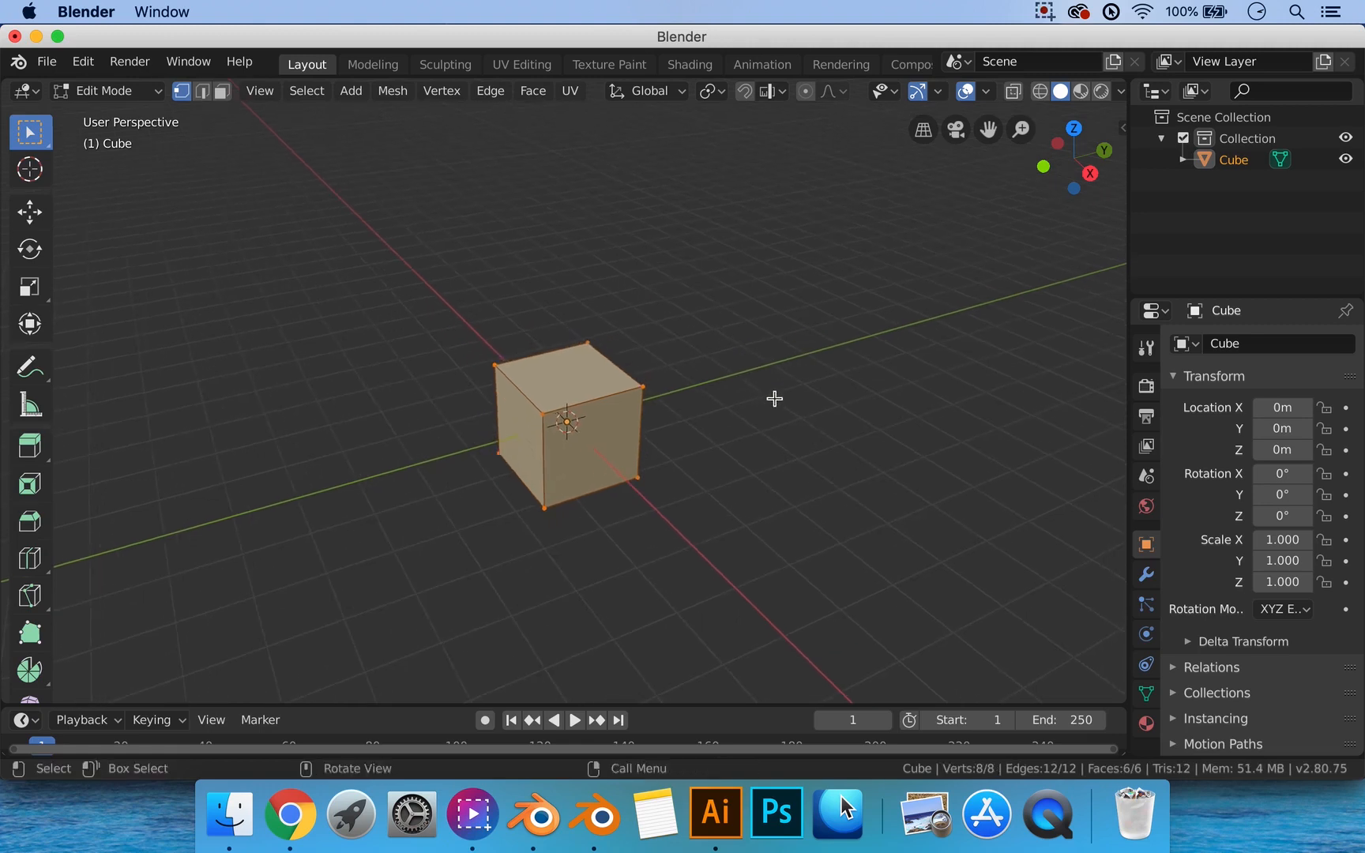
middle_click_drag(774, 398, 701, 440)
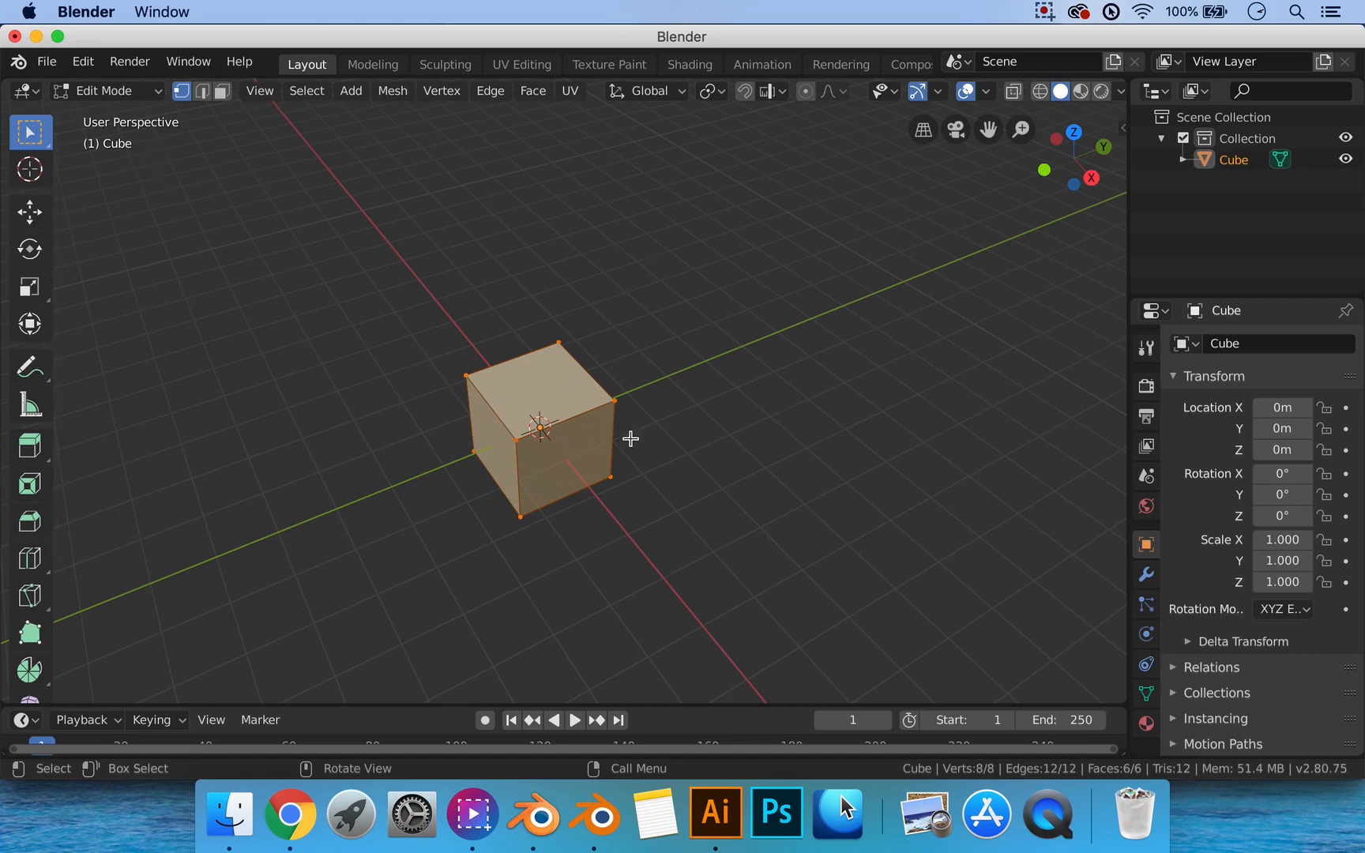
mouse_move(609, 454)
middle_mouse_down()
mouse_move(636, 458)
mouse_move(612, 474)
middle_mouse_up()
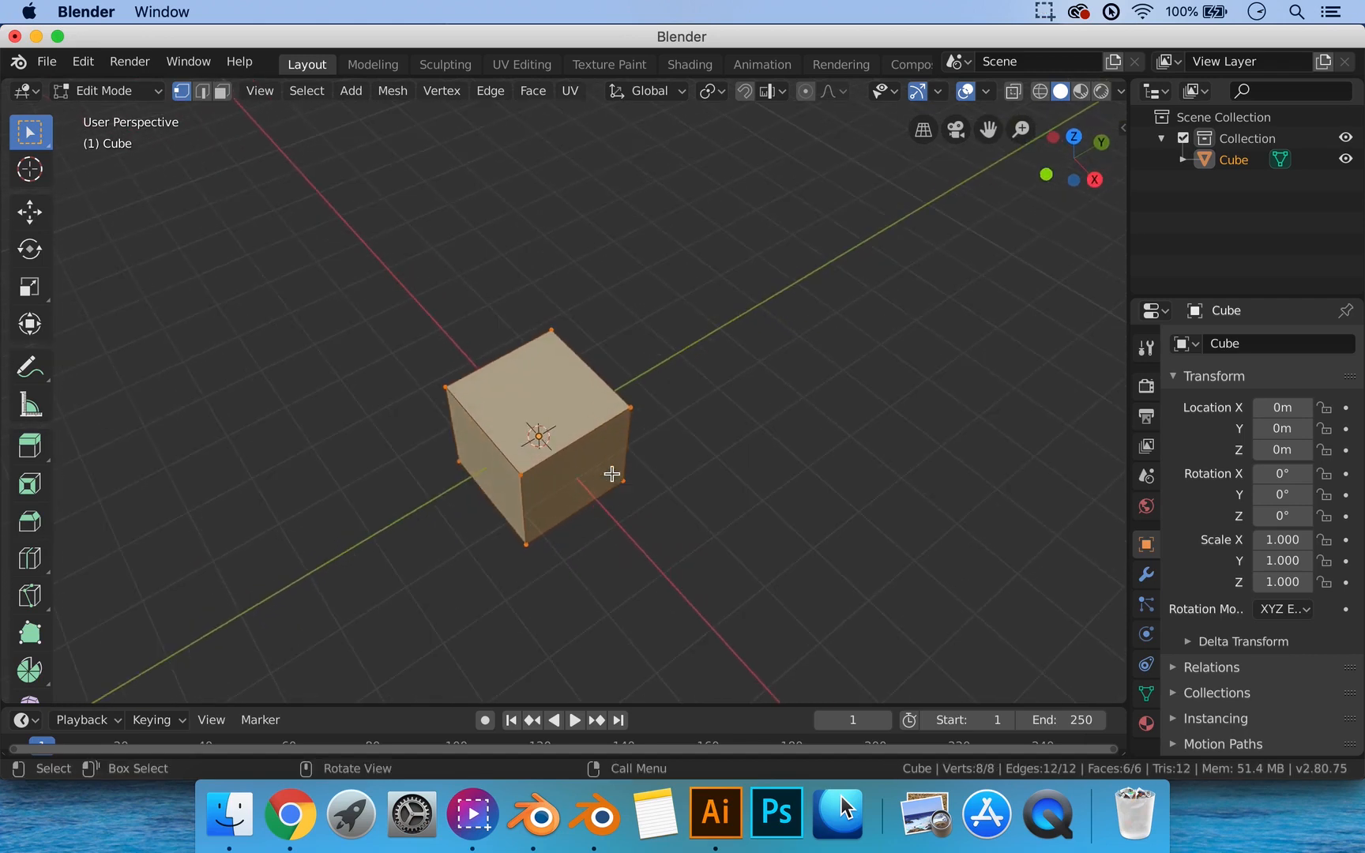
left_click(445, 388)
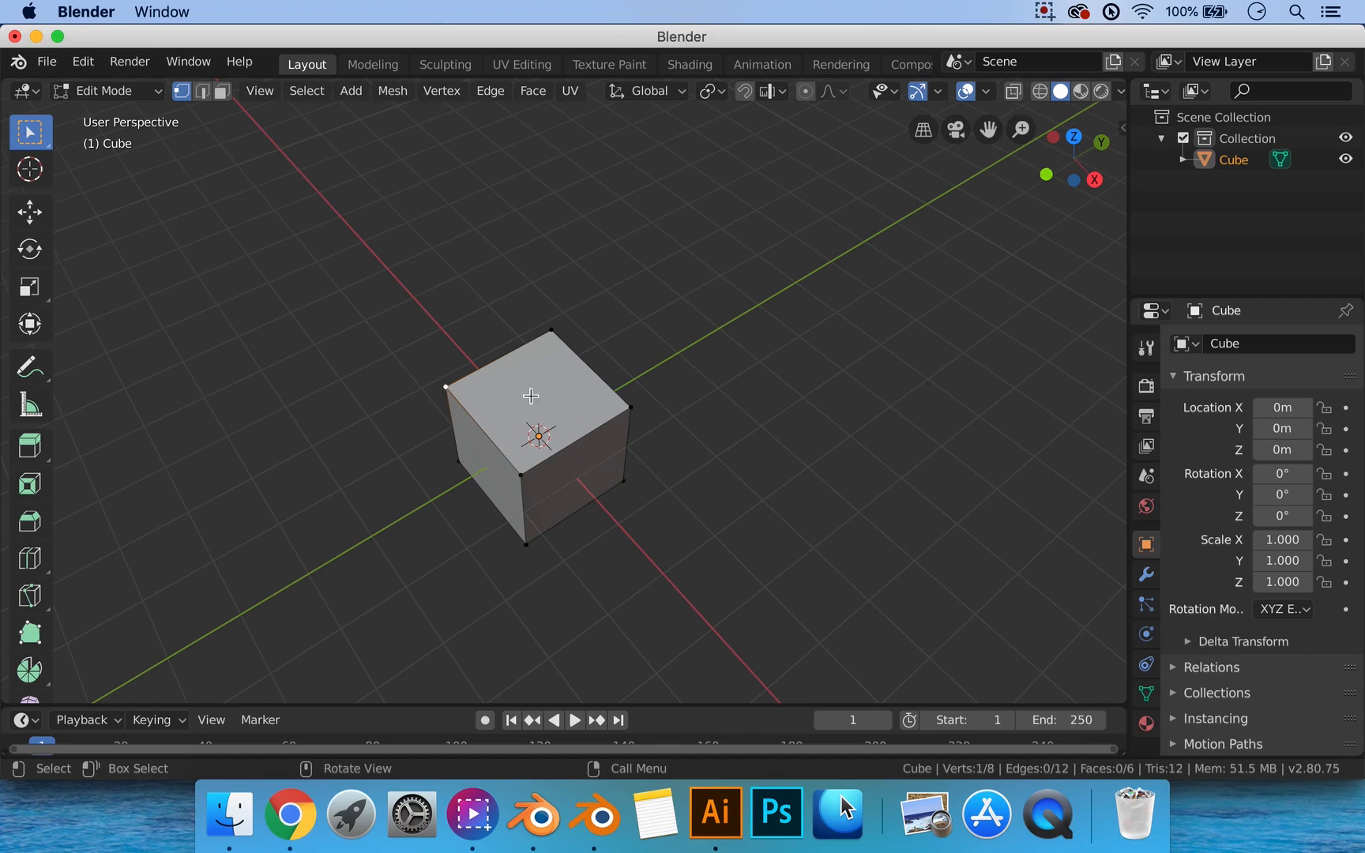
key("g")
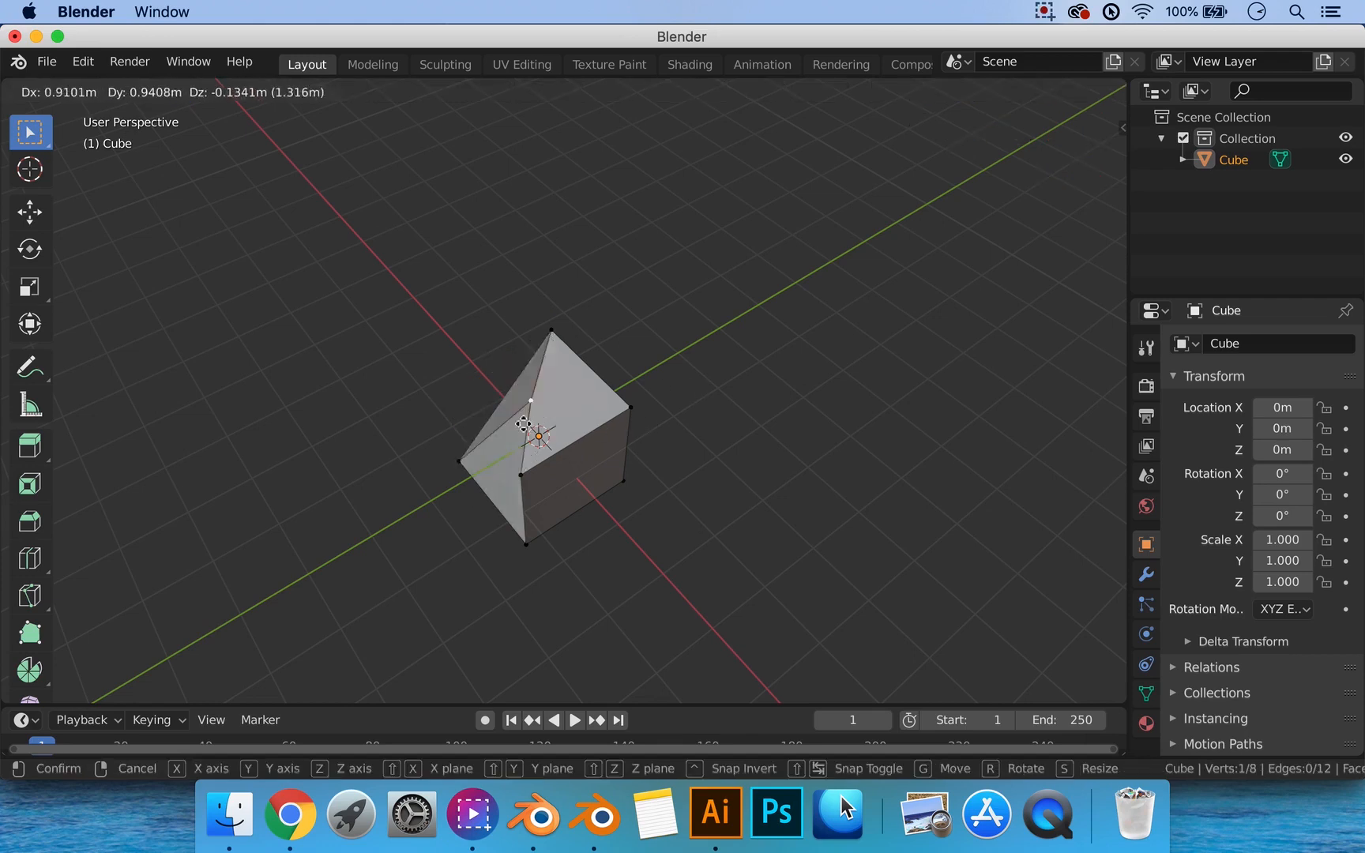
left_click(392, 468)
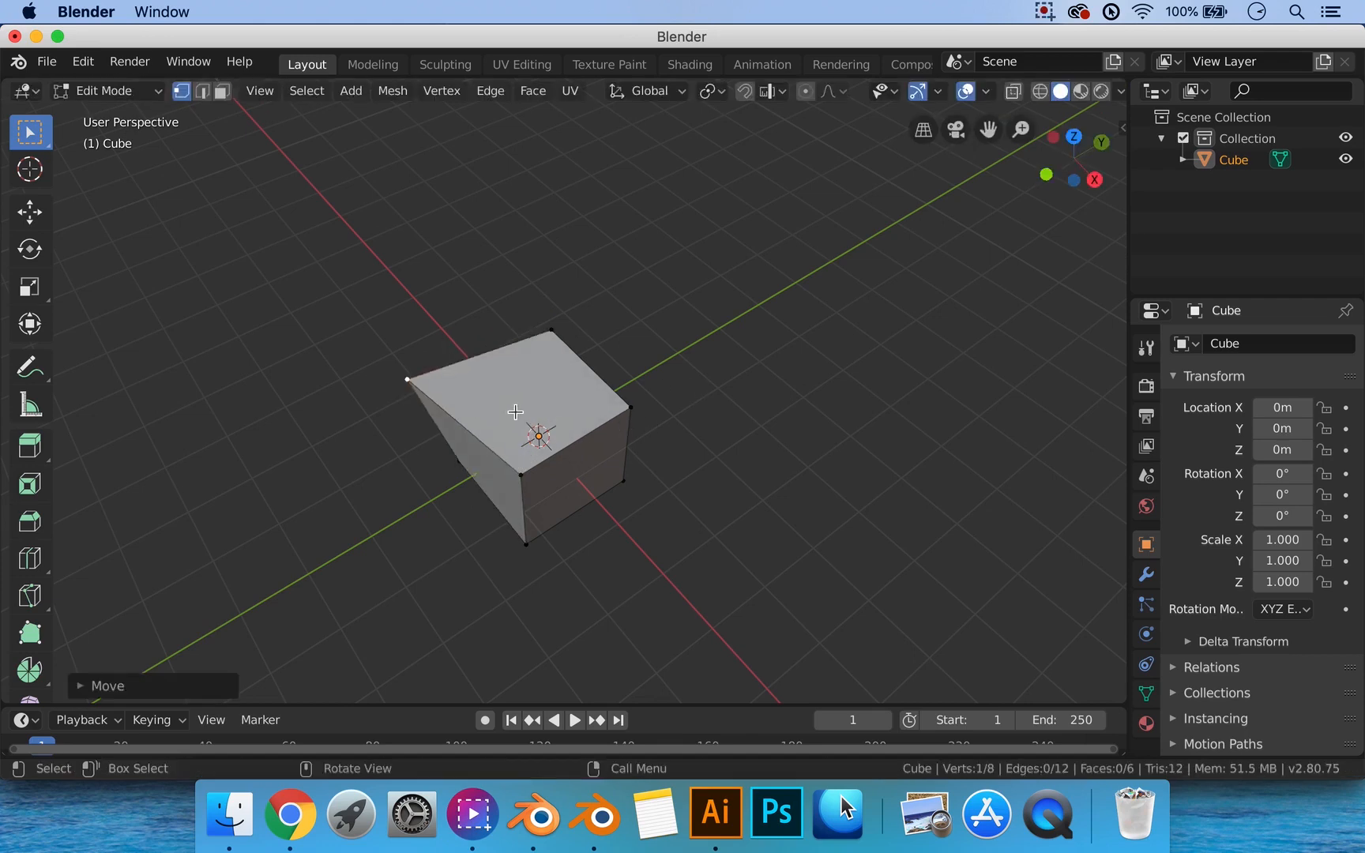
key("r")
left_click(539, 344)
key("ctrl+z")
key("ctrl+z")
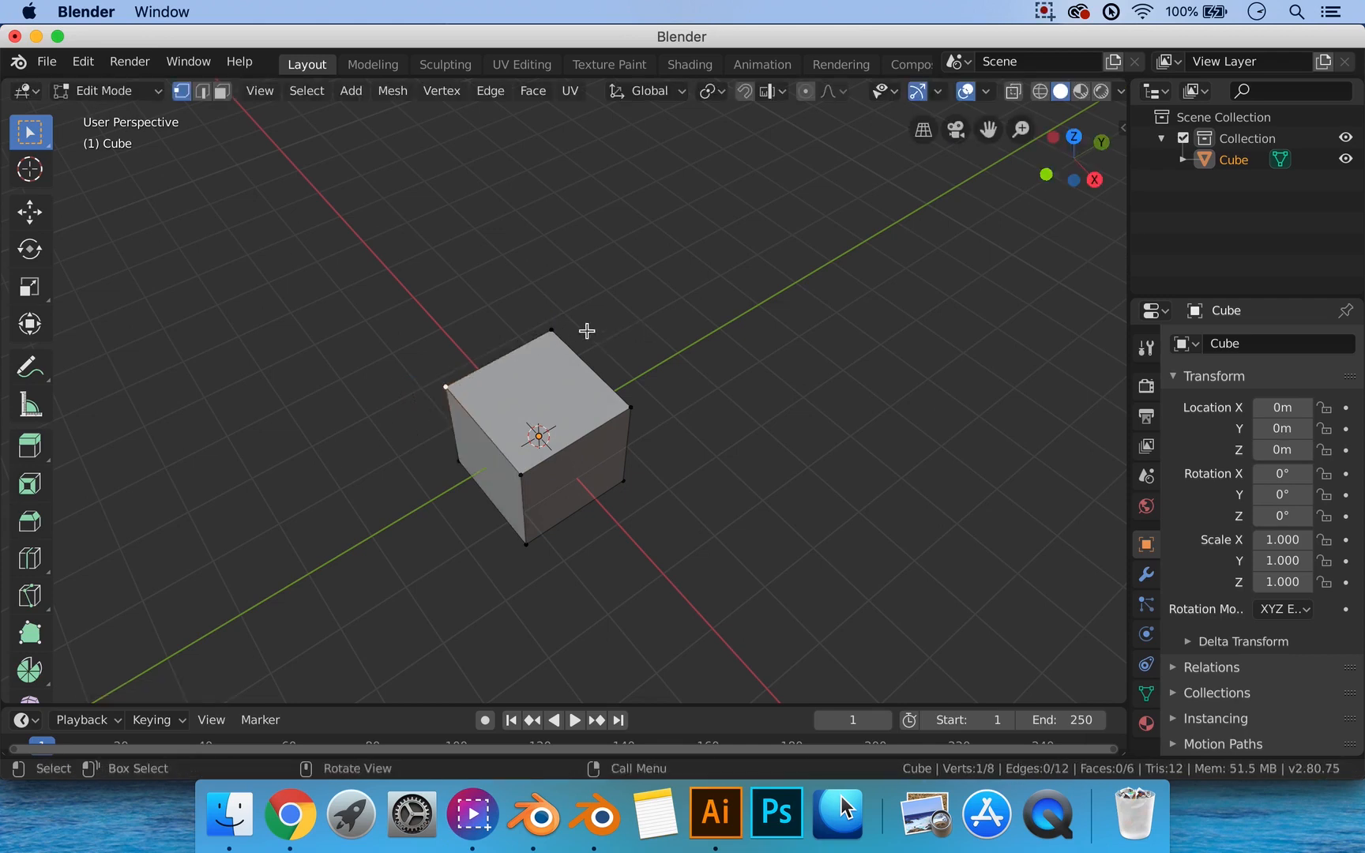
Add the adjacent top rear vertex to the selection, try rotating and scaling the pair, and undo the transforms.
left_click(552, 330, "shift")
key("r")
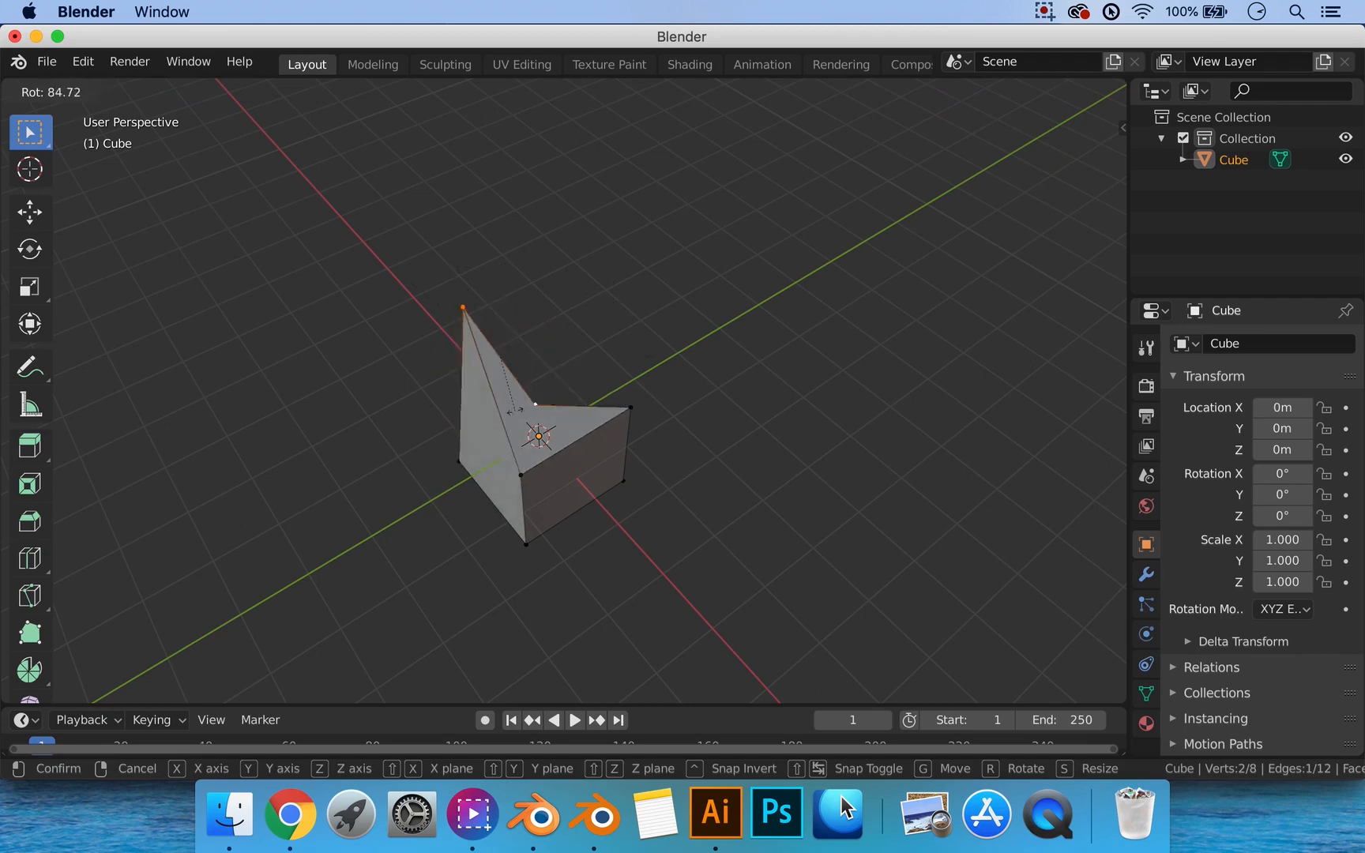
left_click(612, 344)
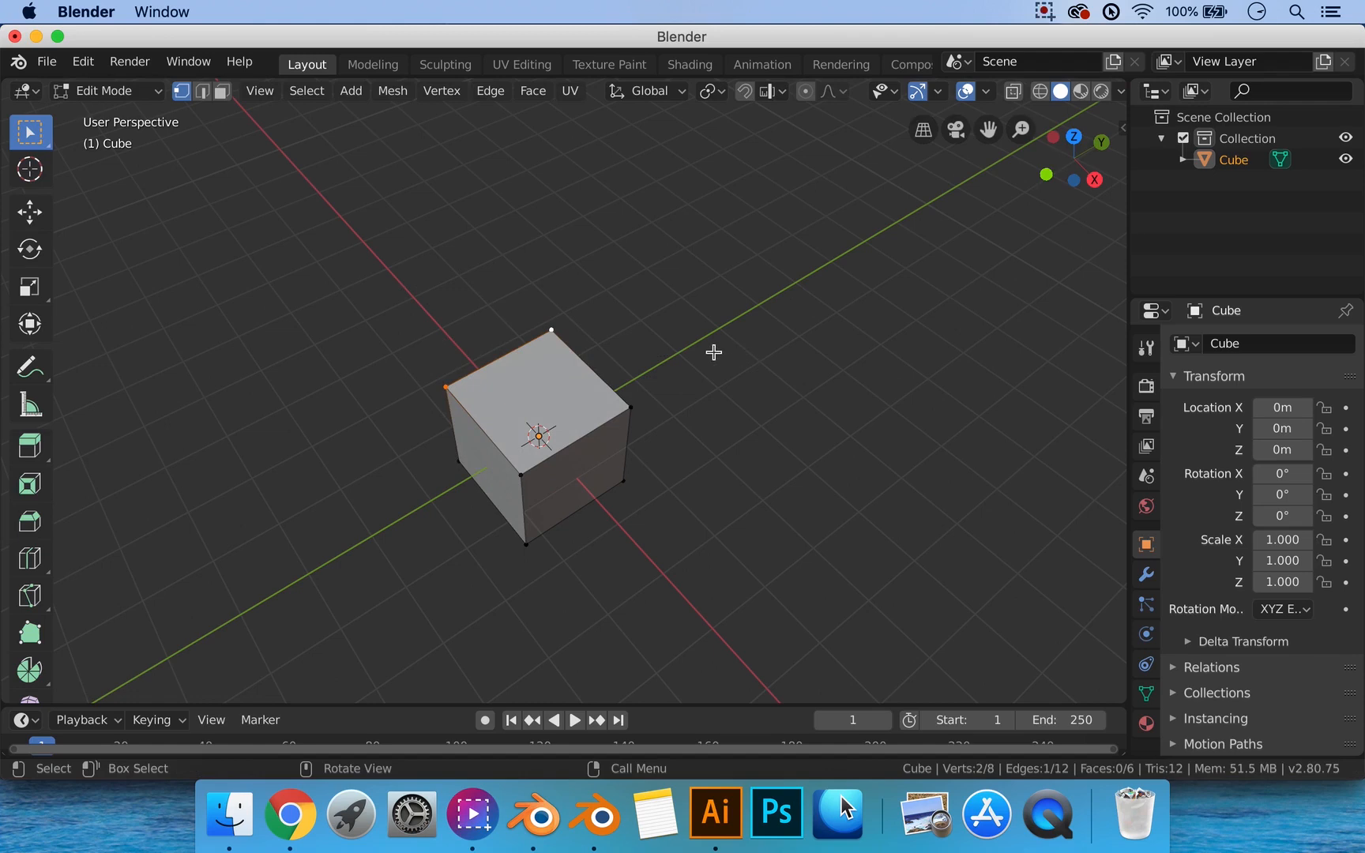
key("s")
key("Return")
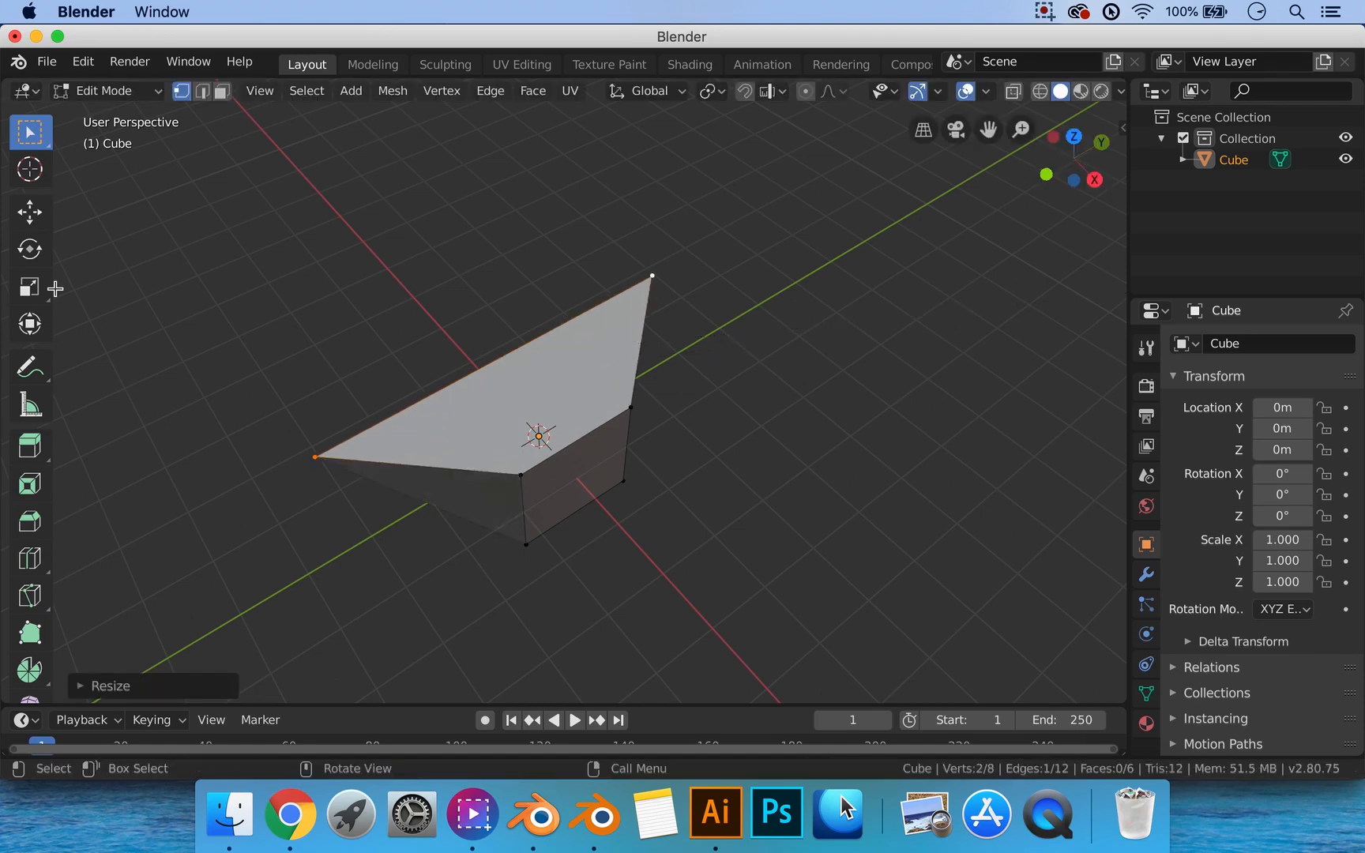
key("ctrl+z")
middle_click_drag(524, 336, 538, 368)
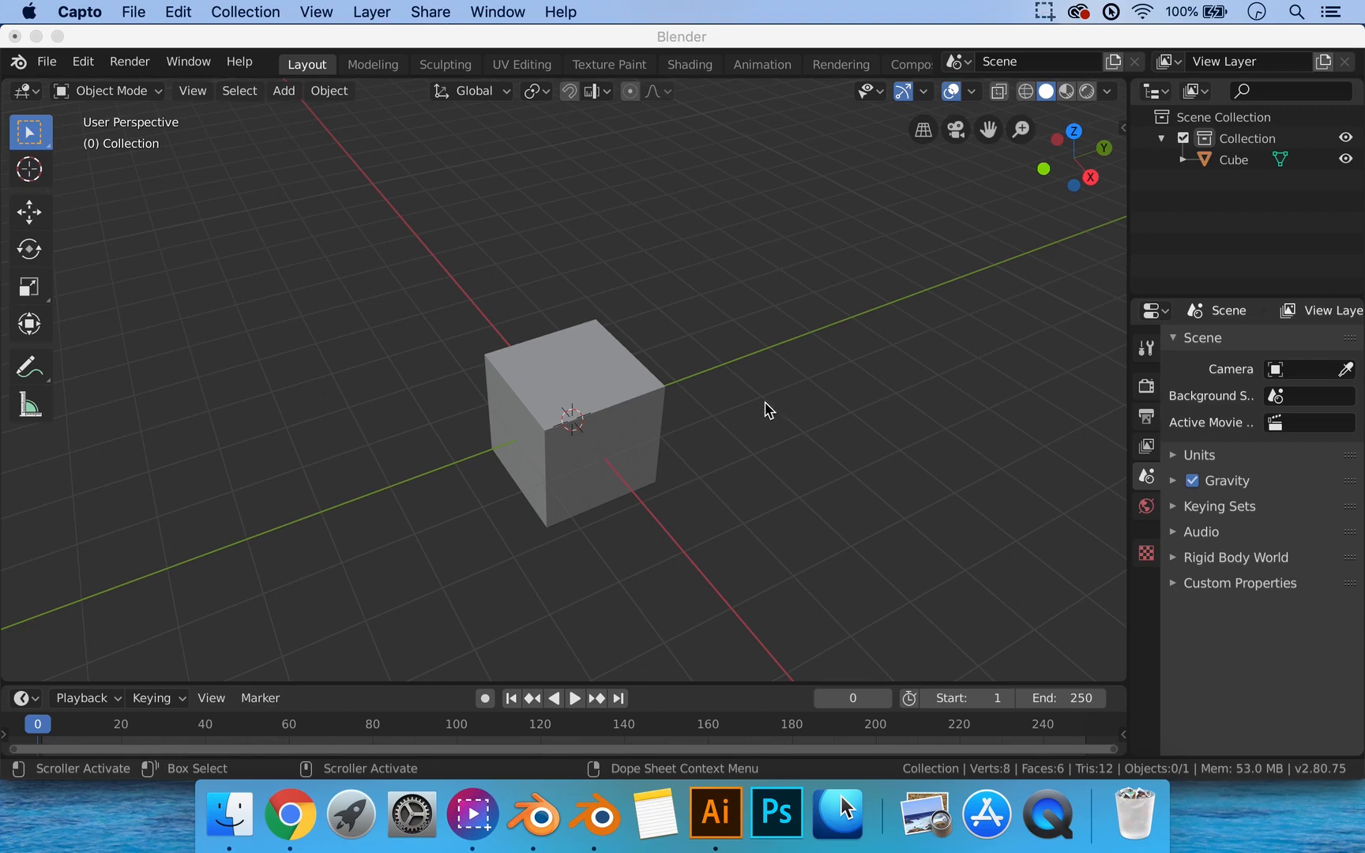
Open the Keymap preferences and filter the shortcuts by the name "view se".
left_click(82, 65)
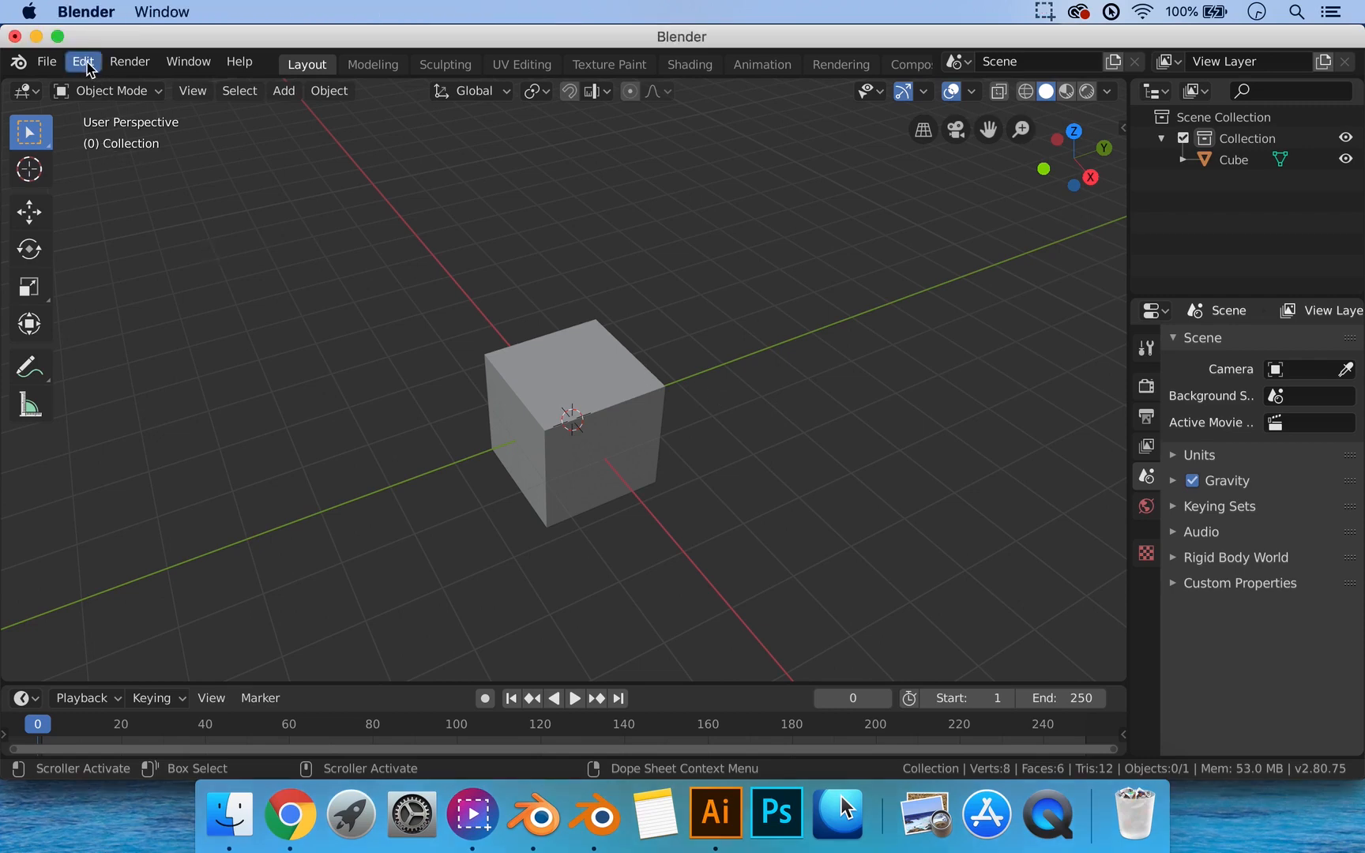
left_click(84, 63)
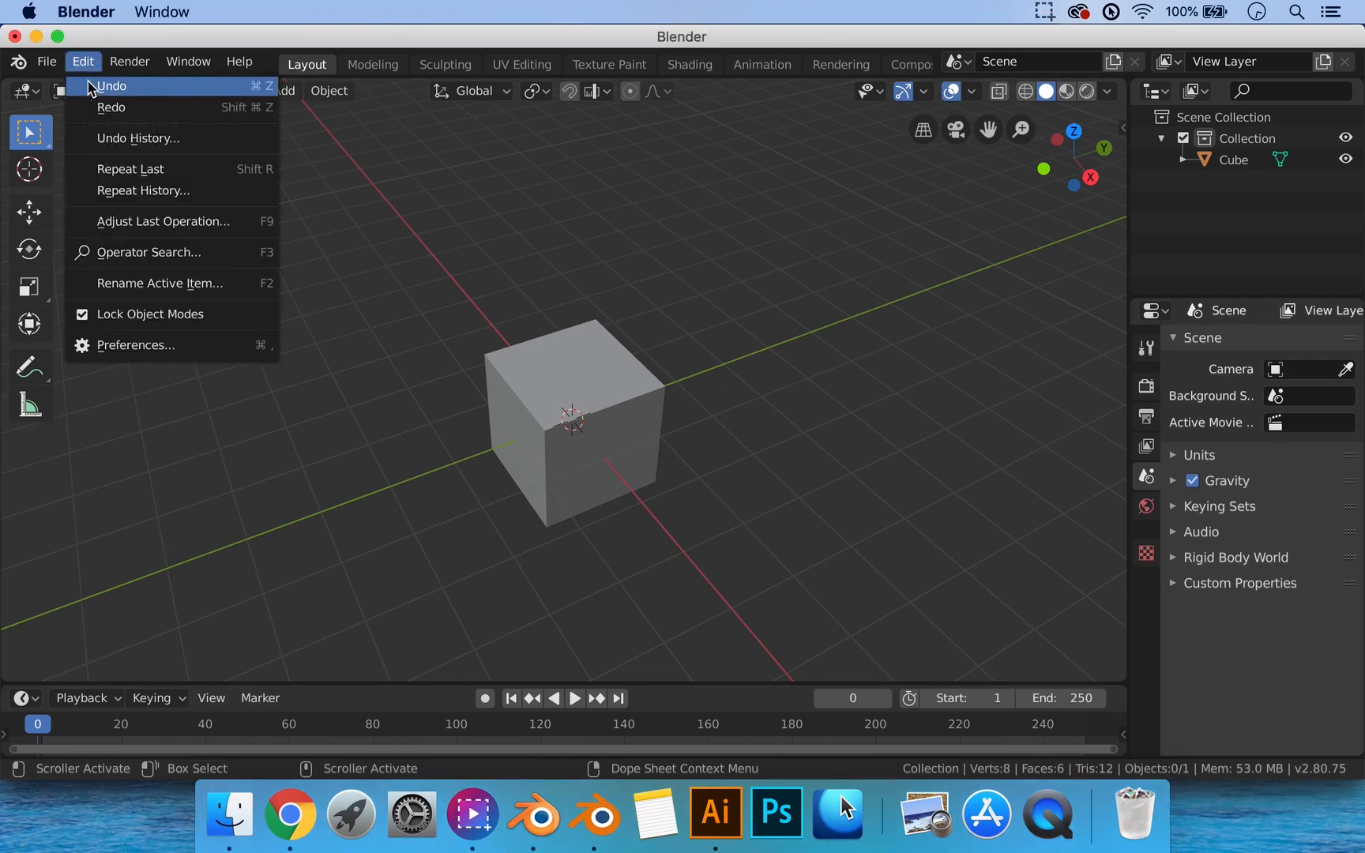
left_click(125, 347)
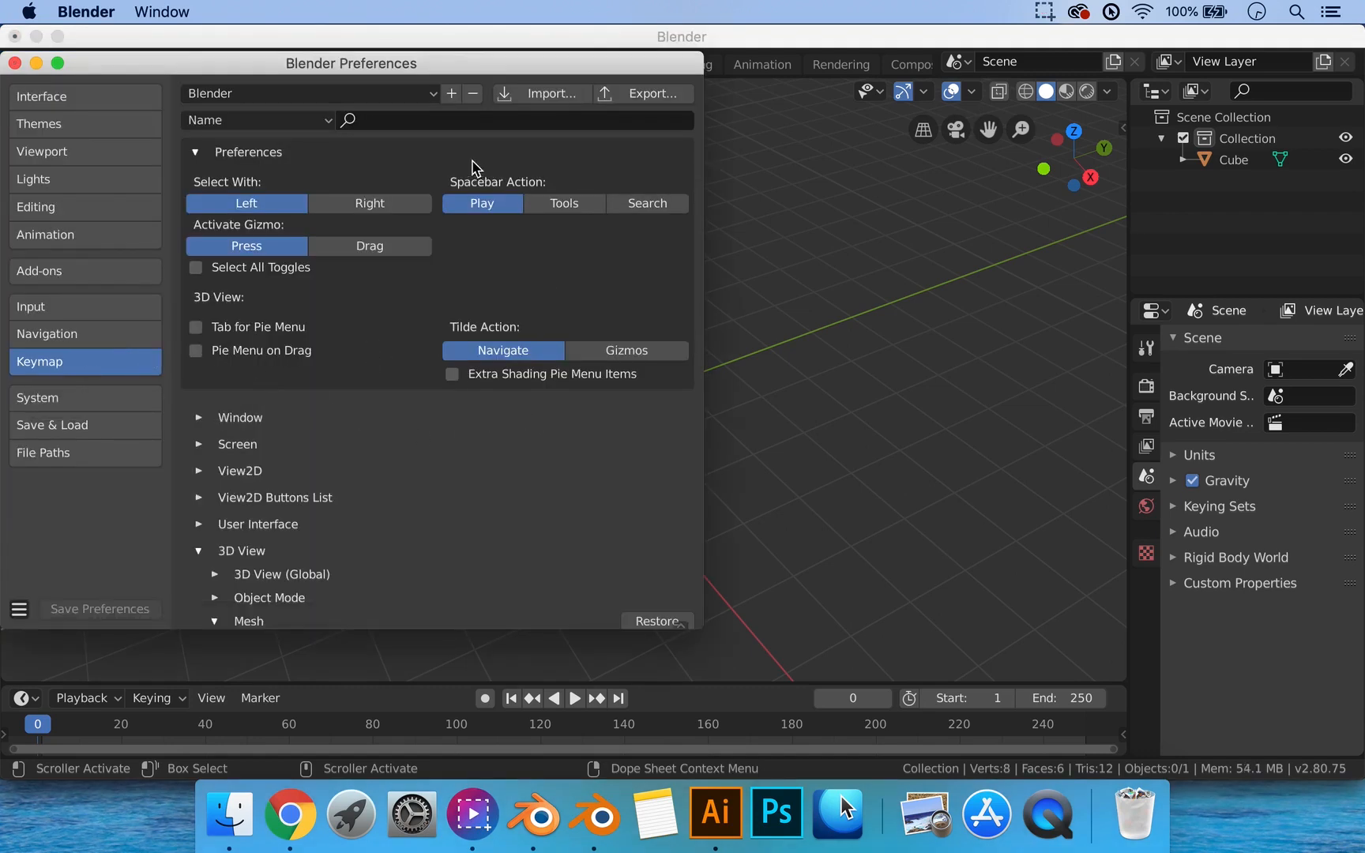
left_click(432, 122)
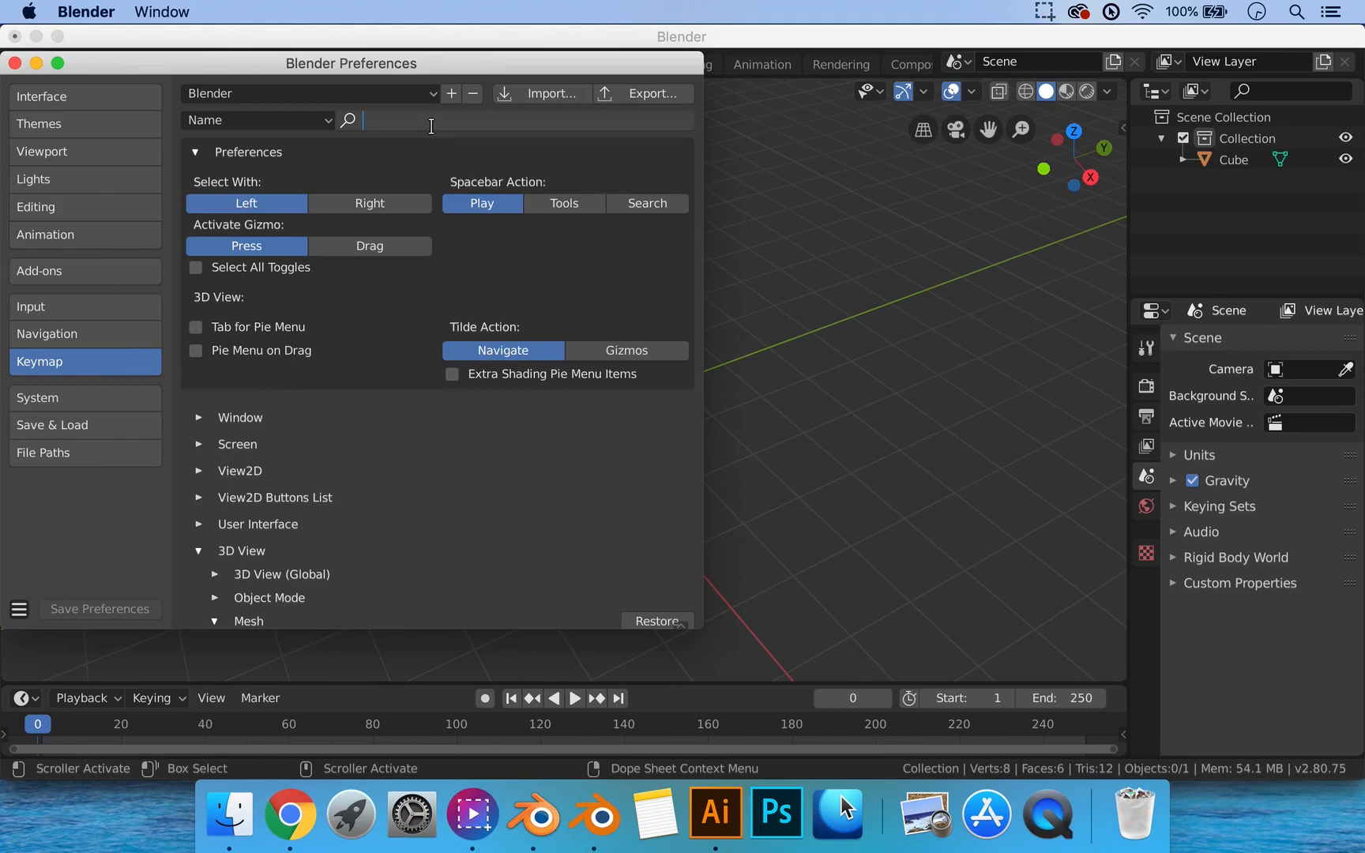
type("view se")
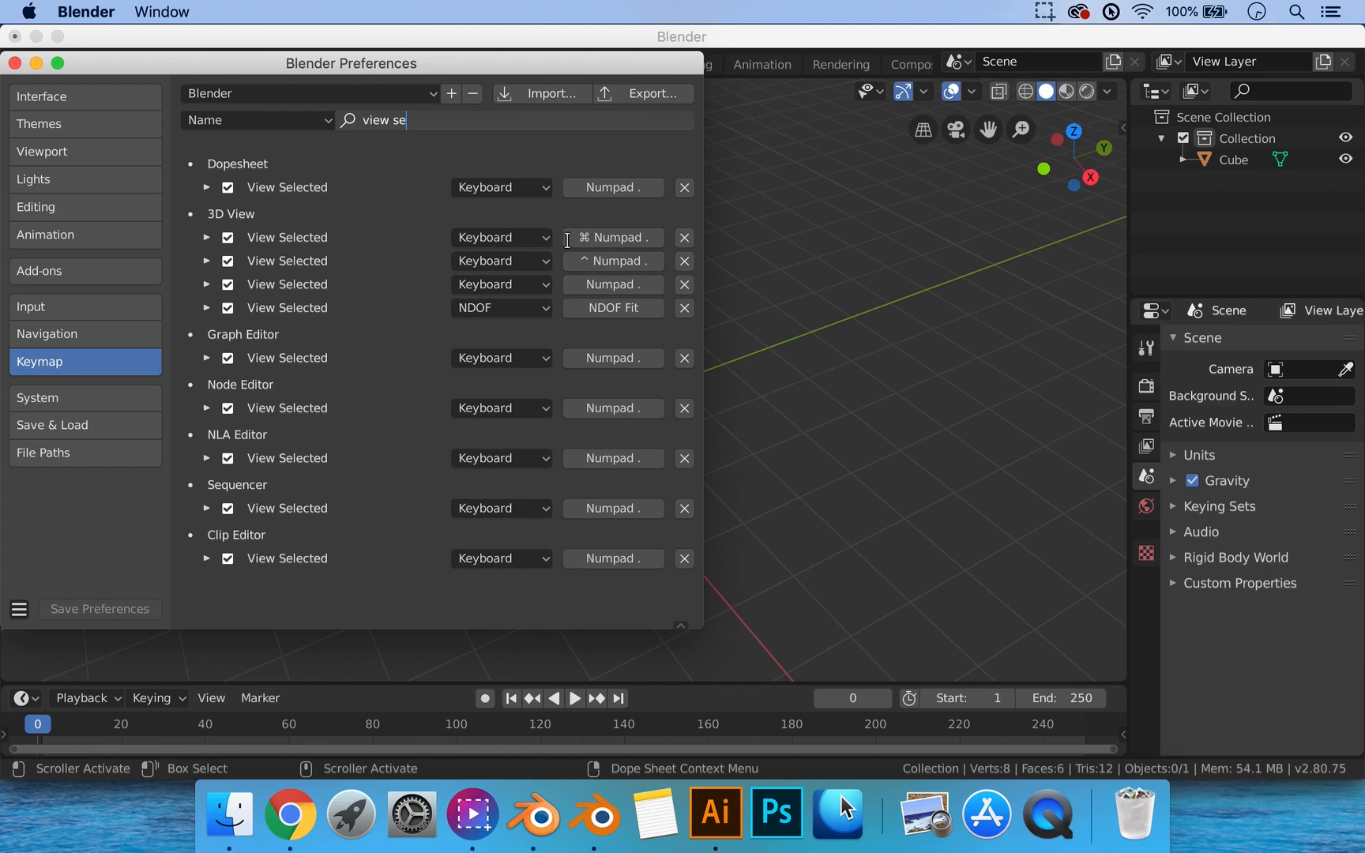
Rebind the first 3D View shortcut for View Selected to Shift F, save the preferences and close them.
left_click(630, 241)
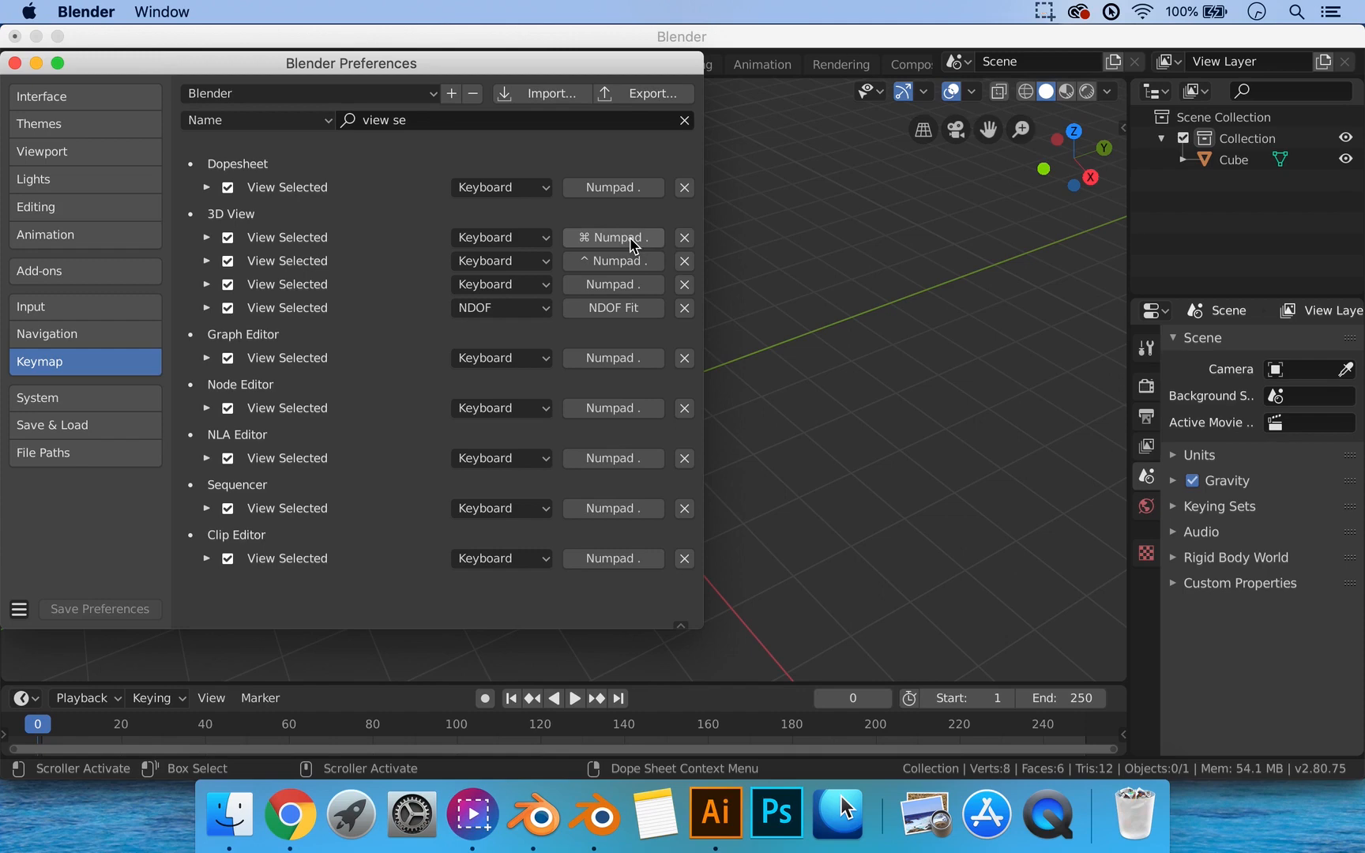
left_click(631, 241)
key("shift+f")
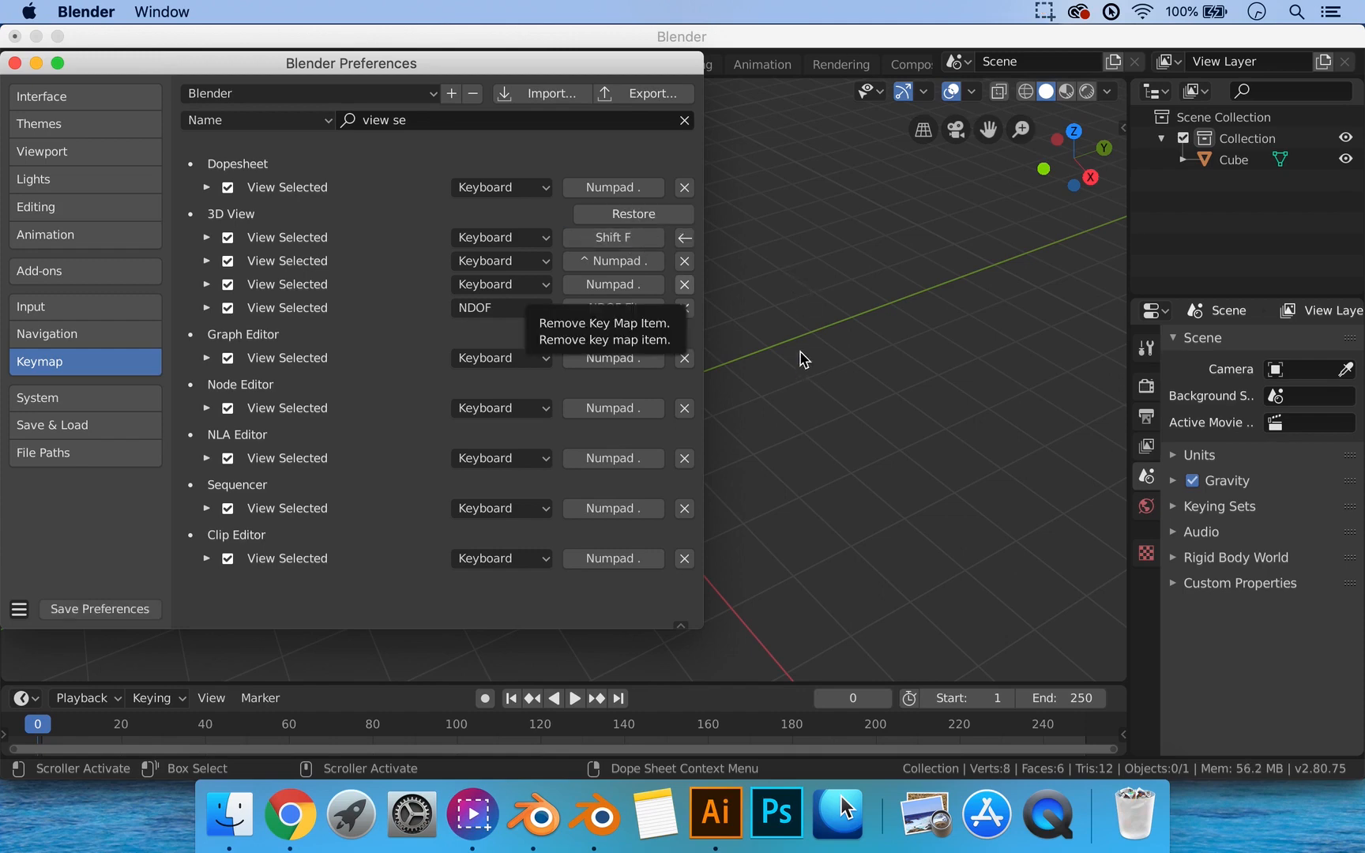
left_click(98, 610)
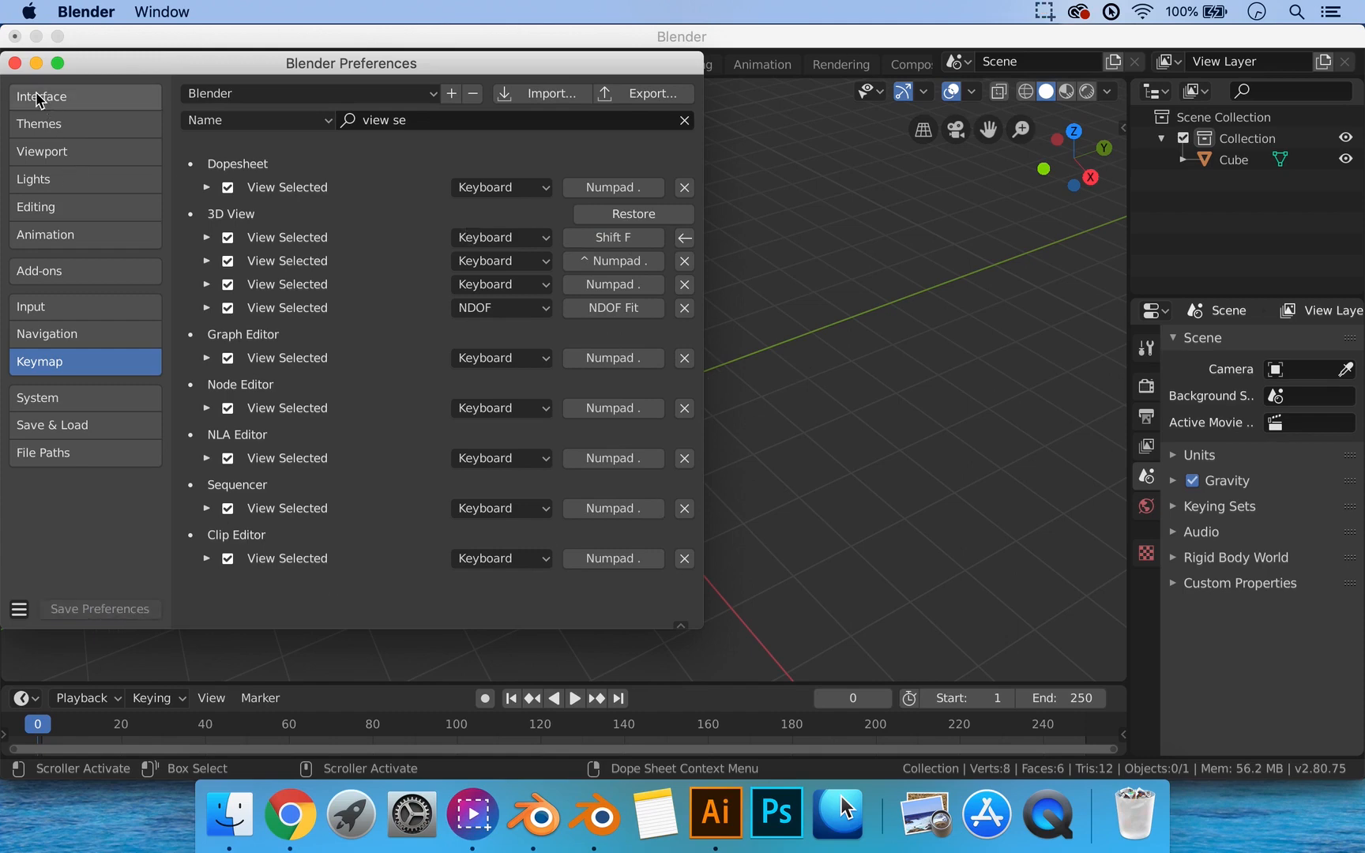
left_click(15, 63)
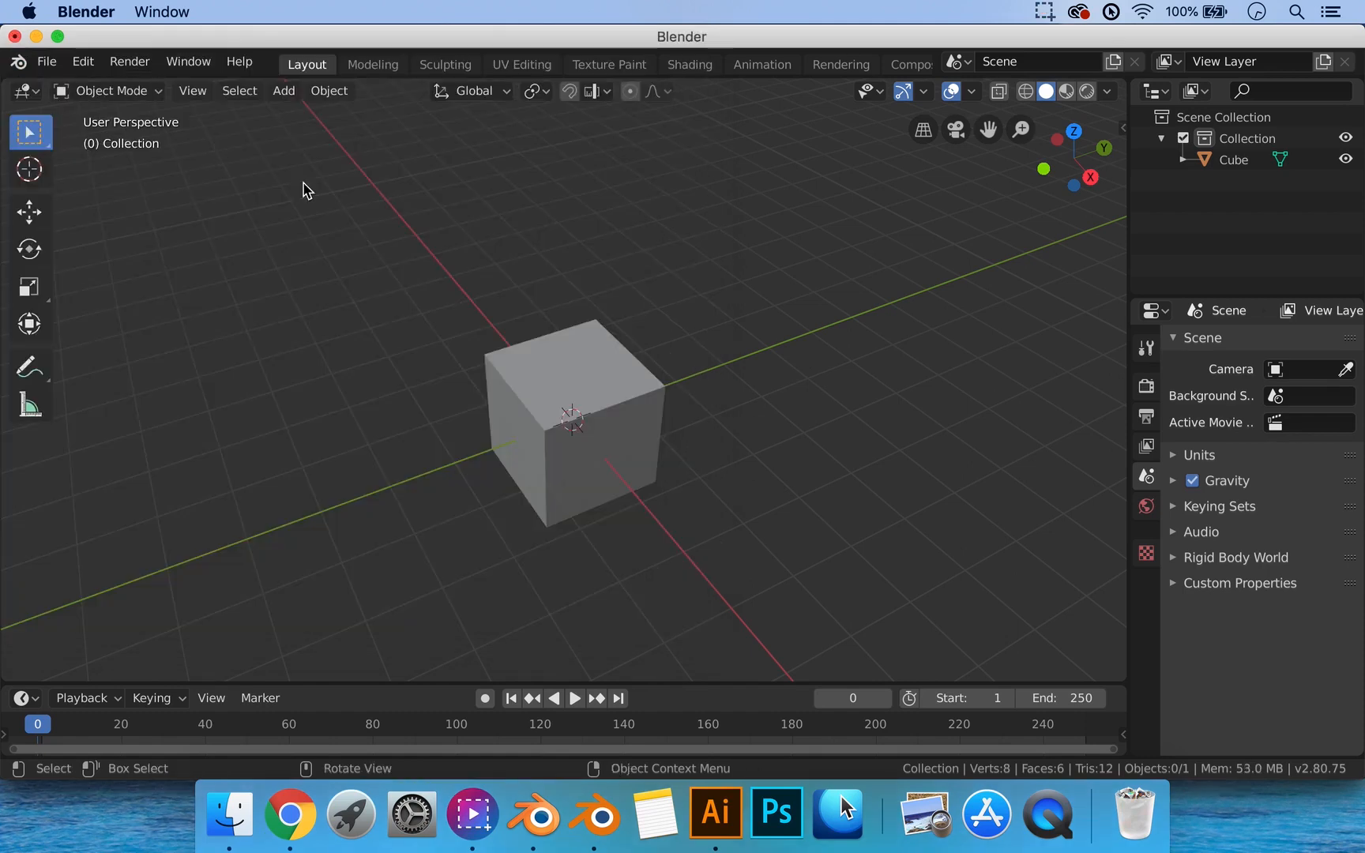
Select the cube in Object Mode and frame it with View Selected, and zoom back out until it is small.
left_click(573, 417)
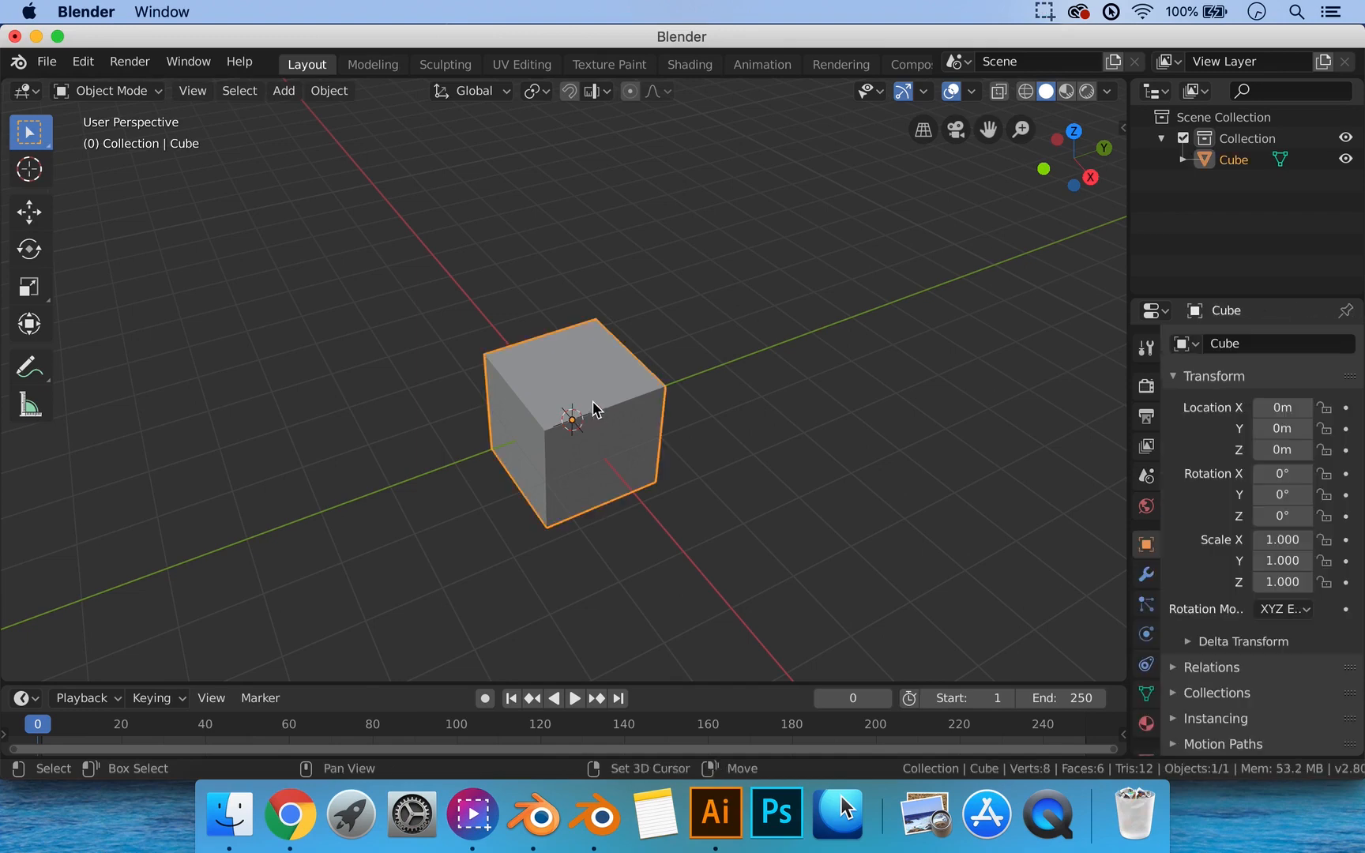
key("KP_Decimal")
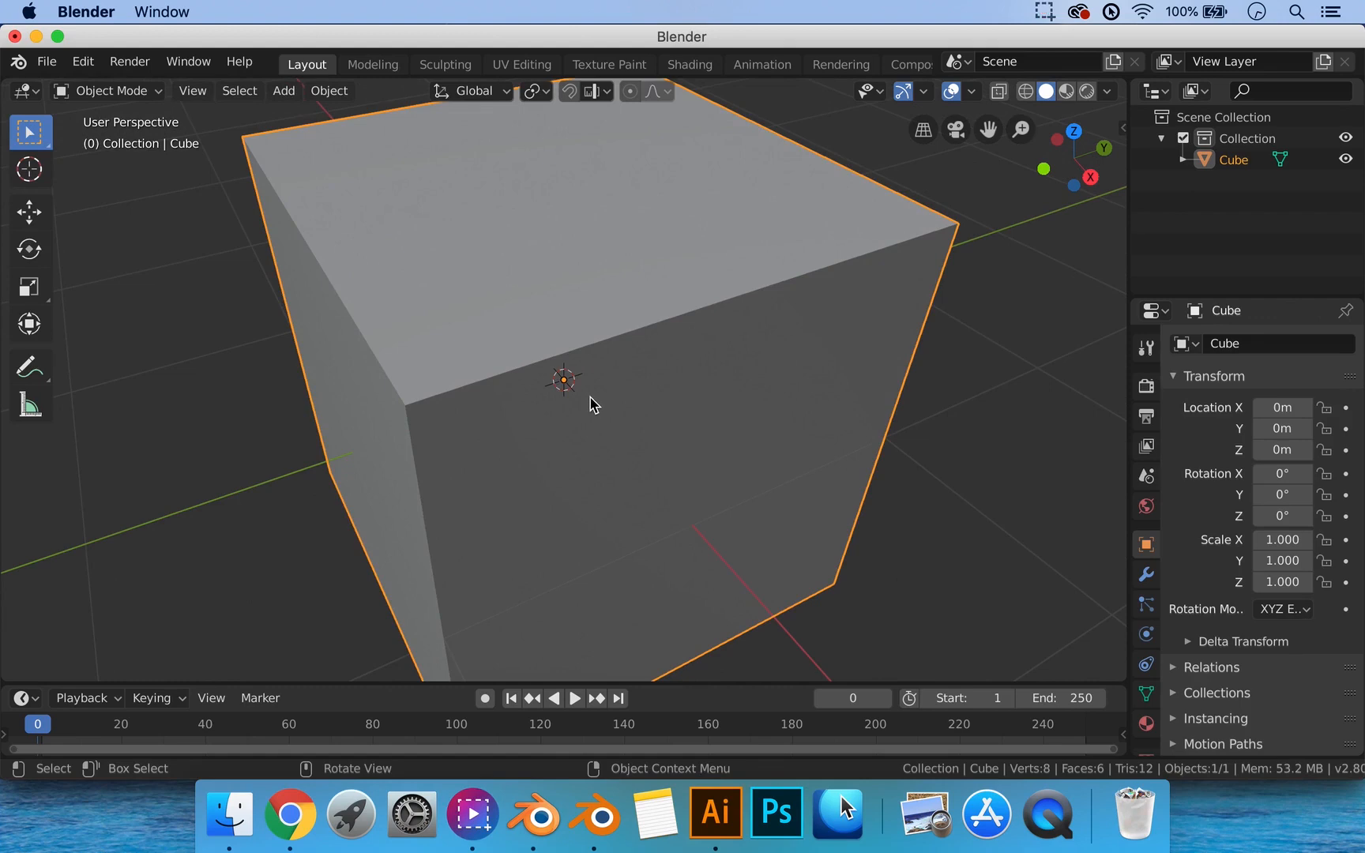
scroll(620, 405, "down", 5)
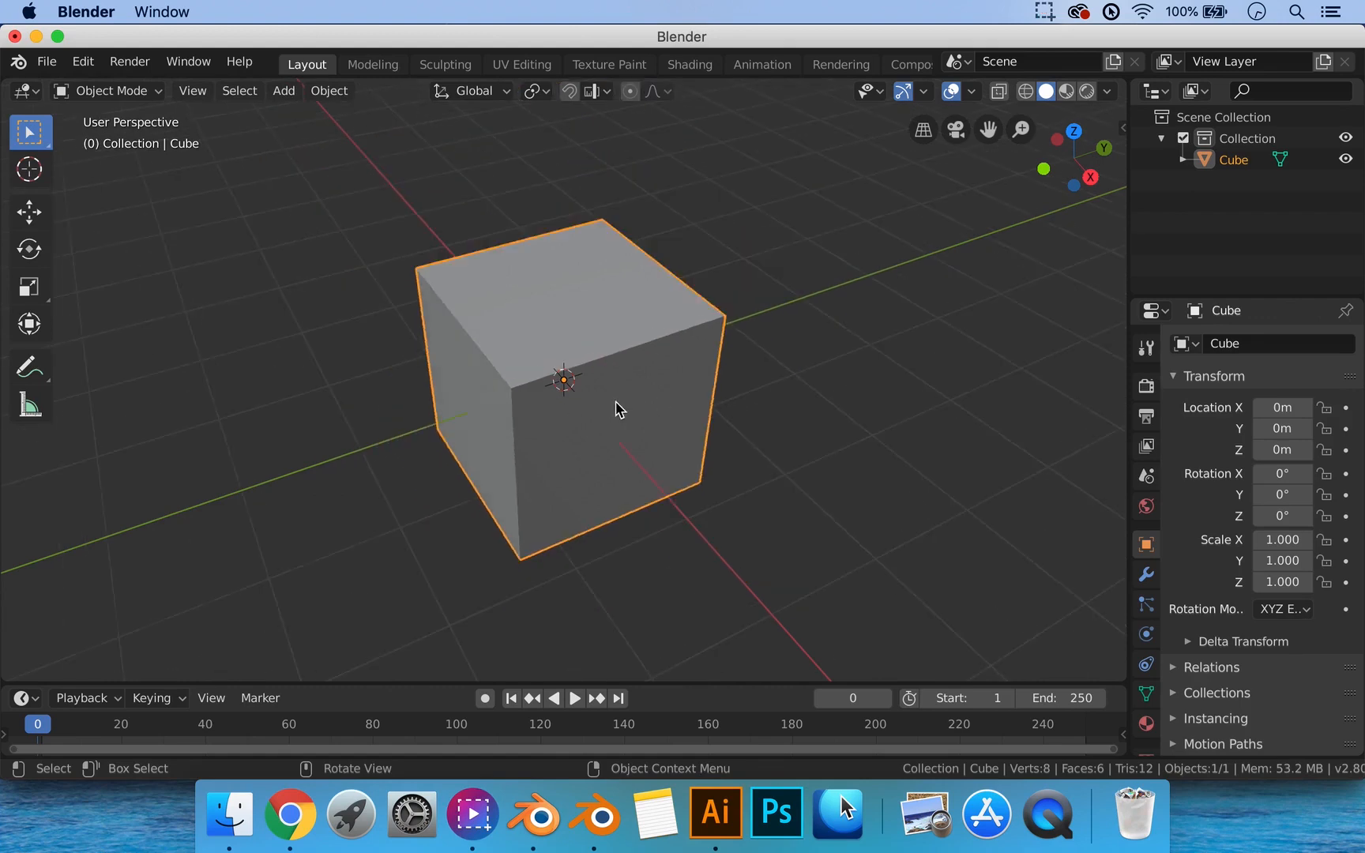
scroll(619, 406, "down", 6)
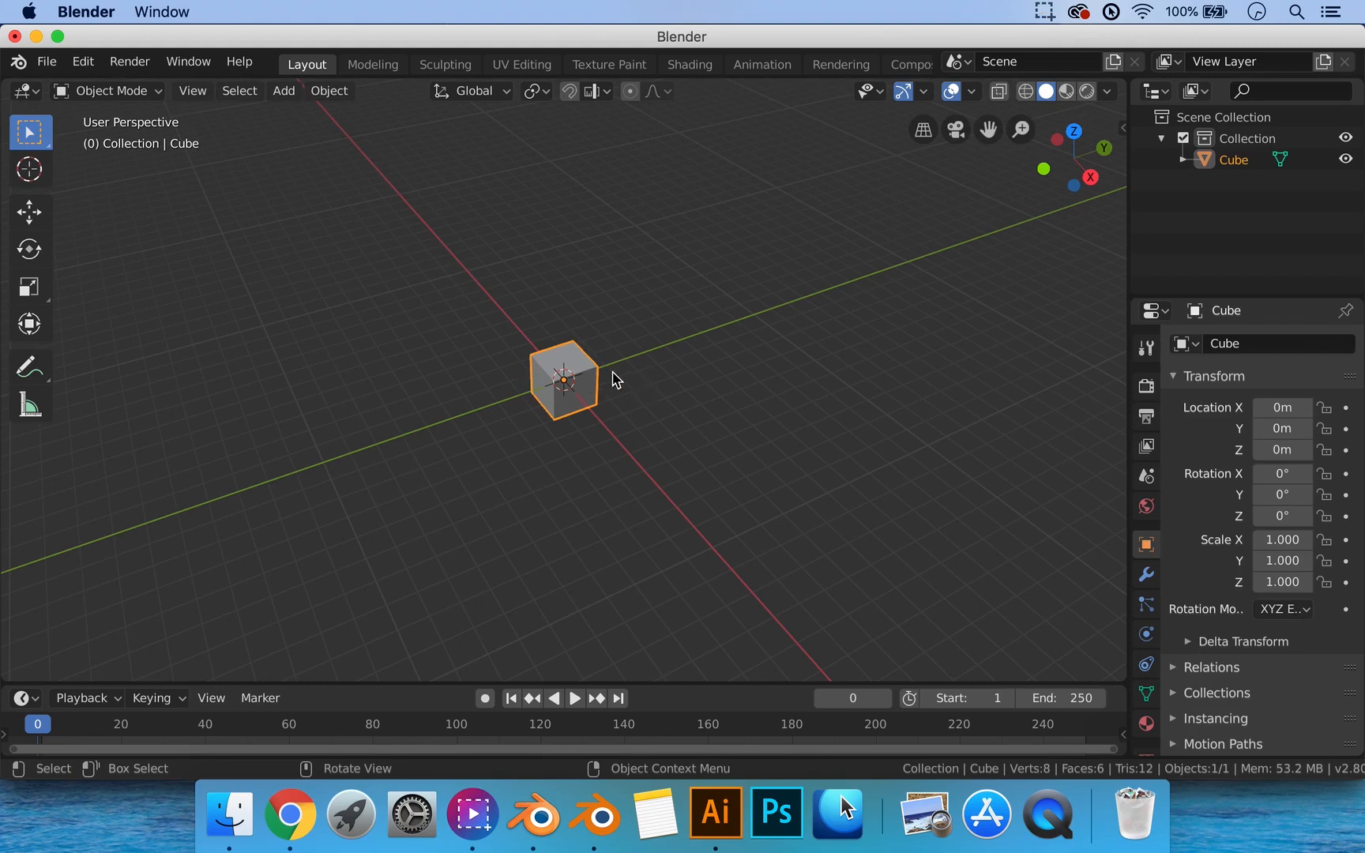
Duplicate the cube a short distance along the green Y axis line and repeat the duplication five times to form a row.
middle_click_drag(663, 363, 581, 378, "shift")
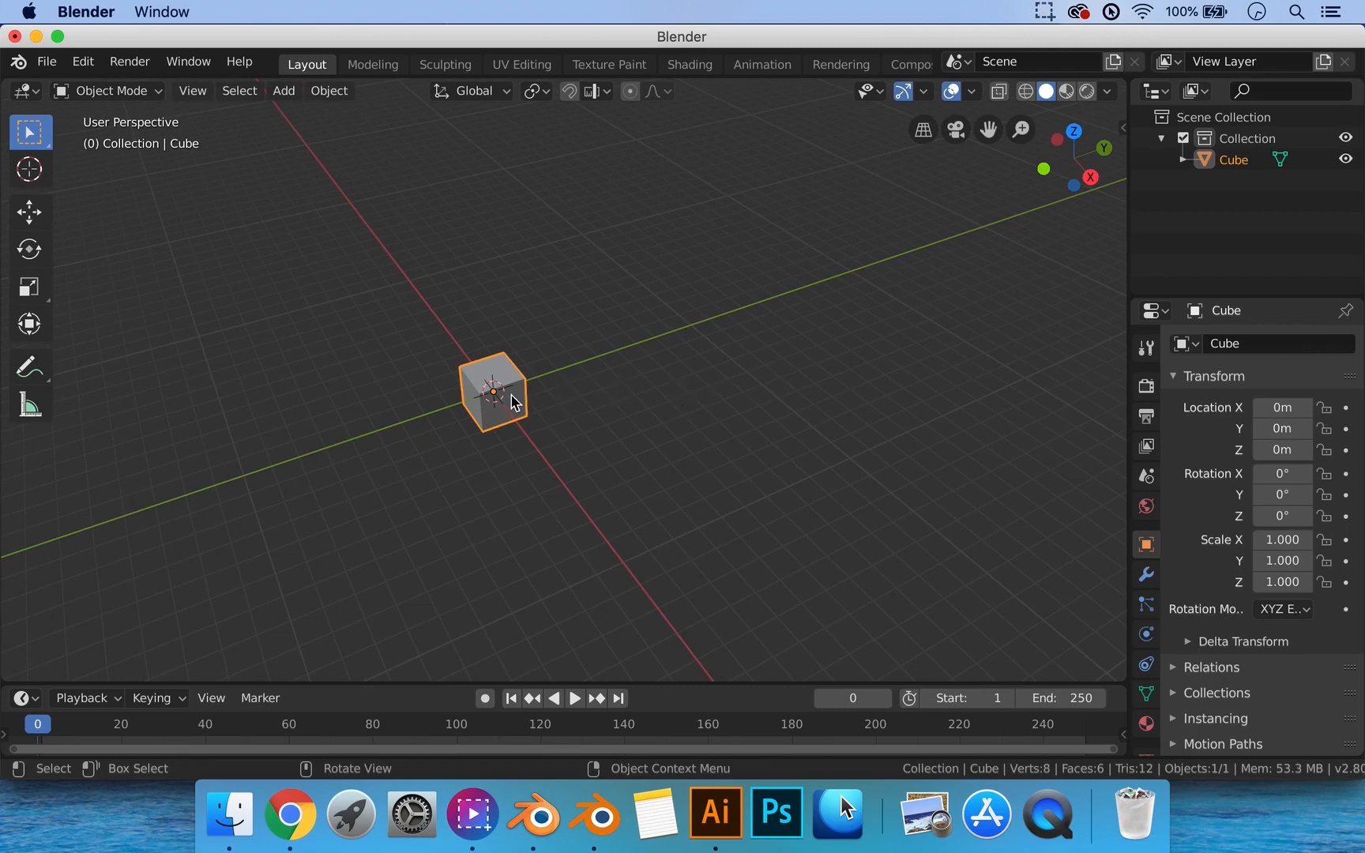
key("shift+d")
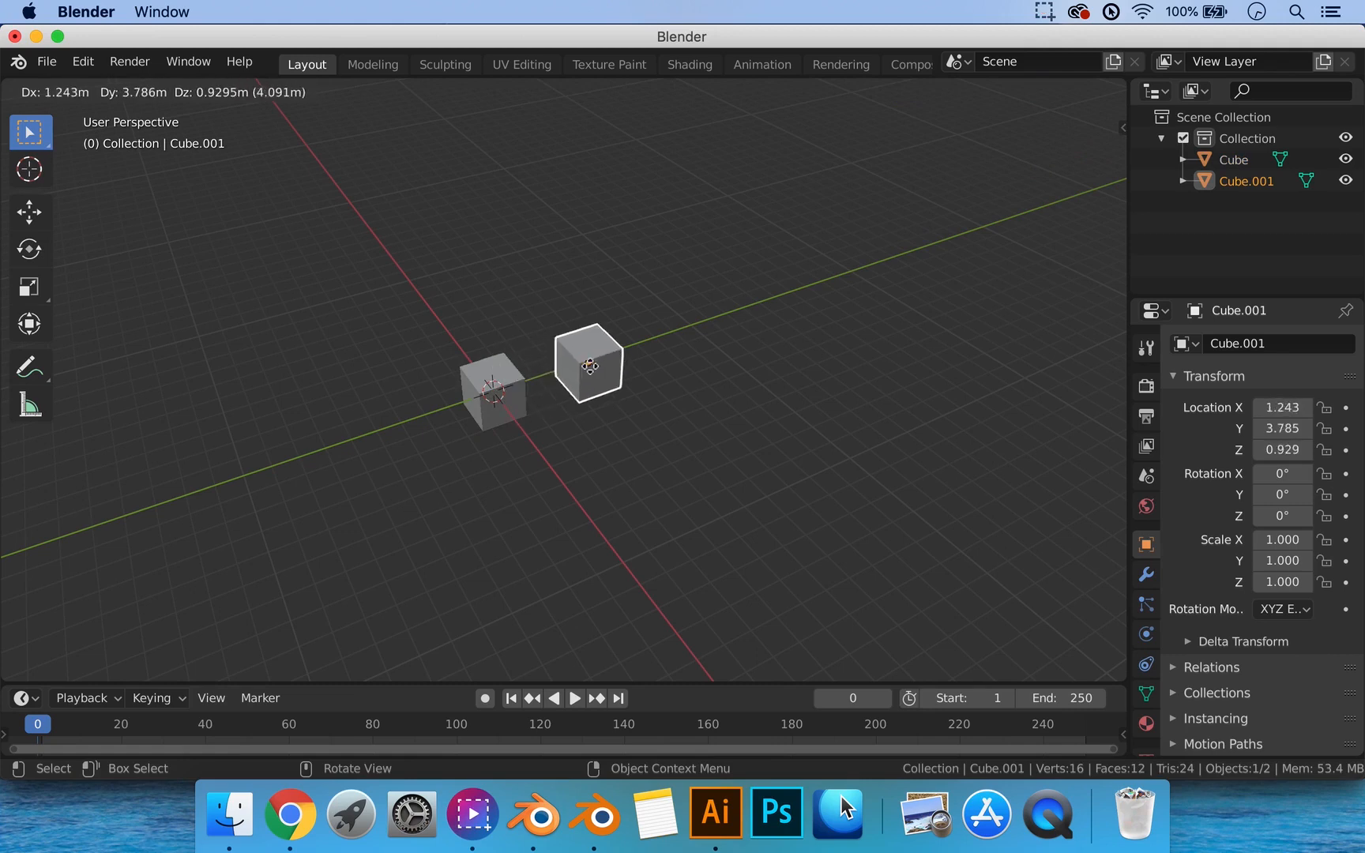
left_click(583, 376)
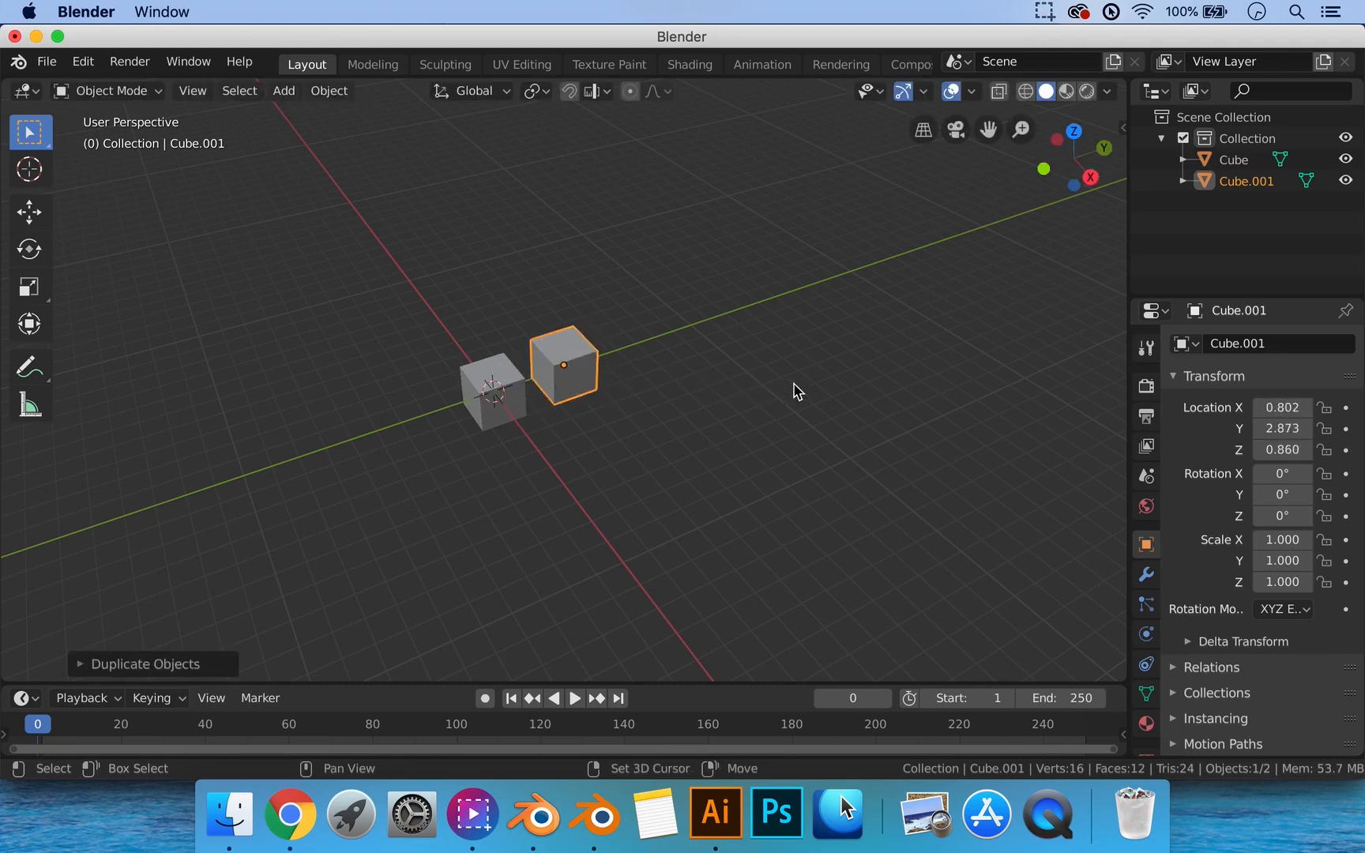
key("shift+r")
key("shift+r")
key("shift+r")
key("shift+r")
key("shift+r")
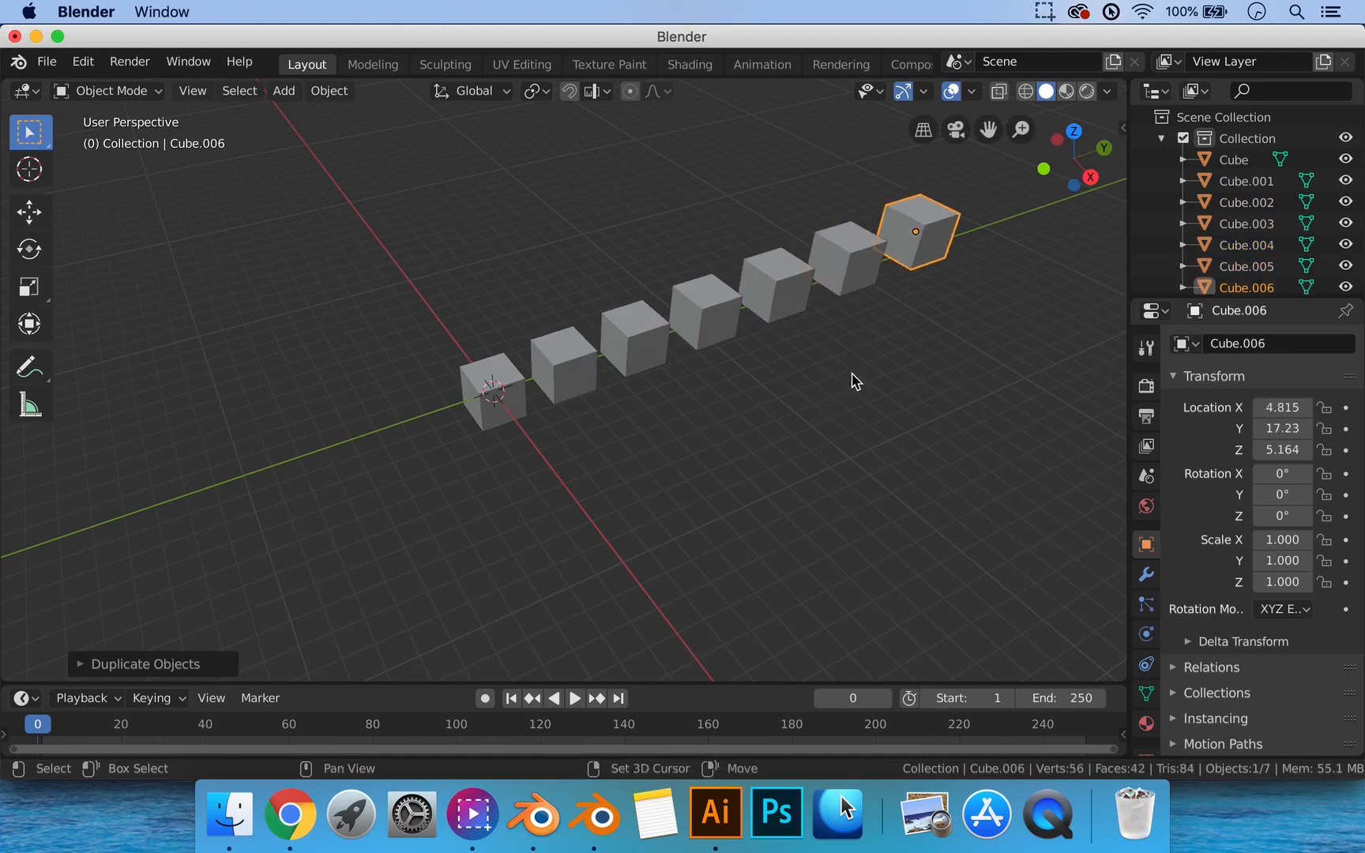
Select the fourth cube in the row, frame it with View Selected, and zoom back out to the whole row.
middle_click_drag(850, 381, 726, 407)
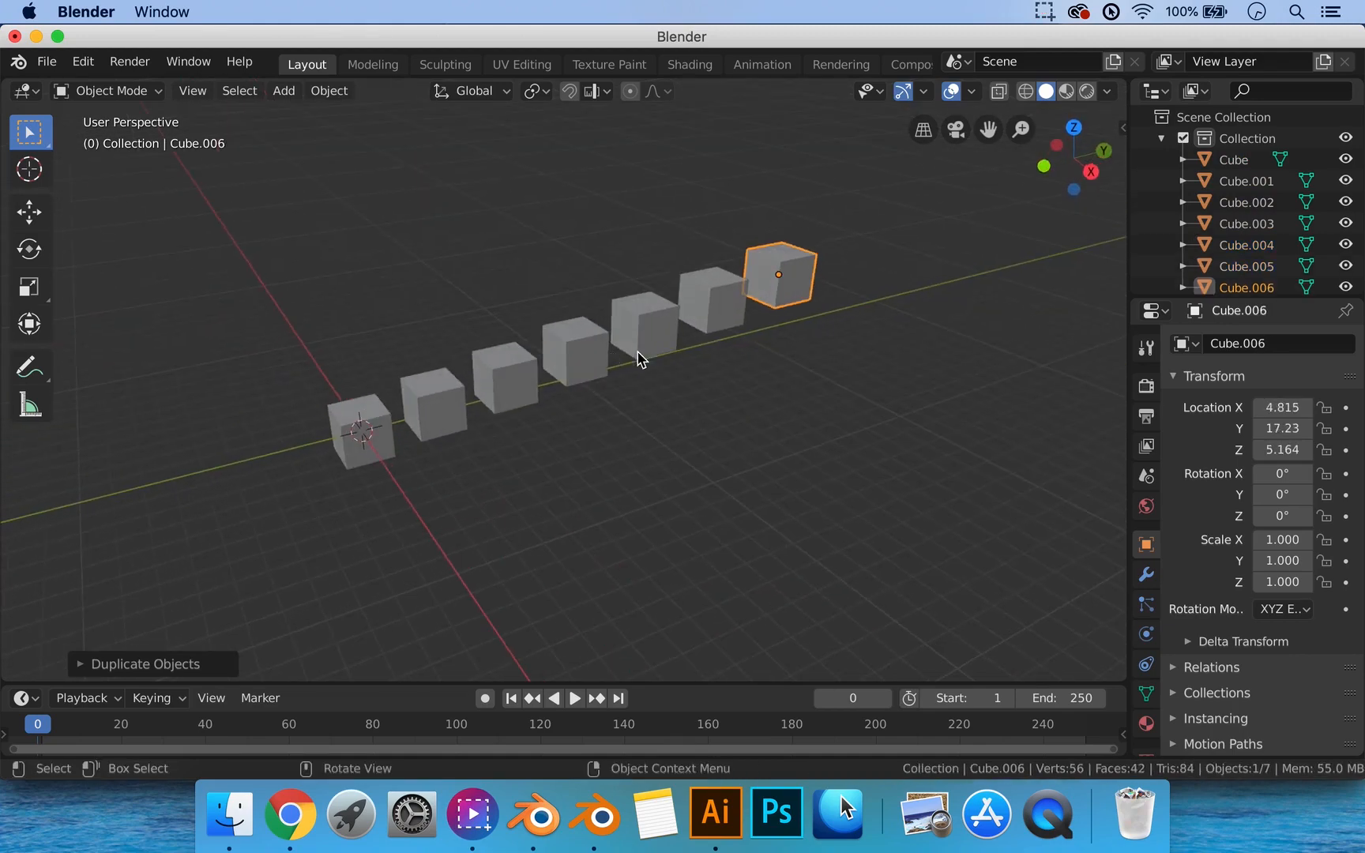
left_click(590, 371)
key("KP_Decimal")
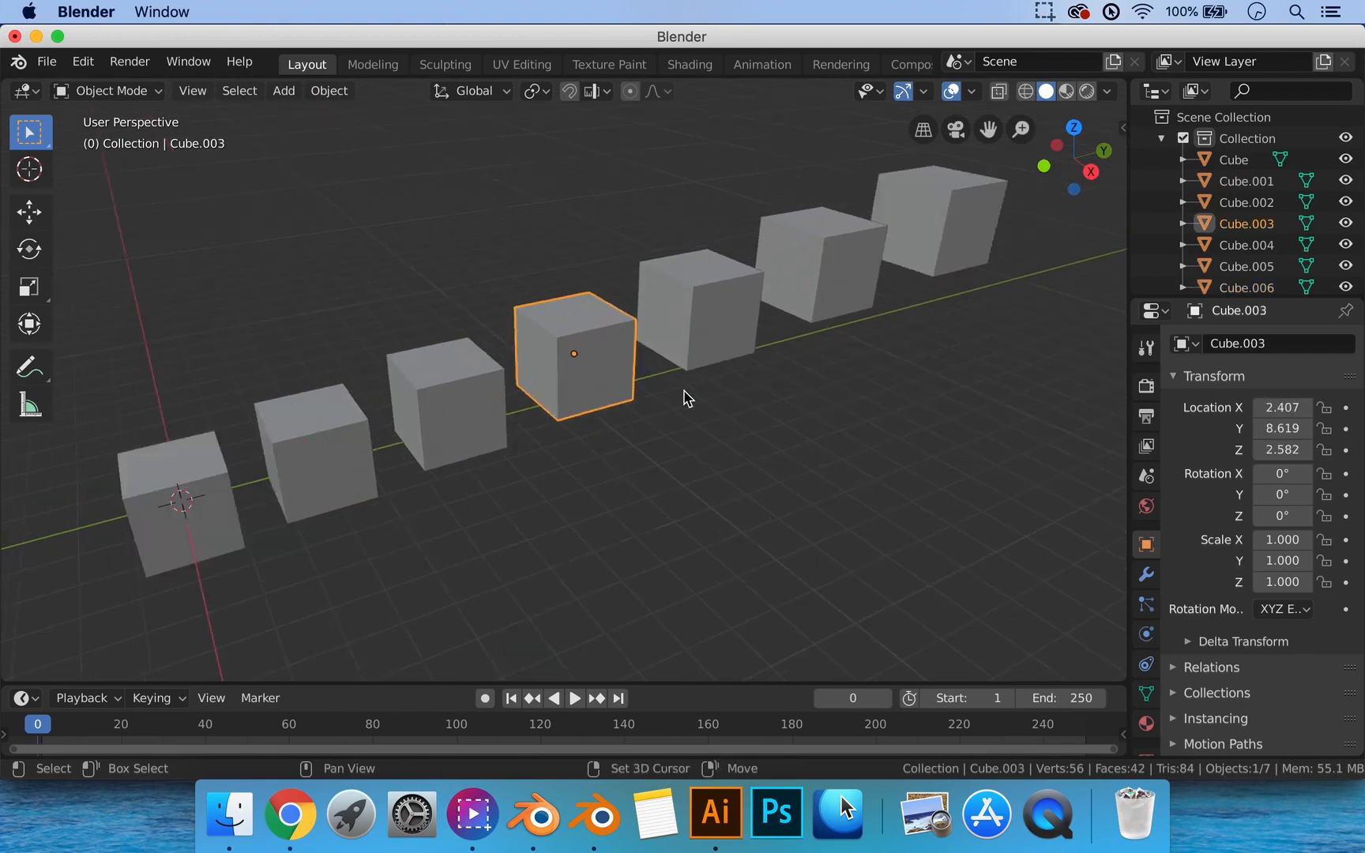
scroll(689, 399, "down", 6)
mouse_move(687, 399)
middle_mouse_down()
mouse_move(619, 411)
mouse_move(549, 391)
mouse_move(652, 378)
mouse_move(666, 417)
mouse_move(688, 414)
middle_mouse_up()
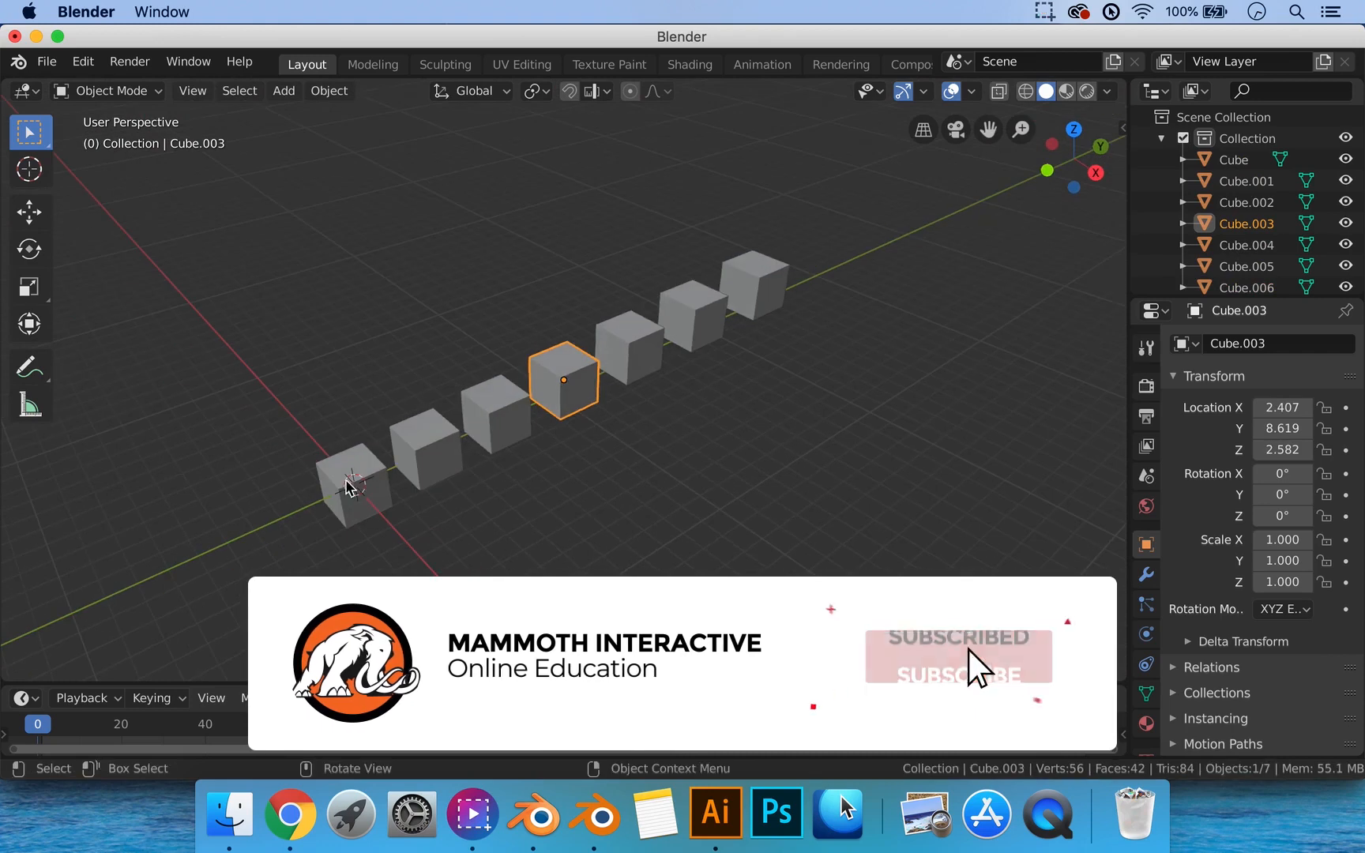
Select the original cube at the world origin, frame it with View Selected, and zoom out until all the cubes show.
left_click(371, 494)
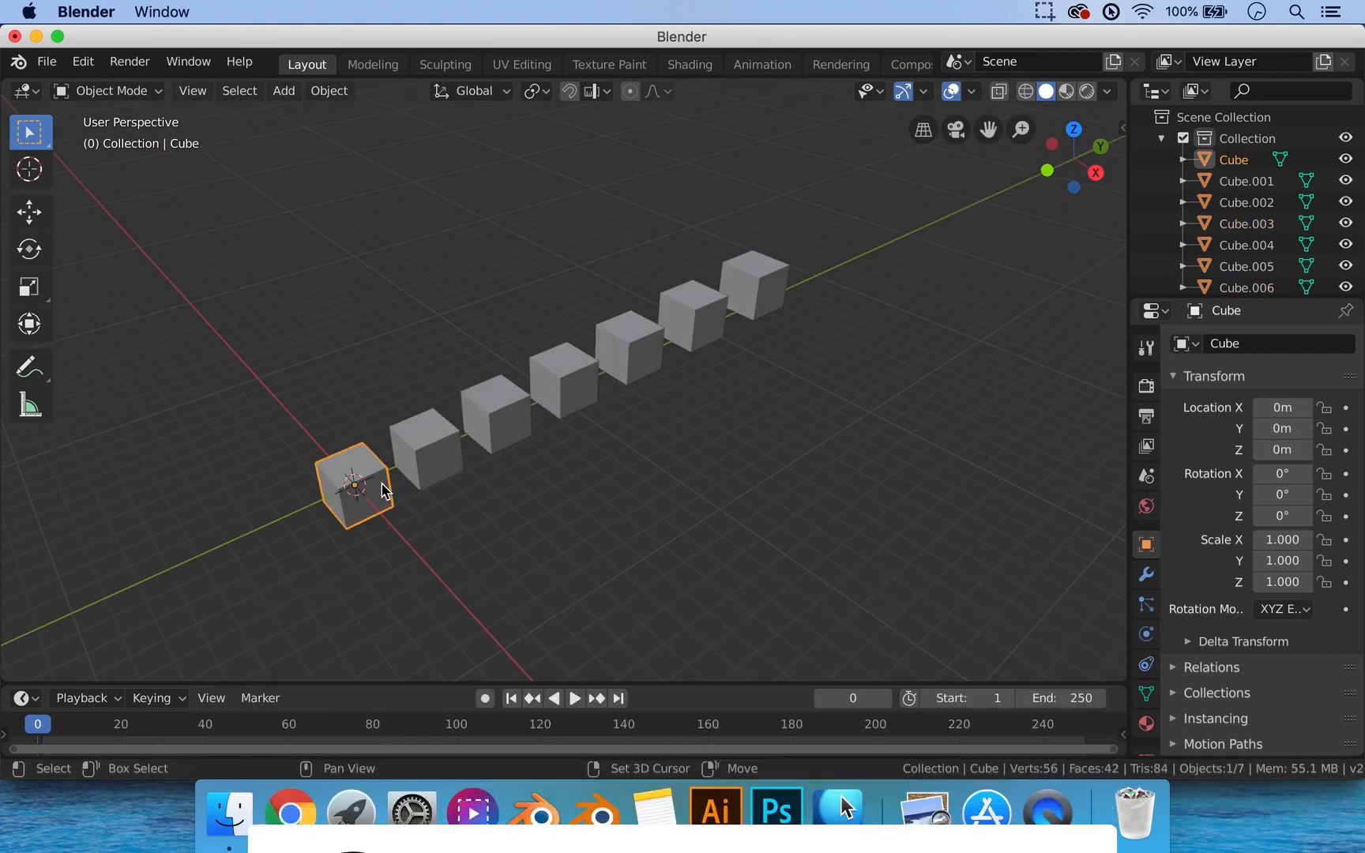
key("KP_Decimal")
scroll(418, 476, "down", 5)
middle_click_drag(419, 474, 473, 469)
scroll(419, 489, "down", 3)
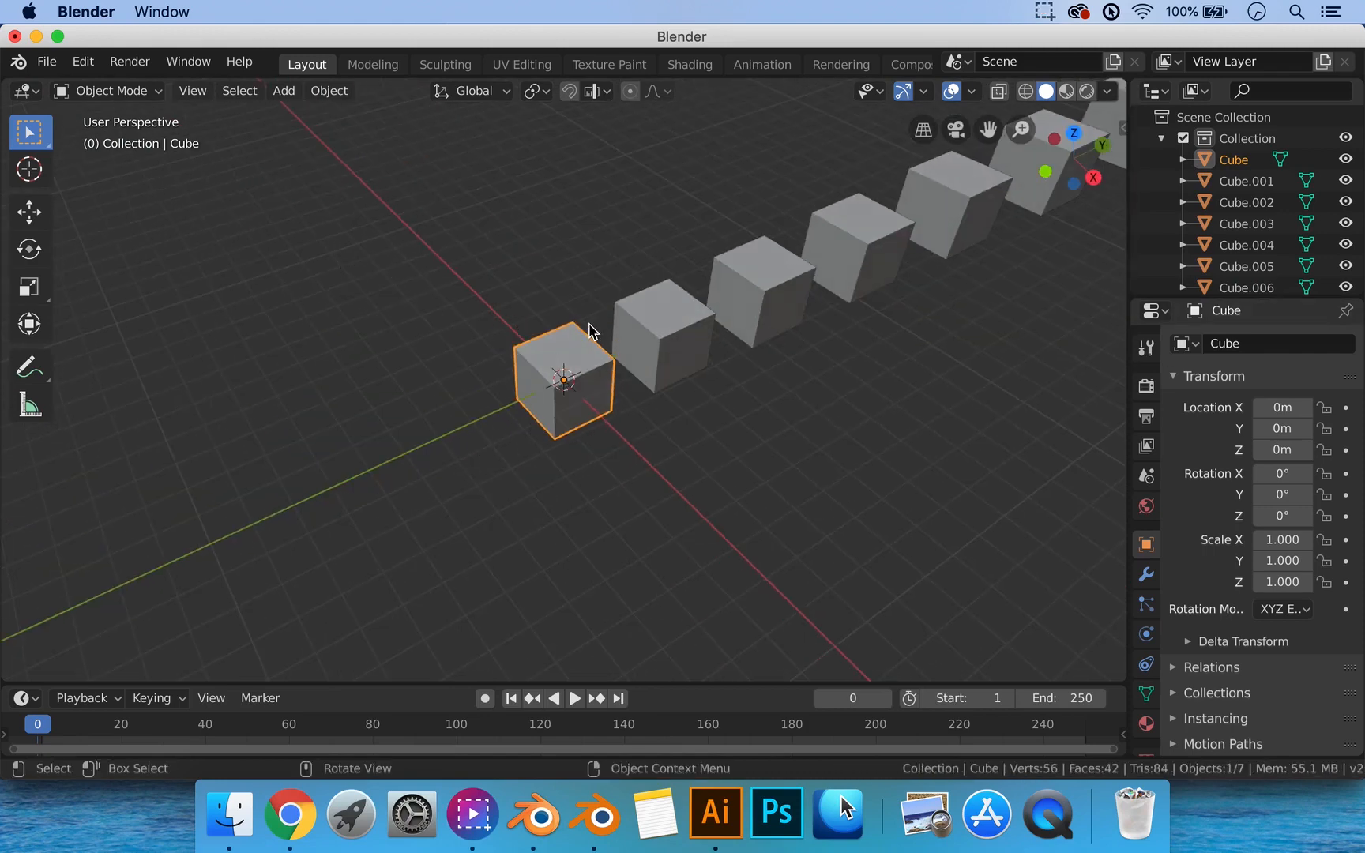
middle_click_drag(715, 338, 538, 365)
scroll(523, 349, "down", 4)
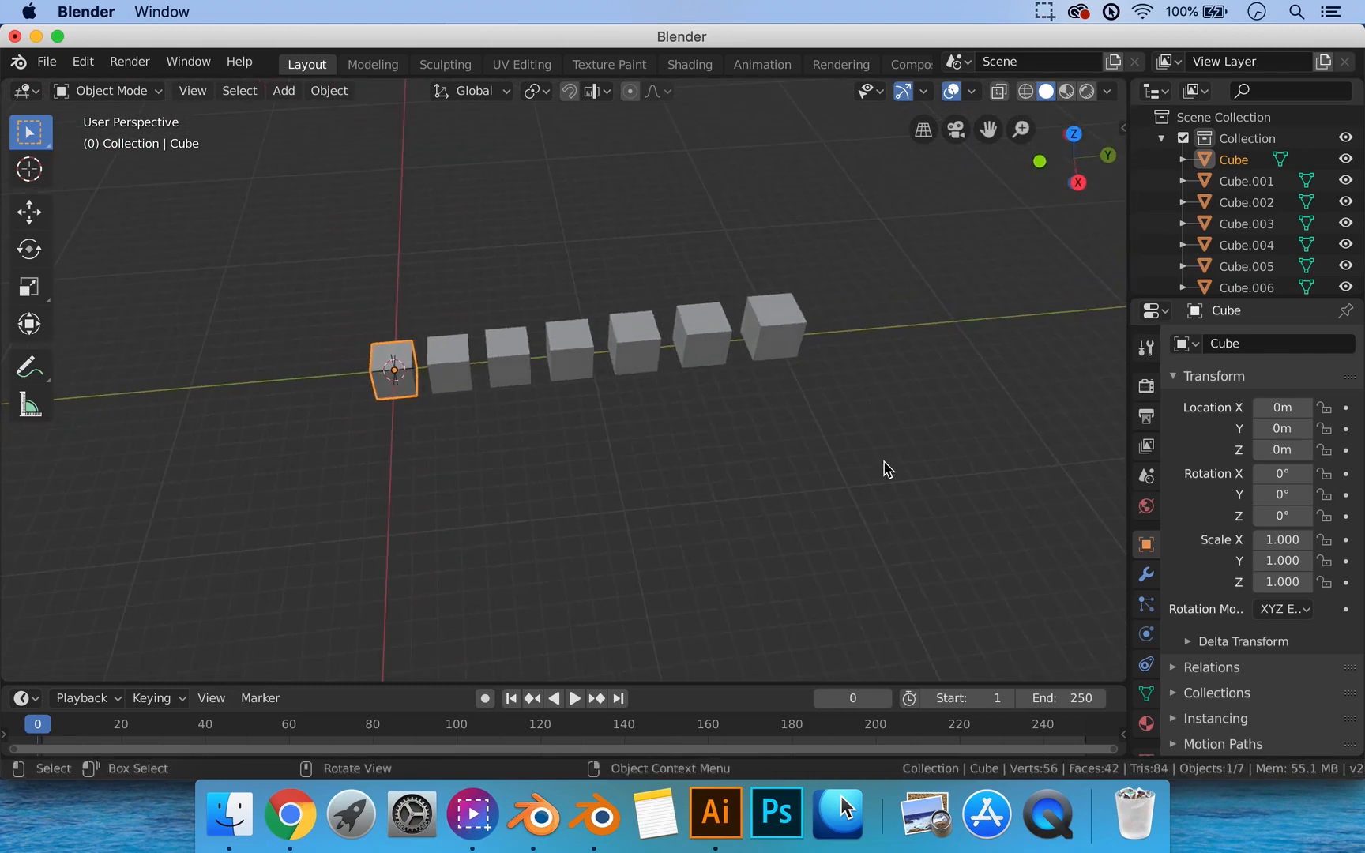
Box-select the six duplicated cubes and delete them, keeping only the original cube.
left_click_drag(885, 464, 435, 230)
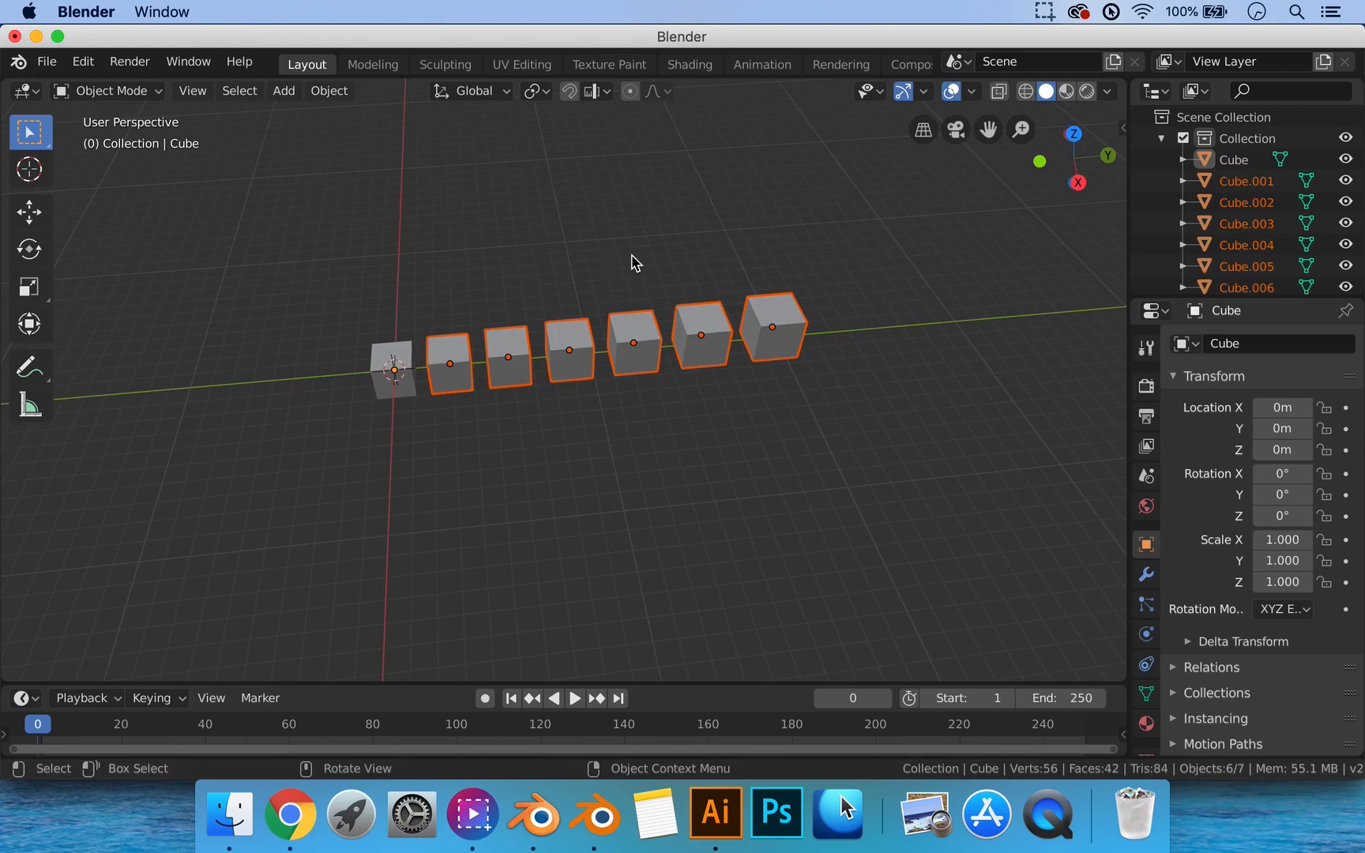
key("x")
left_click(632, 256)
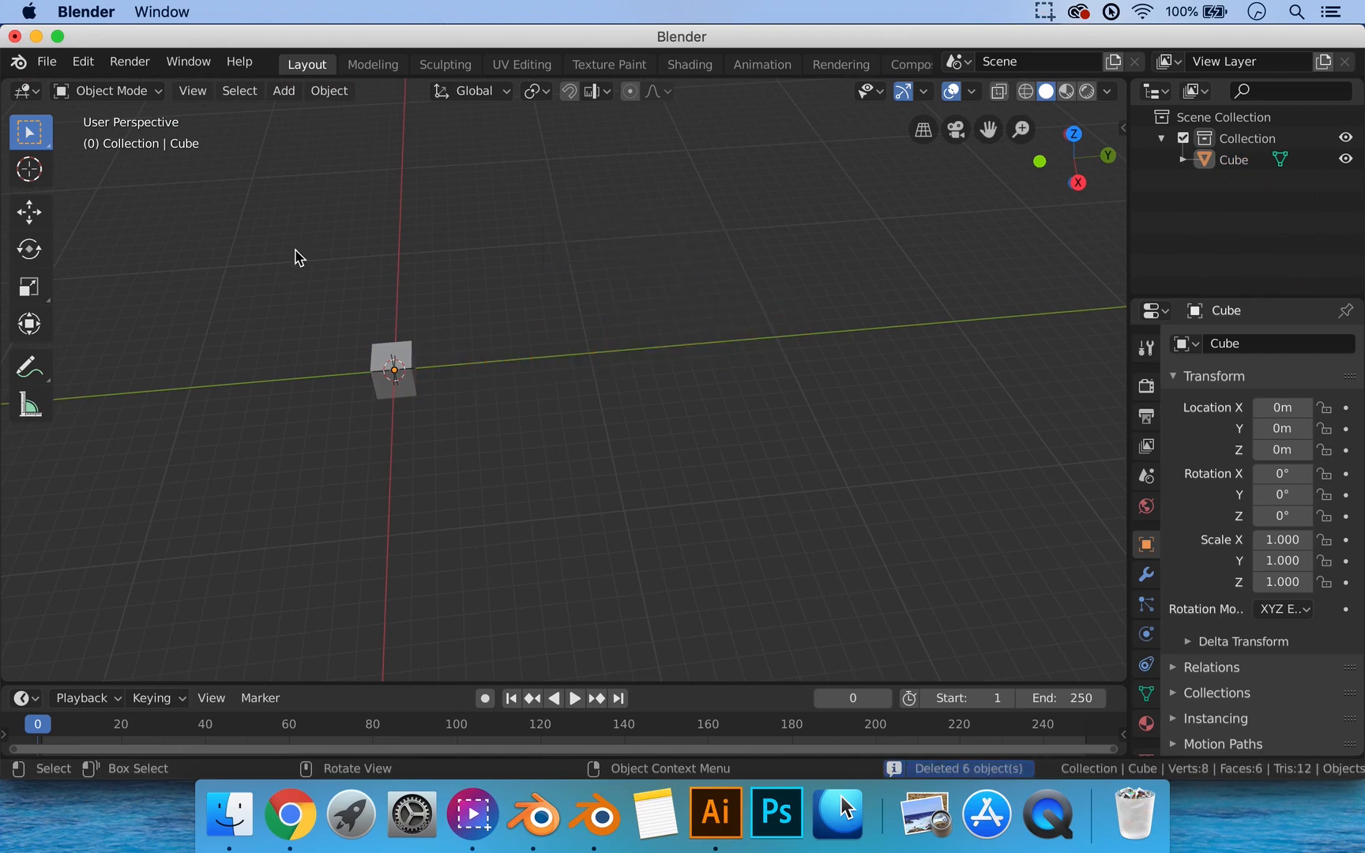
Play the animation briefly and stop it, and scrub the playhead to frame 229 and back to frame 0.
key("space")
middle_click_drag(295, 252, 453, 285)
key("space")
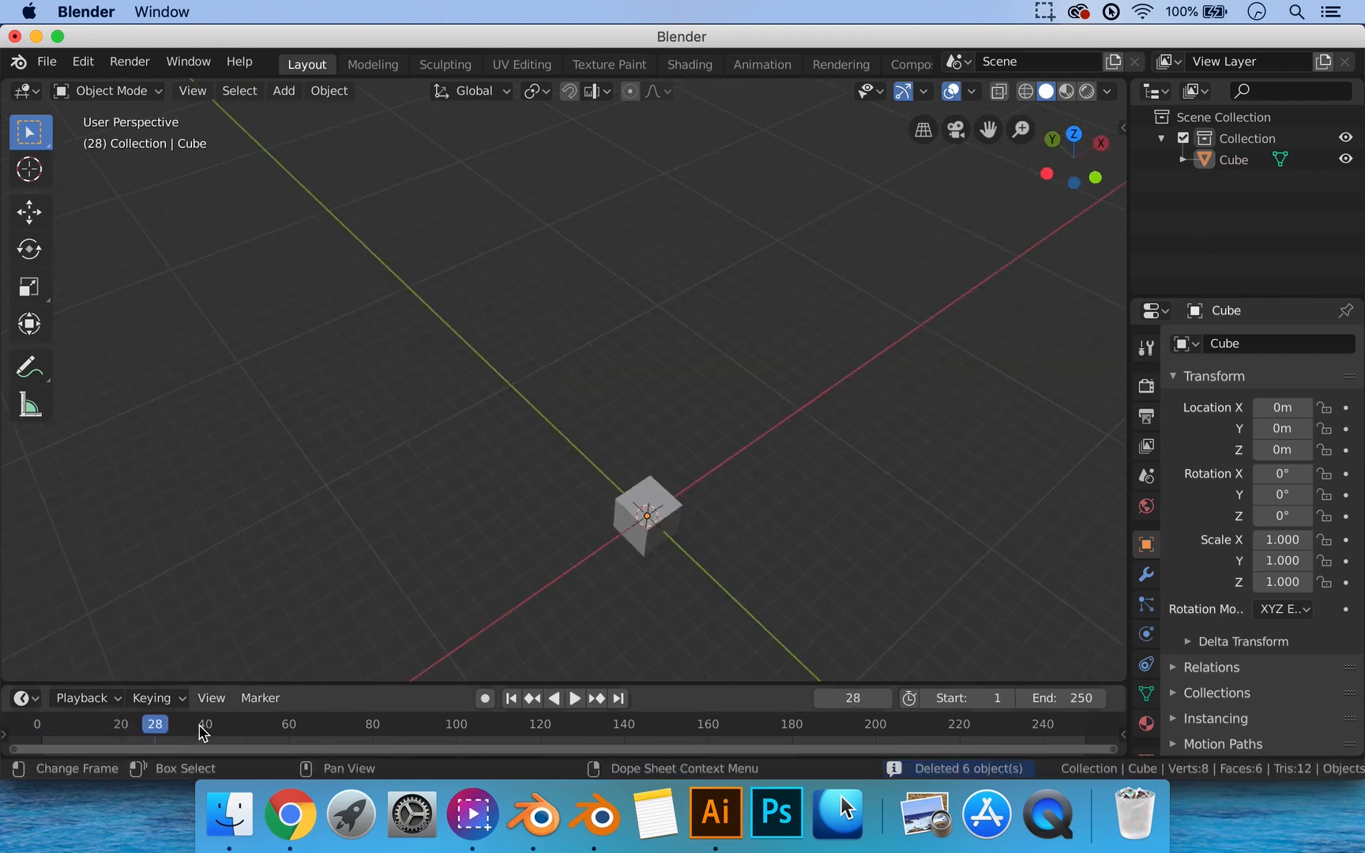
left_click_drag(158, 735, 36, 734)
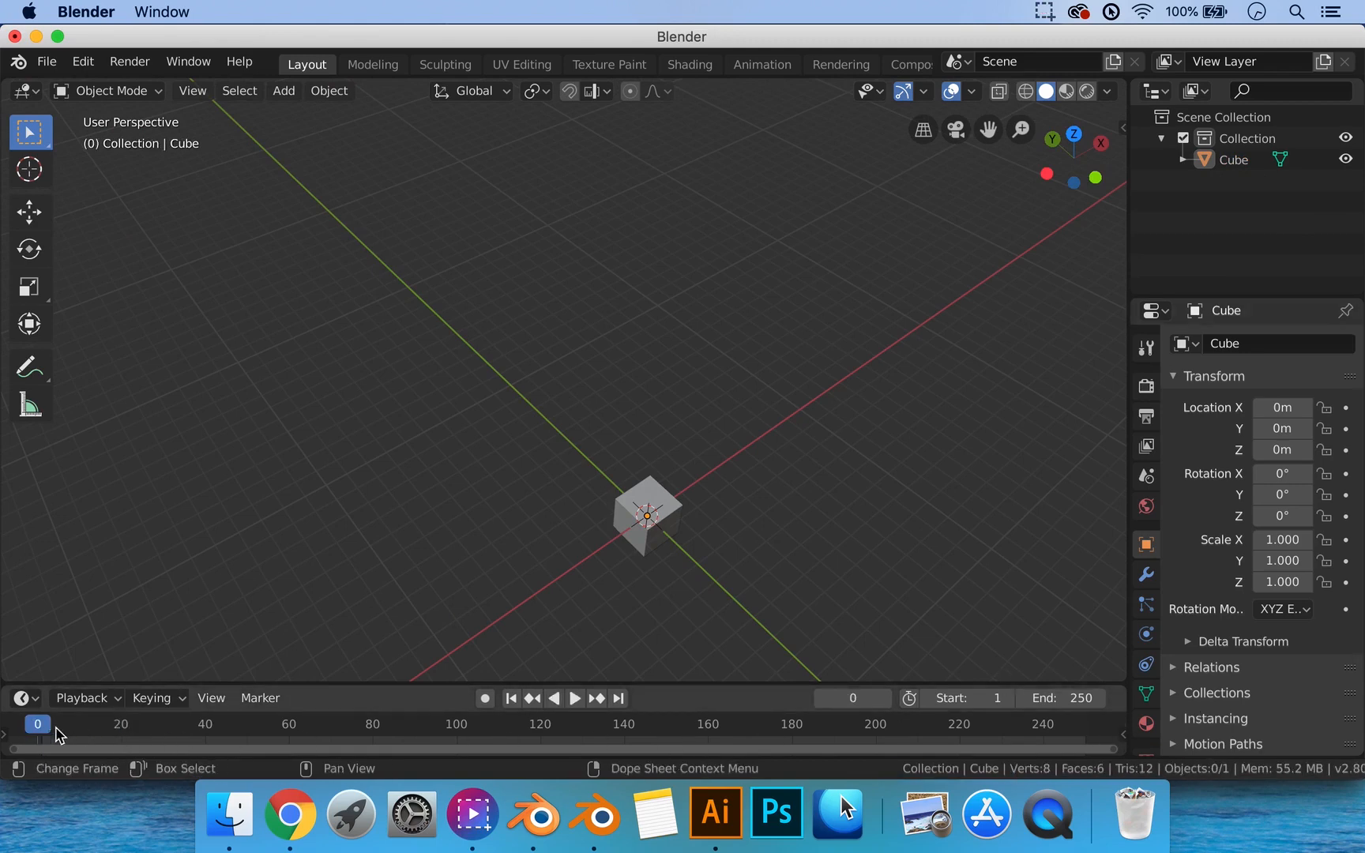
middle_click_drag(625, 607, 551, 519)
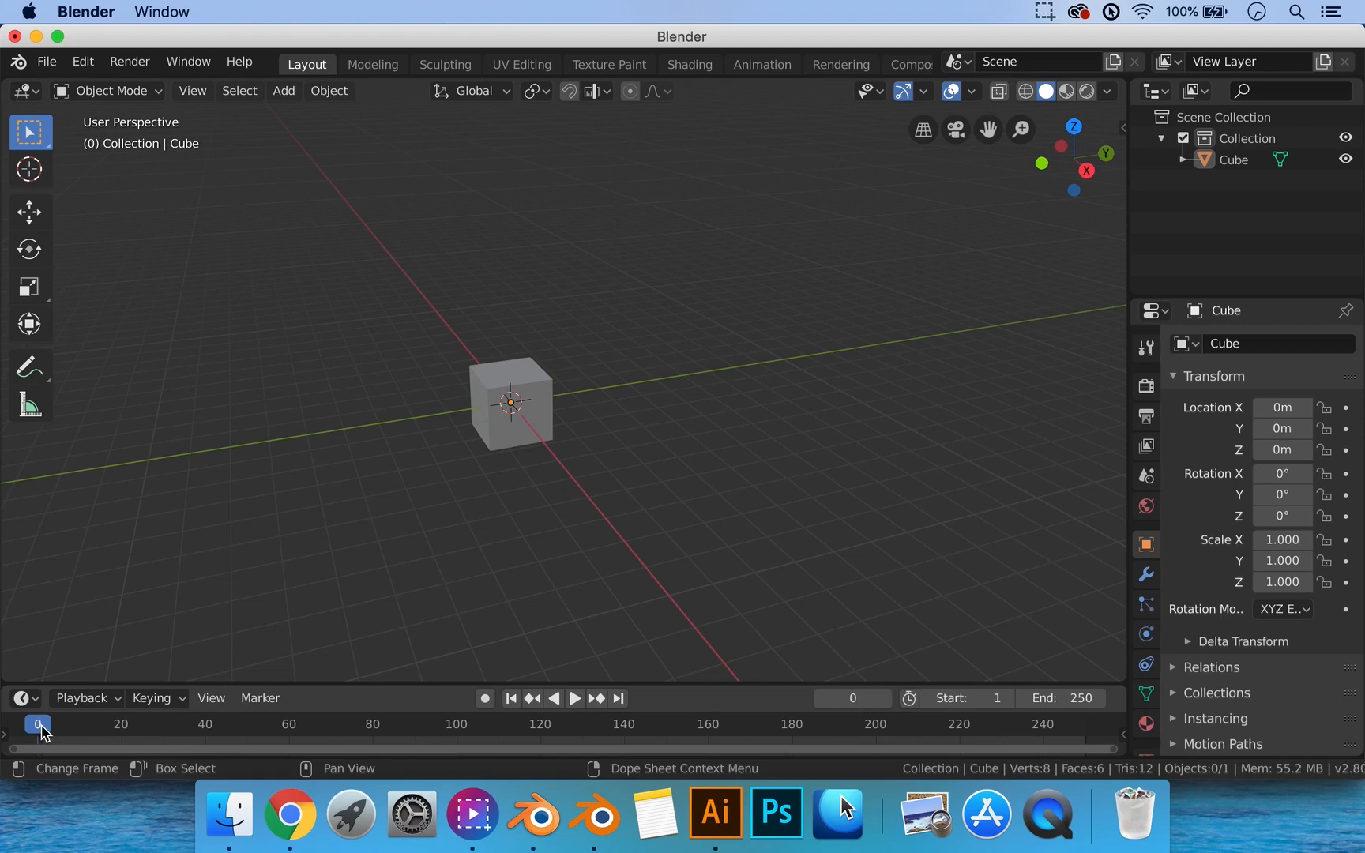
left_click_drag(39, 731, 997, 733)
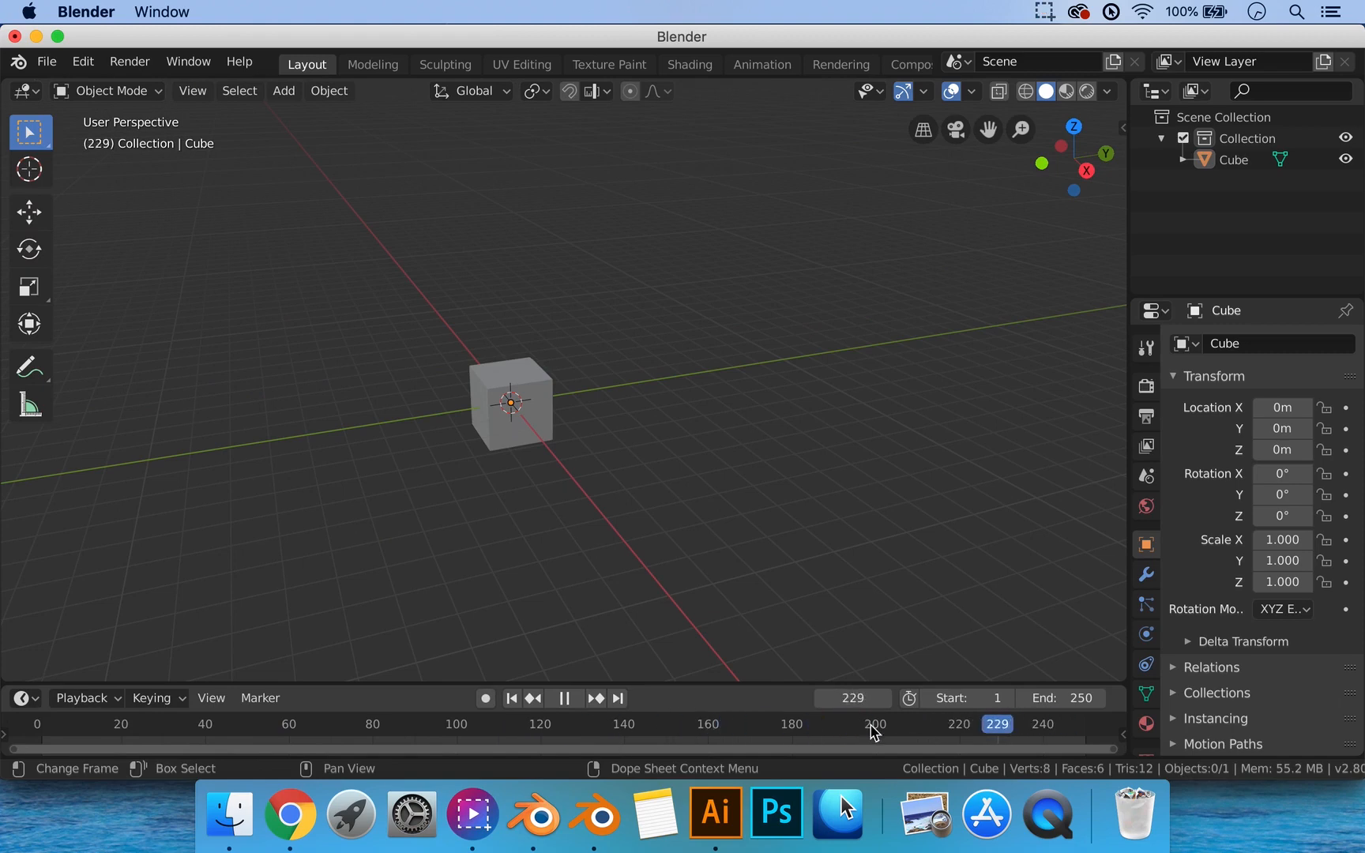
left_click_drag(873, 733, 11, 729)
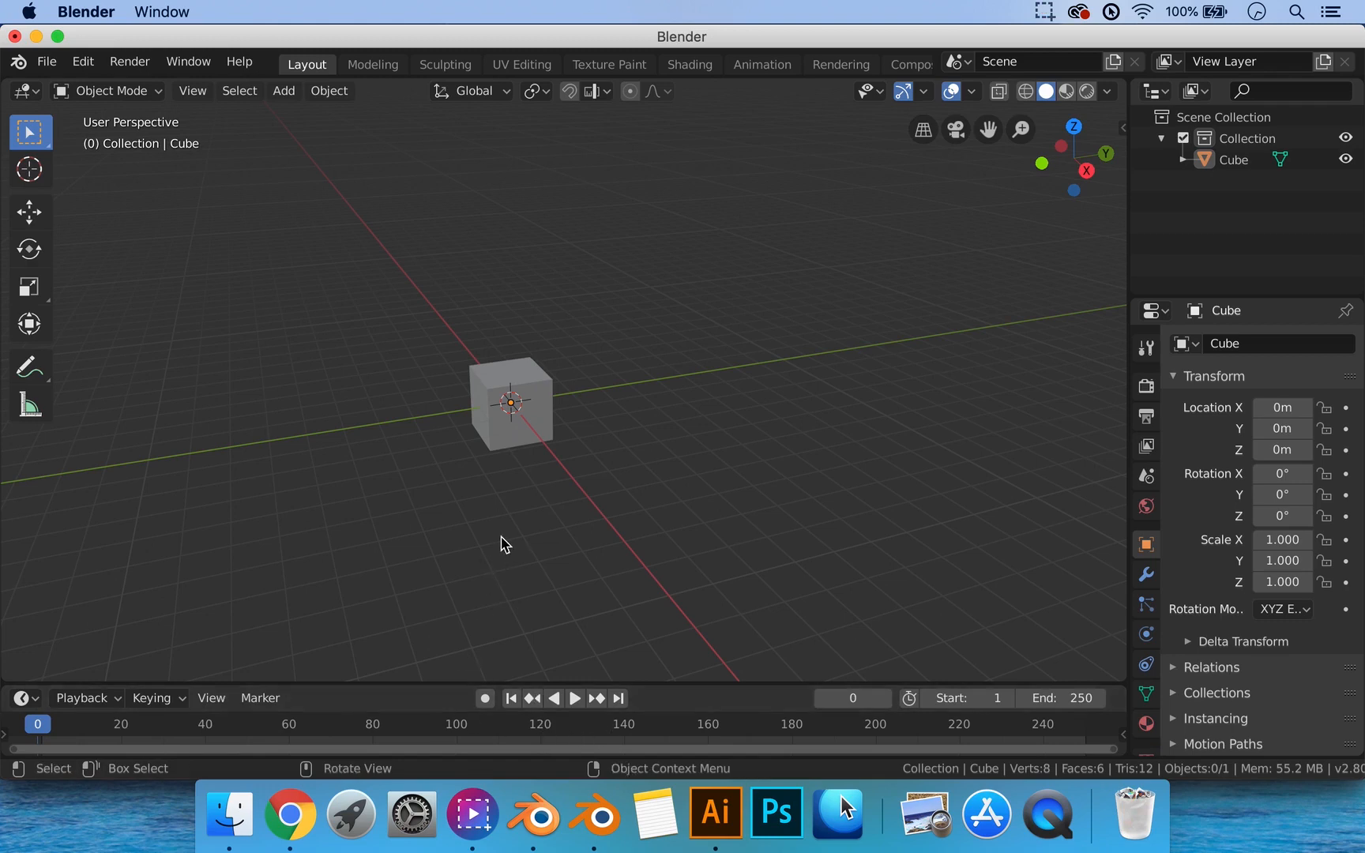
Select the cube and enable the Move object gizmo in the viewport gizmo settings.
middle_click_drag(455, 474, 548, 478, "shift")
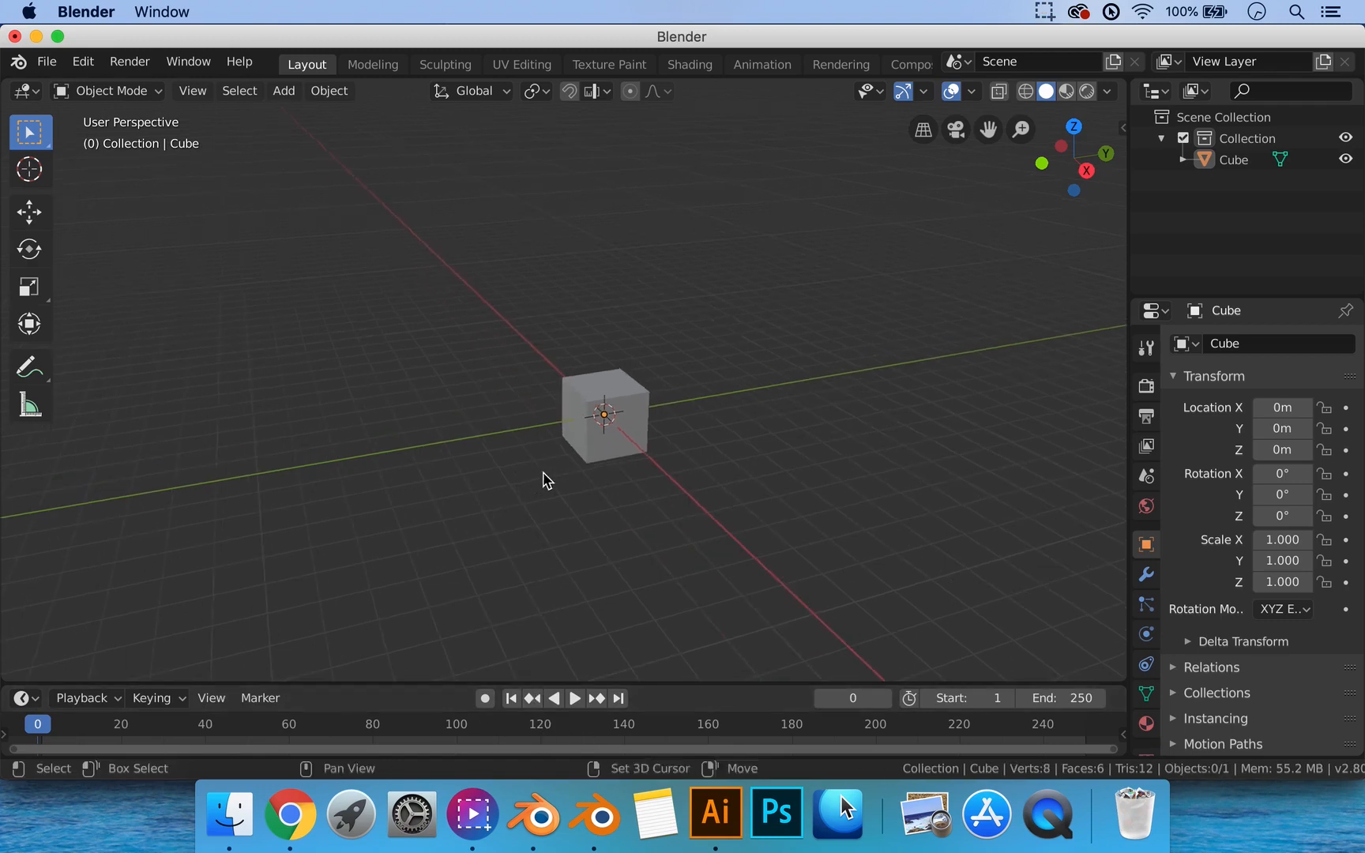
scroll(592, 474, "up", 4)
left_click(684, 466)
middle_click_drag(743, 481, 705, 504, "shift")
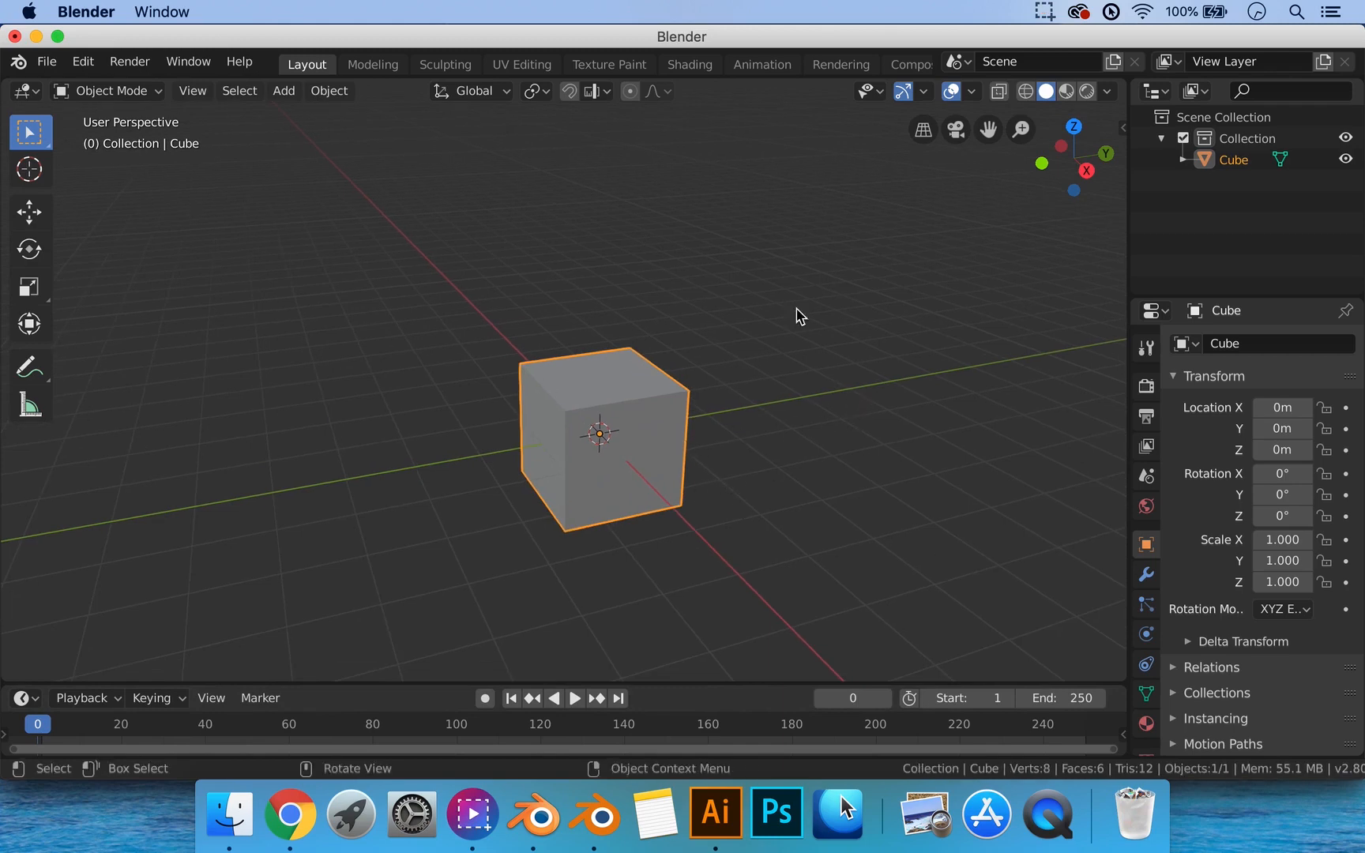
left_click(926, 93)
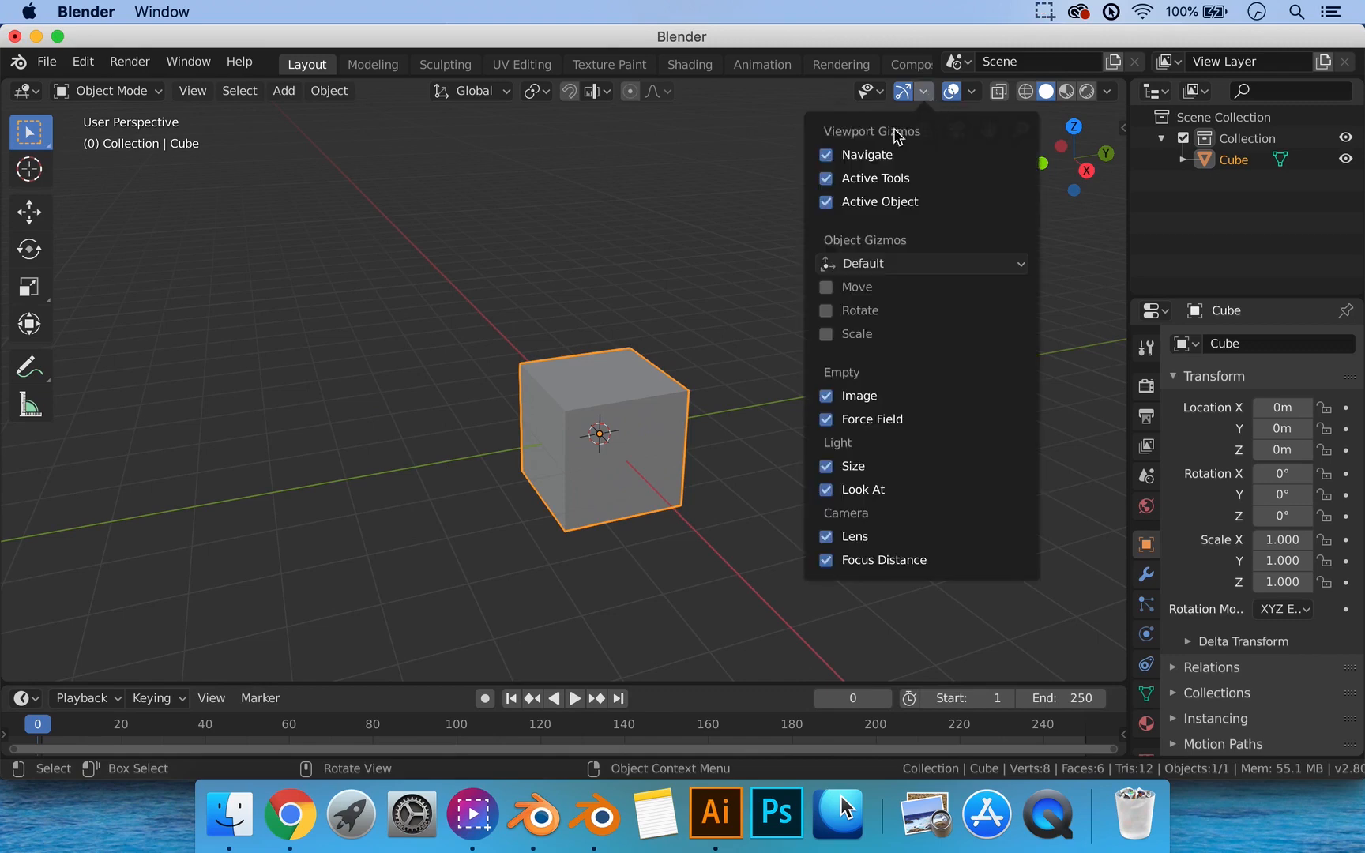
middle_click_drag(689, 369, 581, 401)
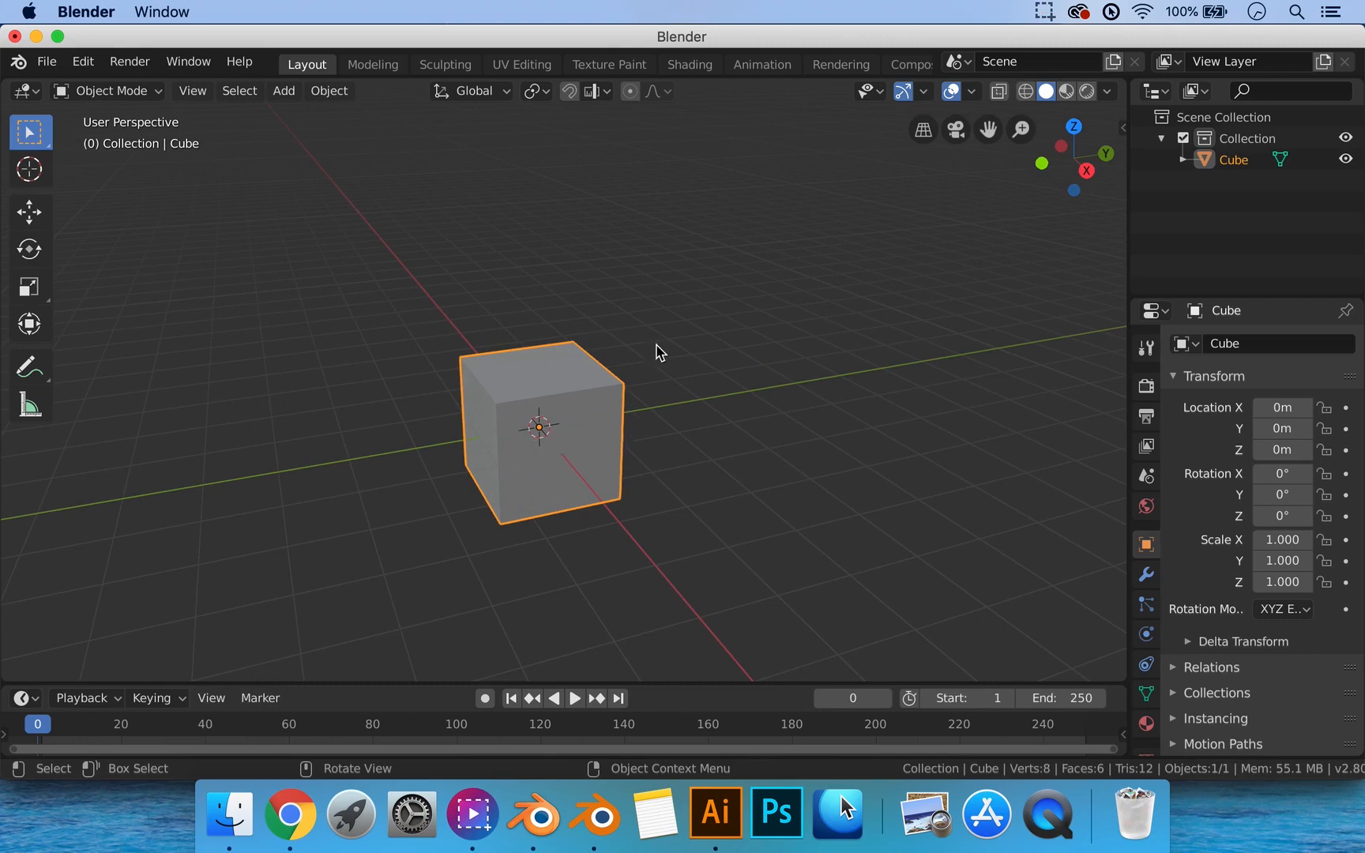
left_click(922, 91)
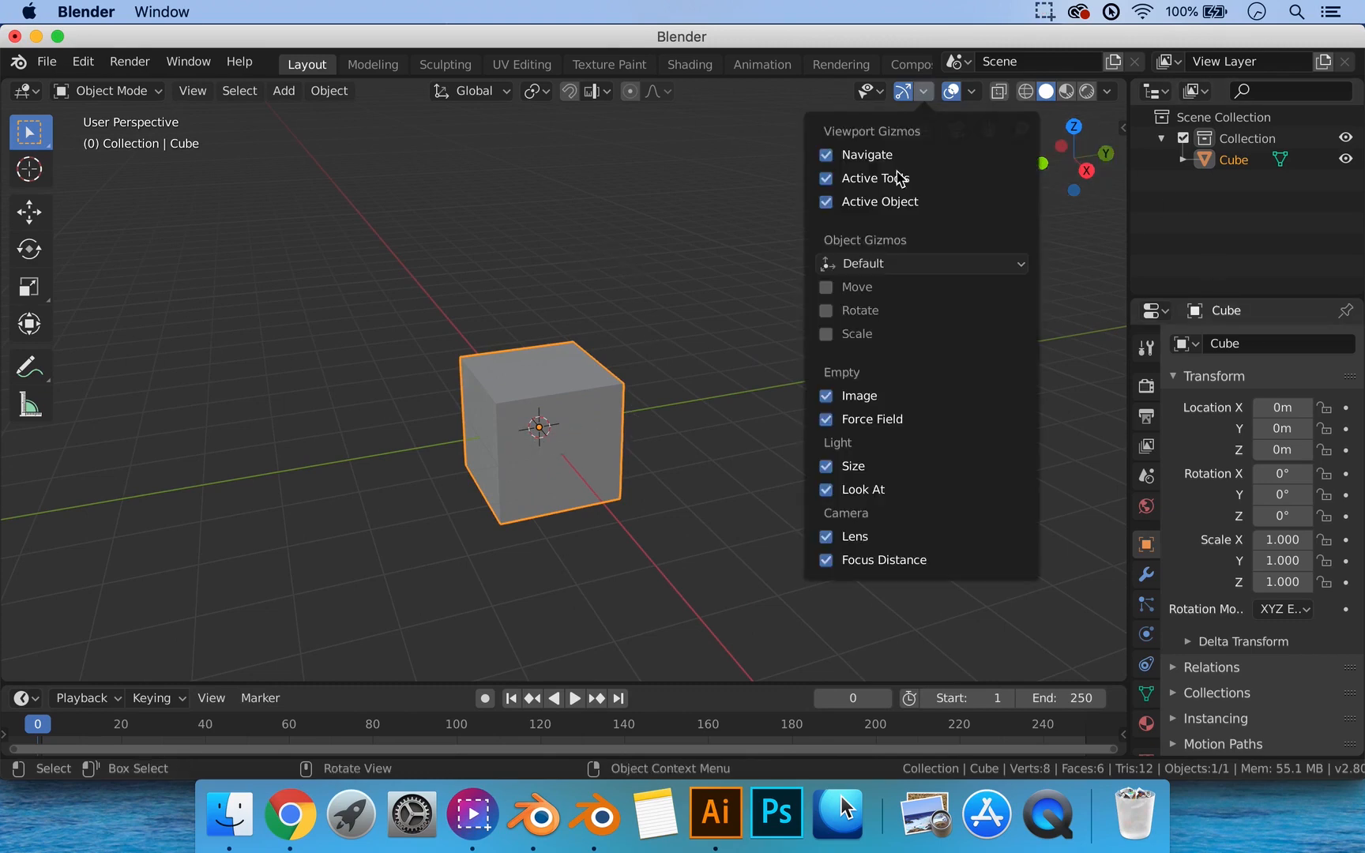
left_click(827, 288)
Try moving the cube about 0.365 m along the Y axis with the gizmo's green arrow, and undo the move.
middle_click_drag(621, 417, 653, 443)
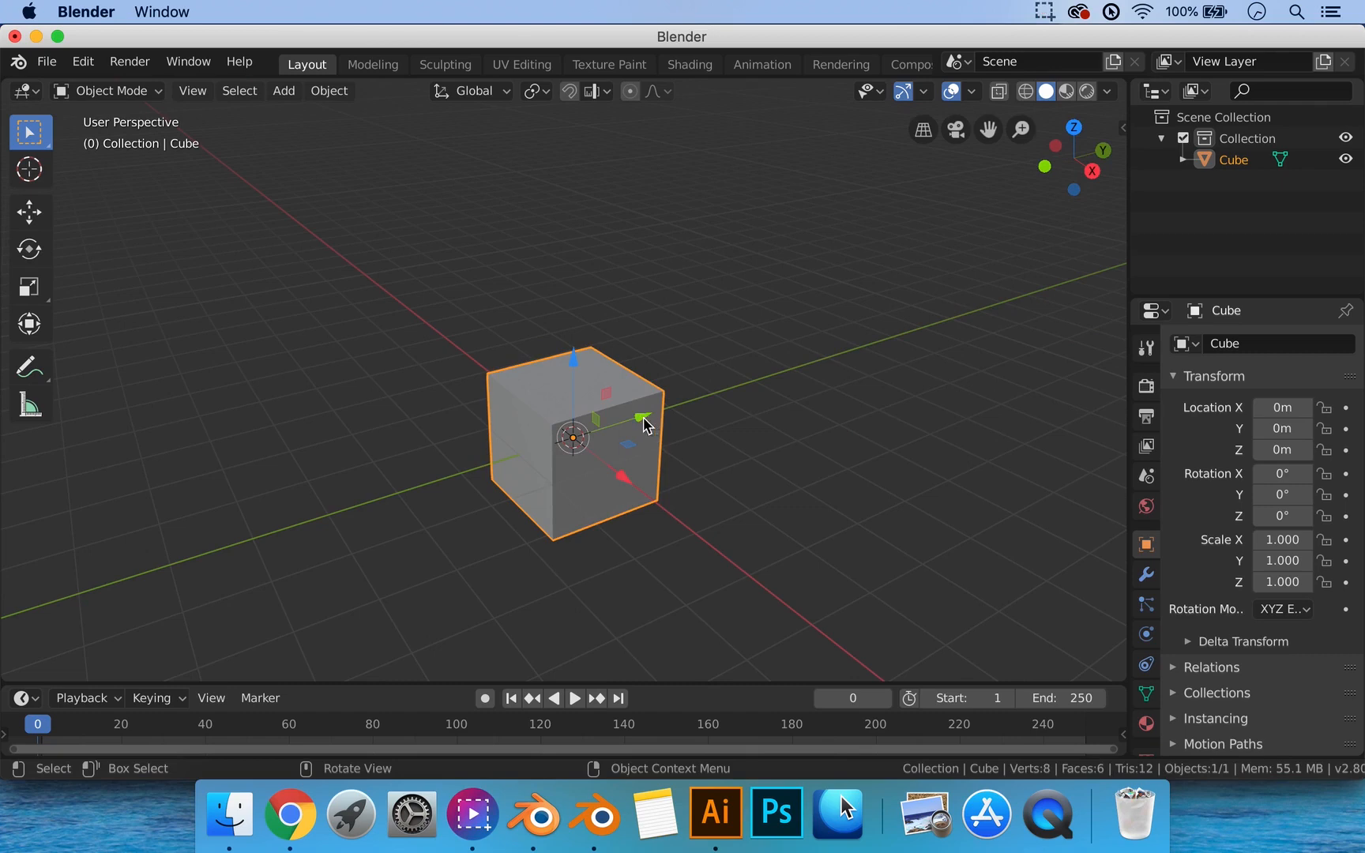
mouse_move(644, 425)
left_mouse_down()
mouse_move(521, 460)
mouse_move(717, 399)
mouse_move(668, 427)
left_mouse_up()
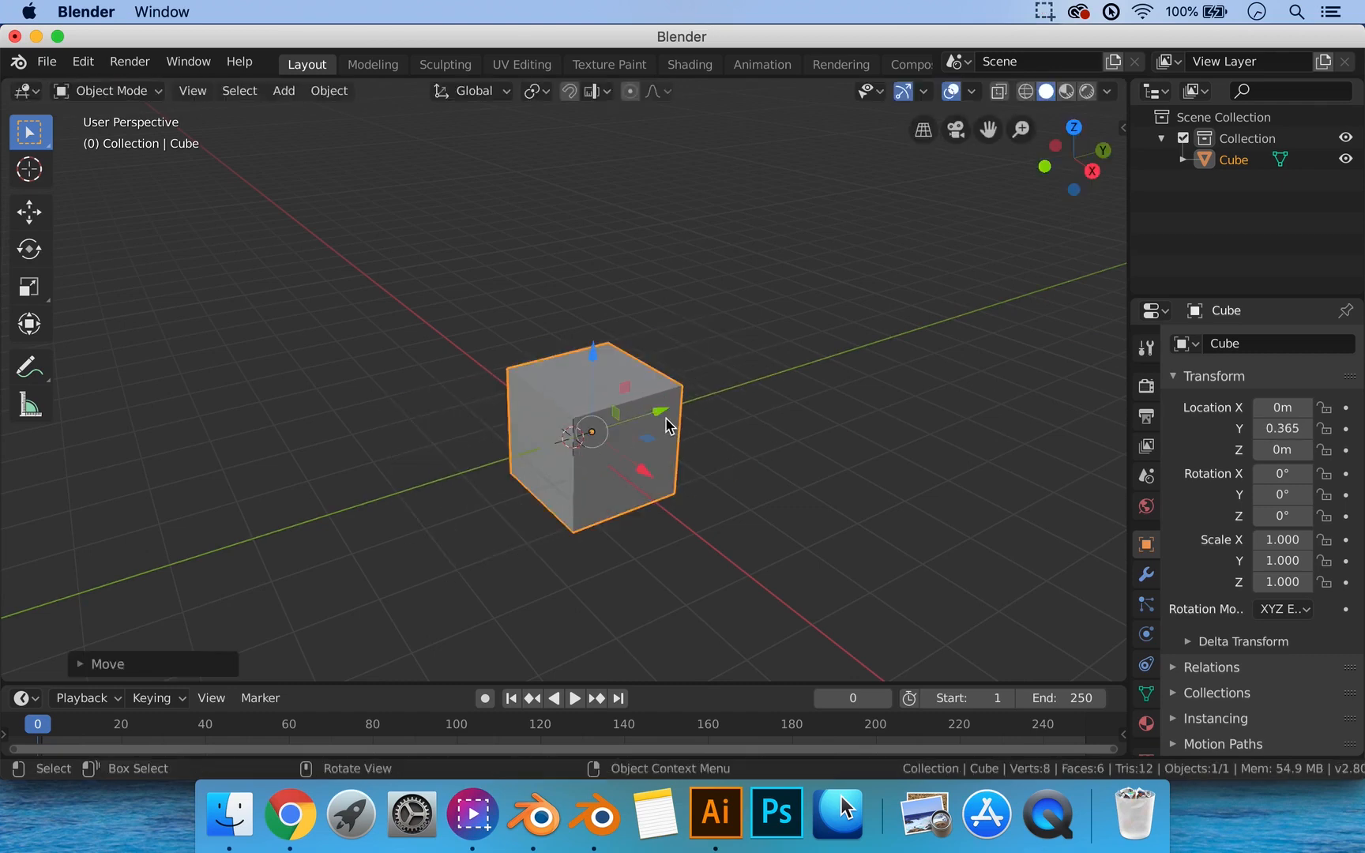
key("super+z")
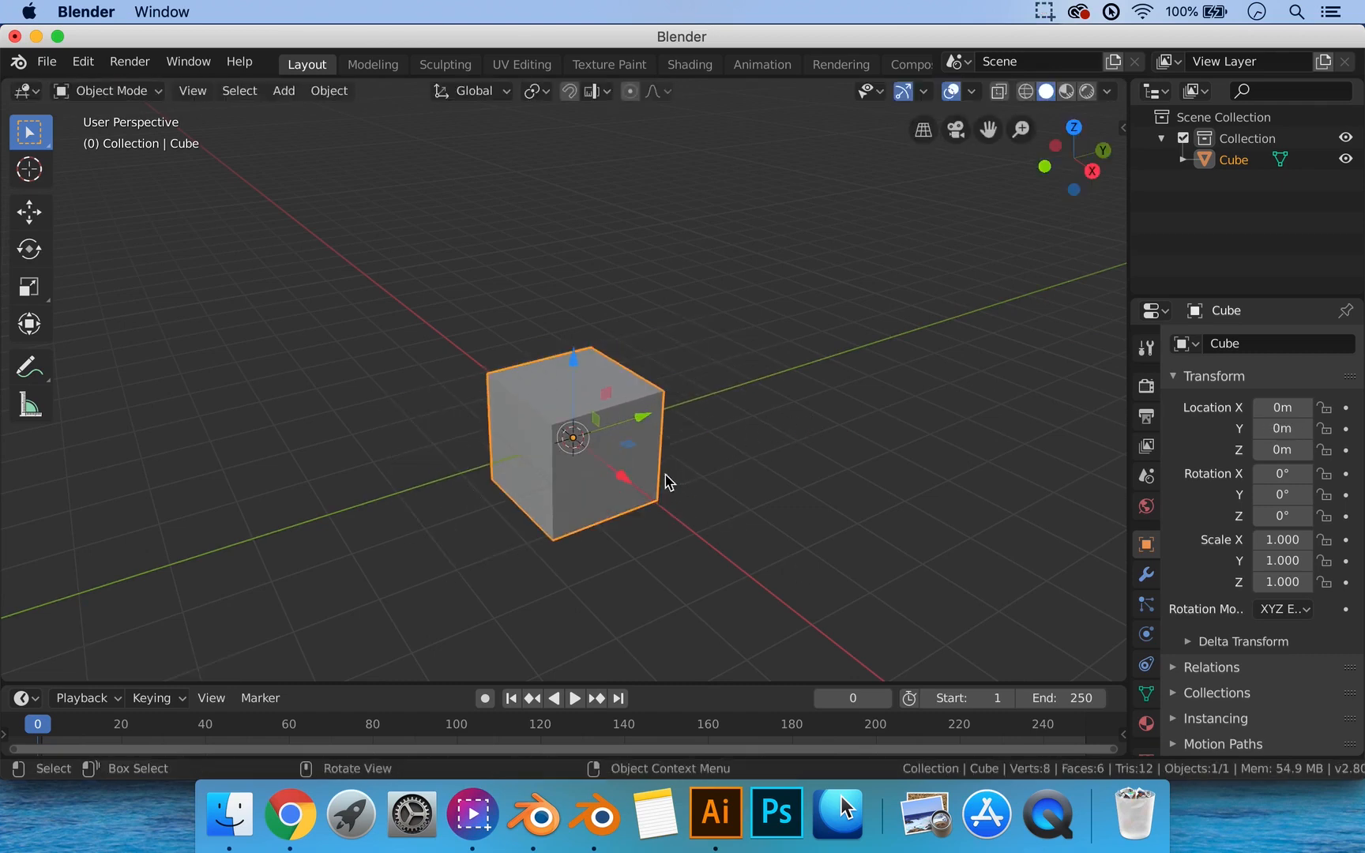
Enable the Rotate and Scale object gizmos on the cube, and disable both again.
left_click(922, 90)
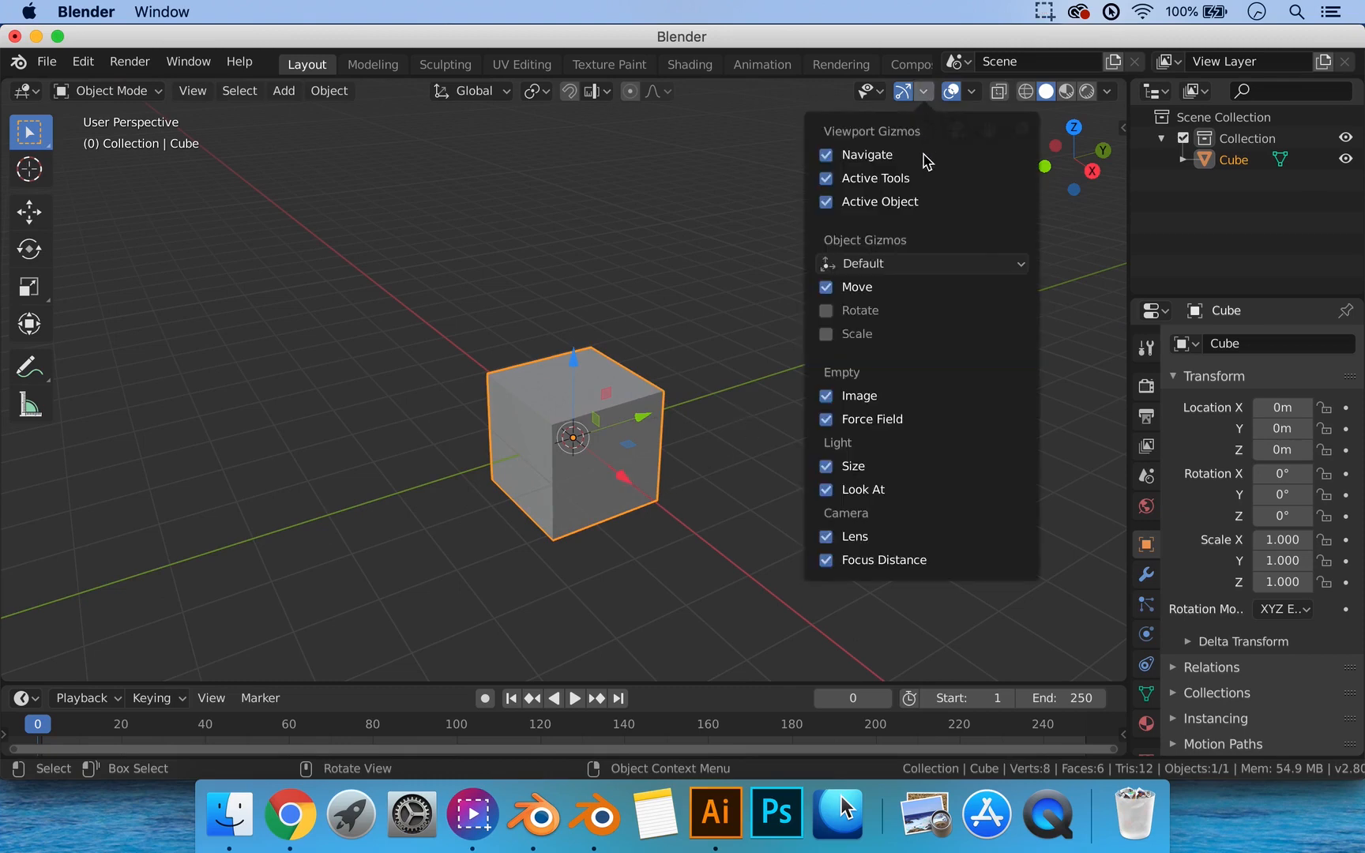
left_click(828, 312)
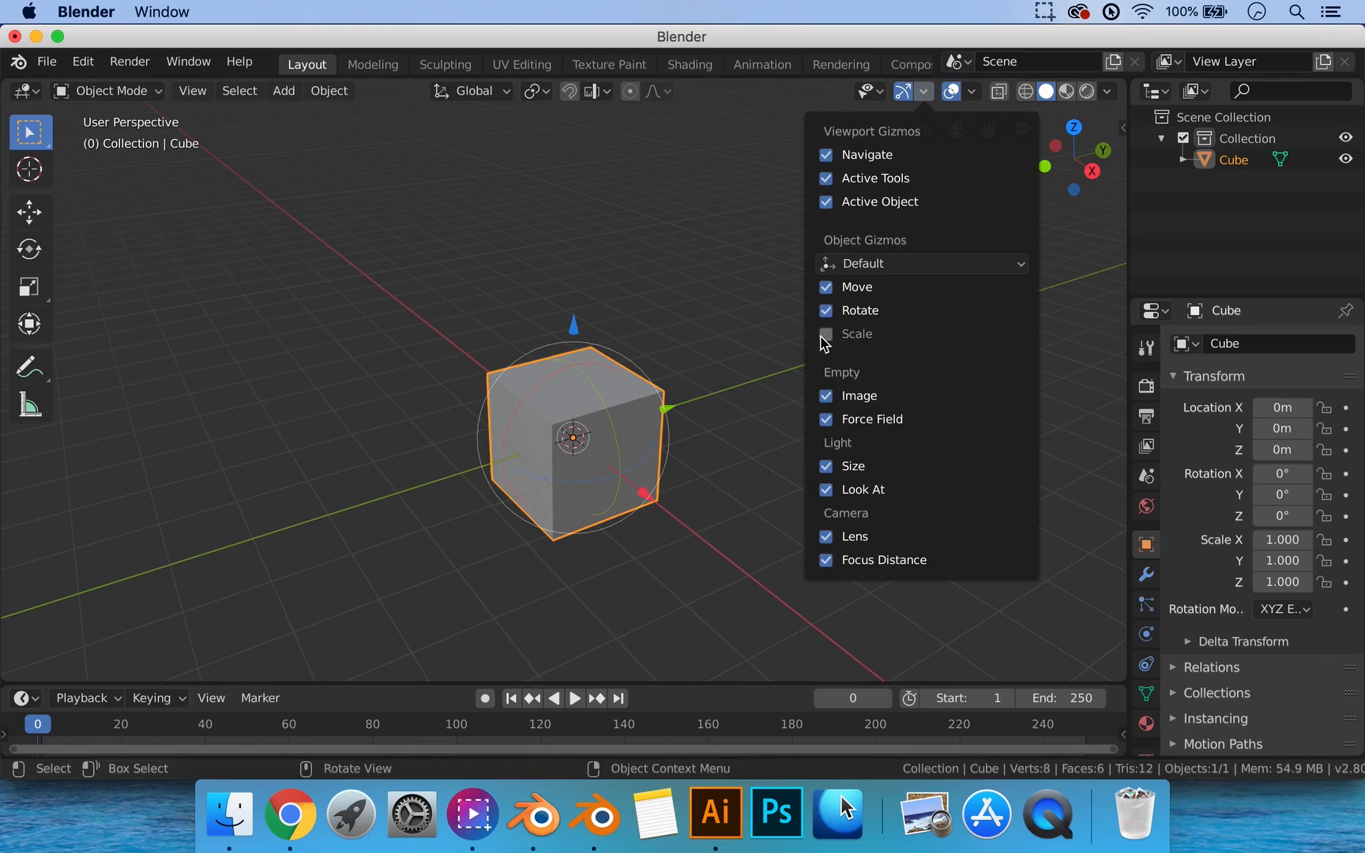
left_click(826, 335)
left_click(825, 336)
left_click(829, 315)
Try moving the cube within the YZ plane with the move gizmo's red square handle, and undo the move.
left_click_drag(609, 396, 642, 361)
key("ctrl+z")
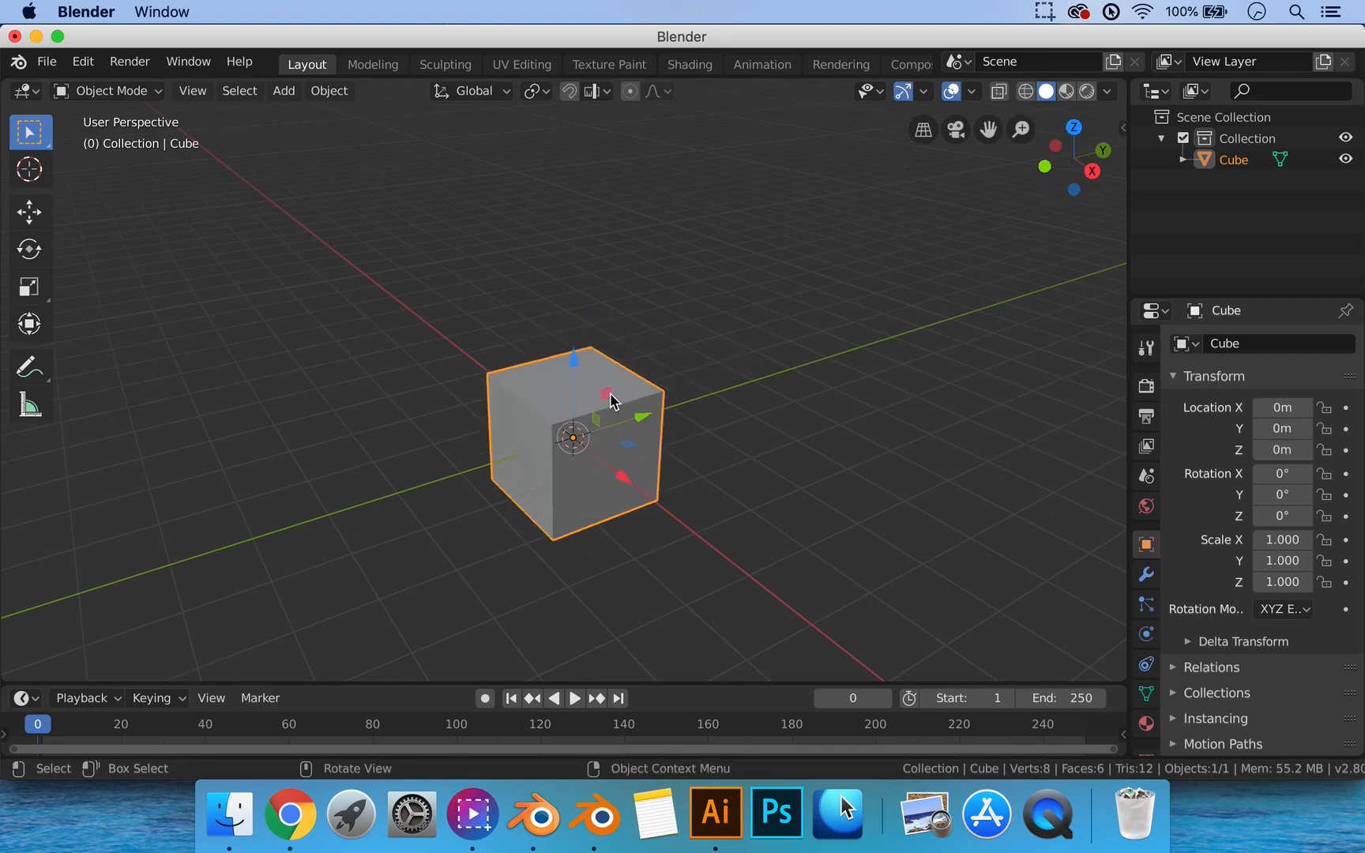
mouse_move(718, 401)
middle_mouse_down()
mouse_move(765, 405)
mouse_move(726, 405)
middle_mouse_up()
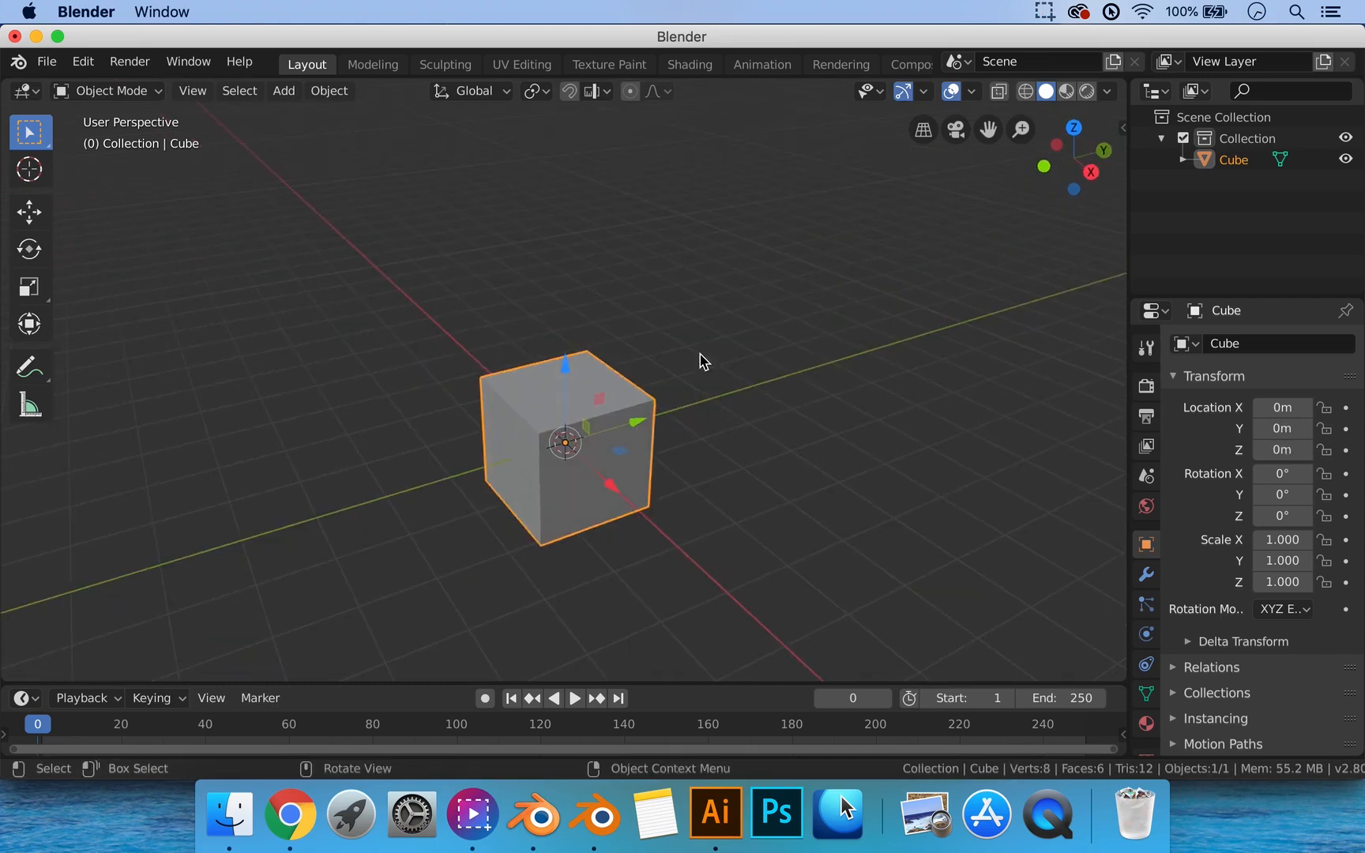
Check the viewport gizmo settings, try rotating the cube freely without a gizmo, and undo the rotation.
left_click(924, 91)
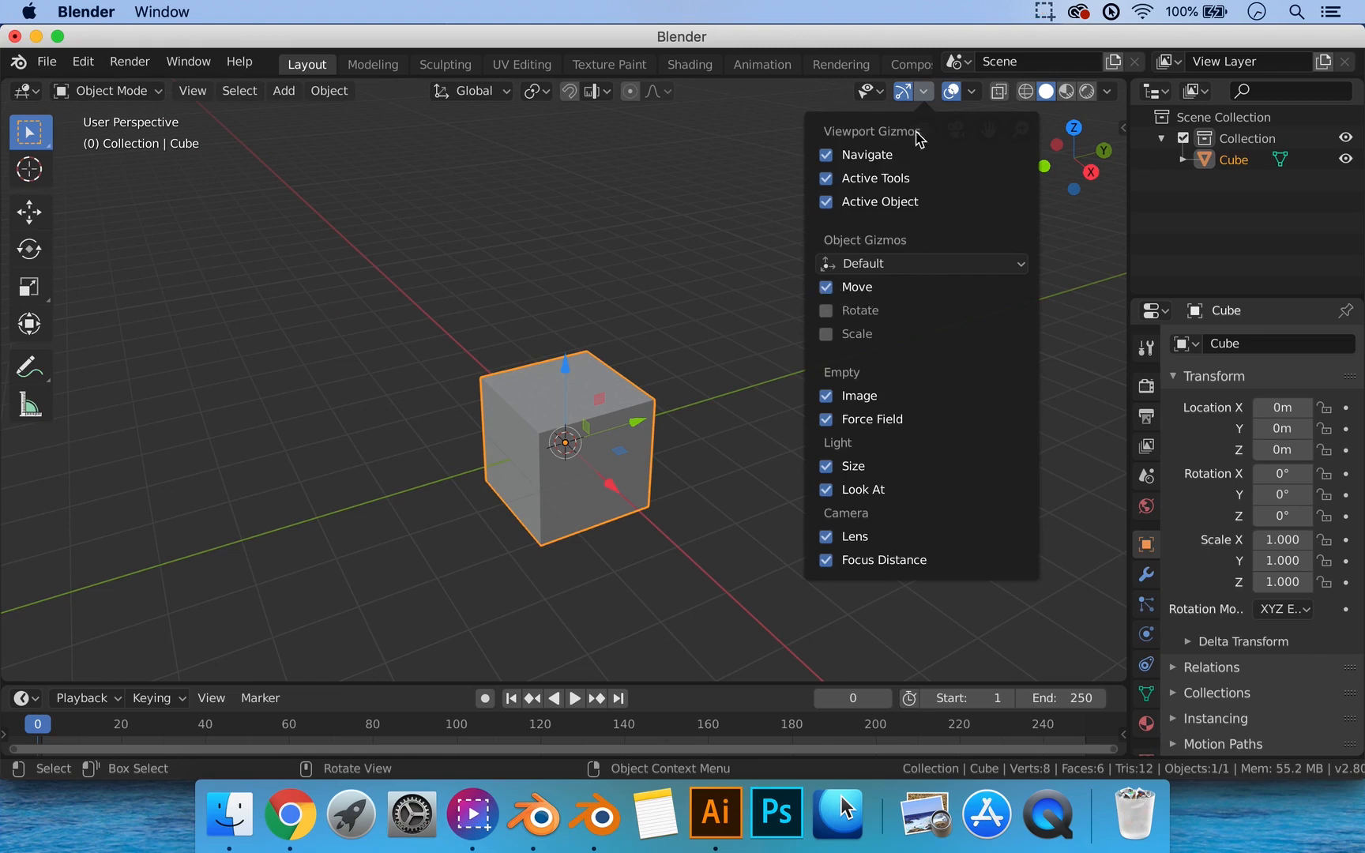
left_click(926, 91)
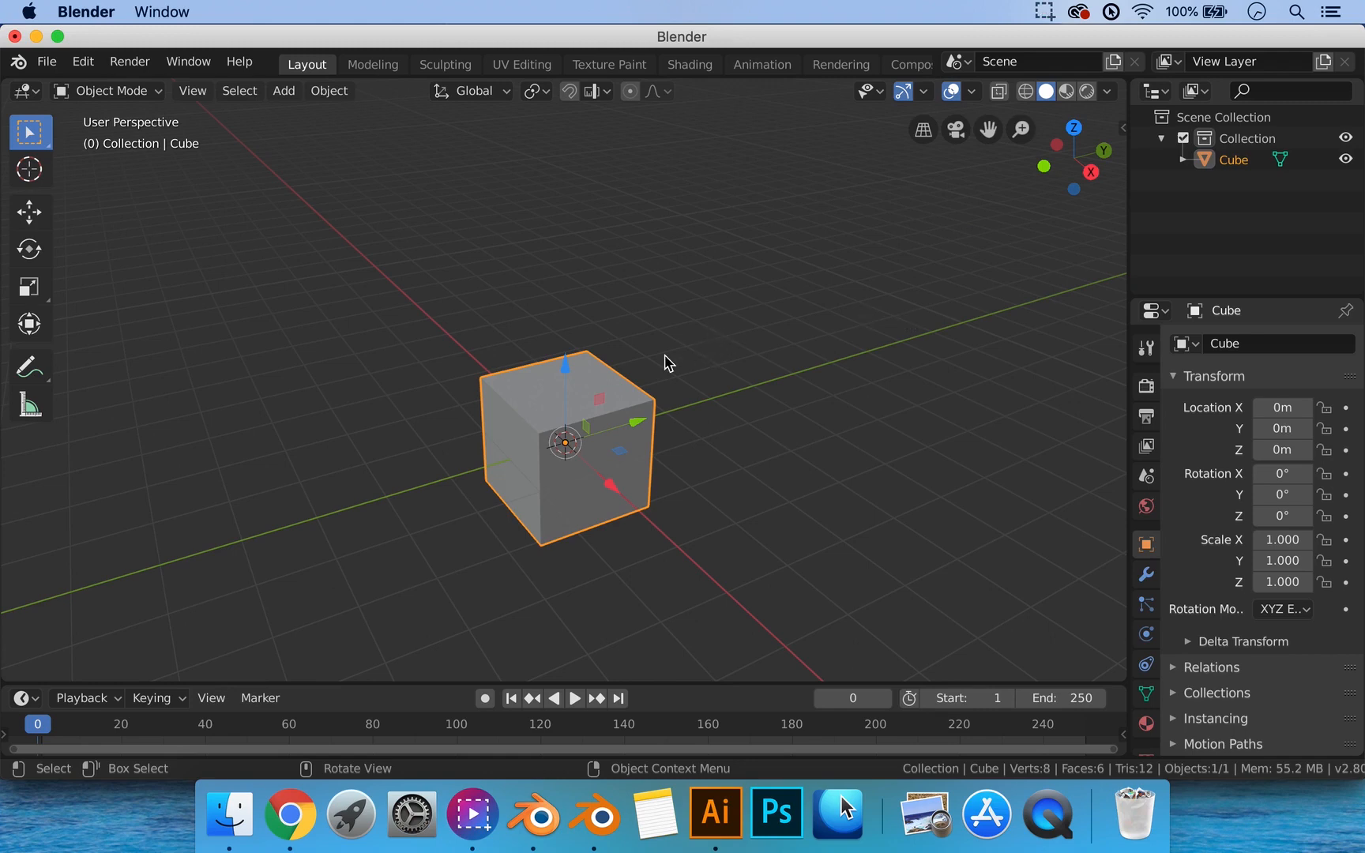
key("r")
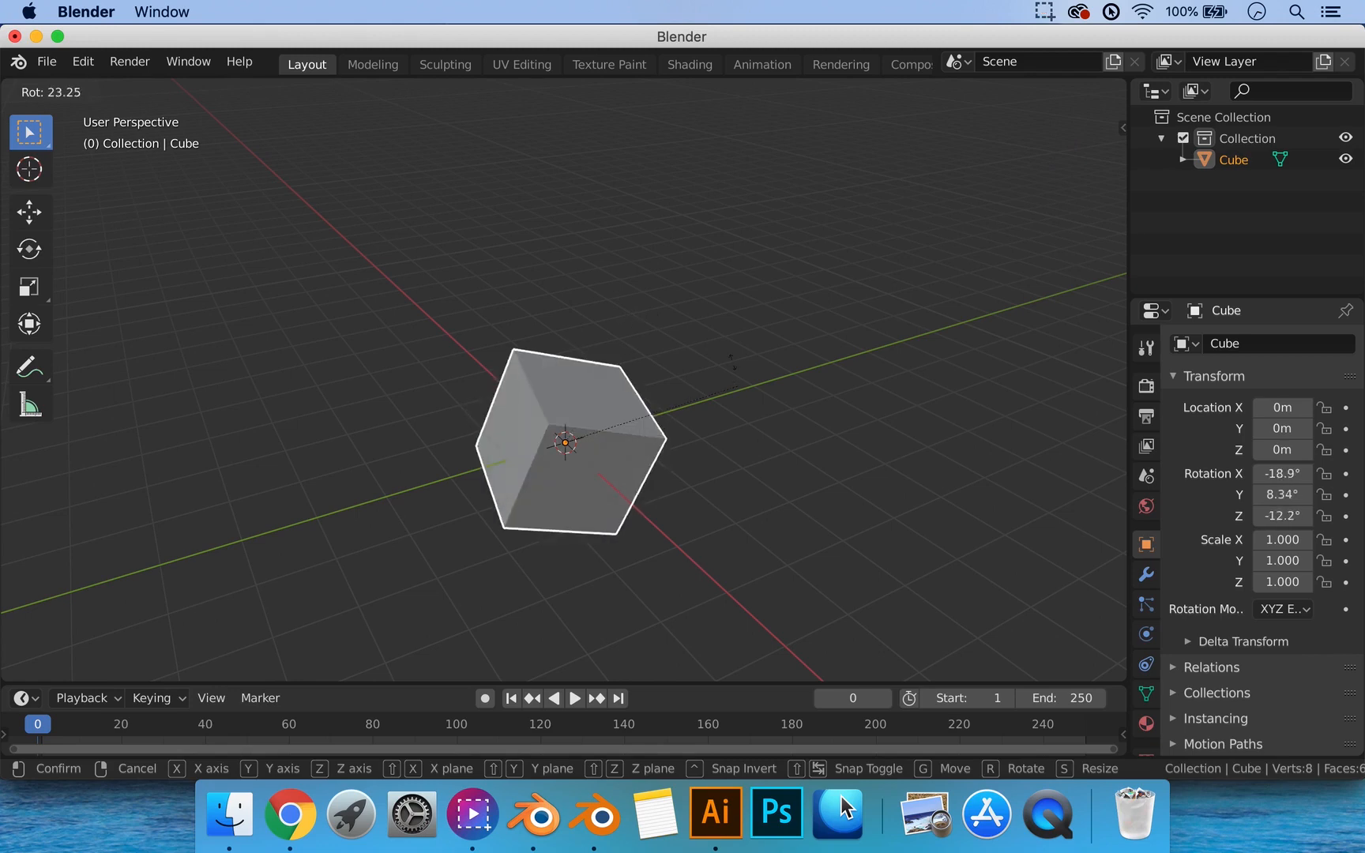
left_click(680, 338)
key("ctrl+z")
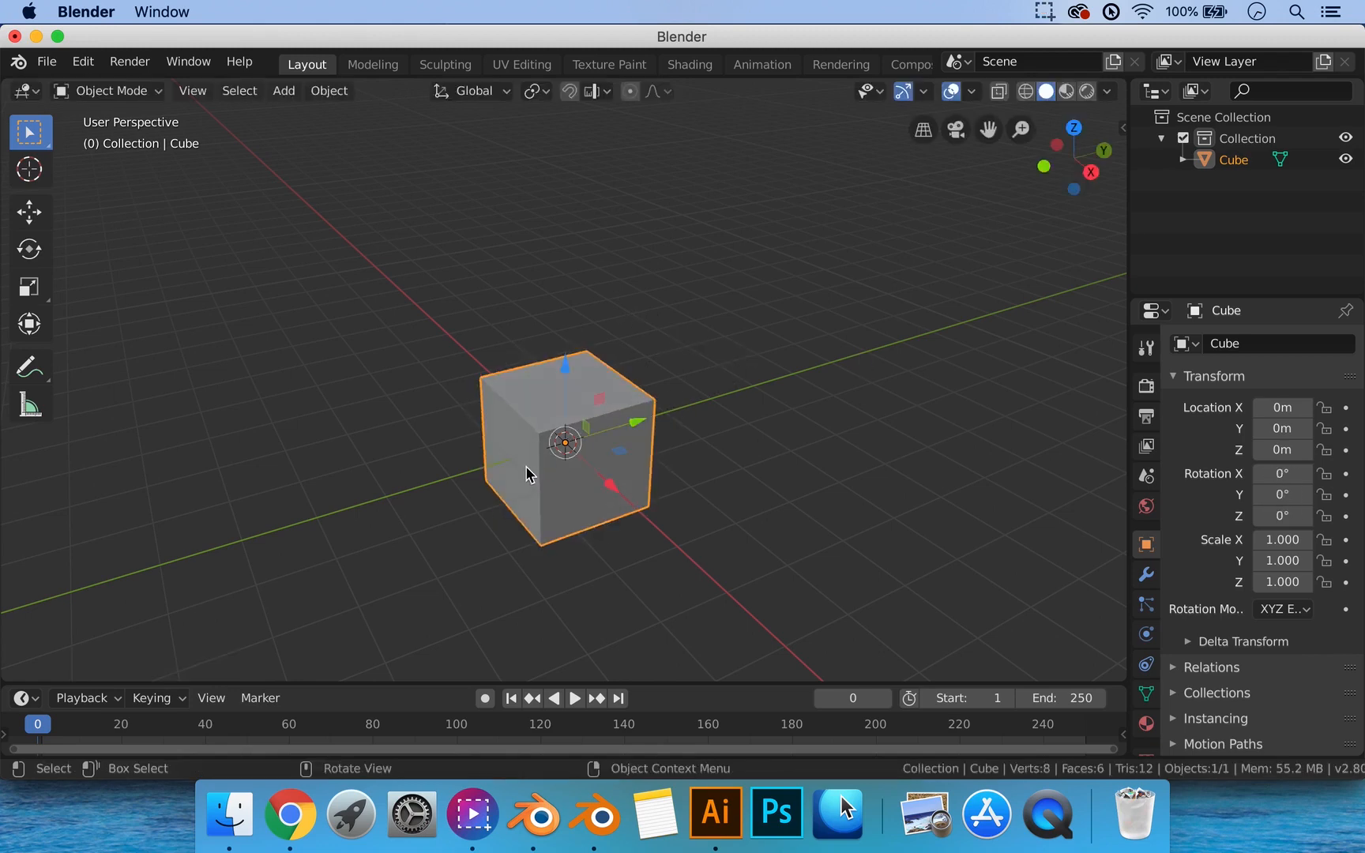
Enable the Rotate object gizmo alongside Move, try rotating the cube with a gizmo ring, and undo the rotation.
middle_click_drag(707, 442, 823, 399)
left_click(923, 91)
left_click(825, 310)
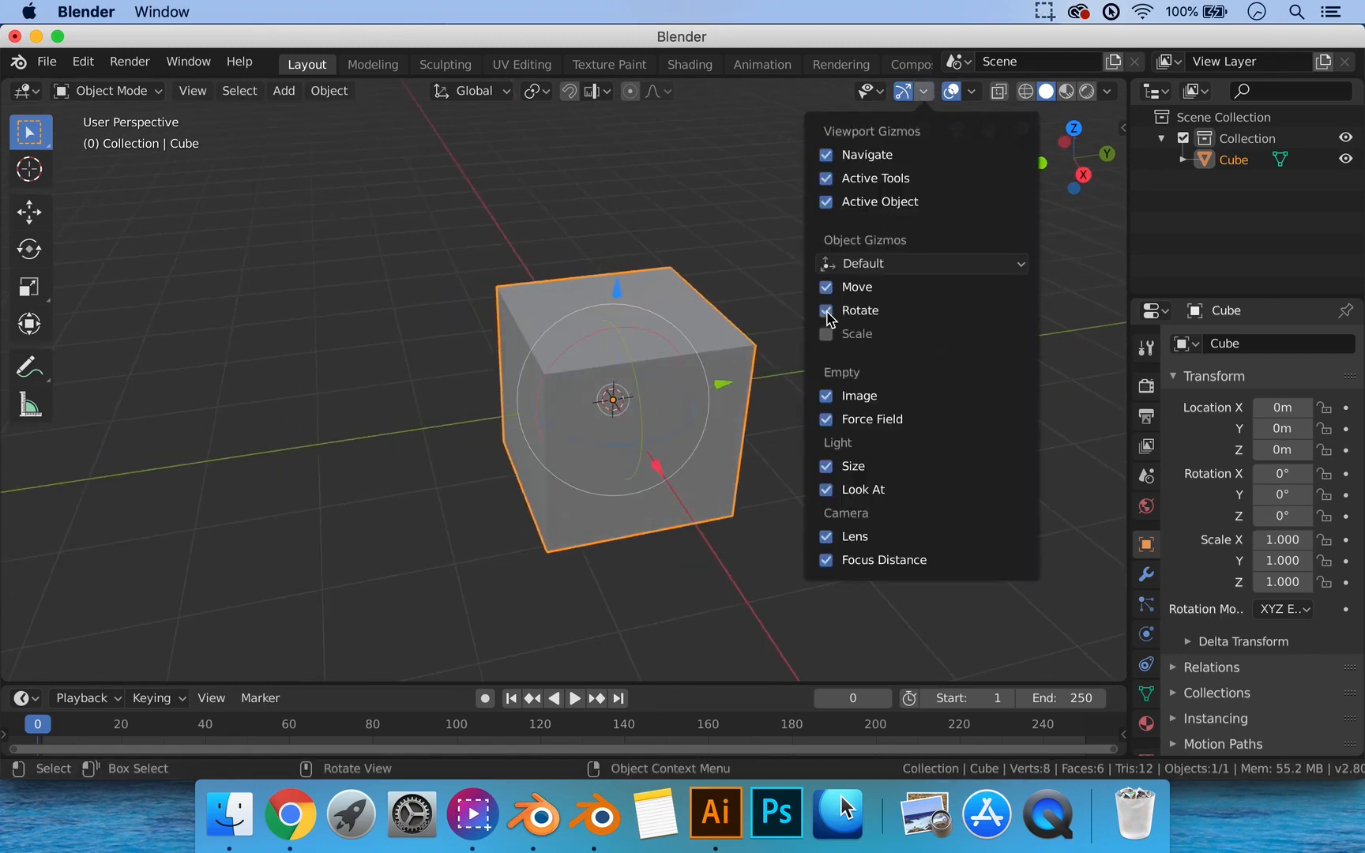
mouse_move(642, 333)
left_mouse_down()
mouse_move(614, 324)
mouse_move(566, 345)
mouse_move(670, 358)
mouse_move(638, 333)
left_mouse_up()
key("ctrl+z")
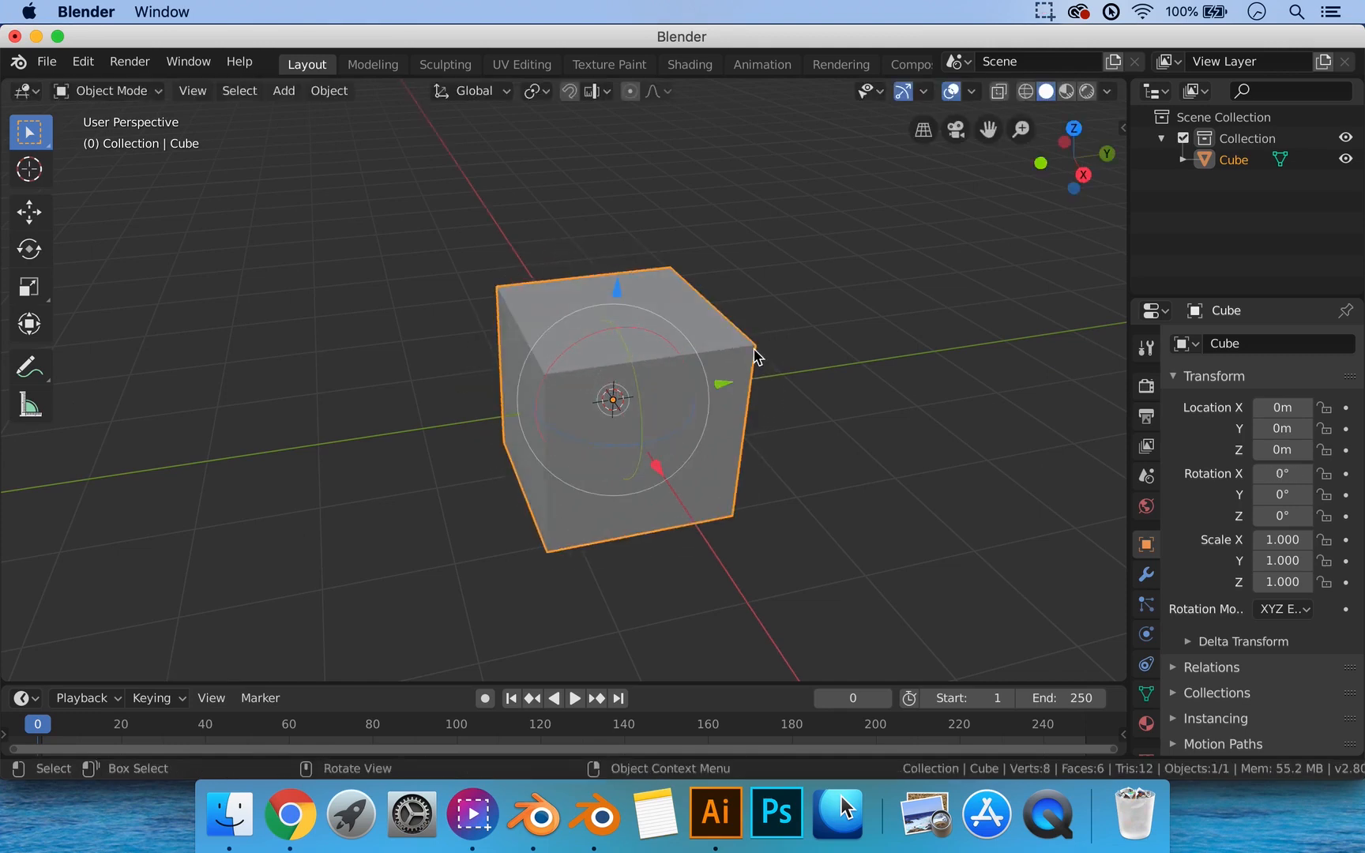
Try rotating the cube with different rings of the rotate gizmo, and undo each rotation.
left_click_drag(643, 423, 637, 343)
key("ctrl+z")
mouse_move(587, 444)
left_mouse_down()
mouse_move(645, 442)
mouse_move(591, 444)
left_mouse_up()
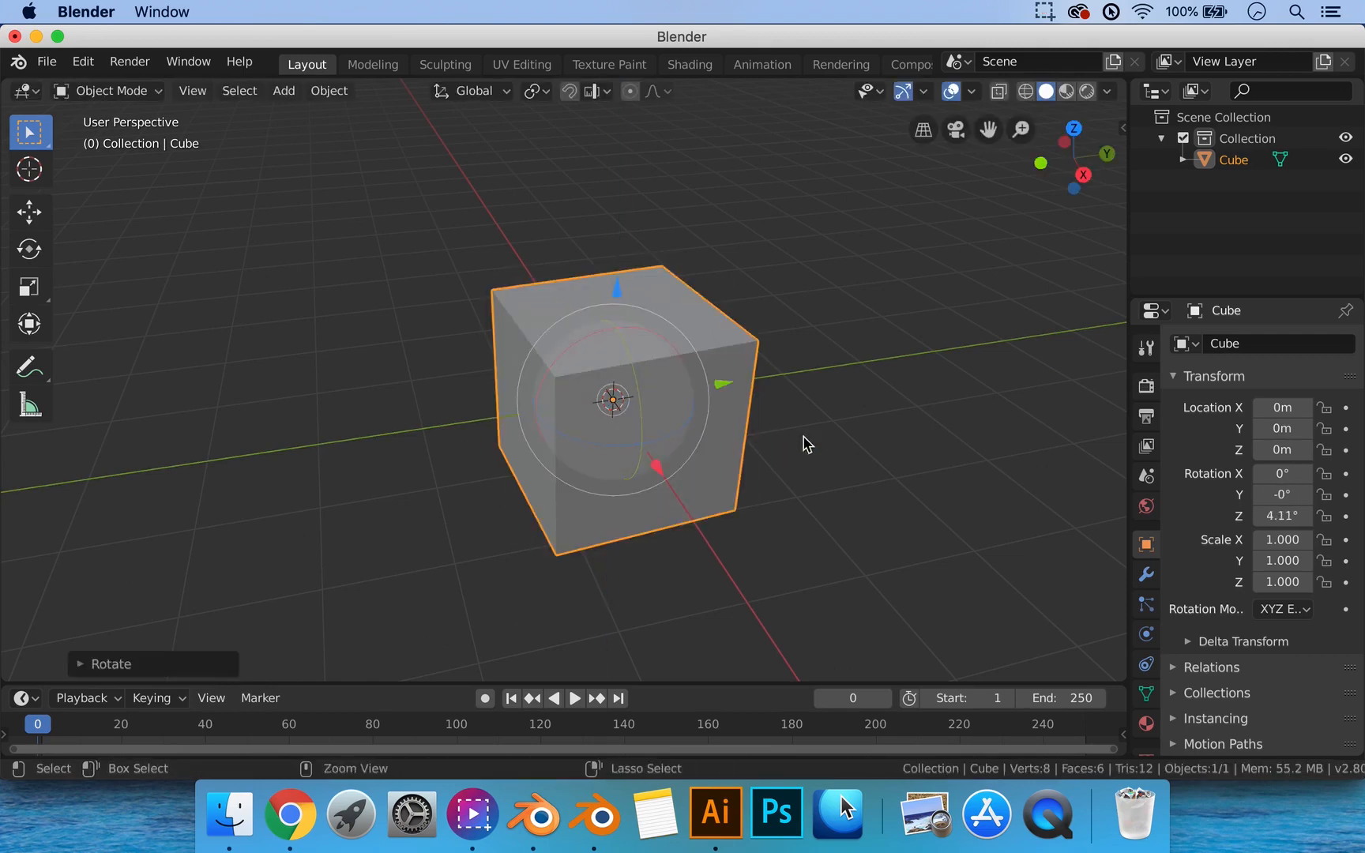
key("ctrl+z")
Try box-selecting the cube in Object Mode twice, clearing the selection each time.
middle_click_drag(853, 393, 761, 412)
scroll(764, 402, "down", 2)
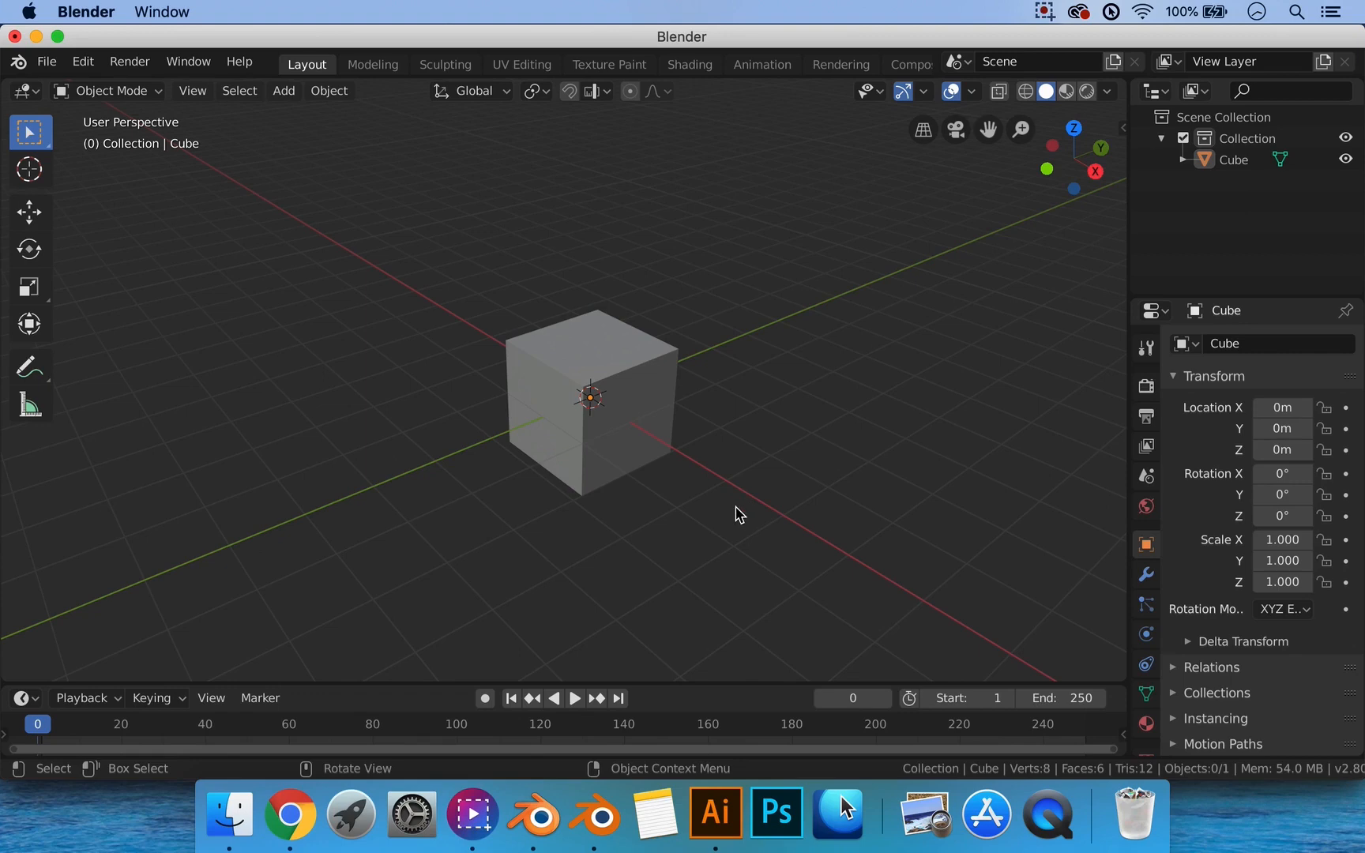
key("b")
left_click_drag(385, 173, 854, 567)
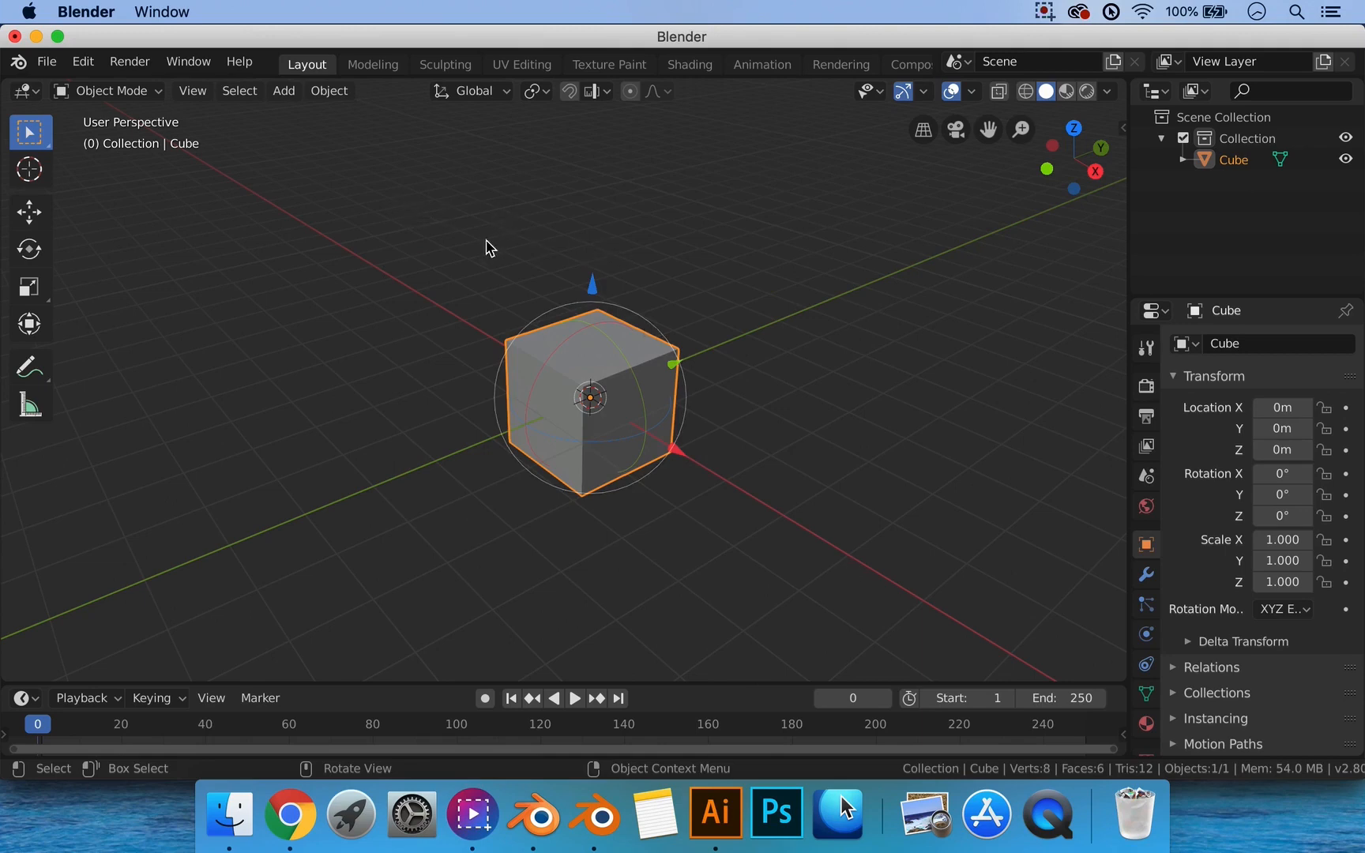
left_click(478, 277)
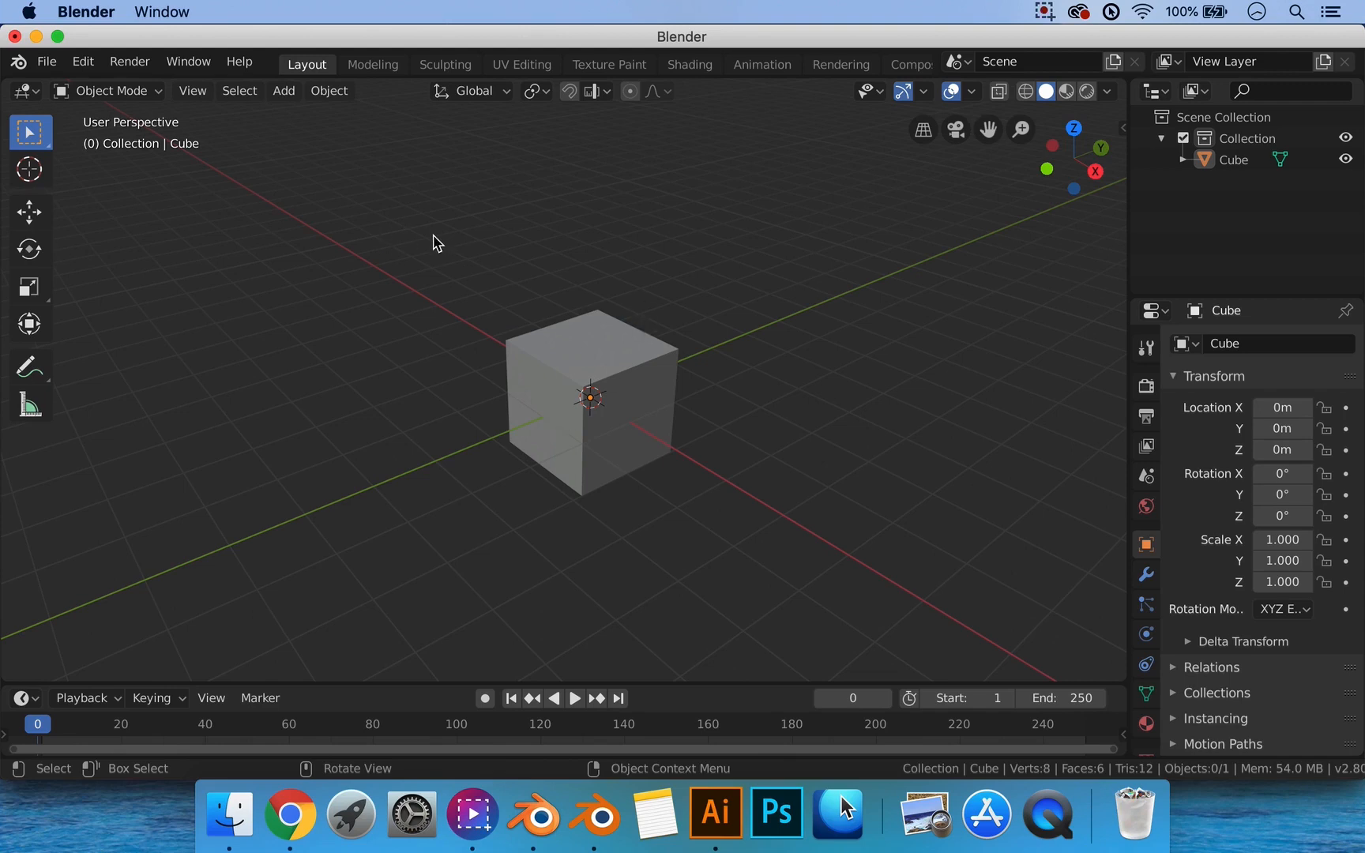
left_click_drag(433, 223, 790, 563)
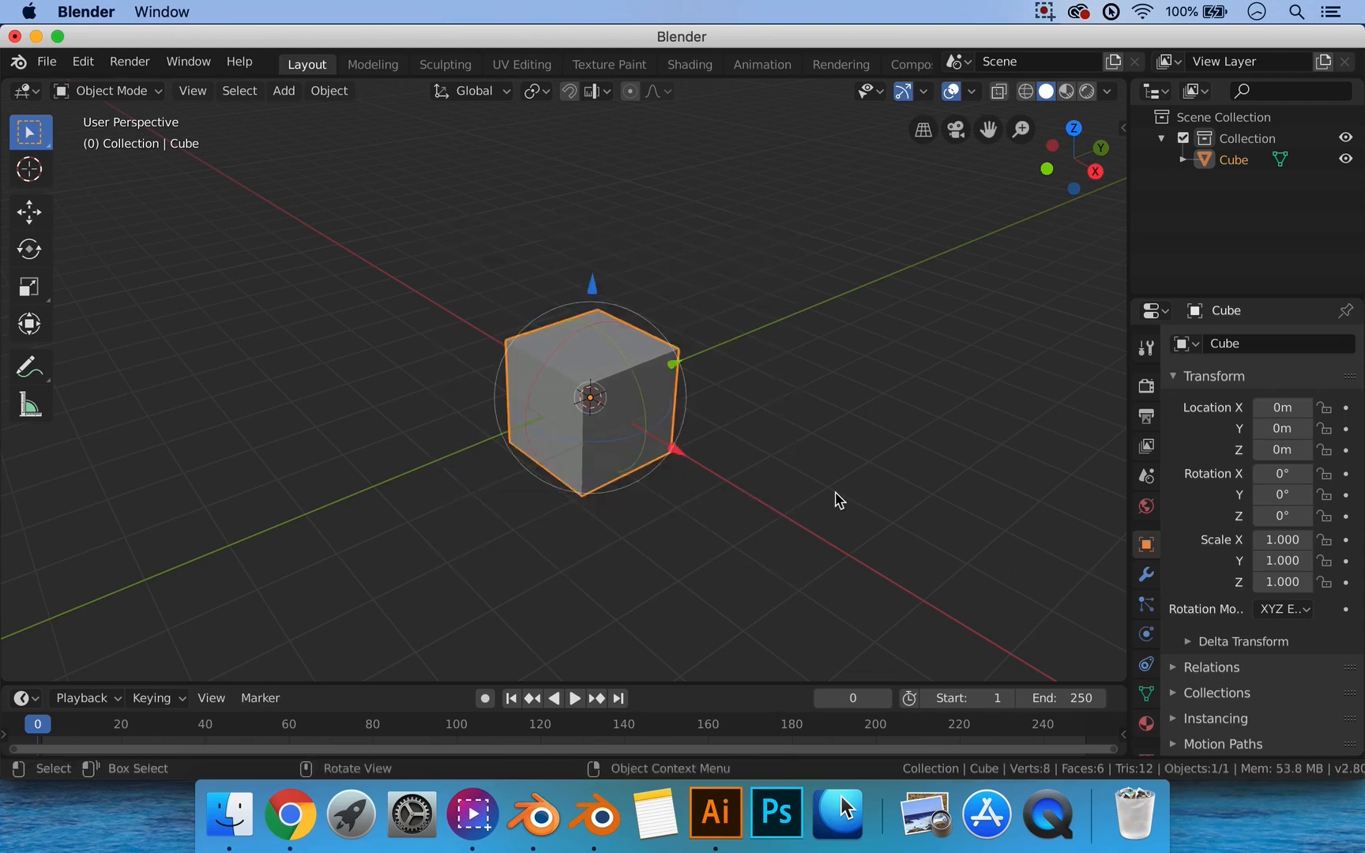
left_click(824, 489)
Select the cube, switch it to Edit Mode, and practise box-selecting its top-face vertices, leaving nothing selected.
left_click(597, 399)
key("Tab")
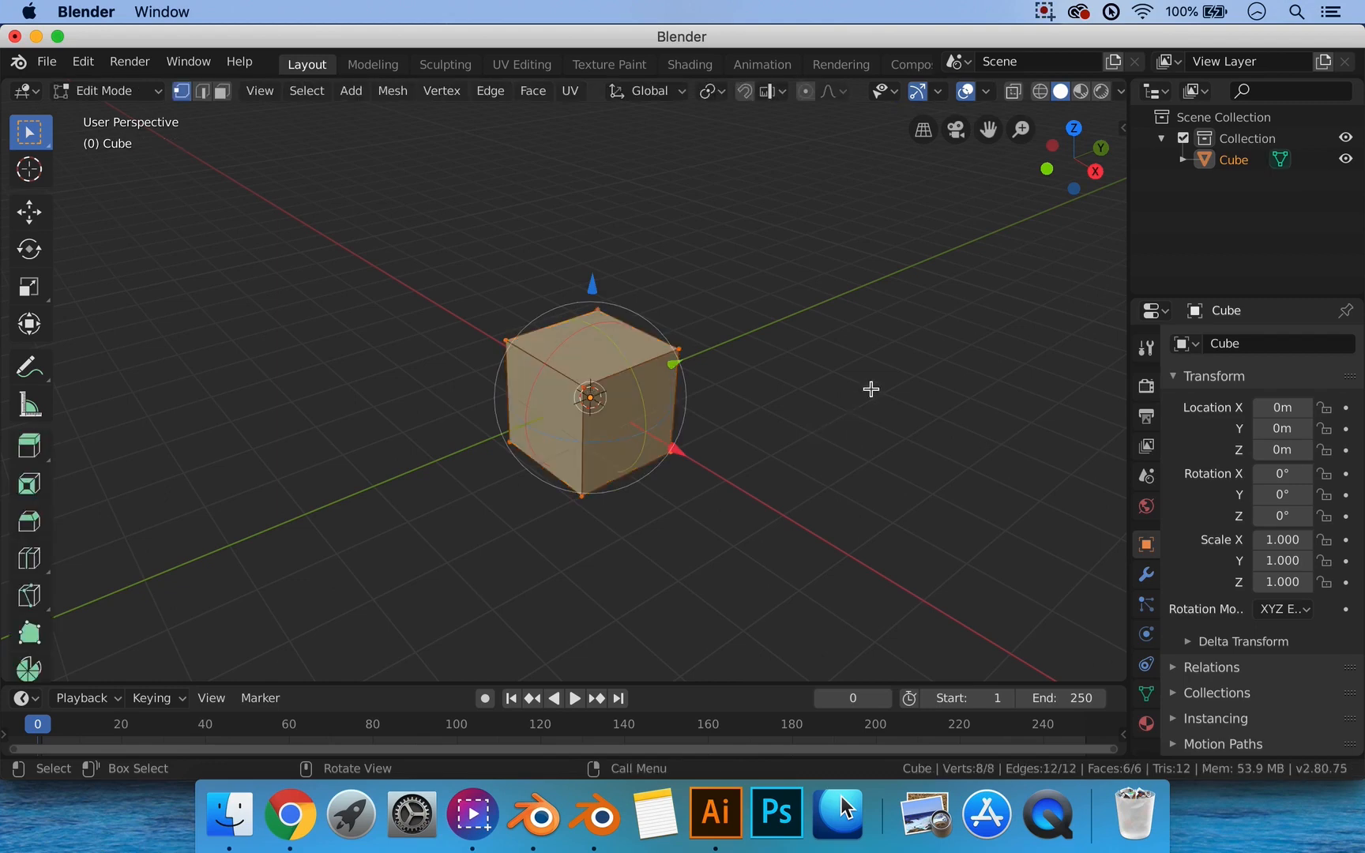
left_click(865, 386)
left_click_drag(439, 232, 749, 400)
left_click(756, 412)
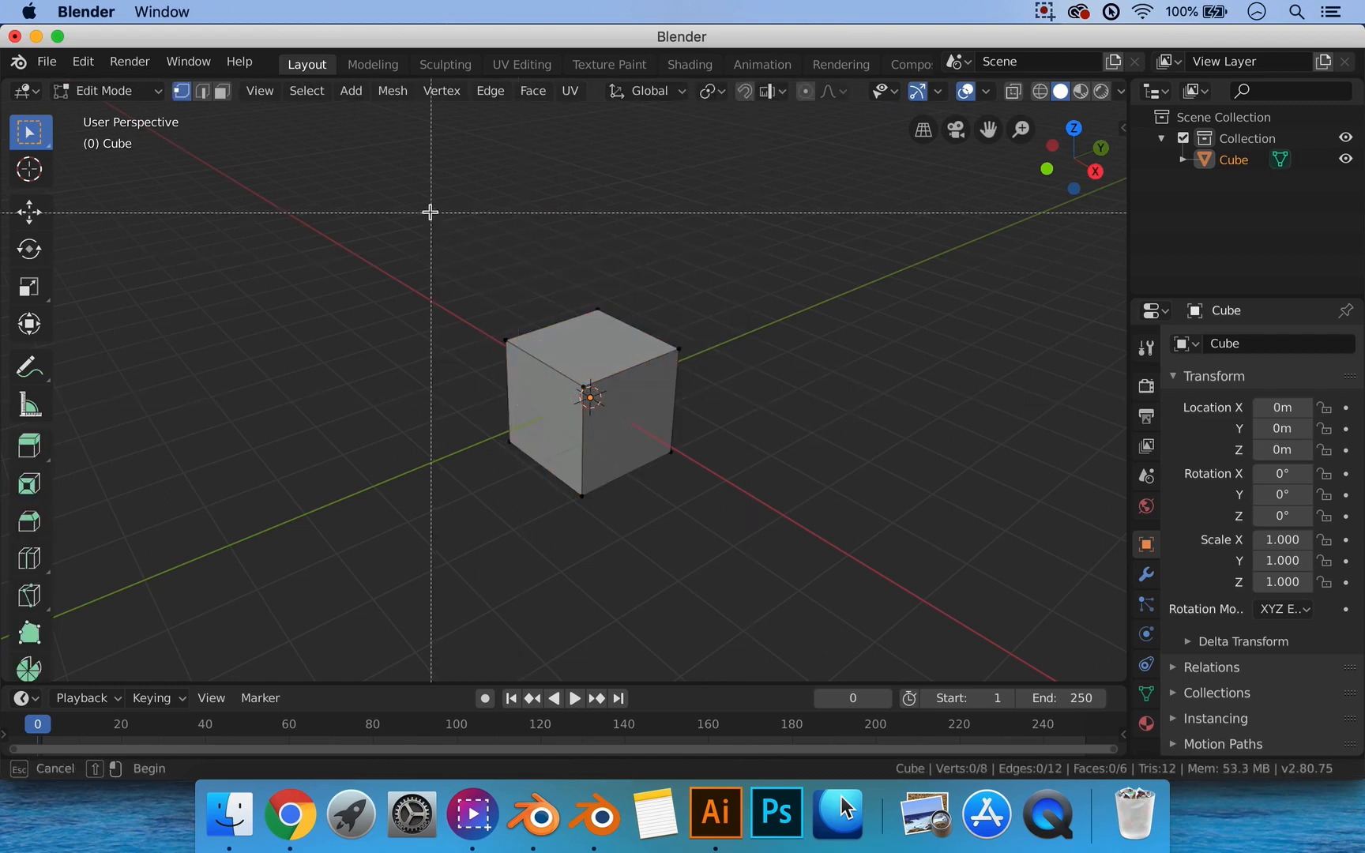
left_click_drag(431, 212, 754, 407)
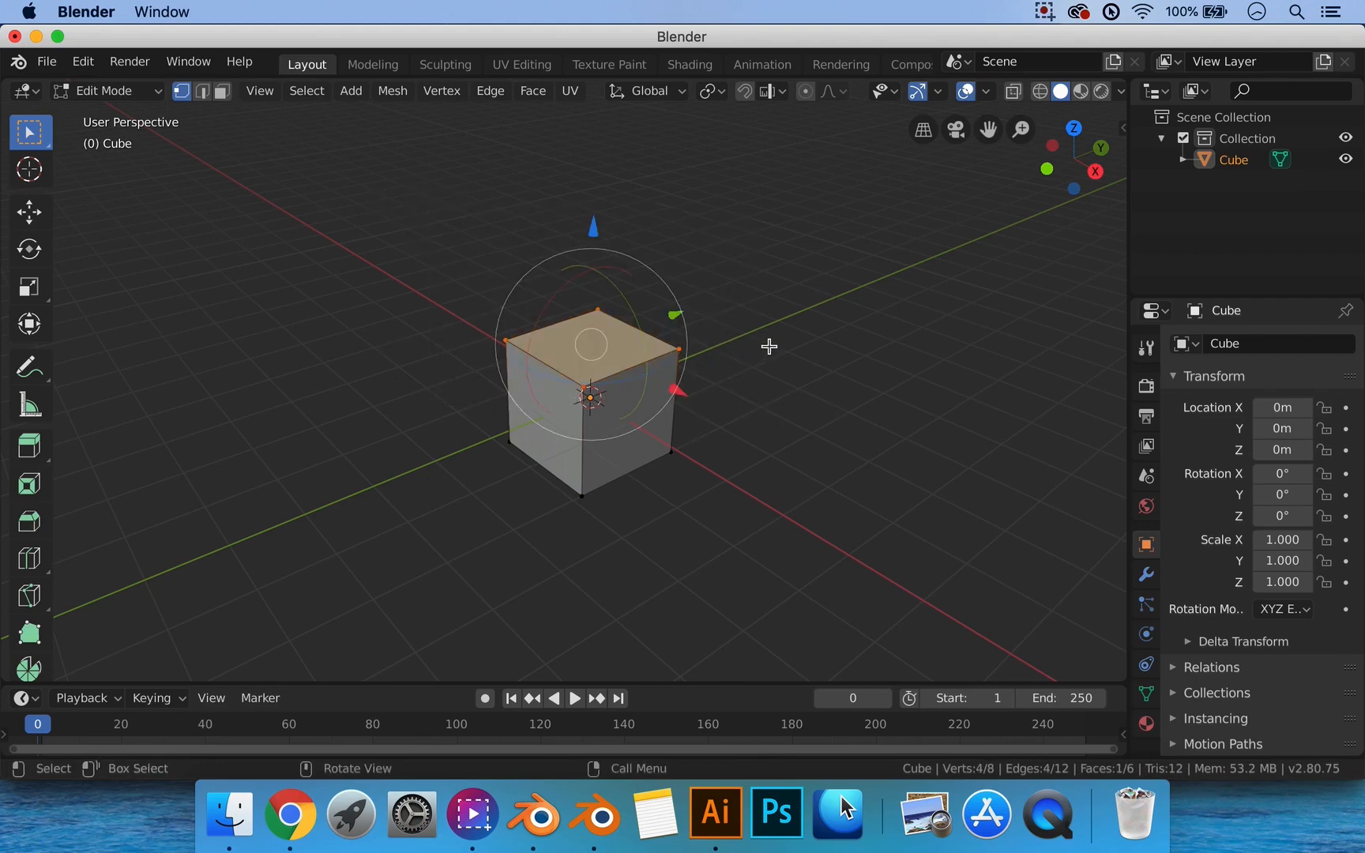
left_click_drag(491, 243, 745, 409)
left_click(755, 379)
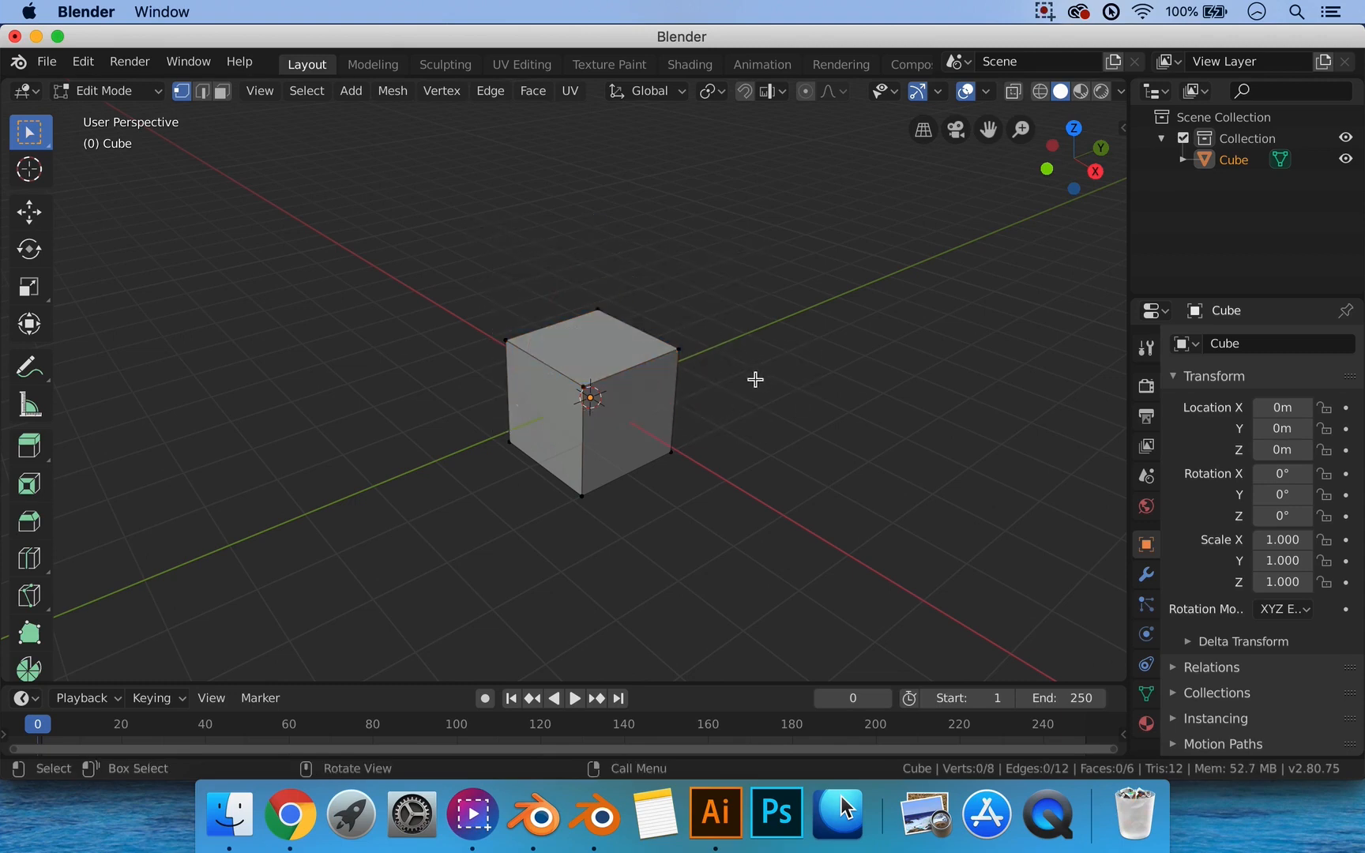
Select the two top-face vertices on the cube's negative X side one after the other.
mouse_move(695, 353)
middle_mouse_down()
mouse_move(804, 363)
mouse_move(671, 359)
mouse_move(698, 369)
middle_mouse_up()
scroll(711, 362, "up", 3)
left_click(506, 346)
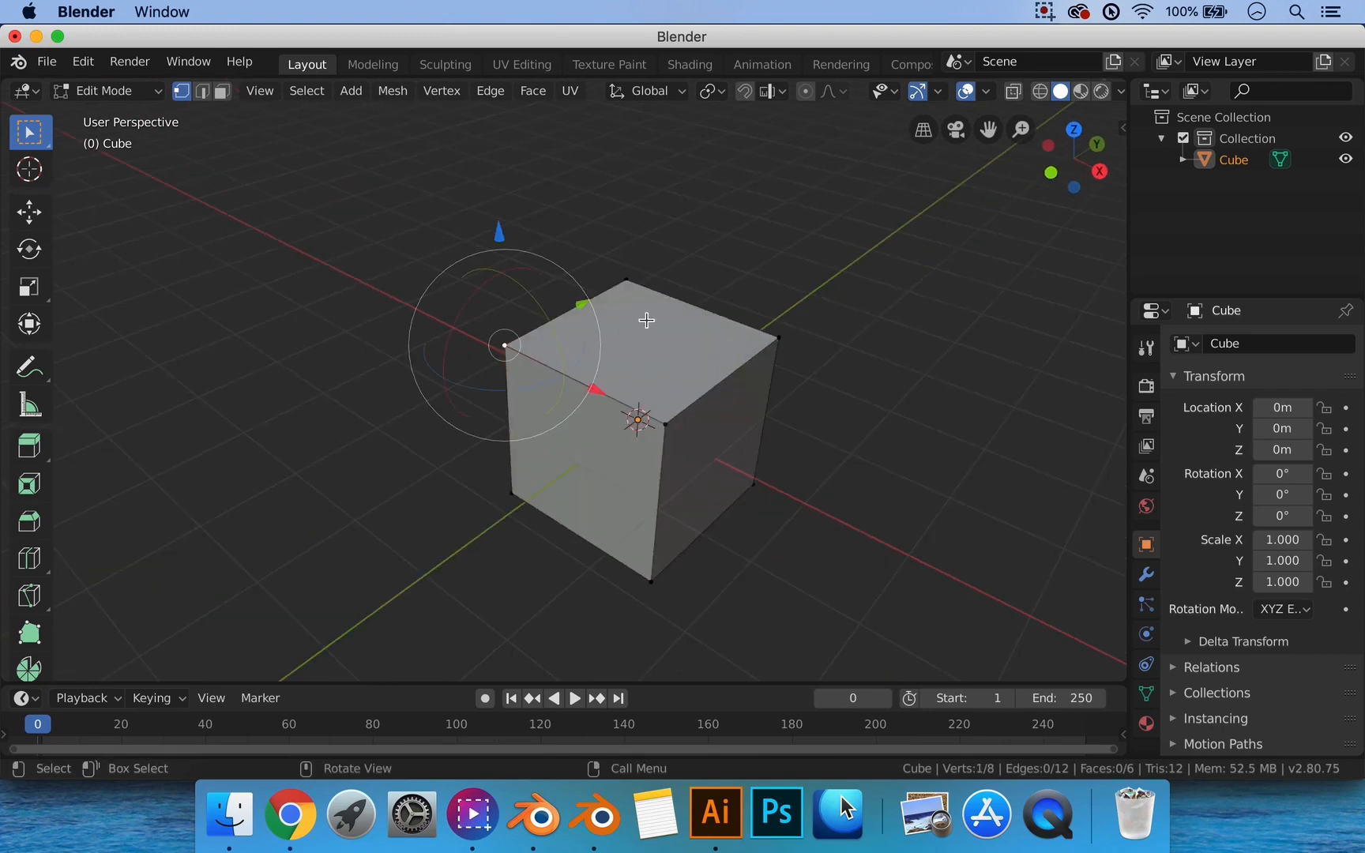
left_click(625, 279, "shift")
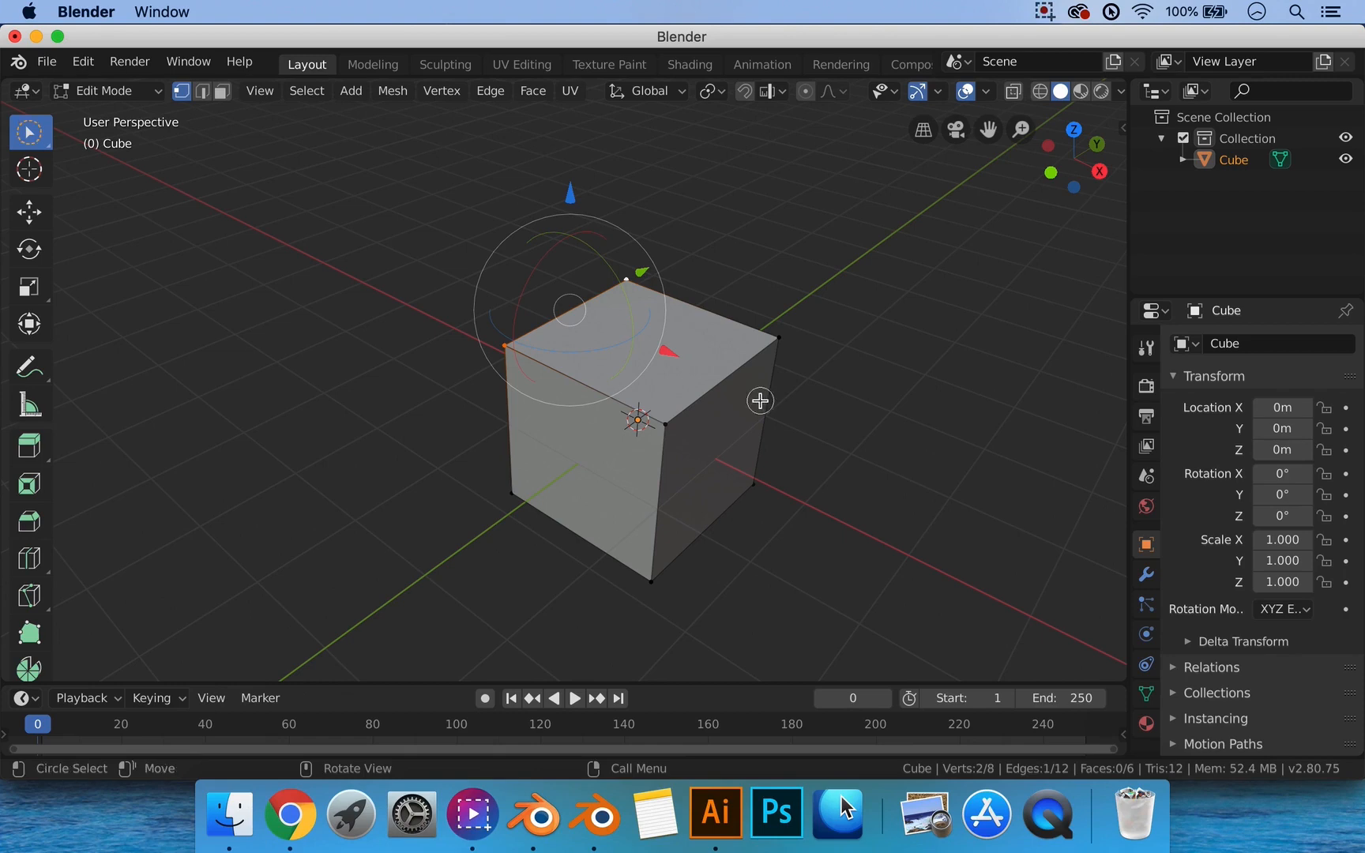
Select the cube's front top vertex and add the other visible vertices with Circle Select.
left_click(660, 423)
key("c")
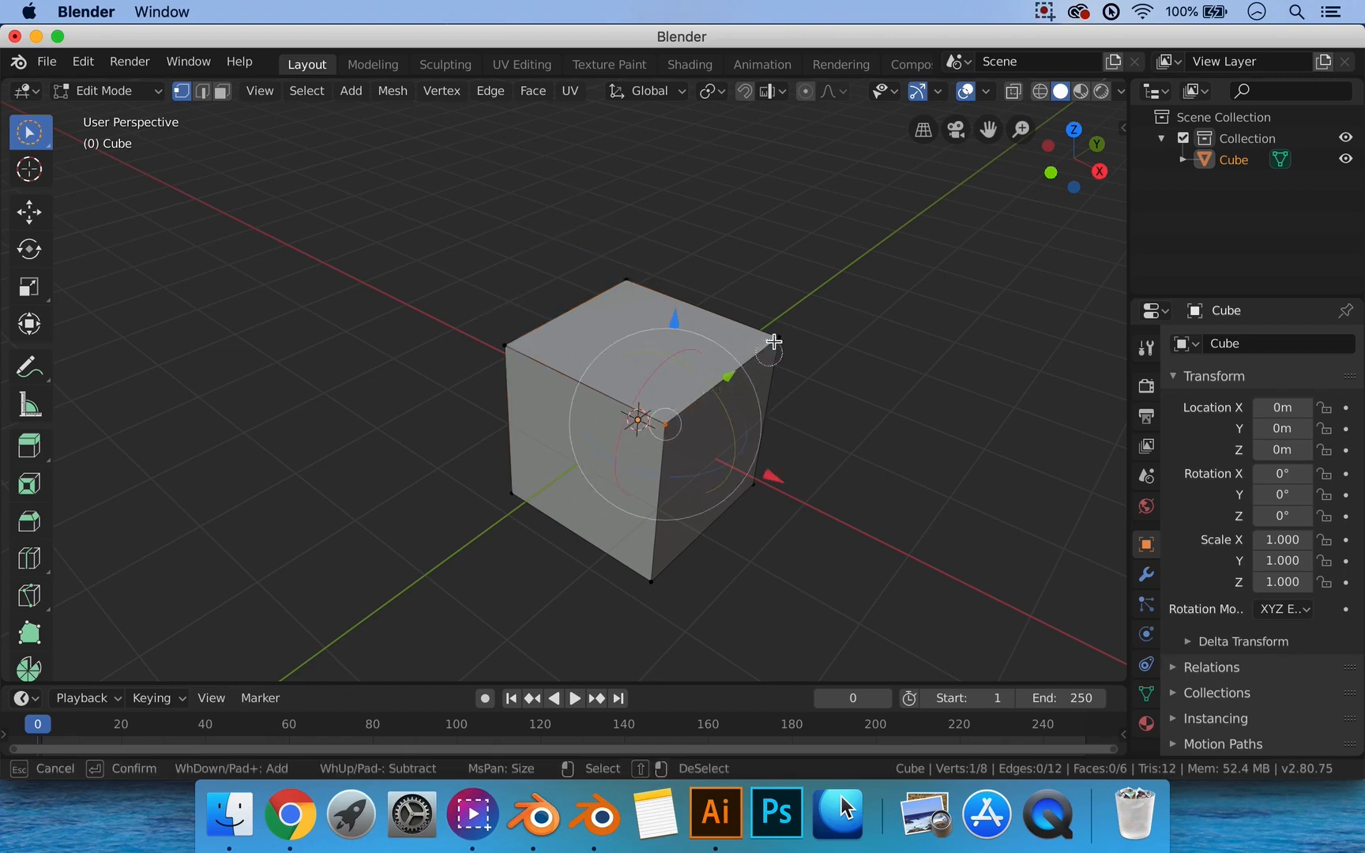
left_click_drag(768, 348, 622, 285)
mouse_move(526, 331)
left_mouse_down()
mouse_move(506, 354)
mouse_move(683, 436)
mouse_move(634, 607)
mouse_move(519, 466)
left_mouse_up()
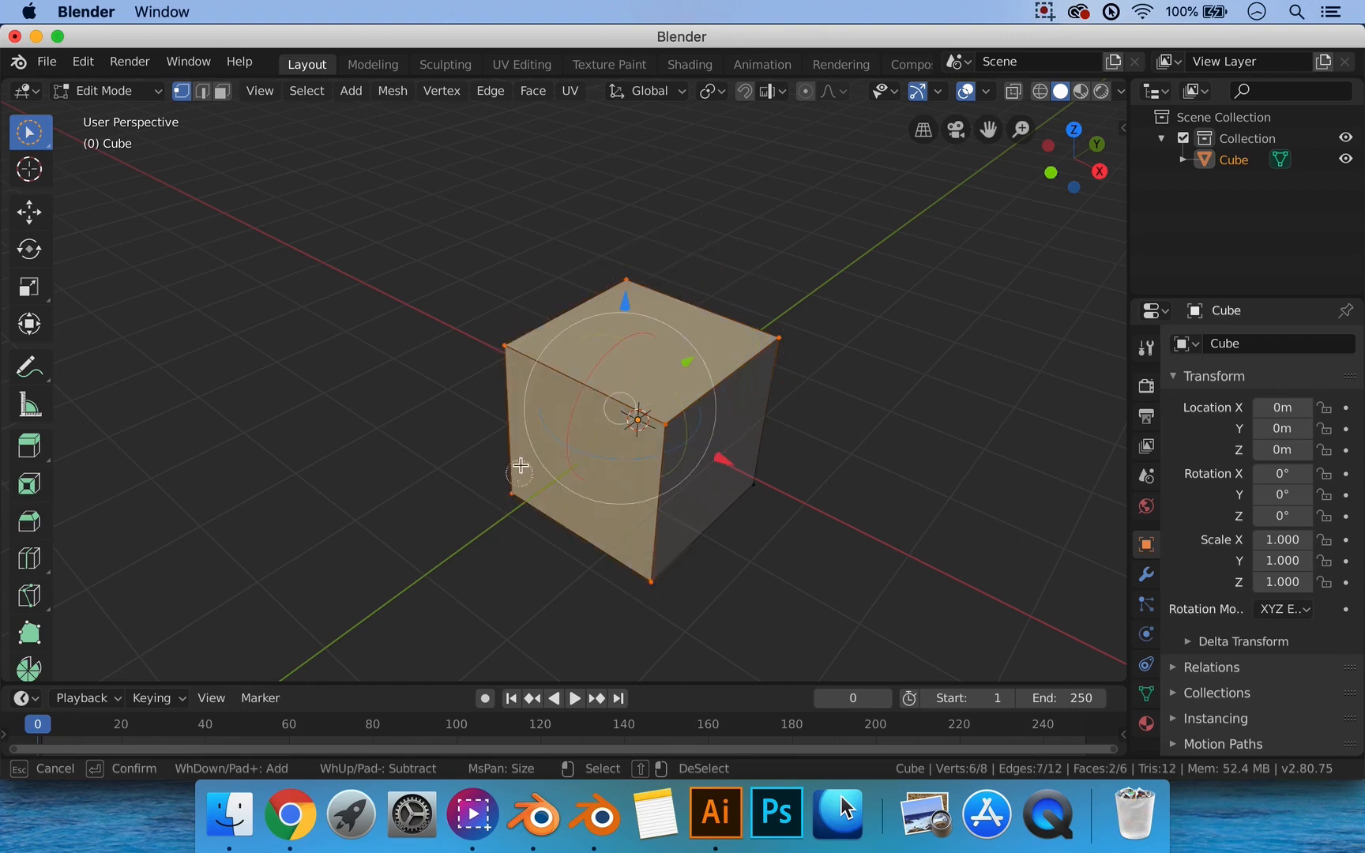
left_click_drag(737, 481, 763, 487)
right_click(762, 487)
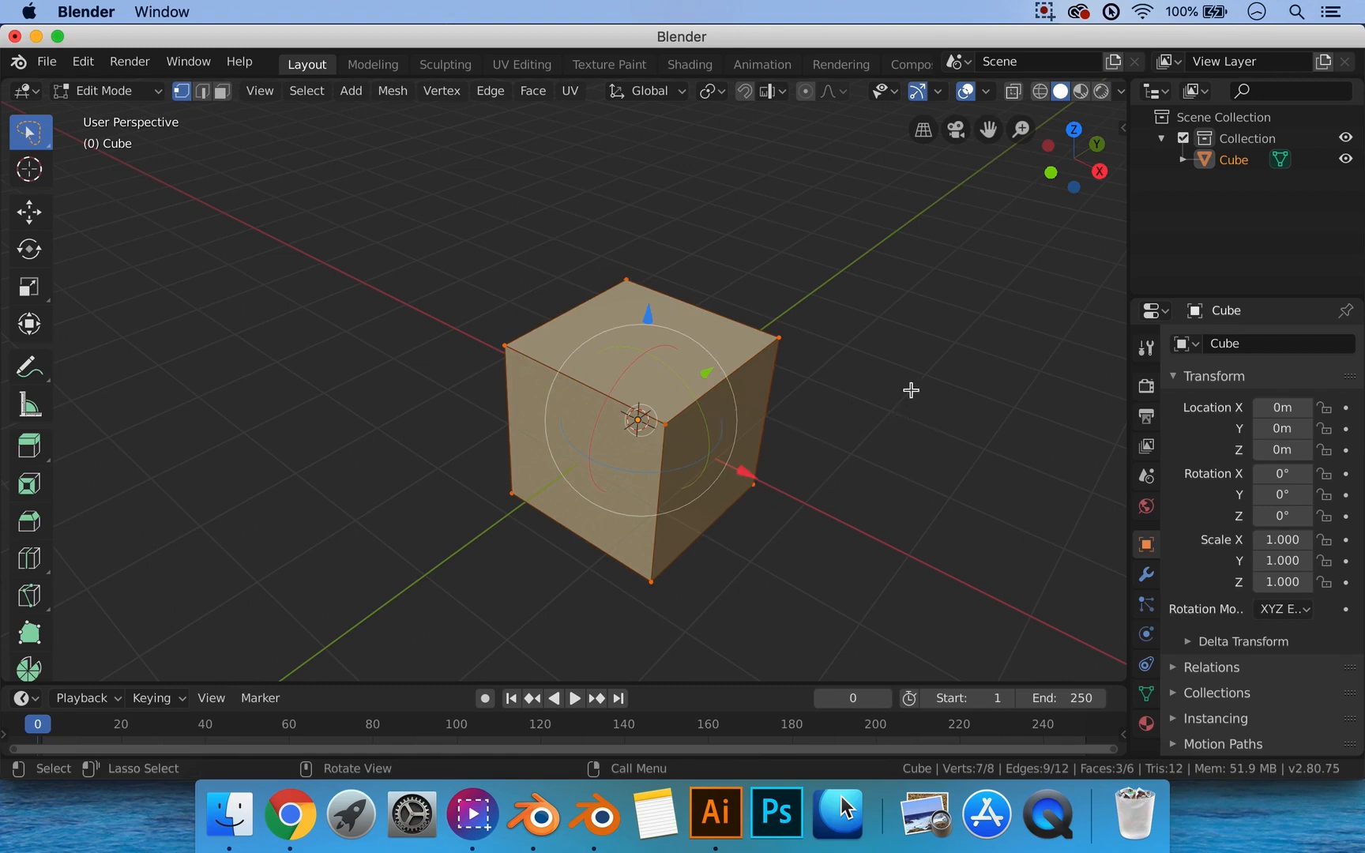
Practise selecting all of the cube's vertices and deselecting them all again.
key("alt+a")
key("a")
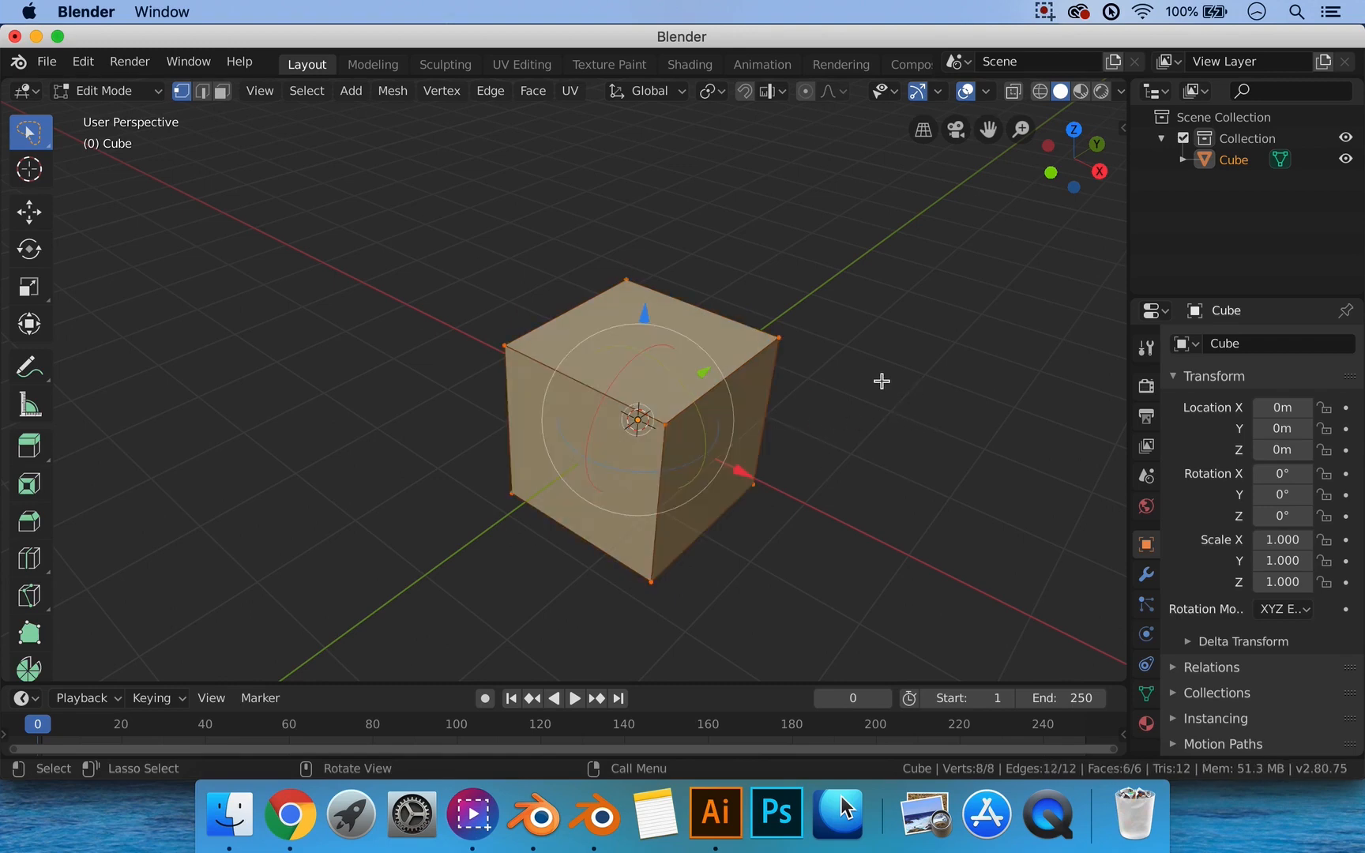
key("alt+a")
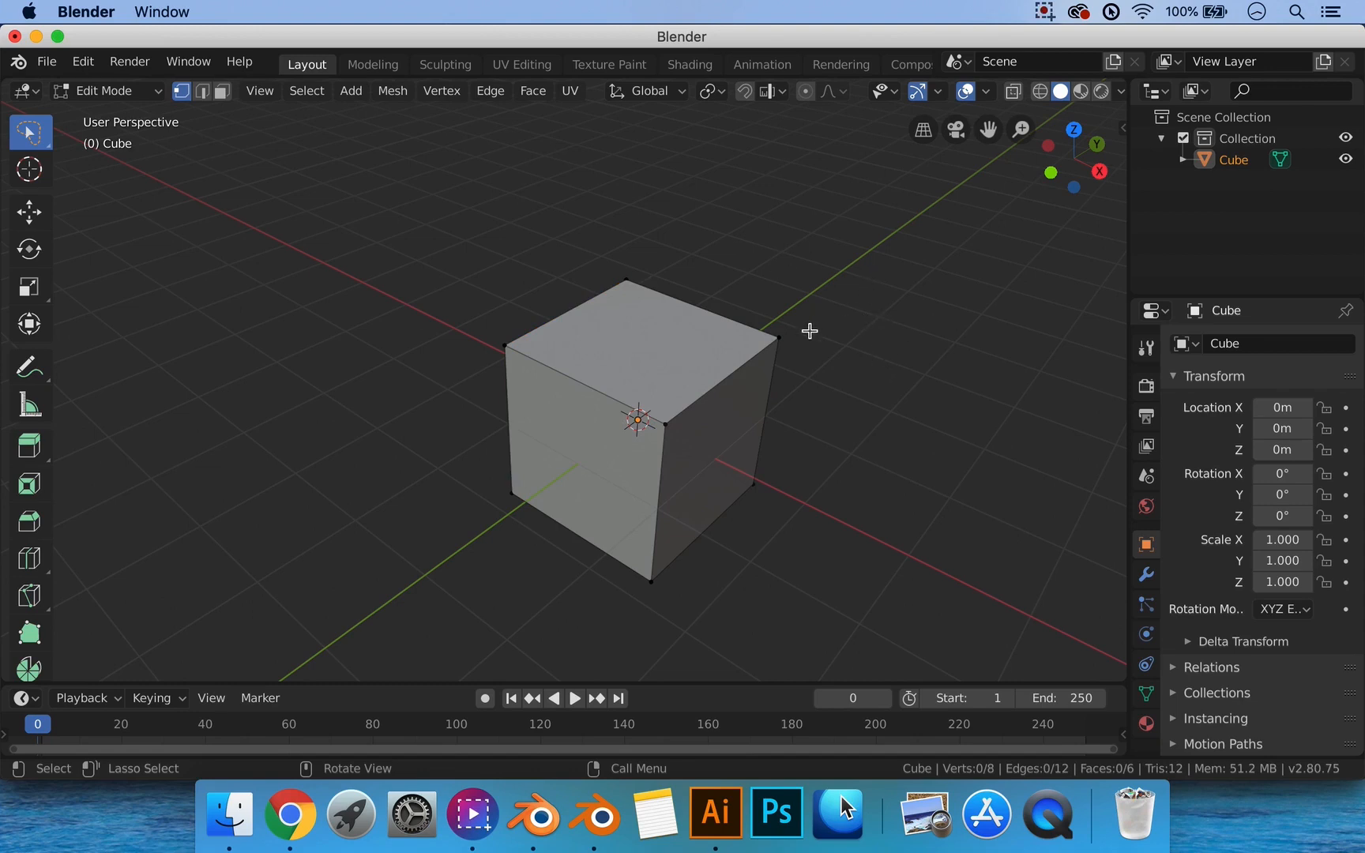
Select the two top-face vertices on the negative X side and apply Merge Vertices By Distance to them.
middle_click_drag(814, 330, 686, 411)
left_click(446, 331)
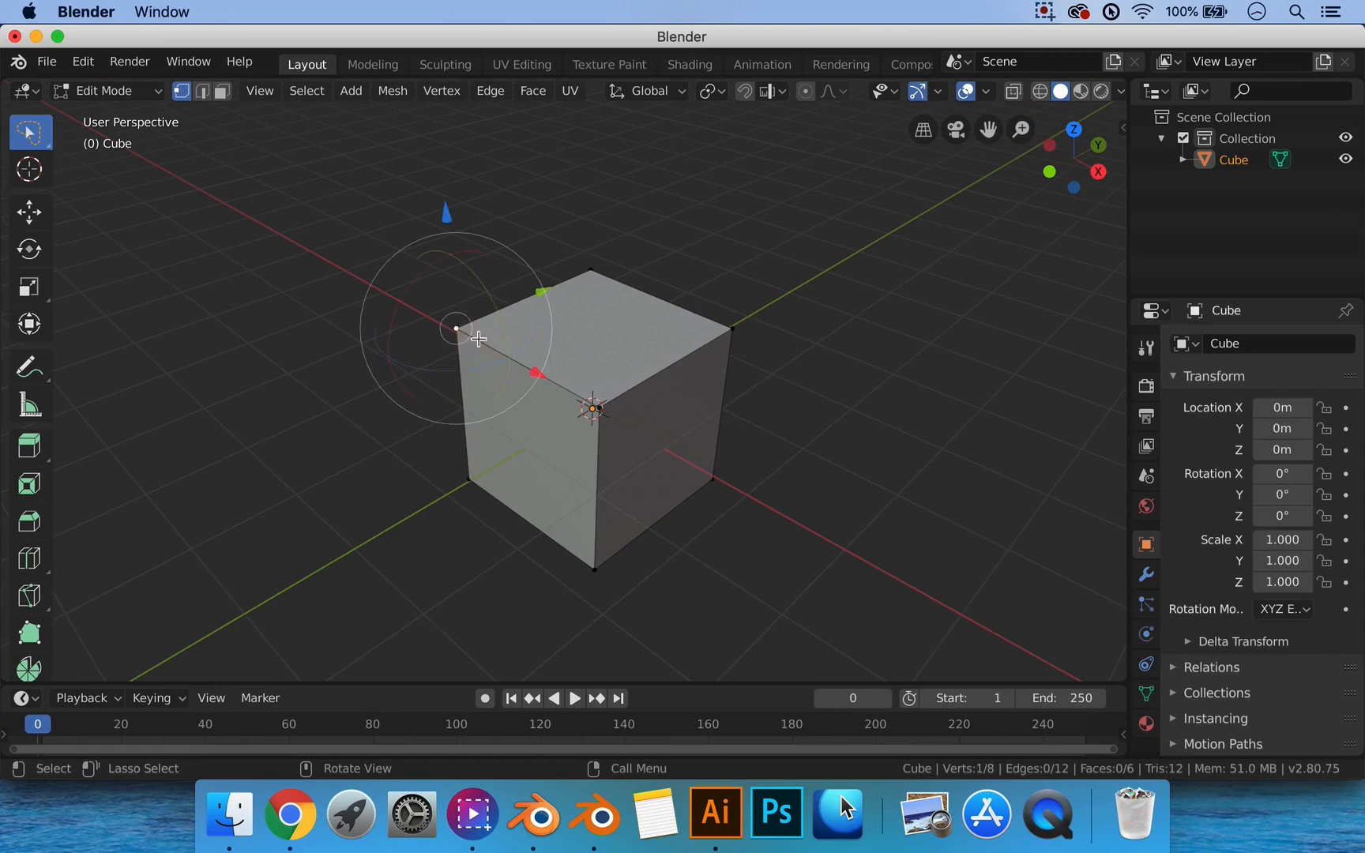
left_click(593, 271, "shift")
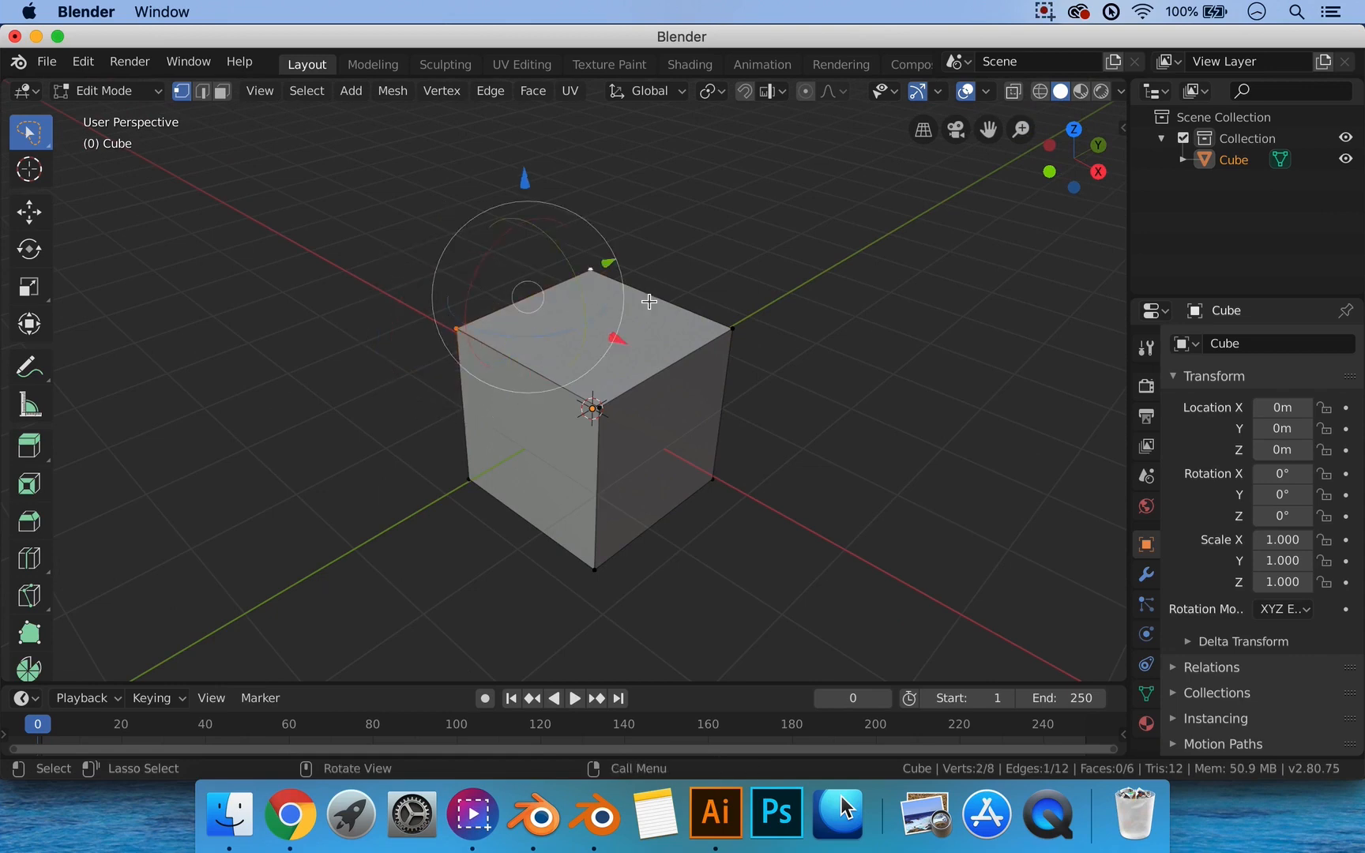
right_click(797, 329)
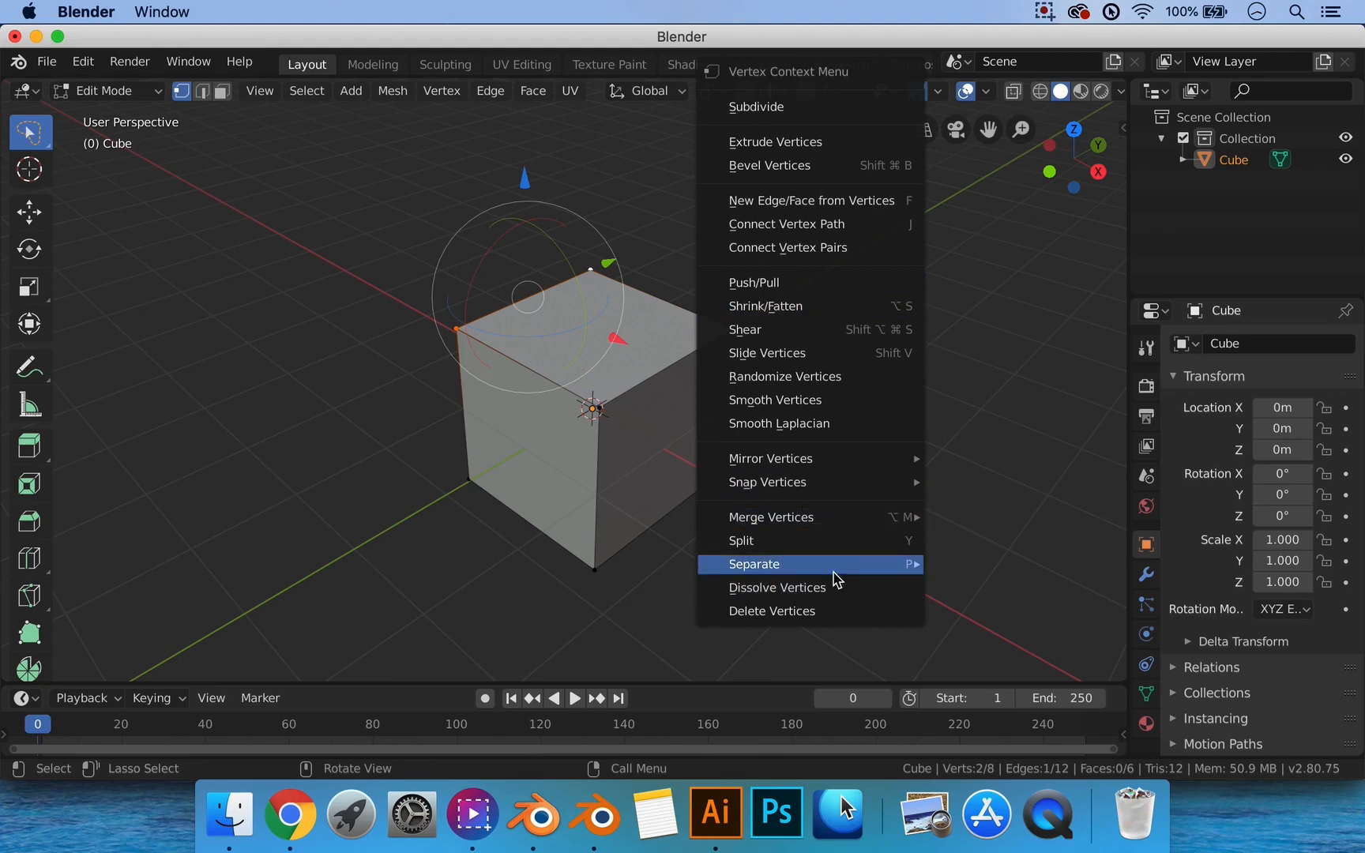
right_click(180, 257)
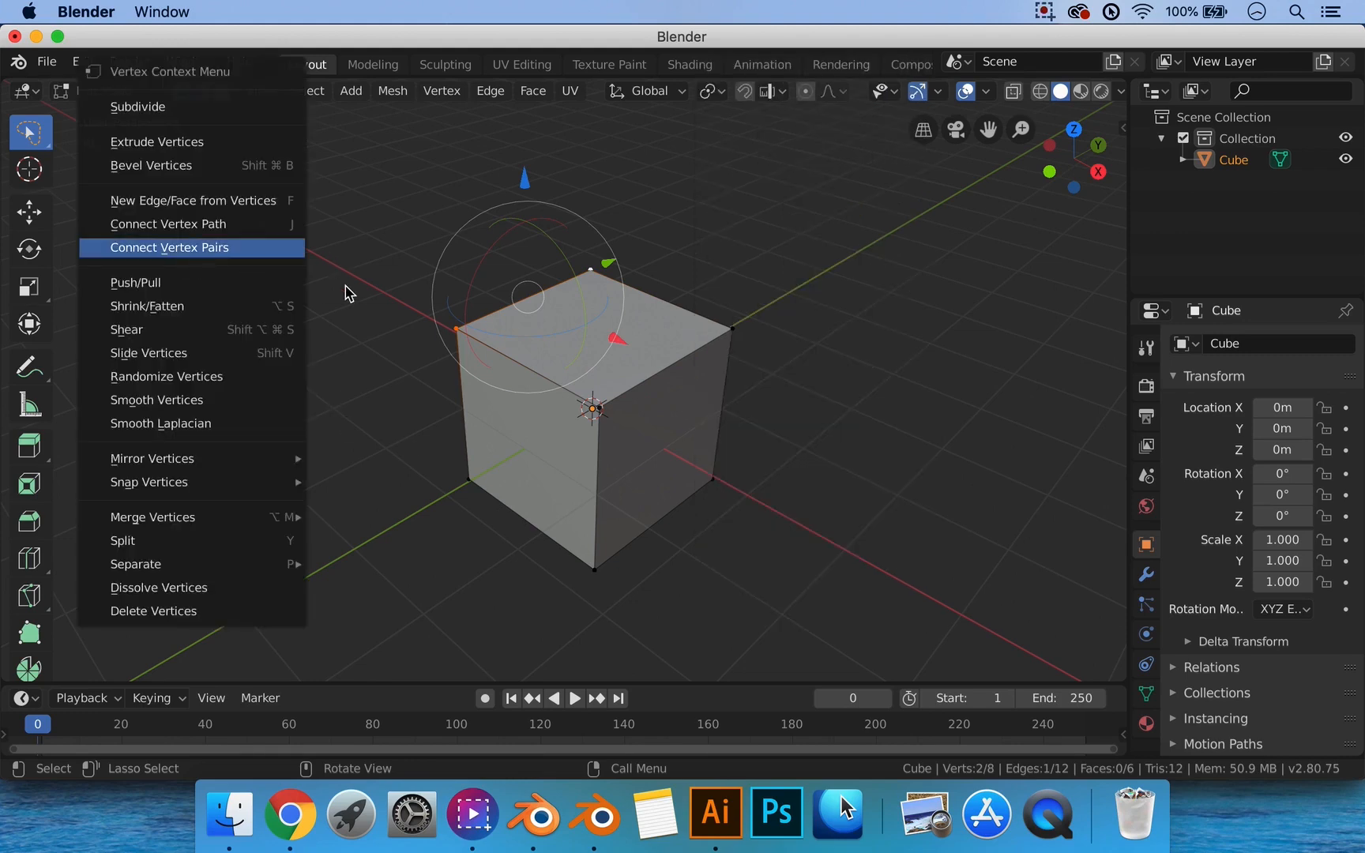
right_click(263, 305)
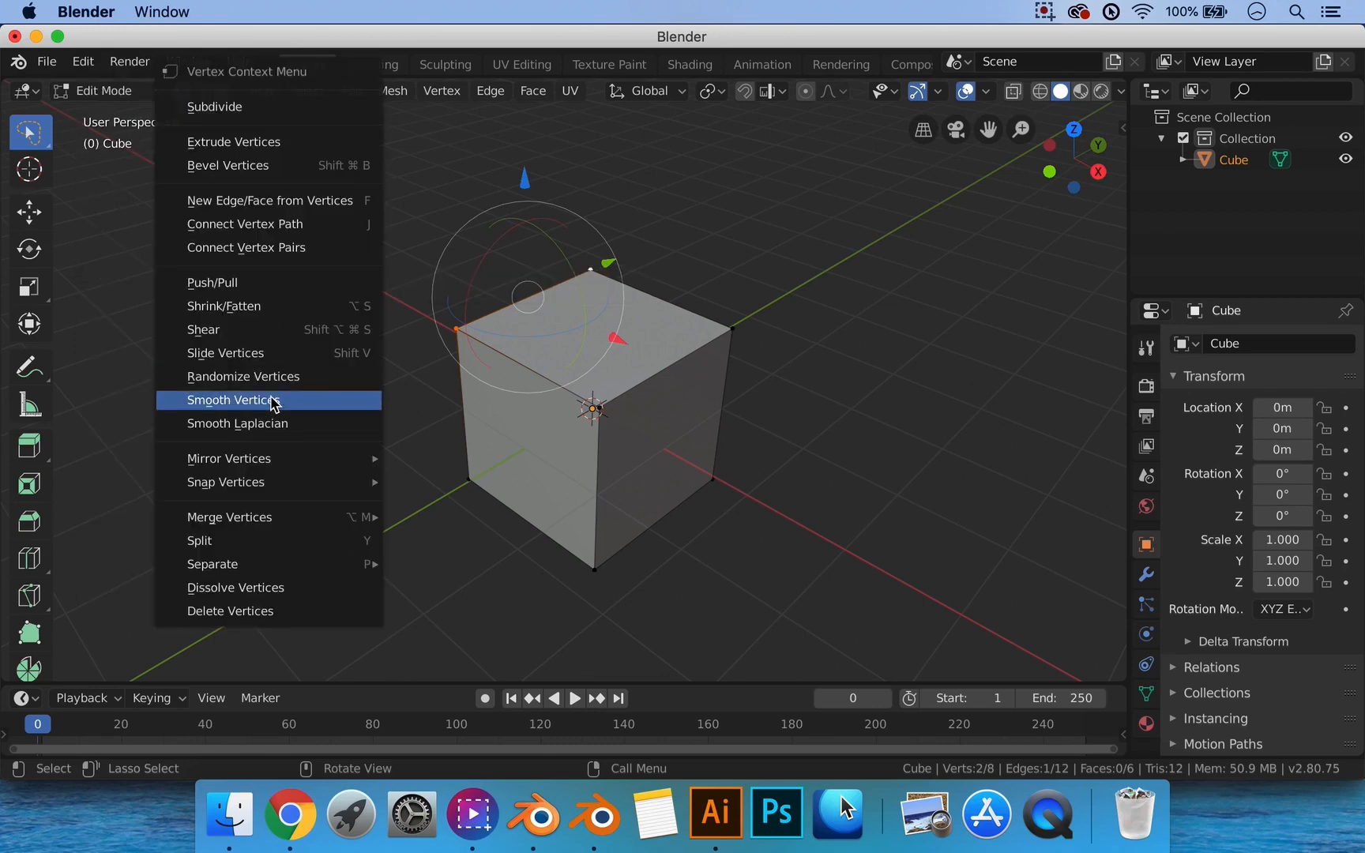
mouse_move(305, 526)
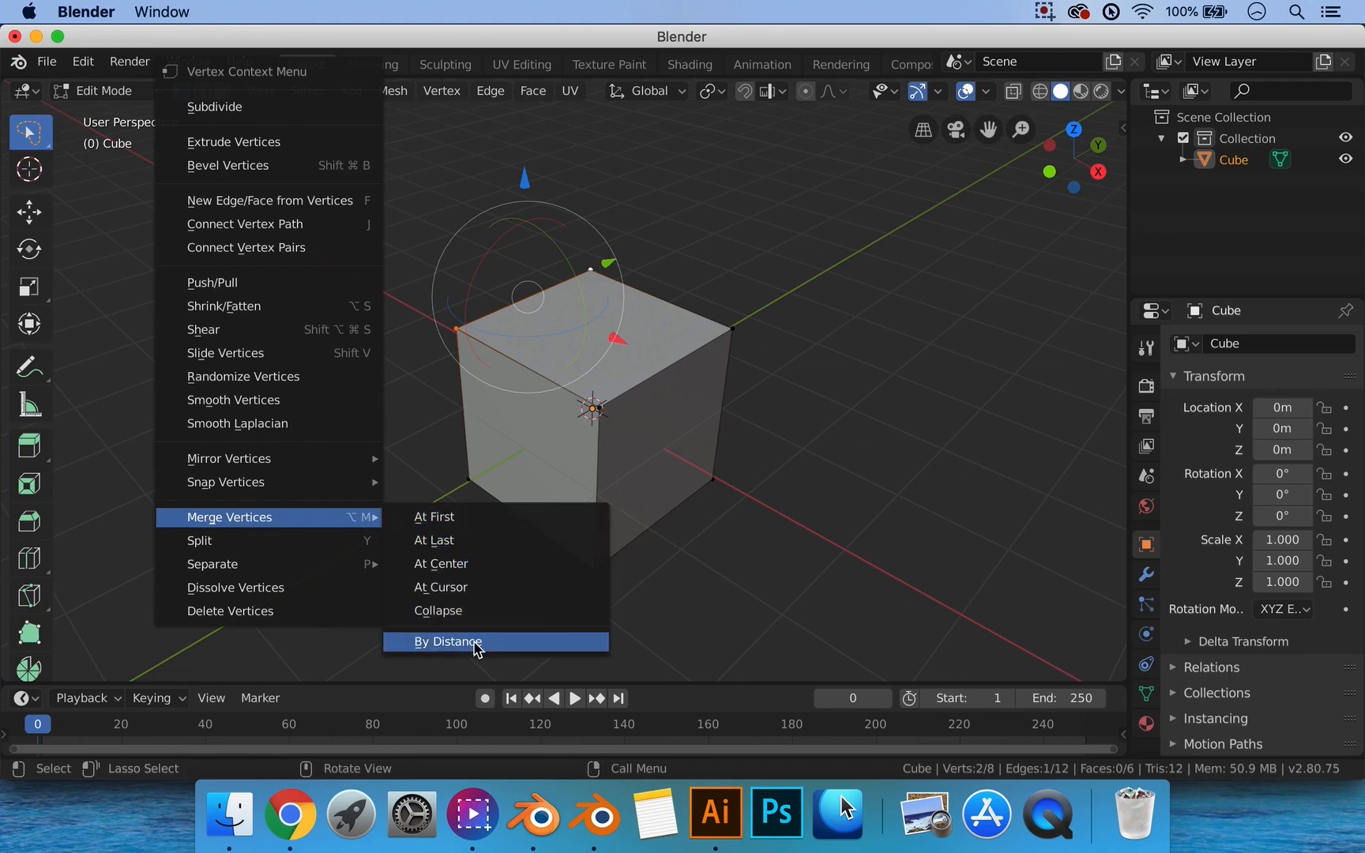
left_click(448, 642)
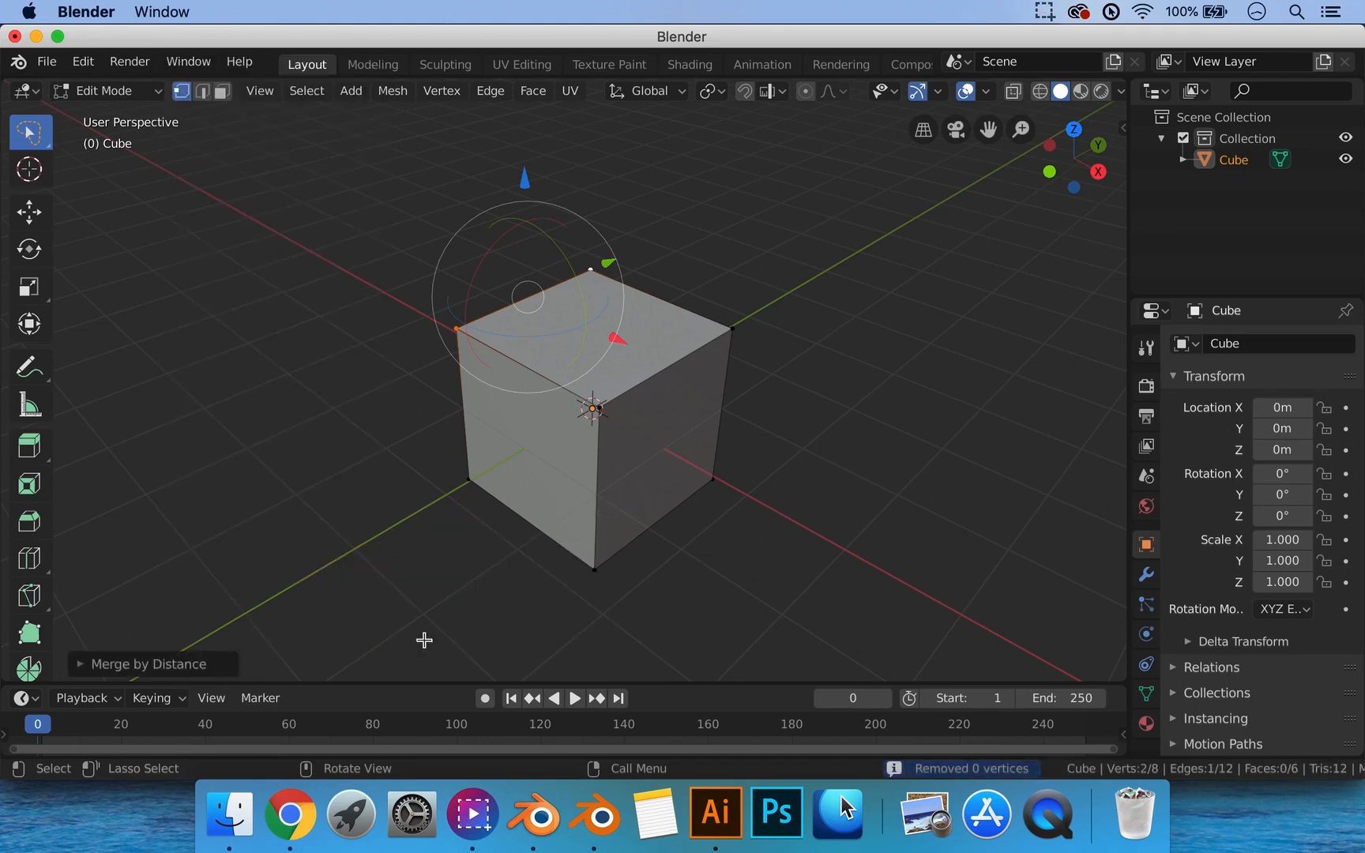
Set the merge distance to 1 m in the operation's settings, and nudge it to 1.03 m.
left_click(145, 668)
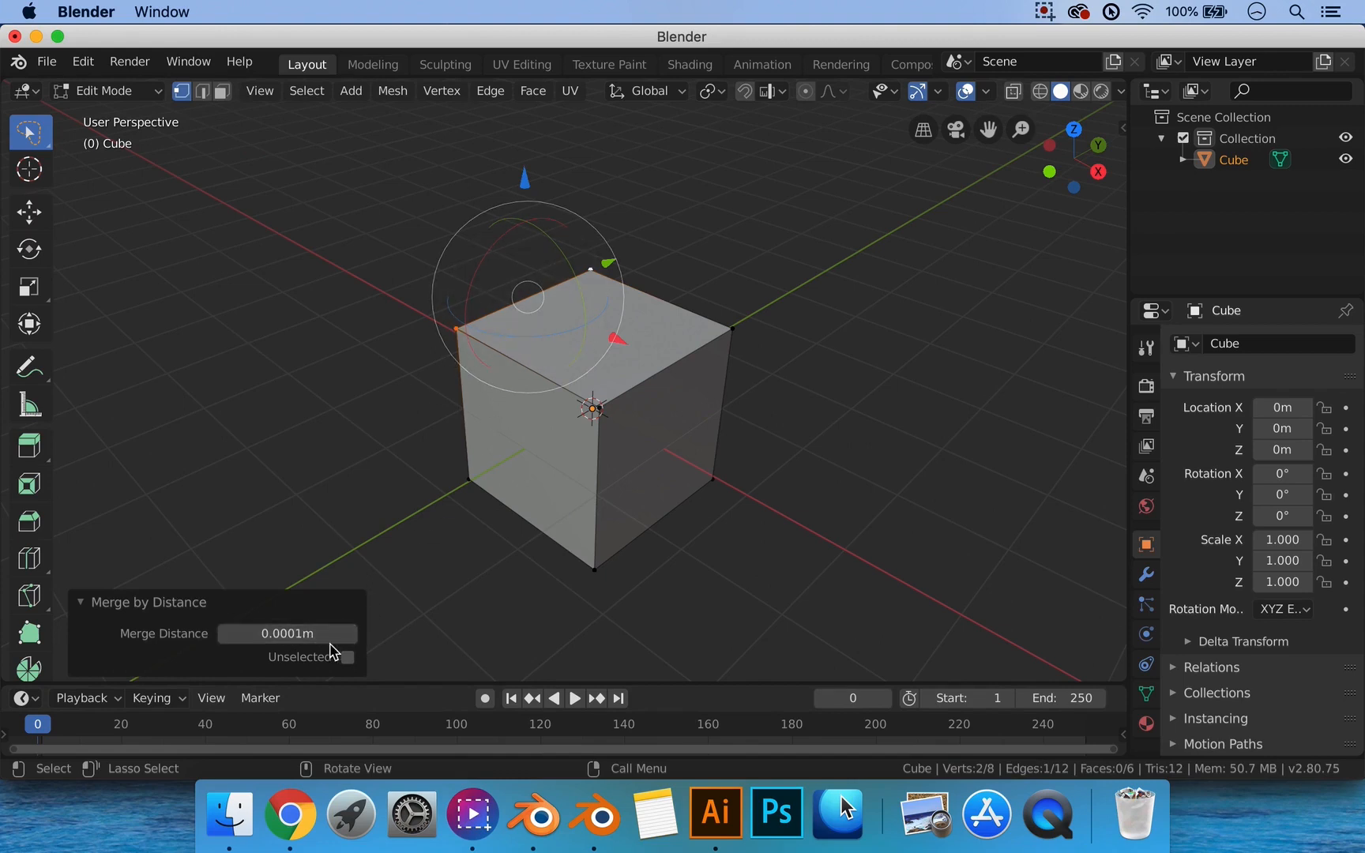
left_click(292, 633)
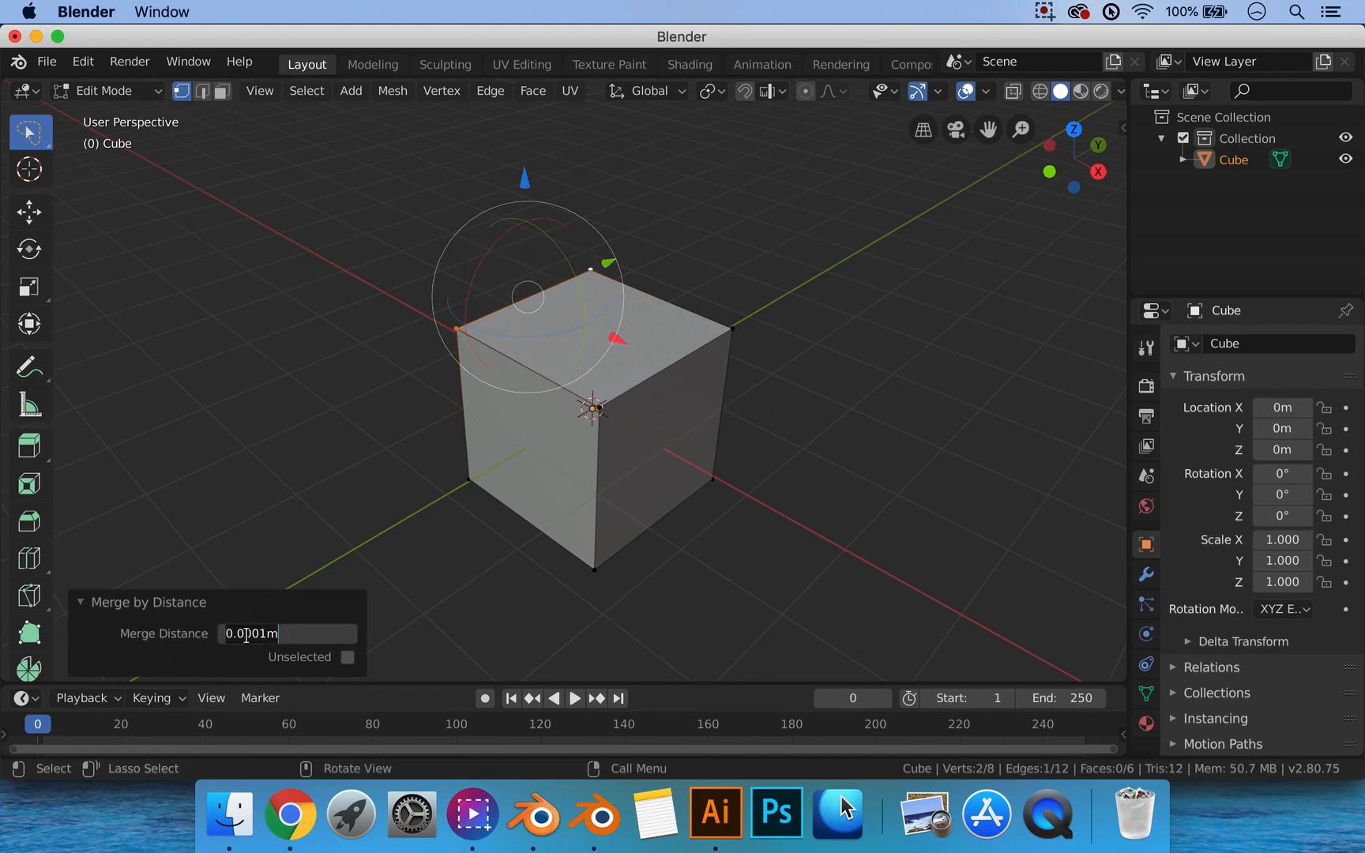
type("1")
key("Return")
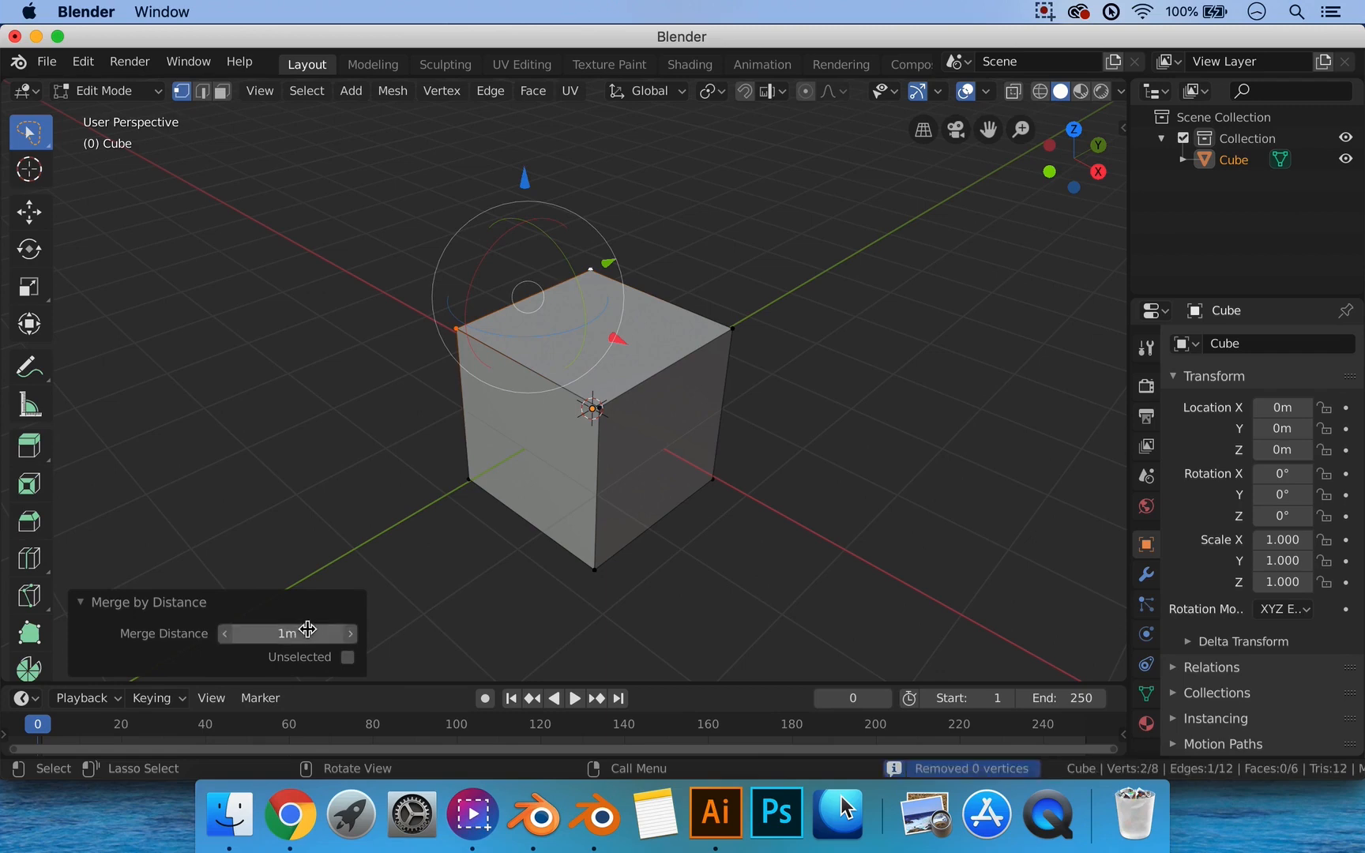
left_click_drag(287, 634, 298, 634)
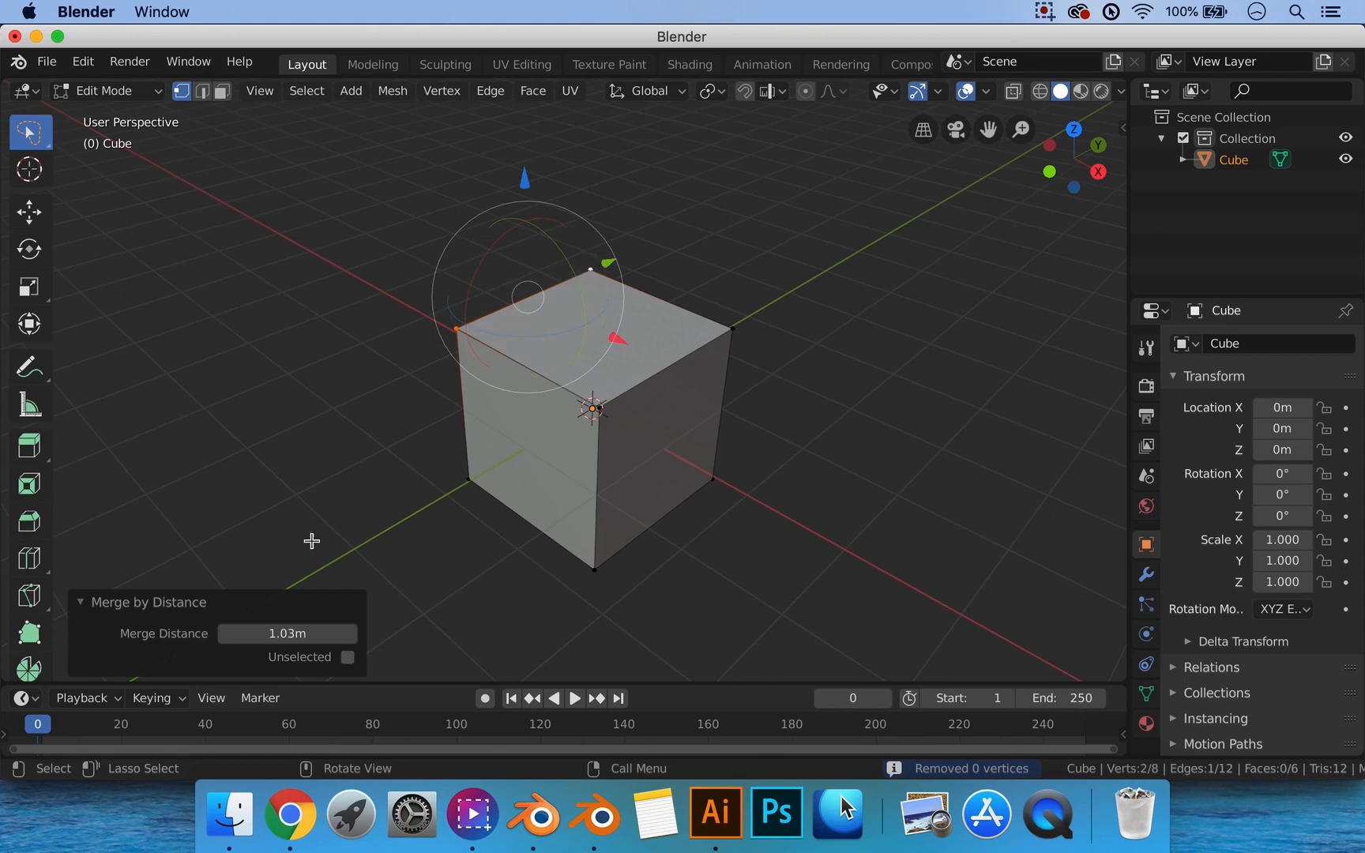
Set the merge distance to 10 m, inspect the cube from above, and undo the merge.
left_click(310, 634)
type("10")
key("Return")
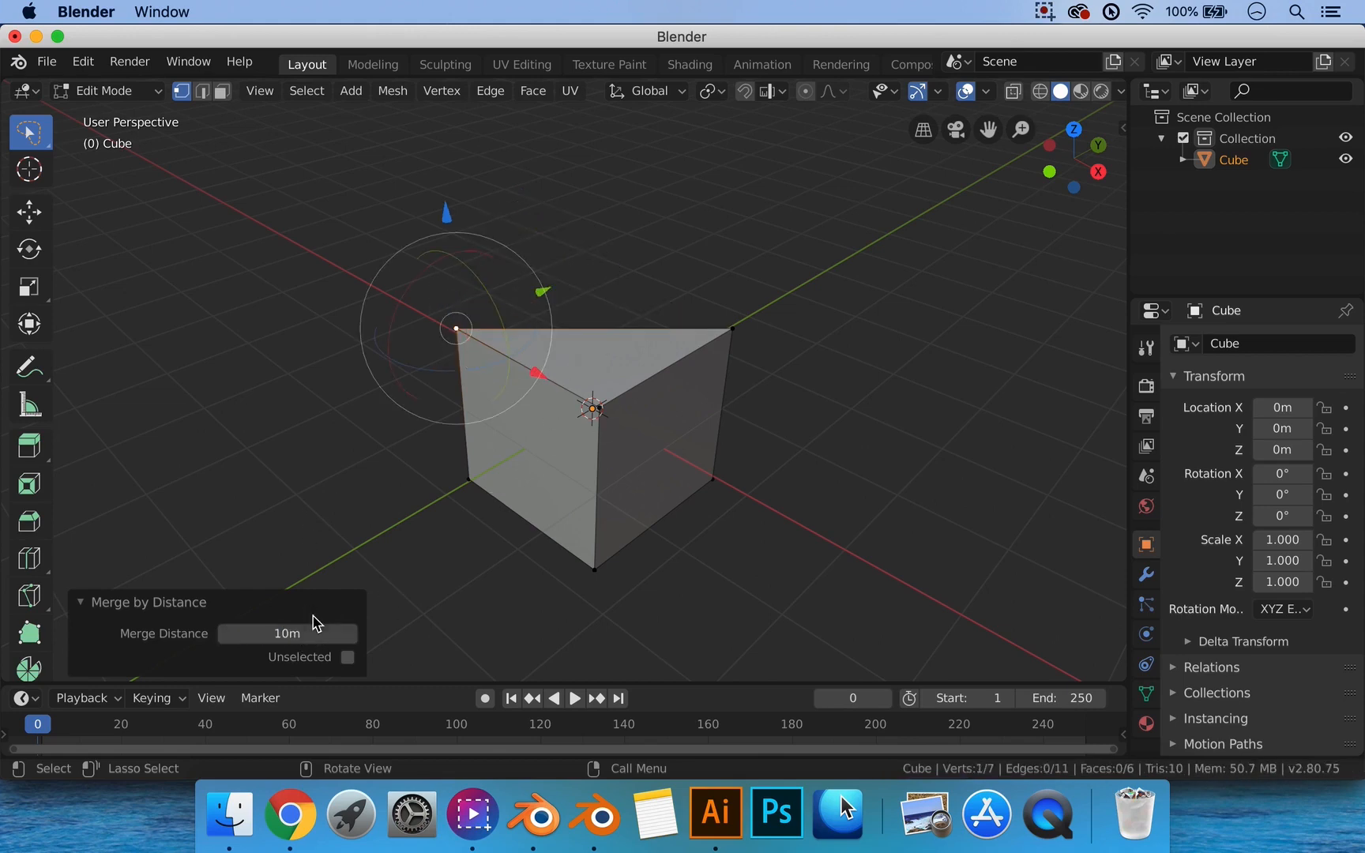
middle_click_drag(582, 454, 622, 548)
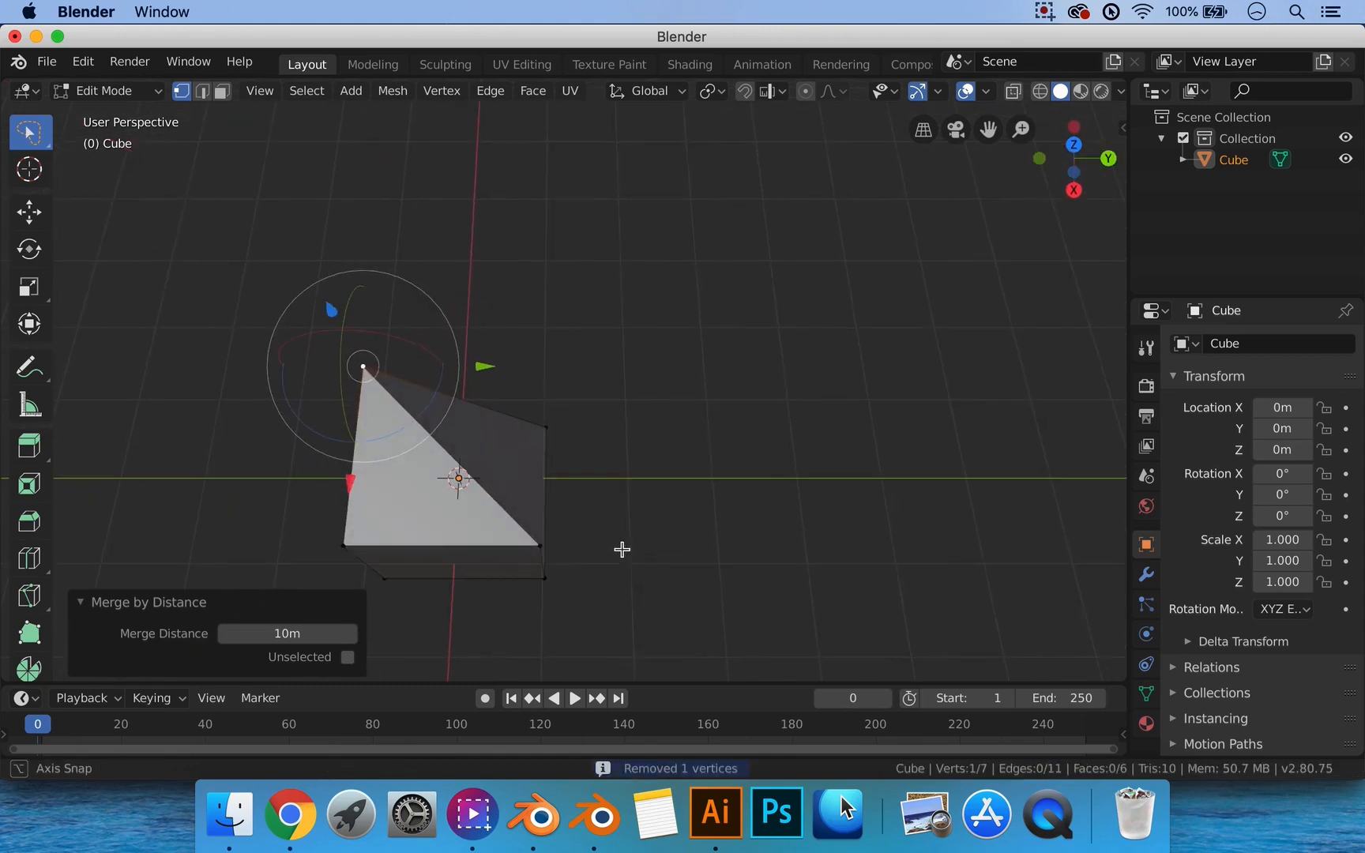
middle_click_drag(458, 478, 523, 467)
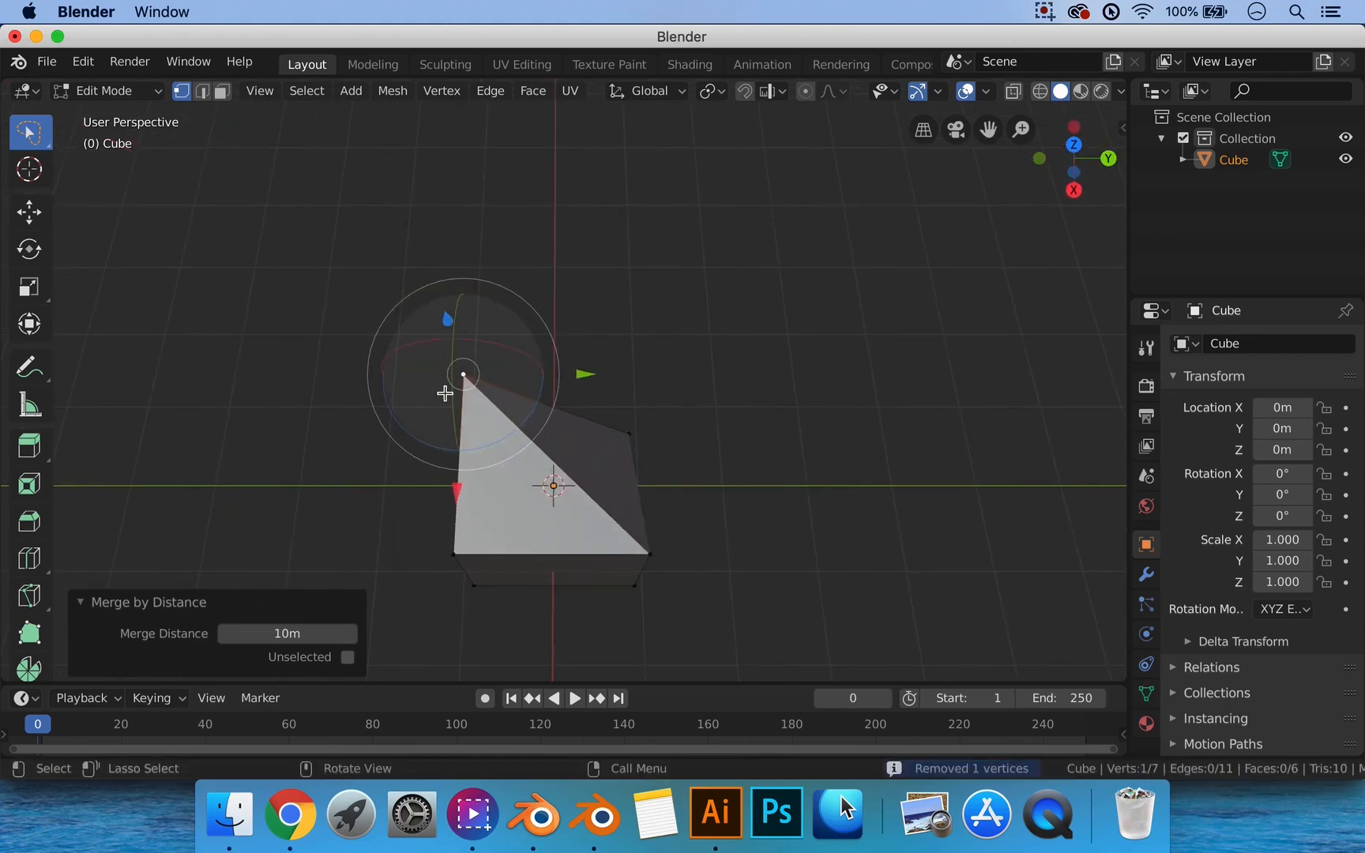
key("ctrl+z")
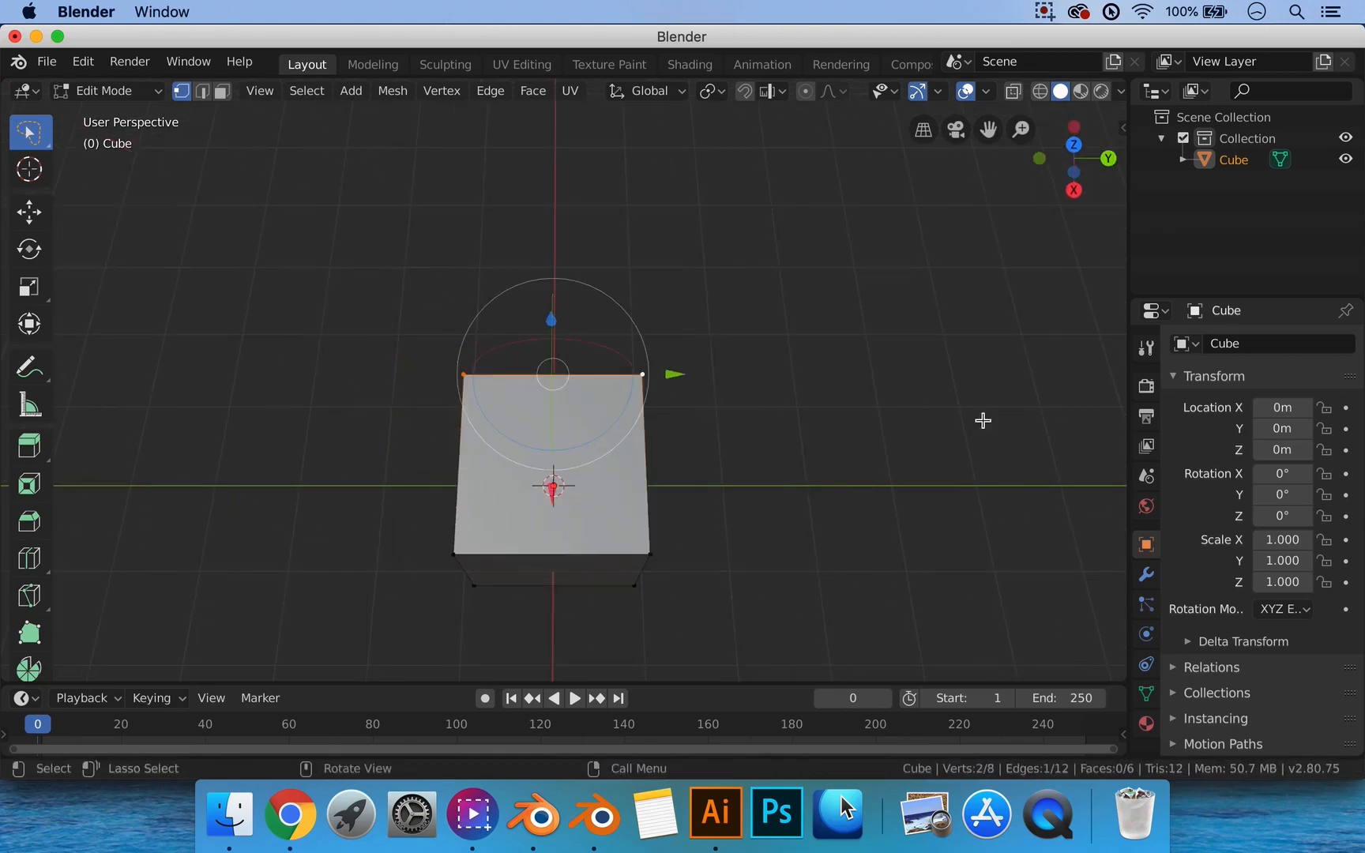
Select the two top-face vertices on the negative X side and scale them together to about 0.074, collapsing the Resize settings.
left_click(676, 393)
left_click(643, 375)
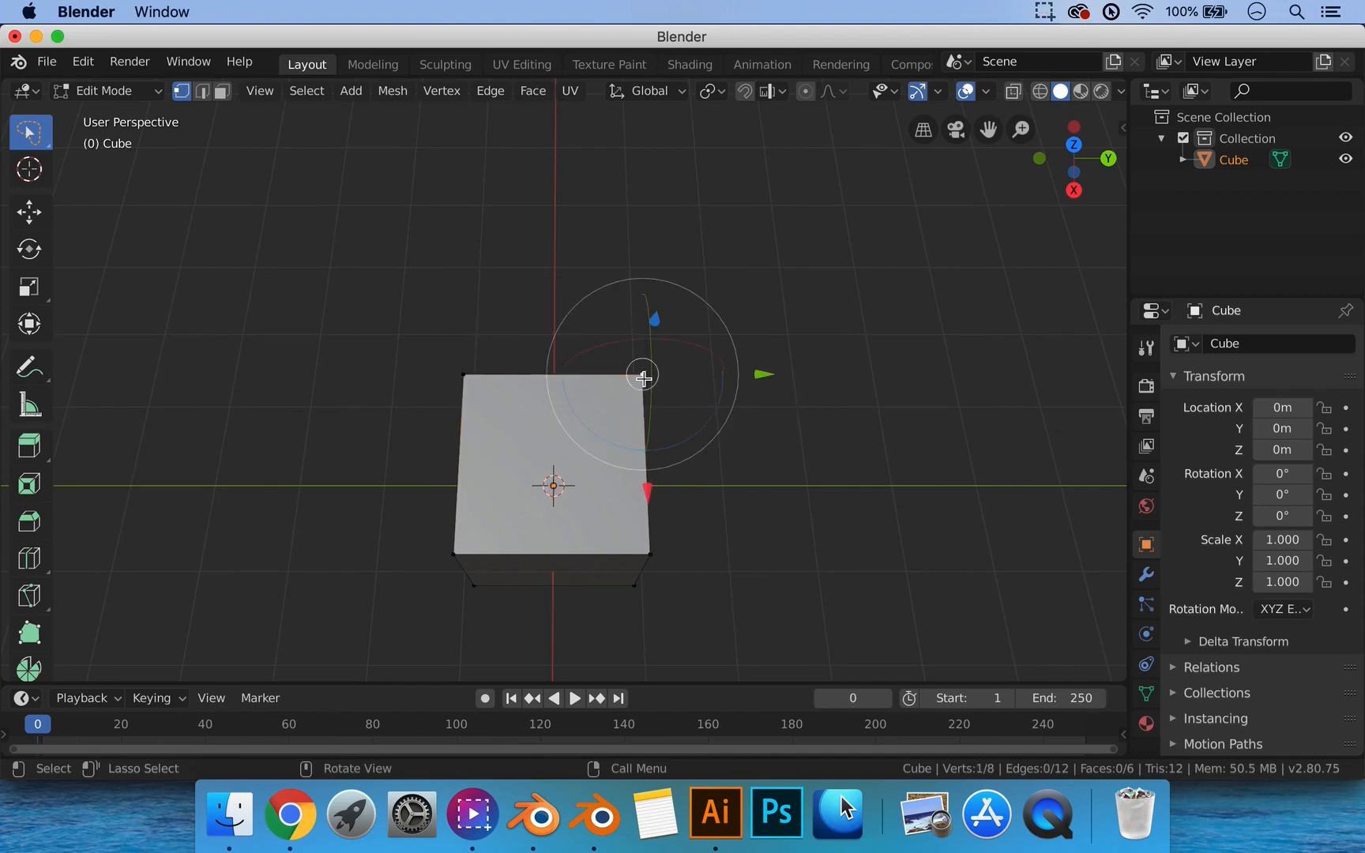
left_click(481, 375, "shift")
key("s")
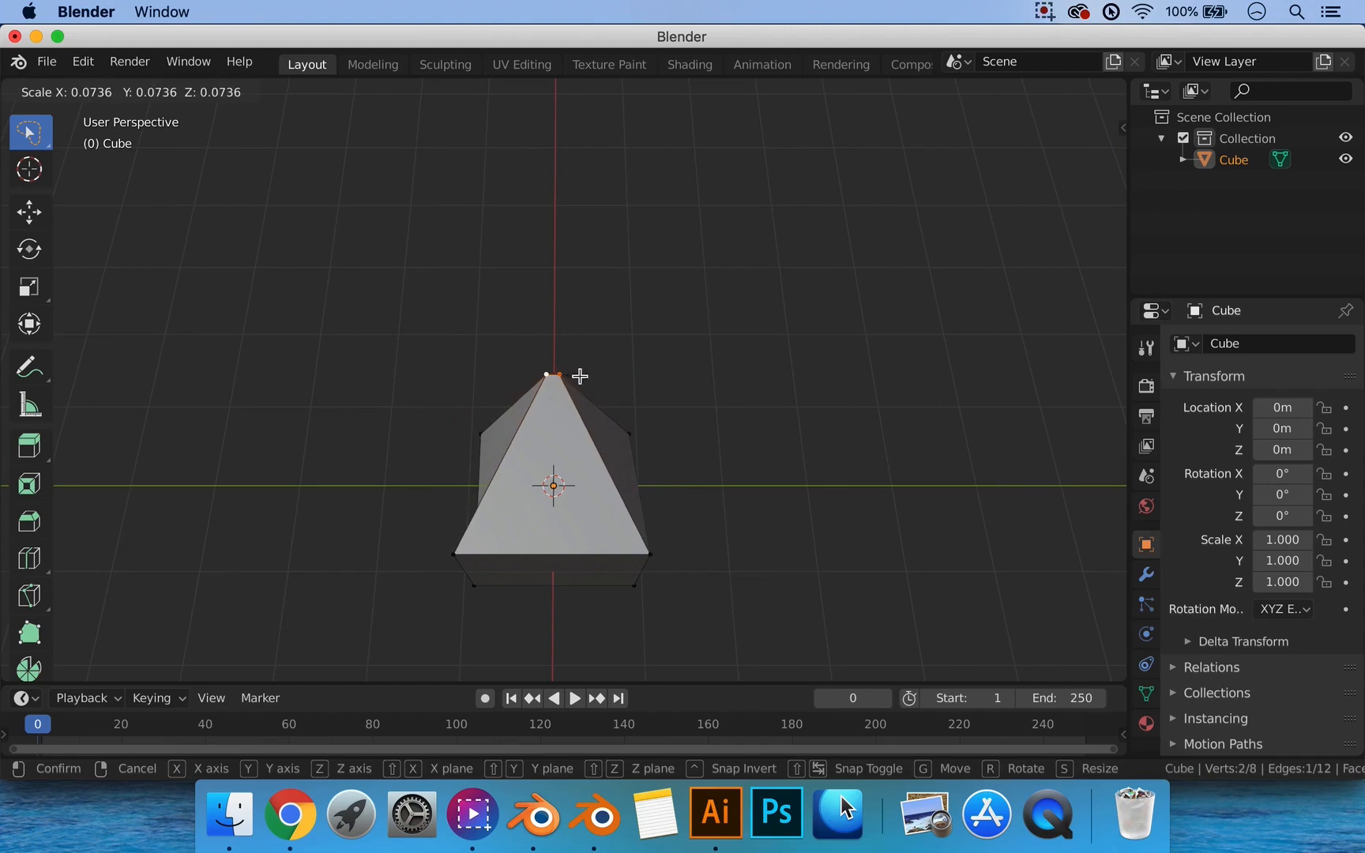
left_click(579, 374)
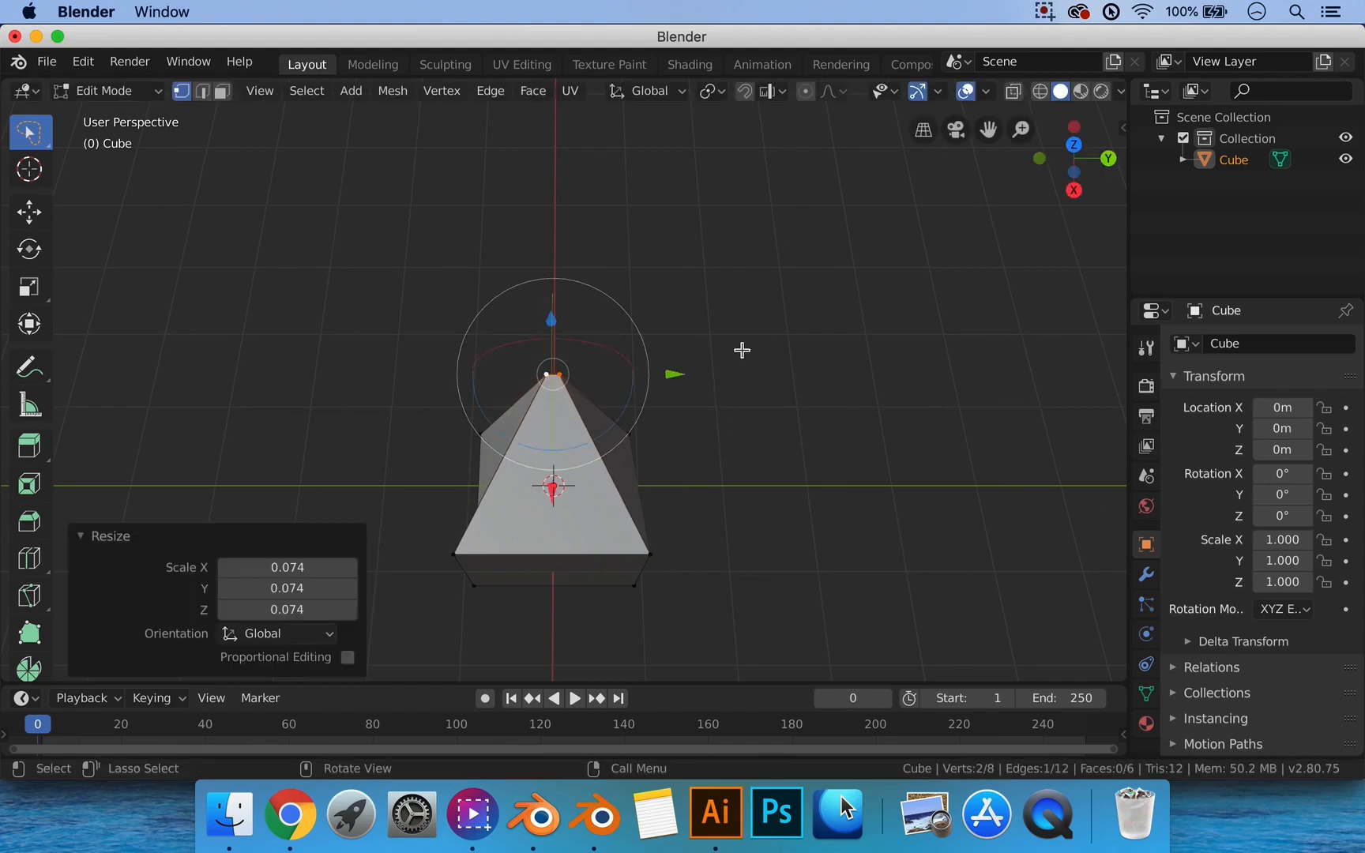
left_click(80, 537)
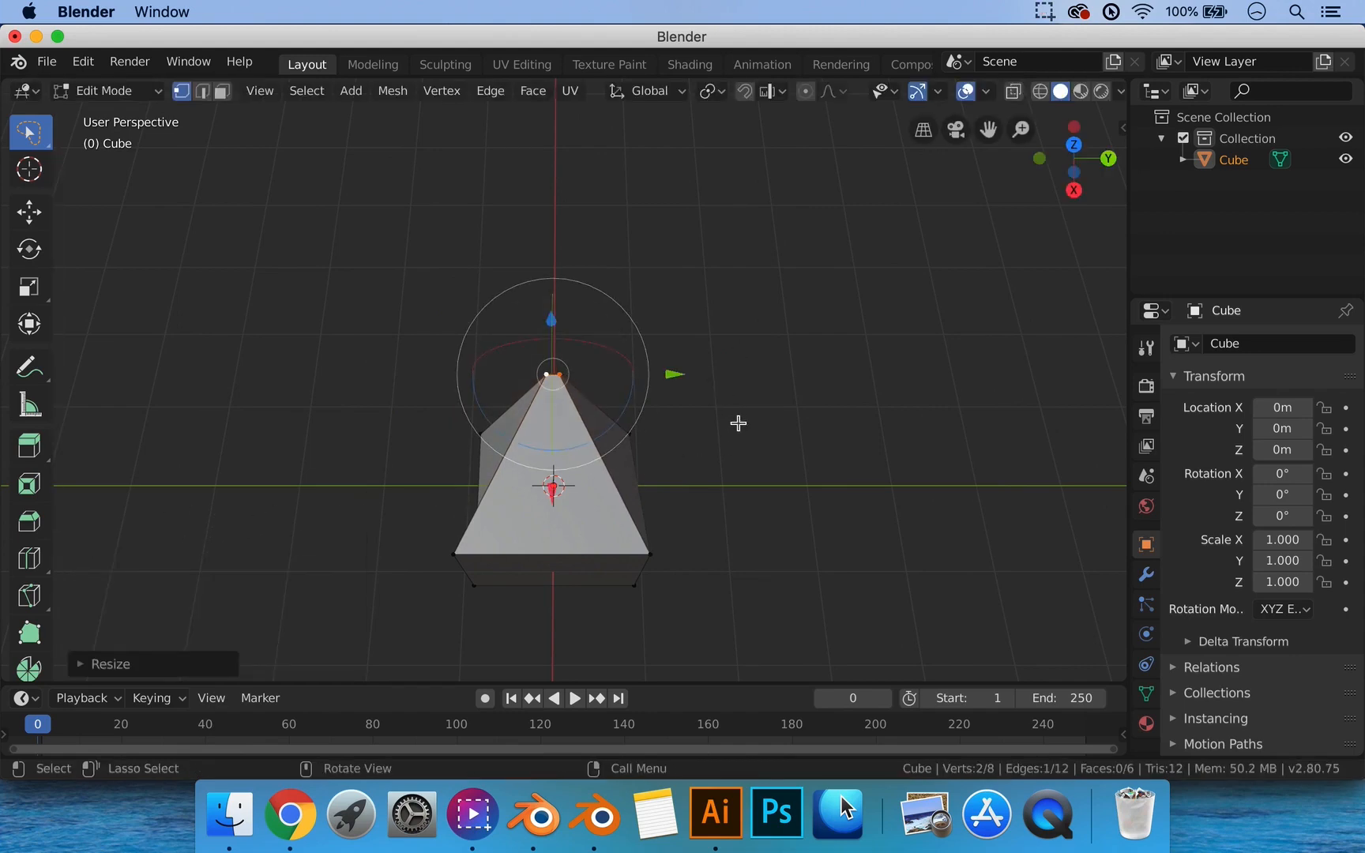
Expand the Resize settings and apply Merge Vertices By Distance to the two scaled-together top vertices.
left_click(80, 667)
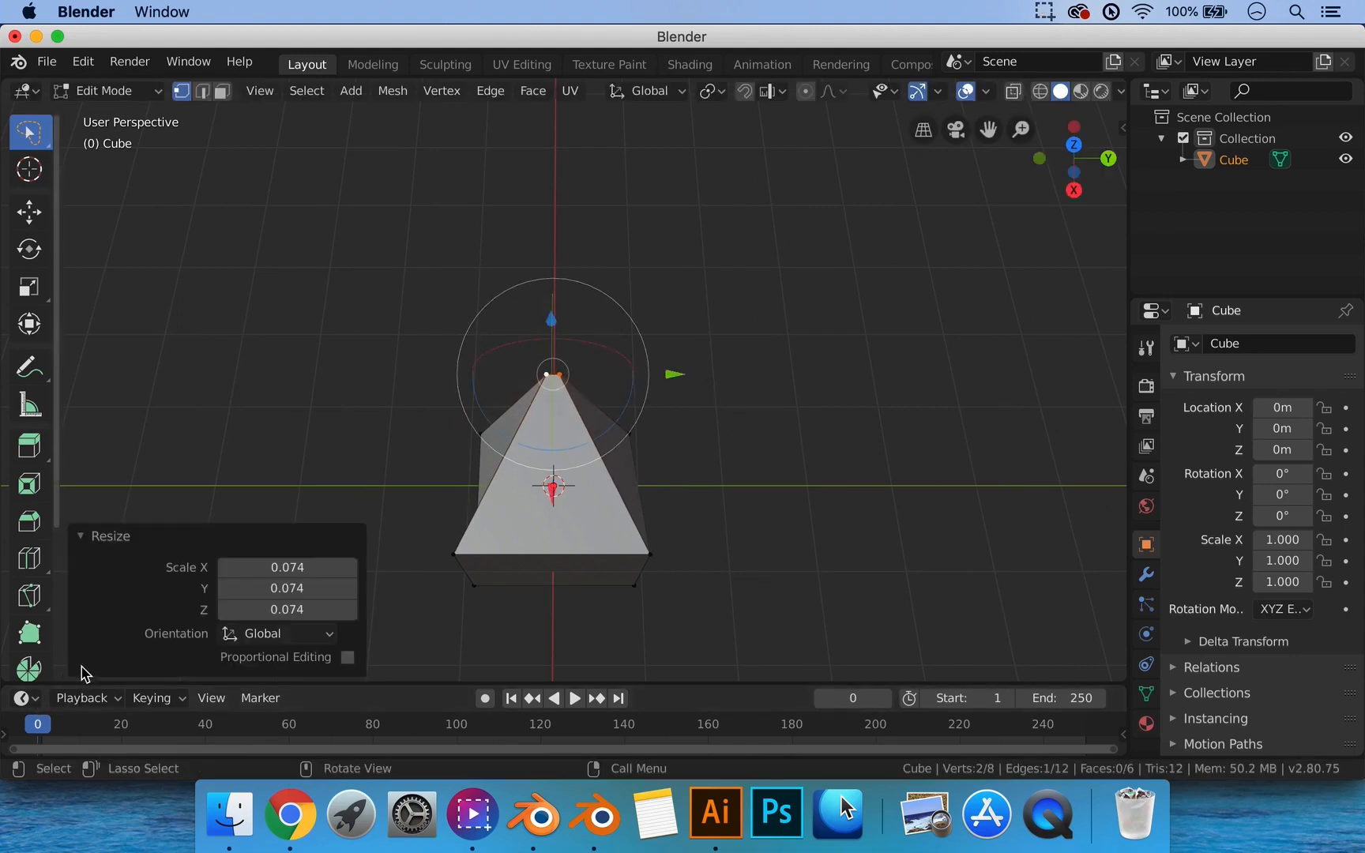
right_click(752, 400)
mouse_move(795, 518)
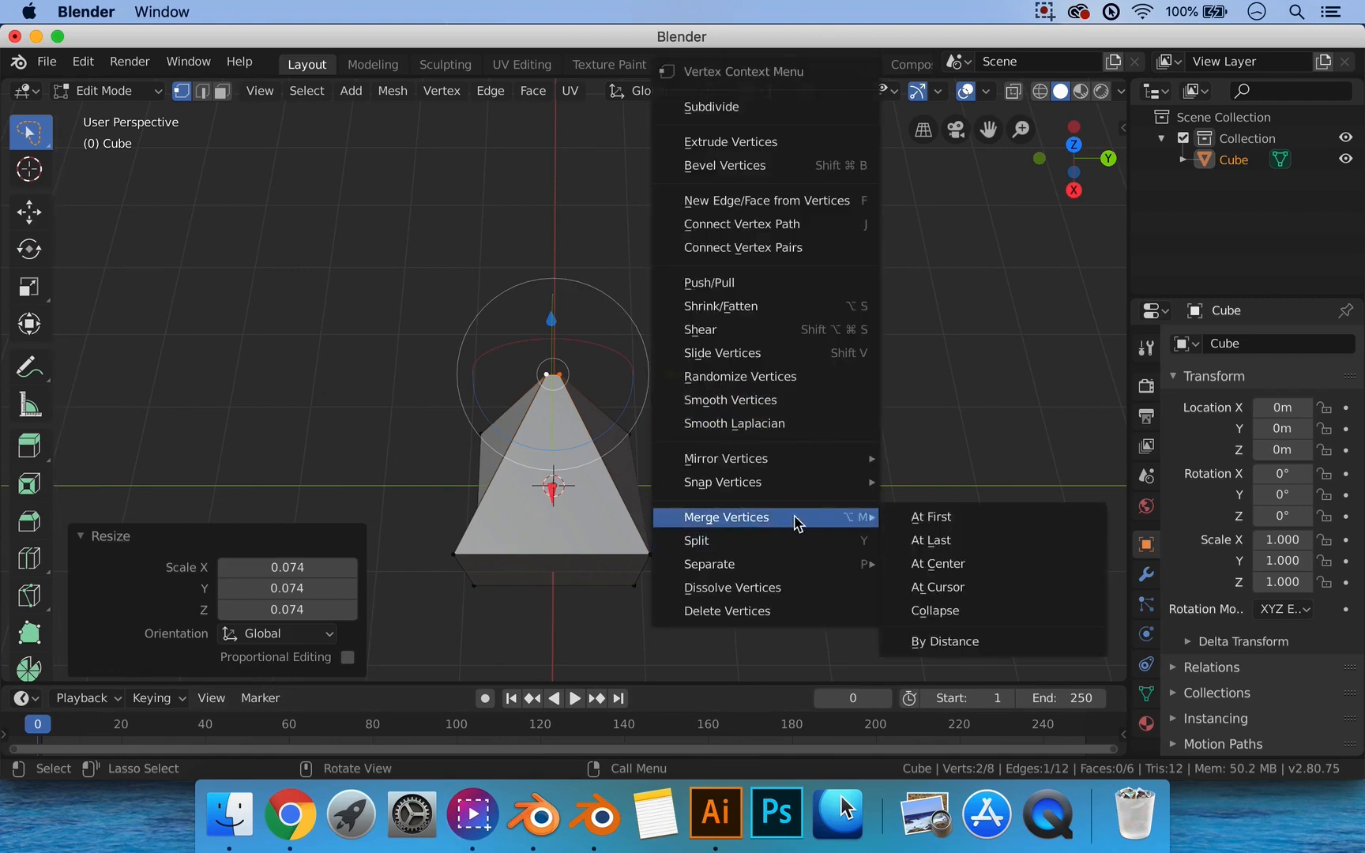
left_click(941, 641)
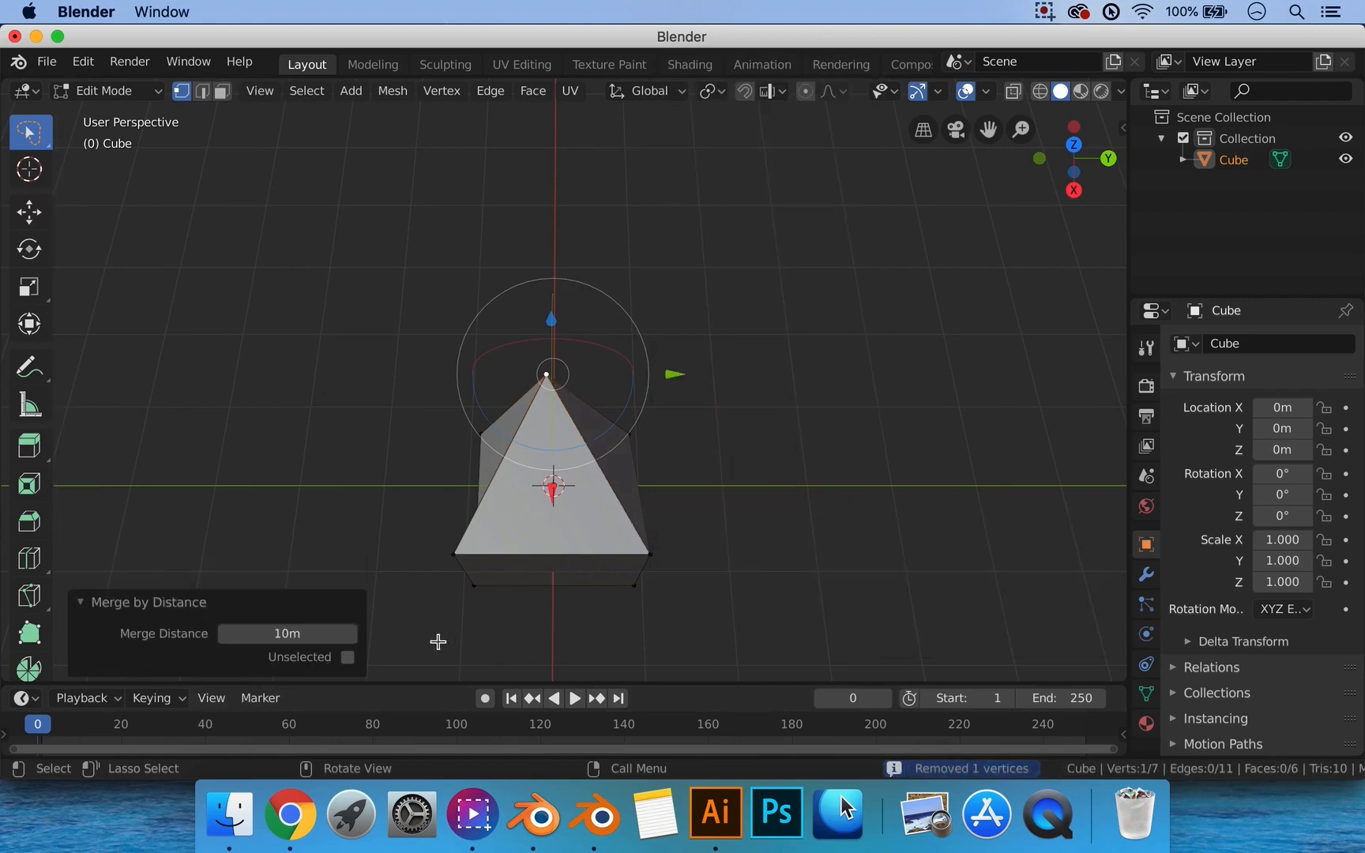
Set the merge distance to 0.01 m, raise it to 0.05 m, and check the two vertices from another angle.
left_click(324, 635)
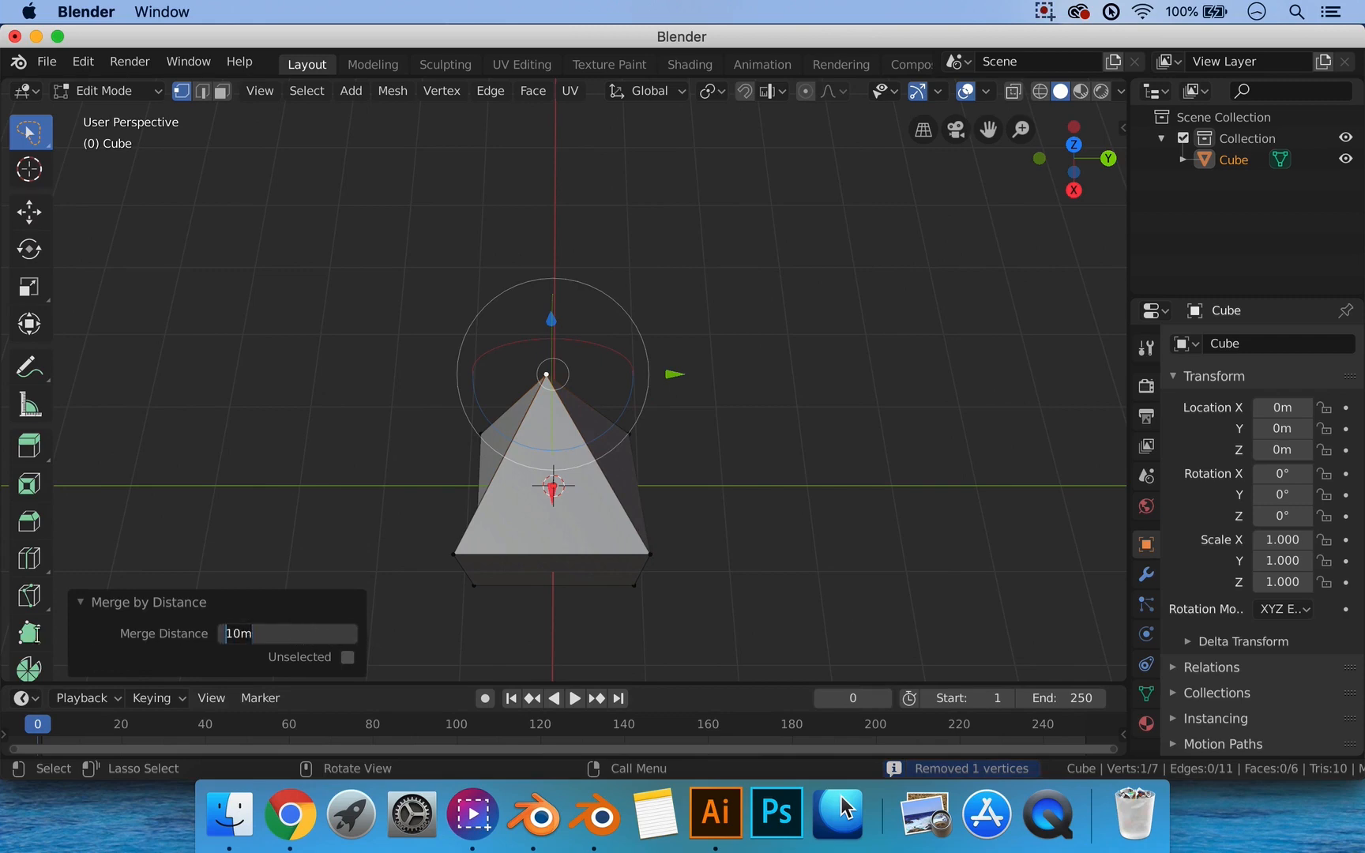
type(".01")
key("Return")
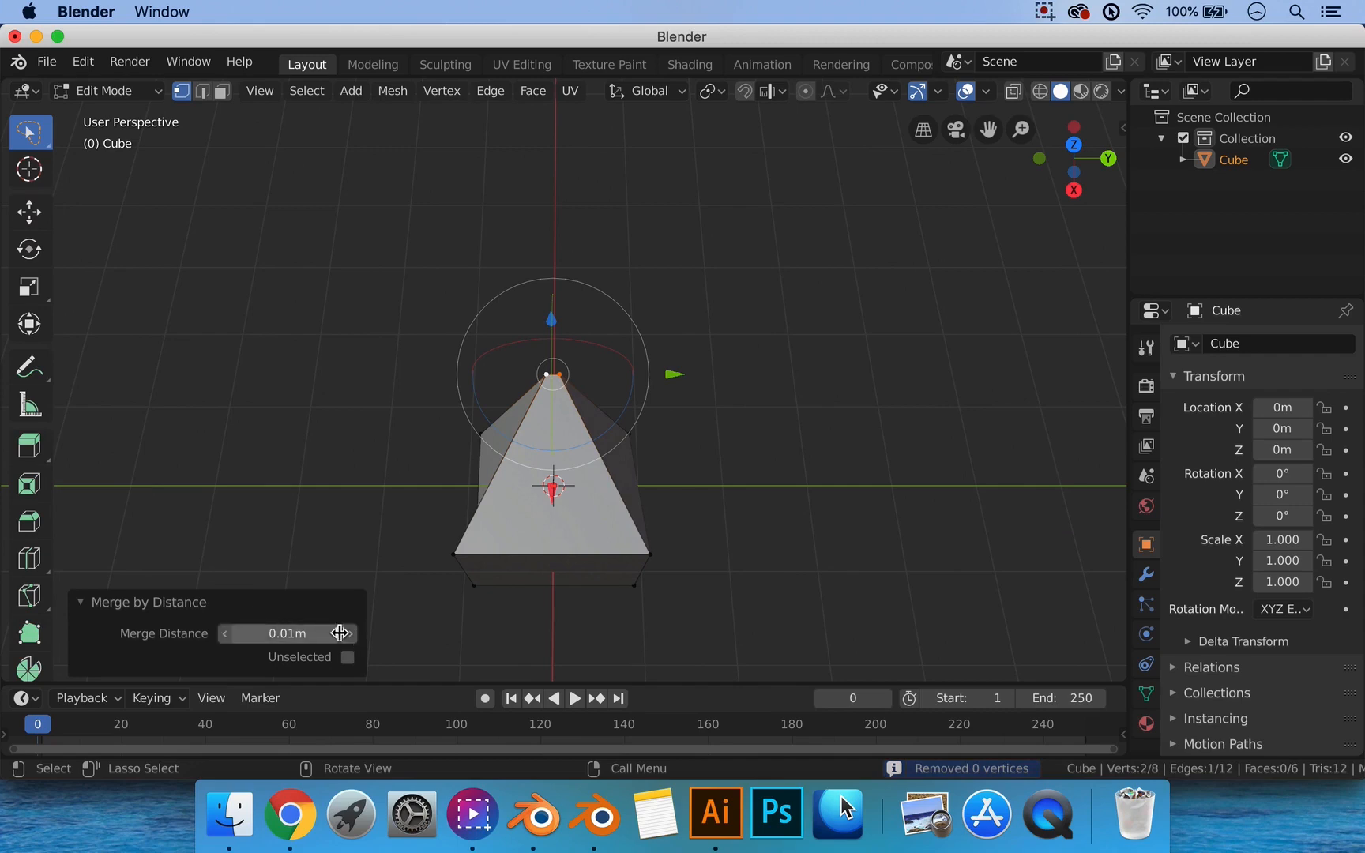
left_click_drag(340, 633, 289, 632)
middle_click_drag(475, 403, 701, 439)
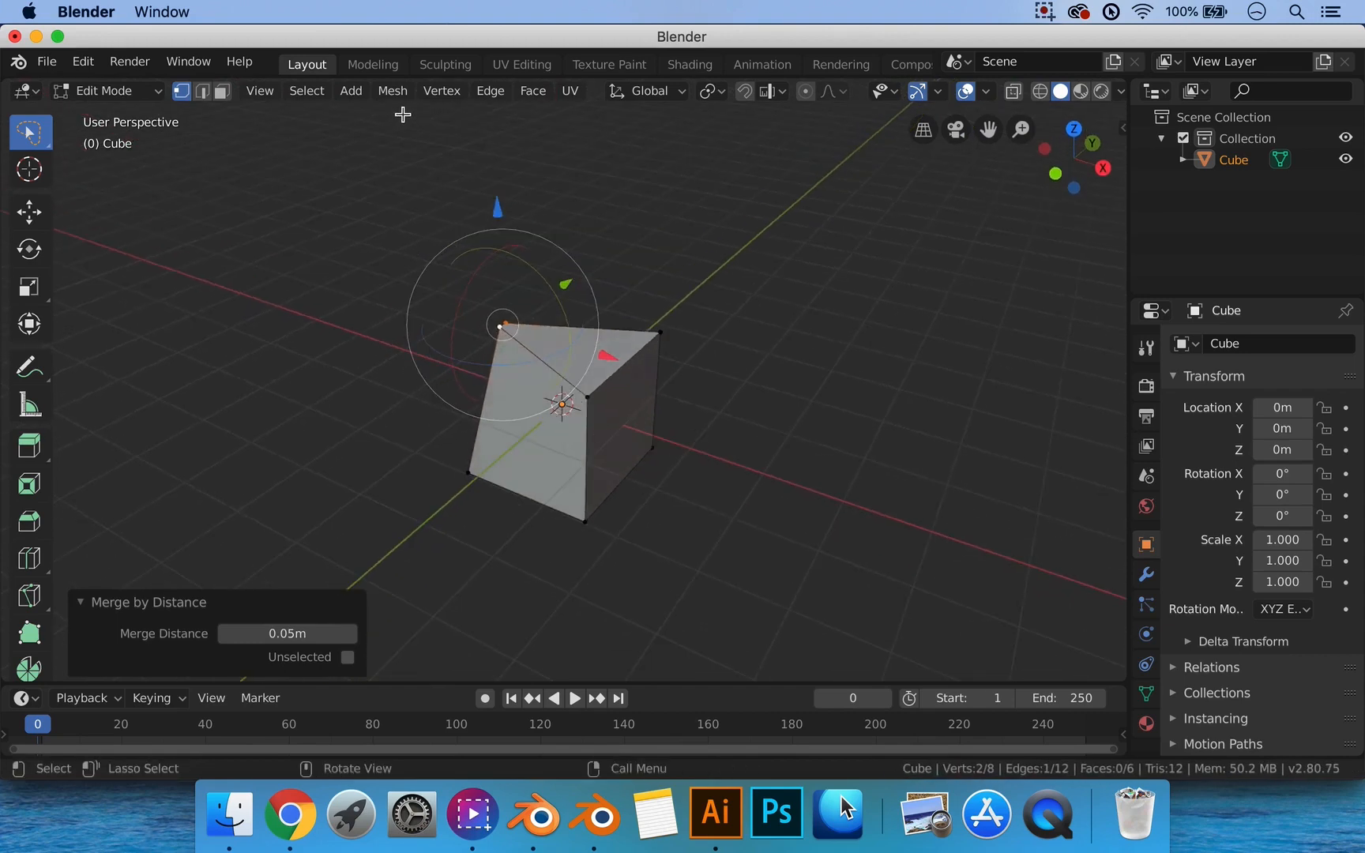
Run the Delete Loose clean-up on the mesh and collapse its operation settings.
left_click(393, 92)
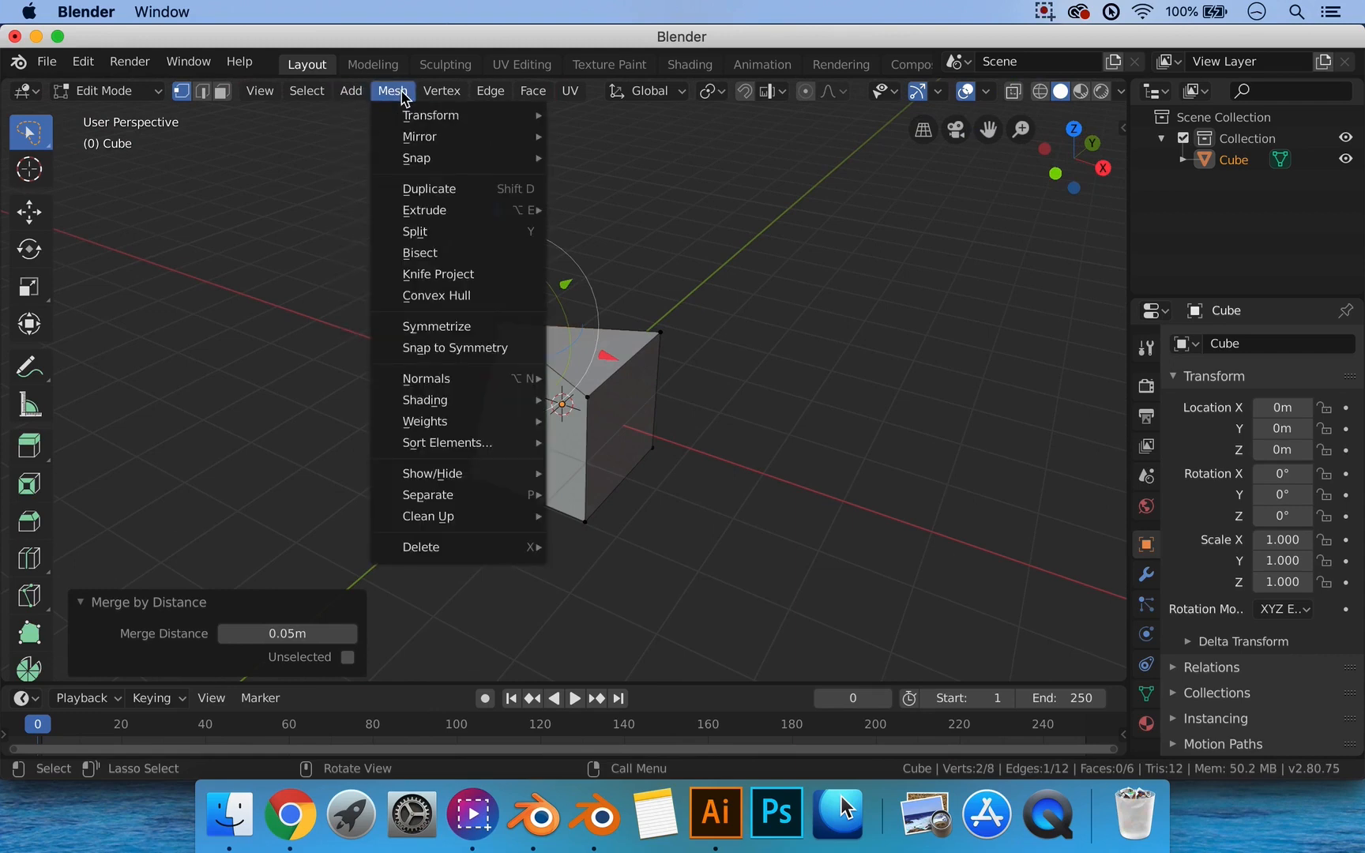
mouse_move(463, 524)
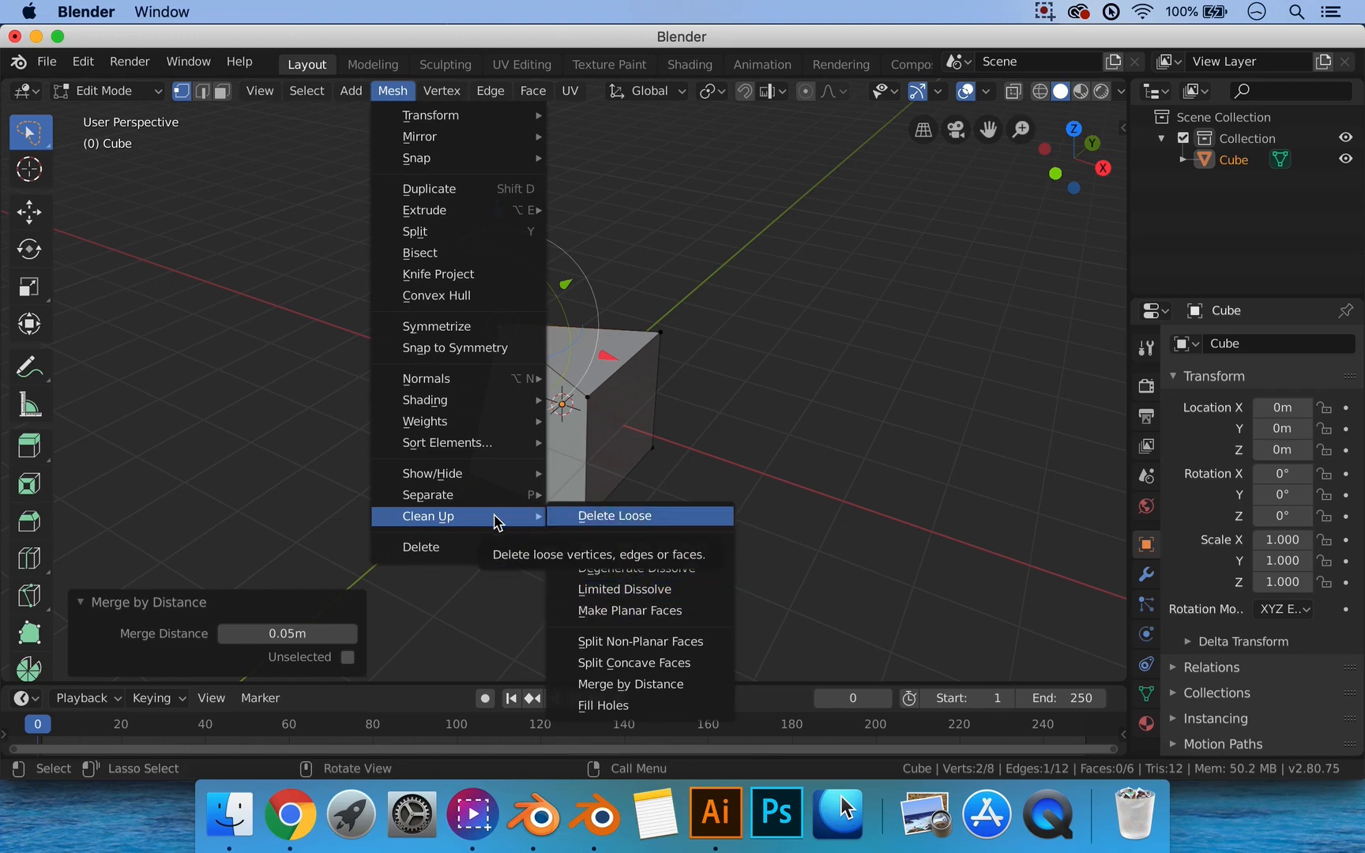
left_click(562, 516)
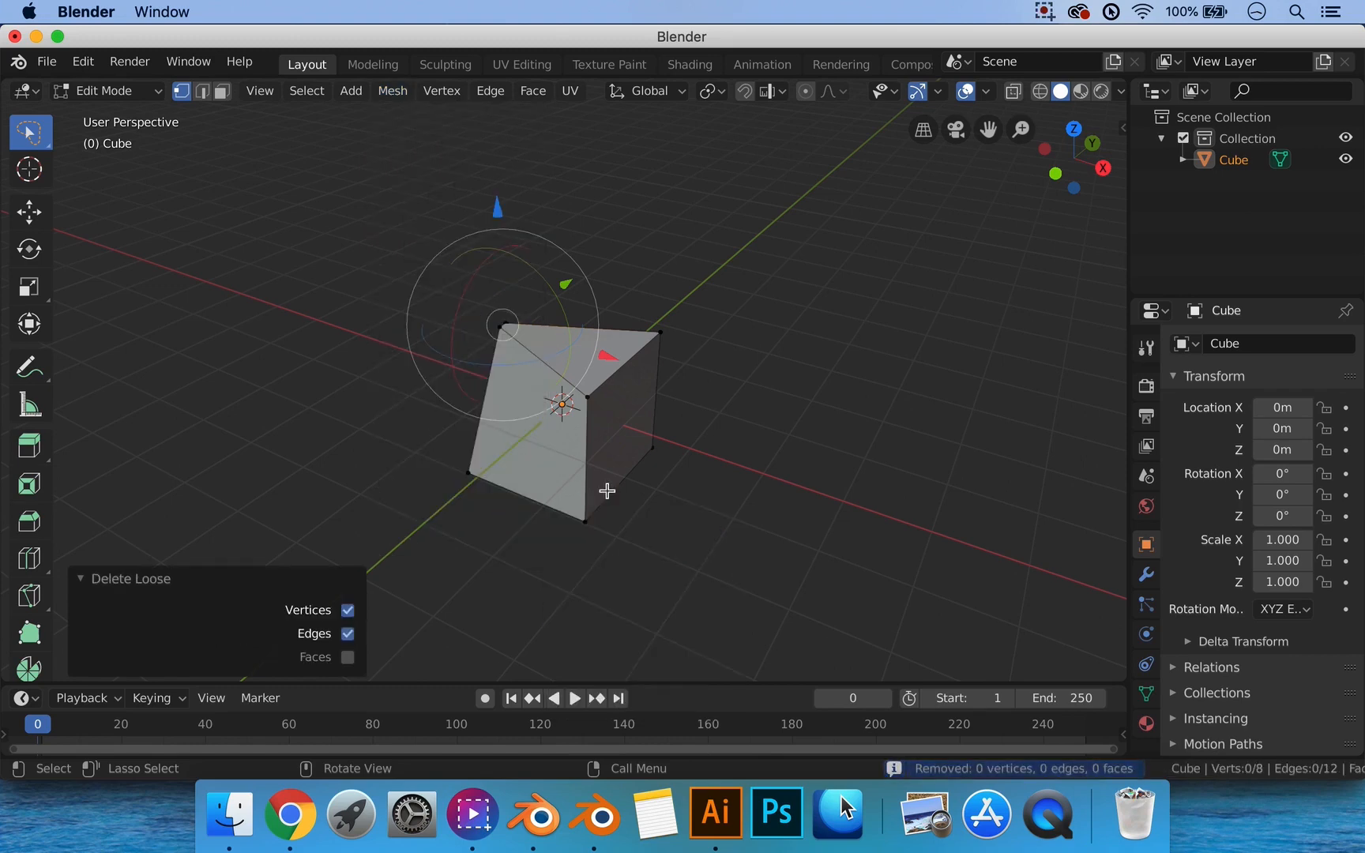
left_click(107, 583)
mouse_move(609, 498)
middle_mouse_down()
mouse_move(576, 509)
mouse_move(611, 474)
middle_mouse_up()
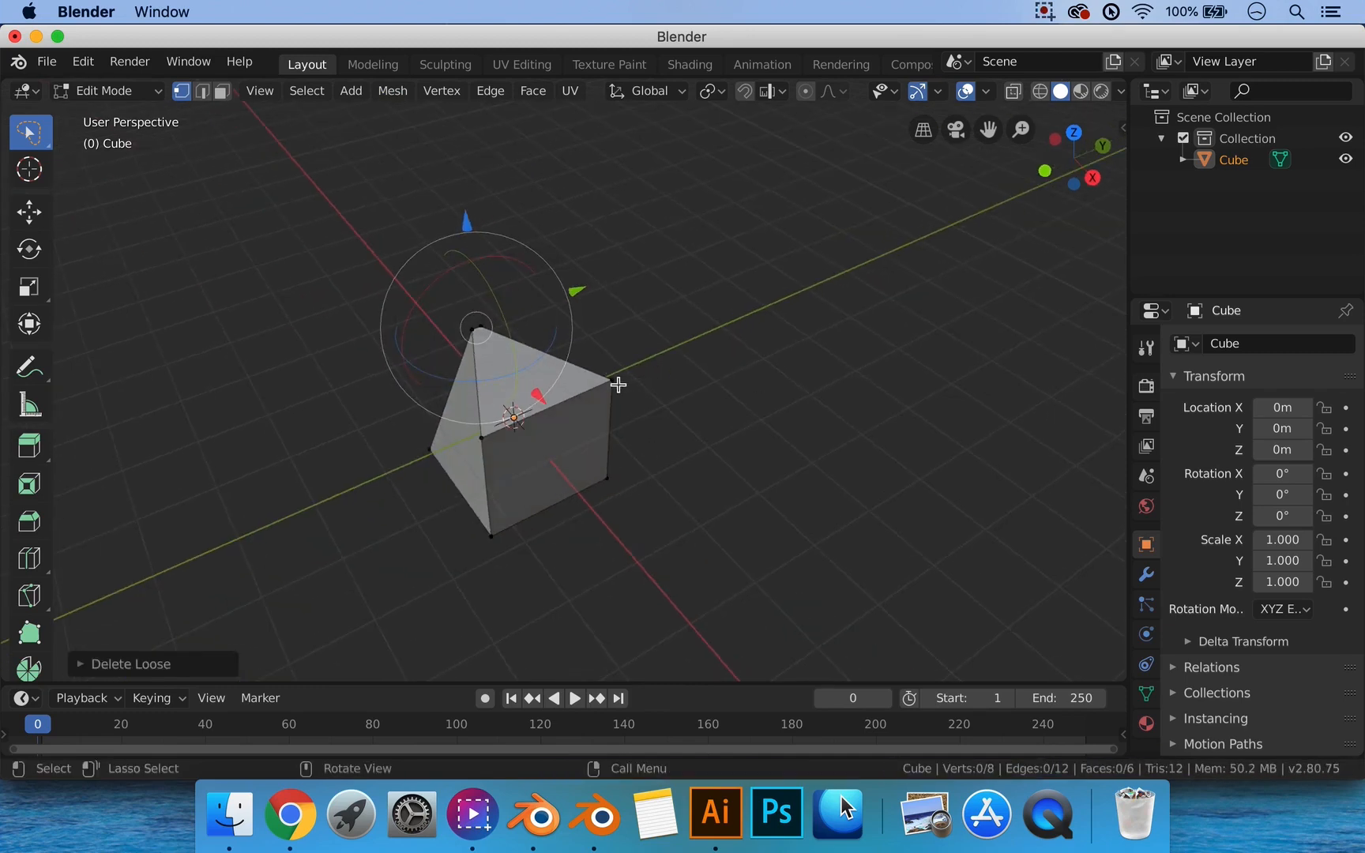
Delete all faces of the deformed mesh and add a new cube with all its vertices selected.
key("a")
key("x")
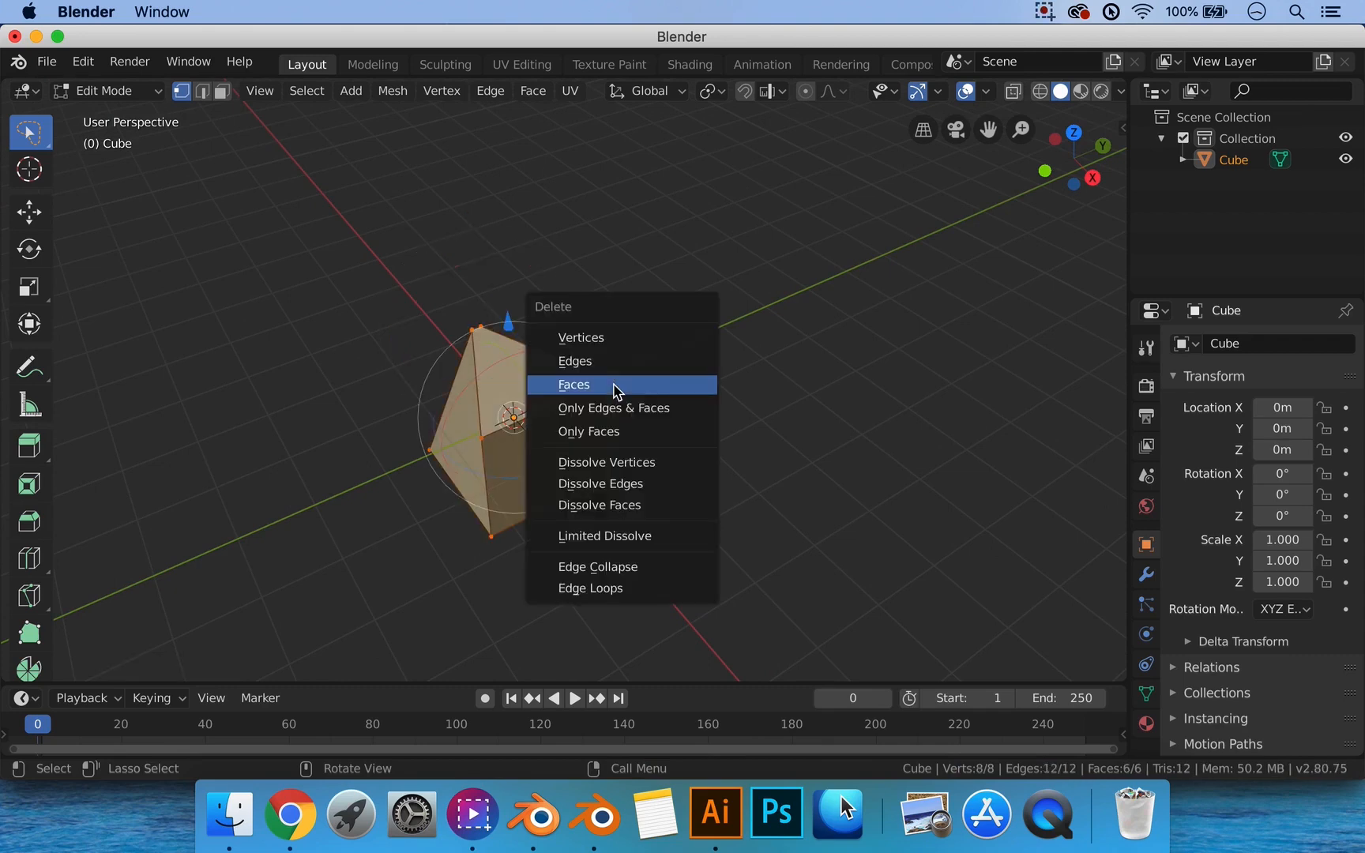
left_click(610, 387)
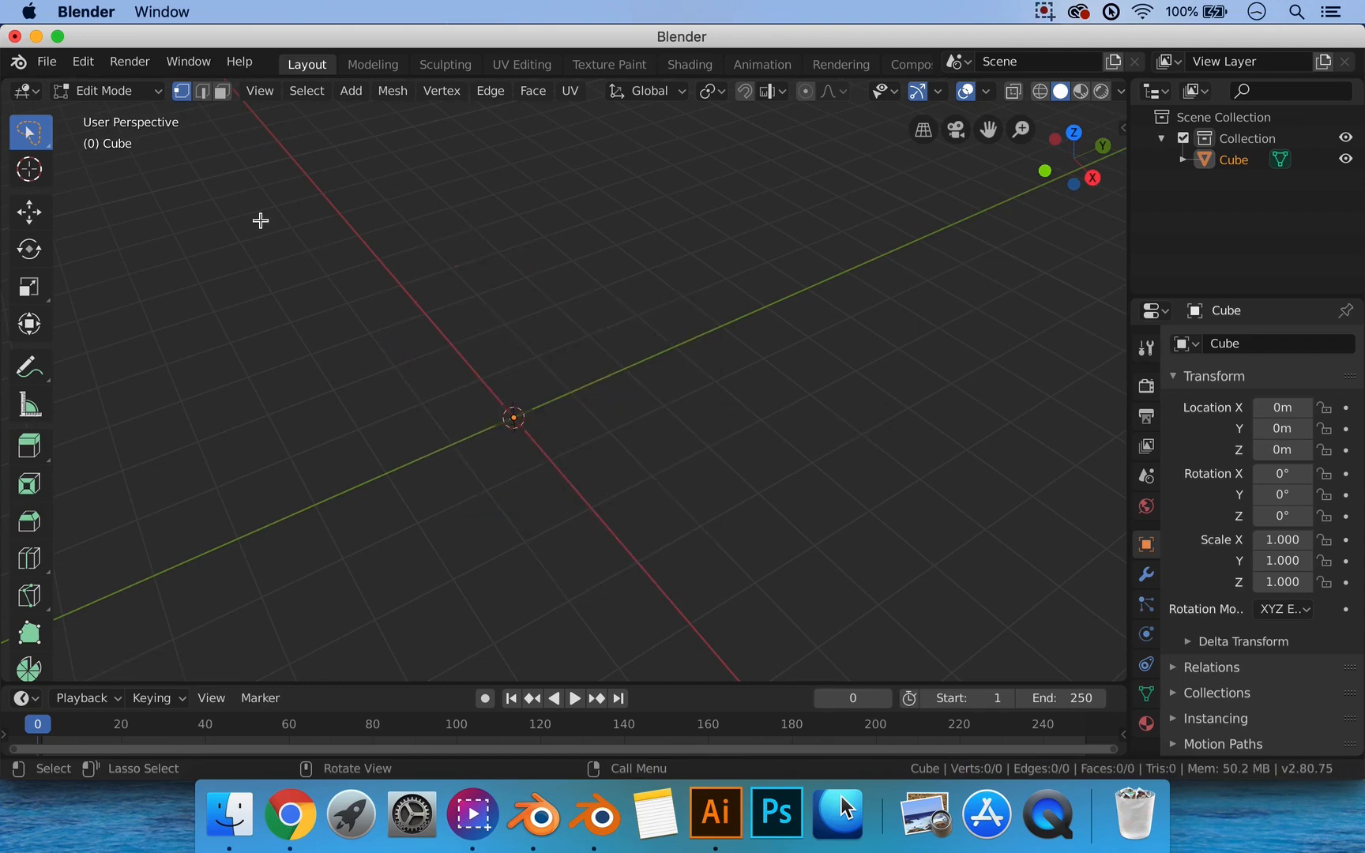
key("shift+a")
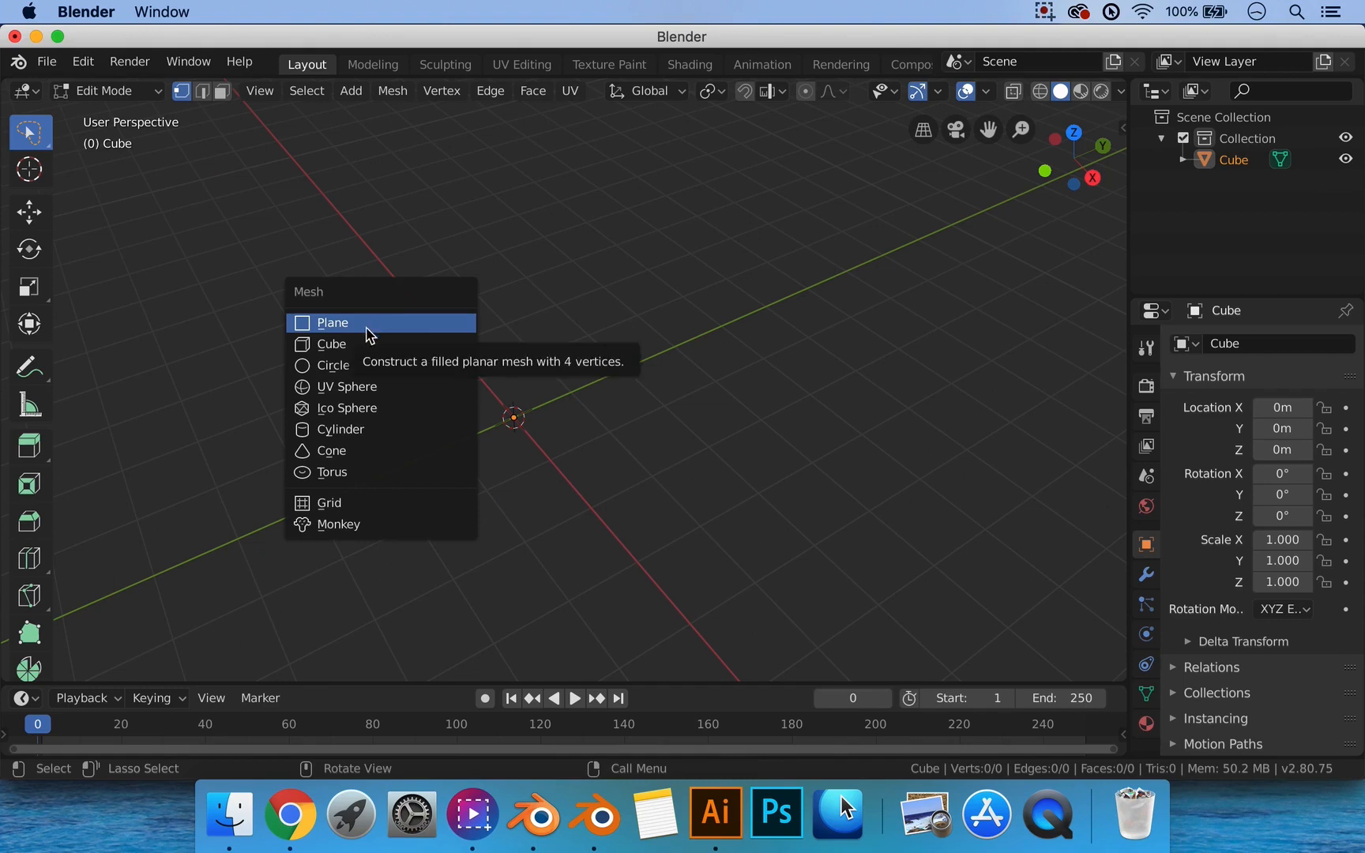
left_click(354, 342)
key("a")
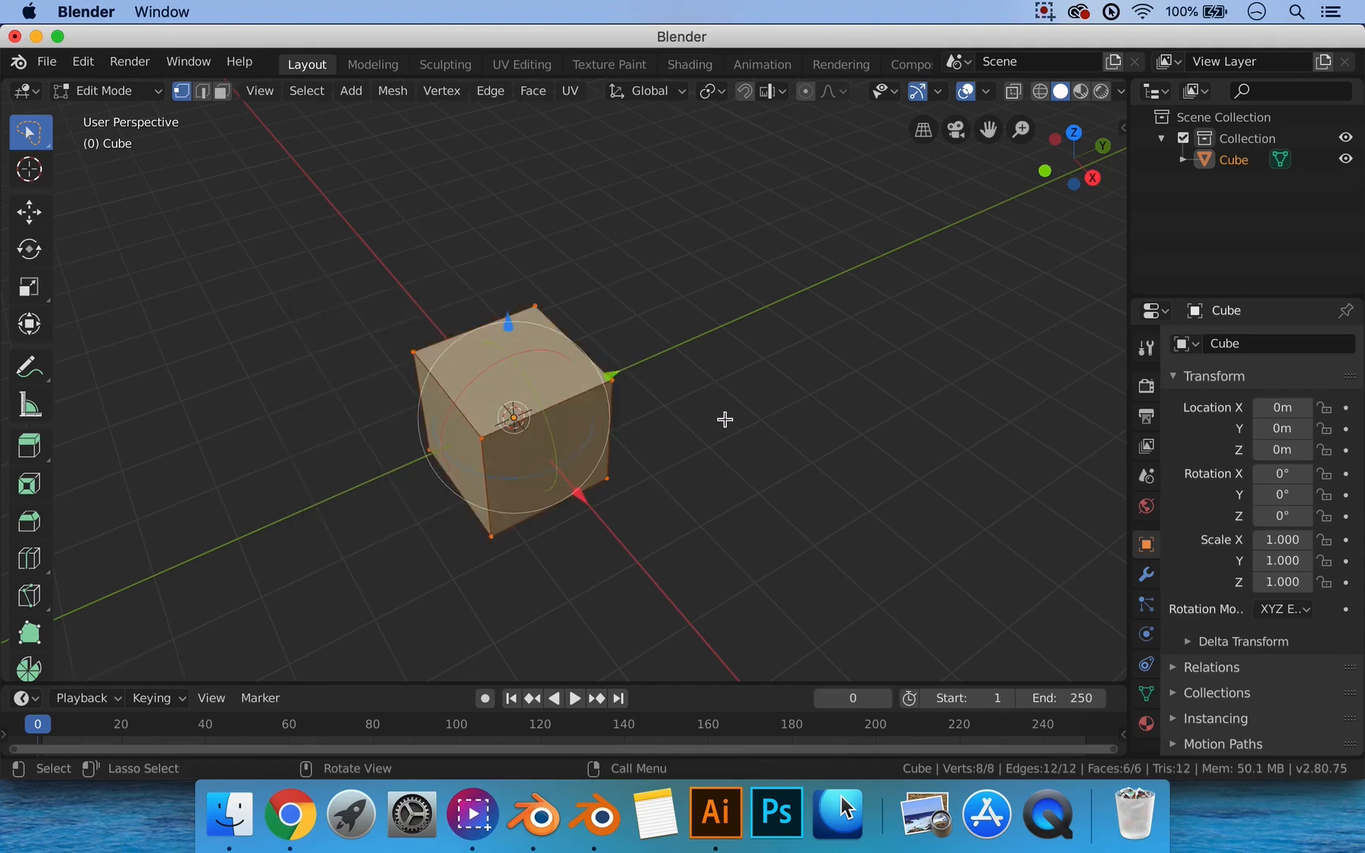
Switch to Object Mode and deselect the new cube.
key("Tab")
middle_click_drag(579, 417, 893, 439)
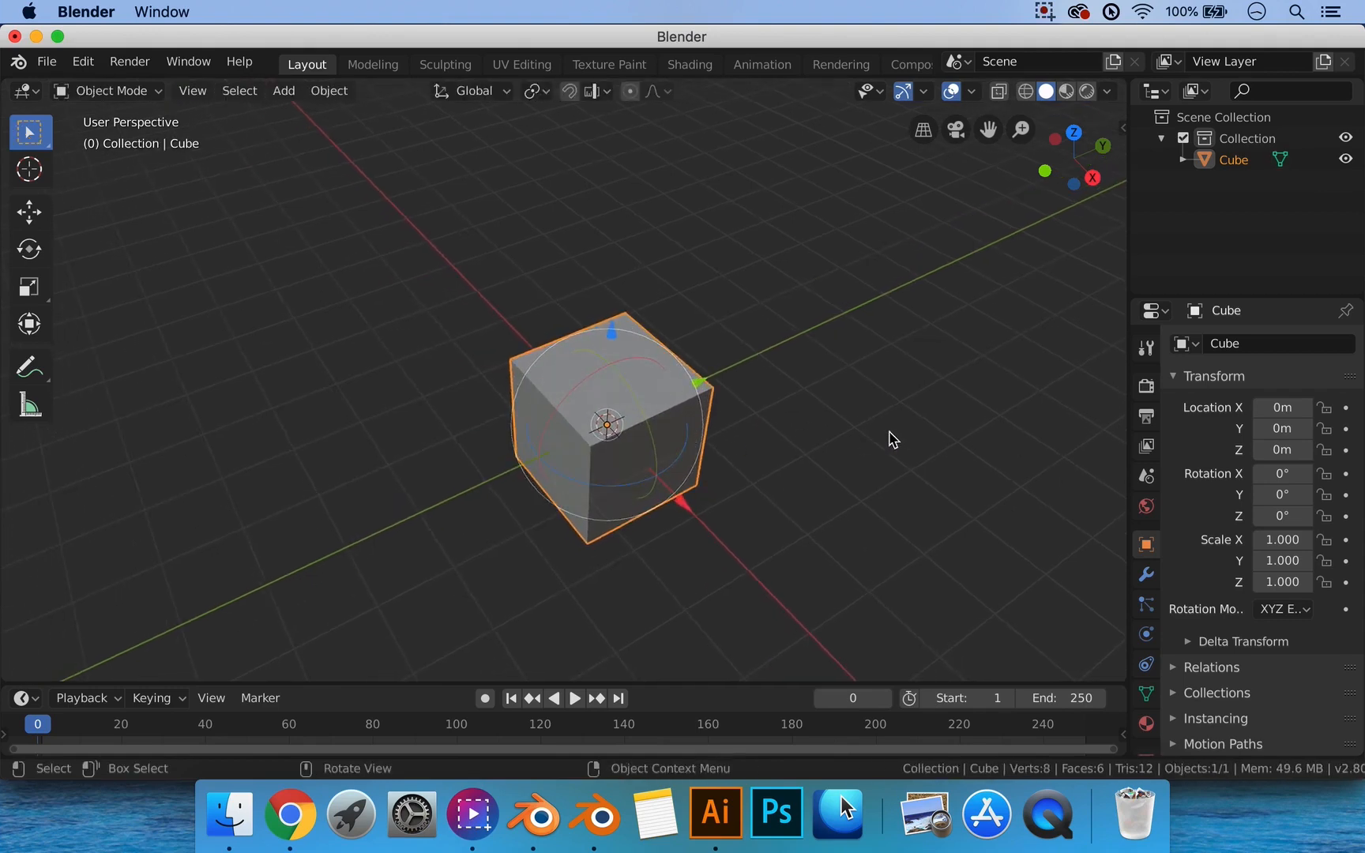
left_click(864, 437)
mouse_move(787, 425)
middle_mouse_down("shift")
mouse_move(766, 443)
mouse_move(772, 421)
middle_mouse_up("shift")
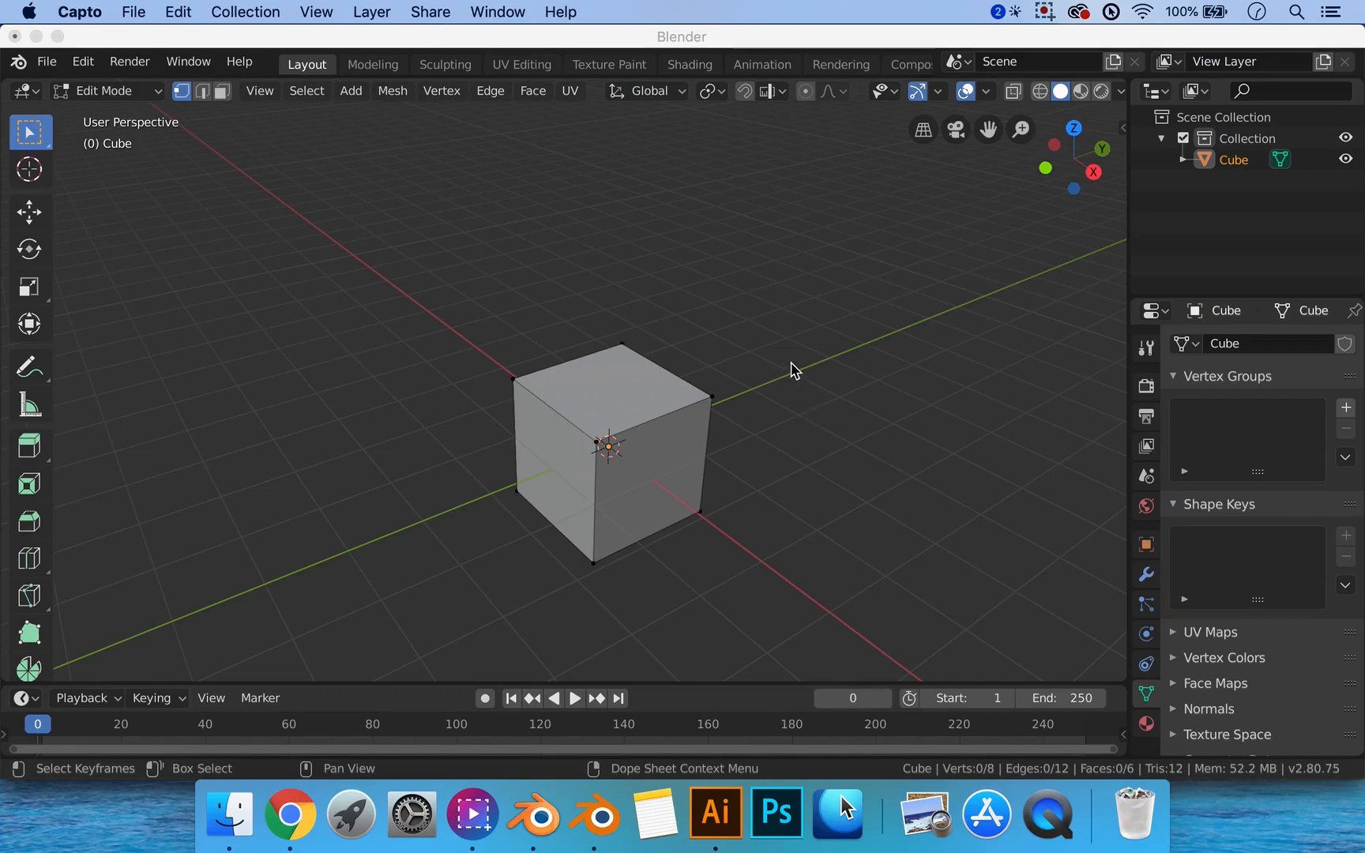
Box-select the cube's vertices in Edit Mode and clear the selection.
left_click(599, 222)
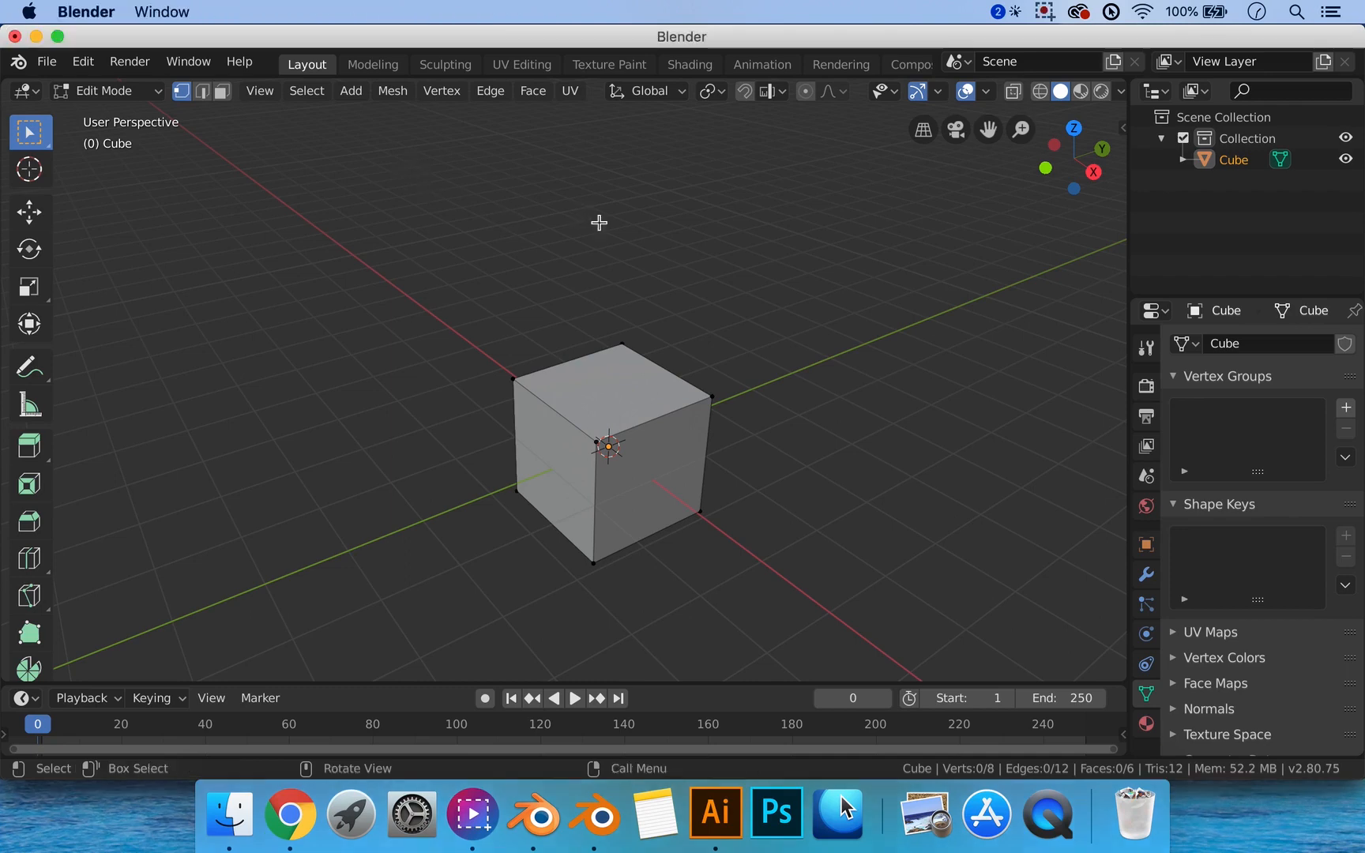
left_click_drag(418, 169, 847, 450)
left_click(783, 365)
middle_click_drag(519, 294, 544, 288)
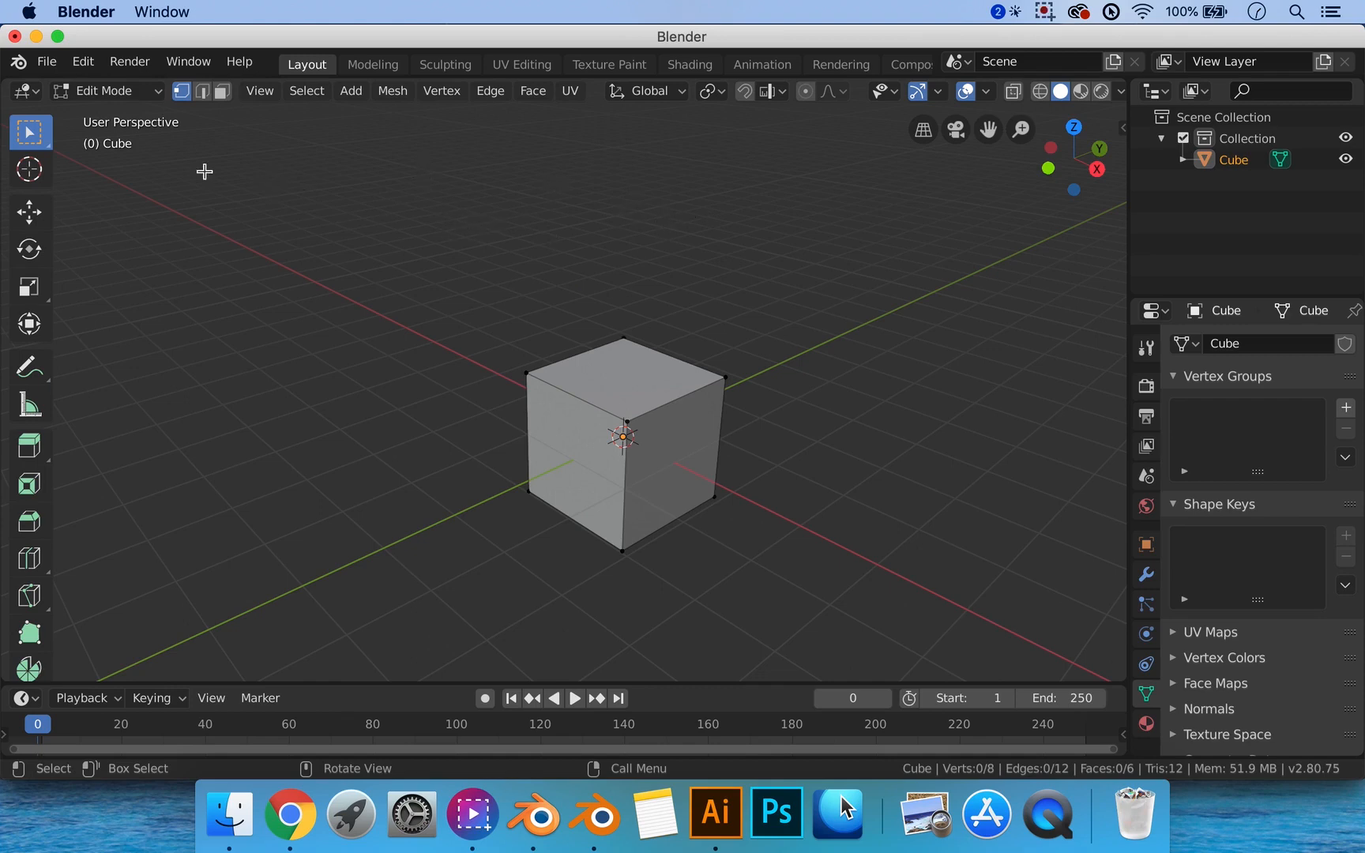
Switch to the Select Circle tool and select the four vertices of the cube's top face.
left_click(30, 143)
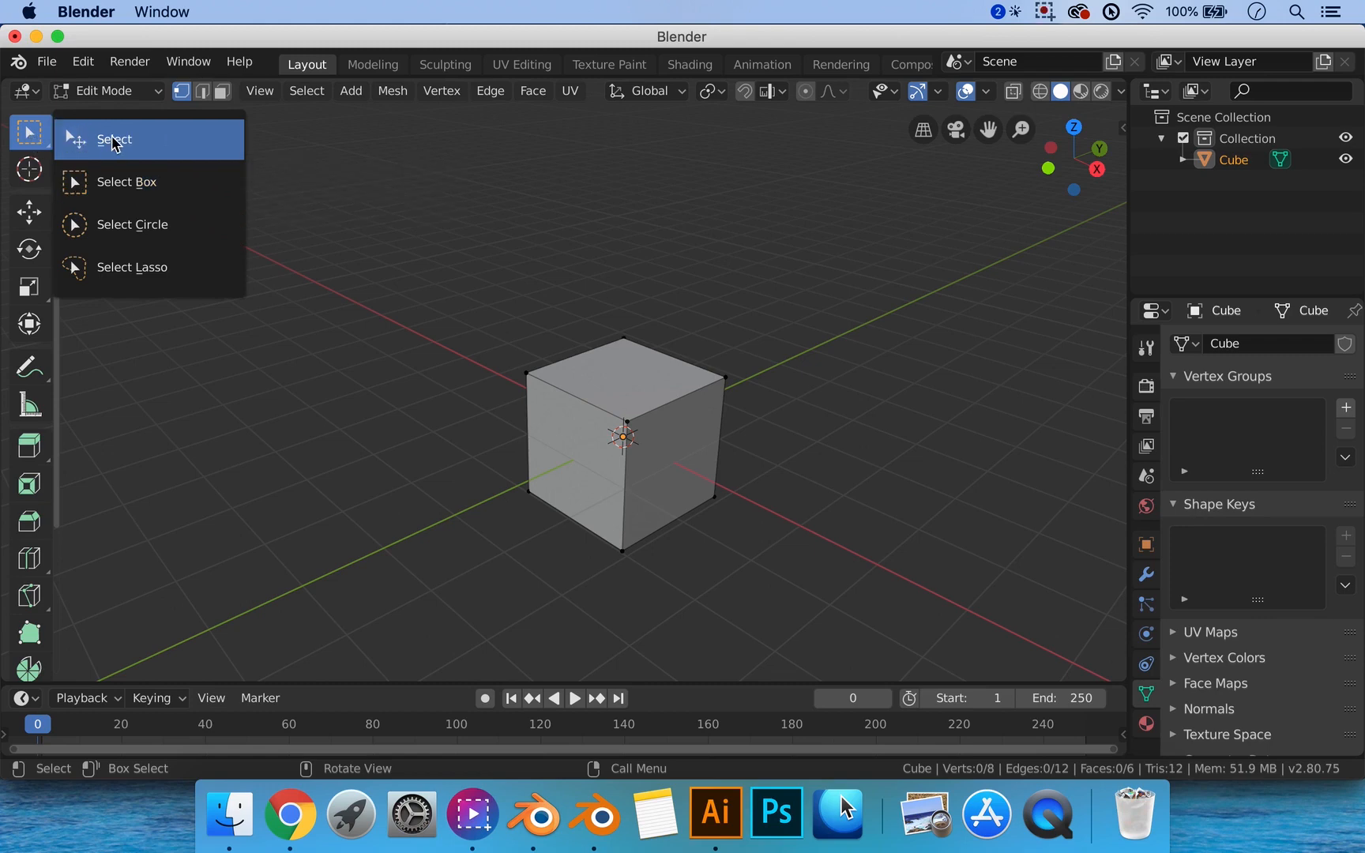
left_click(118, 227)
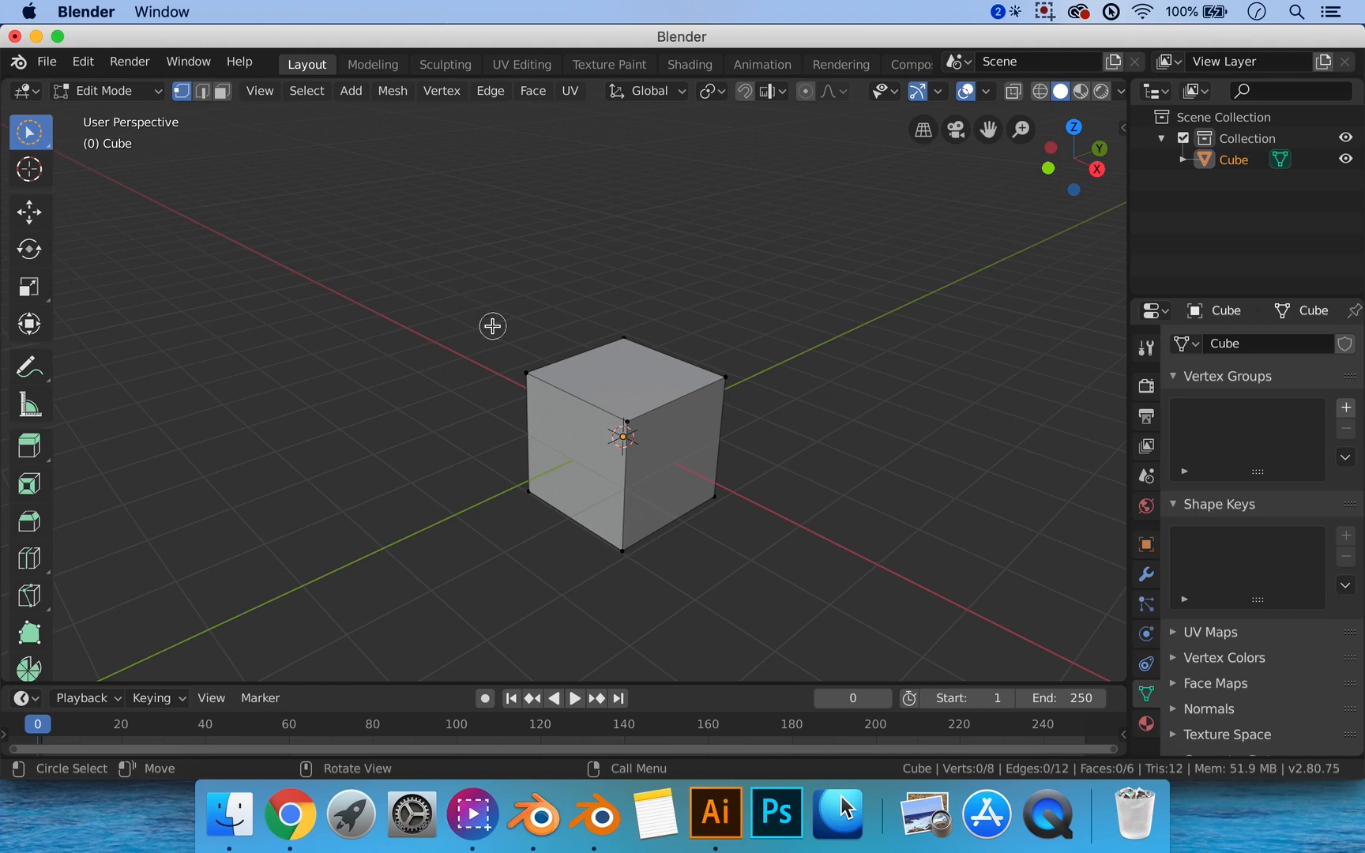
left_click(523, 376)
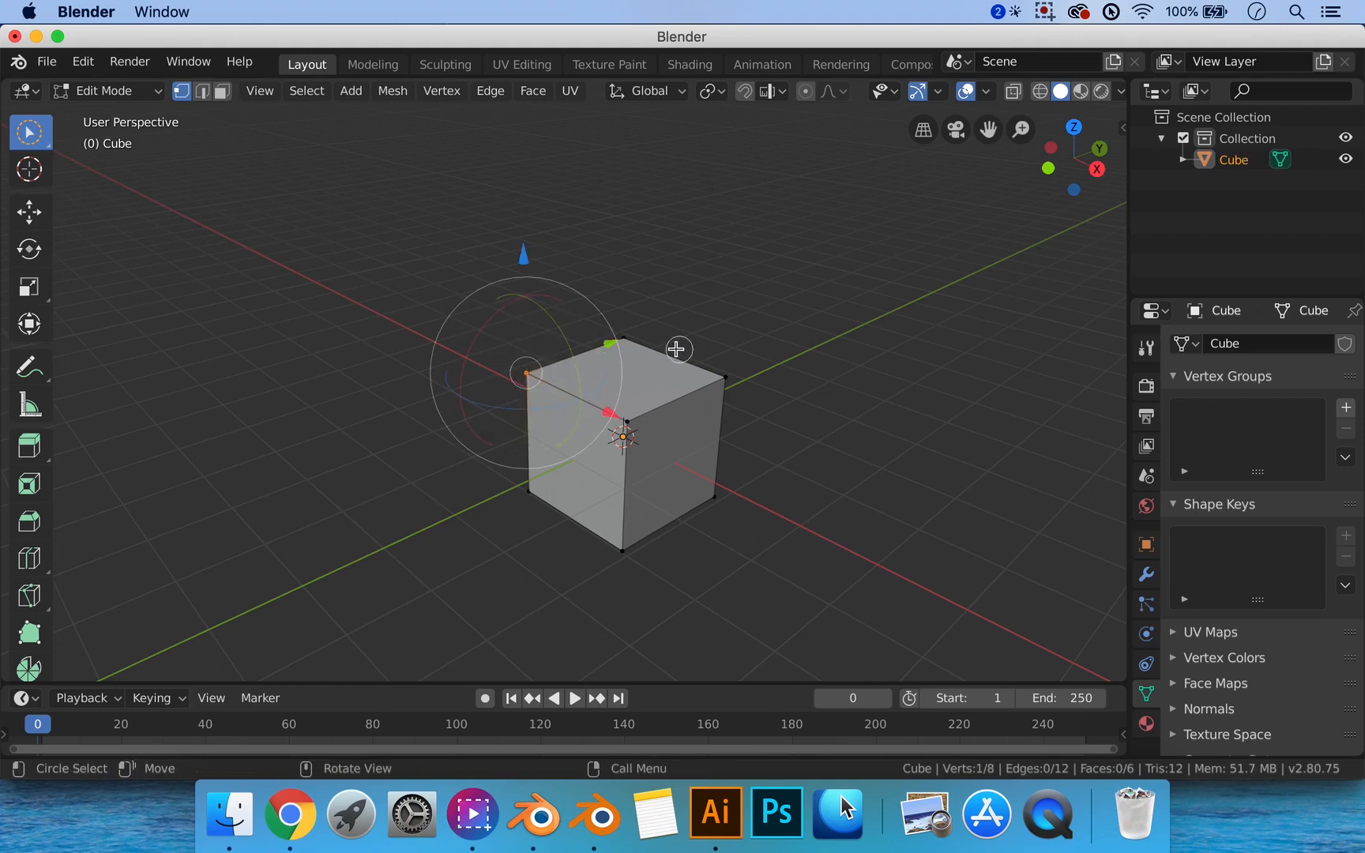
mouse_move(676, 349)
left_mouse_down()
mouse_move(632, 339)
mouse_move(723, 378)
mouse_move(625, 419)
mouse_move(507, 367)
mouse_move(528, 376)
mouse_move(655, 332)
mouse_move(716, 378)
mouse_move(624, 439)
mouse_move(717, 379)
left_mouse_up()
left_click(819, 280)
Switch to the Select Lasso tool, clear the selection, and lasso the top-face vertices followed by all visible vertices.
left_click(30, 132)
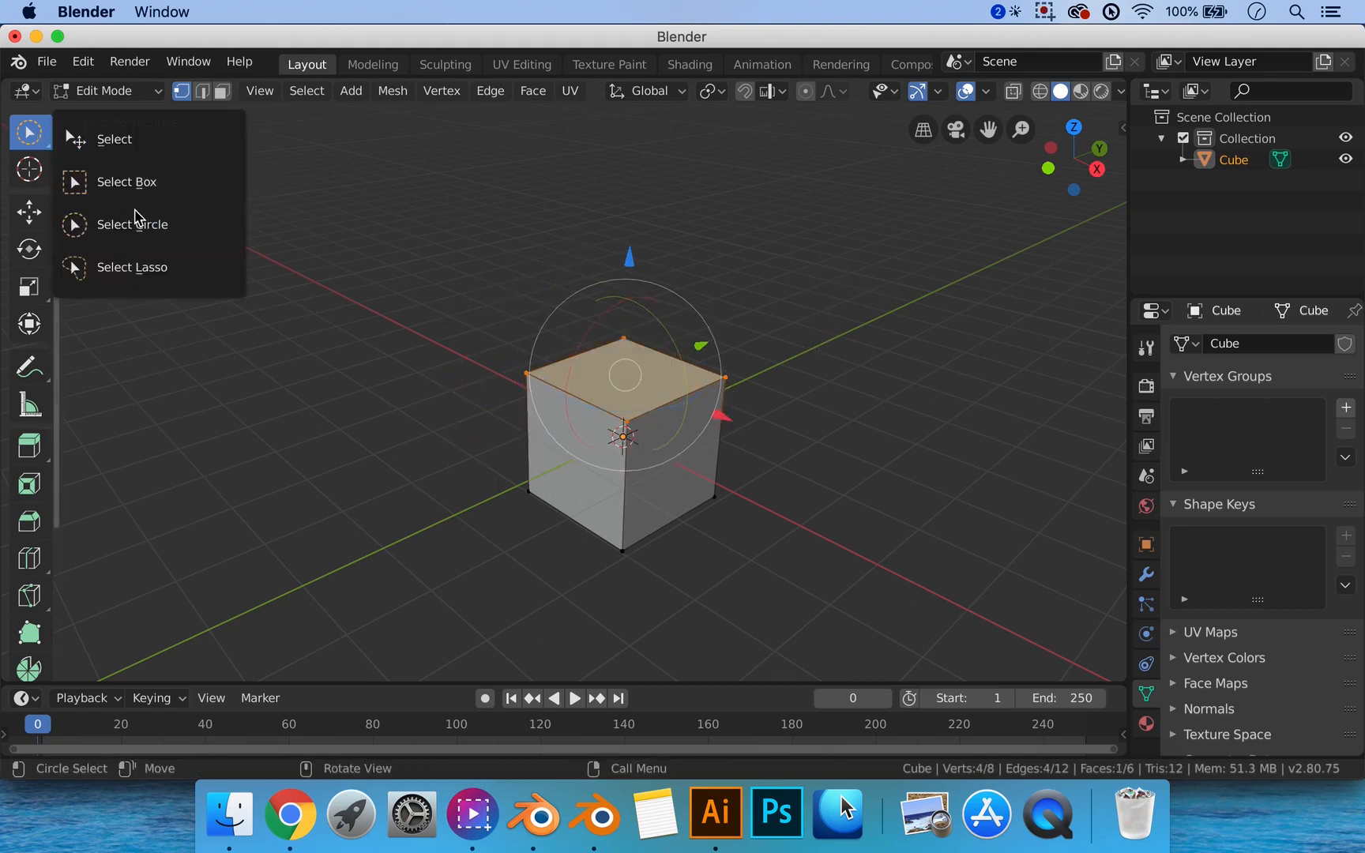
left_click(137, 268)
left_click(478, 317)
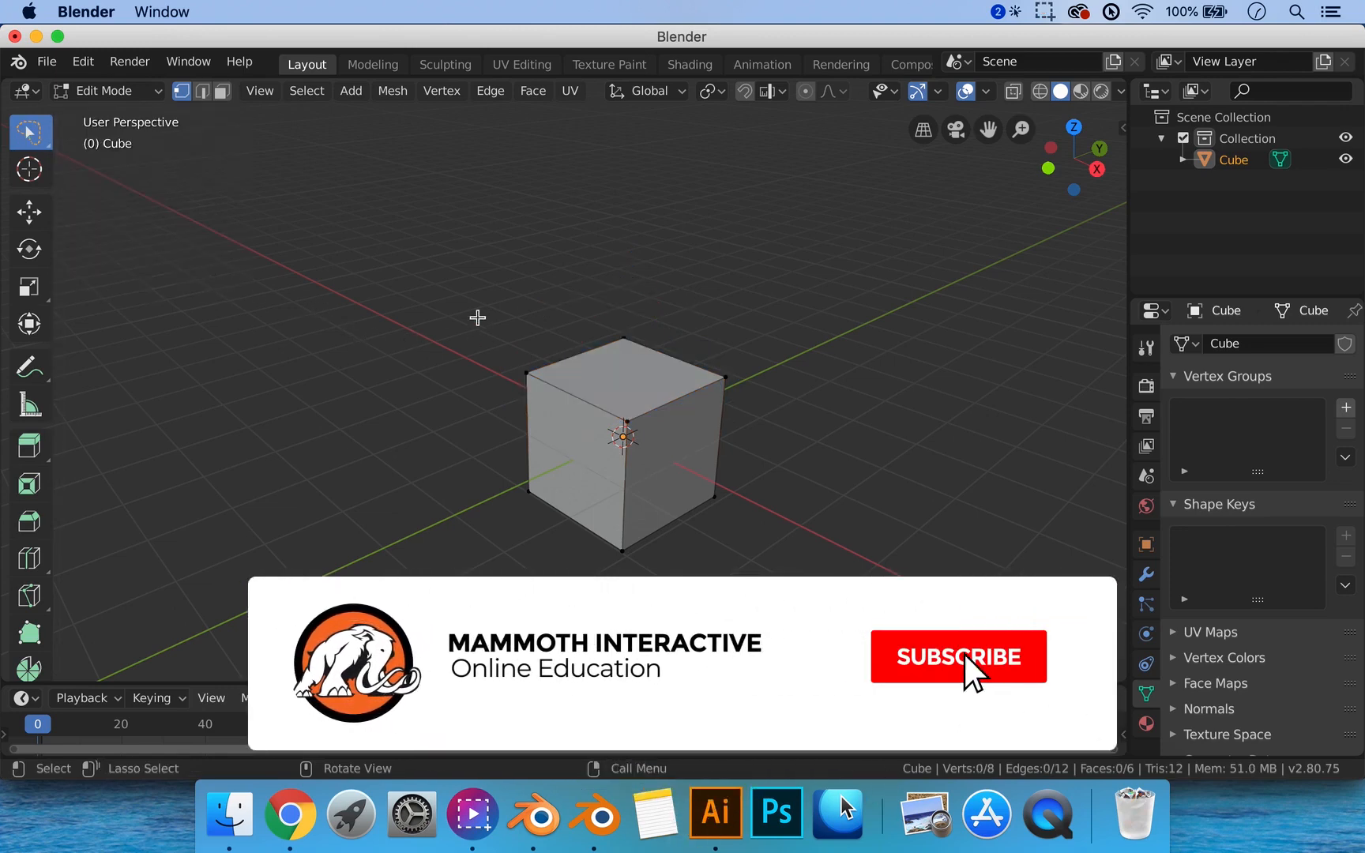
mouse_move(359, 198)
left_mouse_down()
mouse_move(789, 381)
mouse_move(479, 430)
mouse_move(462, 339)
left_mouse_up()
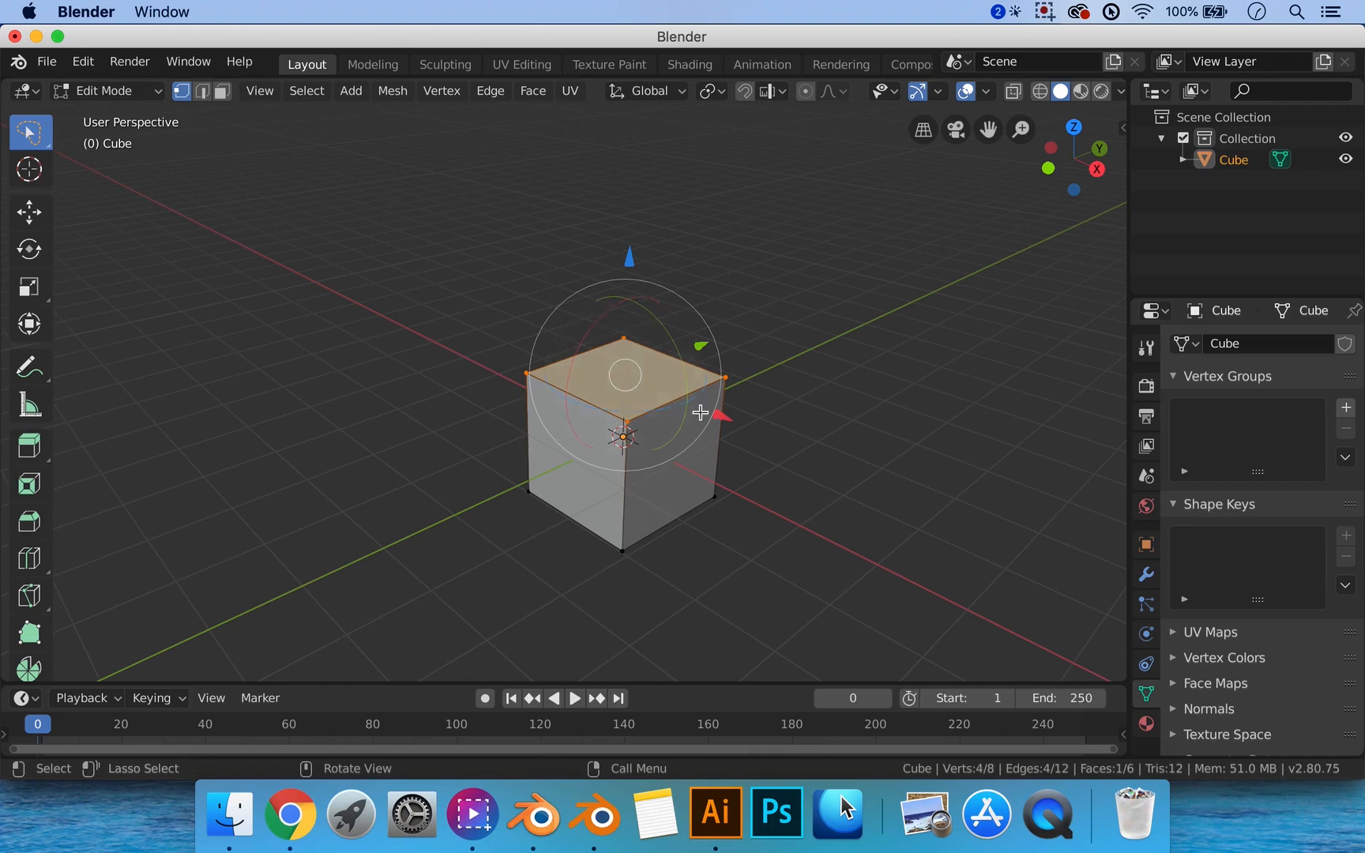
mouse_move(372, 199)
left_mouse_down()
mouse_move(873, 693)
mouse_move(316, 298)
mouse_move(339, 252)
left_mouse_up()
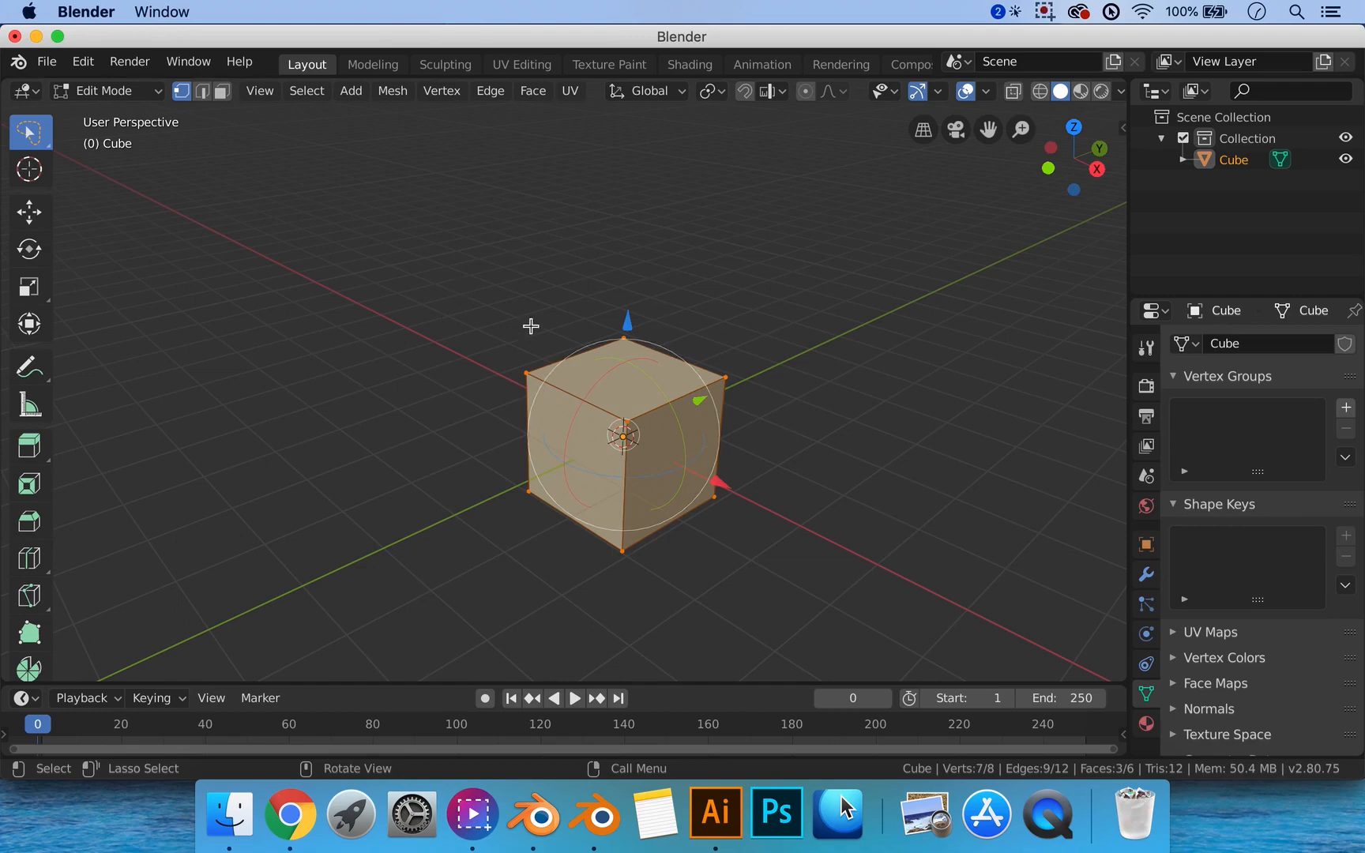
Clear the lasso selection, select the whole cube including its hidden vertex, and deselect everything again.
middle_click_drag(493, 360, 375, 220)
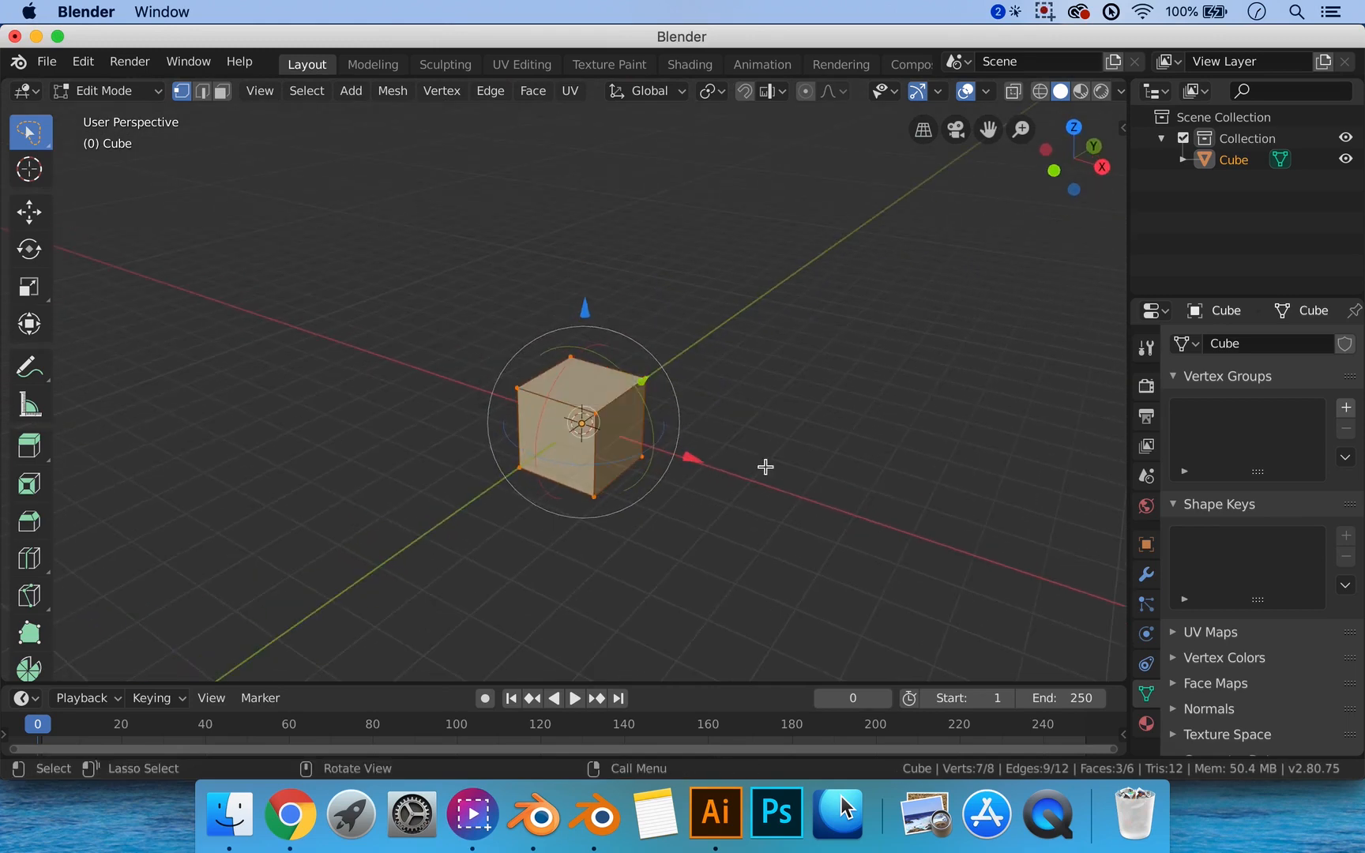
middle_click_drag(766, 467, 636, 464)
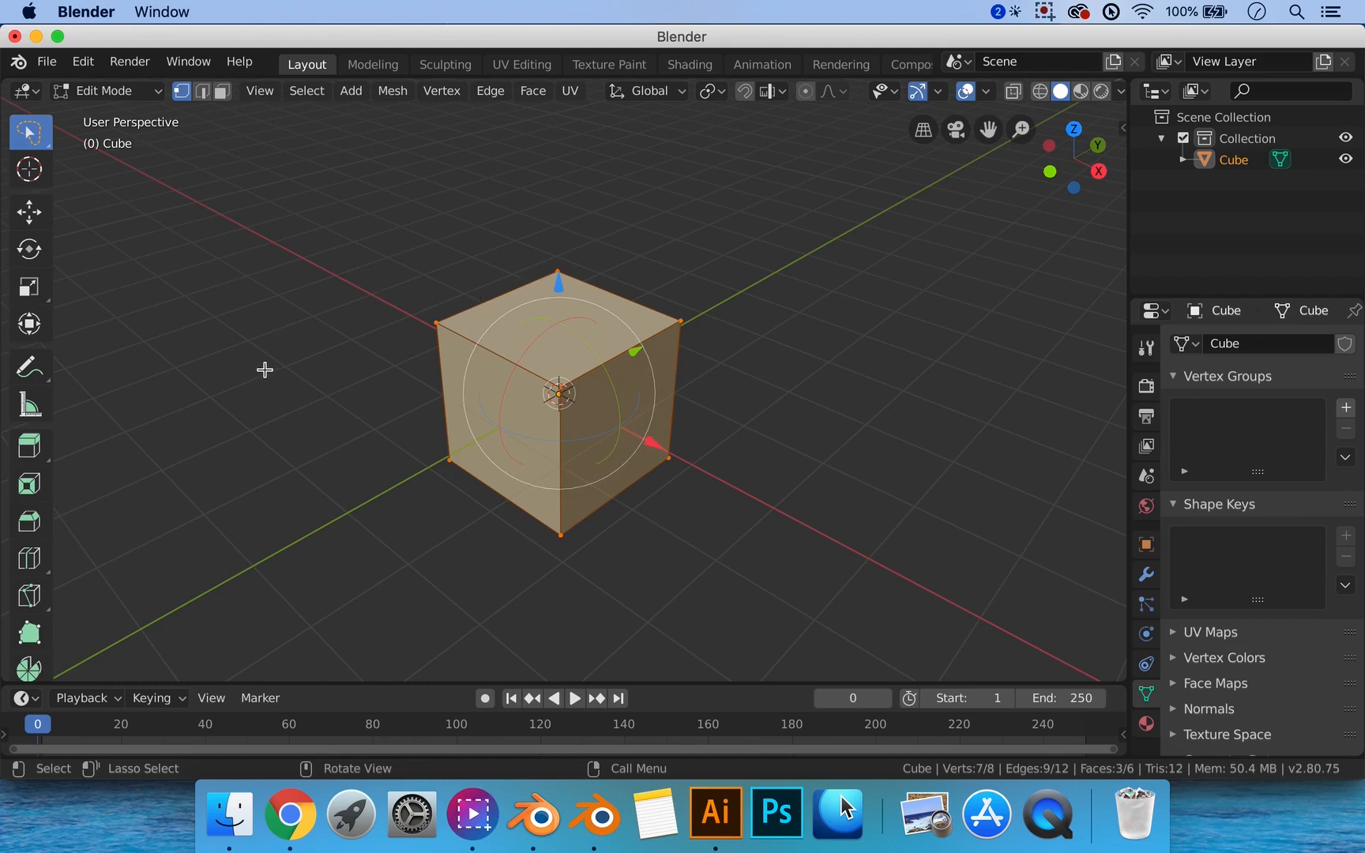
key("alt+a")
key("a")
middle_click_drag(372, 384, 443, 384)
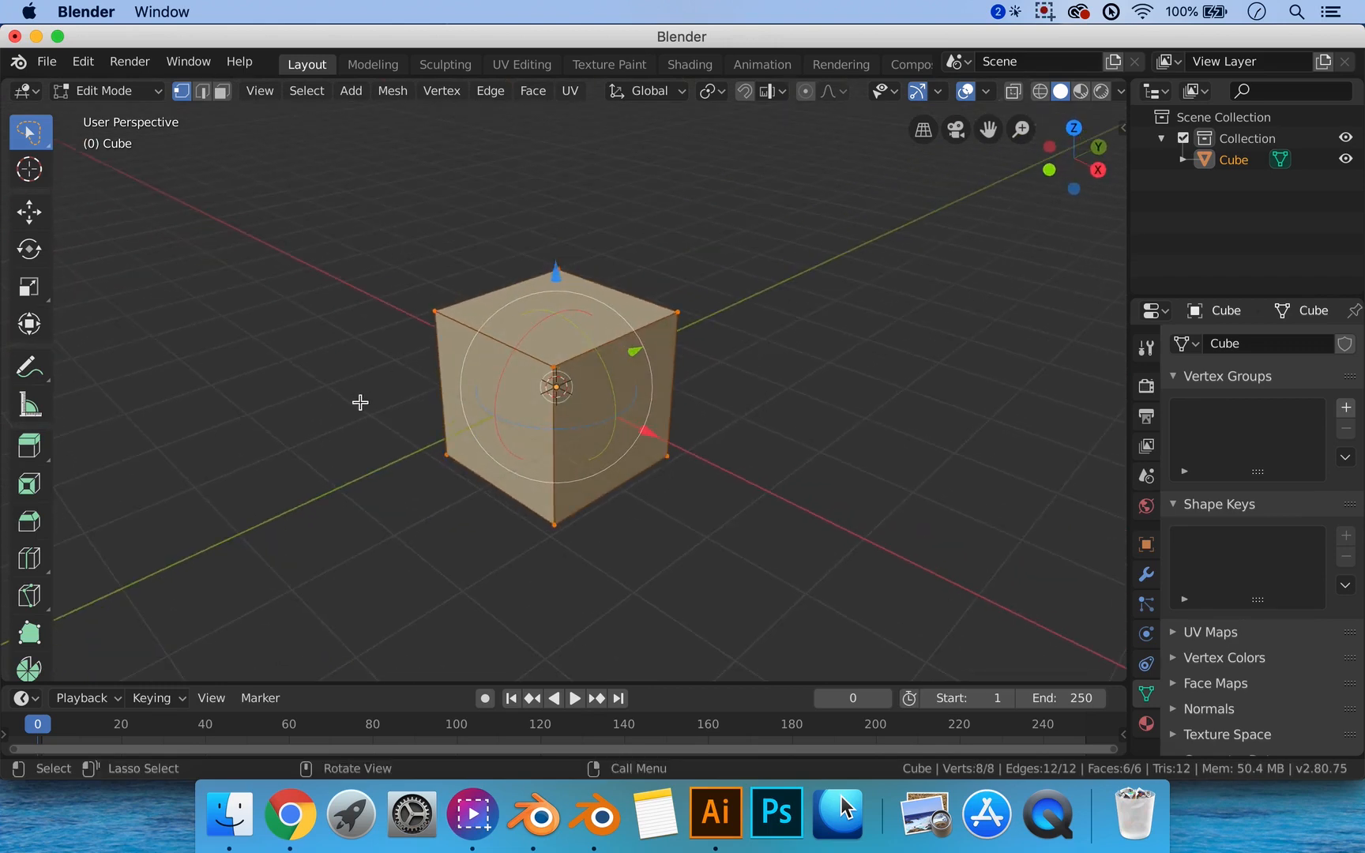
key("alt+a")
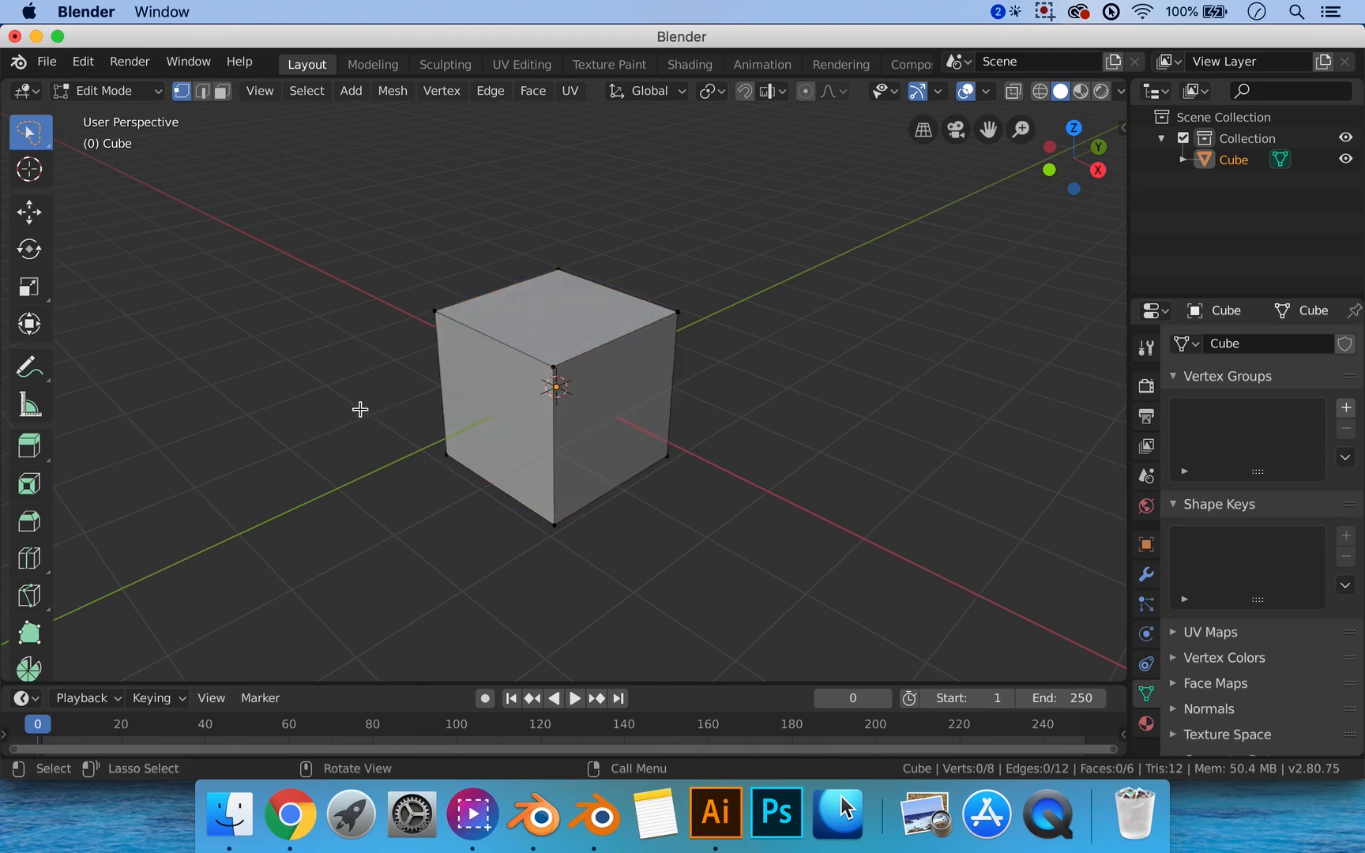
Switch the viewport to Wireframe shading and lasso-select all eight vertices of the cube.
key("z")
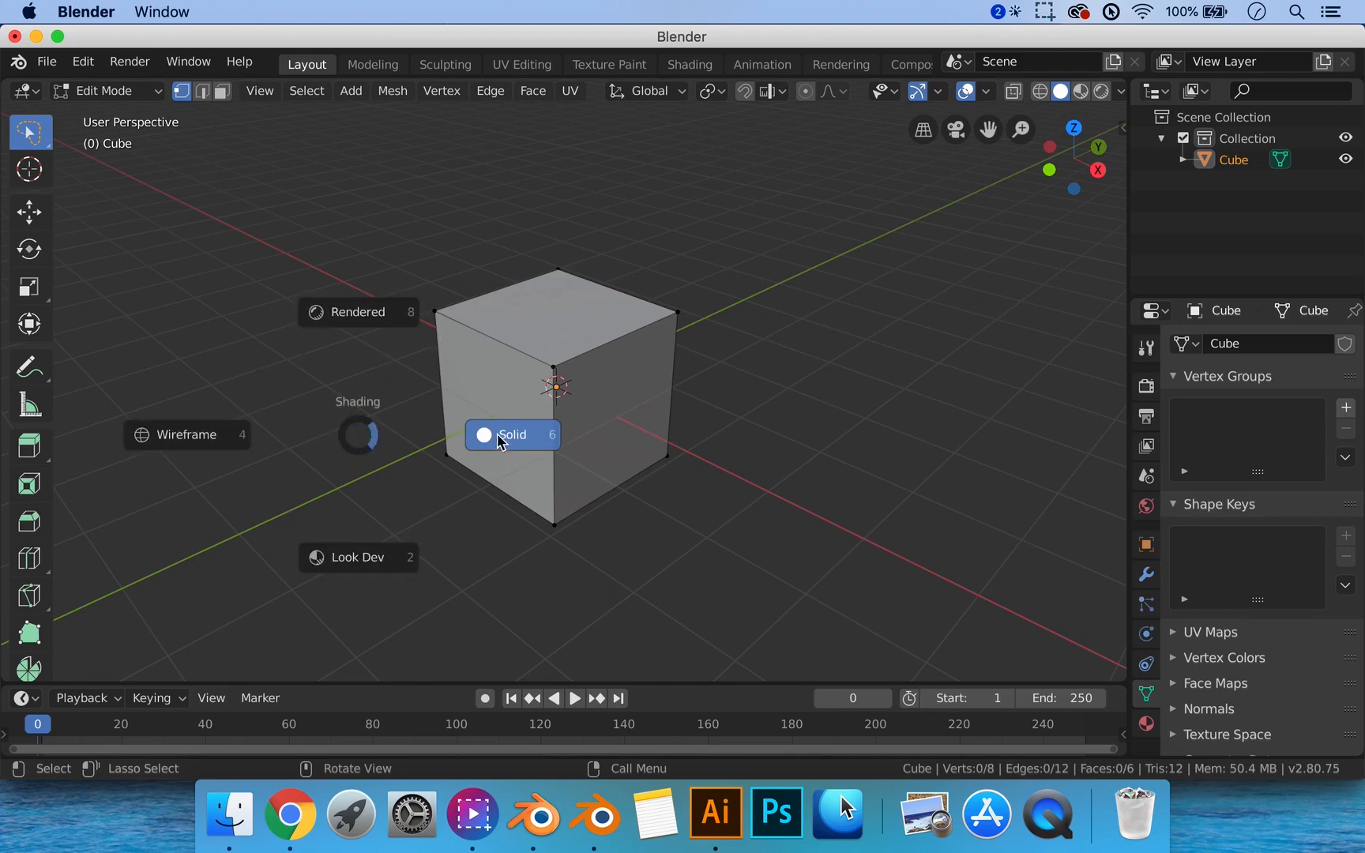
left_click(204, 446)
mouse_move(545, 433)
middle_mouse_down()
mouse_move(581, 430)
mouse_move(582, 414)
middle_mouse_up()
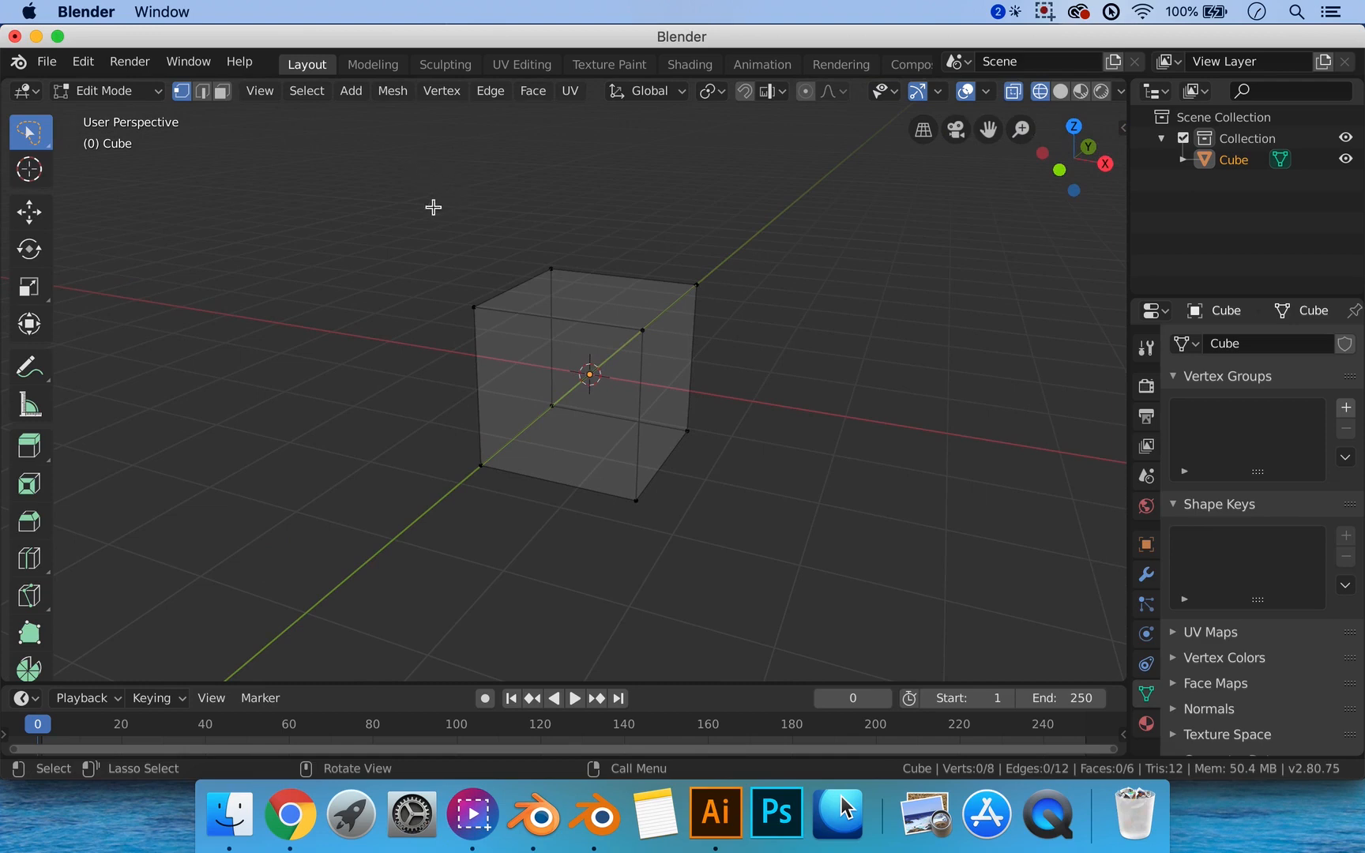
mouse_move(360, 181)
right_mouse_down("ctrl")
mouse_move(857, 390)
mouse_move(275, 339)
mouse_move(331, 206)
right_mouse_up("ctrl")
Return the viewport to Solid shading and select only the bottom vertex at the cube's positive X, positive Y corner.
mouse_move(561, 338)
middle_mouse_down()
mouse_move(651, 282)
mouse_move(695, 274)
mouse_move(646, 332)
mouse_move(527, 332)
mouse_move(543, 338)
middle_mouse_up()
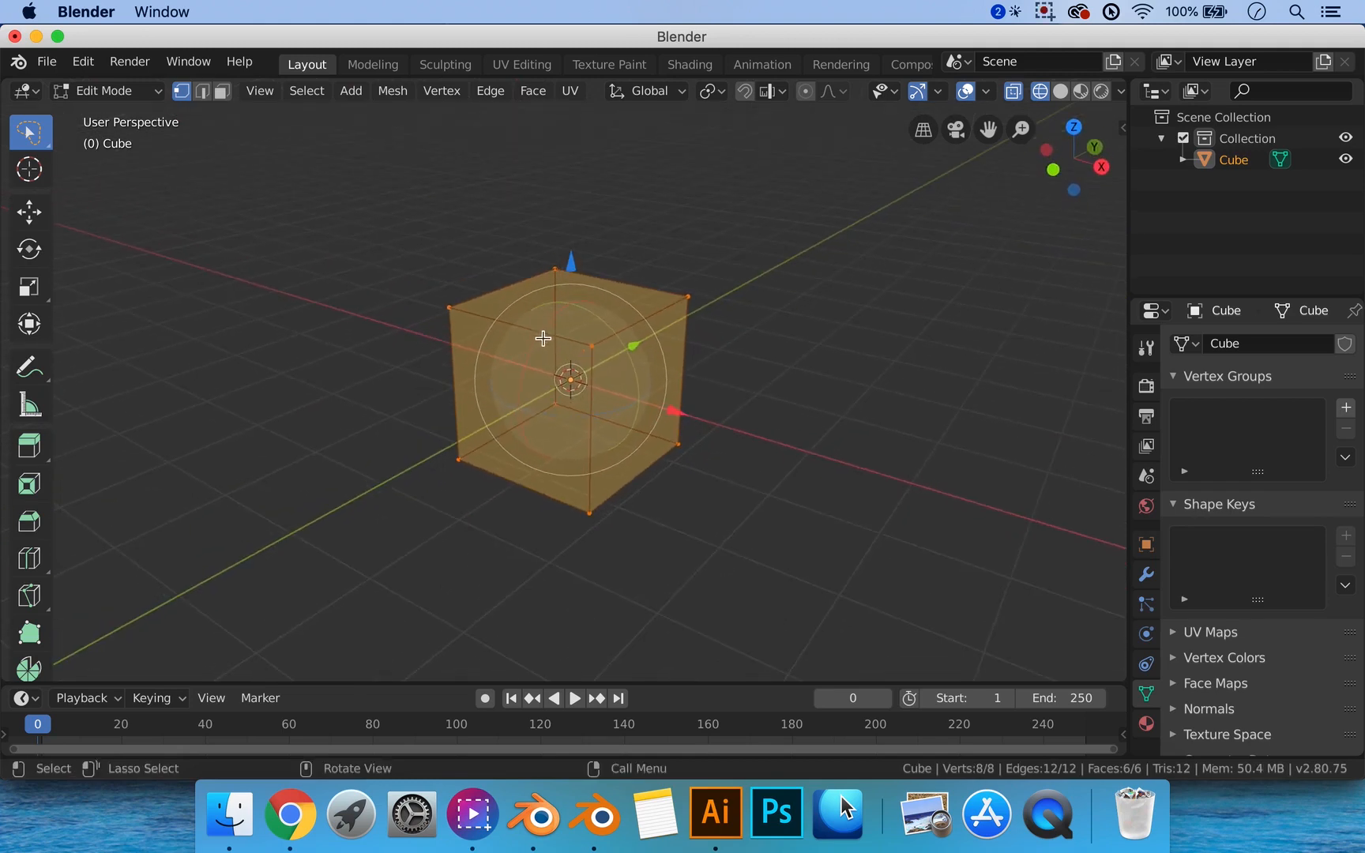
key("z")
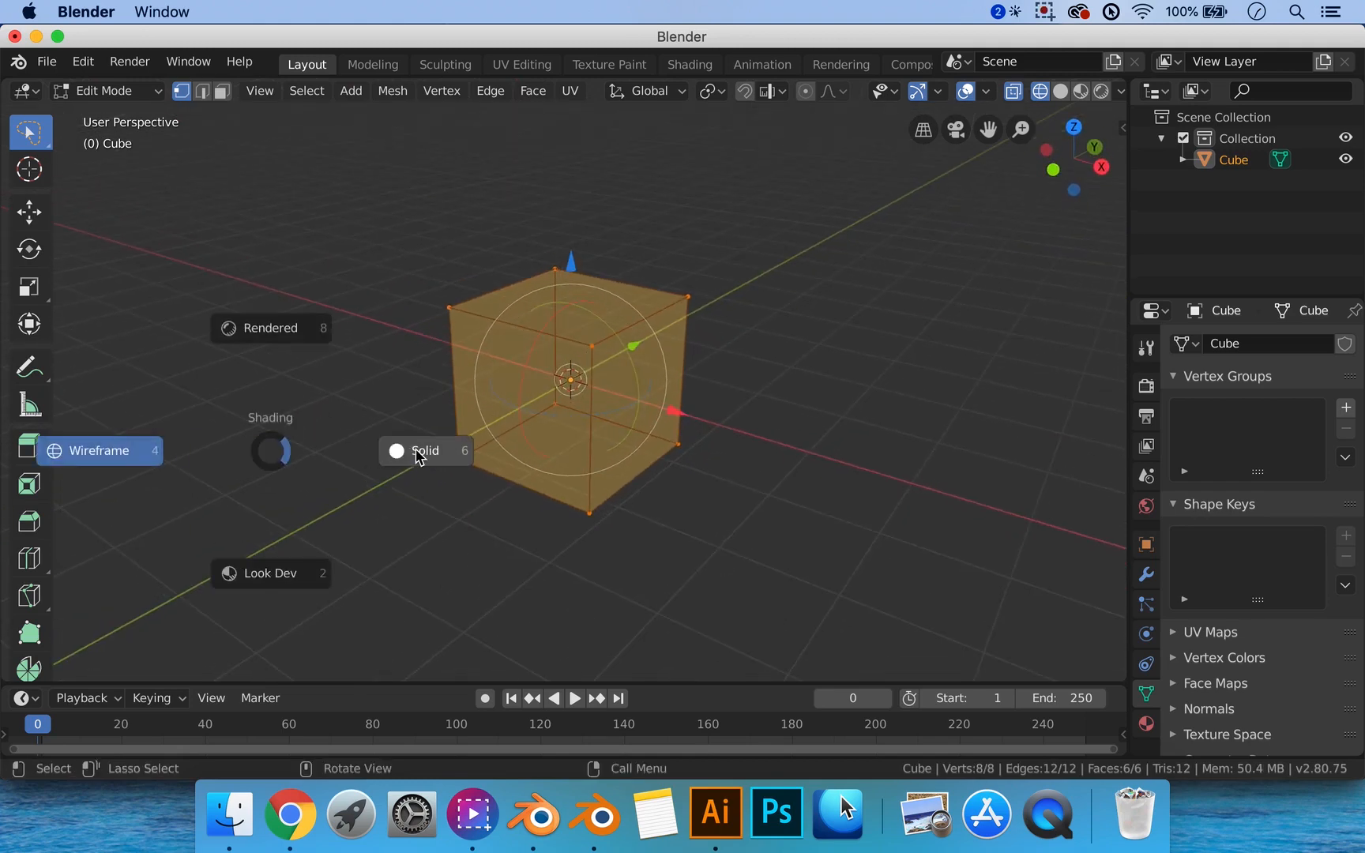
left_click(396, 451)
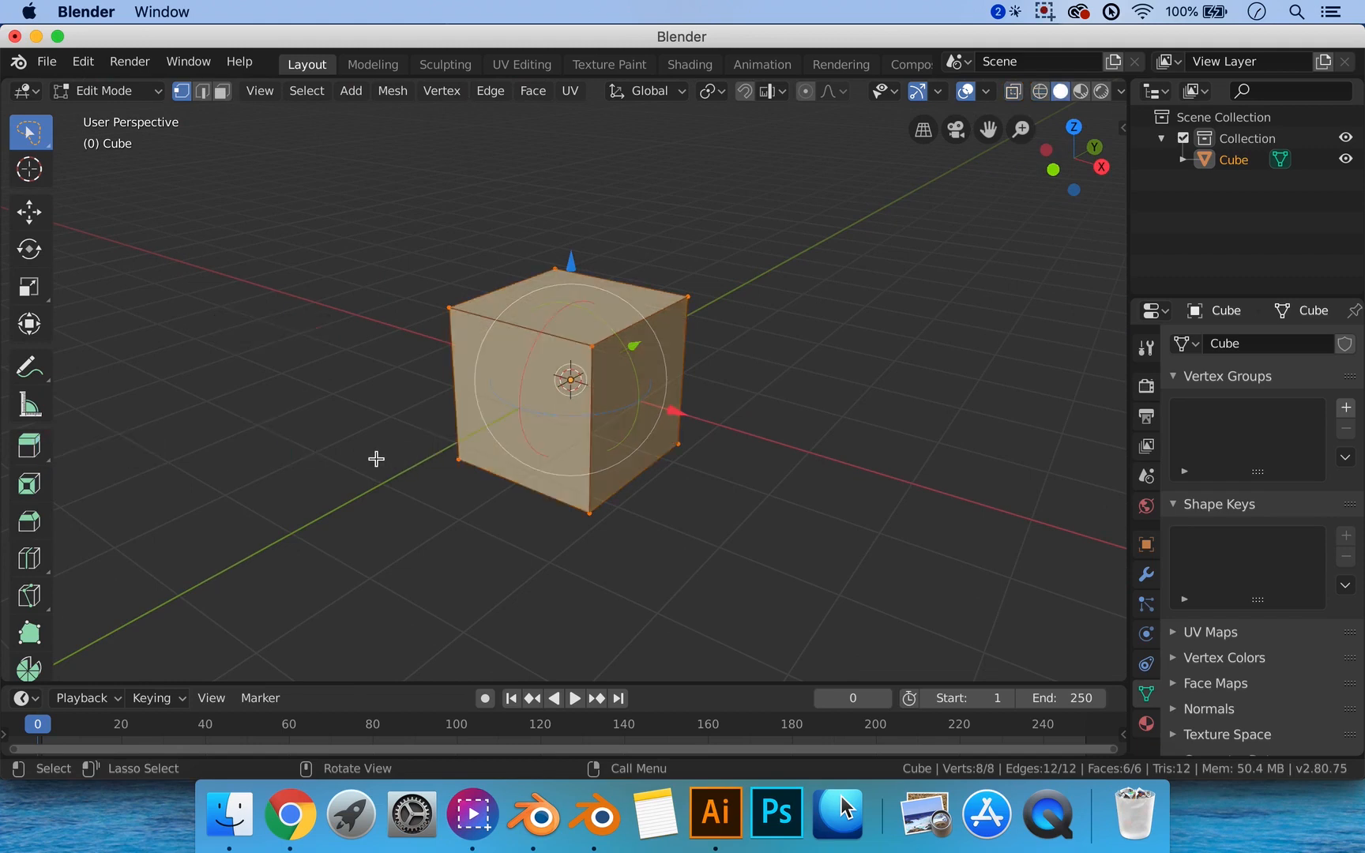
left_click(741, 454)
middle_click_drag(741, 454, 704, 468, "shift")
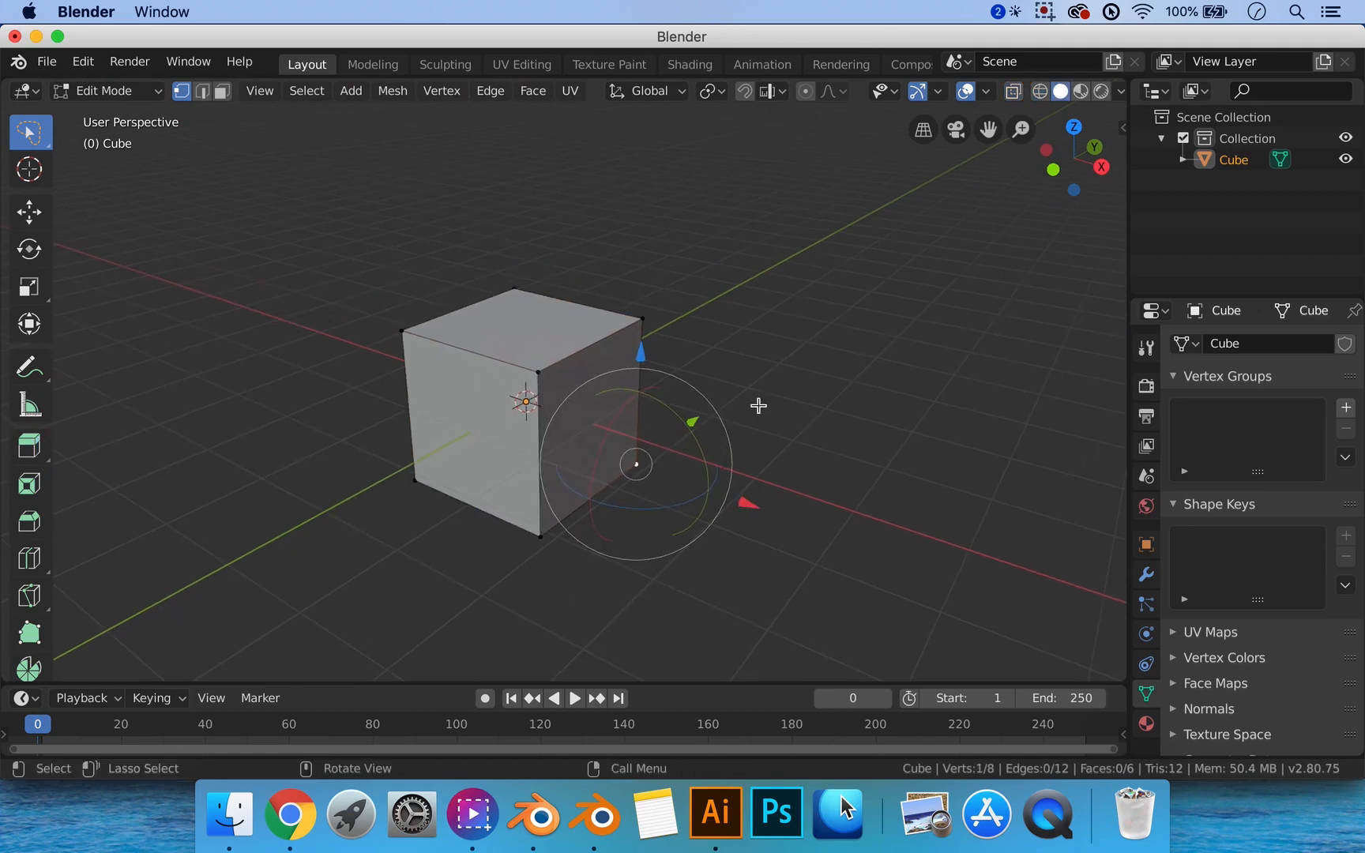
Switch to the Select Box tool, clear the vertex selection, and enable X-ray display in Edit Mode.
left_click(29, 133)
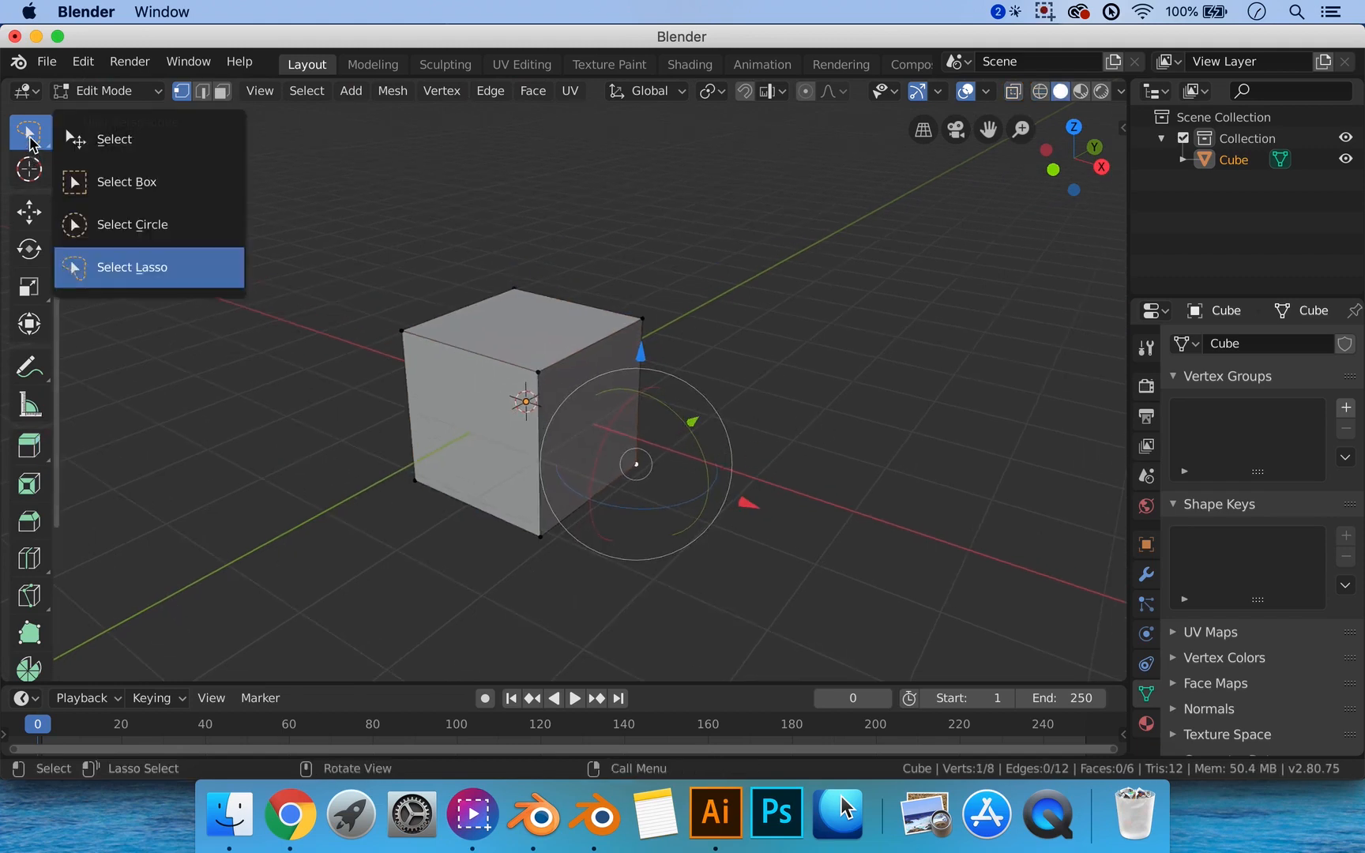
left_click(122, 182)
left_click(739, 332)
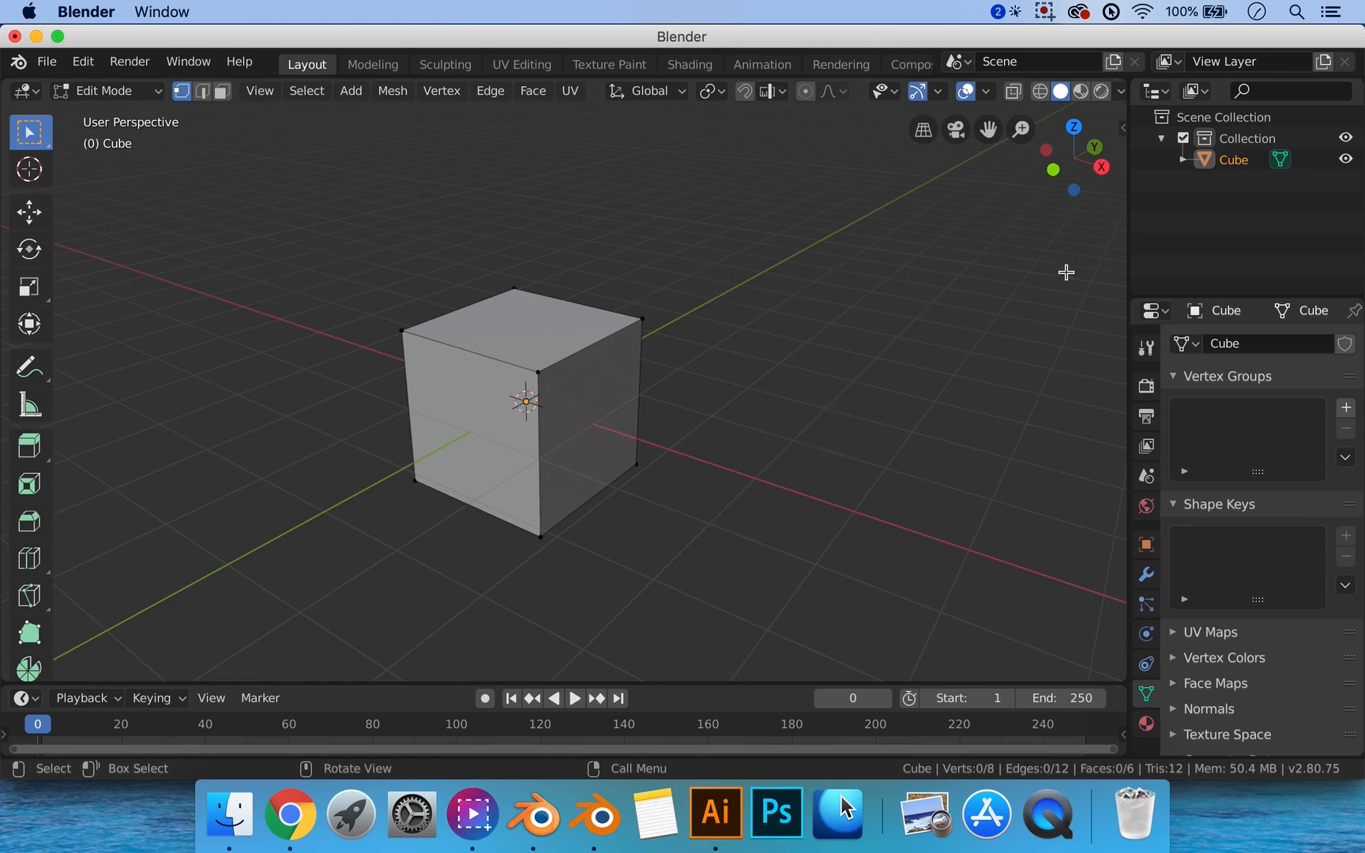
left_click(1014, 92)
Return to Object Mode, duplicate the cube and place the copy beside it toward positive Y, leaving both cubes deselected.
mouse_move(655, 405)
middle_mouse_down()
mouse_move(731, 408)
mouse_move(656, 414)
middle_mouse_up()
key("Tab")
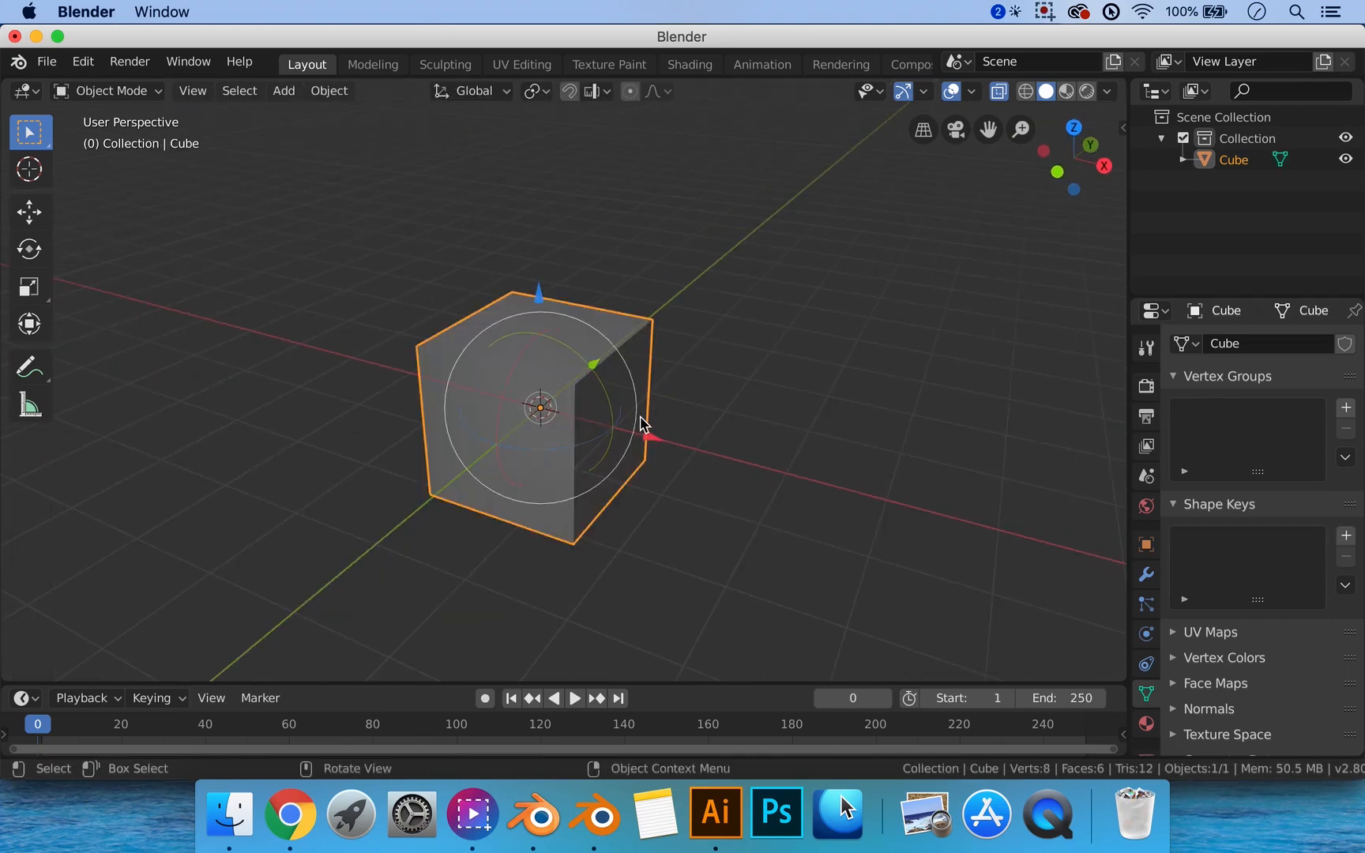
middle_click_drag(805, 388, 713, 399)
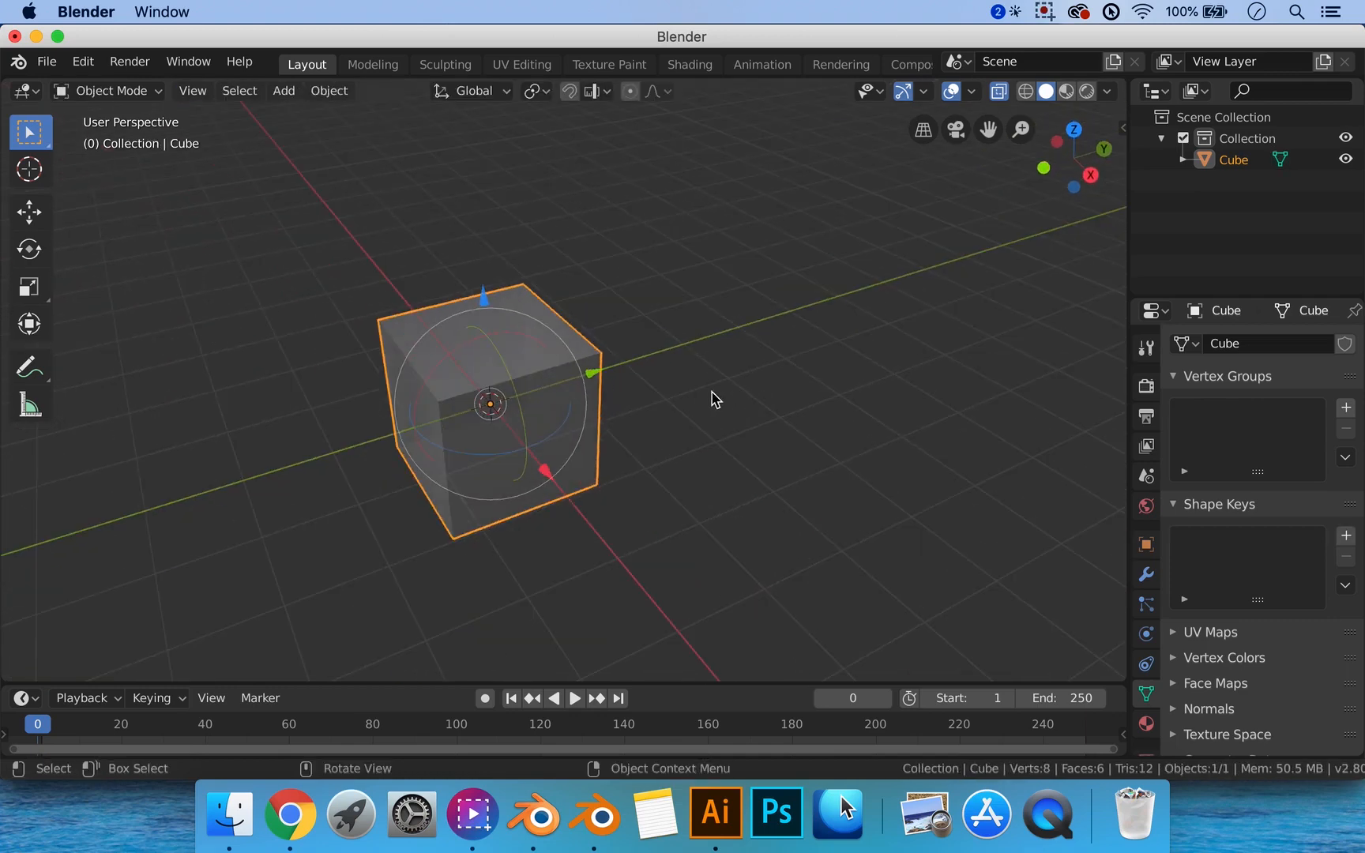
key("shift+d")
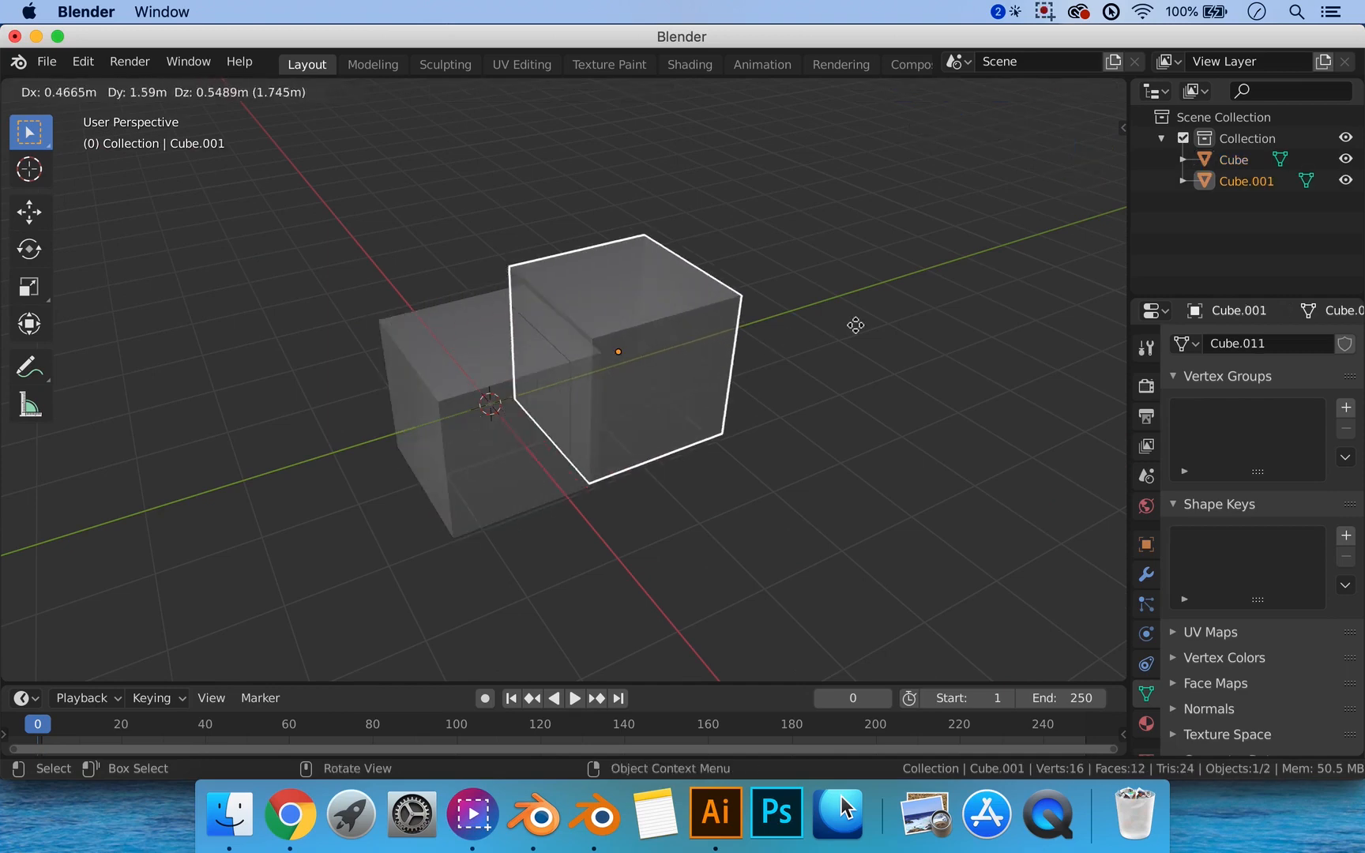
left_click(881, 323)
left_click(844, 481)
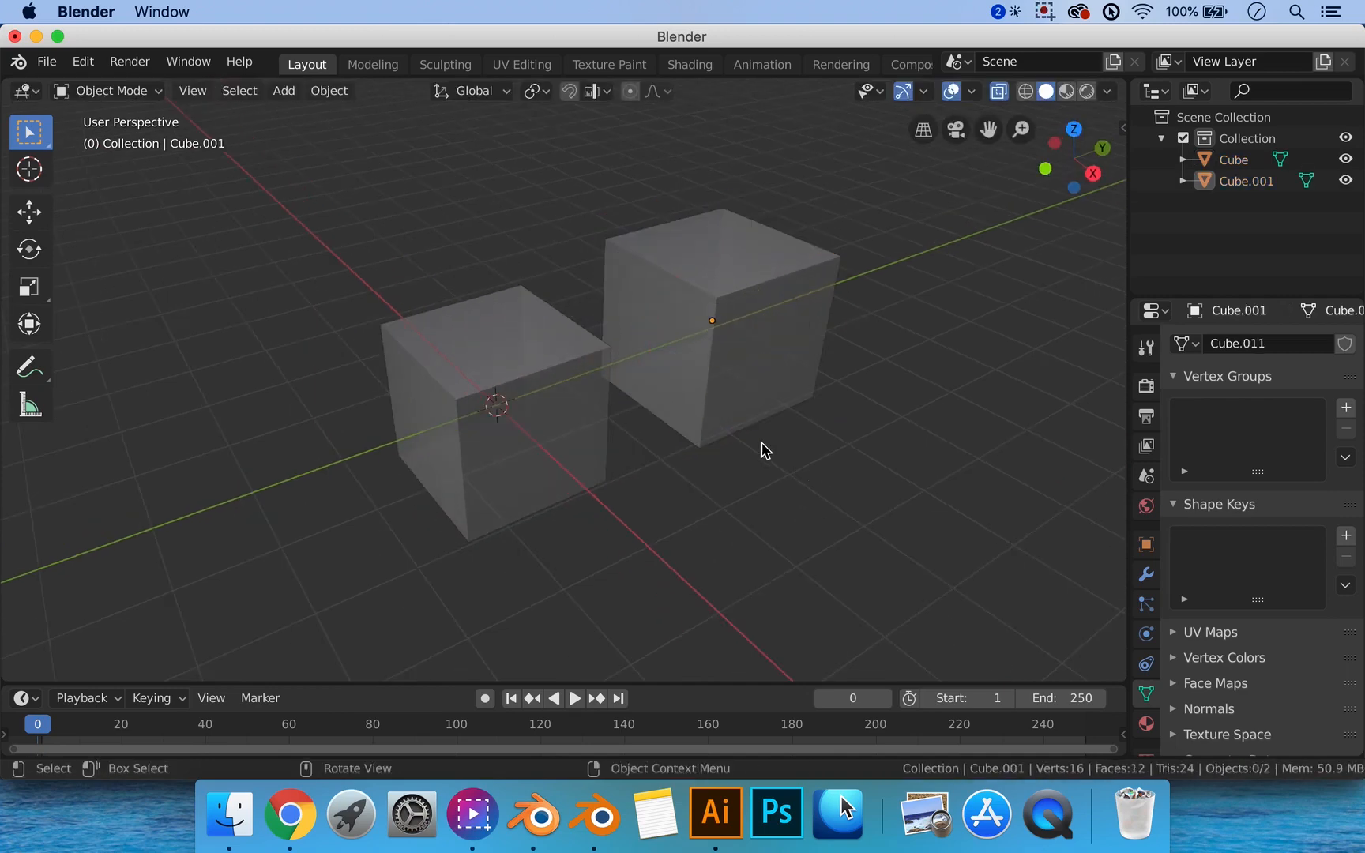
Box-select both cubes and enter Edit Mode on them together.
left_click_drag(358, 155, 1033, 635)
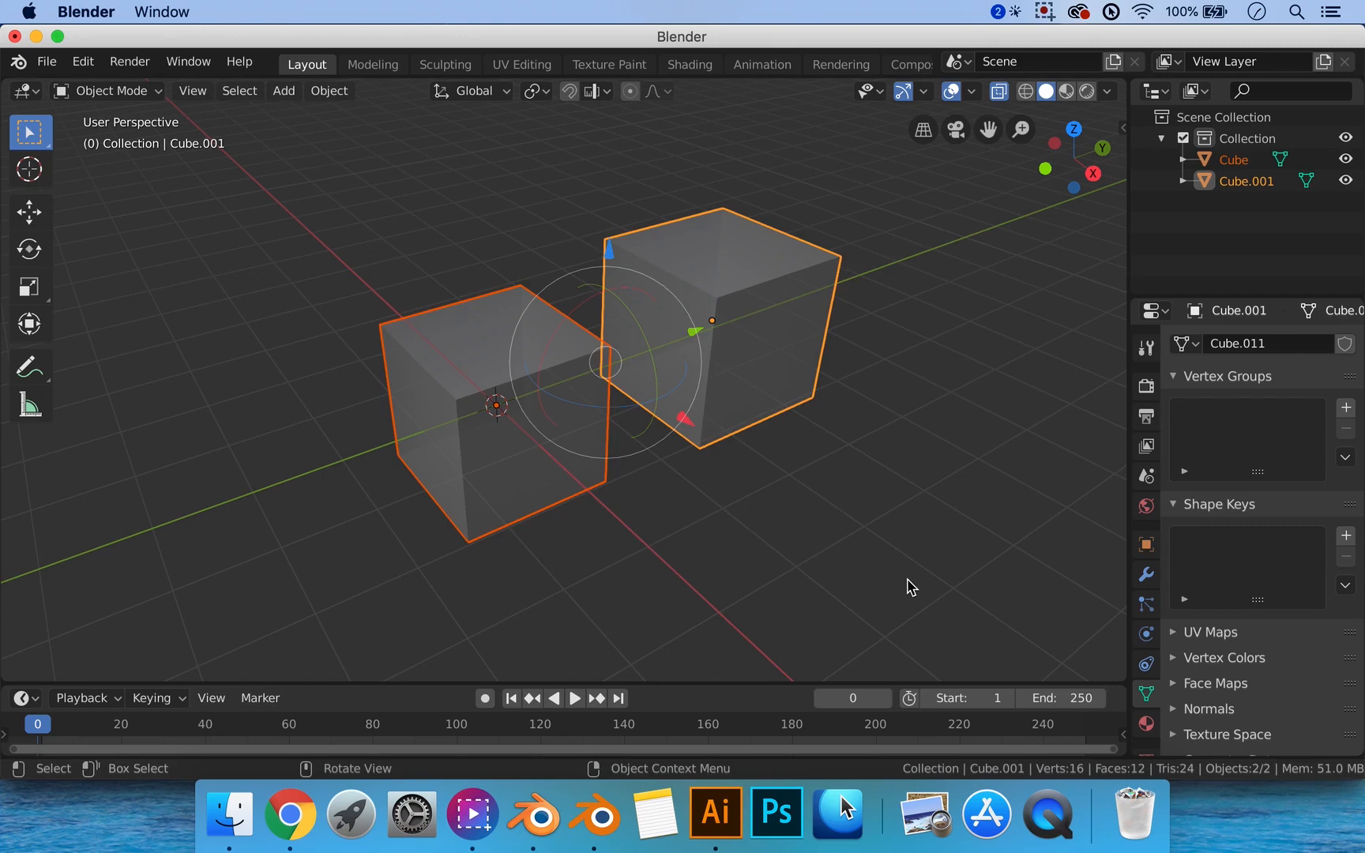
key("Tab")
middle_click_drag(868, 552, 351, 235)
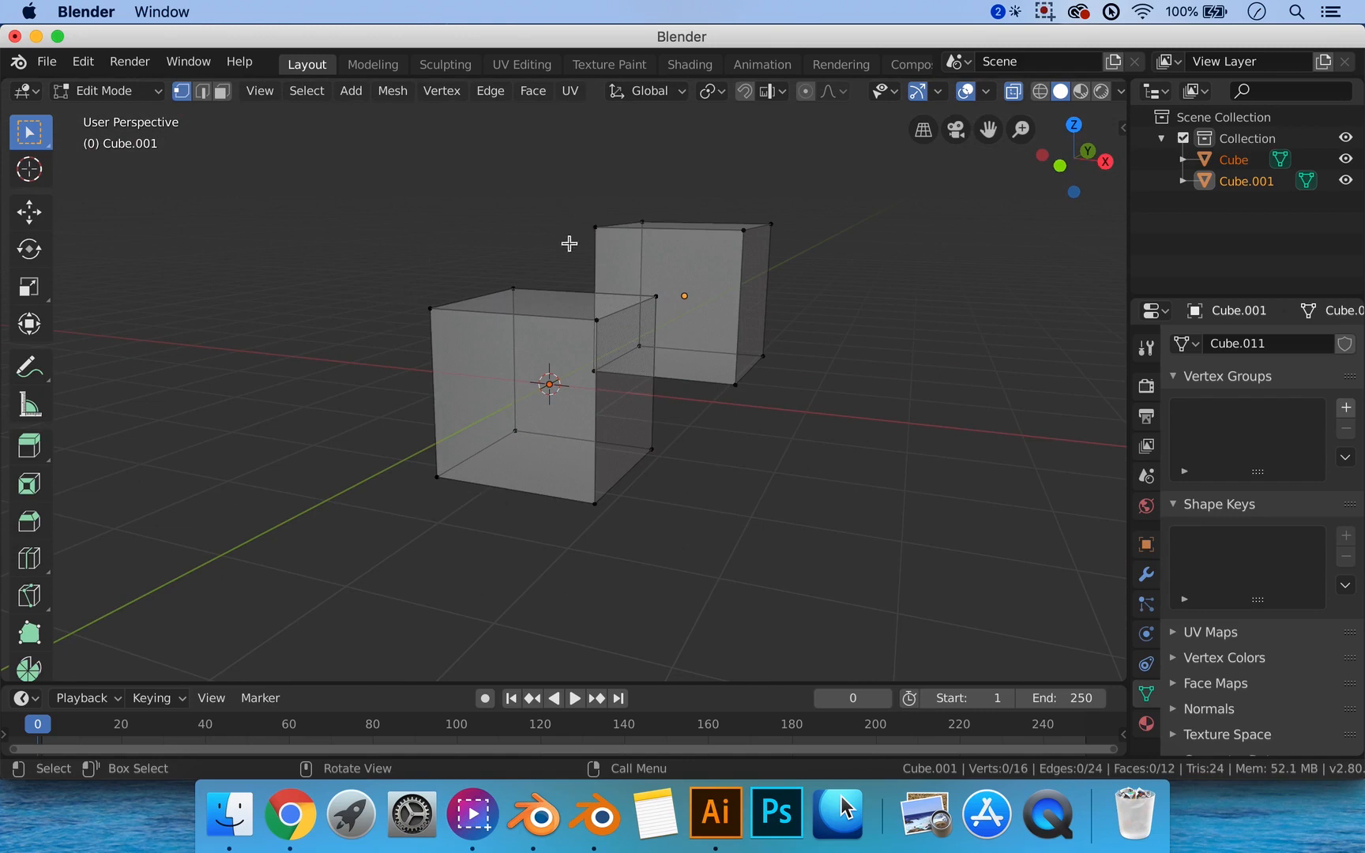
middle_click_drag(568, 243, 561, 435)
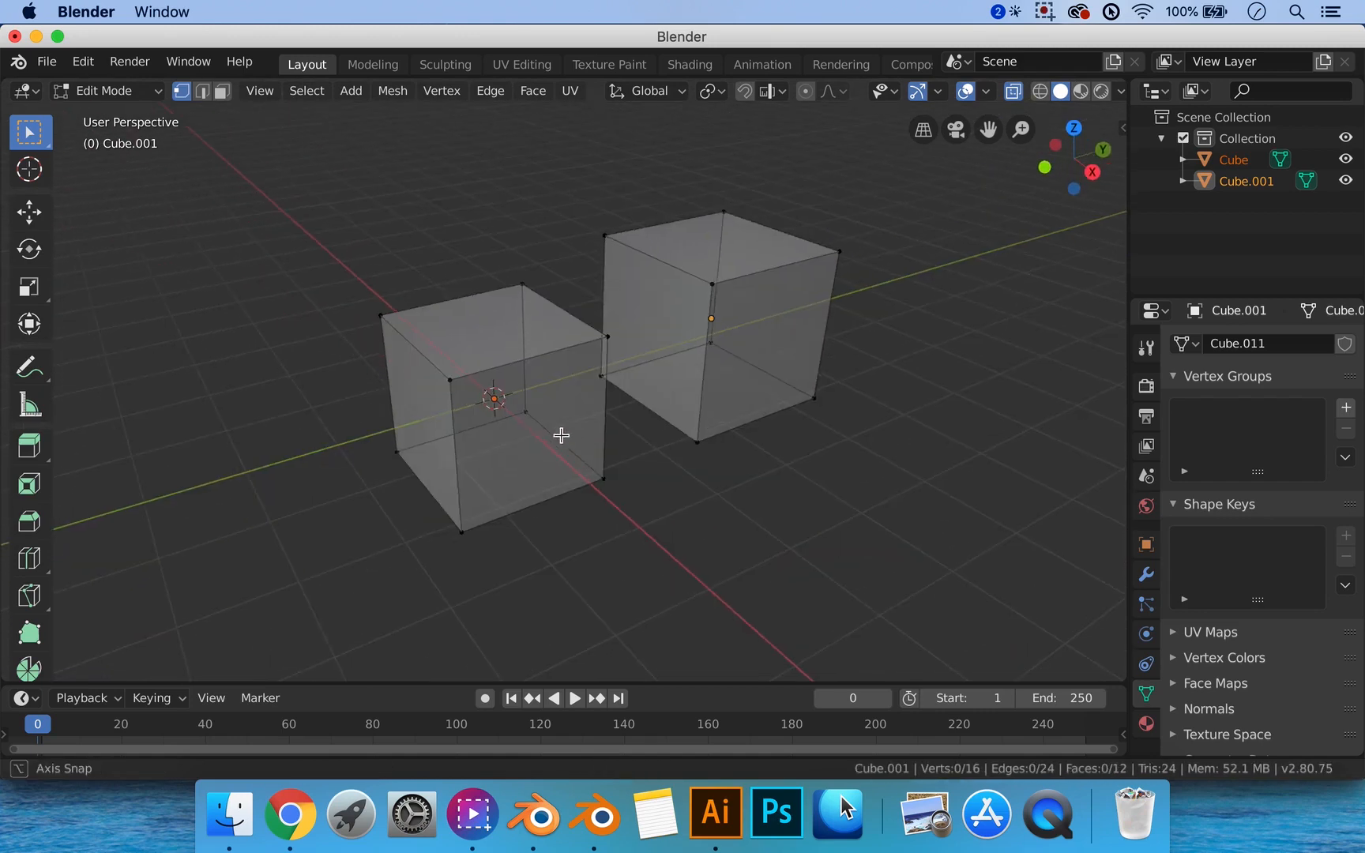
Select three original-cube vertices individually, including the hidden bottom one, and box-select six of its vertices instead.
left_click(526, 411)
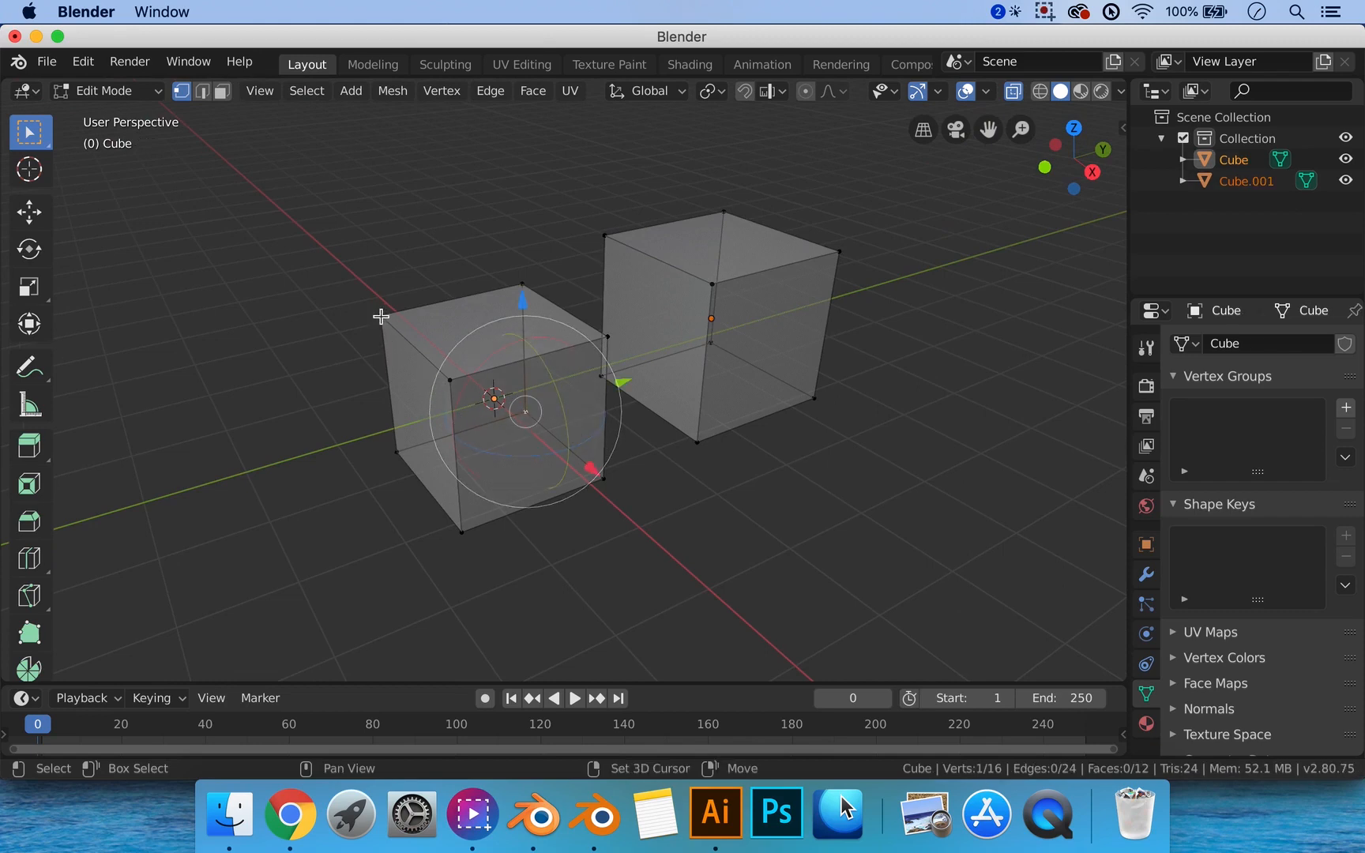
left_click(381, 316, "shift")
left_click(607, 337, "shift")
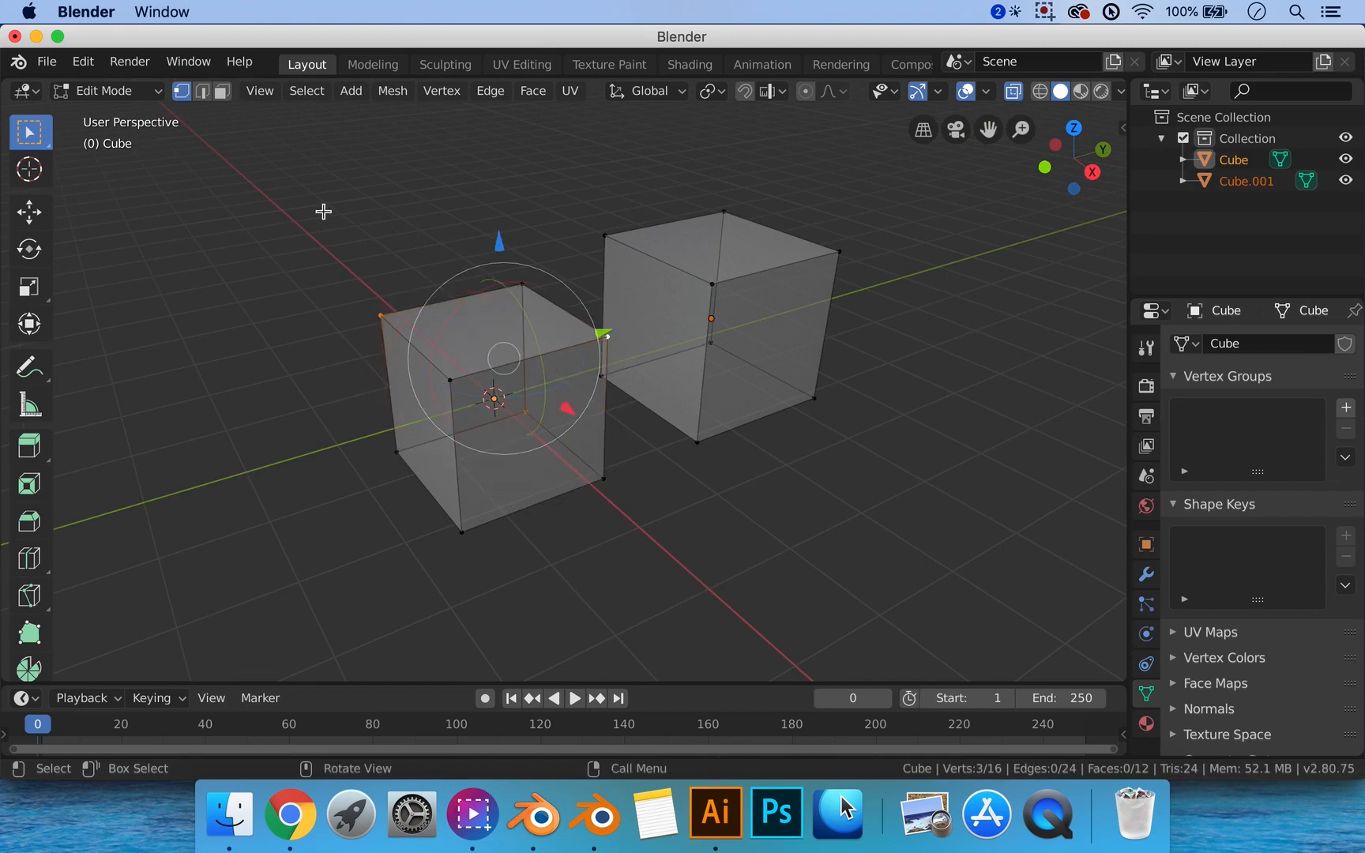
left_click_drag(323, 212, 546, 555)
mouse_move(646, 546)
middle_mouse_down()
mouse_move(573, 540)
mouse_move(637, 537)
middle_mouse_up()
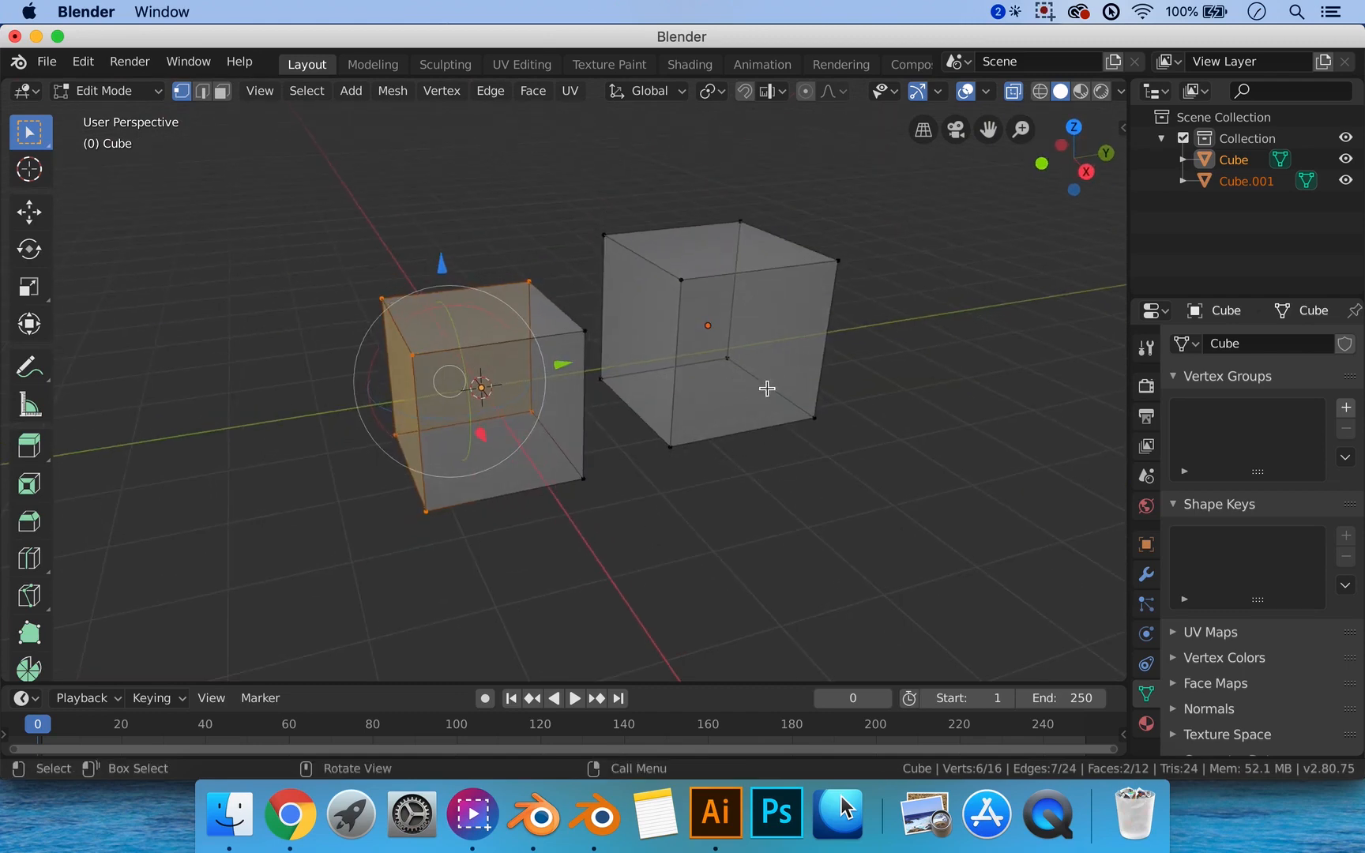
Return to Object Mode, switch the viewport to Wireframe shading, and box-select both cubes.
key("Tab")
left_click(763, 385)
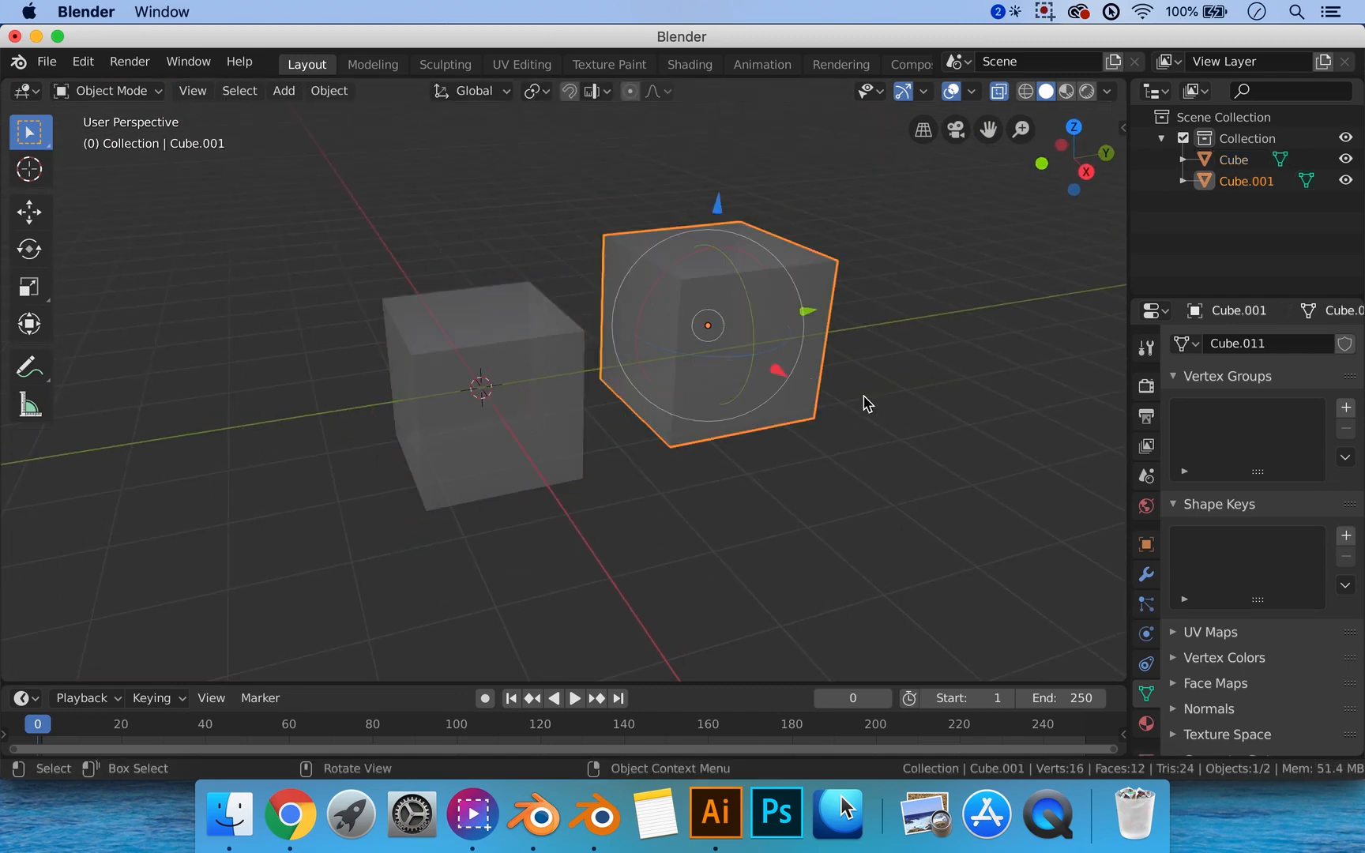
key("z")
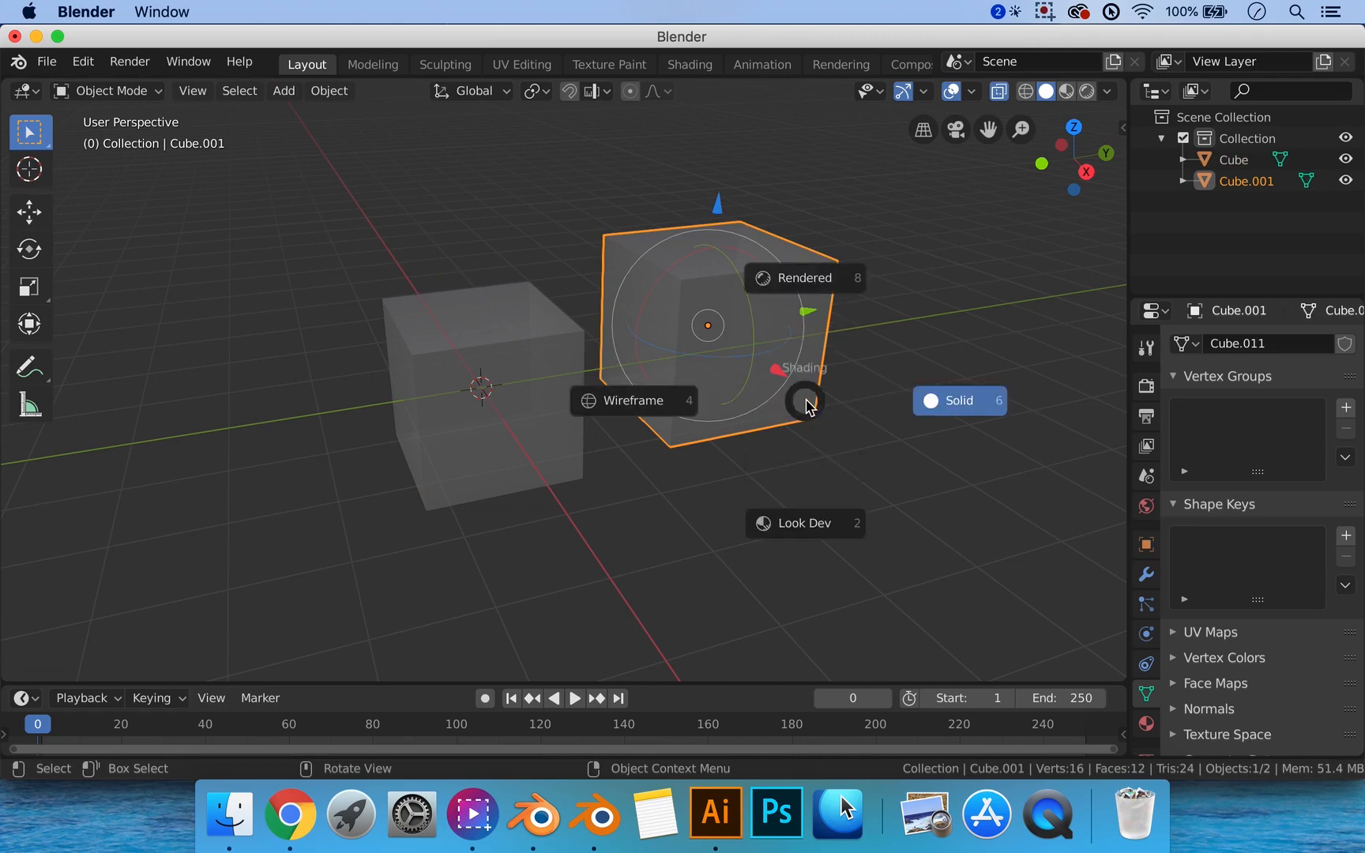
left_click(676, 412)
middle_click_drag(705, 444, 545, 406)
left_click_drag(318, 202, 853, 569)
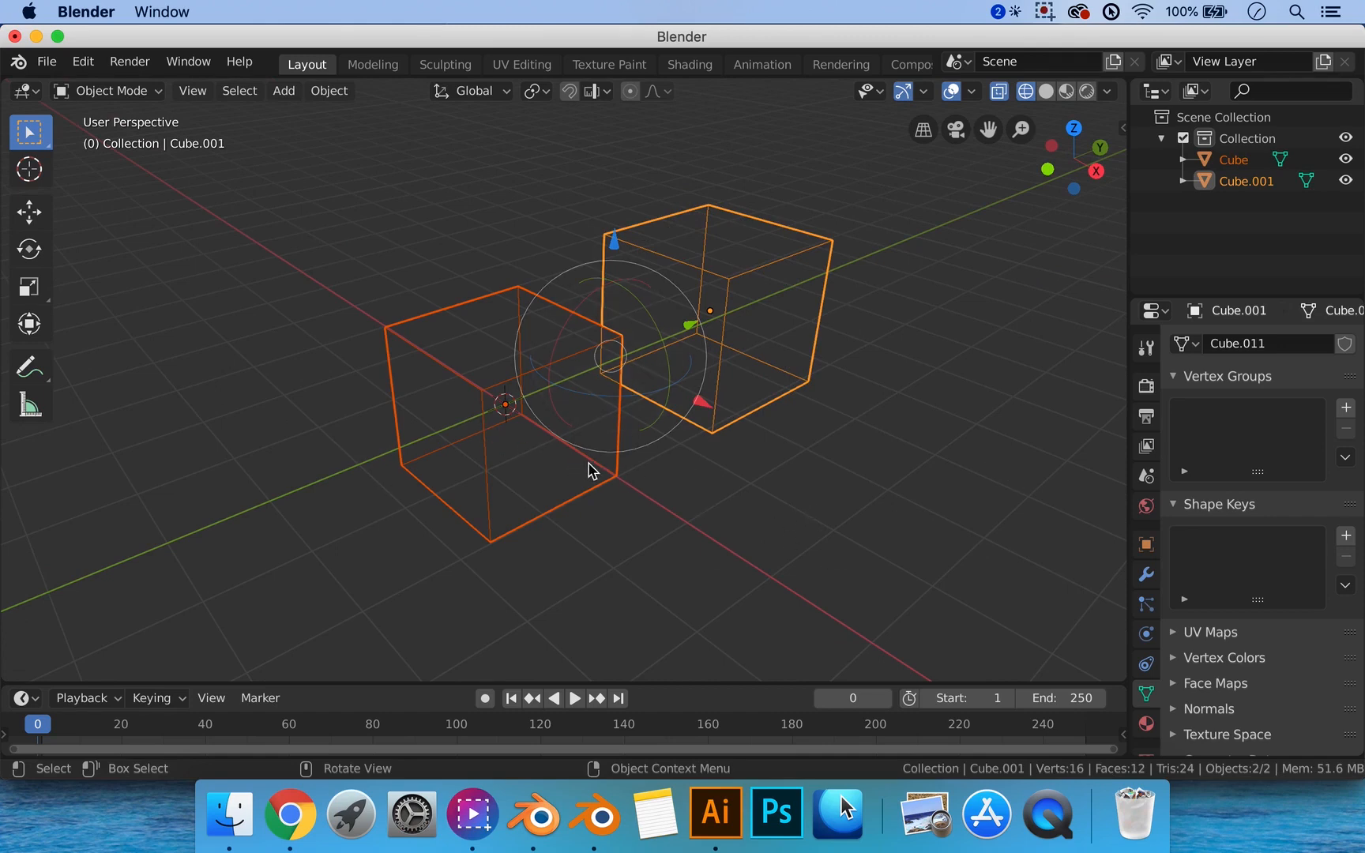
Examine both wireframe cubes from different angles in Edit Mode, and compare them with their Object Mode display.
key("Tab")
middle_click_drag(682, 467, 655, 469)
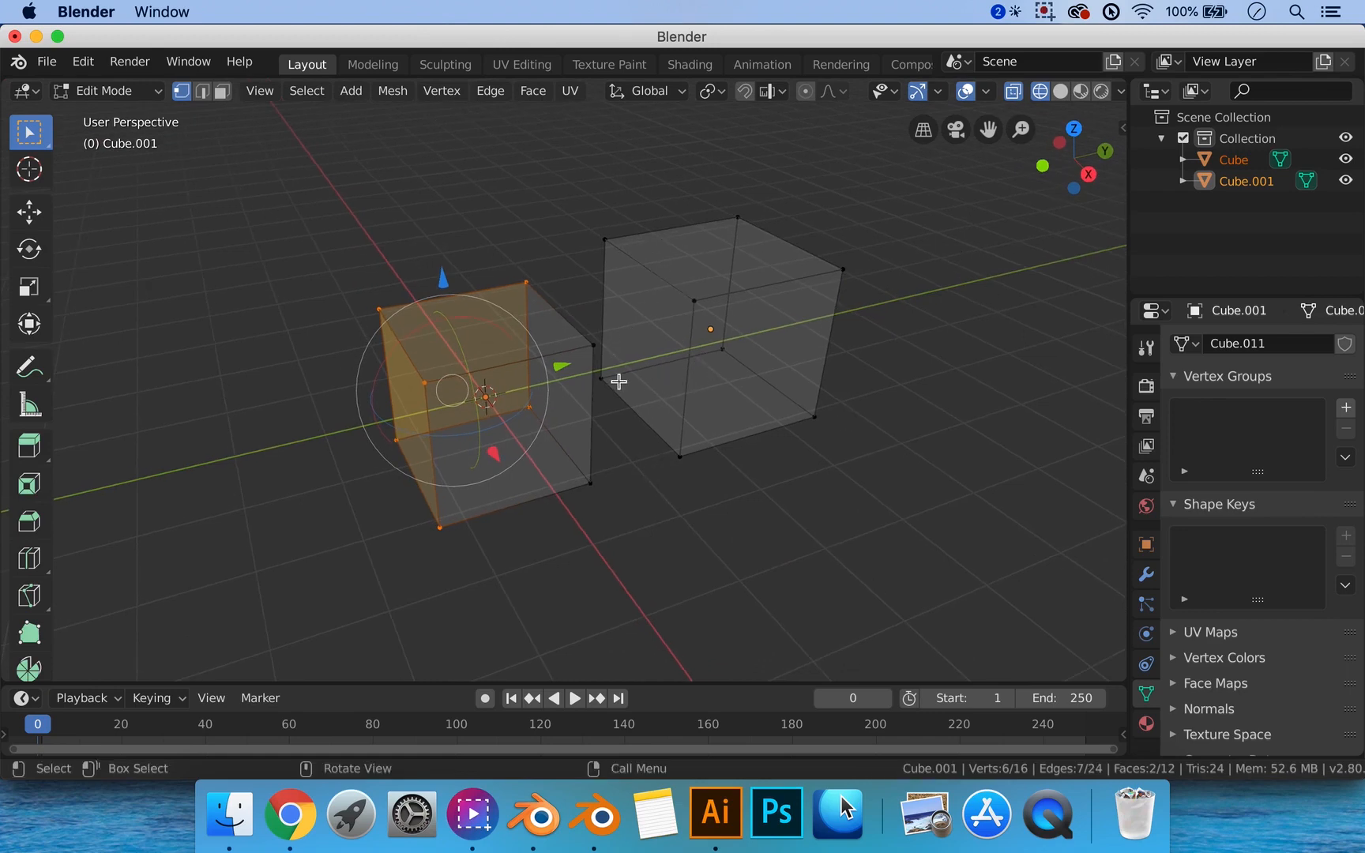
middle_click_drag(619, 381, 646, 379)
middle_click_drag(757, 366, 710, 362)
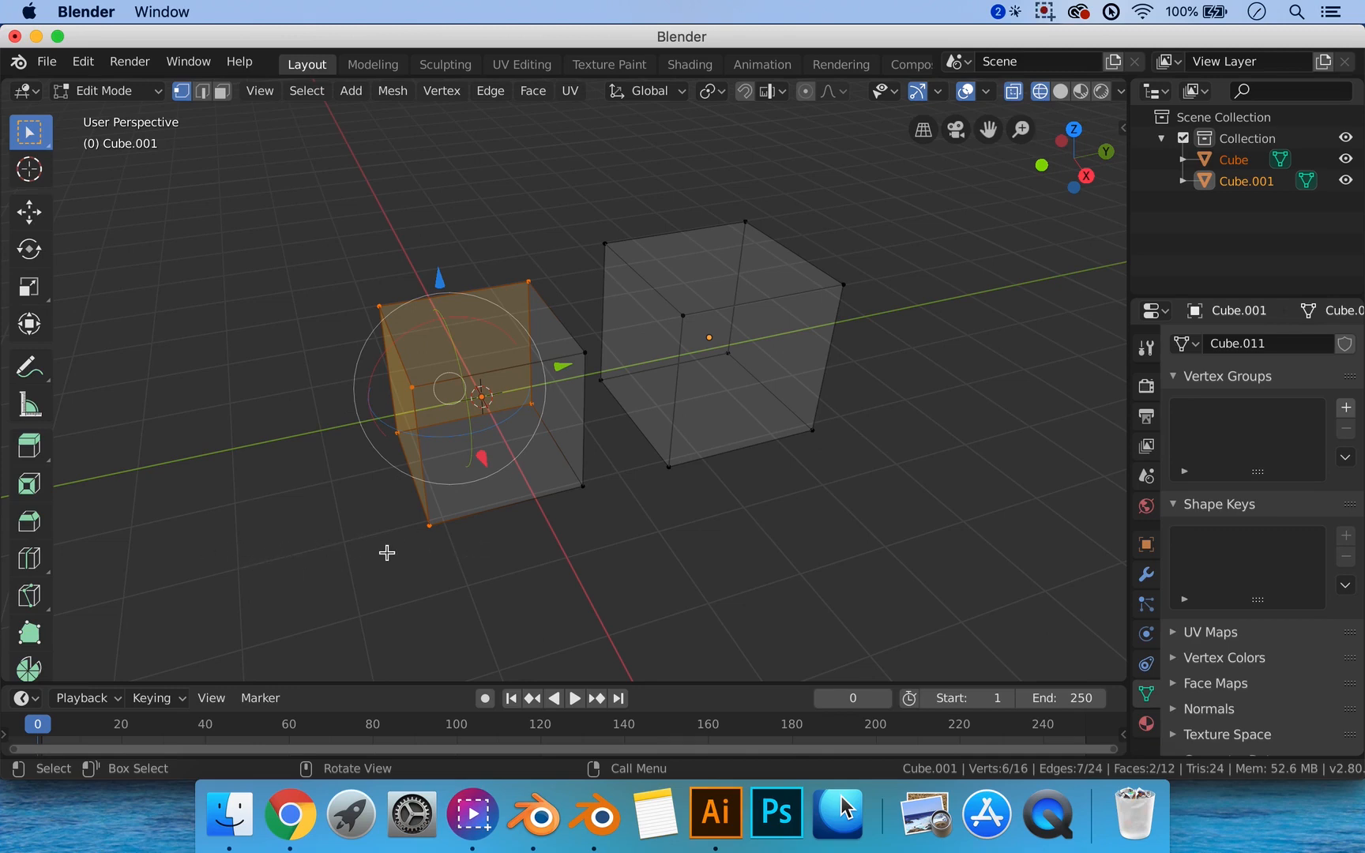
key("Tab")
middle_click_drag(445, 551, 478, 534)
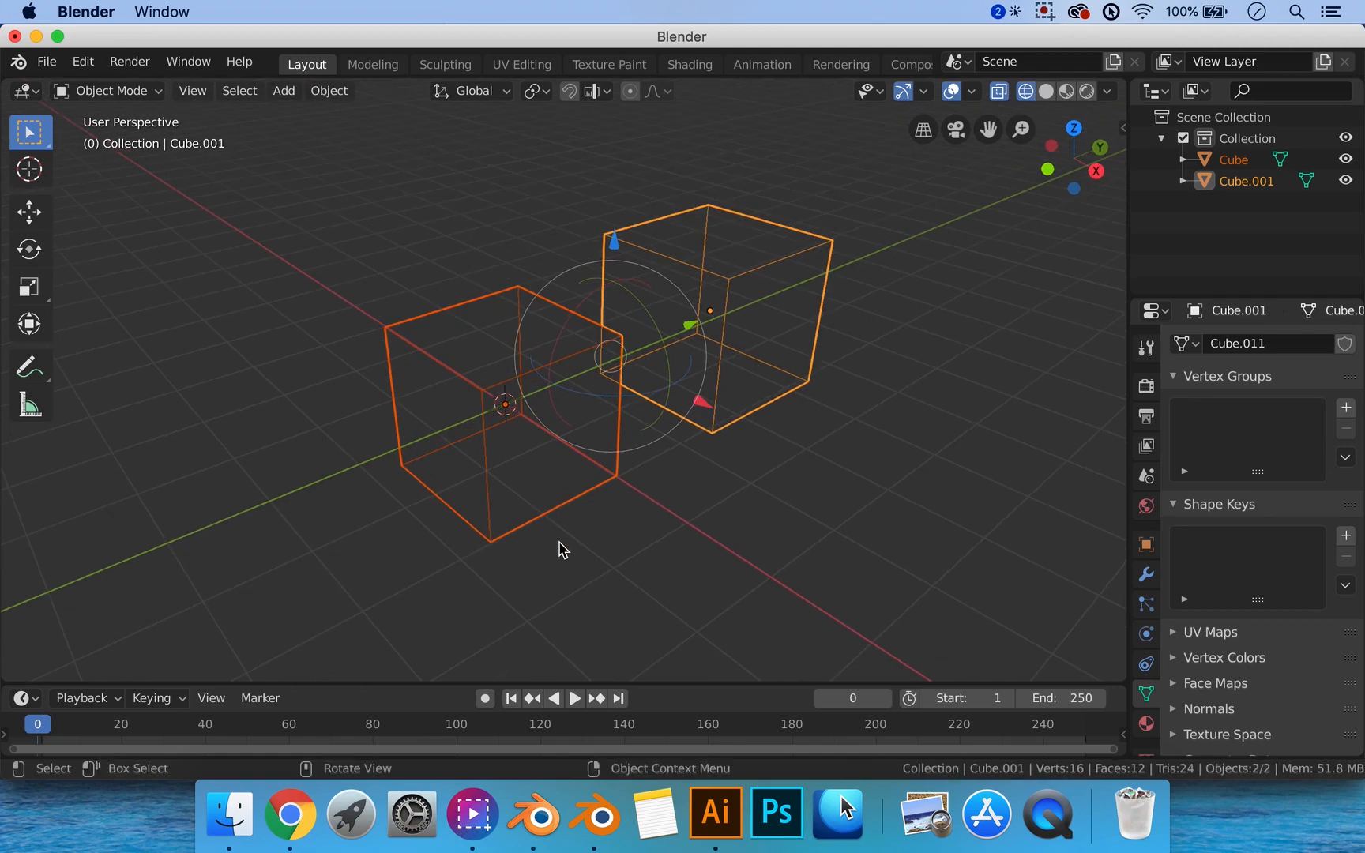
middle_click_drag(558, 549, 552, 550)
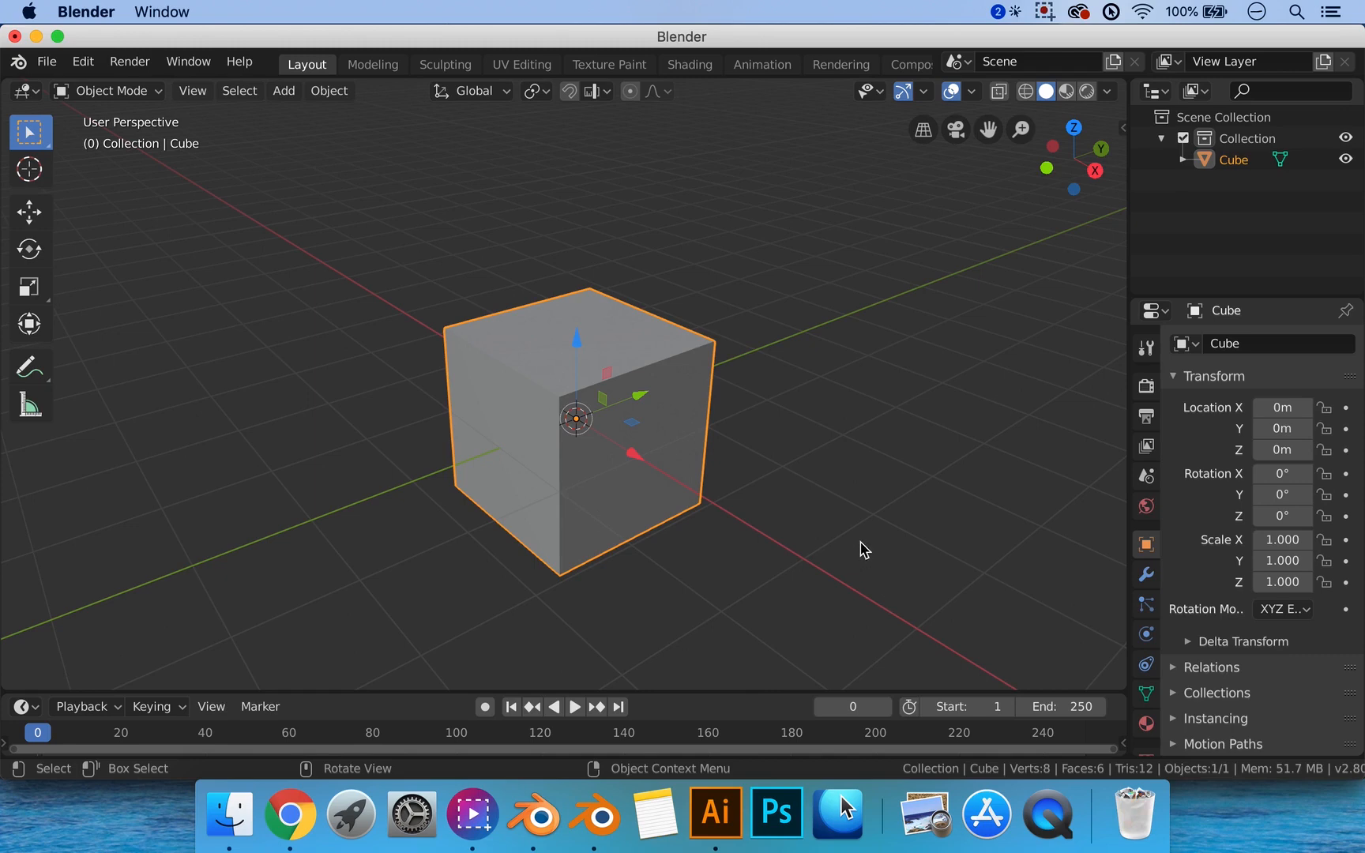
Enter Edit Mode on the single cube and add a vertical loop cut slid off-center toward negative Y.
key("Tab")
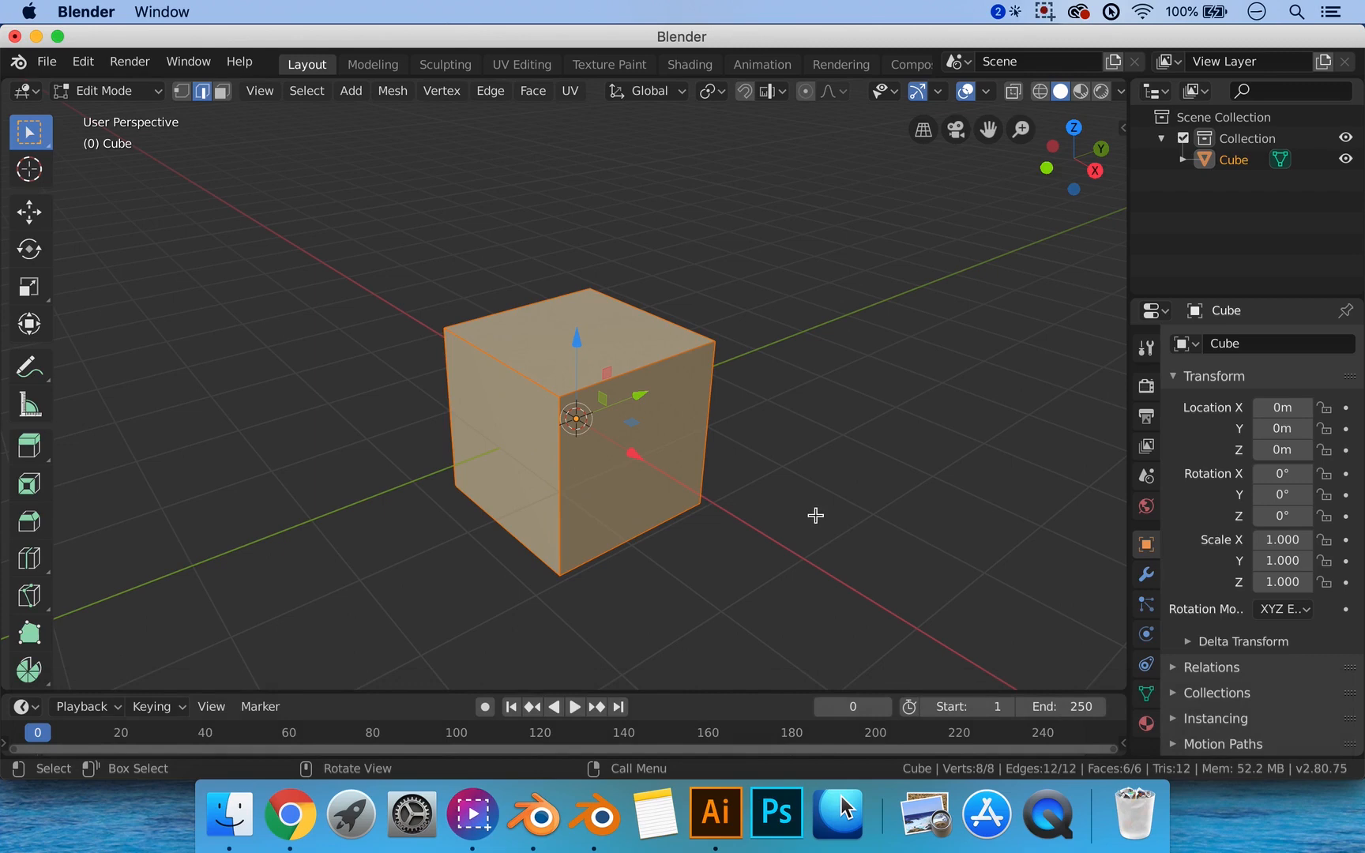
key("ctrl+r")
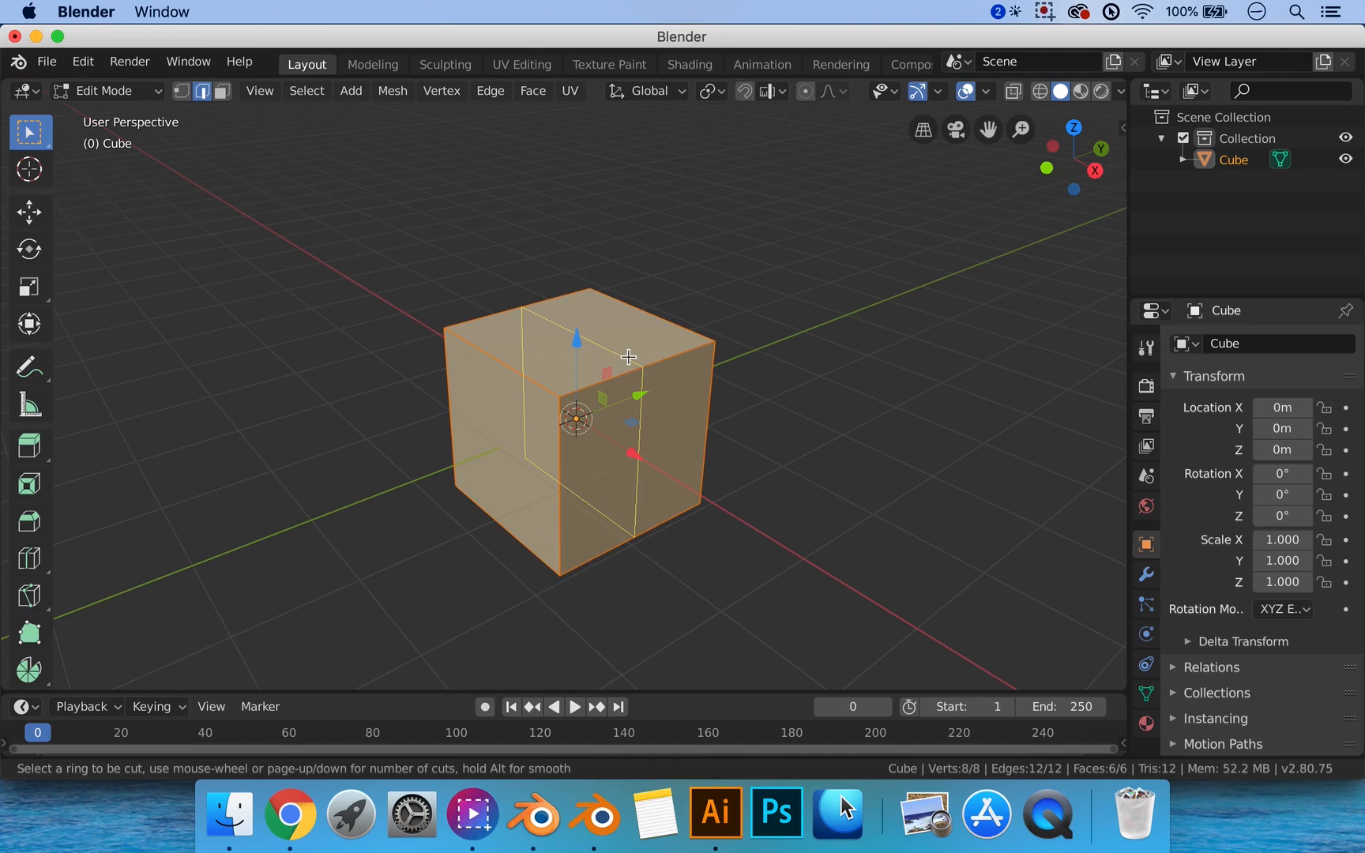
left_click(629, 357)
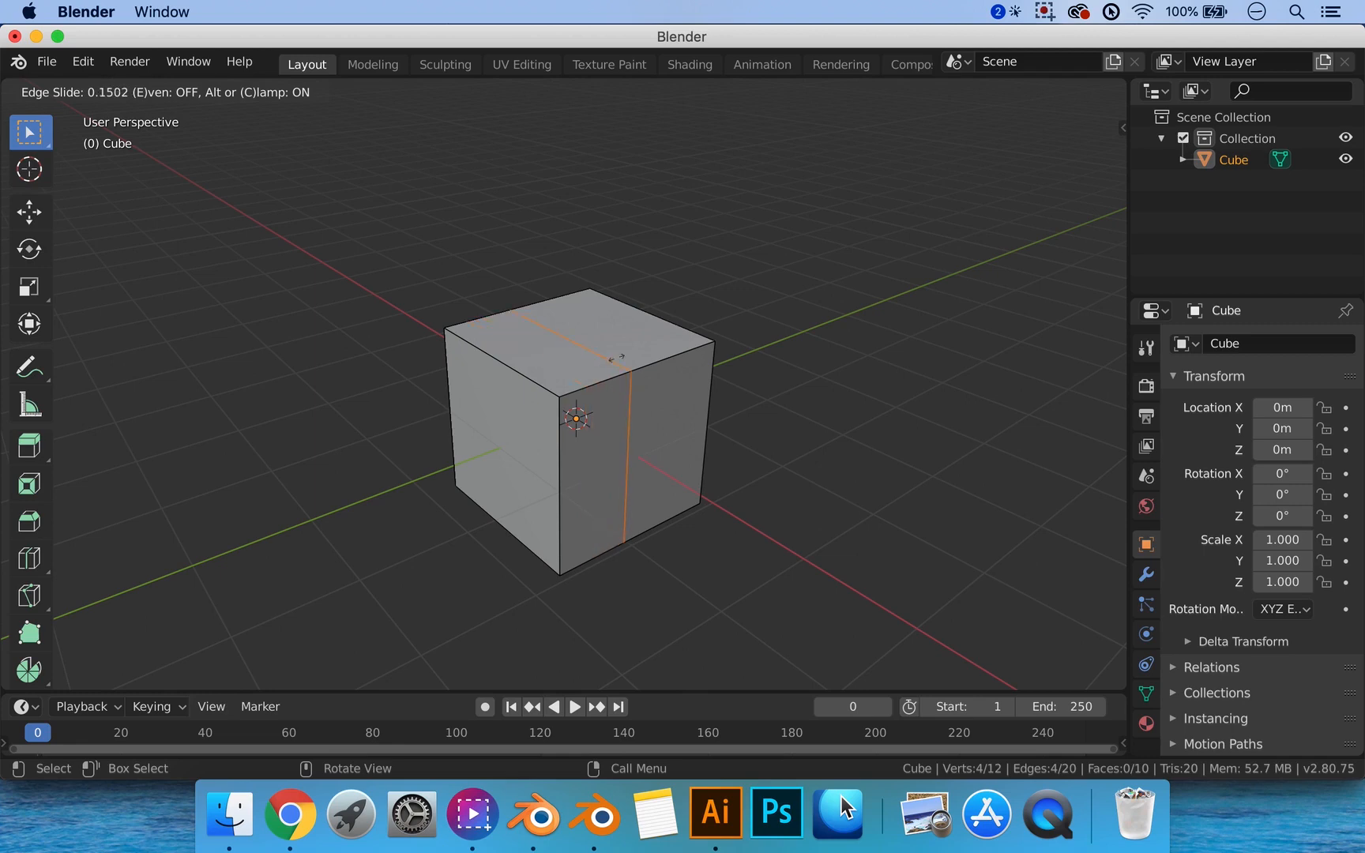
left_click(608, 360)
middle_click_drag(804, 323, 699, 375)
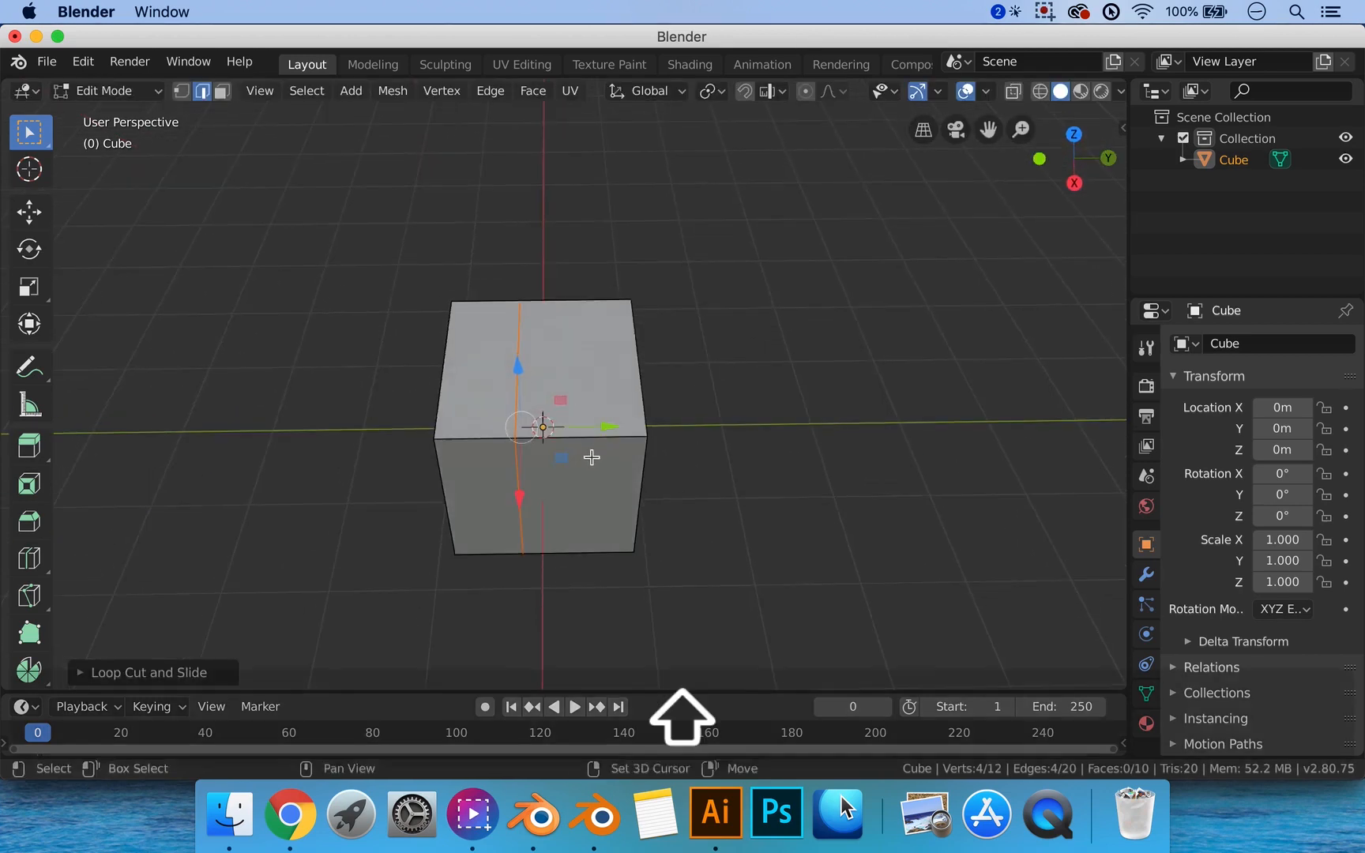
middle_click_drag(594, 458, 716, 448, "shift")
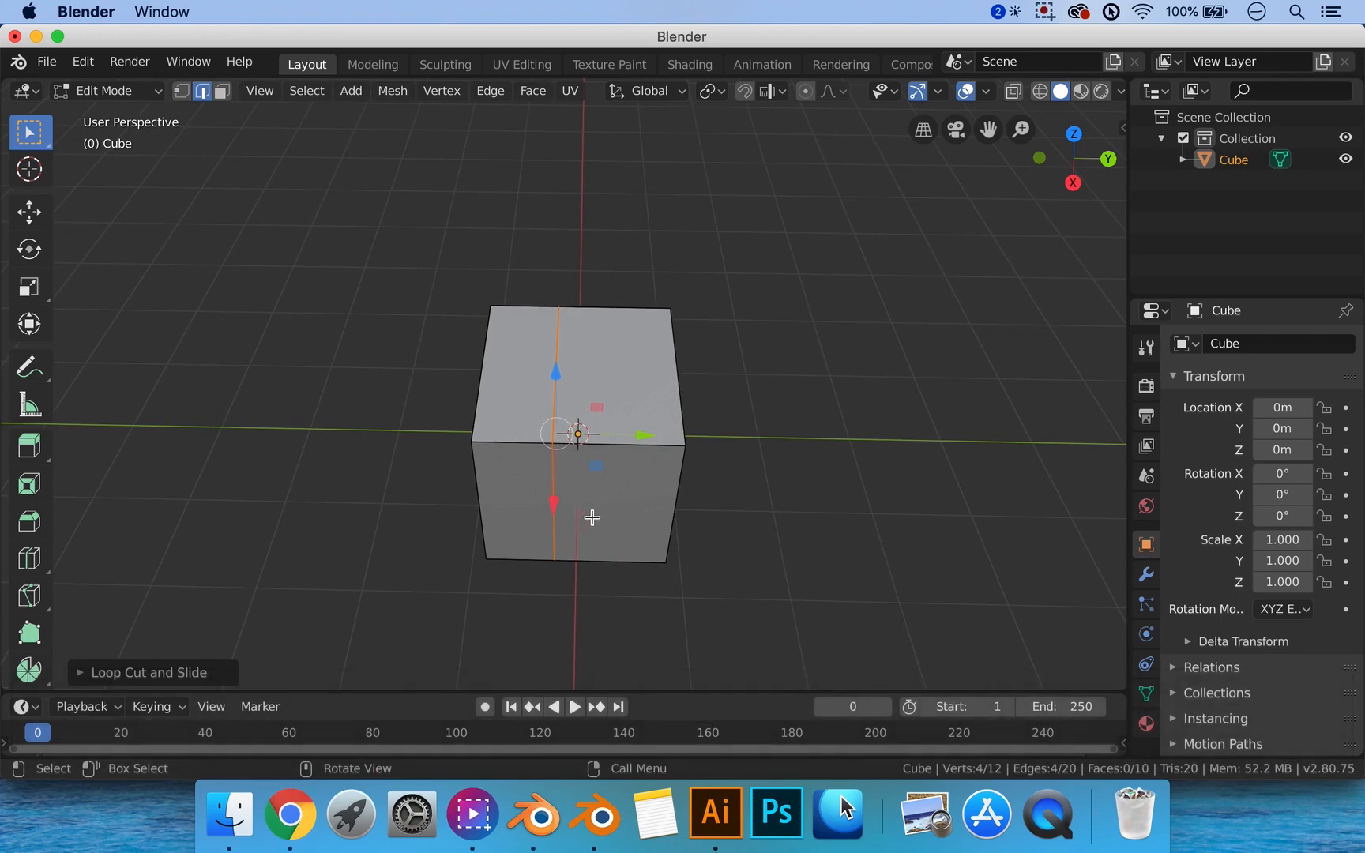
Replace the off-center loop with a vertical loop cut centered across the cube's Y direction.
key("a")
key("ctrl+r")
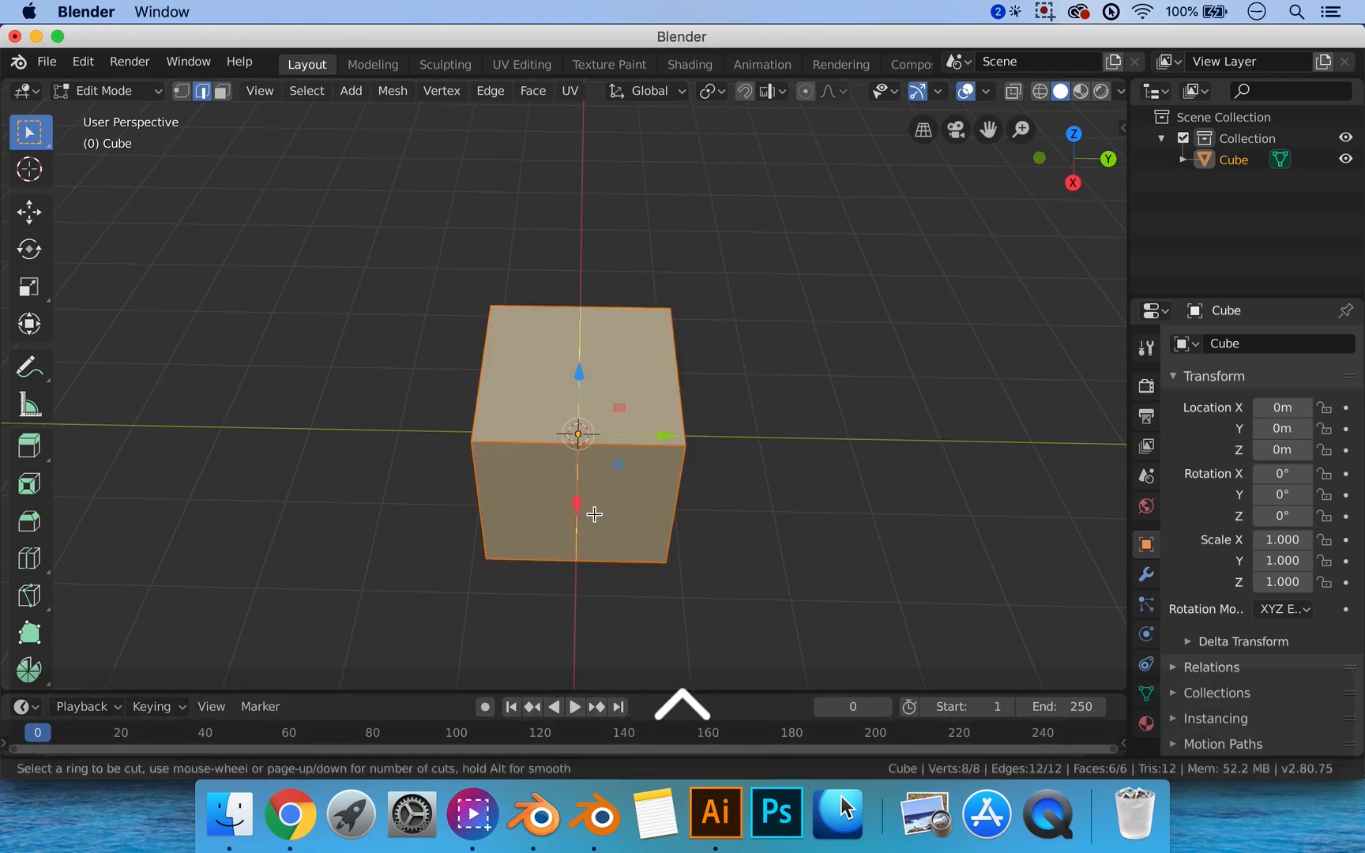
left_click(594, 514)
right_click(632, 498)
mouse_move(655, 488)
middle_mouse_down()
mouse_move(714, 488)
mouse_move(691, 437)
mouse_move(679, 438)
mouse_move(679, 484)
middle_mouse_up()
scroll(680, 439, "up", 2)
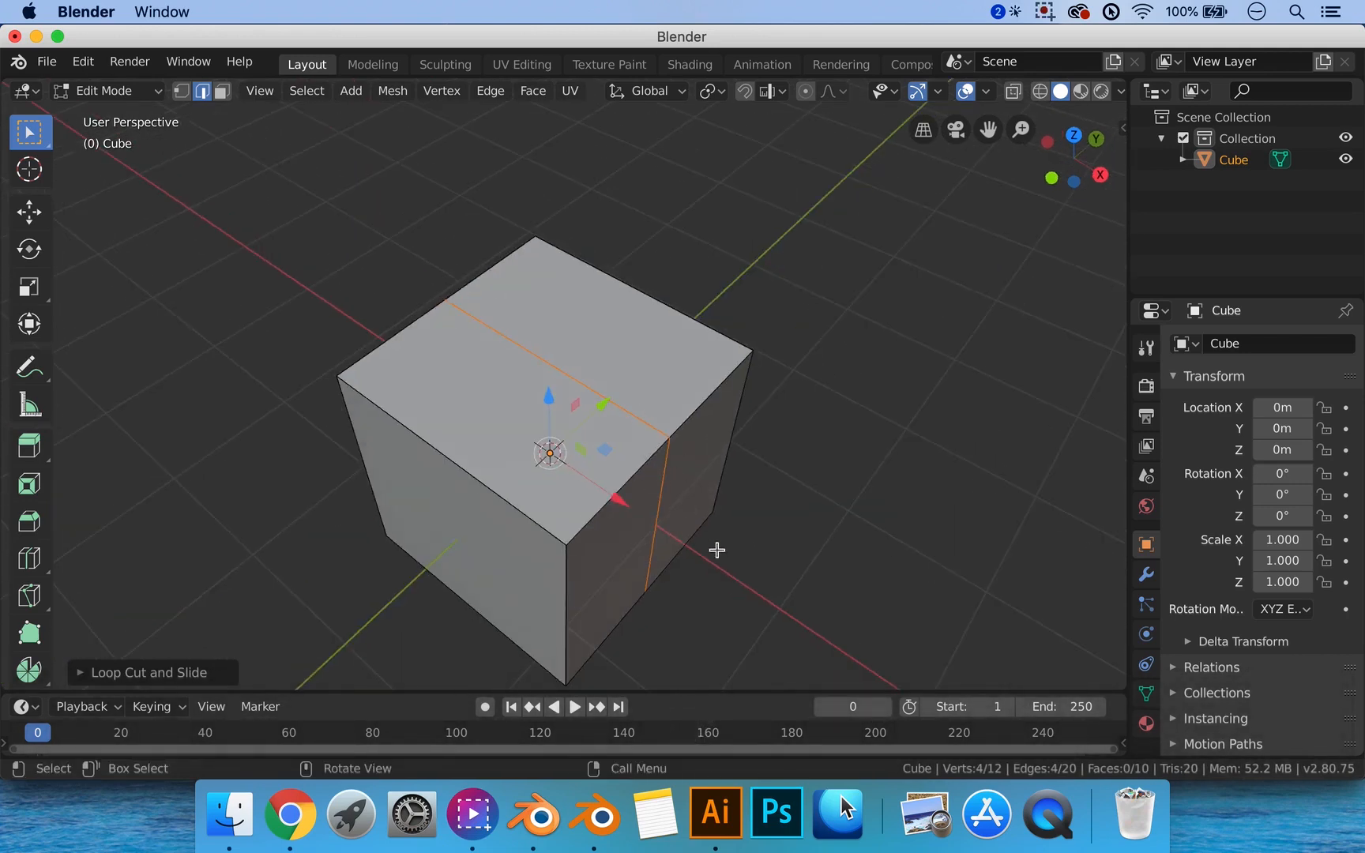
middle_click_drag(717, 550, 695, 447)
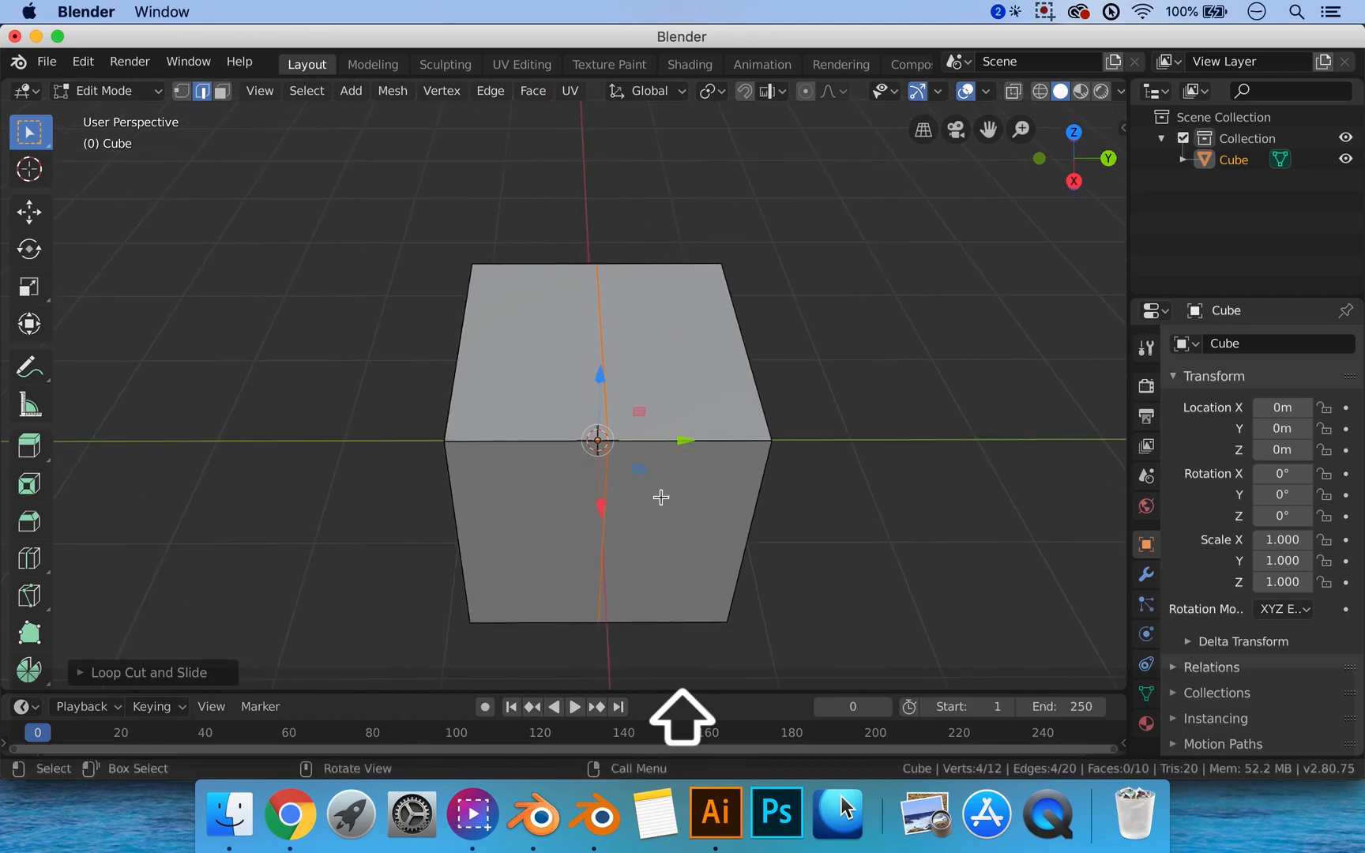
mouse_move(661, 497)
middle_mouse_down()
mouse_move(707, 485)
mouse_move(644, 499)
middle_mouse_up()
scroll(662, 490, "down", 4)
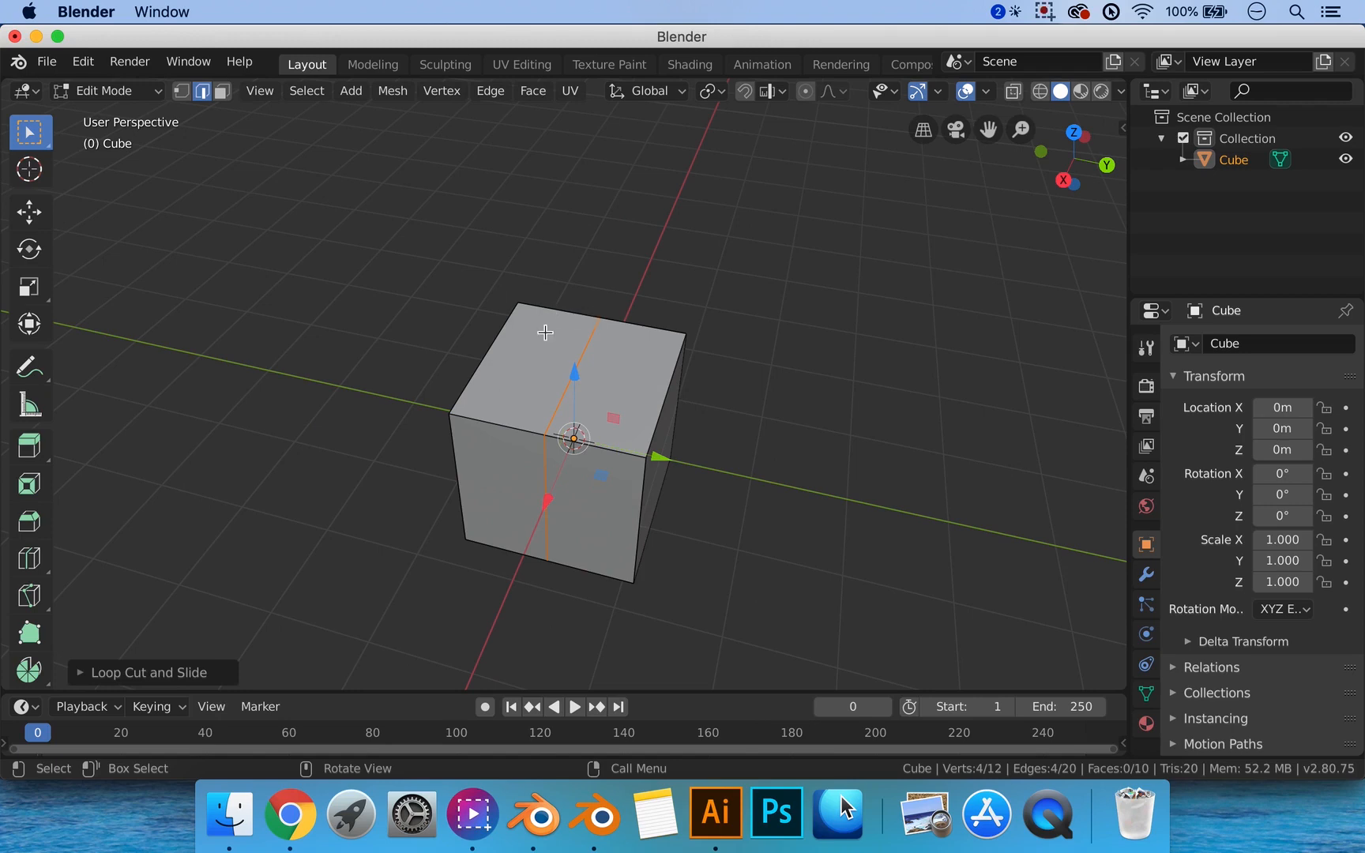
Switch to face selection and extrude the negative-Y half of the cube's top face upward about 2.4 m.
key("ctrl+3")
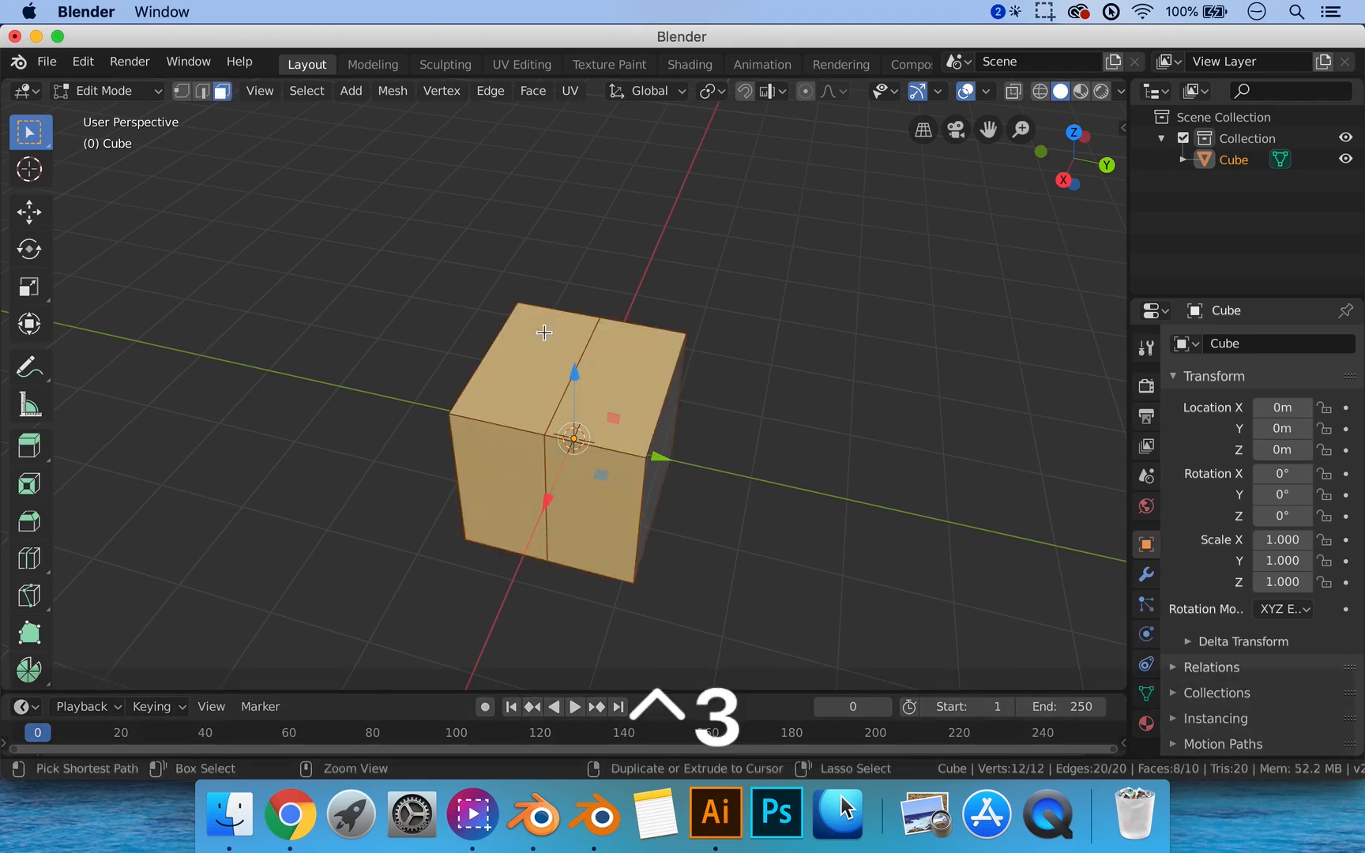
left_click(534, 373)
middle_click_drag(648, 362, 630, 365)
key("e")
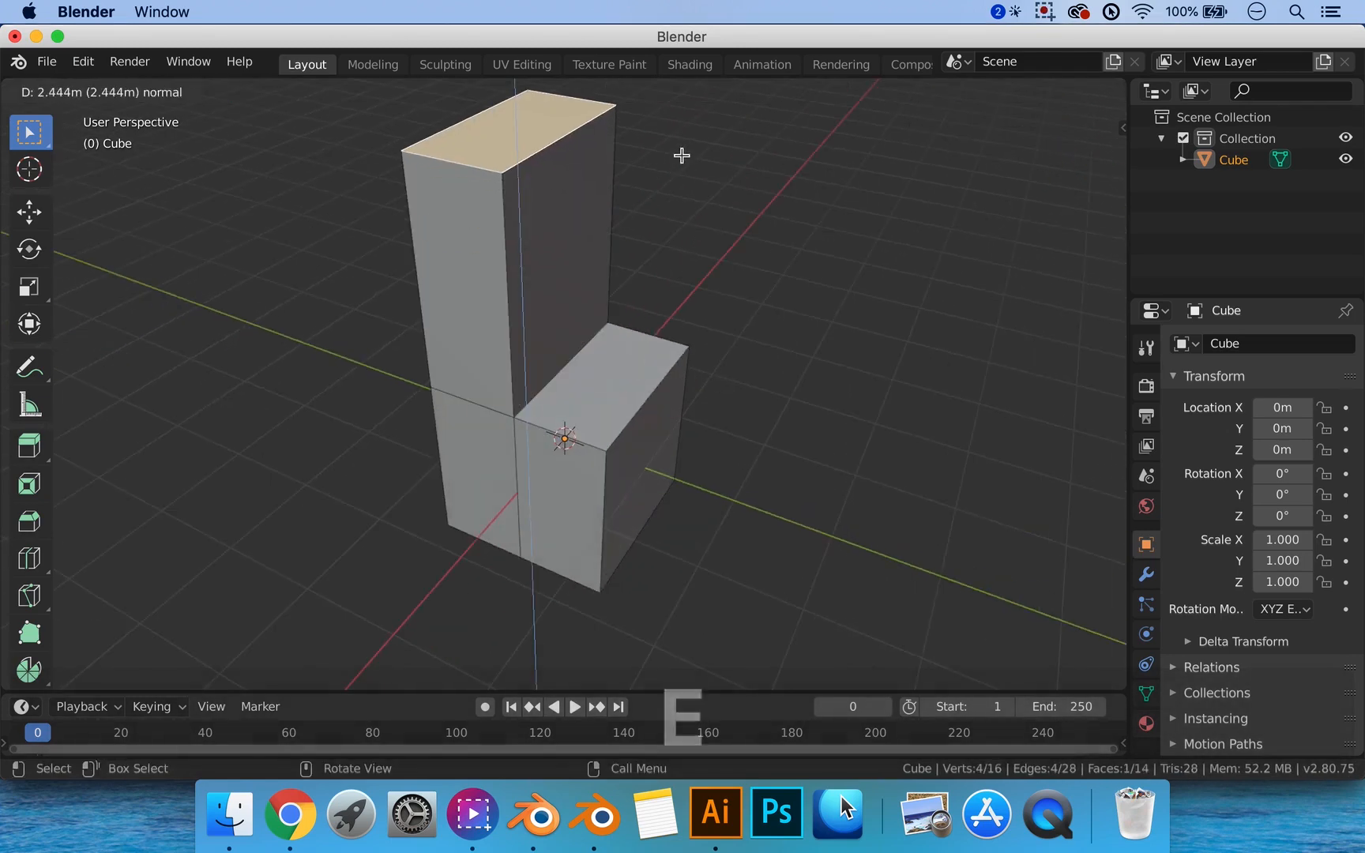
left_click(683, 152)
scroll(669, 223, "down", 2)
middle_click_drag(670, 223, 668, 412)
Add a centered vertical loop cut down the length of the extruded column.
key("ctrl+r")
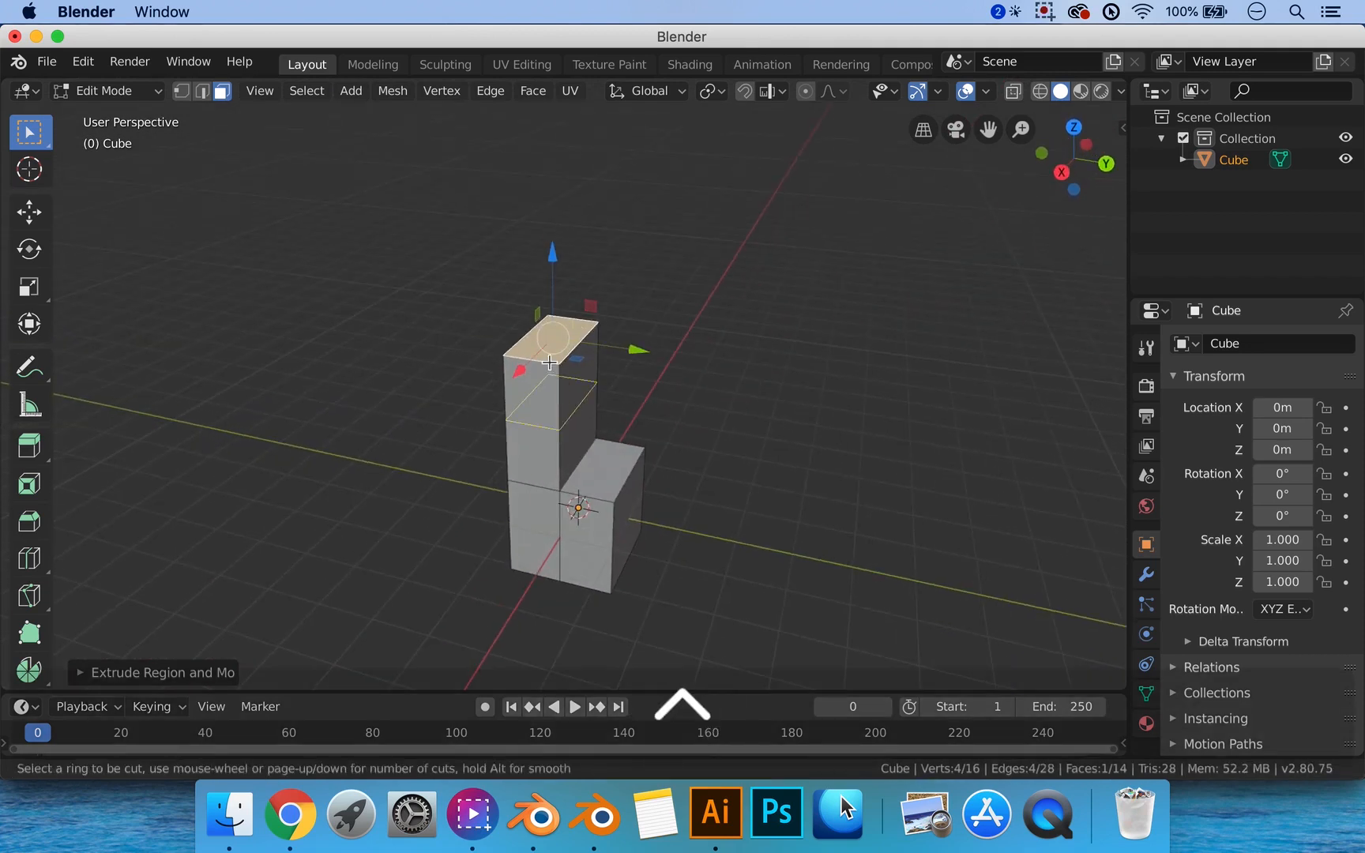
left_click(574, 361)
right_click(574, 361)
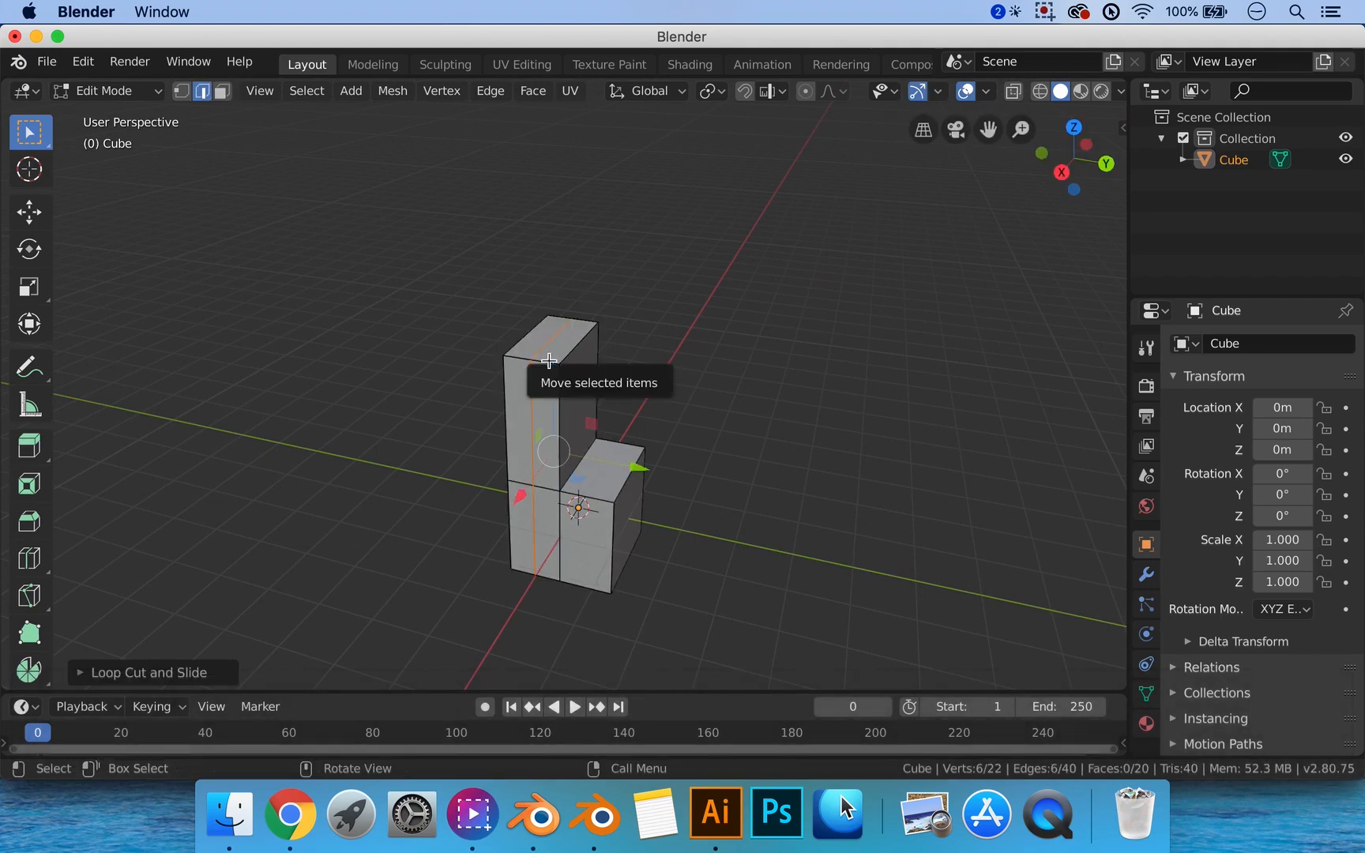
Return to face selection and extrude the negative-Y half of the column's top face upward as a taller third tier.
key("3")
left_click(609, 334)
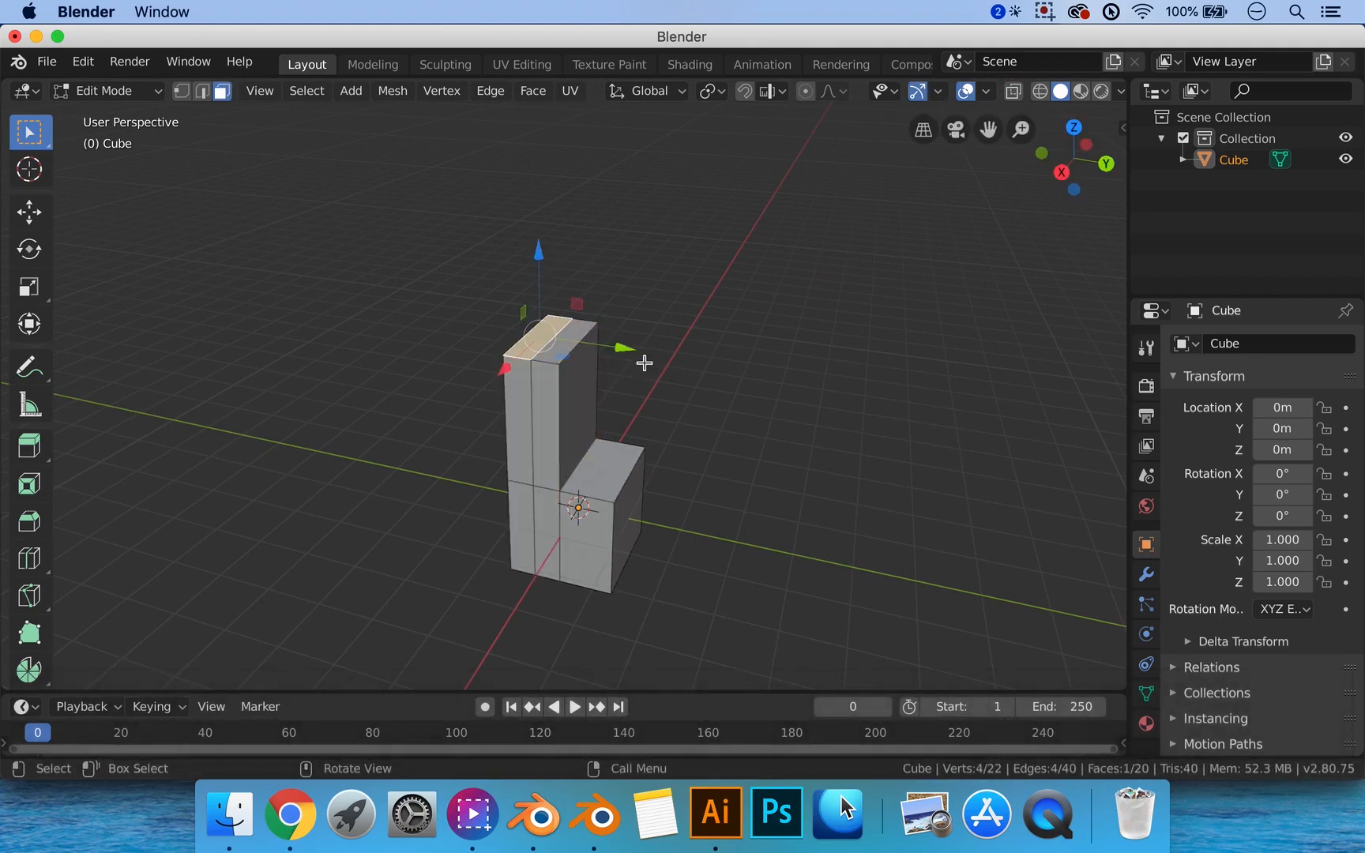
key("e")
left_click(655, 183)
scroll(666, 259, "down", 2)
scroll(667, 259, "down", 1)
mouse_move(678, 264)
middle_mouse_down("shift")
mouse_move(665, 299)
mouse_move(685, 268)
middle_mouse_up("shift")
scroll(686, 268, "up", 6)
middle_click_drag(628, 443, 609, 384, "shift")
scroll(637, 408, "down", 2)
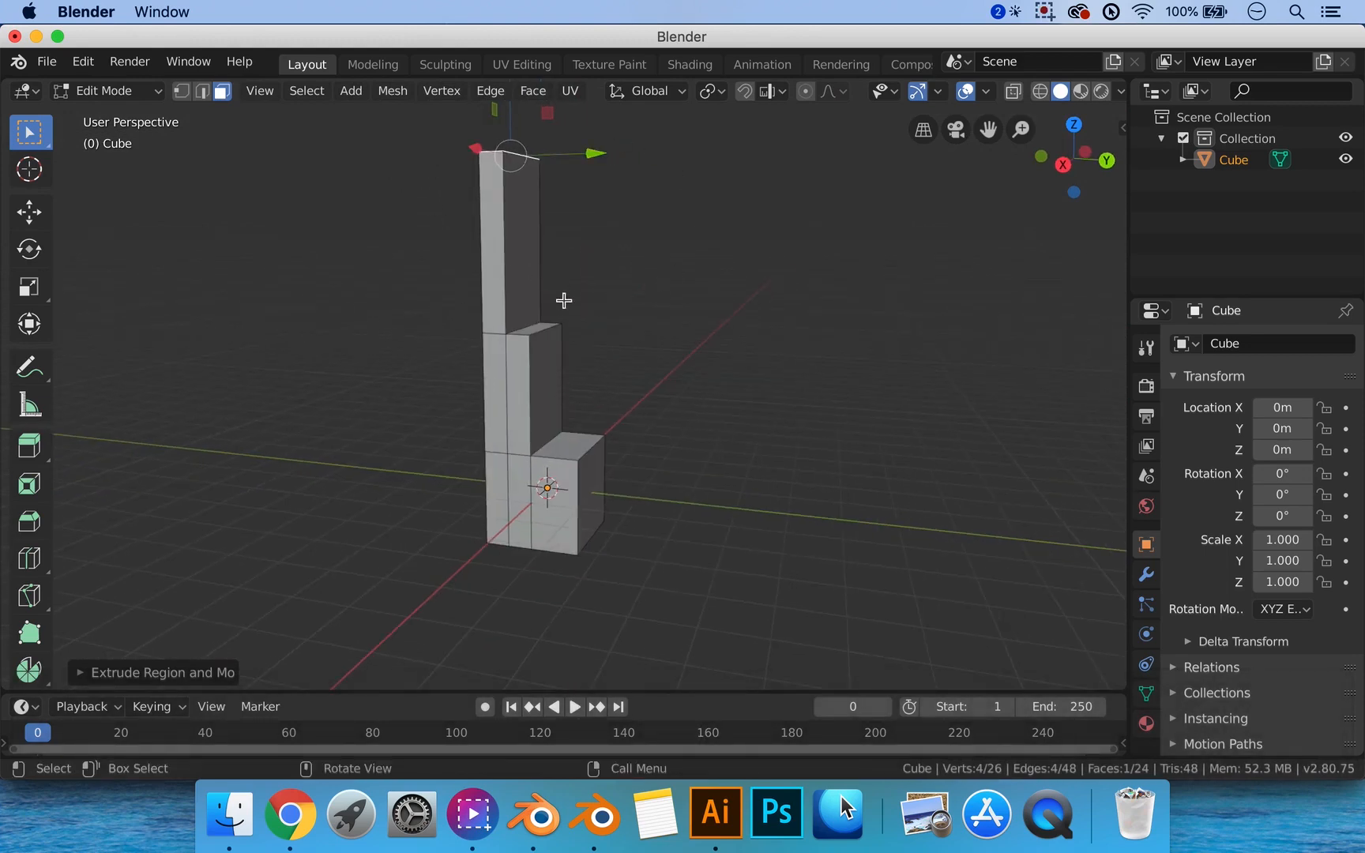
middle_click_drag(564, 300, 576, 332, "shift")
middle_click_drag(614, 423, 613, 379, "shift")
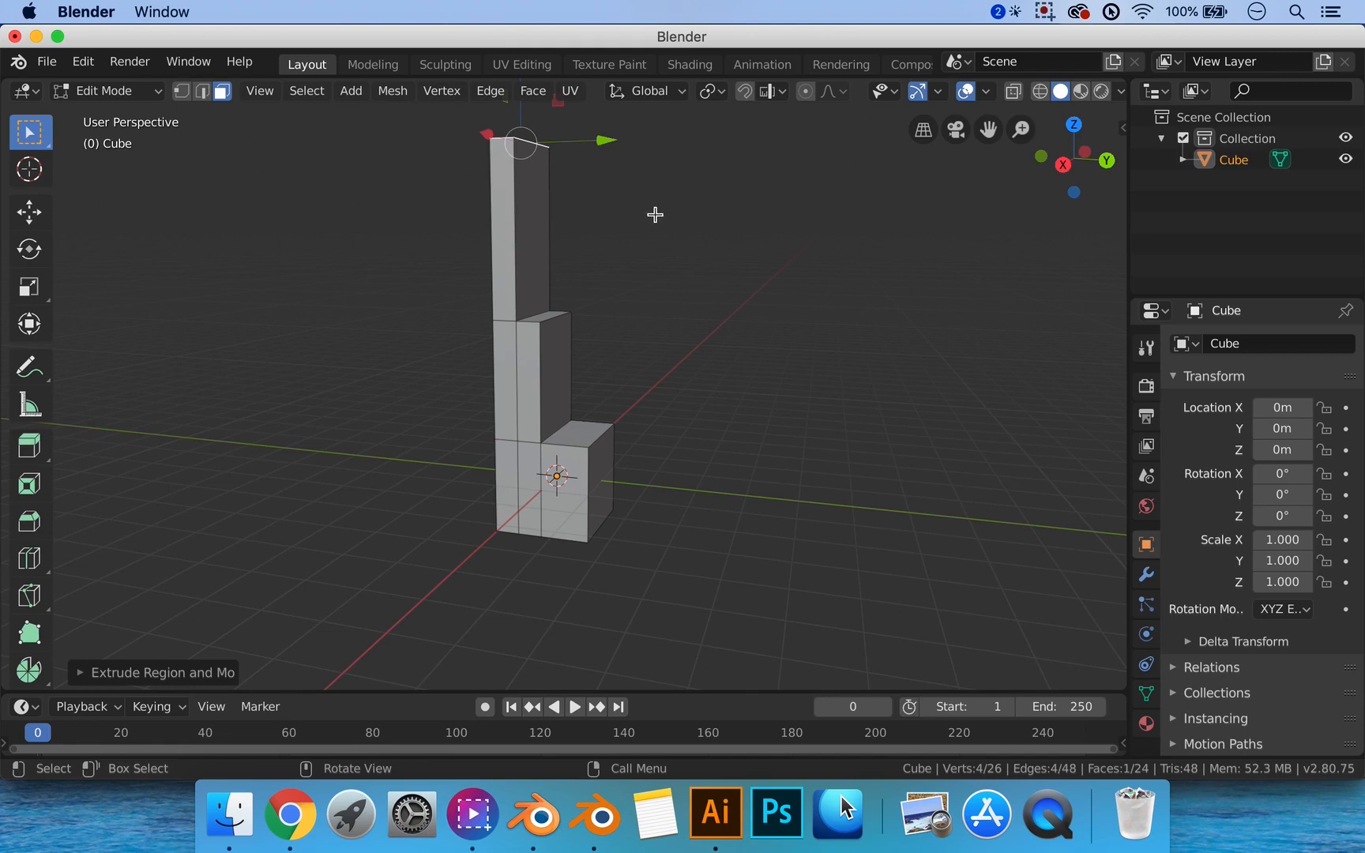
Switch to wireframe shading, box-select the two upper tiers above the base cube and delete their faces.
middle_click_drag(613, 246, 637, 284, "shift")
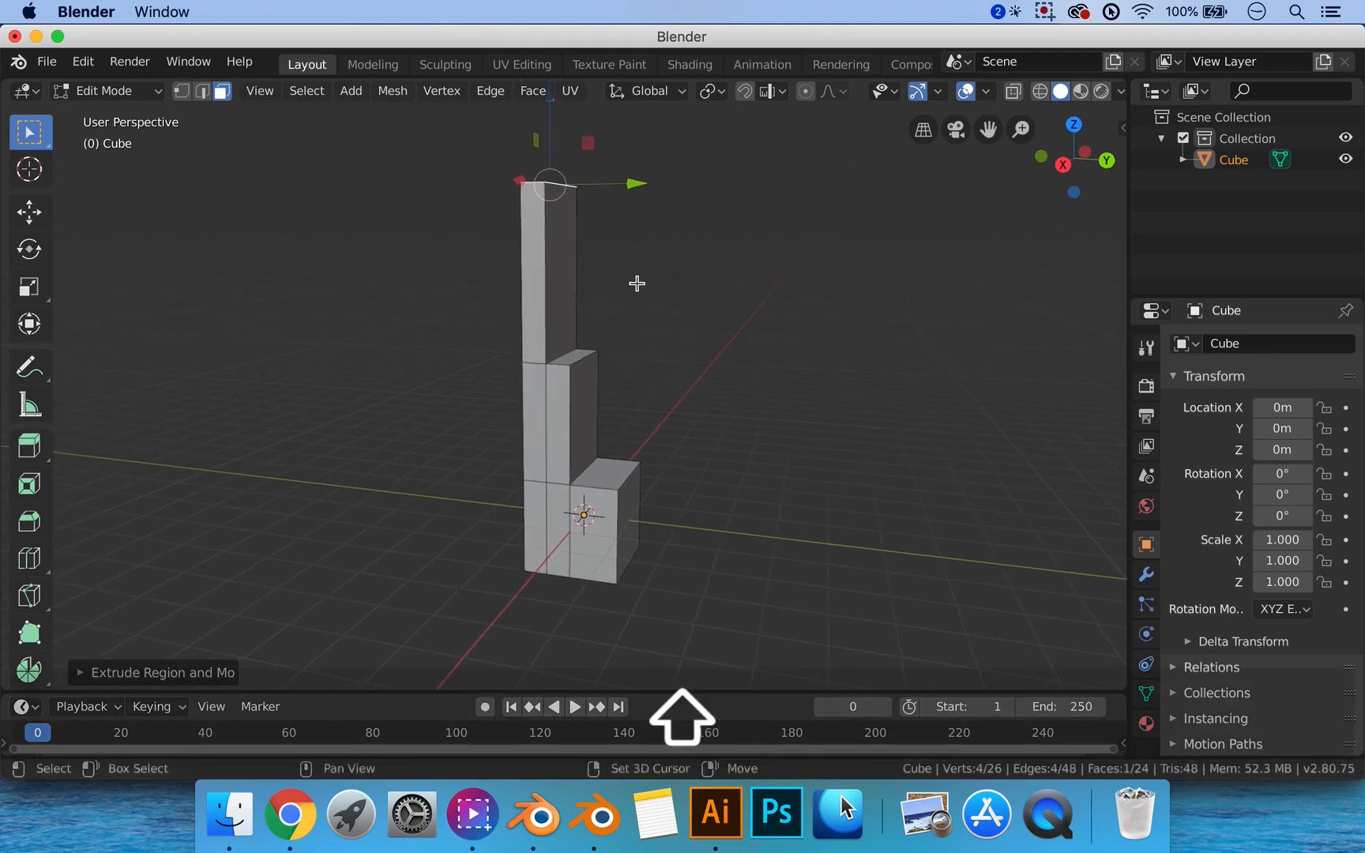
key("z")
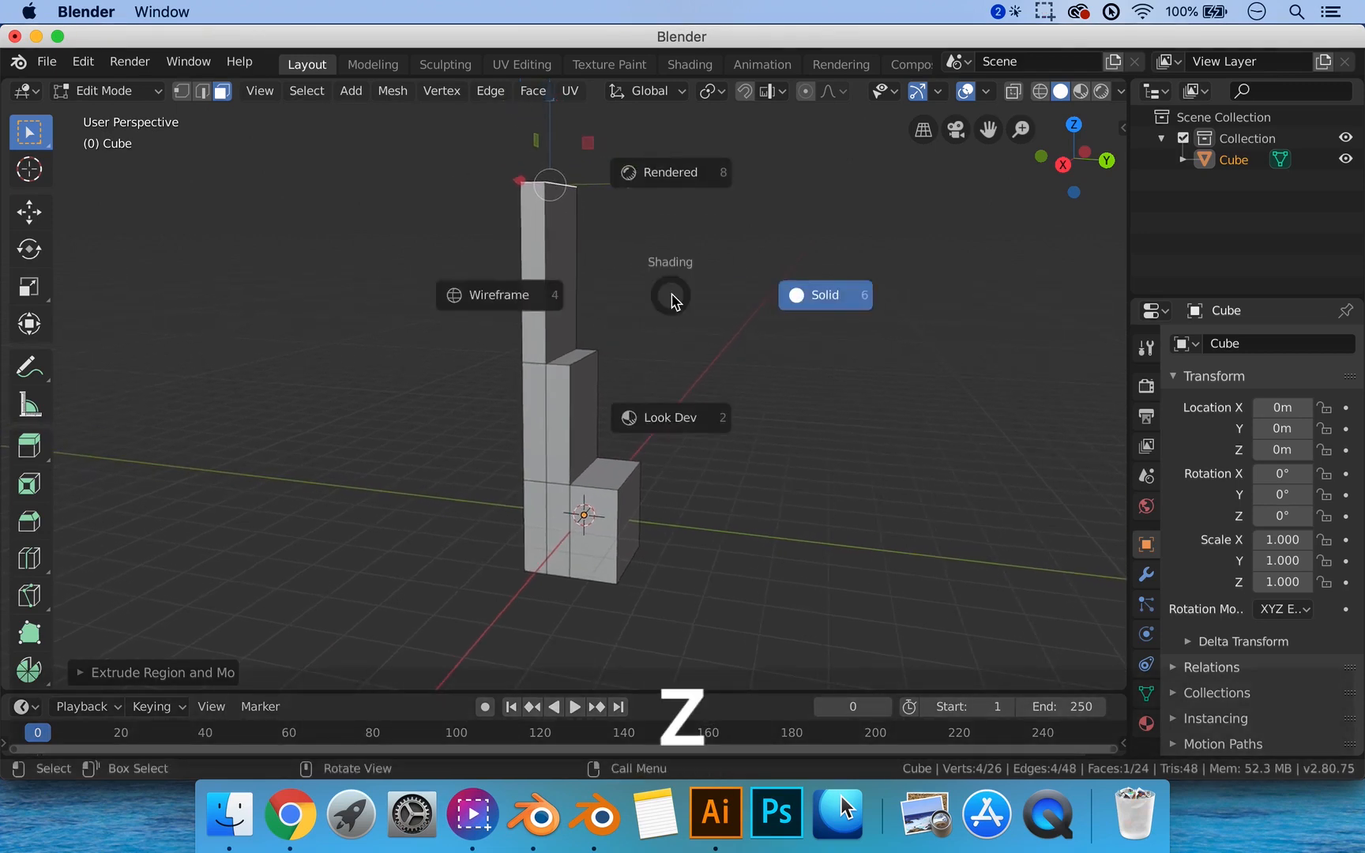
left_click(506, 297)
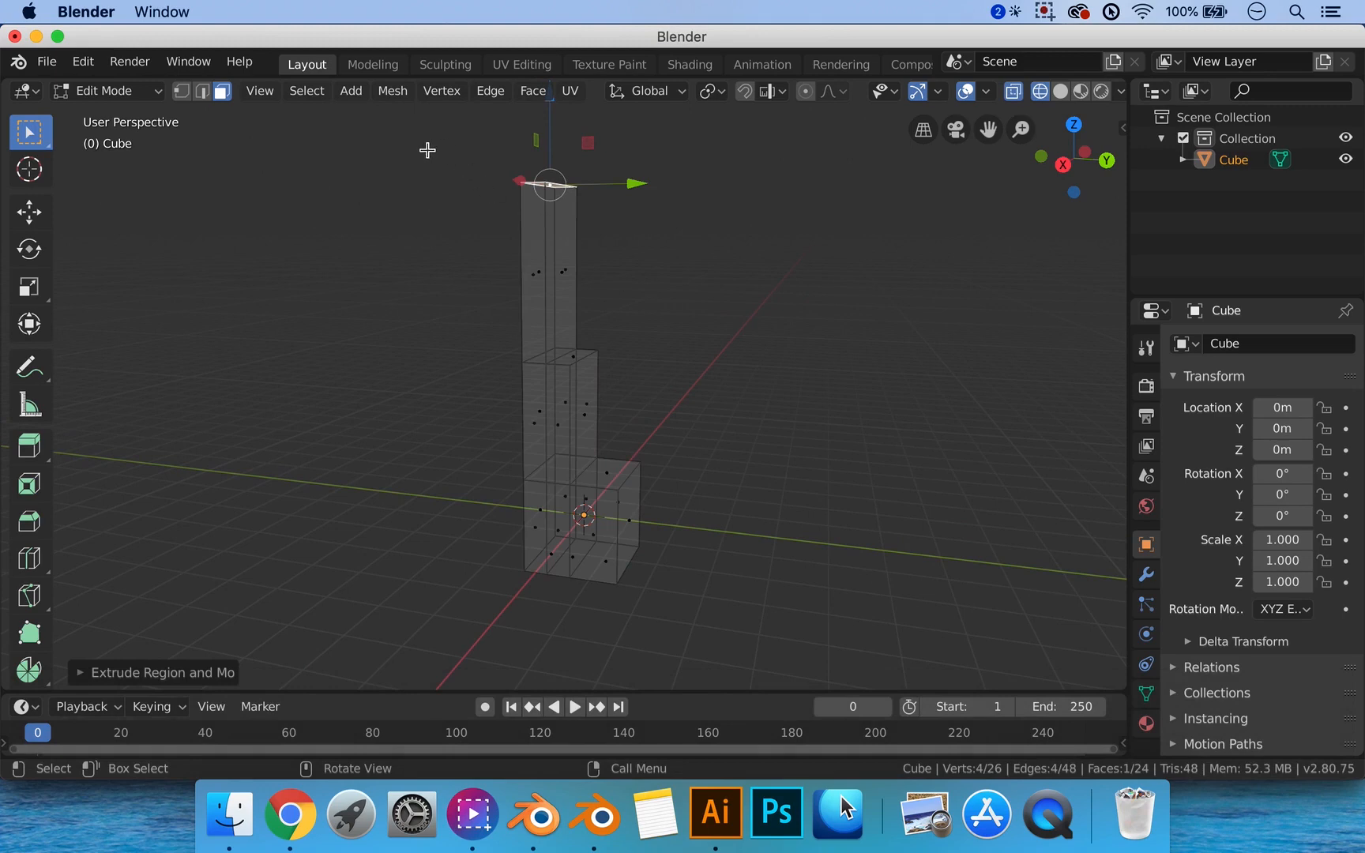
left_click_drag(420, 149, 730, 433)
key("x")
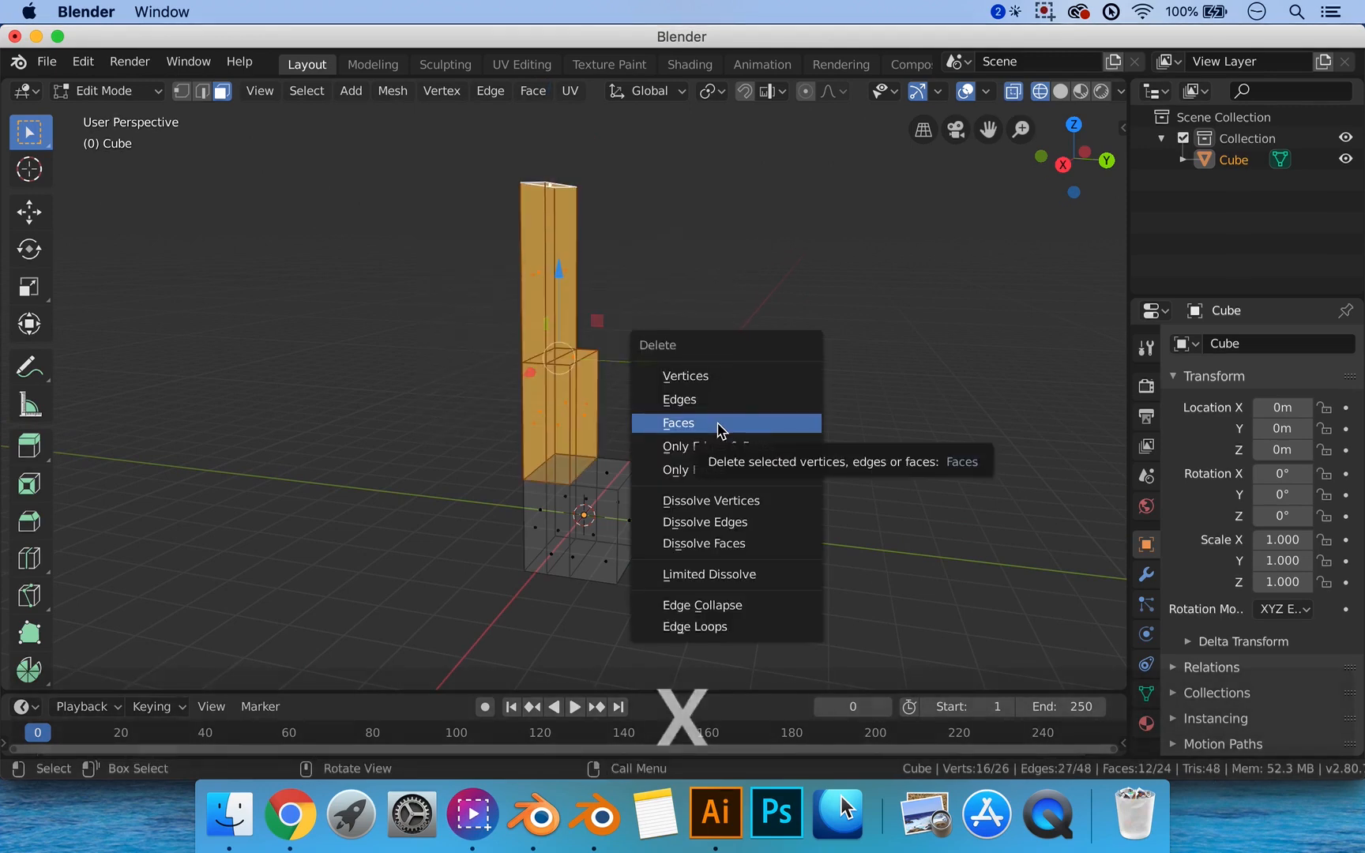
left_click(722, 425)
Return the viewport to solid shading and switch to edge selection with the cube's open top in view.
scroll(704, 353, "up", 5)
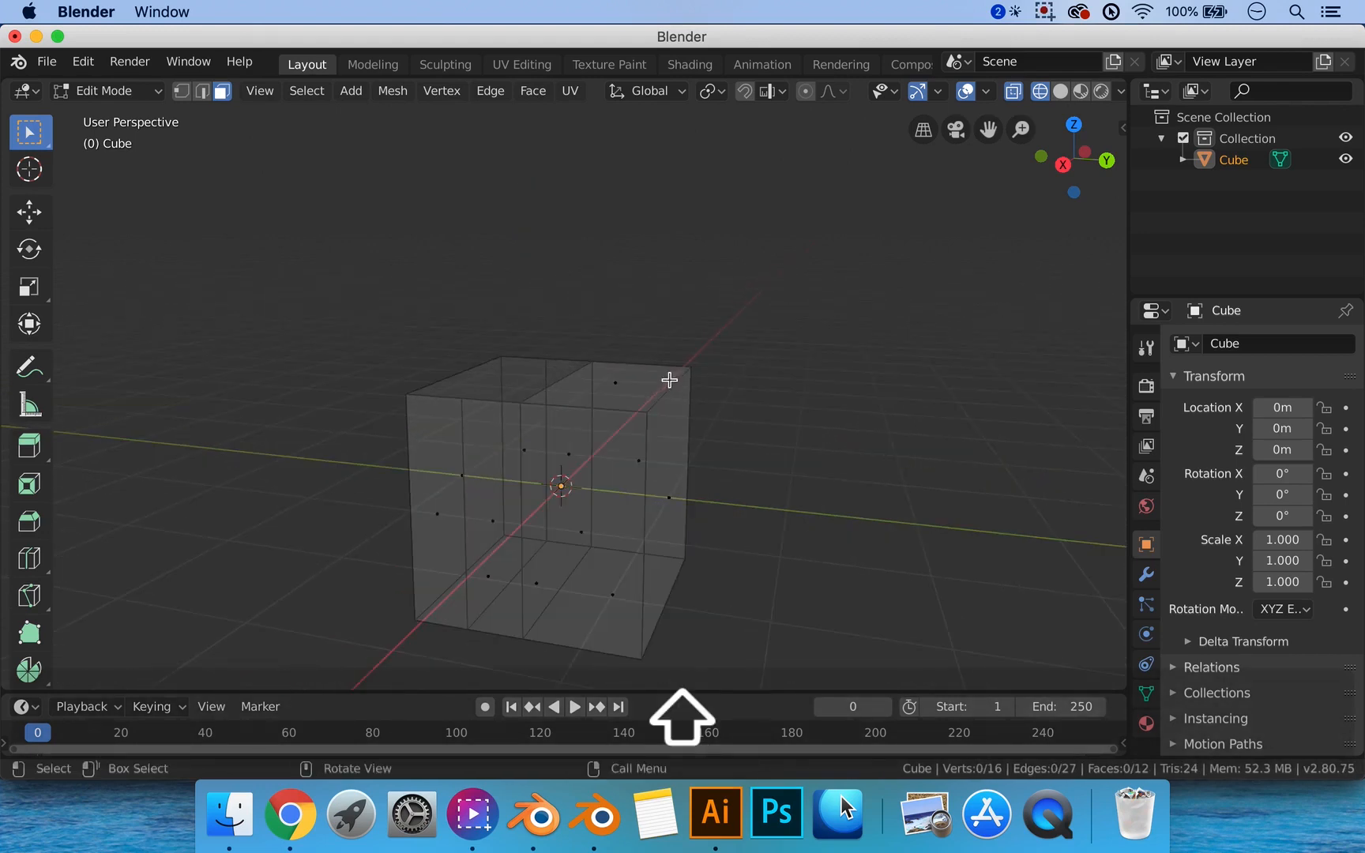
middle_click_drag(668, 377, 692, 411)
key("z")
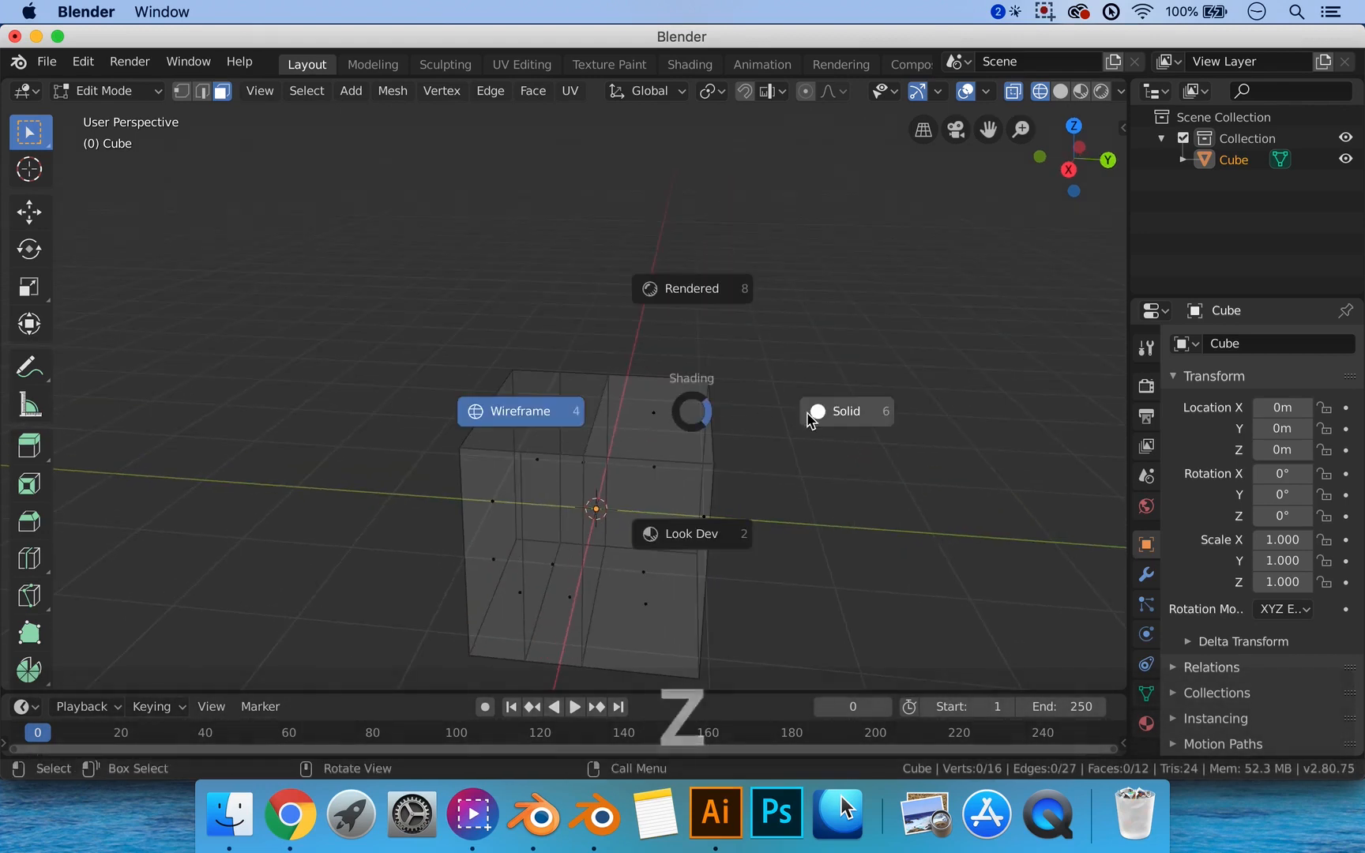
mouse_move(779, 430)
middle_mouse_down("shift")
mouse_move(744, 343)
mouse_move(740, 374)
mouse_move(488, 281)
middle_mouse_up("shift")
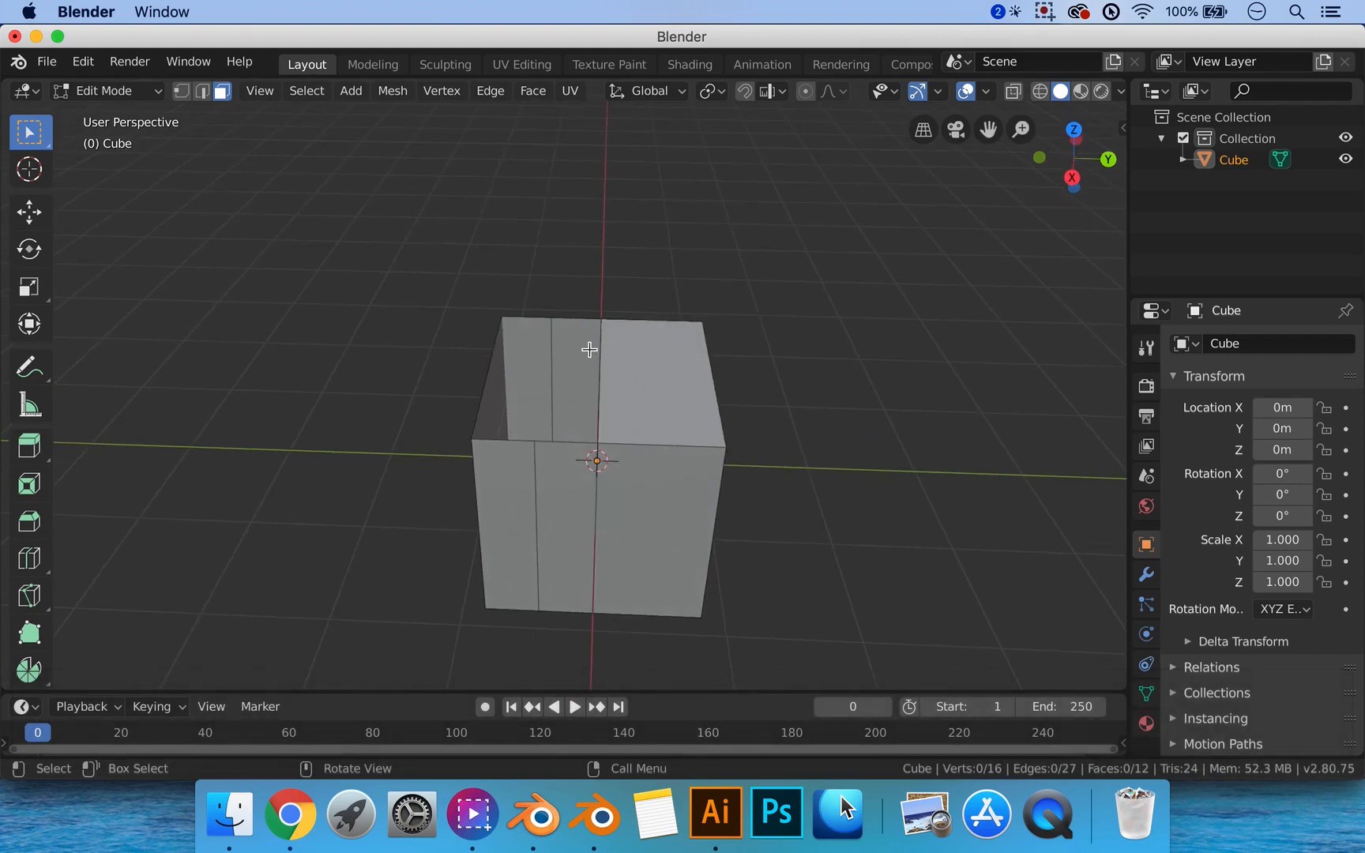
key("2")
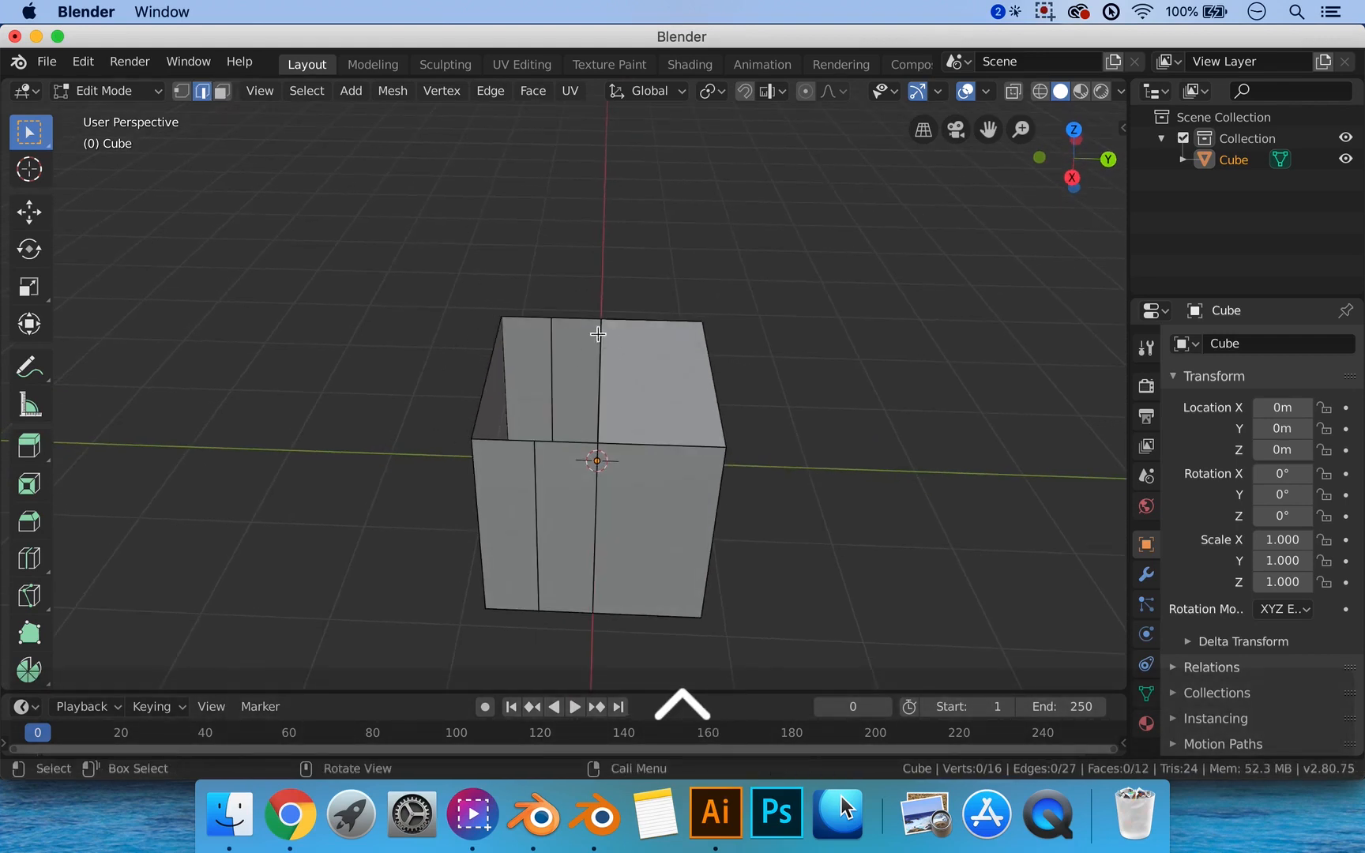
Try to fill a face between the two opposite rim edges beside the cube's center, and undo the fill.
left_click(588, 321)
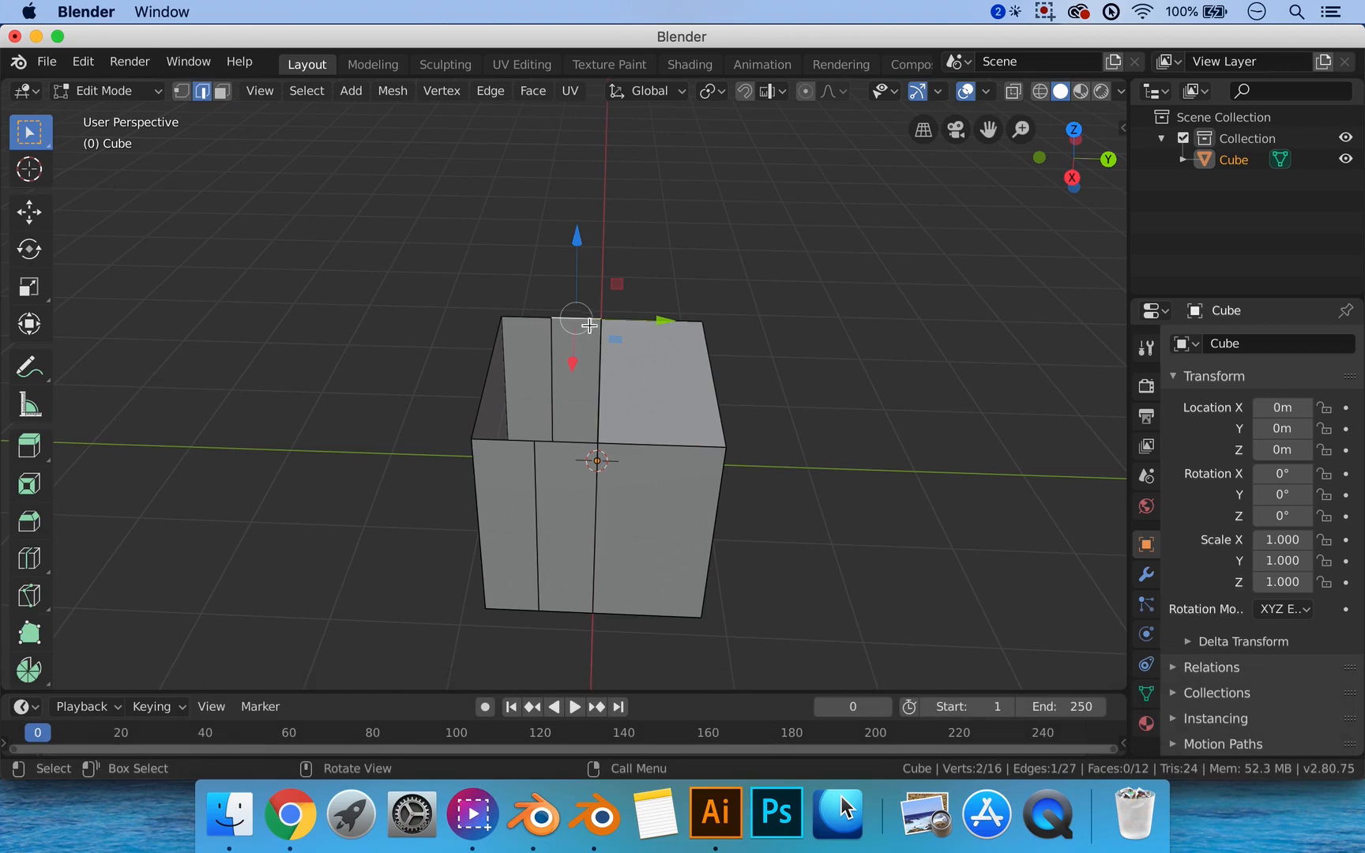
left_click(568, 442, "shift")
key("f")
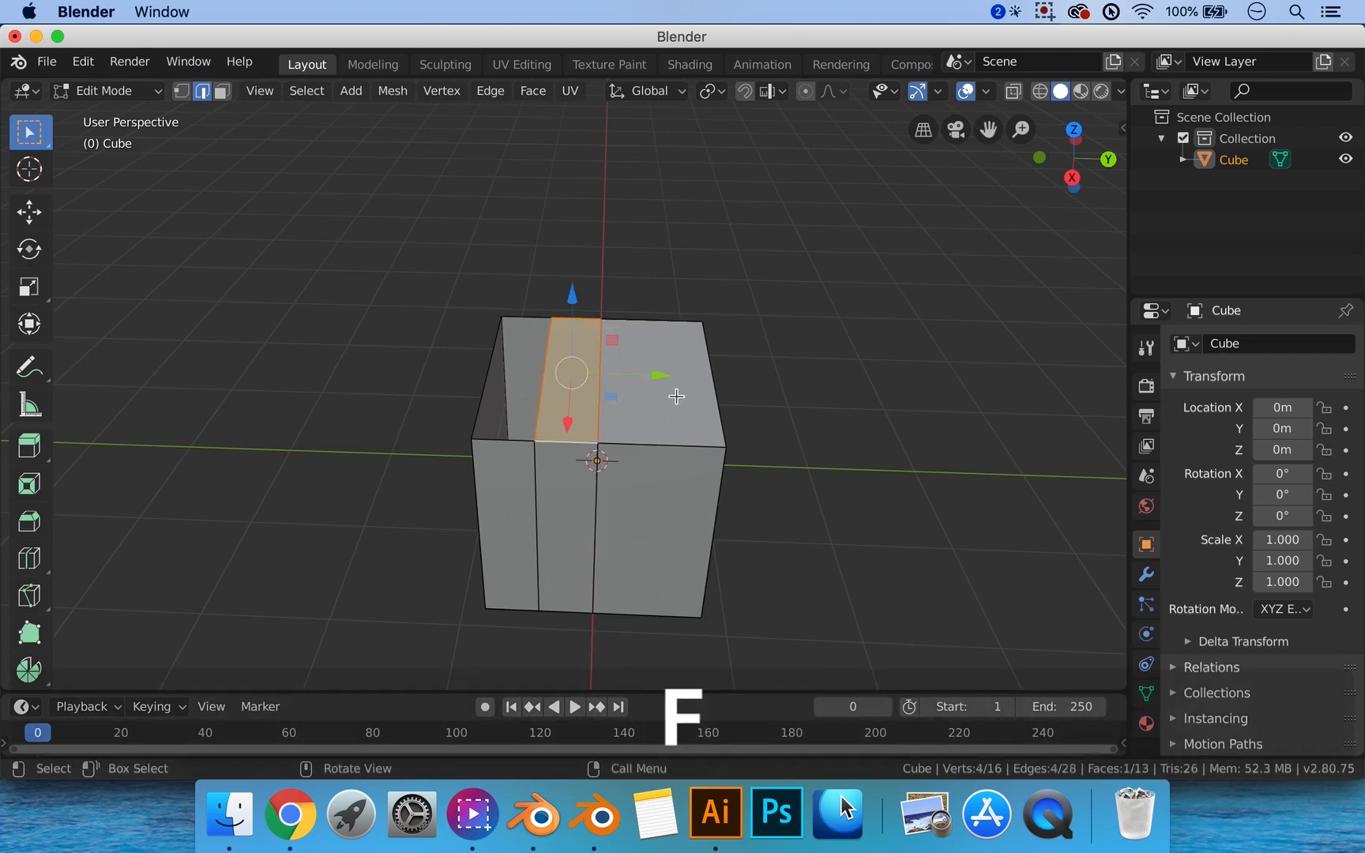
middle_click_drag(676, 396, 734, 576)
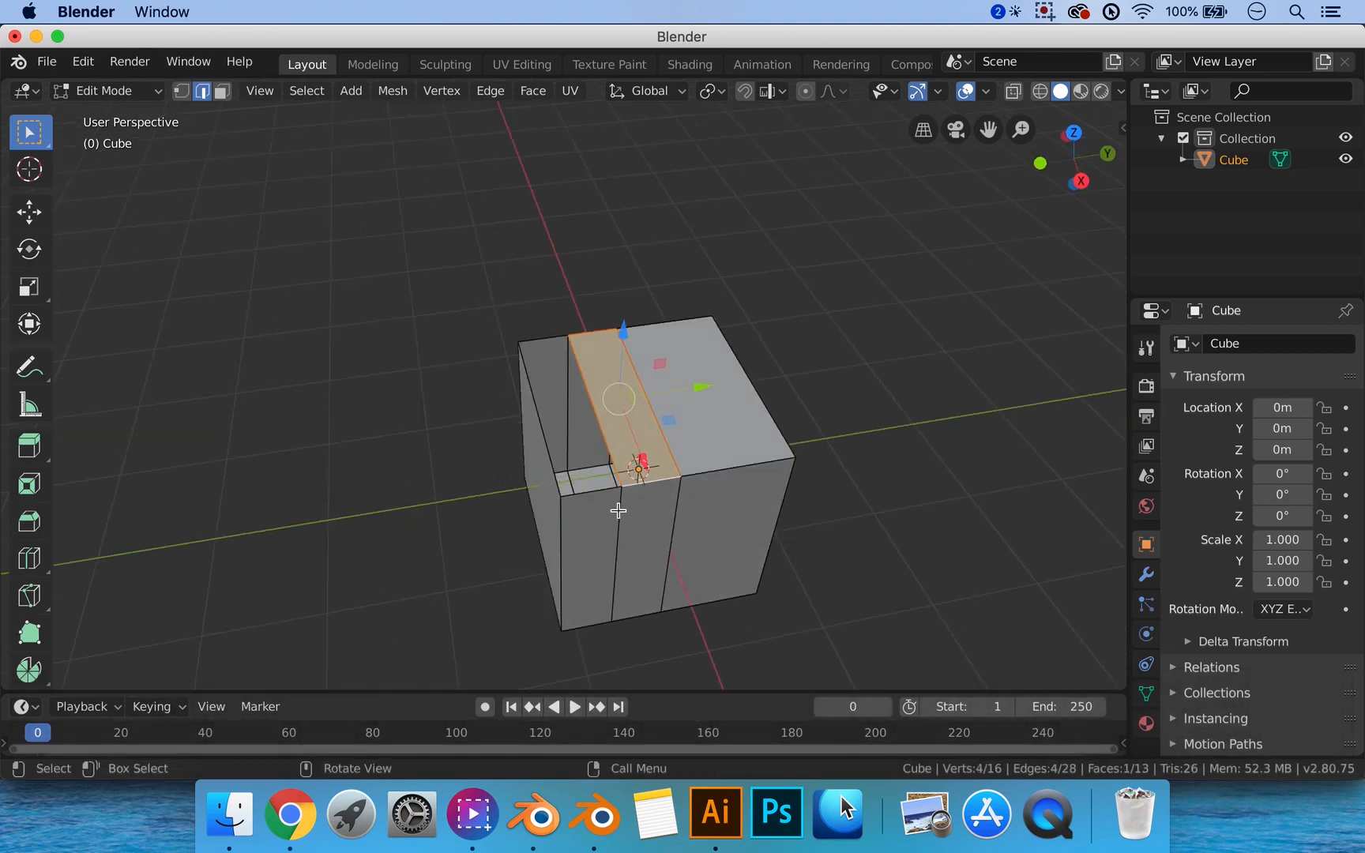
key("ctrl+z")
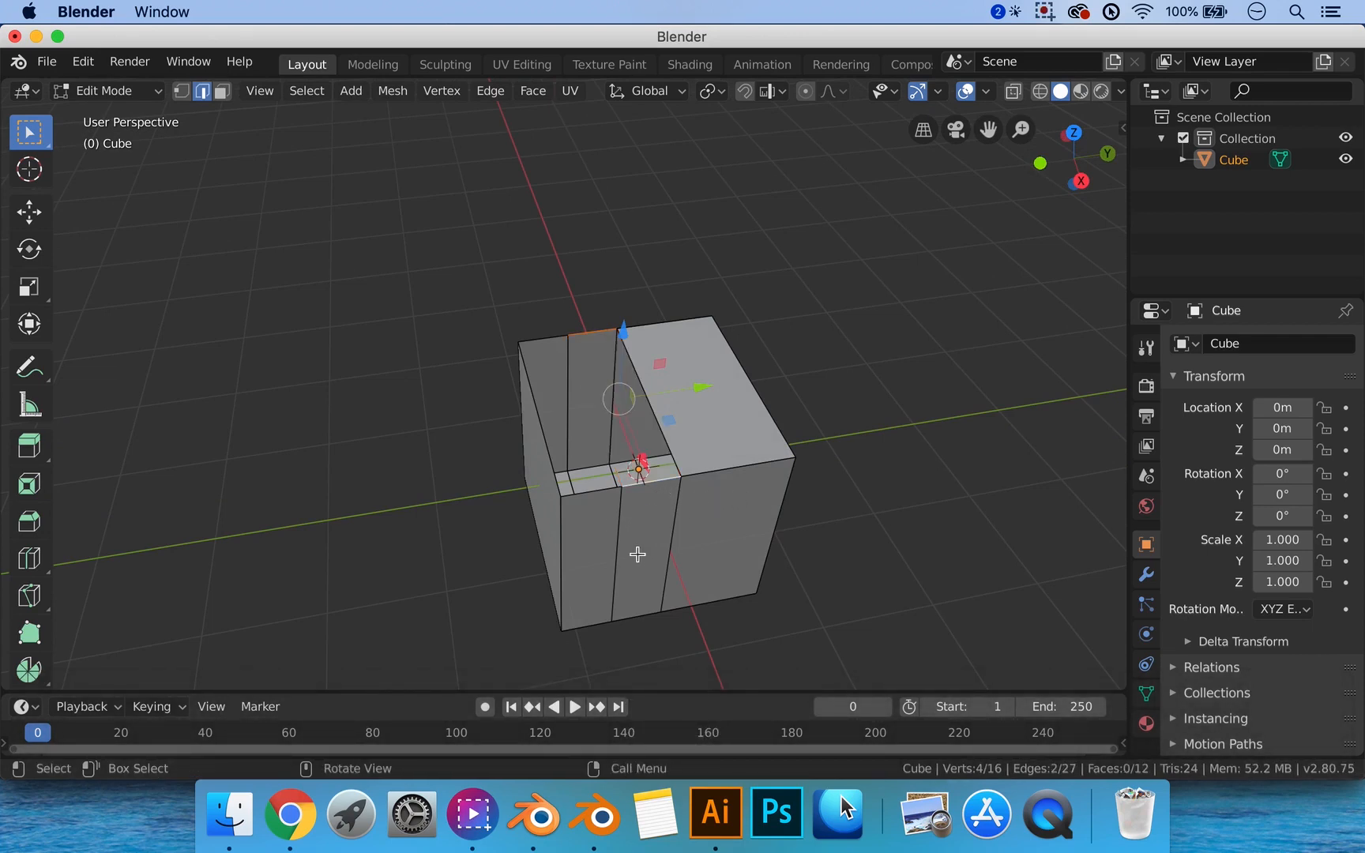
Select the off-center vertical edge loop on the cube's negative-Y half and dissolve its edges.
key("alt")
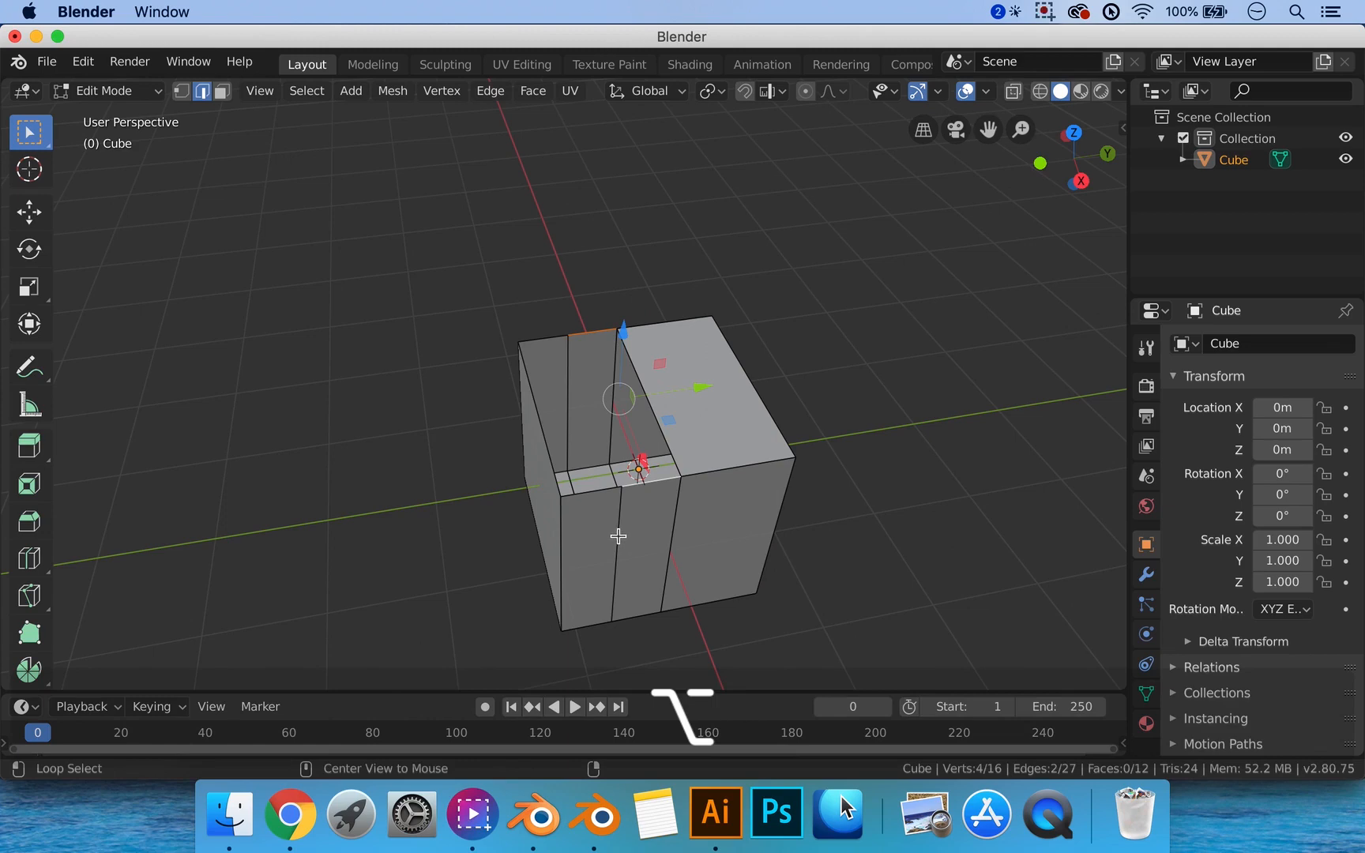
left_click(616, 537, "alt")
middle_click_drag(618, 535, 646, 617)
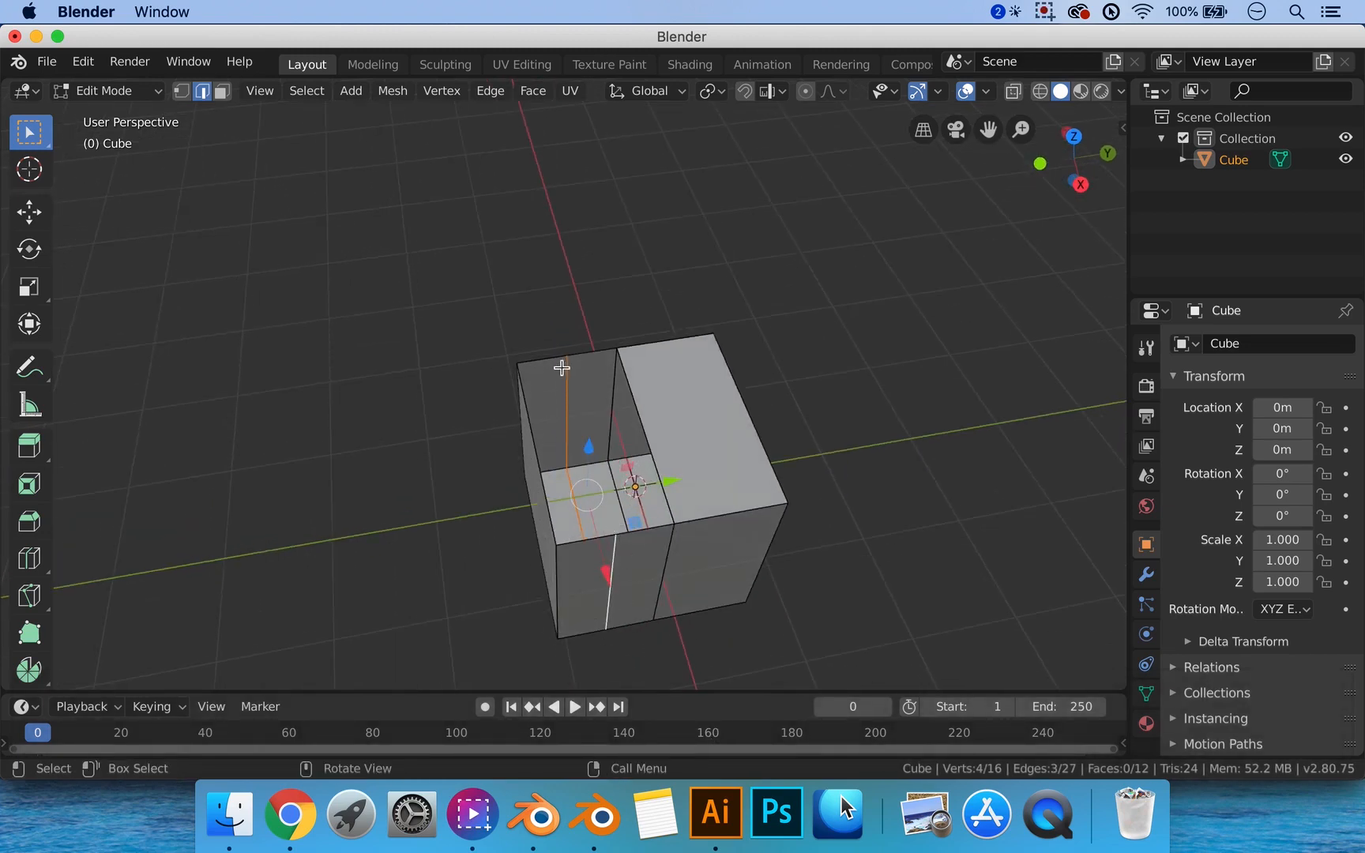
key("x")
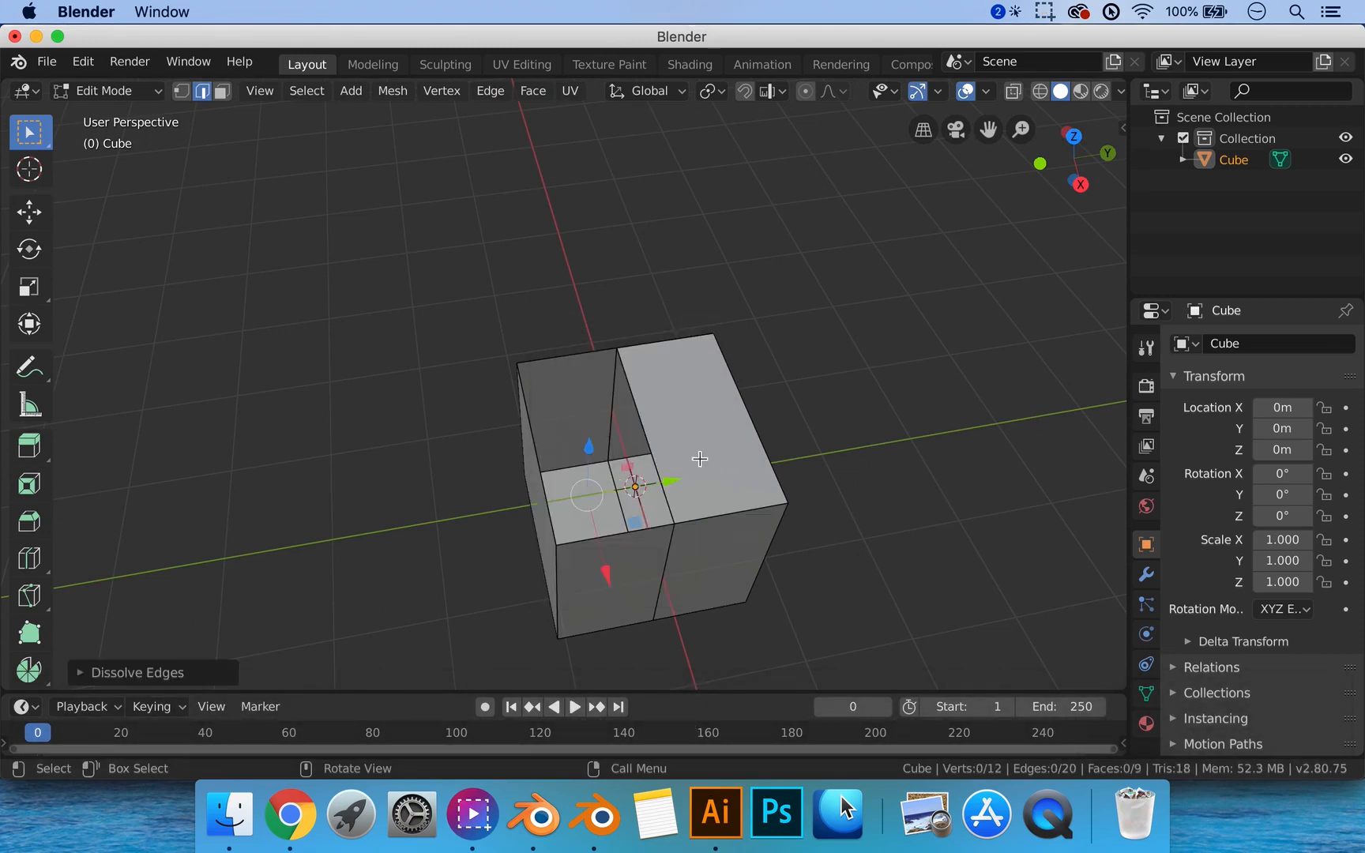
Select the four-edge rim of the top opening, fill it with a single face and clear the selection.
middle_click_drag(699, 458, 668, 451)
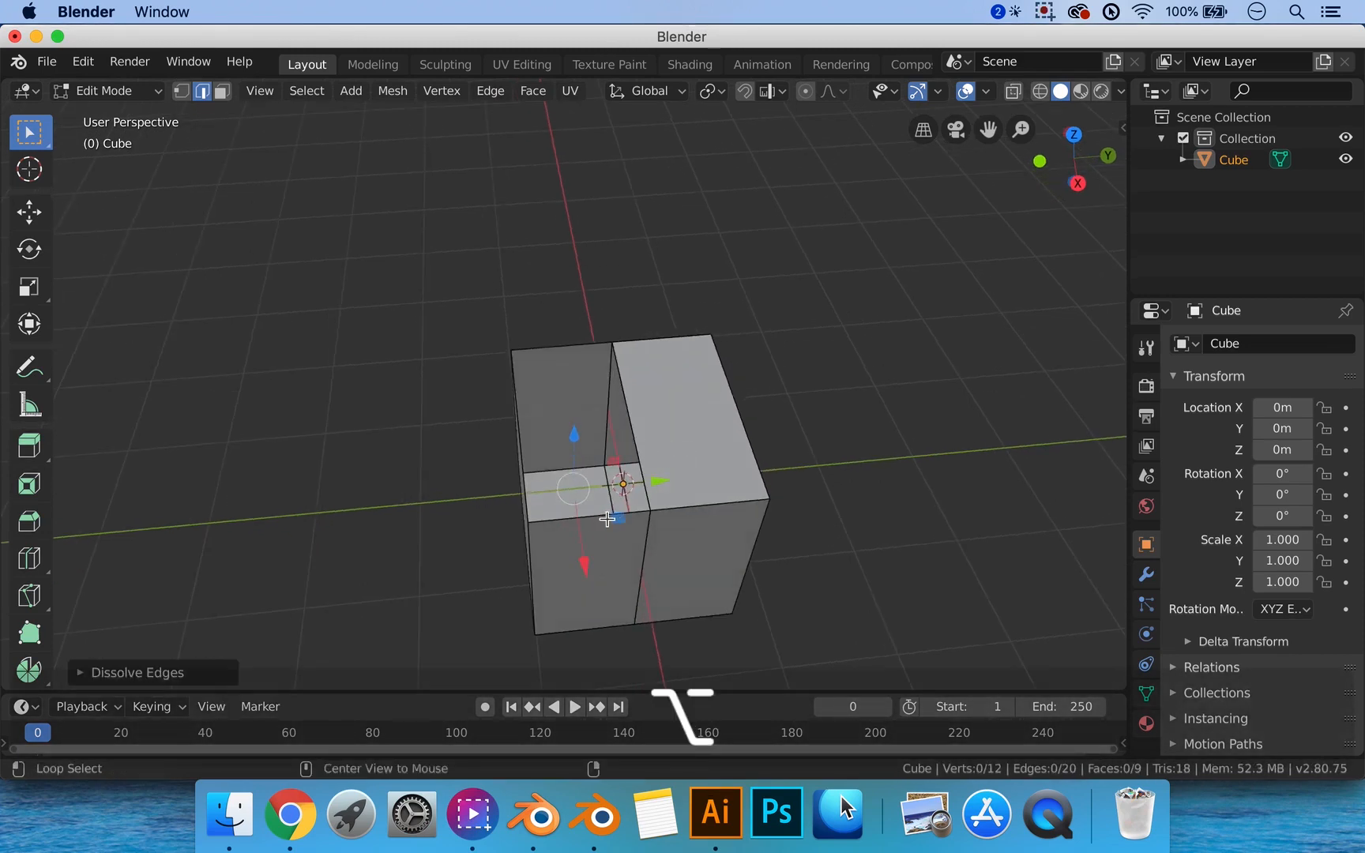
left_click(527, 418, "alt")
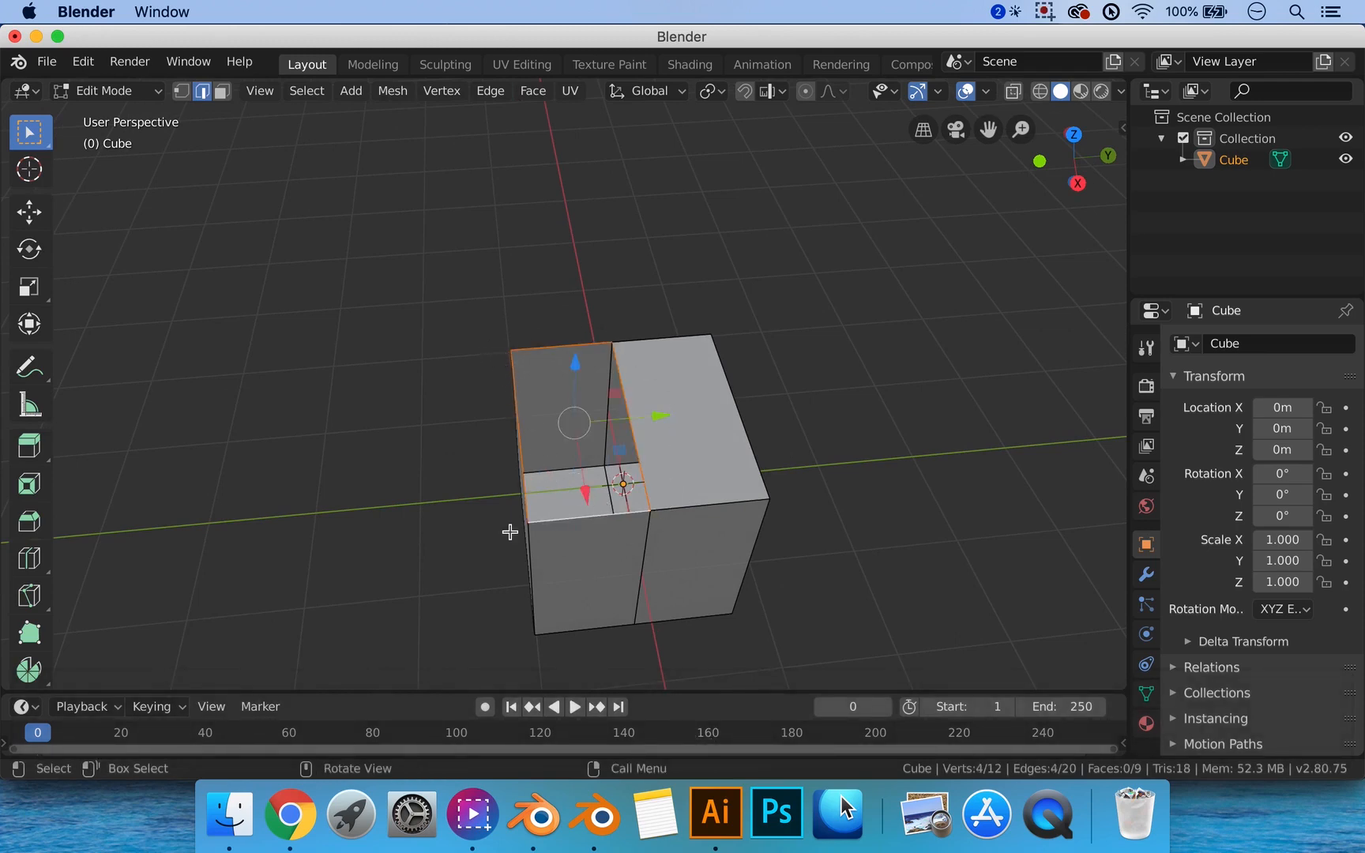
middle_click_drag(689, 414, 673, 453)
key("f")
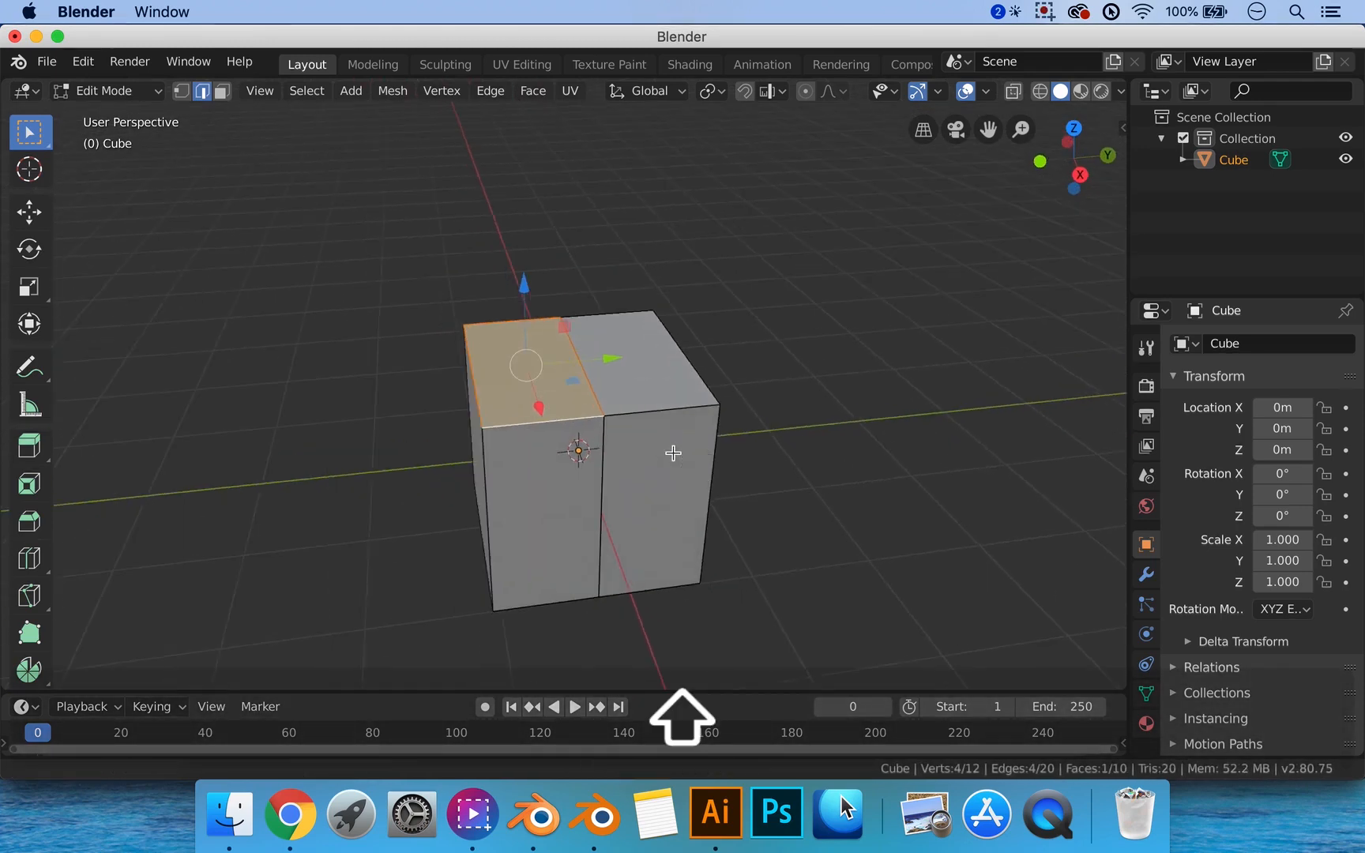
left_click(872, 381)
Select the remaining centered edge loop around the cube and dissolve its edges.
middle_click_drag(872, 381, 689, 390)
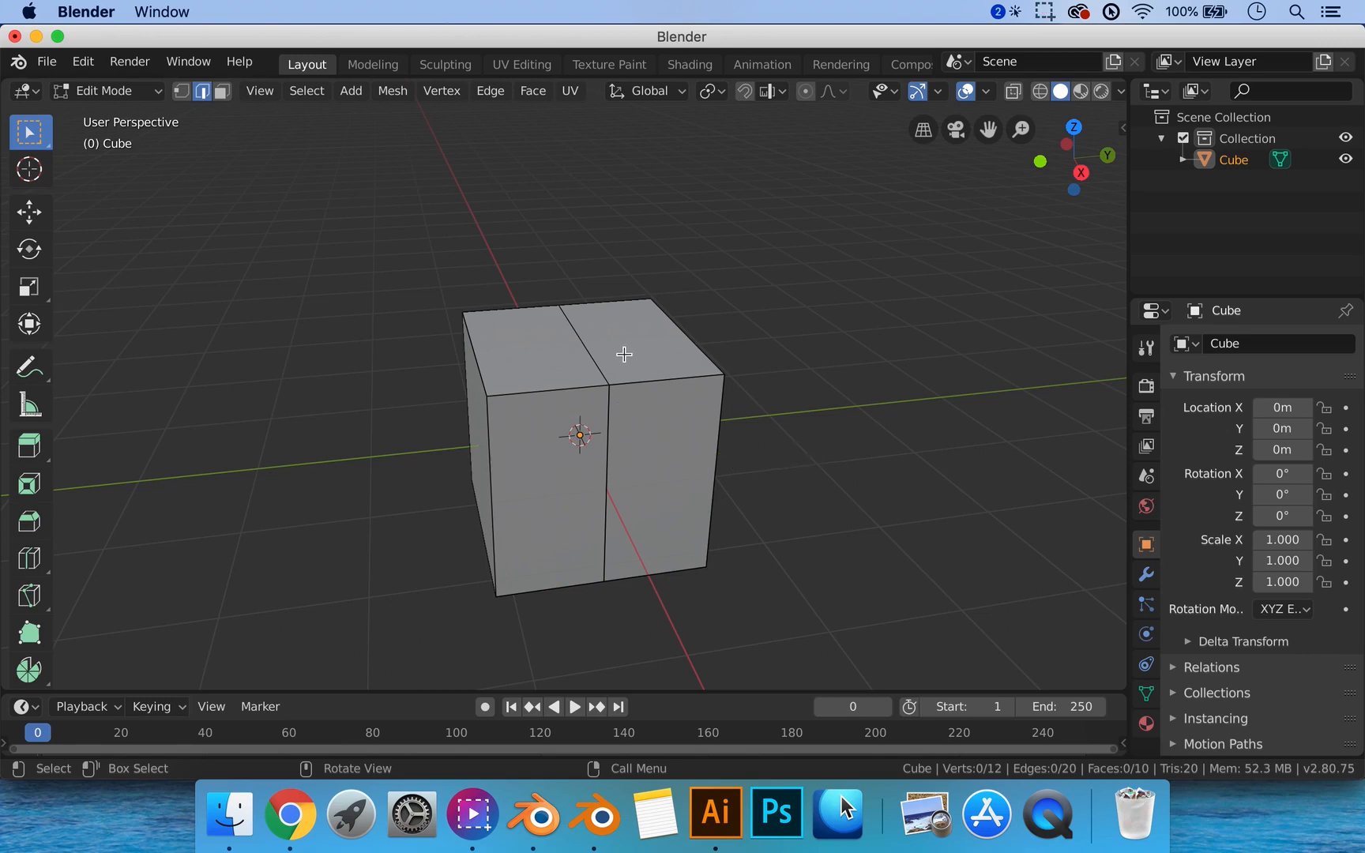
left_click(608, 418, "alt")
key("x")
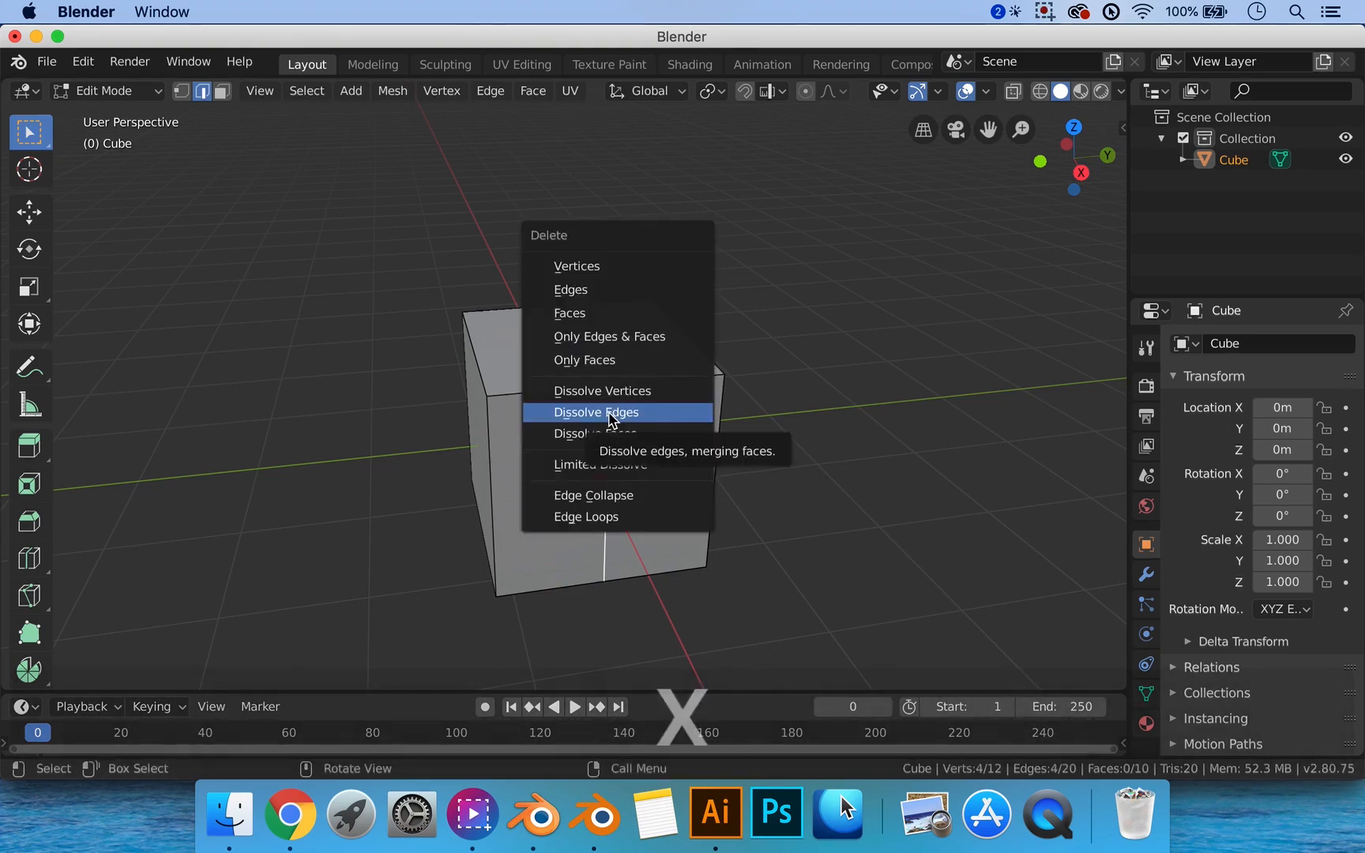
left_click(609, 418)
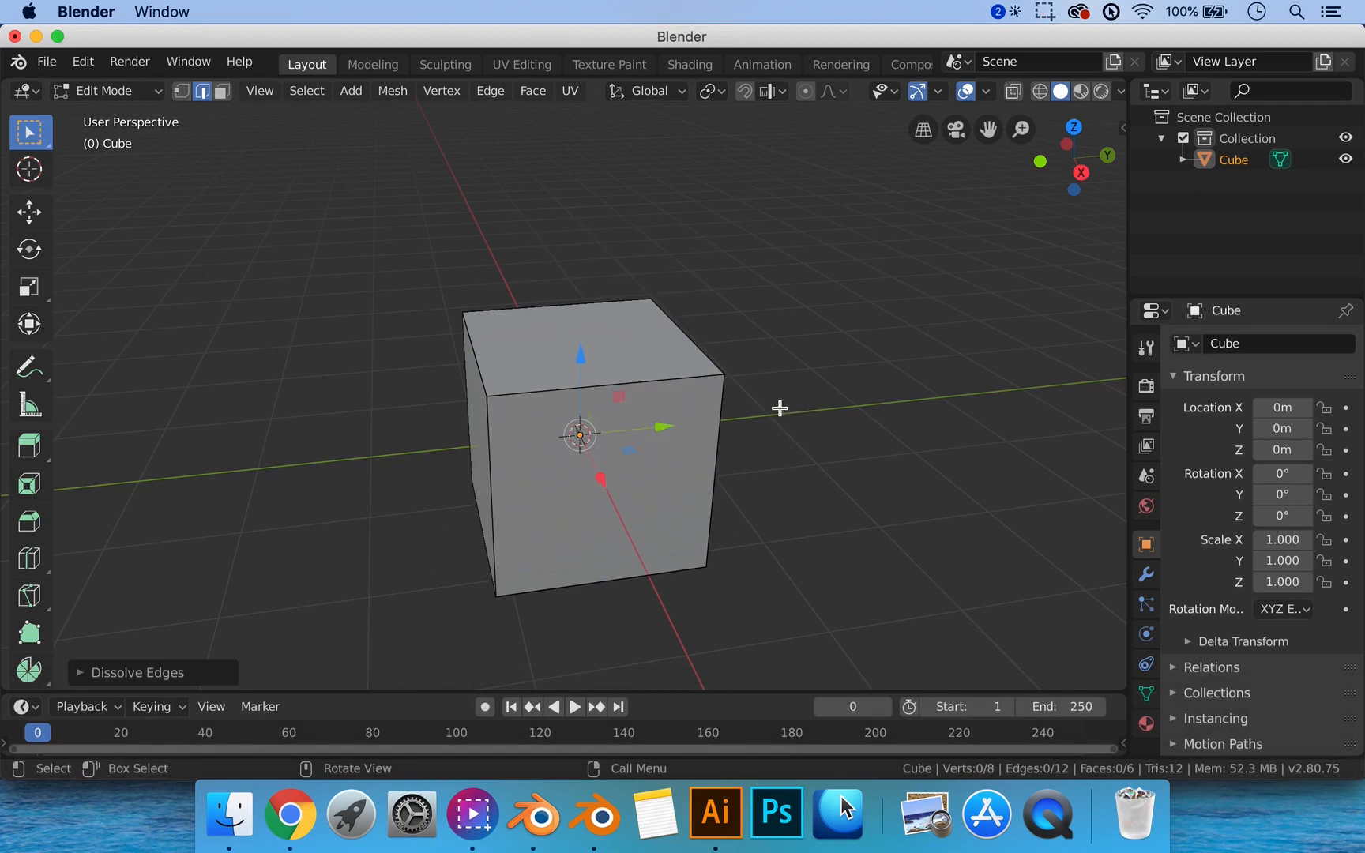
Select the whole cube and subdivide it once so every side is split into four faces.
key("a")
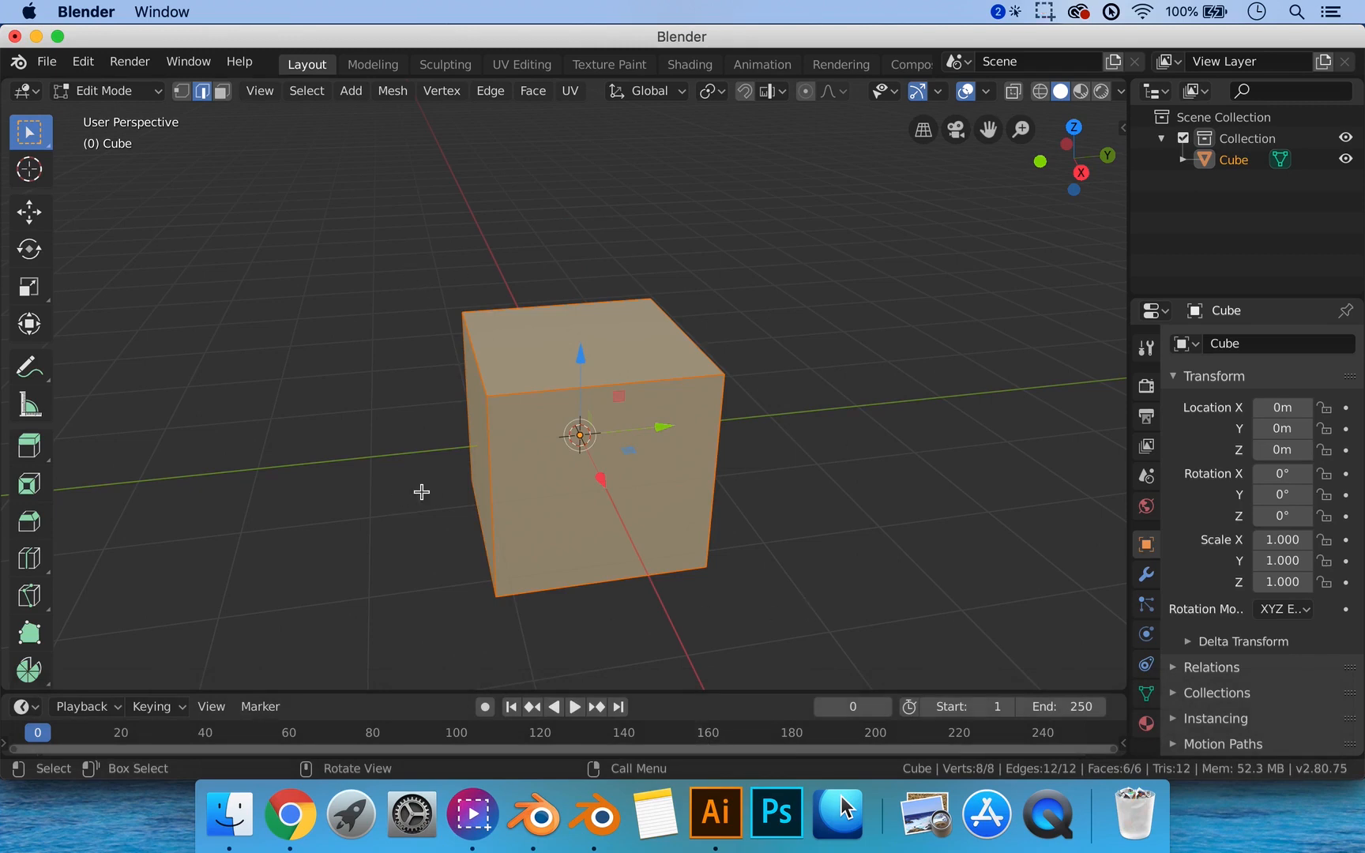
middle_click_drag(441, 487, 466, 483)
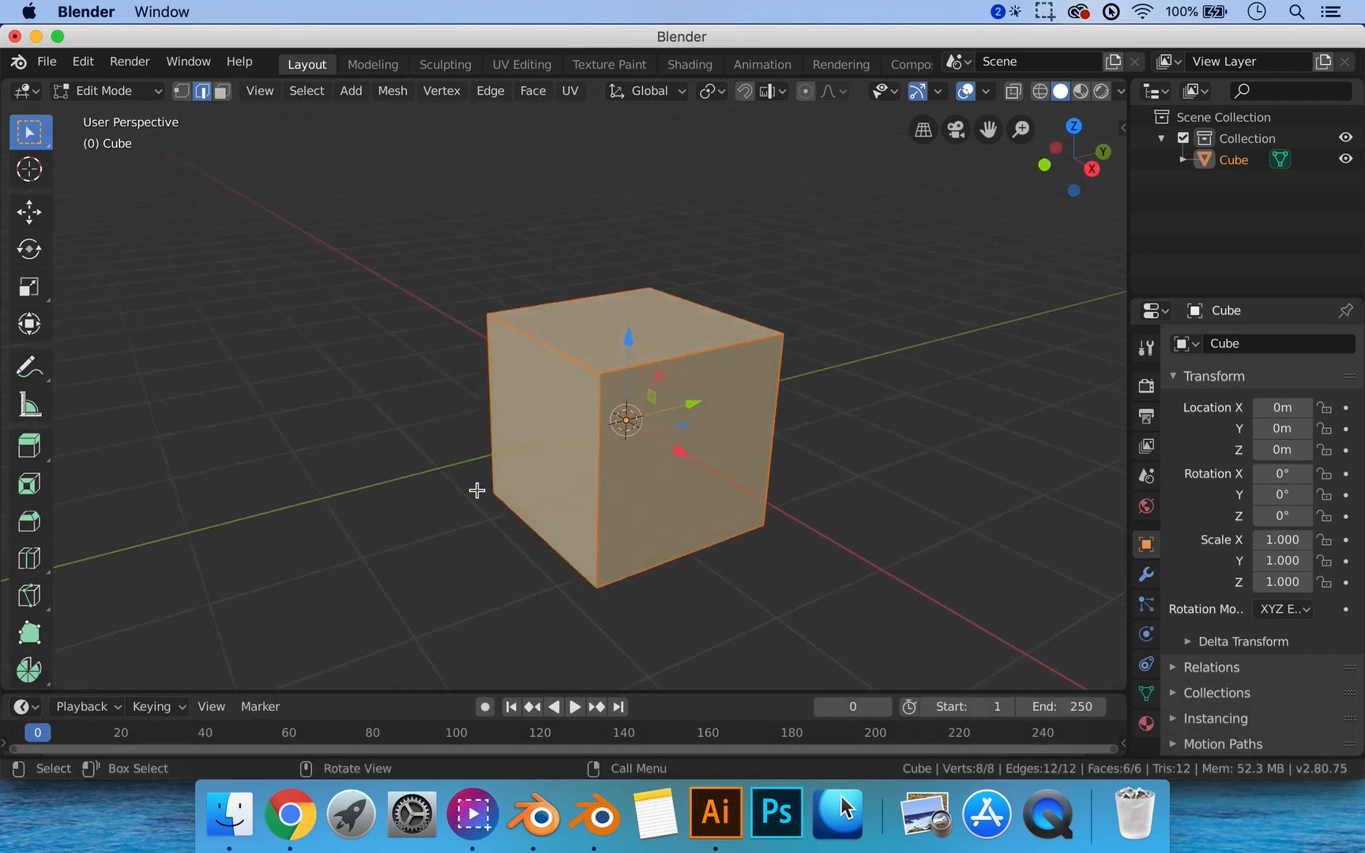
right_click(403, 416)
right_click(356, 416)
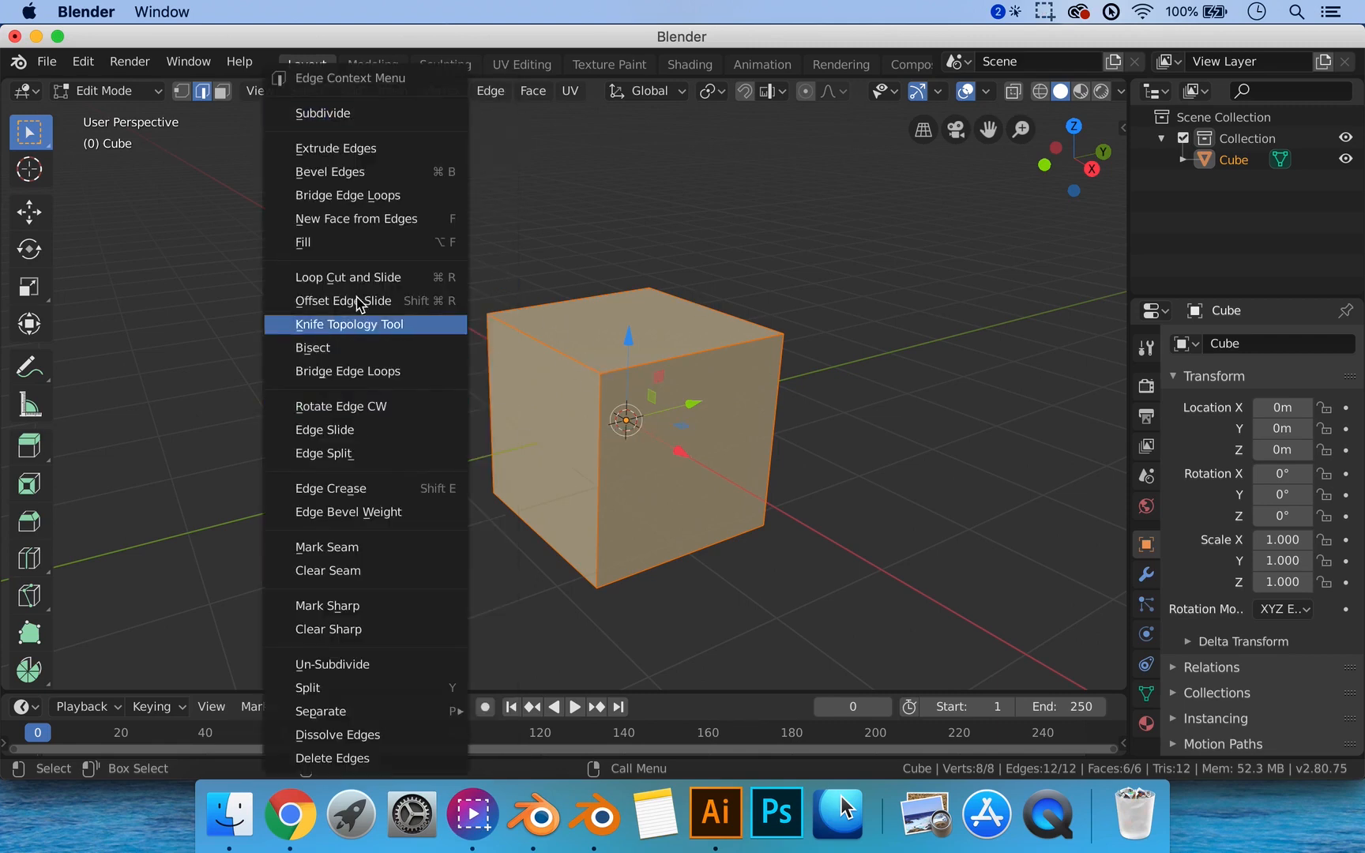
left_click(341, 119)
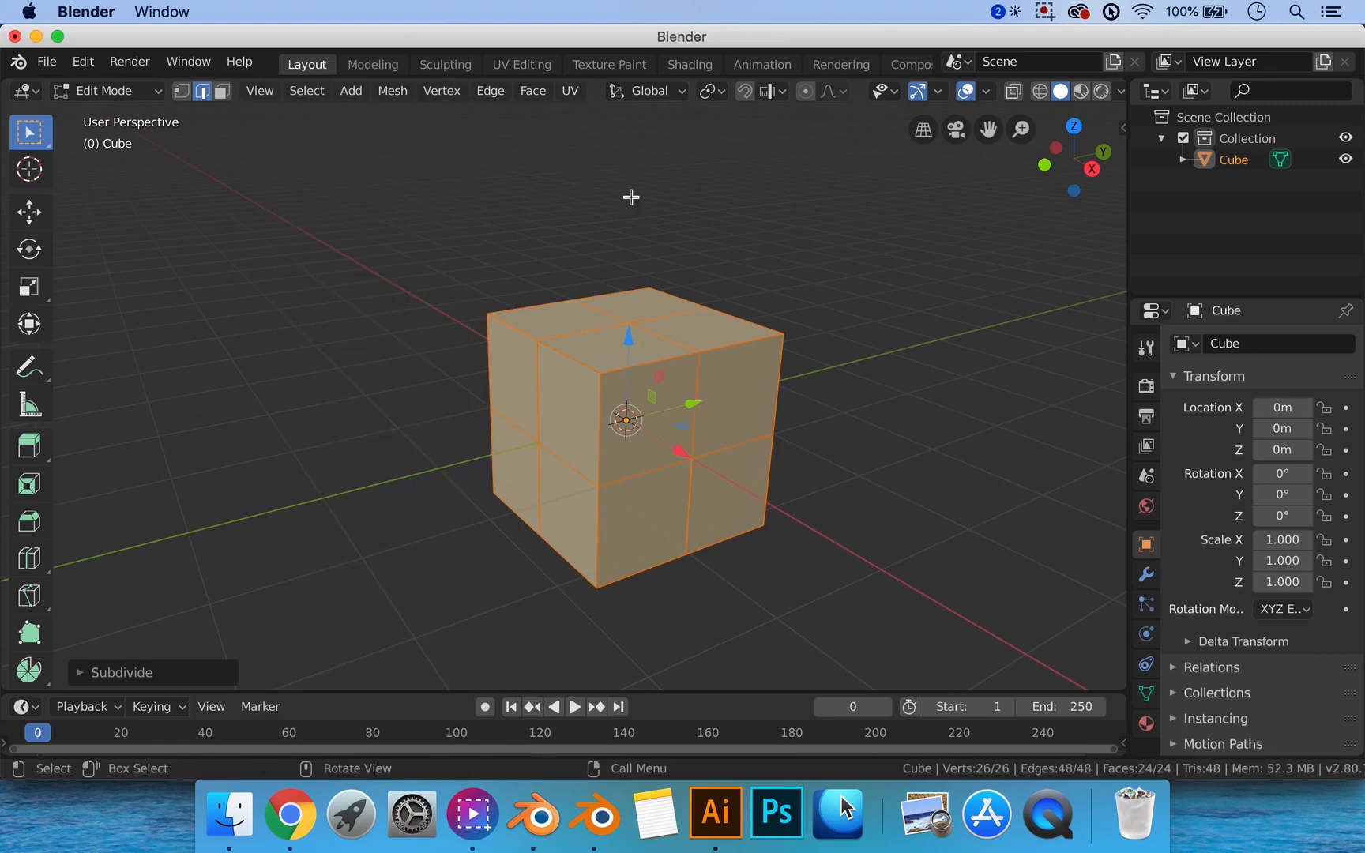
left_click(844, 421)
Switch to face selection, select the face loop around the cube's negative-Y half and subdivide it.
mouse_move(853, 417)
middle_mouse_down()
mouse_move(831, 417)
mouse_move(872, 405)
mouse_move(872, 427)
mouse_move(859, 424)
middle_mouse_up()
middle_click_drag(669, 464, 710, 396)
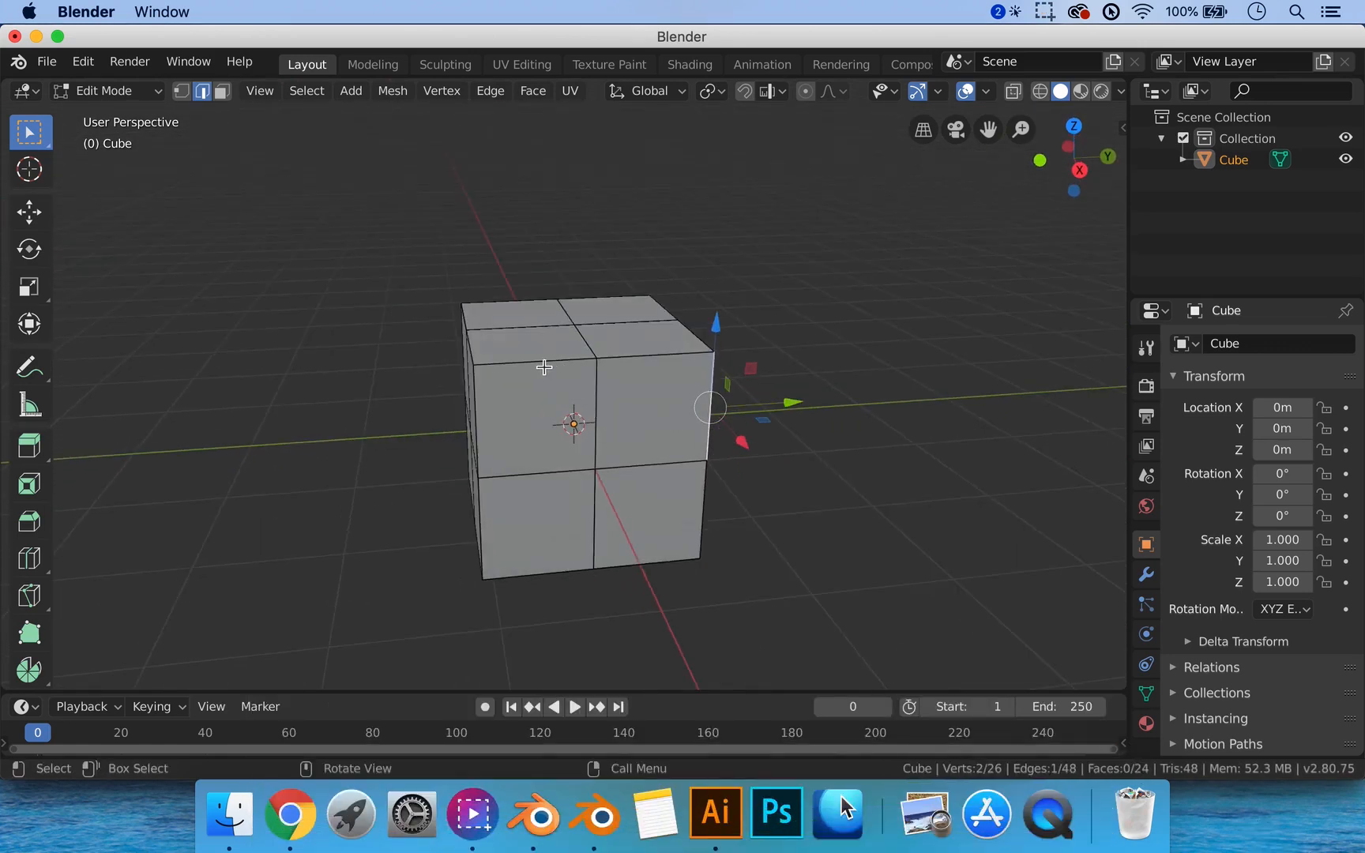
middle_click_drag(573, 362, 532, 308)
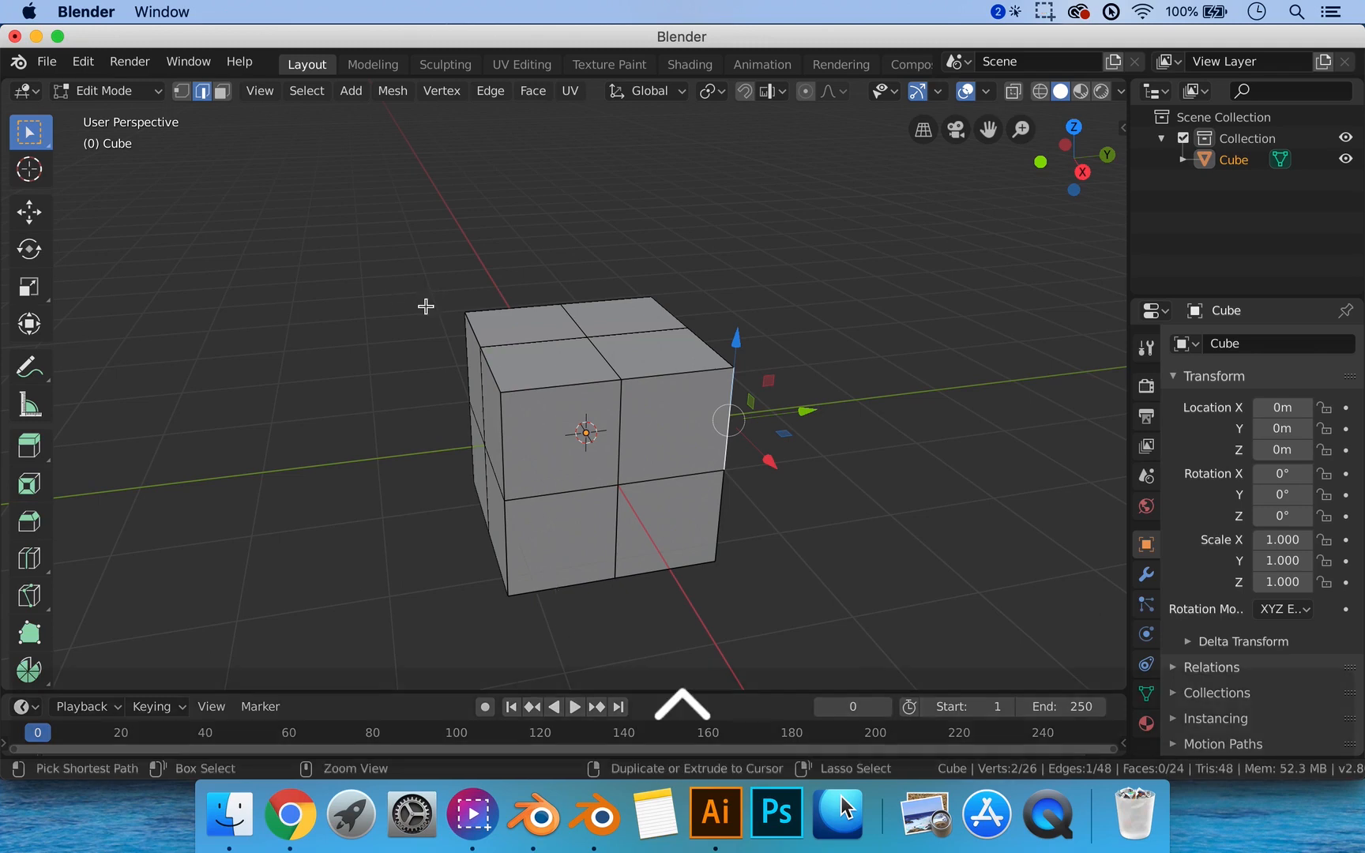
key("ctrl+3")
left_click(531, 387, "alt")
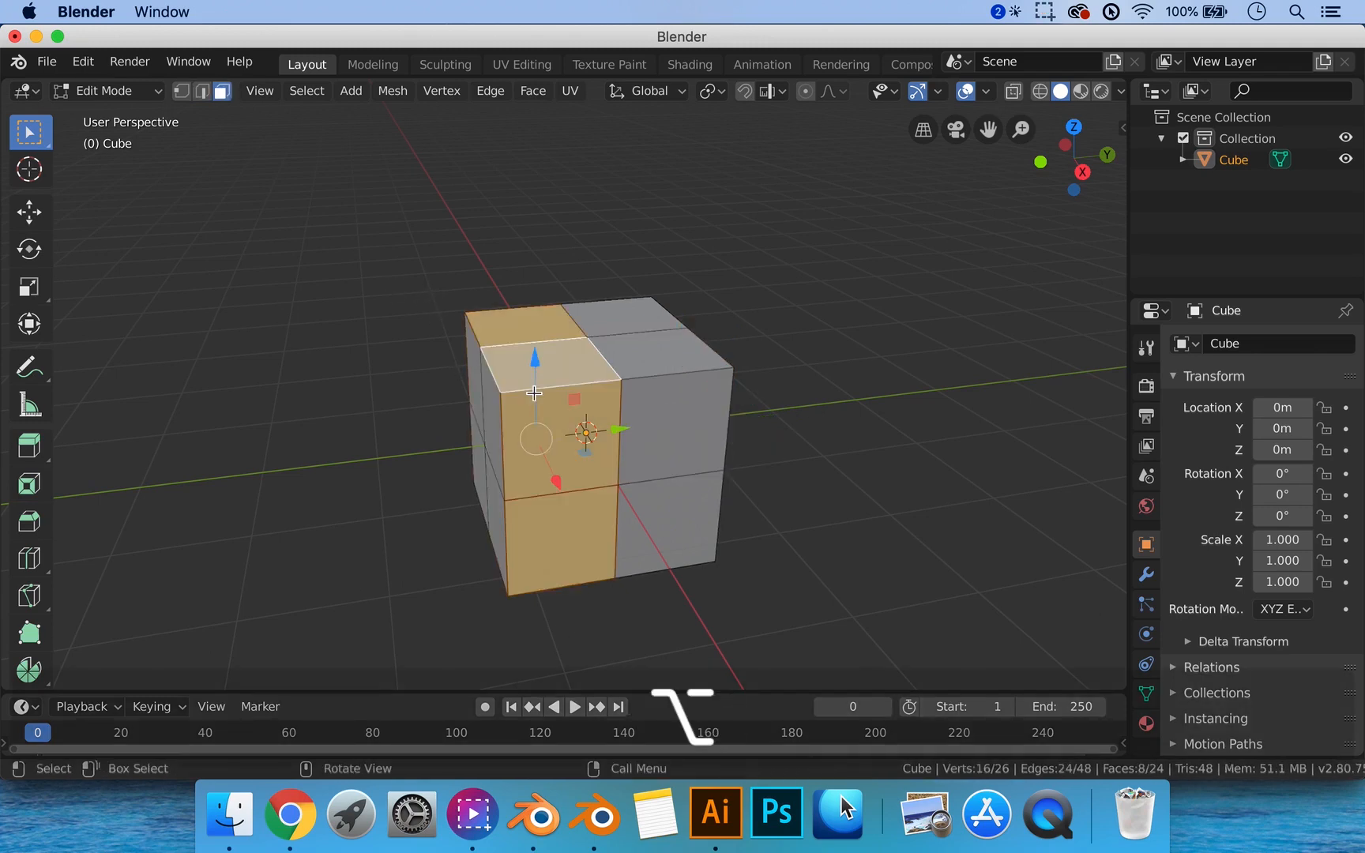
mouse_move(561, 364)
middle_mouse_down()
mouse_move(582, 363)
mouse_move(545, 365)
mouse_move(576, 362)
middle_mouse_up()
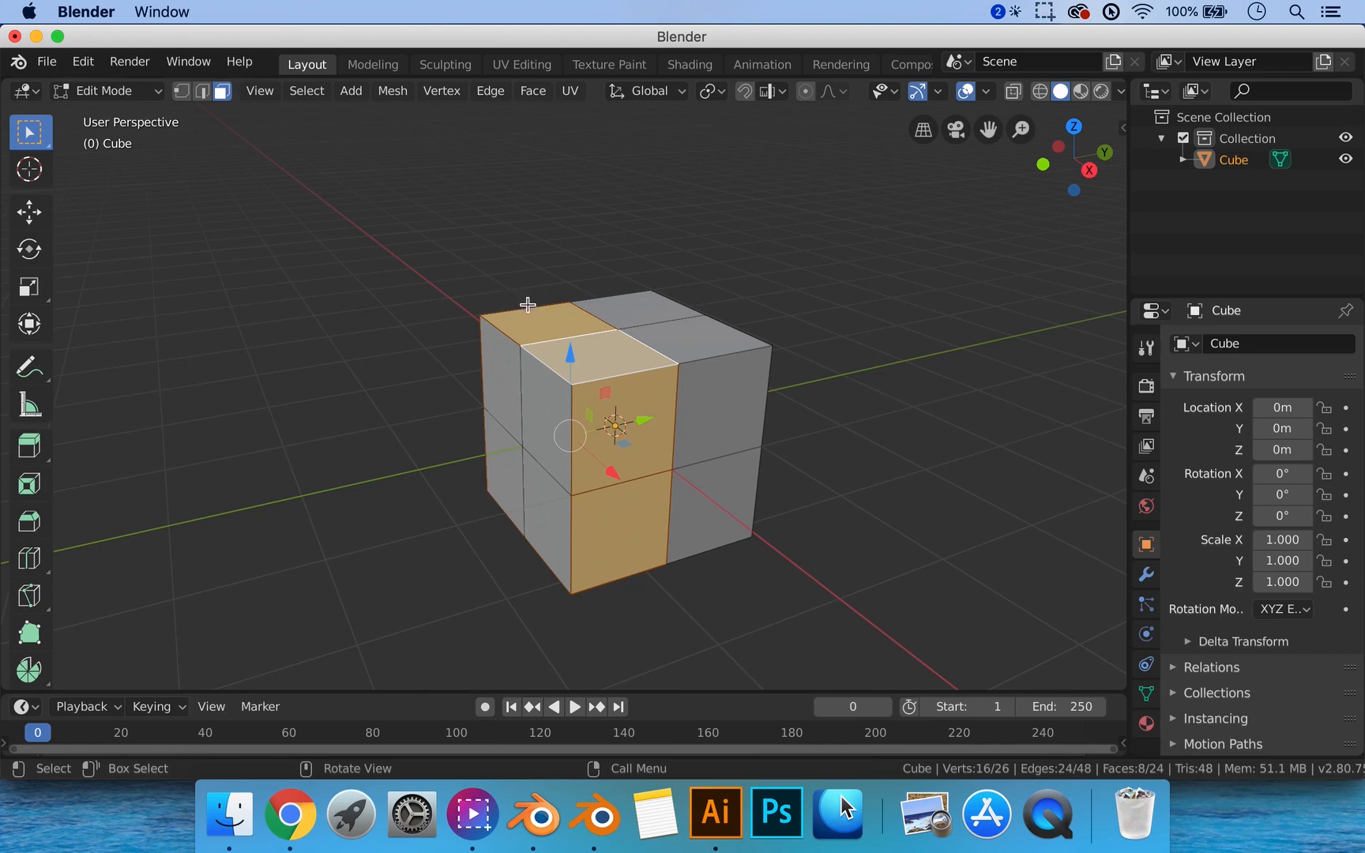
right_click(617, 528)
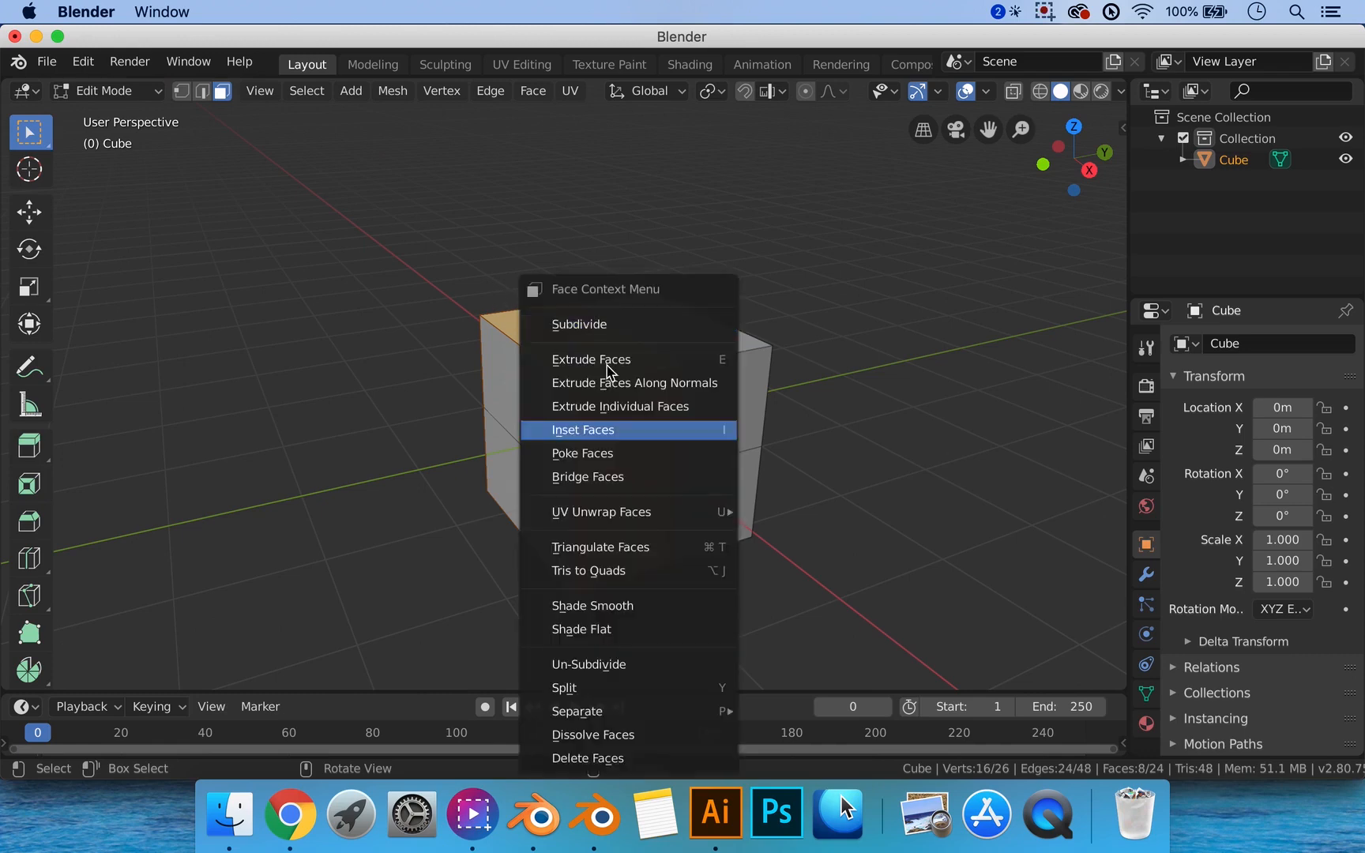
left_click(606, 325)
Examine how the subdivided face loop meets the cube's negative-Y side and the neighboring undivided faces.
mouse_move(725, 370)
middle_mouse_down()
mouse_move(771, 382)
mouse_move(708, 389)
middle_mouse_up()
middle_click_drag(467, 318, 444, 286)
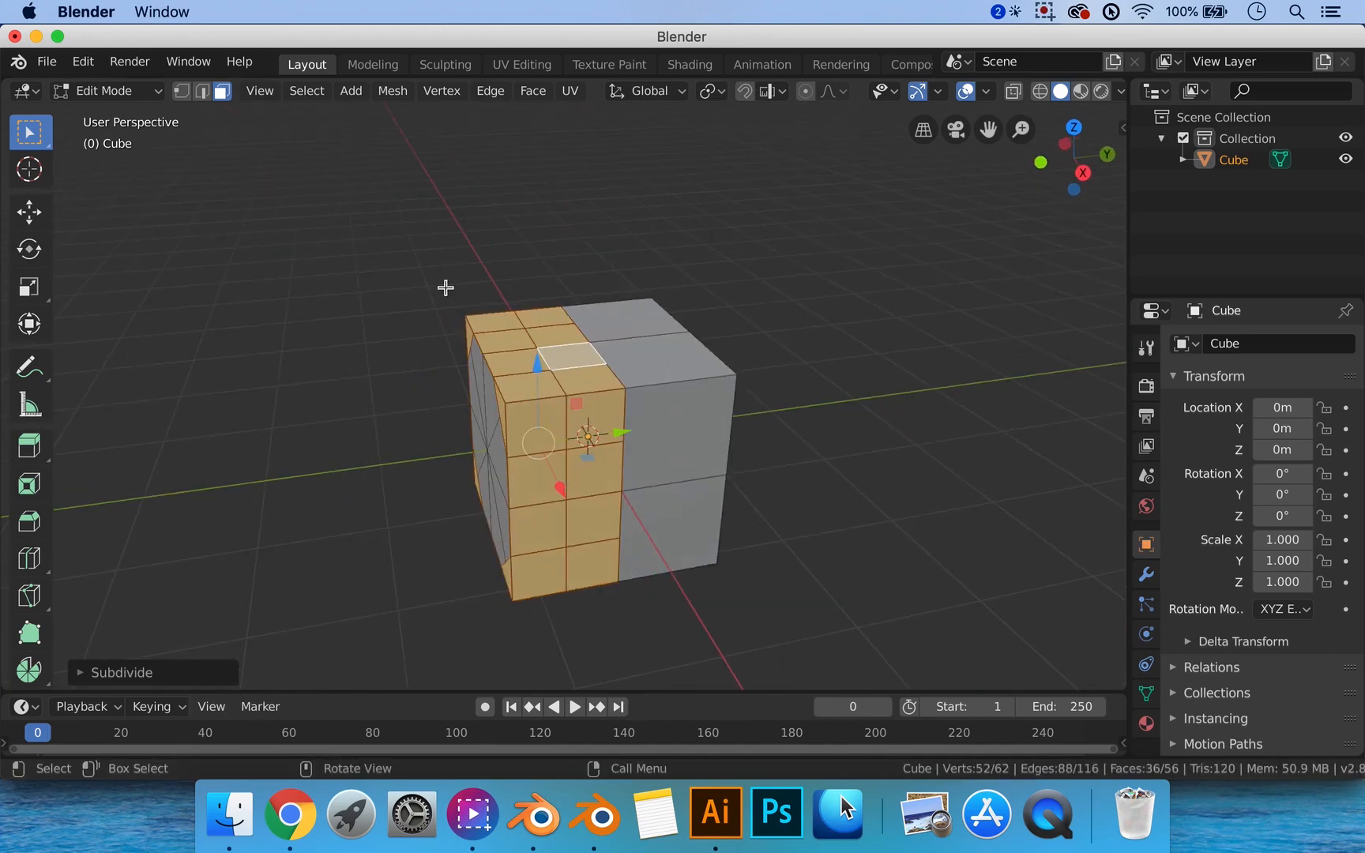
middle_click_drag(687, 570, 700, 567)
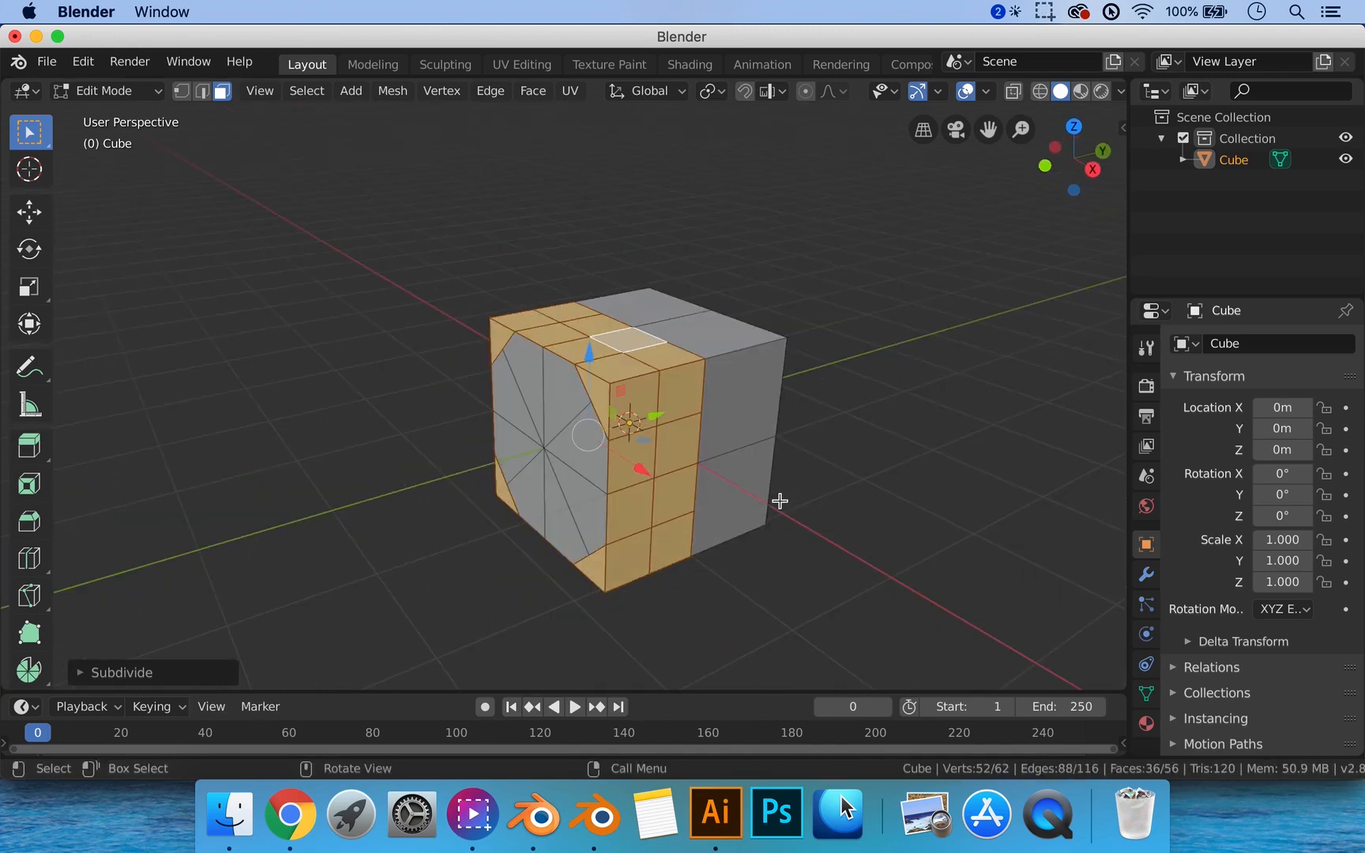
middle_click_drag(690, 381, 646, 443)
scroll(716, 451, "up", 4)
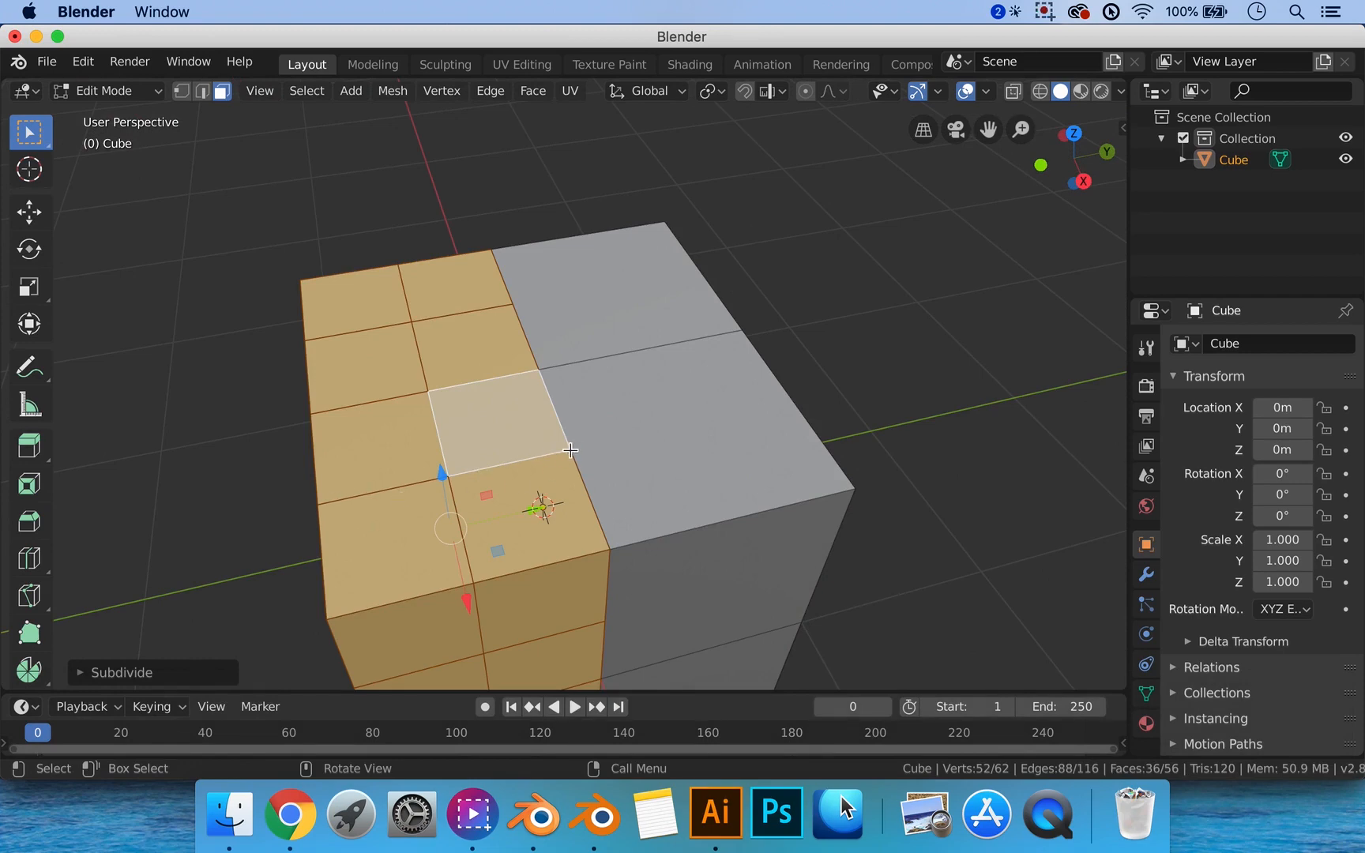
middle_click_drag(570, 450, 572, 393)
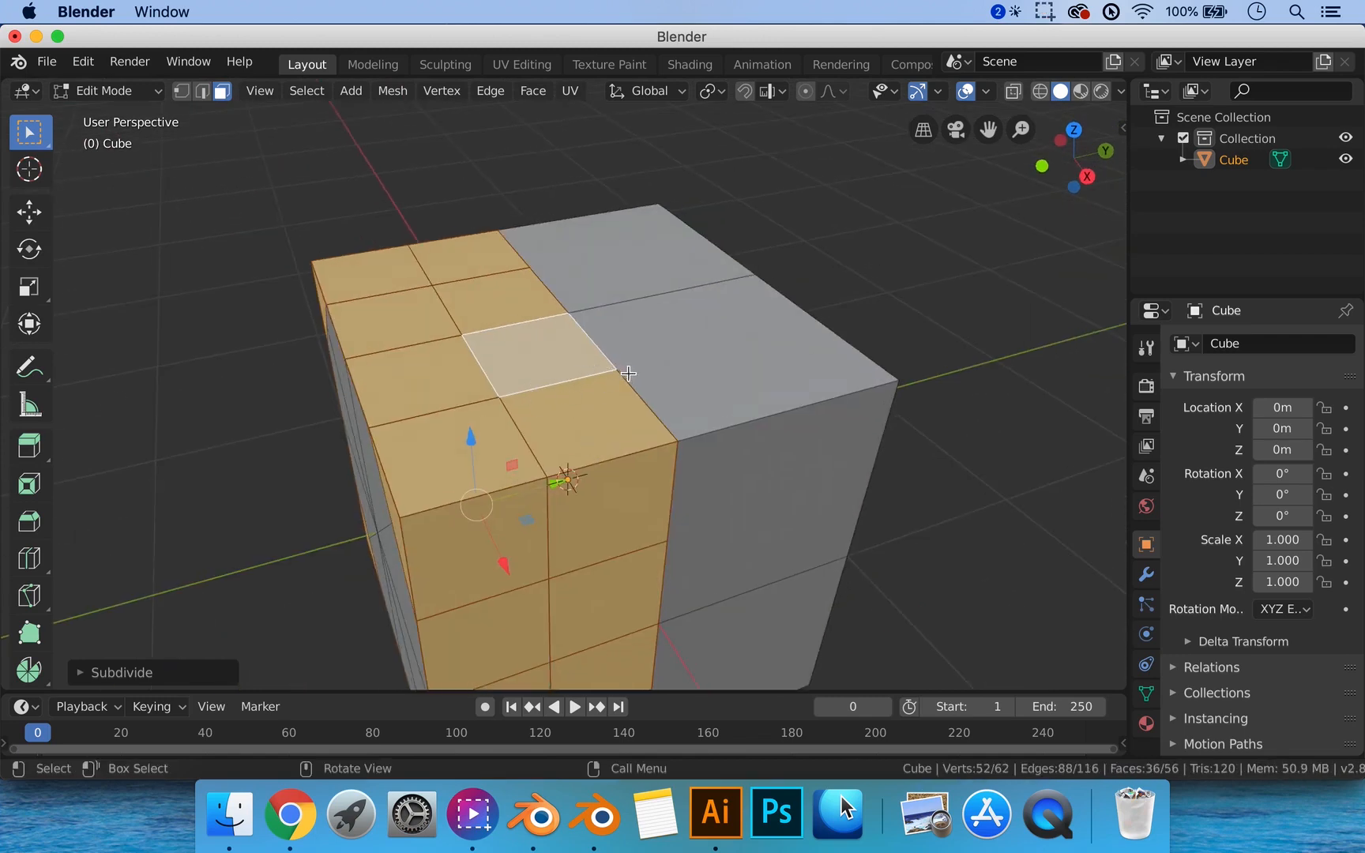
middle_click_drag(795, 376, 711, 376)
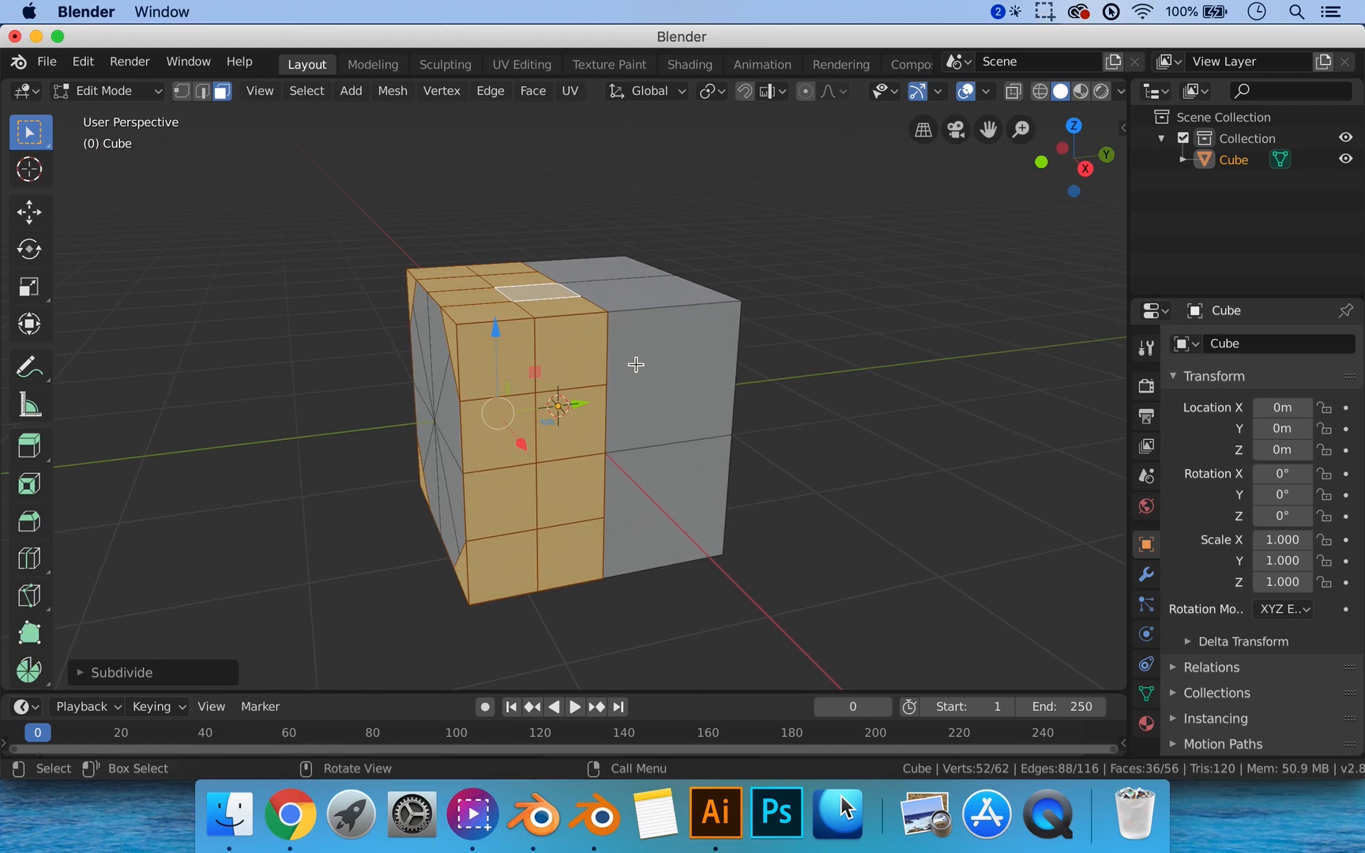
Undo the subdivision of the face loop around the cube's negative-Y half.
mouse_move(636, 362)
middle_mouse_down()
mouse_move(636, 390)
mouse_move(640, 366)
middle_mouse_up()
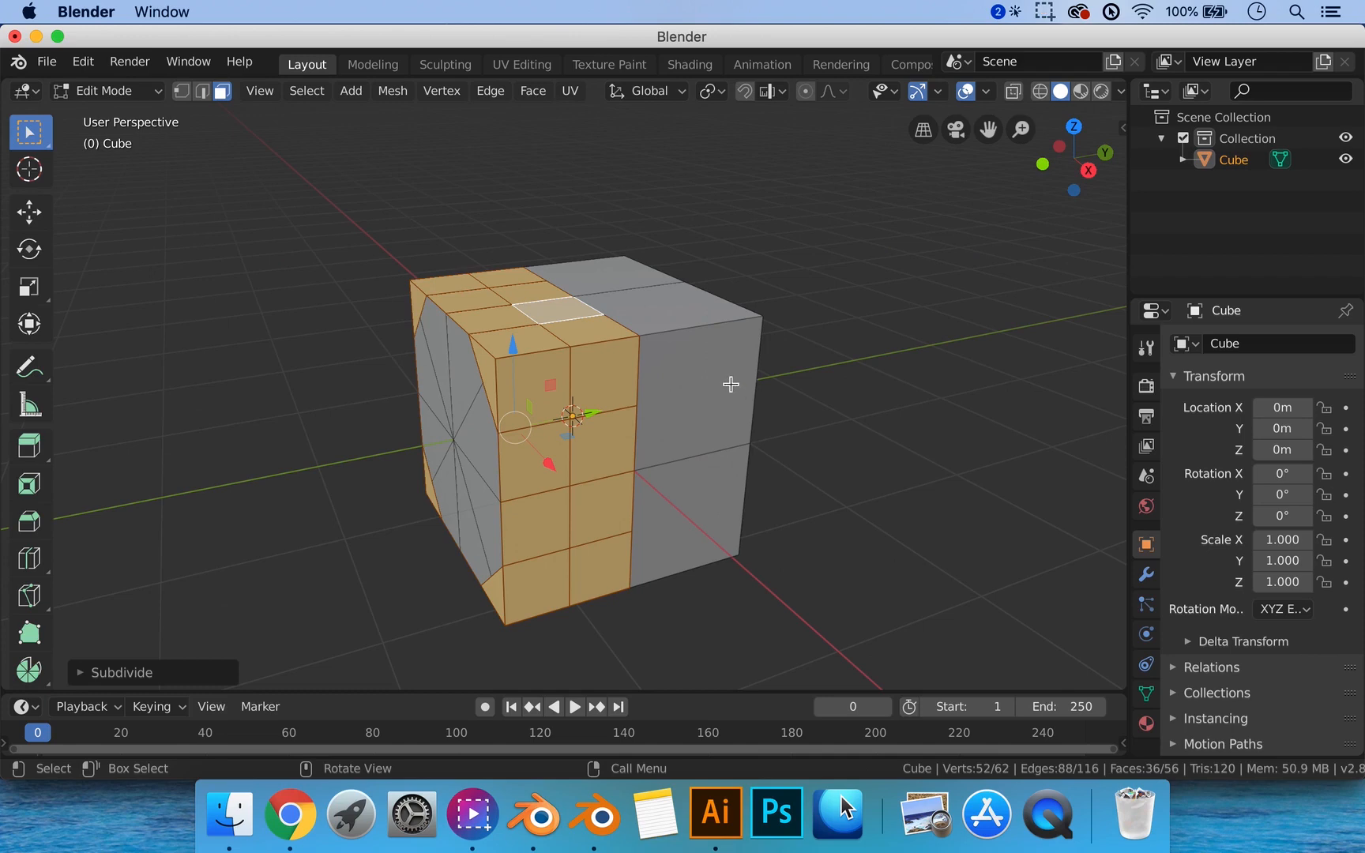
middle_click_drag(583, 454, 595, 459)
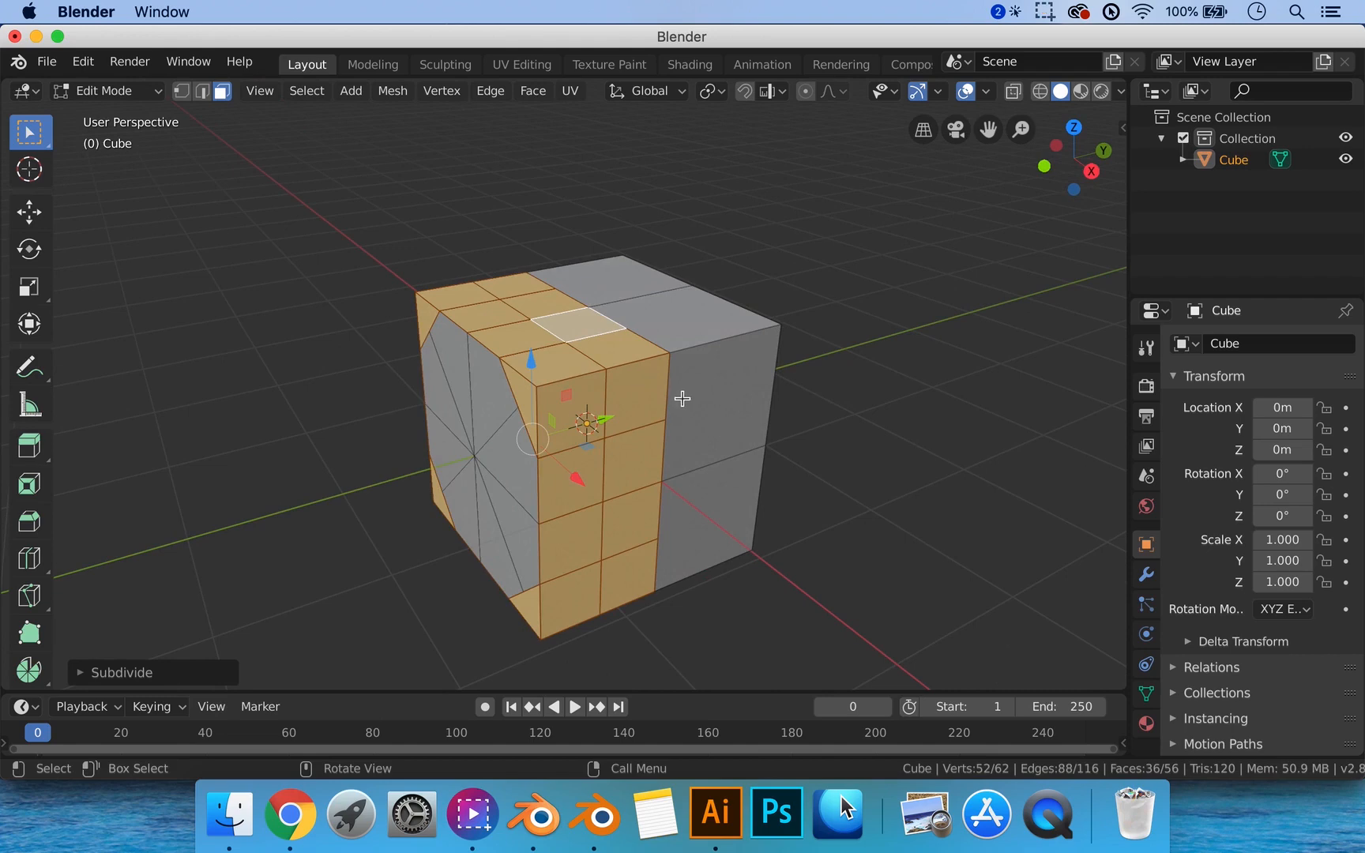
key("super+z")
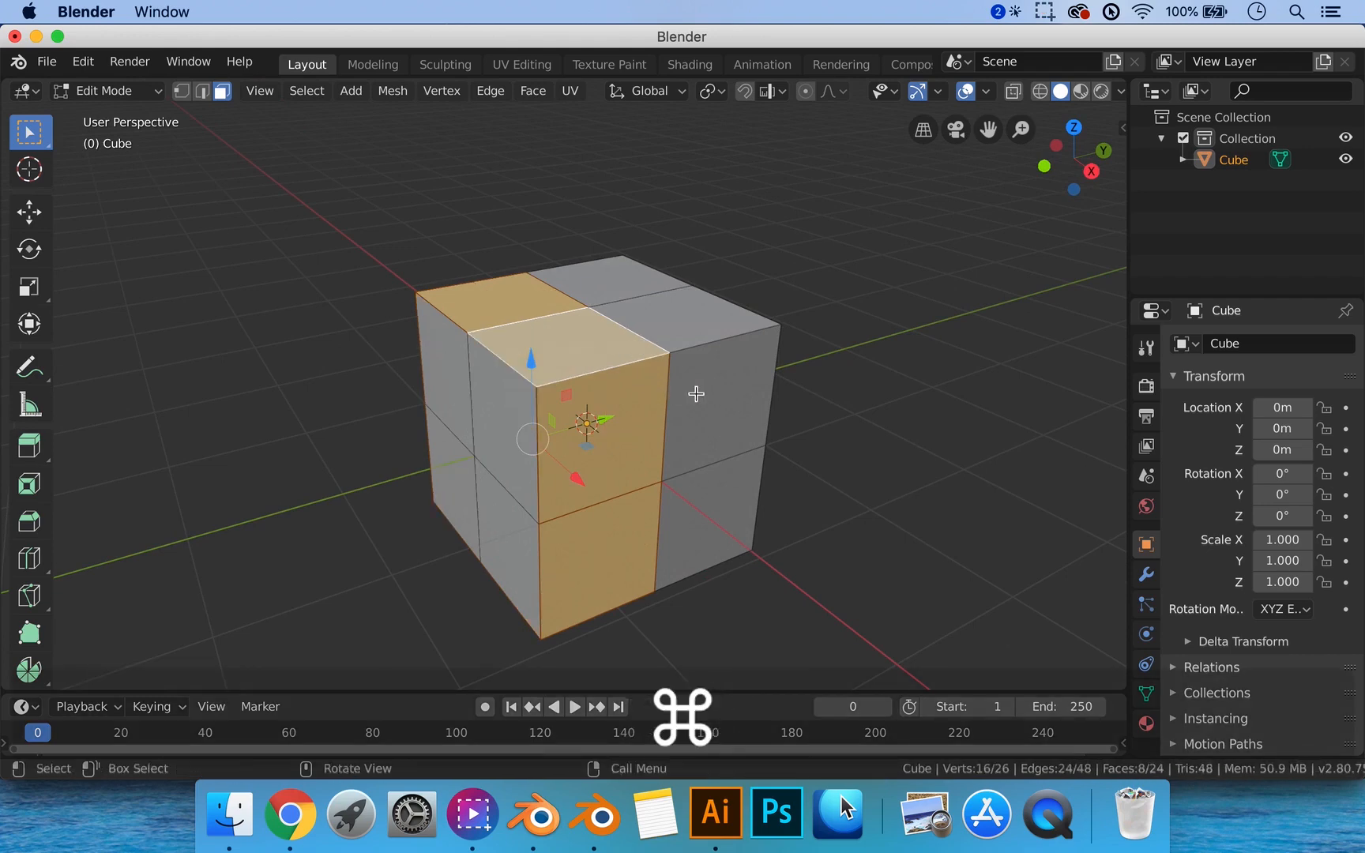
Delete the faces of the selected loop around the cube's negative-Y half.
middle_click_drag(695, 393, 655, 399)
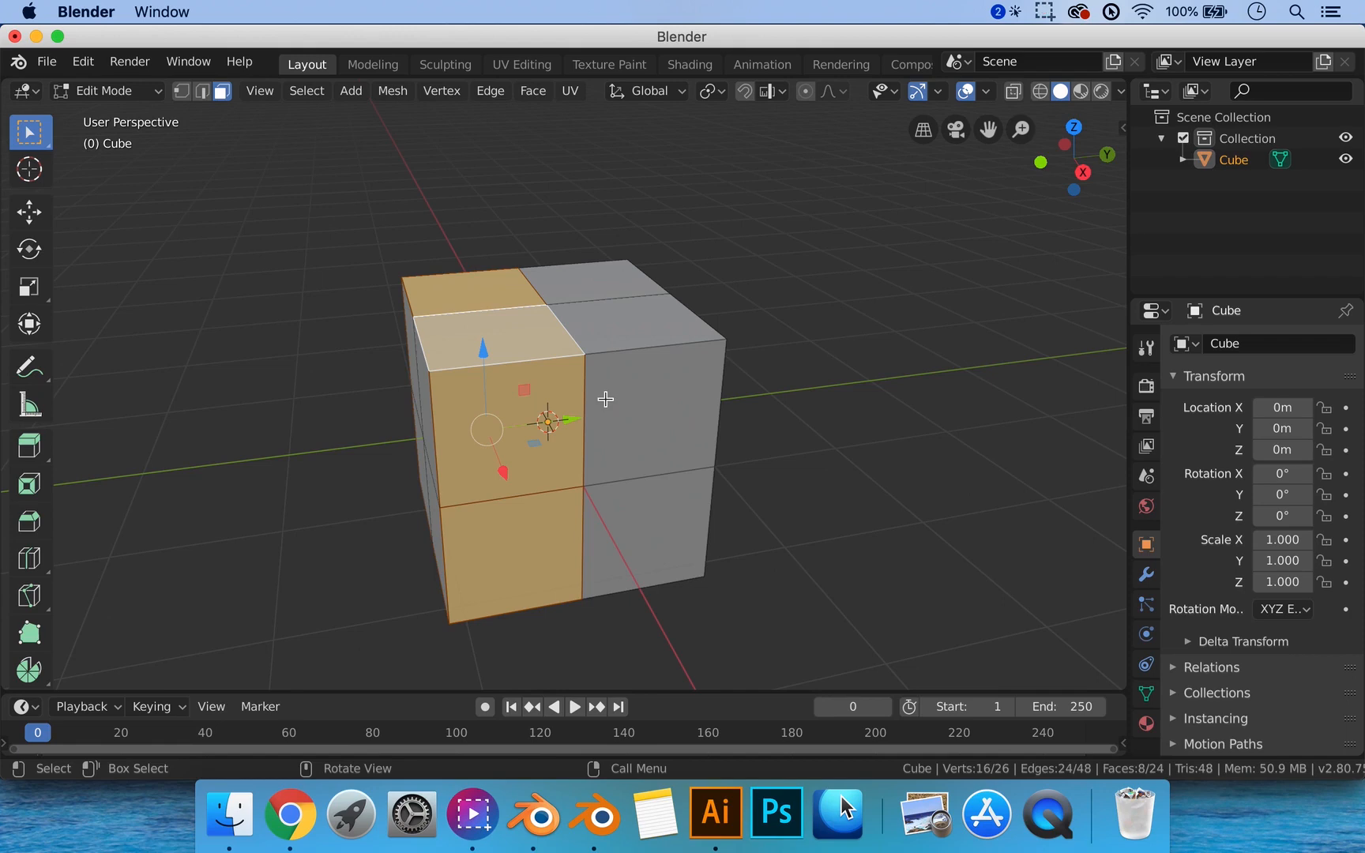
middle_click_drag(630, 402, 647, 407)
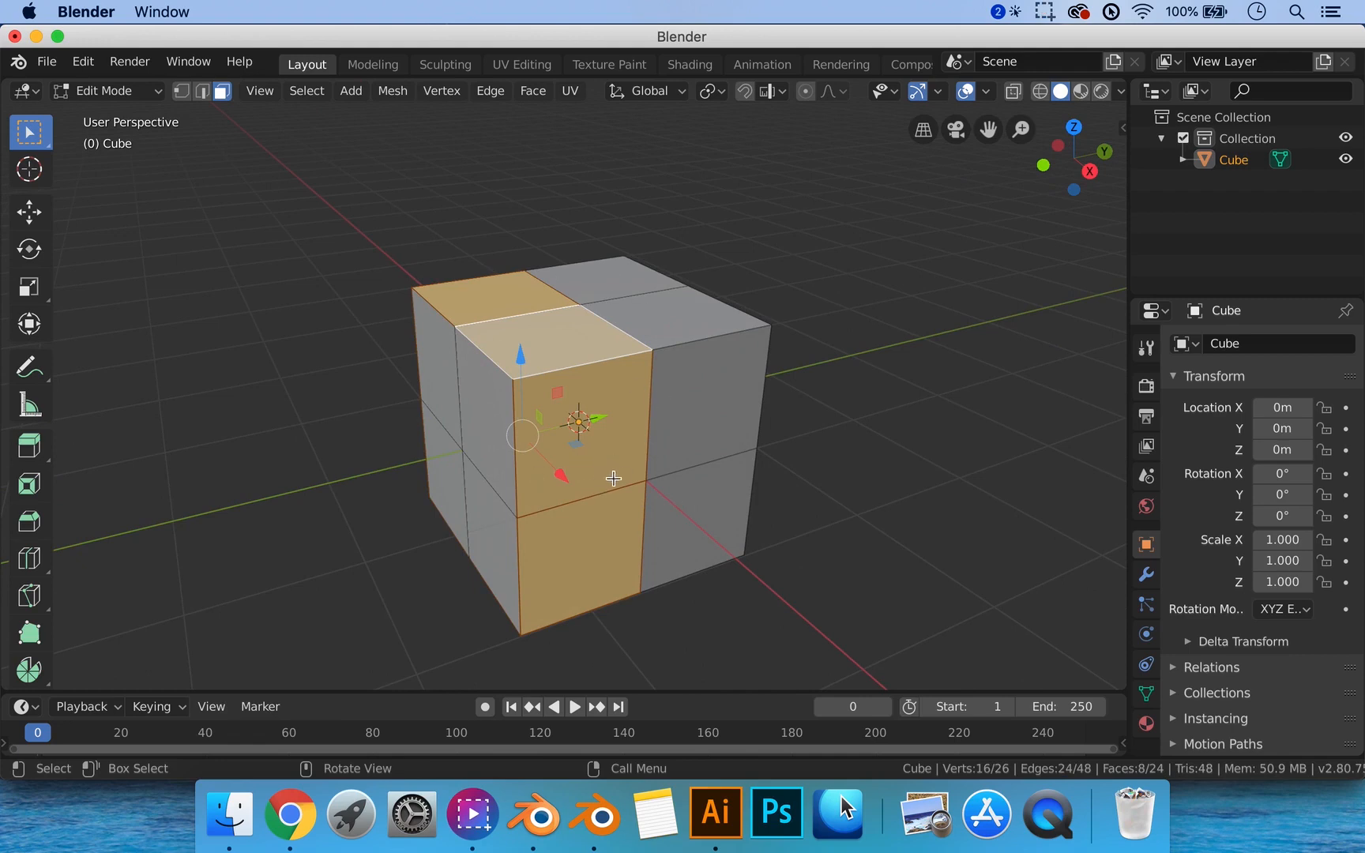
middle_click_drag(612, 473, 611, 457, "shift")
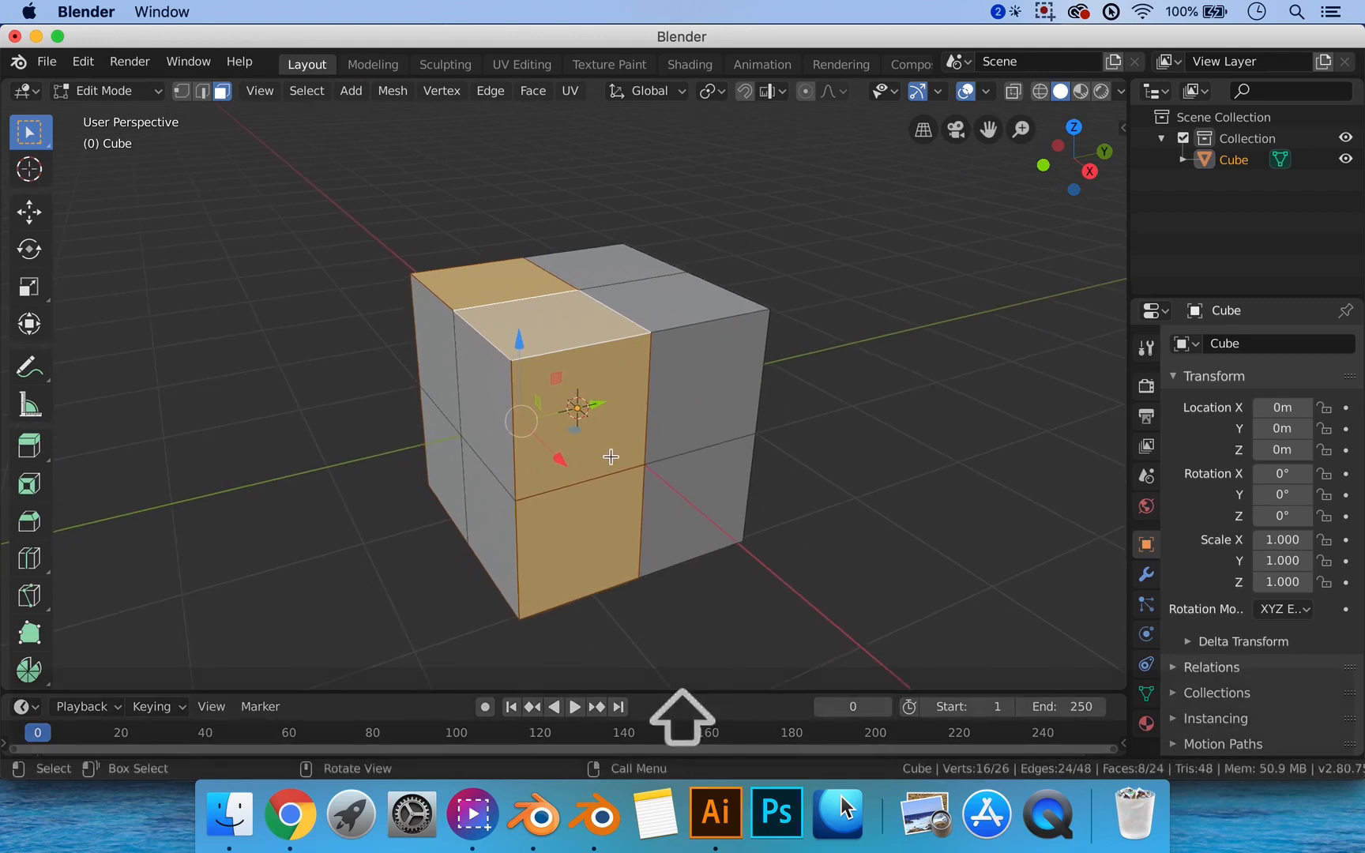
key("x")
left_click(574, 358)
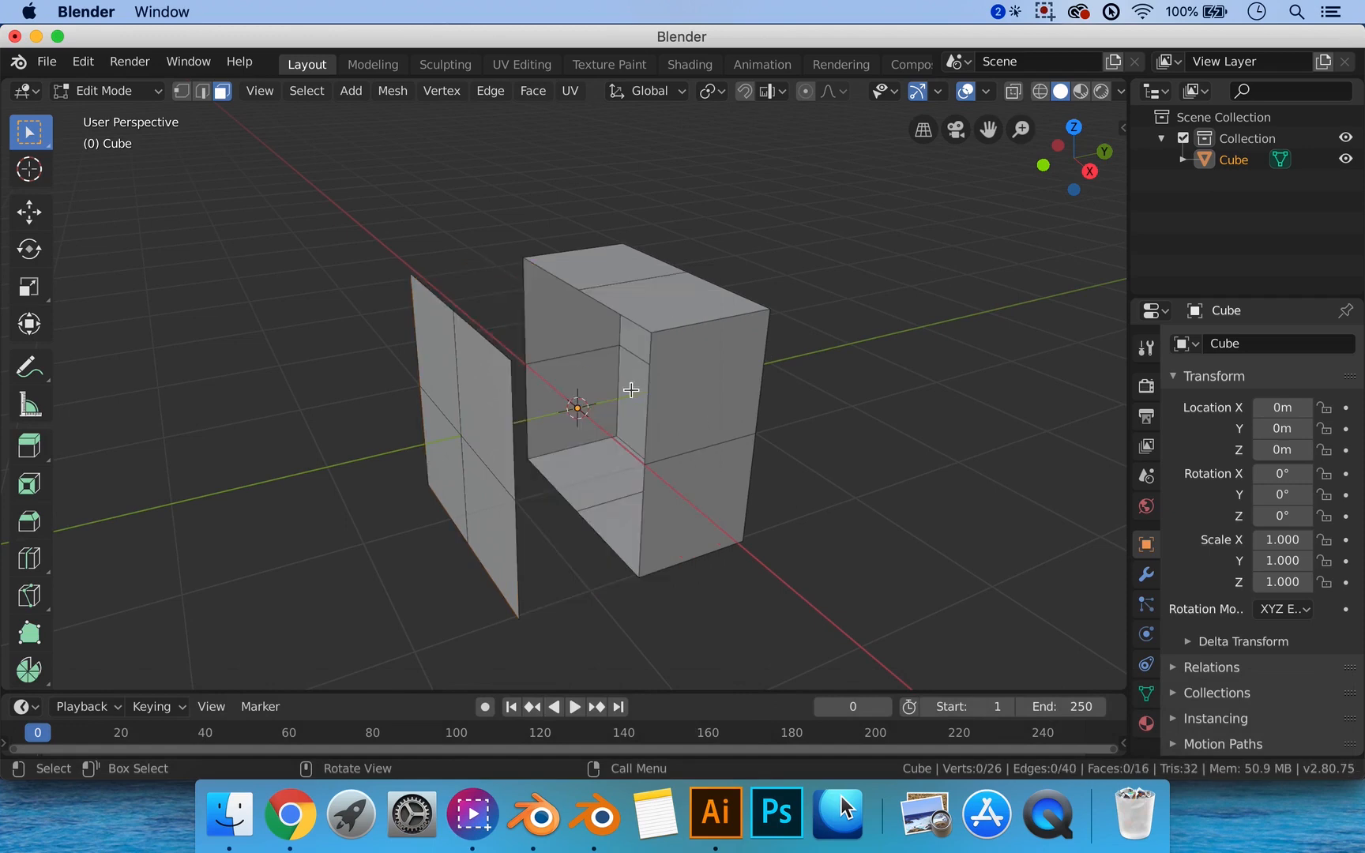
Select all geometry linked to the detached plate, add the open half-cube's linked geometry, and clear the selection.
middle_click_drag(631, 387, 554, 442)
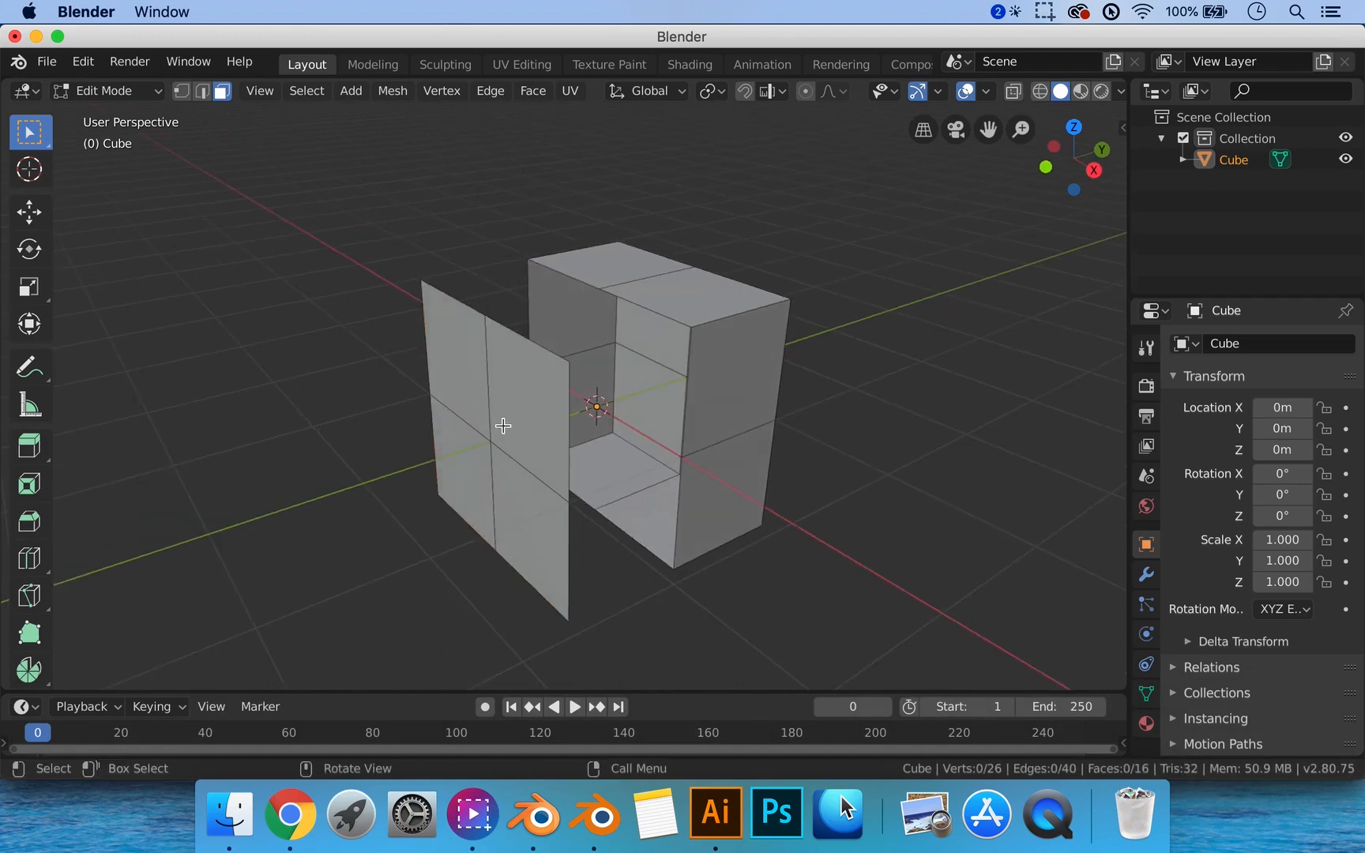
middle_click_drag(503, 423, 486, 427)
key("l")
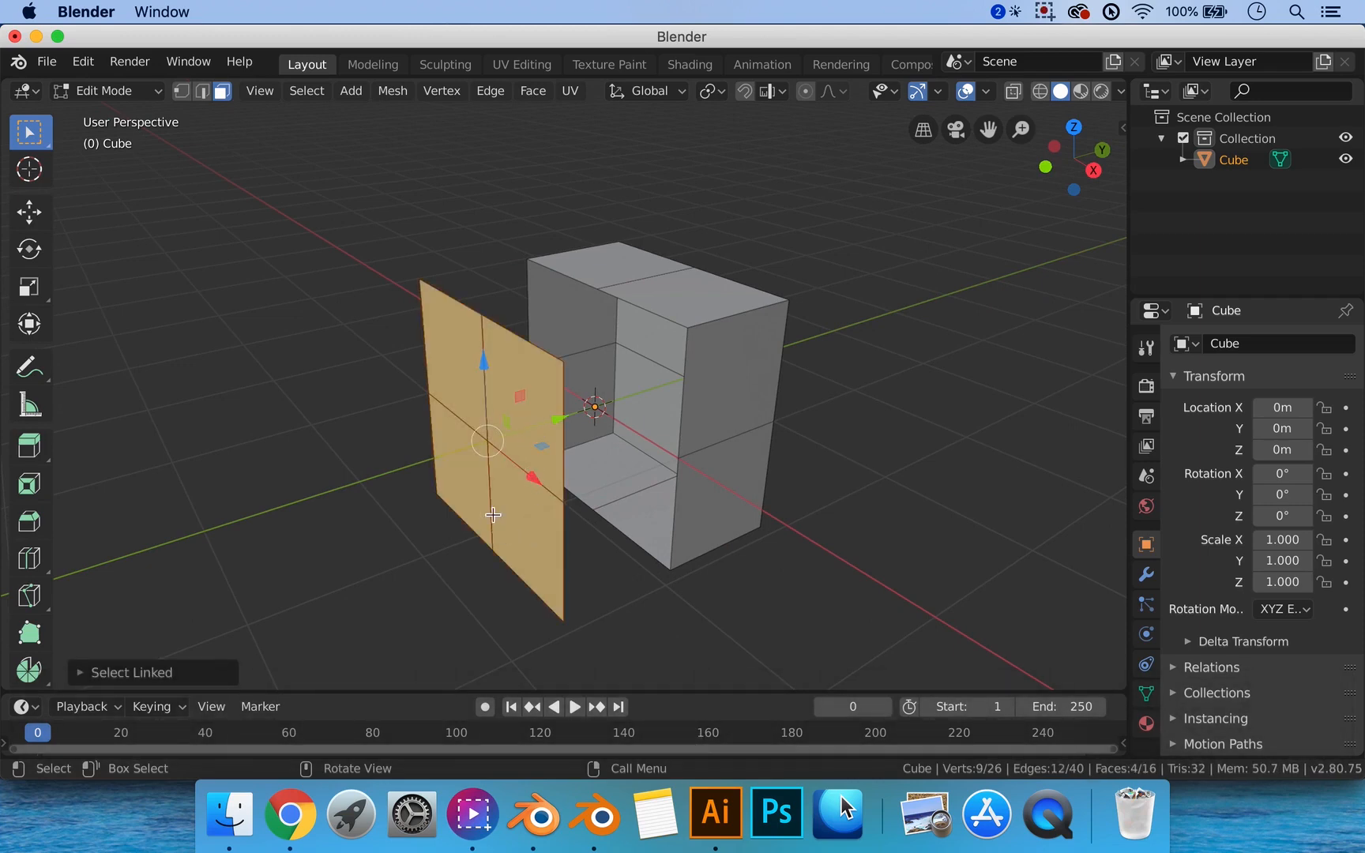
middle_click_drag(493, 514, 380, 323)
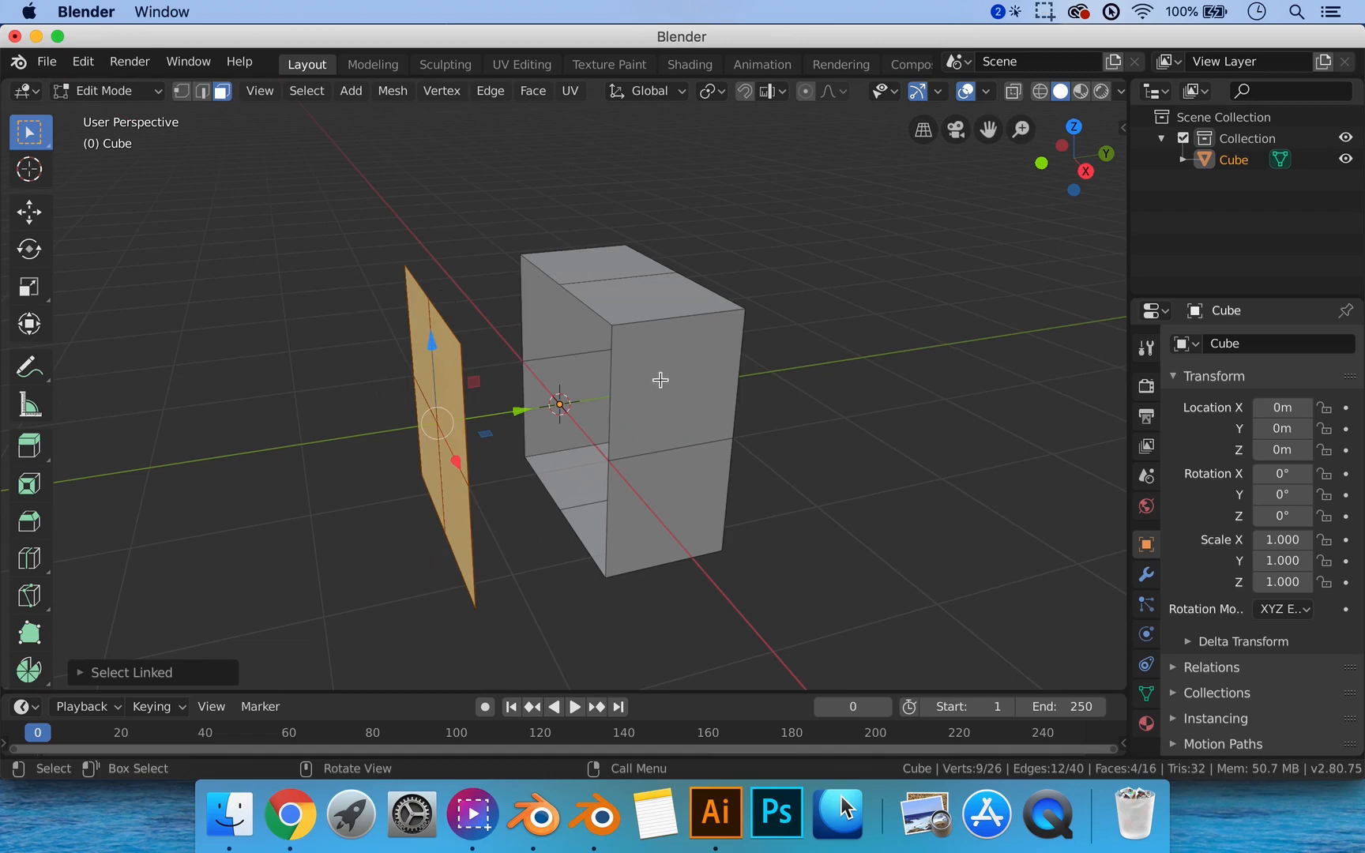
key("l")
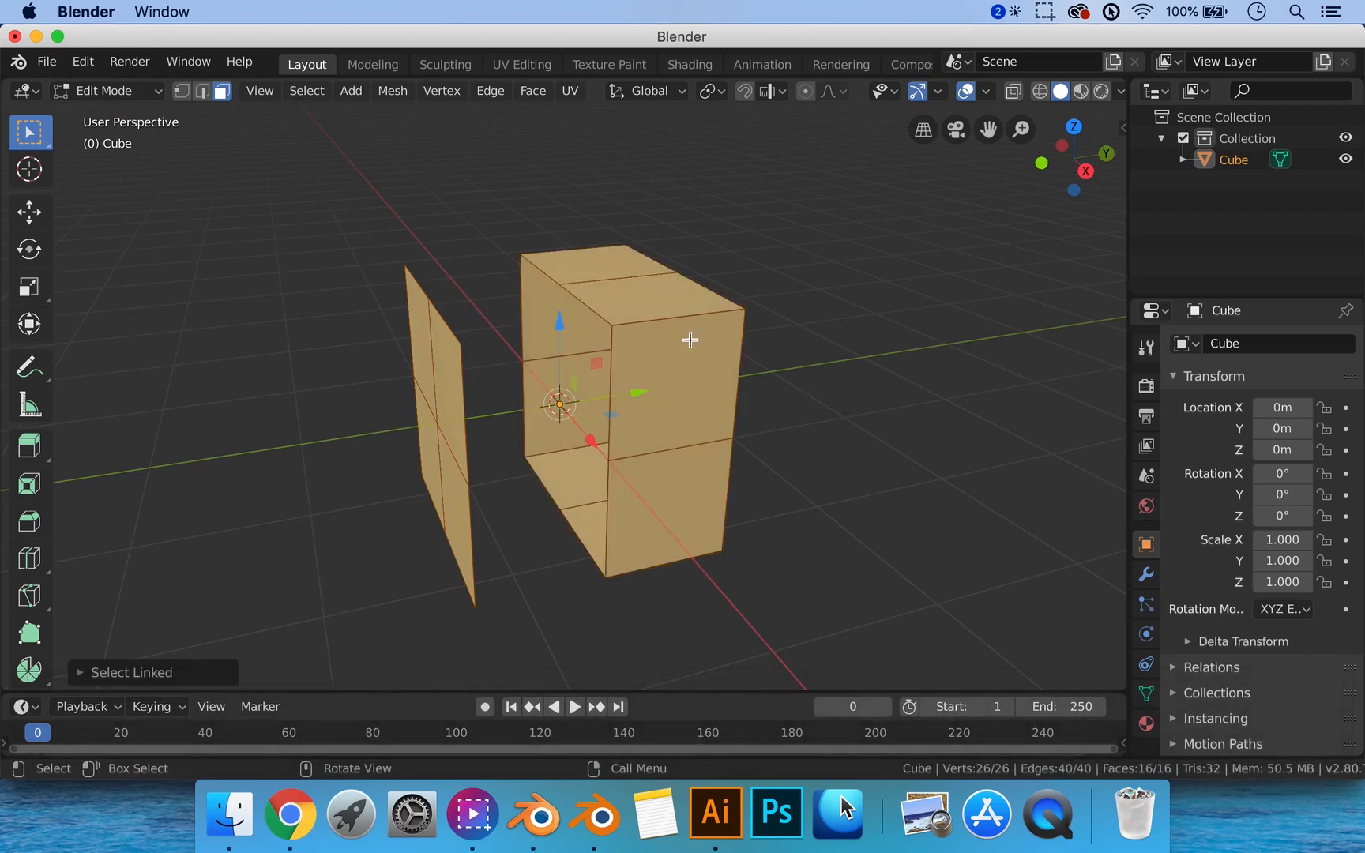
left_click(817, 406)
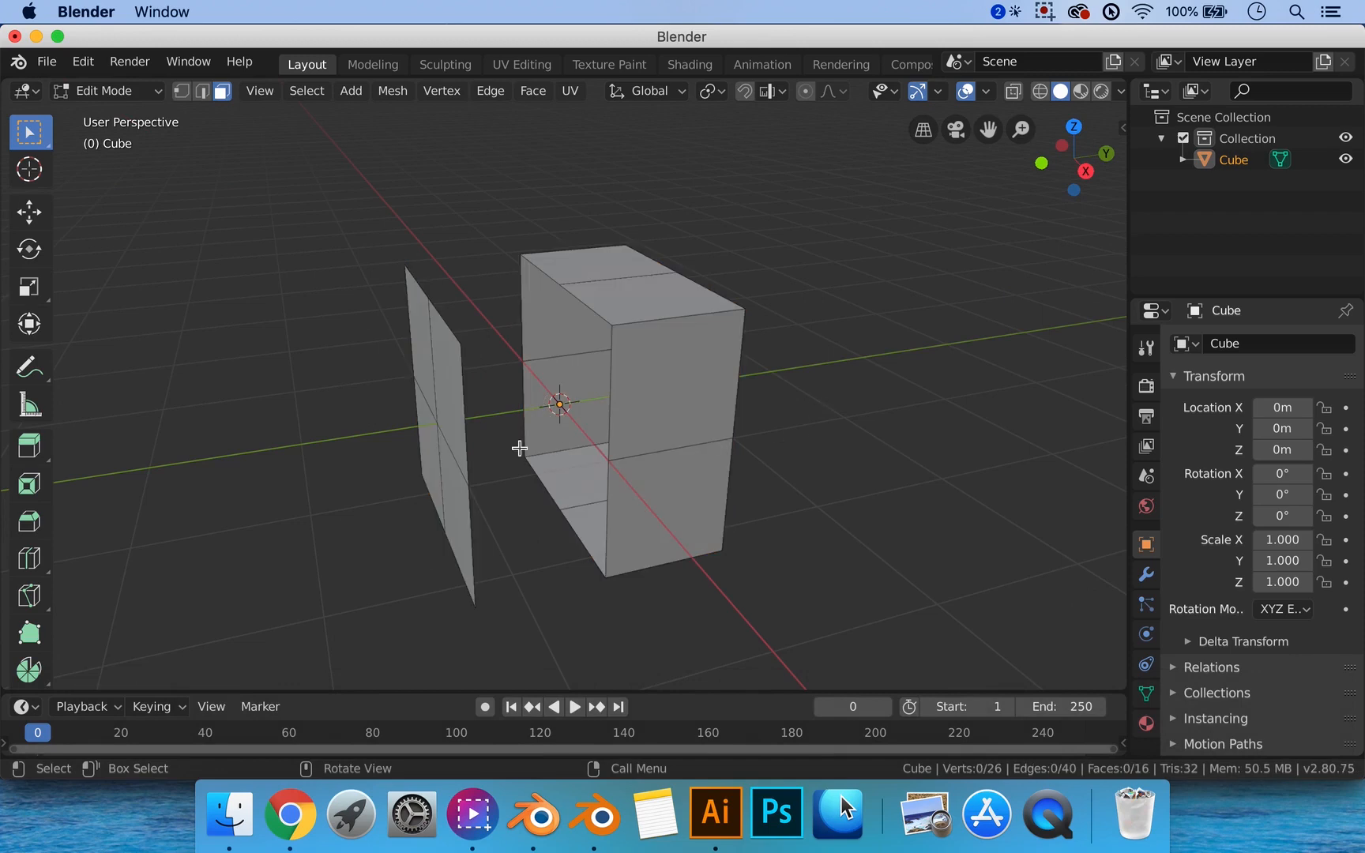
Select the linked geometry of the detached negative-Y plate and delete it.
middle_click_drag(461, 427, 474, 426)
key("l")
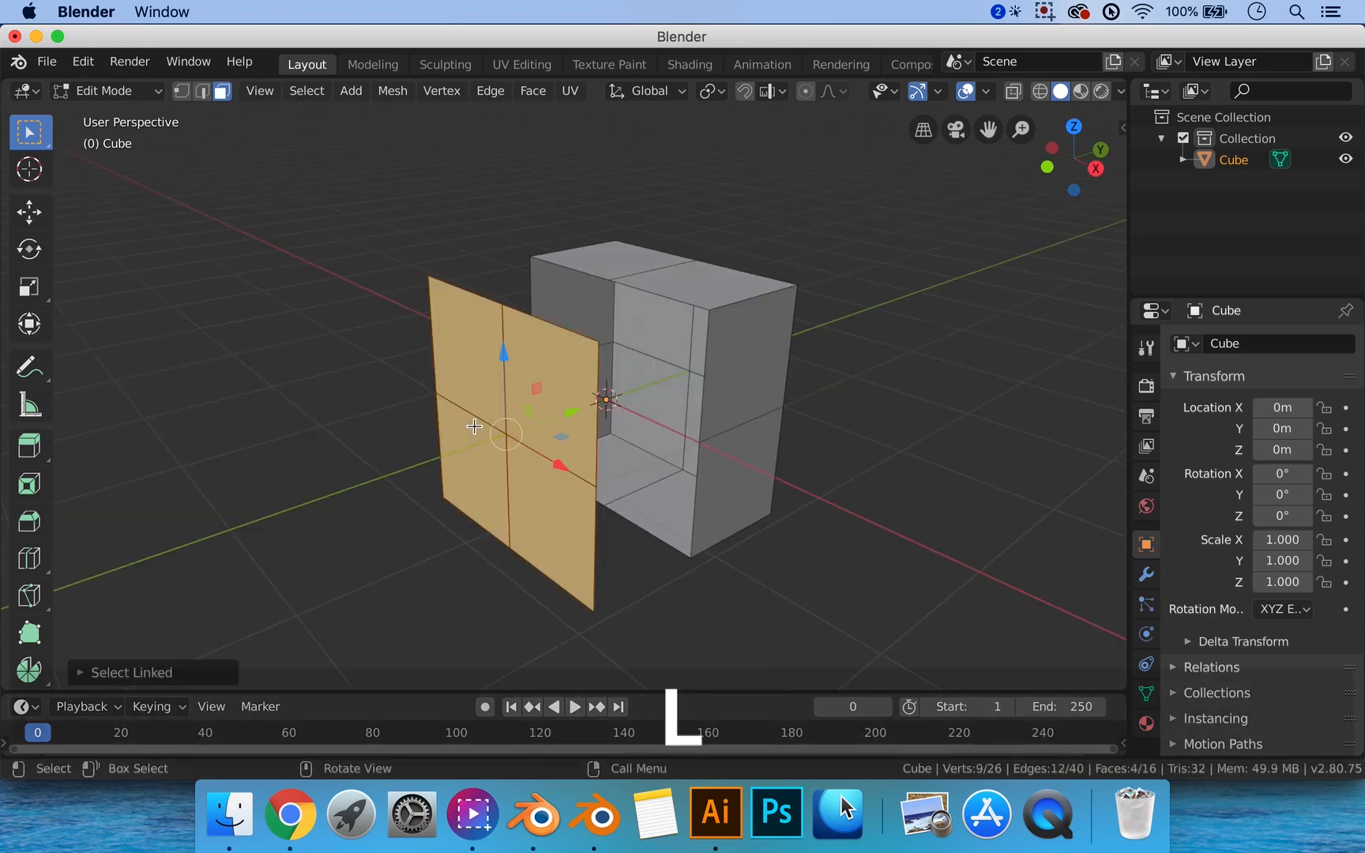
key("x")
left_click(474, 426)
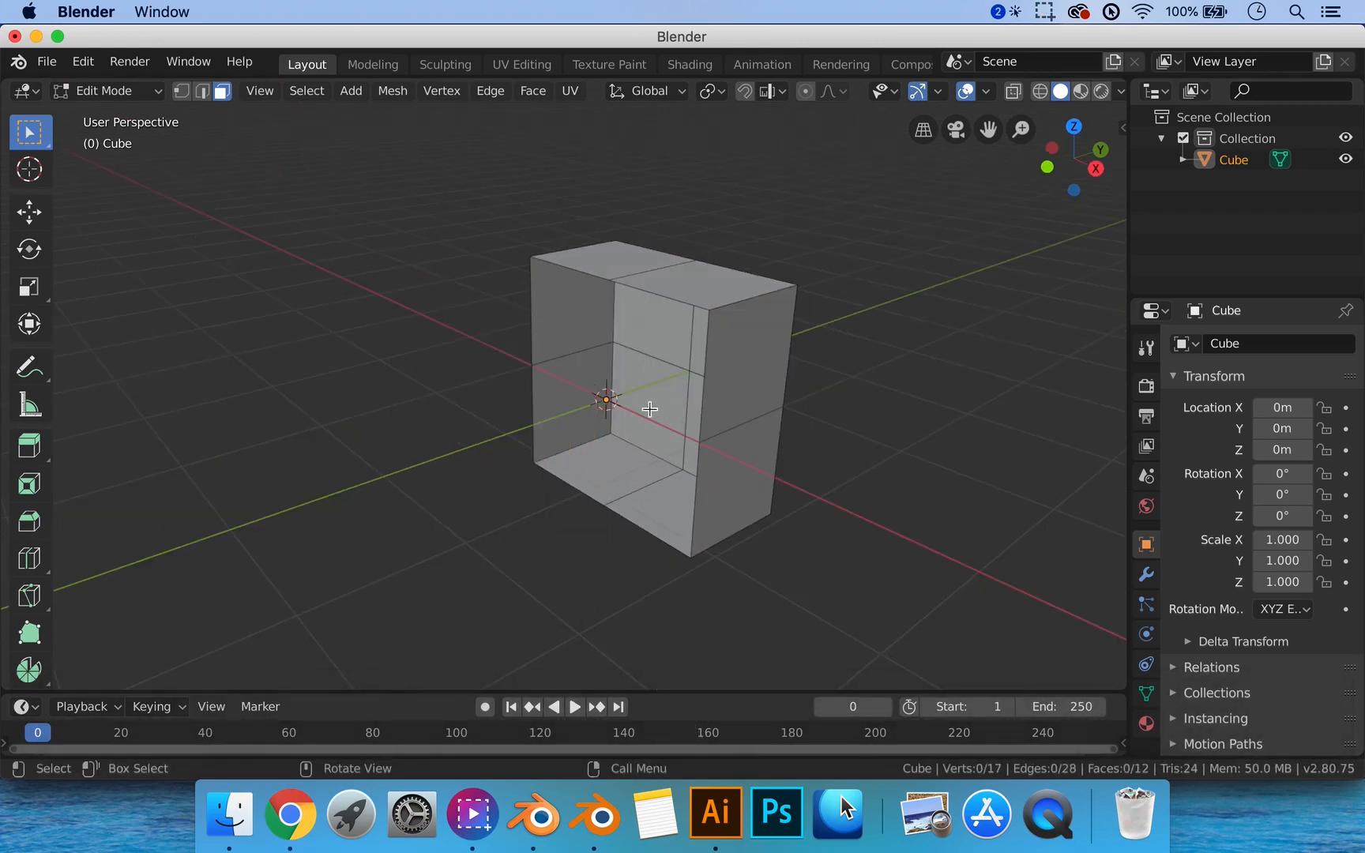
Leave Edit Mode and return the remaining half-cube to Object Mode.
middle_click_drag(650, 409, 575, 343)
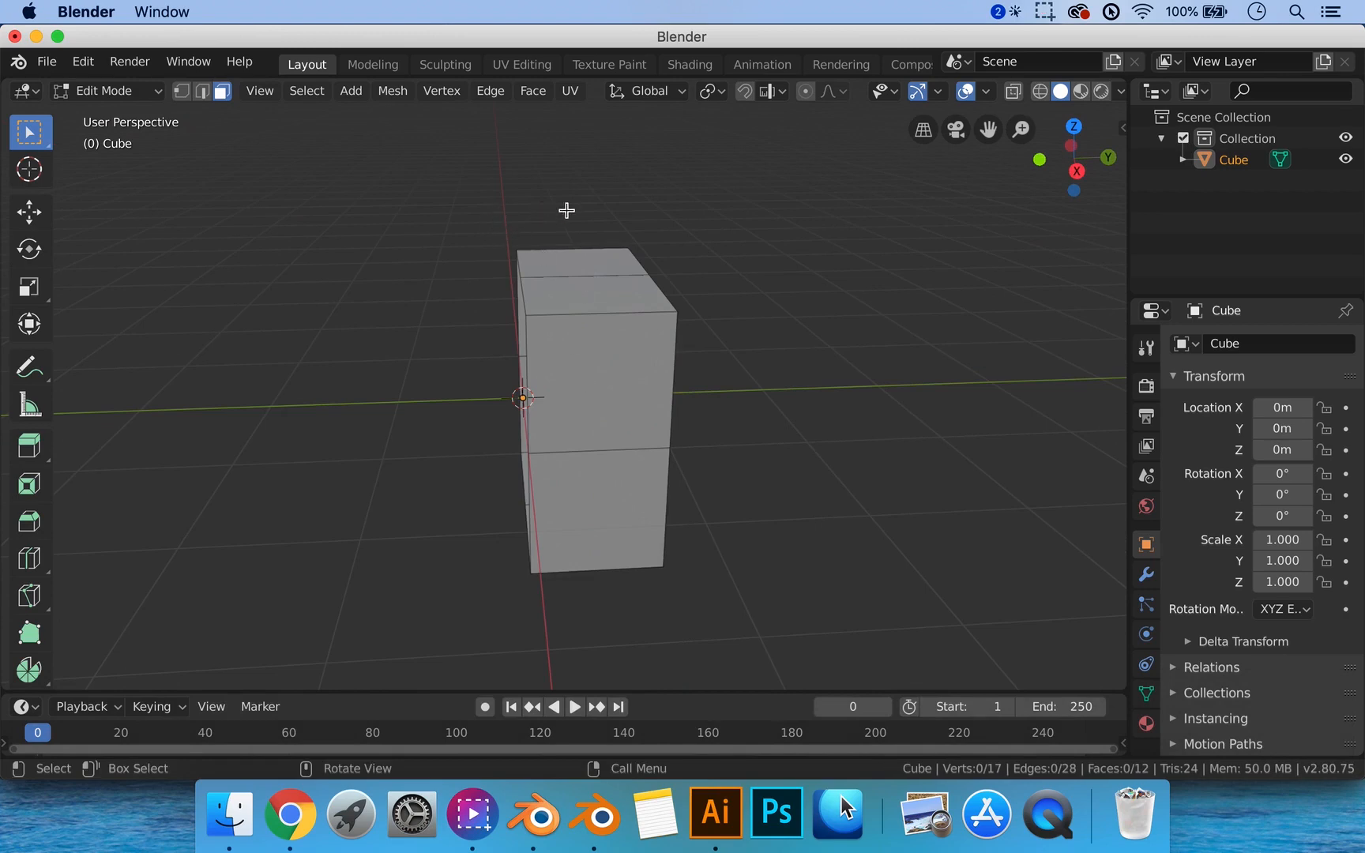
middle_click_drag(722, 494, 661, 469)
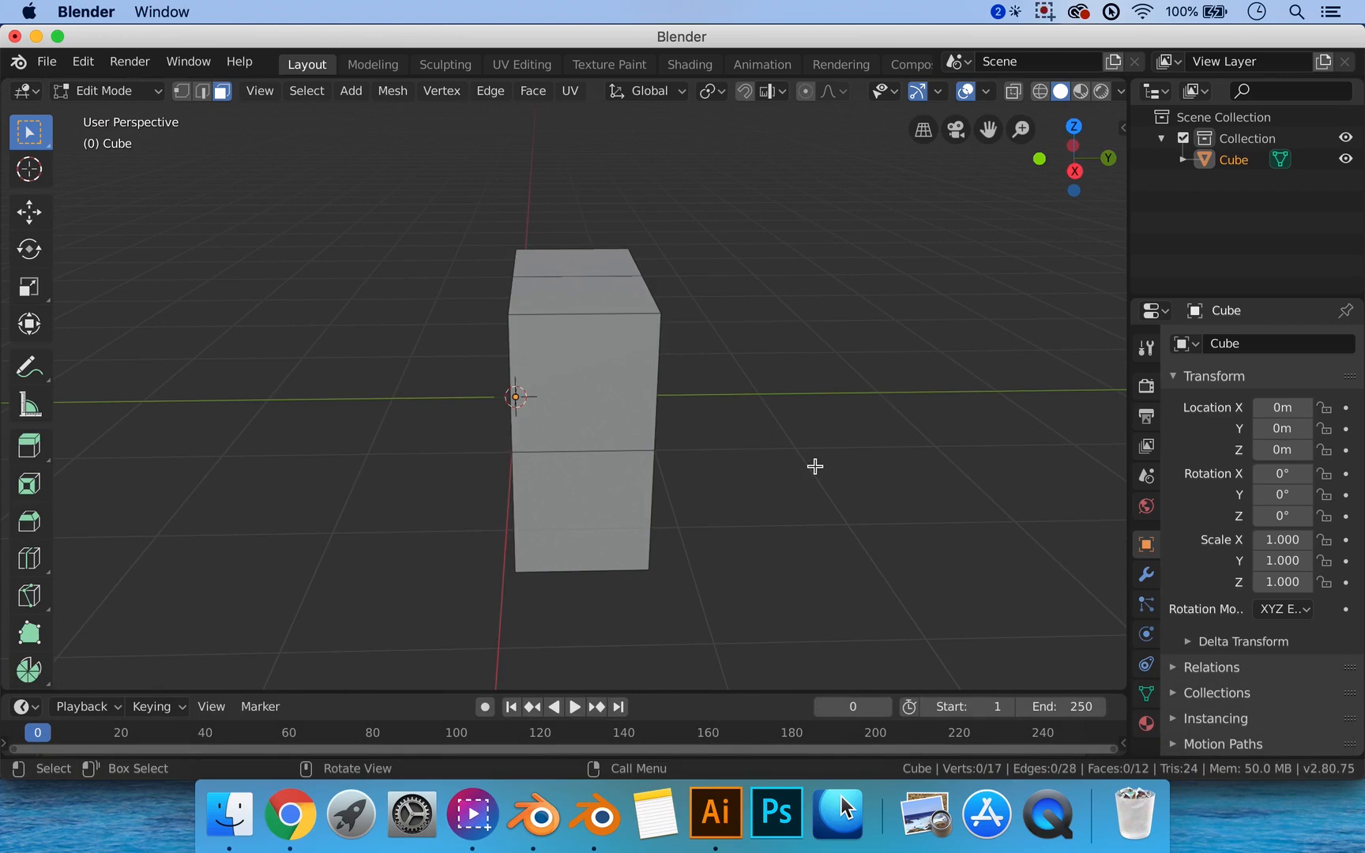
key("Tab")
middle_click_drag(668, 412, 772, 443)
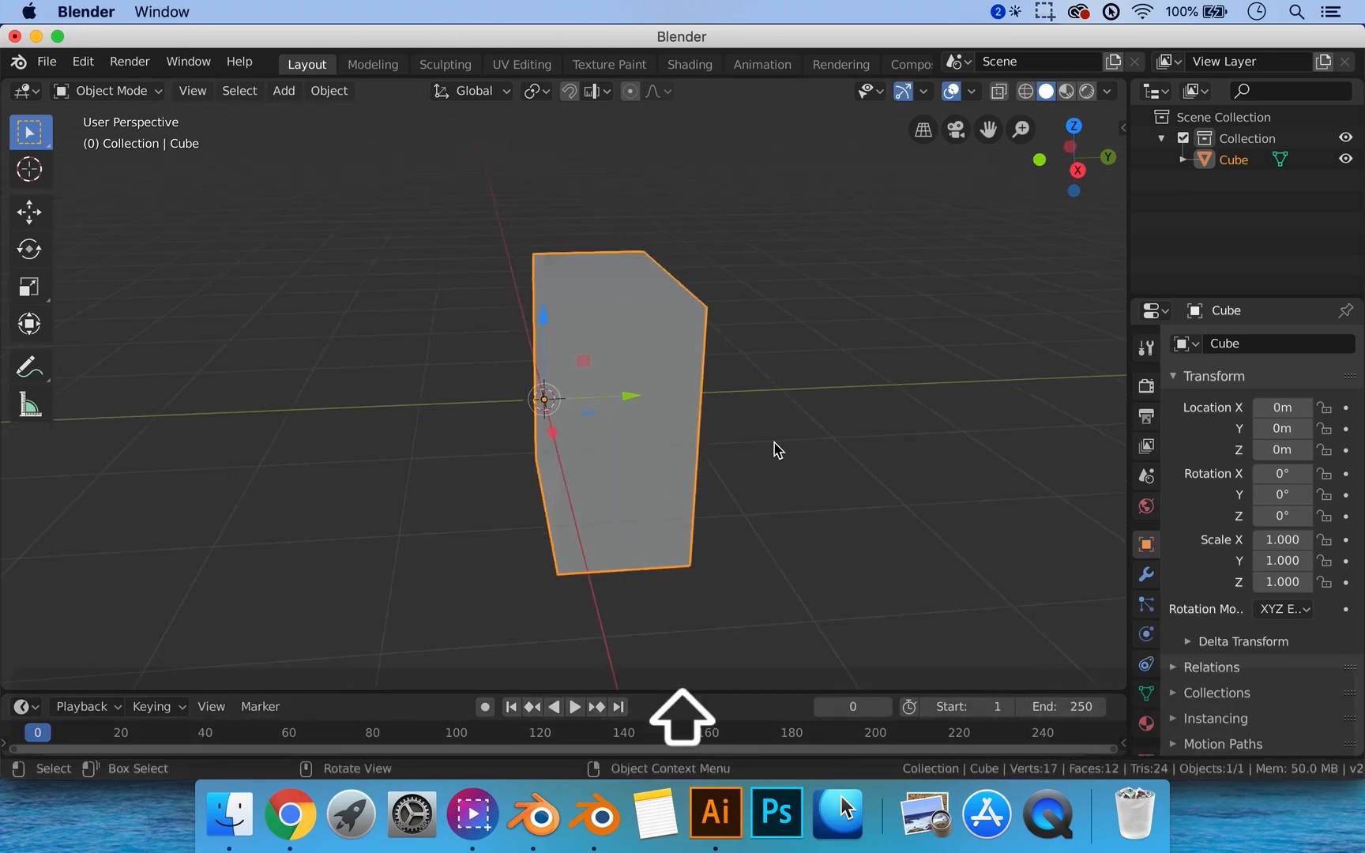
Add a Mirror modifier to the half-cube and set it to mirror on the Y axis only.
left_click(1147, 579)
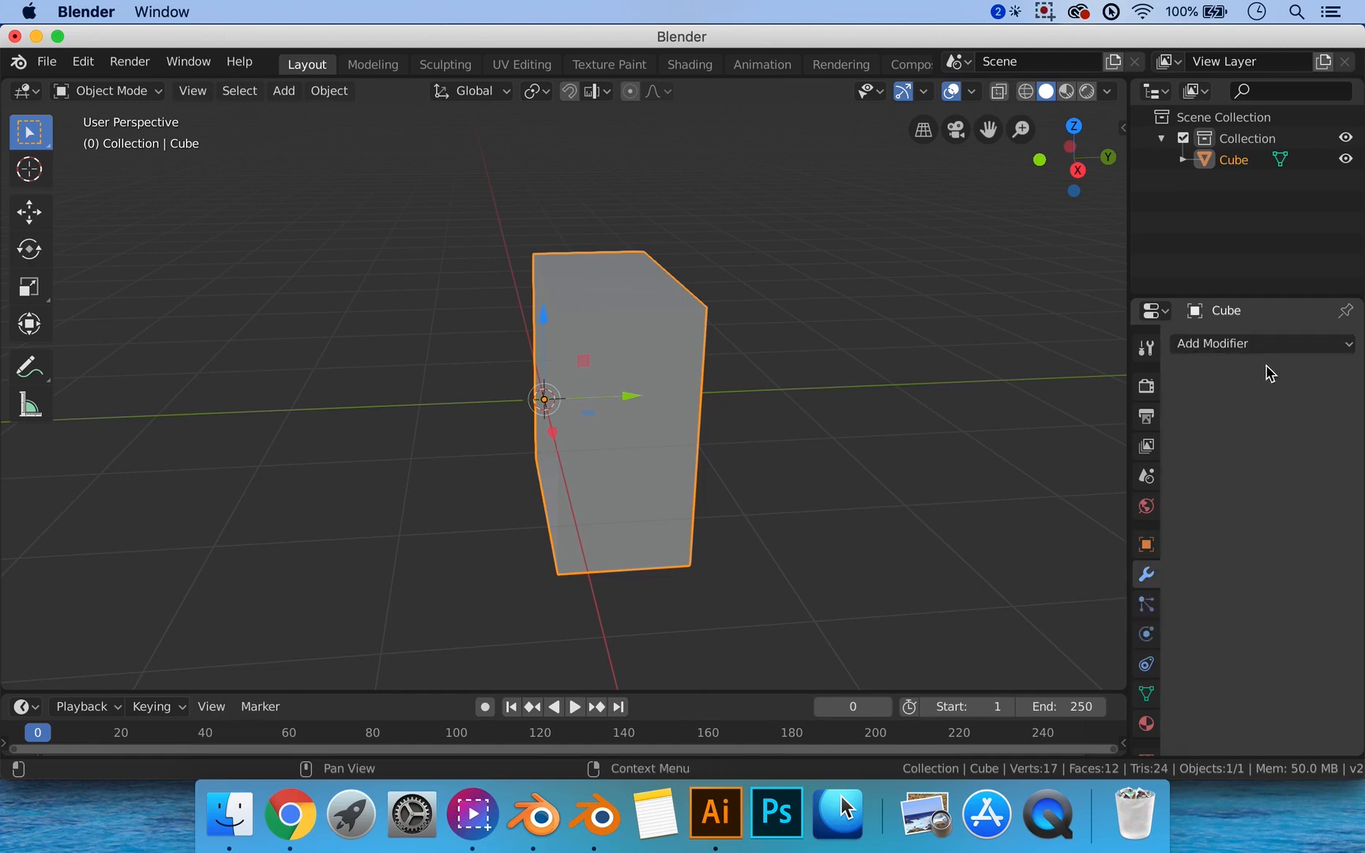
left_click(1242, 345)
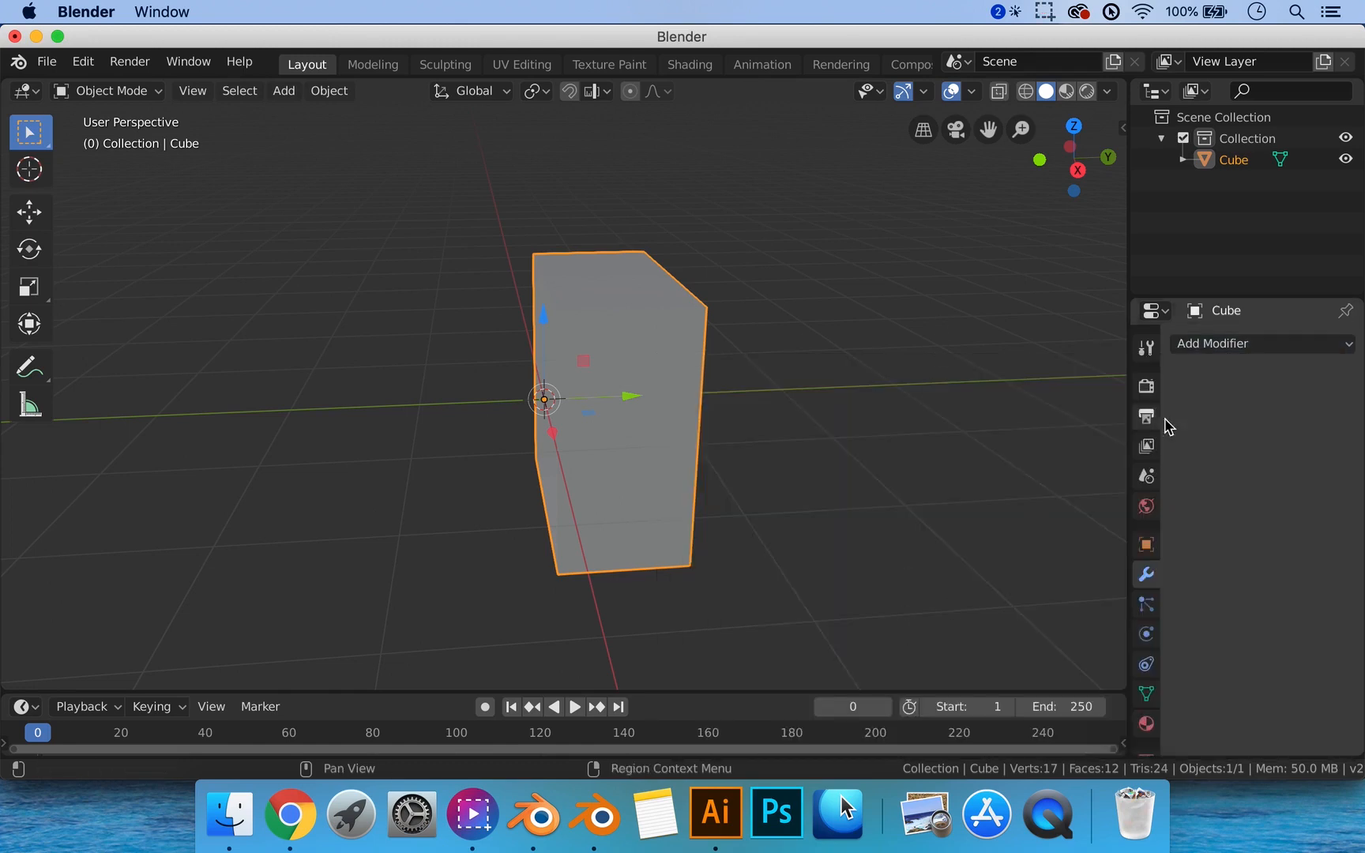
left_click(1231, 347)
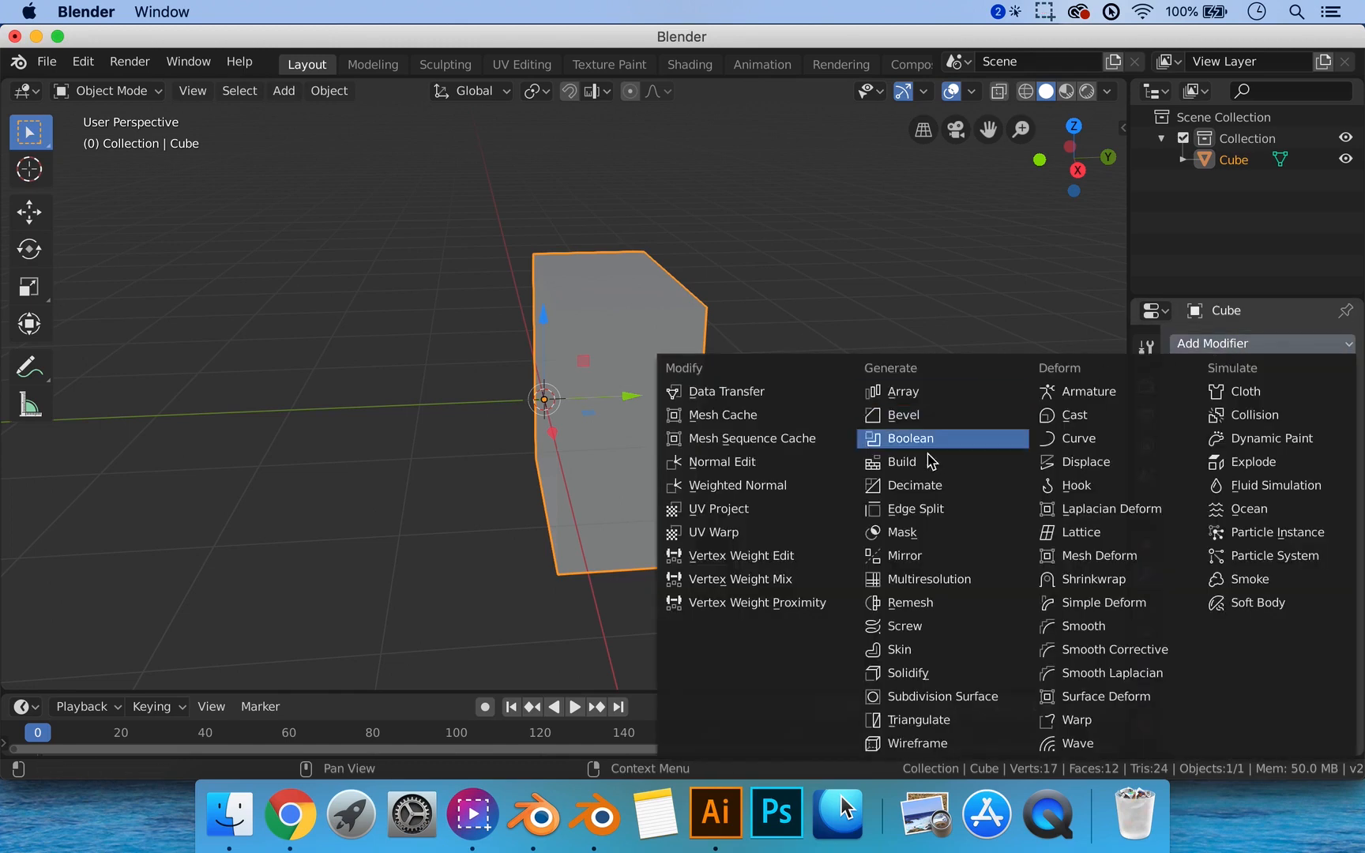
left_click(914, 562)
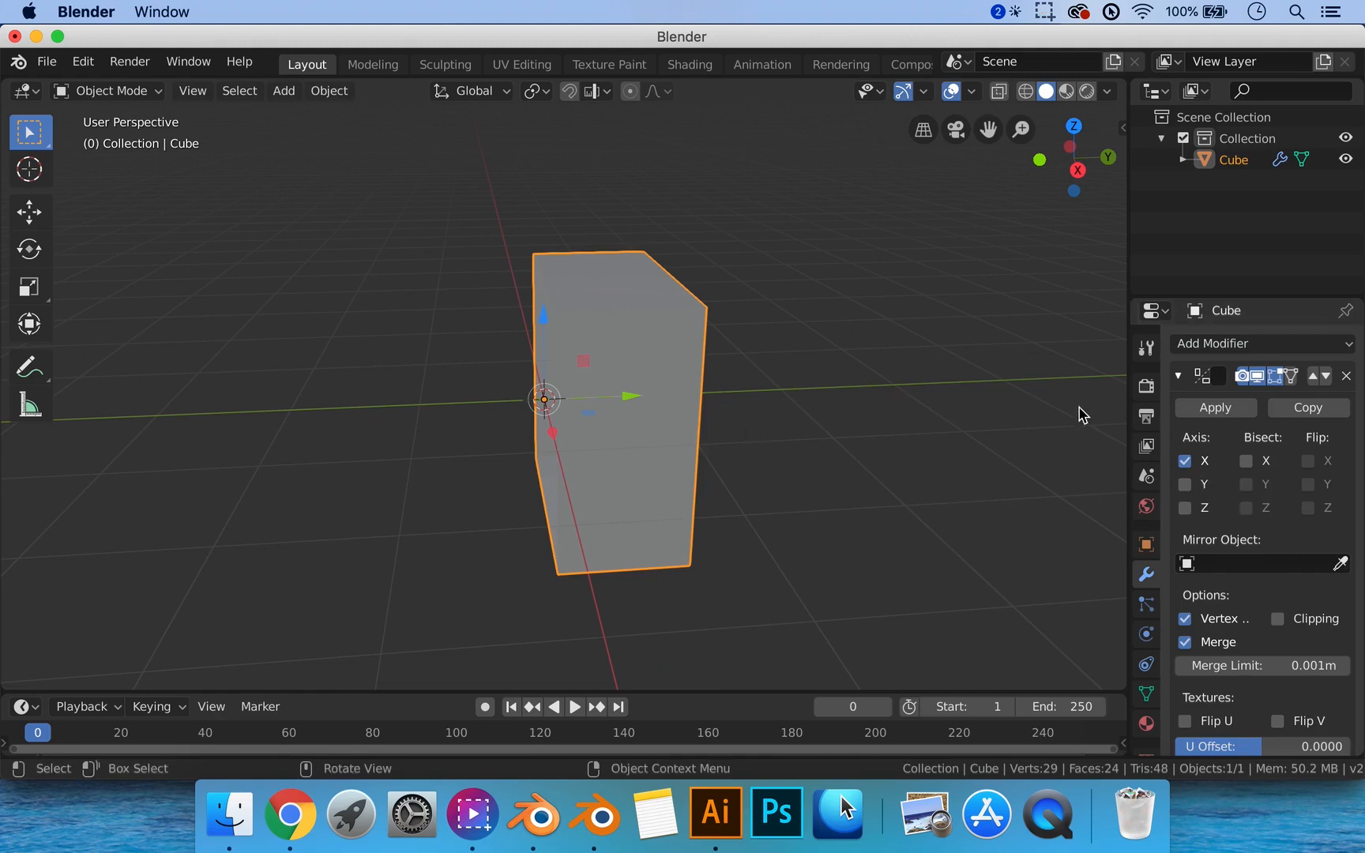
left_click(1185, 485)
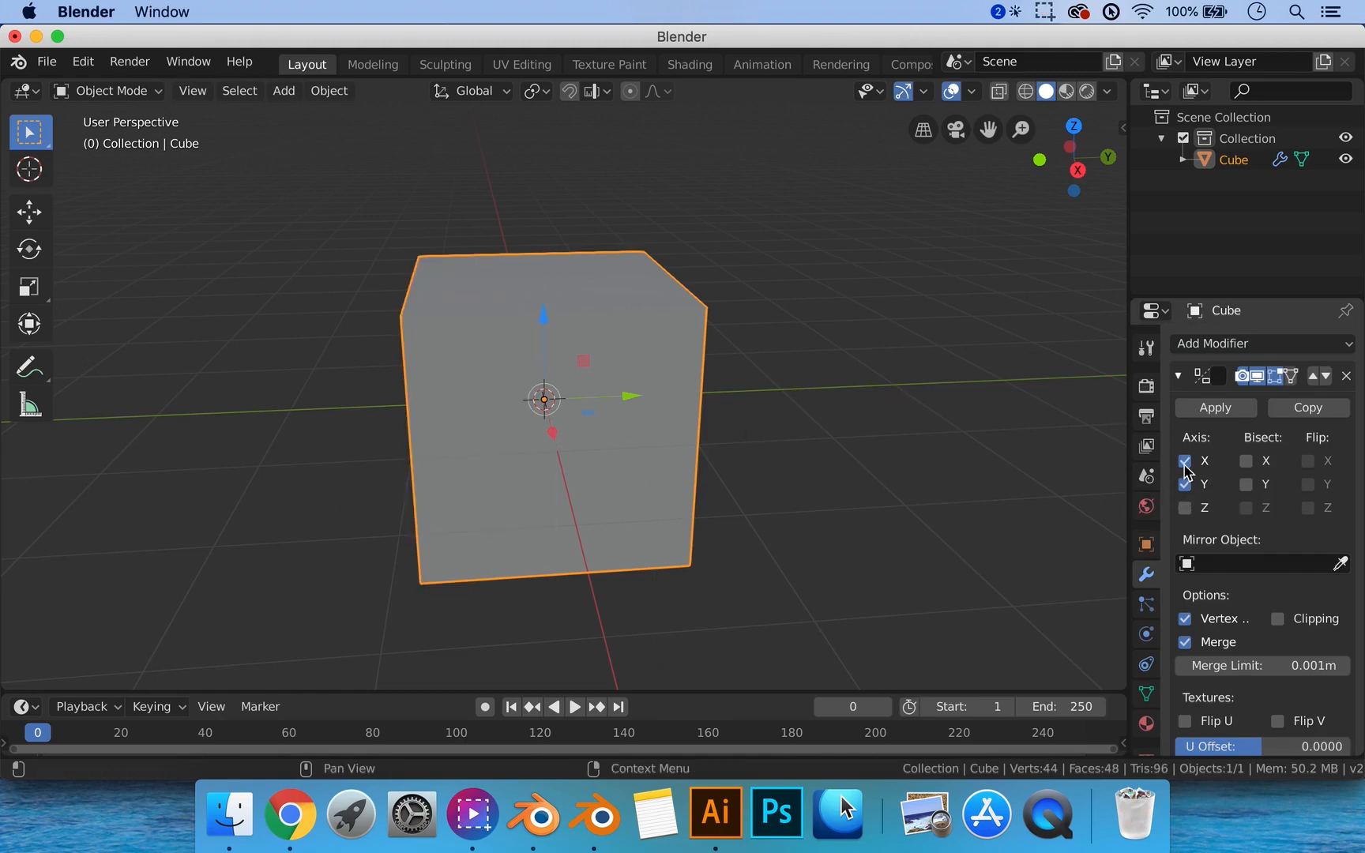
left_click(1185, 461)
Return to Edit Mode on the mirrored cube and switch to vertex selection.
middle_click_drag(786, 466, 665, 445)
key("Tab")
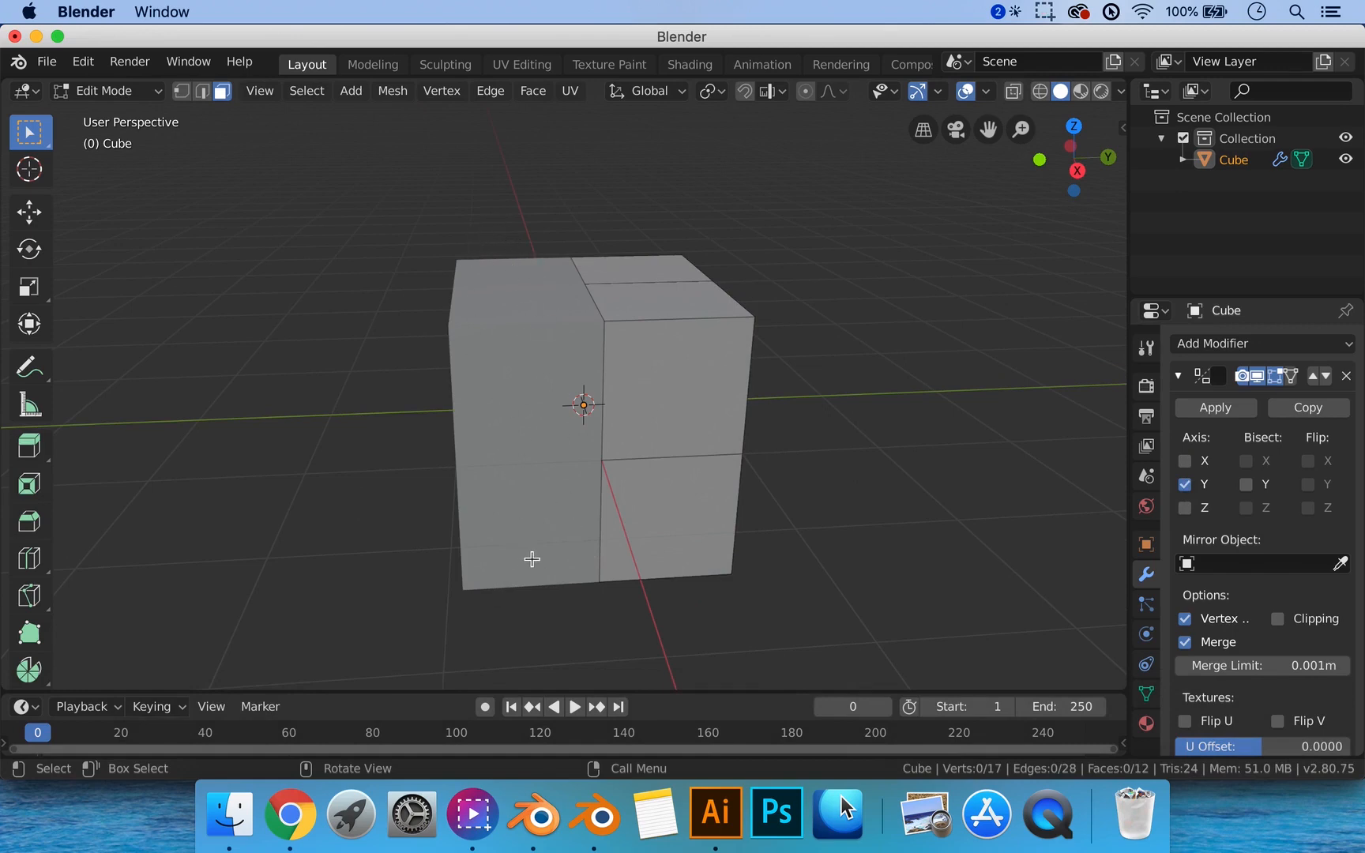
middle_click_drag(533, 558, 537, 491)
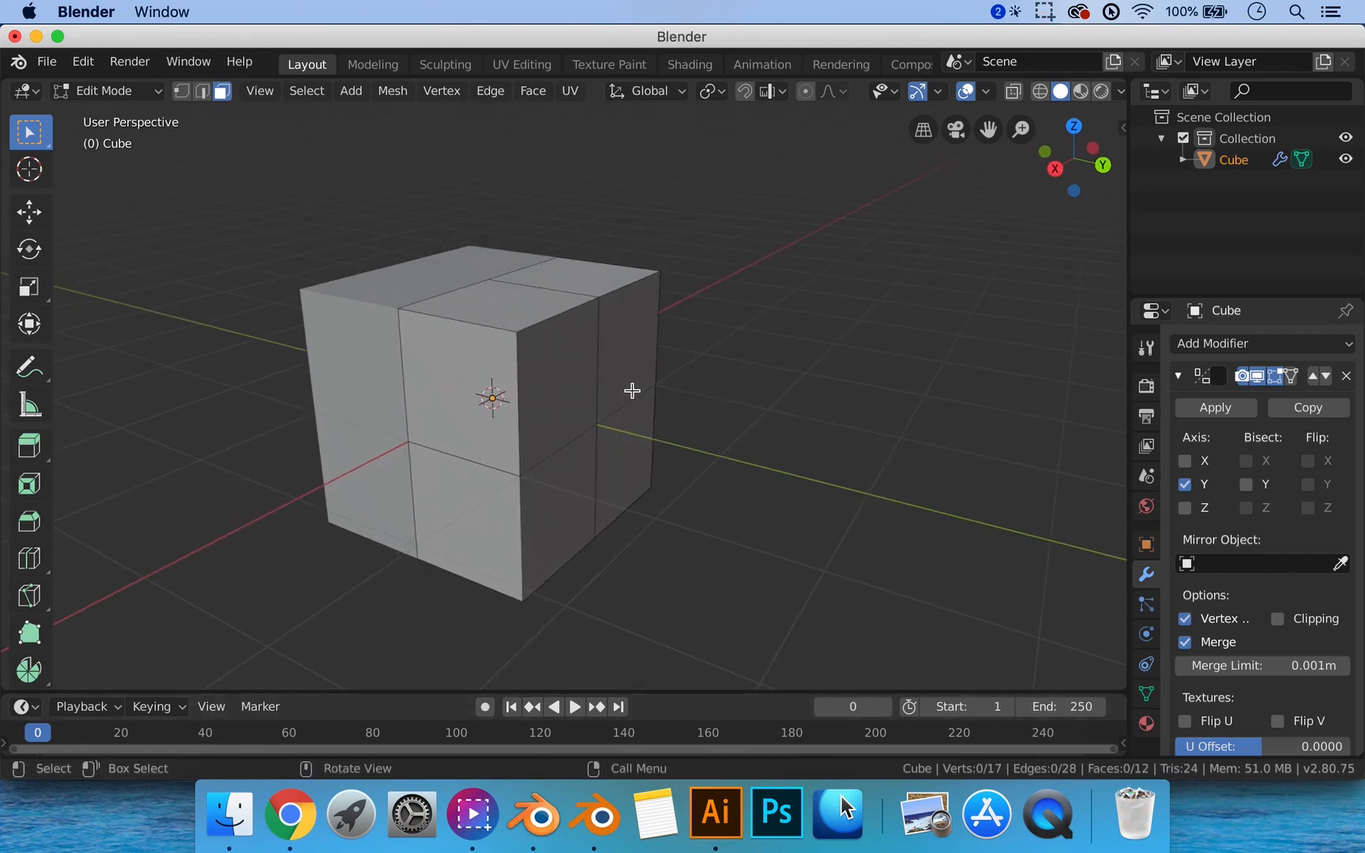
middle_click_drag(631, 387, 636, 385)
middle_click_drag(411, 379, 436, 383)
key("1")
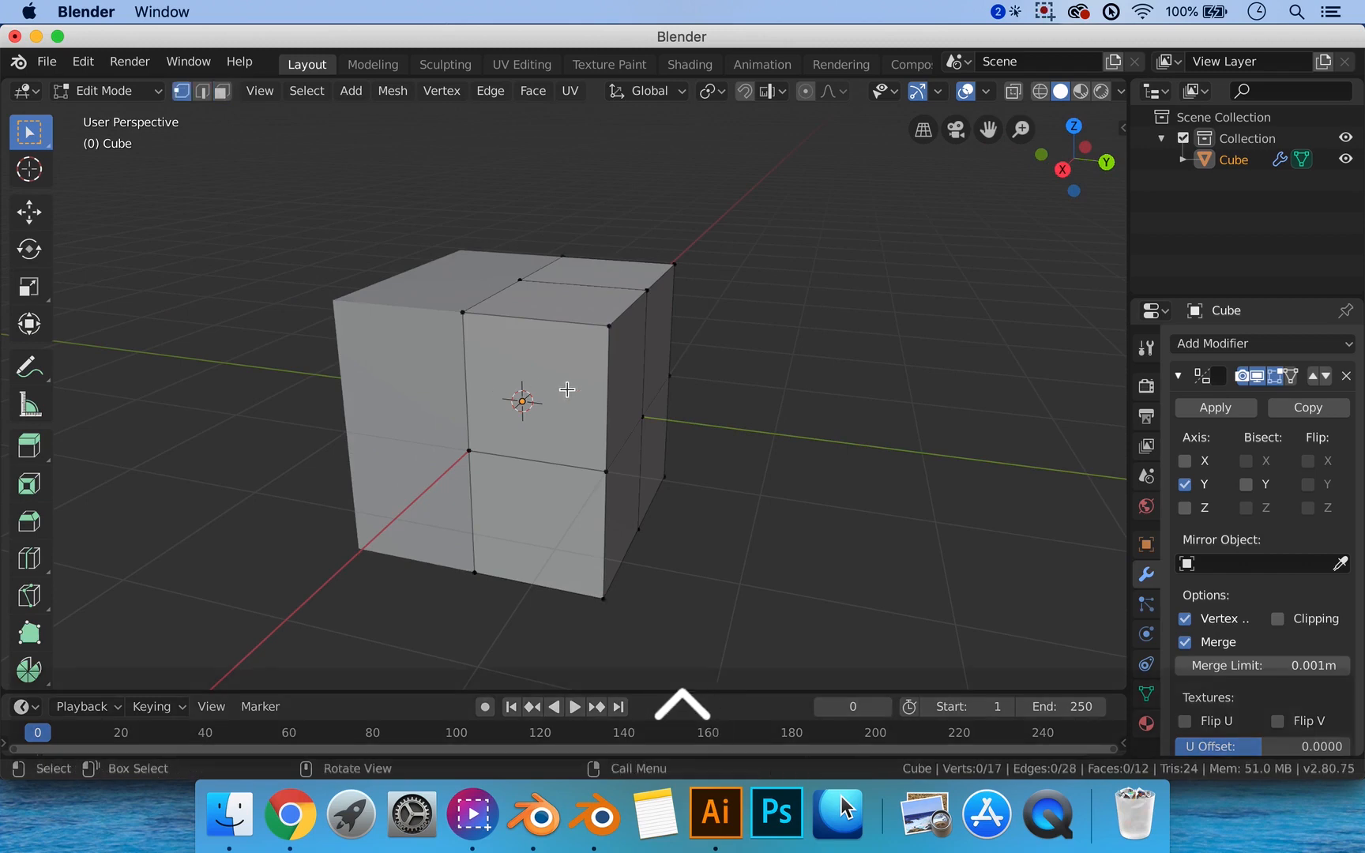
Pull the center vertex of the cube's positive-Y side outward along the Y axis to form a long point.
left_click(640, 416)
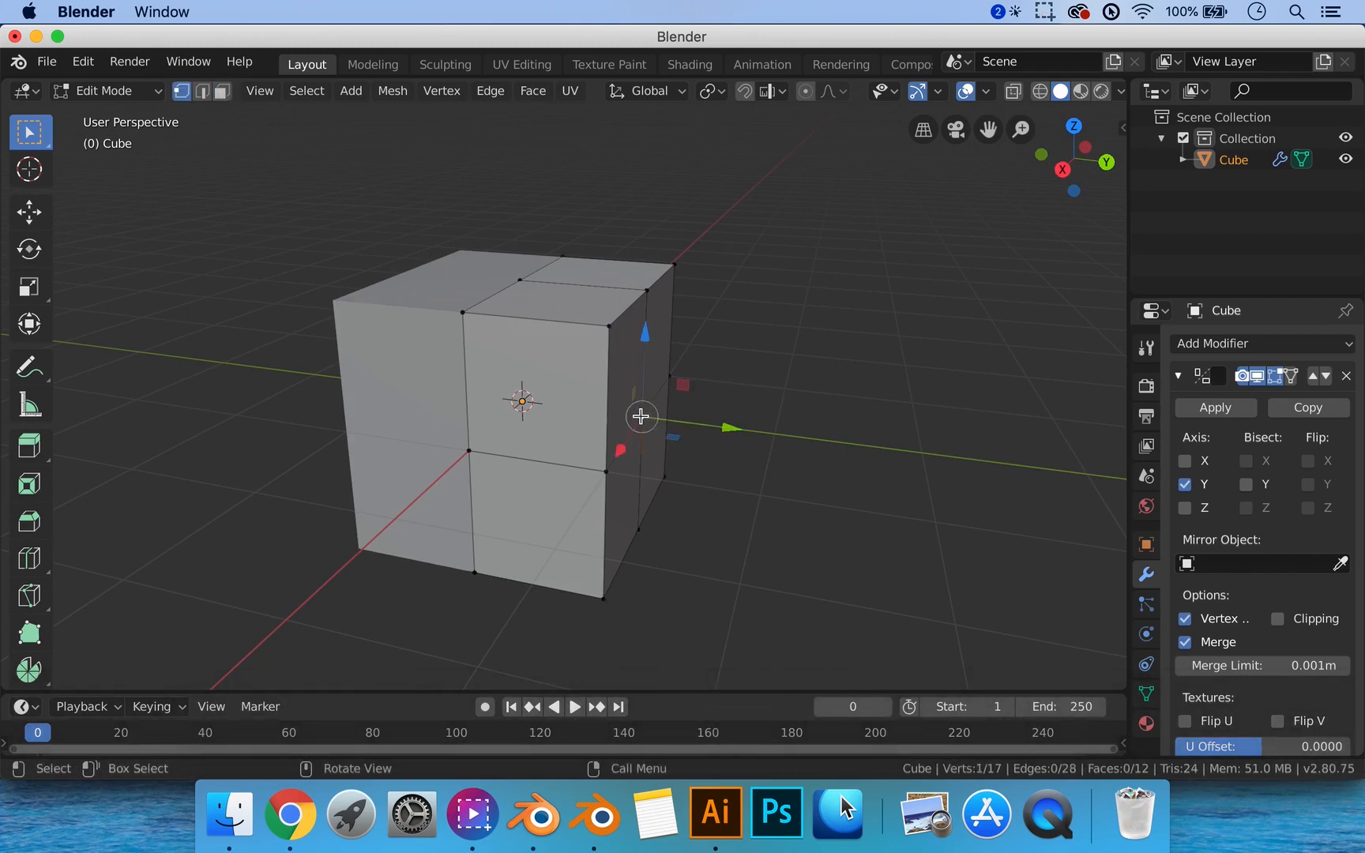
middle_click_drag(686, 417, 674, 405)
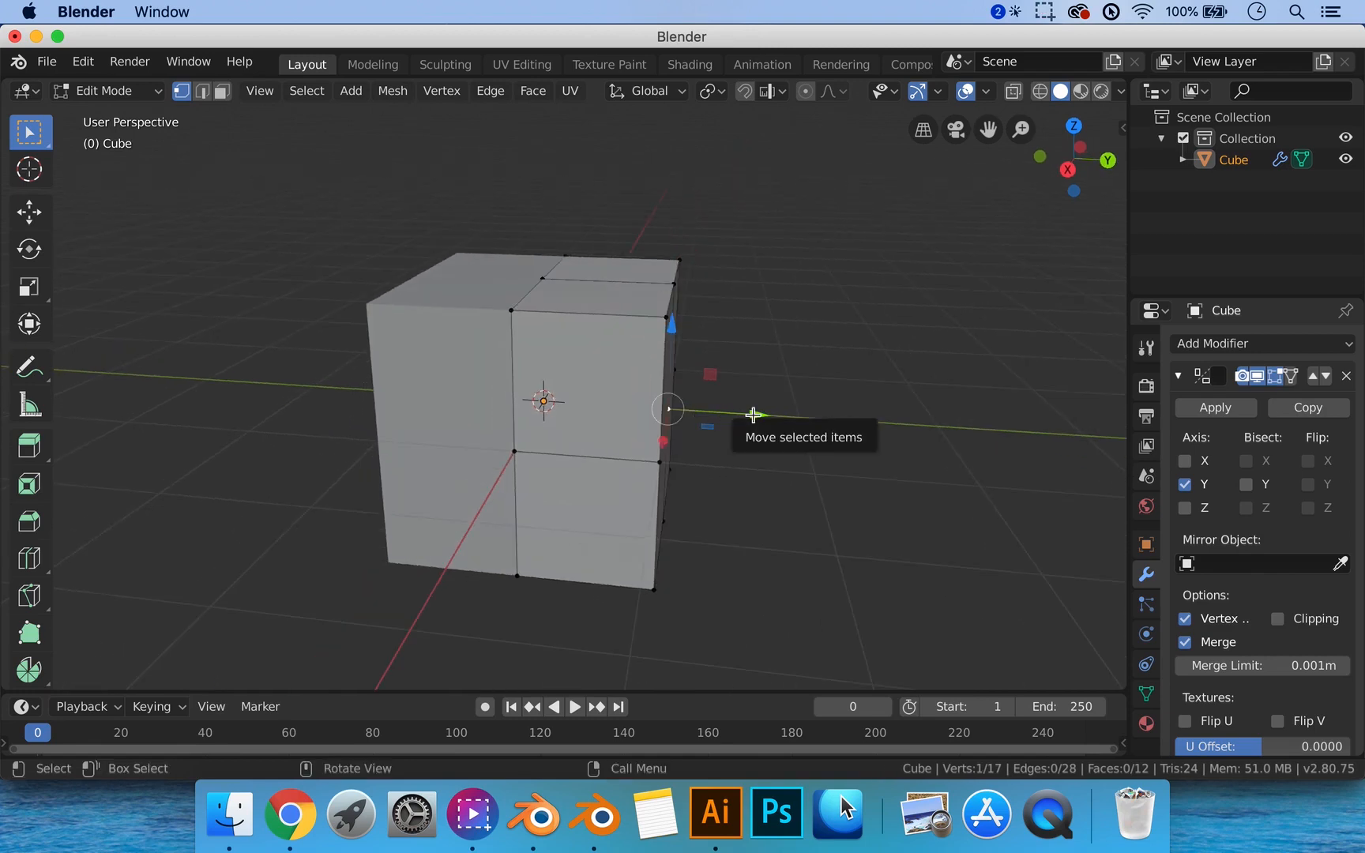
left_click_drag(754, 415, 1000, 412)
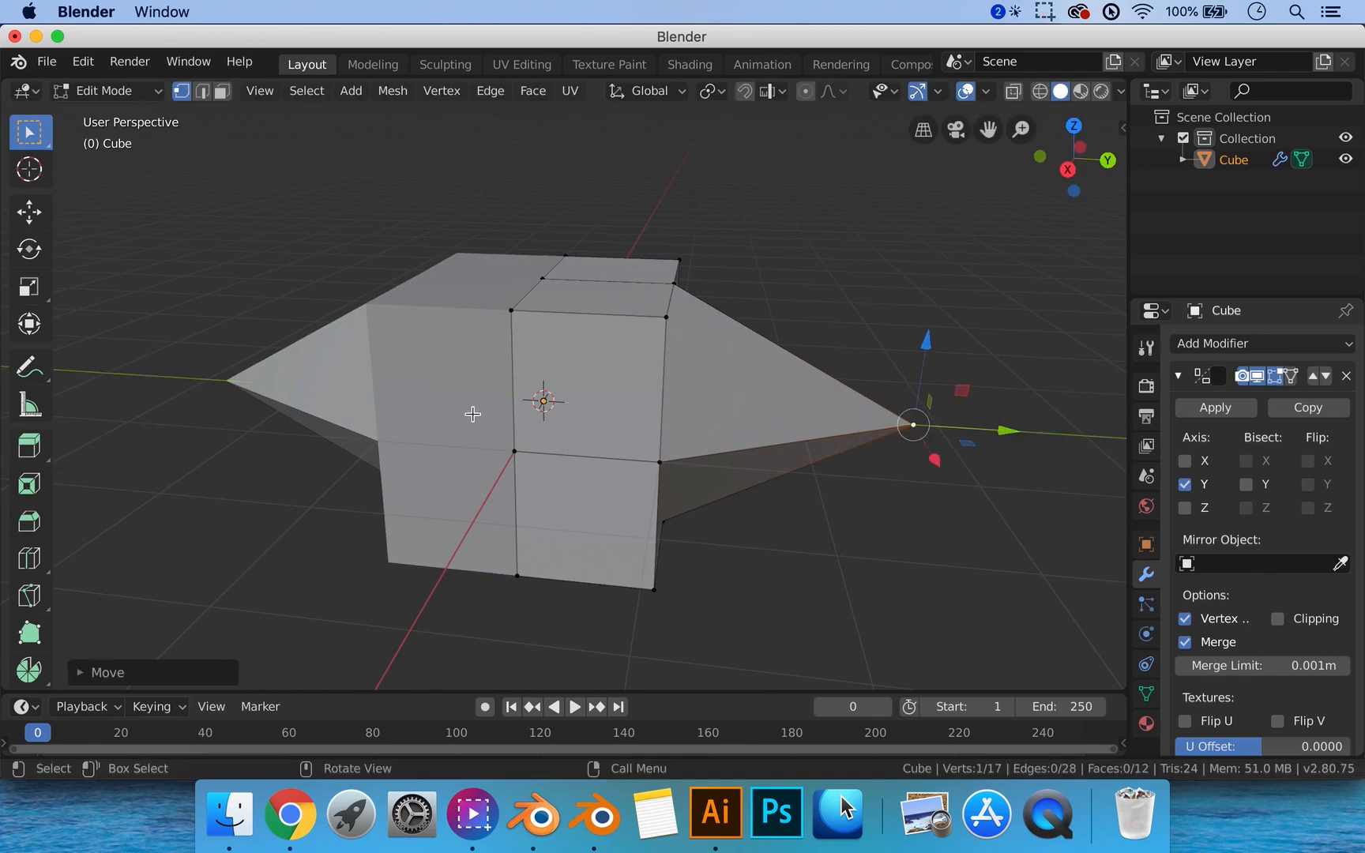
mouse_move(473, 414)
middle_mouse_down()
mouse_move(588, 409)
mouse_move(554, 393)
mouse_move(500, 413)
middle_mouse_up()
scroll(500, 413, "down", 4)
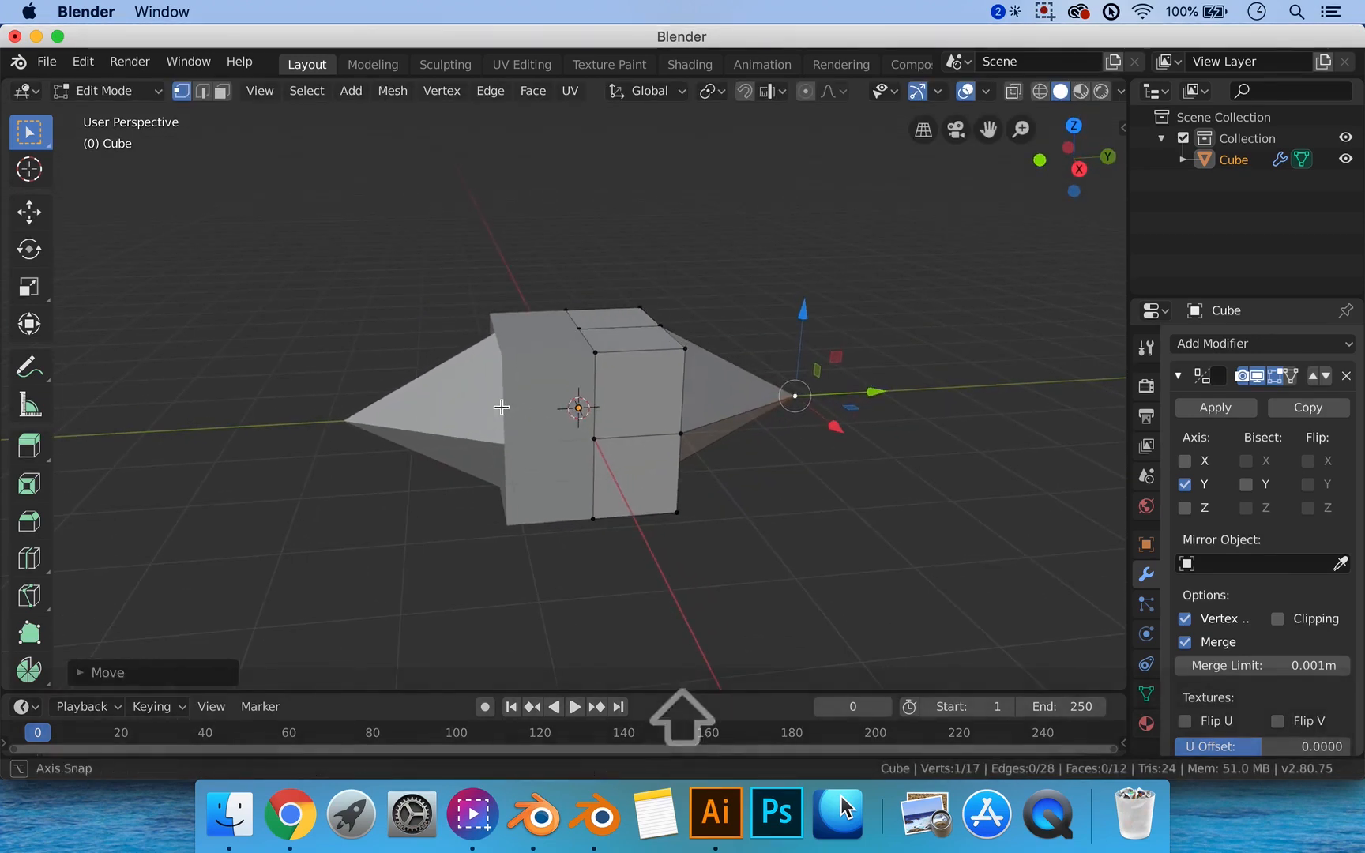
middle_click_drag(695, 390, 637, 389)
scroll(637, 399, "up", 3)
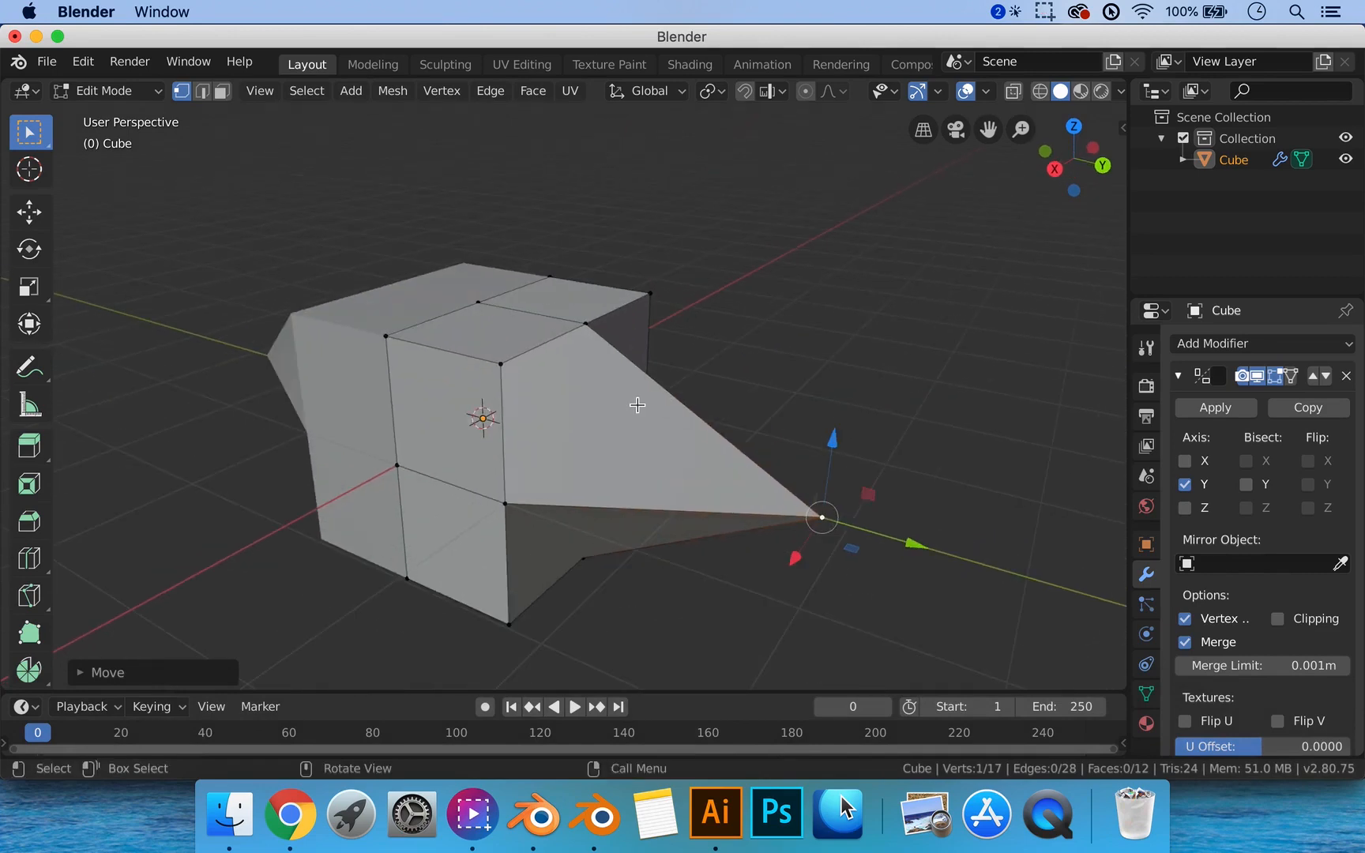
Expand the vertex selection to its four adjoining faces and extrude them outward in the positive-Y direction.
key("ctrl+3")
mouse_move(725, 499)
middle_mouse_down()
mouse_move(772, 500)
mouse_move(731, 475)
middle_mouse_up()
scroll(782, 489, "down", 2)
key("e")
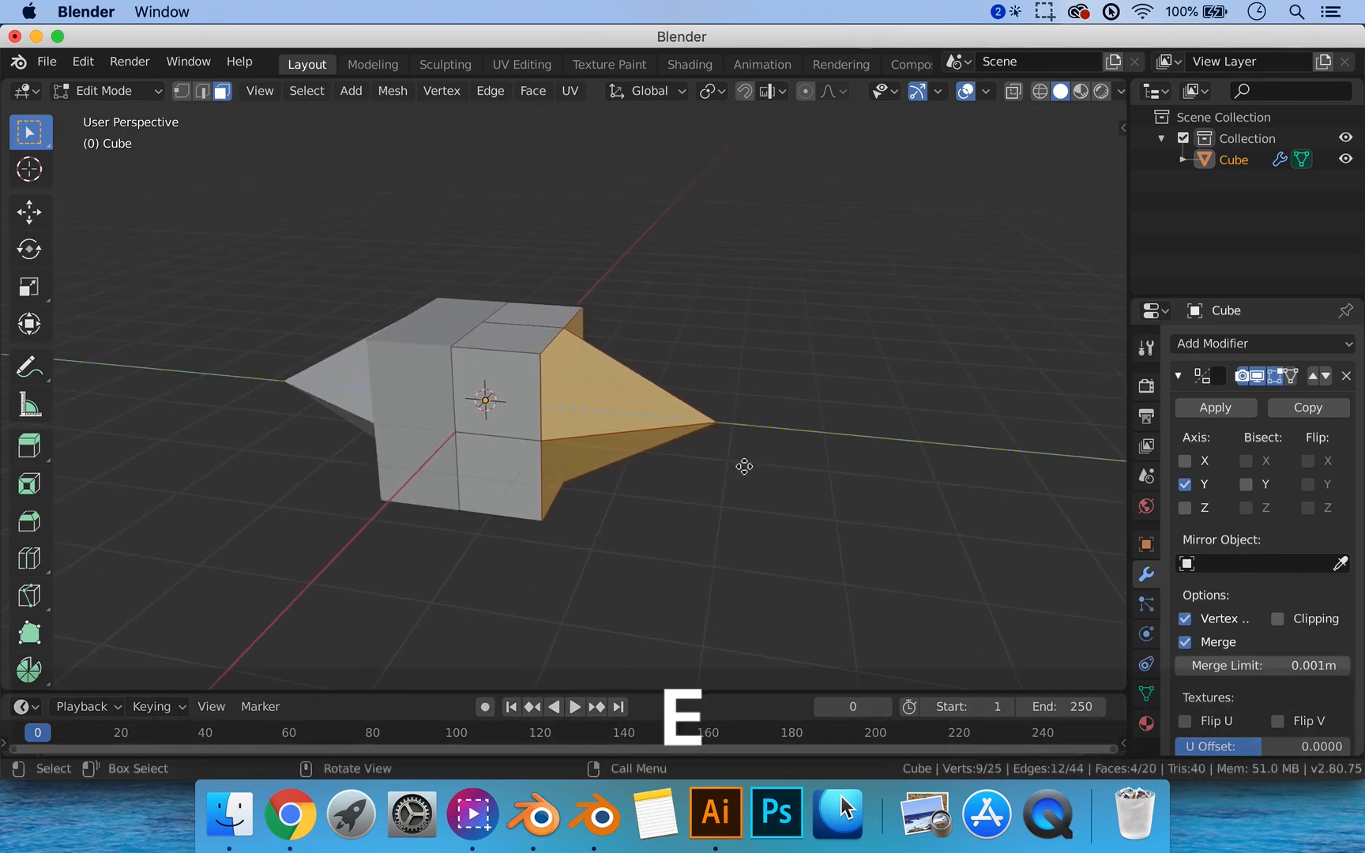
left_click(990, 473)
mouse_move(749, 478)
middle_mouse_down()
mouse_move(775, 458)
mouse_move(722, 473)
mouse_move(756, 463)
middle_mouse_up()
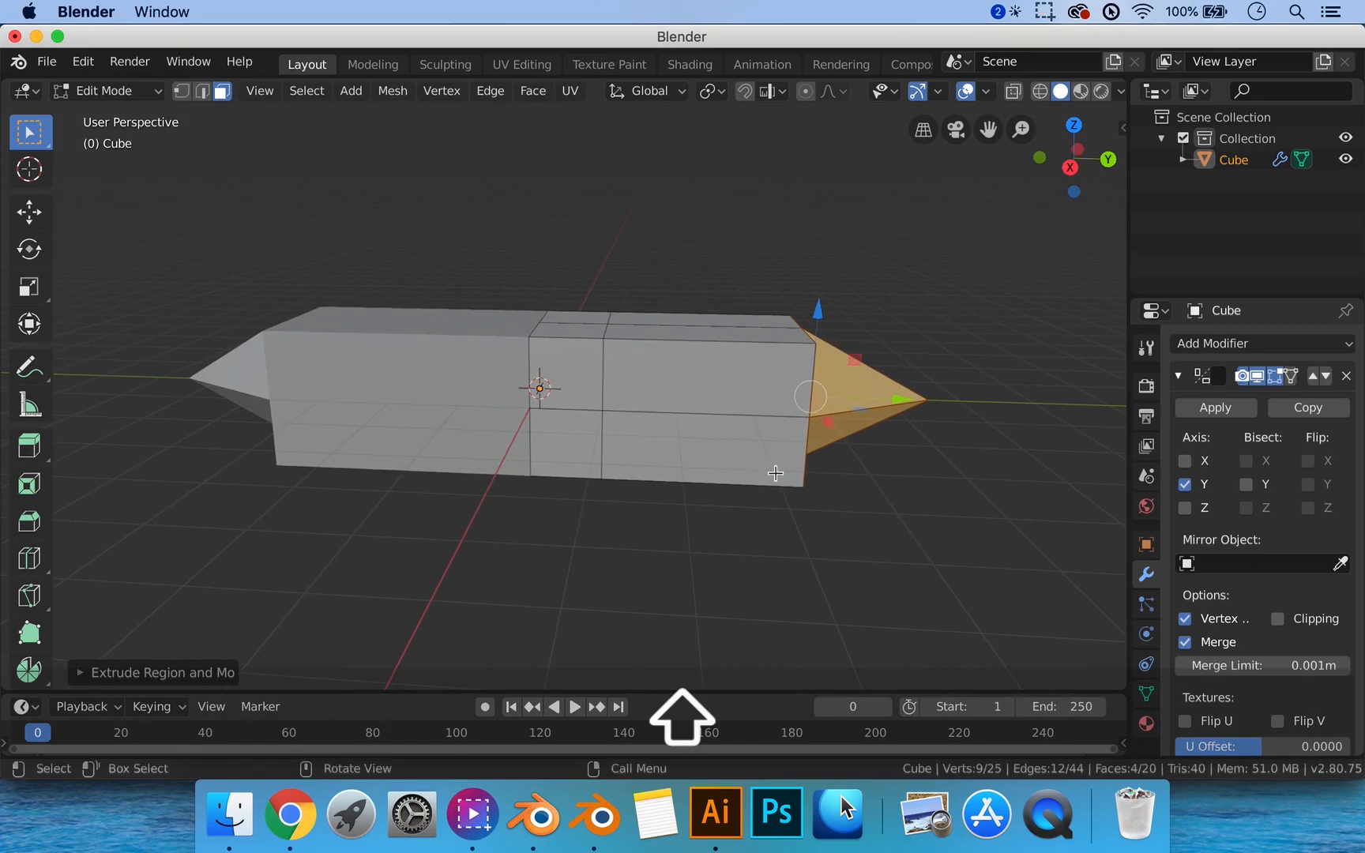
Select the open edge loop at the mirror seam in edge selection and move it about 0.39 m along positive Y.
scroll(621, 466, "up", 3)
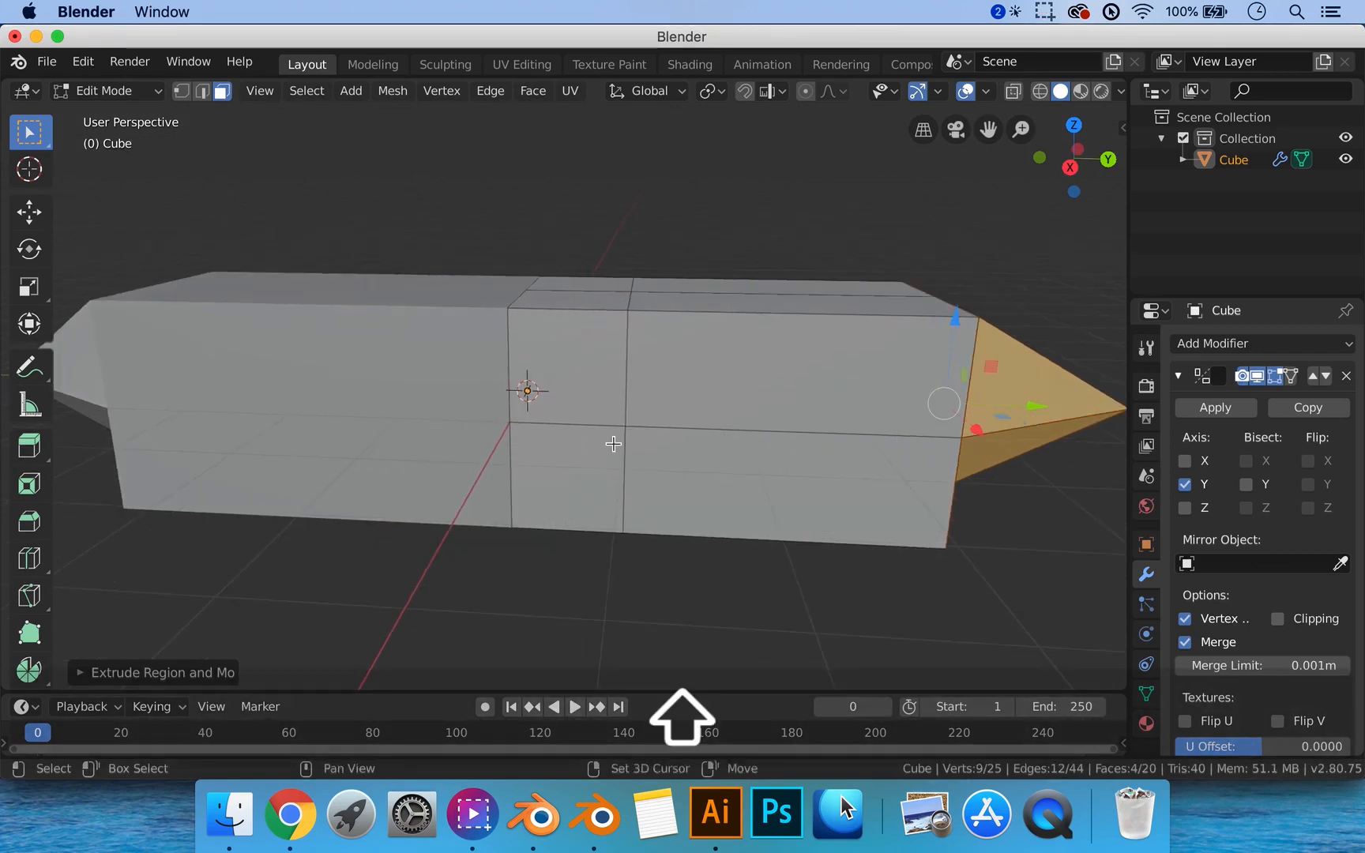
middle_click_drag(613, 446, 643, 457, "shift")
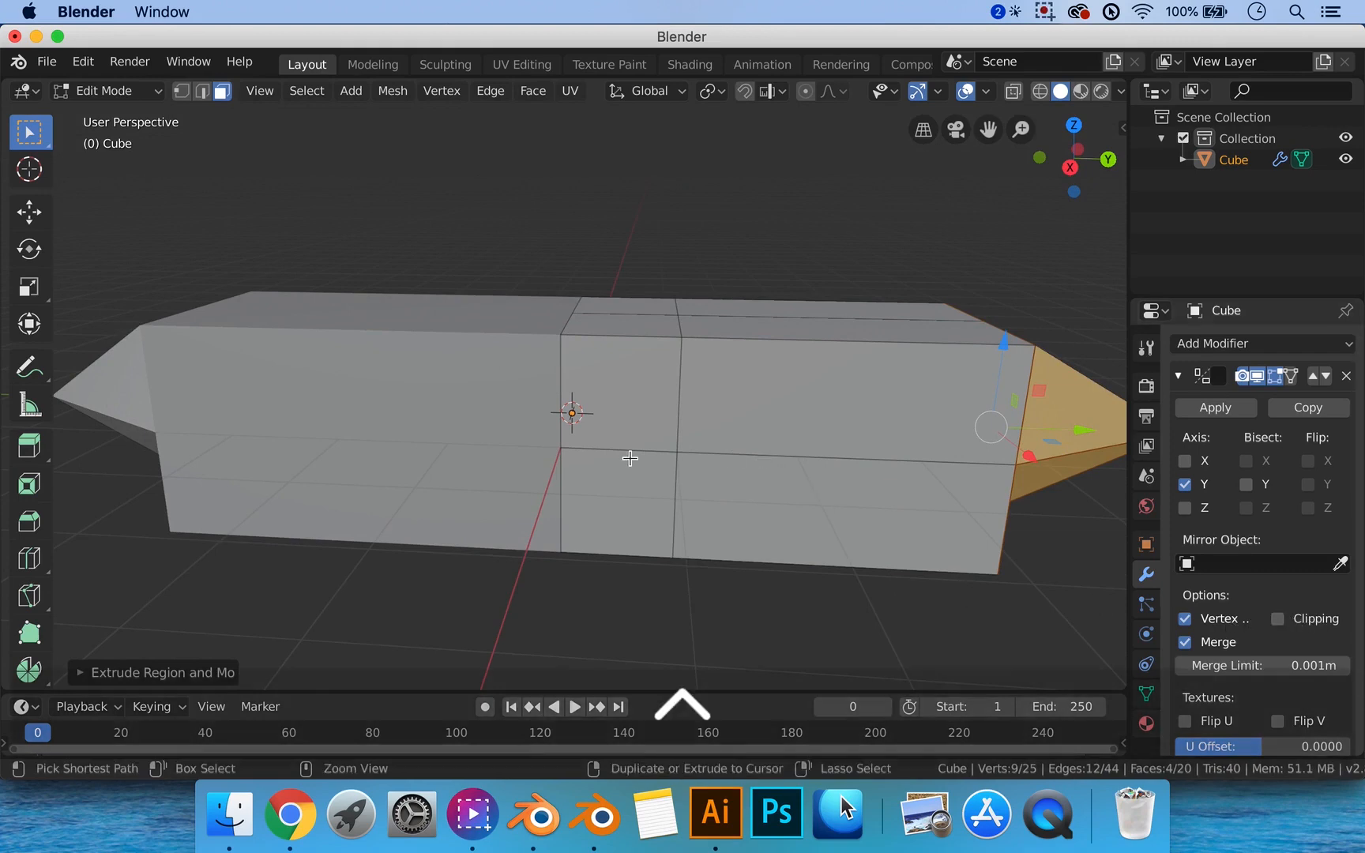
key("ctrl+2")
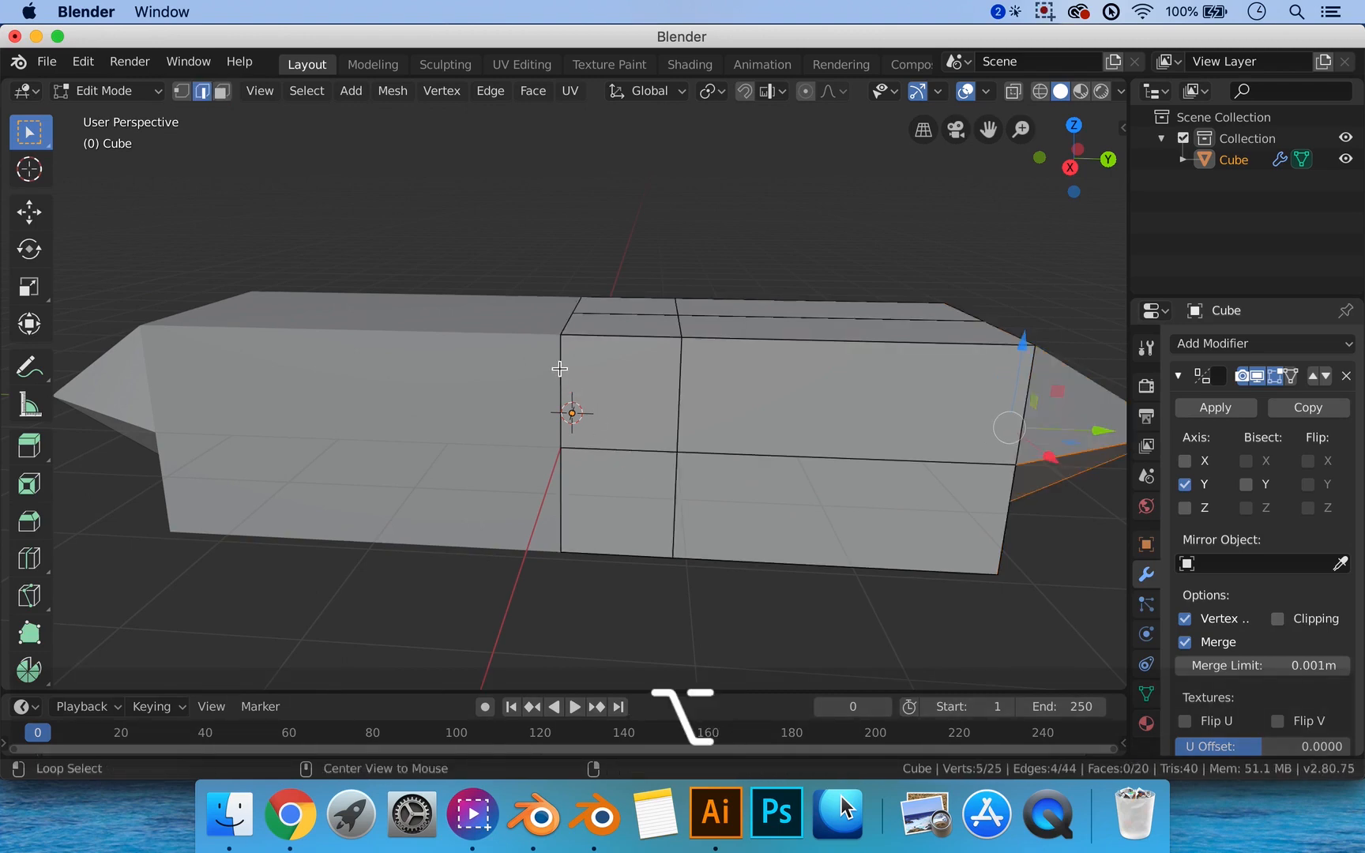
left_click(559, 369, "alt")
key("g")
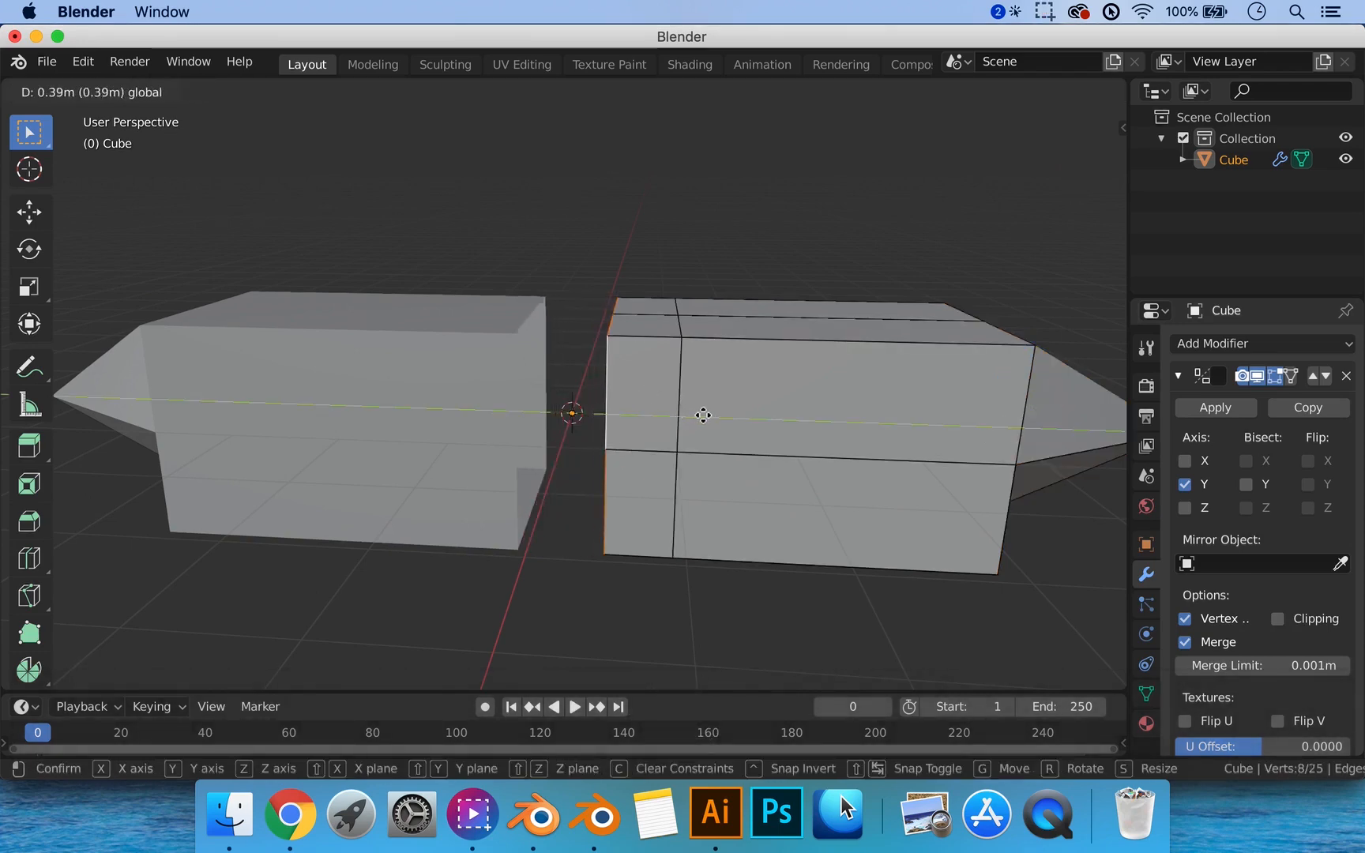
left_click_drag(703, 415, 703, 415)
middle_click_drag(692, 416, 661, 447)
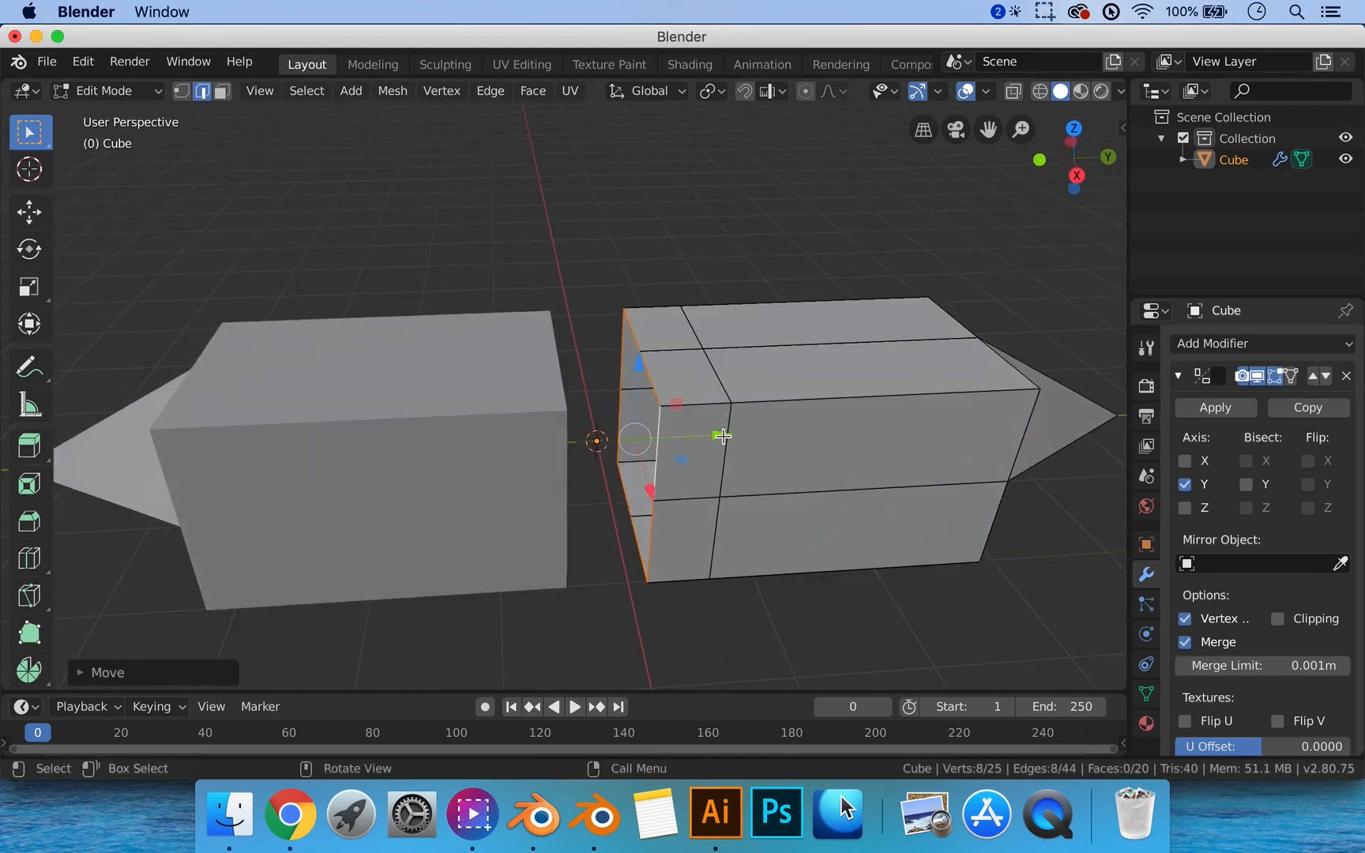
Move the seam edge loop along negative Y past the mirror plane into the mirrored half, and undo that move.
left_click_drag(722, 436, 536, 441)
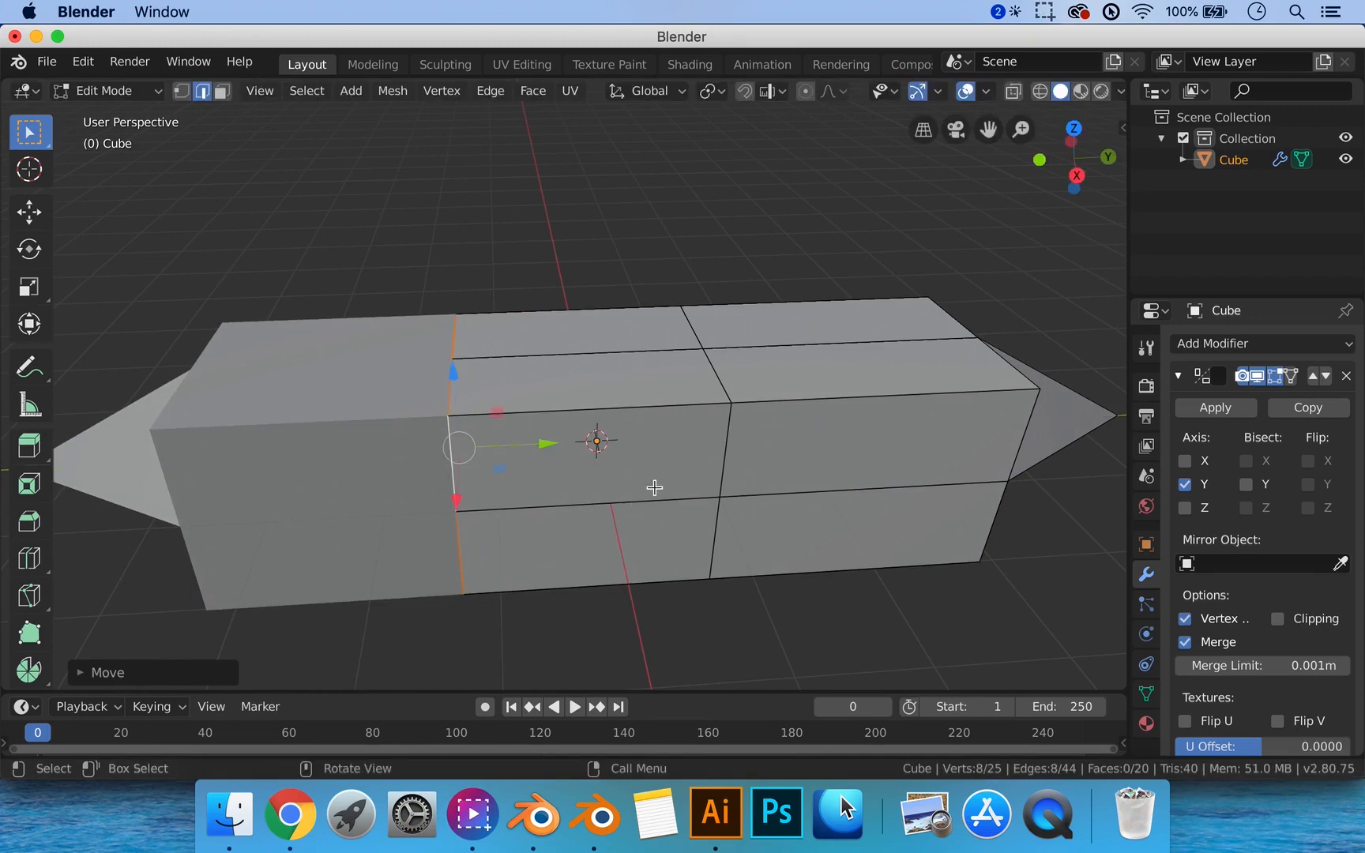
middle_click_drag(679, 473, 662, 449)
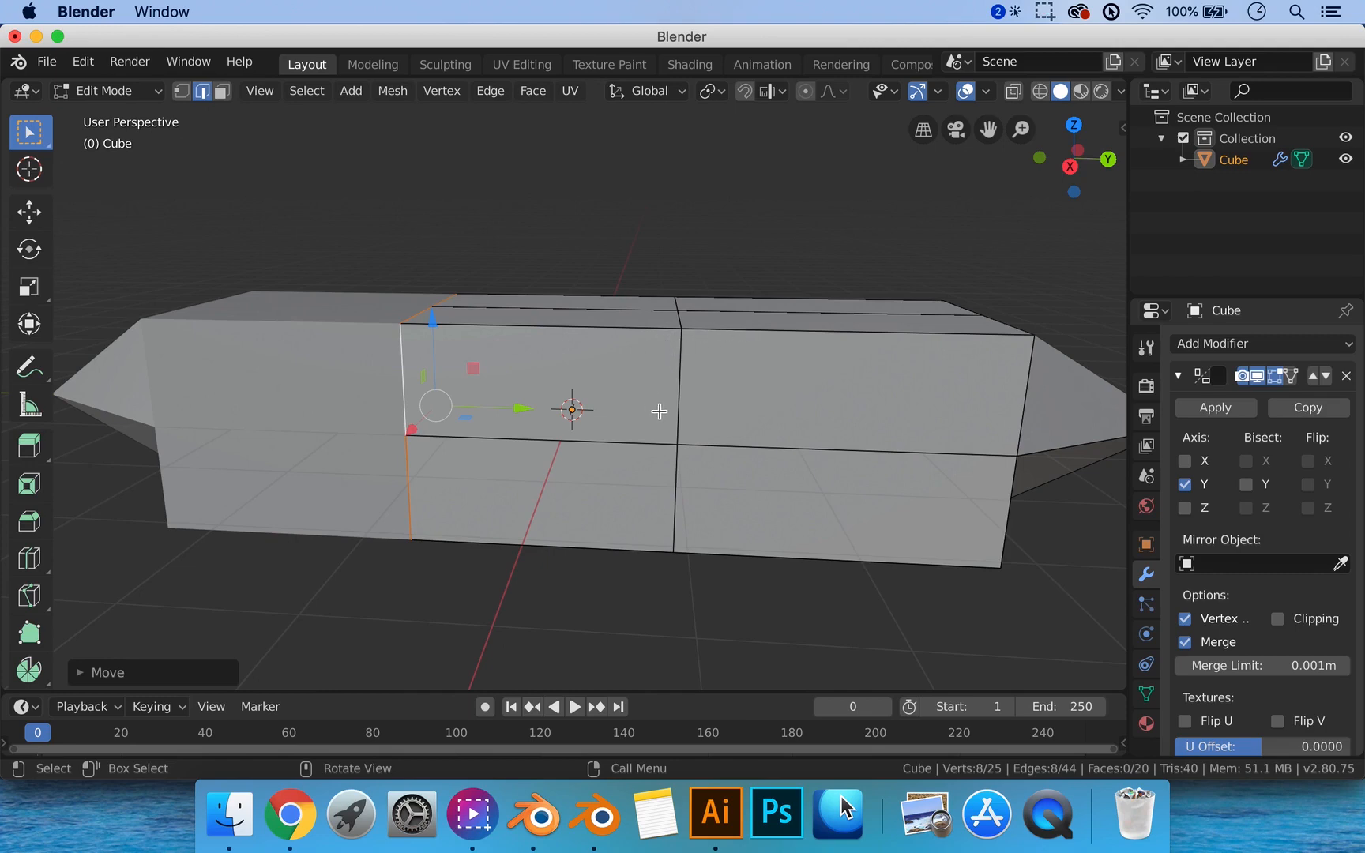
middle_click_drag(658, 411, 652, 425)
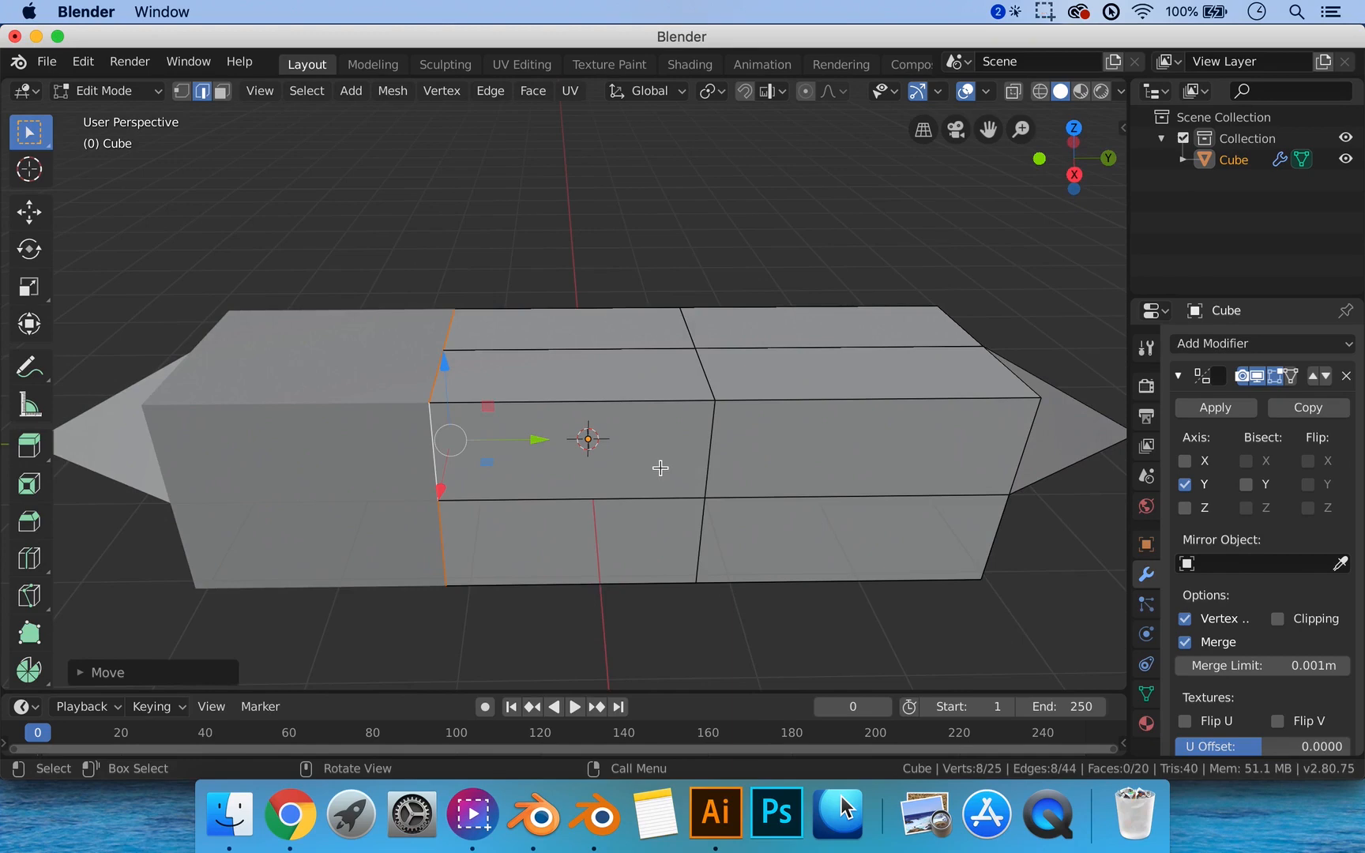
key("ctrl+z")
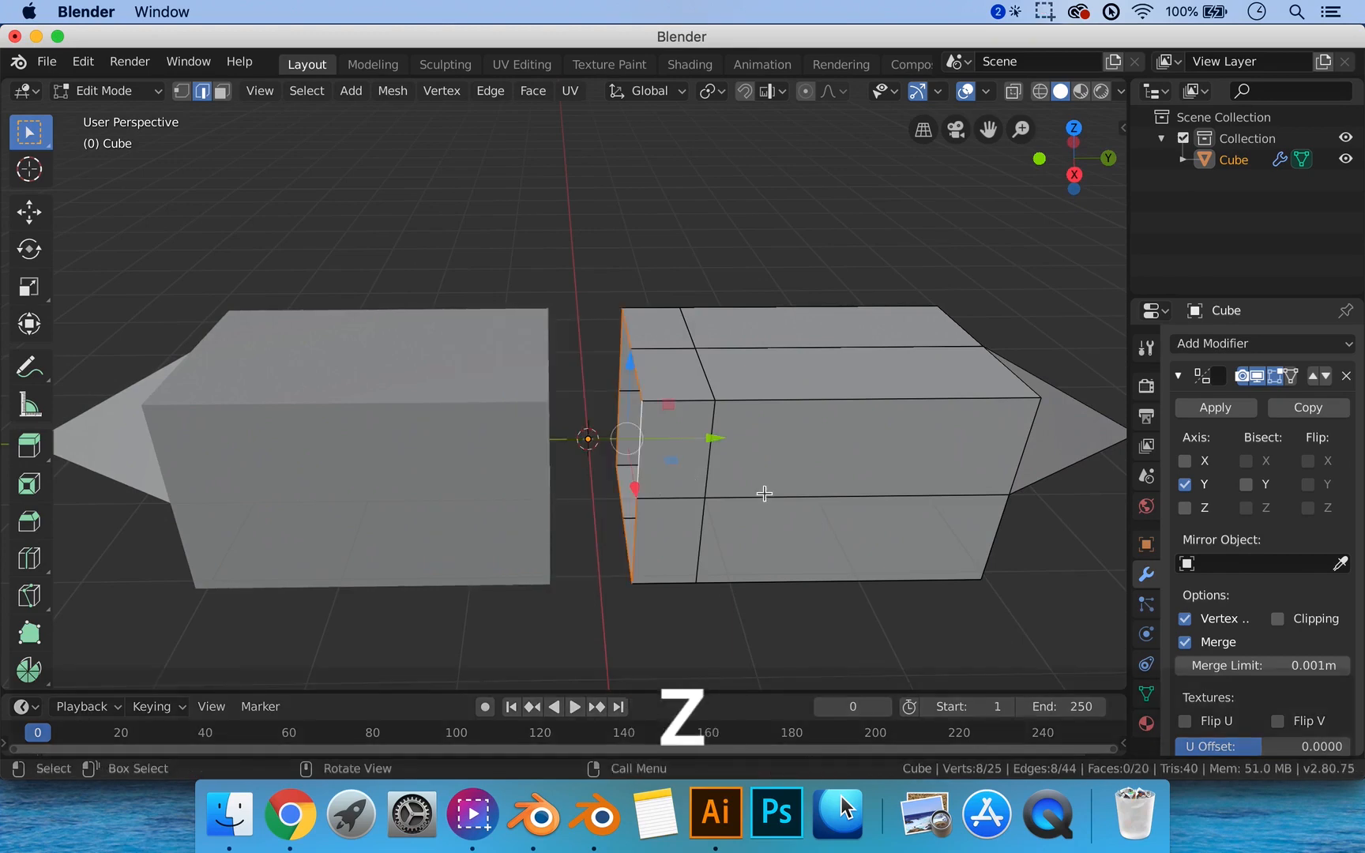
Enable Clipping on the Mirror modifier and move the seam edge loop along Y back onto the mirror plane.
left_click(1278, 619)
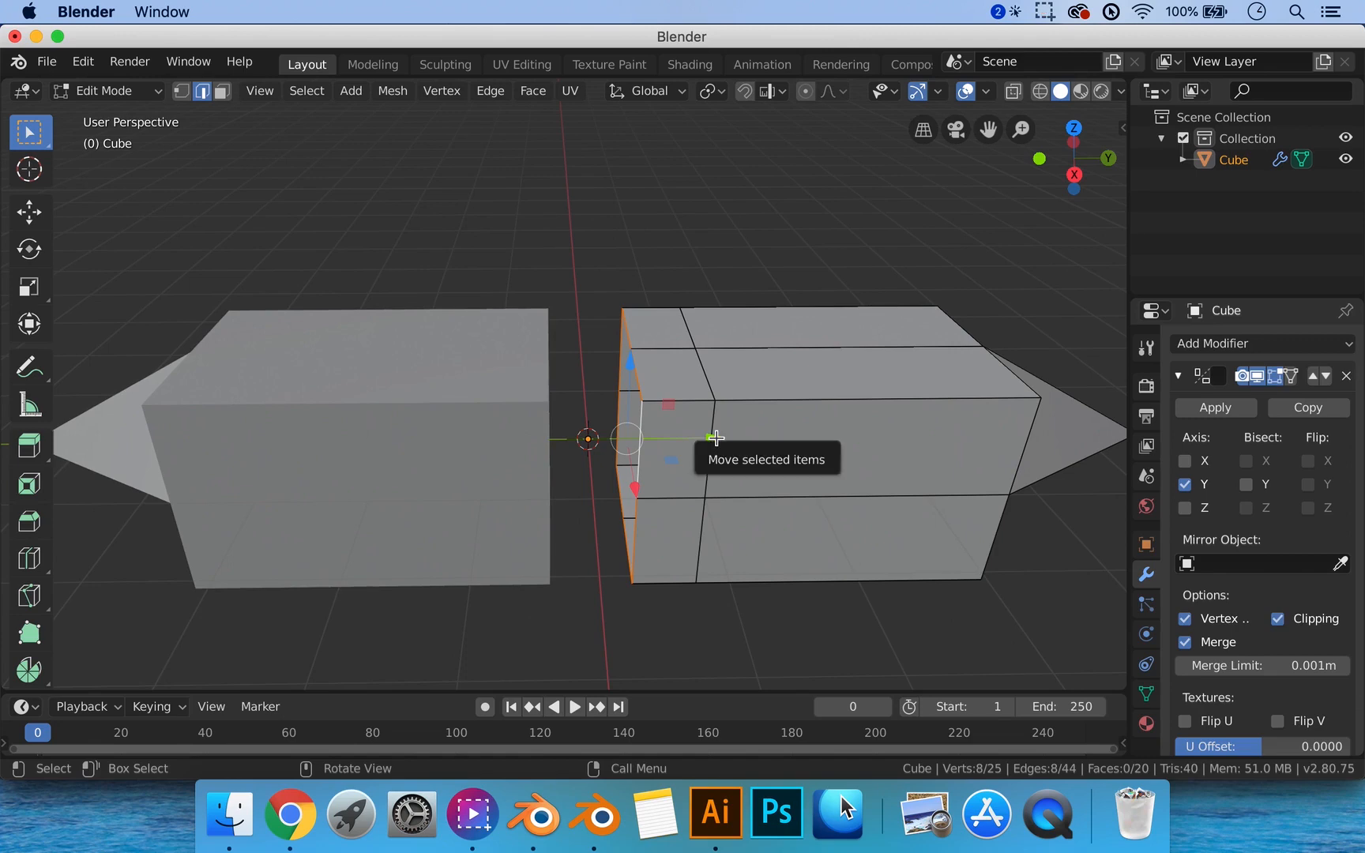
left_click_drag(713, 437, 559, 476)
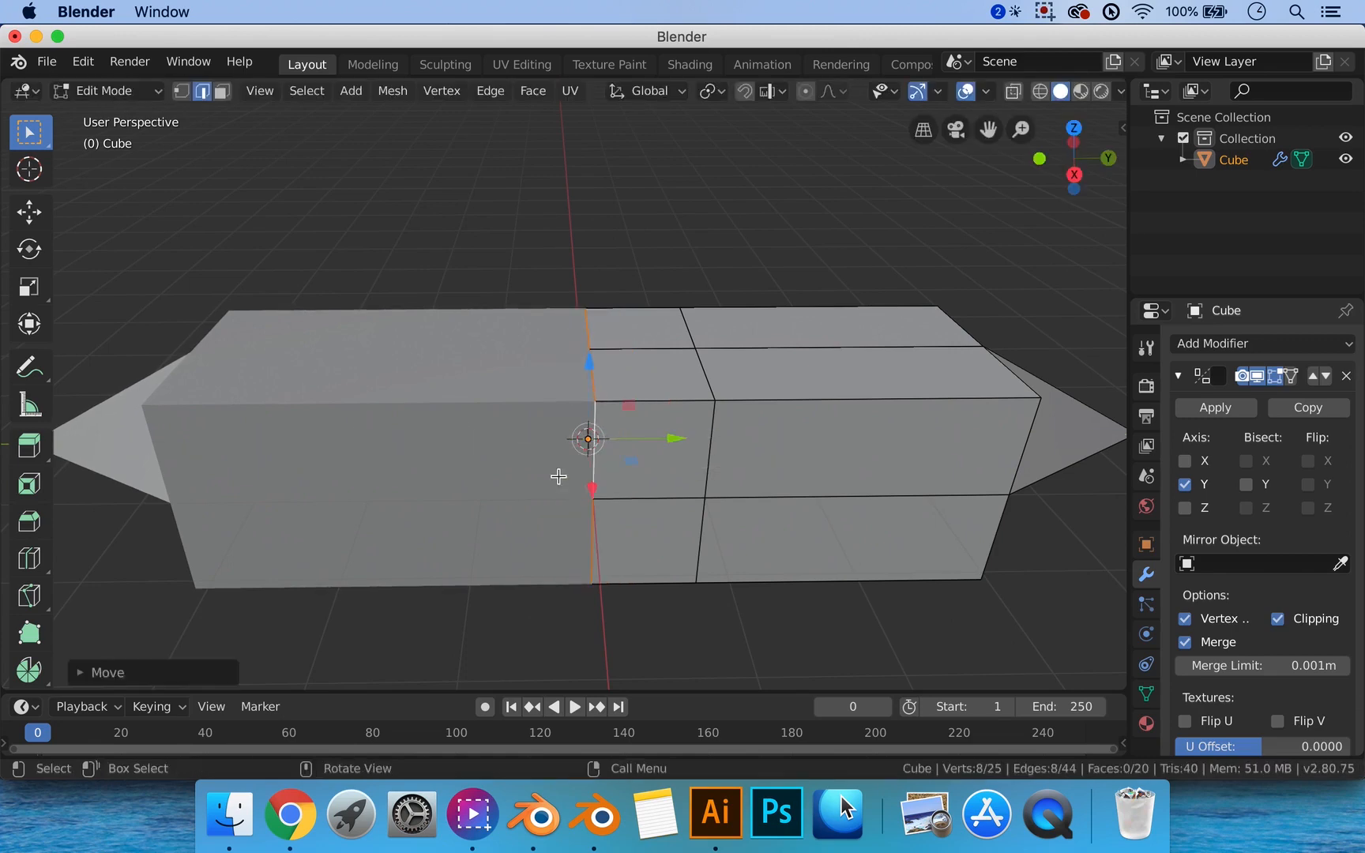
left_click_drag(677, 438, 852, 437)
Select the edge loop beside the seam, move it along Y onto the mirror plane, try pulling it away, and undo the move.
left_click_drag(714, 439, 774, 437)
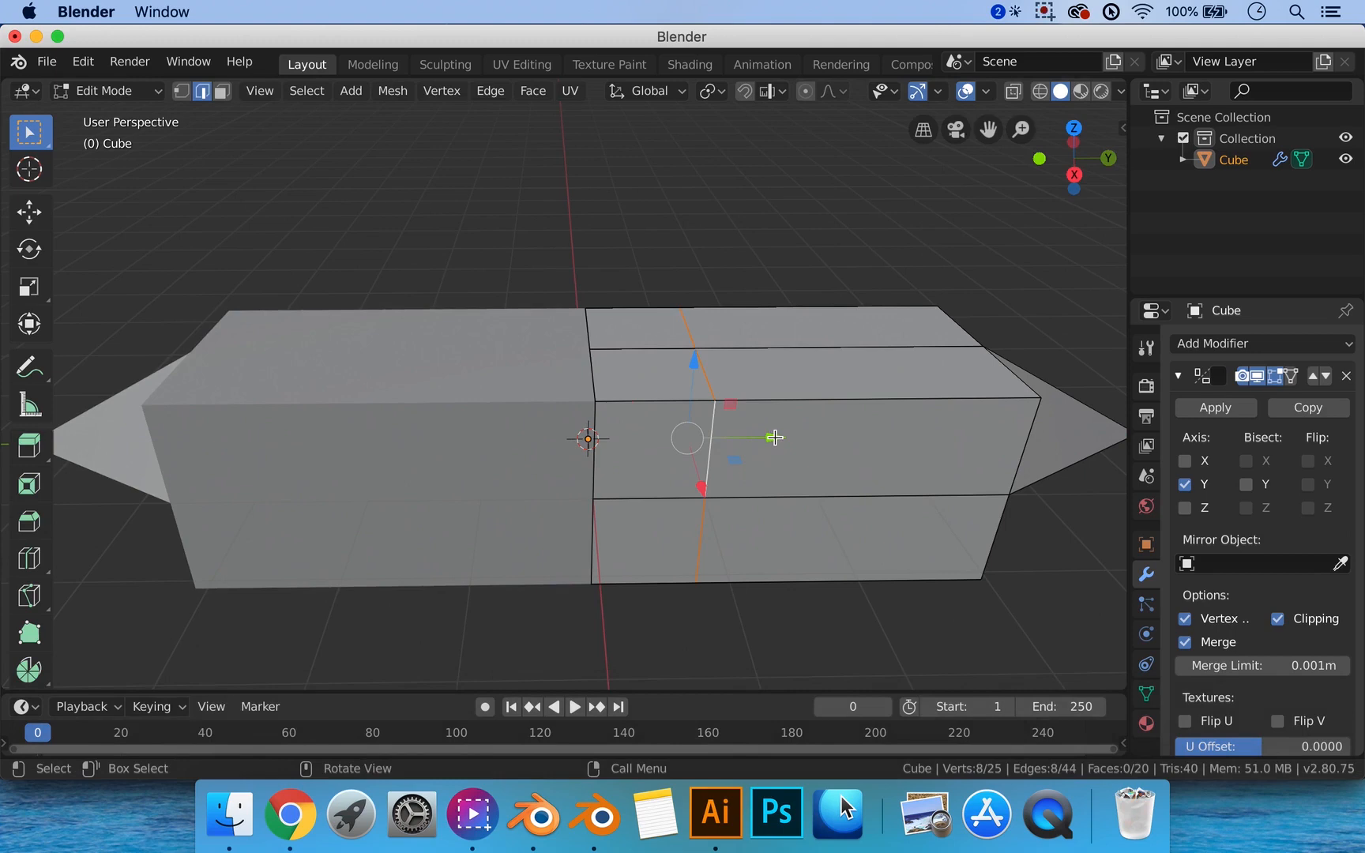
left_click_drag(775, 437, 278, 437)
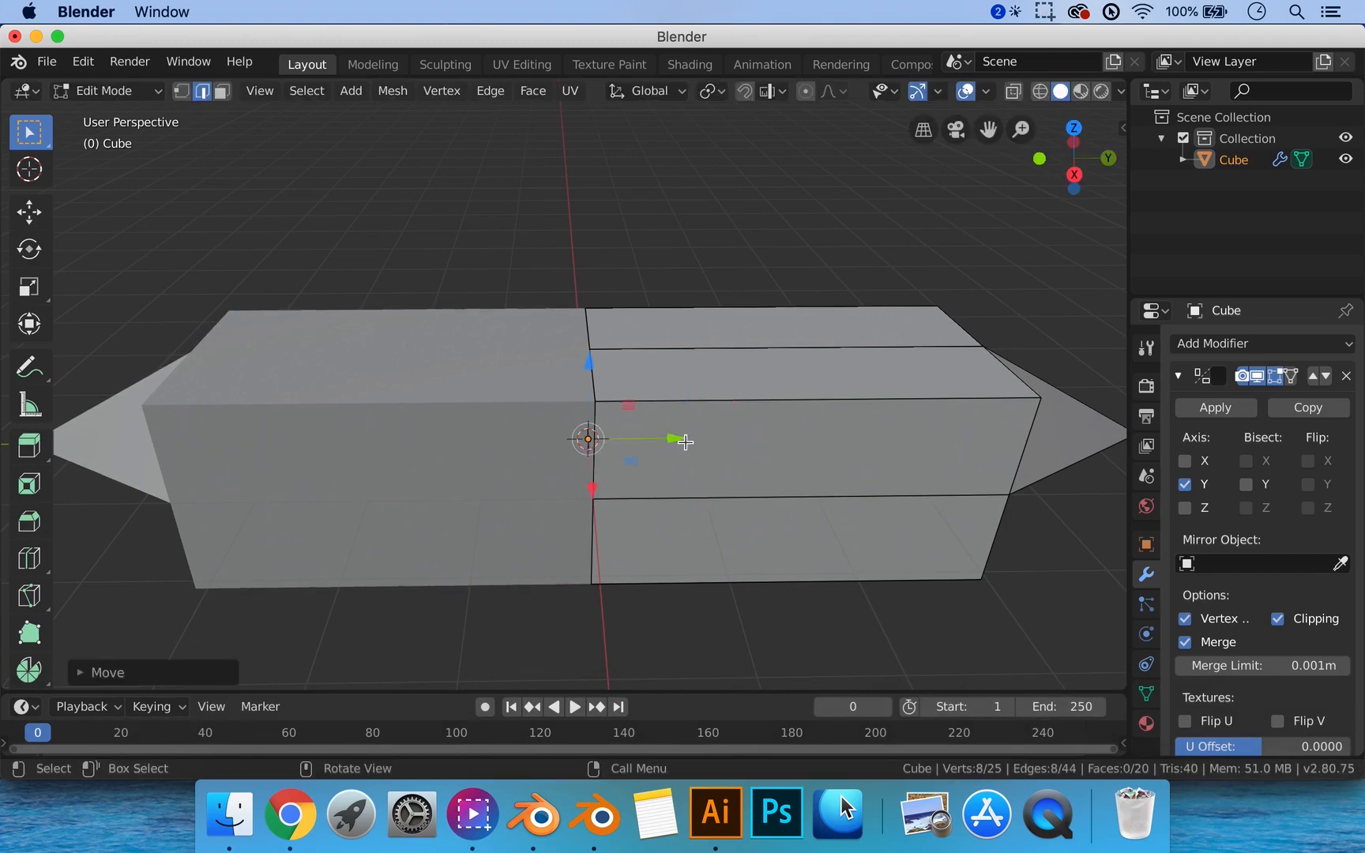
mouse_move(685, 442)
left_mouse_down()
mouse_move(984, 441)
mouse_move(684, 440)
left_mouse_up()
key("super+z")
key("super+z")
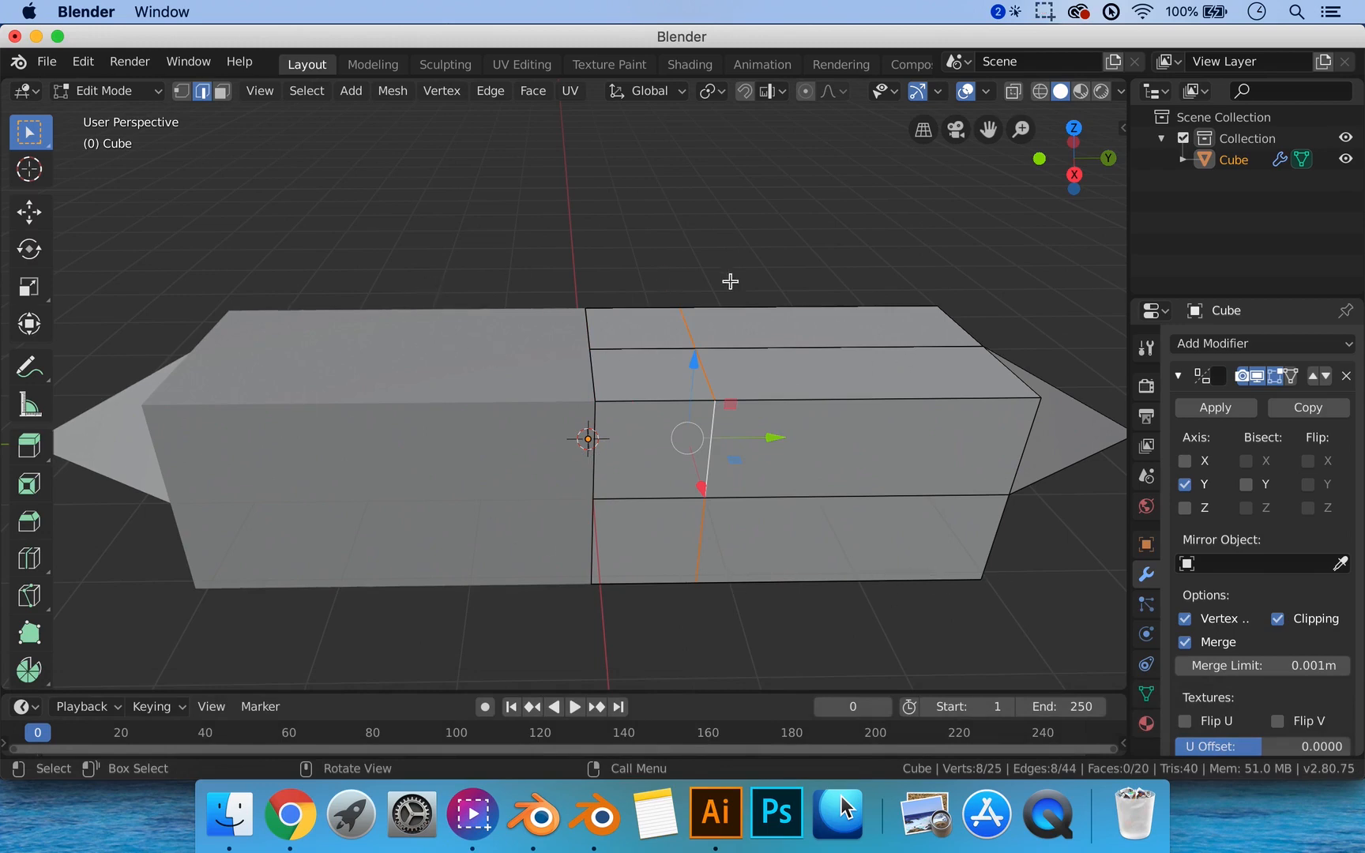
Apply the Mirror modifier in Object Mode and return to Edit Mode to inspect the full mesh.
mouse_move(710, 579)
middle_mouse_down()
mouse_move(716, 526)
mouse_move(714, 575)
middle_mouse_up()
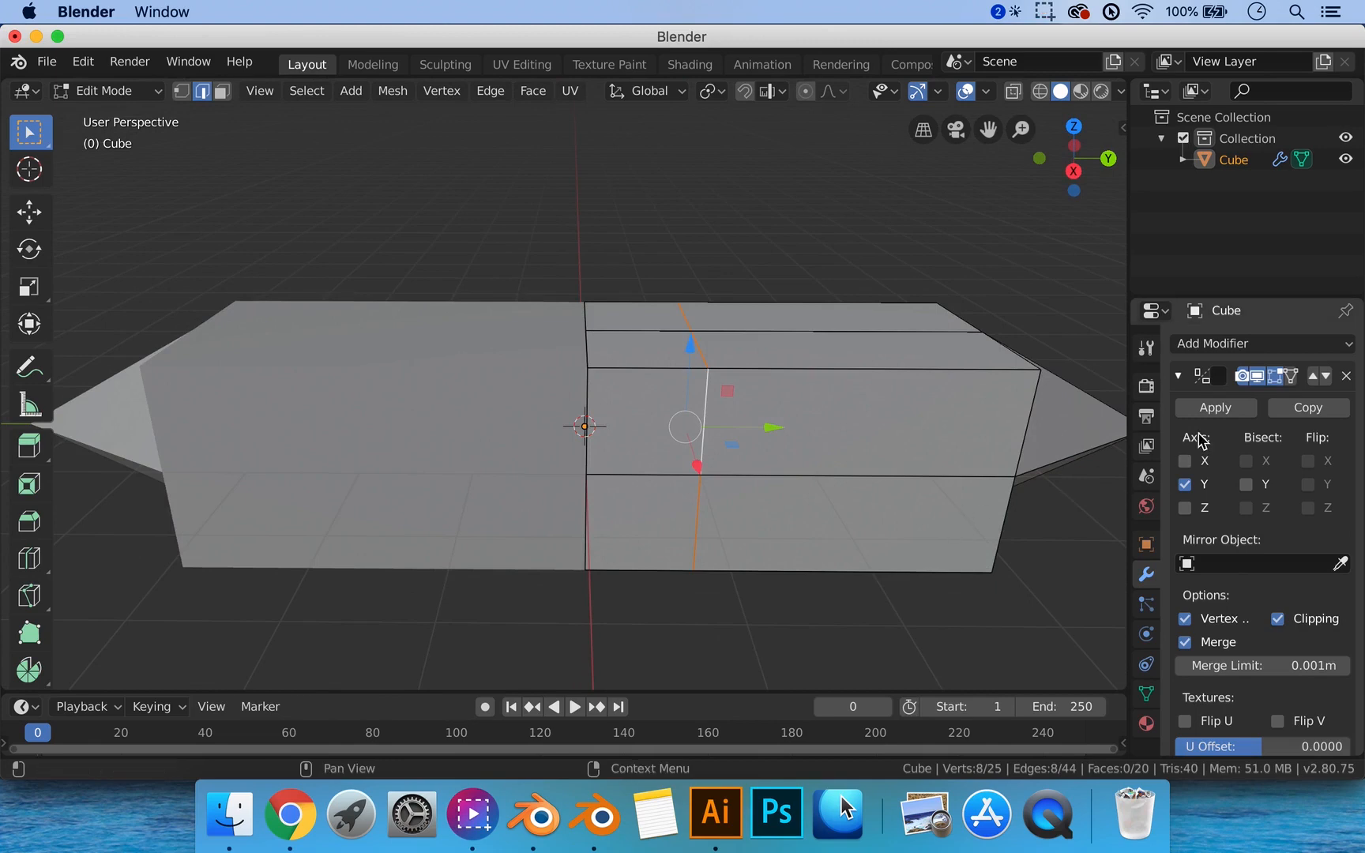
left_click(1215, 408)
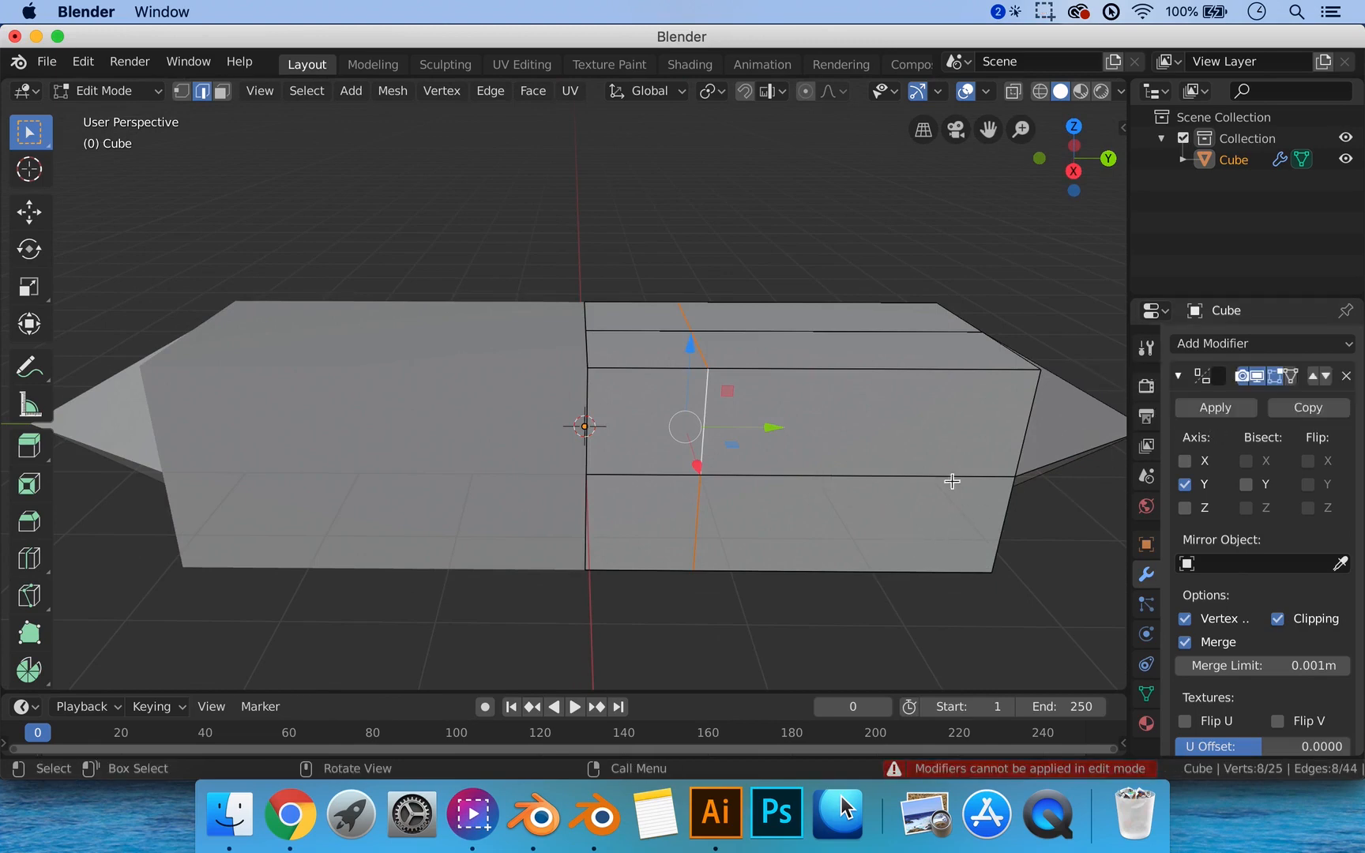
key("Tab")
left_click(1217, 407)
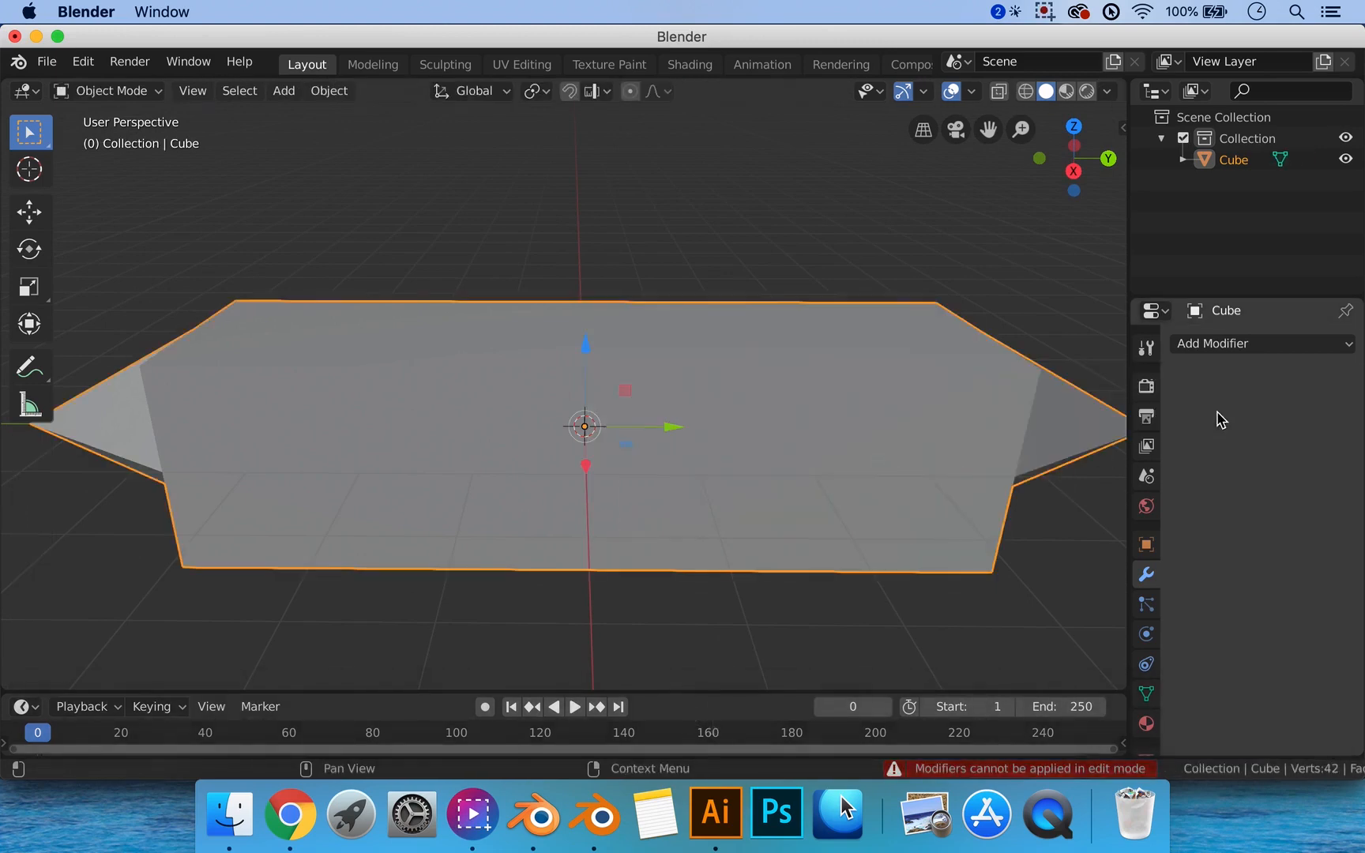
key("Tab")
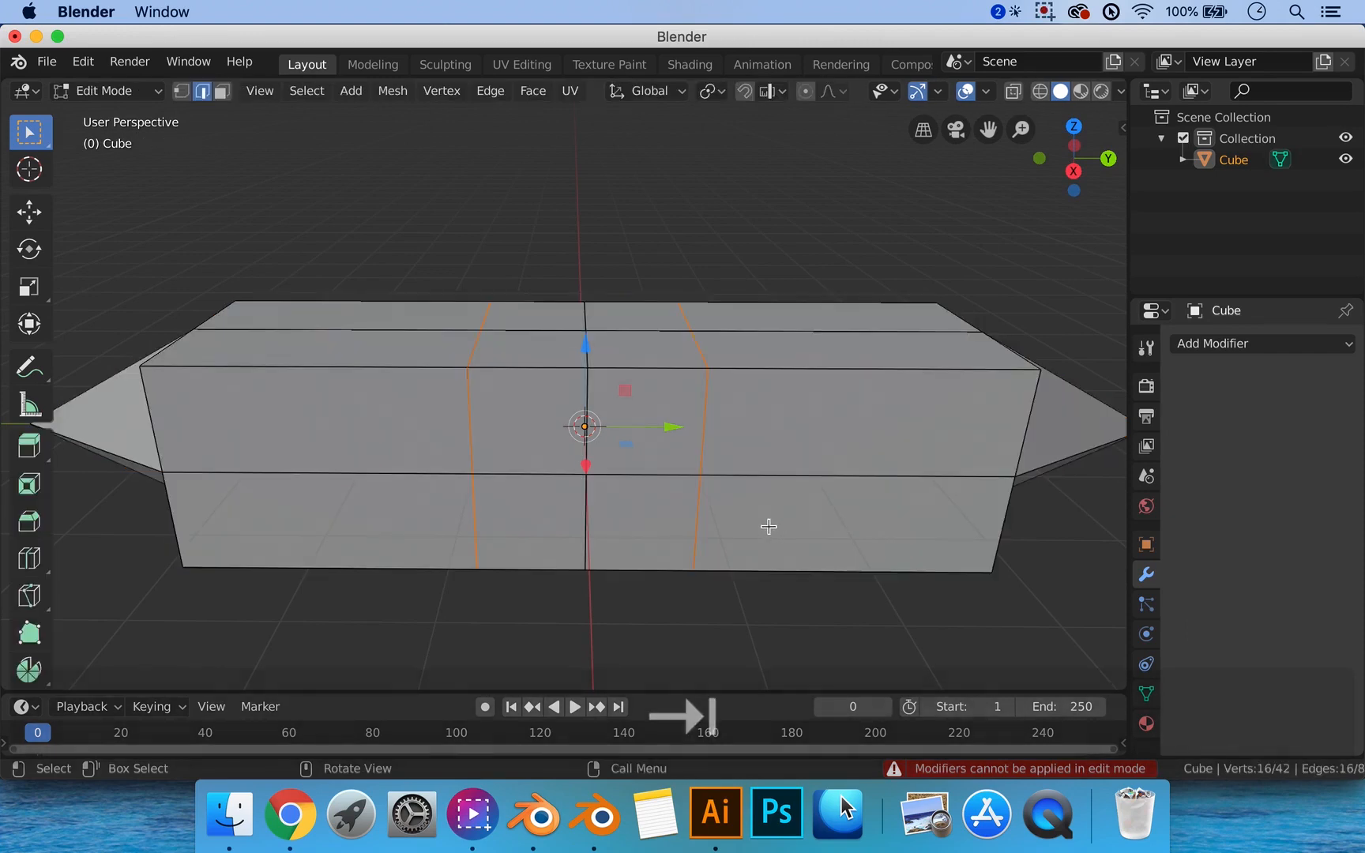
middle_click_drag(768, 527, 689, 521)
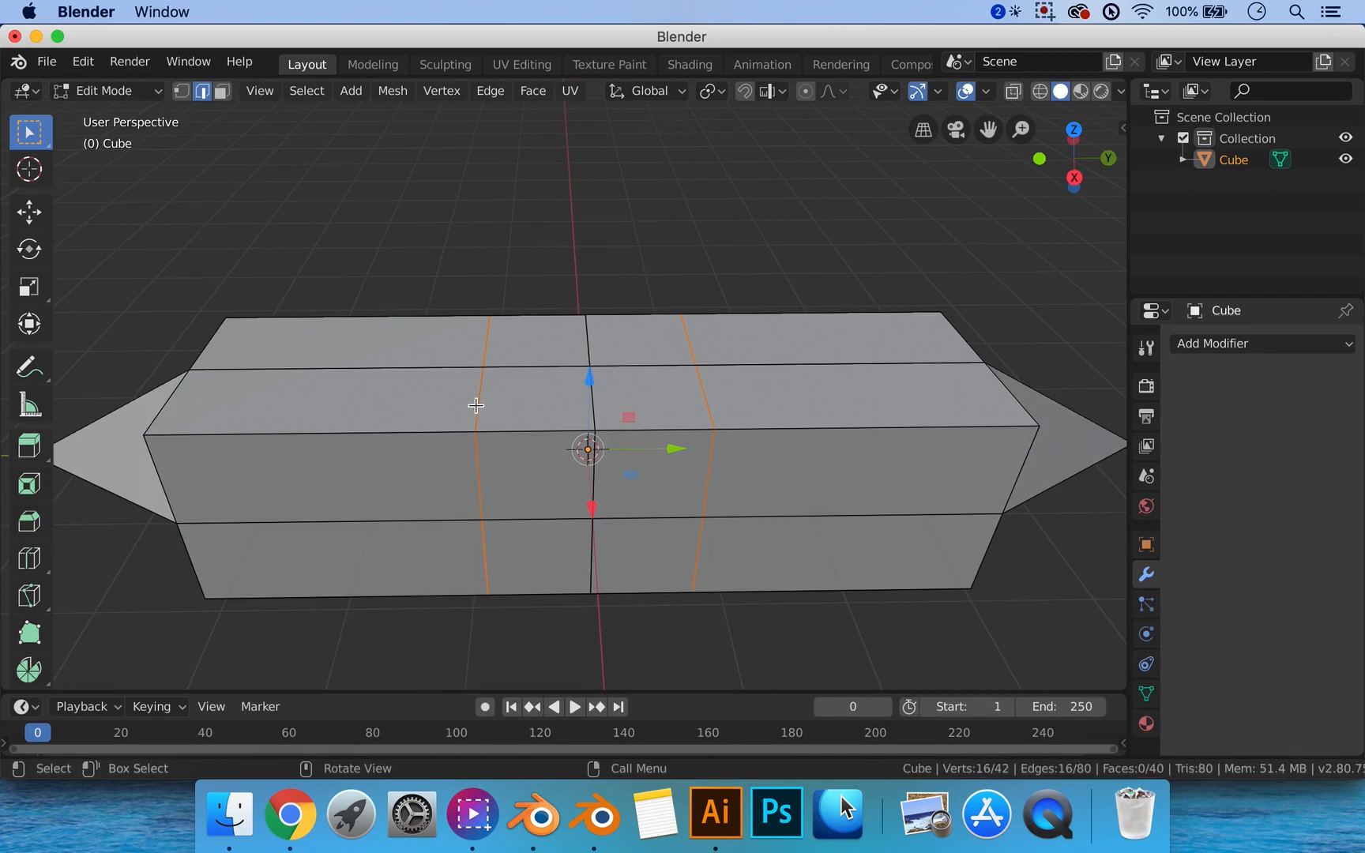
Try extruding the single top face beside the box's centre edge upward, and undo the extrusion.
key("3")
key("a")
left_click(519, 407)
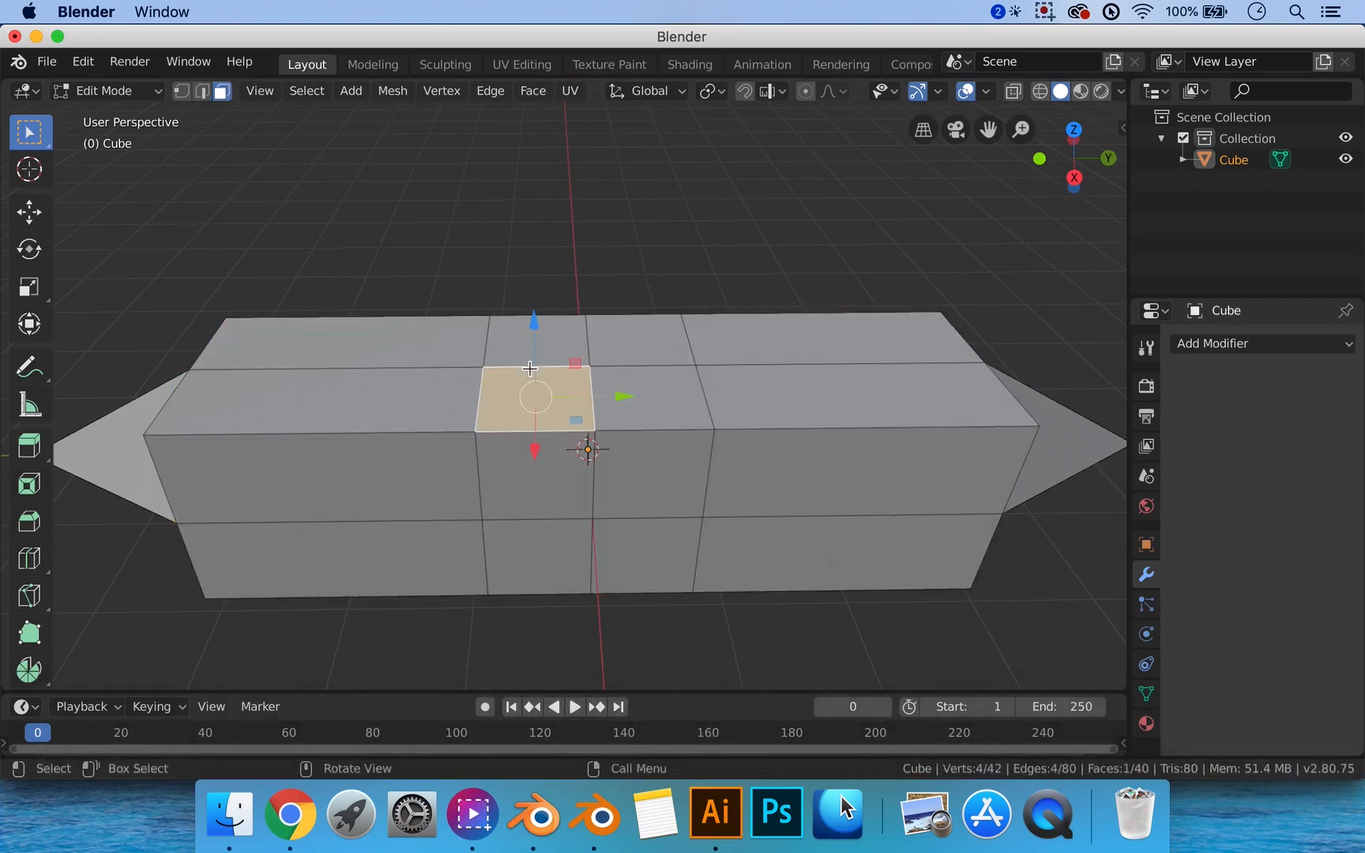
middle_click_drag(538, 361, 516, 350)
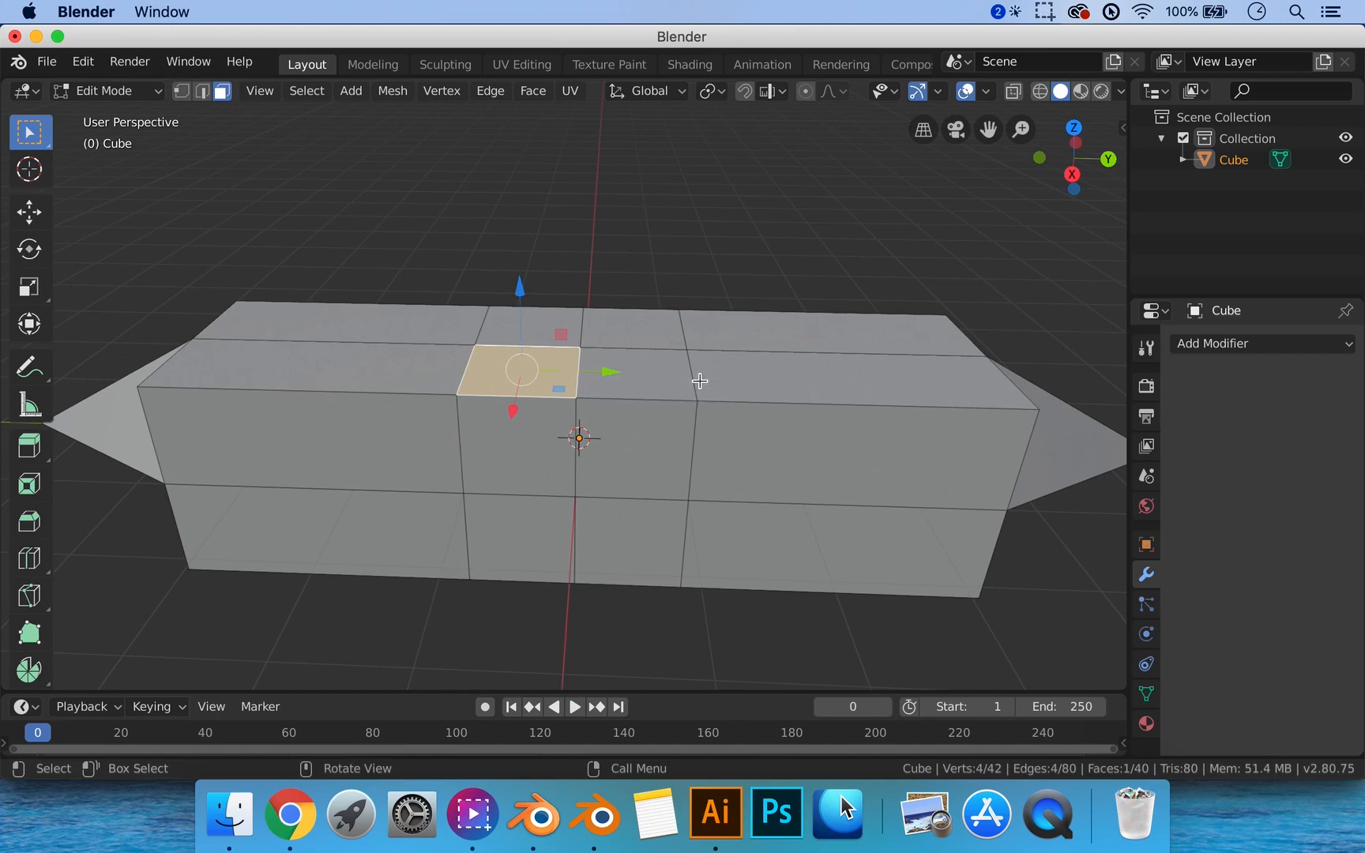
key("e")
left_click(698, 244)
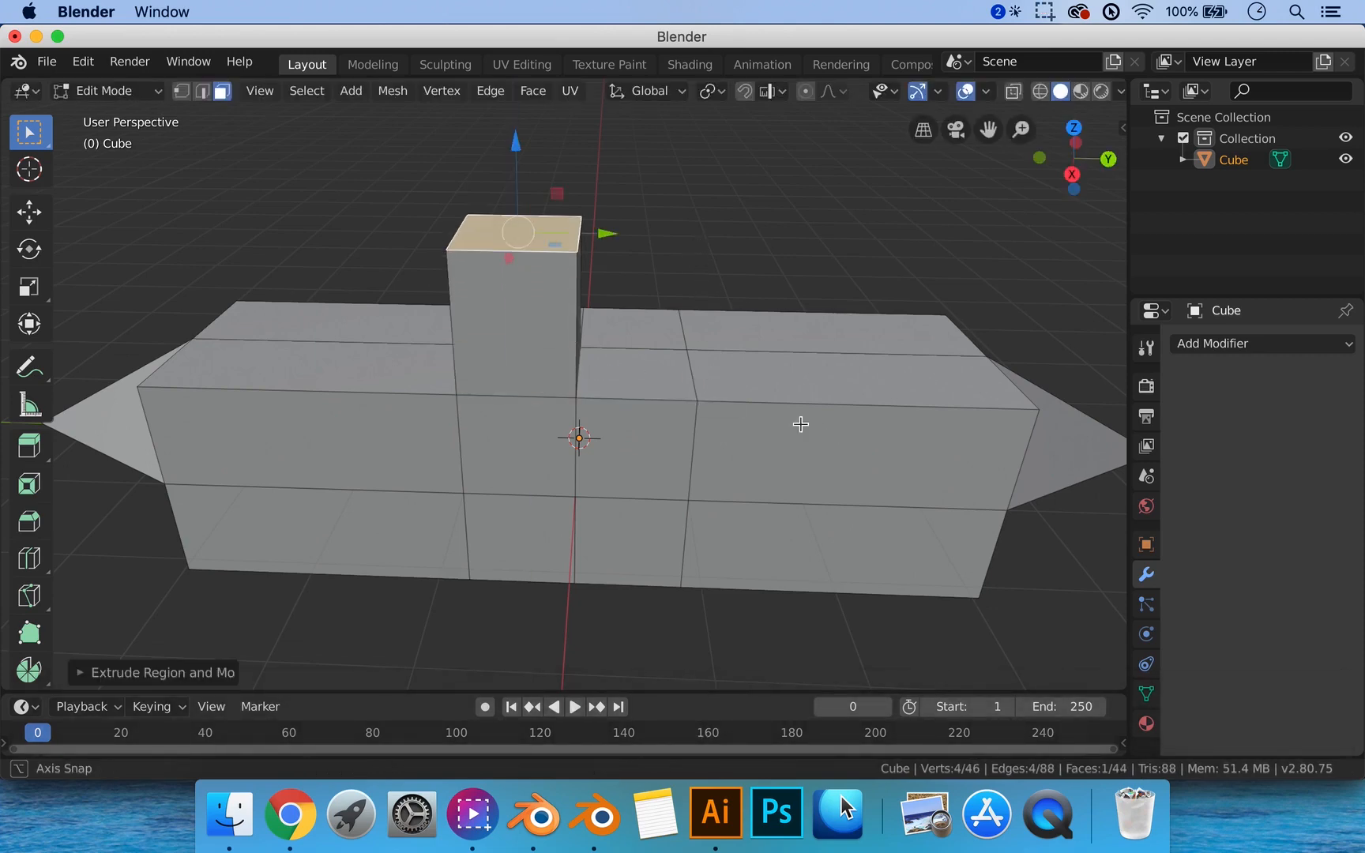
middle_click_drag(800, 424, 545, 398)
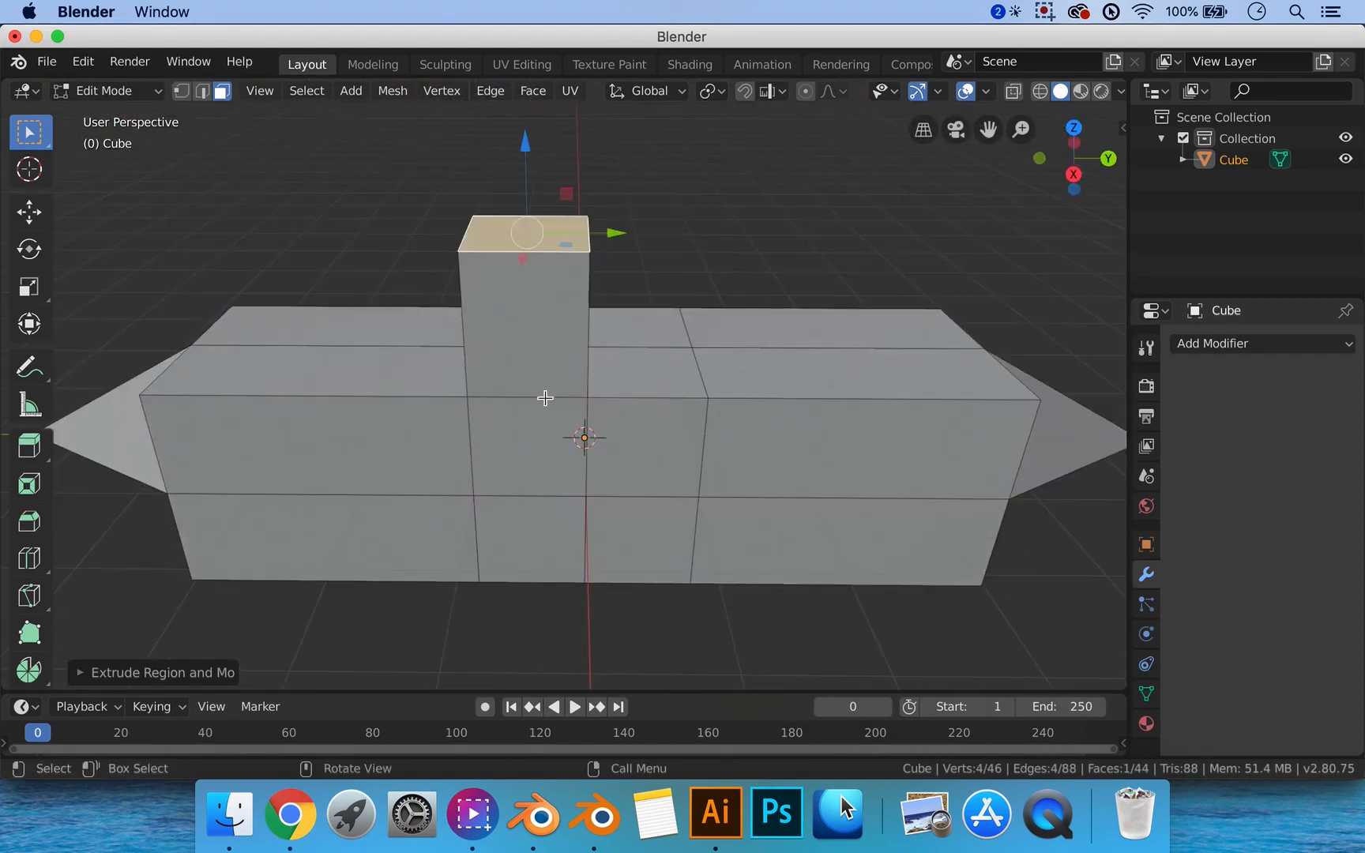
middle_click_drag(292, 293, 572, 319)
key("ctrl+z")
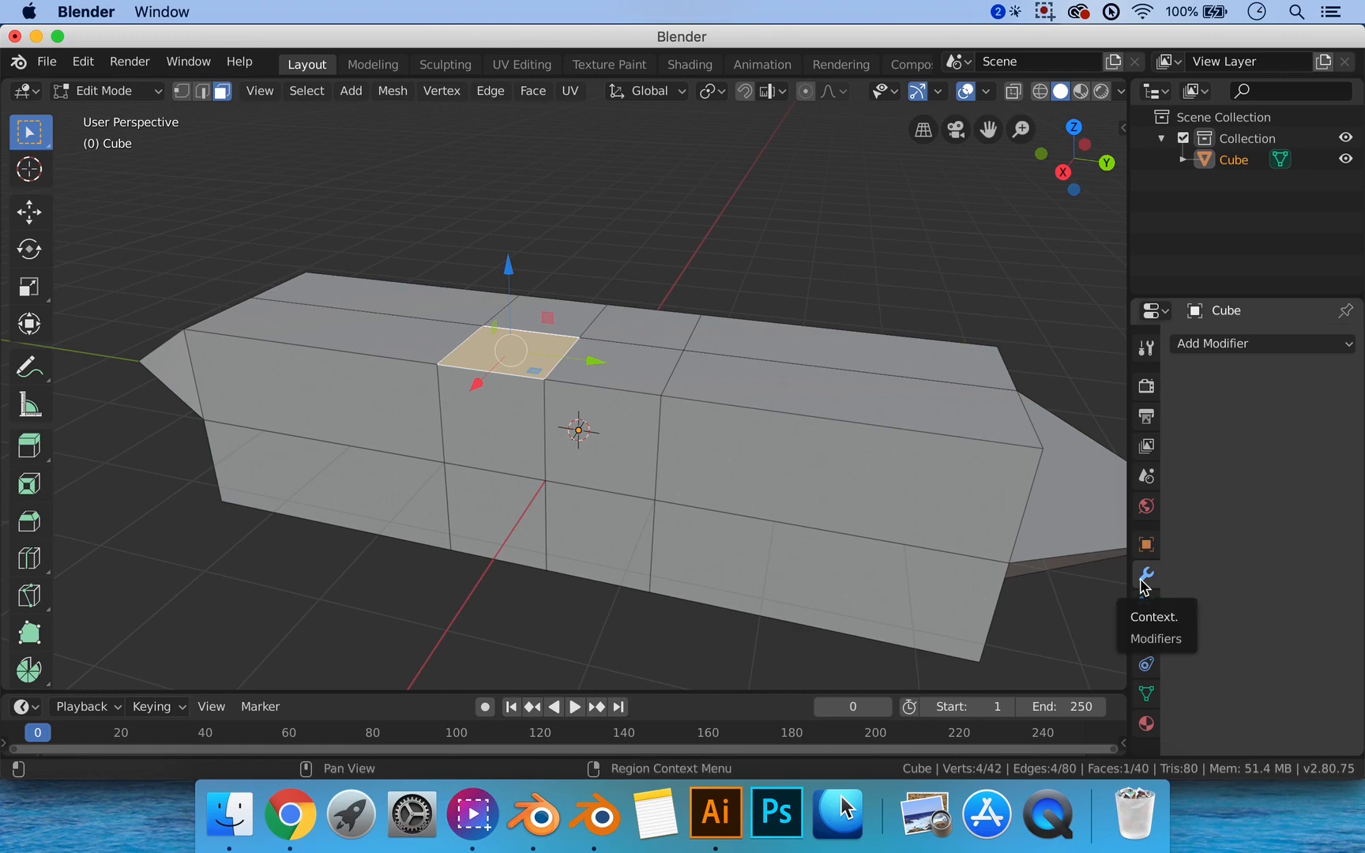
left_click(1252, 345)
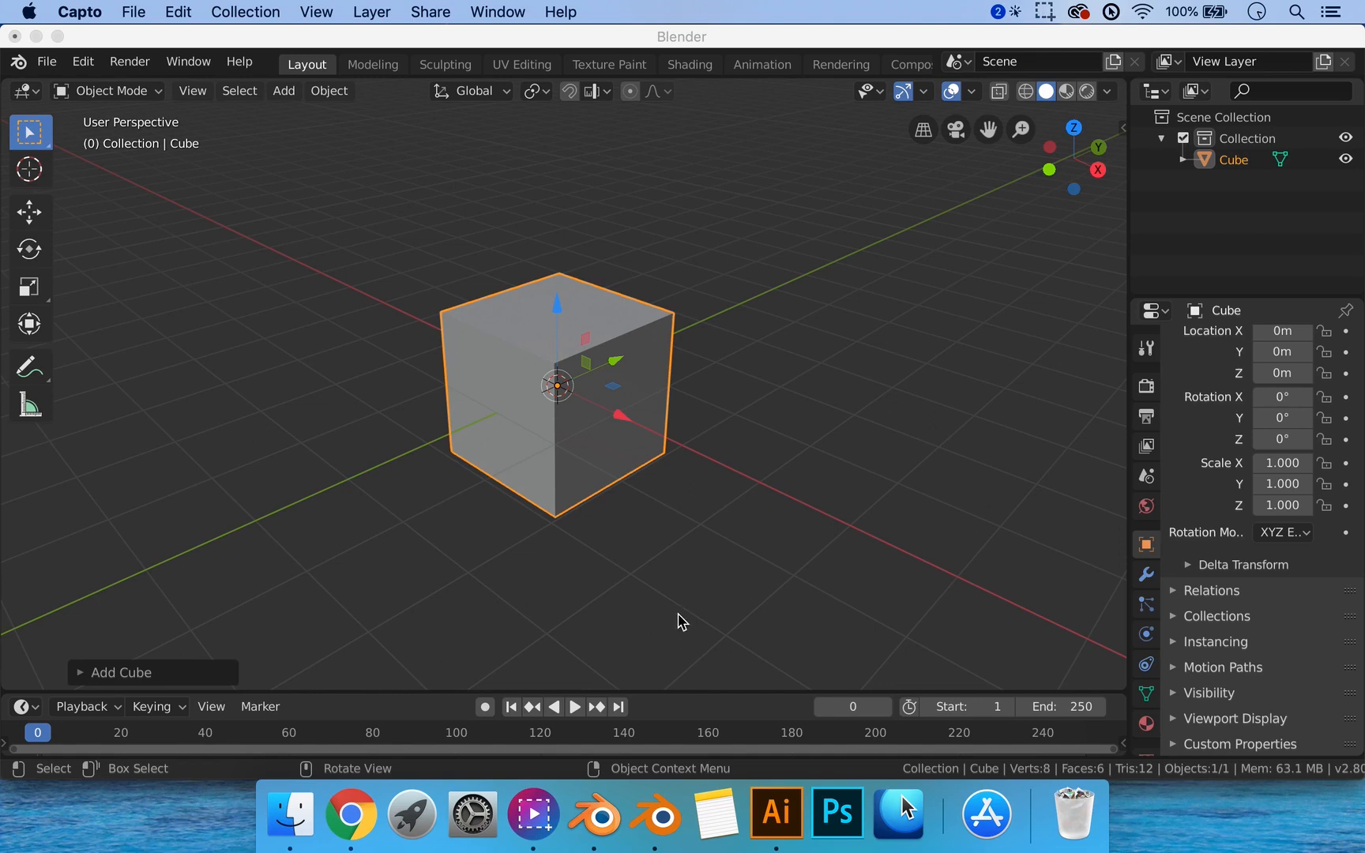
Select the cube at the scene's origin and delete it.
left_click(707, 556)
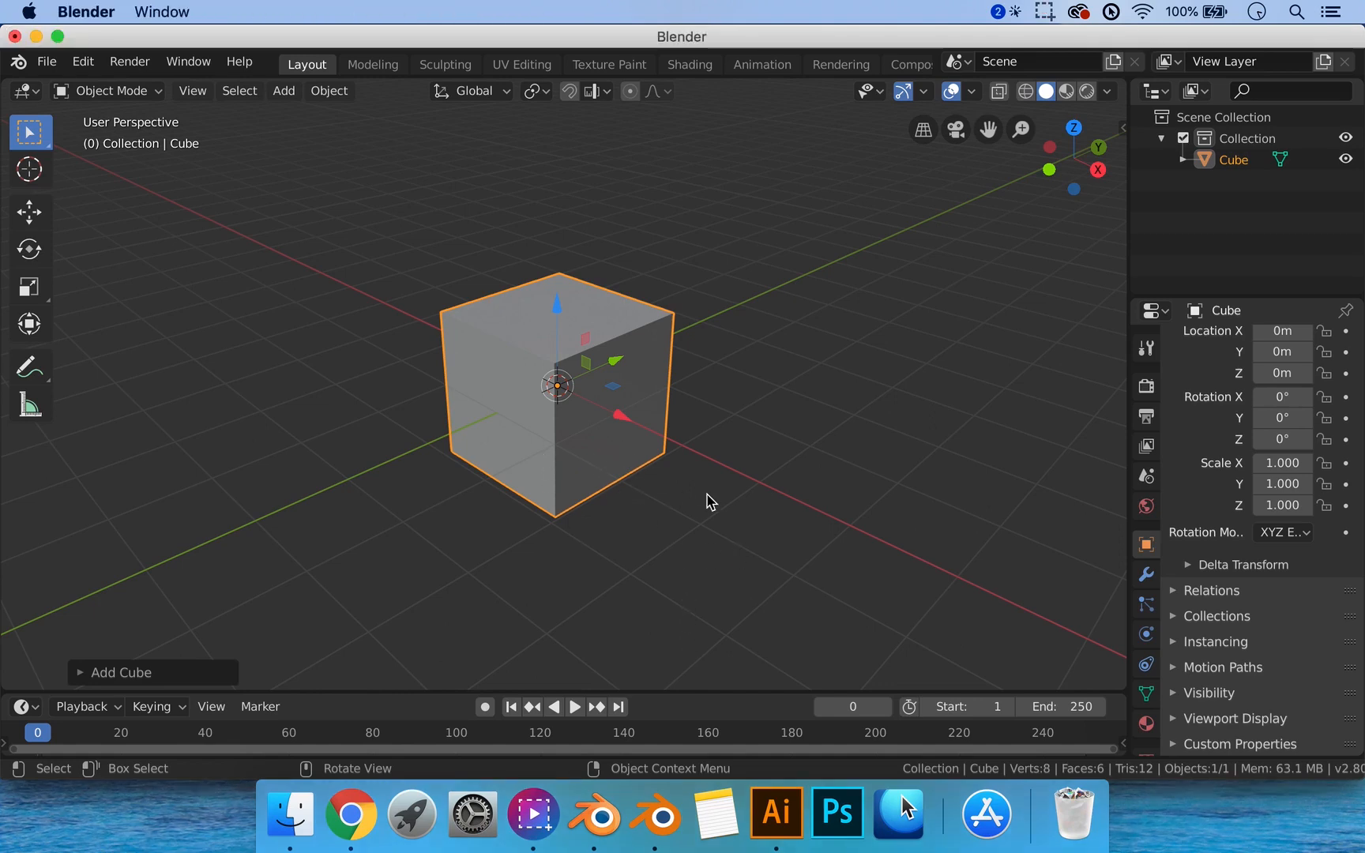
left_click(715, 494)
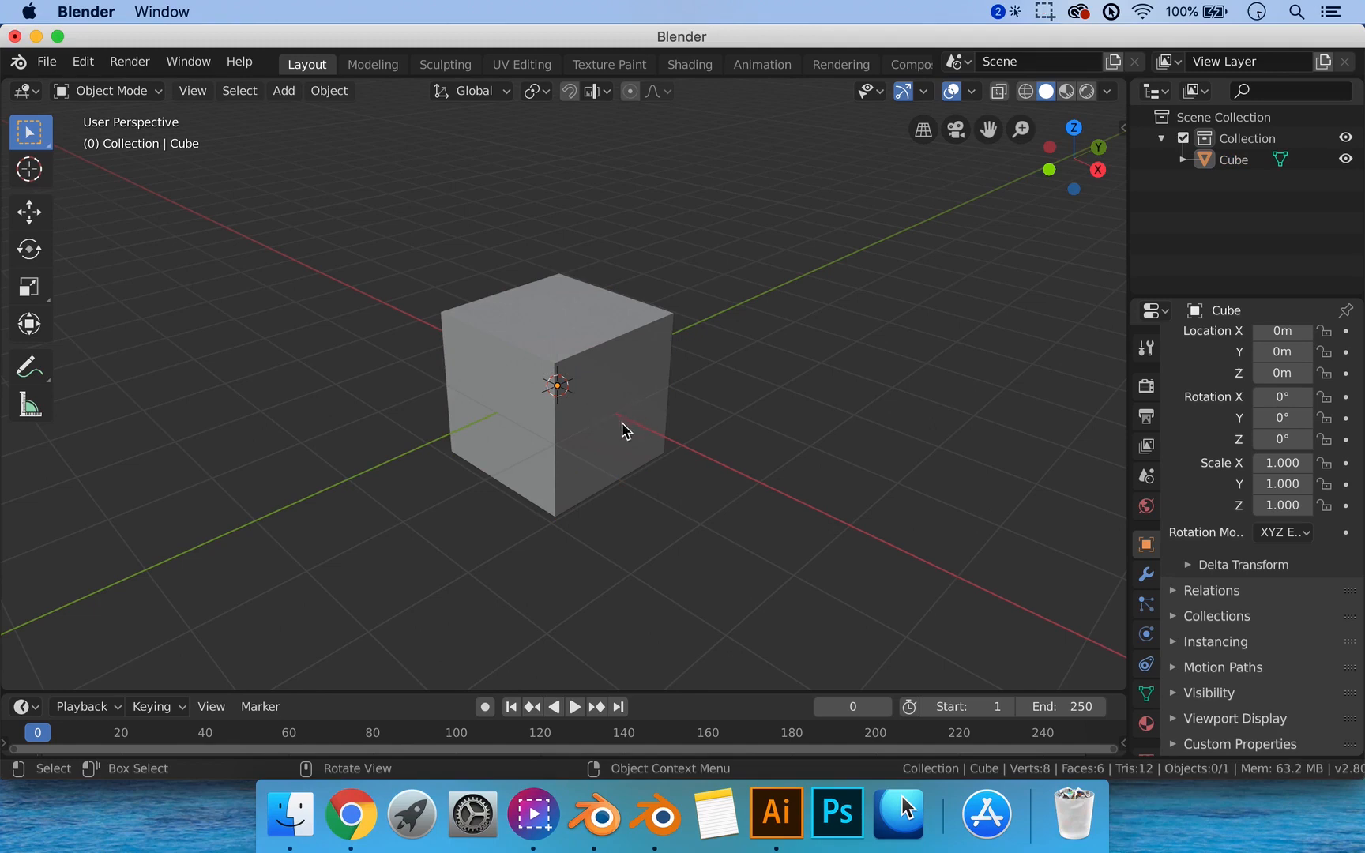
left_click(604, 426)
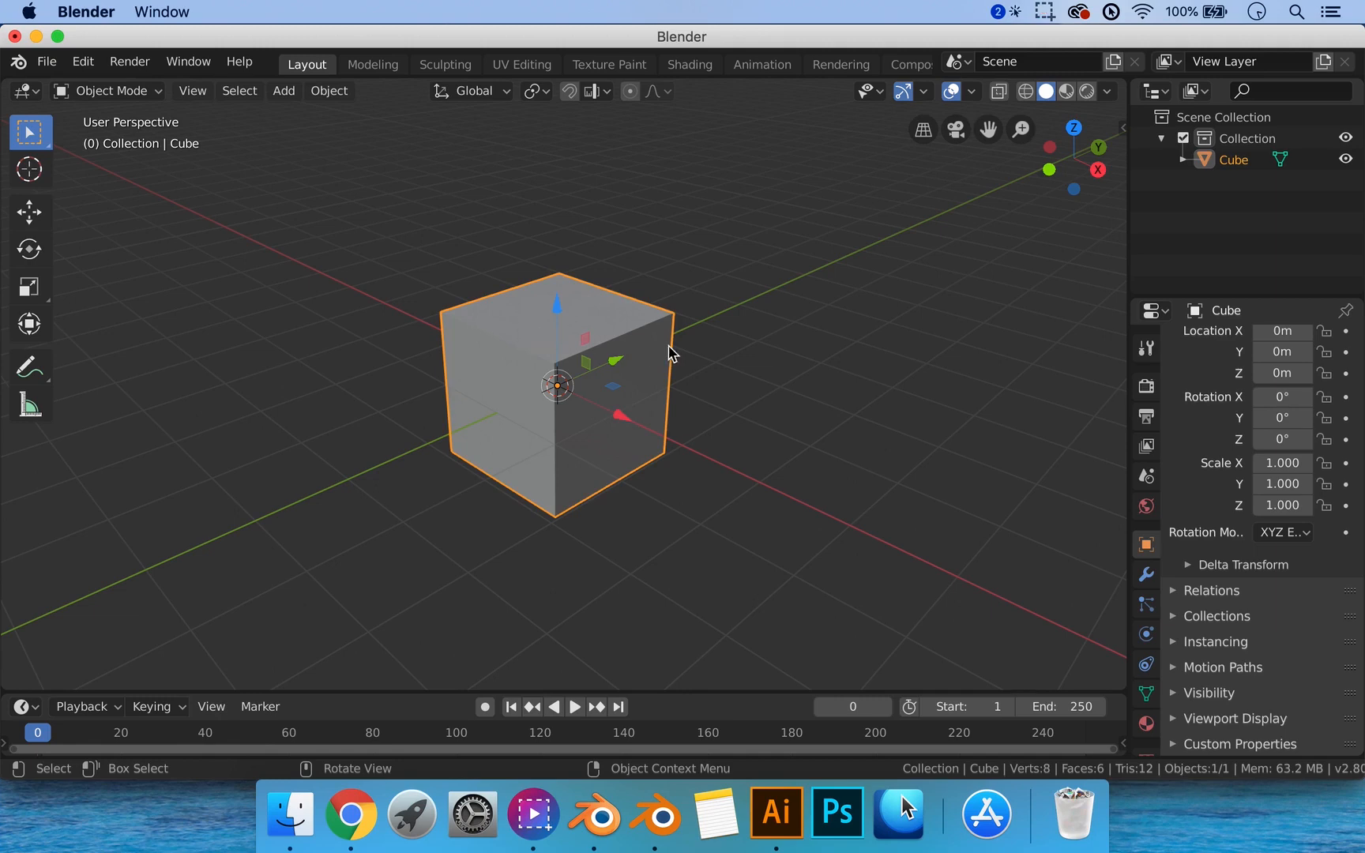
key("x")
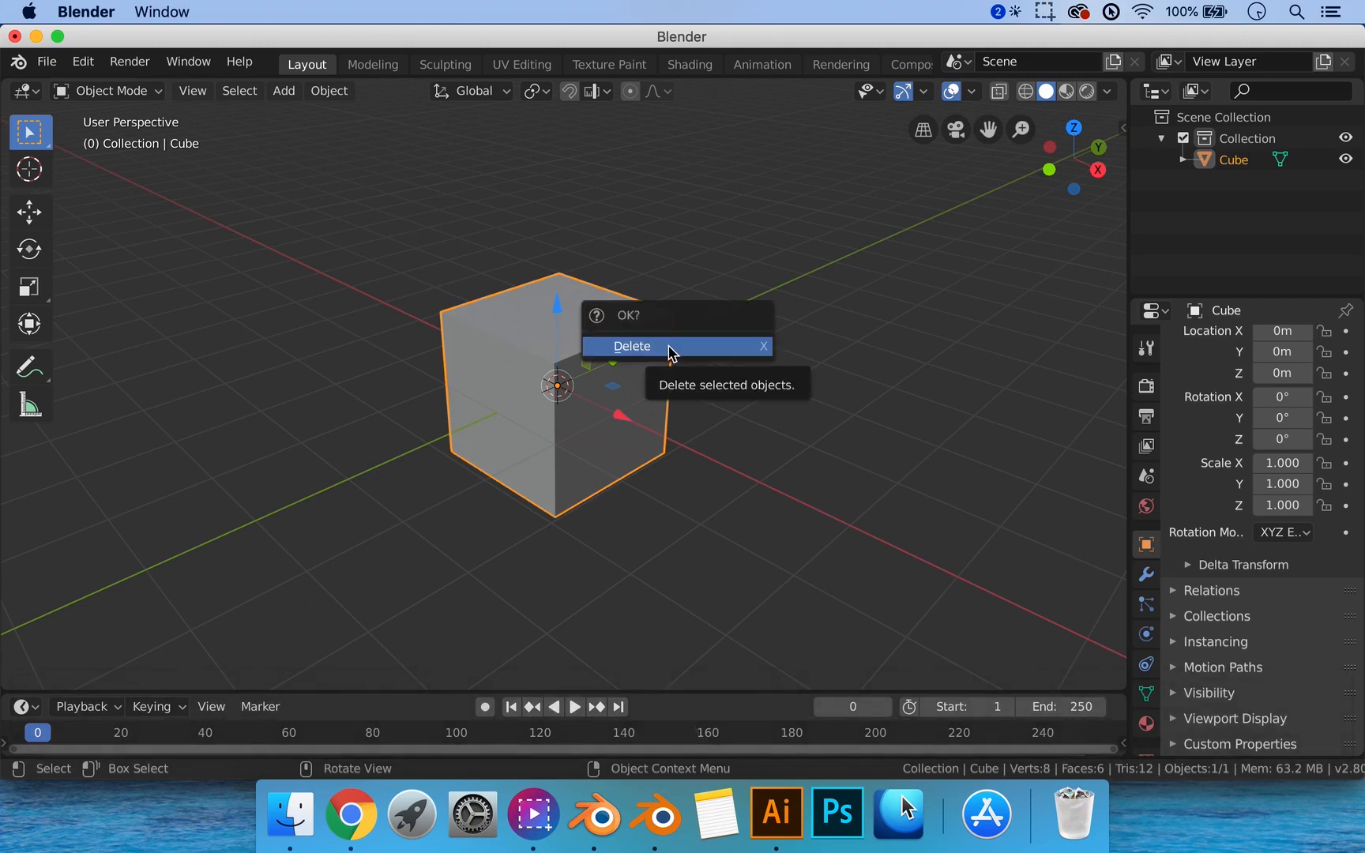
left_click(664, 348)
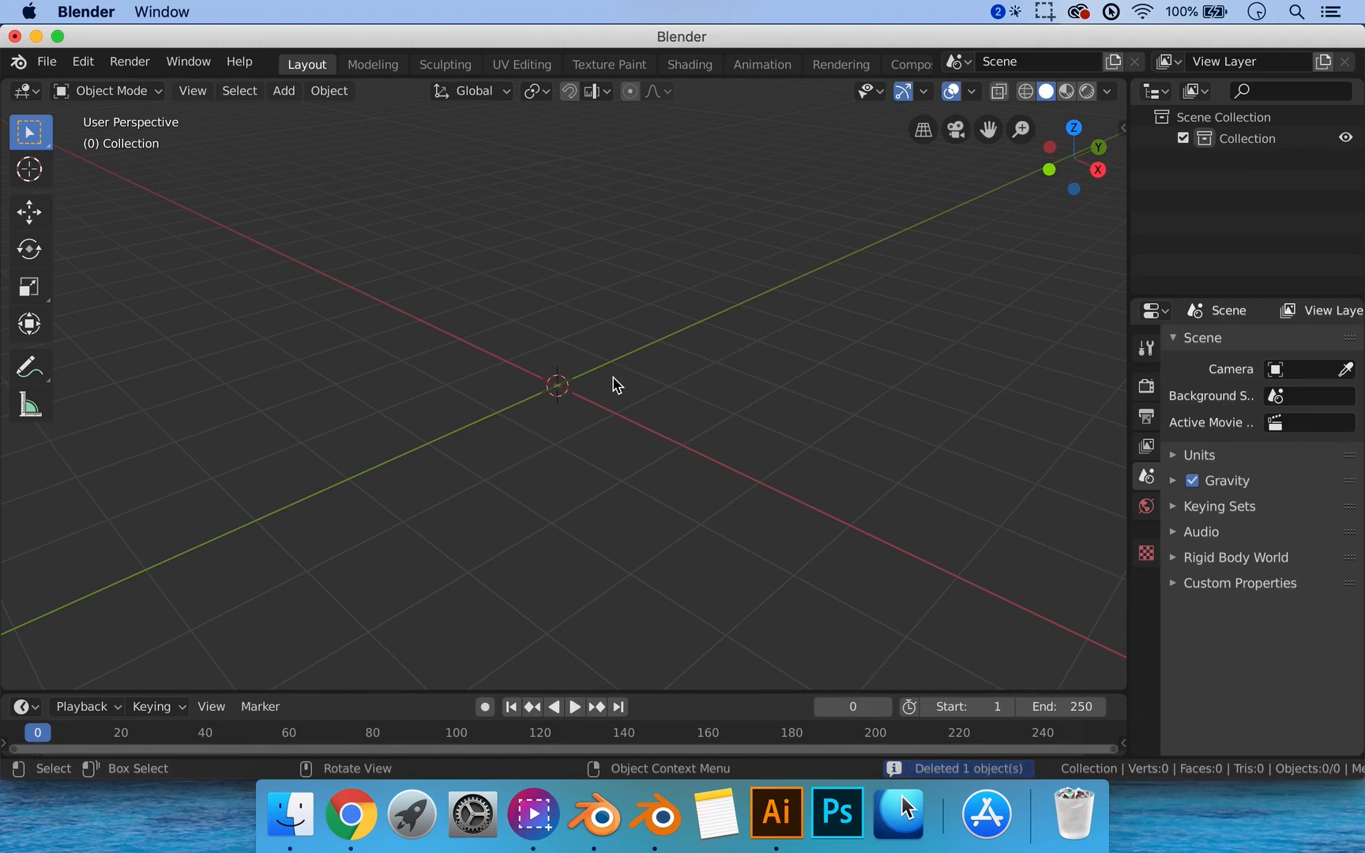
Add a new mesh cube to the empty scene.
key("shift+a")
mouse_move(614, 385)
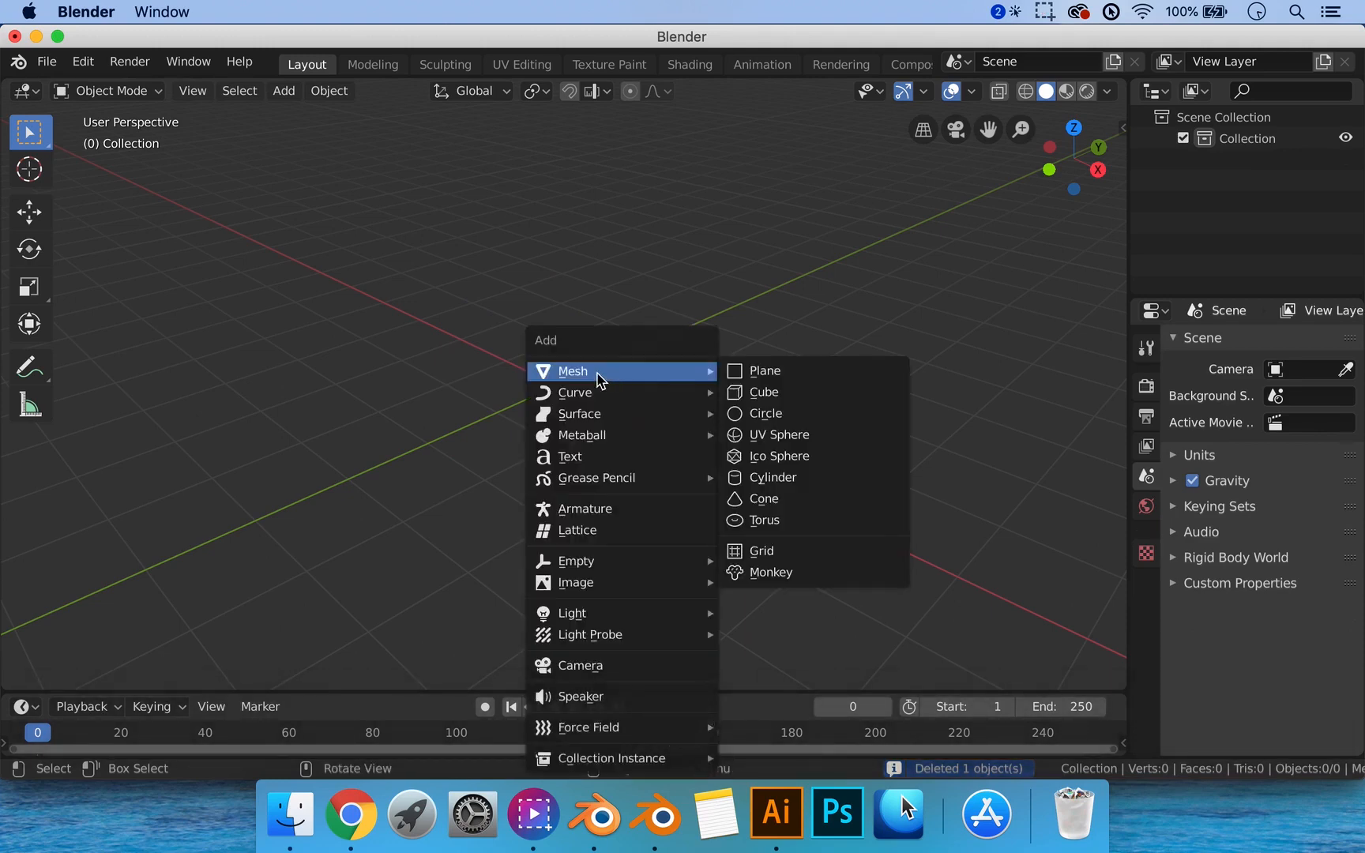
left_click(767, 393)
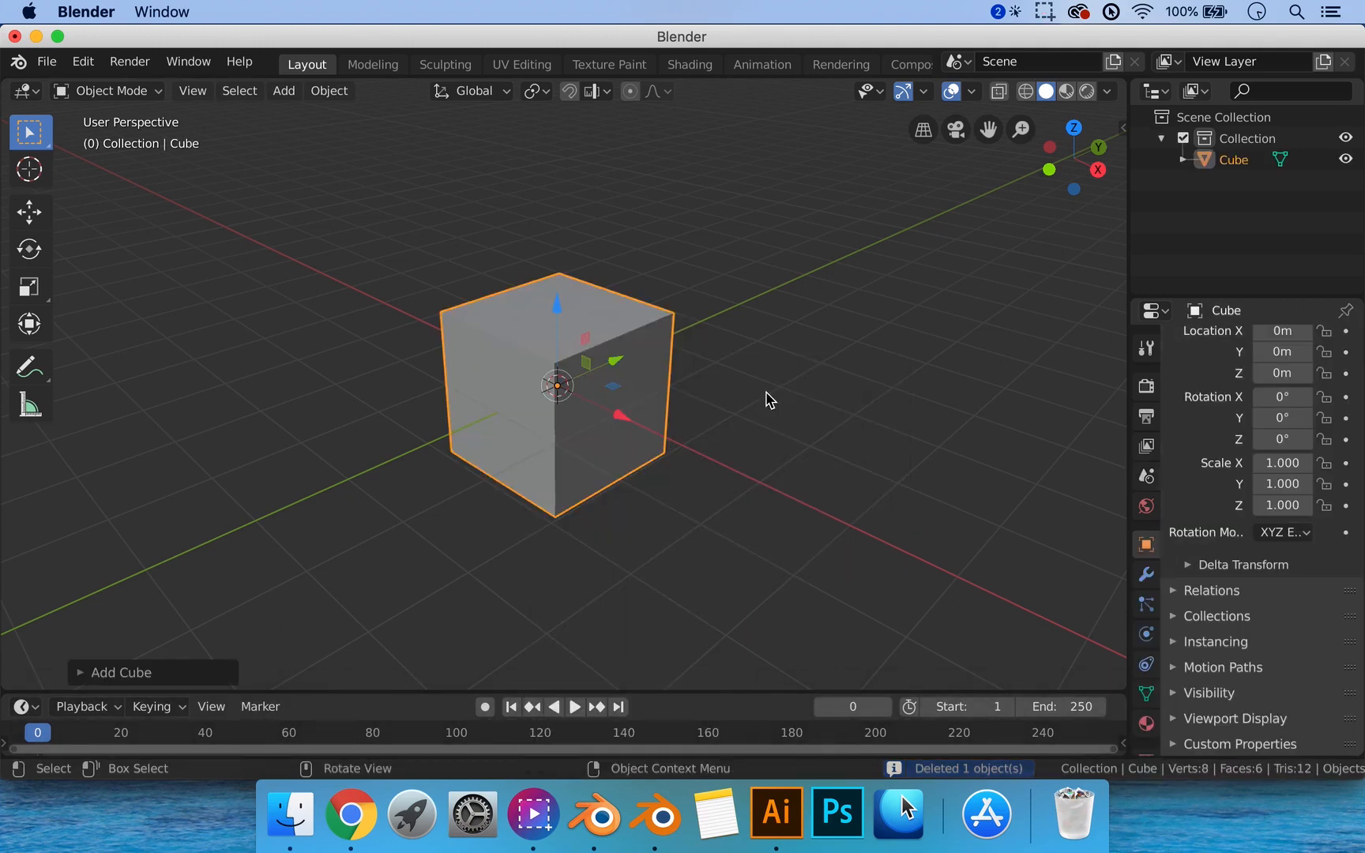
Try a size of 2.58 m in the new cube's creation settings and set it back to 2 m.
left_click(85, 674)
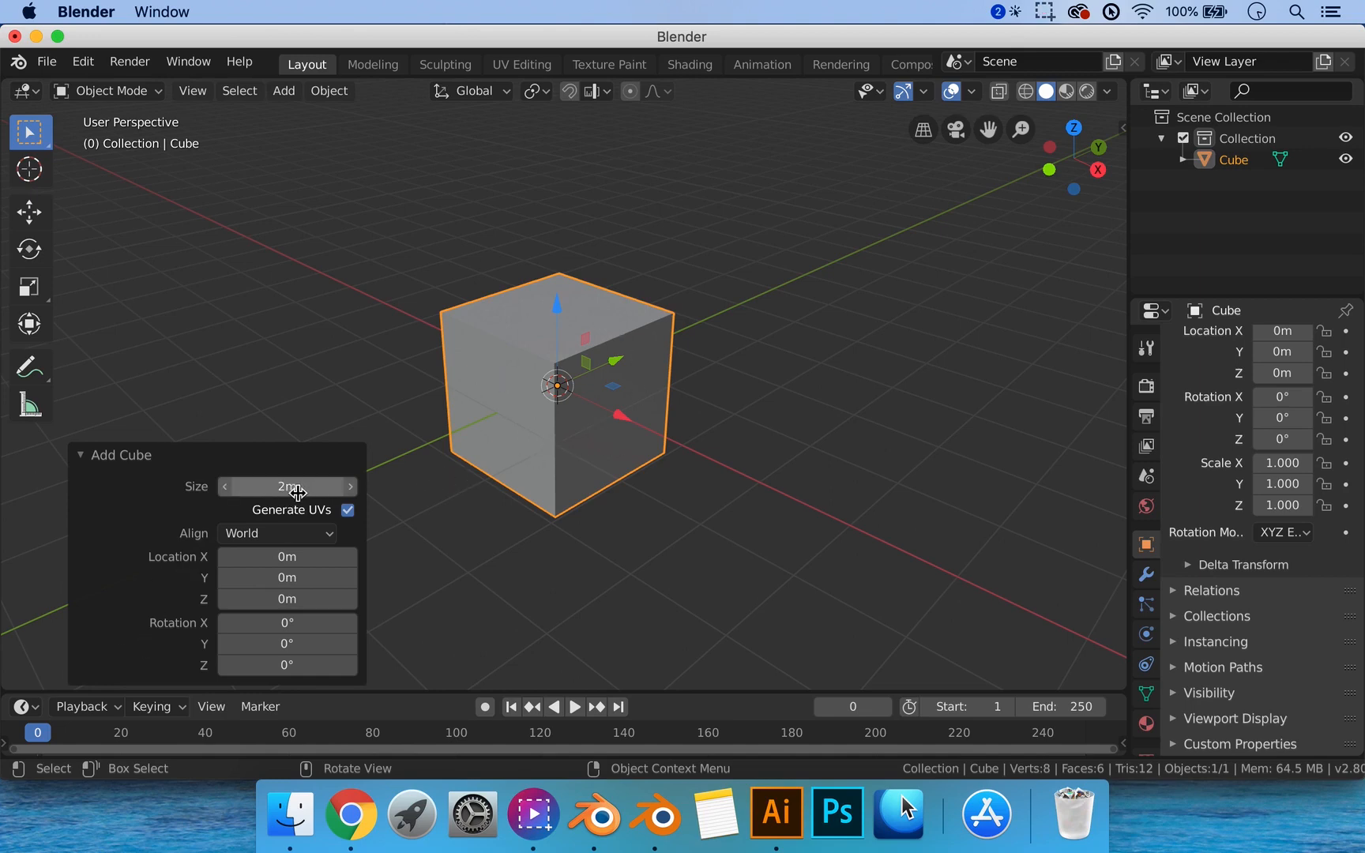
left_click_drag(287, 486, 323, 494)
left_click(323, 493)
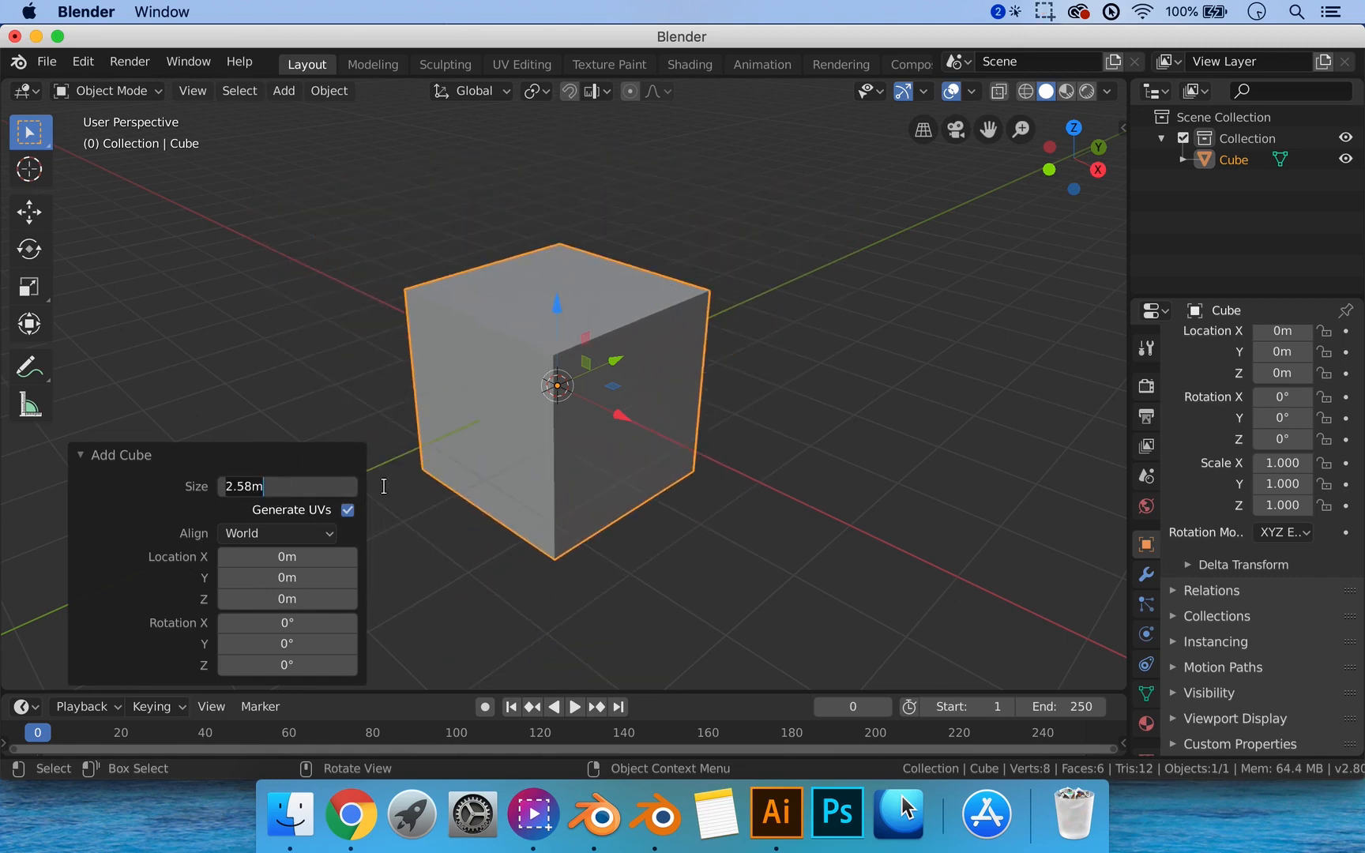
type("2")
key("Return")
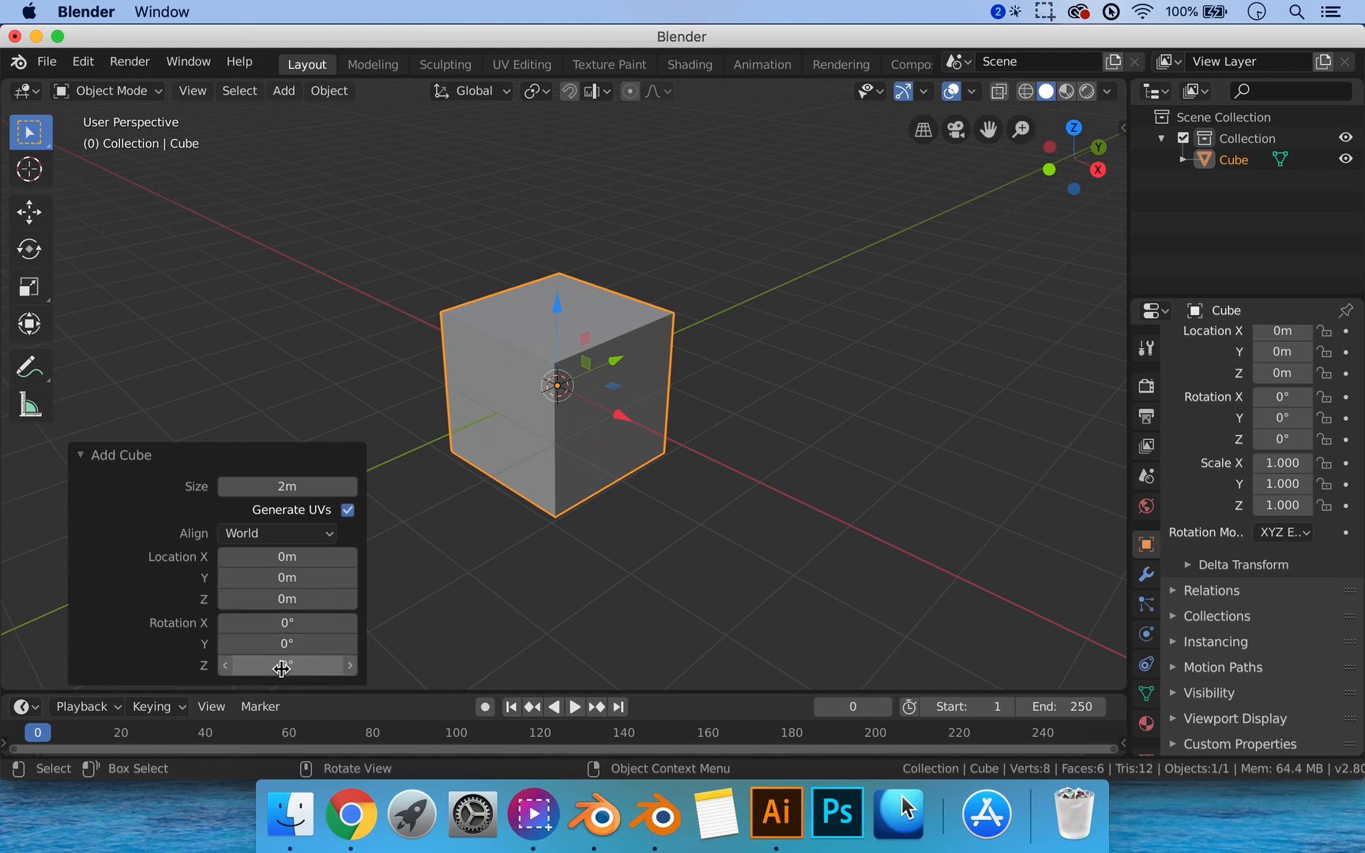
left_click(82, 456)
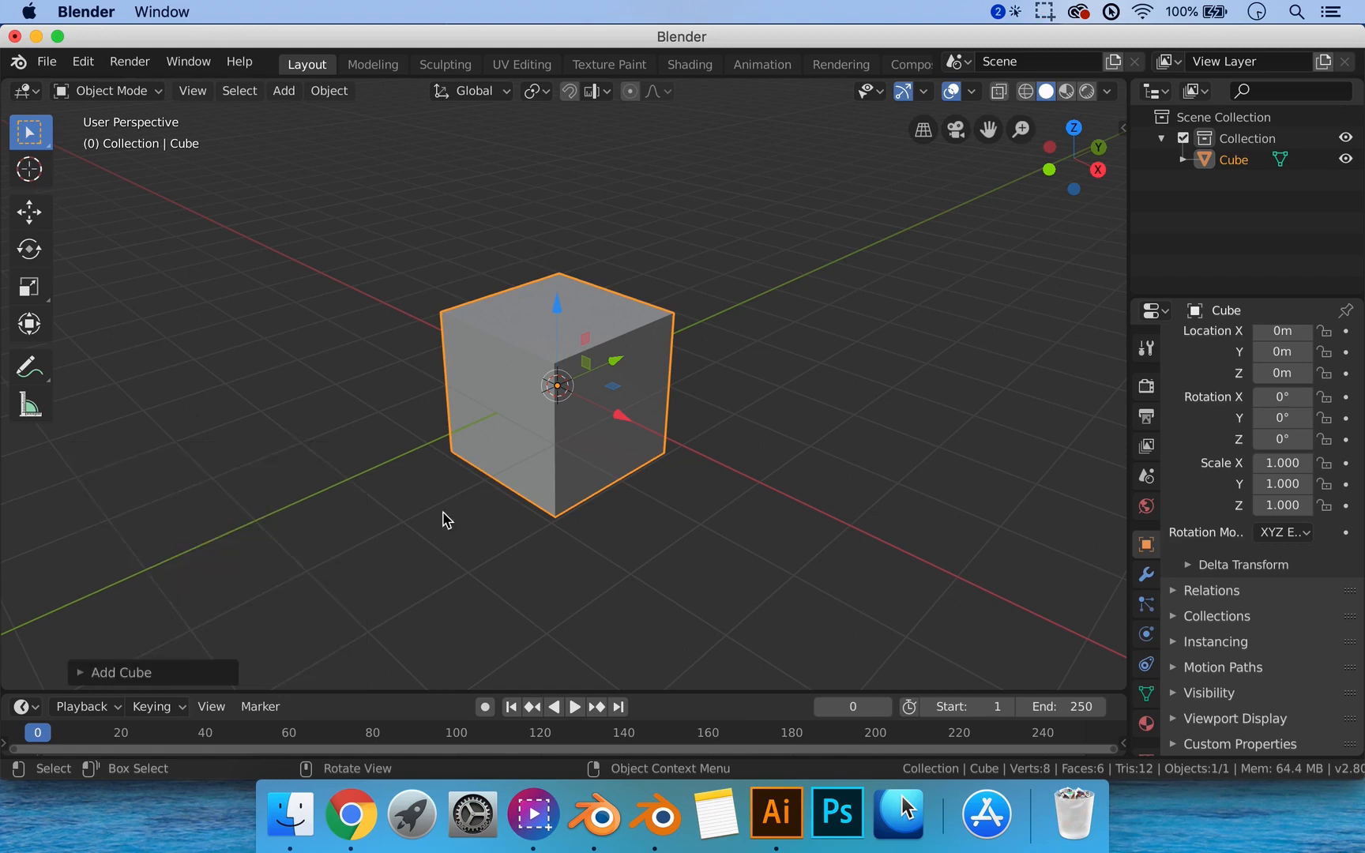
Delete the newly added cube so the scene is empty again.
left_click(603, 536)
left_click(573, 471)
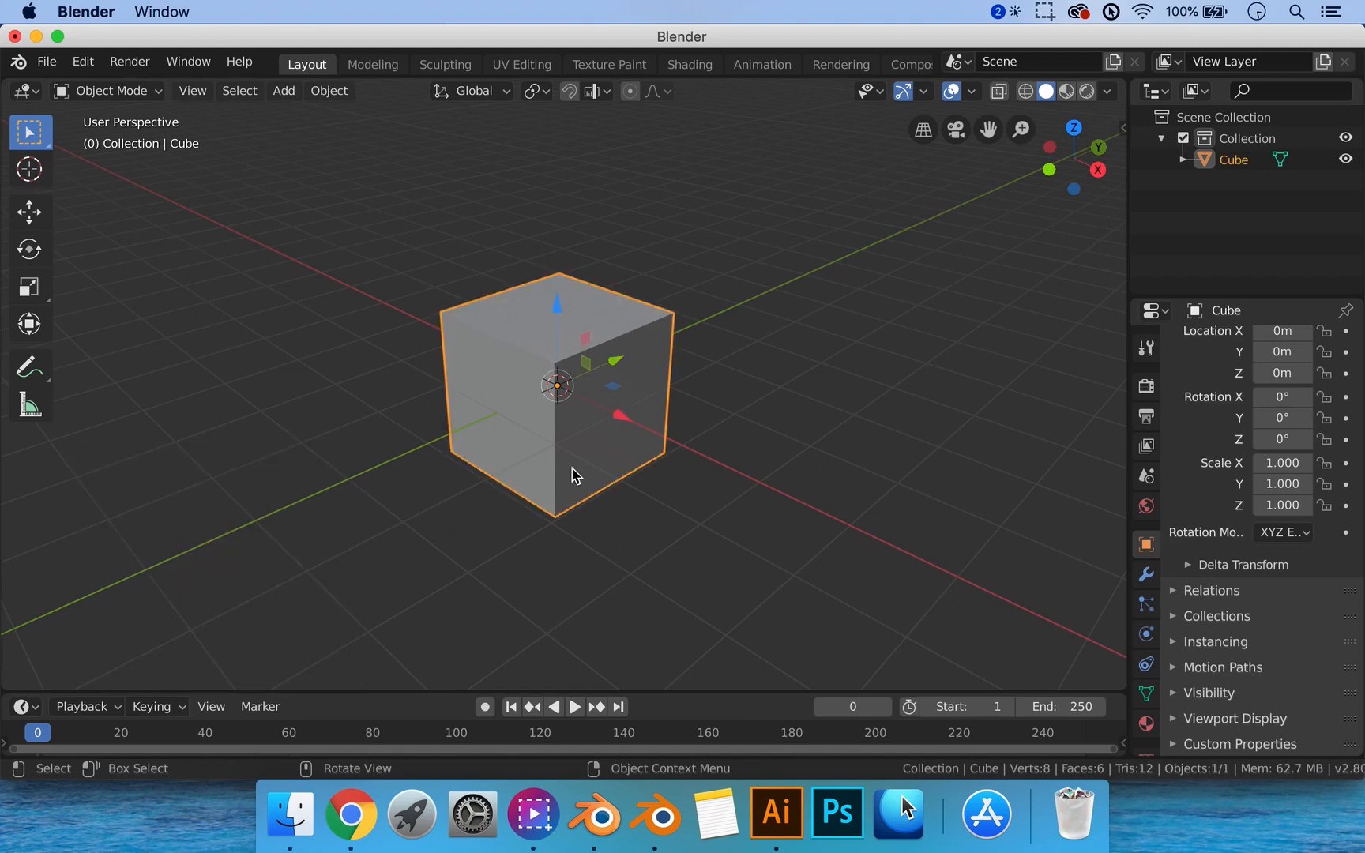
key("x")
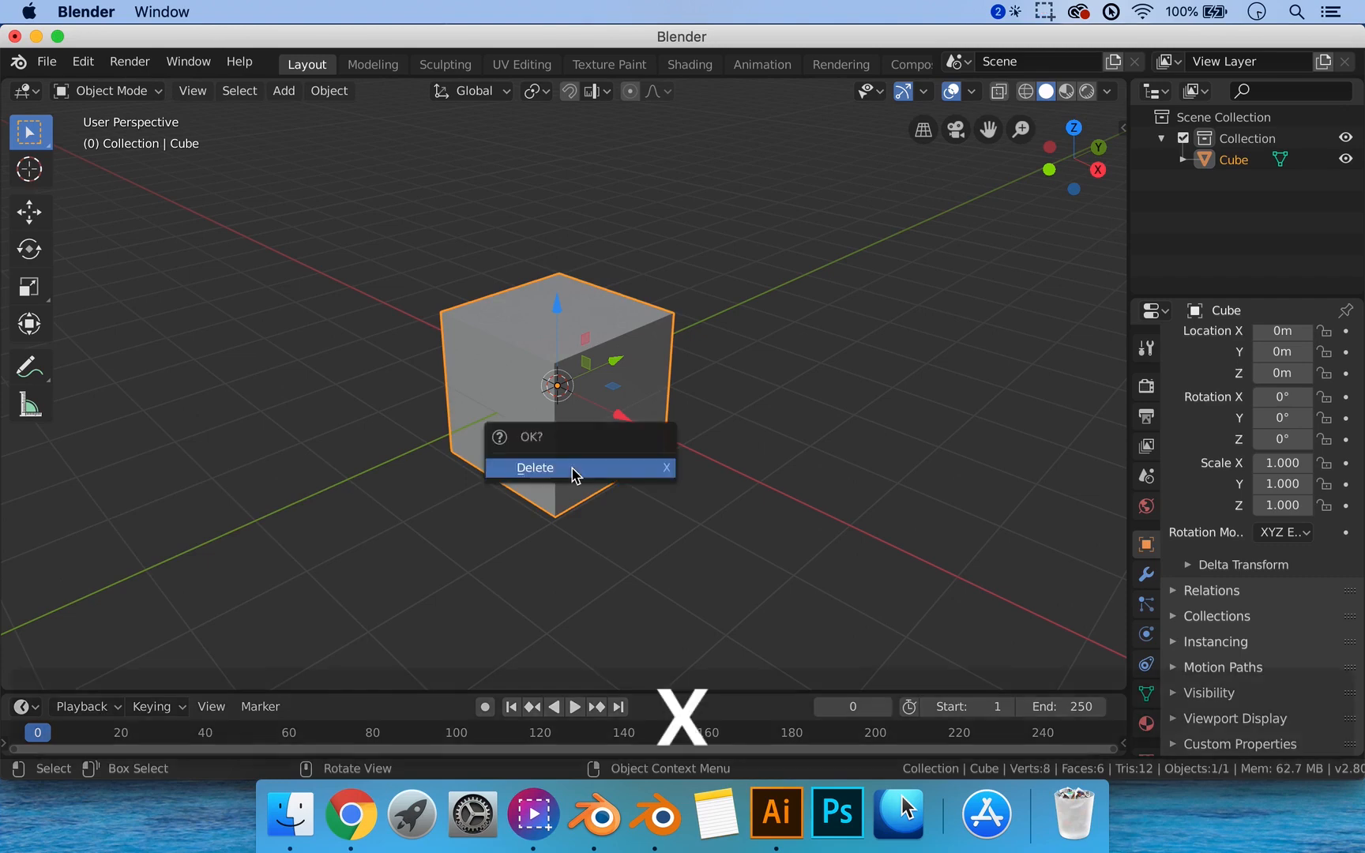
left_click(573, 471)
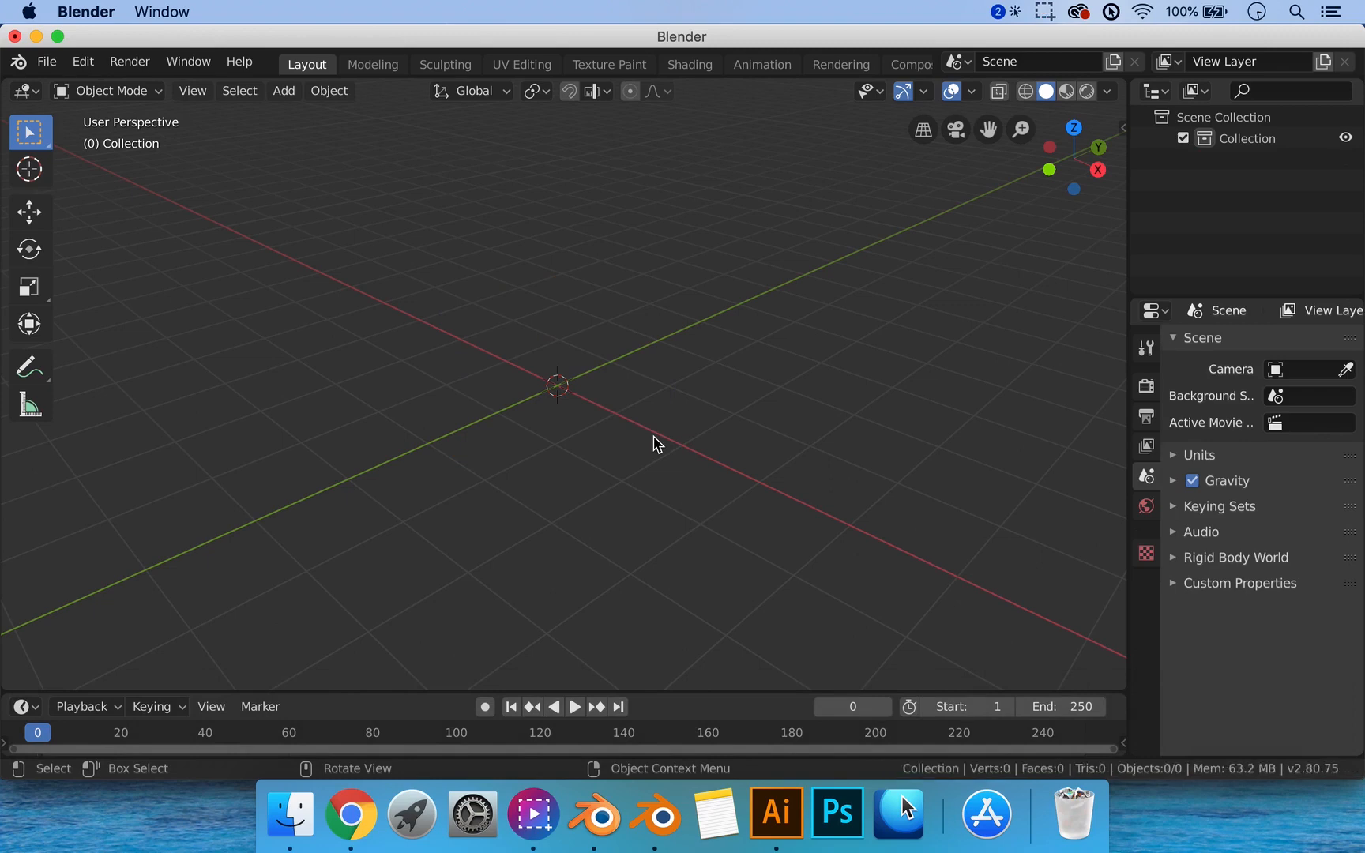
Add a UV sphere mesh to the scene.
key("shift+a")
mouse_move(689, 376)
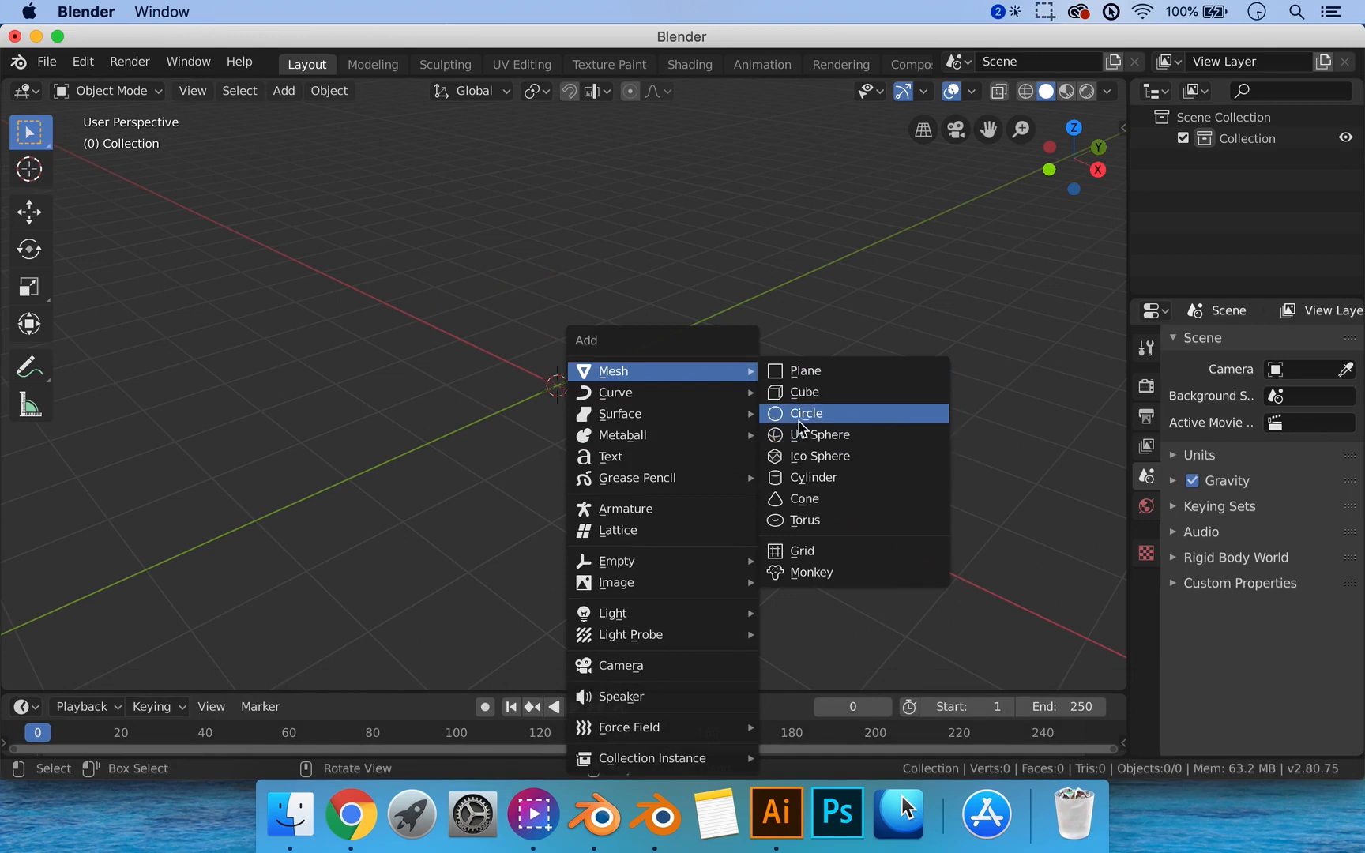
left_click(816, 442)
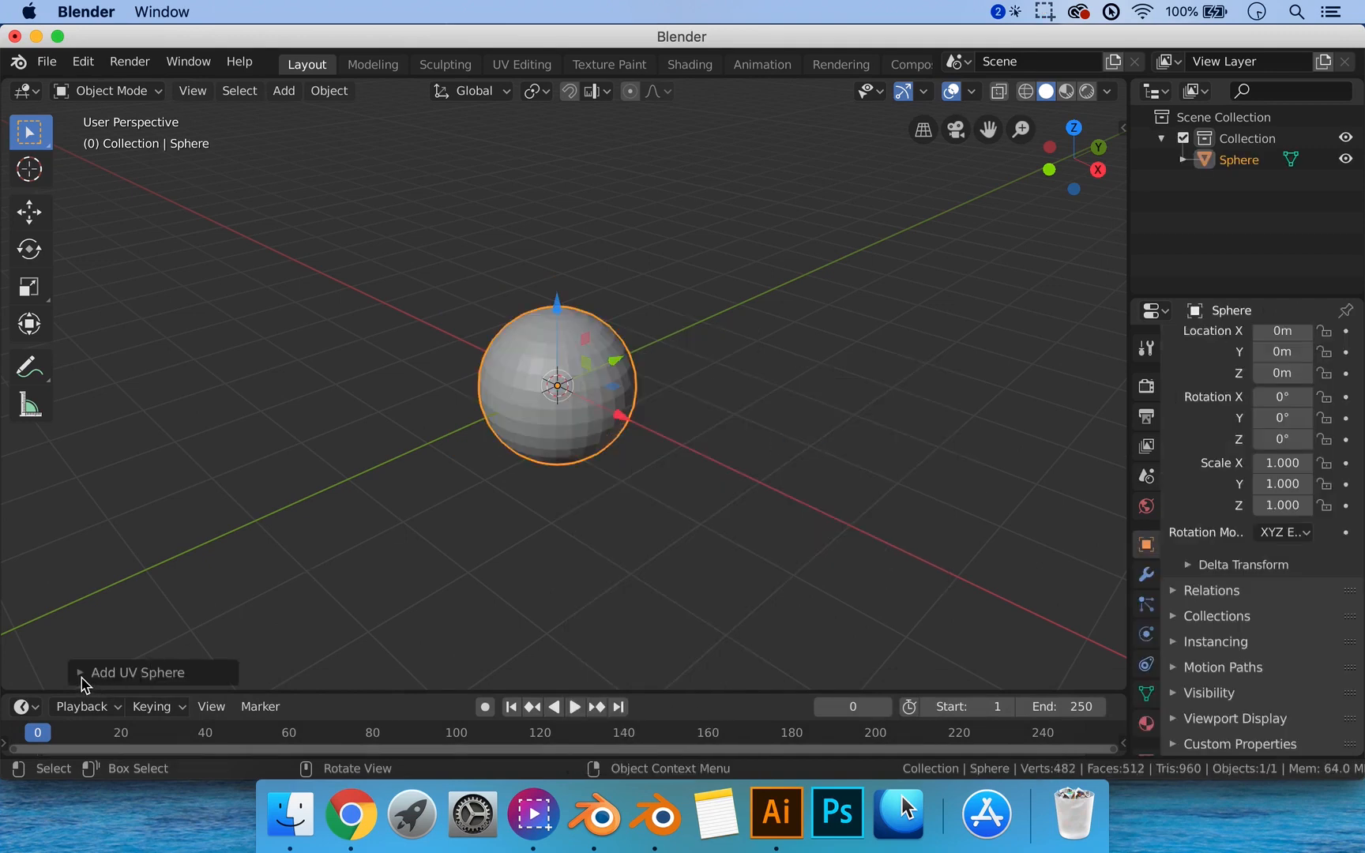
Raise the UV sphere's rings to 70 and its segments to 78 in the creation settings.
left_click(85, 673)
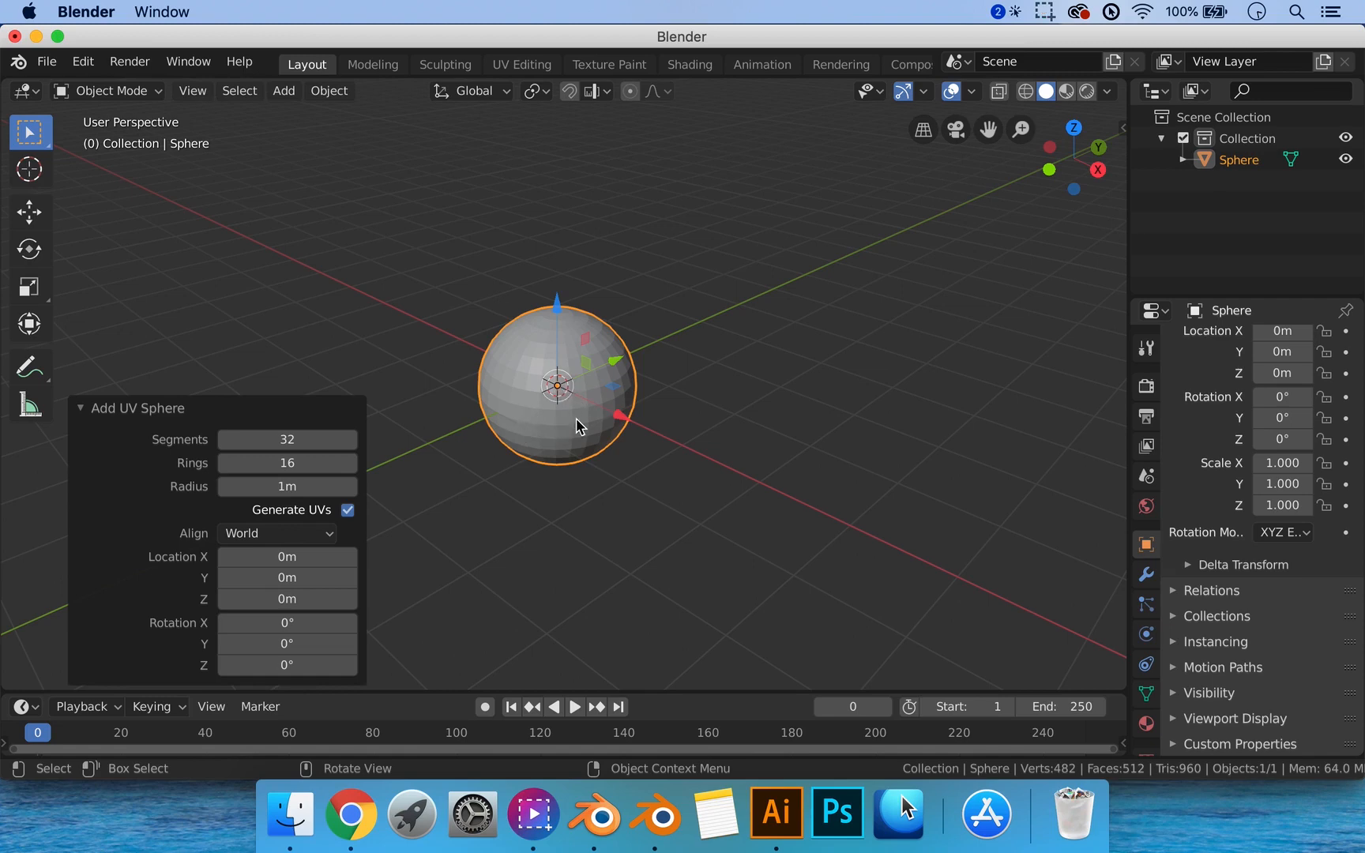
scroll(580, 428, "up", 5)
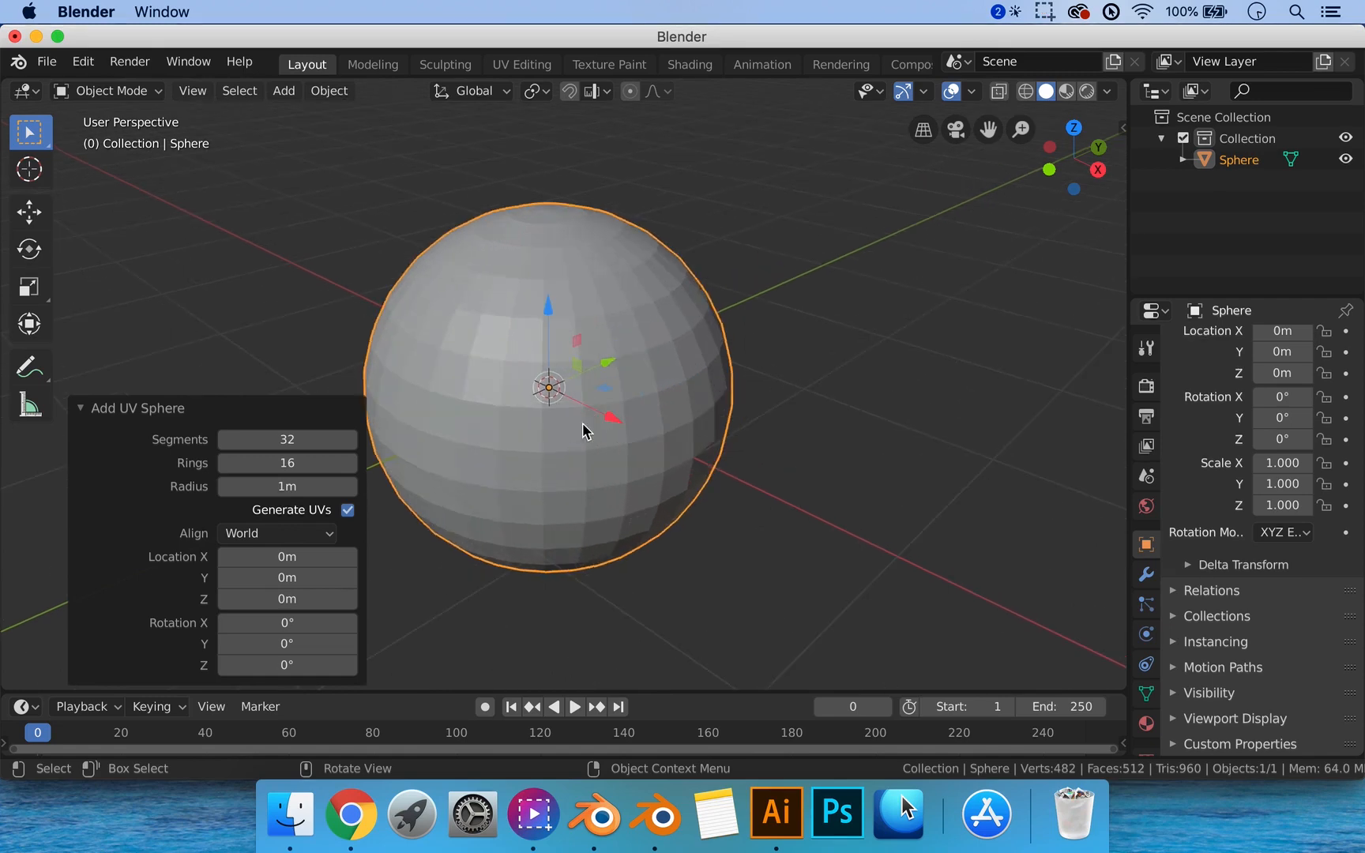
left_click_drag(279, 469, 320, 464)
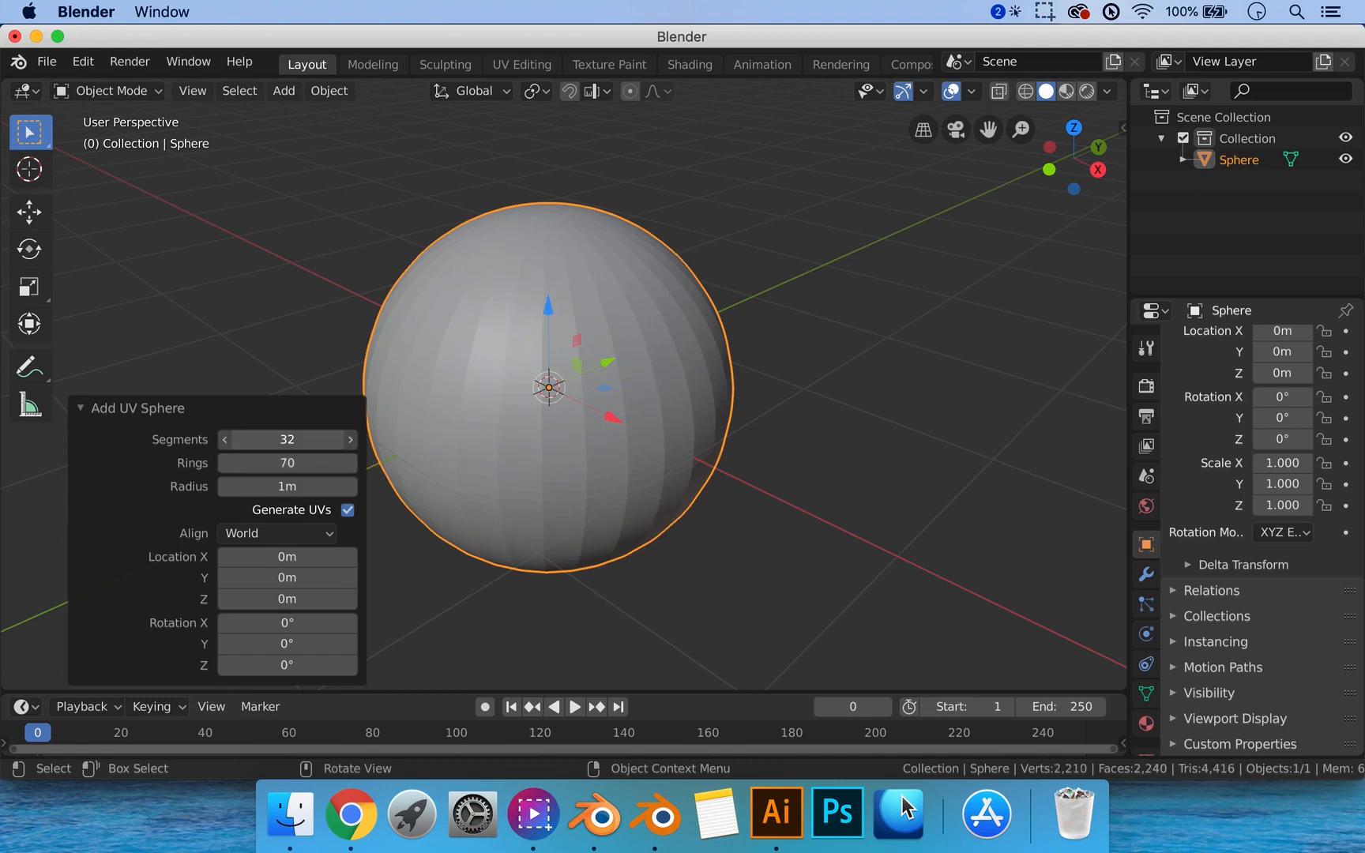
left_click_drag(287, 439, 320, 441)
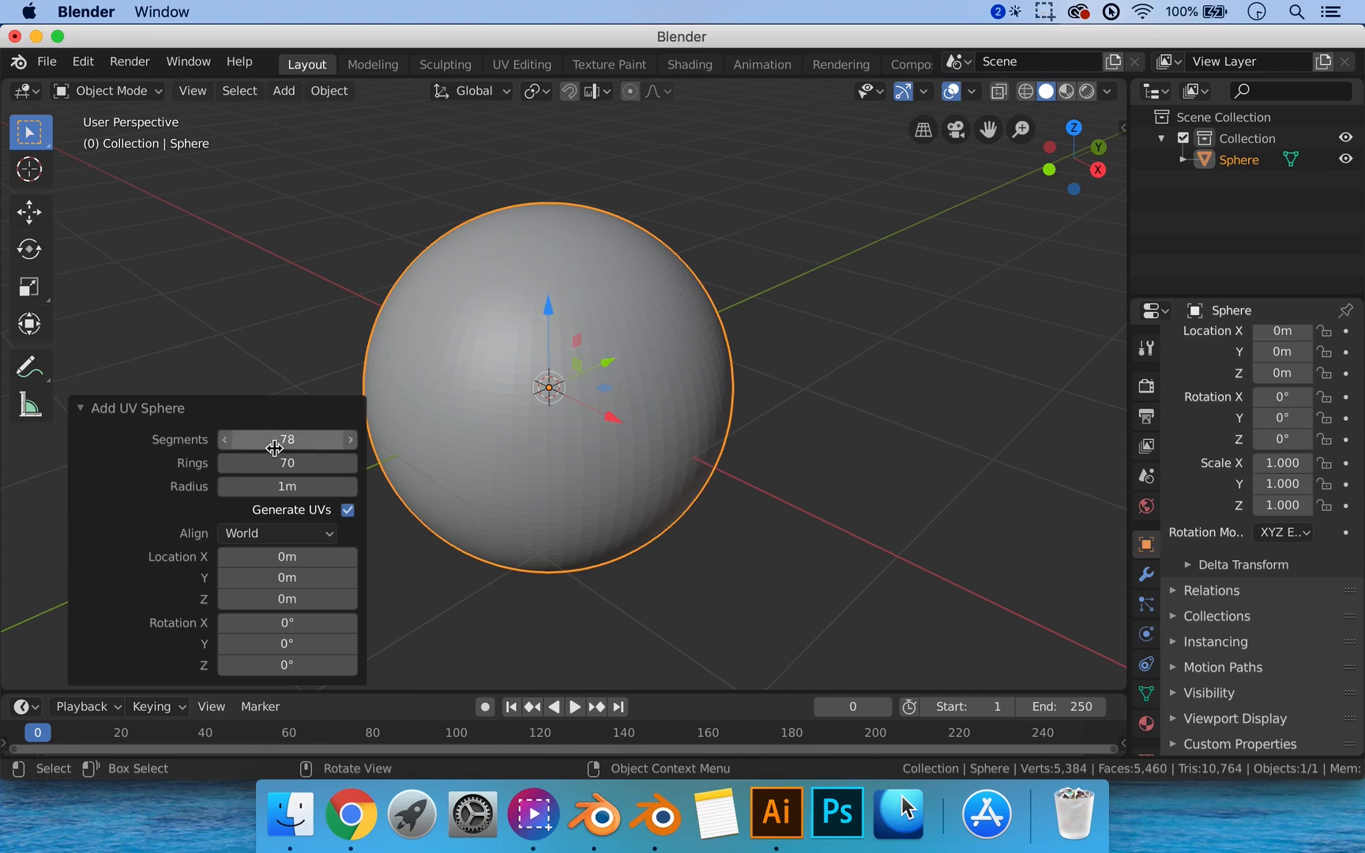
Set the UV sphere's segments to 32 and its rings to 16.
left_click(308, 440)
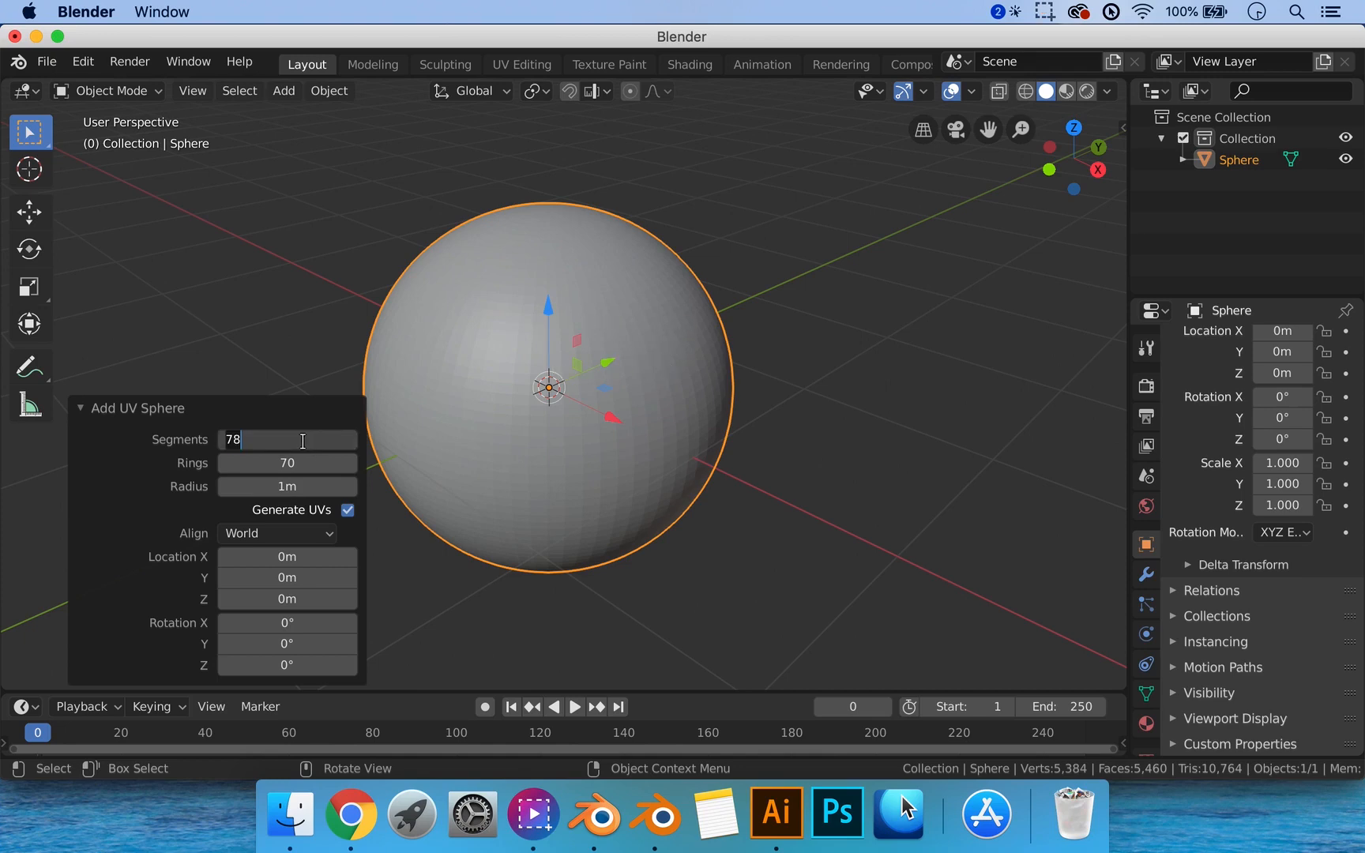
type("32")
key("Return")
left_click(305, 466)
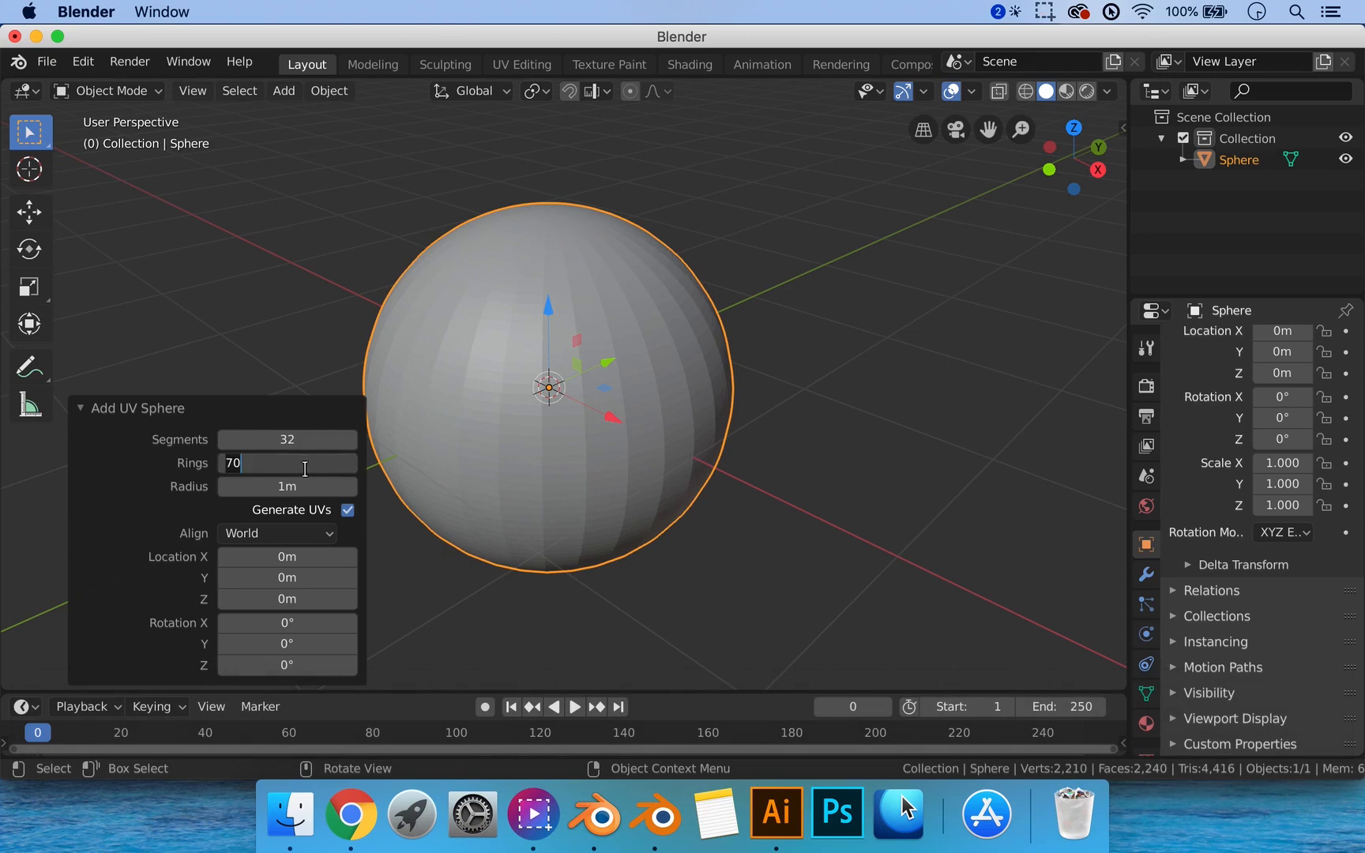
type("16")
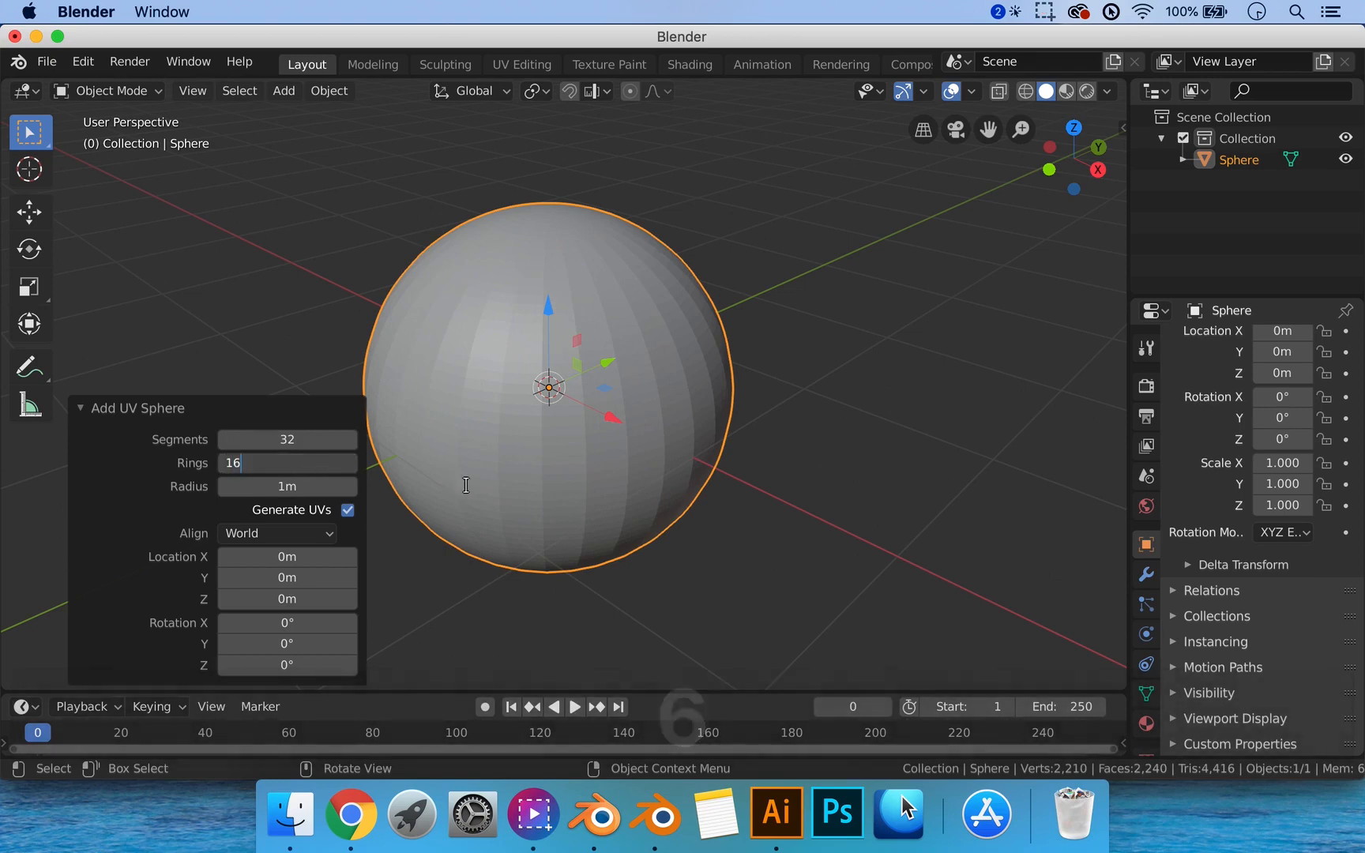
key("Return")
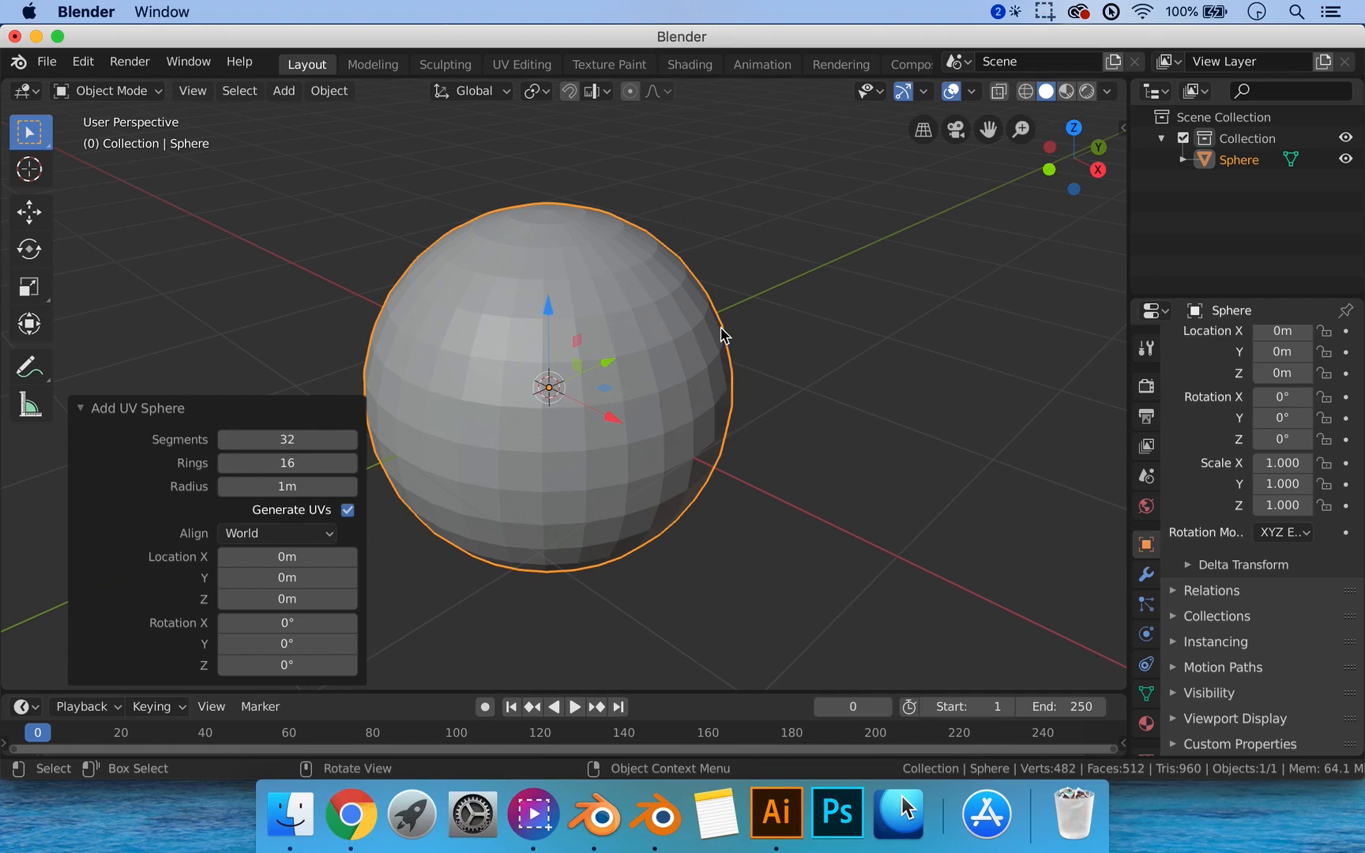
Apply smooth shading to the UV sphere and deselect it.
left_click(821, 371)
left_click(628, 395)
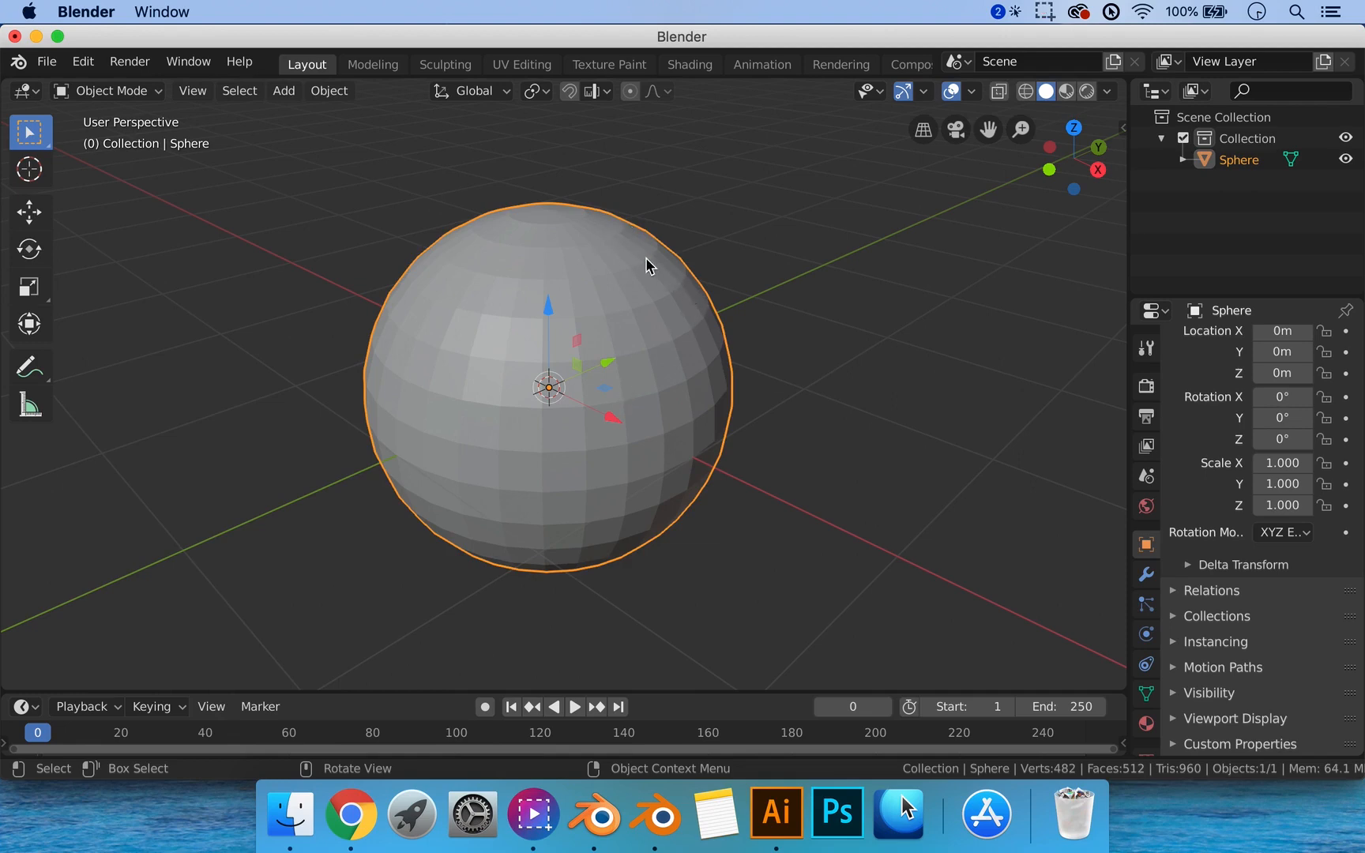
right_click(624, 314)
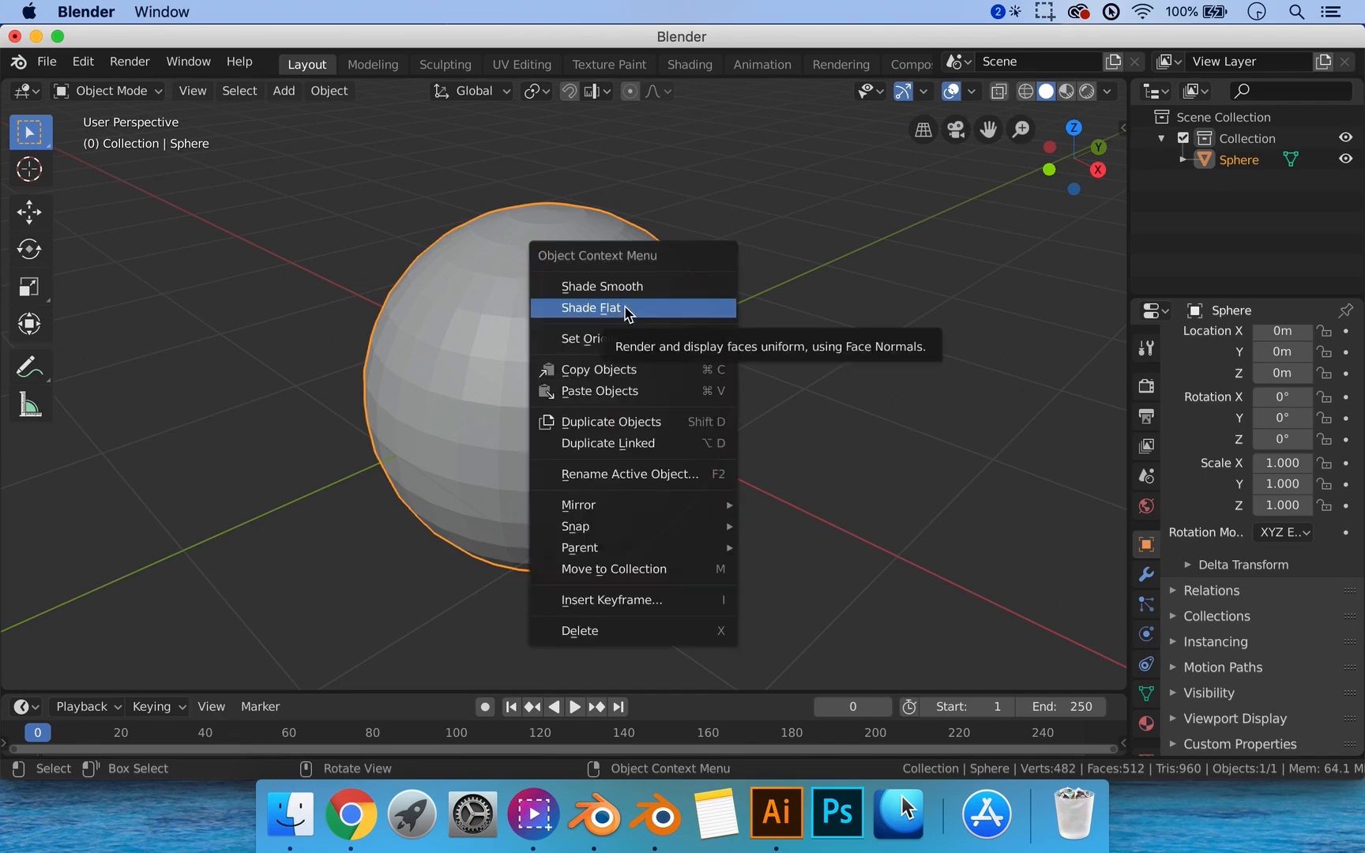
right_click(793, 290)
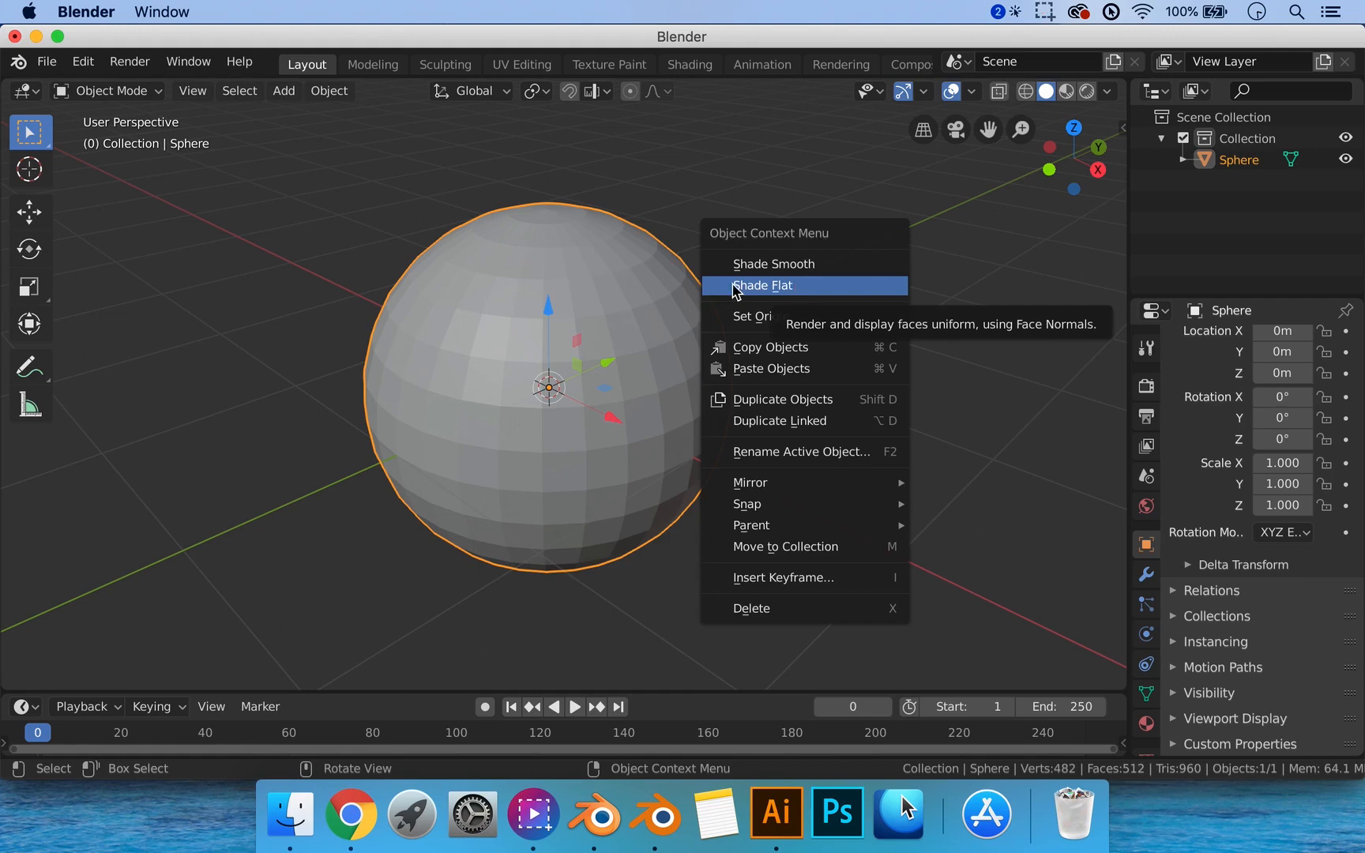
right_click(797, 301)
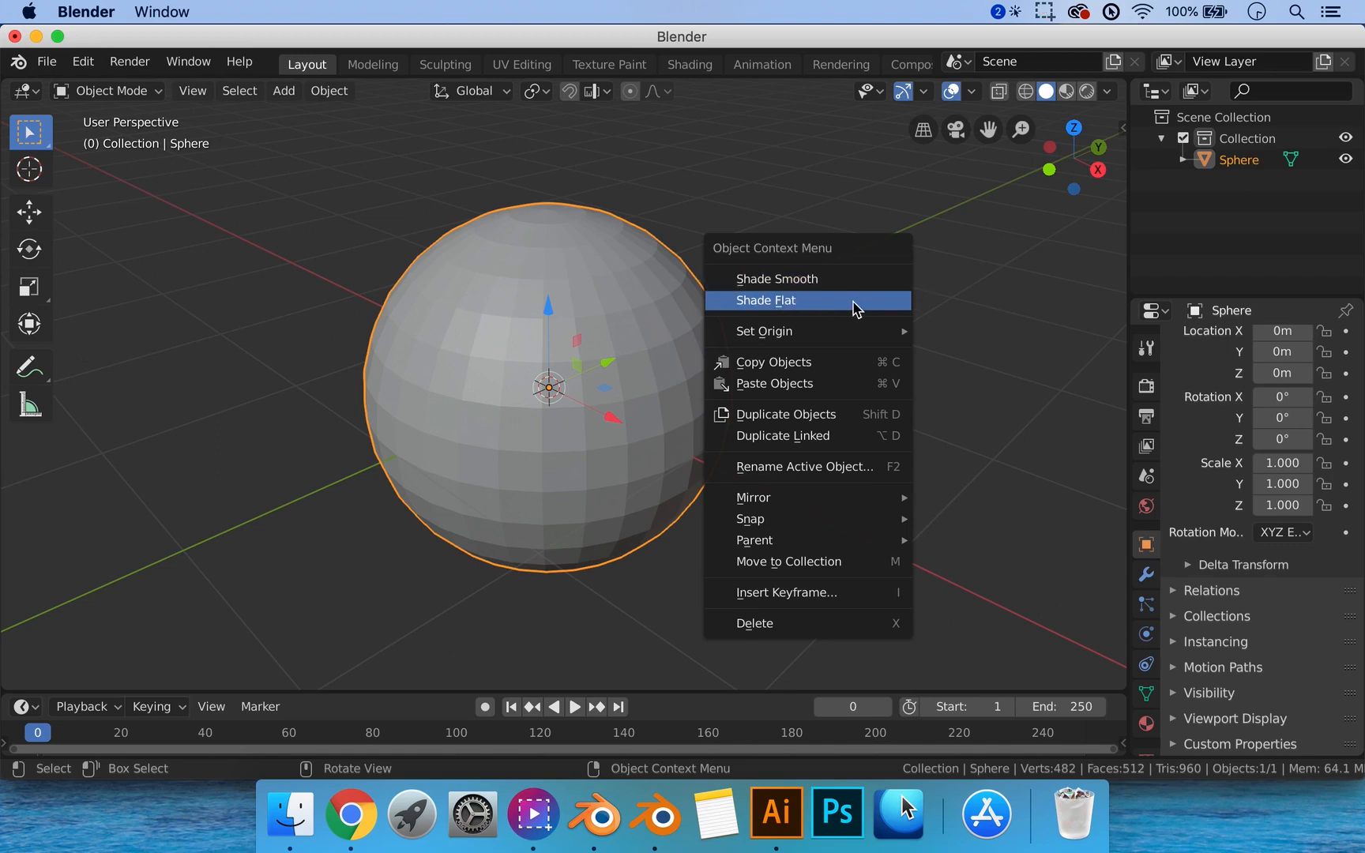
left_click(770, 281)
left_click(806, 383)
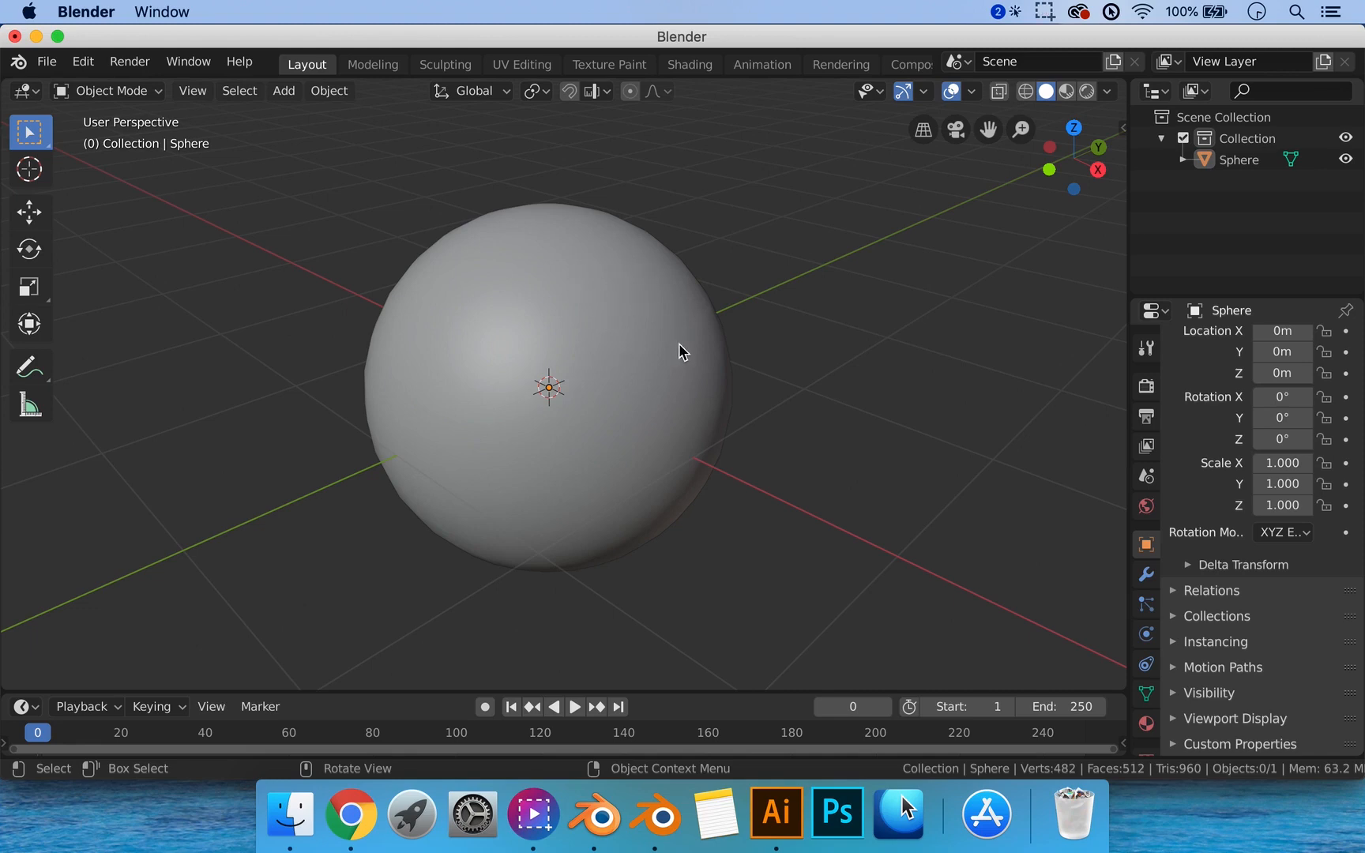
Select the UV sphere and apply flat shading to it.
left_click(625, 357)
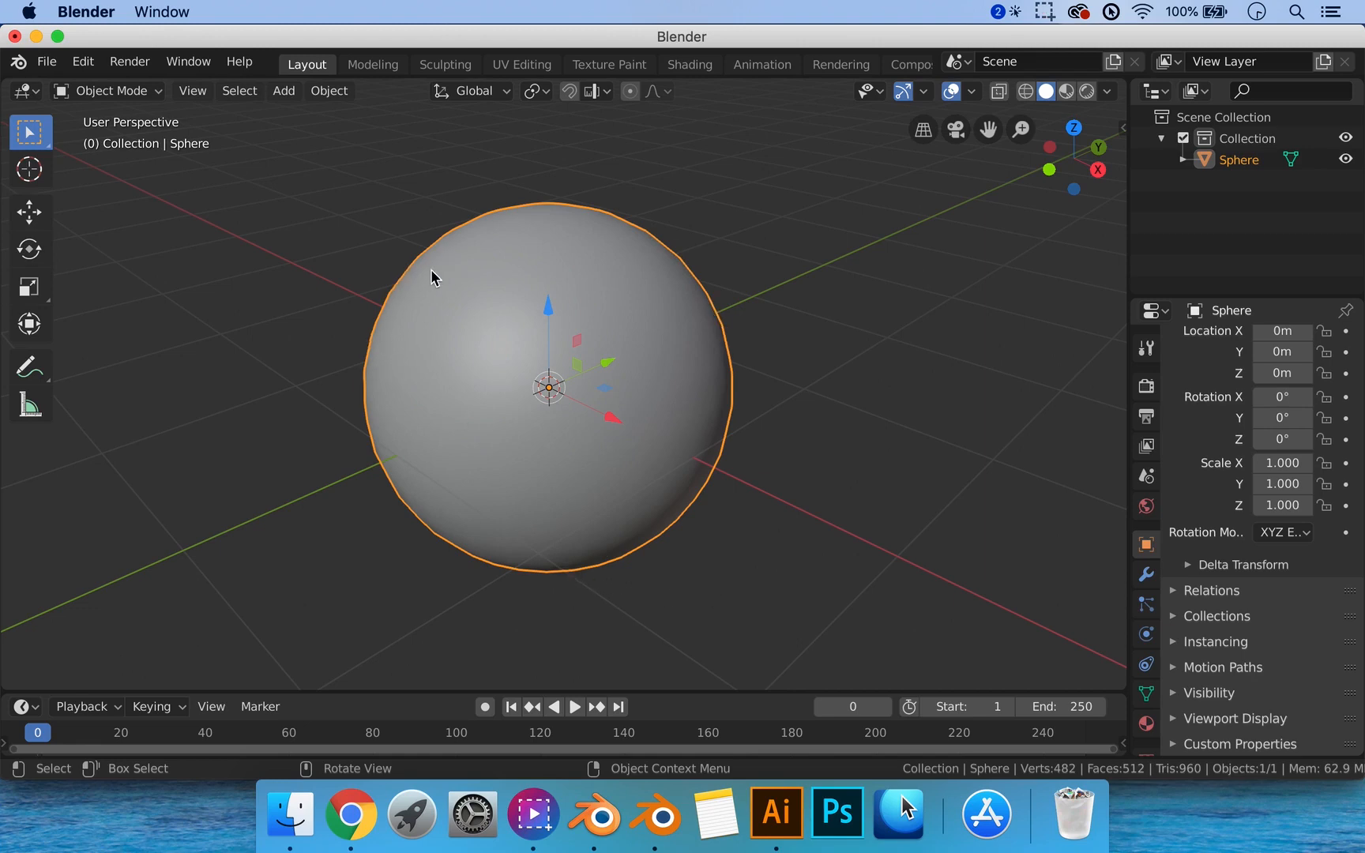
right_click(739, 308)
right_click(729, 251)
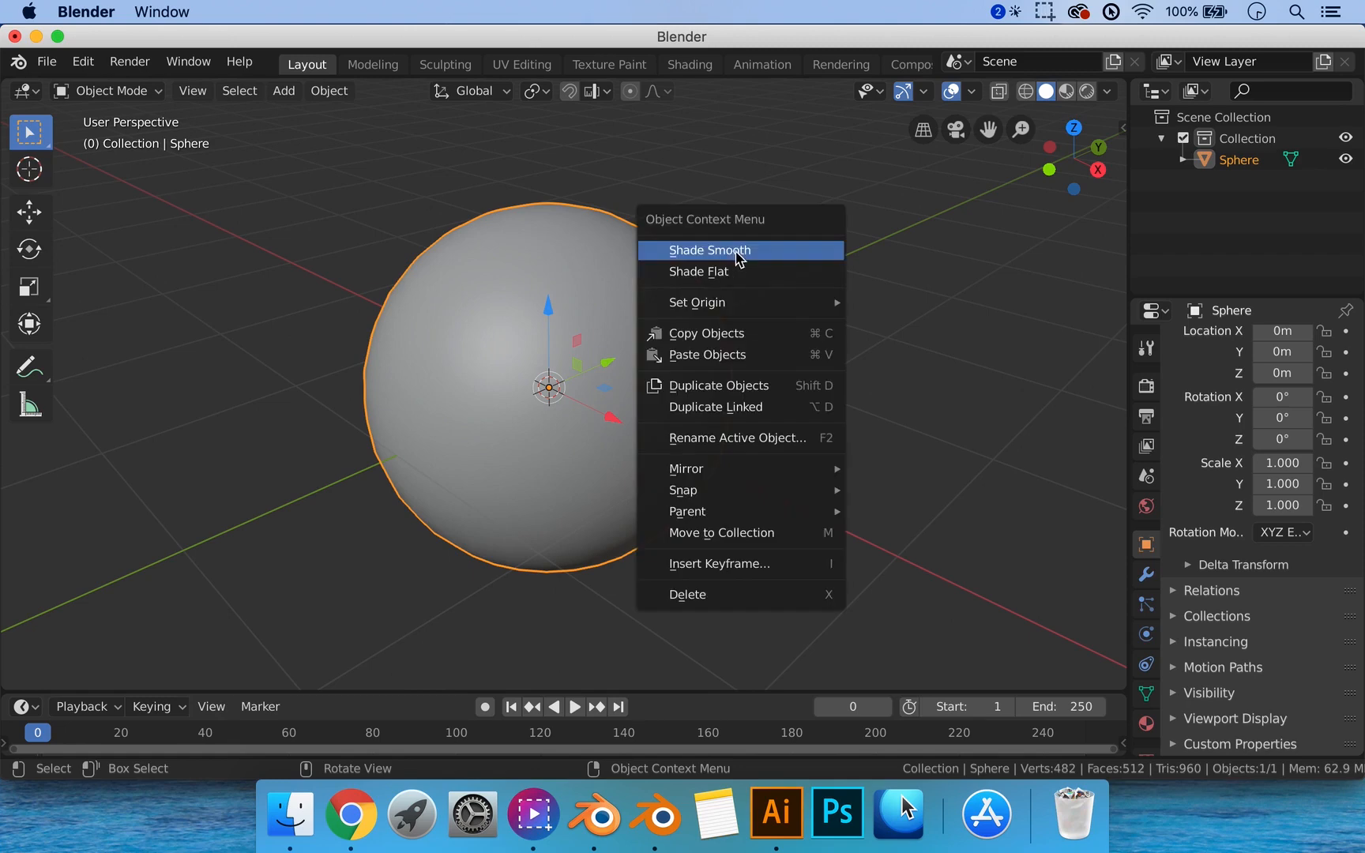
left_click(733, 273)
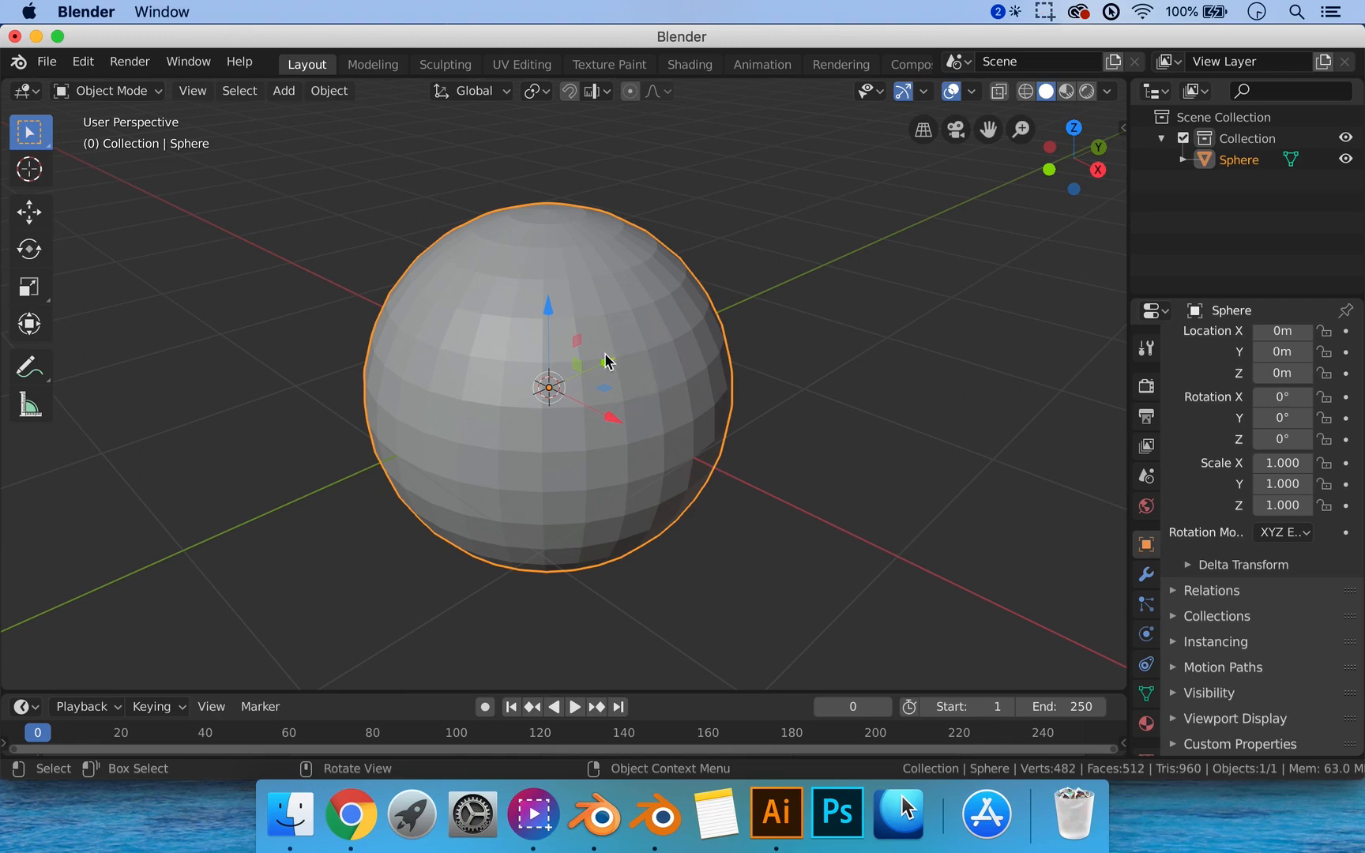
Replace the UV sphere with an ico sphere mesh set to 6 subdivisions.
key("x")
left_click(648, 365)
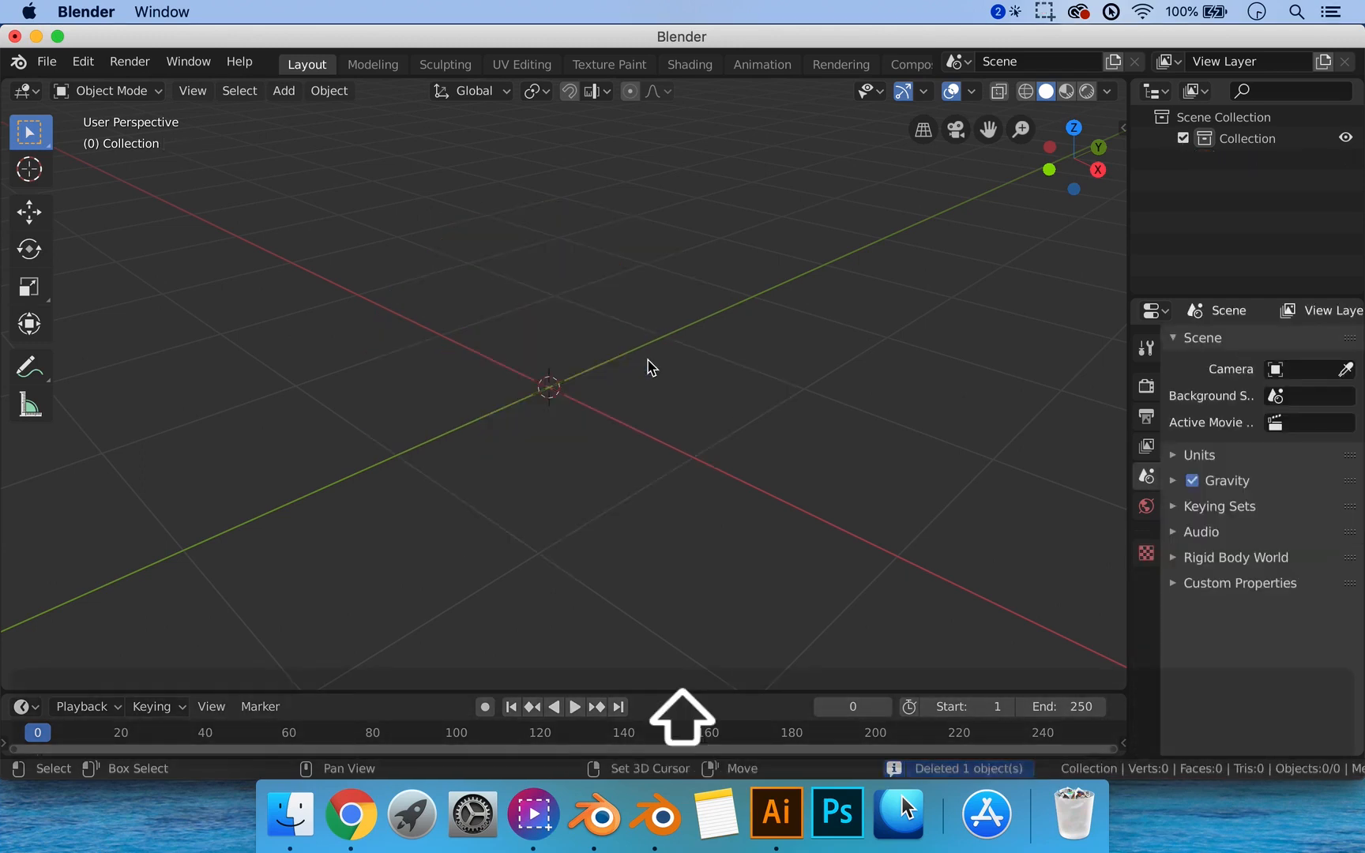
key("shift+a")
mouse_move(649, 361)
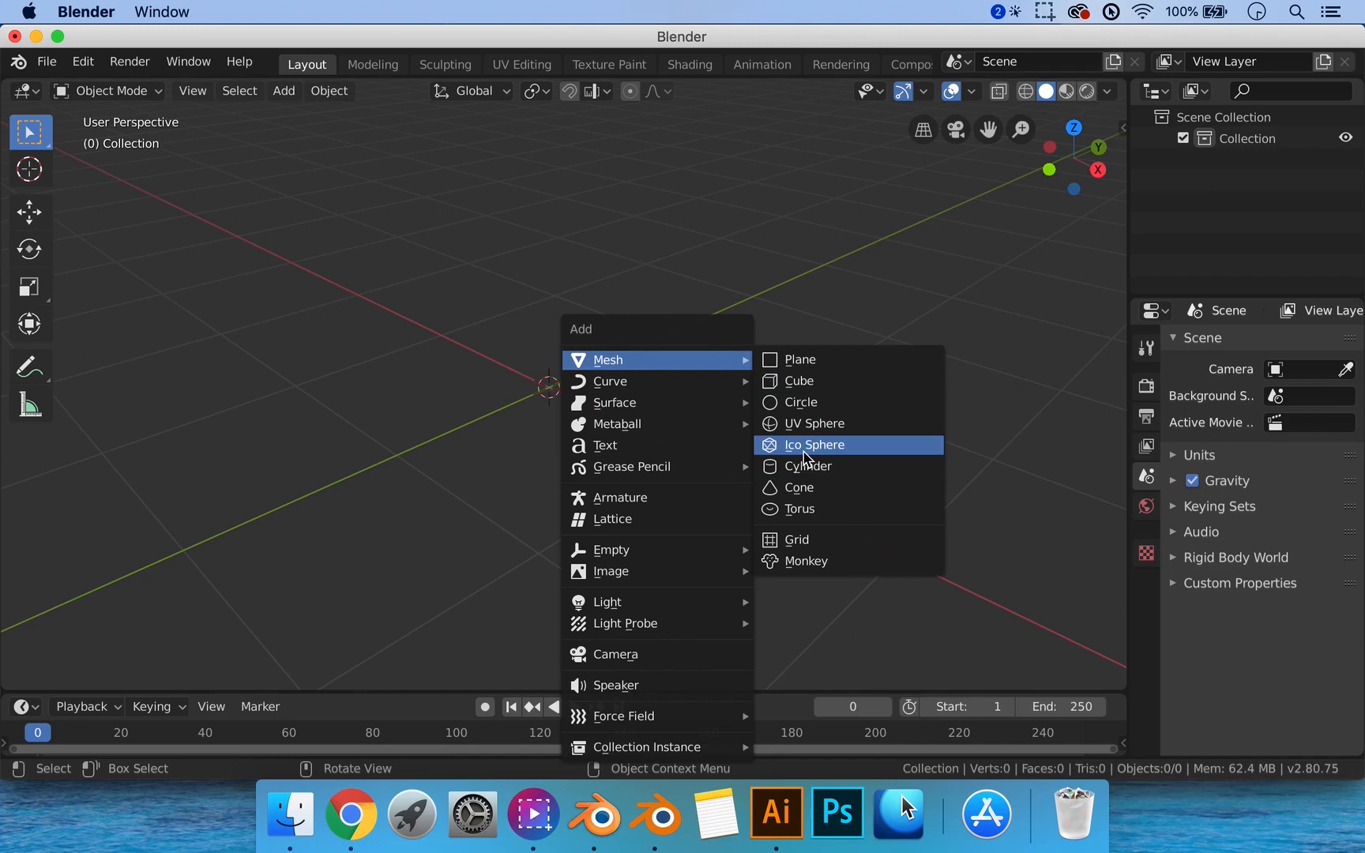
left_click(804, 452)
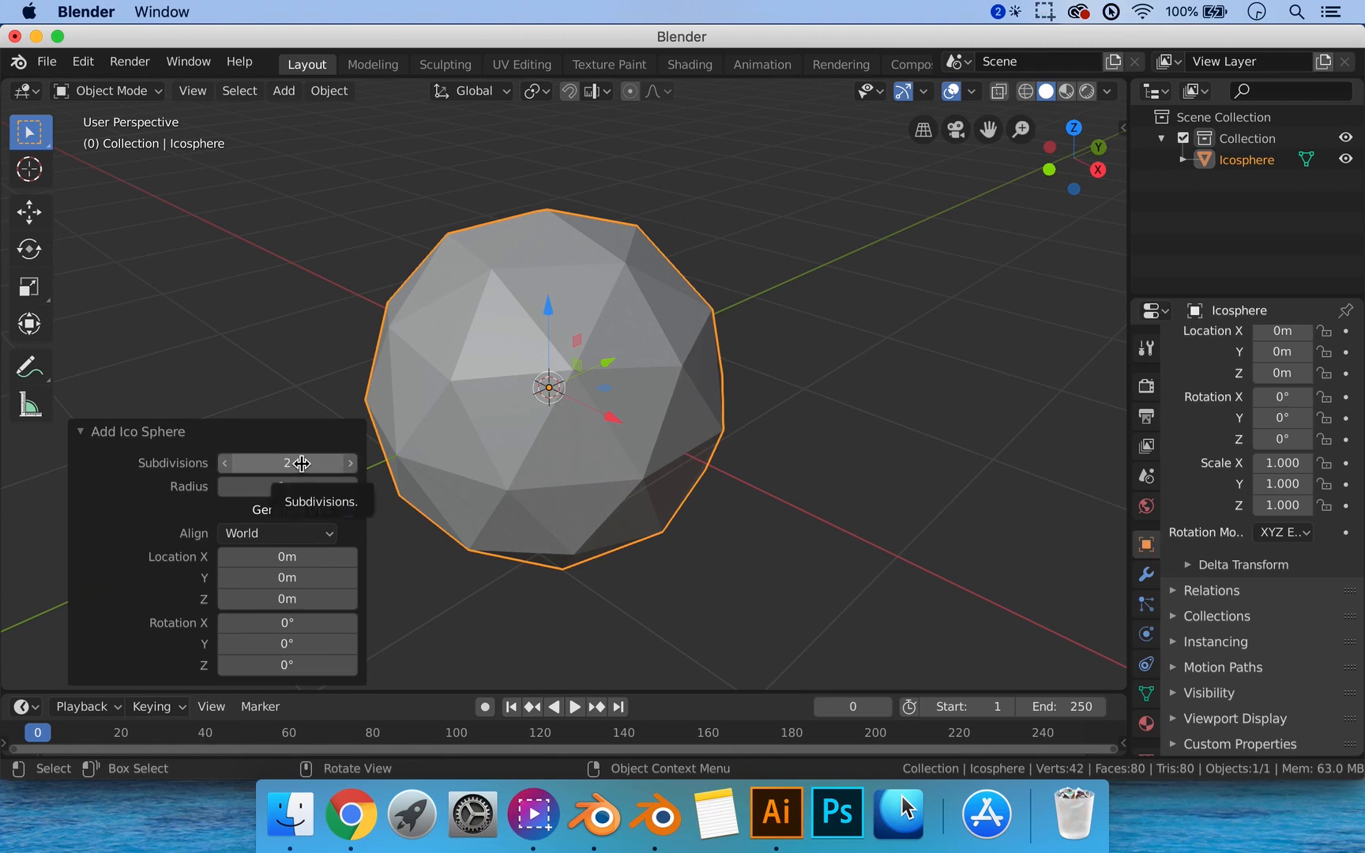
left_click_drag(301, 463, 329, 464)
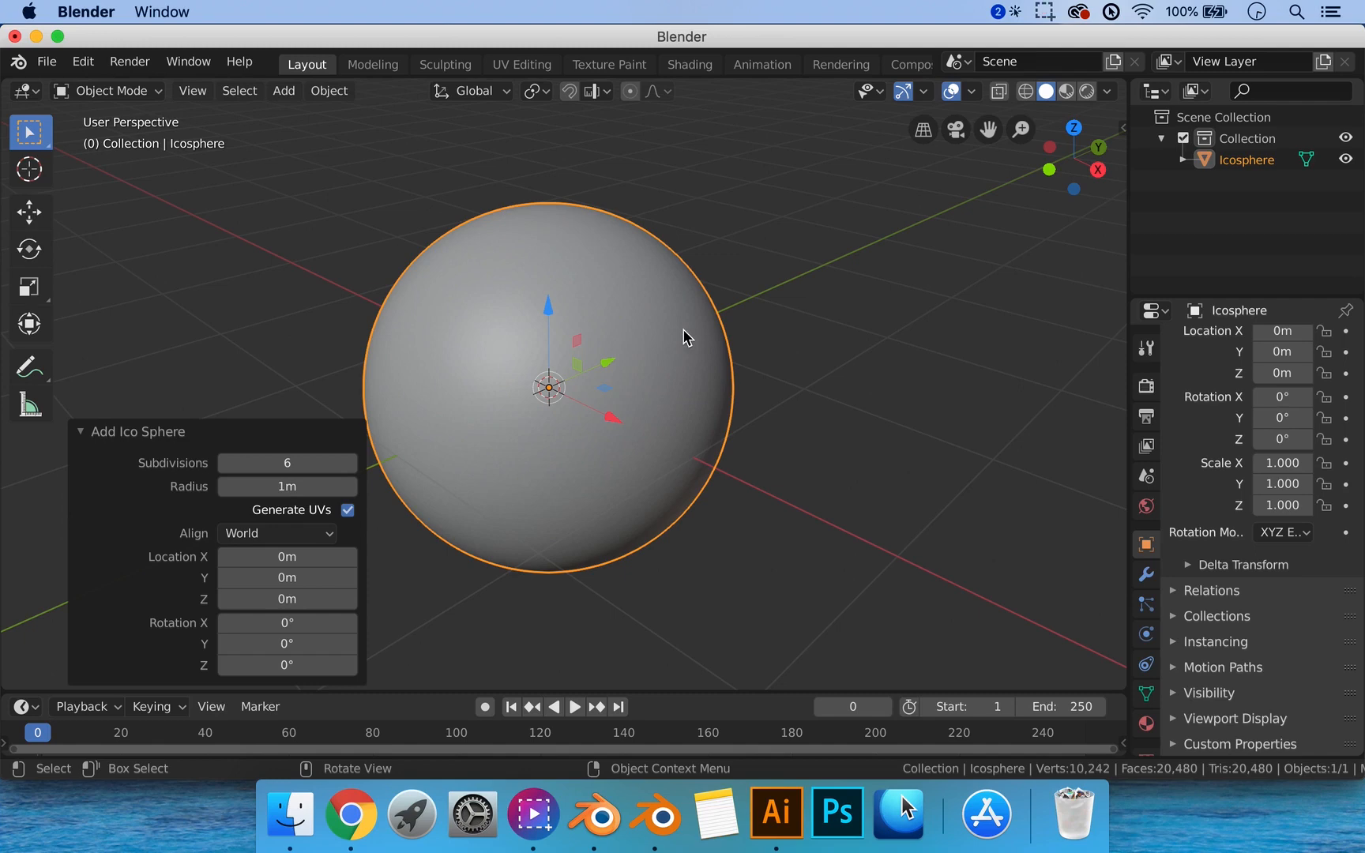
left_click(655, 354)
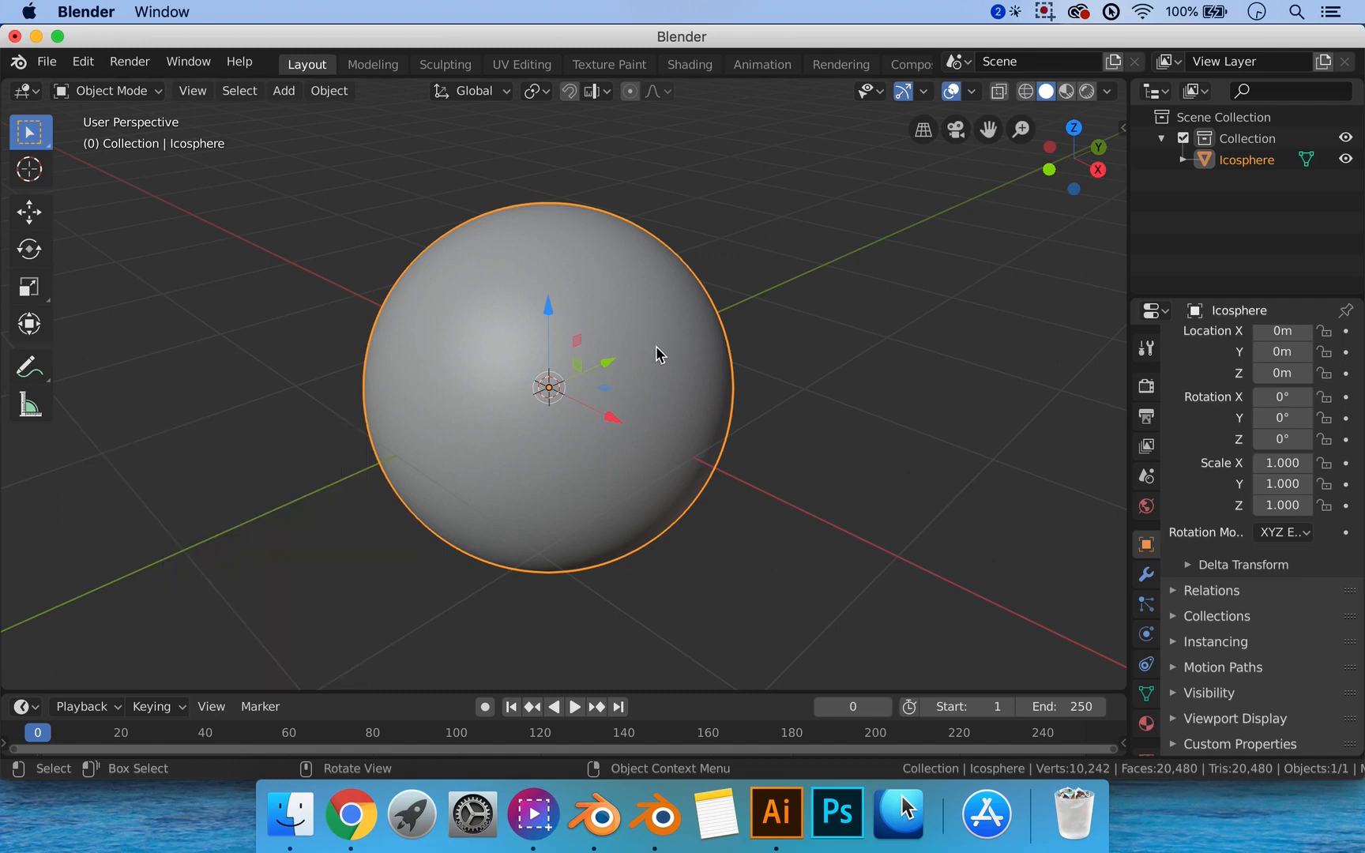
Examine the dense ico sphere's triangular mesh in Edit Mode, clear the face selection, and return to Object Mode.
key("Tab")
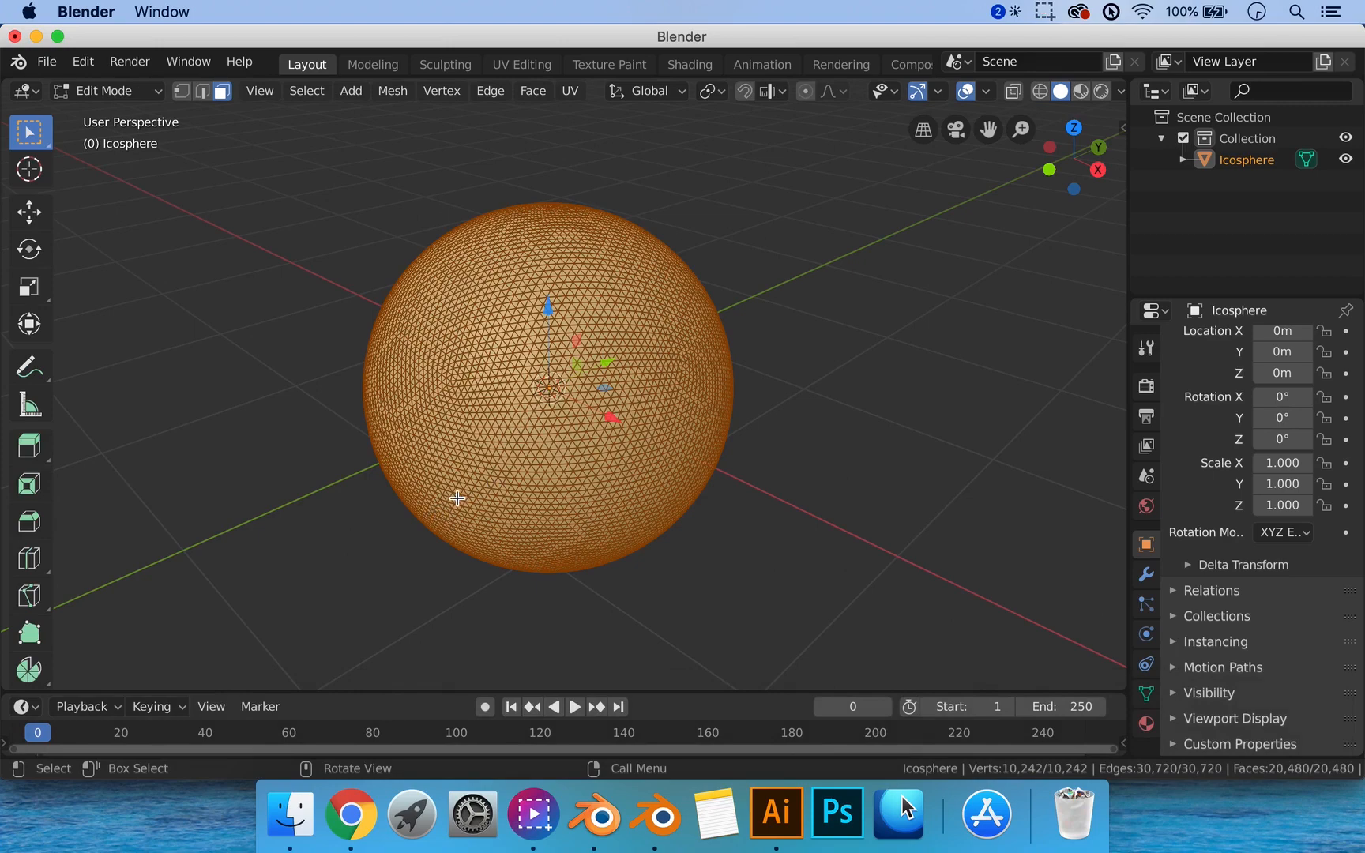
middle_click_drag(706, 402, 703, 434)
scroll(737, 398, "up", 3)
scroll(702, 434, "down", 4)
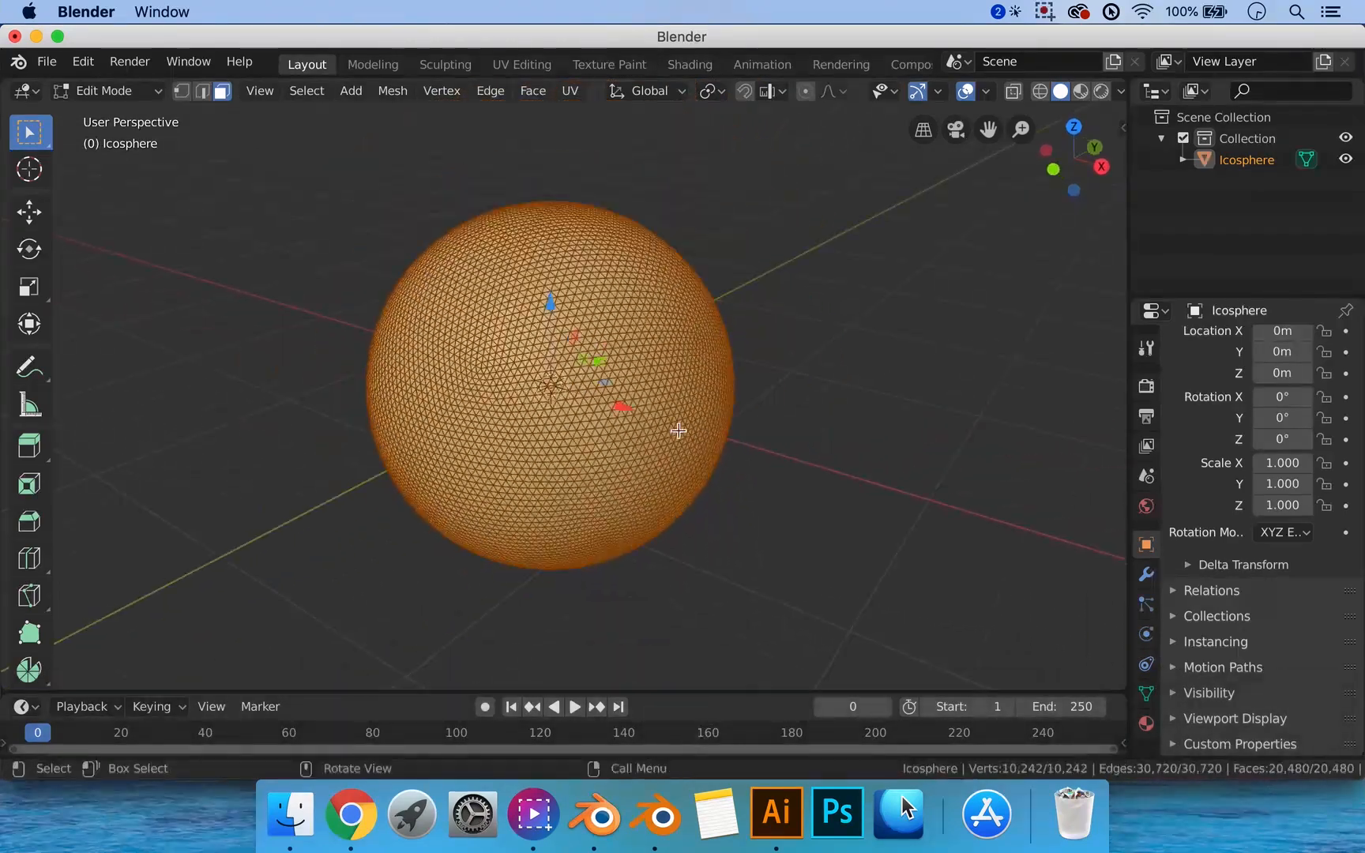
scroll(665, 441, "up", 7)
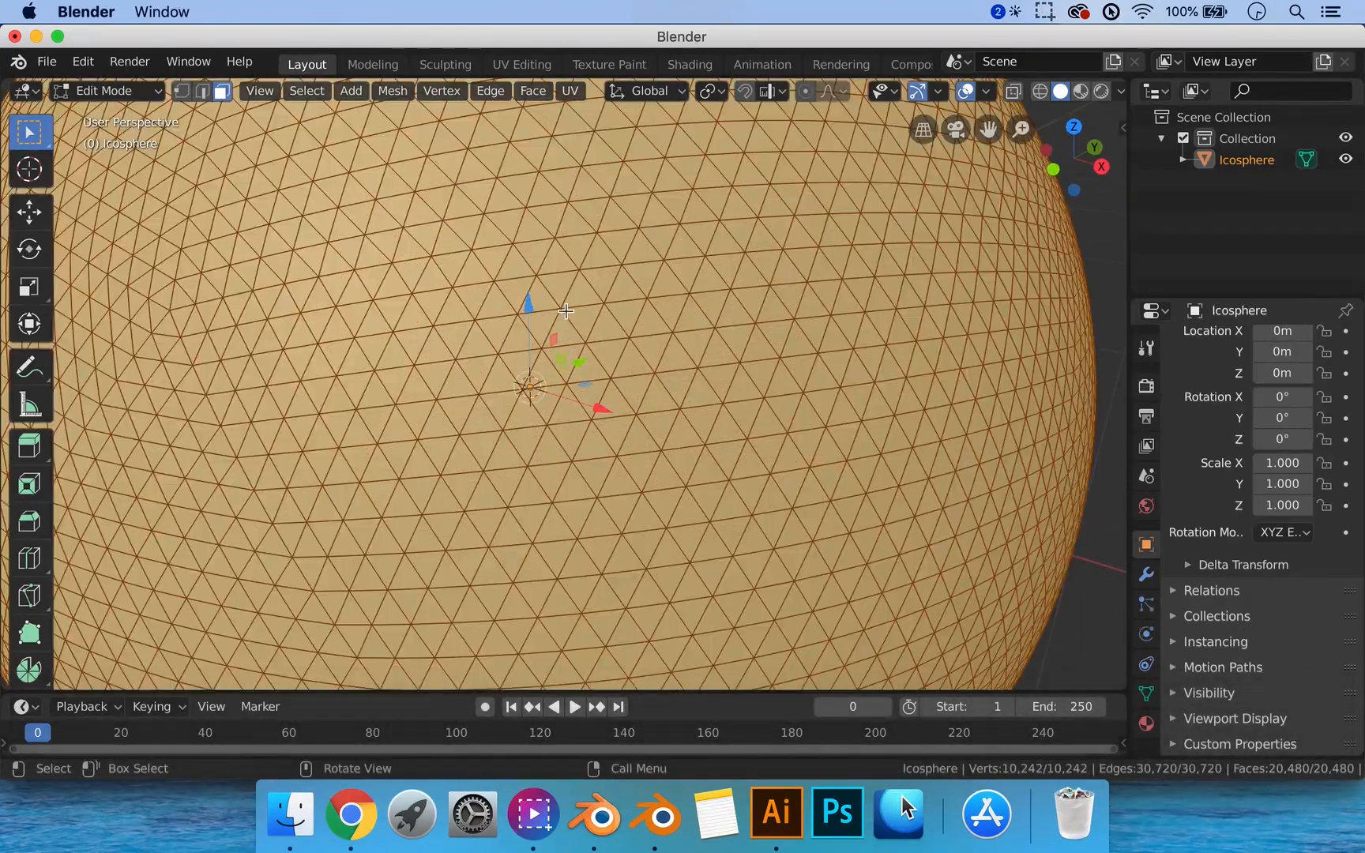
scroll(573, 329, "down", 7)
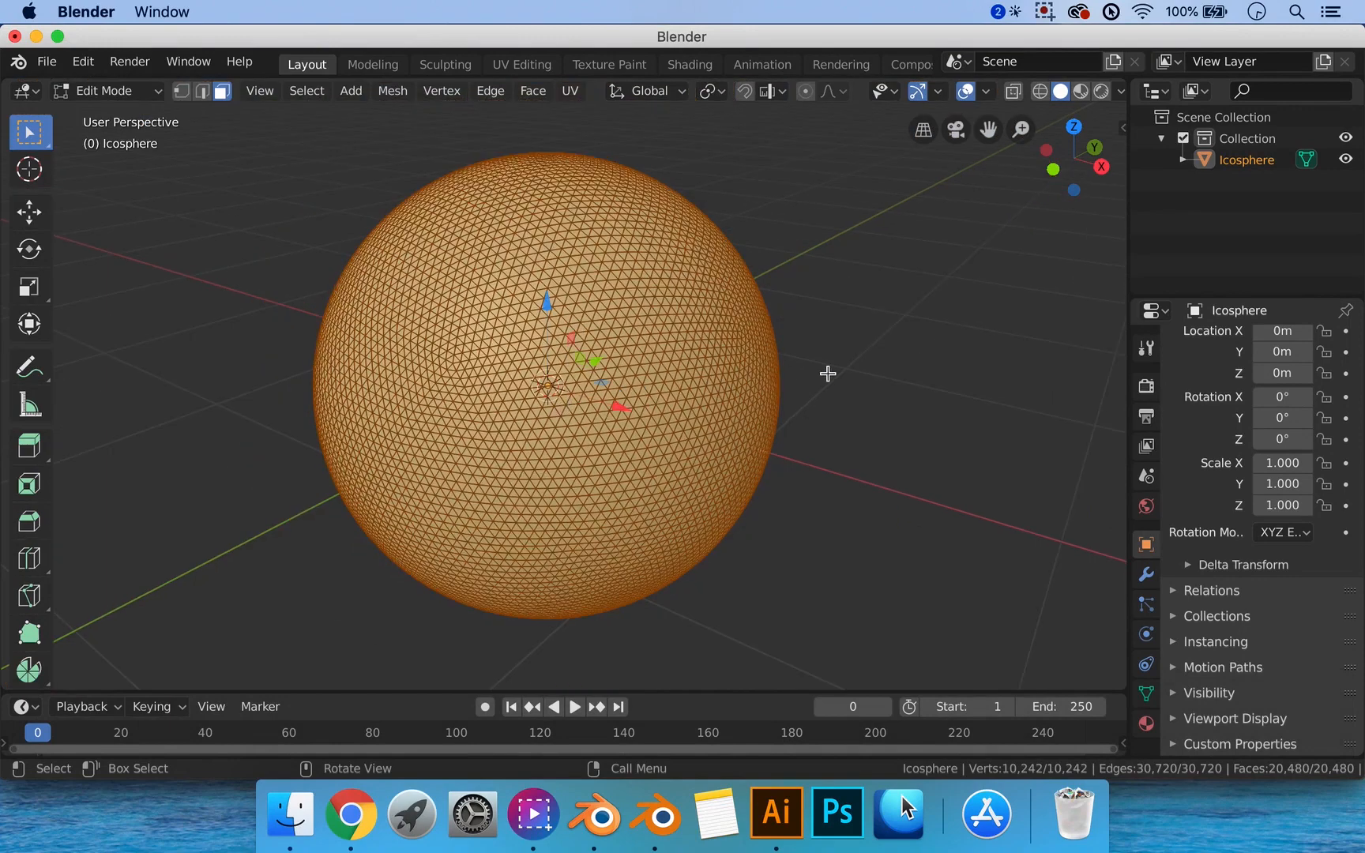
left_click(637, 384)
scroll(638, 381, "down", 3)
middle_click_drag(640, 377, 601, 390, "shift")
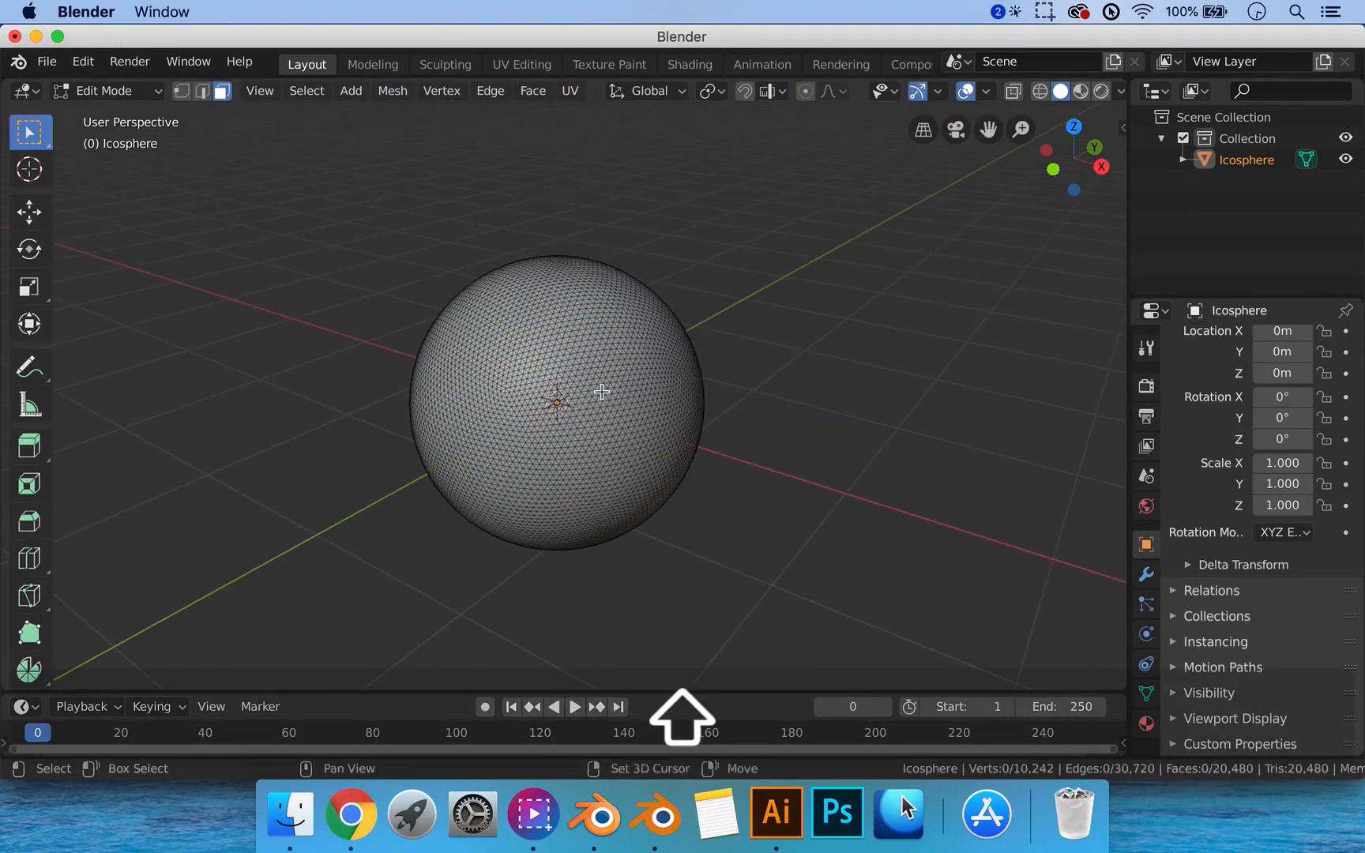
key("Tab")
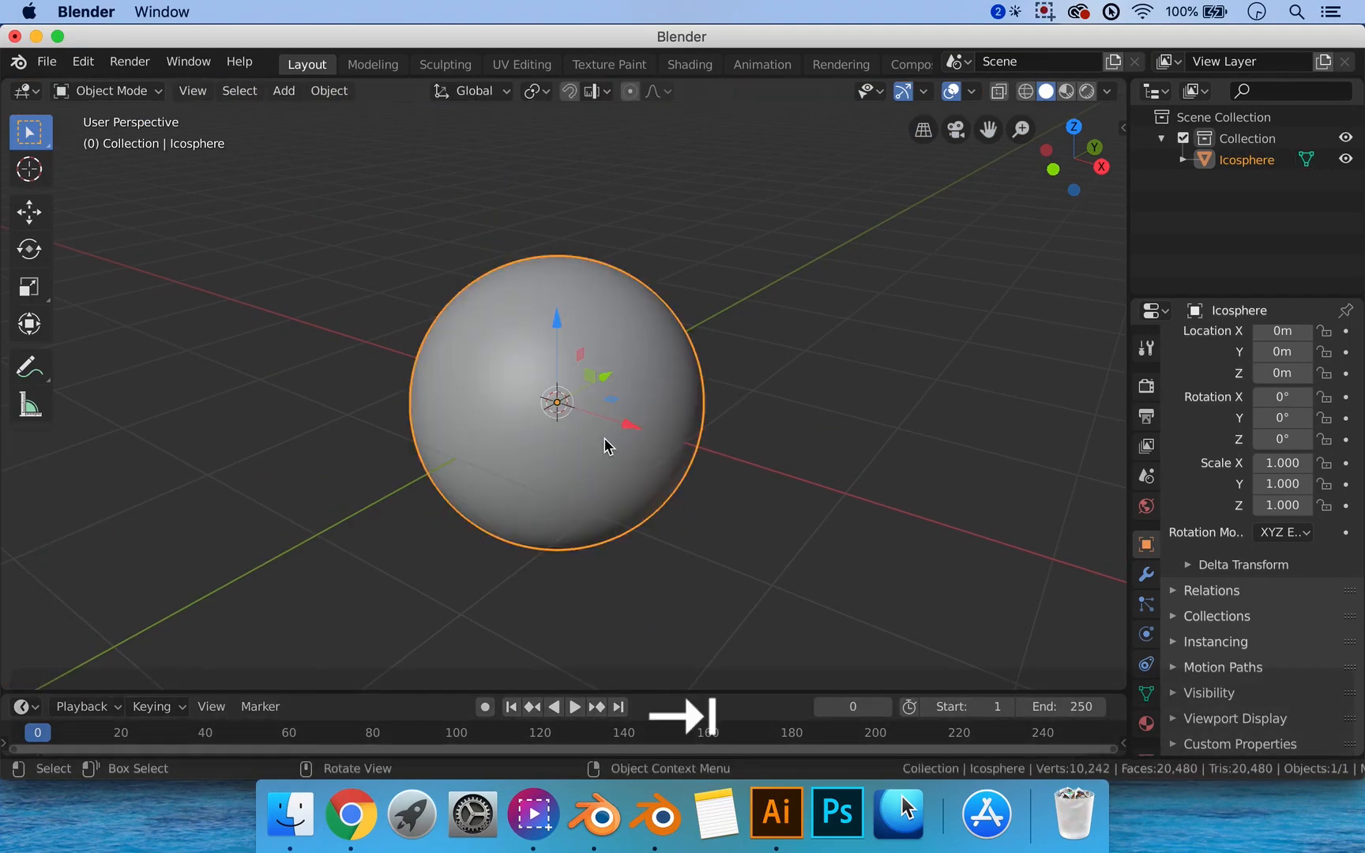
Delete the dense ico sphere and add a fresh ico sphere mesh in its place.
key("x")
left_click(604, 448)
key("shift+a")
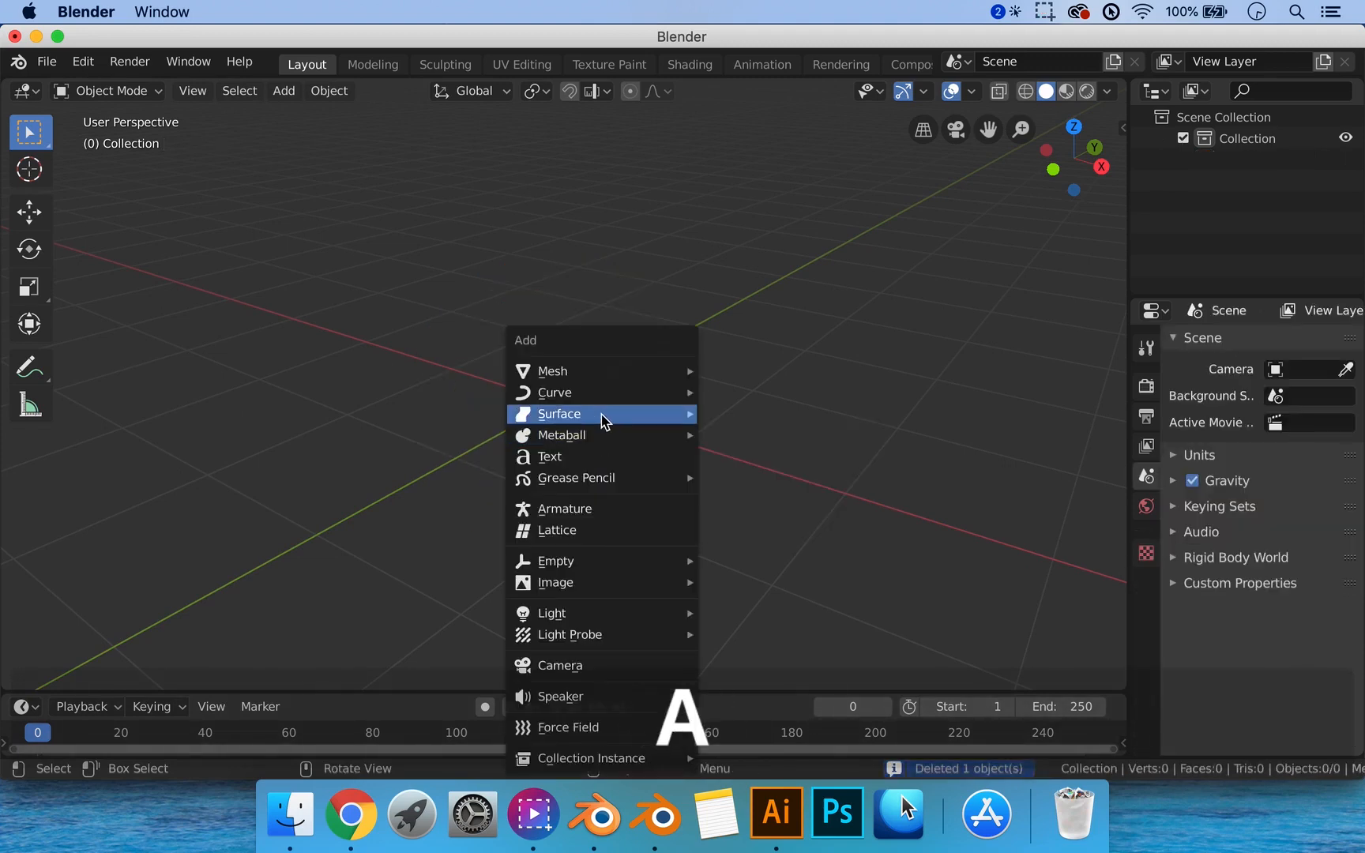
mouse_move(689, 369)
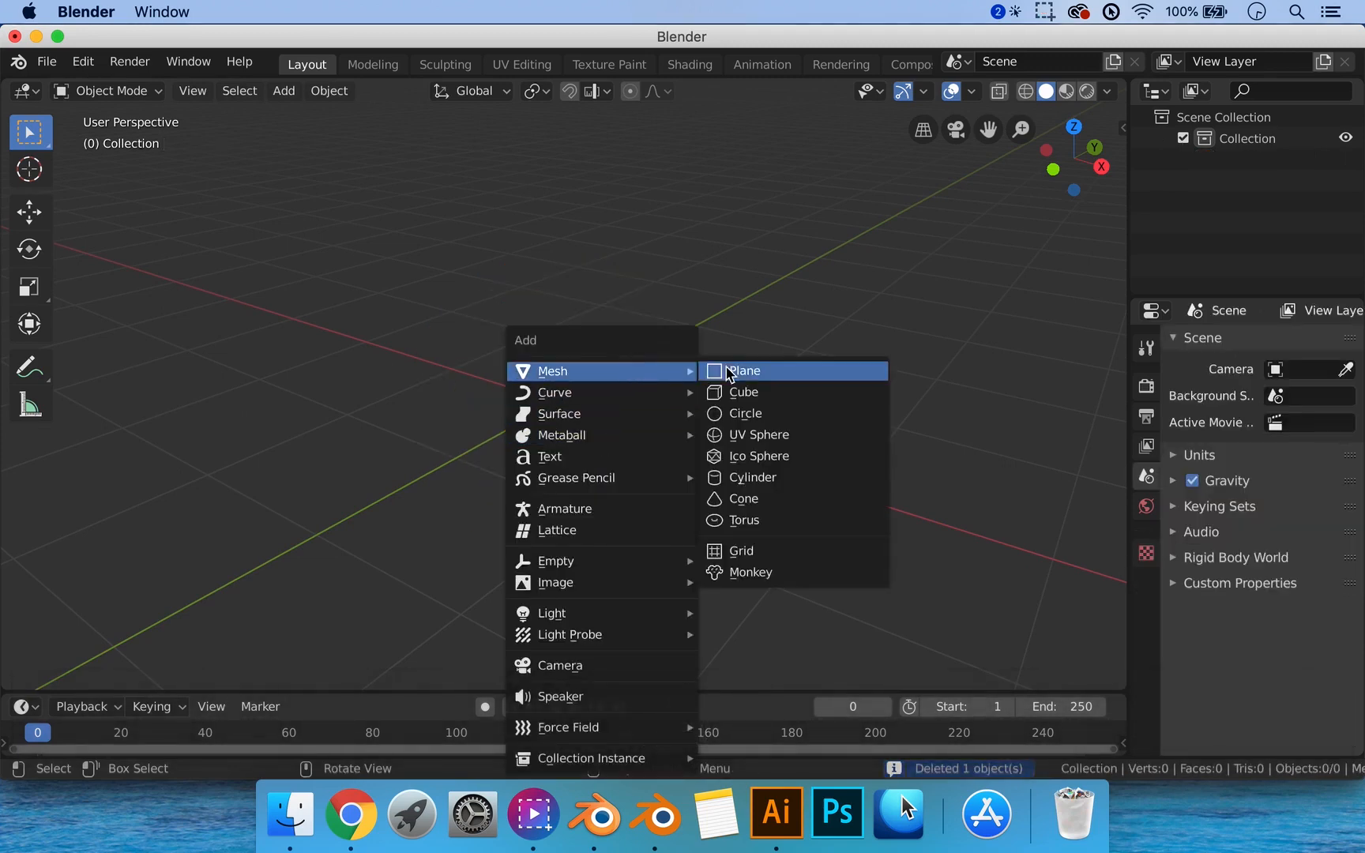
left_click(751, 455)
Set the new ico sphere's subdivisions to 3 in its creation settings and deselect it.
left_click_drag(305, 463, 259, 467)
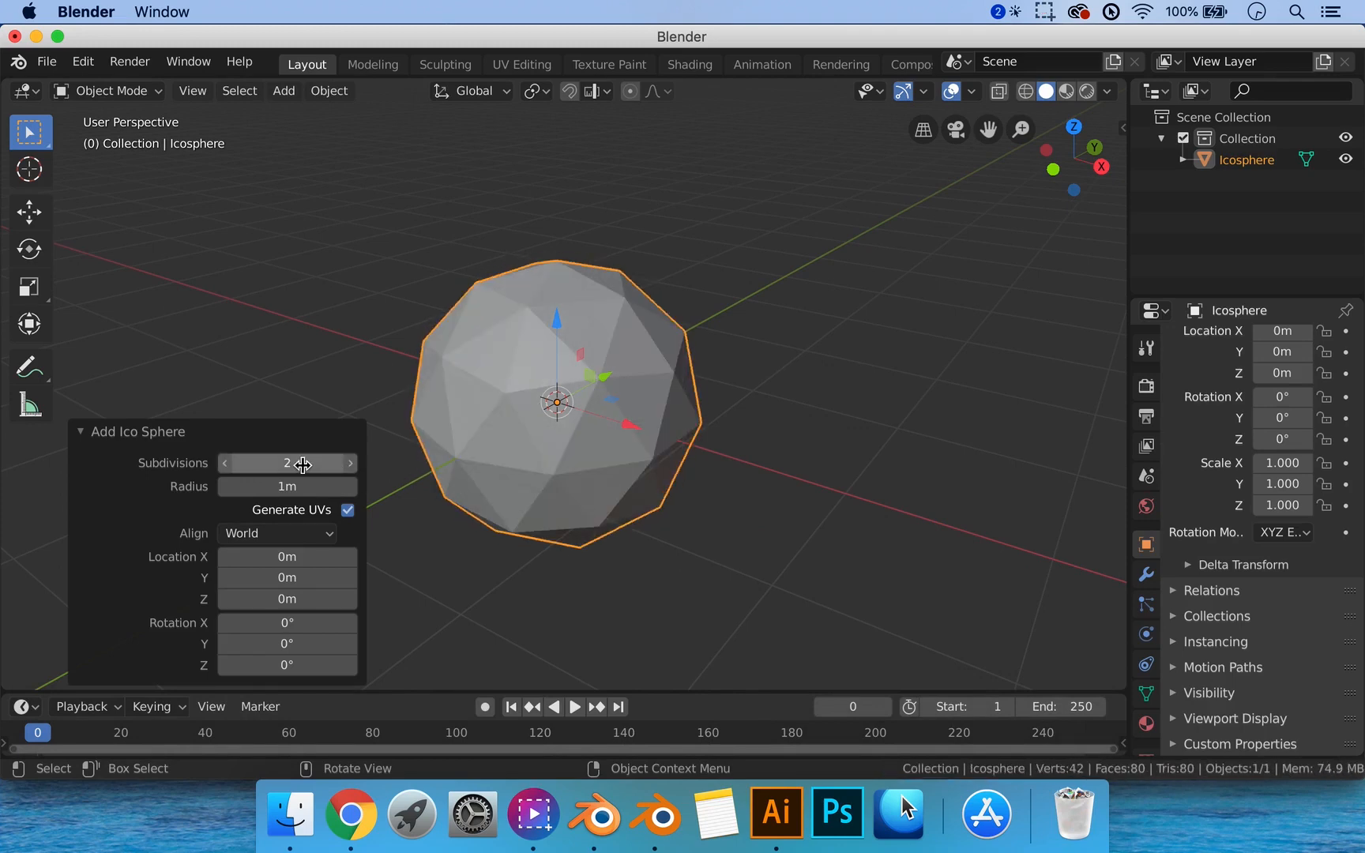
left_click_drag(307, 463, 309, 463)
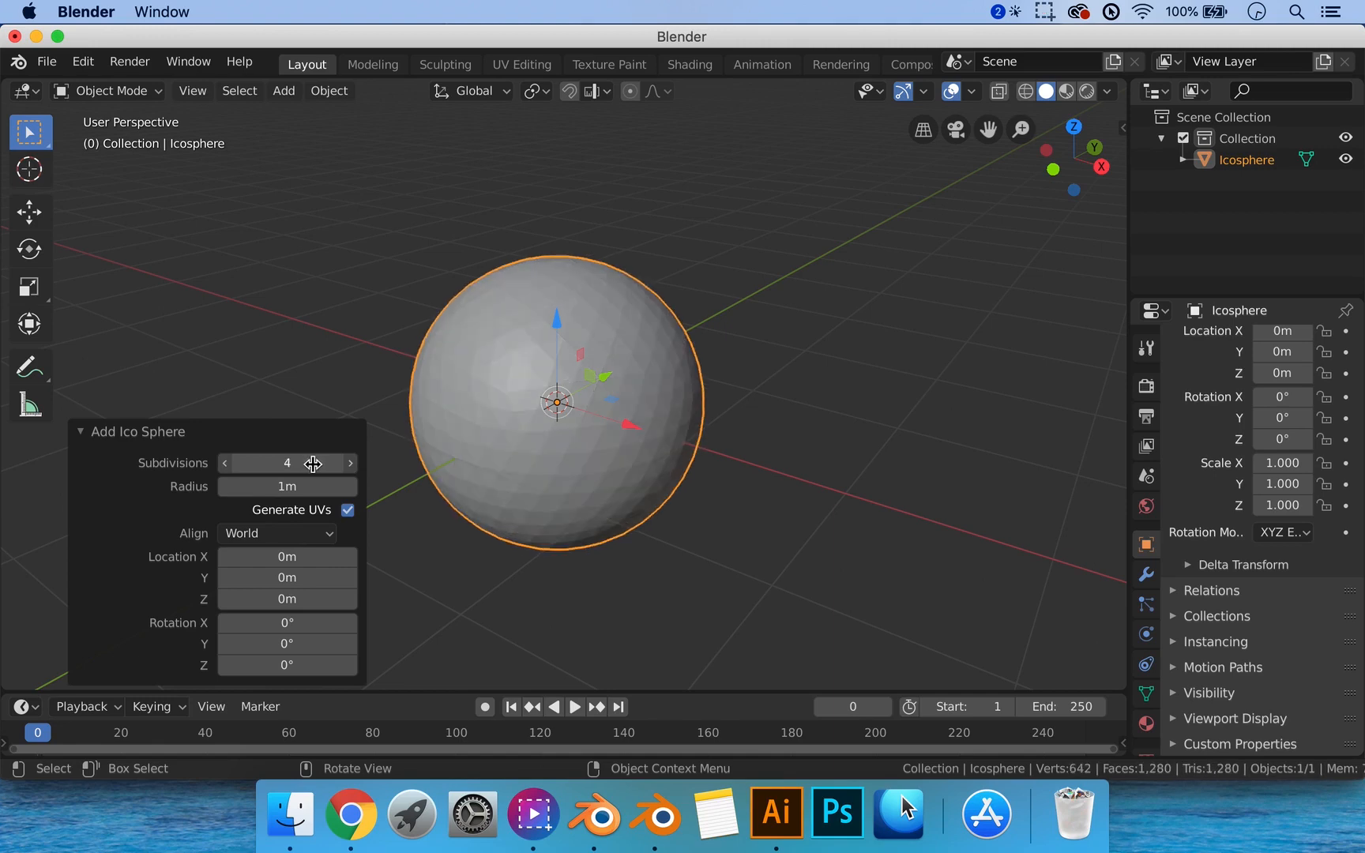
left_click_drag(313, 464, 309, 460)
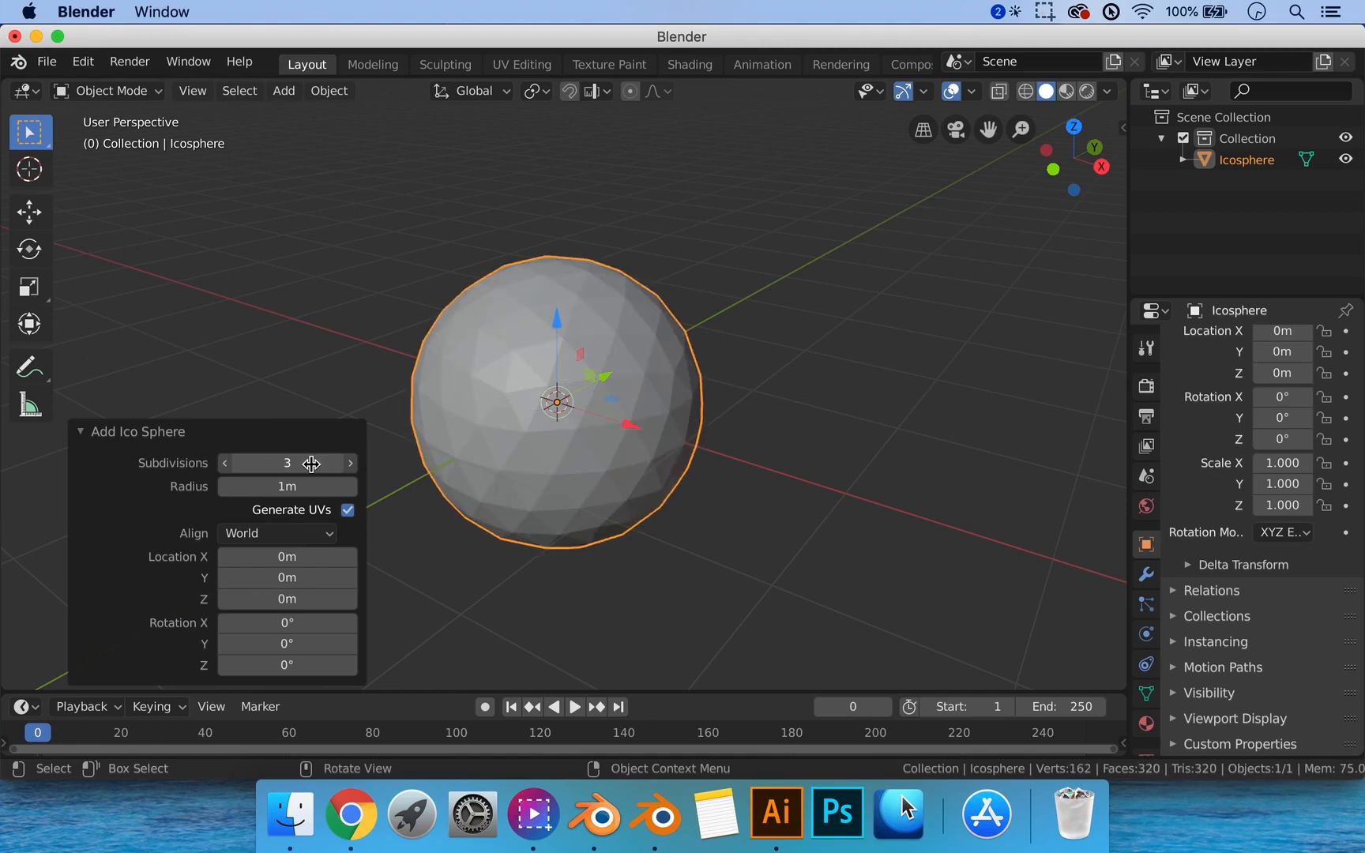
left_click(765, 463)
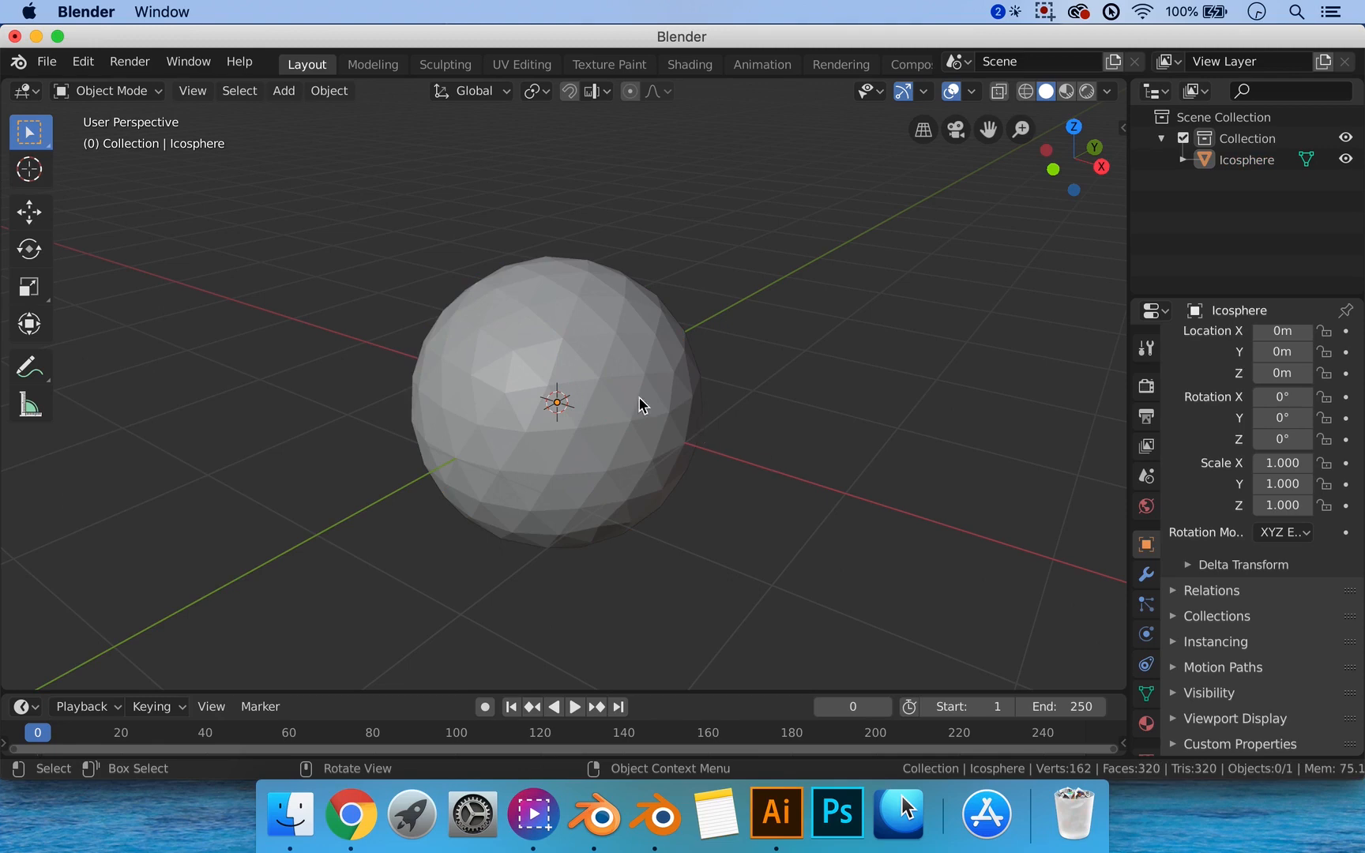
Apply smooth shading to the ico sphere and inspect its faces in Edit Mode.
left_click(608, 367)
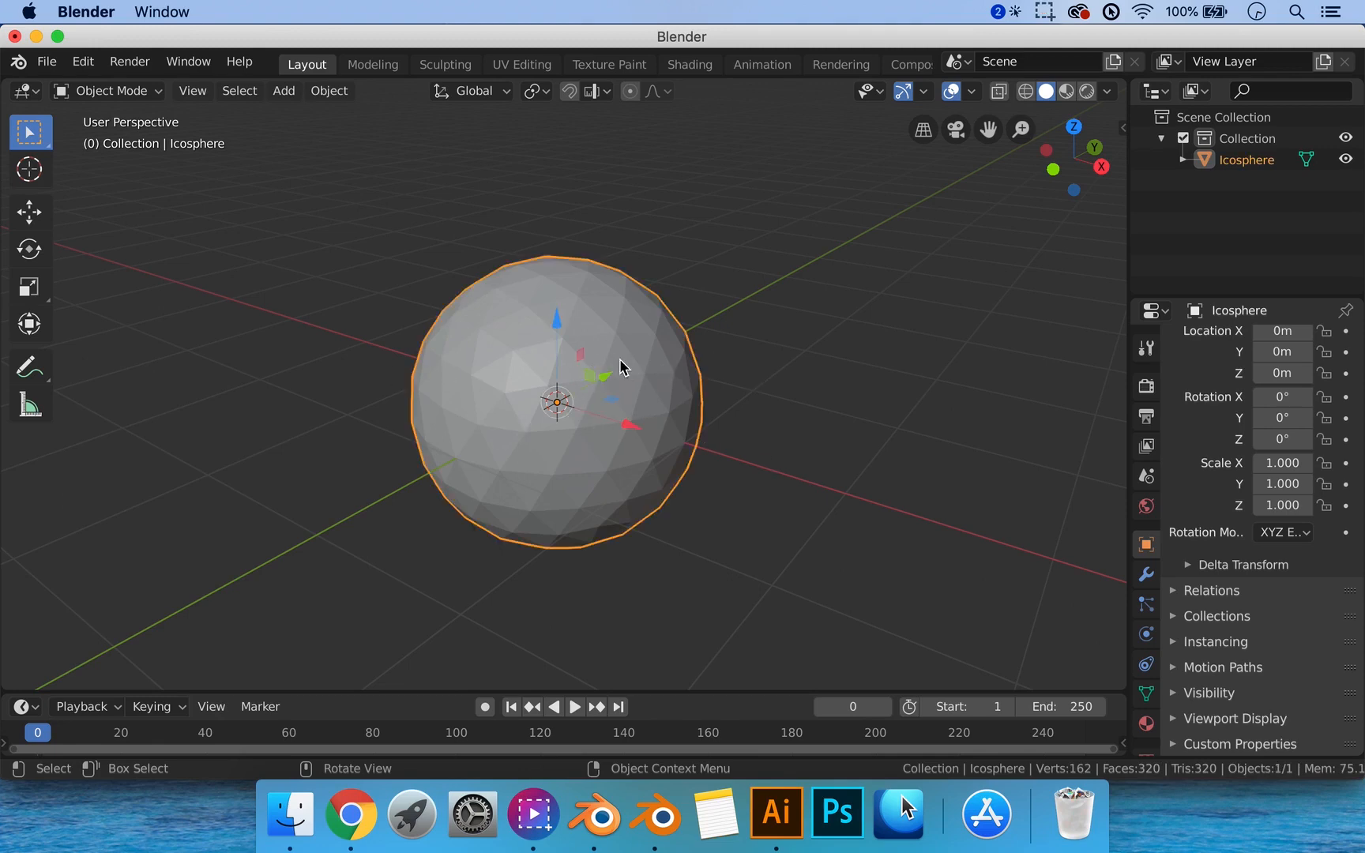
right_click(657, 326)
left_click(741, 292)
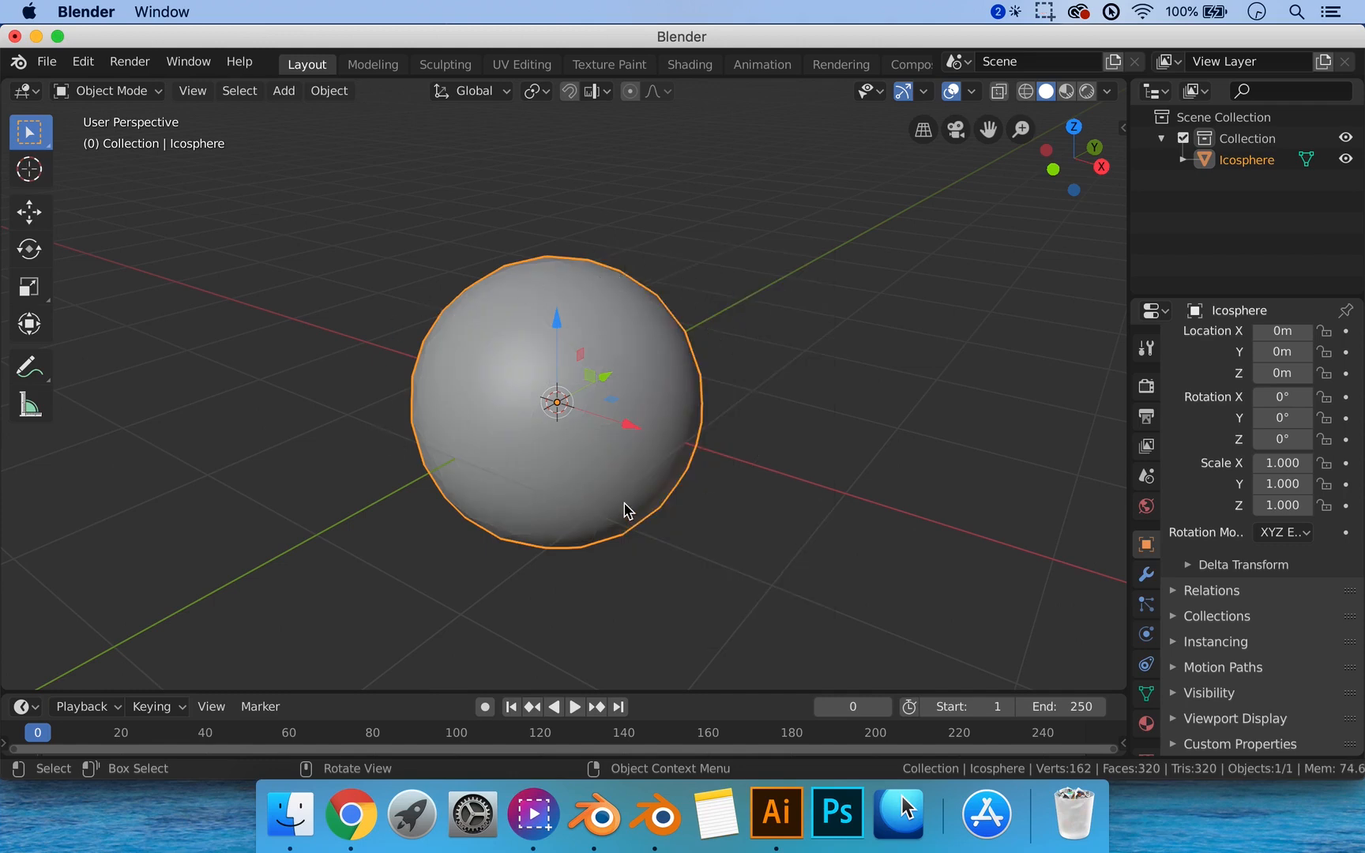
key("Tab")
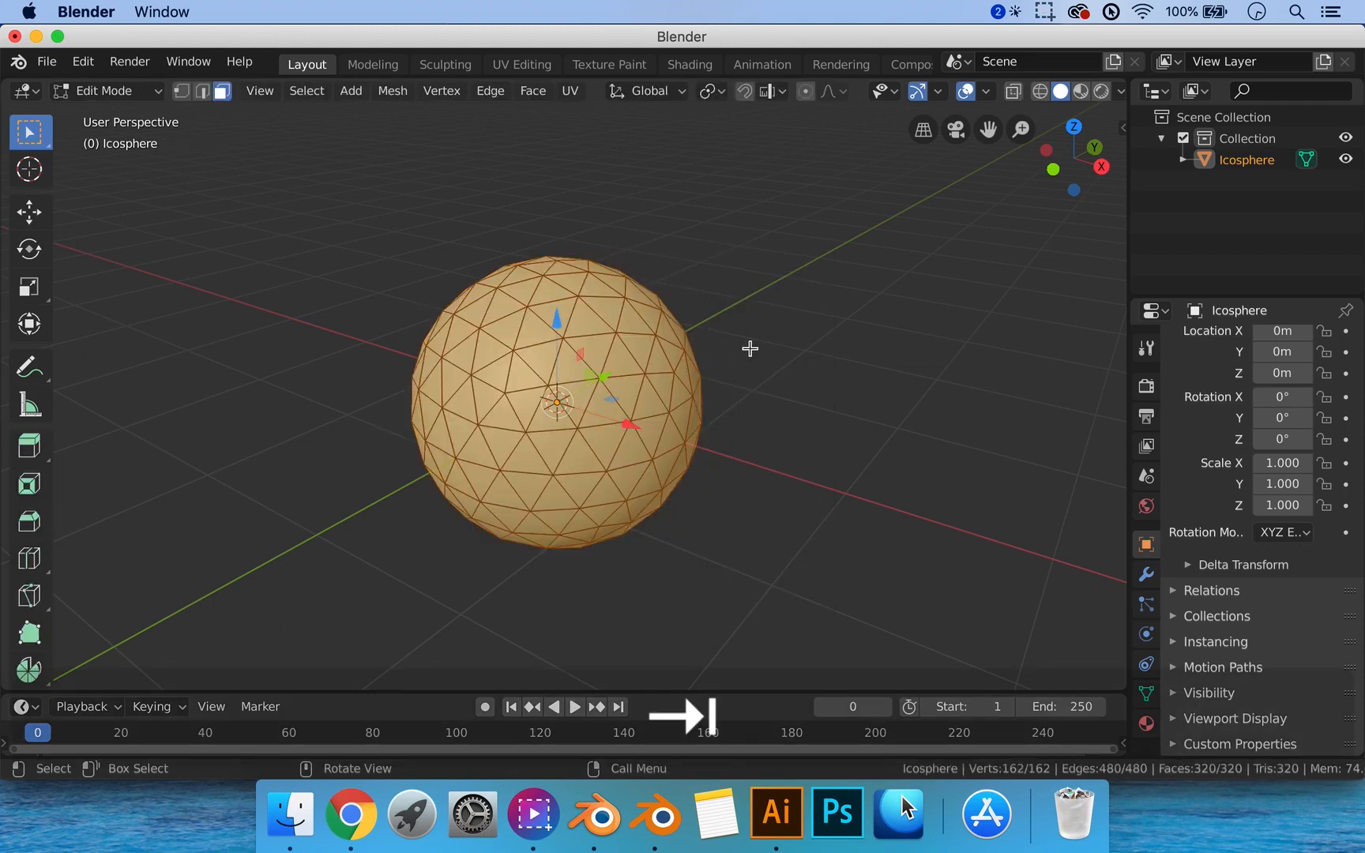
left_click(731, 371)
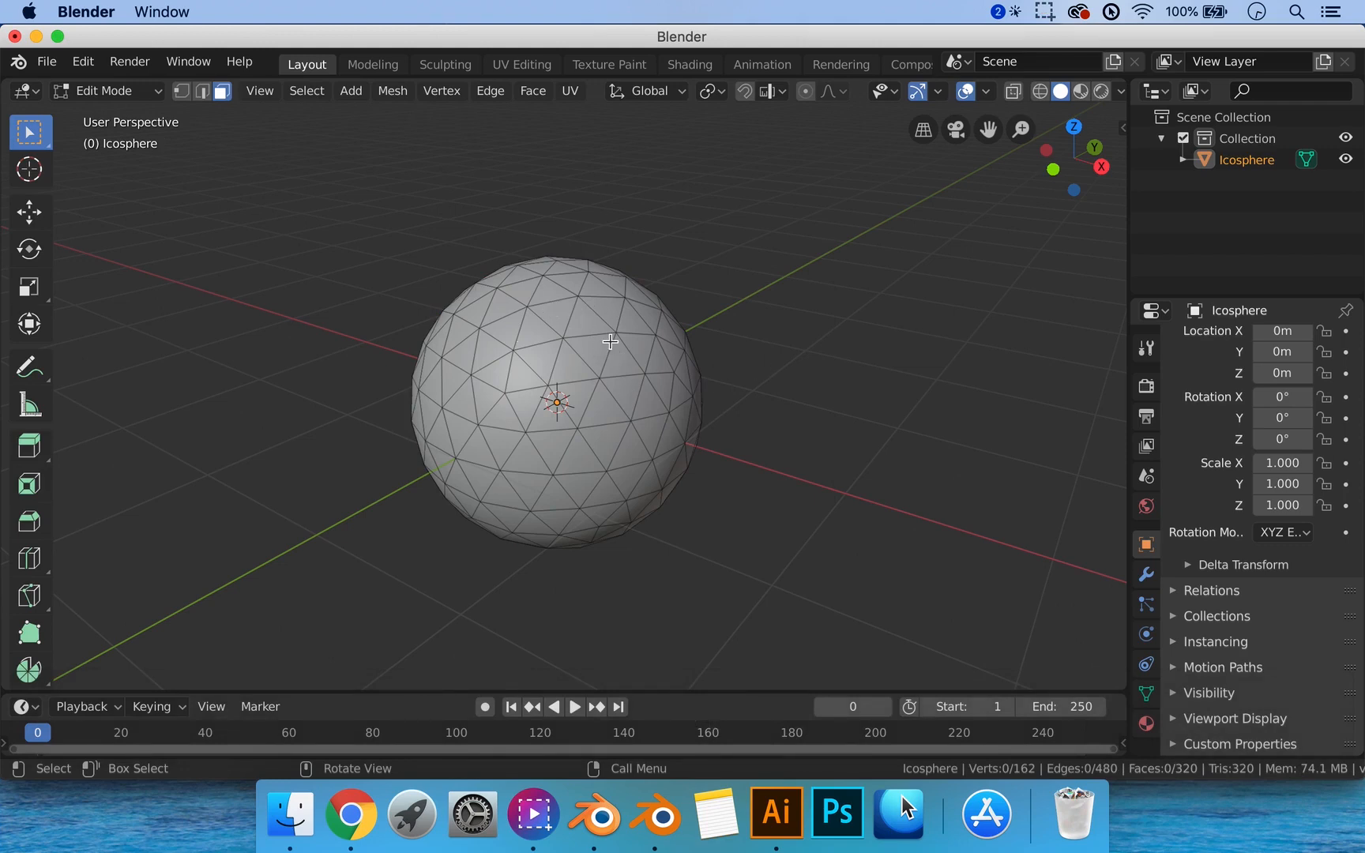
key("Tab")
Apply flat shading to the ico sphere and check its triangular faces in Edit Mode.
scroll(705, 338, "up", 3)
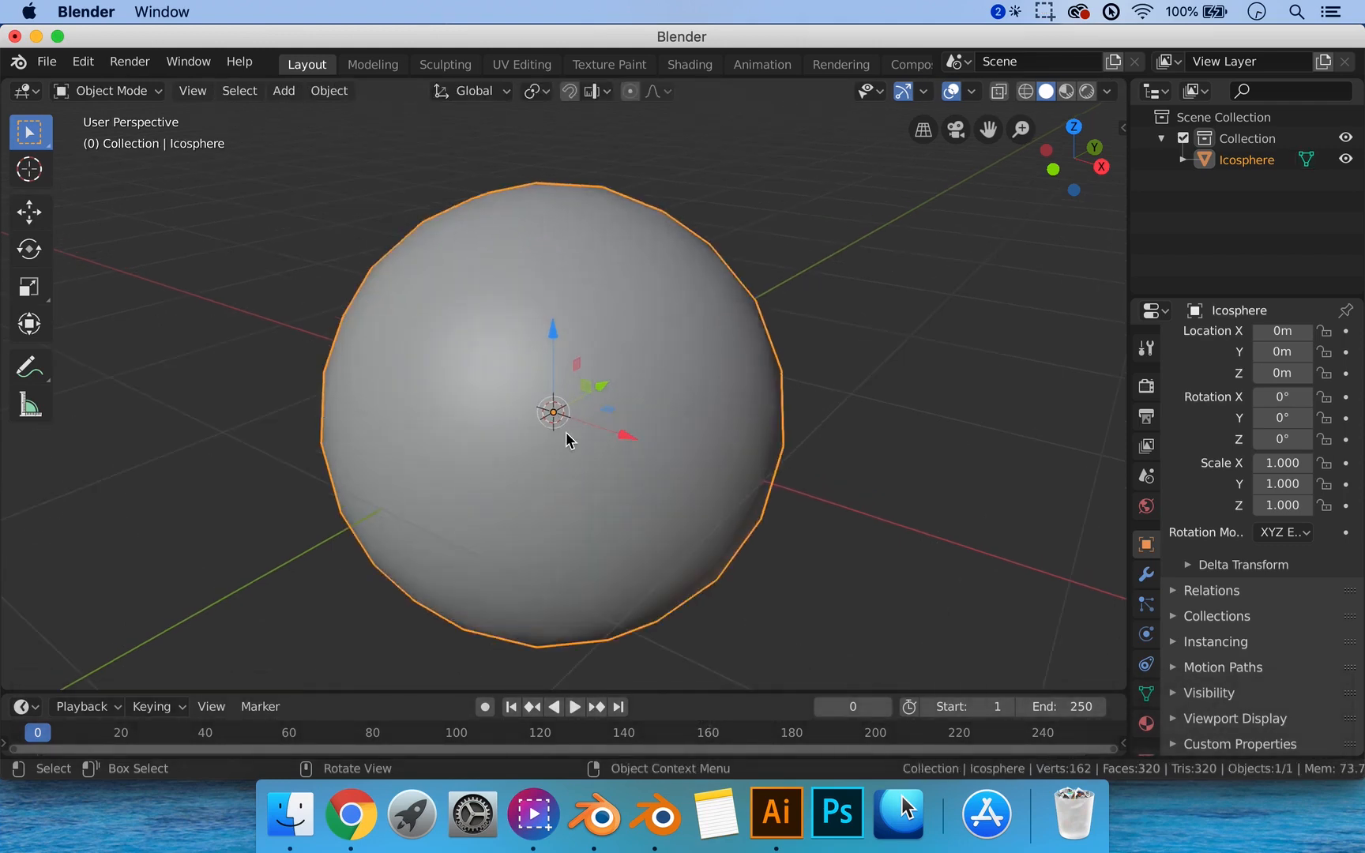
right_click(794, 302)
left_click(792, 316)
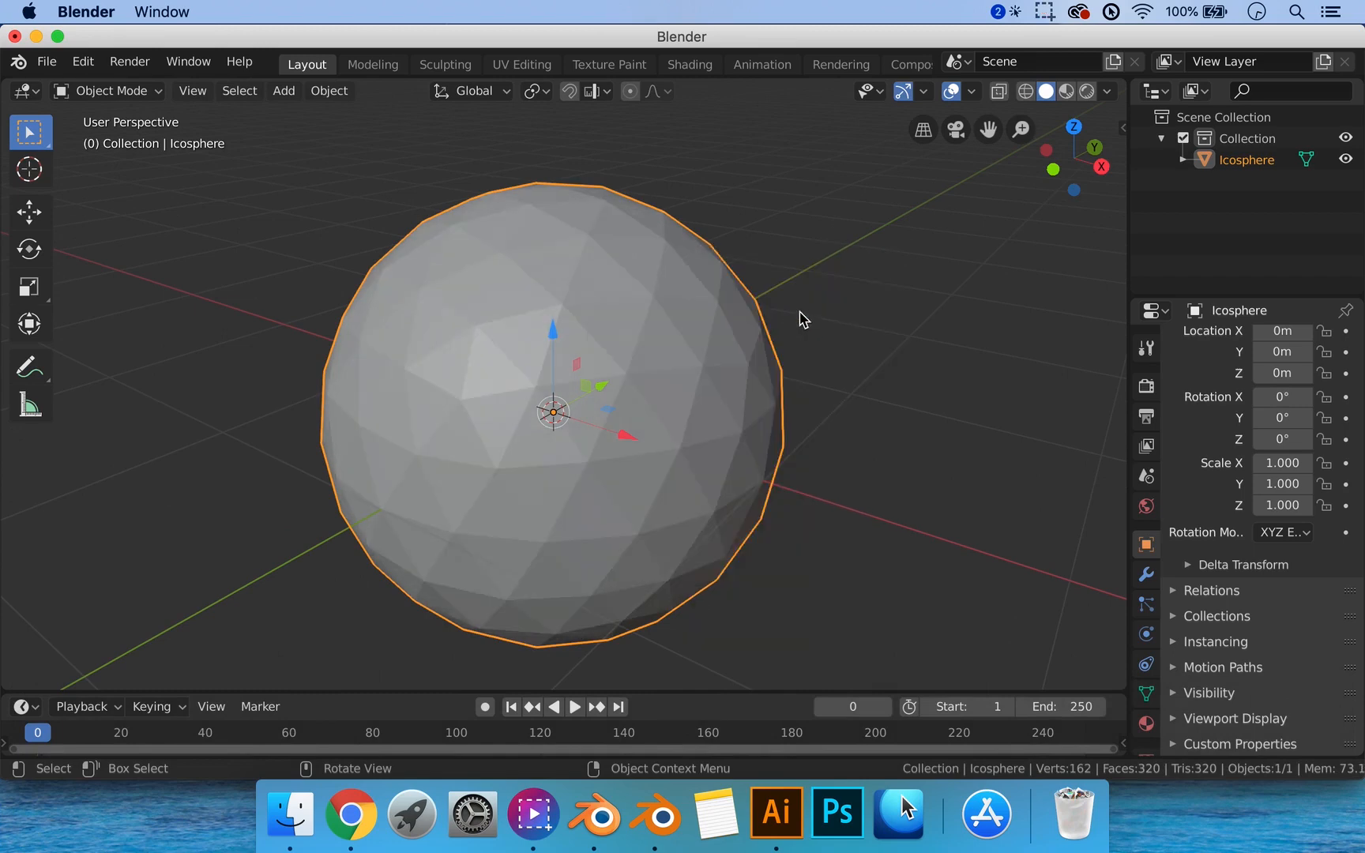
scroll(741, 335, "down", 2)
key("Tab")
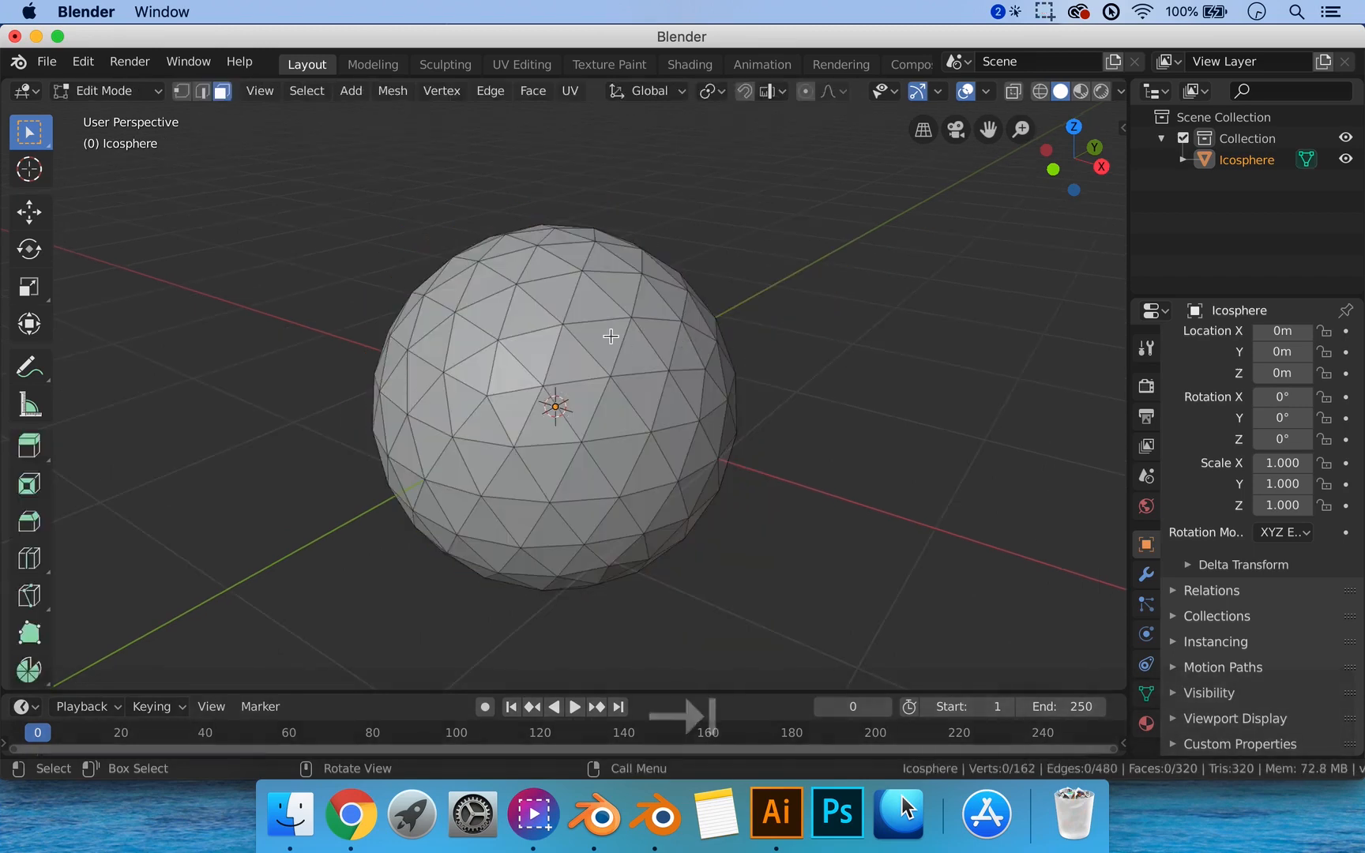
key("Tab")
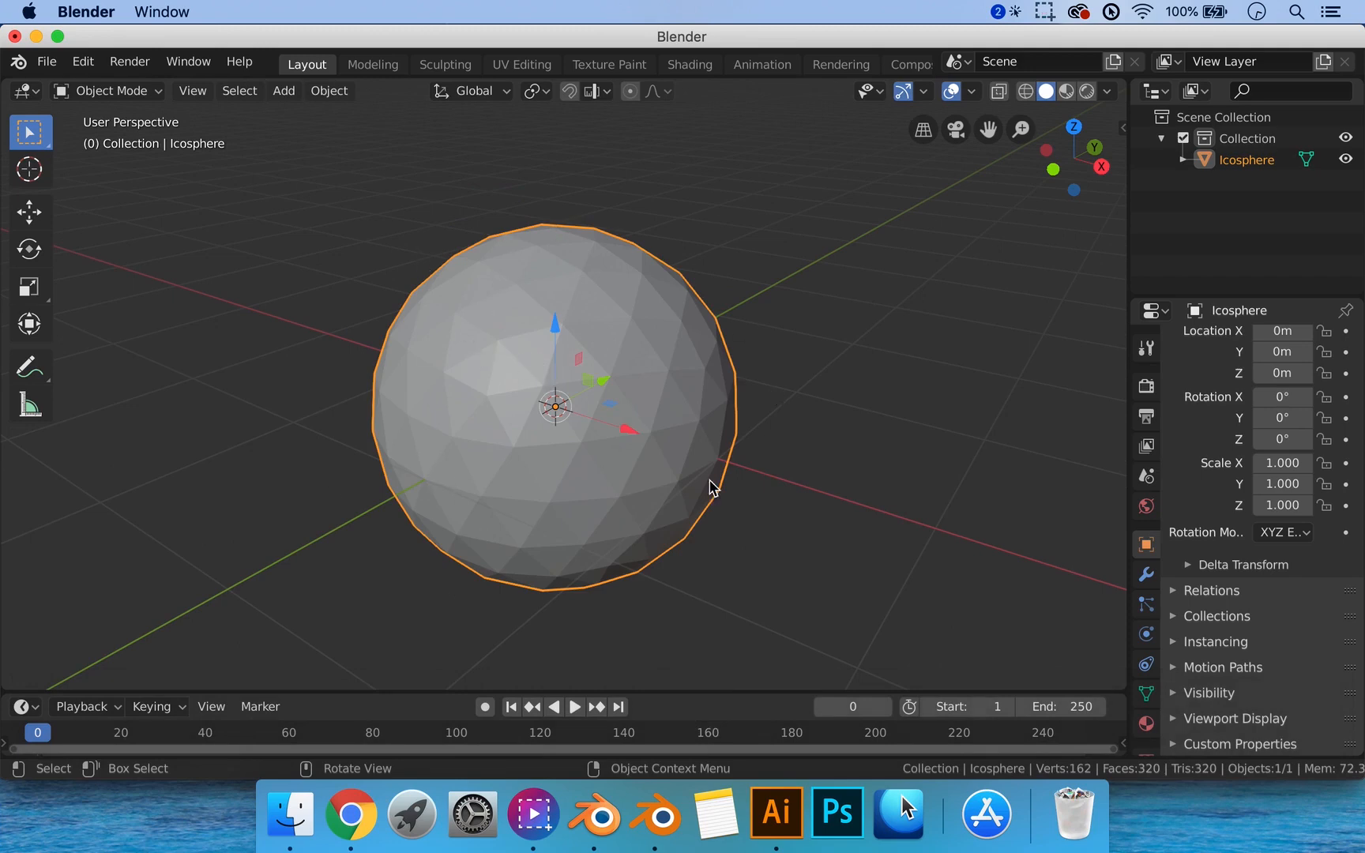
Delete the ico sphere and add a cylinder mesh to the scene.
key("x")
left_click(556, 388)
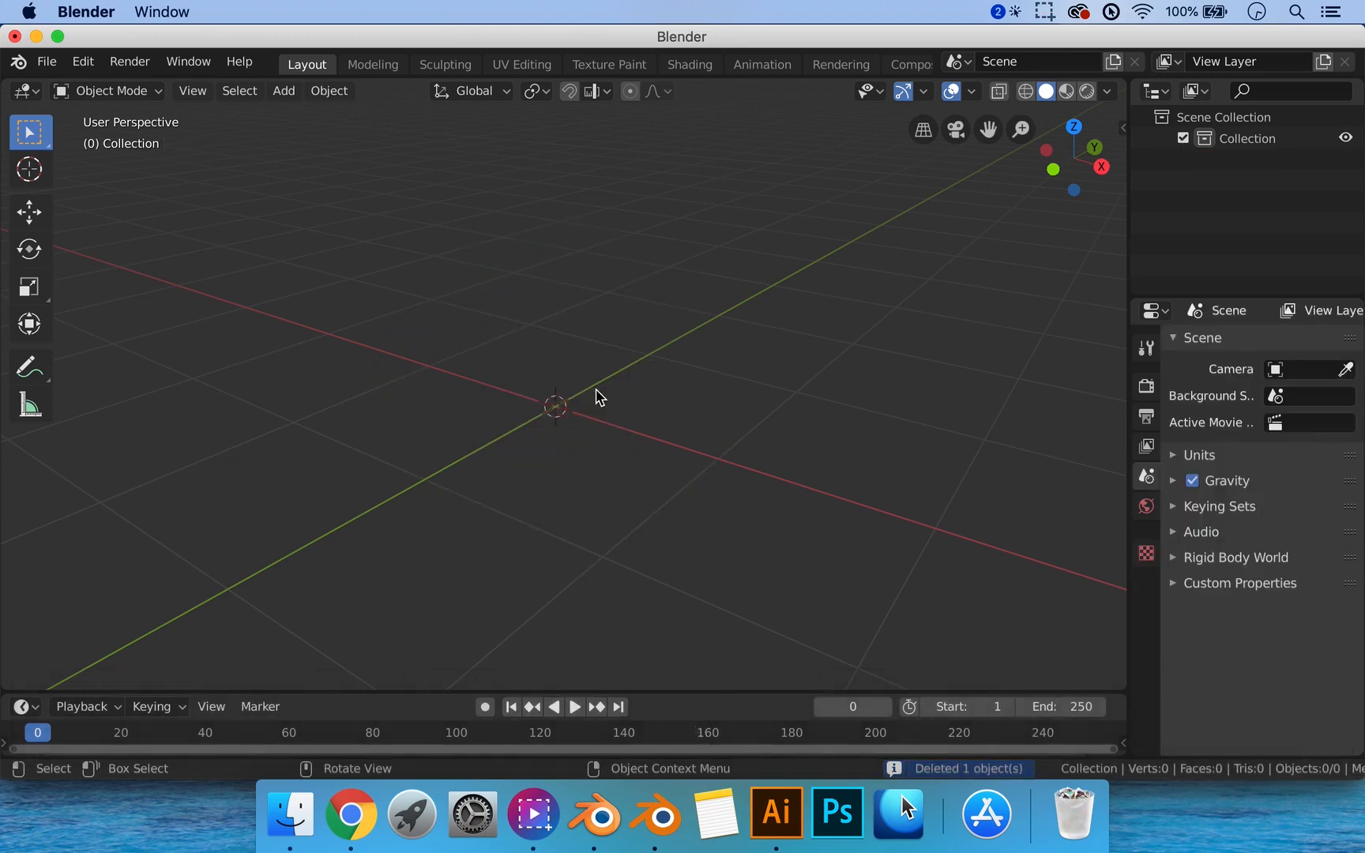
key("shift+a")
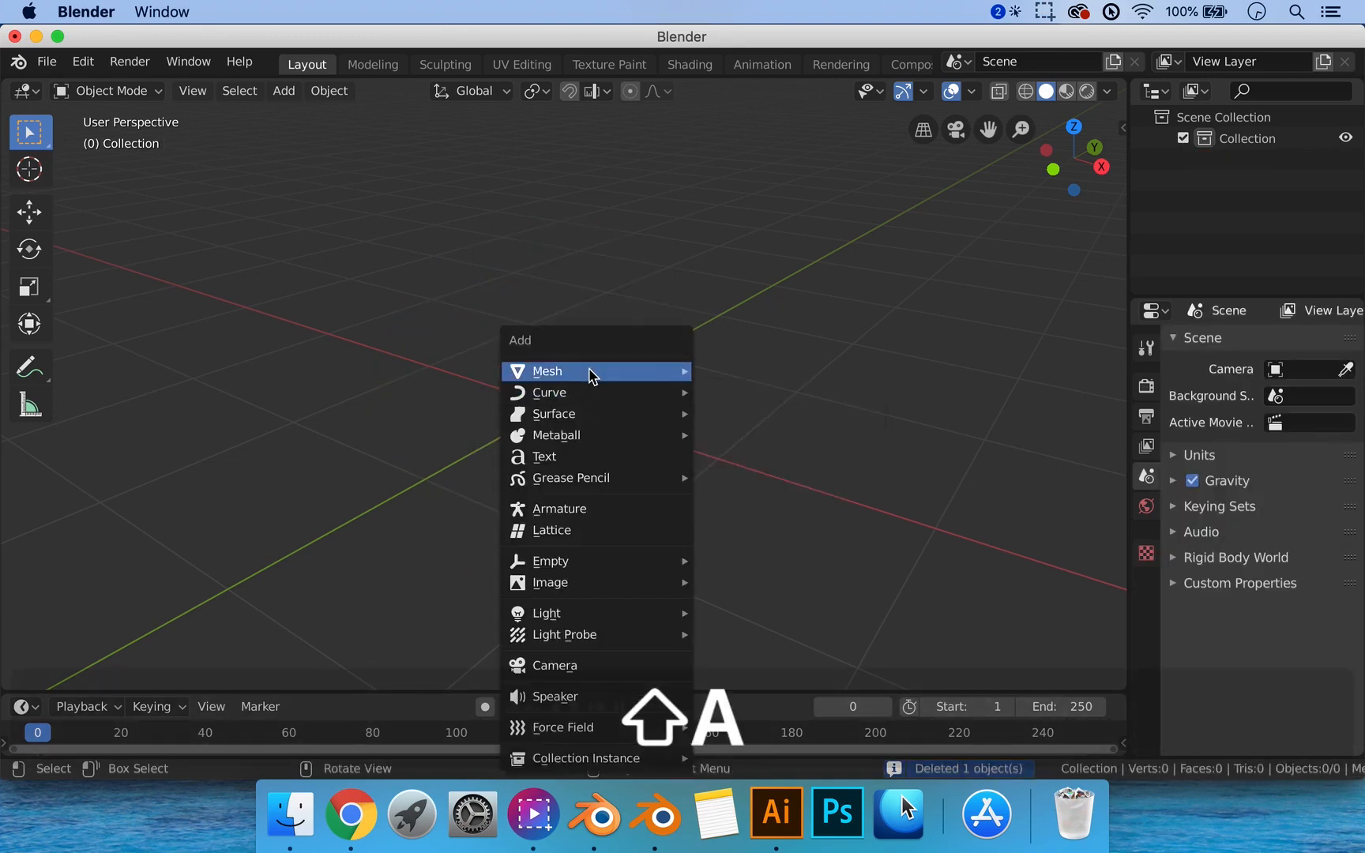
mouse_move(591, 372)
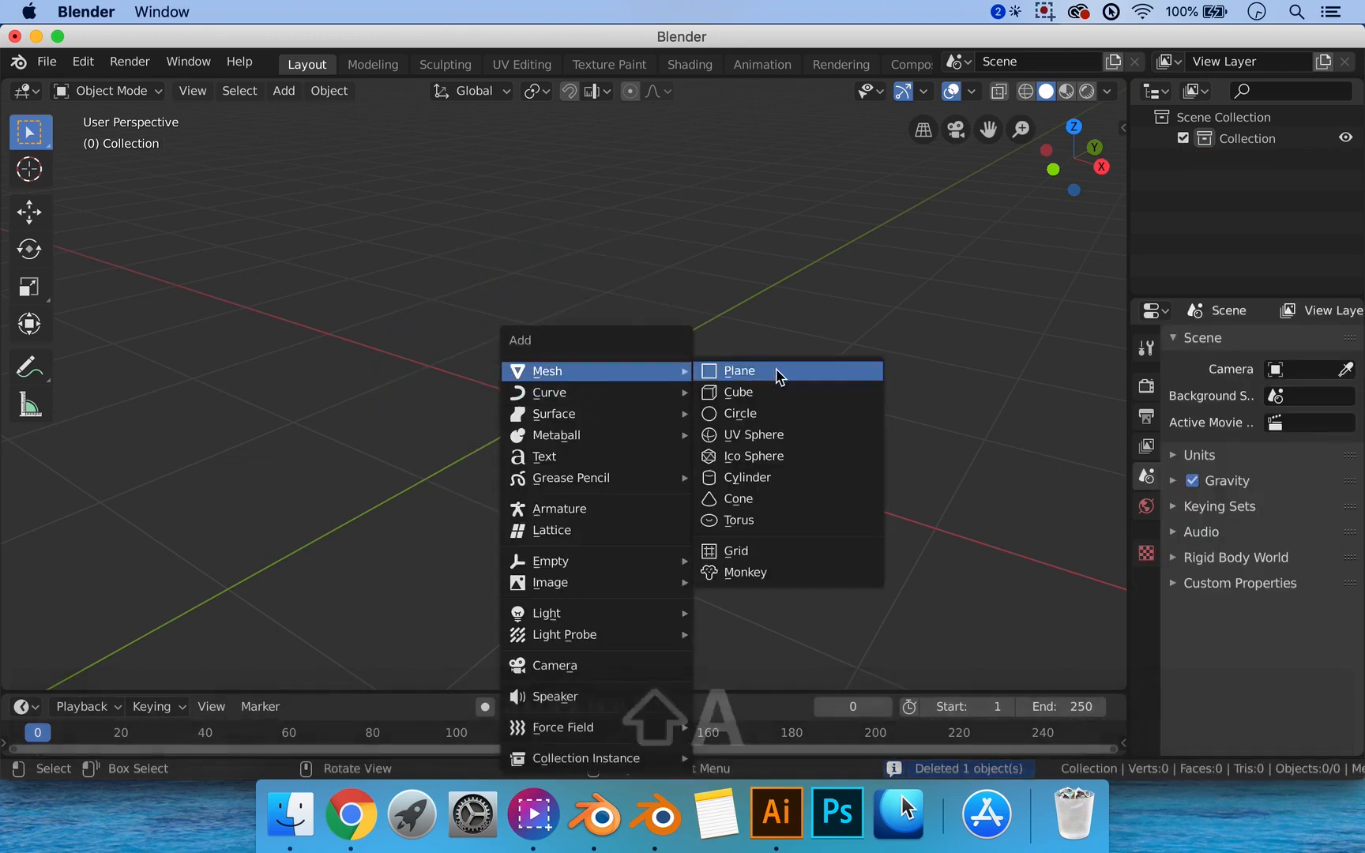
left_click(739, 478)
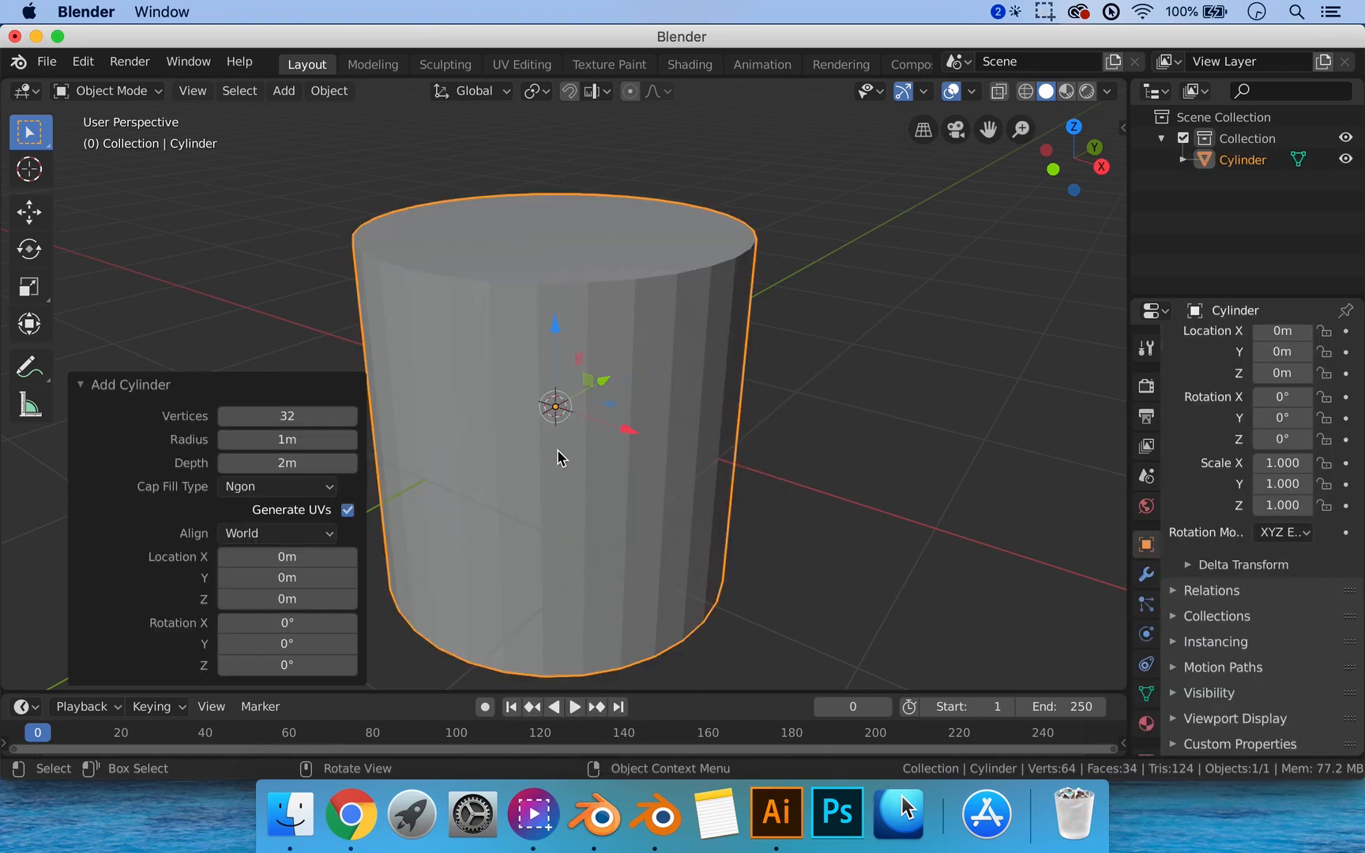
scroll(558, 391, "down", 3)
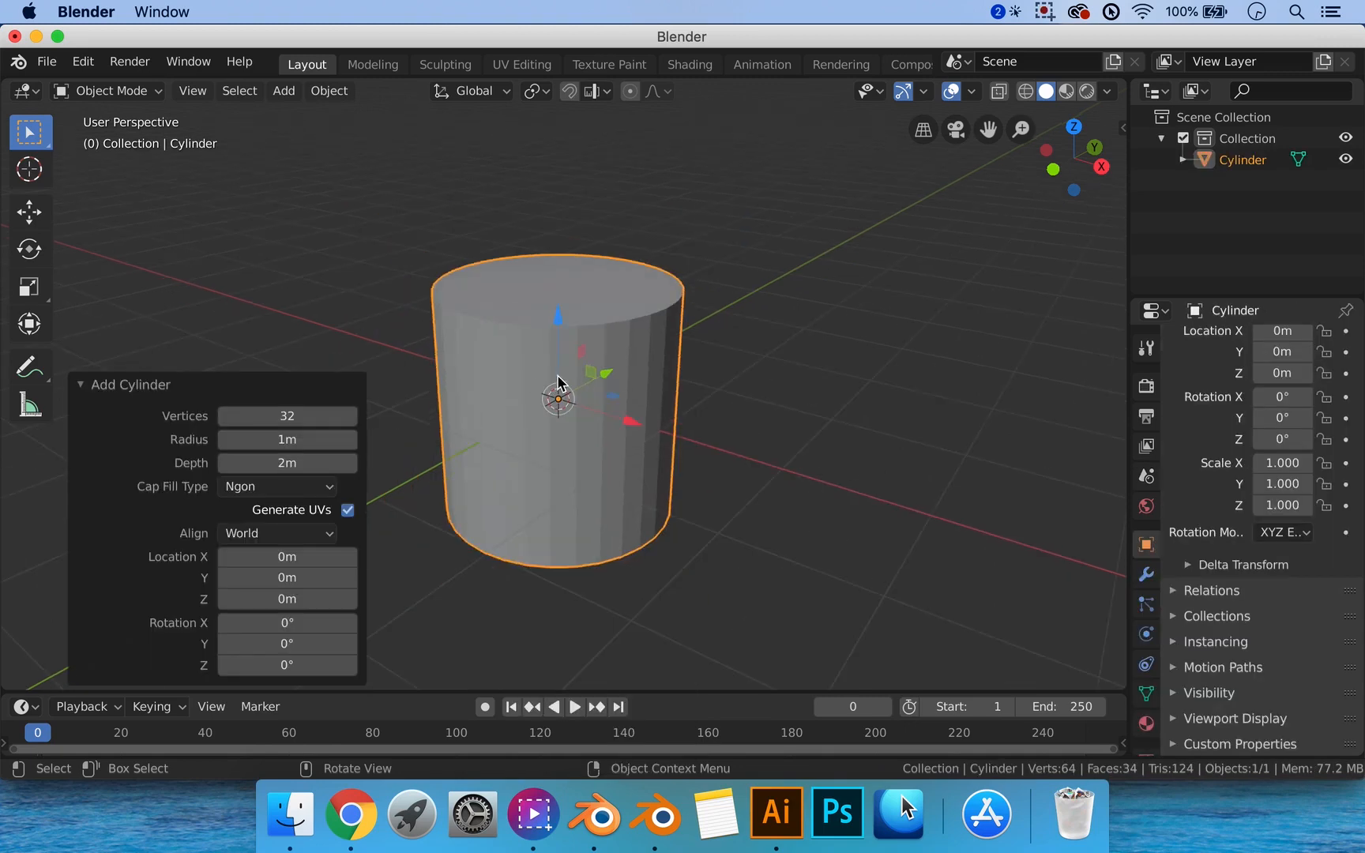
mouse_move(557, 391)
middle_mouse_down()
mouse_move(559, 403)
mouse_move(548, 372)
middle_mouse_up()
scroll(491, 390, "up", 2)
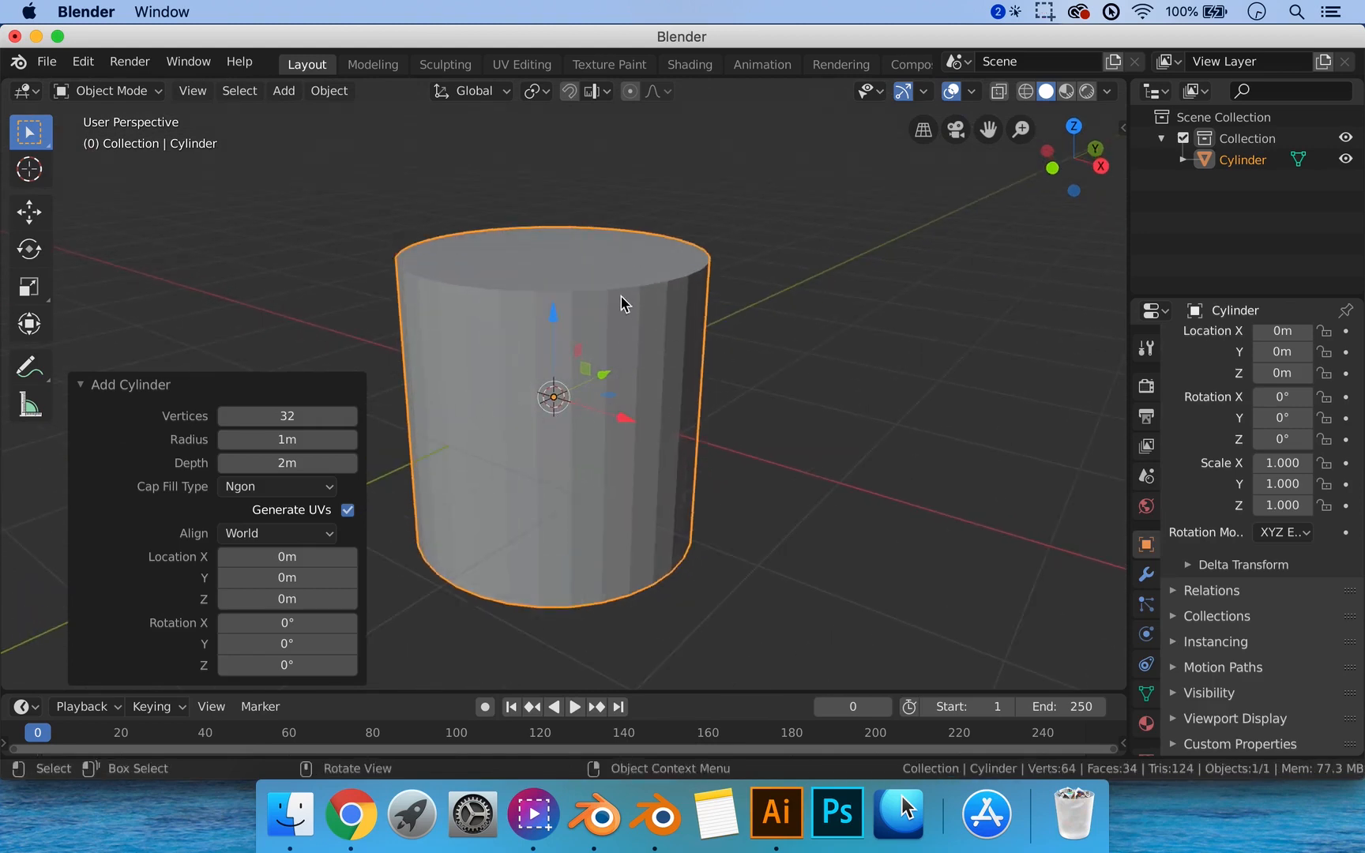
middle_click_drag(502, 385, 508, 272)
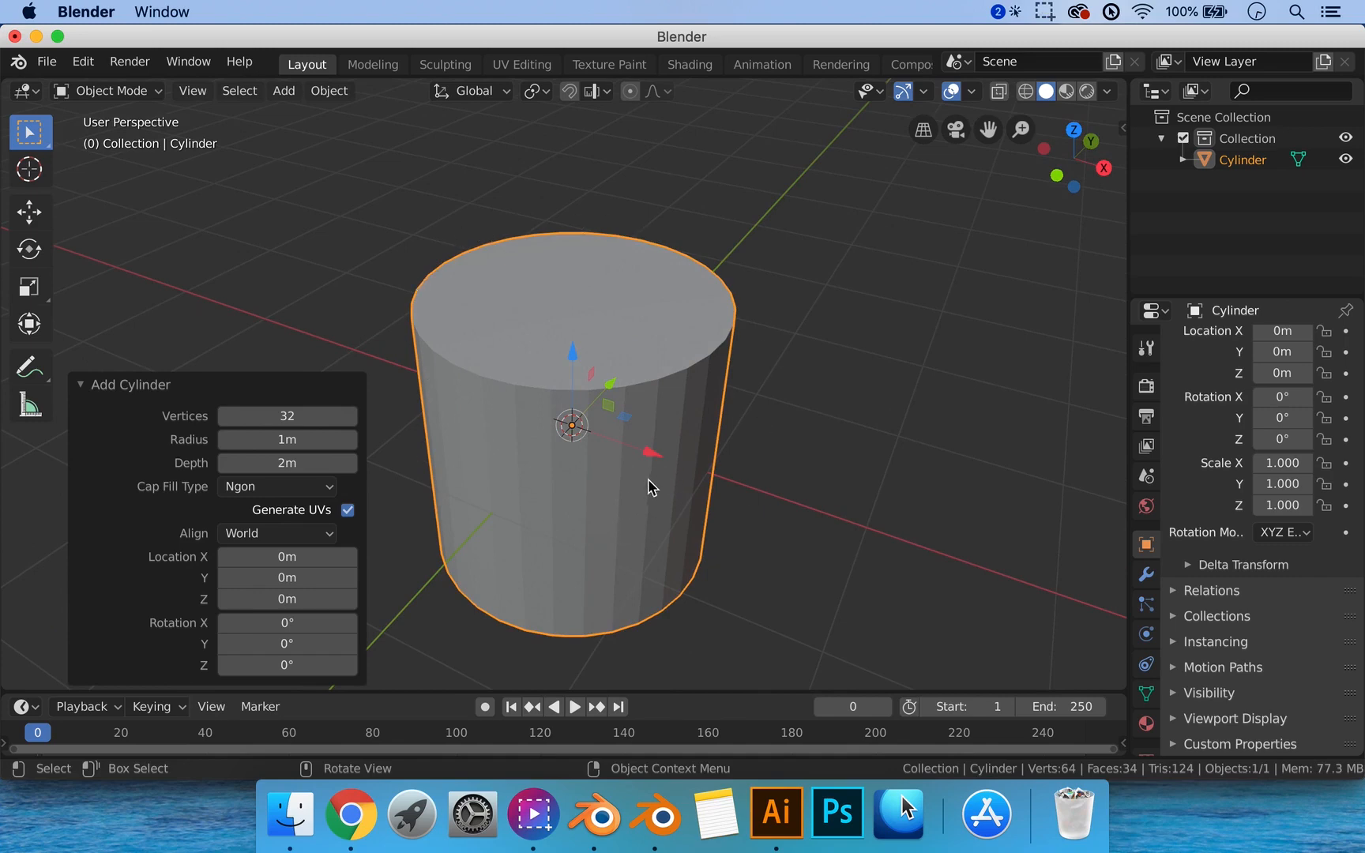
Set the new cylinder's vertex count to 16 in its creation settings.
mouse_move(284, 416)
left_mouse_down()
mouse_move(324, 418)
mouse_move(284, 416)
left_mouse_up()
left_click(285, 417)
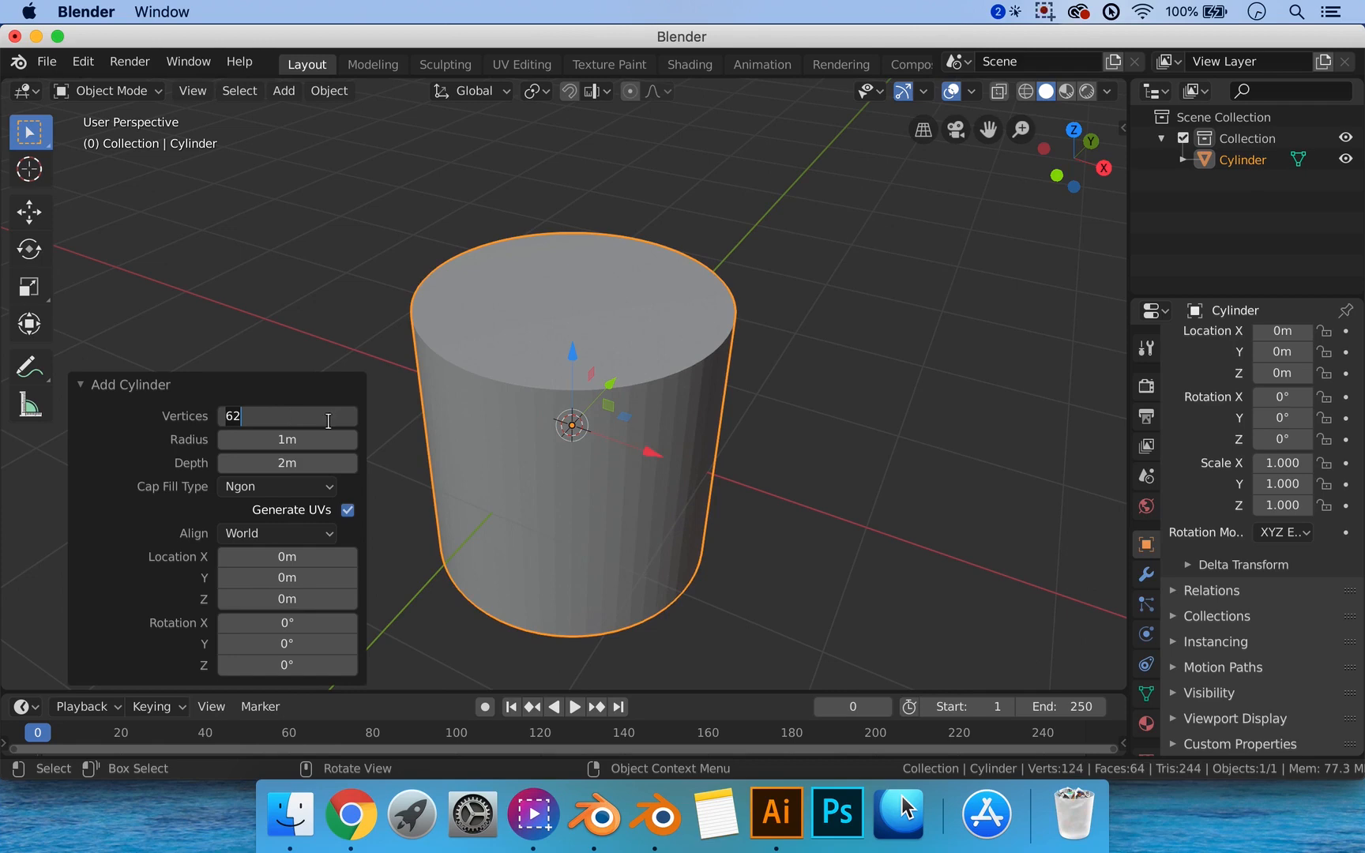
type("16")
key("Return")
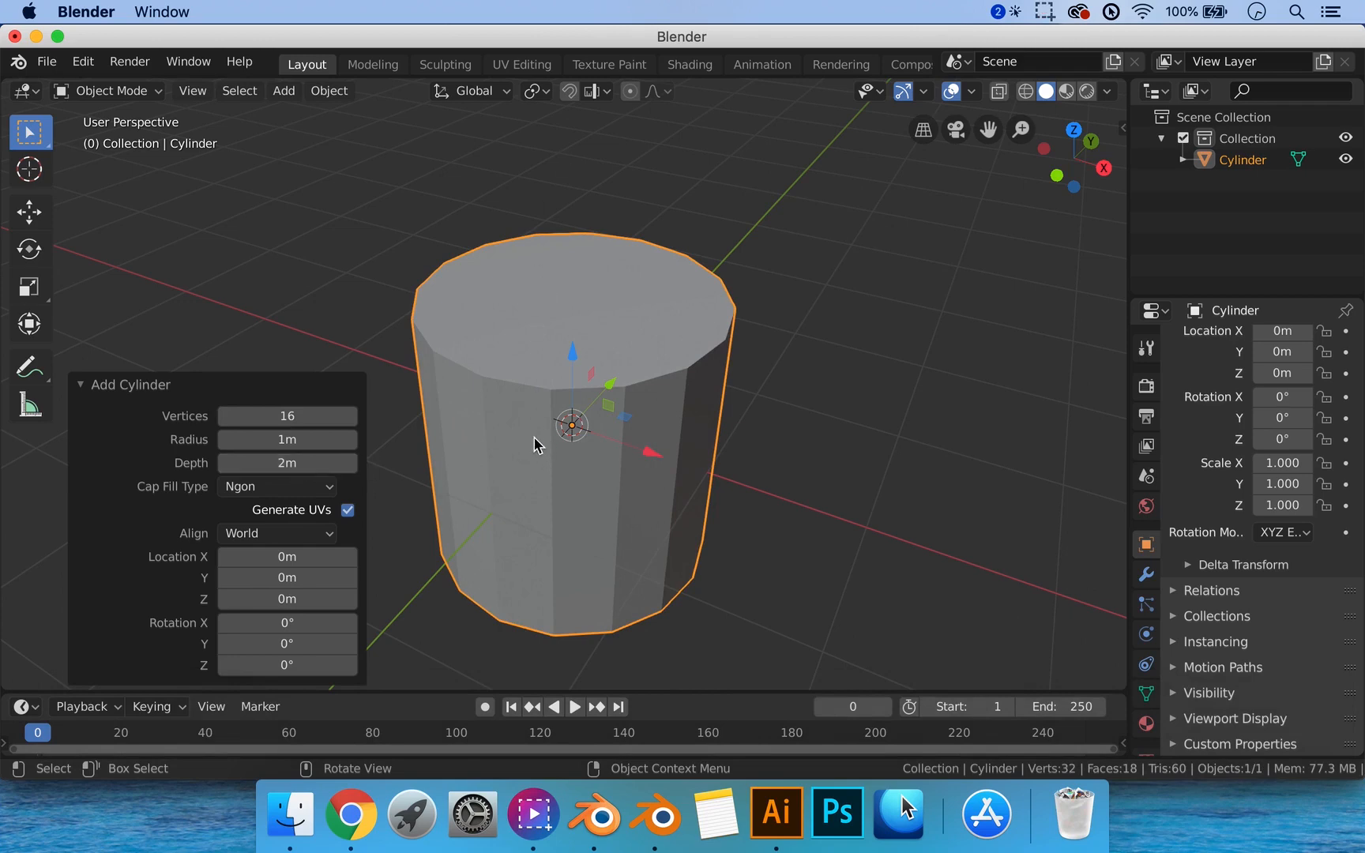
Try a thin depth of 0.06 m on the cylinder and restore the depth to 2 m.
left_click_drag(286, 466, 190, 471)
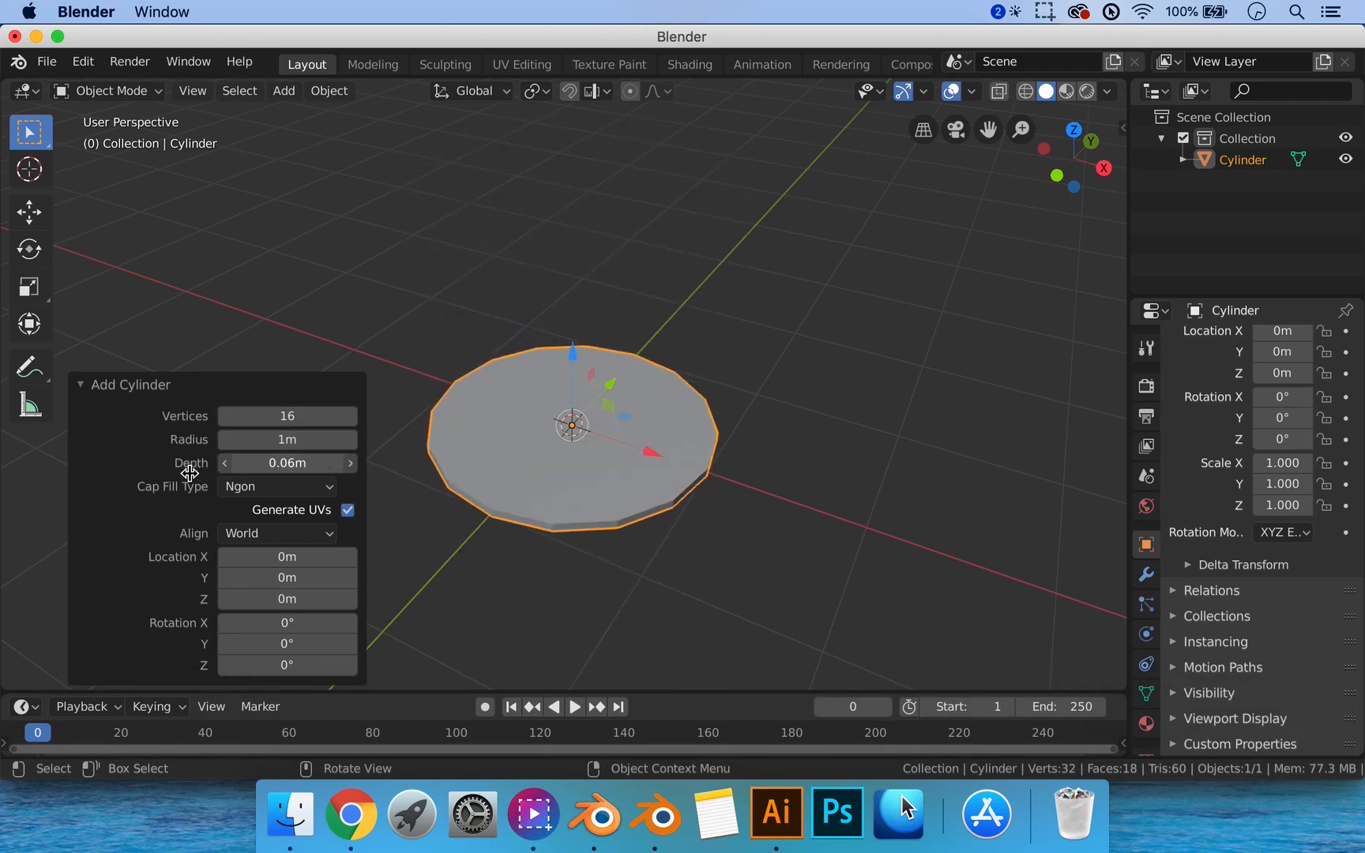
left_click(291, 463)
type("2")
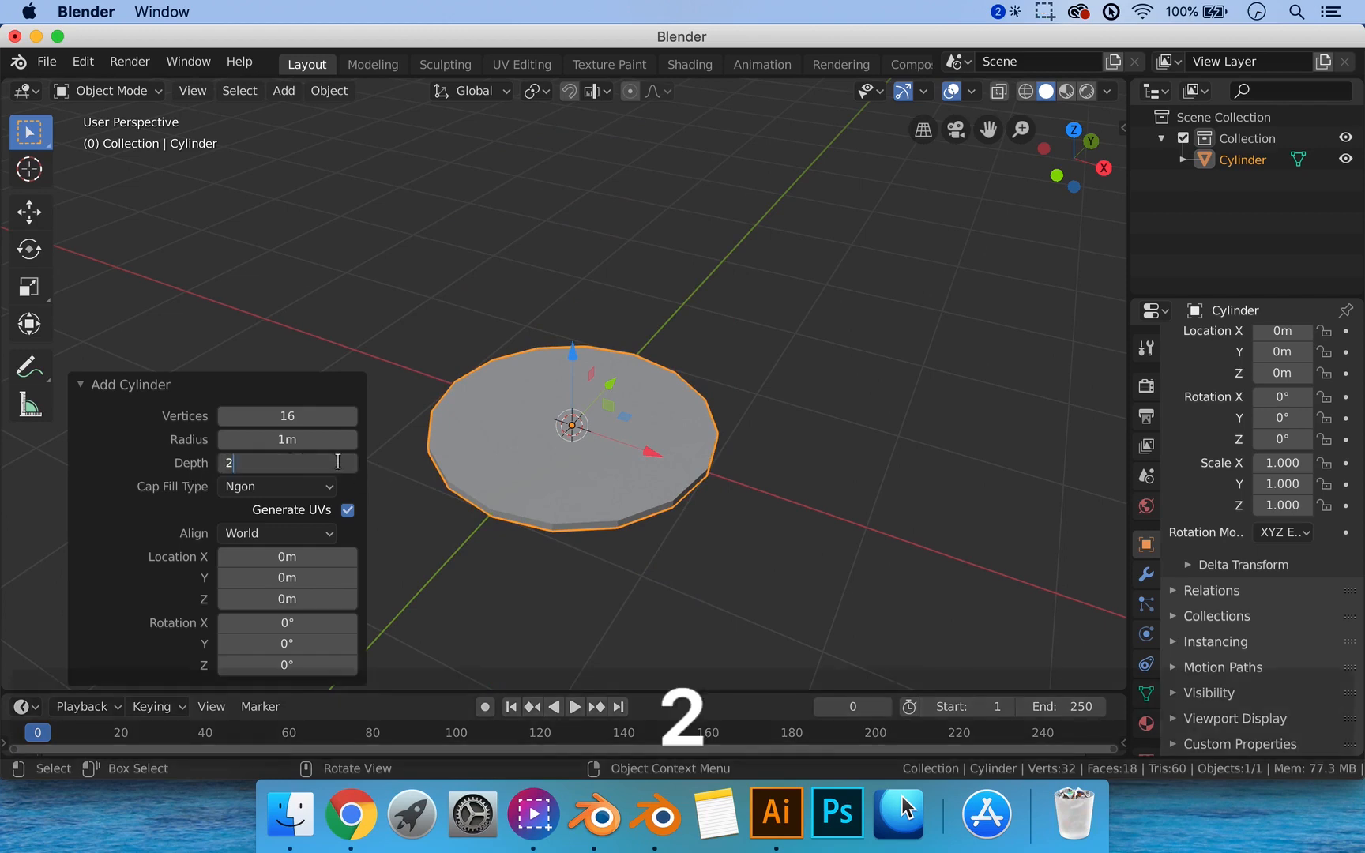
key("Return")
Apply smooth shading to the cylinder and examine its top cap in Edit Mode and Object Mode.
middle_click_drag(905, 426, 866, 405)
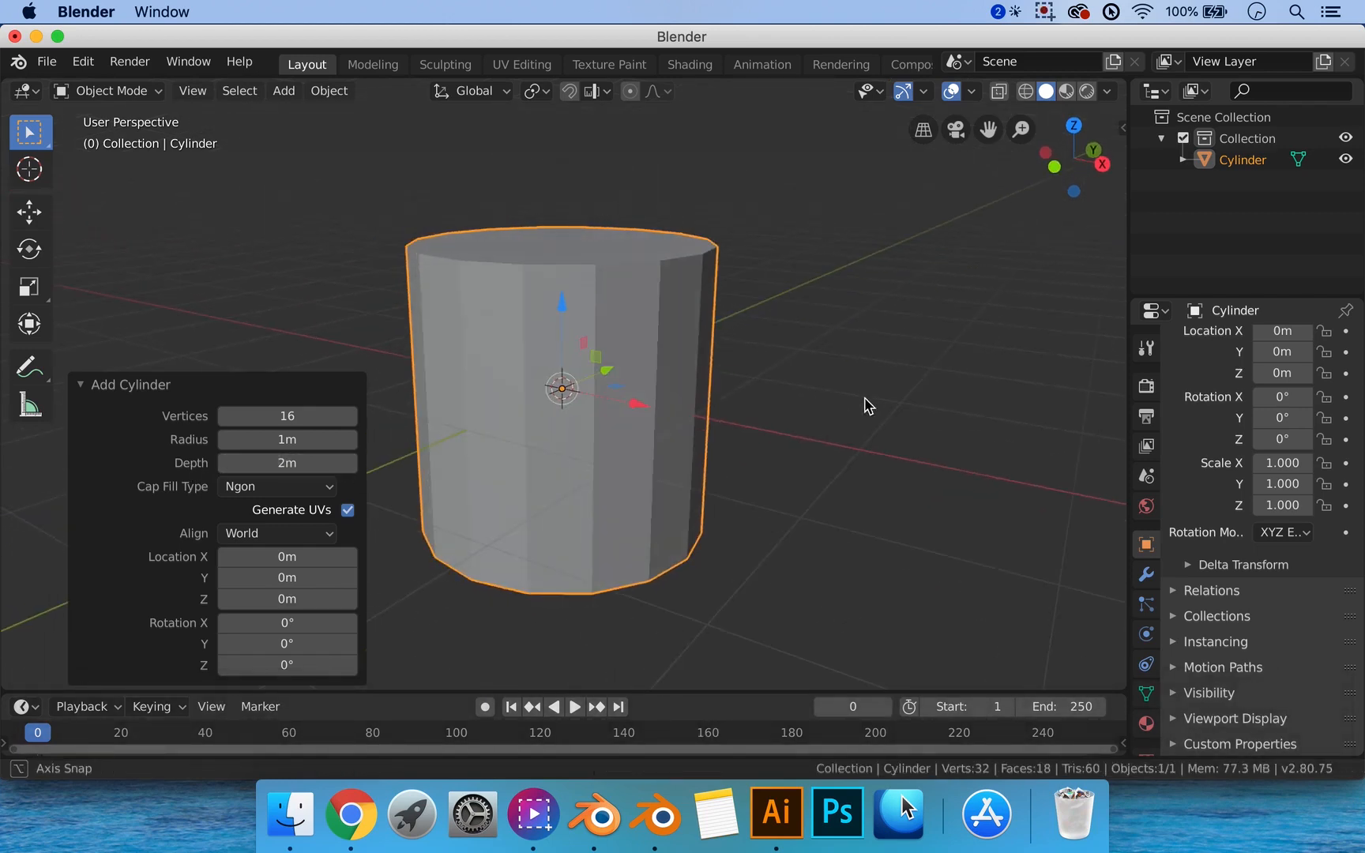
middle_click_drag(768, 402, 818, 405, "shift")
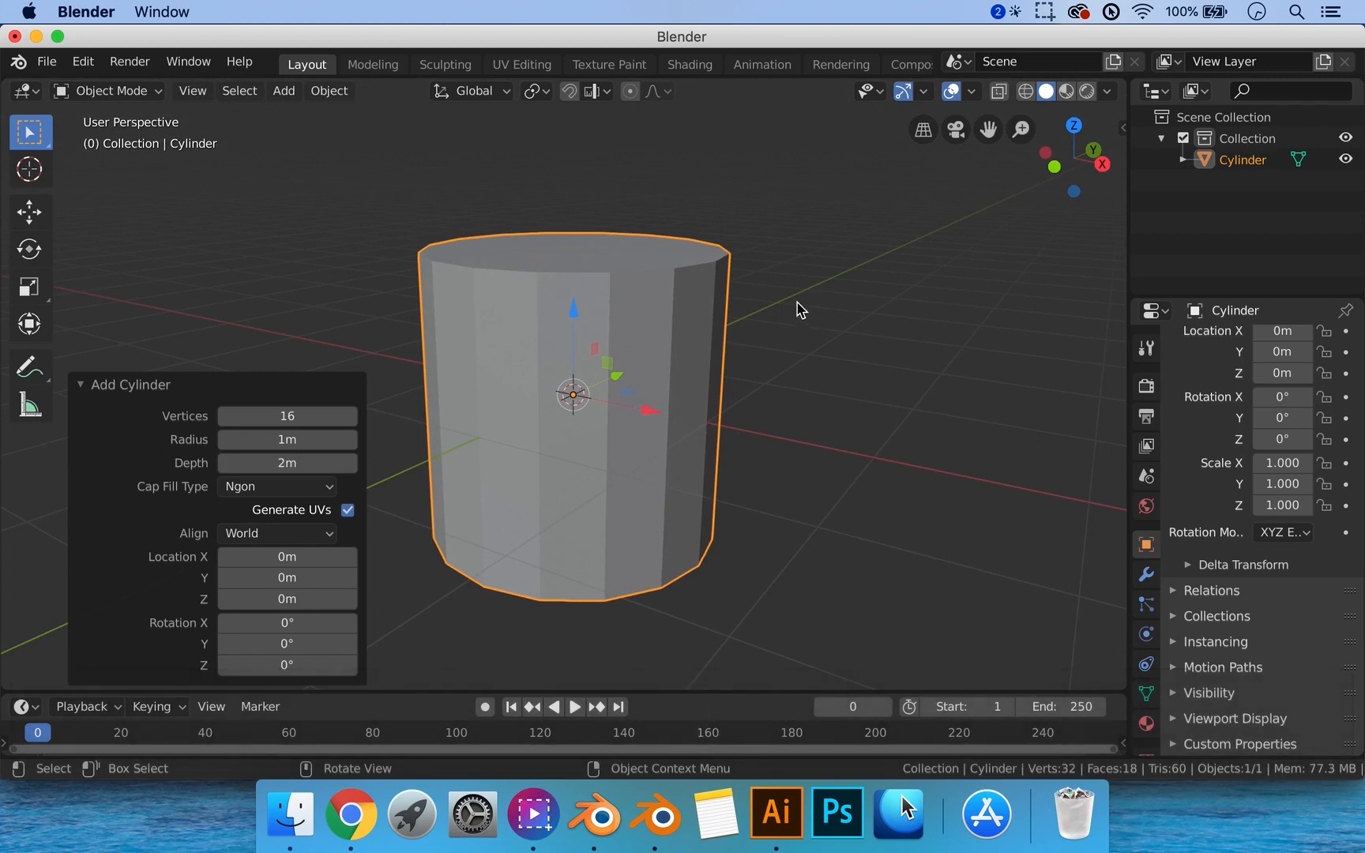
right_click(641, 321)
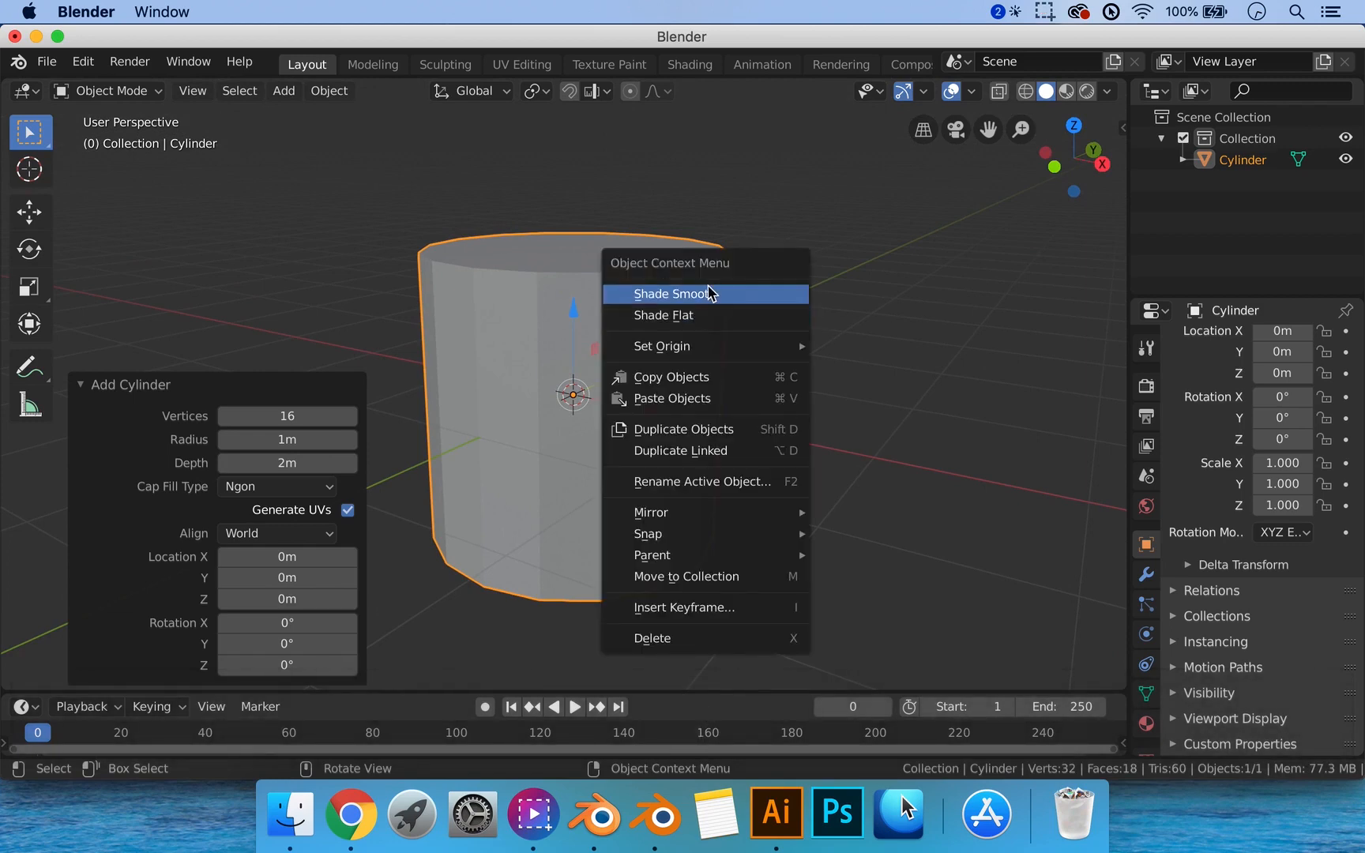
left_click(703, 293)
middle_click_drag(824, 368, 839, 399)
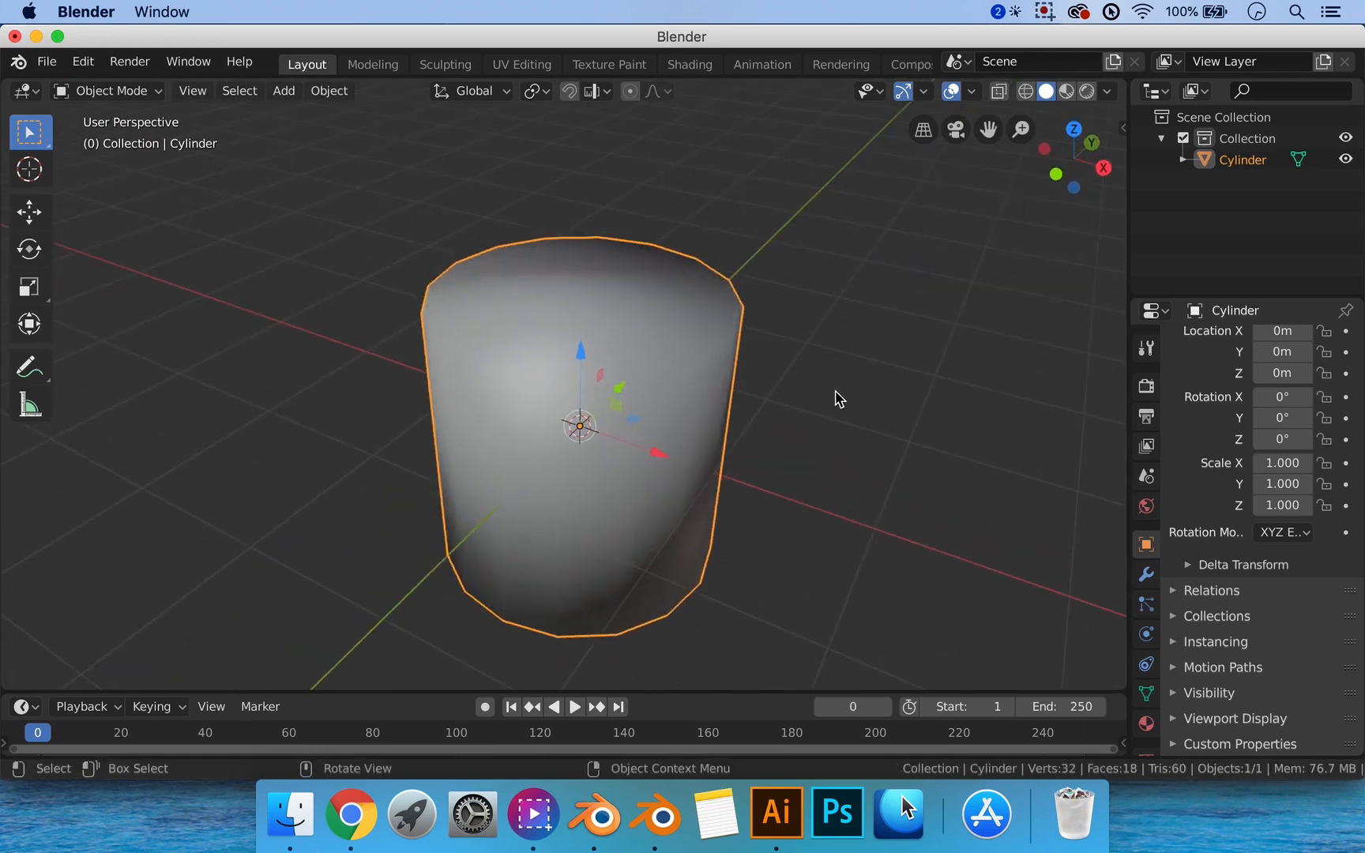
key("Tab")
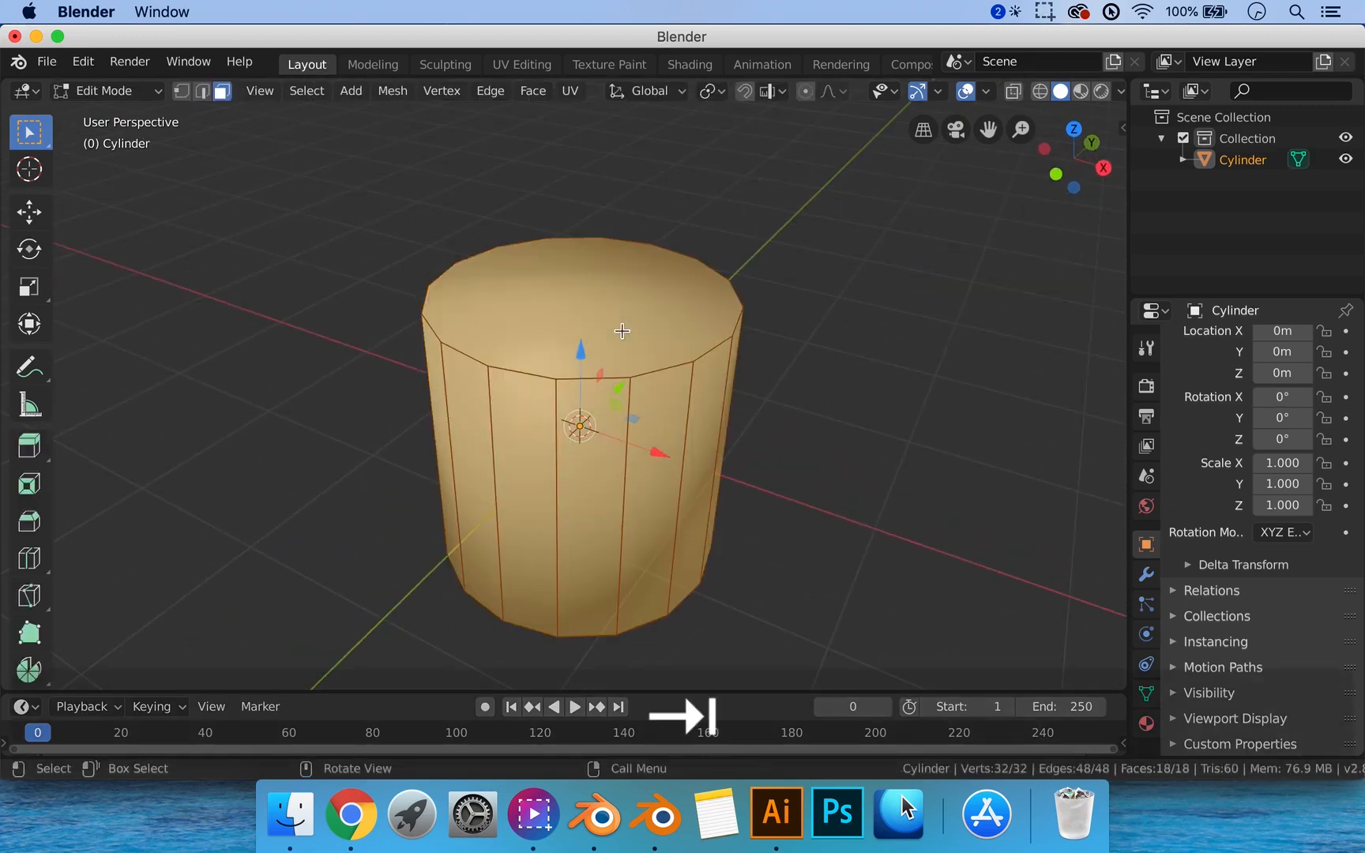
middle_click_drag(655, 337, 682, 401)
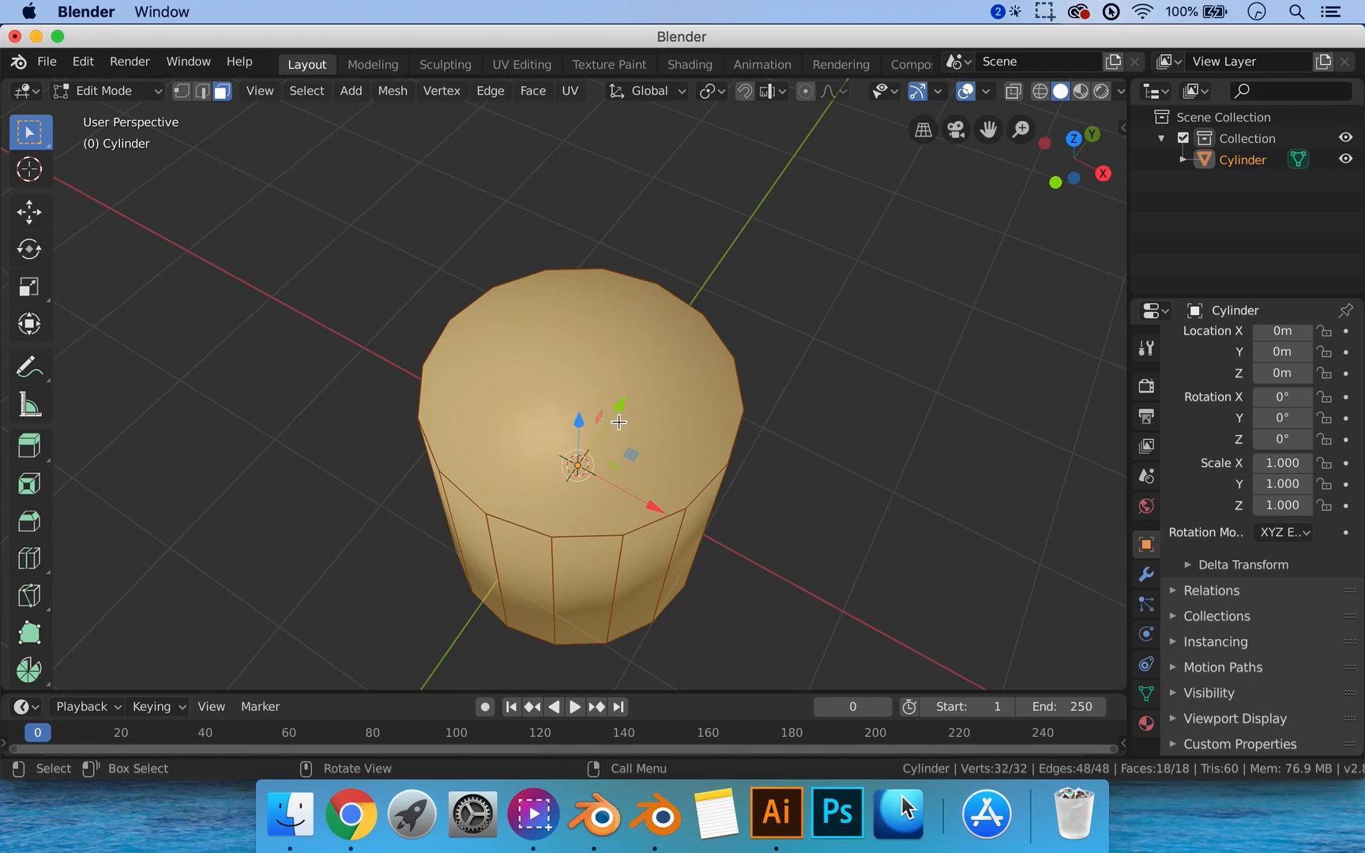
key("Tab")
middle_click_drag(726, 426, 736, 384)
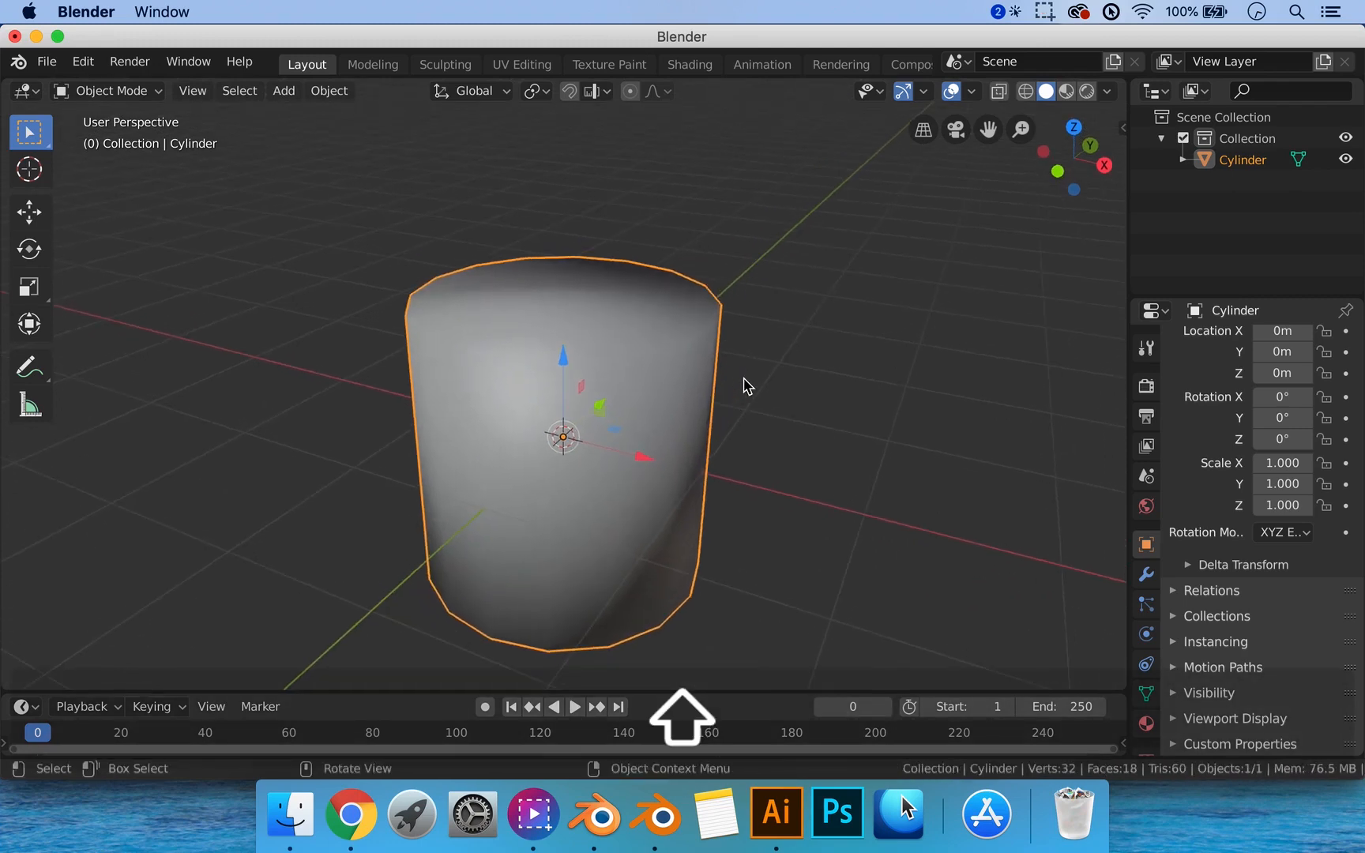
scroll(746, 386, "down", 2)
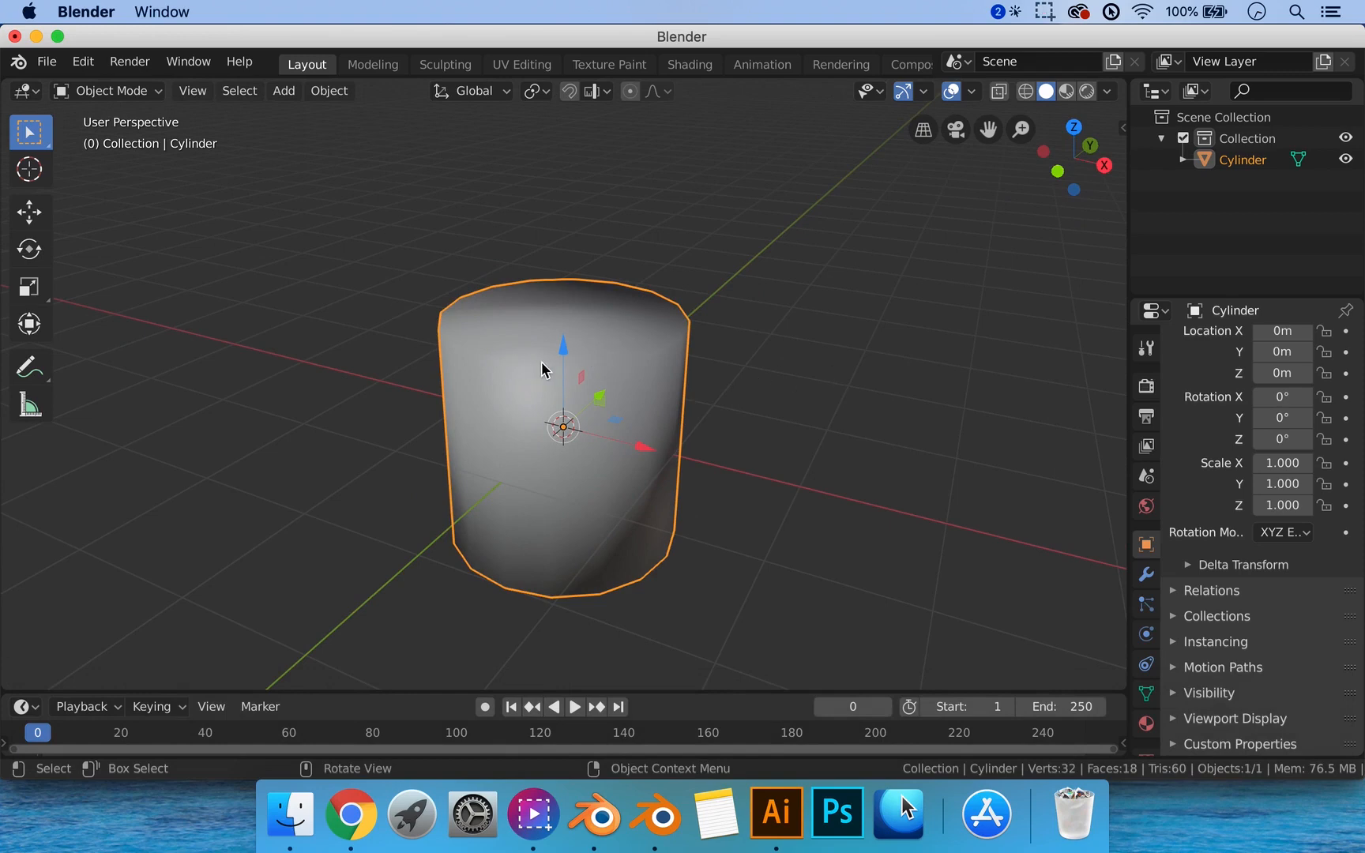
mouse_move(541, 364)
middle_mouse_down()
mouse_move(487, 362)
mouse_move(509, 405)
mouse_move(550, 366)
middle_mouse_up()
Extrude the cylinder's top face in place, scale it to about 0.113, and check the shading in Object Mode.
key("Tab")
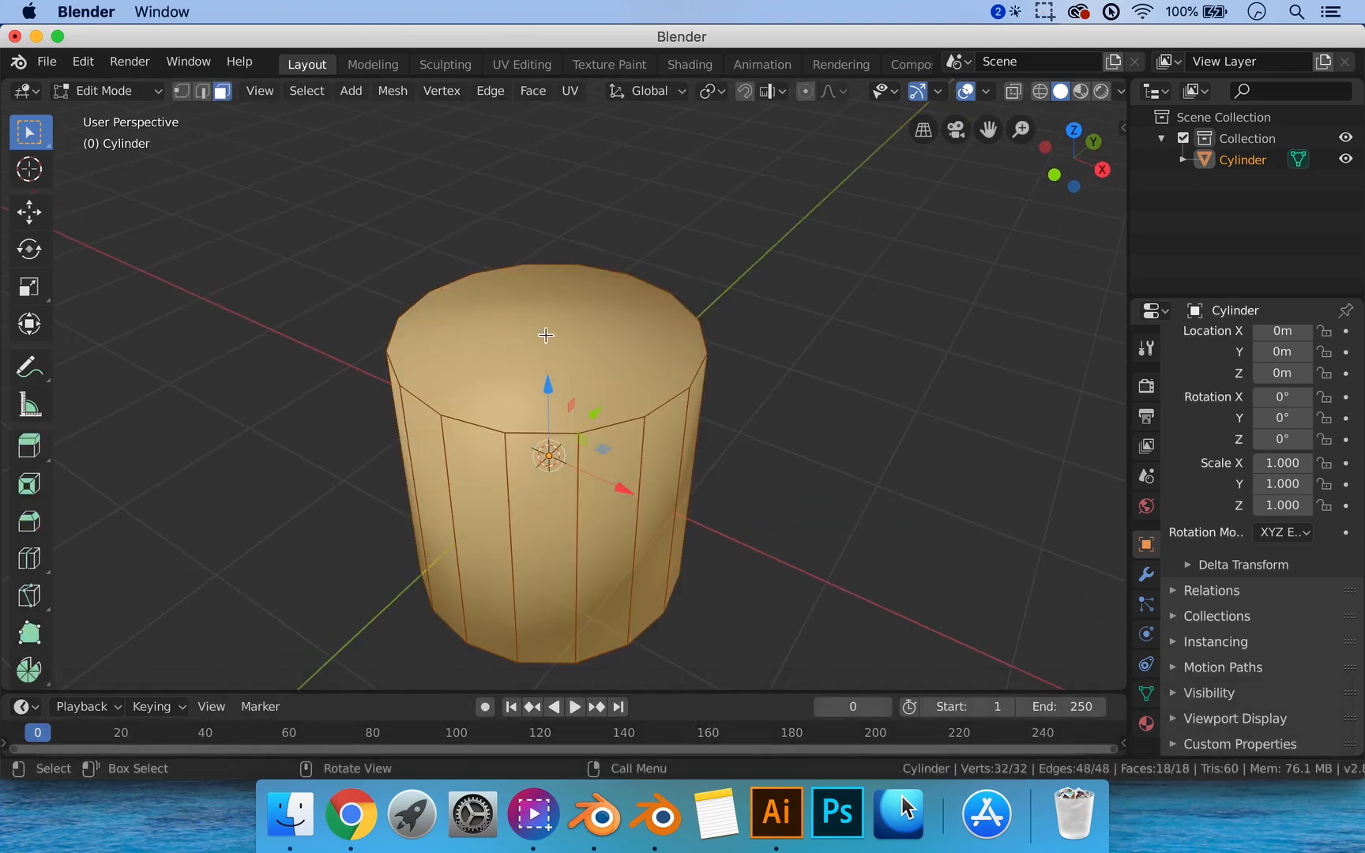
key("ctrl+Tab")
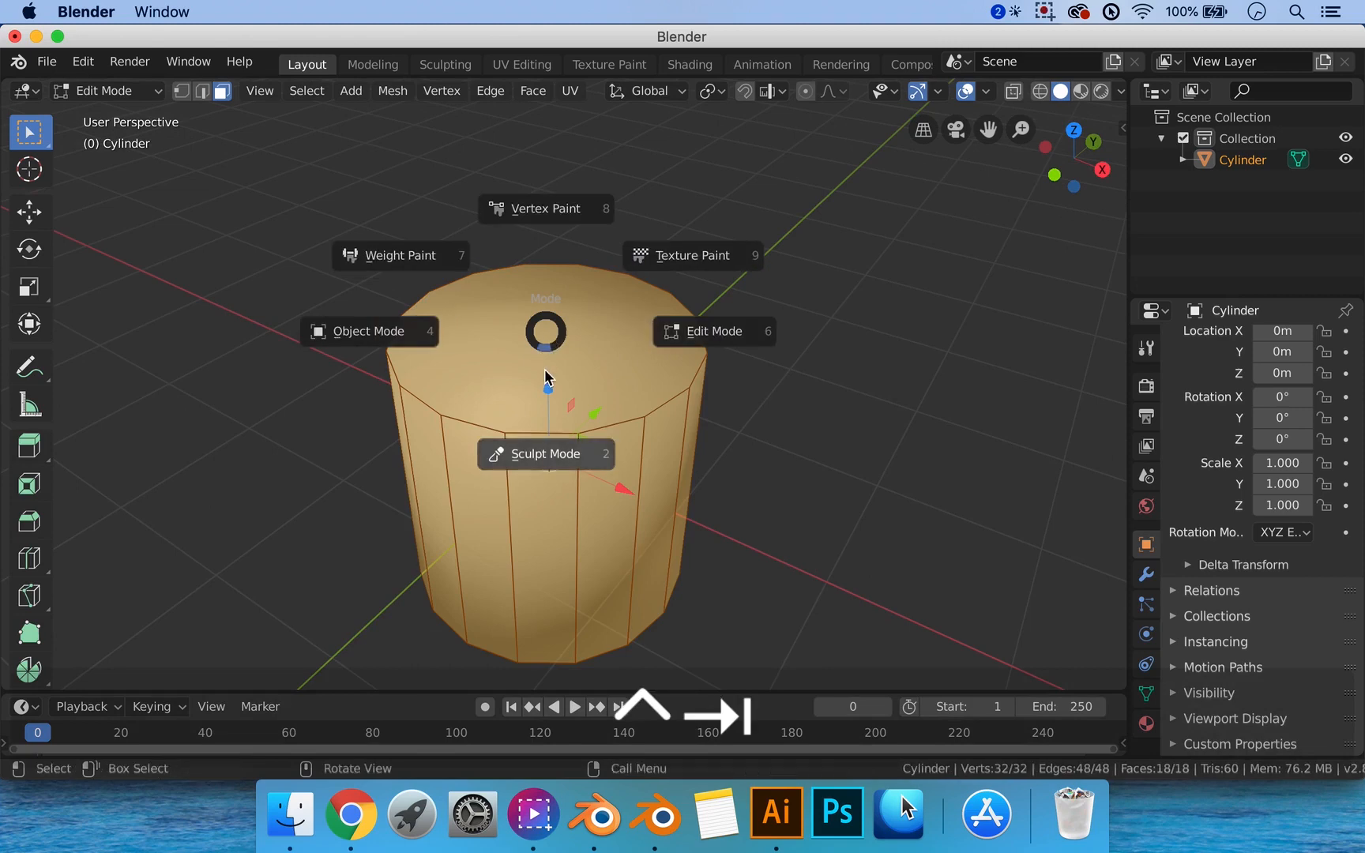
left_click(586, 324)
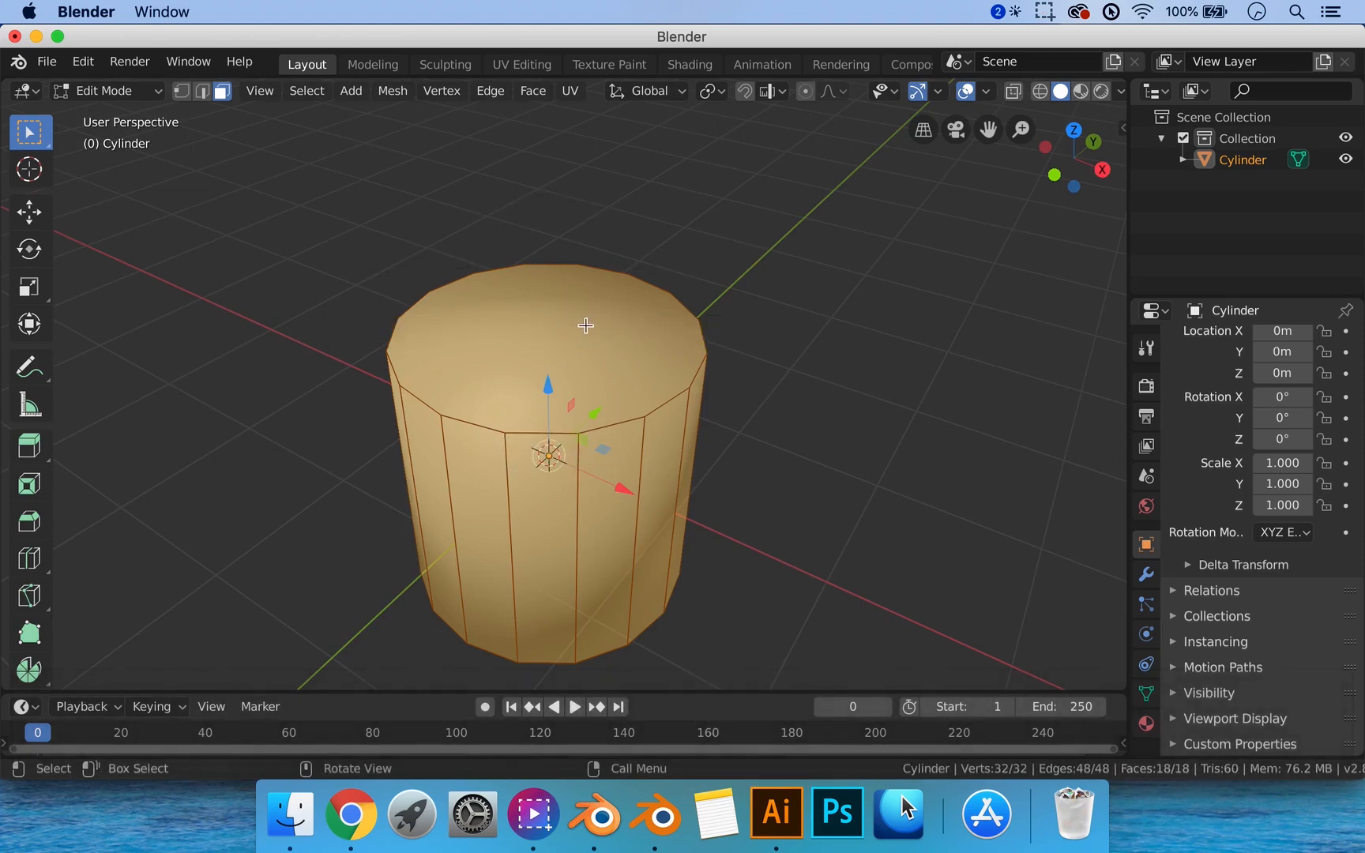
key("ctrl+3")
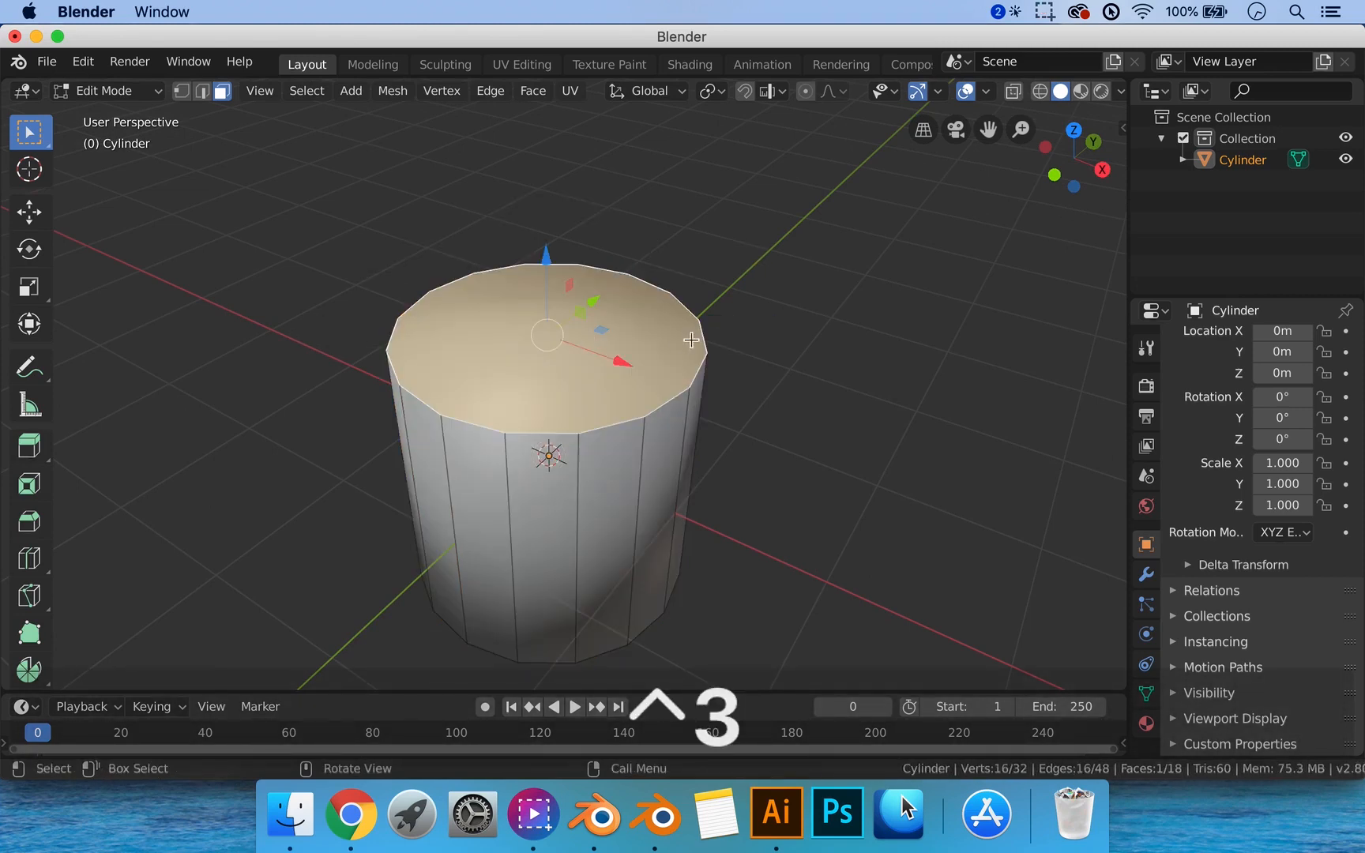
left_click(562, 348)
middle_click_drag(673, 374, 676, 384)
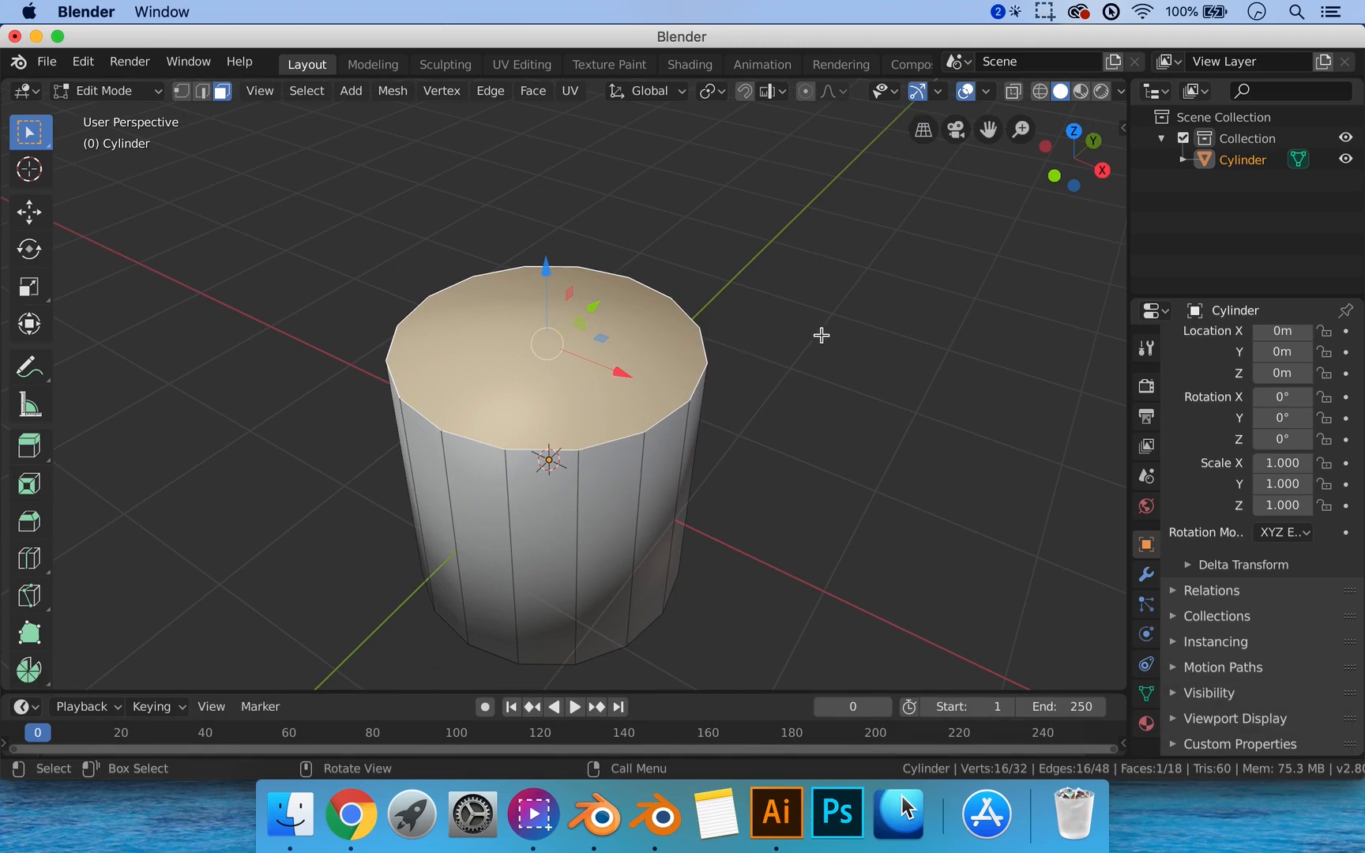
key("e")
key("s")
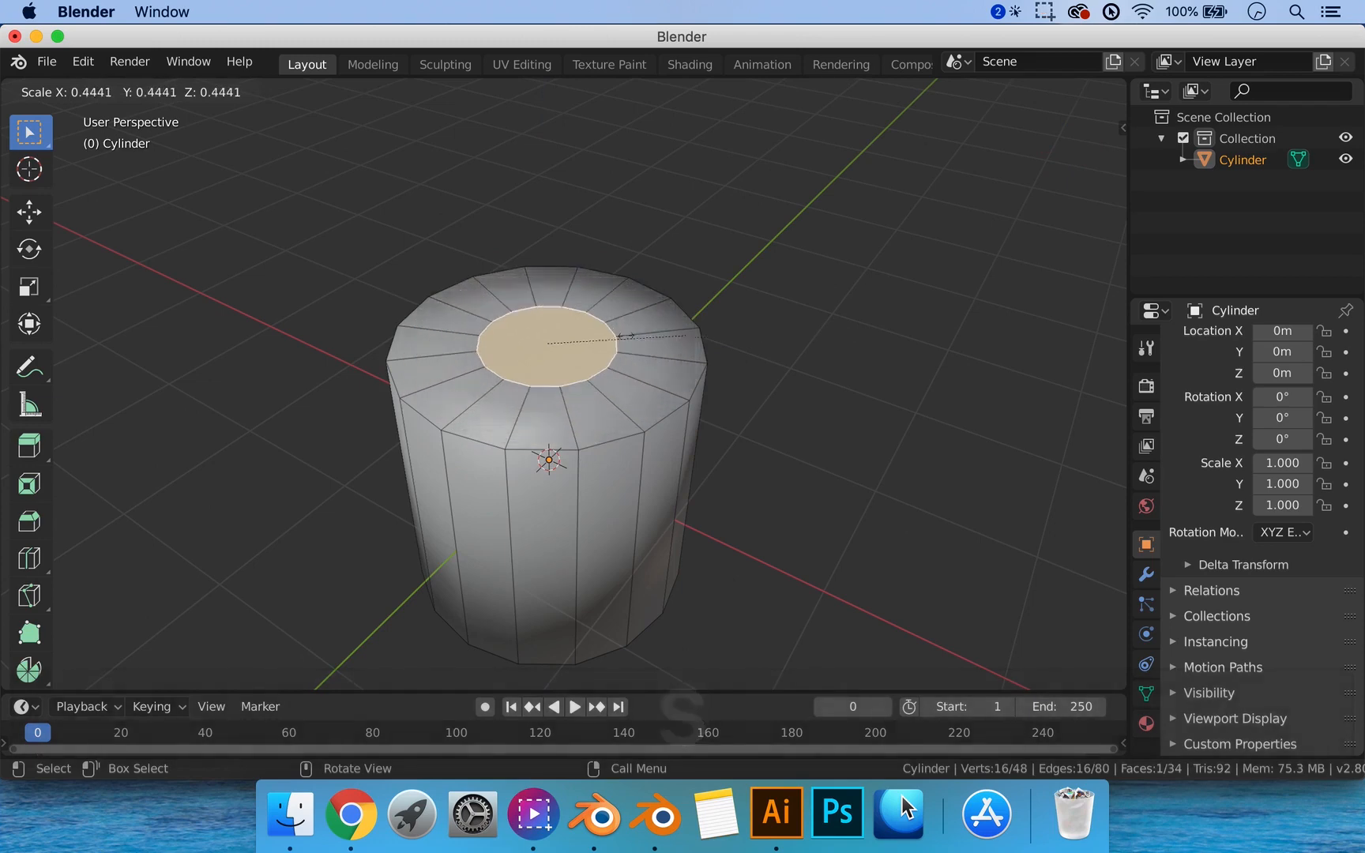
left_click(686, 327)
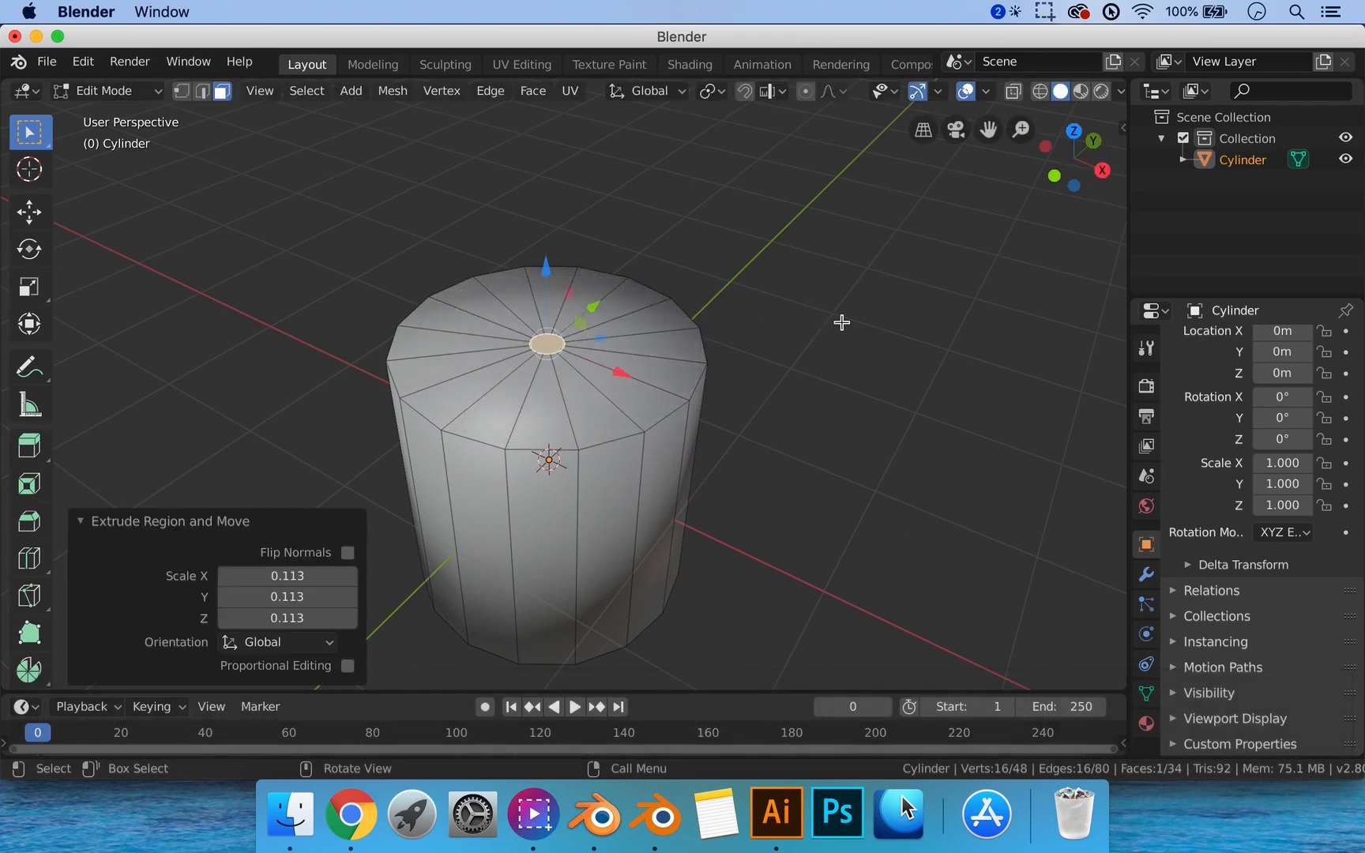
key("Tab")
middle_click_drag(832, 310, 798, 302)
scroll(701, 350, "up", 3)
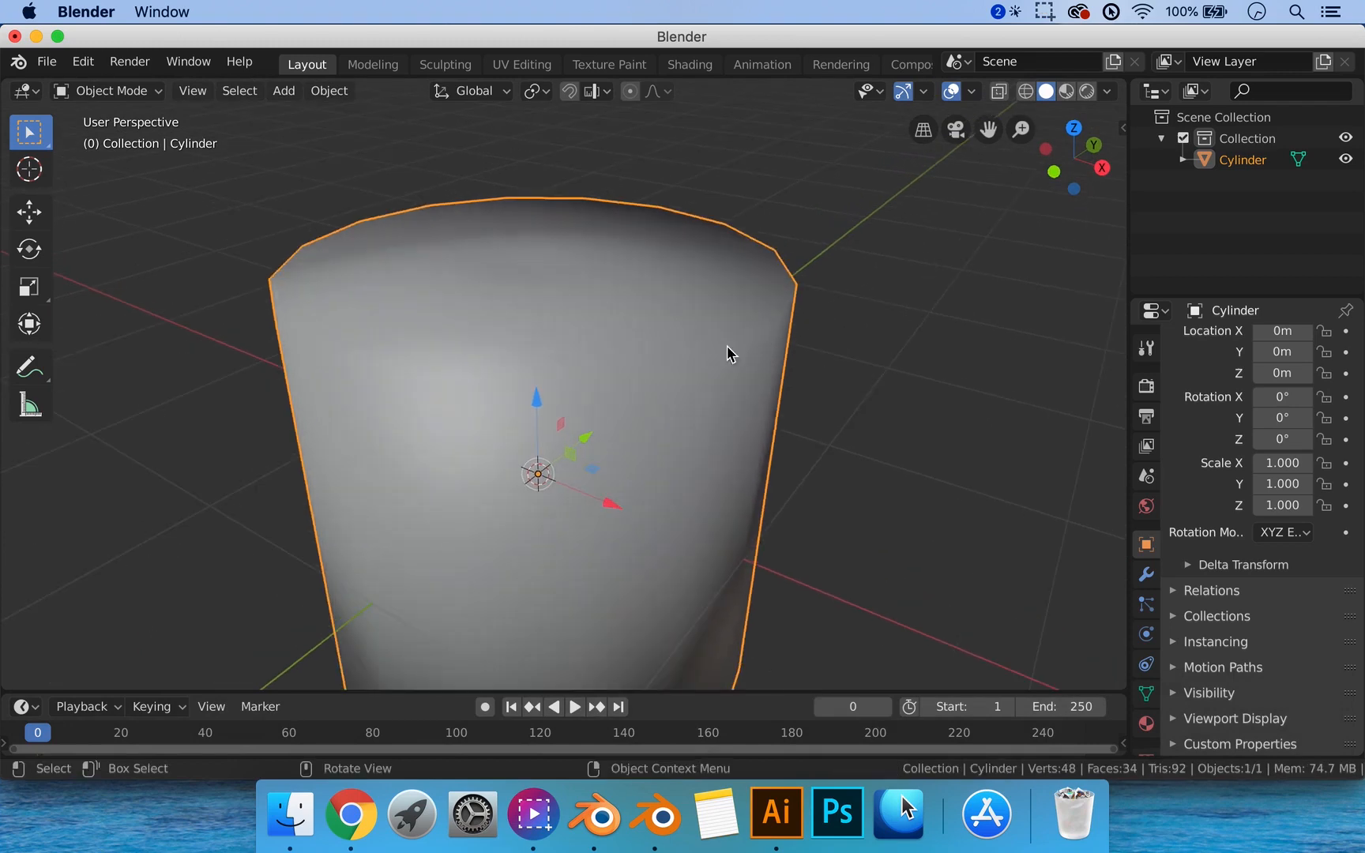
scroll(634, 360, "down", 3)
Merge the vertices of the small central top face at center and inspect the cap's triangular faces.
key("Tab")
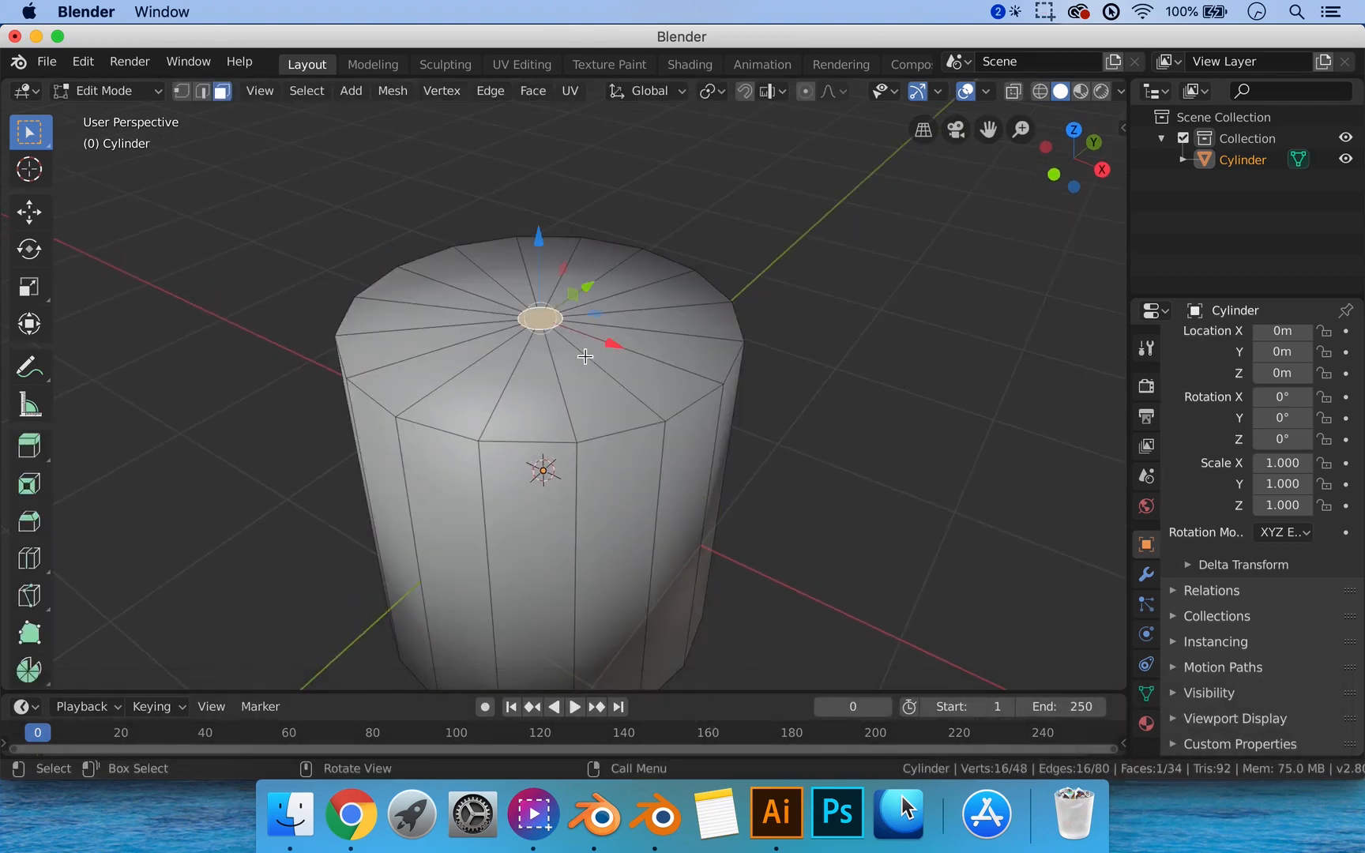
right_click(563, 326)
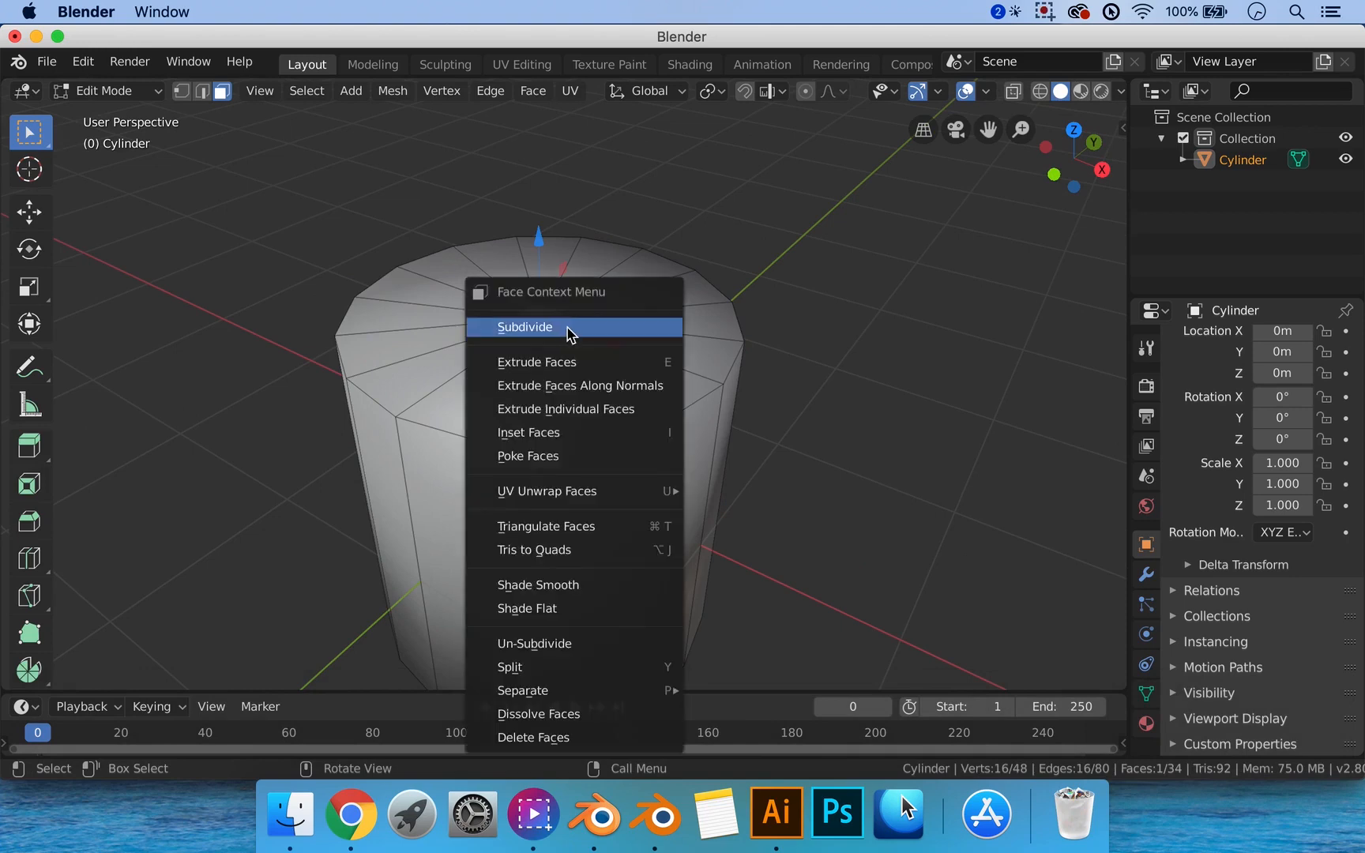
left_click(598, 608)
left_click(181, 91)
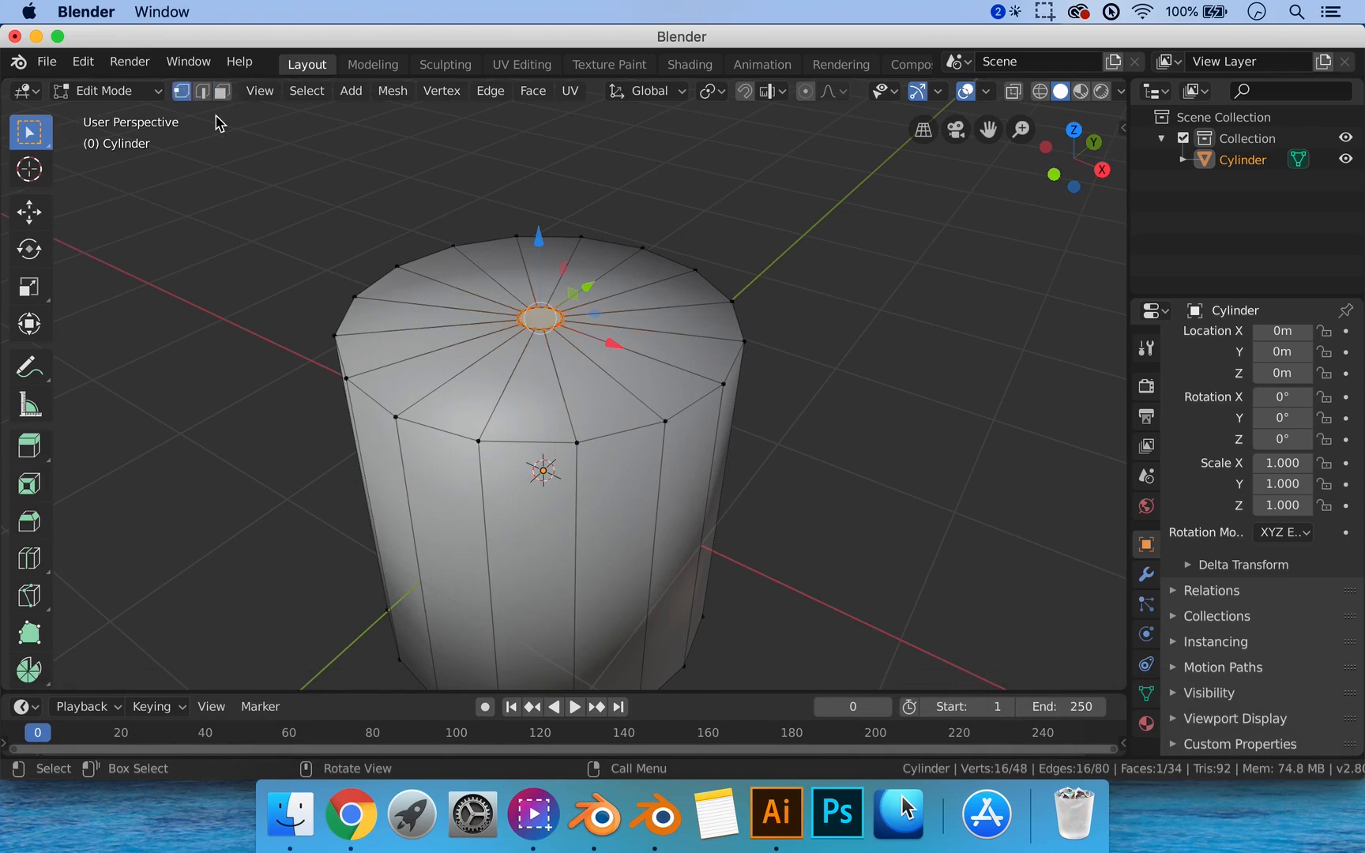
right_click(544, 312)
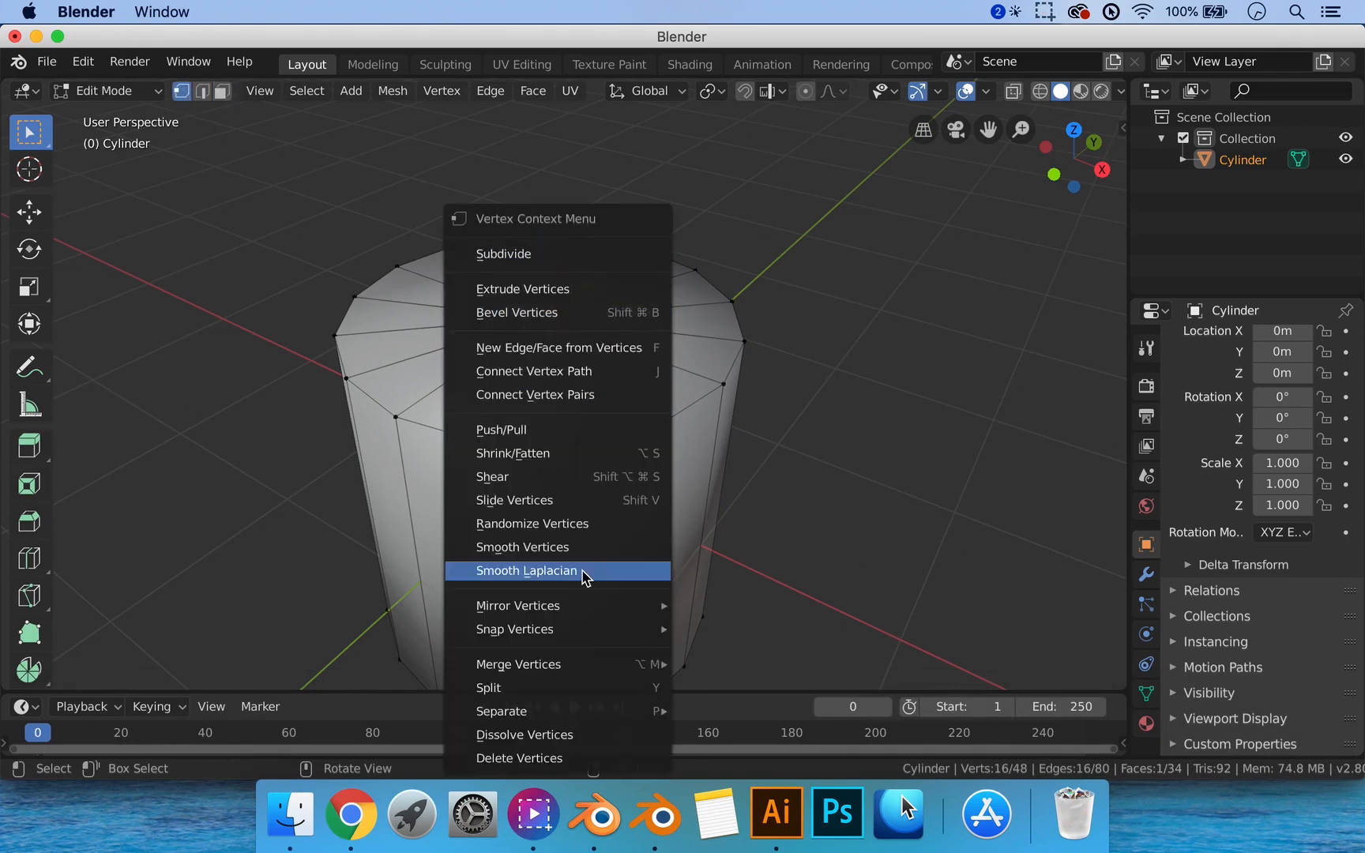
mouse_move(575, 677)
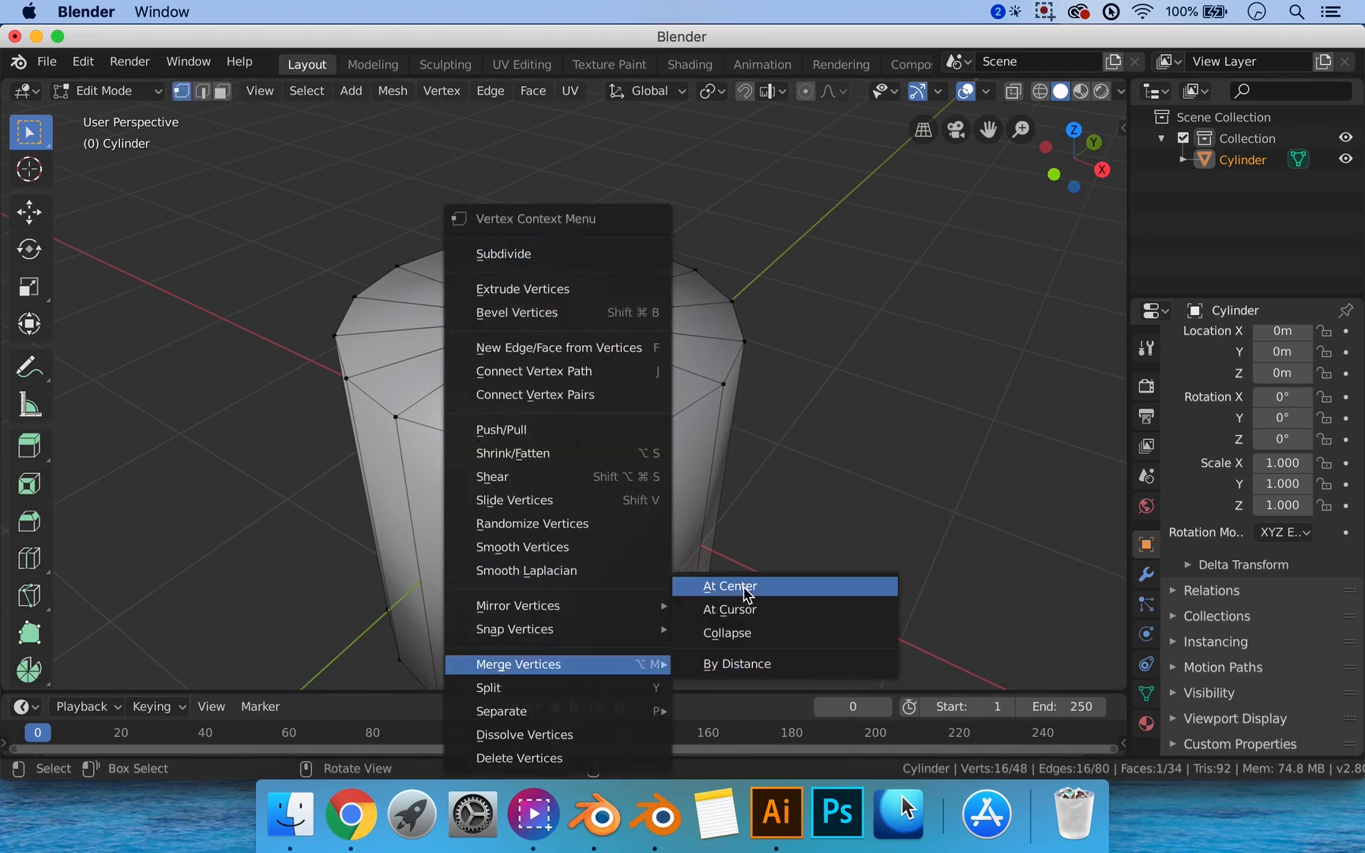
left_click(729, 585)
left_click(838, 463)
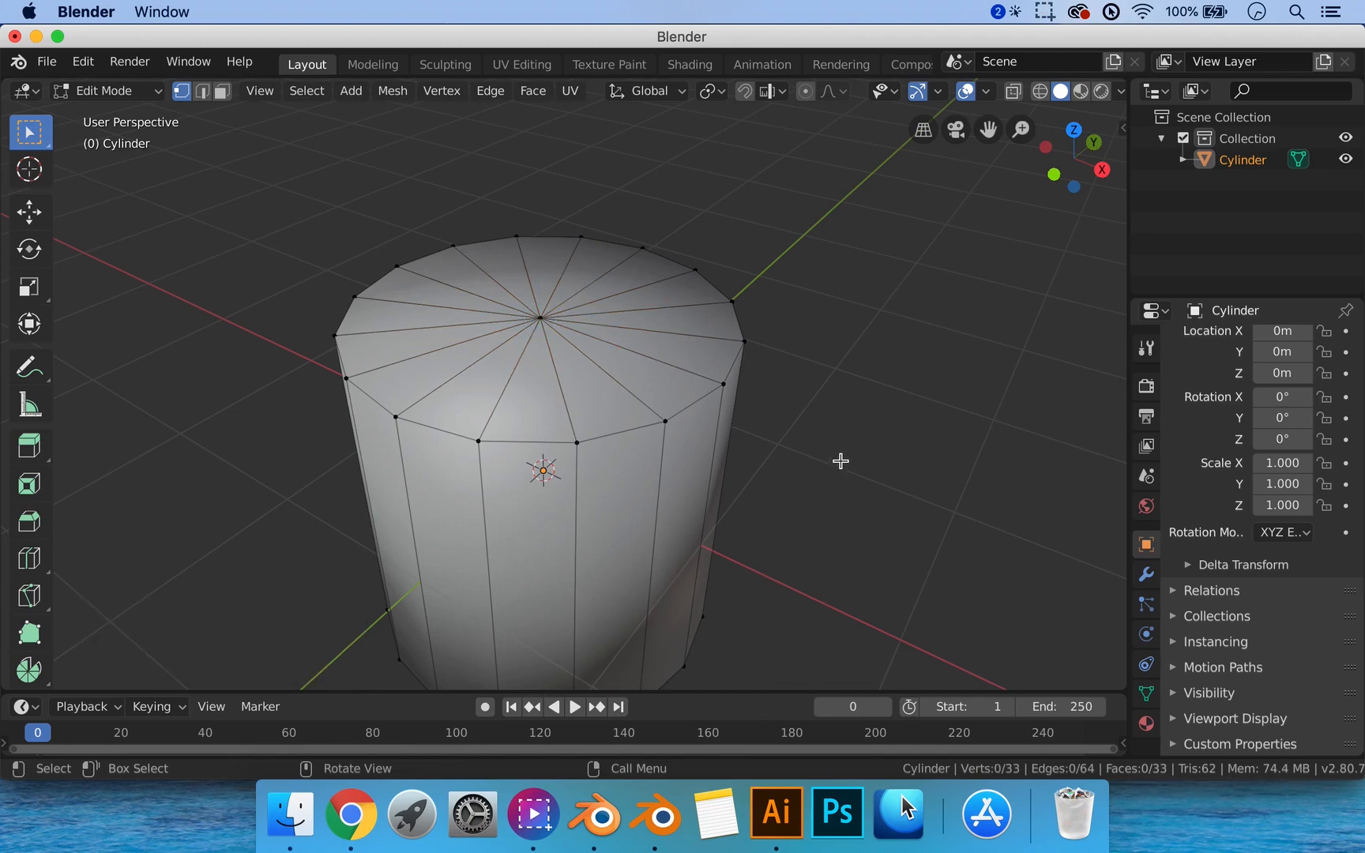
key("Tab")
key("Tab")
middle_click_drag(787, 439, 741, 451)
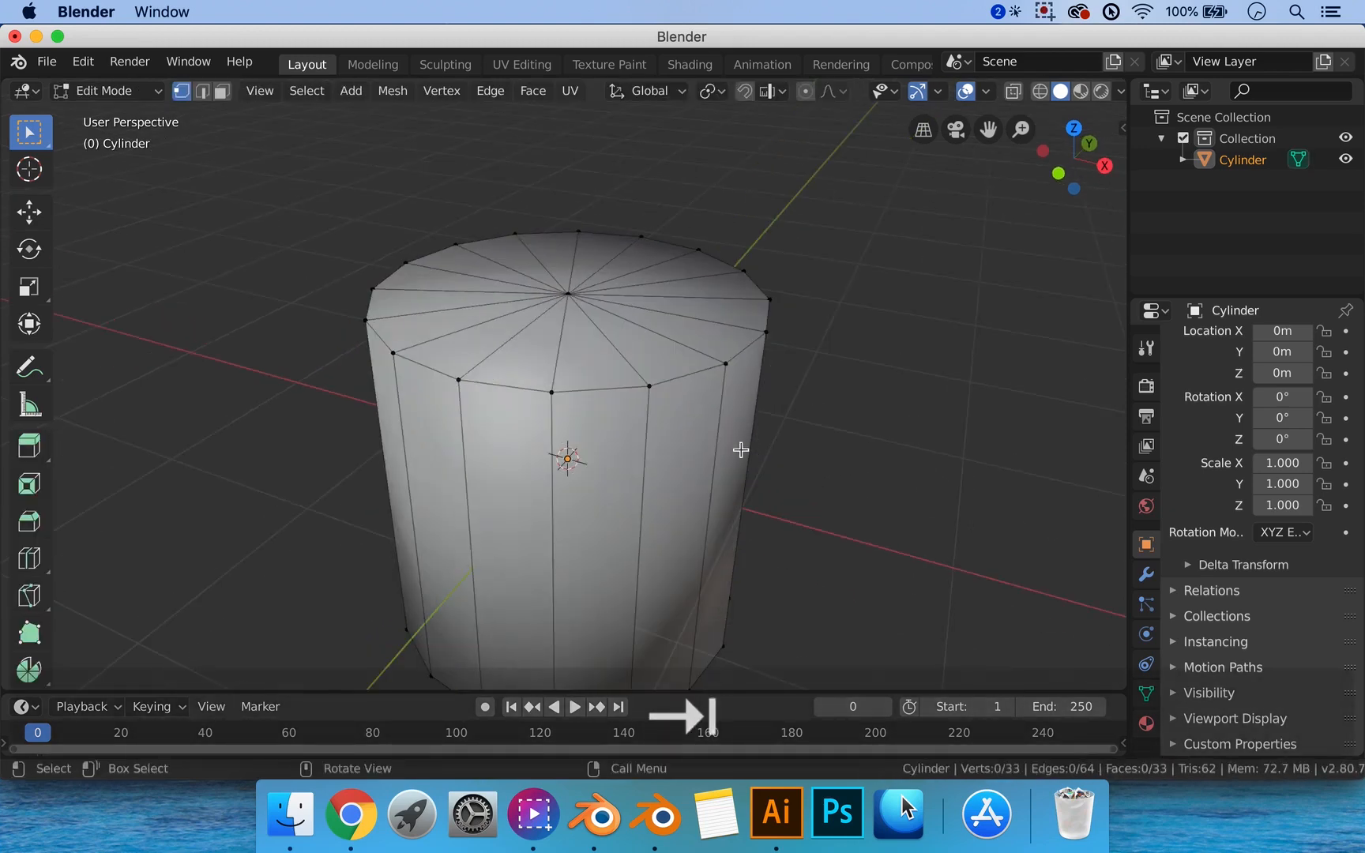
middle_click_drag(594, 356, 567, 381, "shift")
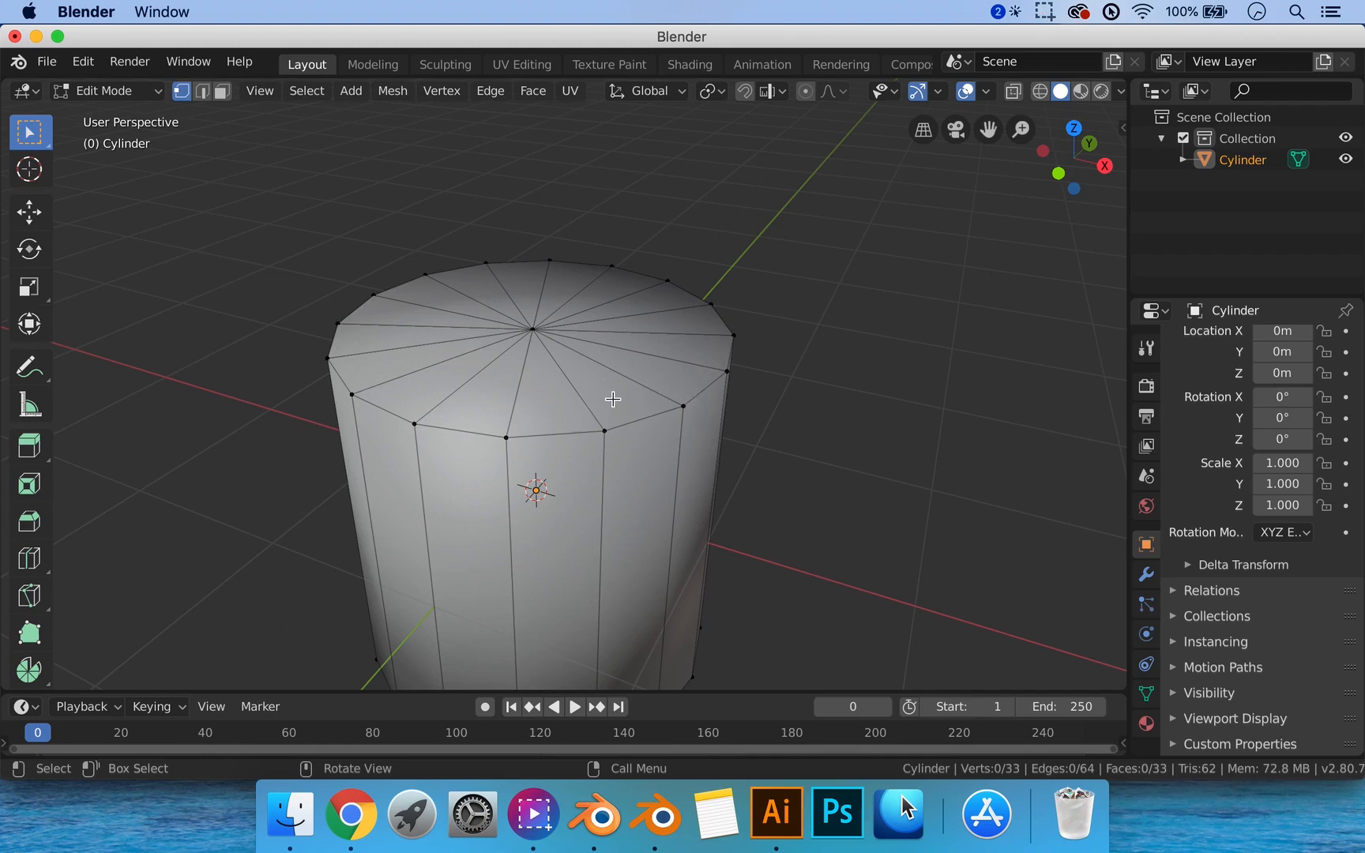
Bevel the cylinder's top rim edge loop with a width of about 0.0112 m and check the shading in Object Mode.
left_click(202, 91)
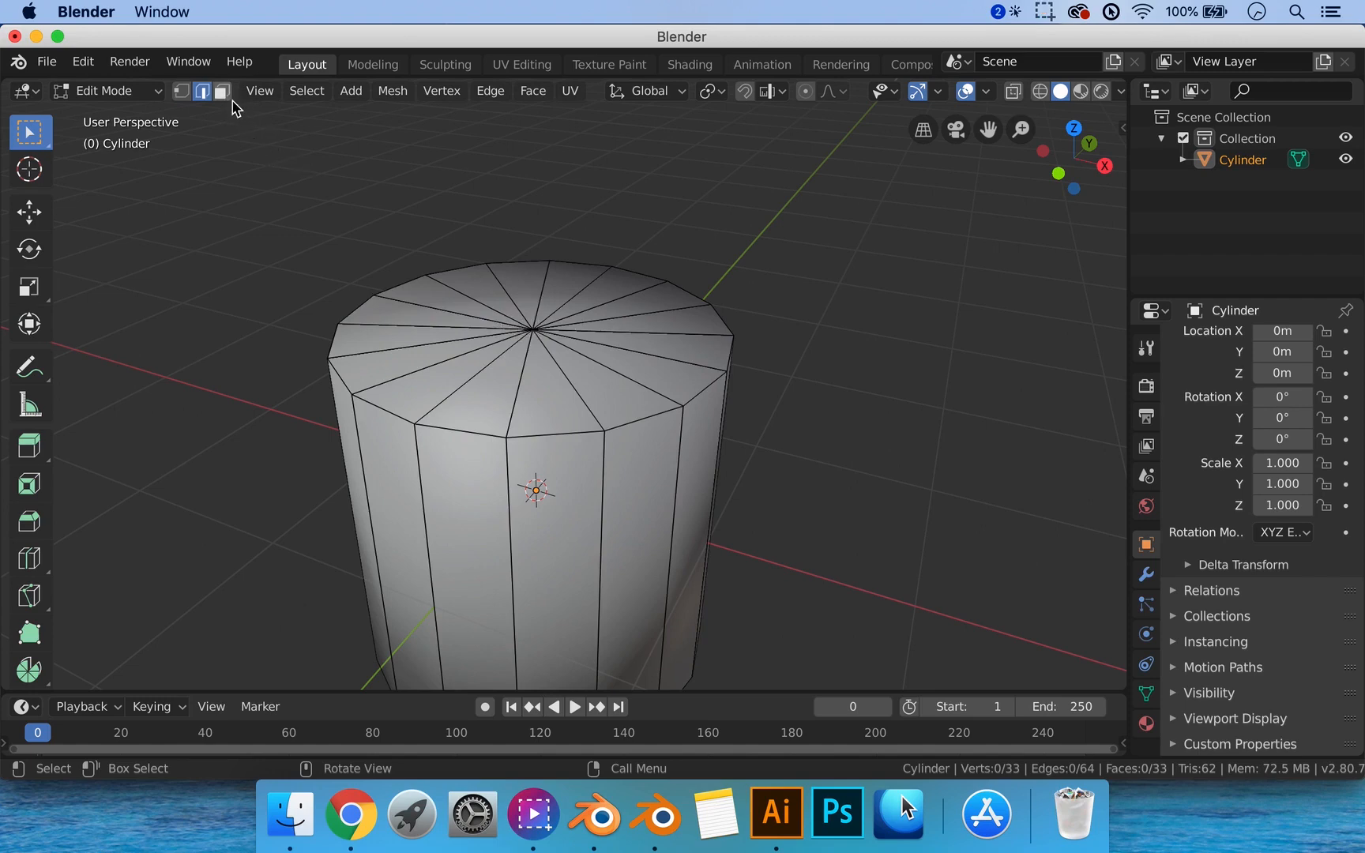
key("alt")
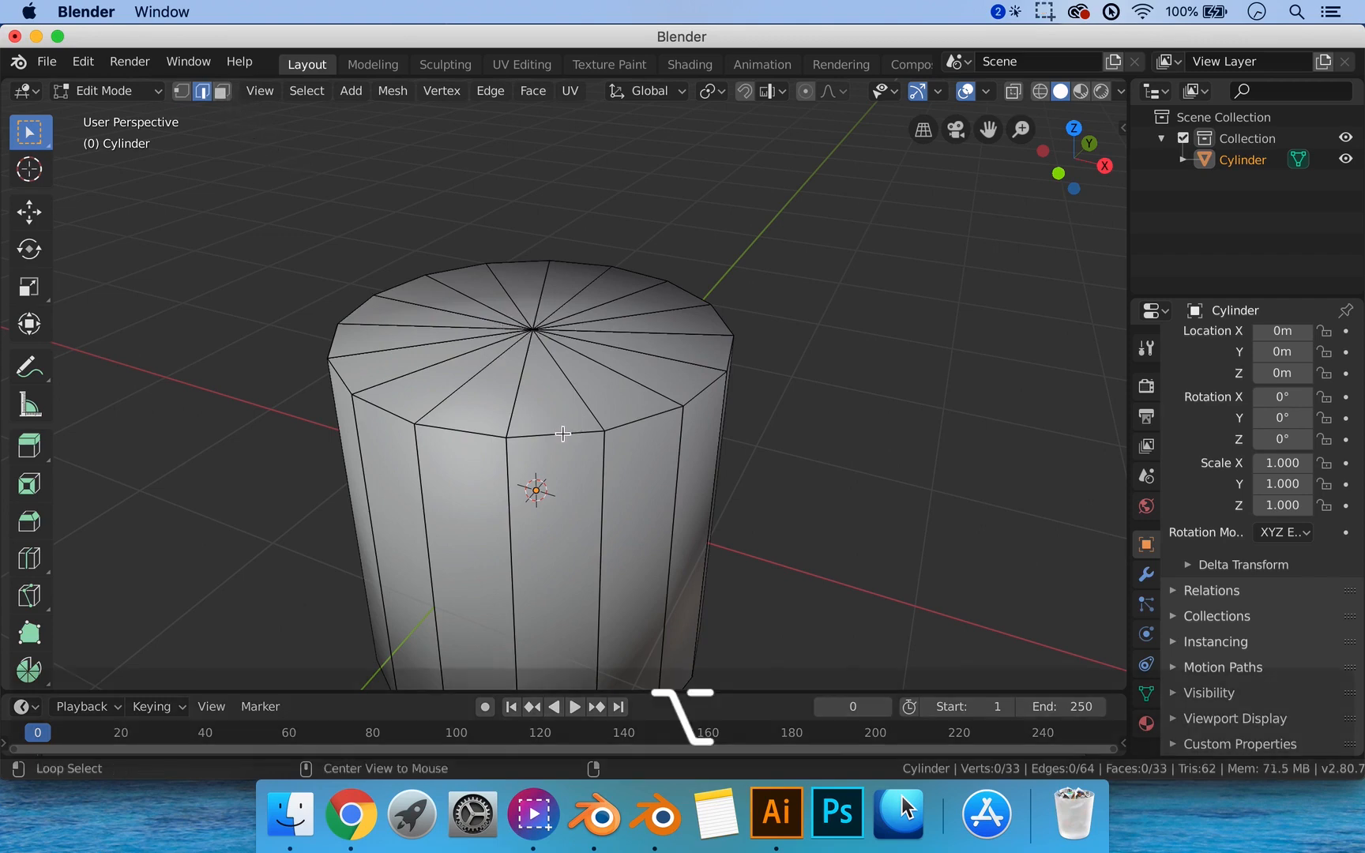
left_click(563, 433, "alt")
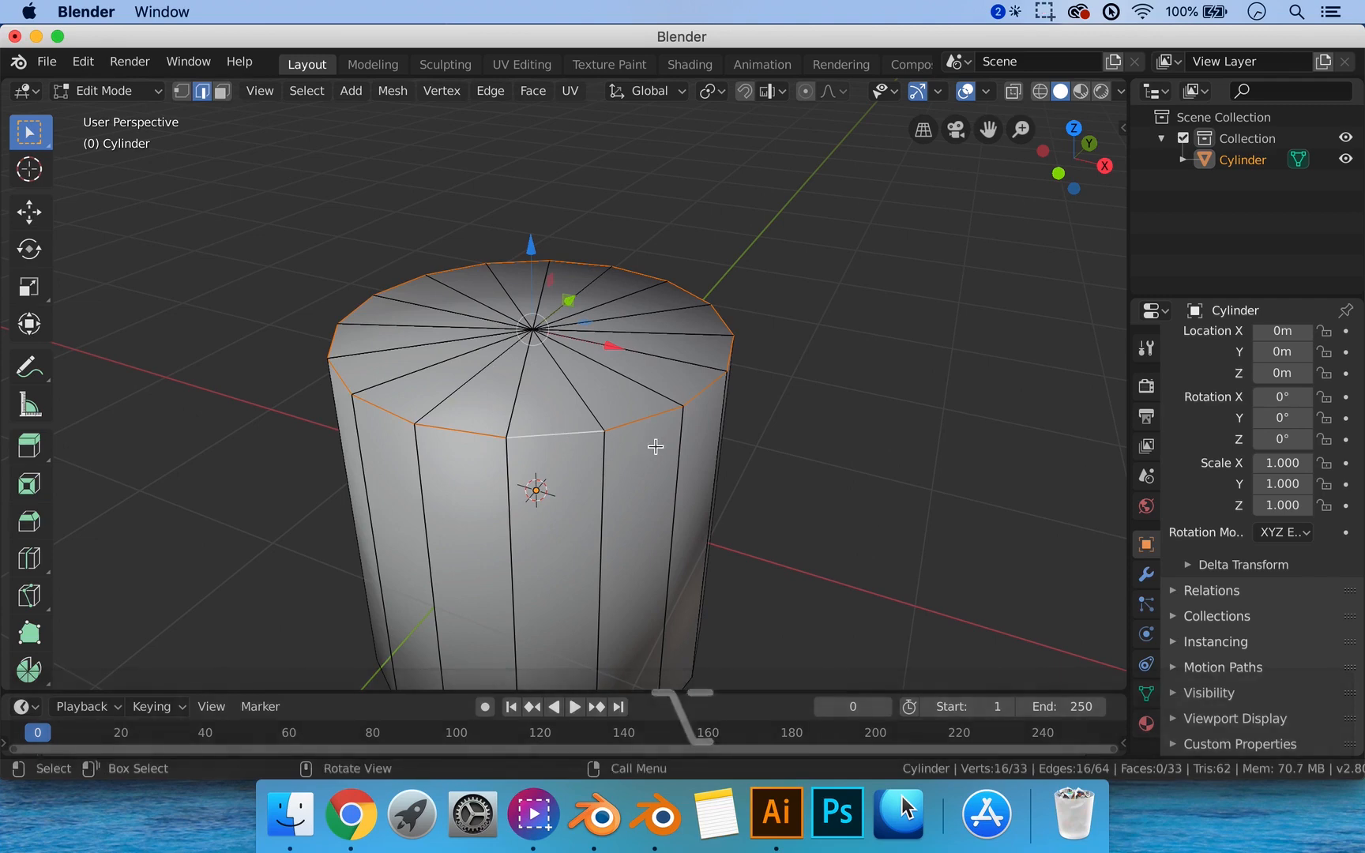
key("ctrl+b")
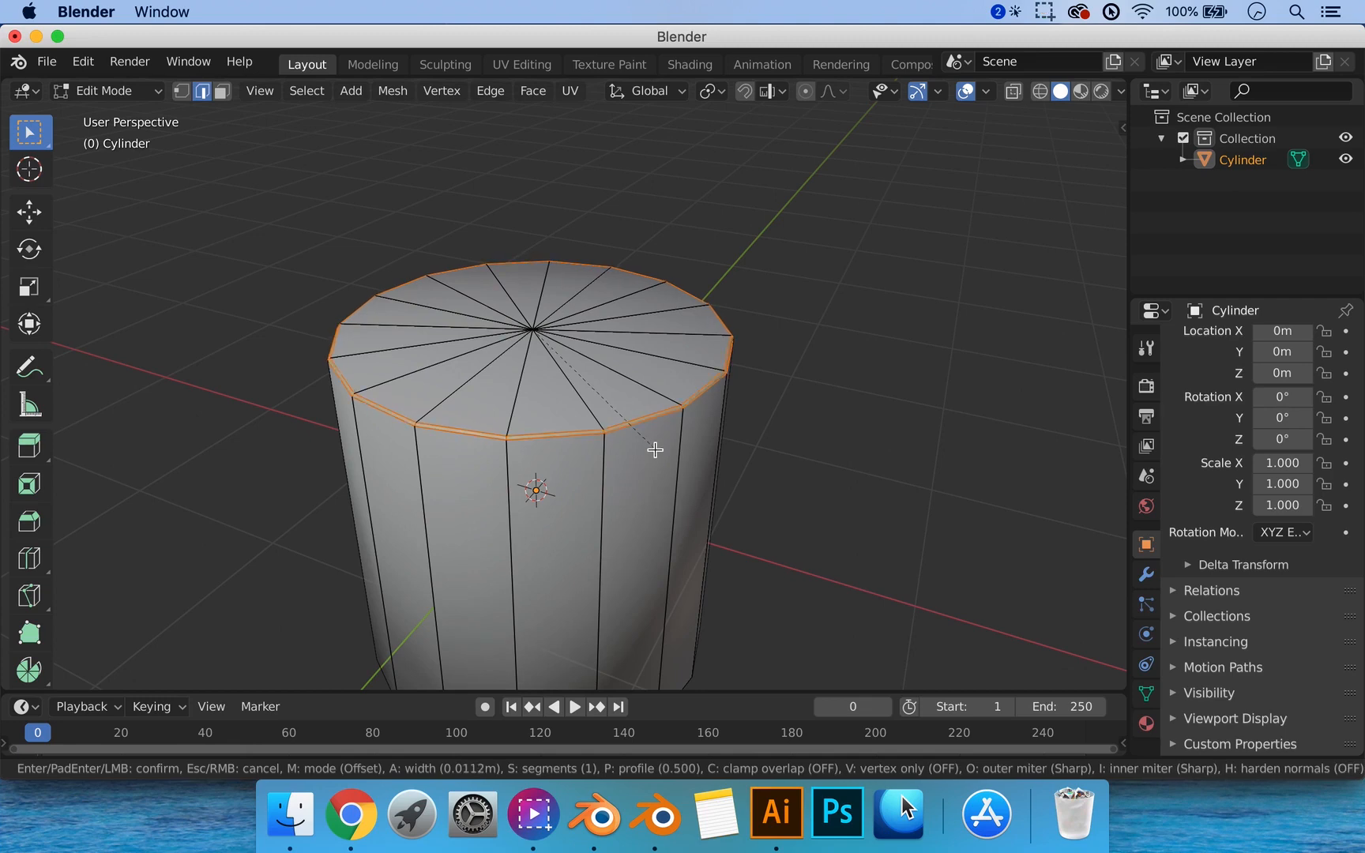
left_click(654, 451)
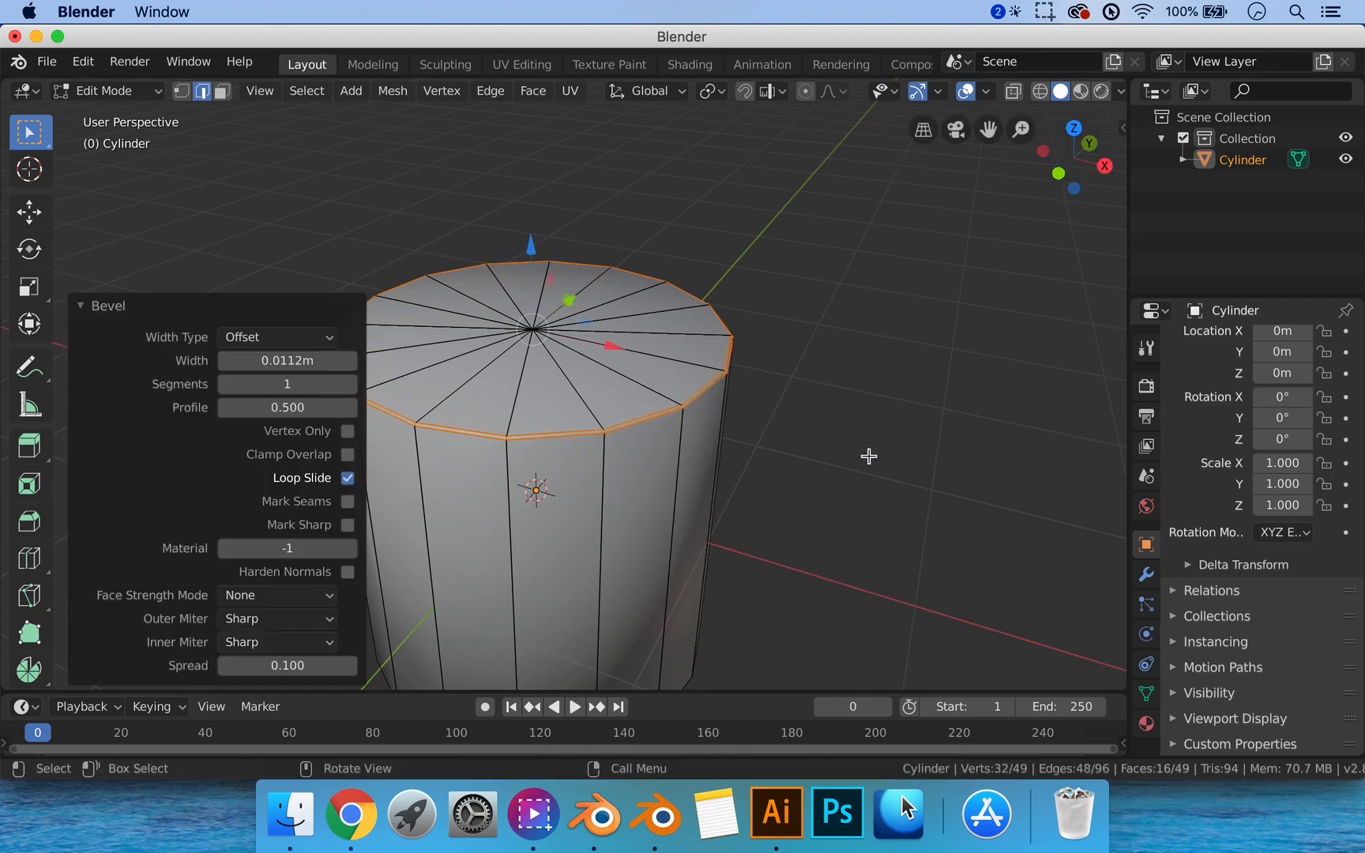
key("Tab")
middle_click_drag(781, 444, 774, 458)
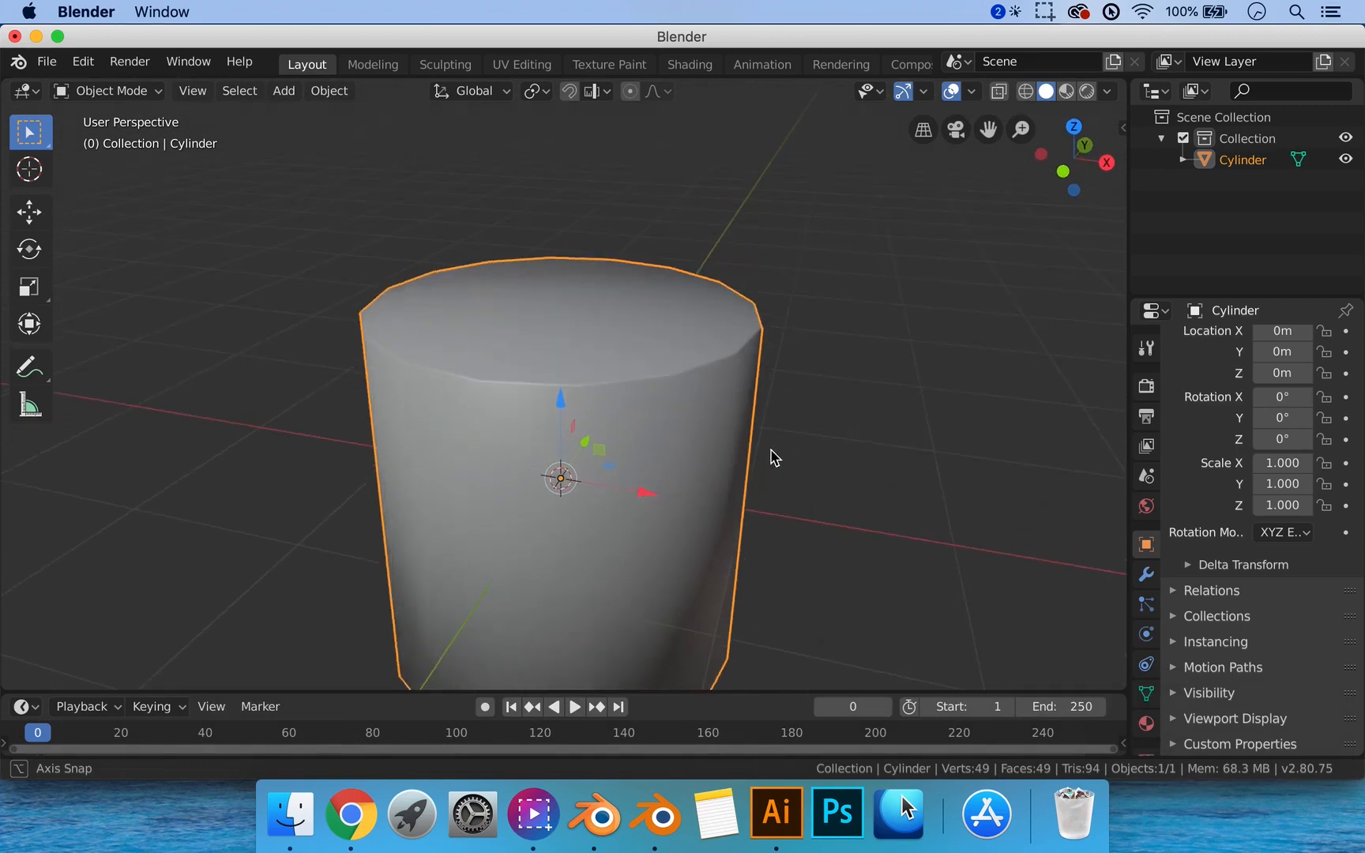
scroll(414, 370, "up", 3)
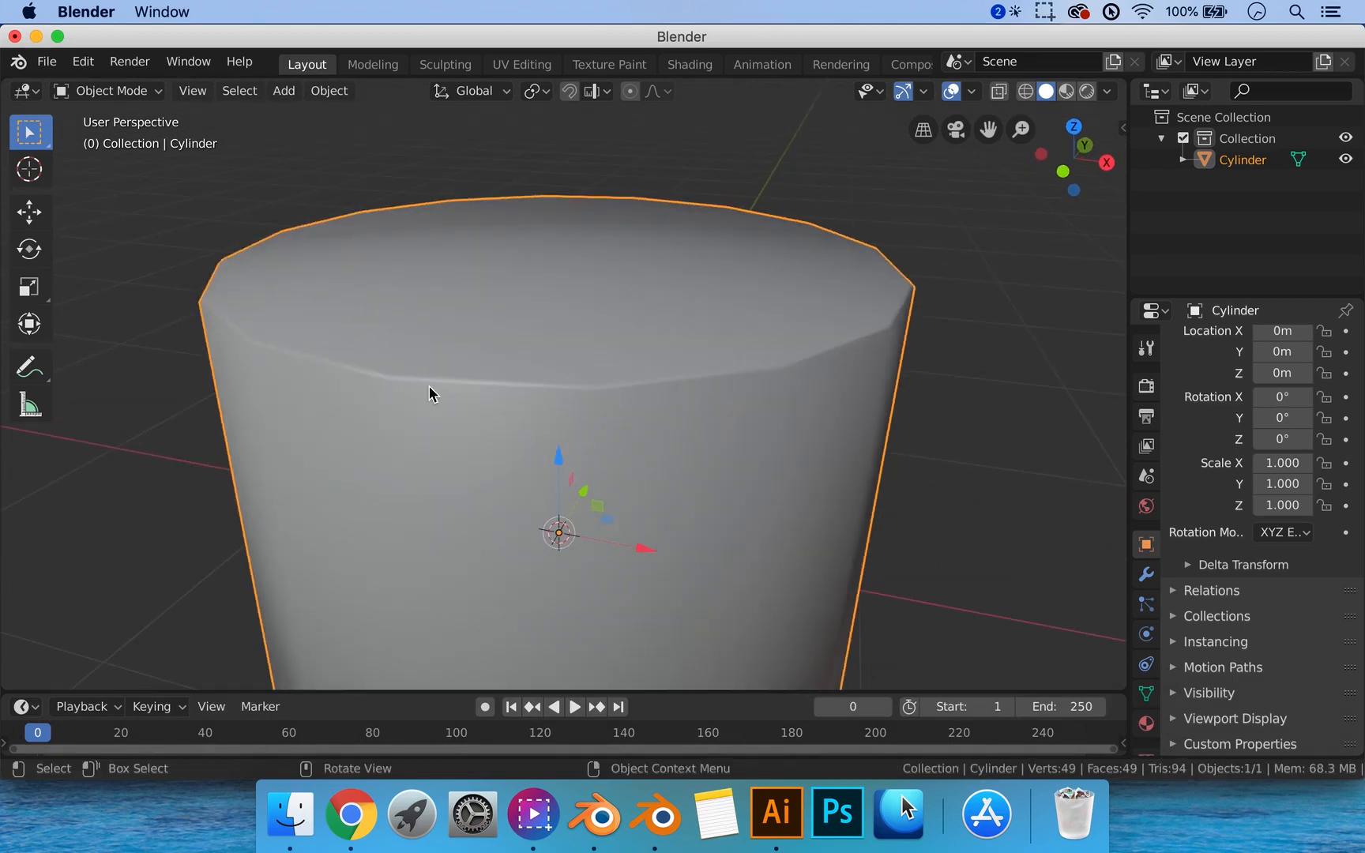
Cut one centered horizontal edge loop around the cylinder's side, halfway up its height.
scroll(524, 406, "down", 4)
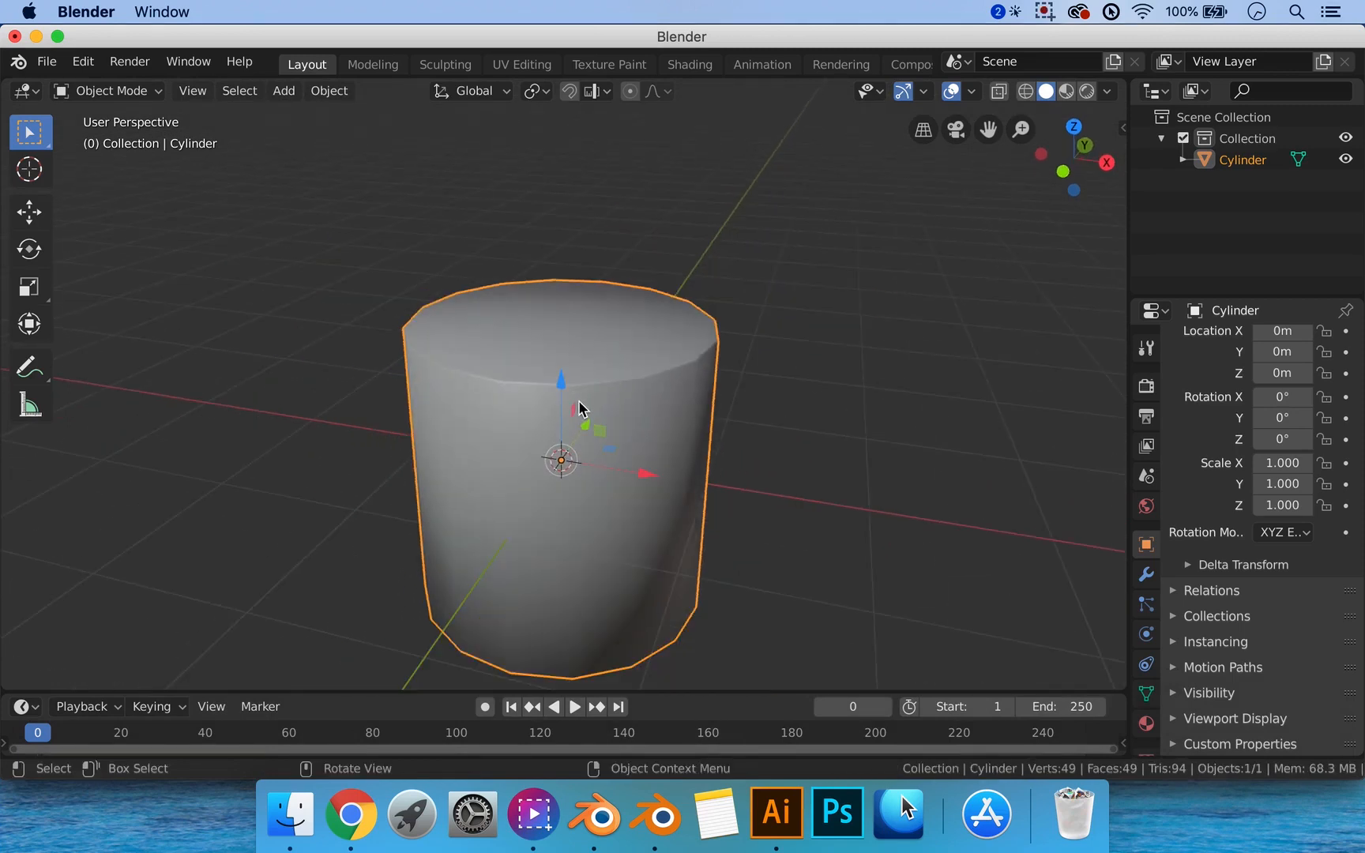
middle_click_drag(578, 404, 466, 356)
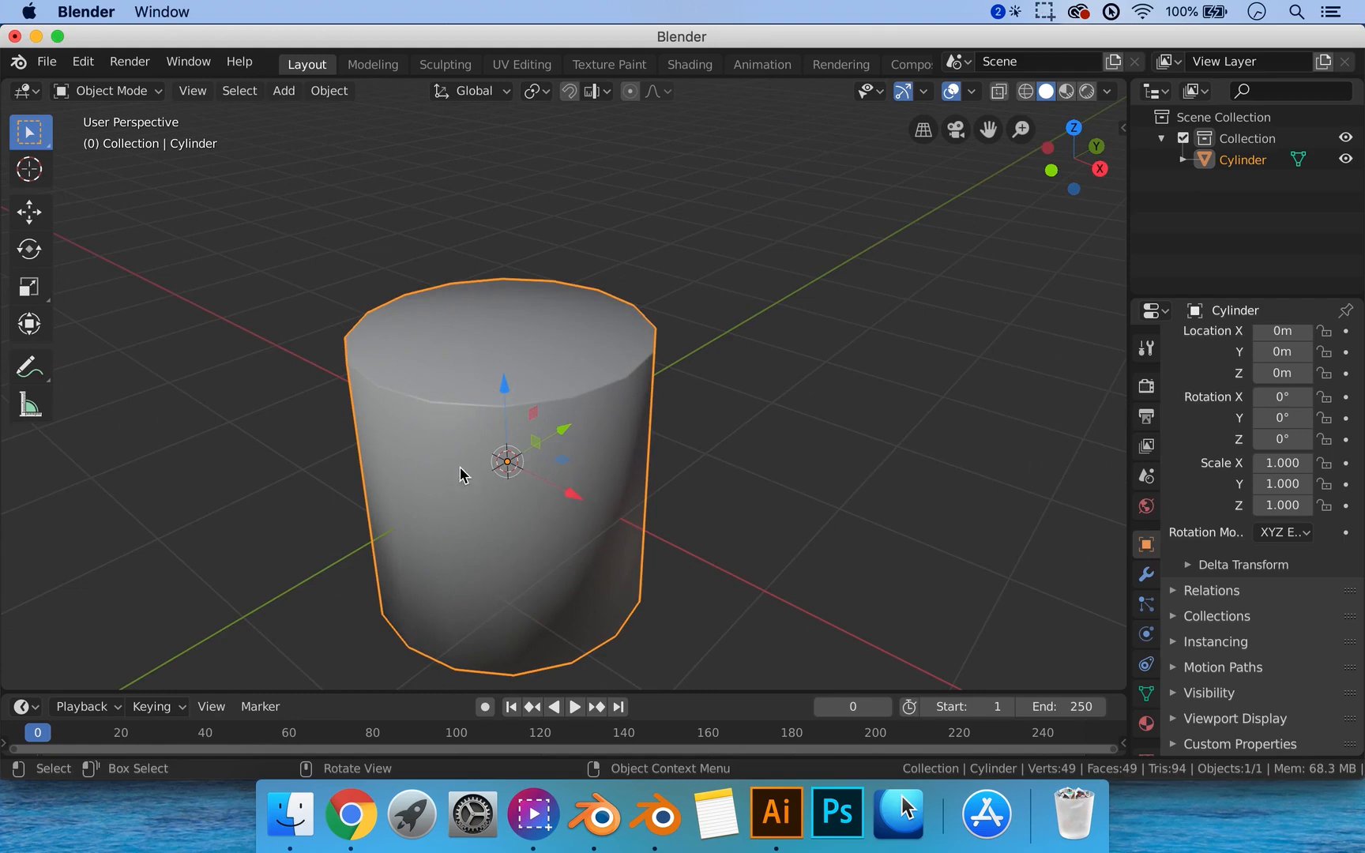
key("super+shift+p")
middle_click_drag(713, 403, 714, 308)
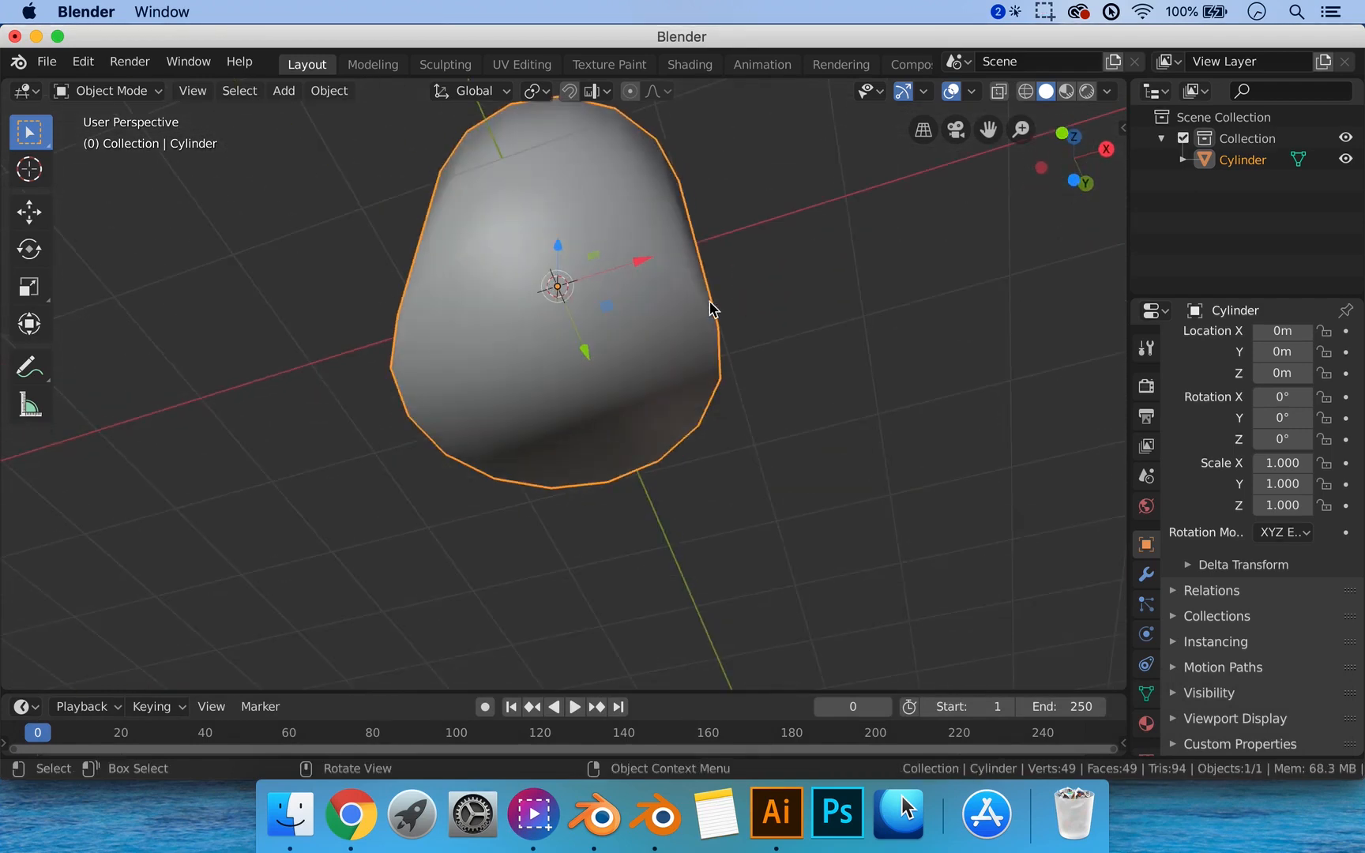
middle_click_drag(598, 346, 603, 493)
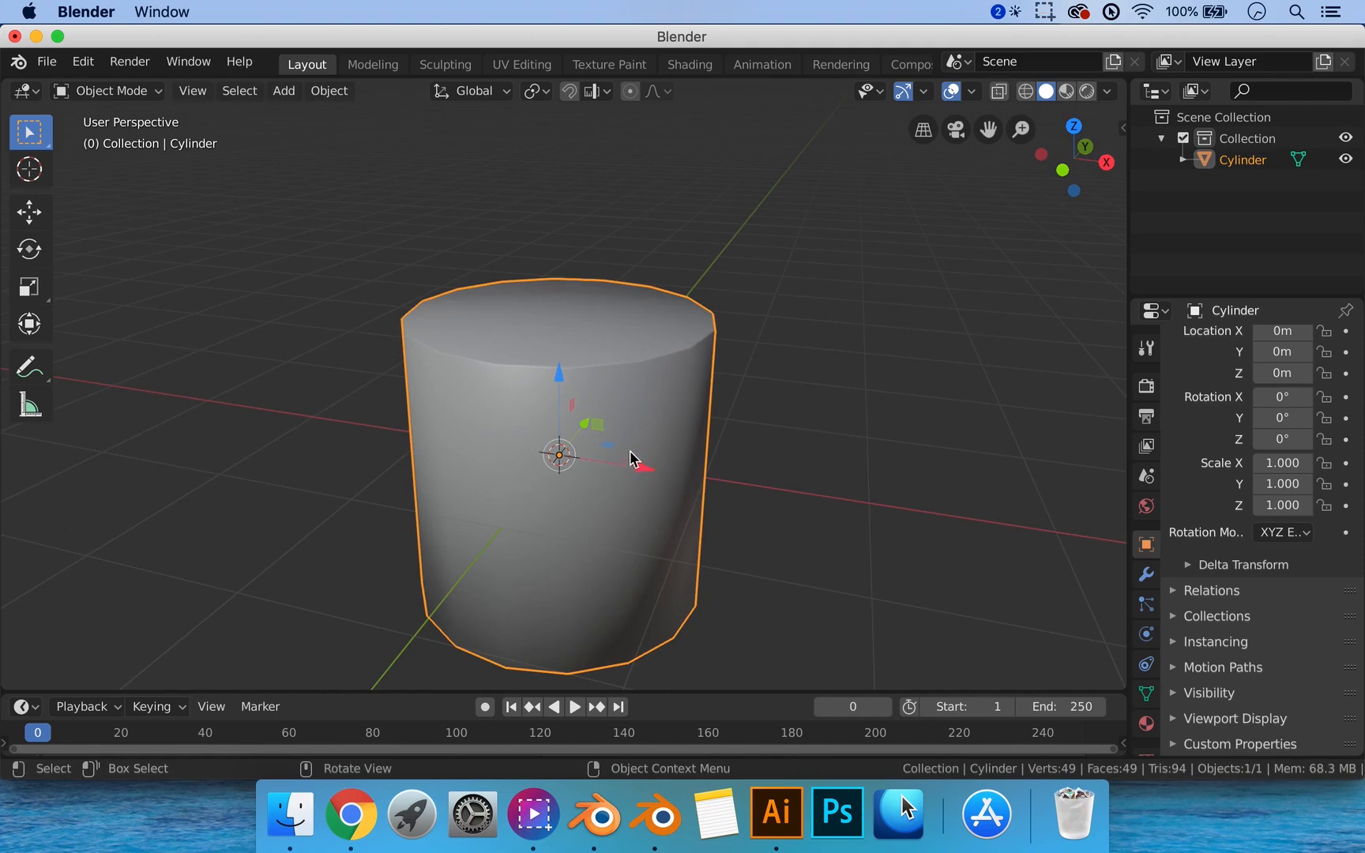
middle_click_drag(634, 458, 632, 437)
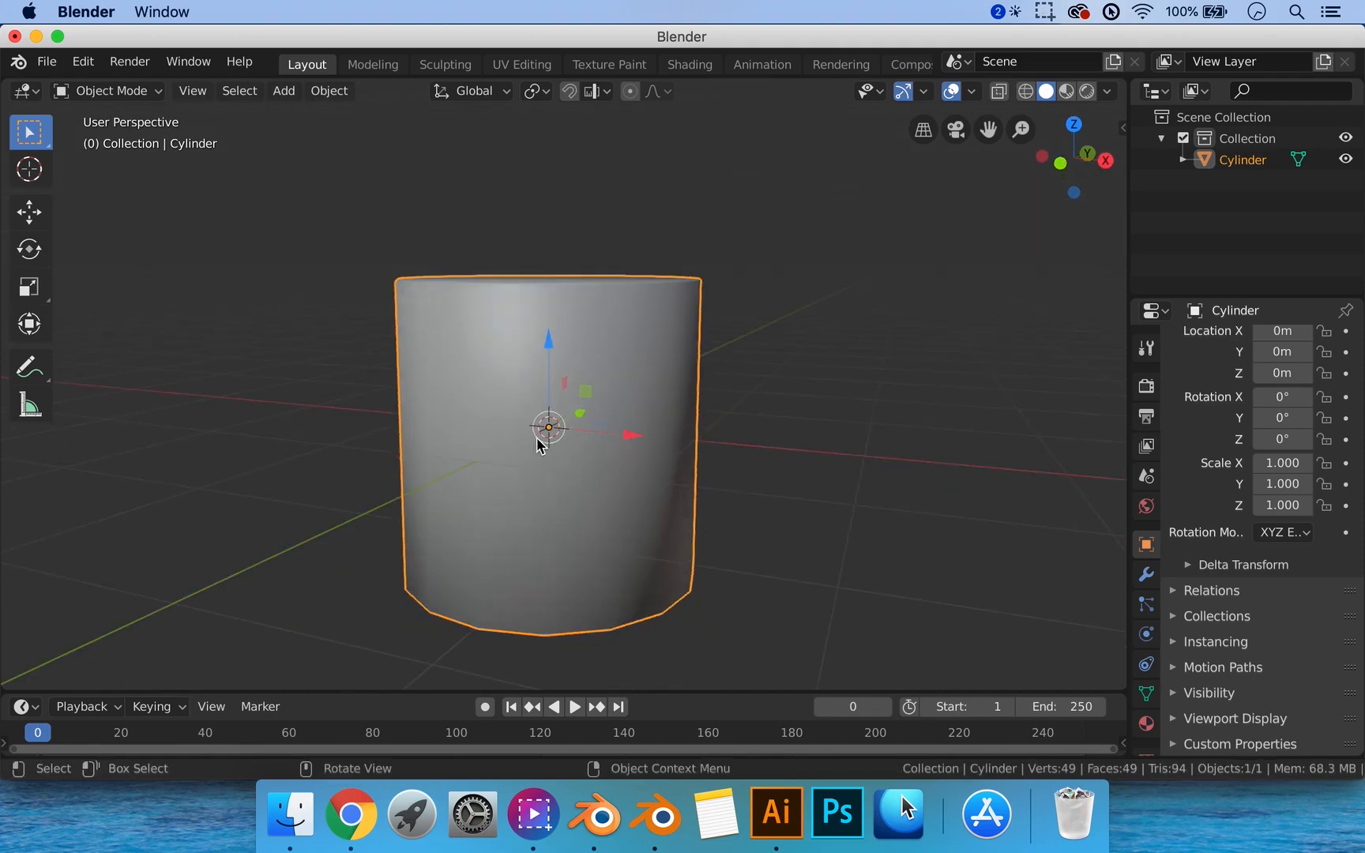
key("Tab")
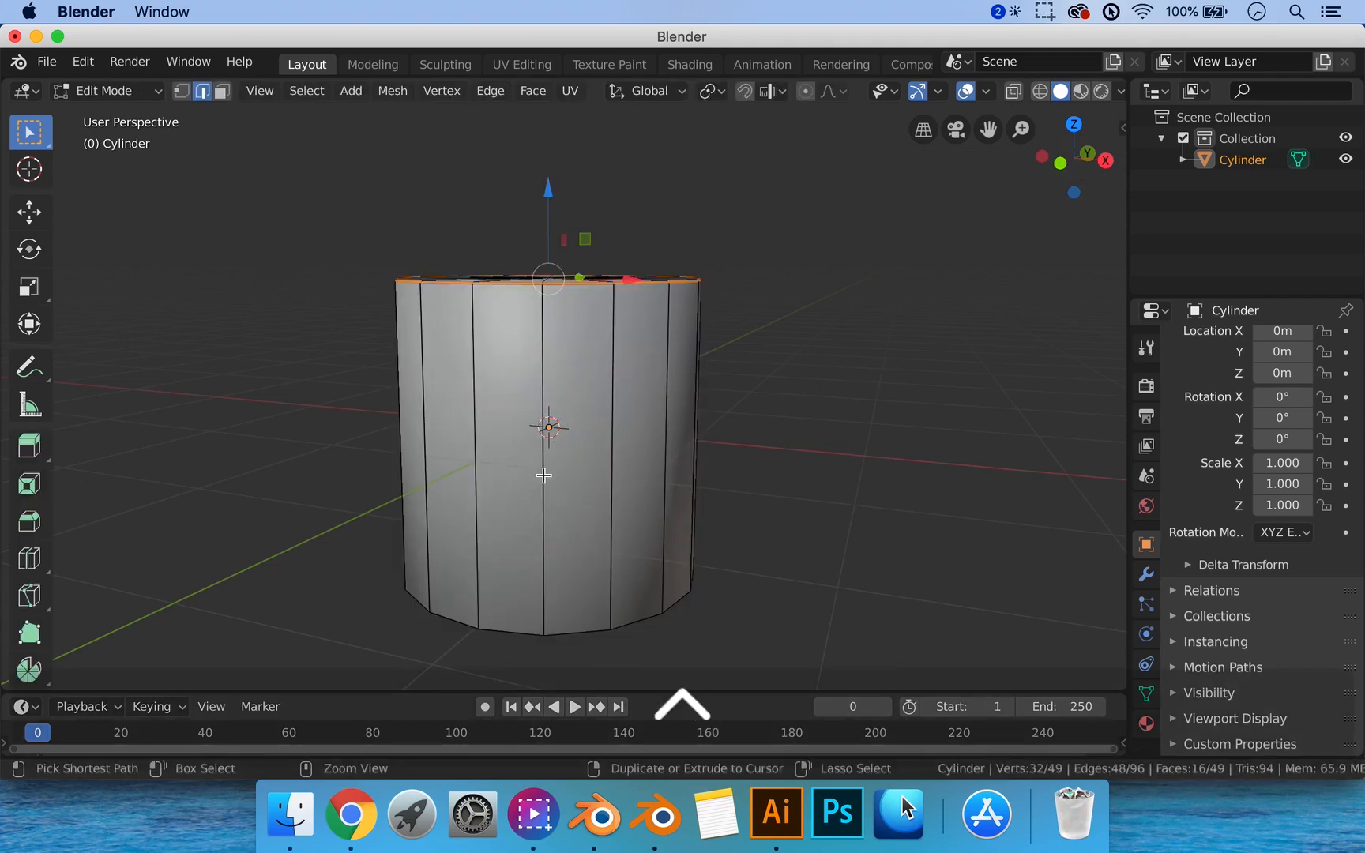
key("ctrl+r")
left_click(547, 468)
right_click(548, 466)
key("ctrl+Tab")
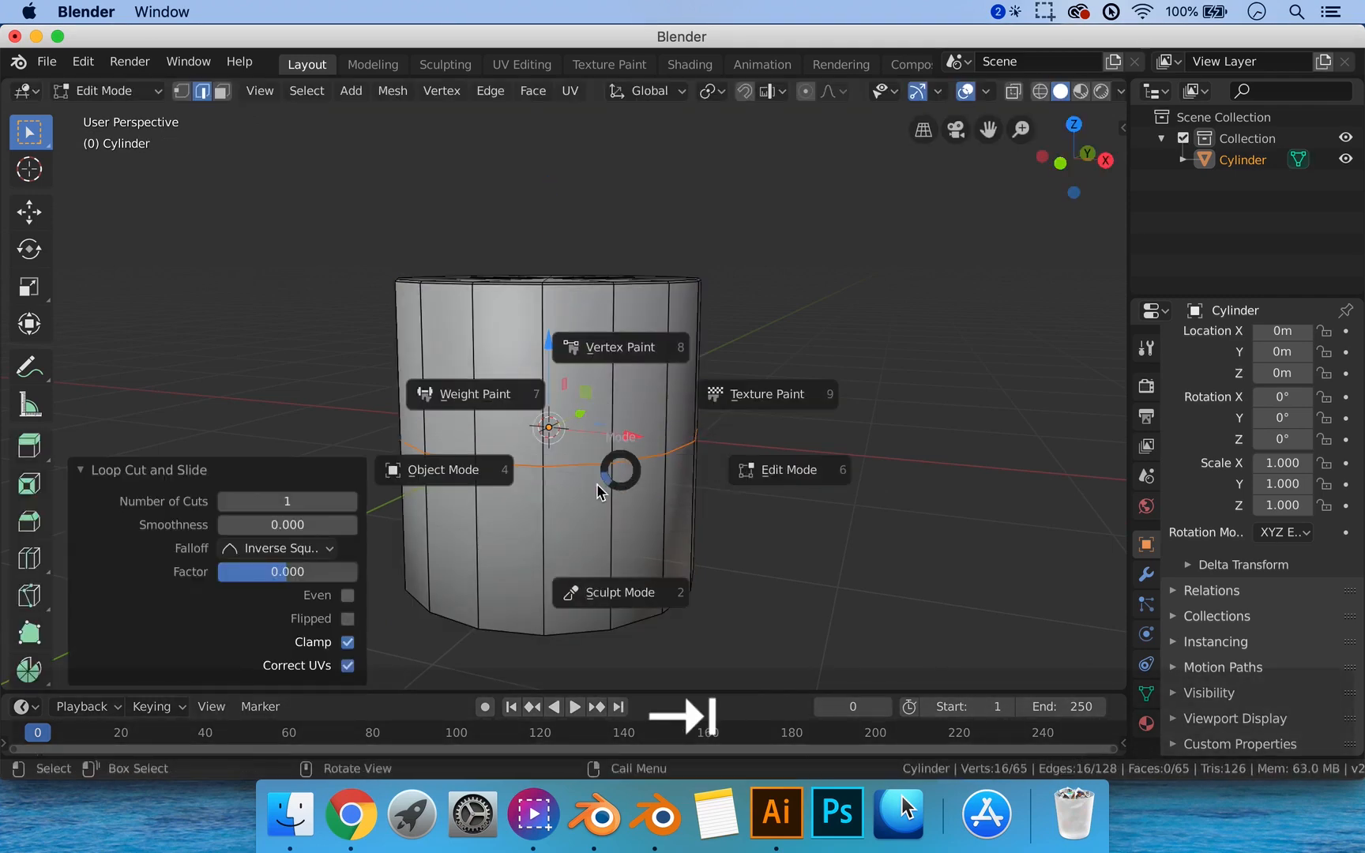
left_click(621, 471)
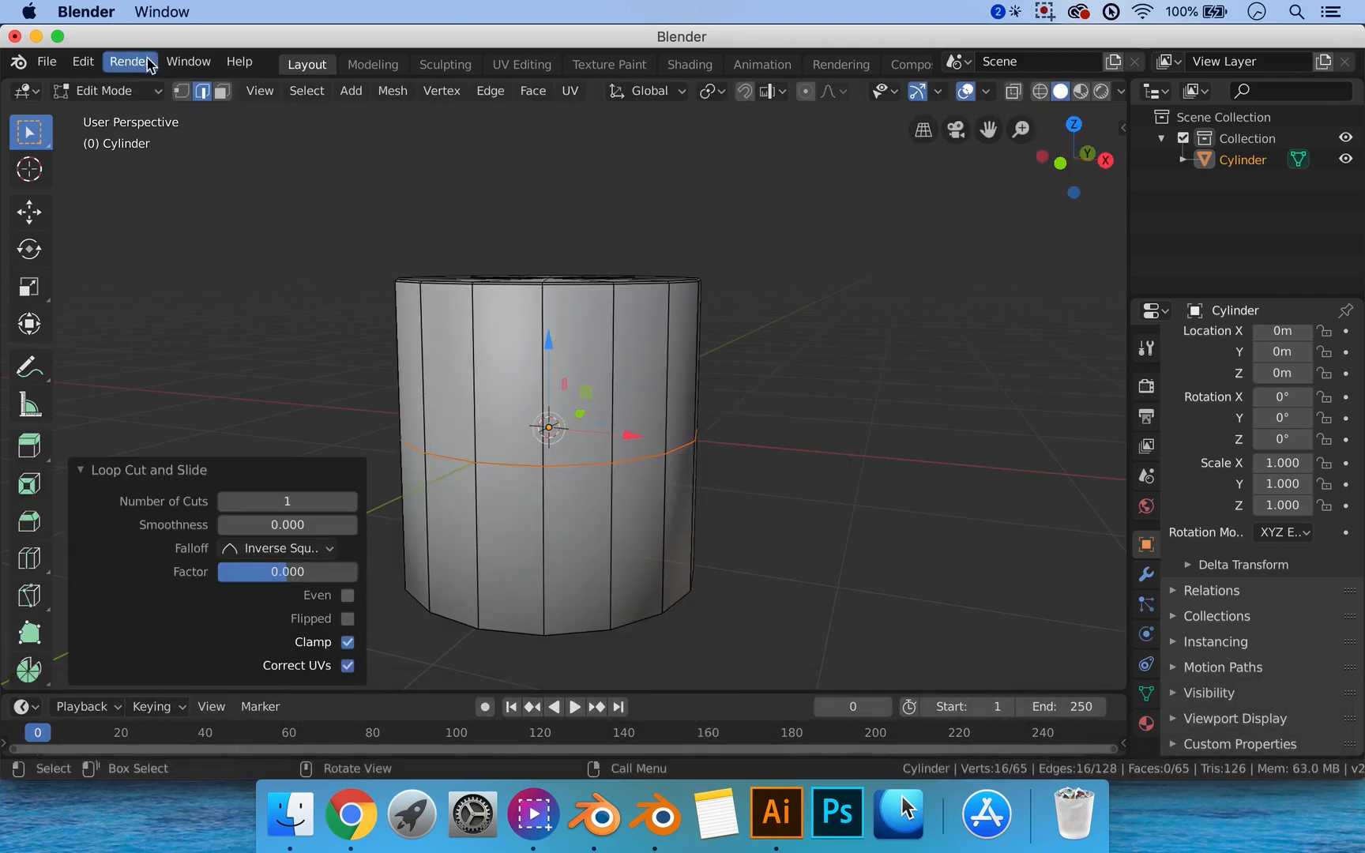
Delete the lower band of side faces and the bottom cap face, leaving only the cylinder's upper half.
left_click(222, 90)
left_click(655, 530, "alt")
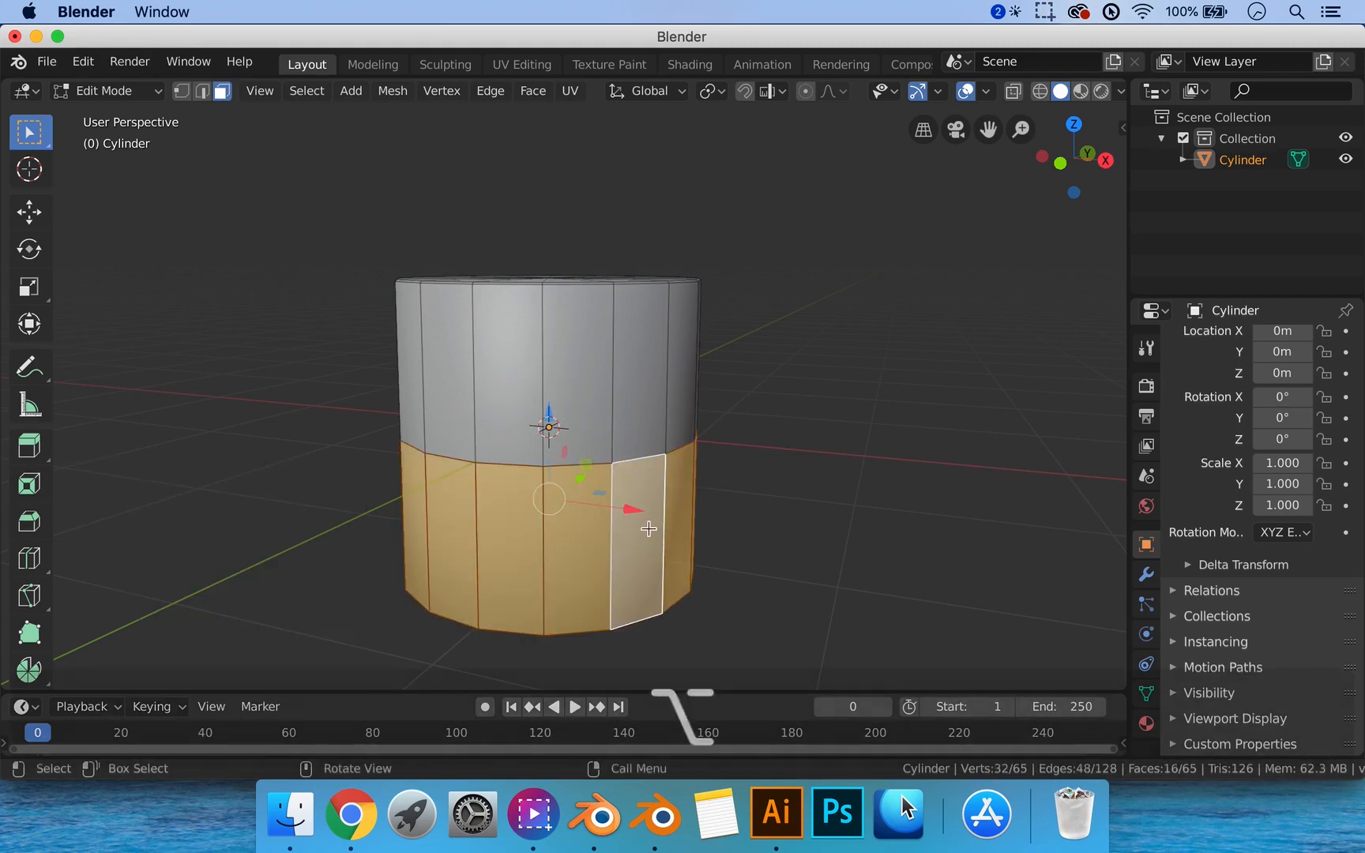
key("x")
left_click(653, 534)
left_click(596, 585)
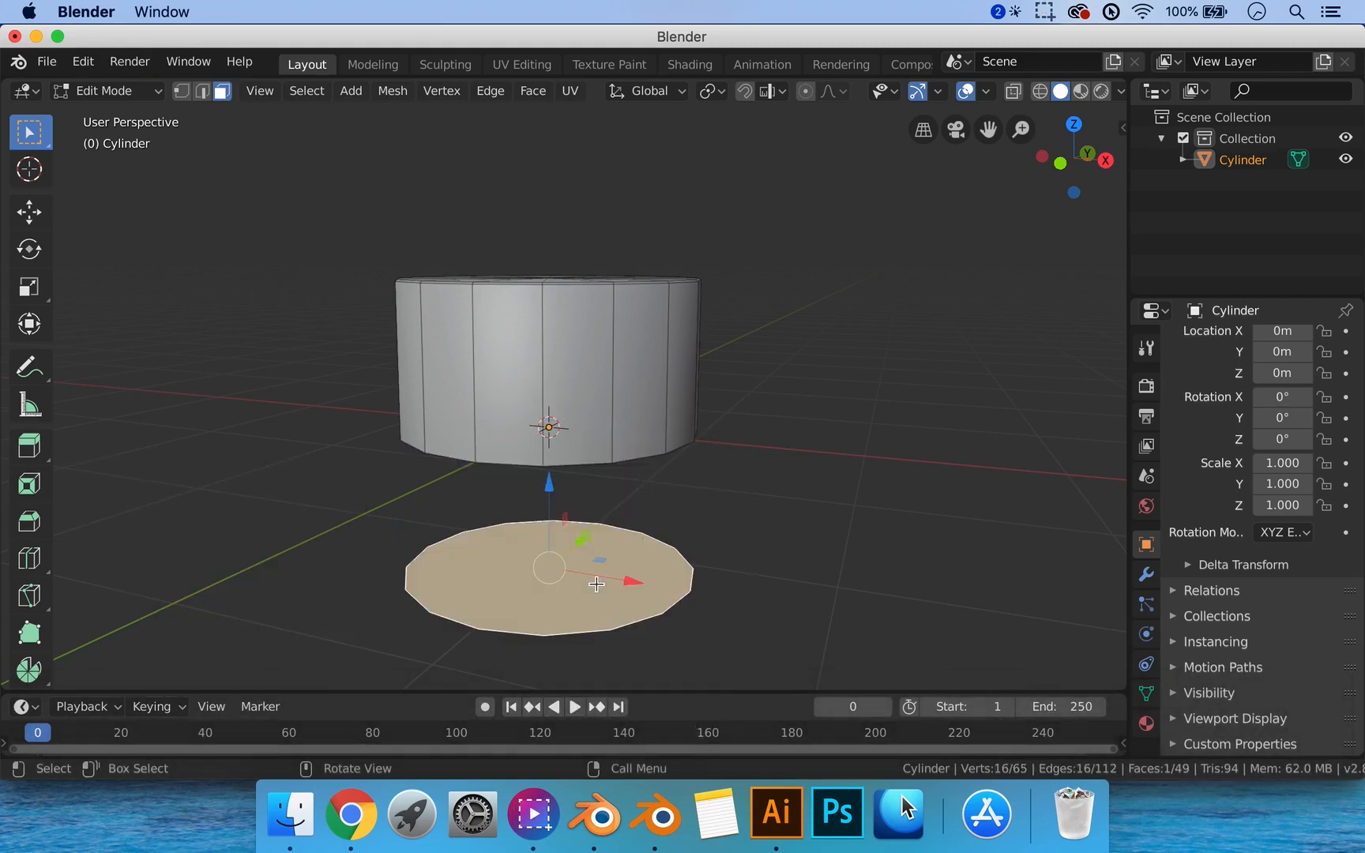
key("x")
left_click(566, 556)
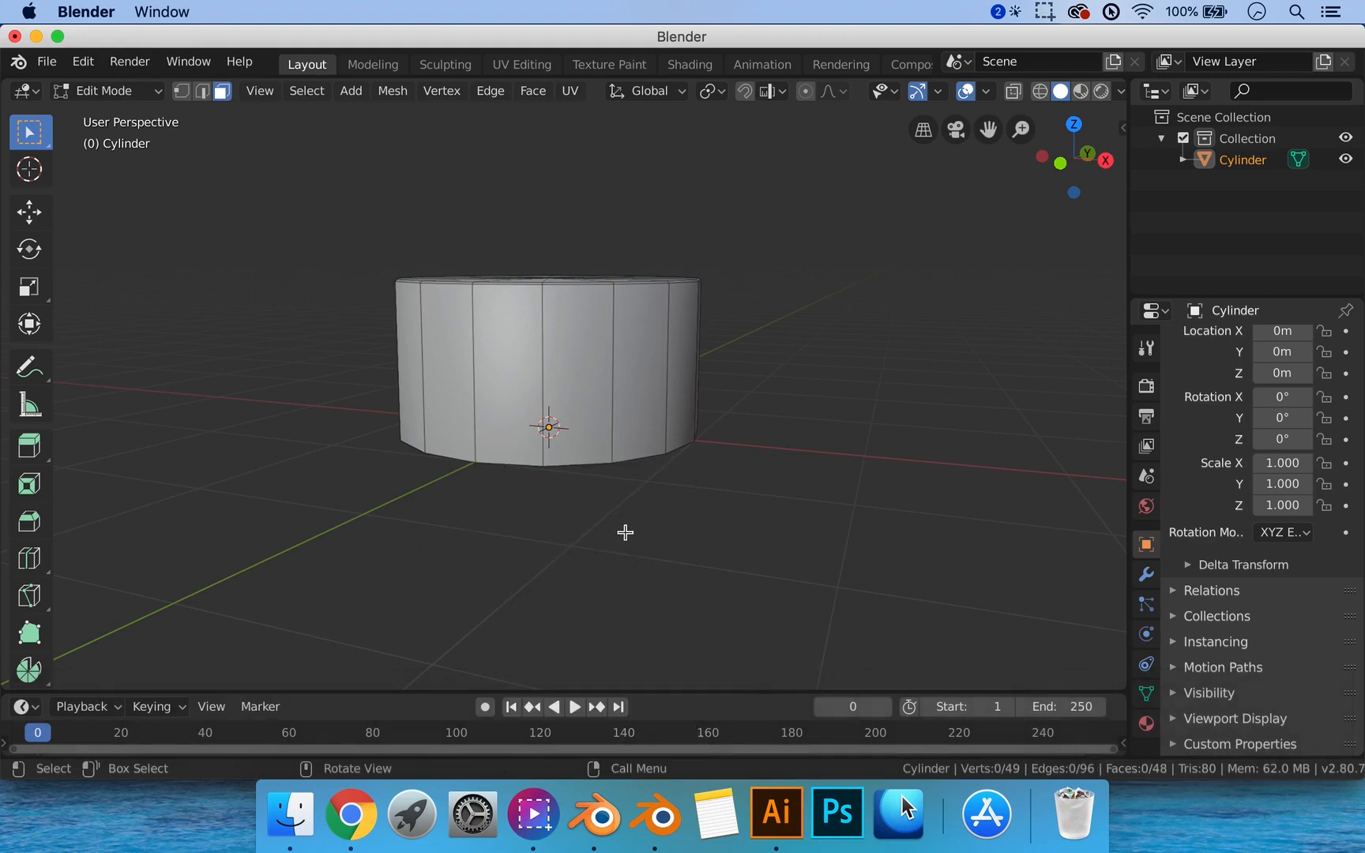
Add a Mirror modifier to the half cylinder in Object Mode, mirroring on the Z axis only.
mouse_move(624, 533)
middle_mouse_down()
mouse_move(624, 503)
mouse_move(622, 521)
middle_mouse_up()
key("Tab")
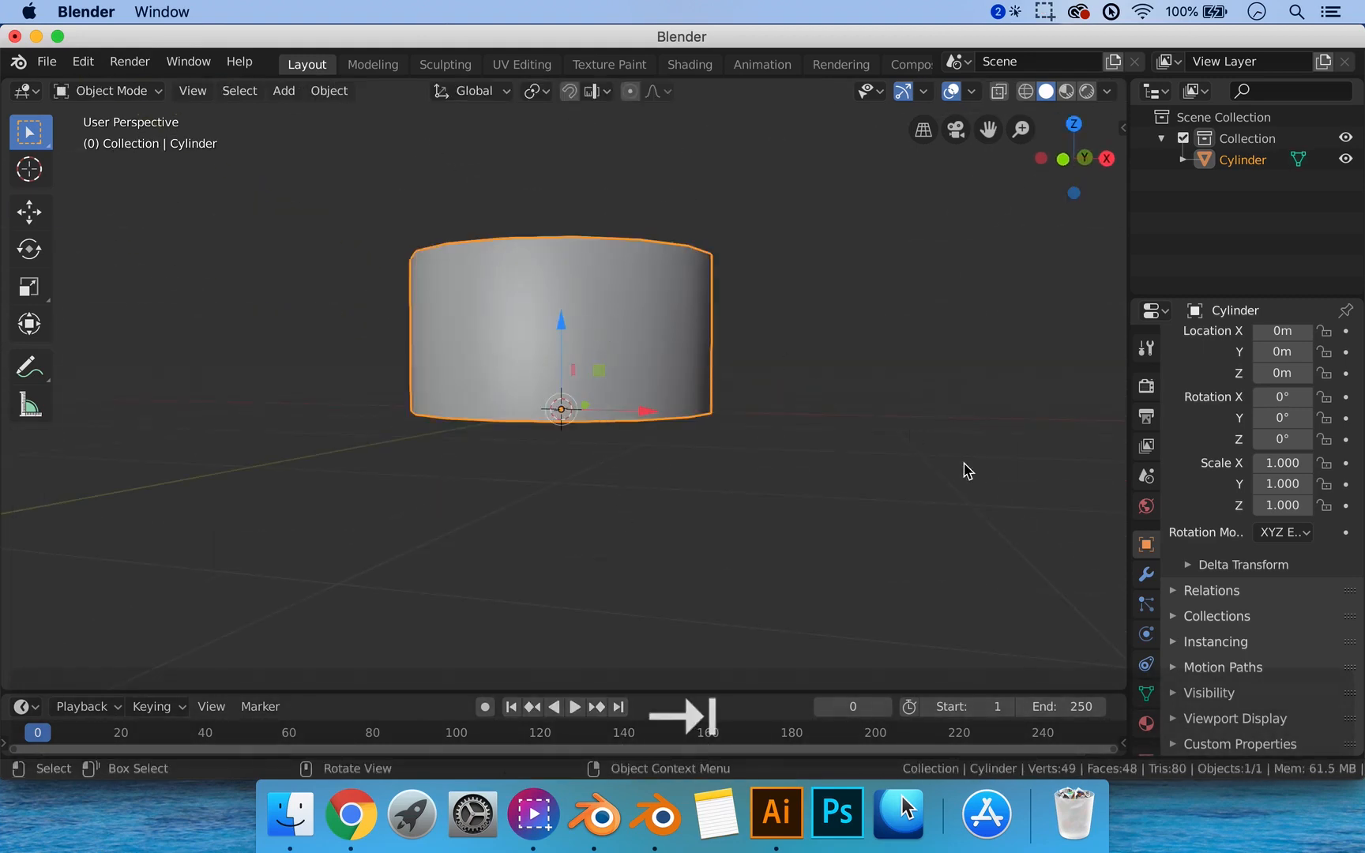
left_click(1147, 575)
left_click(1241, 345)
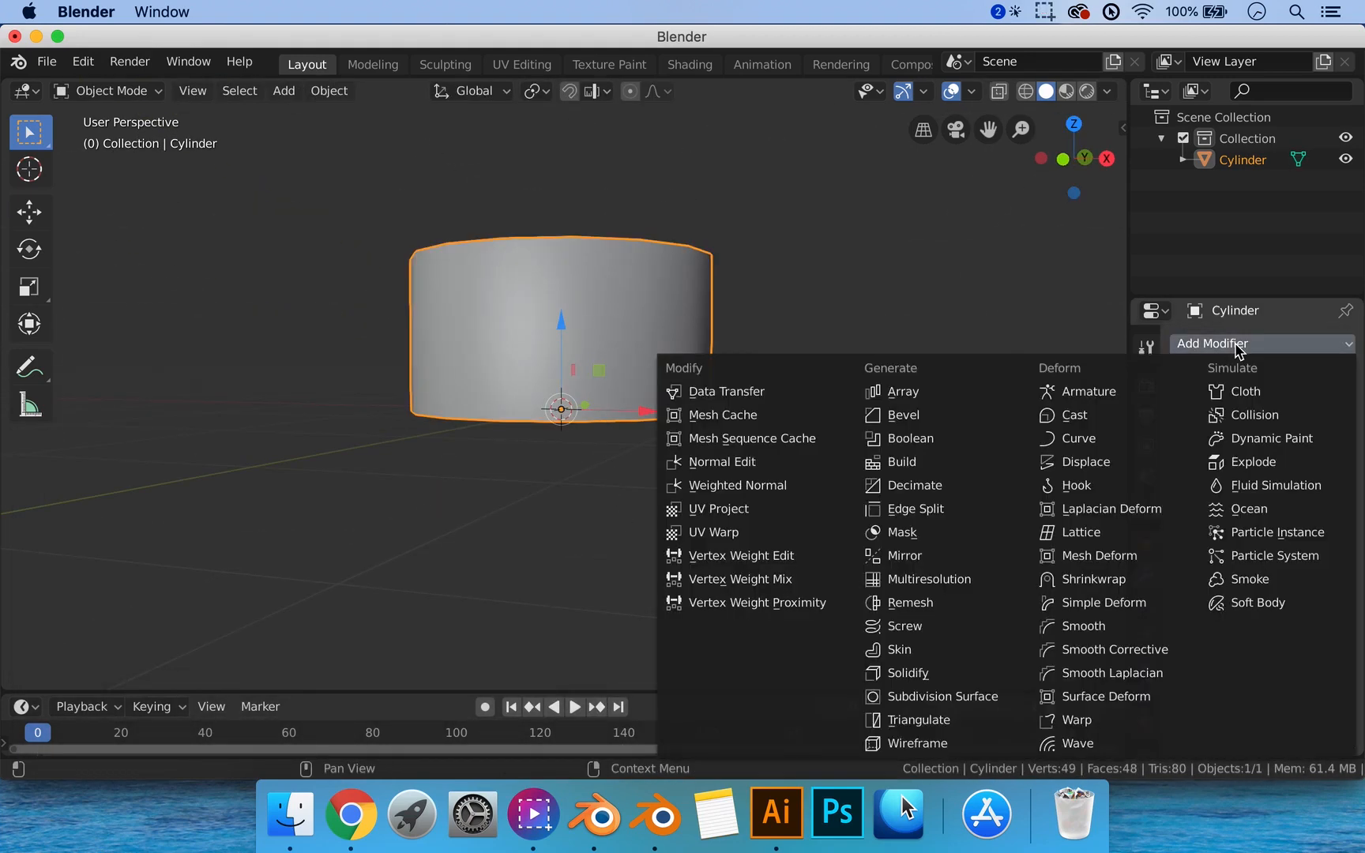
left_click(901, 556)
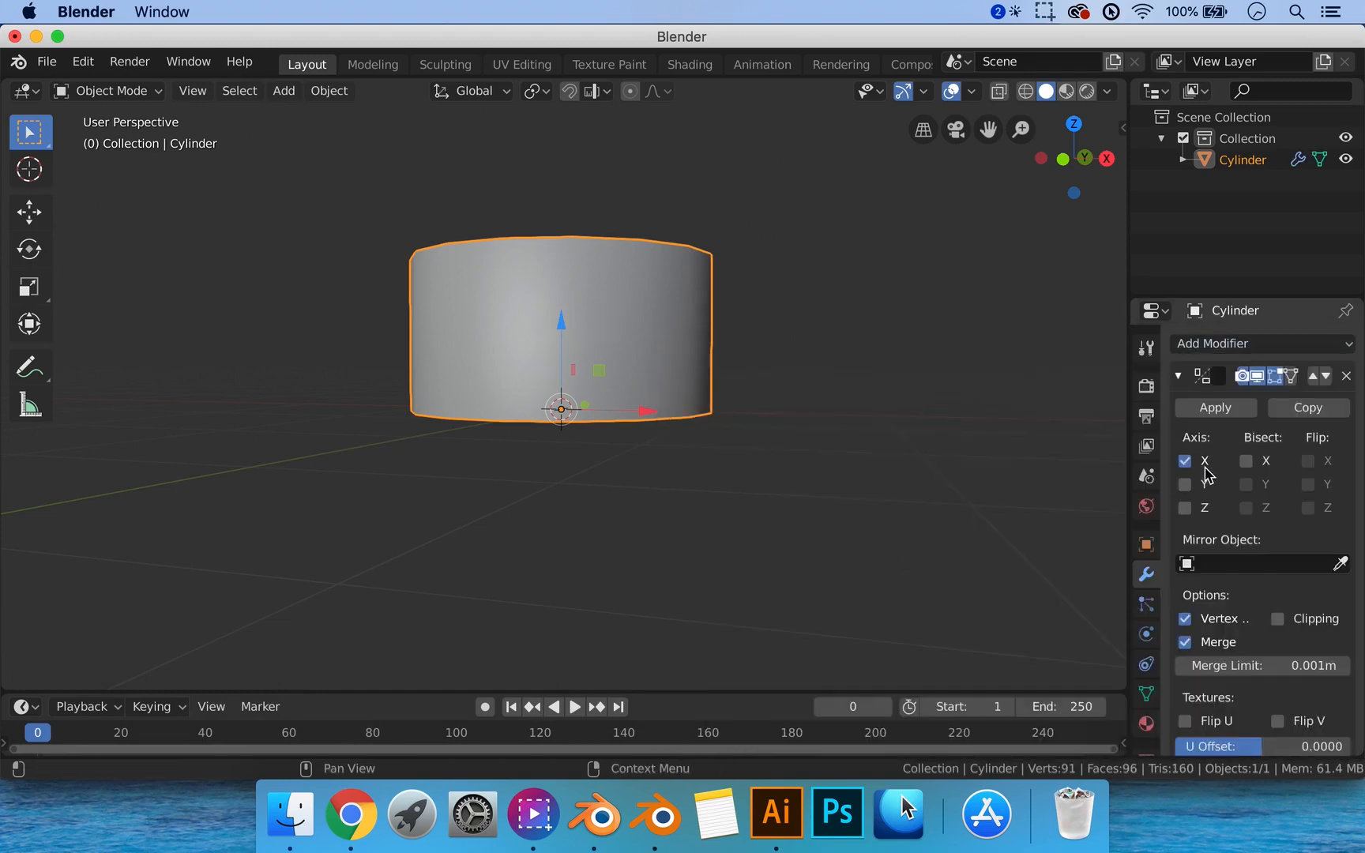
left_click(1185, 508)
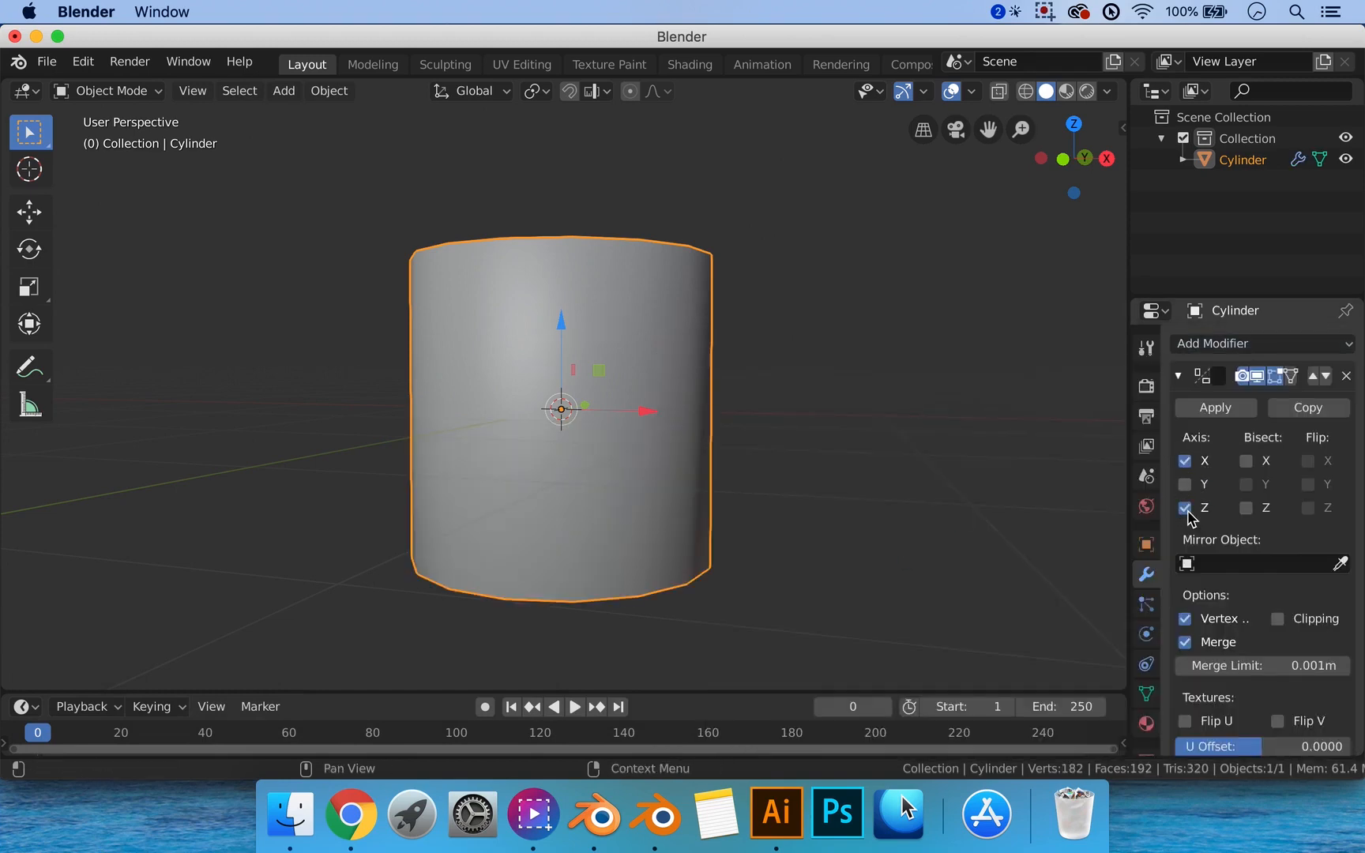
left_click(1185, 461)
Examine the mirrored lower half and its middle seam from several angles in Edit Mode and Object Mode.
key("Tab")
middle_click_drag(731, 426, 580, 391)
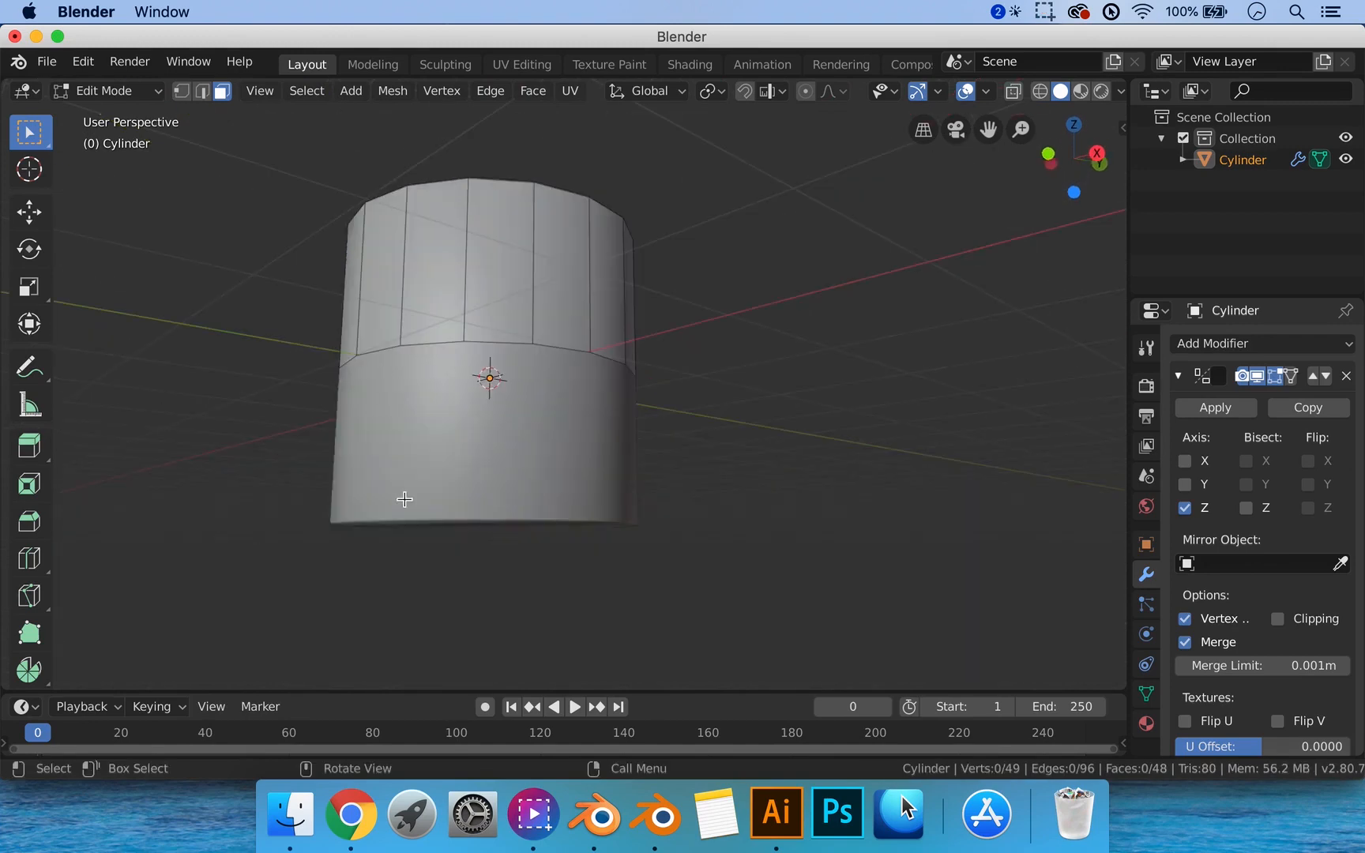
middle_click_drag(405, 499, 465, 451)
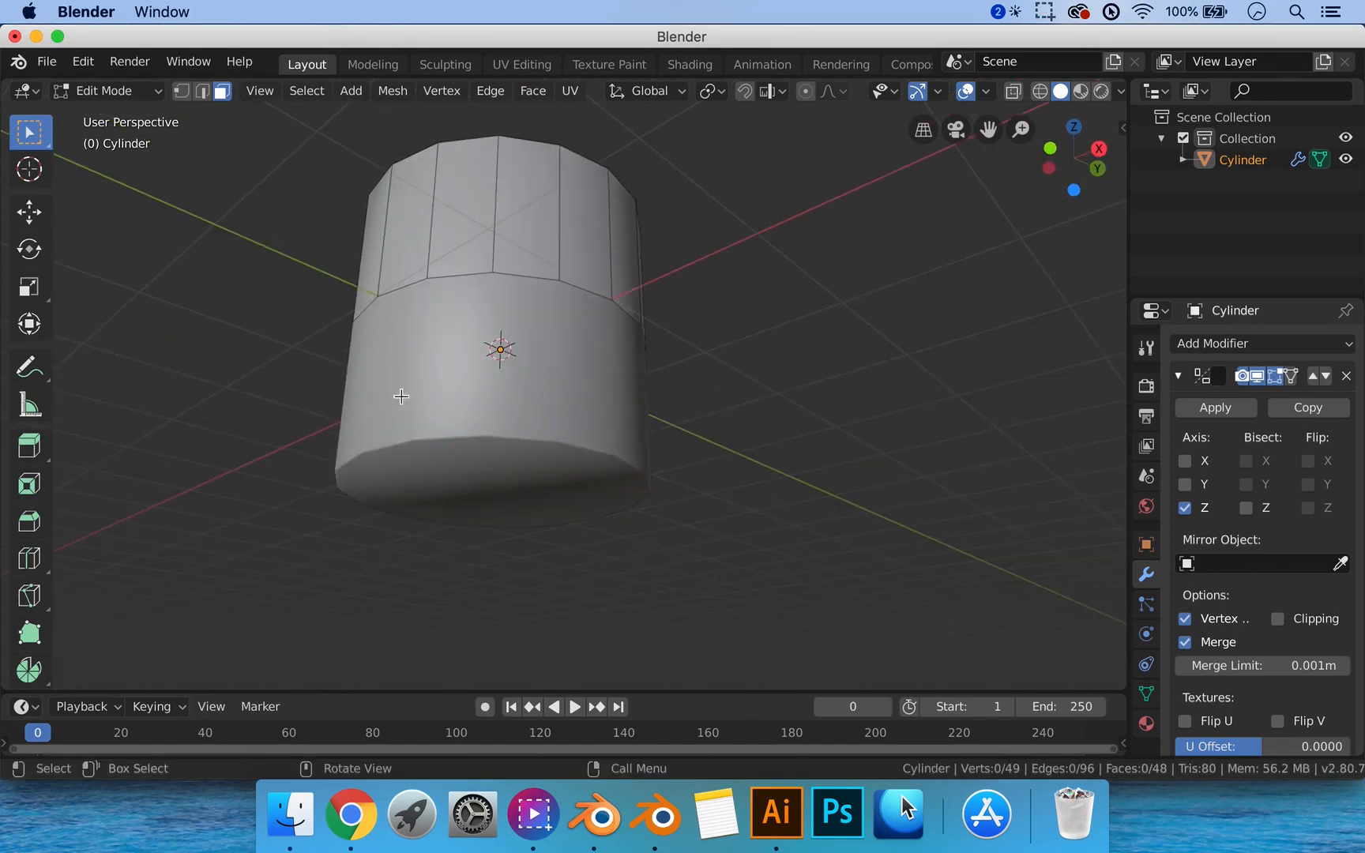
middle_click_drag(402, 397, 455, 429)
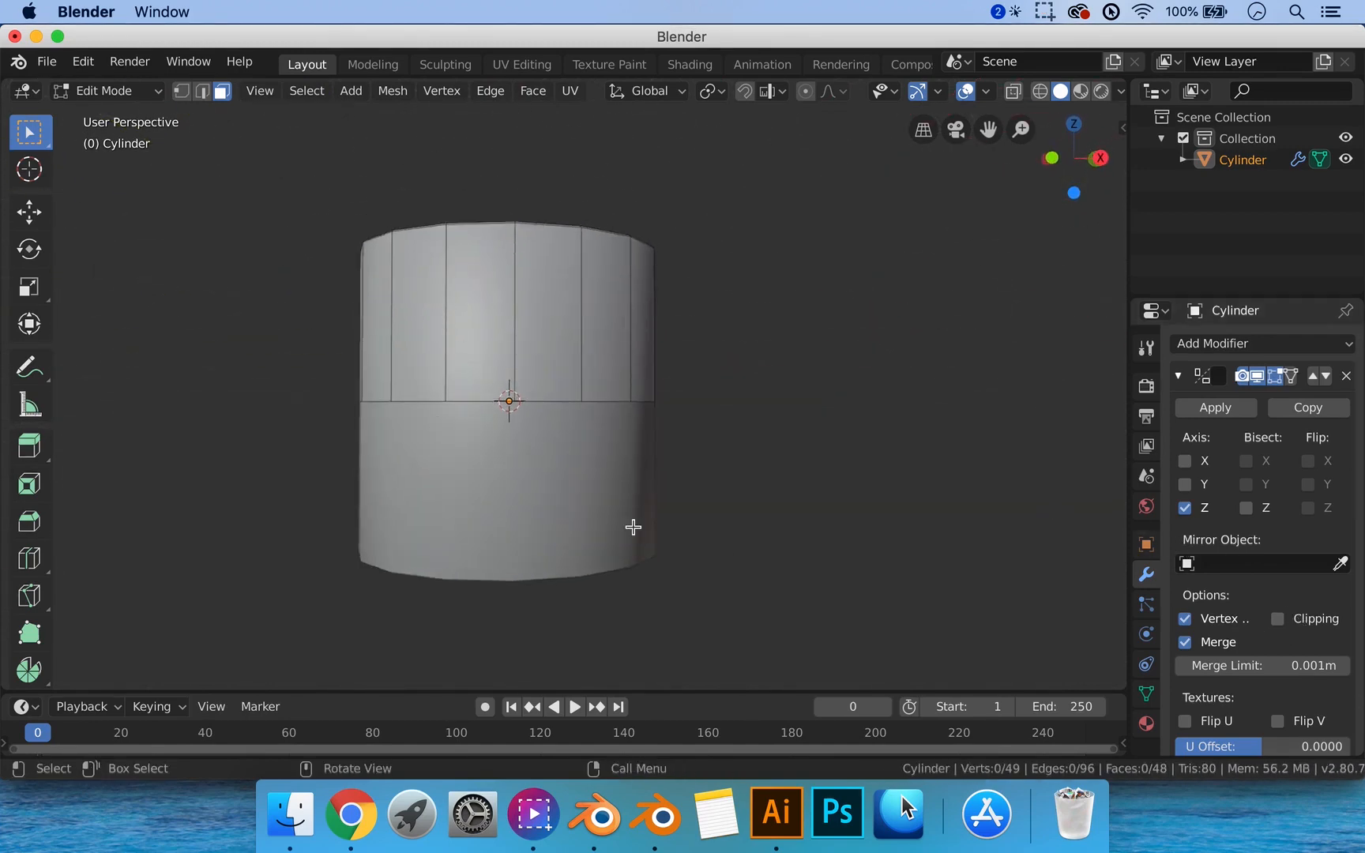
key("Tab")
key("Tab")
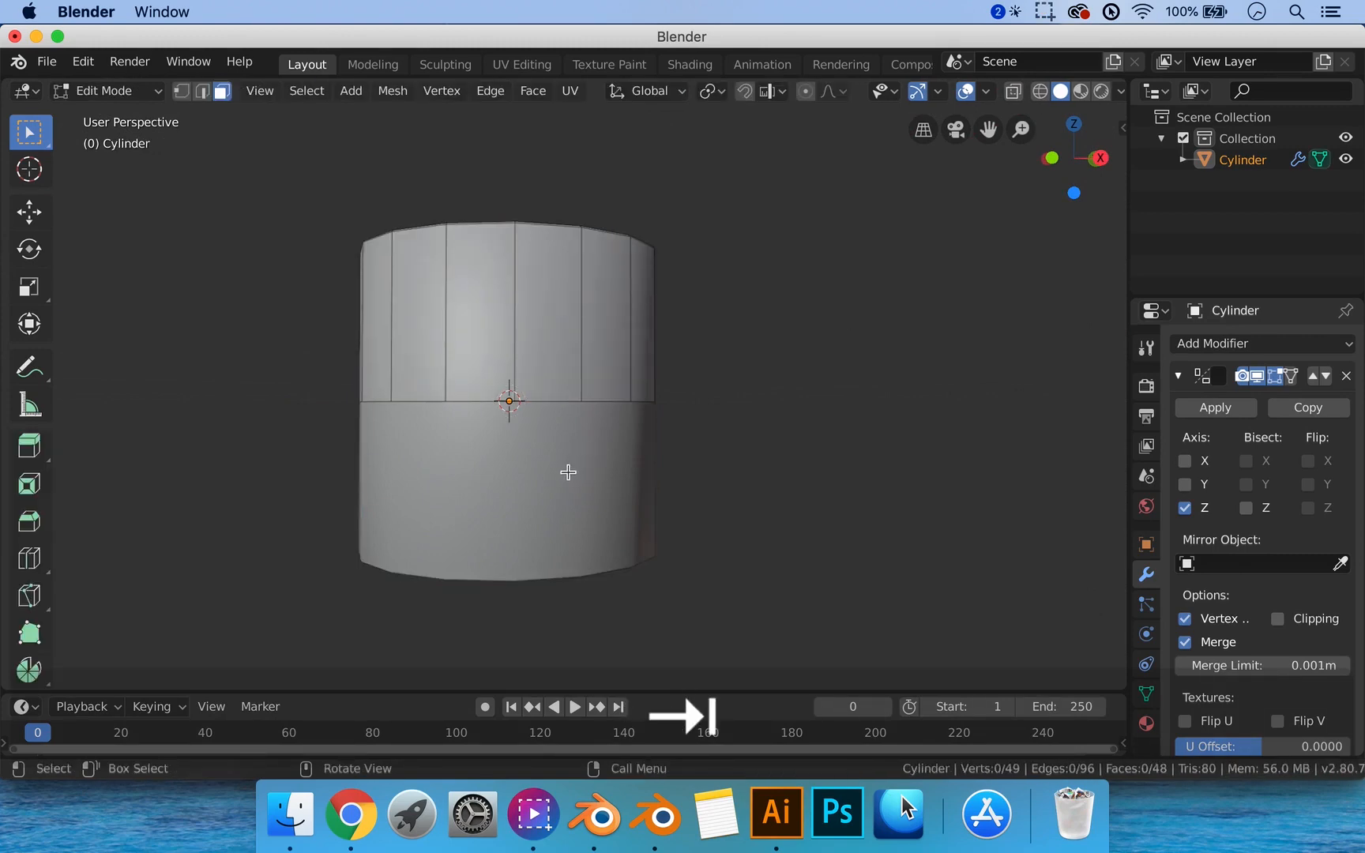
key("Tab")
key("Tab")
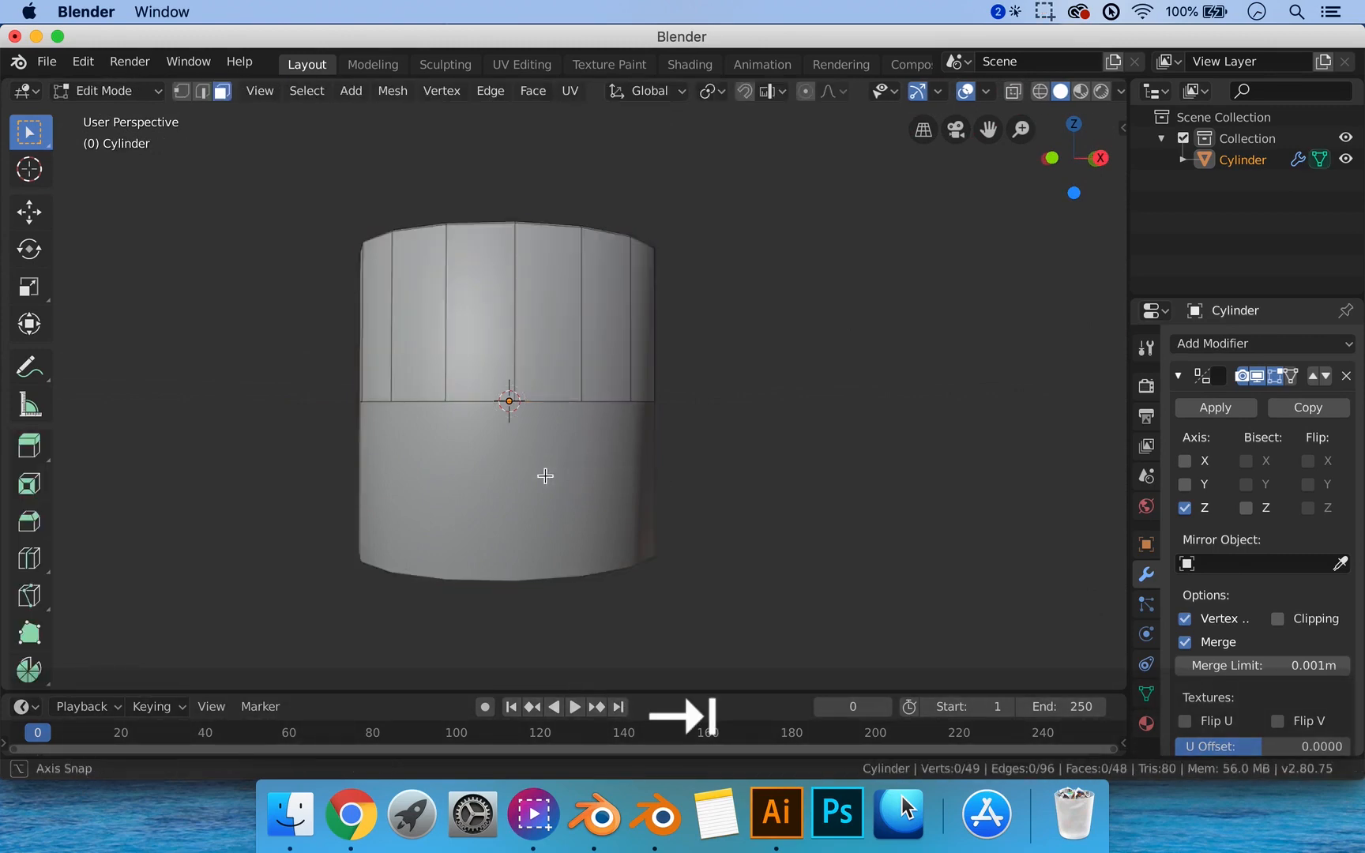
middle_click_drag(542, 475, 506, 476)
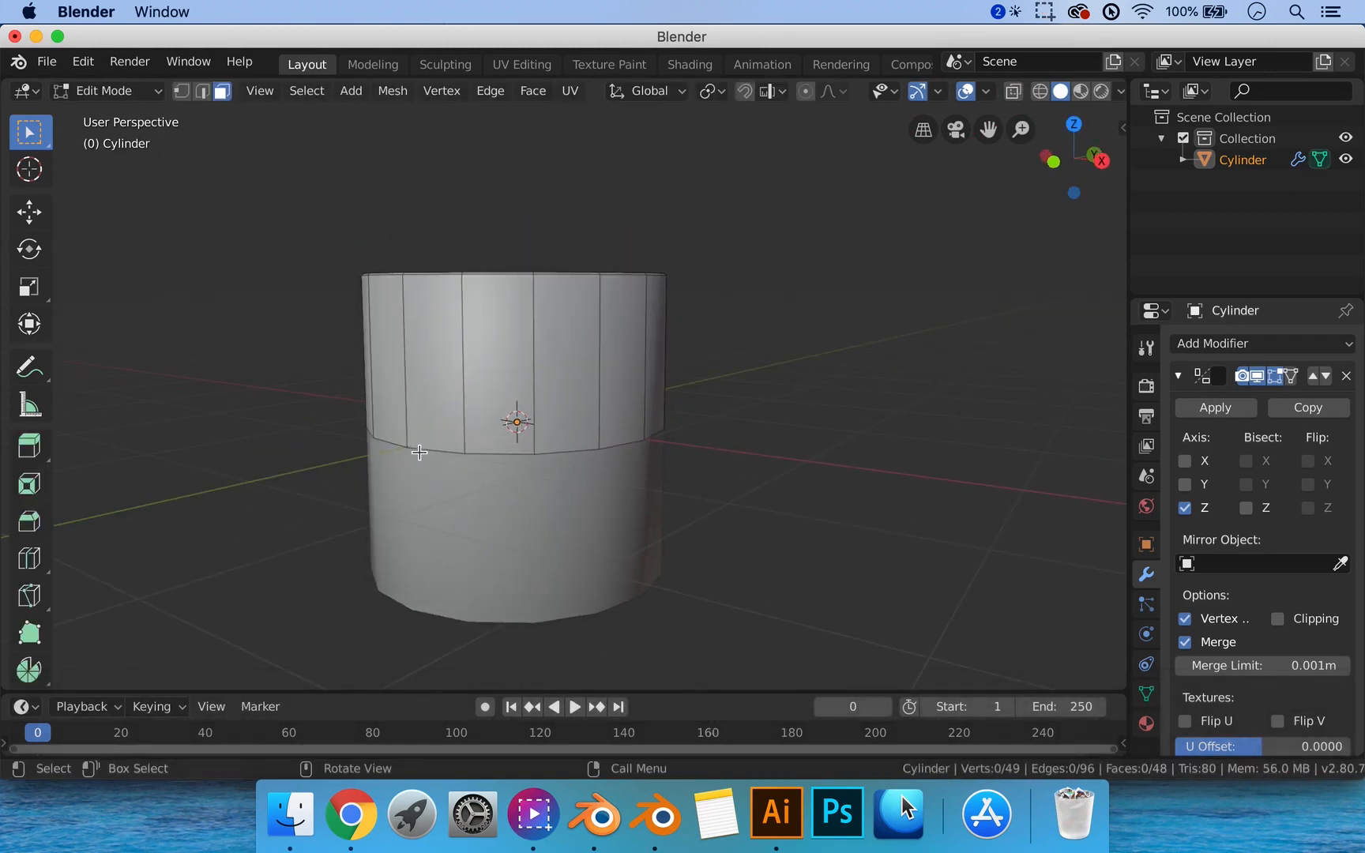
scroll(420, 452, "up", 5)
scroll(420, 457, "down", 3)
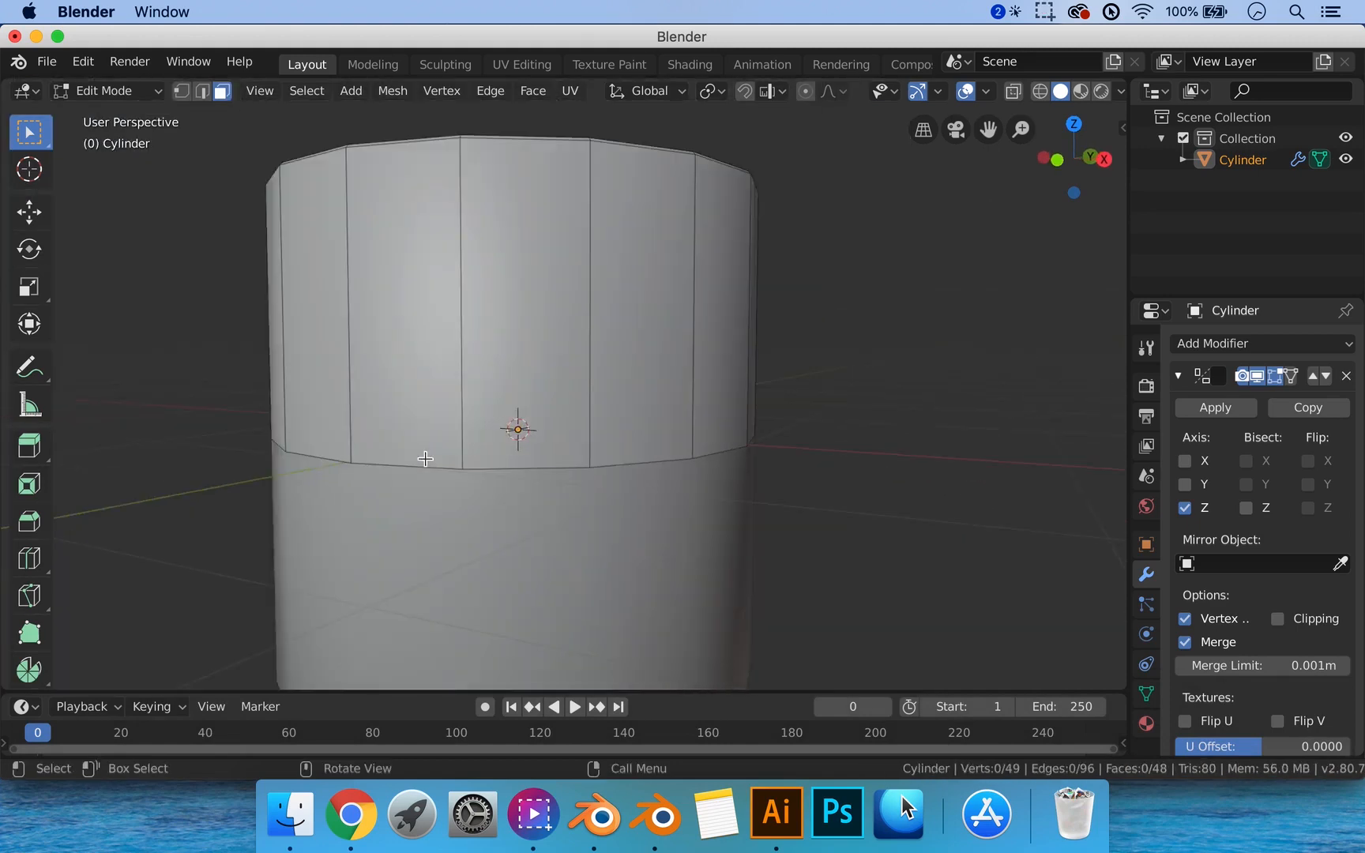
middle_click_drag(425, 459, 441, 472)
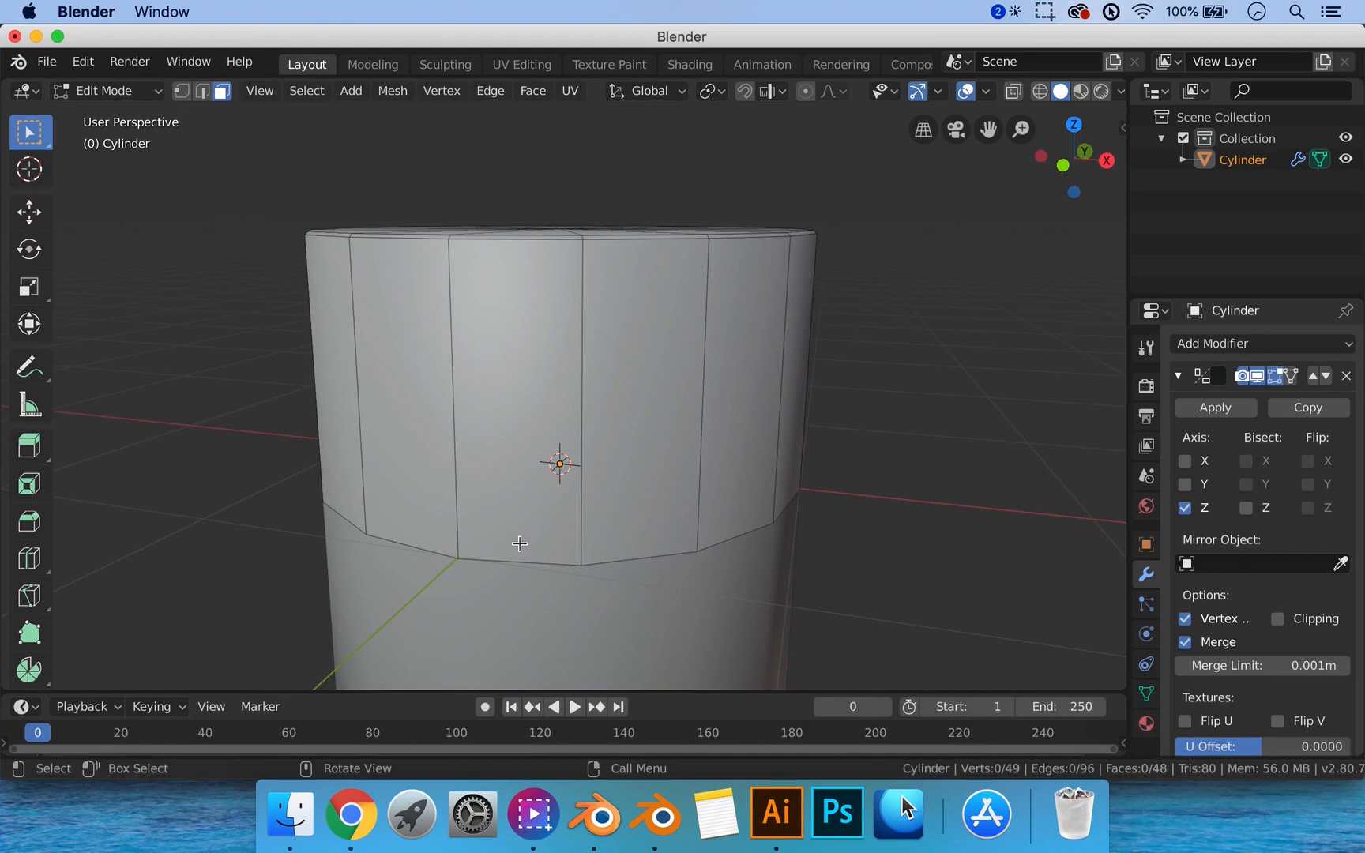
scroll(519, 543, "down", 3)
middle_click_drag(515, 522, 500, 466)
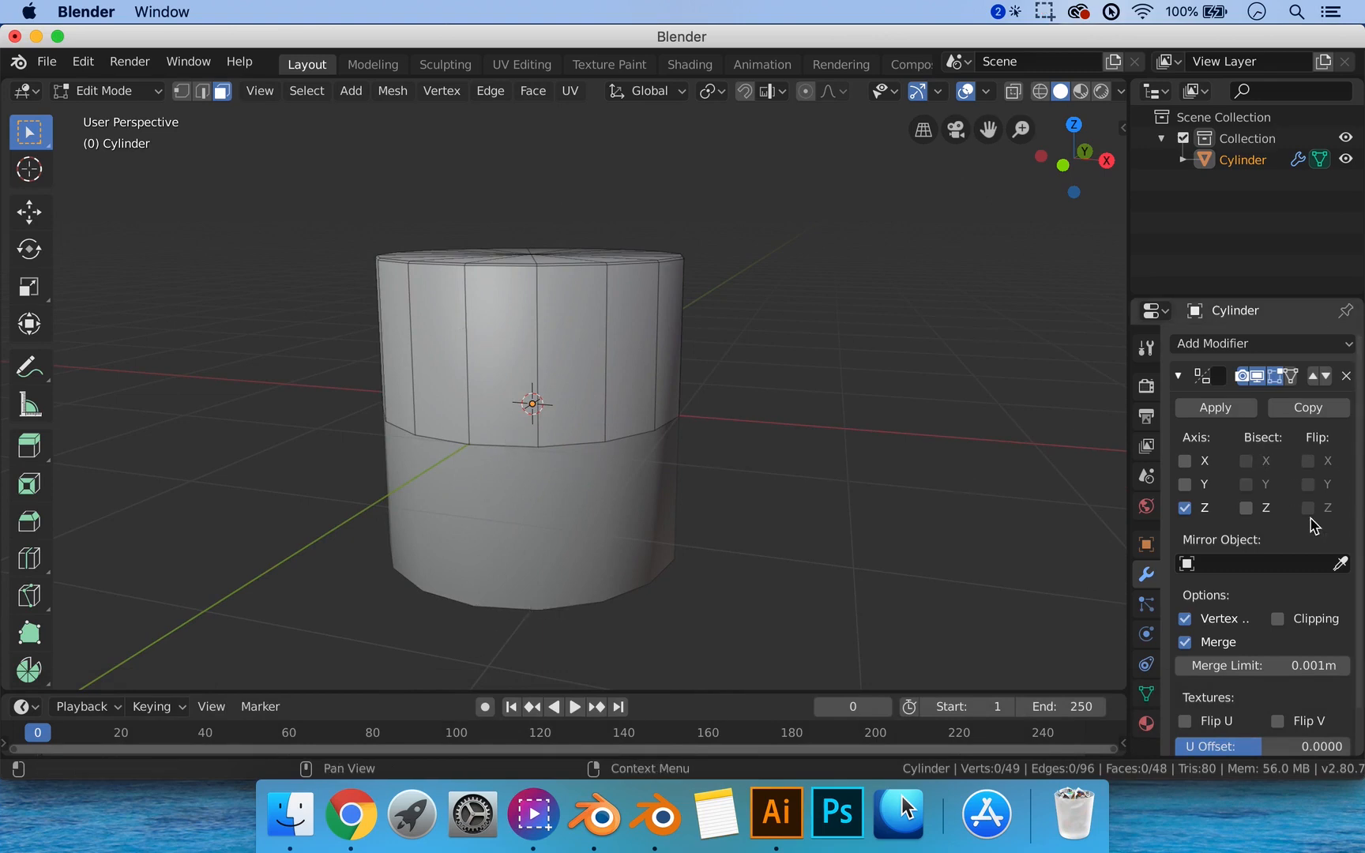
Enable Clipping on the Mirror modifier and try moving the middle edge loop about 0.688 m up along Z.
left_click(1277, 620)
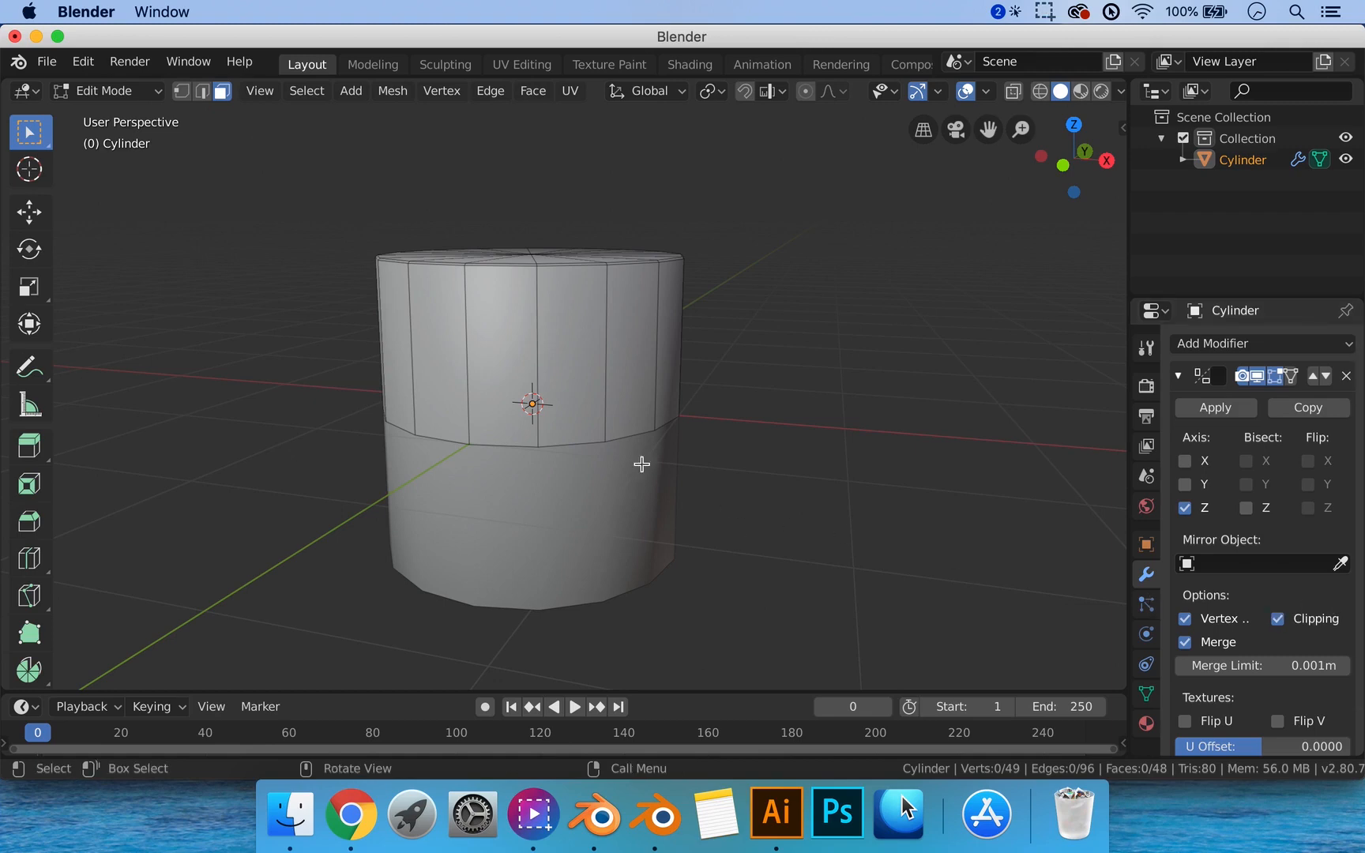
left_click(202, 91)
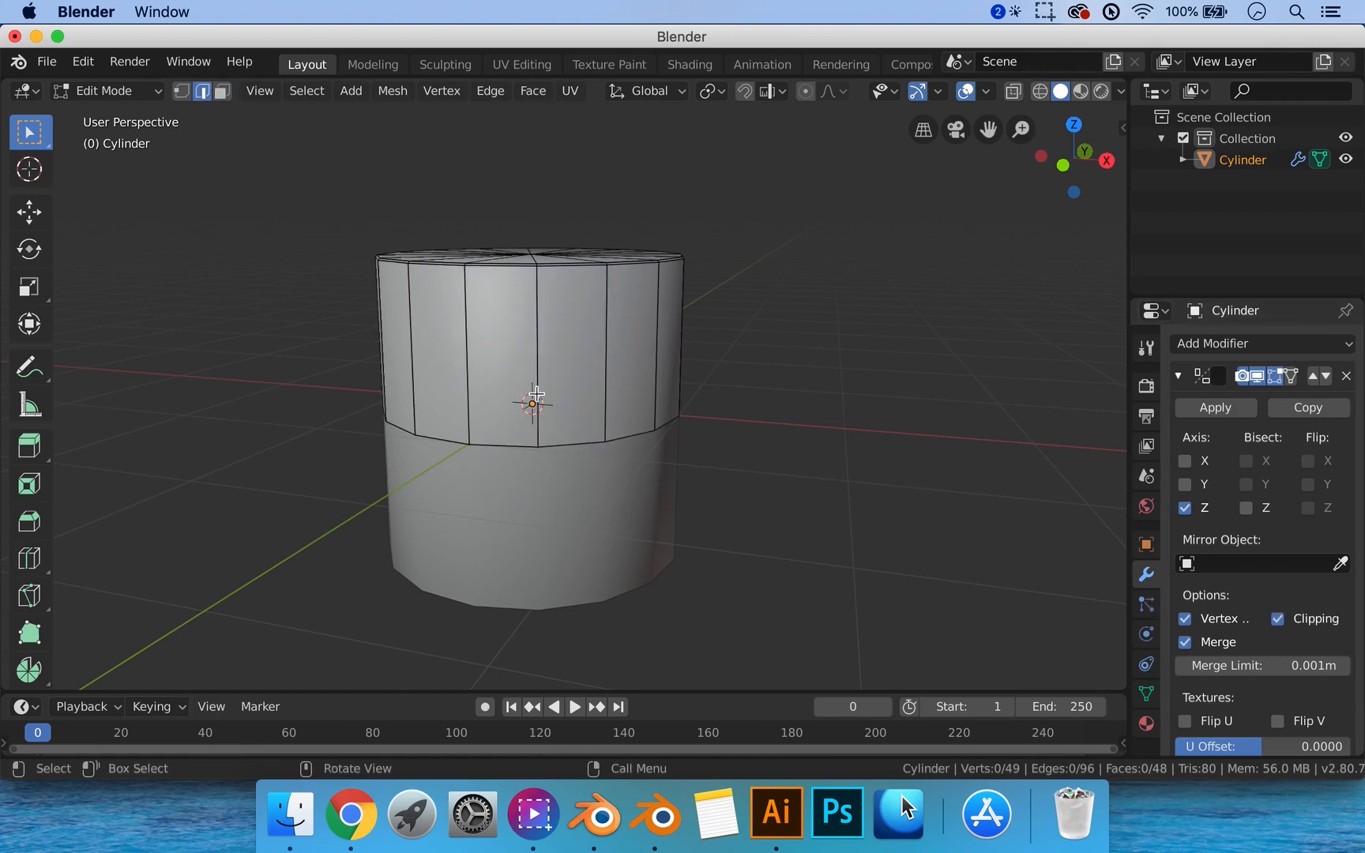
left_click(527, 447, "alt")
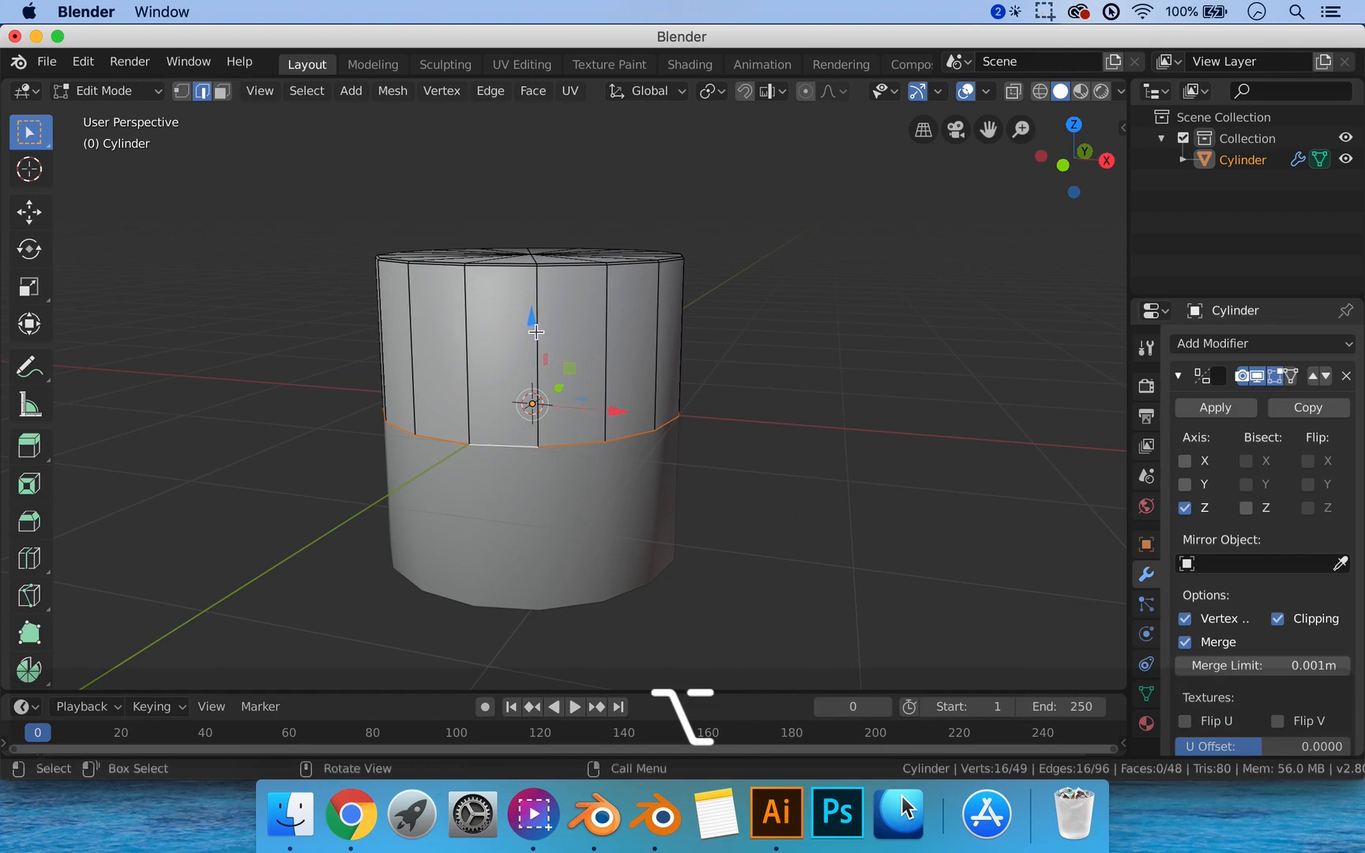
left_click_drag(531, 319, 568, 335)
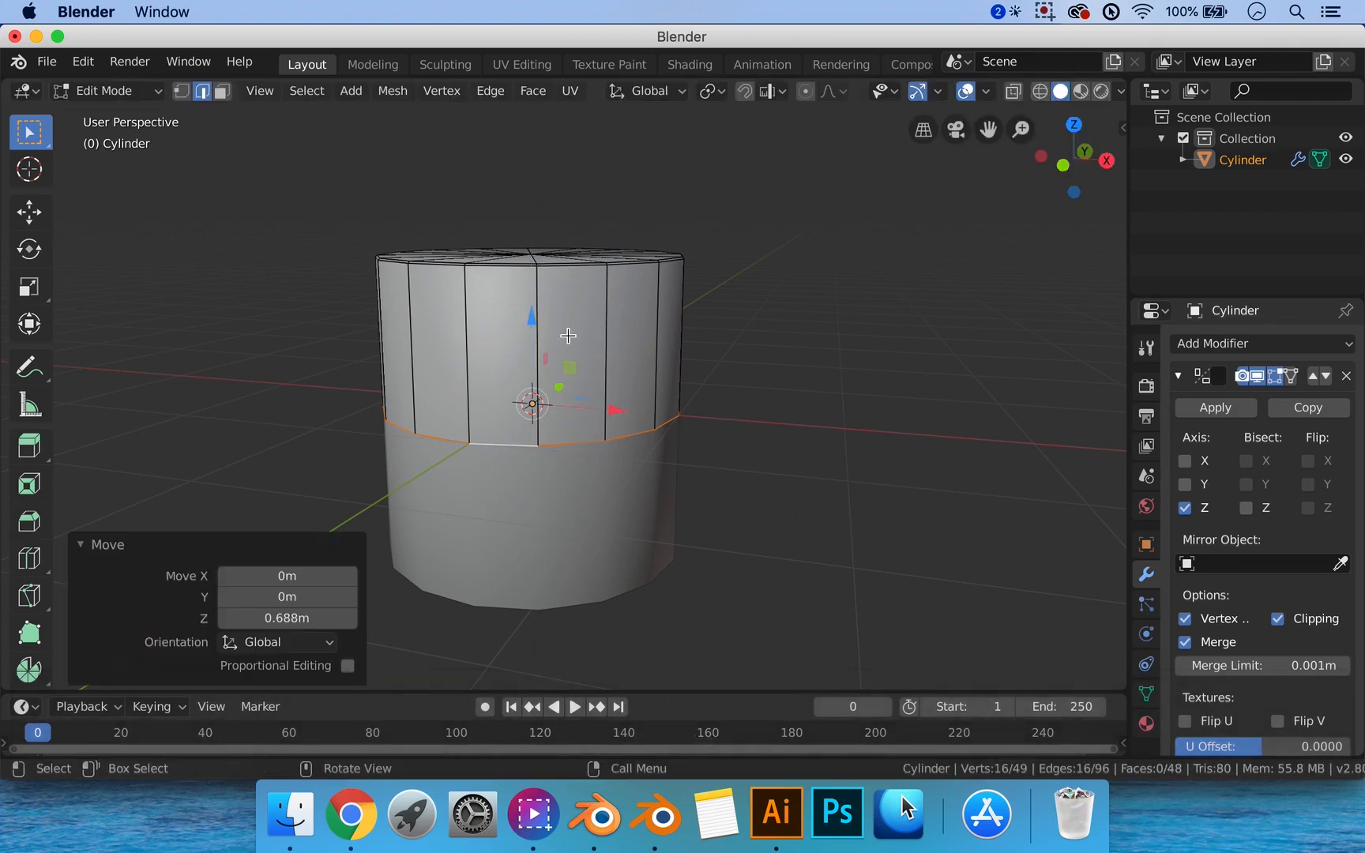
left_click(467, 451, "alt")
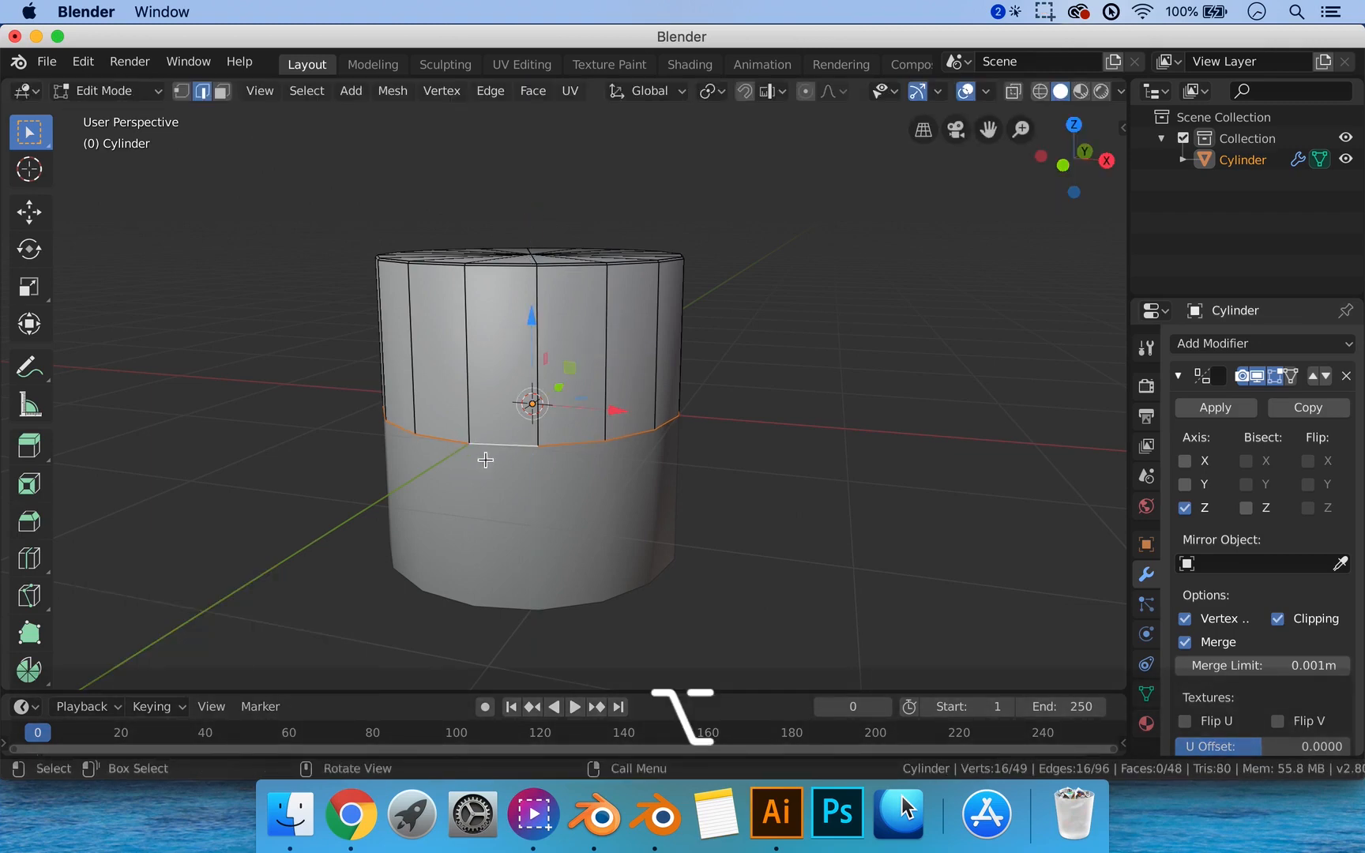
Turn off the Mirror modifier's Clipping, try moving the middle edge loop down along Z, and turn Clipping back on.
scroll(452, 459, "up", 3)
middle_click_drag(451, 457, 484, 432, "shift")
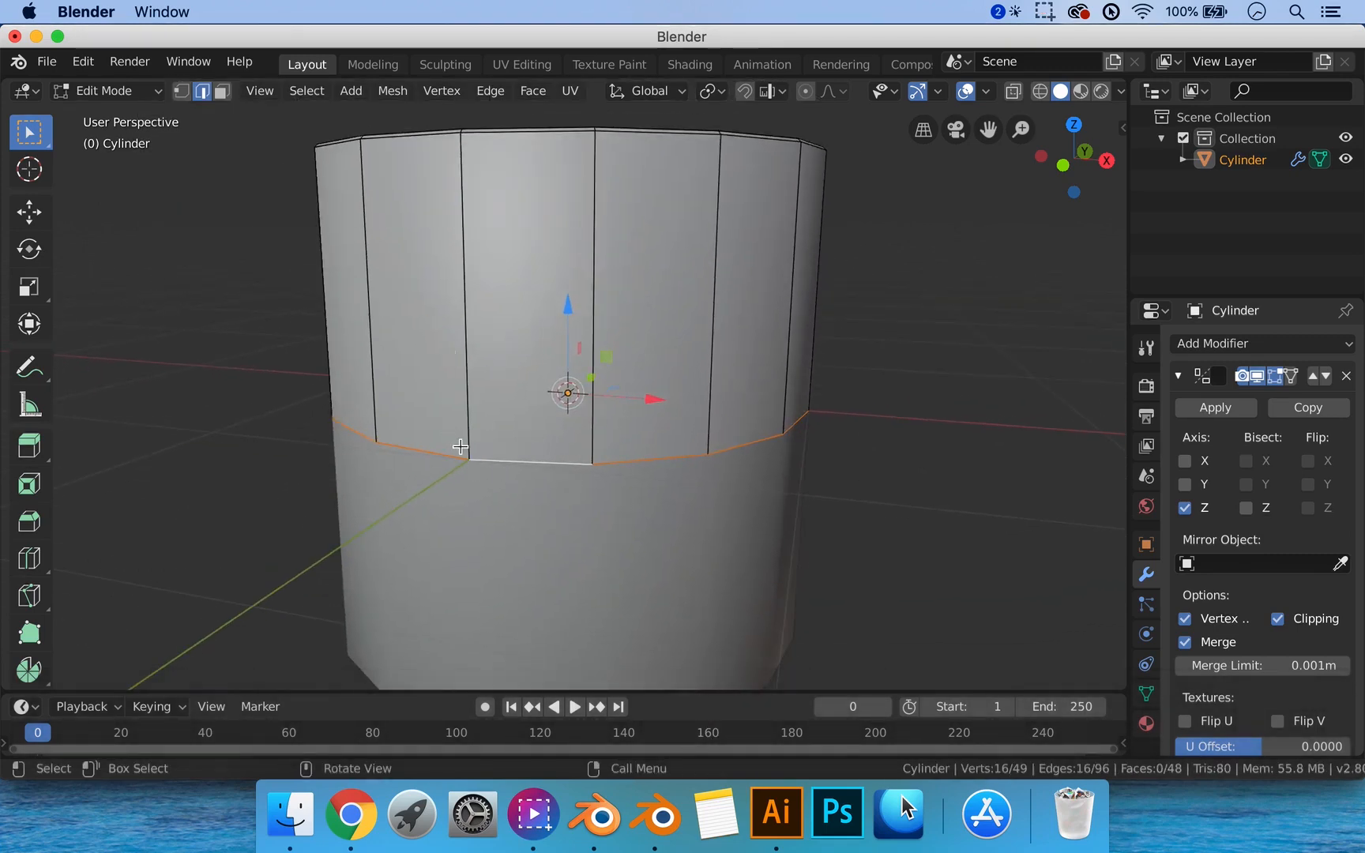
left_click(1278, 620)
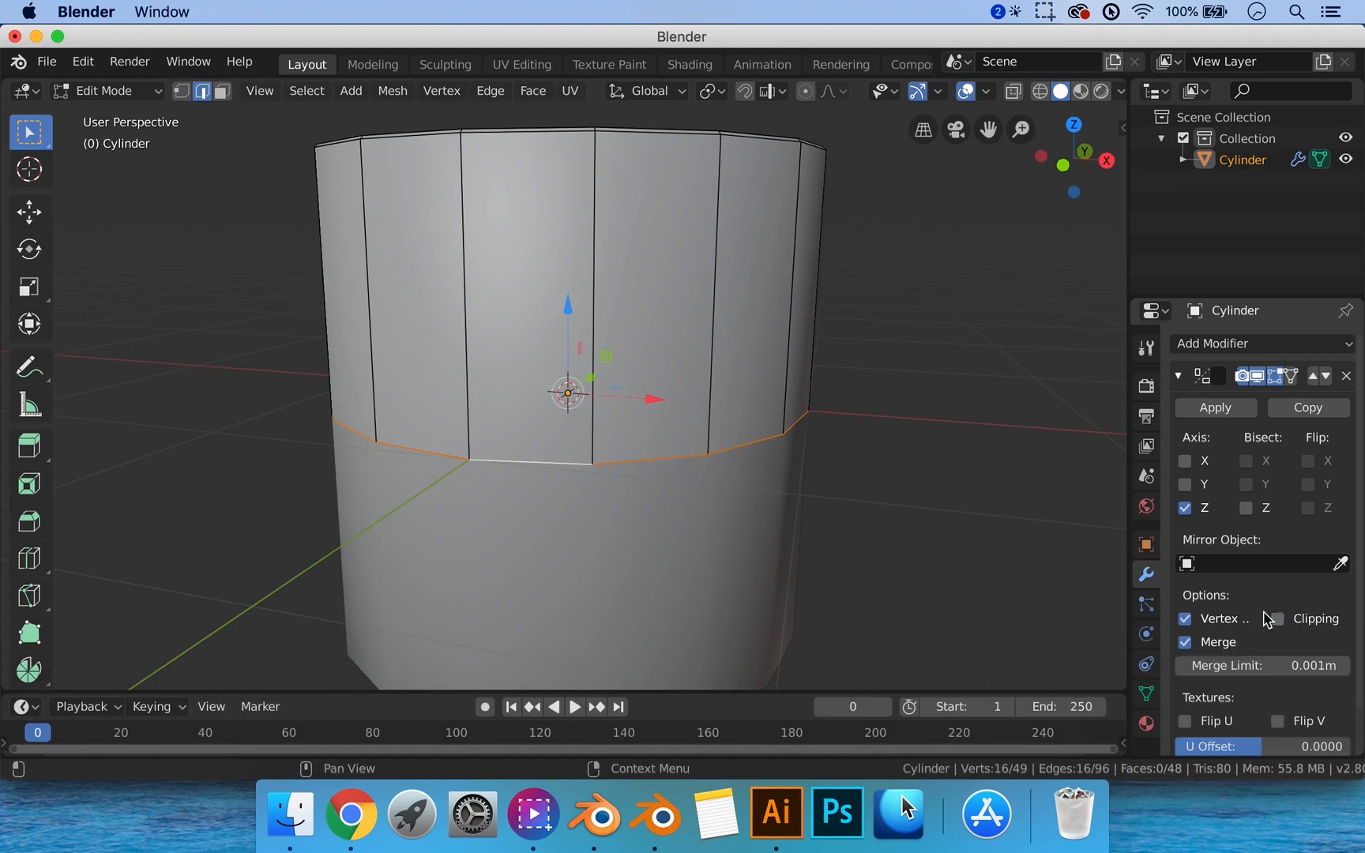
left_click_drag(568, 302, 572, 388)
left_click(1278, 620)
Apply the Mirror modifier in Object Mode and inspect the cylinder's full mesh in Edit Mode.
scroll(630, 391, "down", 4)
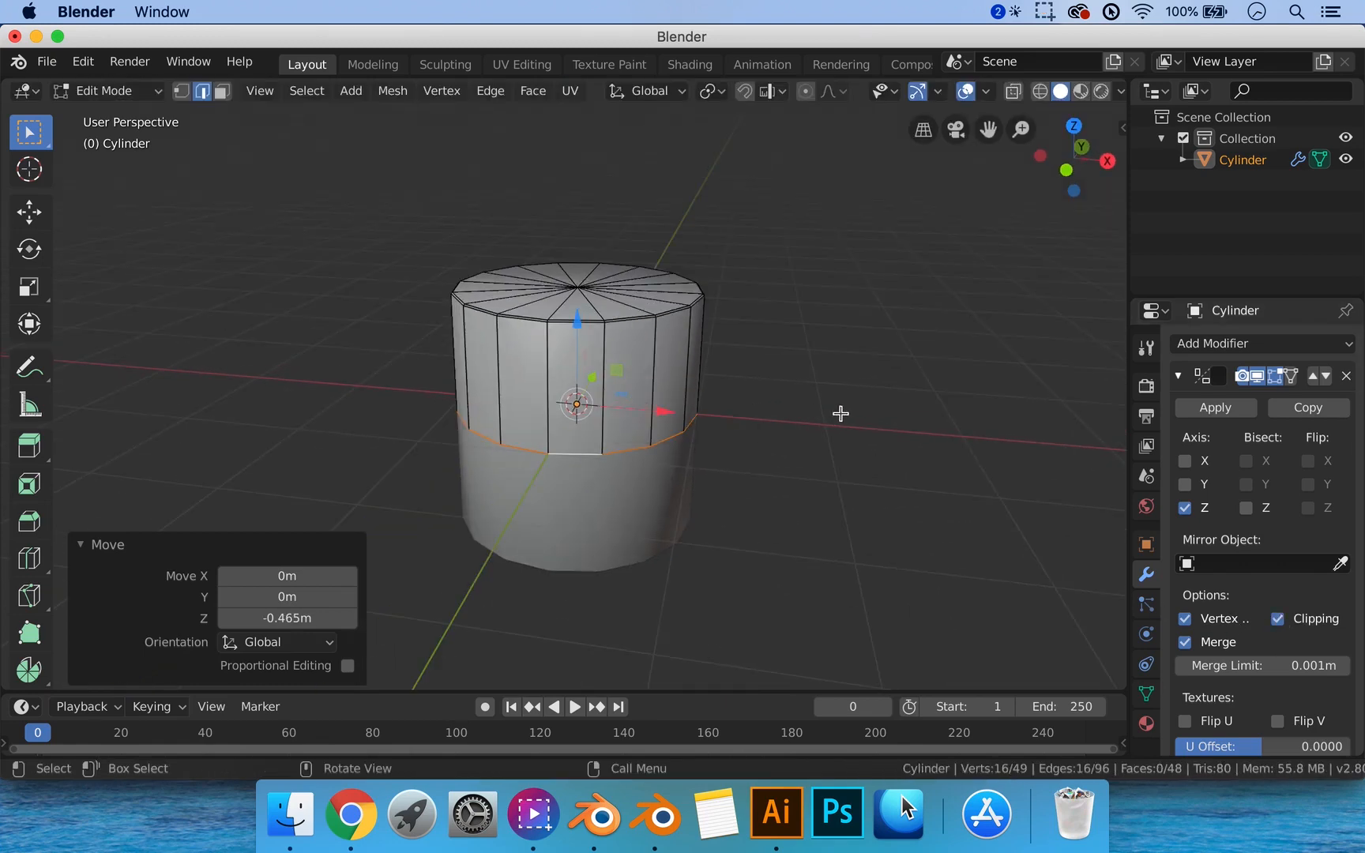
left_click(1218, 409)
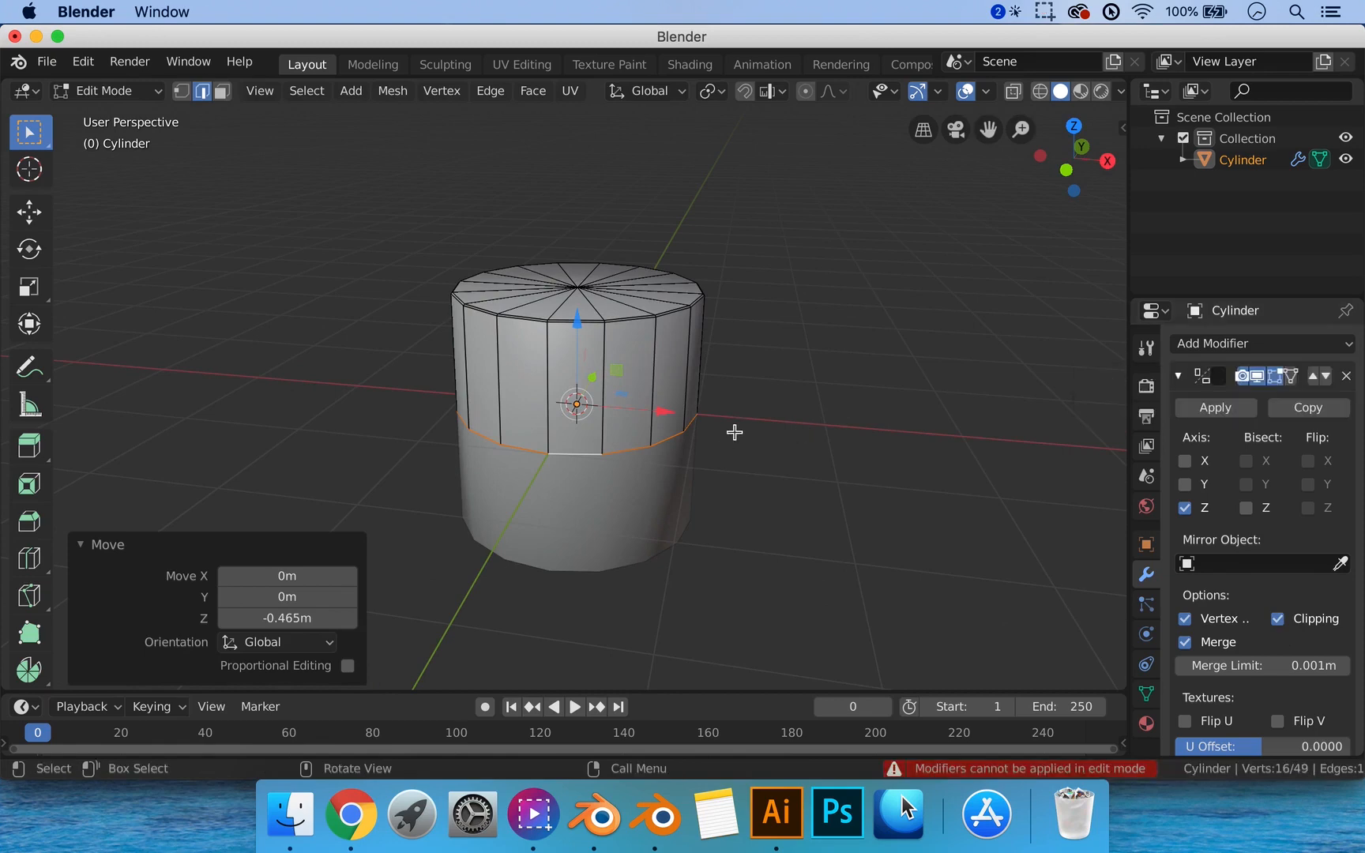
key("Tab")
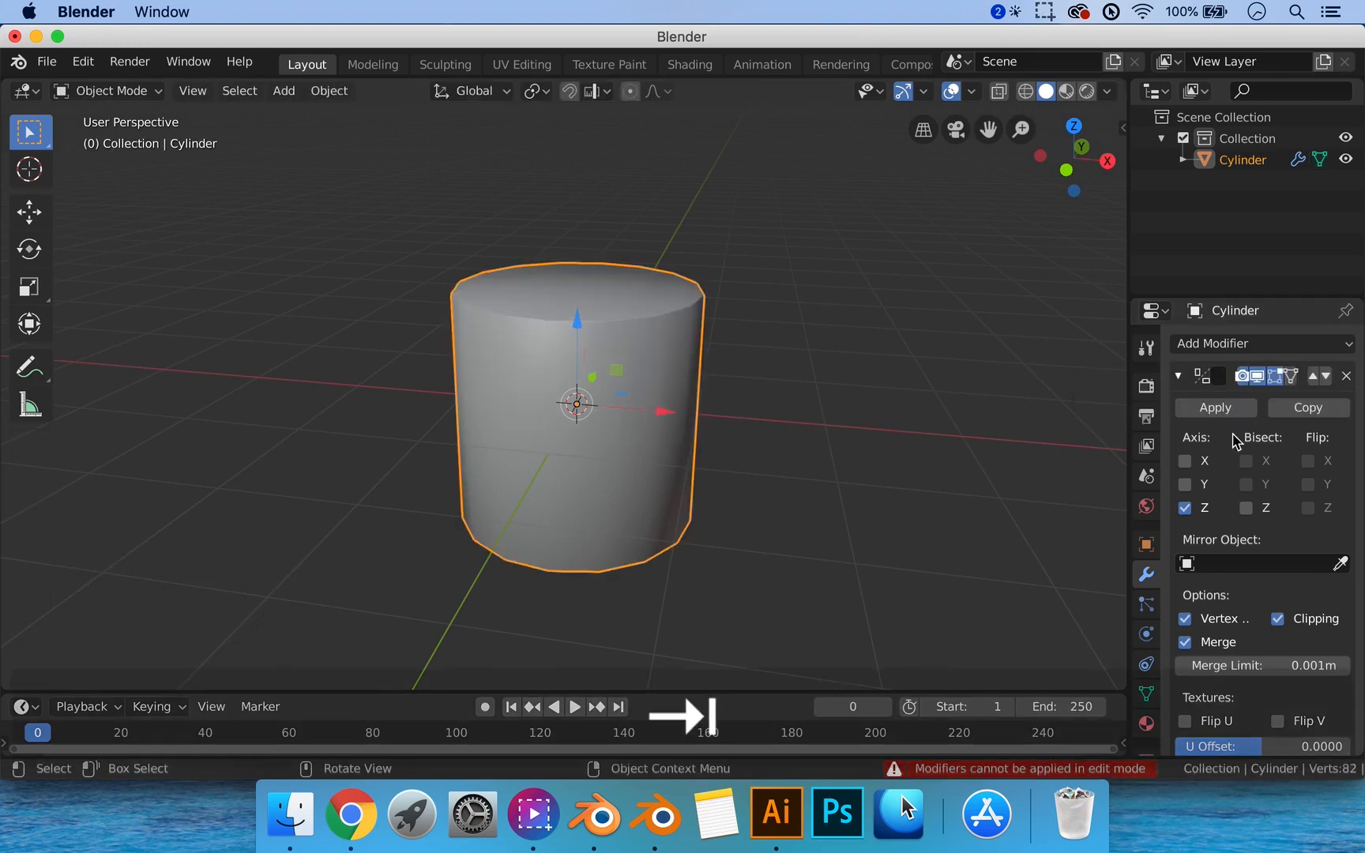
left_click(1215, 408)
key("Tab")
middle_click_drag(705, 434, 692, 401)
scroll(625, 416, "up", 1)
middle_click_drag(491, 286, 515, 313)
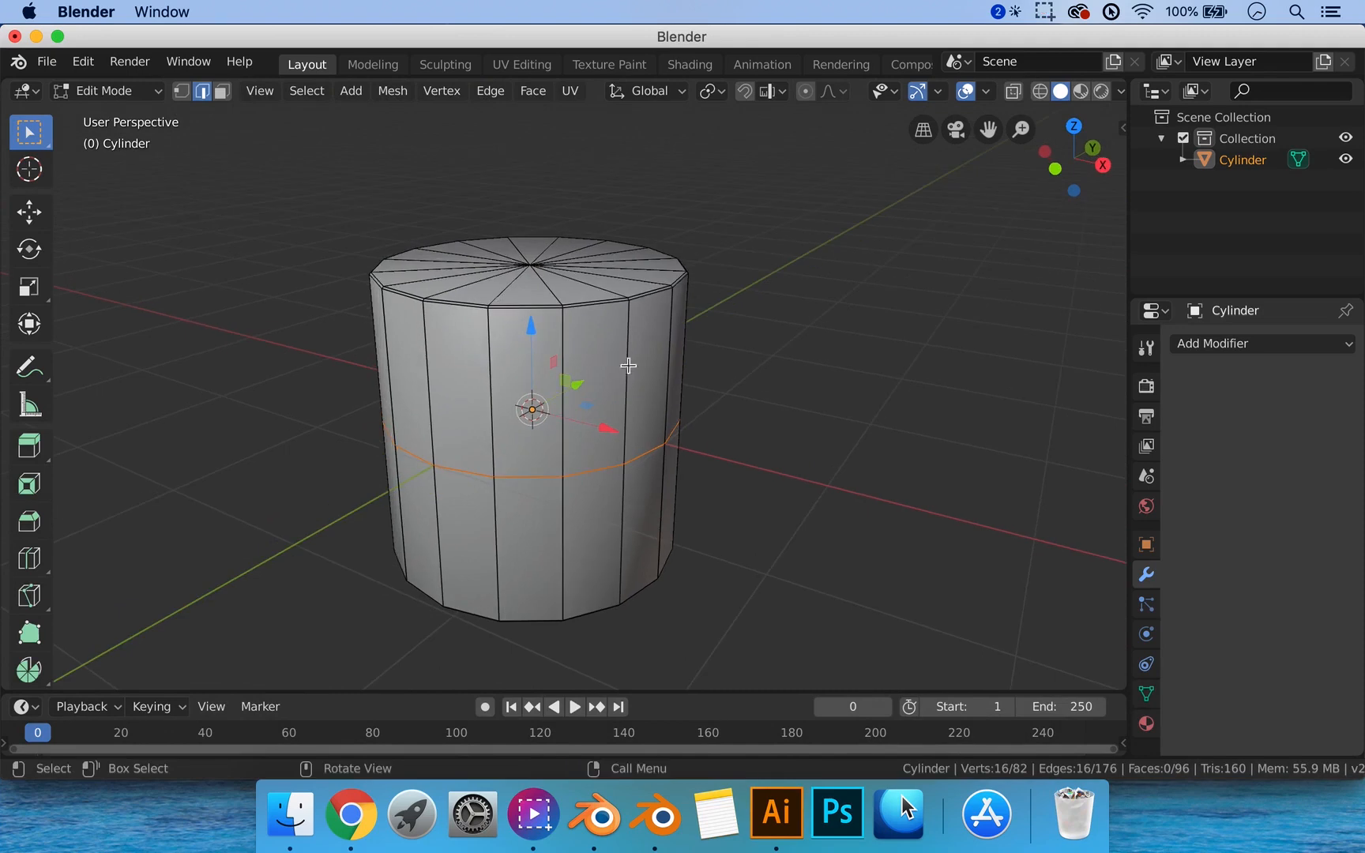
Return the cylinder to Object Mode, apply flat shading to it and inspect its faceted sides.
key("Tab")
middle_click_drag(605, 400, 608, 399)
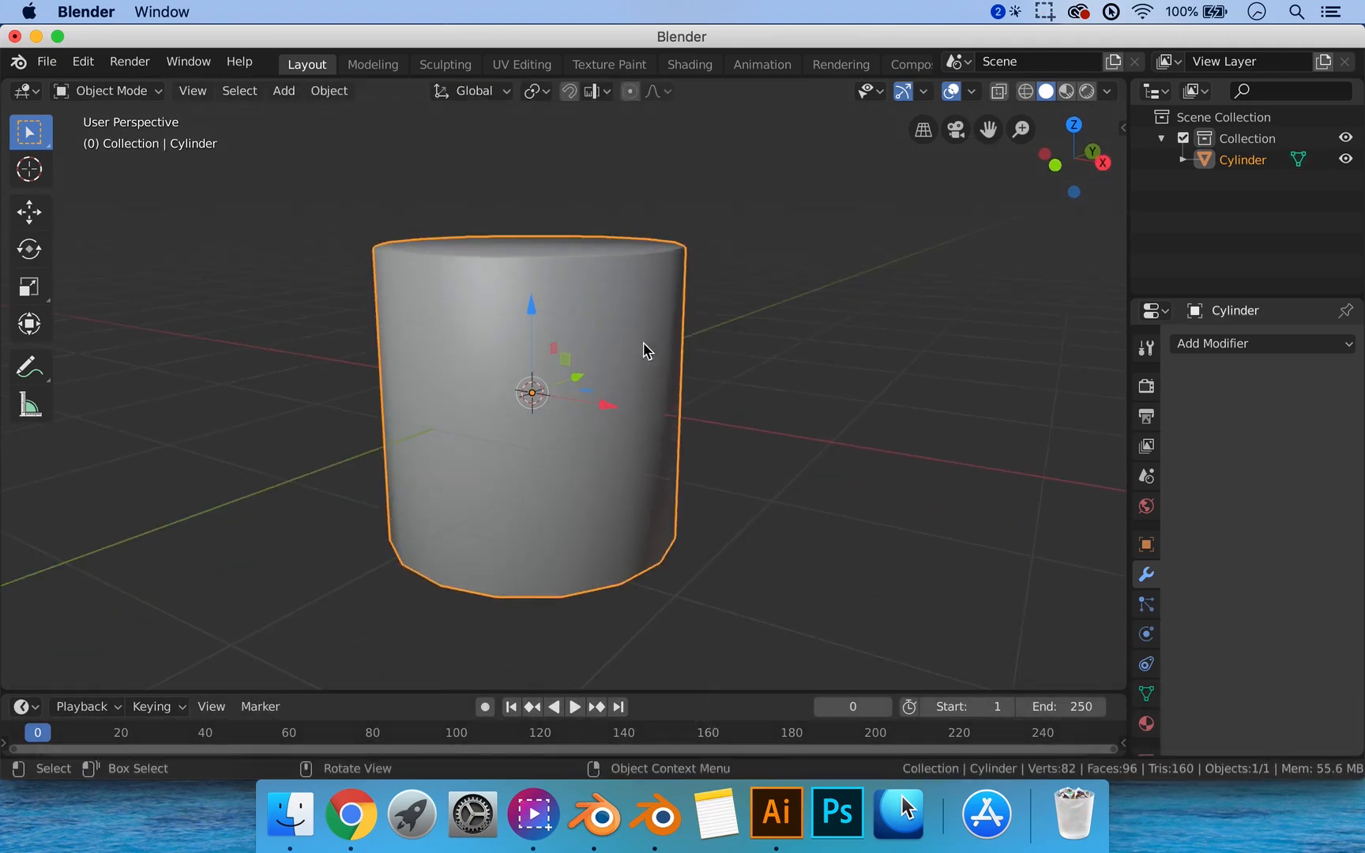
right_click(598, 324)
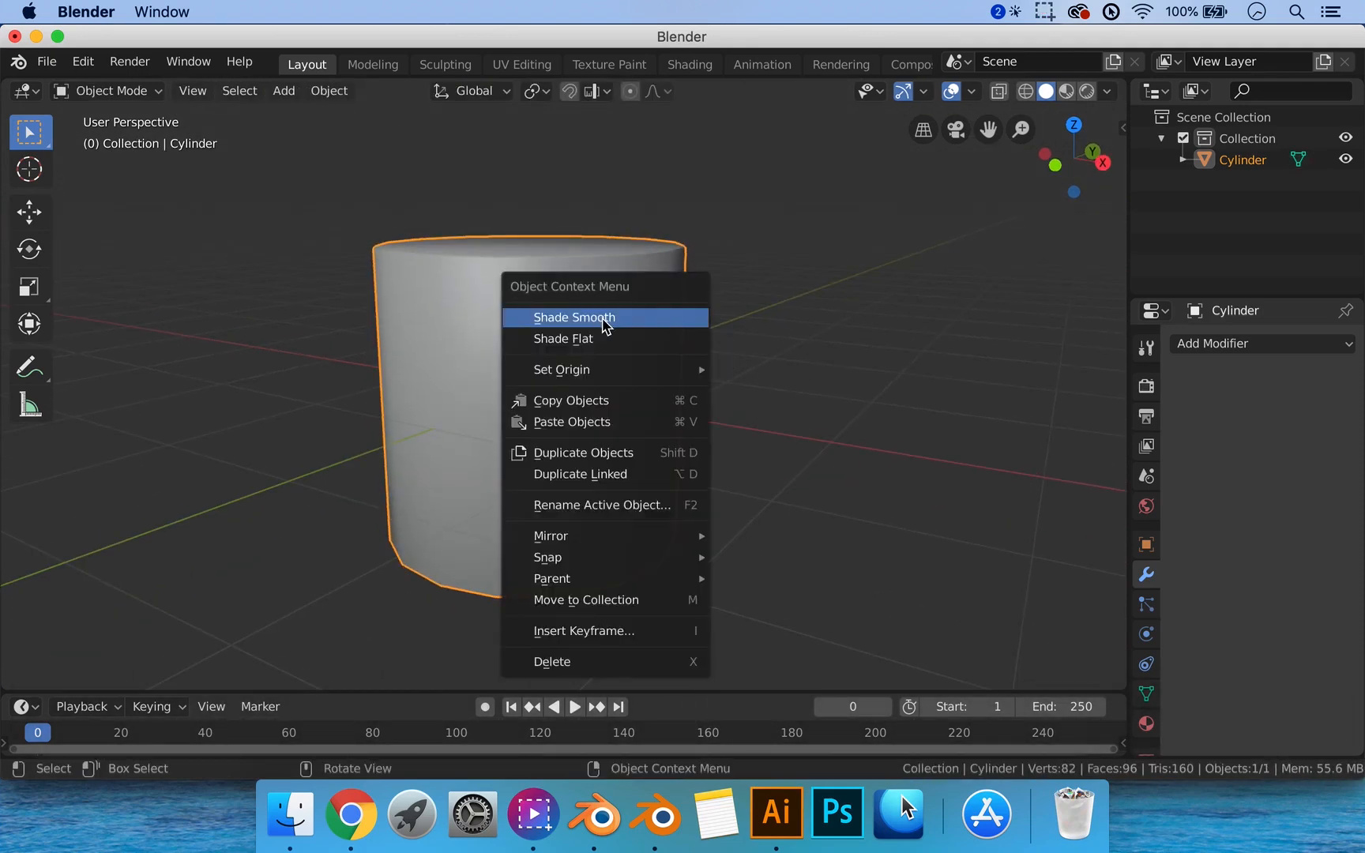
left_click(598, 341)
key("Tab")
key("Tab")
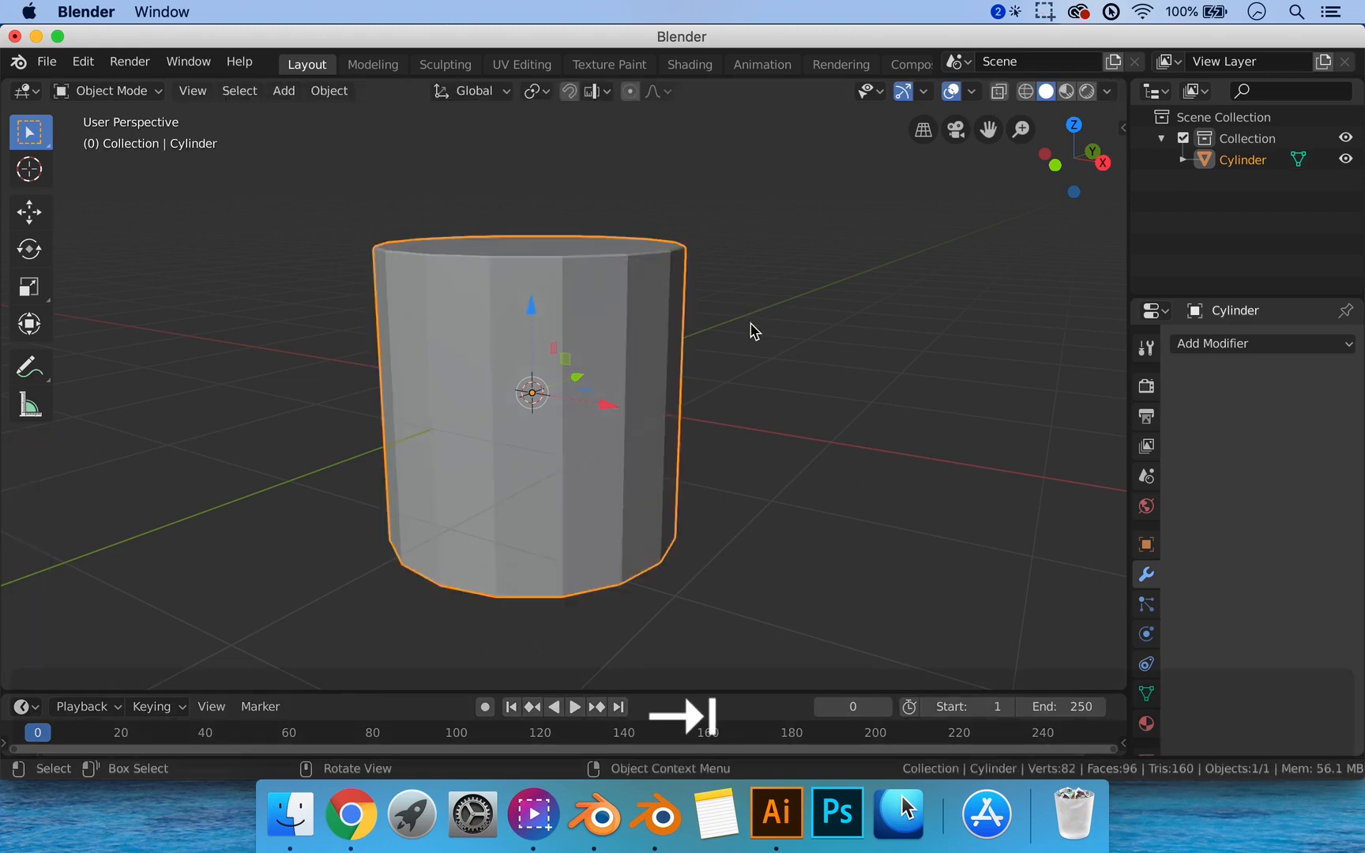
middle_click_drag(753, 330, 621, 345)
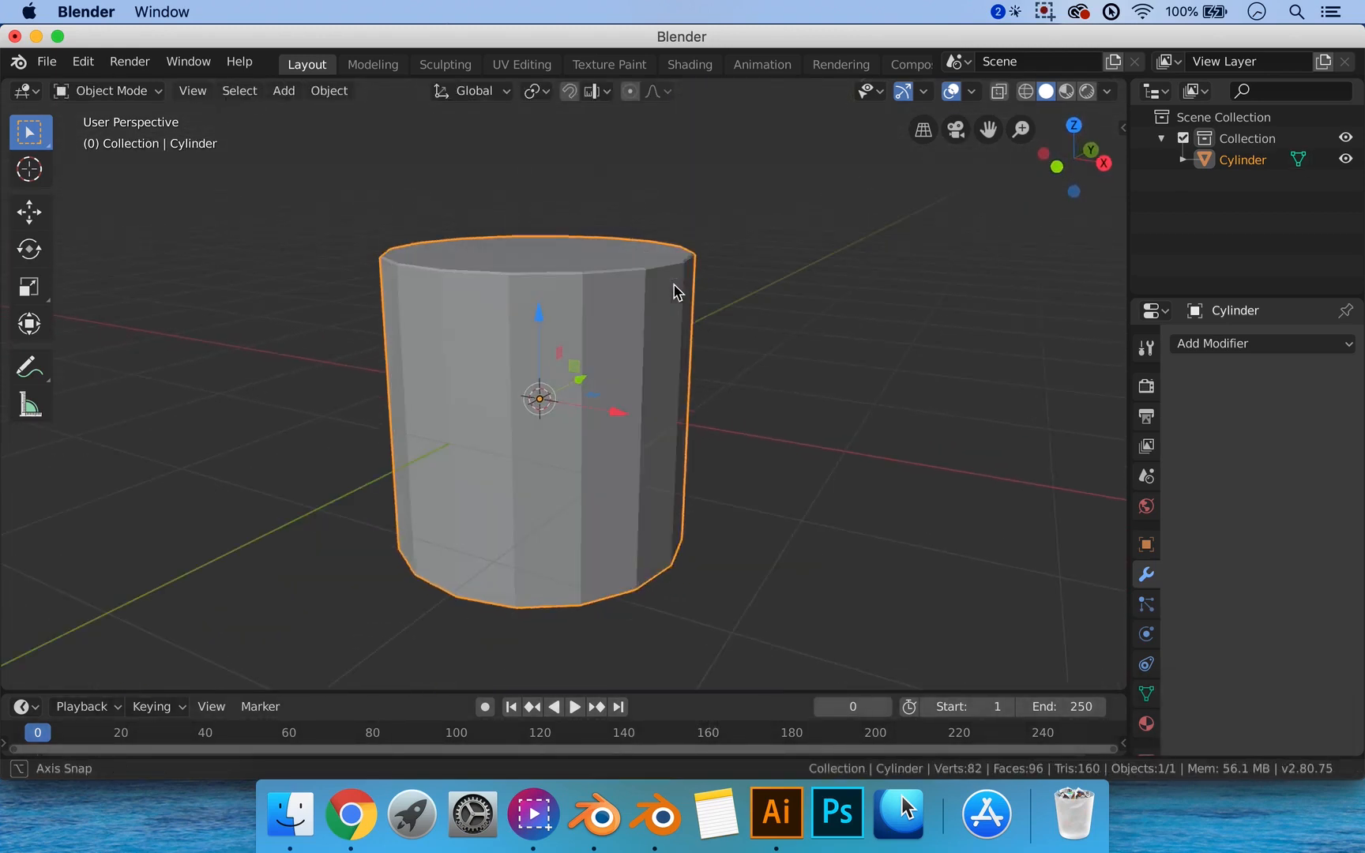
Delete the cylinder and add a cone mesh primitive in its place.
scroll(676, 289, "down", 3)
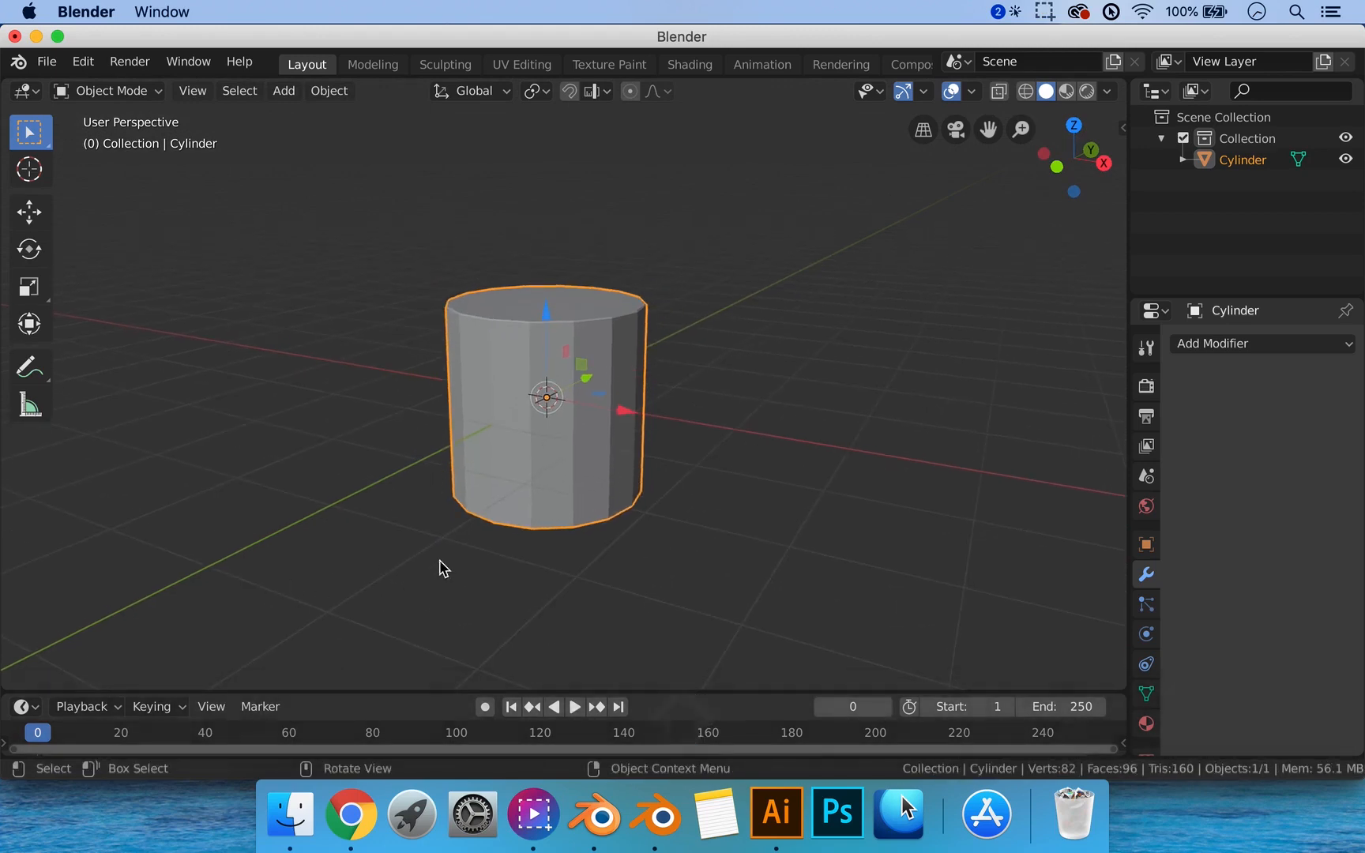
key("x")
left_click(547, 421)
key("shift+a")
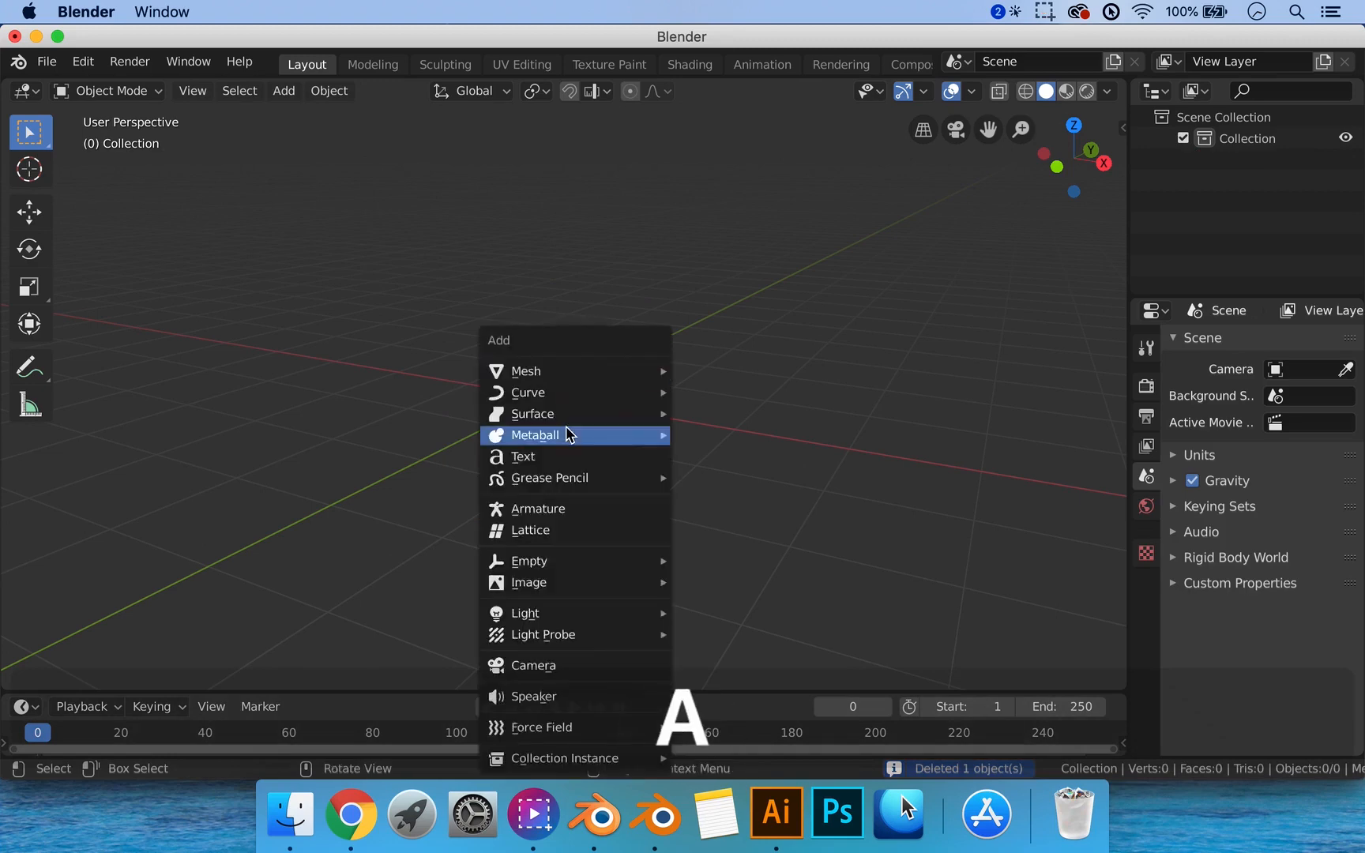
mouse_move(566, 370)
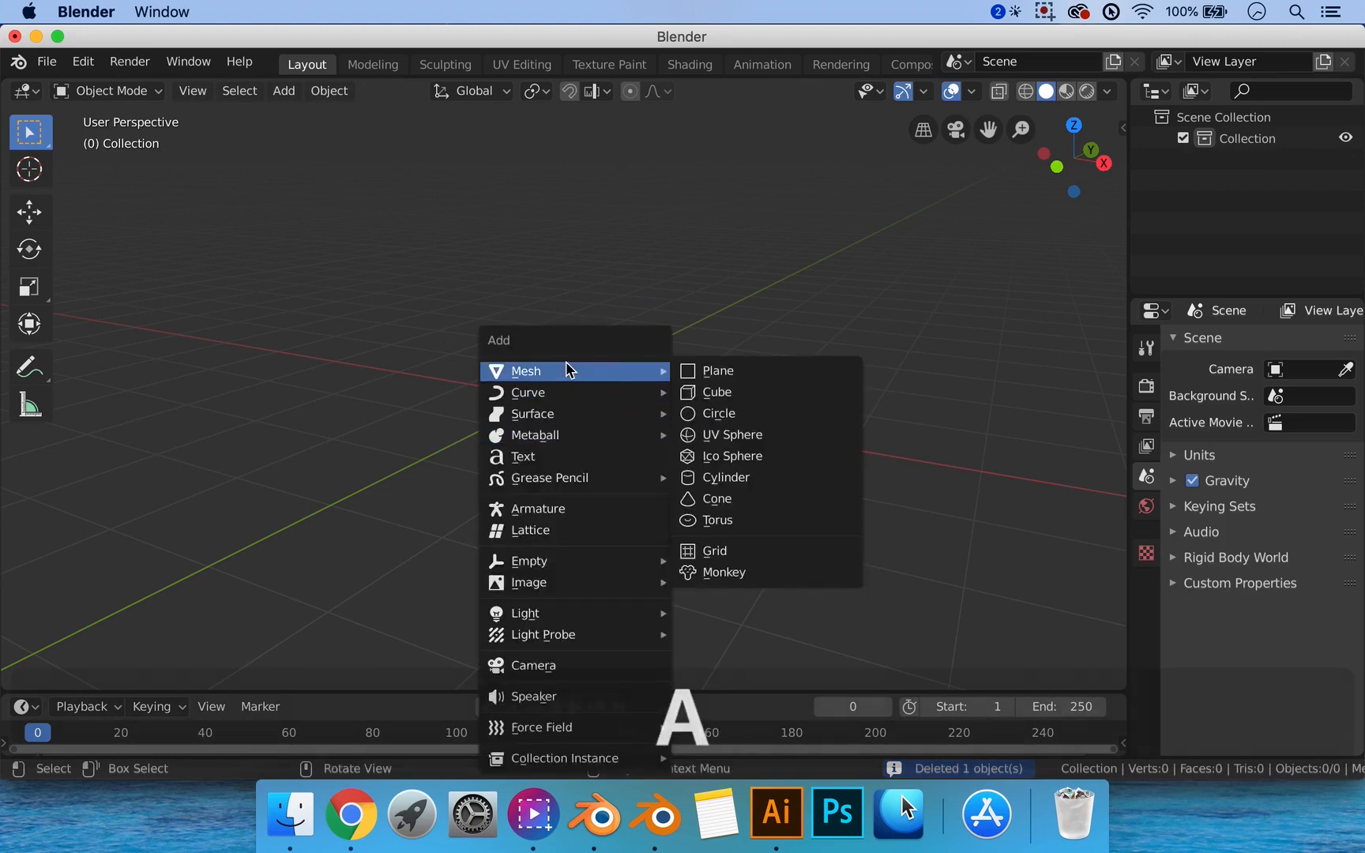
left_click(736, 500)
scroll(546, 435, "up", 3)
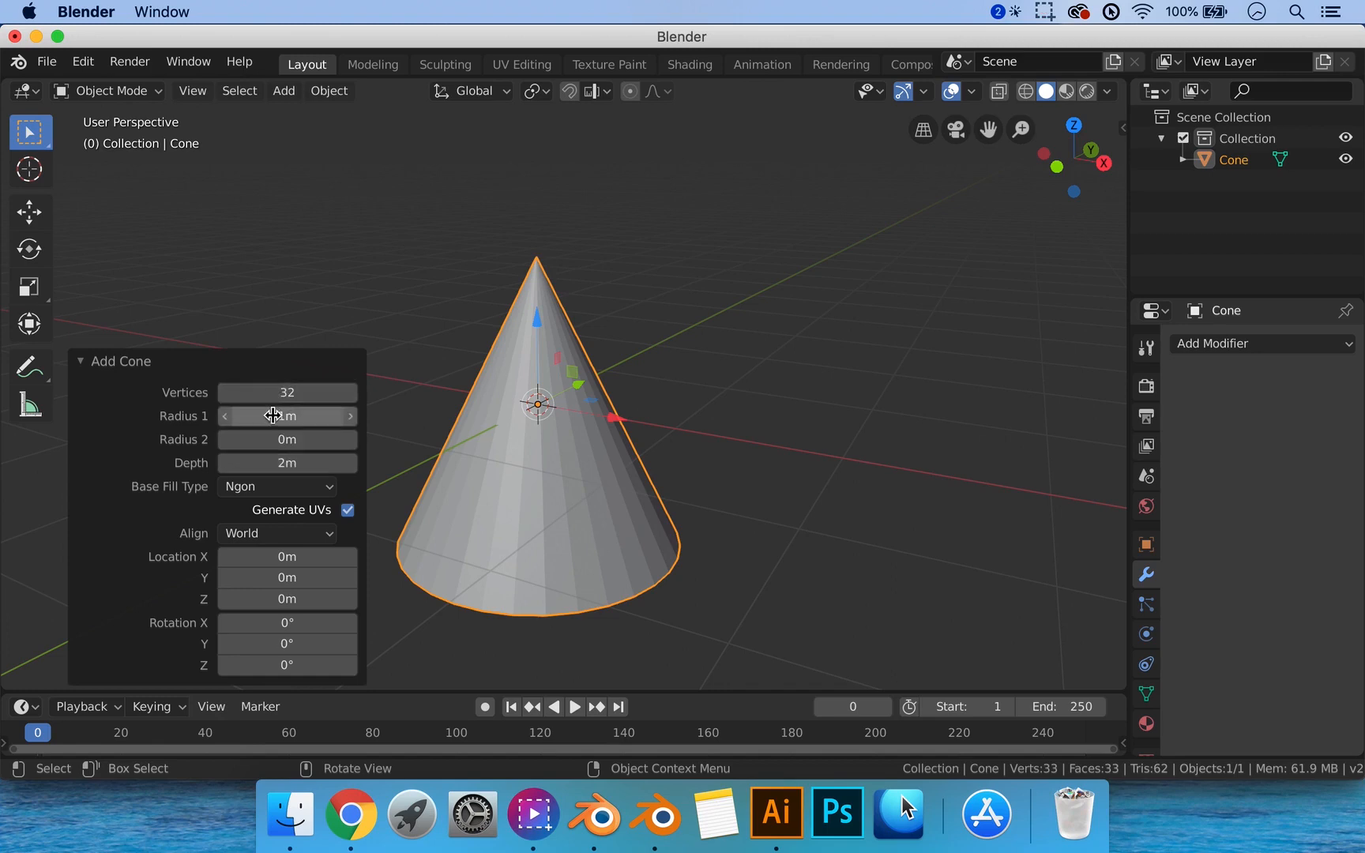
Try a Radius 1 of 1.86 m on the cone and set it back to 1 m.
left_click_drag(272, 414, 324, 415)
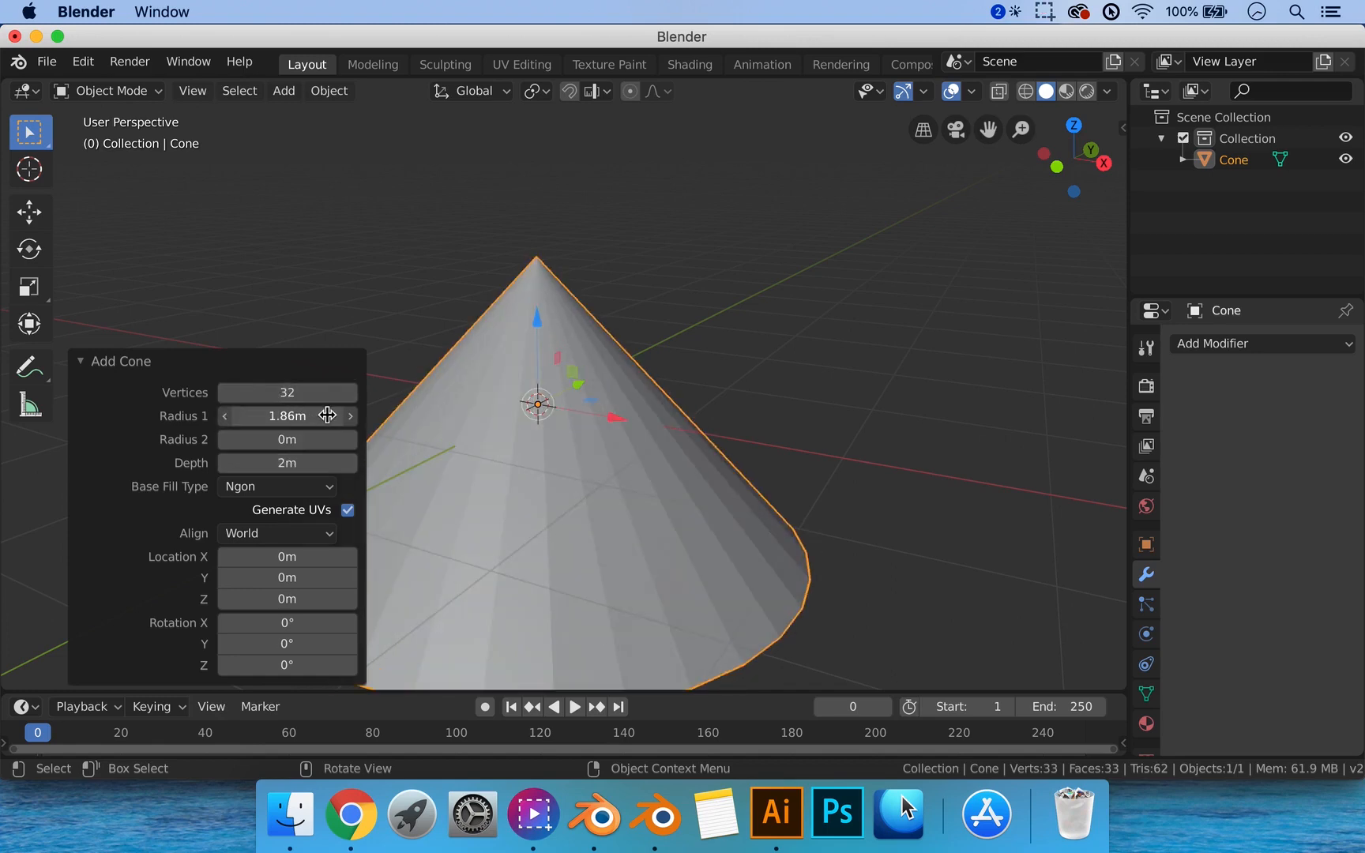
left_click(295, 416)
type("1")
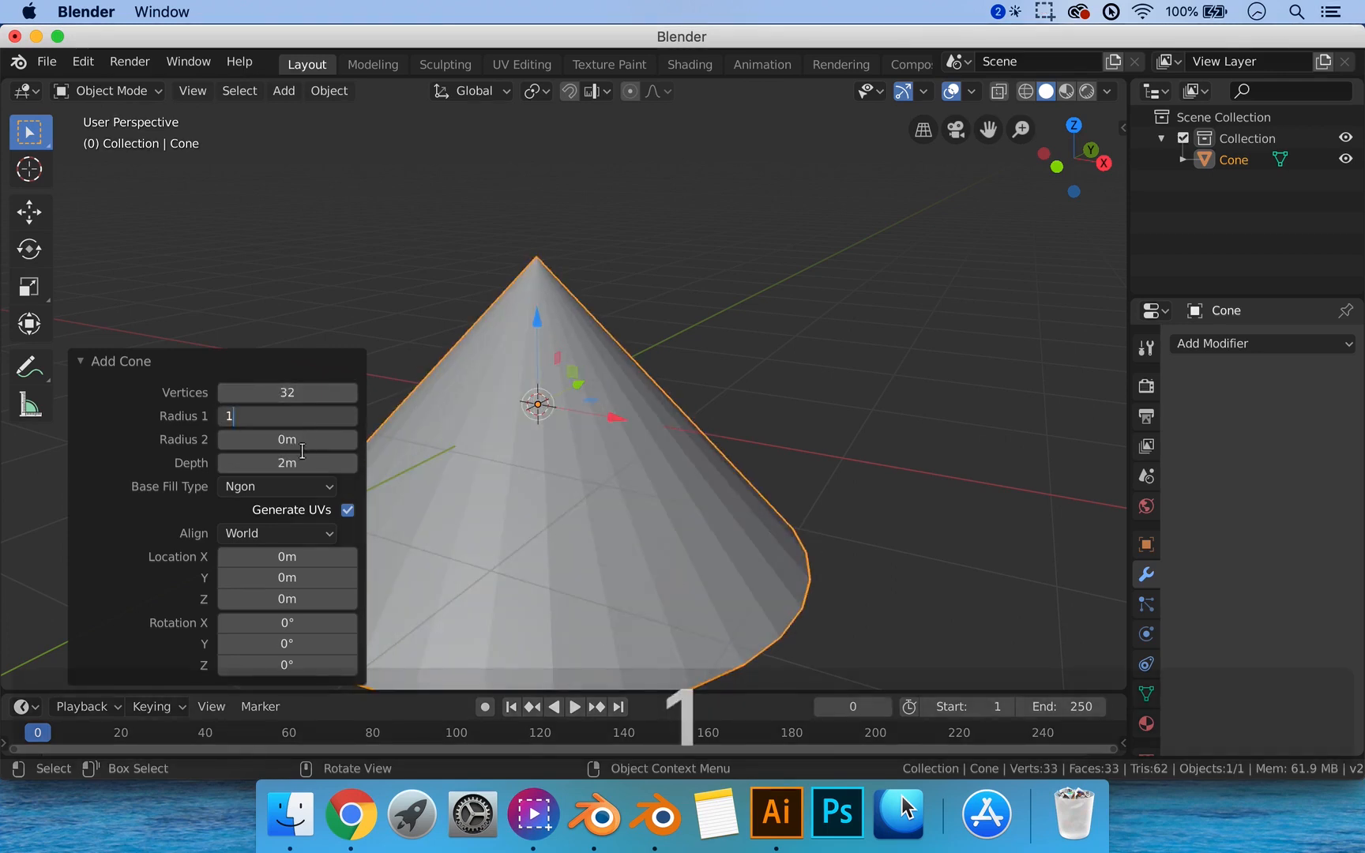
key("Return")
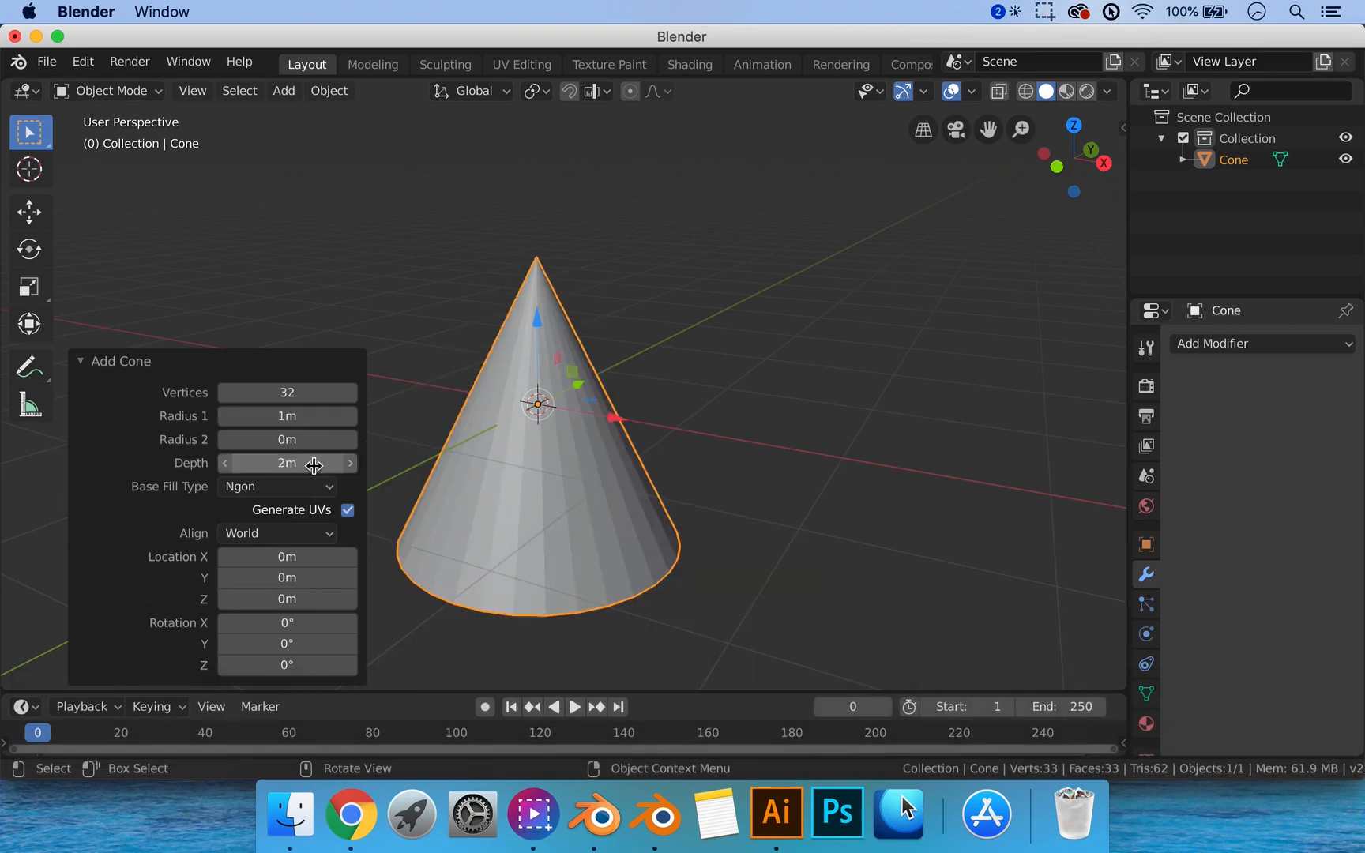
Examine the cone's proportions in the right orthographic view and in perspective, and deselect it.
middle_click_drag(579, 391, 653, 428)
scroll(598, 444, "down", 3)
key("3")
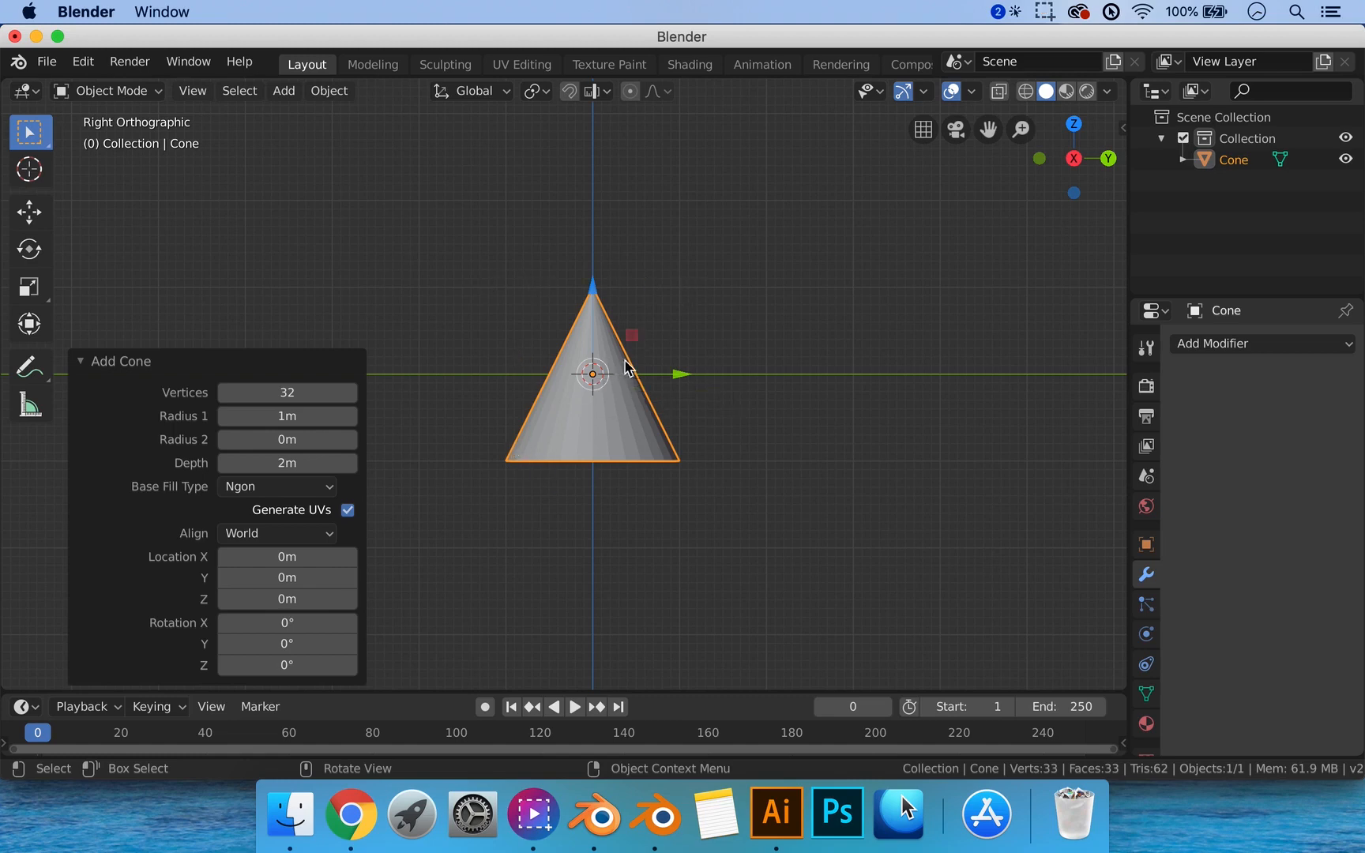
mouse_move(646, 296)
middle_mouse_down()
mouse_move(630, 363)
mouse_move(632, 290)
mouse_move(644, 323)
middle_mouse_up()
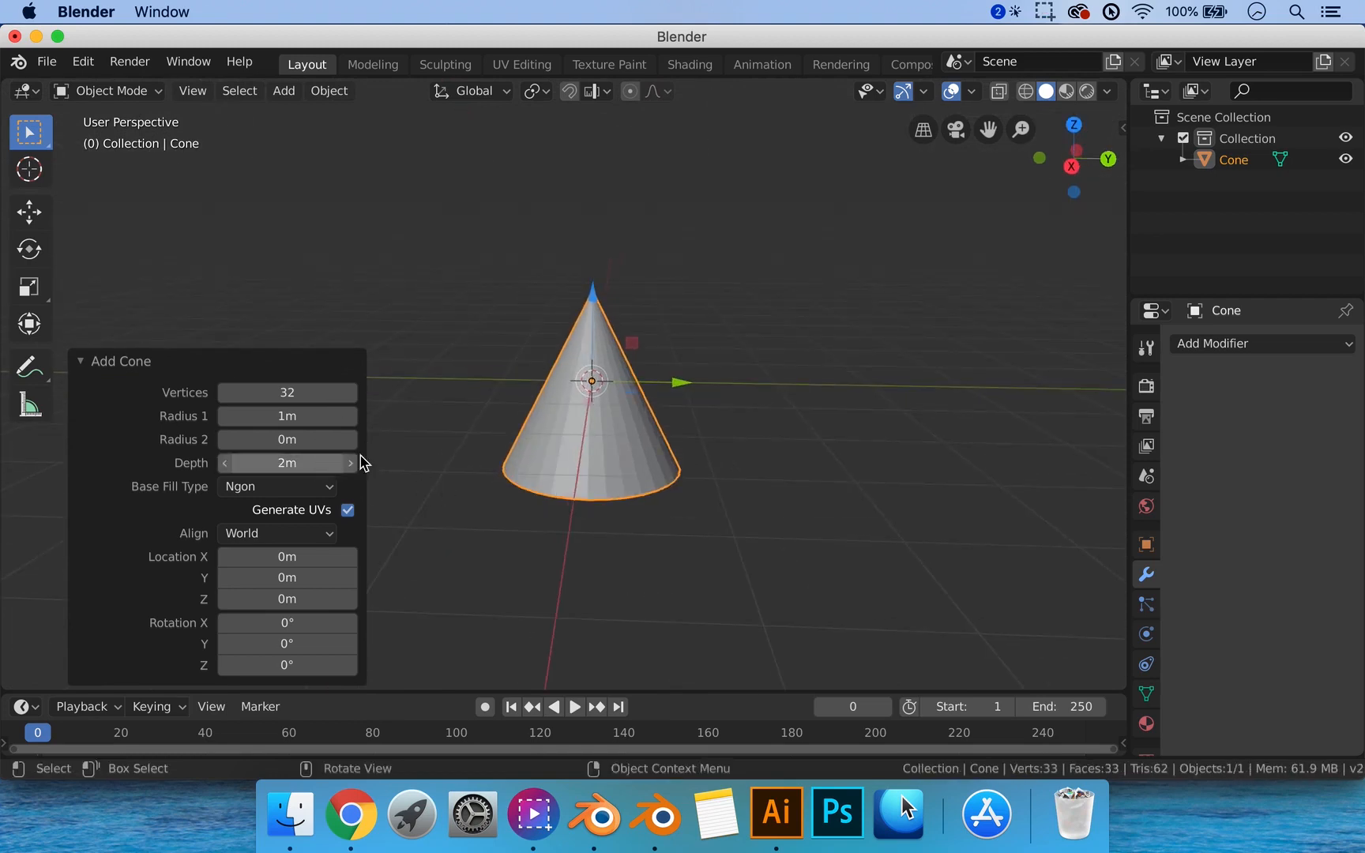
left_click(739, 456)
middle_click_drag(577, 414, 623, 432)
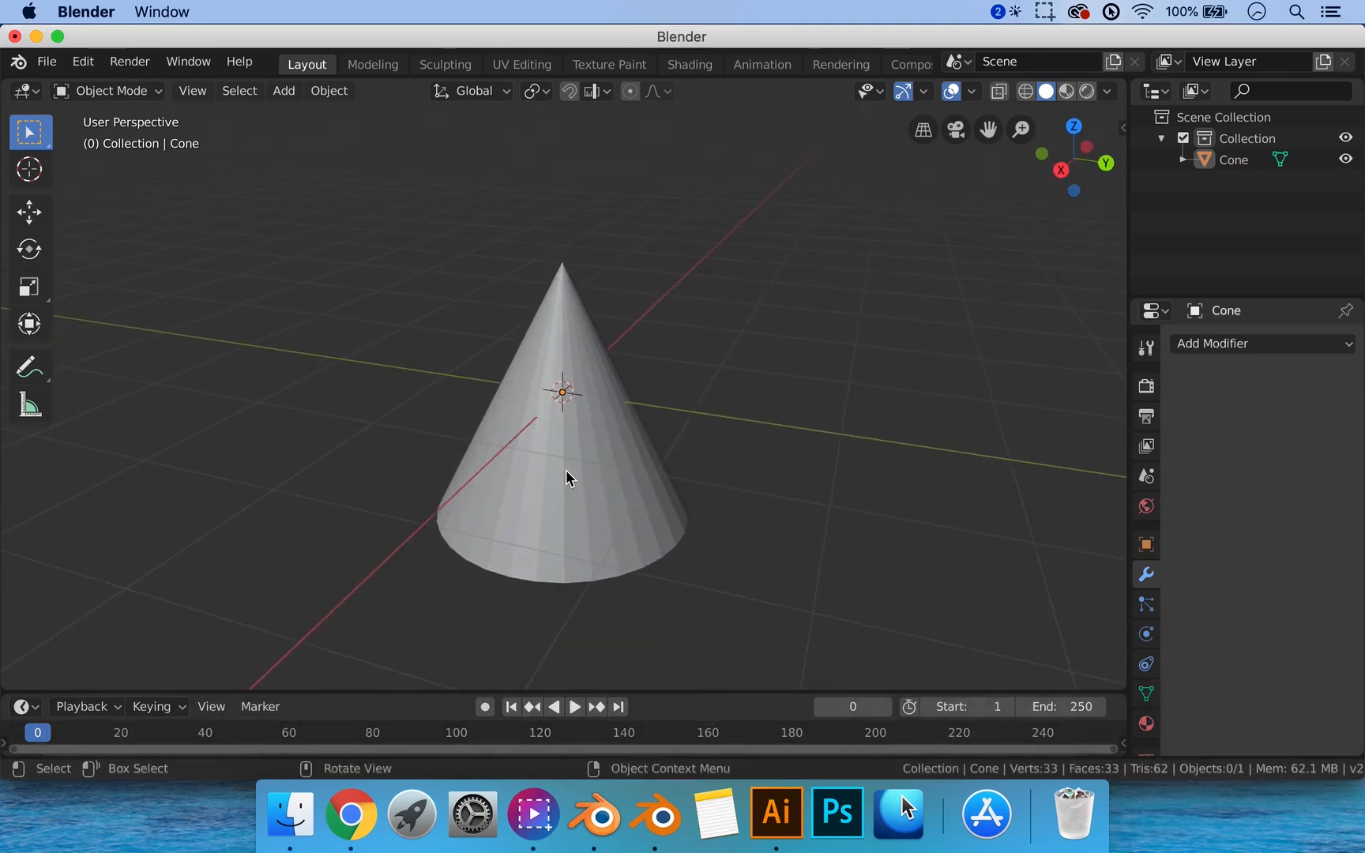
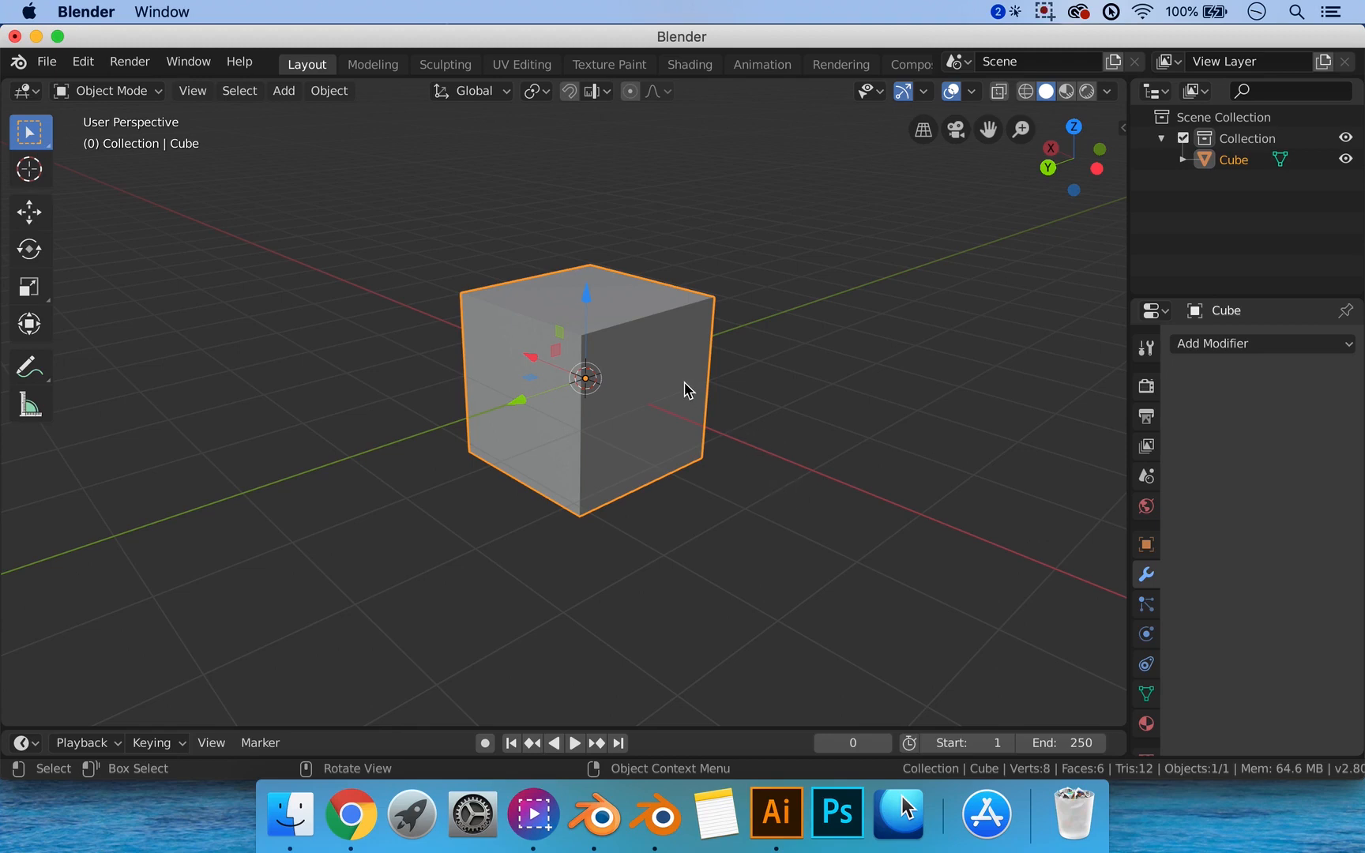
Try moving the cube along the Y axis without snapping and undo the move.
middle_click_drag(746, 384, 740, 407)
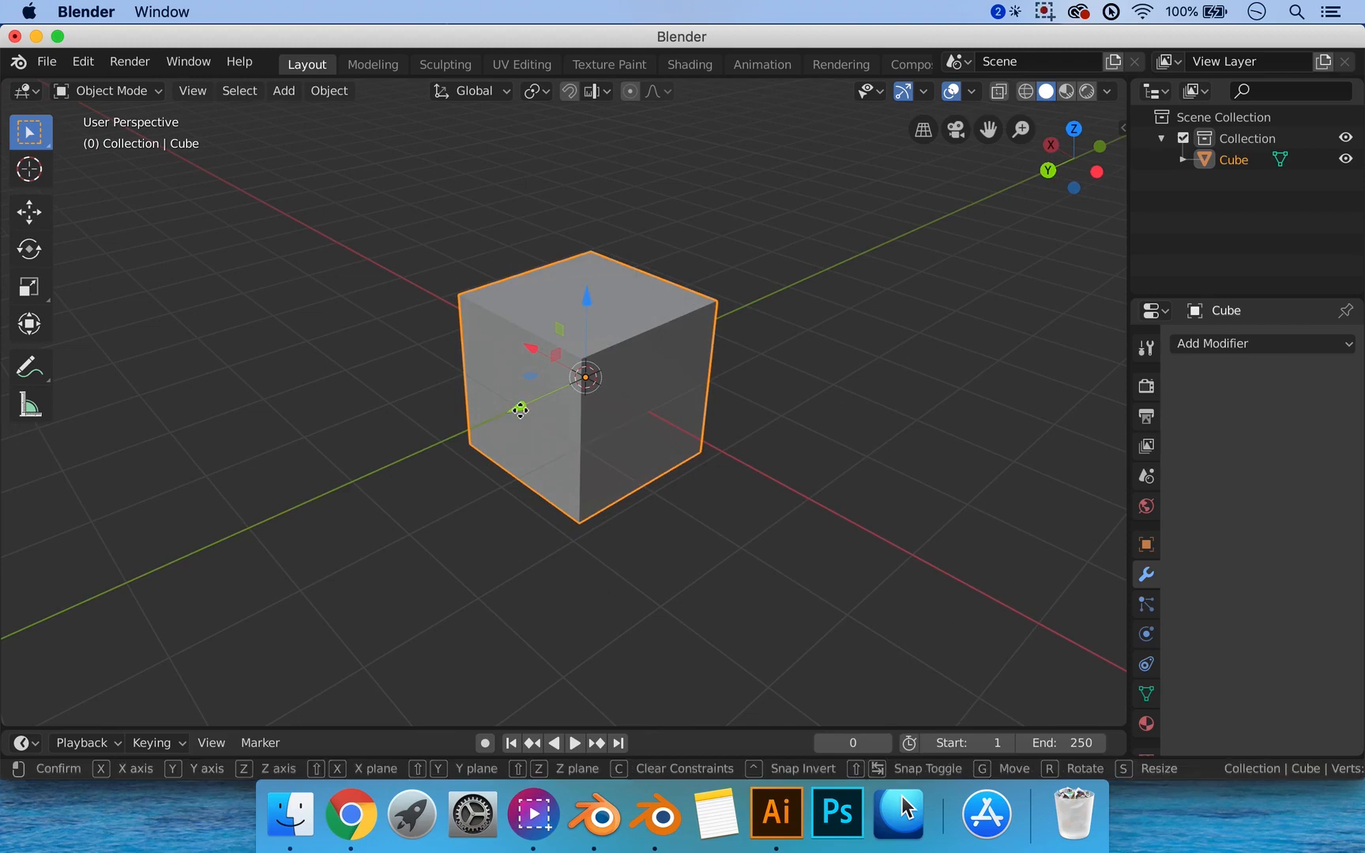
left_click_drag(521, 416, 710, 427)
key("super+z")
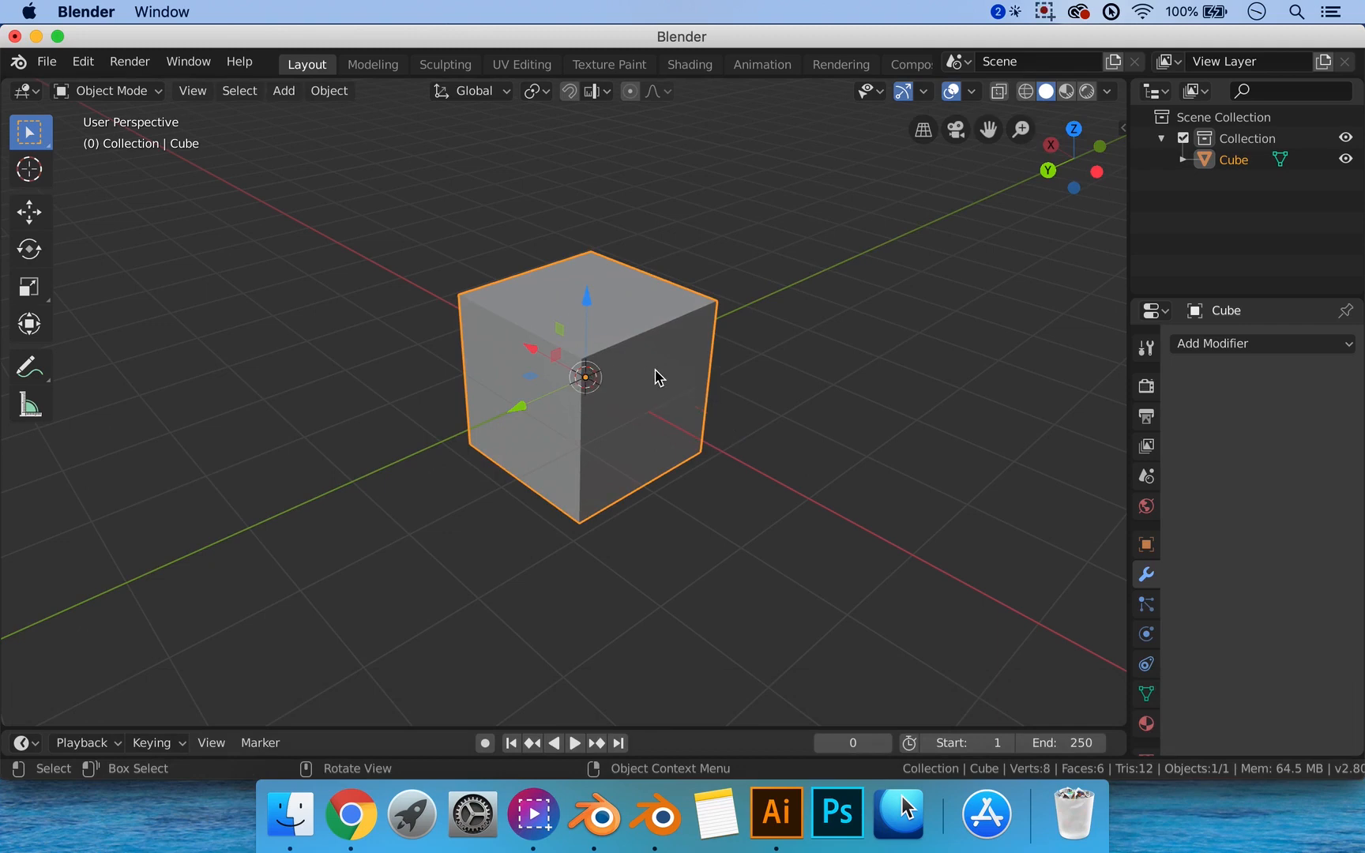
Enable snapping, move the cube in increments along the Y axis and bring it back to the world origin.
key("shift+Tab")
left_click_drag(522, 407, 452, 458)
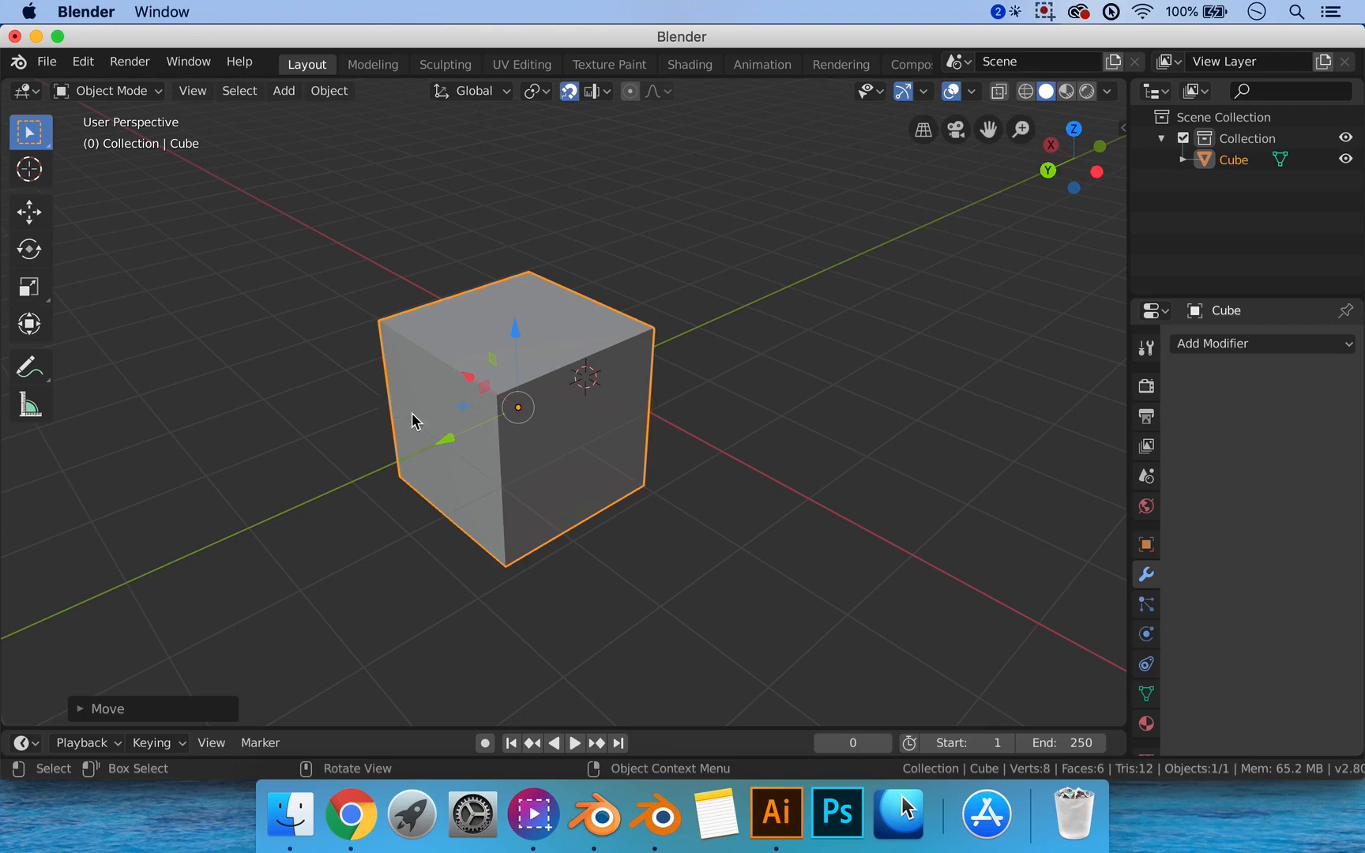
left_click_drag(448, 452, 513, 408)
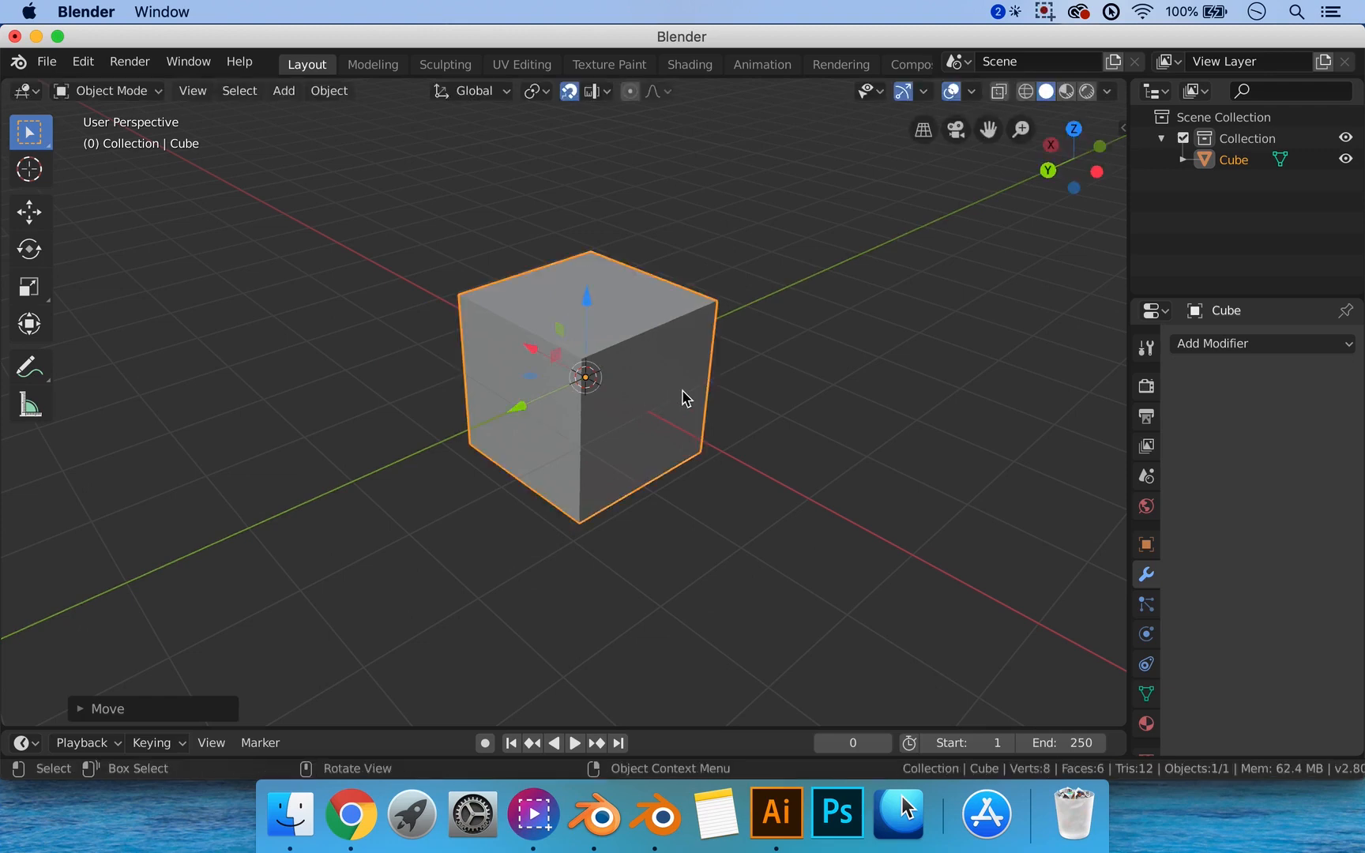
Switch snapping off and on again, and review the available snapping targets.
middle_click_drag(692, 398, 634, 448)
scroll(631, 456, "down", 1)
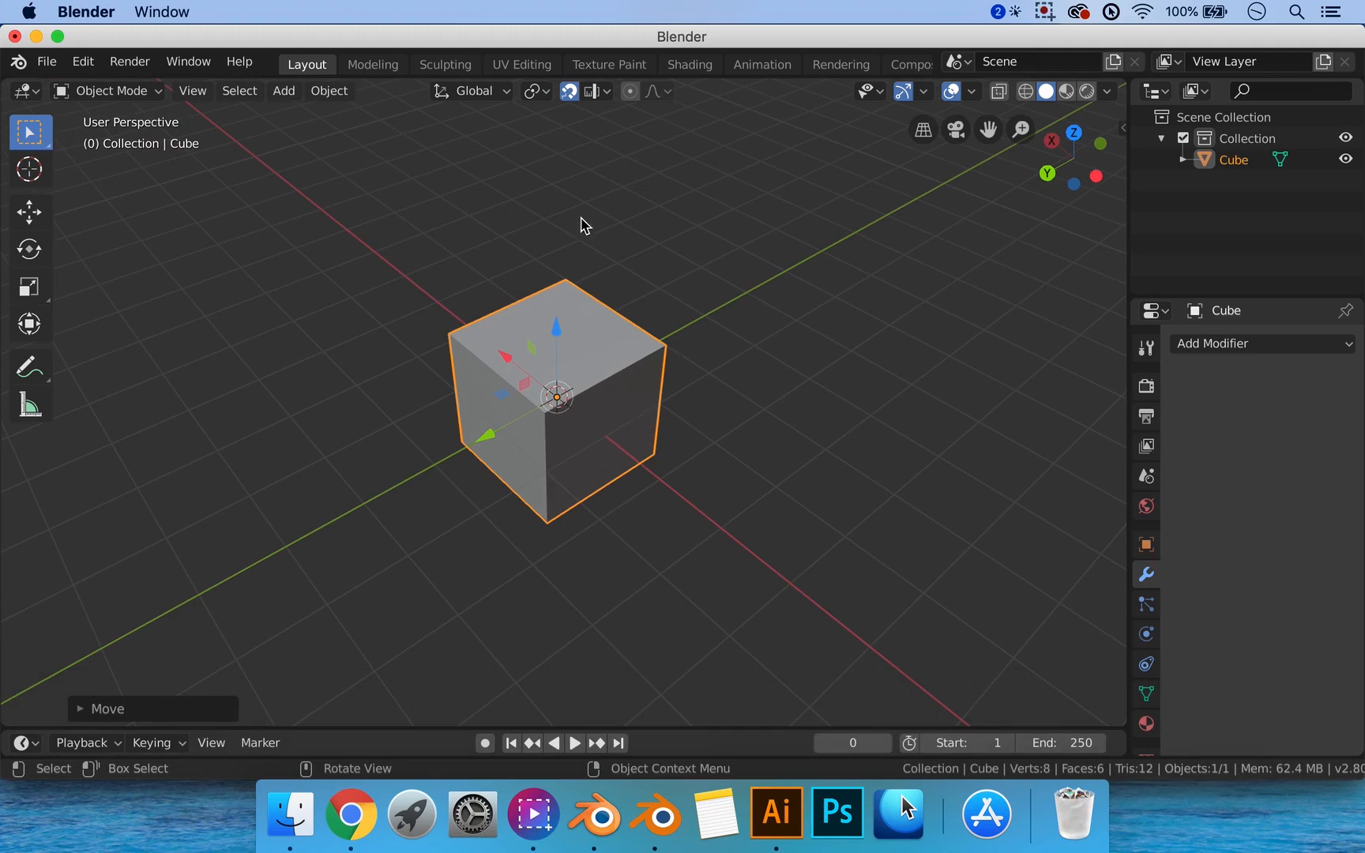
left_click(569, 92)
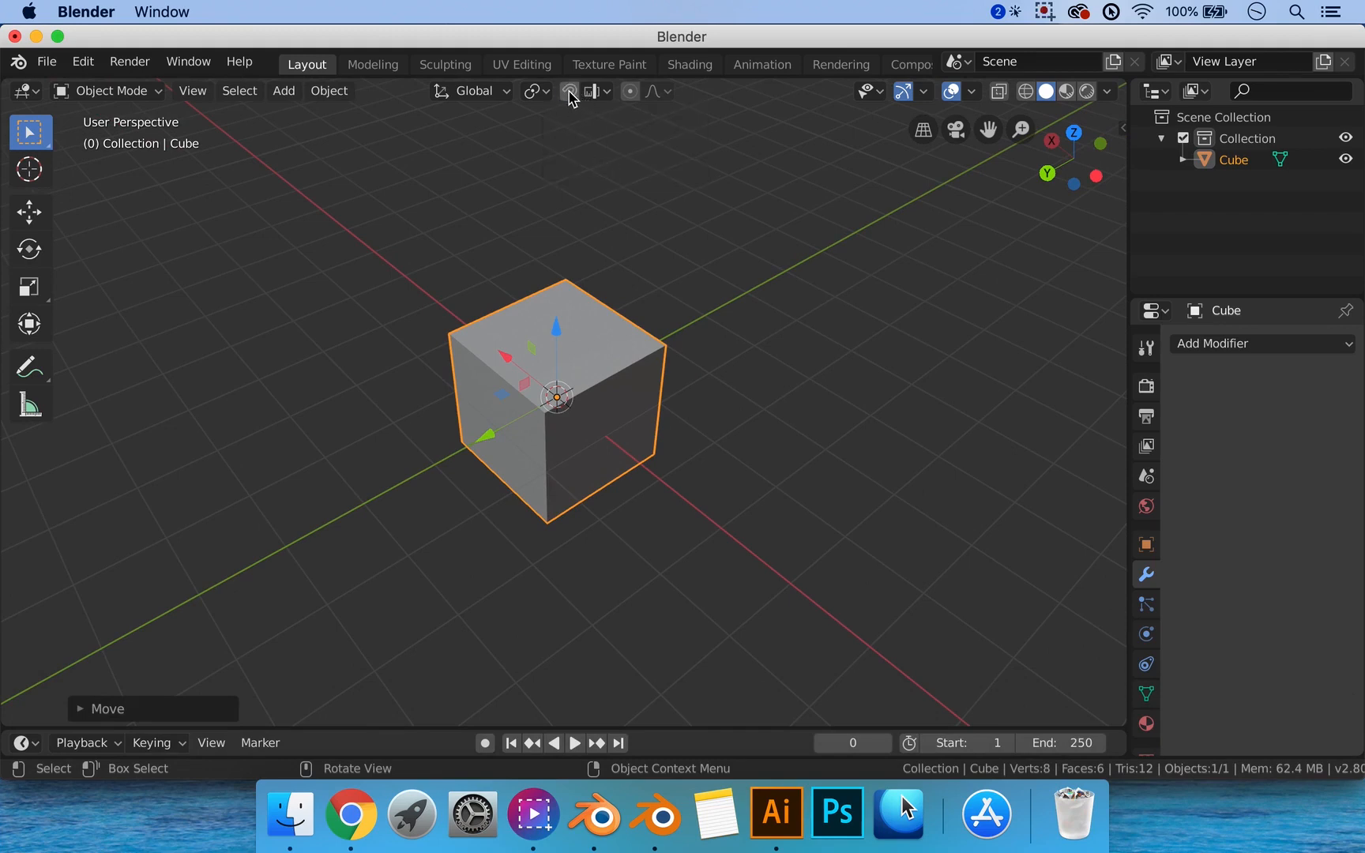
left_click(570, 92)
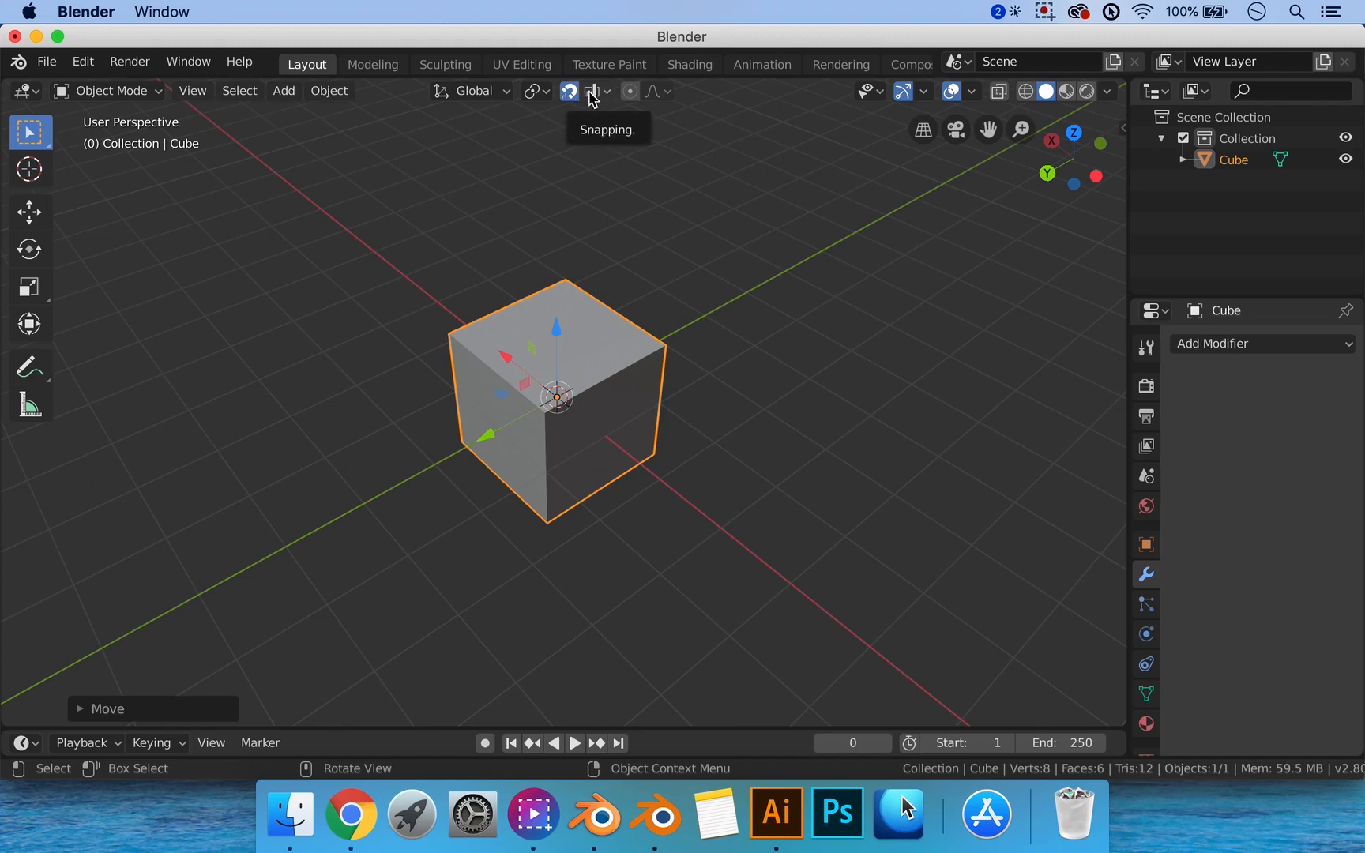
left_click(597, 92)
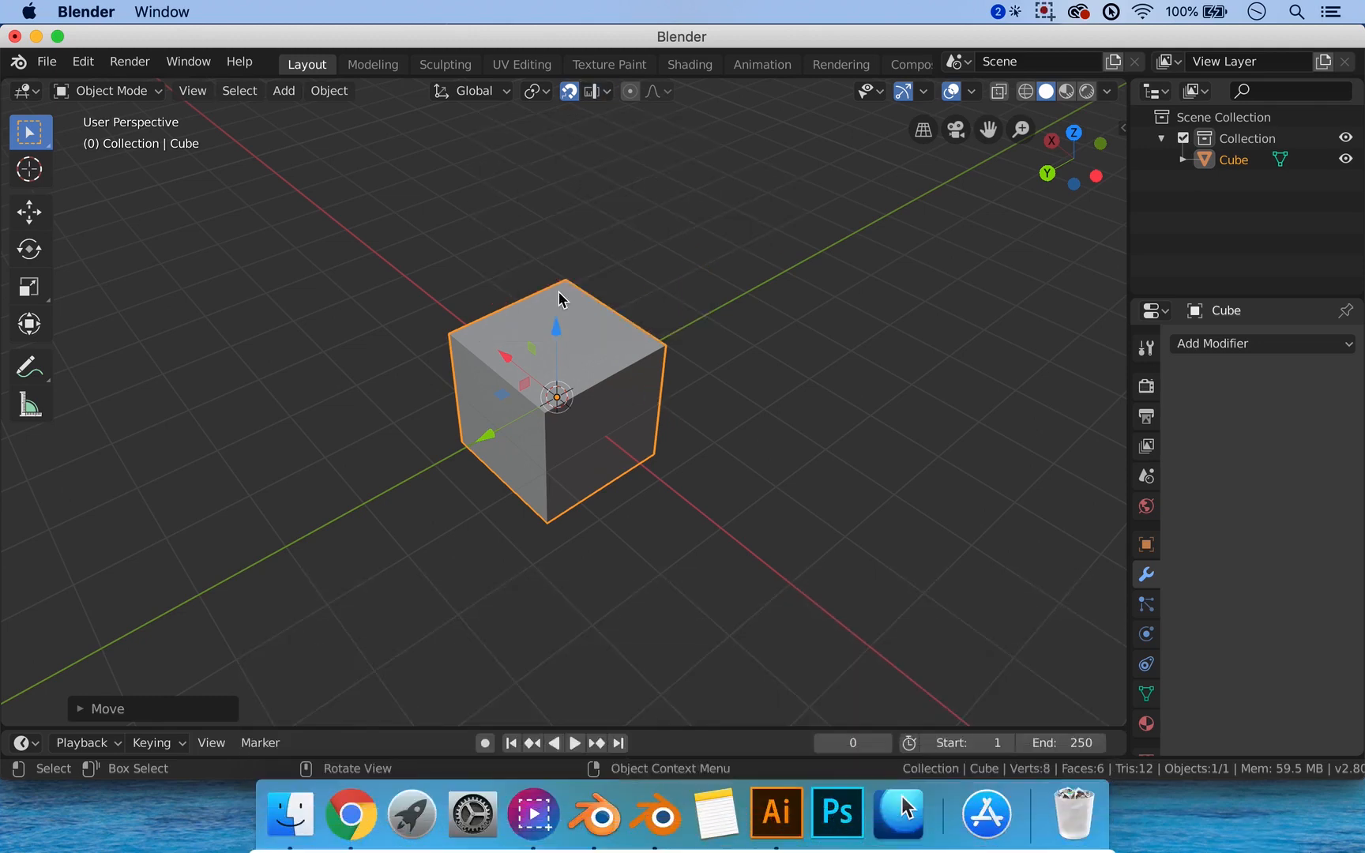
left_click(595, 93)
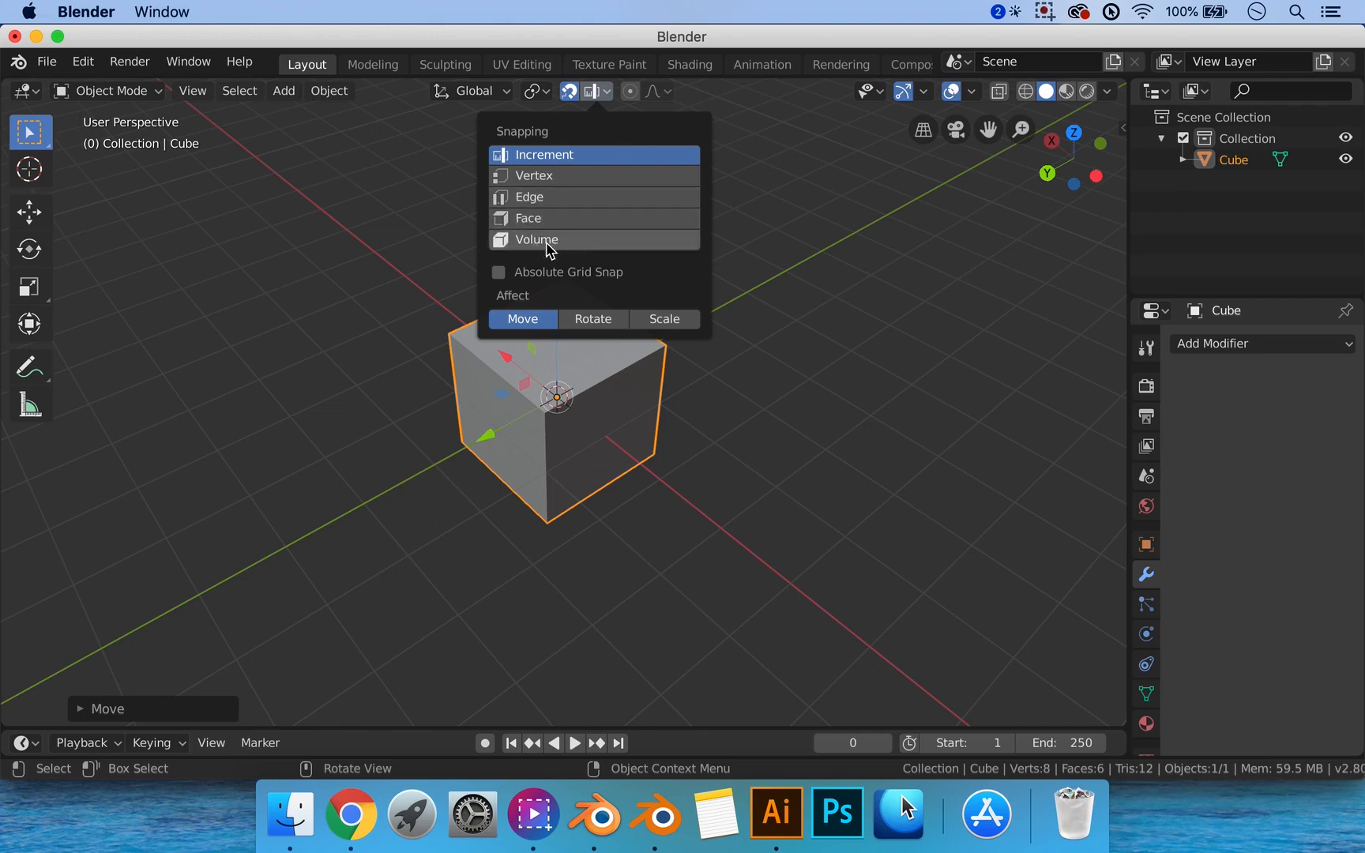
left_click(602, 94)
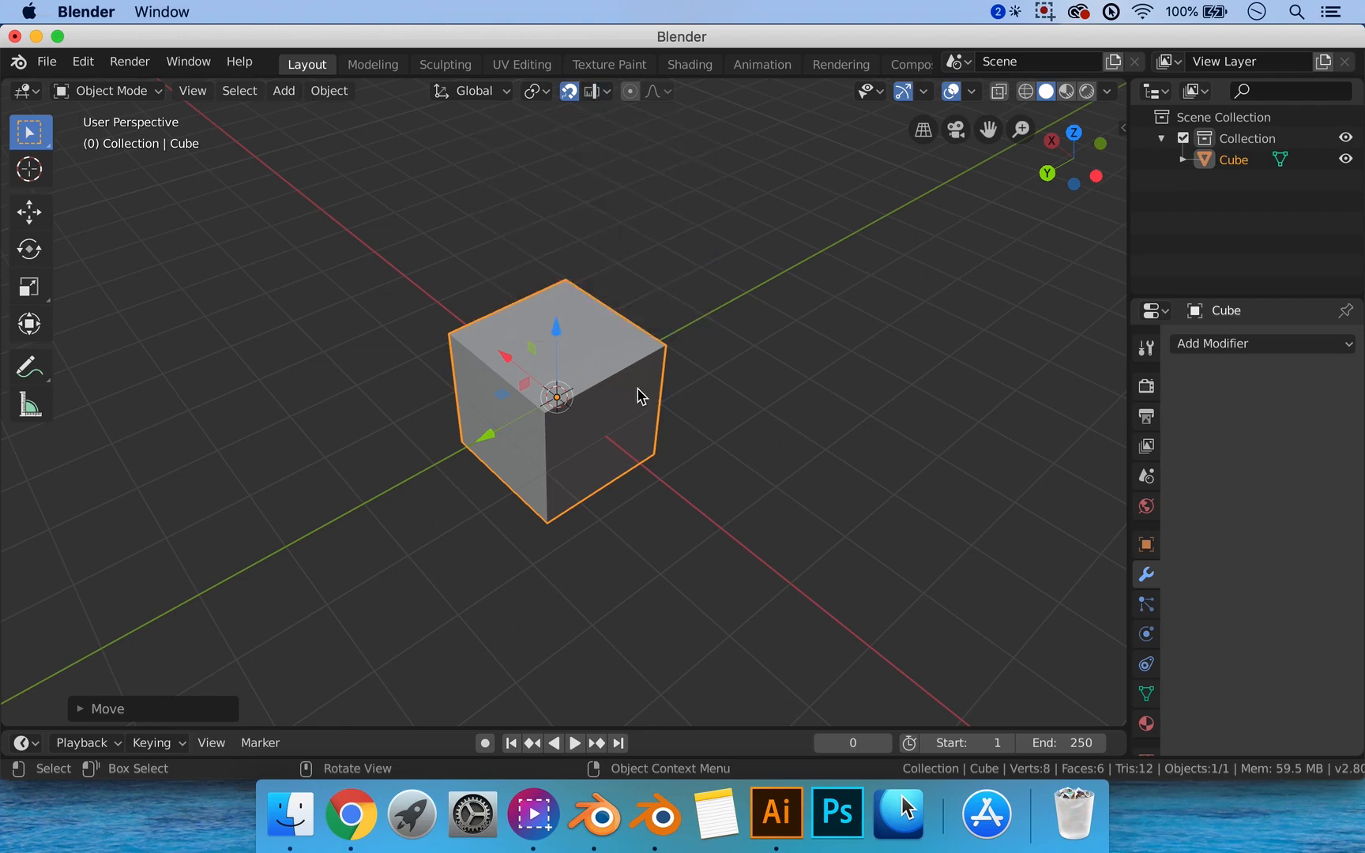
Duplicate the cube and place the copy 3 m away in the negative Y direction.
middle_click_drag(644, 389, 543, 420)
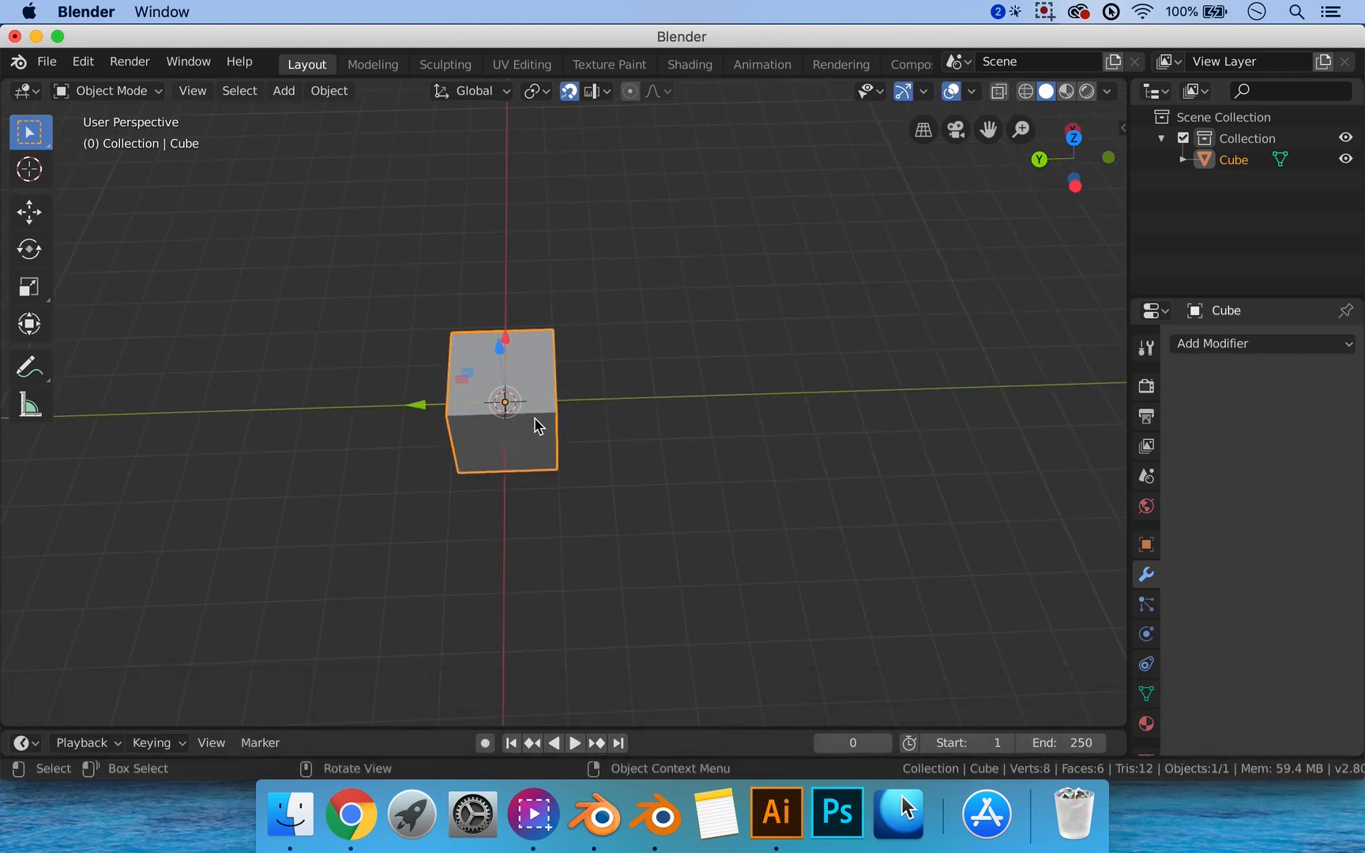
key("shift+d")
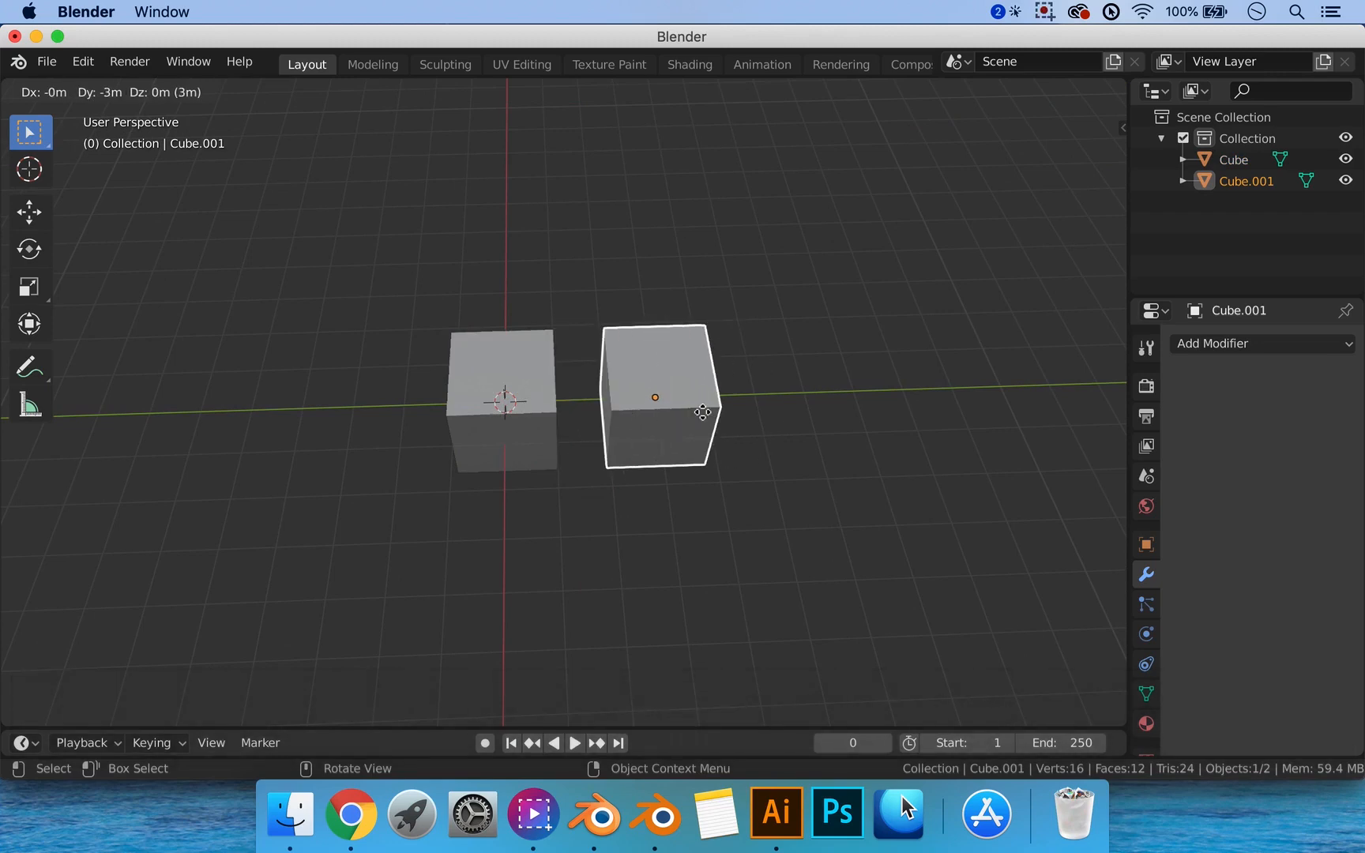
left_click(703, 419)
middle_click_drag(707, 417, 689, 405, "shift")
scroll(636, 410, "up", 2)
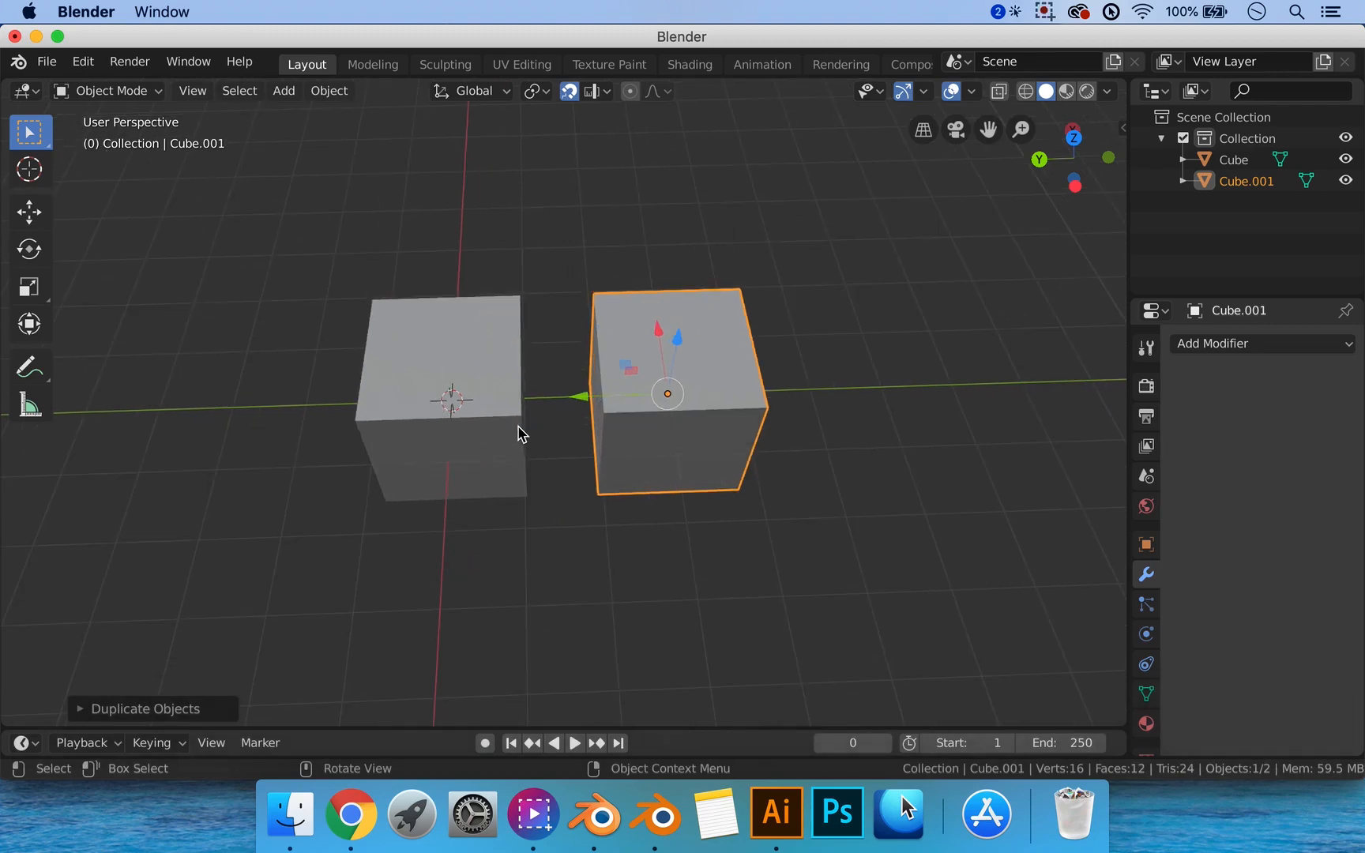
Change the snapping target to Vertex and deselect the duplicated cube.
left_click(601, 92)
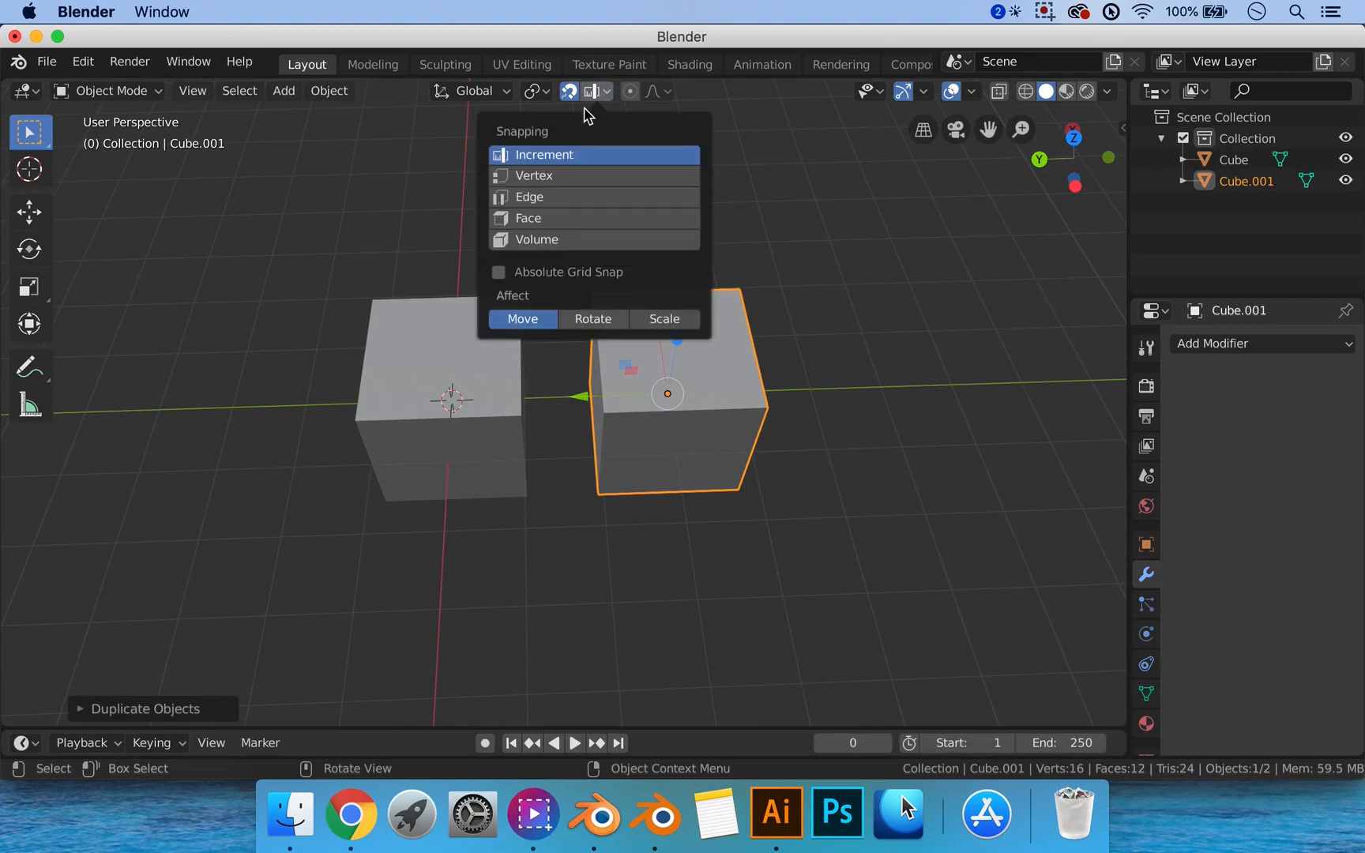
left_click(540, 180)
left_click(779, 483)
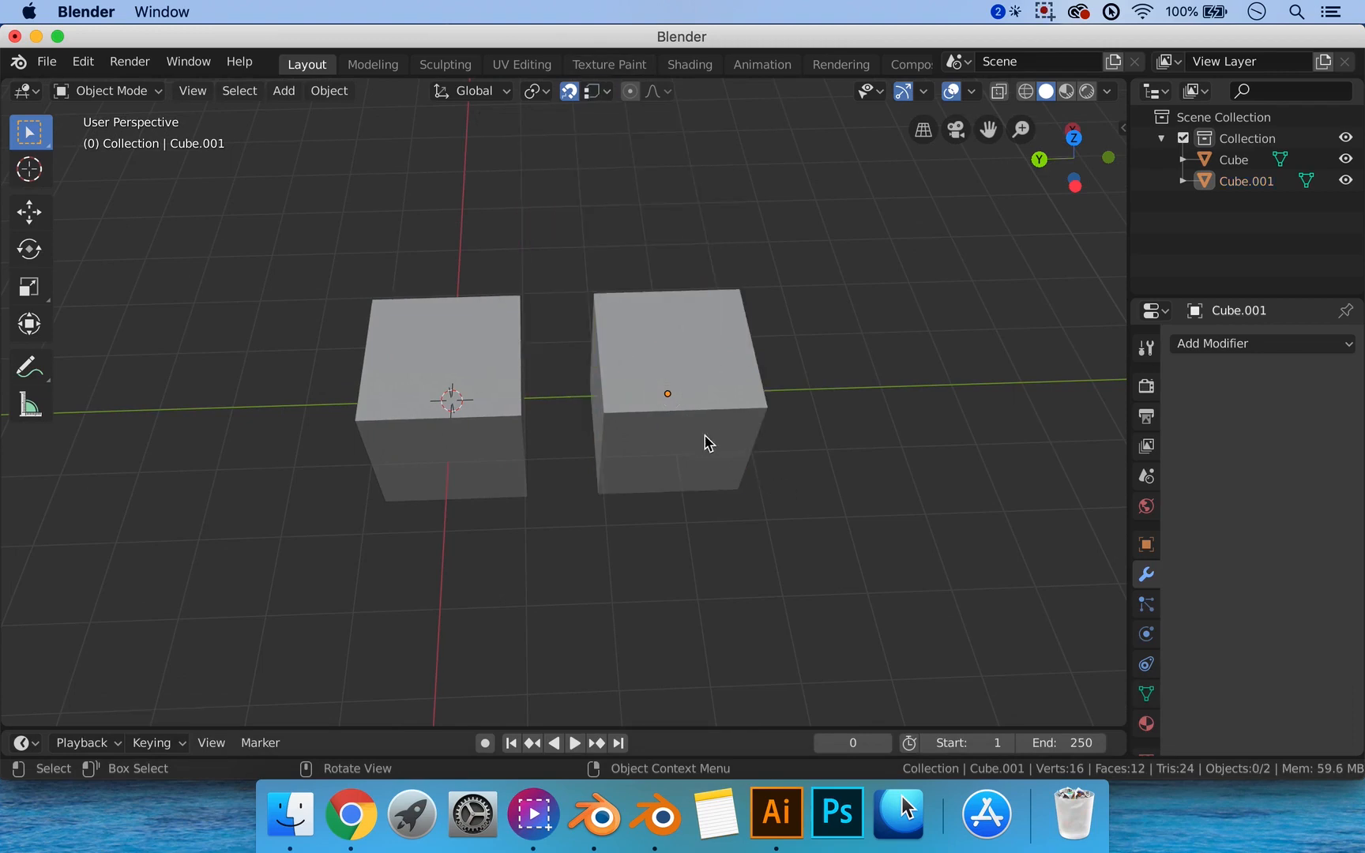
Move the duplicated cube so its vertices snap flush against the original cube's side, and inspect the joint.
left_click(684, 430)
left_click_drag(681, 426, 534, 327)
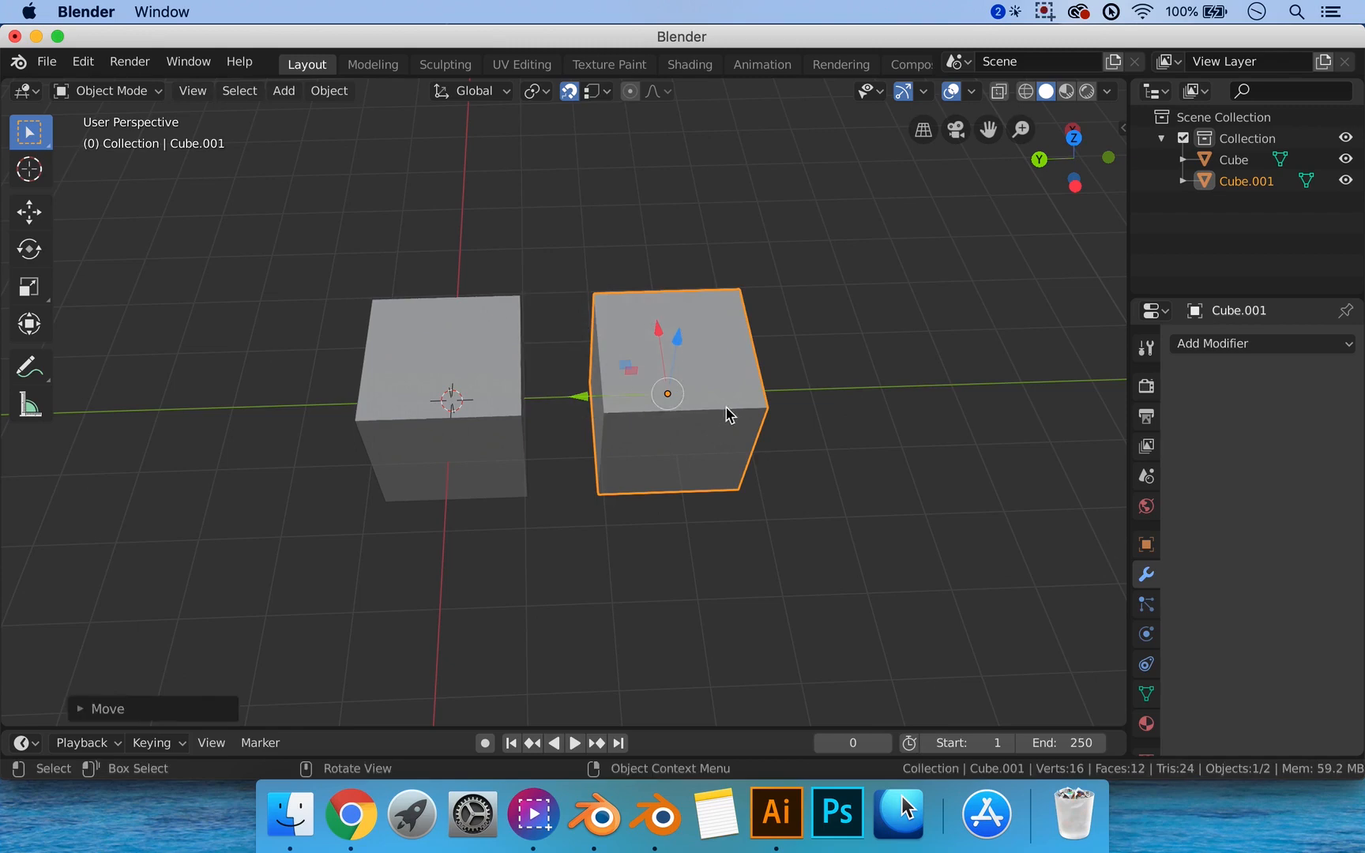
key("g")
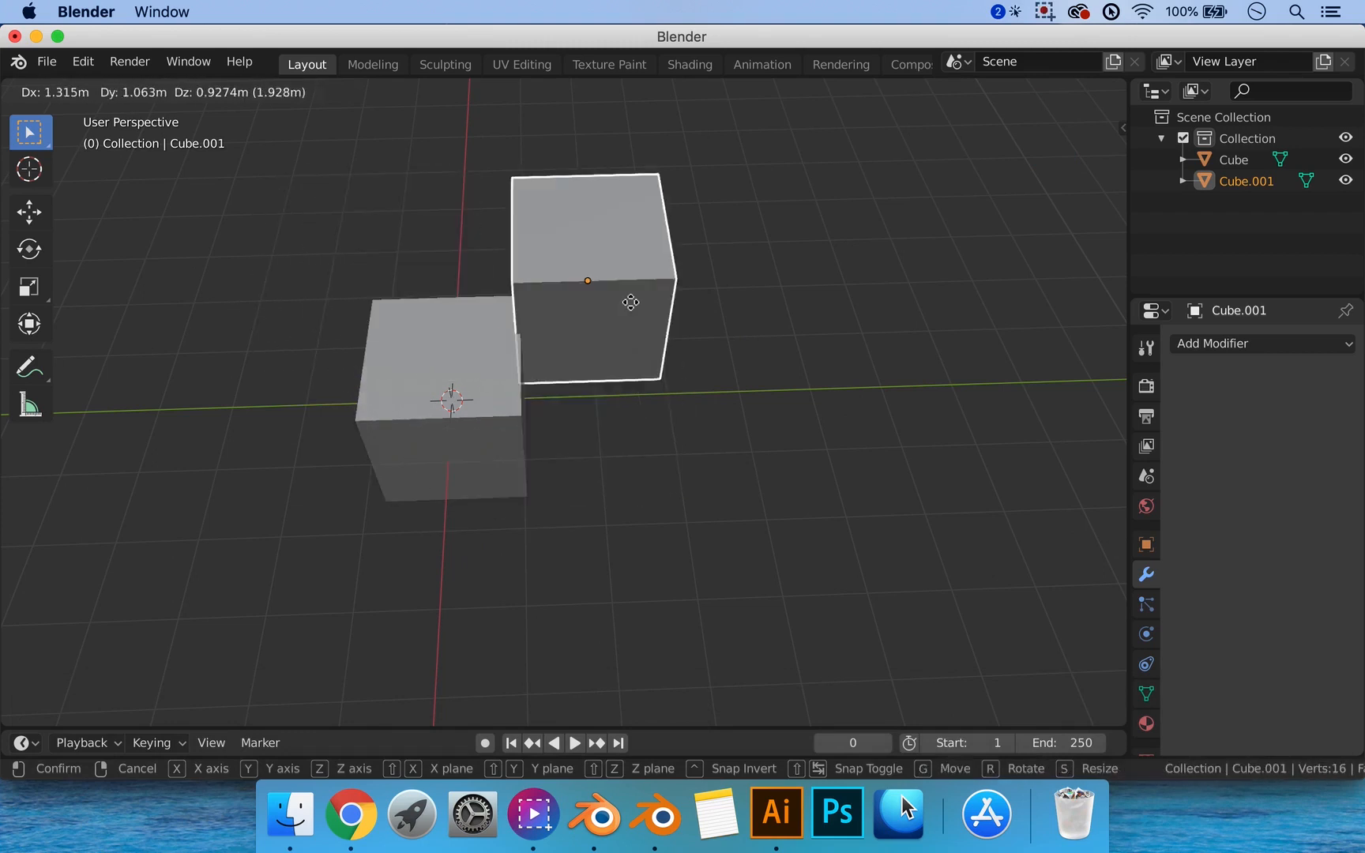
left_click(528, 412)
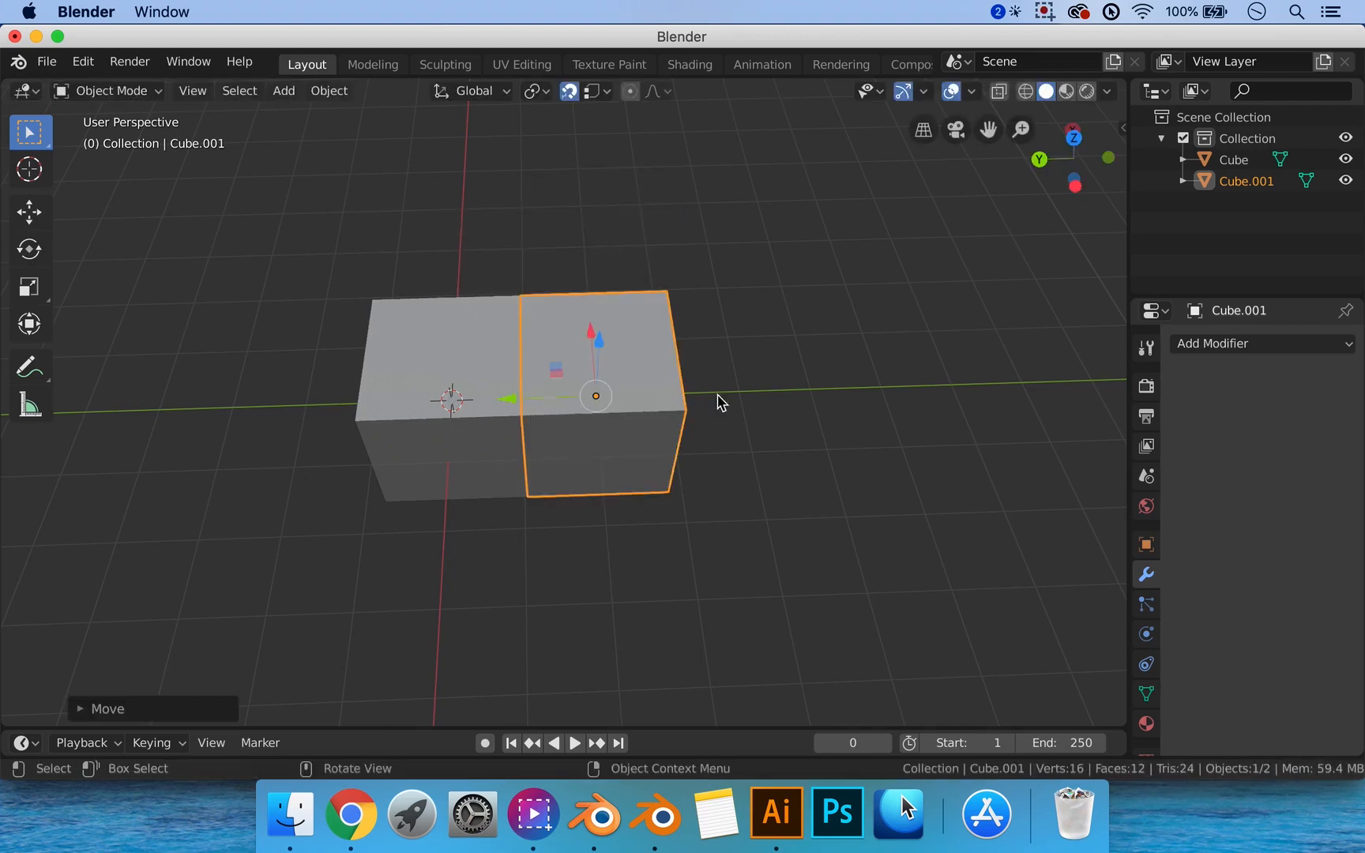
middle_click_drag(615, 399, 655, 396)
scroll(655, 397, "down", 2)
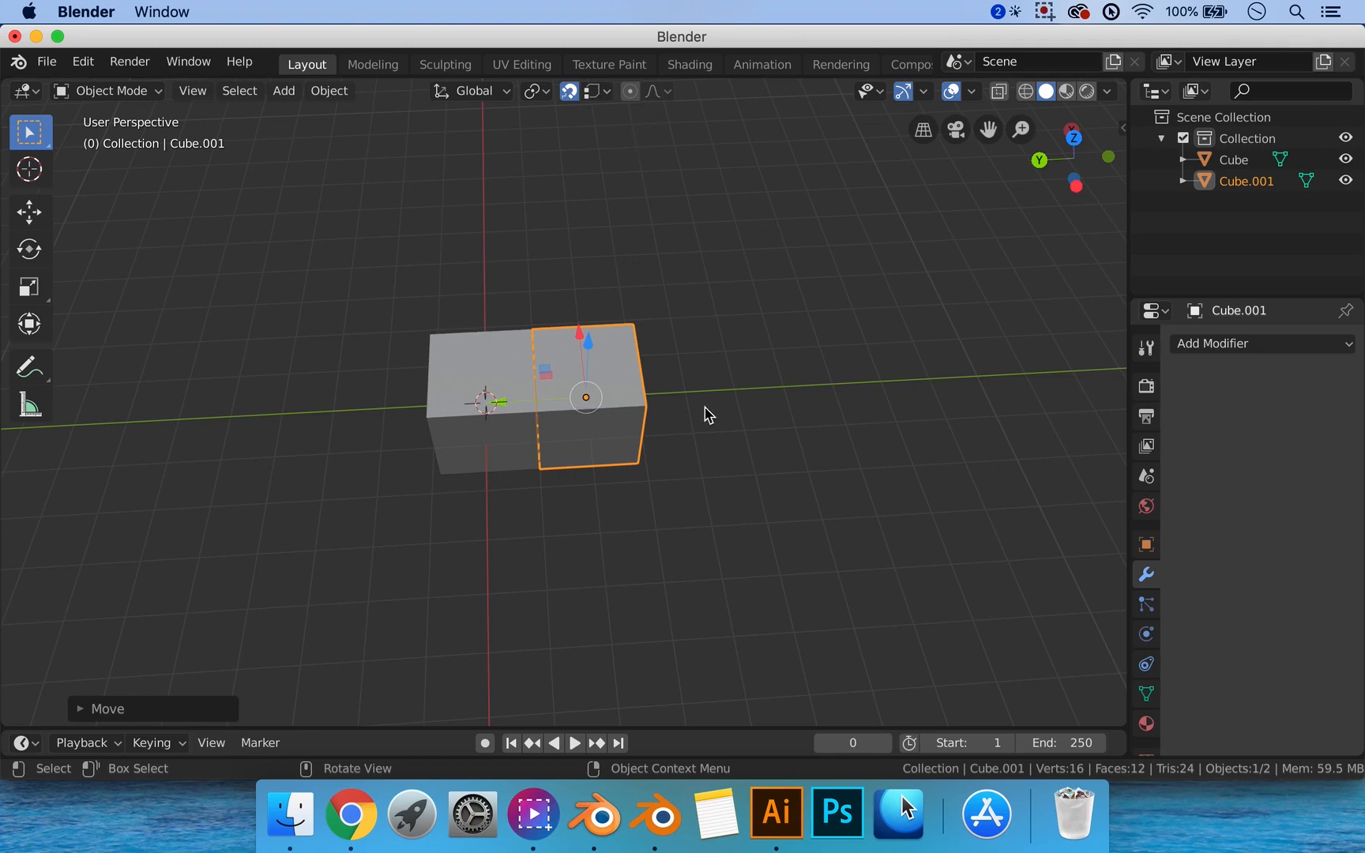
scroll(656, 425, "up", 5)
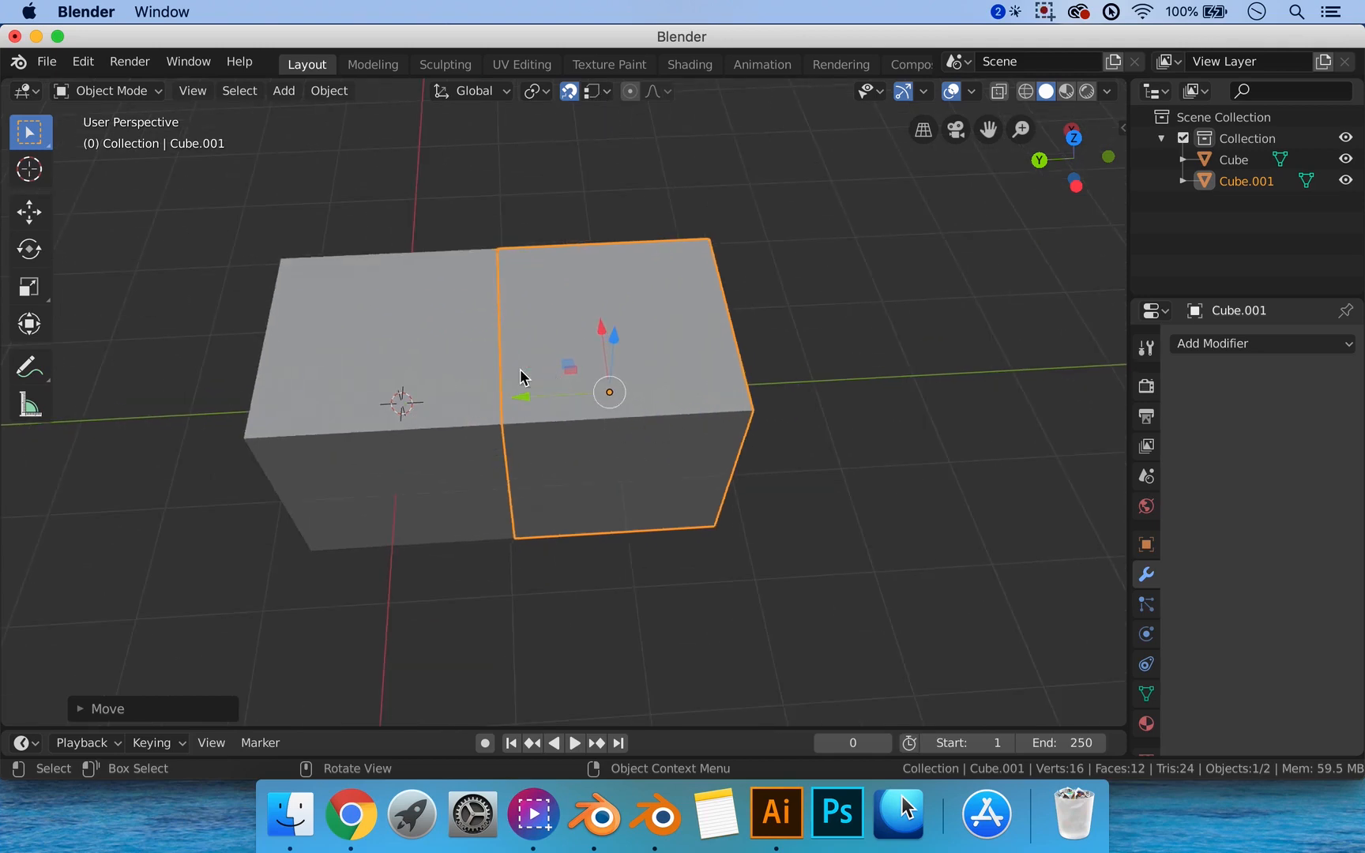
Slide the duplicated cube away along Y, snap it back flush against the original, and join both cubes into one object.
left_click_drag(527, 401, 660, 385)
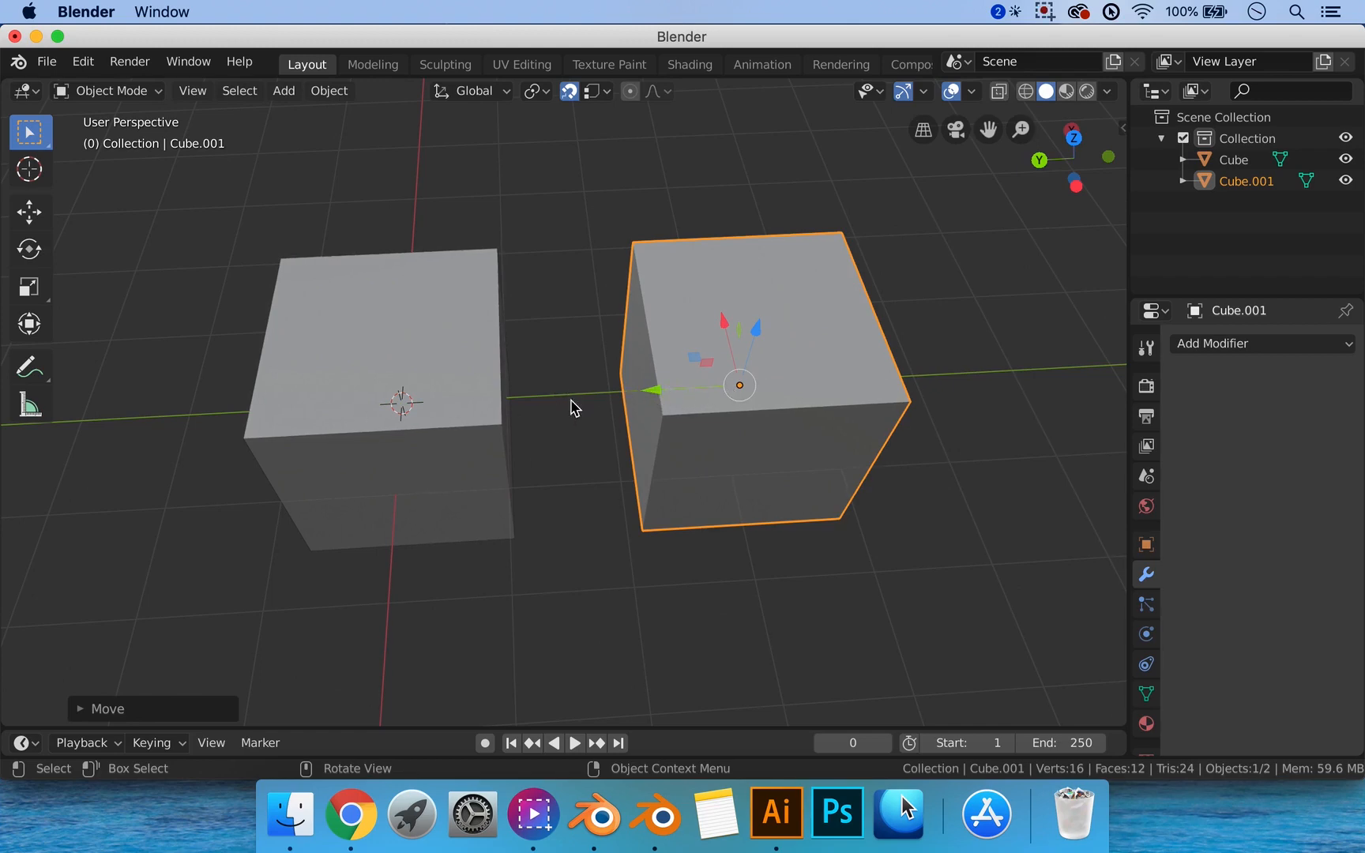
left_click_drag(655, 391, 496, 431)
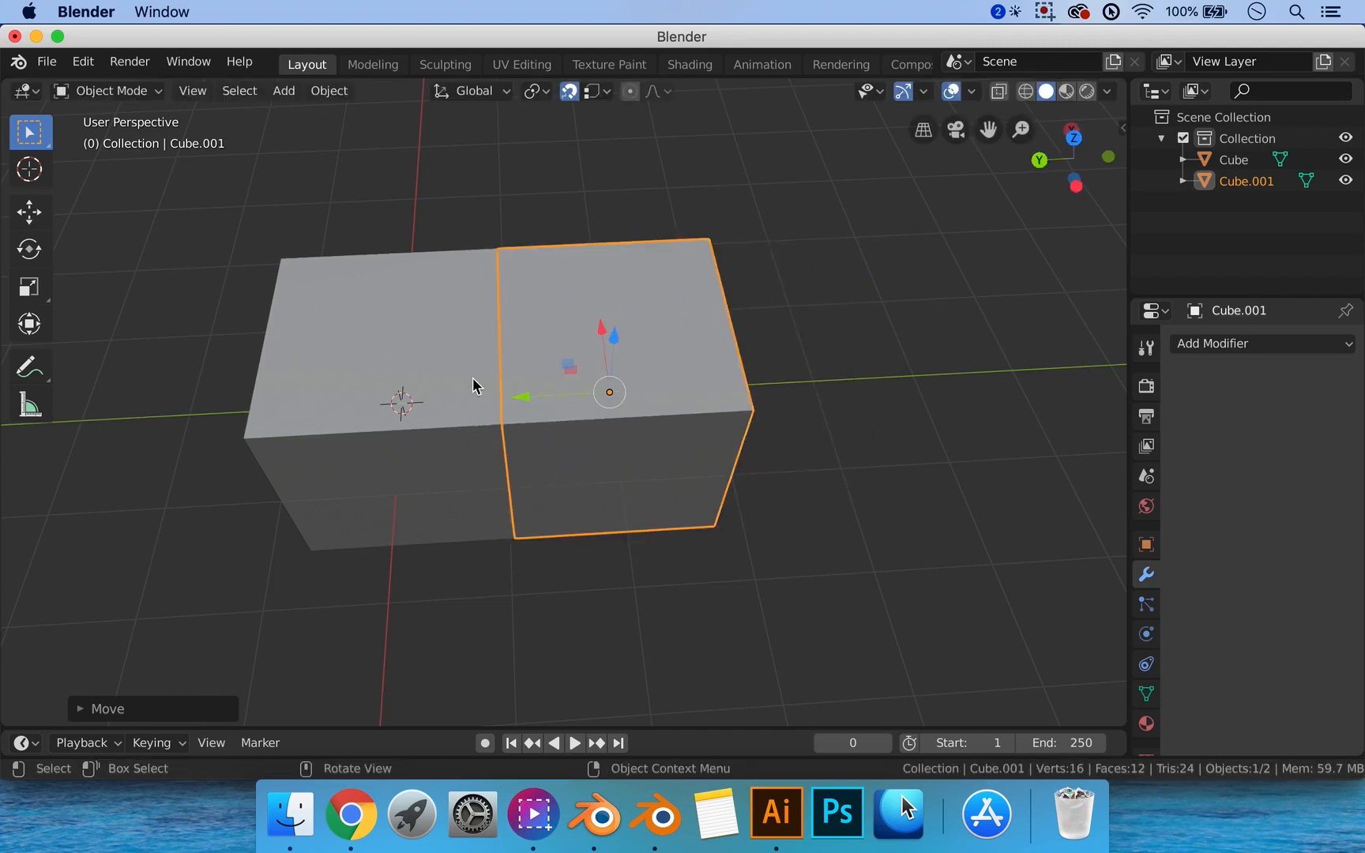
left_click(448, 371, "shift")
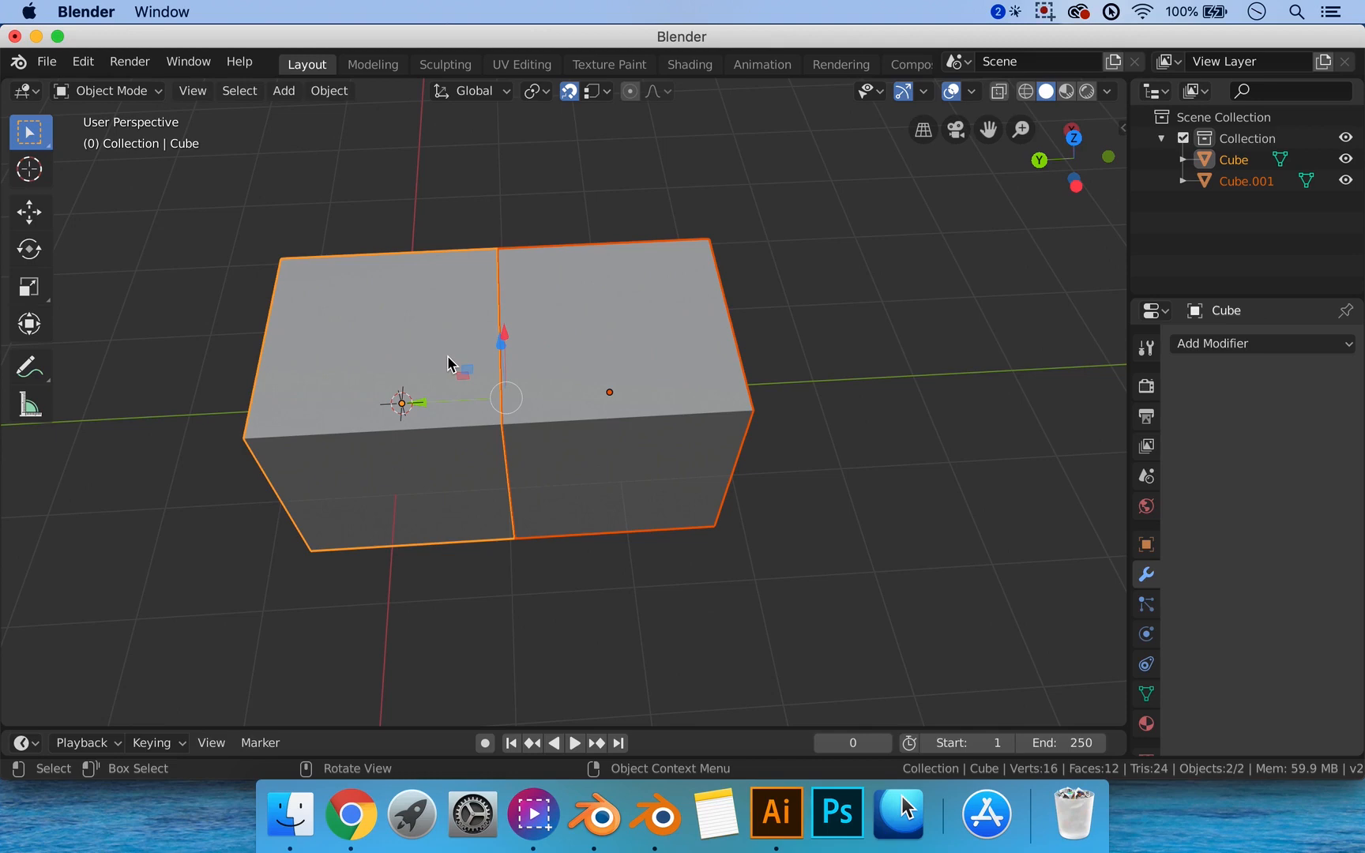
key("super+j")
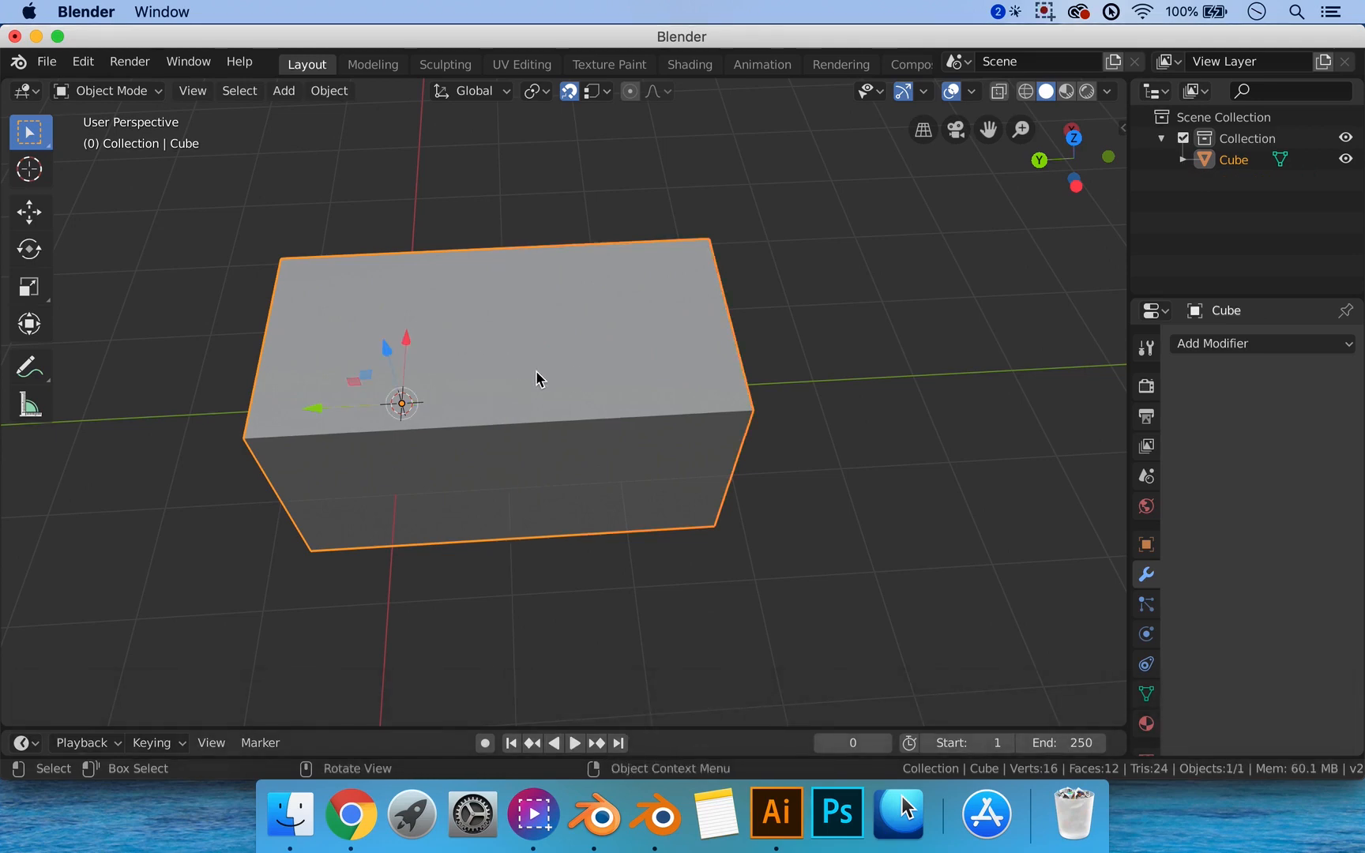
Enter Edit Mode on the joined object and switch to wireframe shading to inspect its interior.
key("Tab")
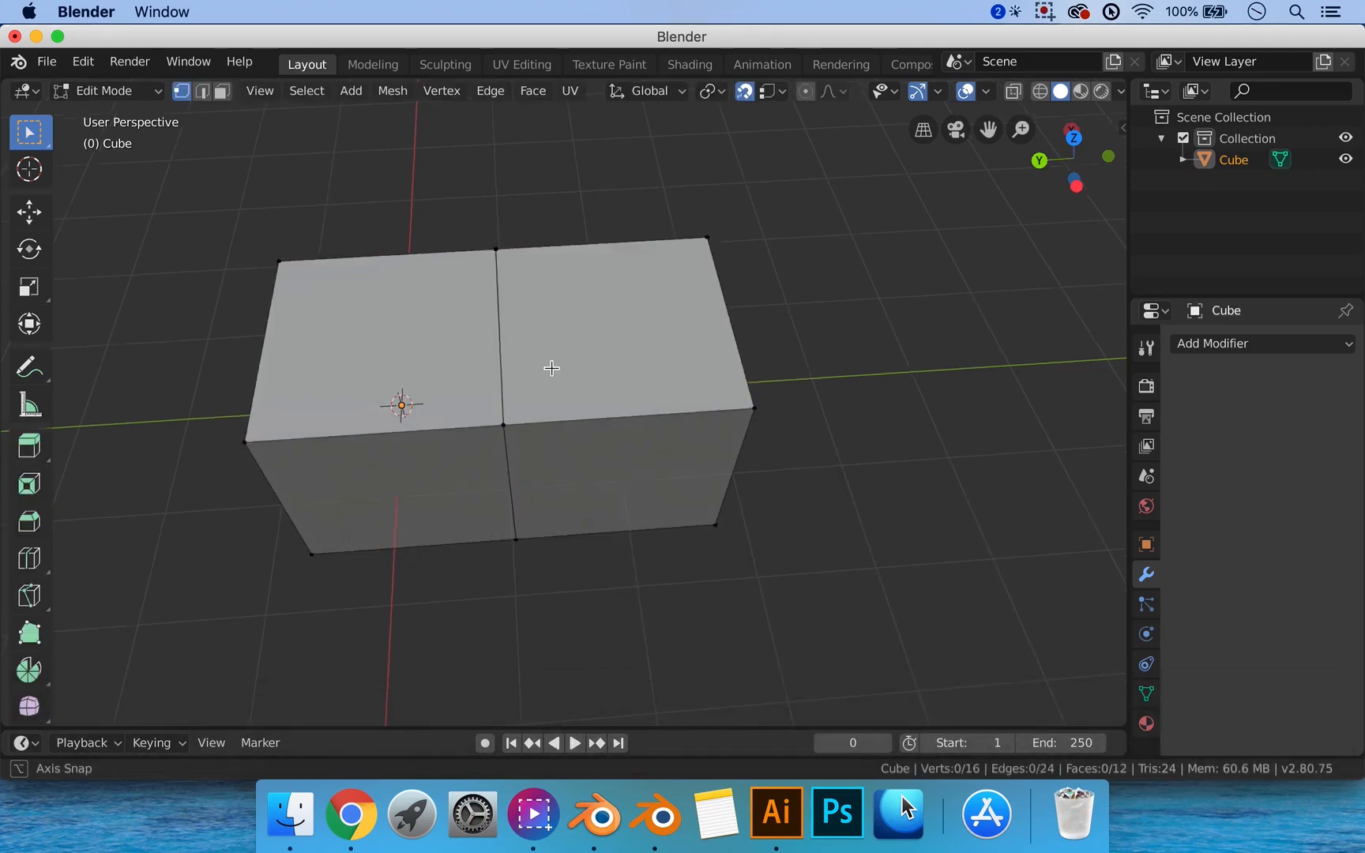
mouse_move(551, 368)
middle_mouse_down()
mouse_move(579, 350)
mouse_move(562, 356)
middle_mouse_up()
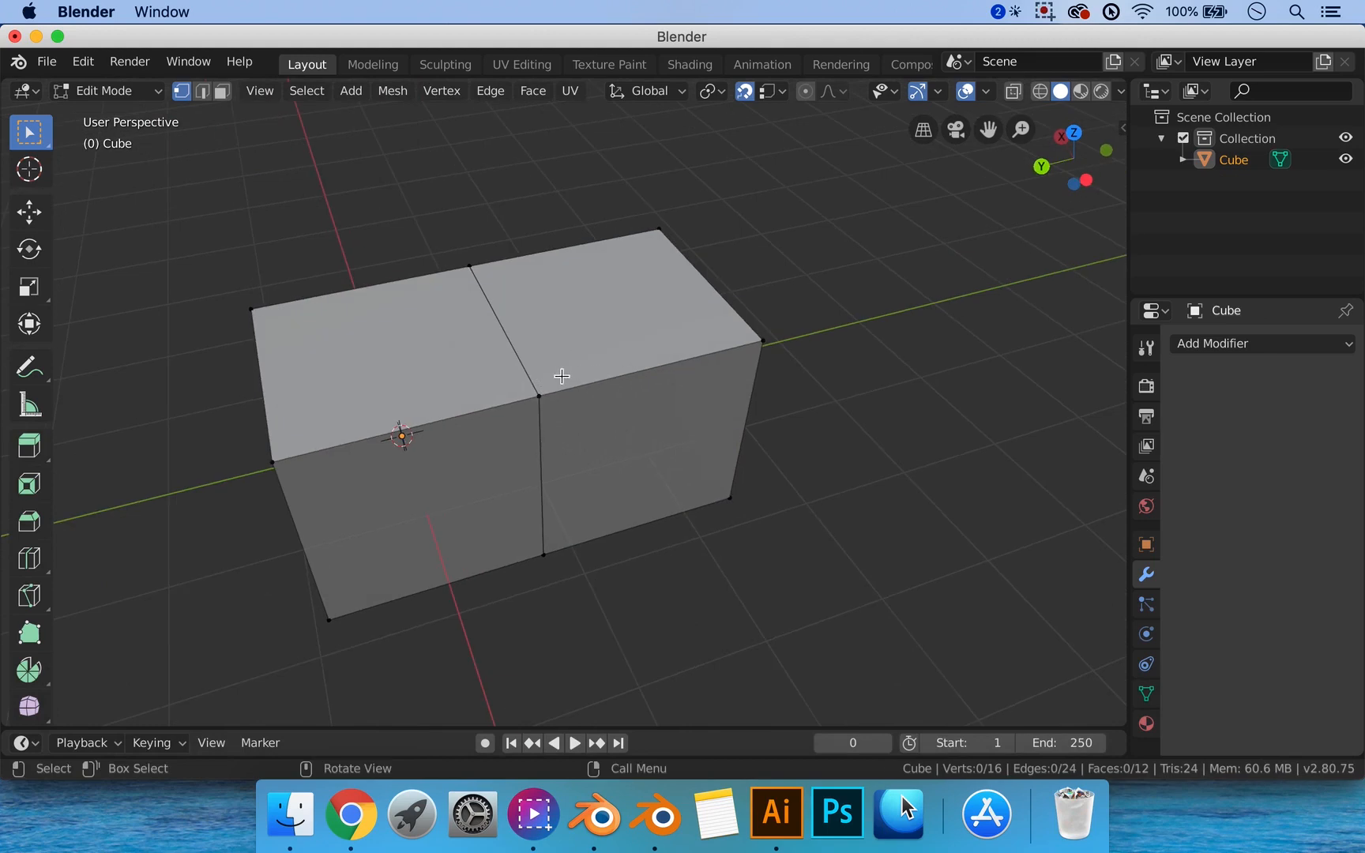
middle_click_drag(561, 377, 552, 380)
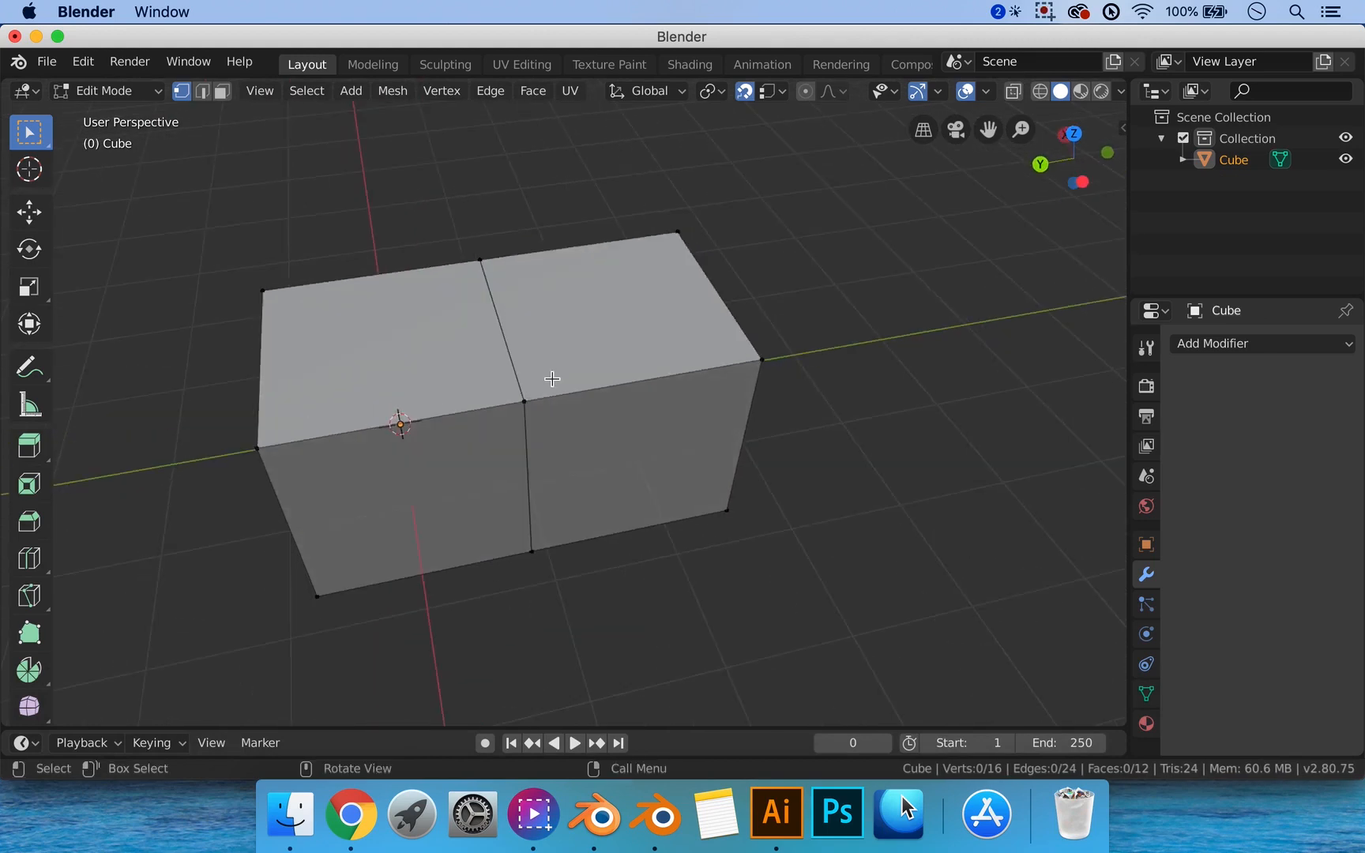
key("z")
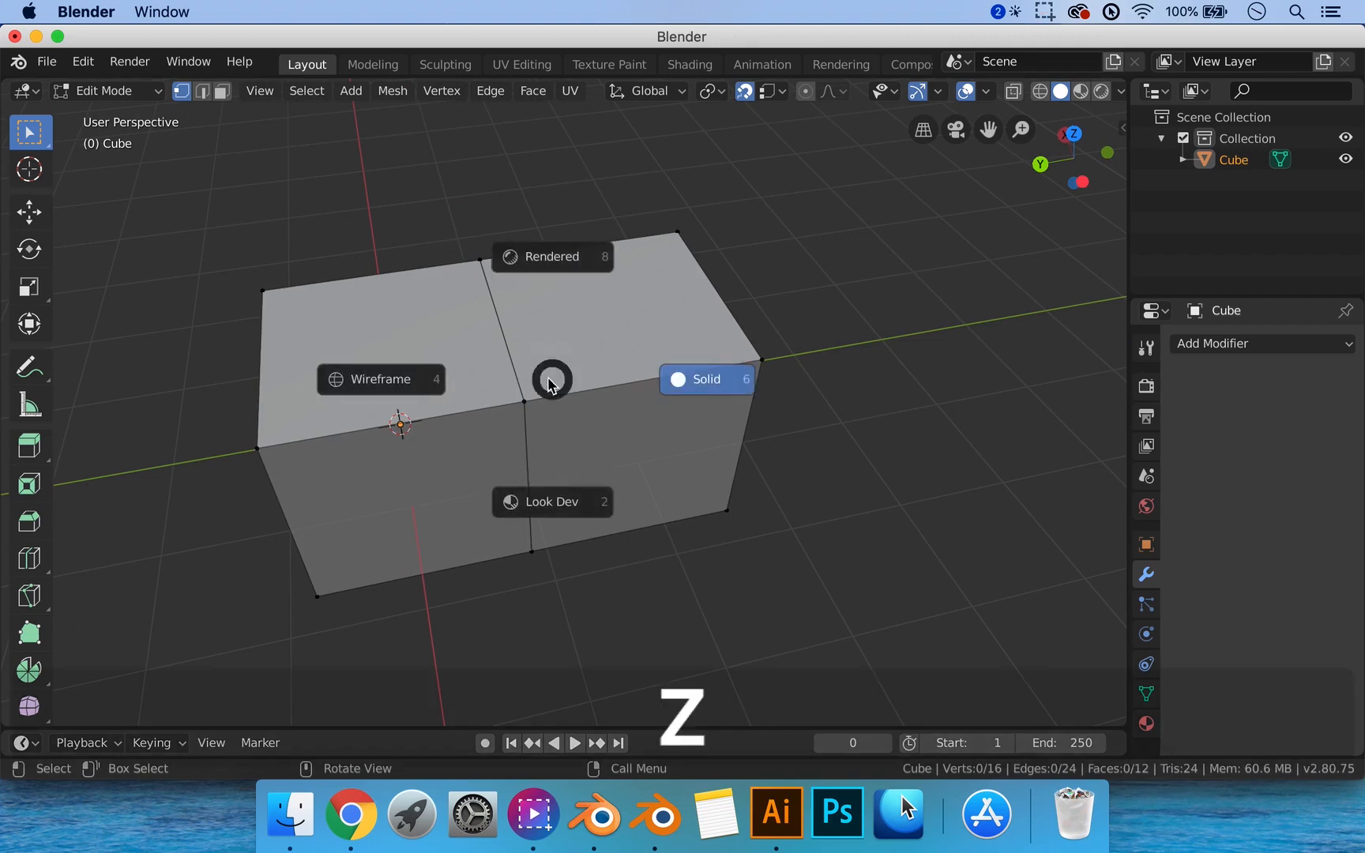
left_click(391, 381)
mouse_move(487, 375)
middle_mouse_down()
mouse_move(451, 374)
mouse_move(512, 405)
mouse_move(524, 387)
middle_mouse_up()
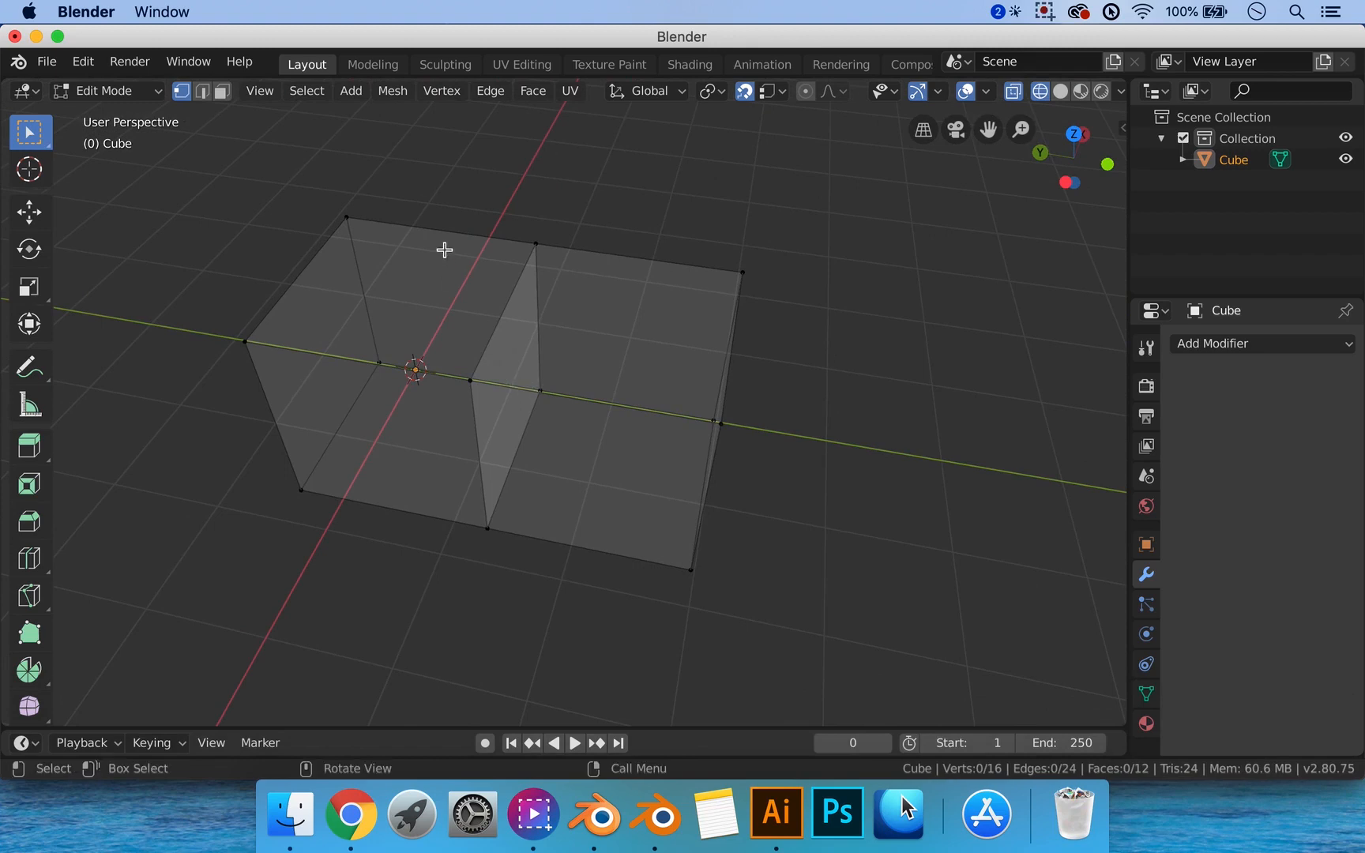
Delete both overlapping interior faces between the two cube halves, working in face selection mode.
left_click(223, 93)
left_click(507, 375)
key("BackSpace")
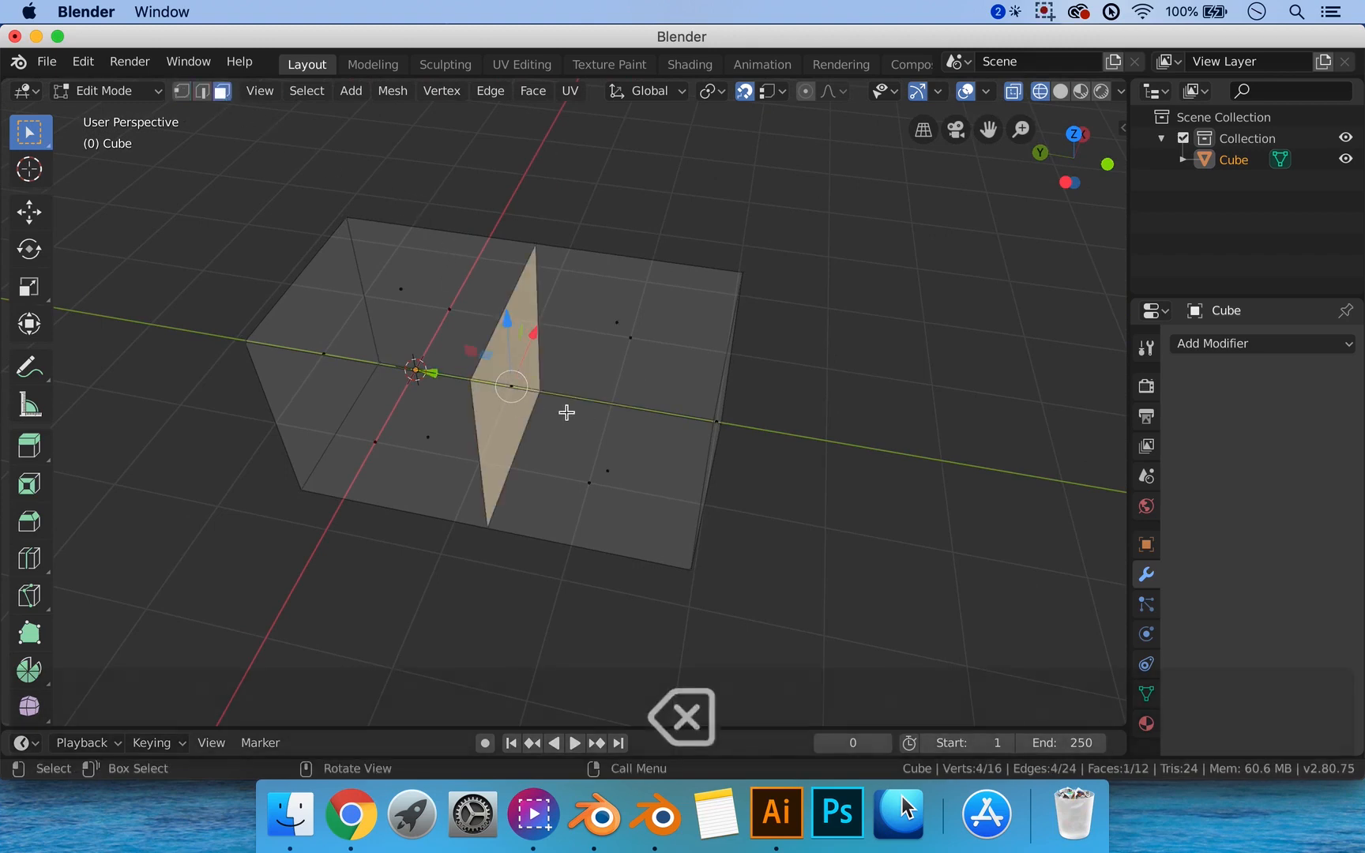
key("x")
left_click(542, 400)
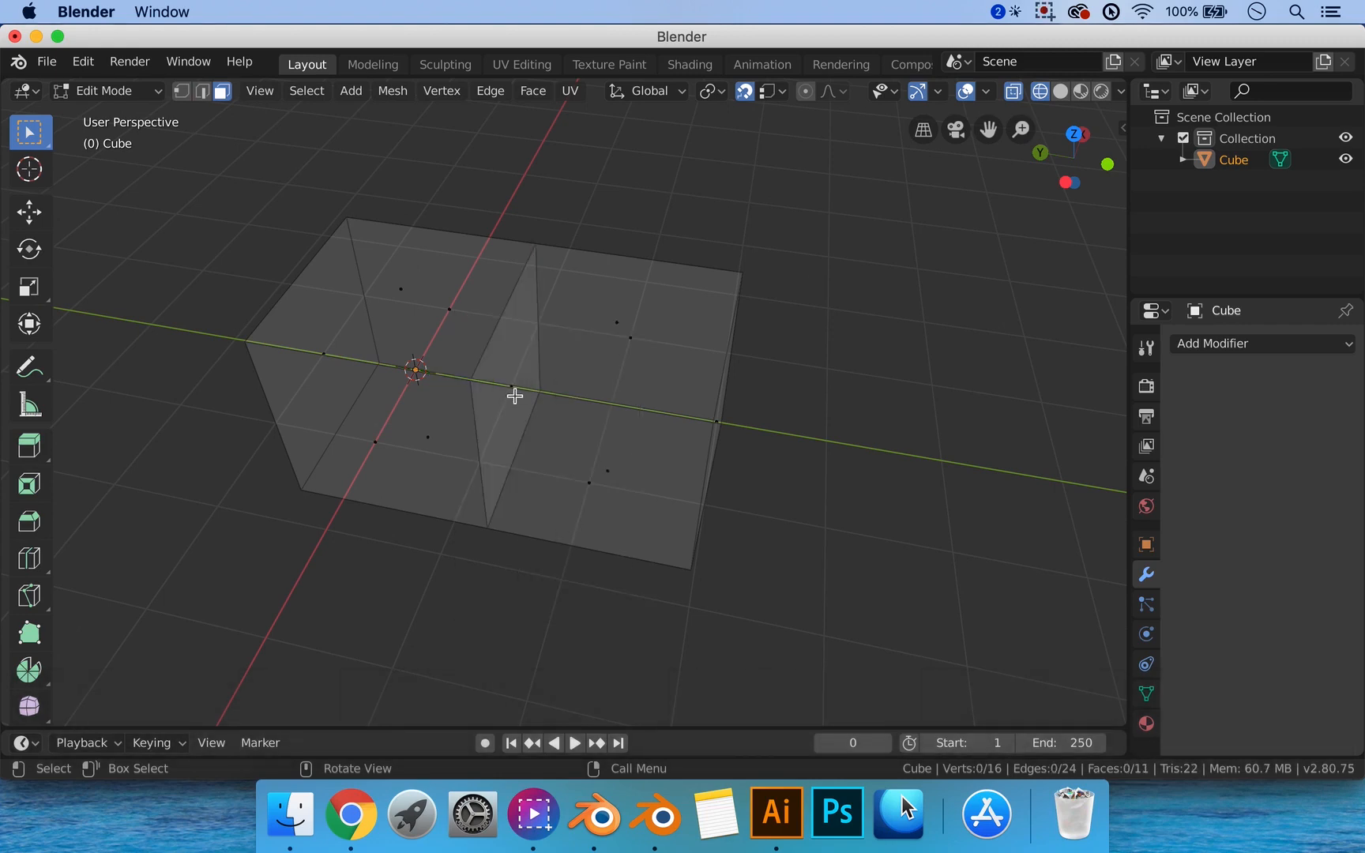
left_click(514, 395)
key("x")
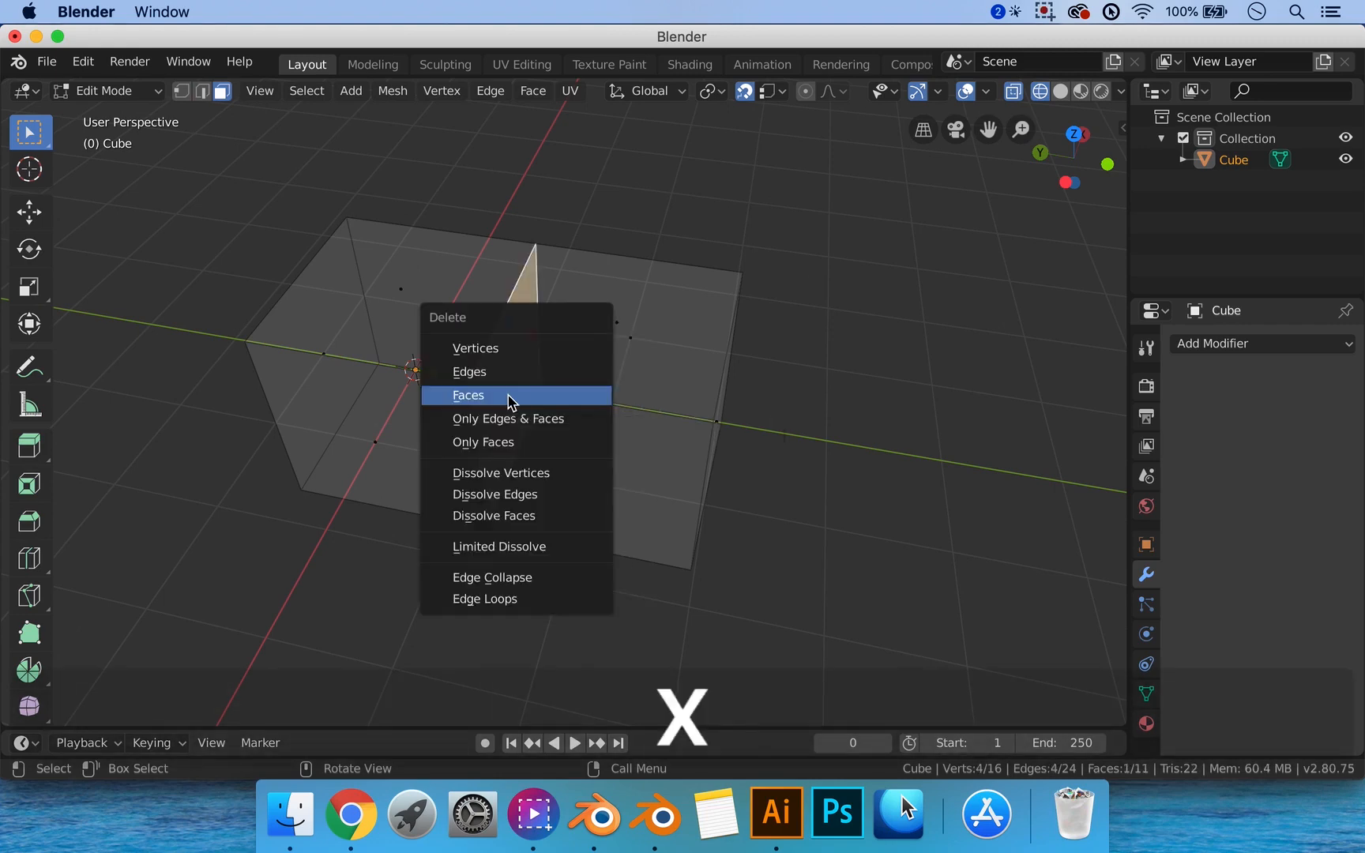
left_click(510, 399)
Return the object to solid shading and inspect the joined block from several angles.
mouse_move(579, 378)
middle_mouse_down()
mouse_move(609, 368)
mouse_move(588, 371)
middle_mouse_up()
key("Tab")
key("z")
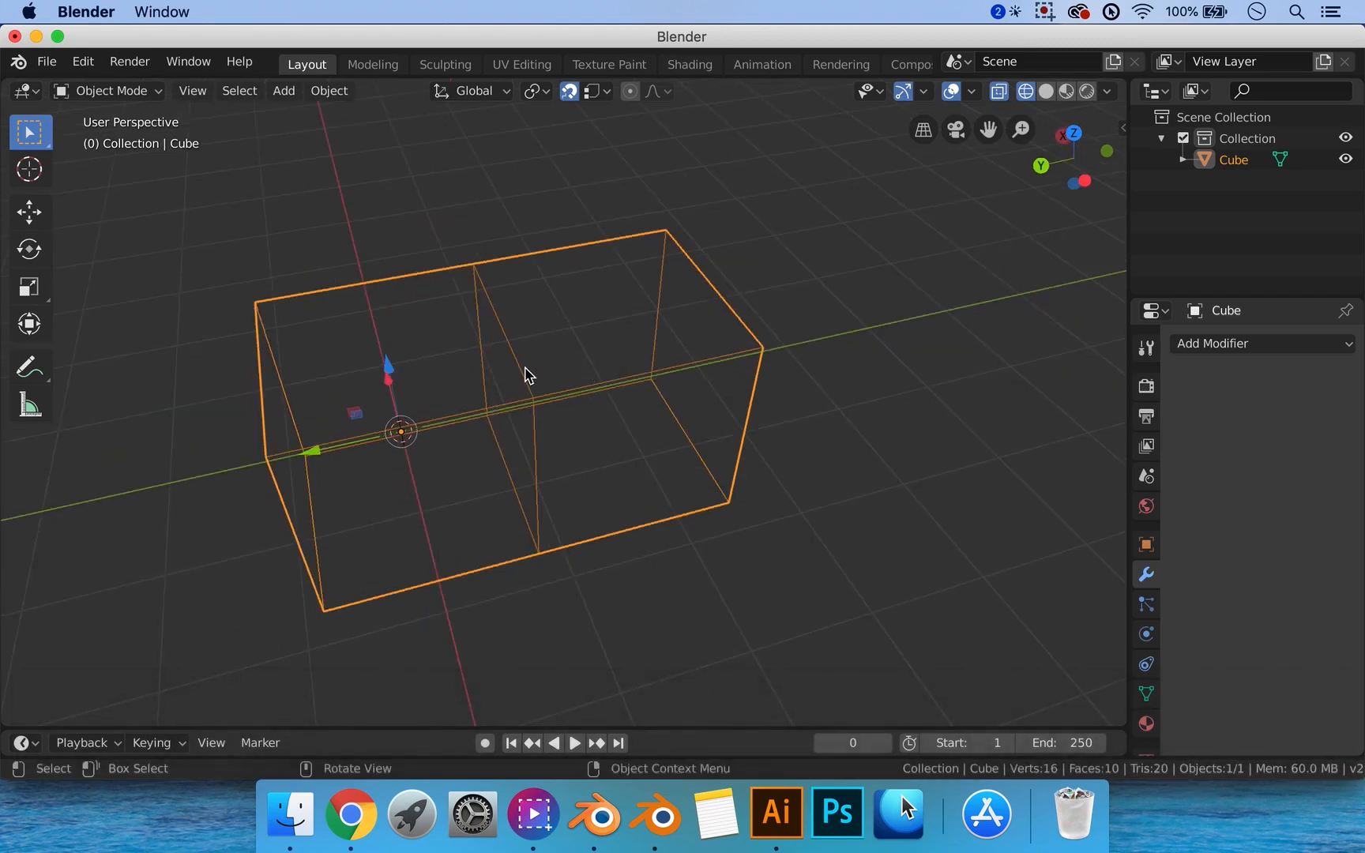
key("z")
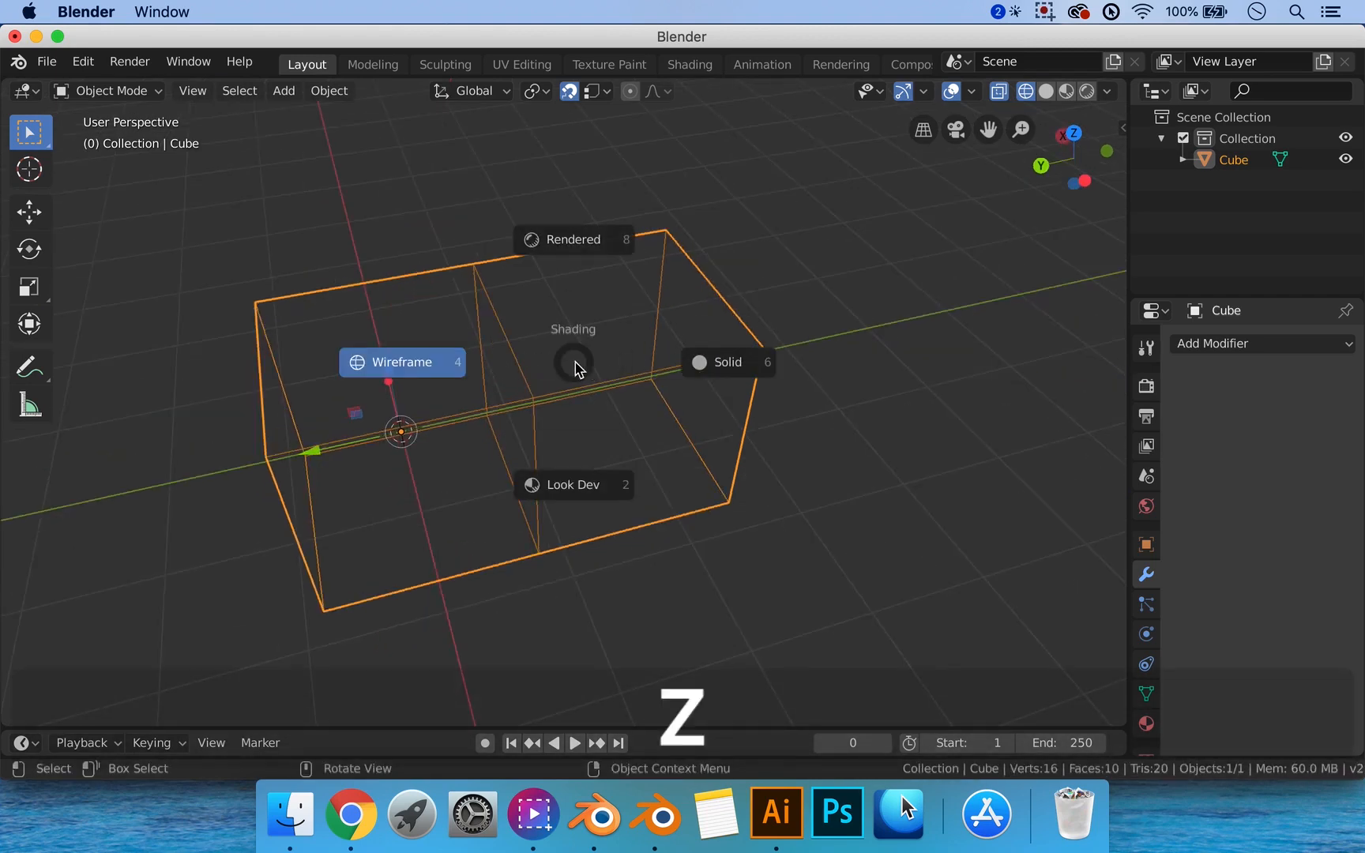
left_click(705, 371)
middle_click_drag(676, 387, 584, 388)
middle_click_drag(561, 373, 555, 375)
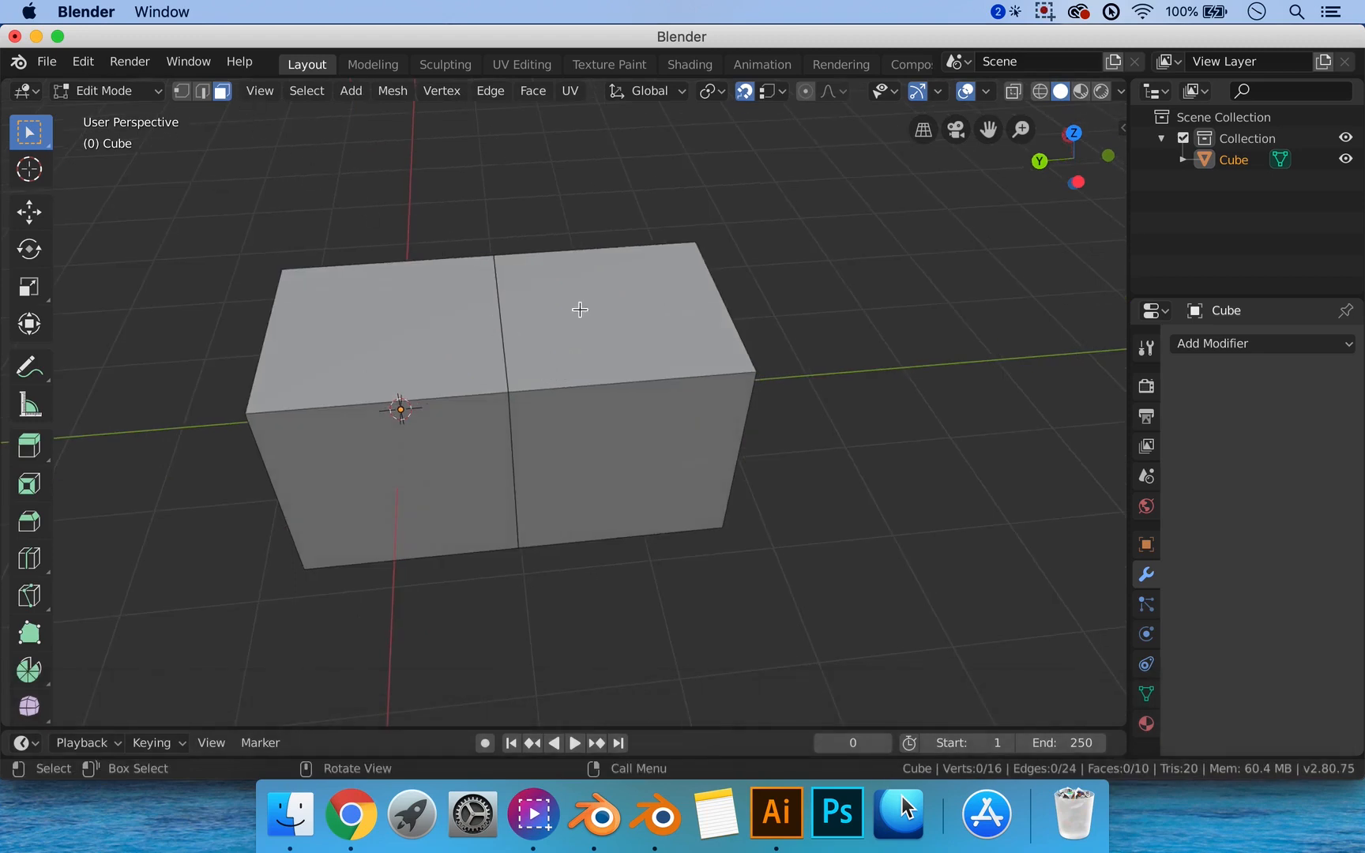
Select all geometry linked to the duplicated half in Edit Mode and move it away from the original half along Y.
left_click(641, 388, "alt")
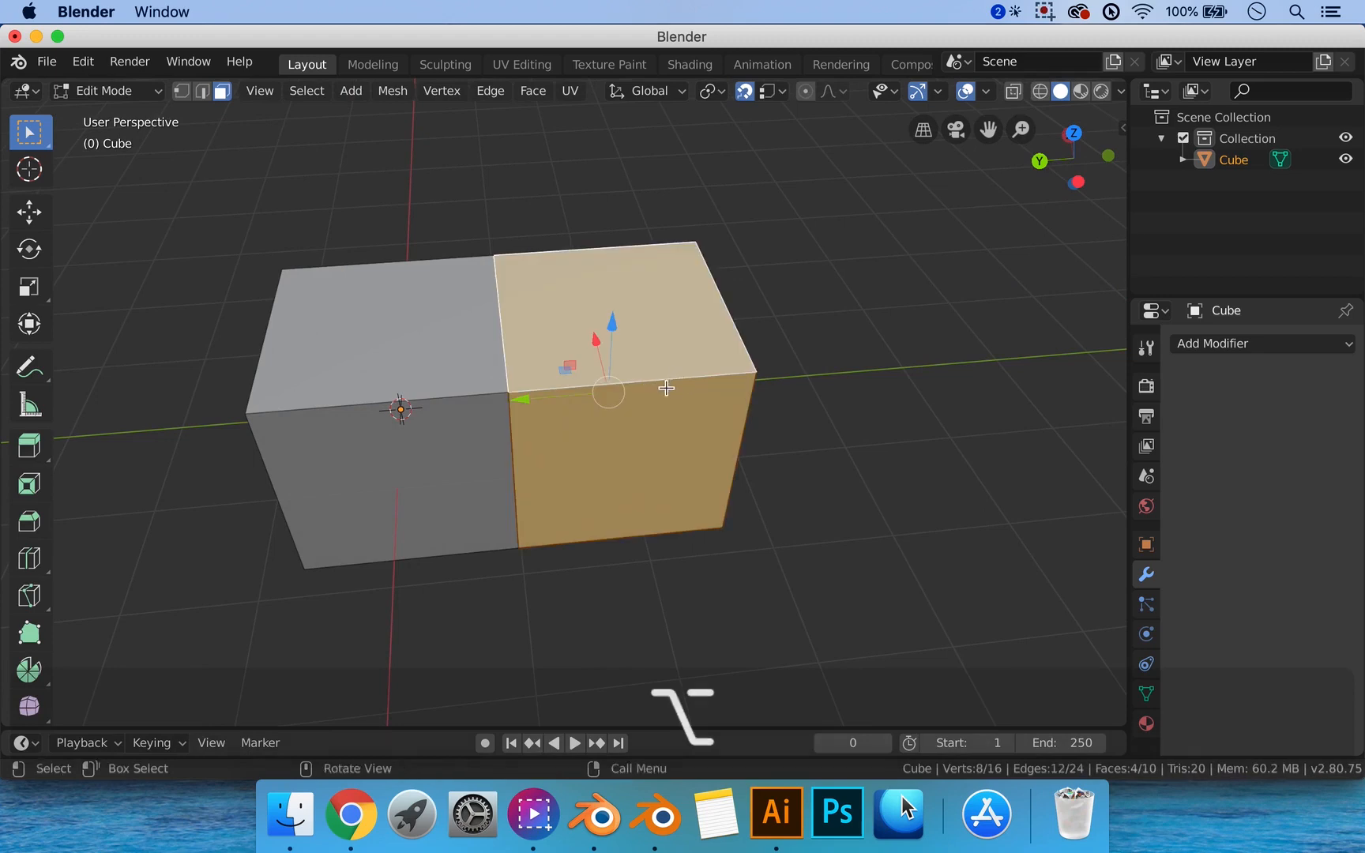
middle_click_drag(671, 386, 745, 418)
key("l")
middle_click_drag(531, 376, 540, 395)
key("g")
key("y")
left_click(687, 407)
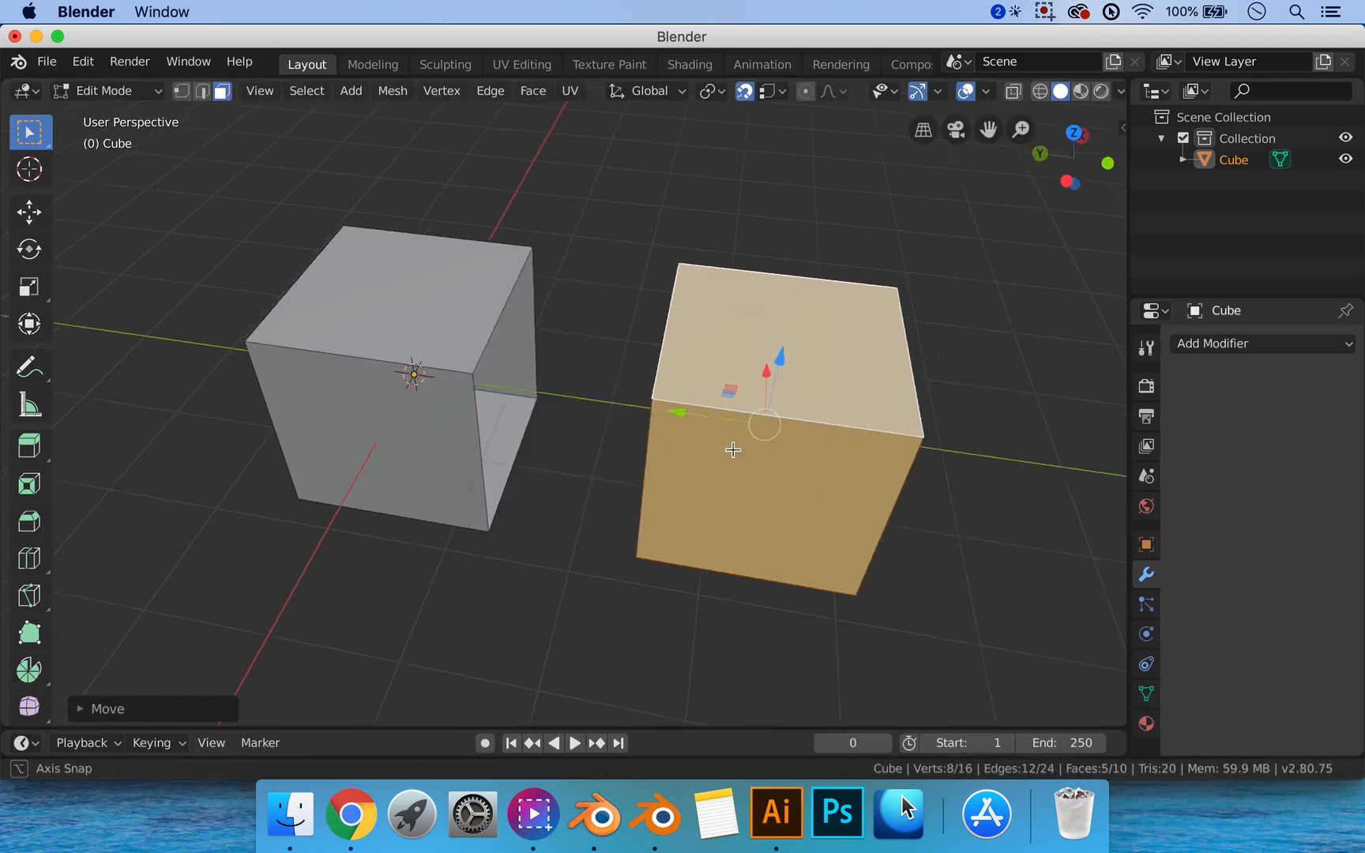
Snap the separated half back along Y so its vertices meet the original half's open side.
middle_click_drag(731, 451, 695, 450)
key("g")
key("y")
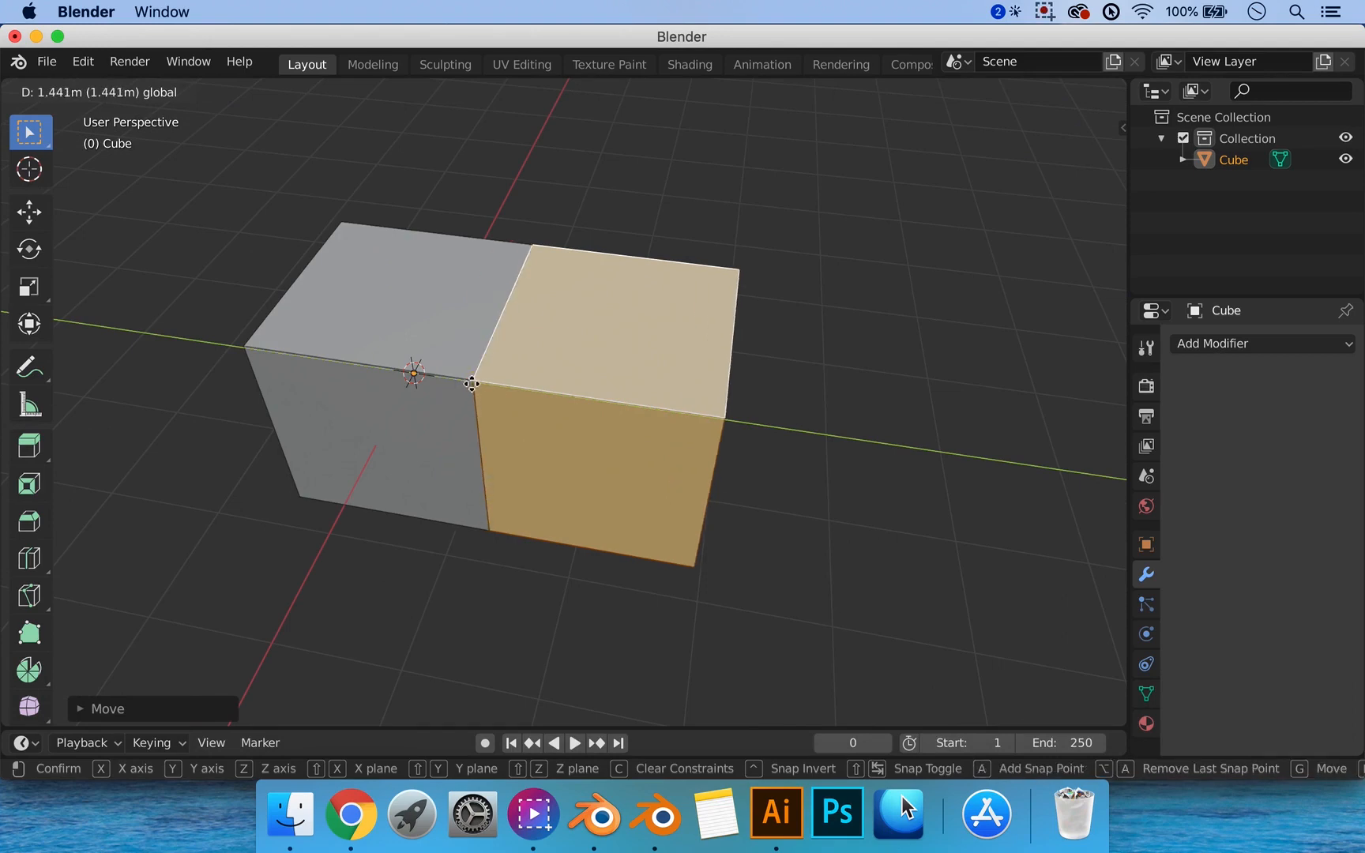
left_click(652, 414)
Select the whole mesh and change to vertex selection mode.
key("a")
key("a")
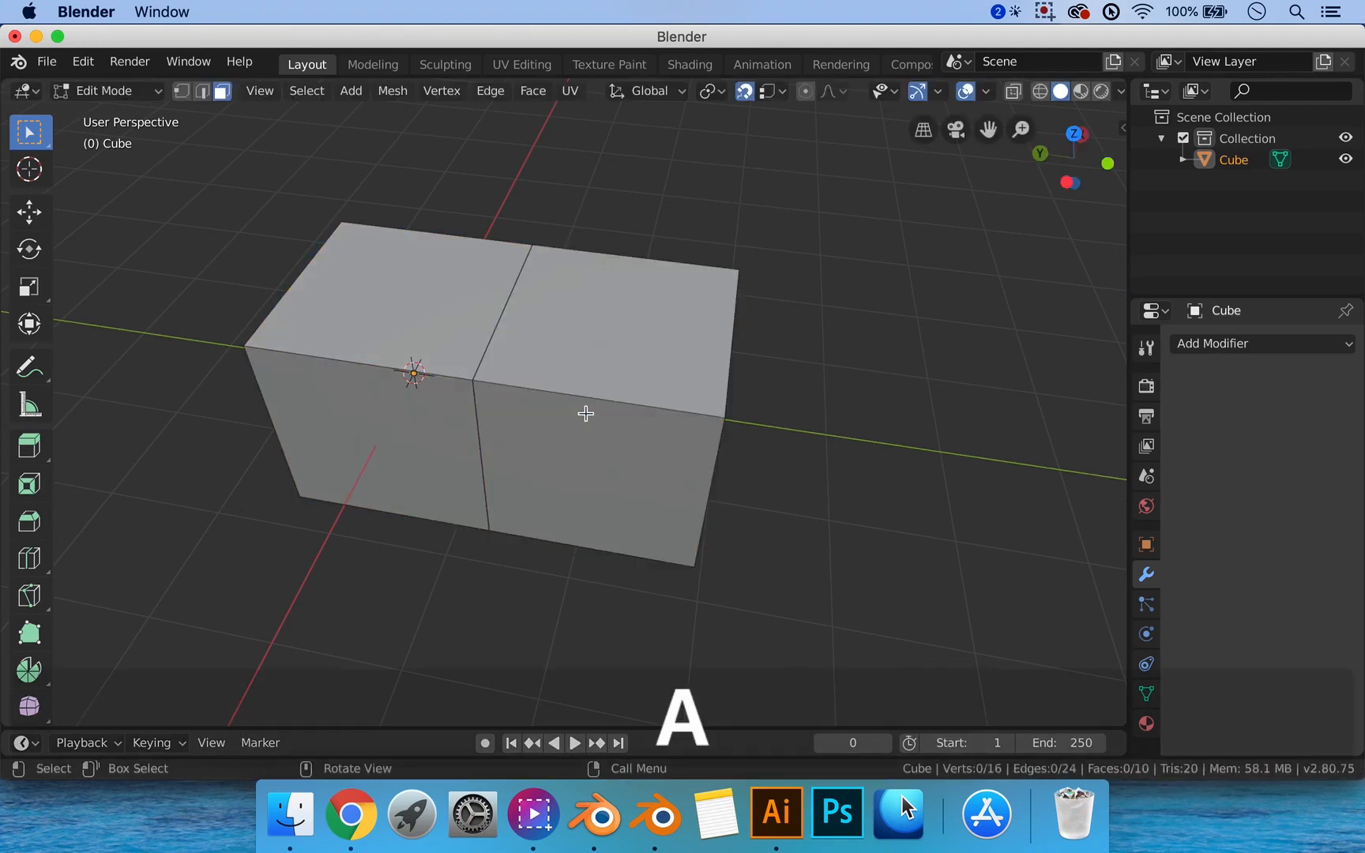
key("a")
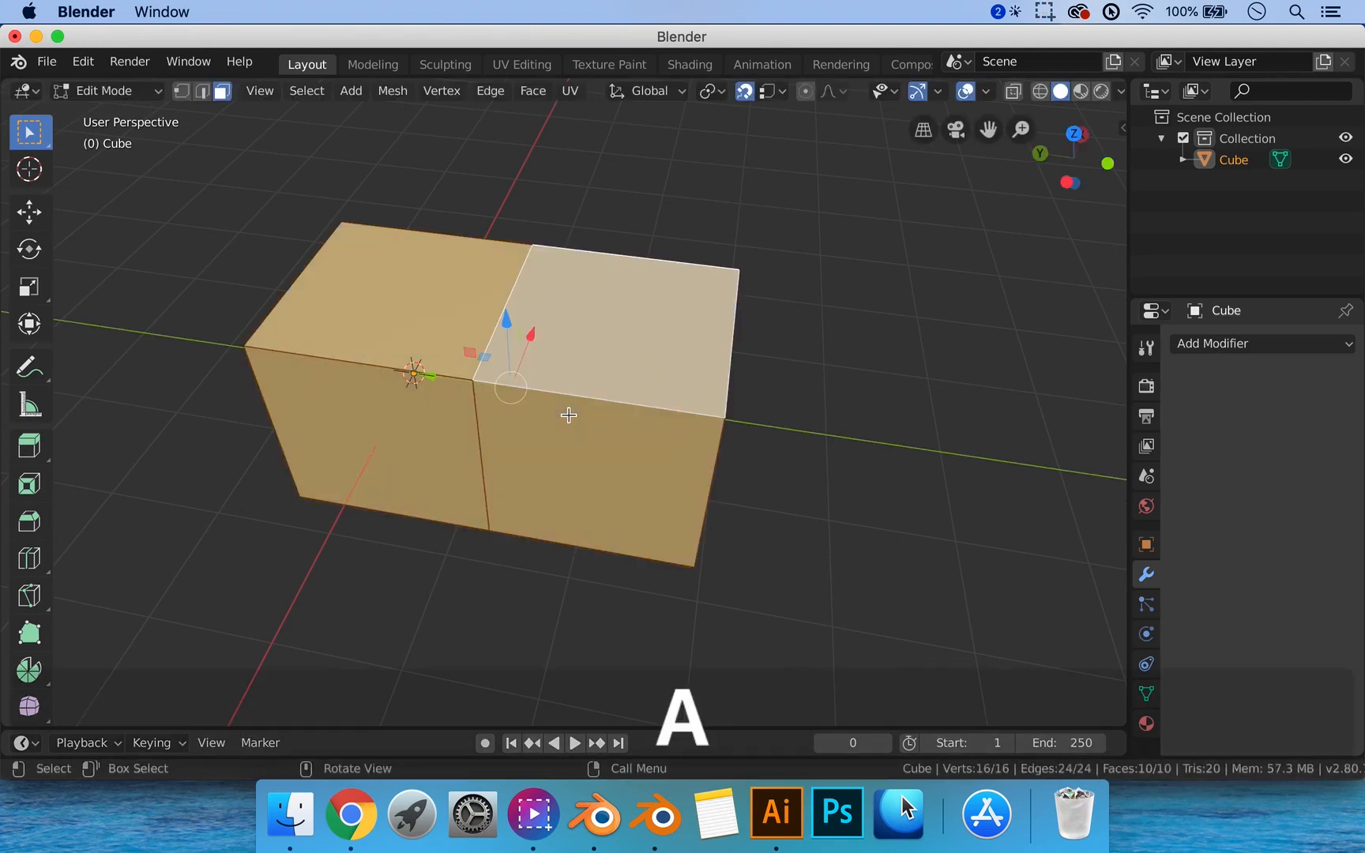
right_click(478, 405)
key("ctrl")
key("ctrl+1")
middle_click_drag(536, 440, 487, 405)
key("alt+d")
left_click(485, 389)
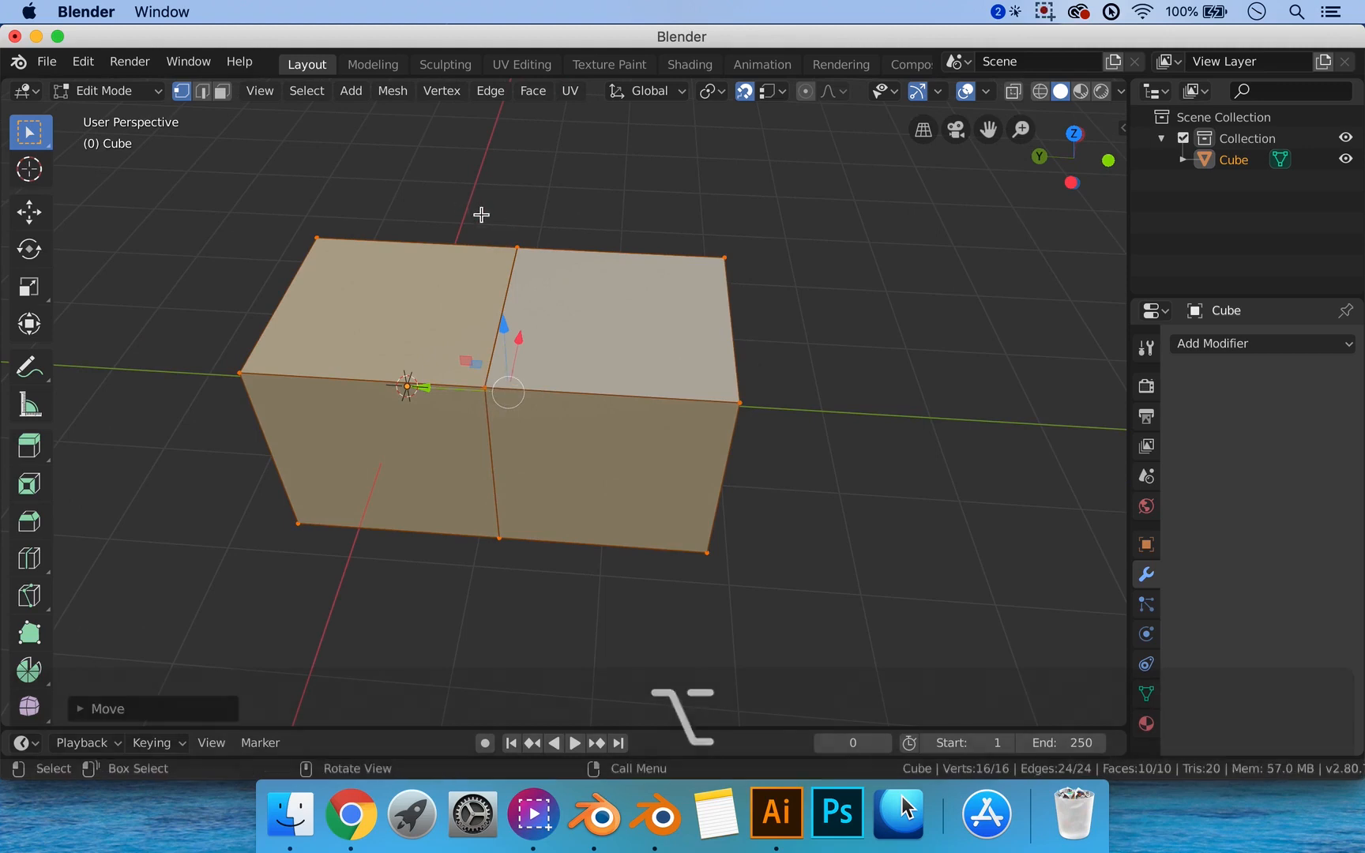
Switch to wireframe shading and box-select all vertices along the seam between the two halves.
key("z")
left_click(327, 227)
left_click(465, 197)
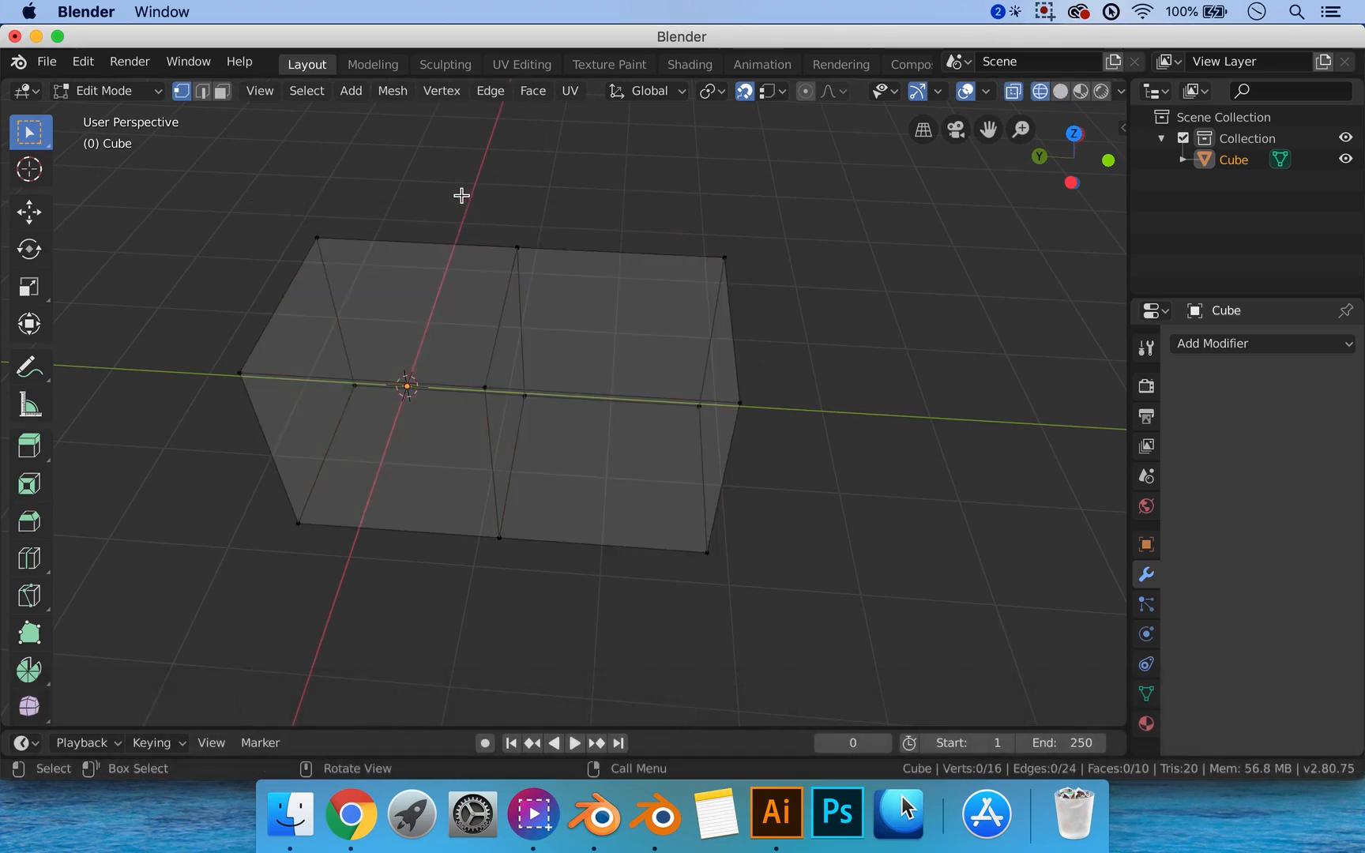
mouse_move(437, 183)
left_mouse_down()
mouse_move(570, 438)
mouse_move(575, 595)
left_mouse_up()
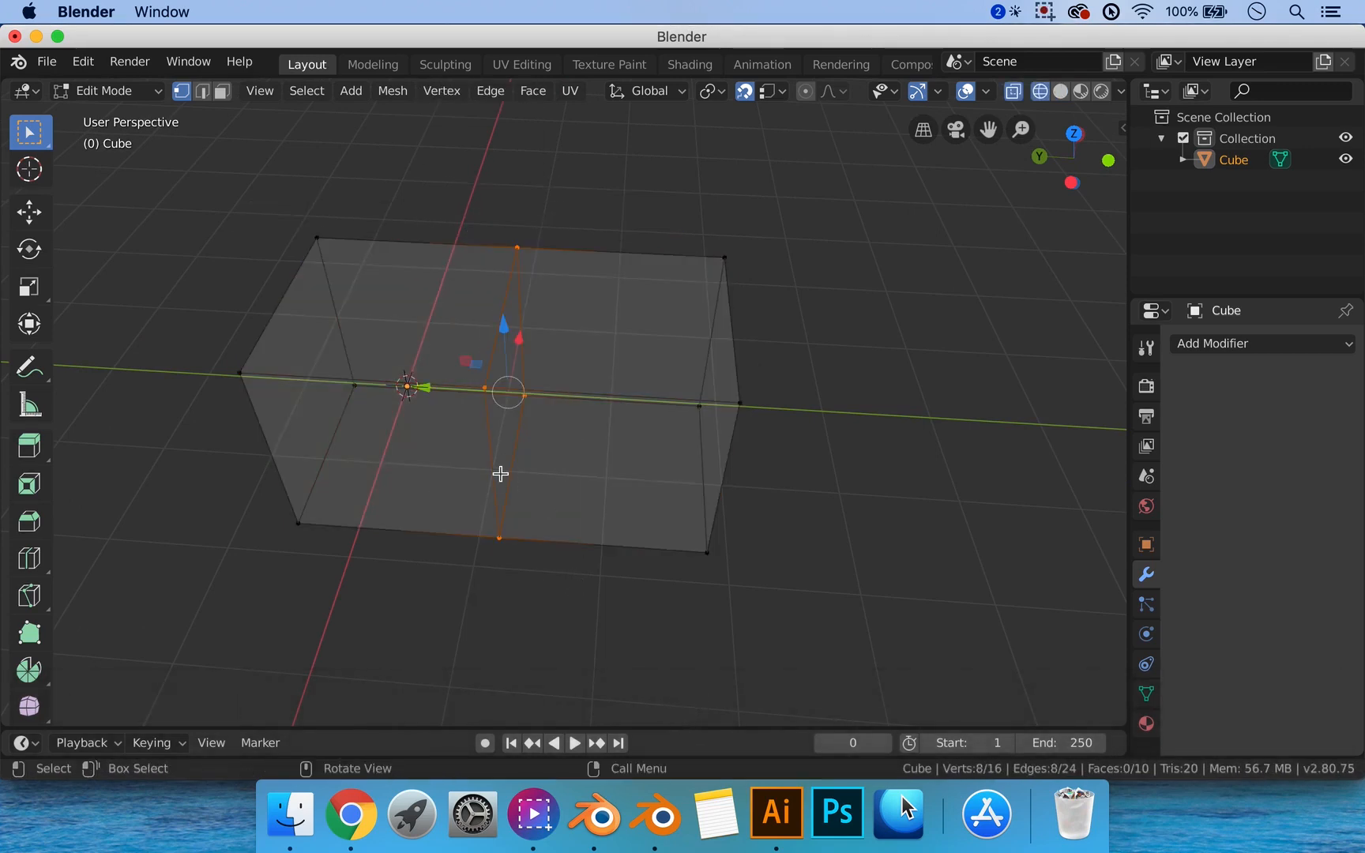
Try merging the selected seam vertices At Center, and undo the merge.
right_click(500, 473)
mouse_move(535, 526)
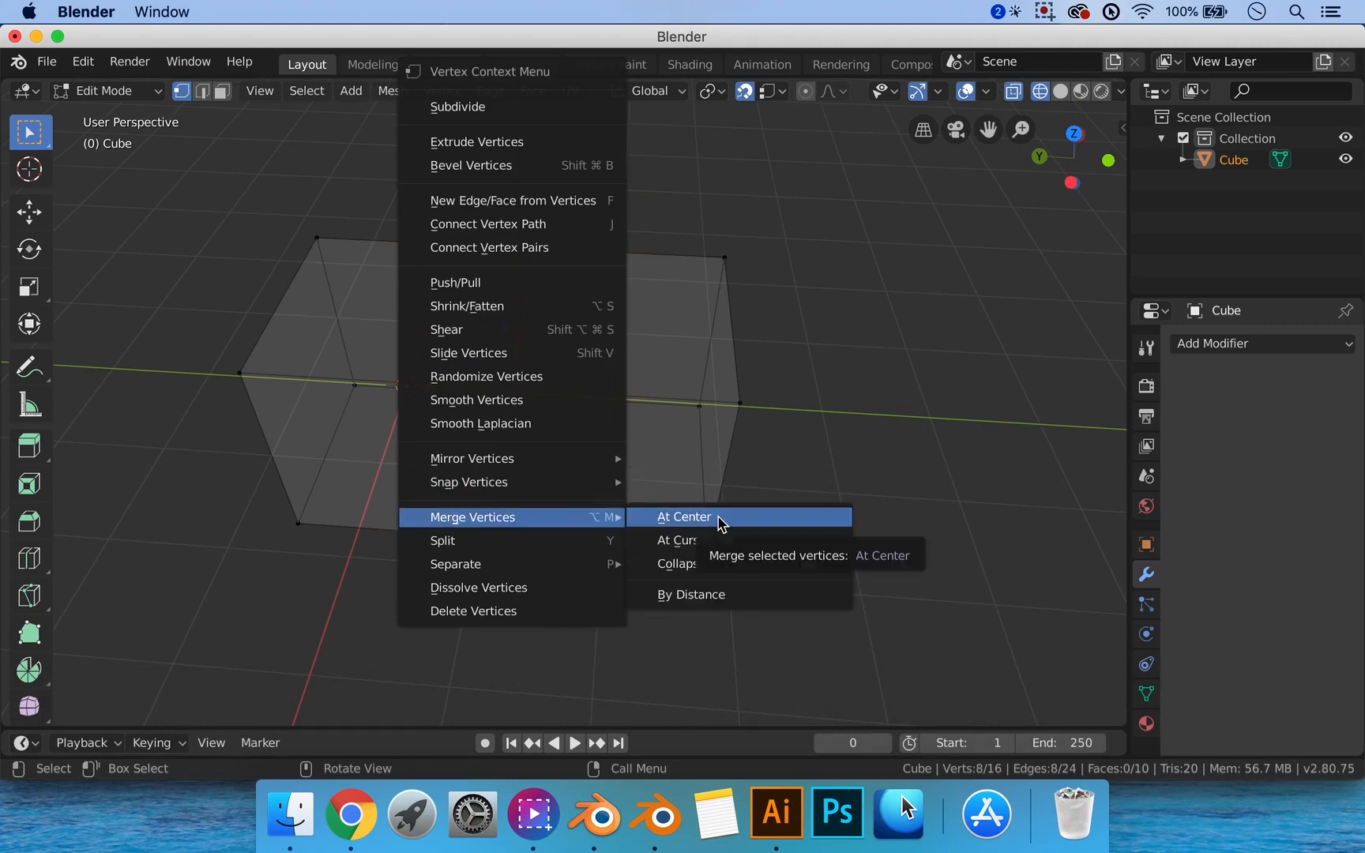
mouse_move(594, 525)
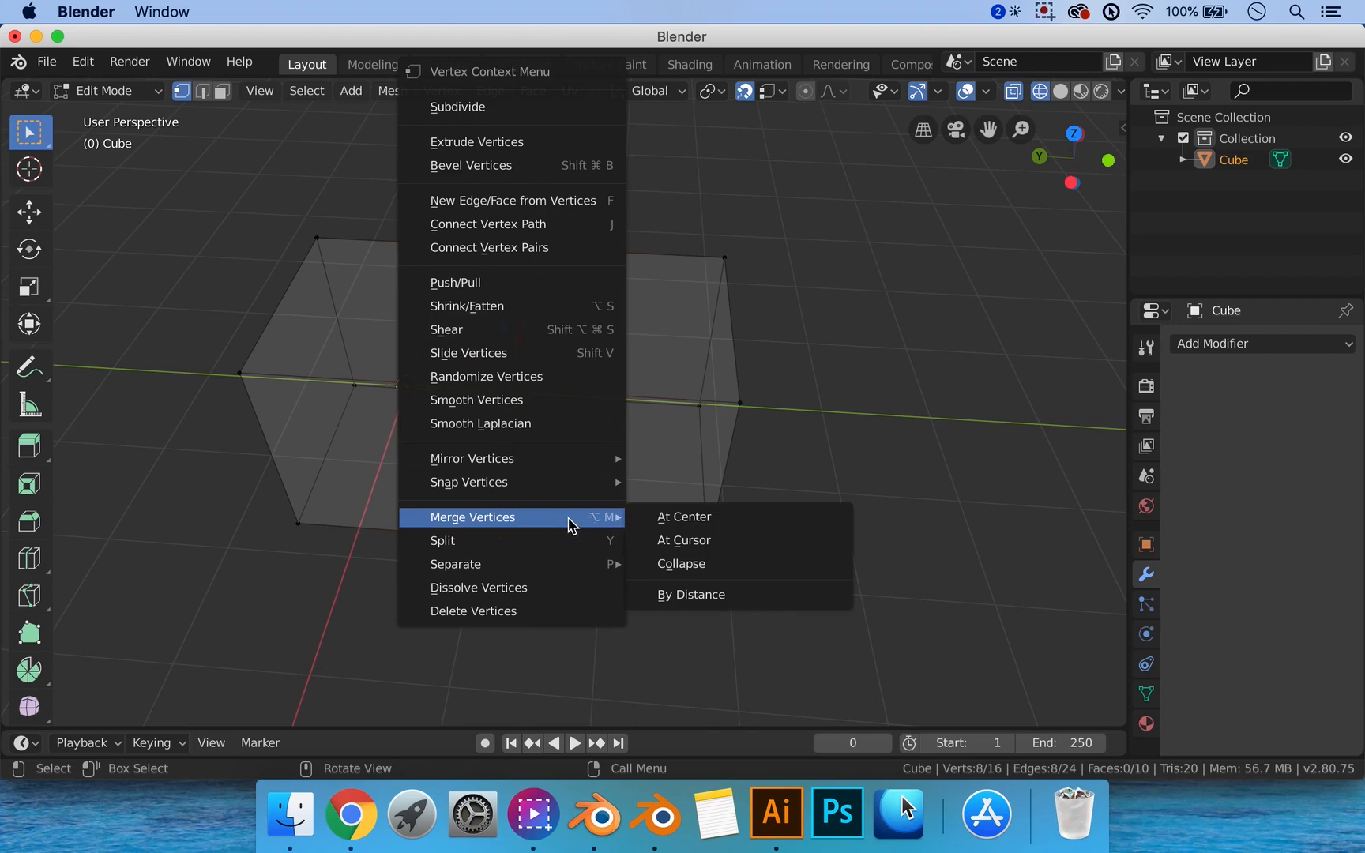
left_click(677, 523)
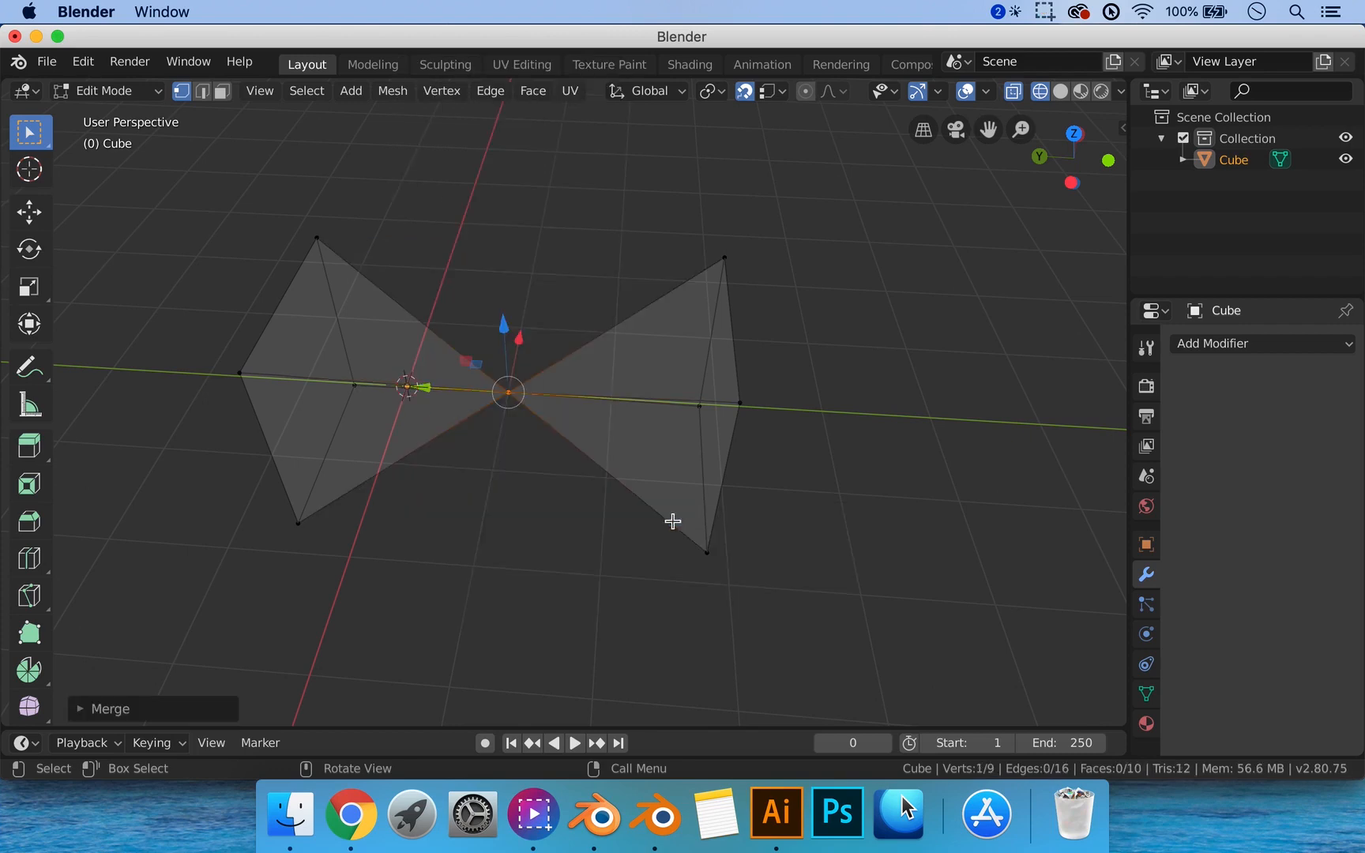
key("super+z")
Merge the selected seam vertices By Distance and display the merge settings.
right_click(507, 399)
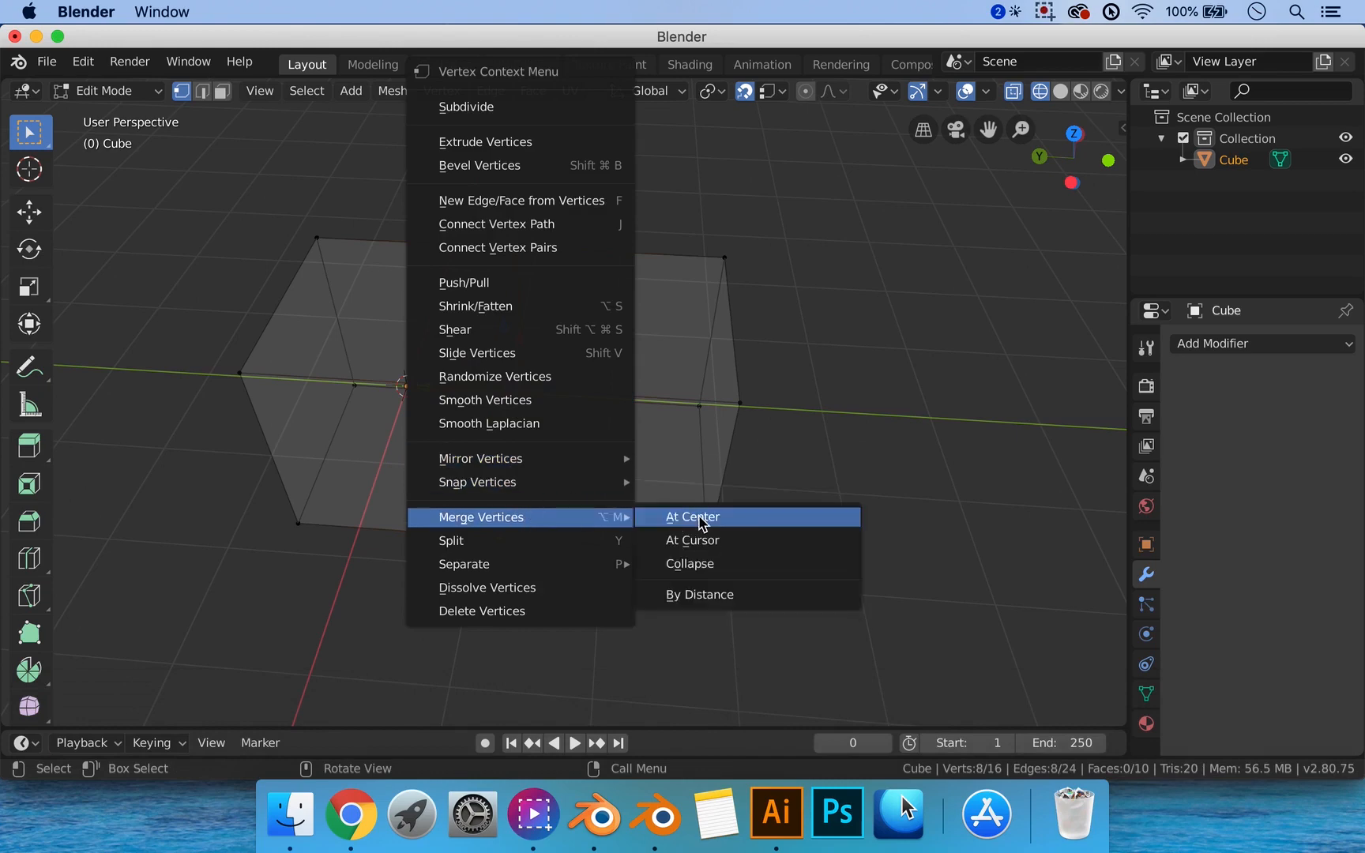
left_click(700, 594)
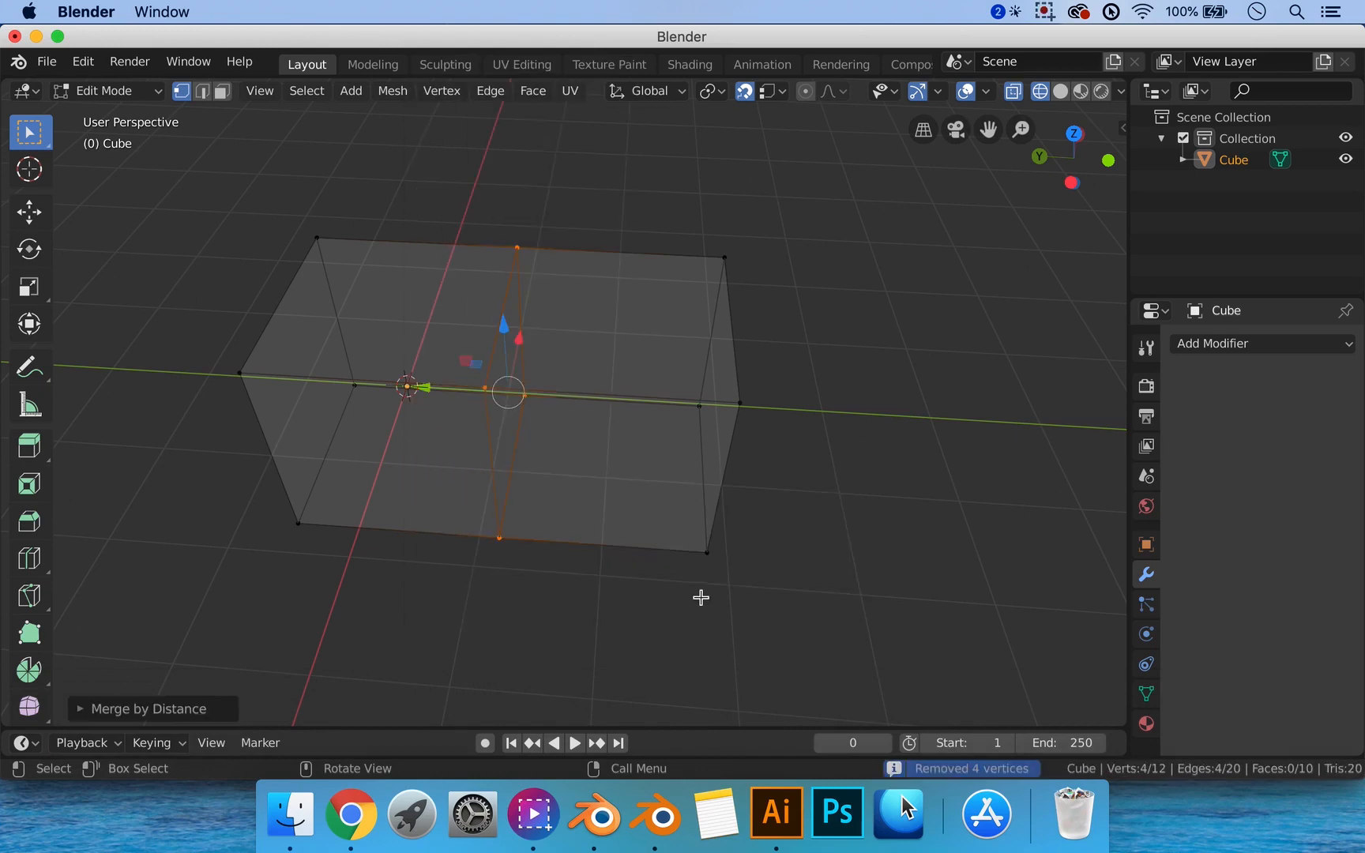
left_click(88, 711)
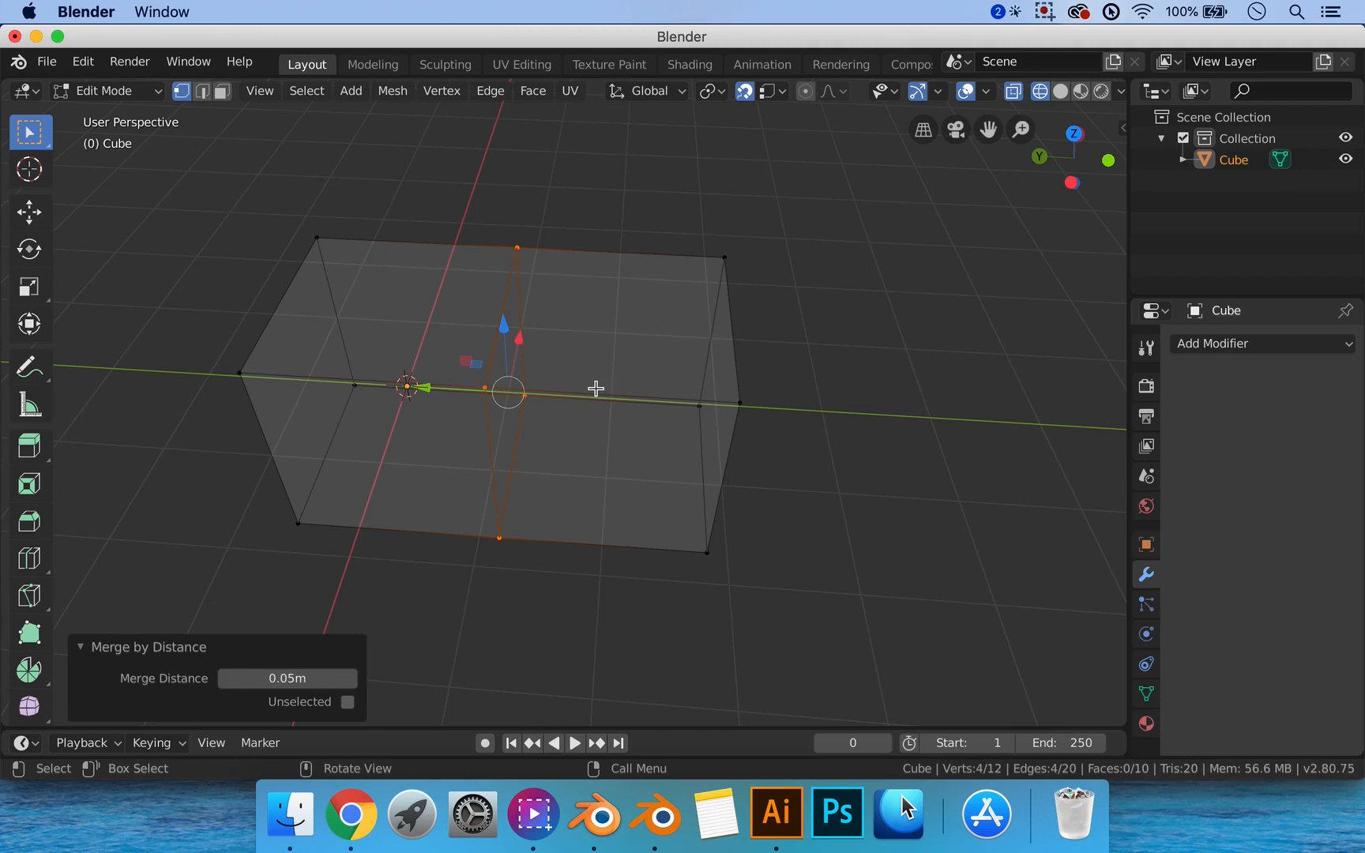
Return to face selection and solid shading, and select all geometry linked to the duplicated half to check the merged seam.
left_click(222, 91)
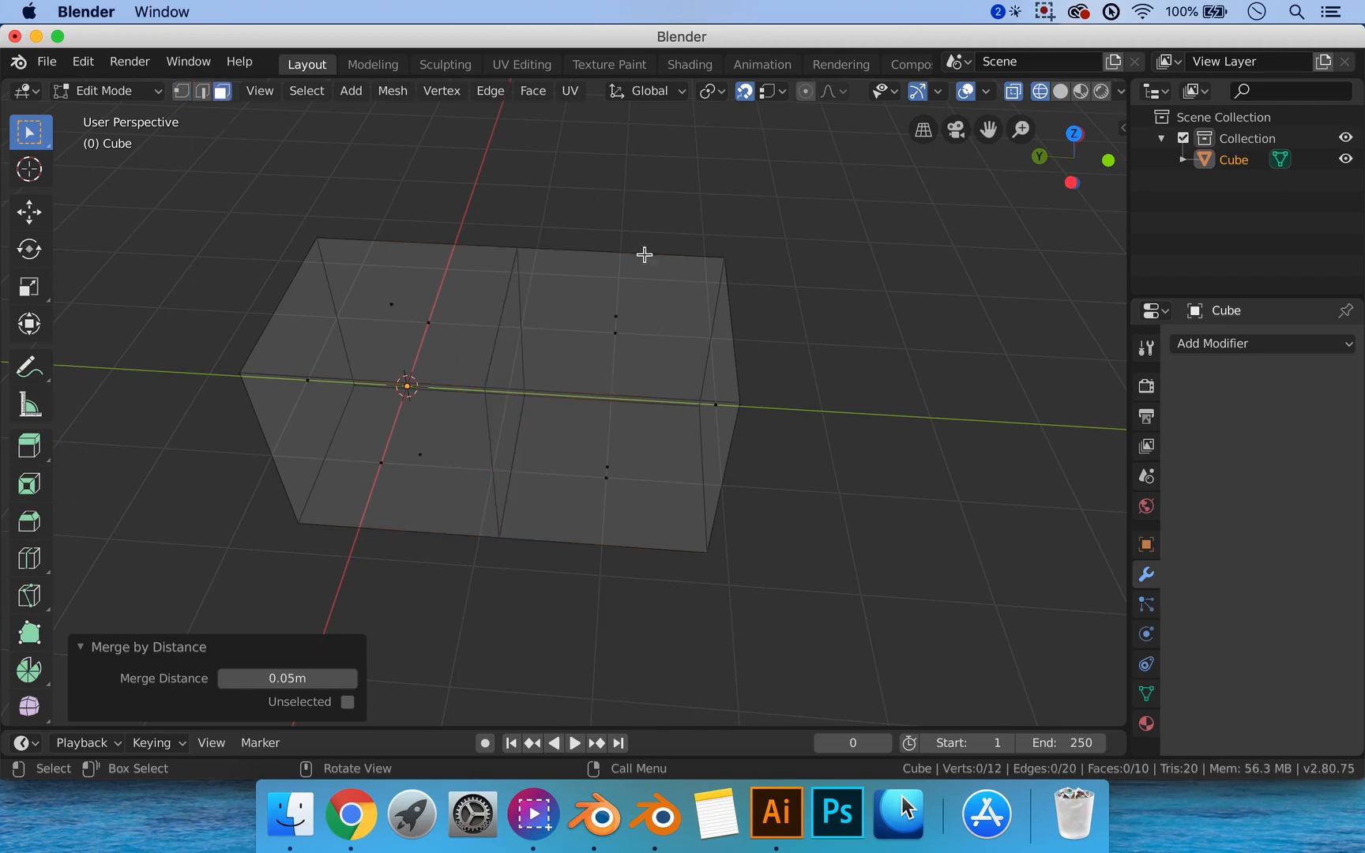
key("z")
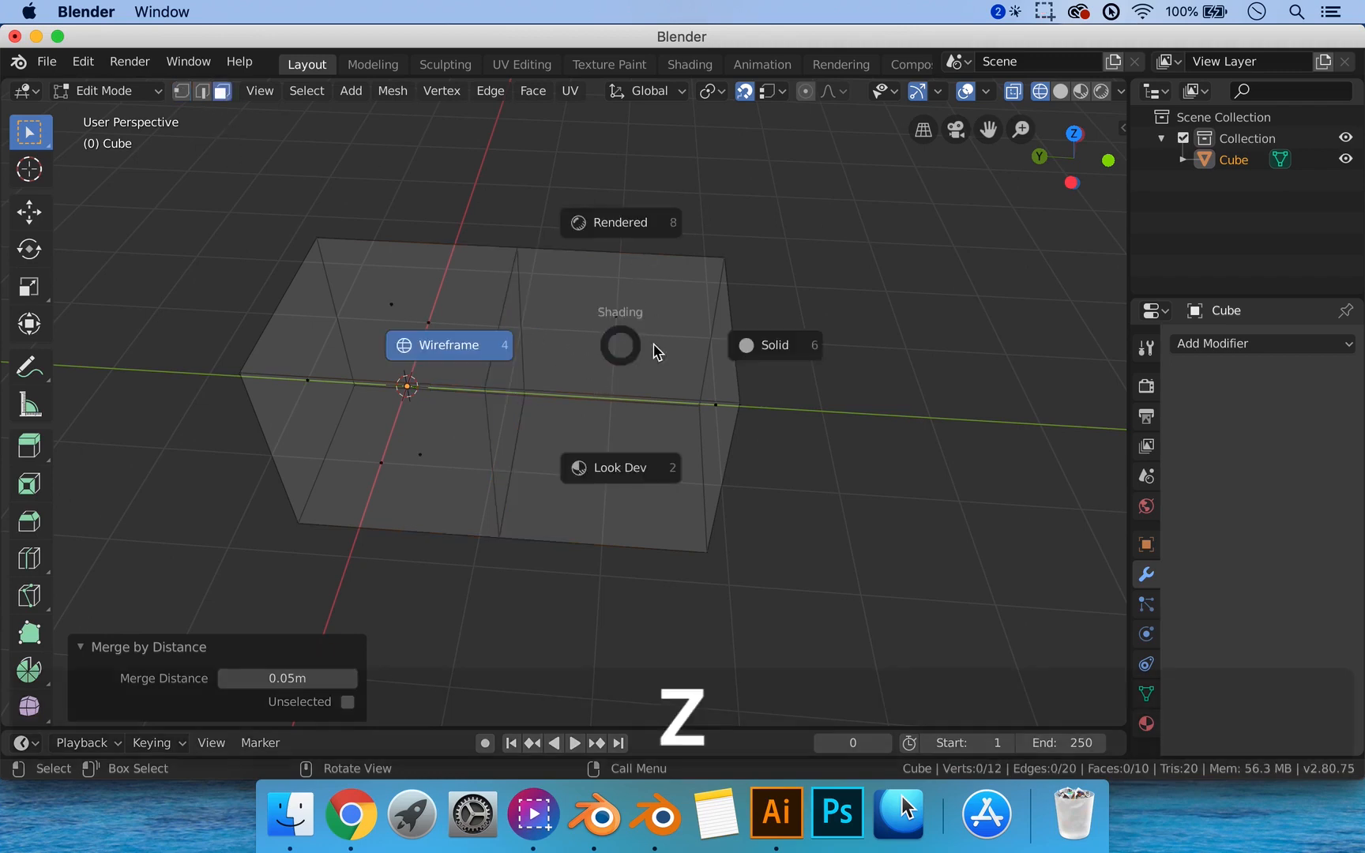
left_click(750, 343)
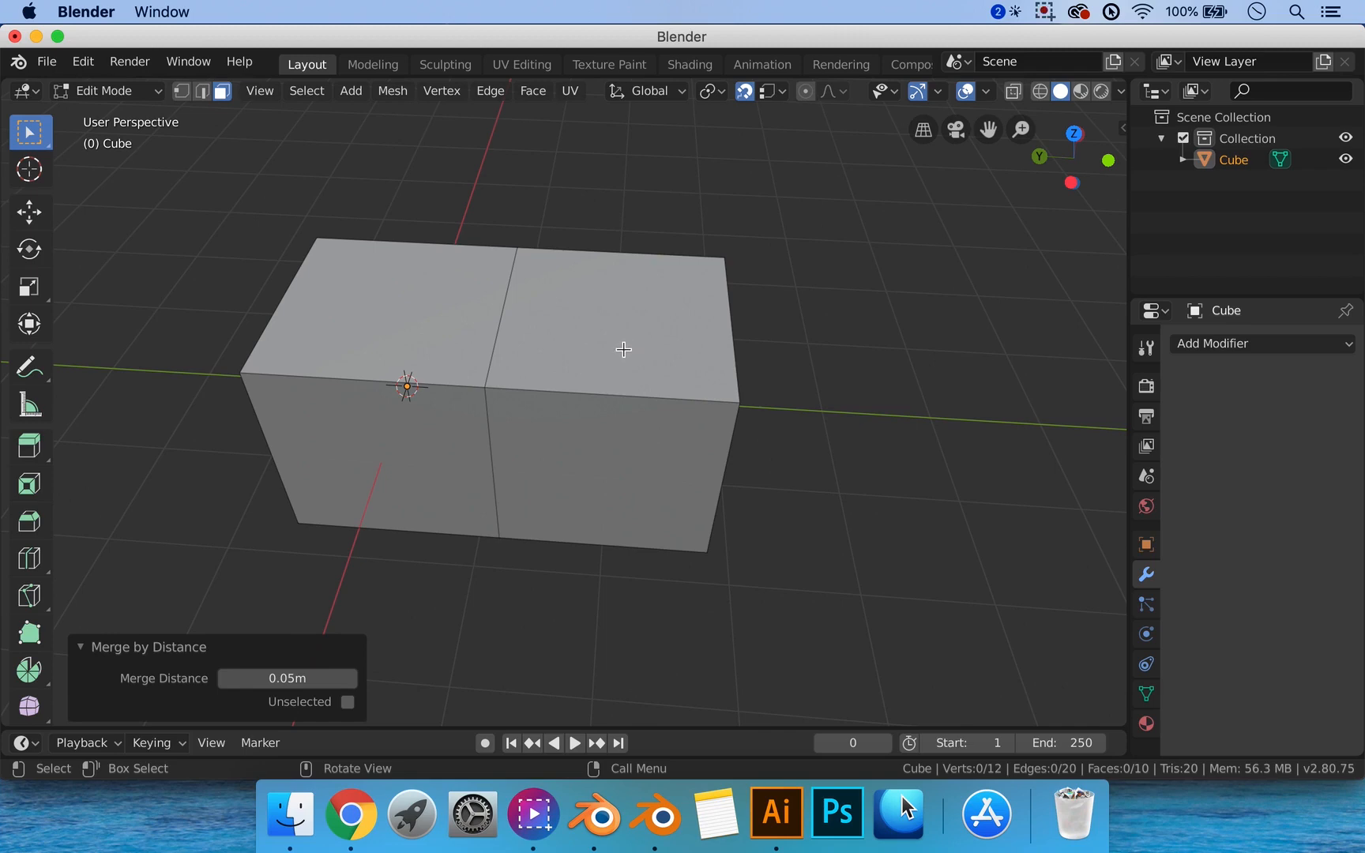
key("l")
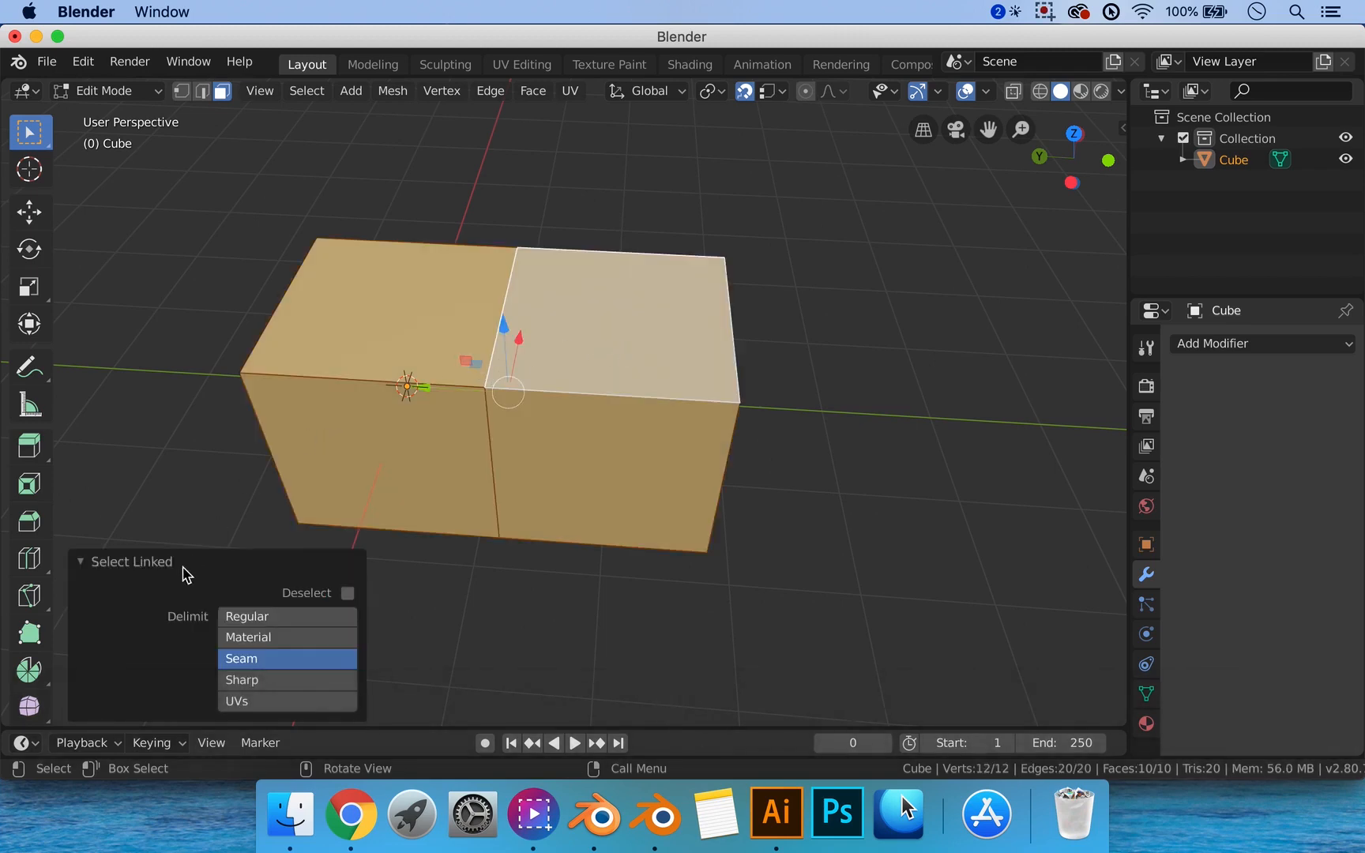
left_click(81, 562)
middle_click_drag(552, 485, 683, 359)
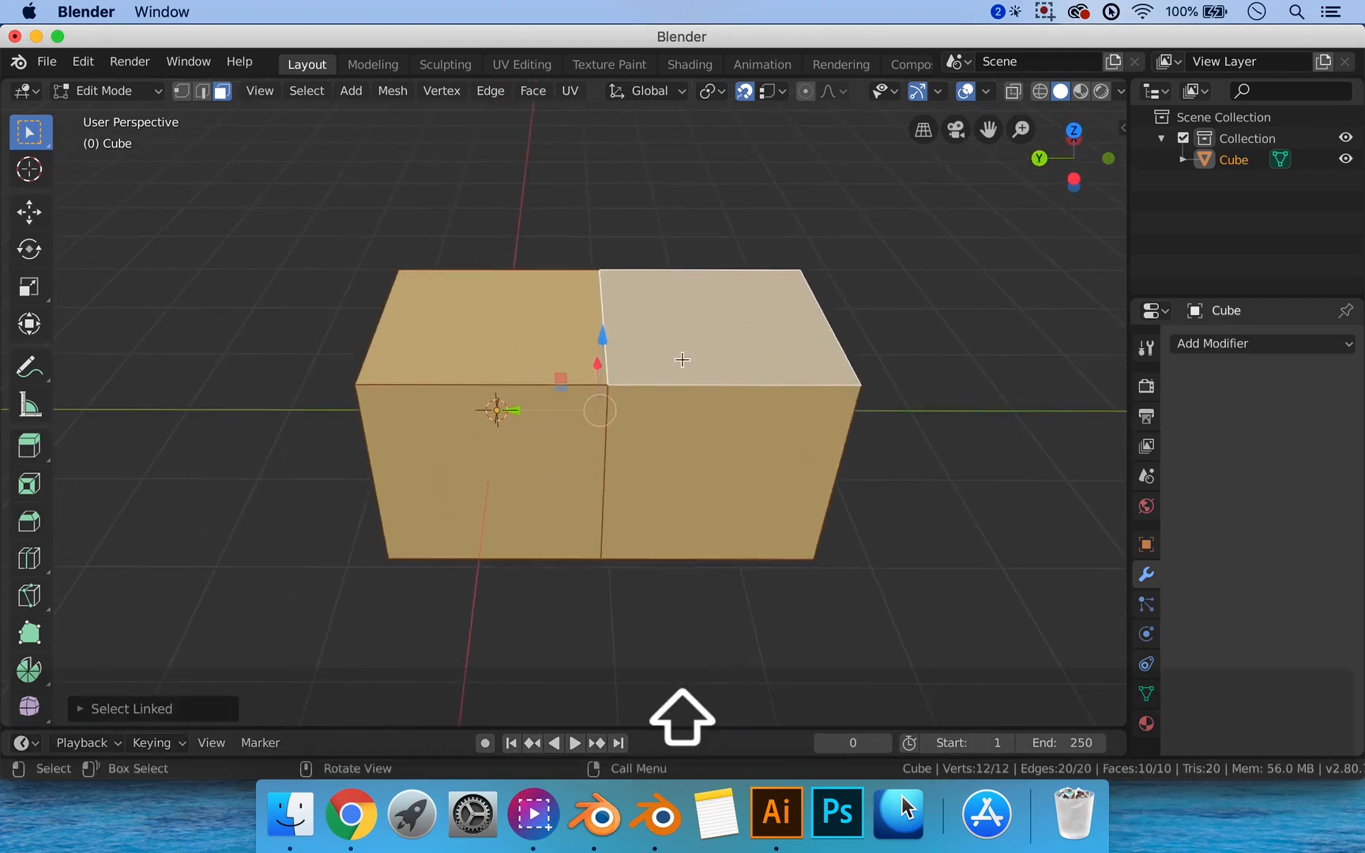
middle_click_drag(731, 500, 710, 503, "shift")
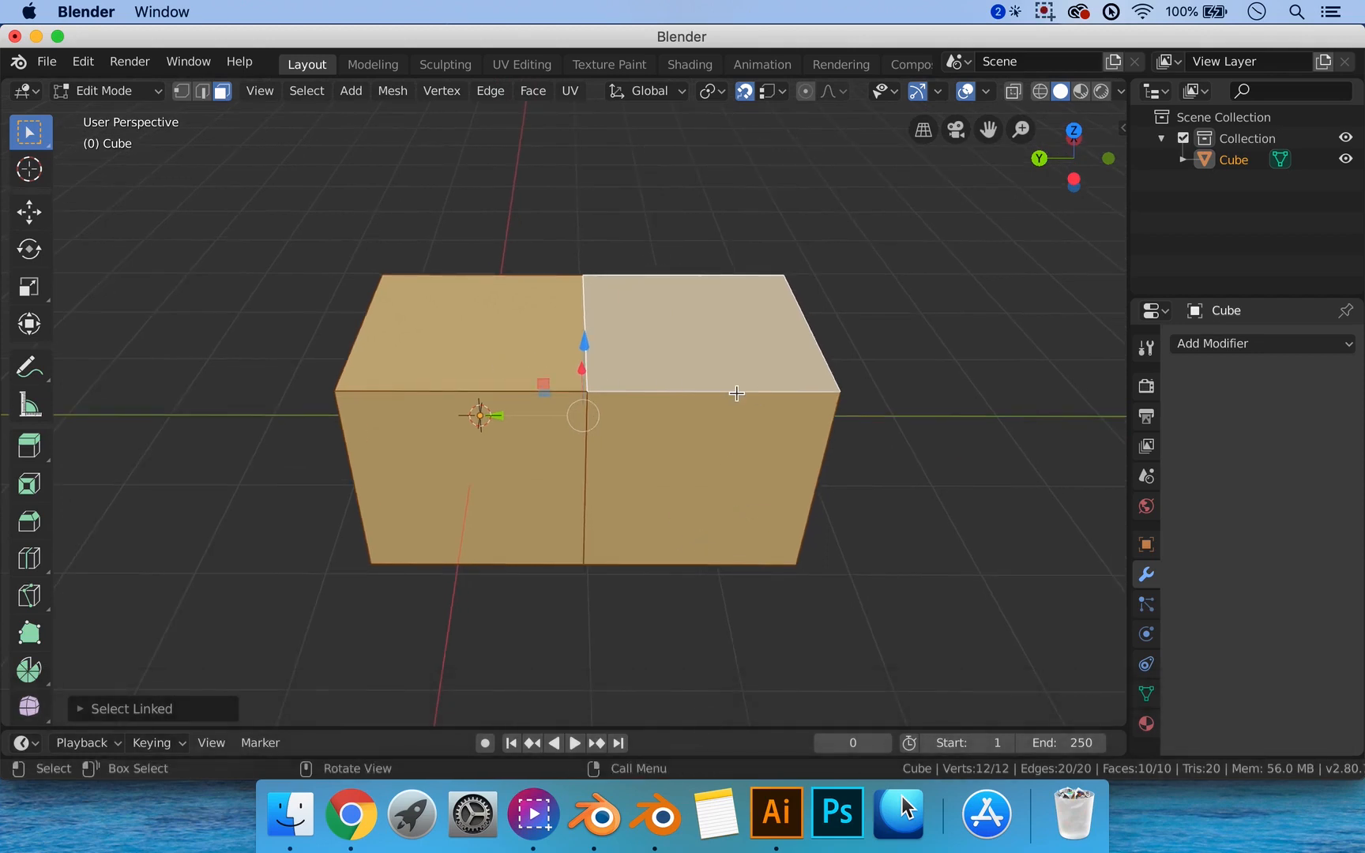
Set the snapping mode to Increment and deselect all faces of the merged mesh.
left_click(778, 91)
left_click(722, 156)
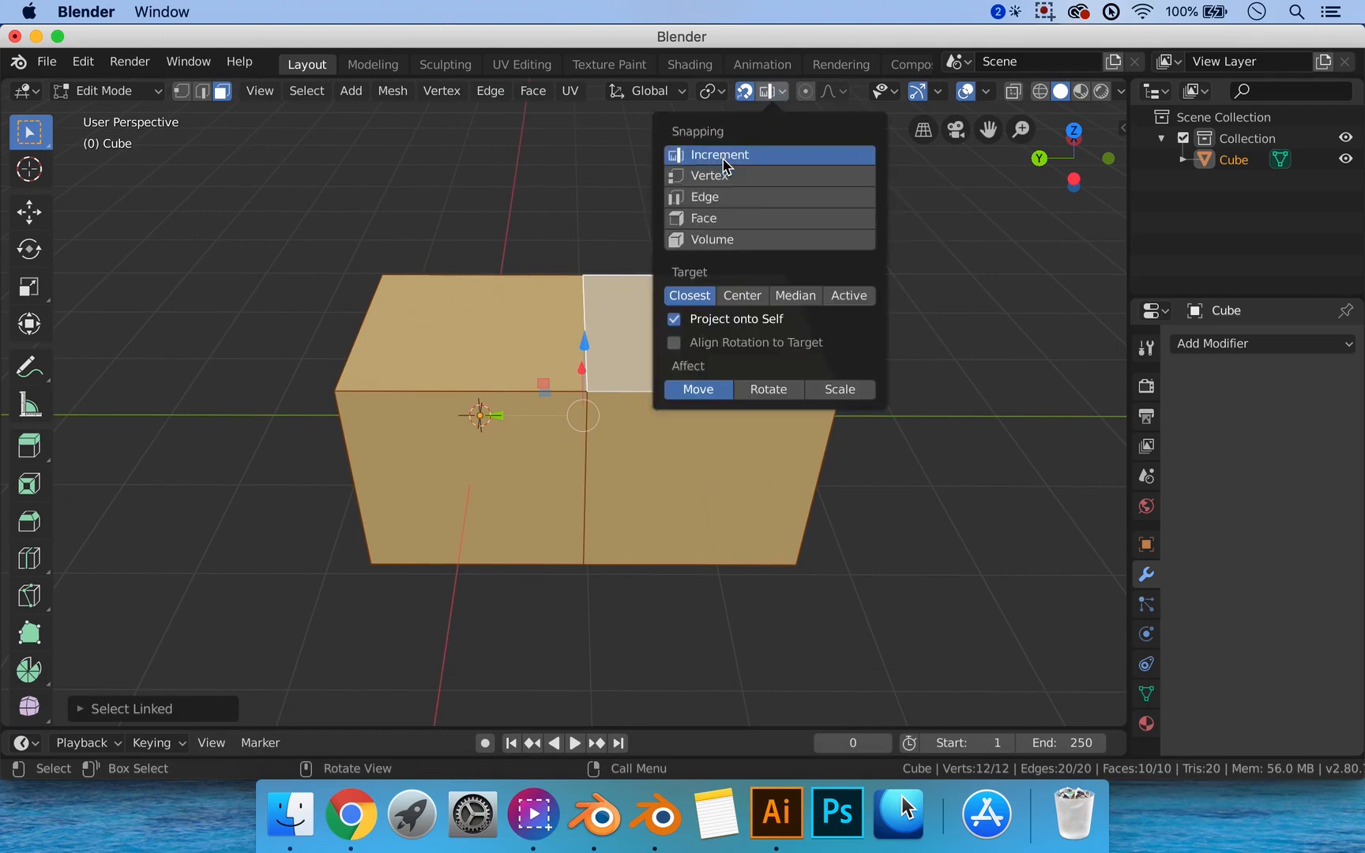
middle_click_drag(558, 270, 668, 302)
scroll(578, 305, "down", 1)
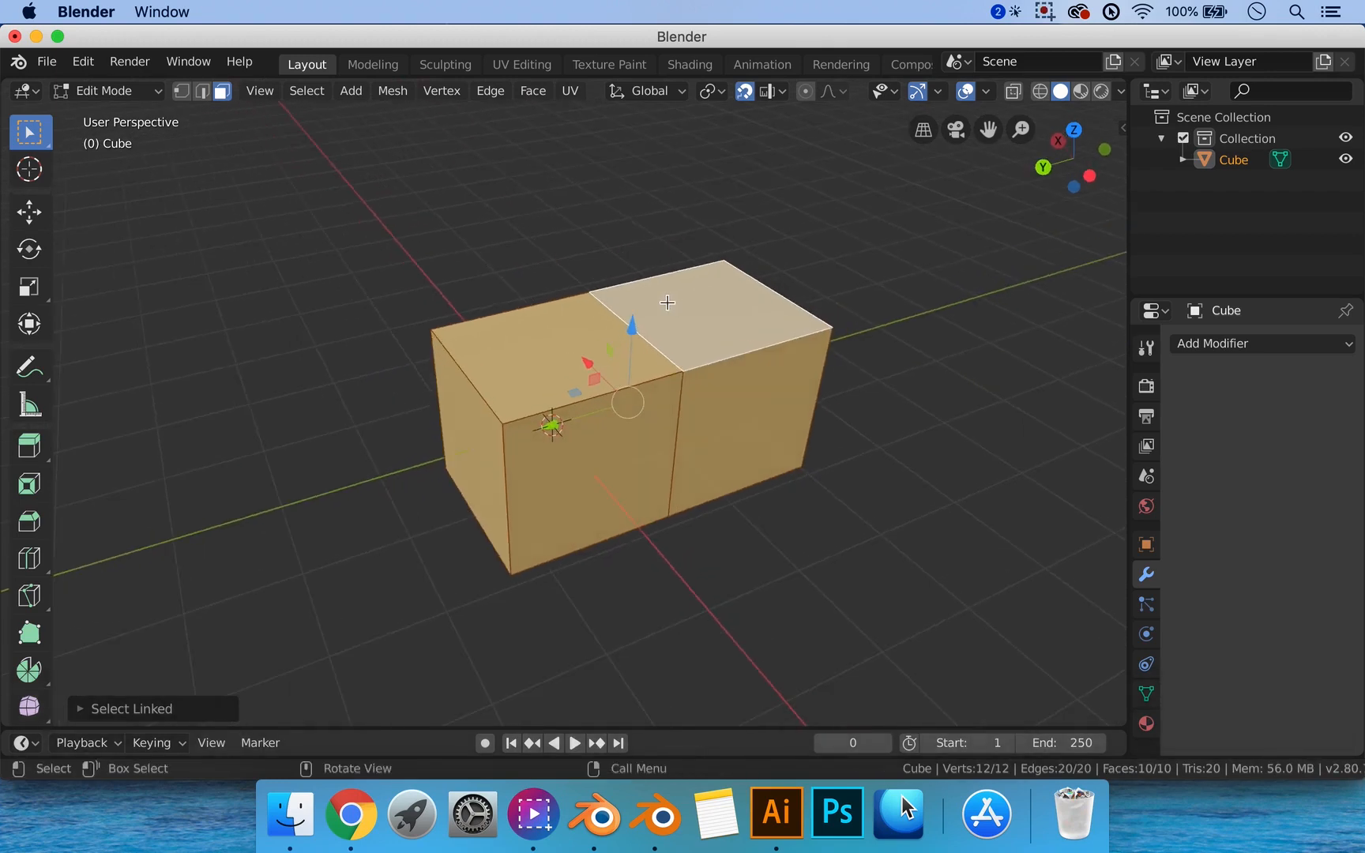
left_click(608, 254)
middle_click_drag(841, 277, 826, 277)
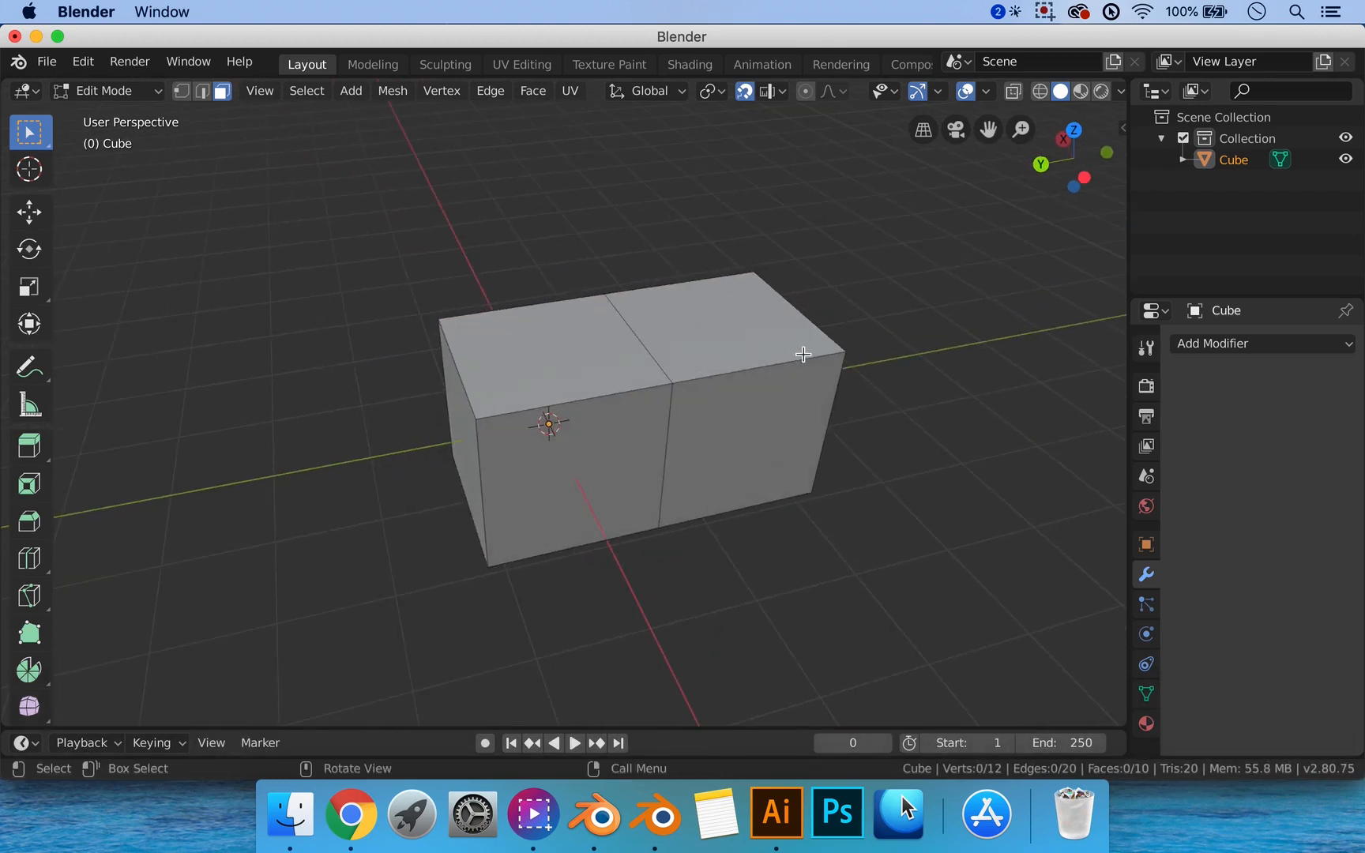
middle_click_drag(801, 353, 759, 384)
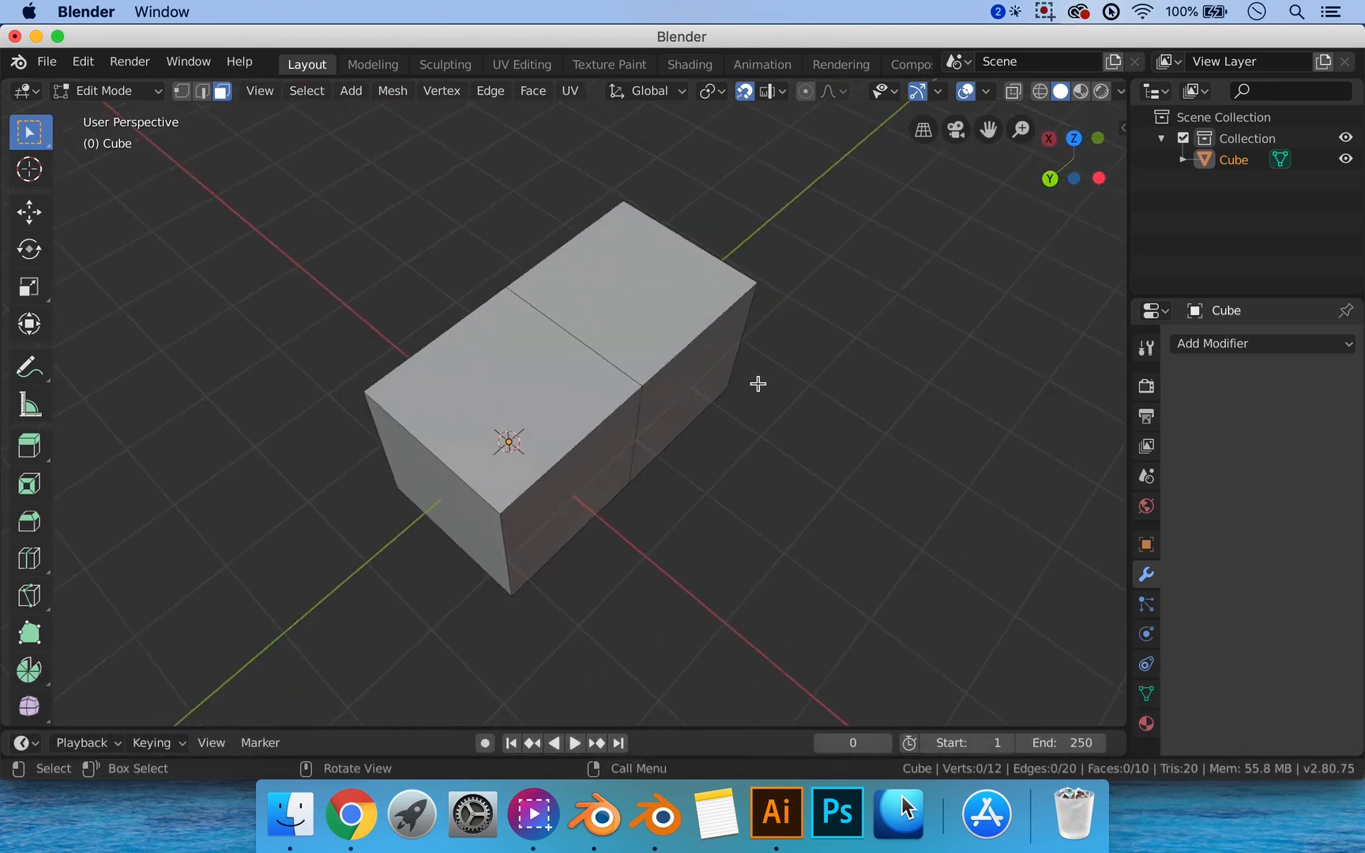
scroll(757, 383, "up", 2)
middle_click_drag(652, 384, 735, 381, "shift")
mouse_move(510, 394)
middle_mouse_down("shift")
mouse_move(551, 403)
mouse_move(506, 399)
middle_mouse_up("shift")
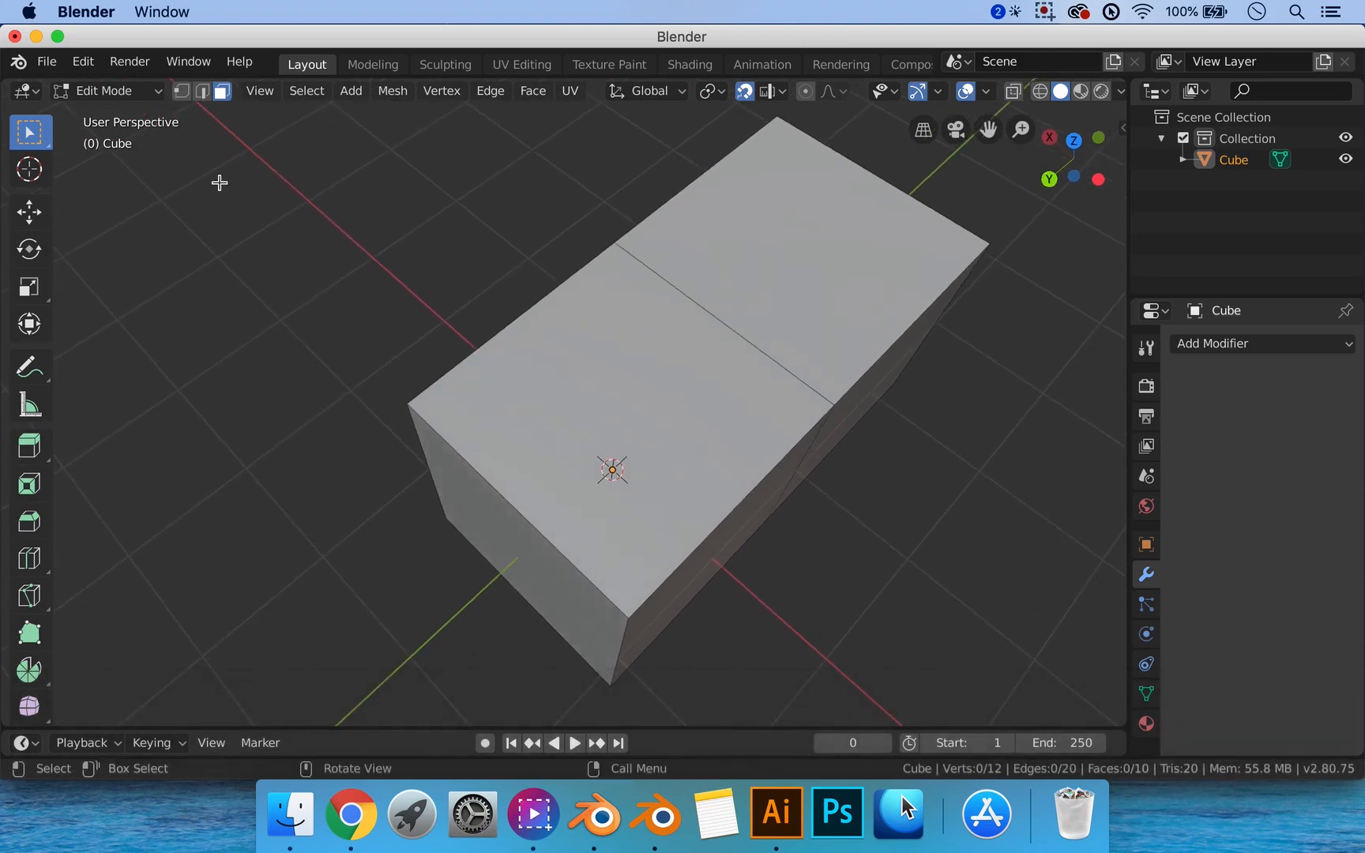
Select the top face of the original half and try moving it along the Y axis with increment snapping.
left_click(508, 415)
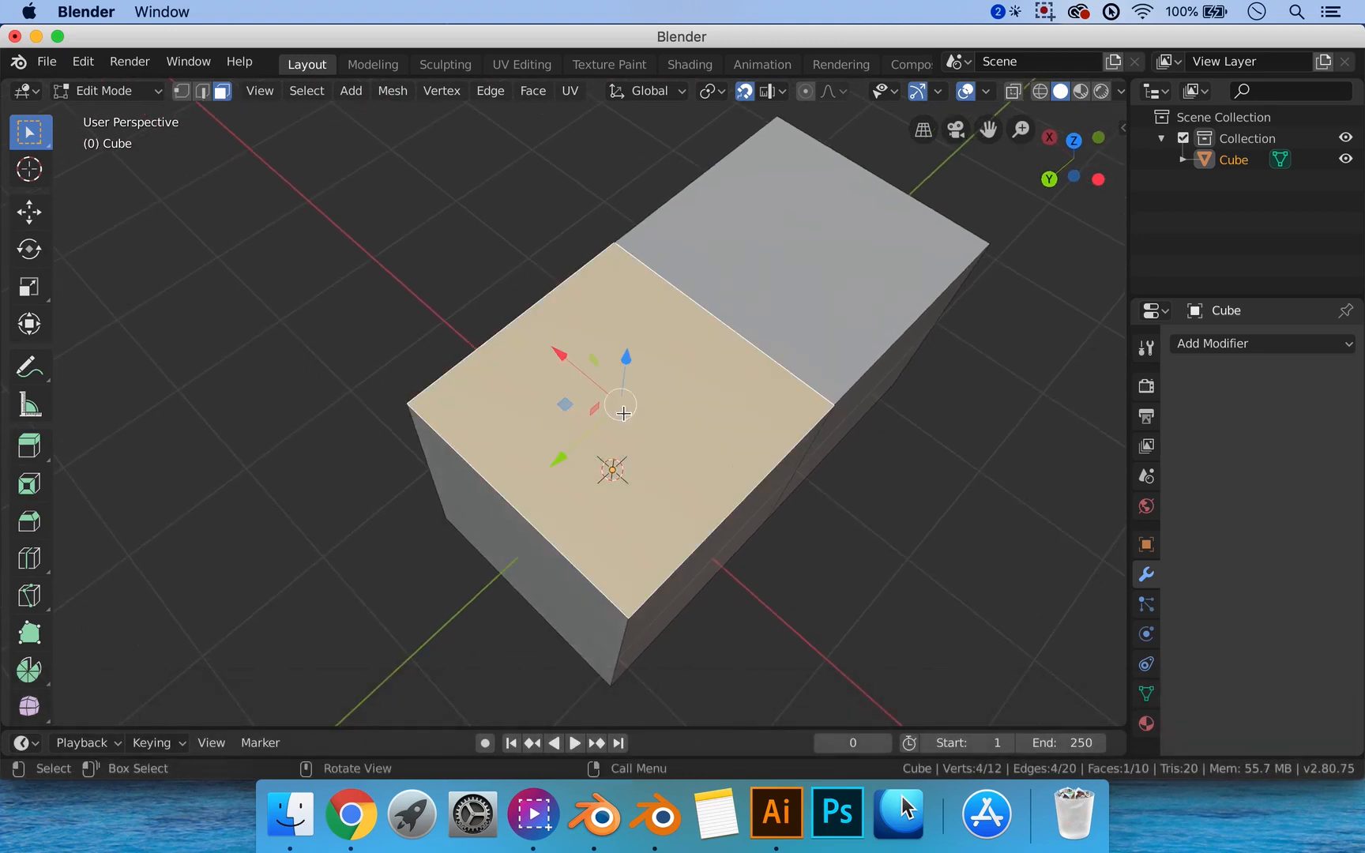
middle_click_drag(637, 436, 530, 438)
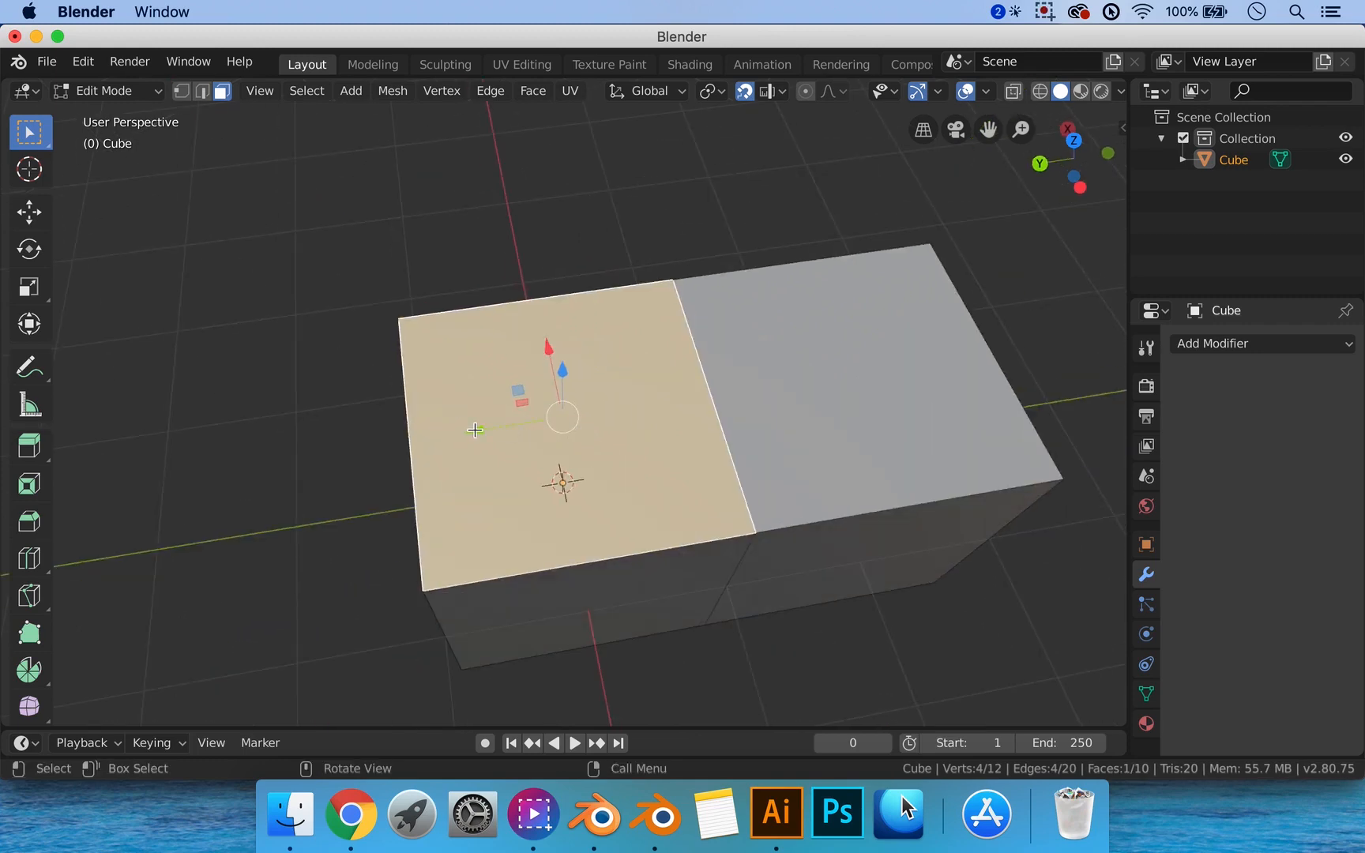
key("g")
key("x")
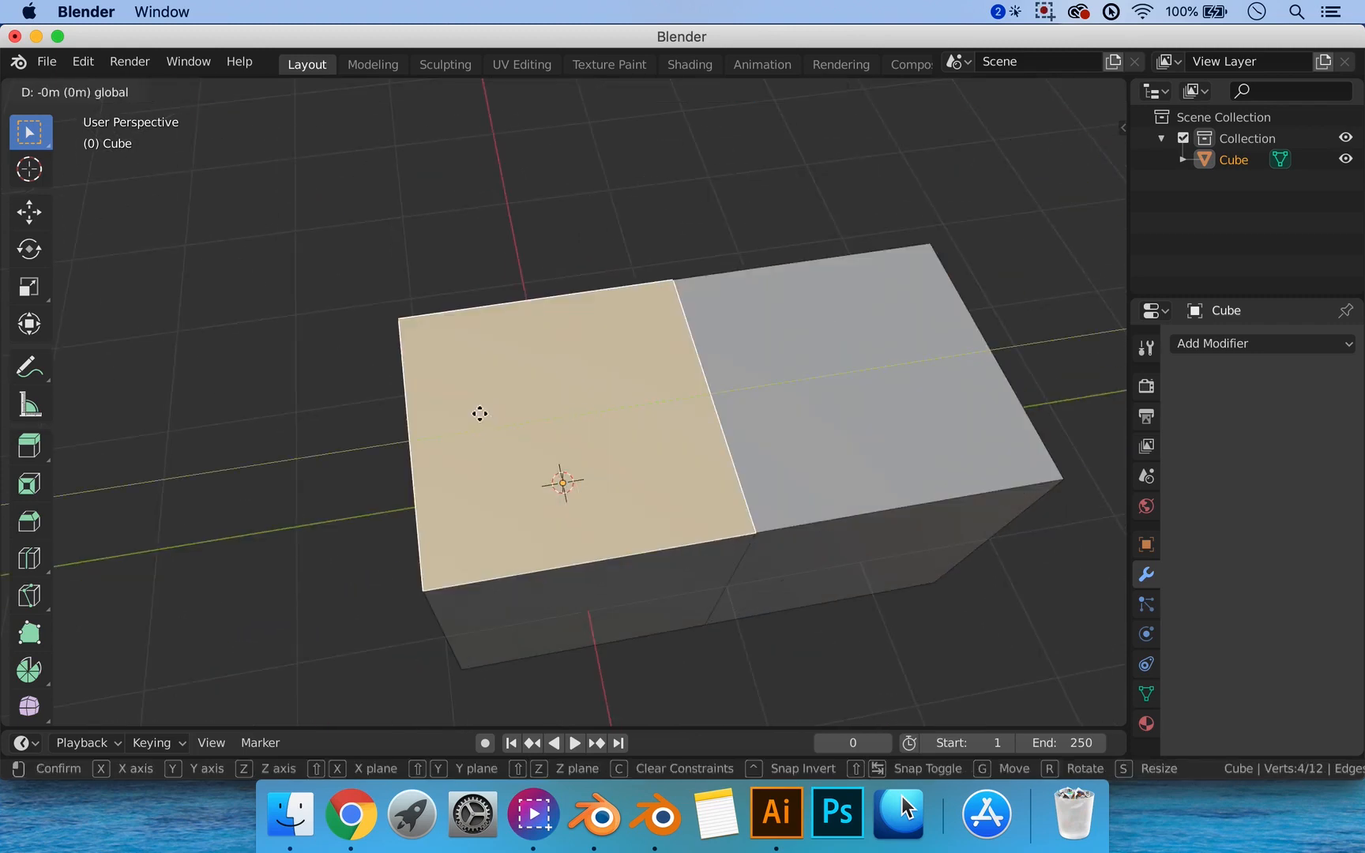
left_click(482, 416)
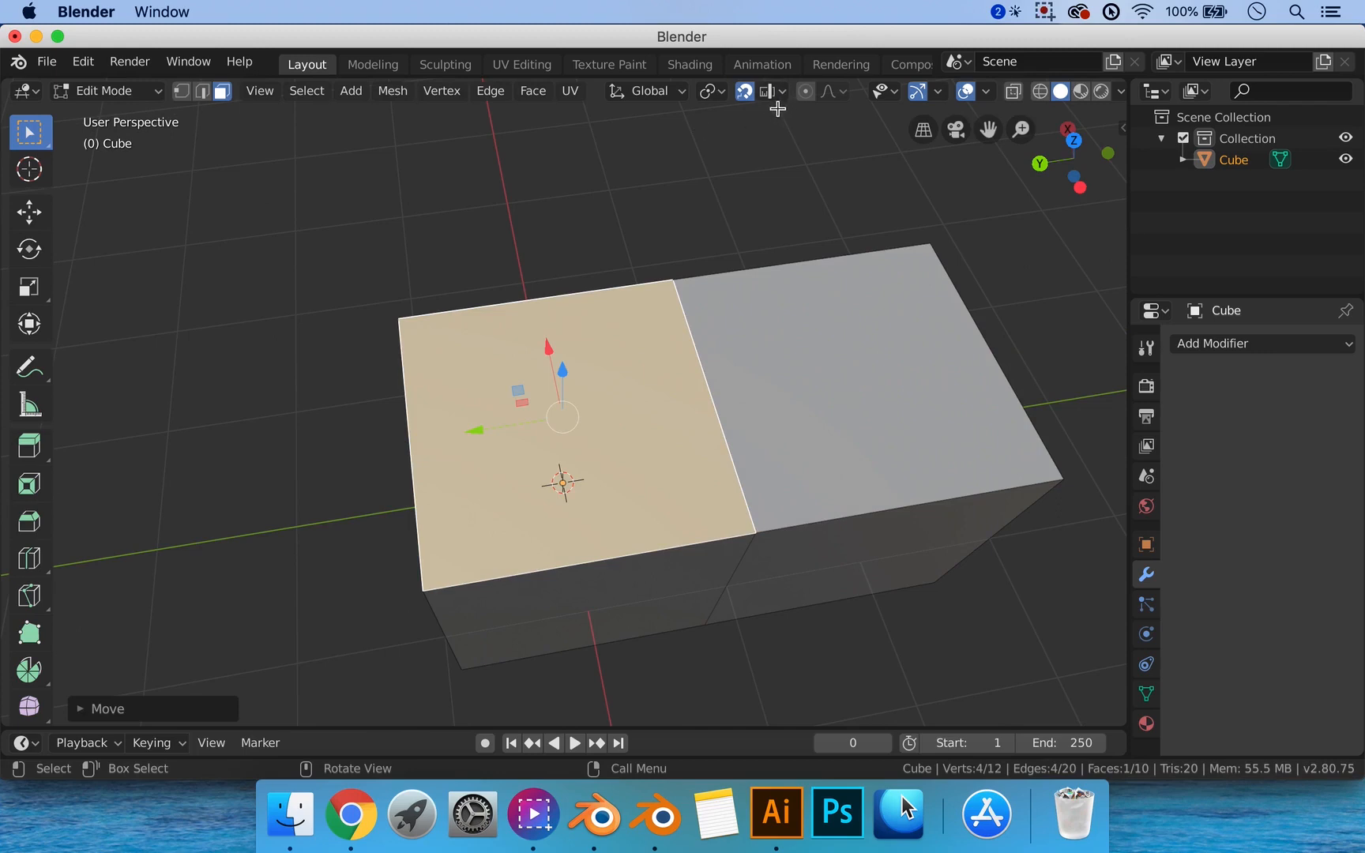
middle_click_drag(662, 301, 619, 152, "shift")
middle_click_drag(686, 265, 762, 246)
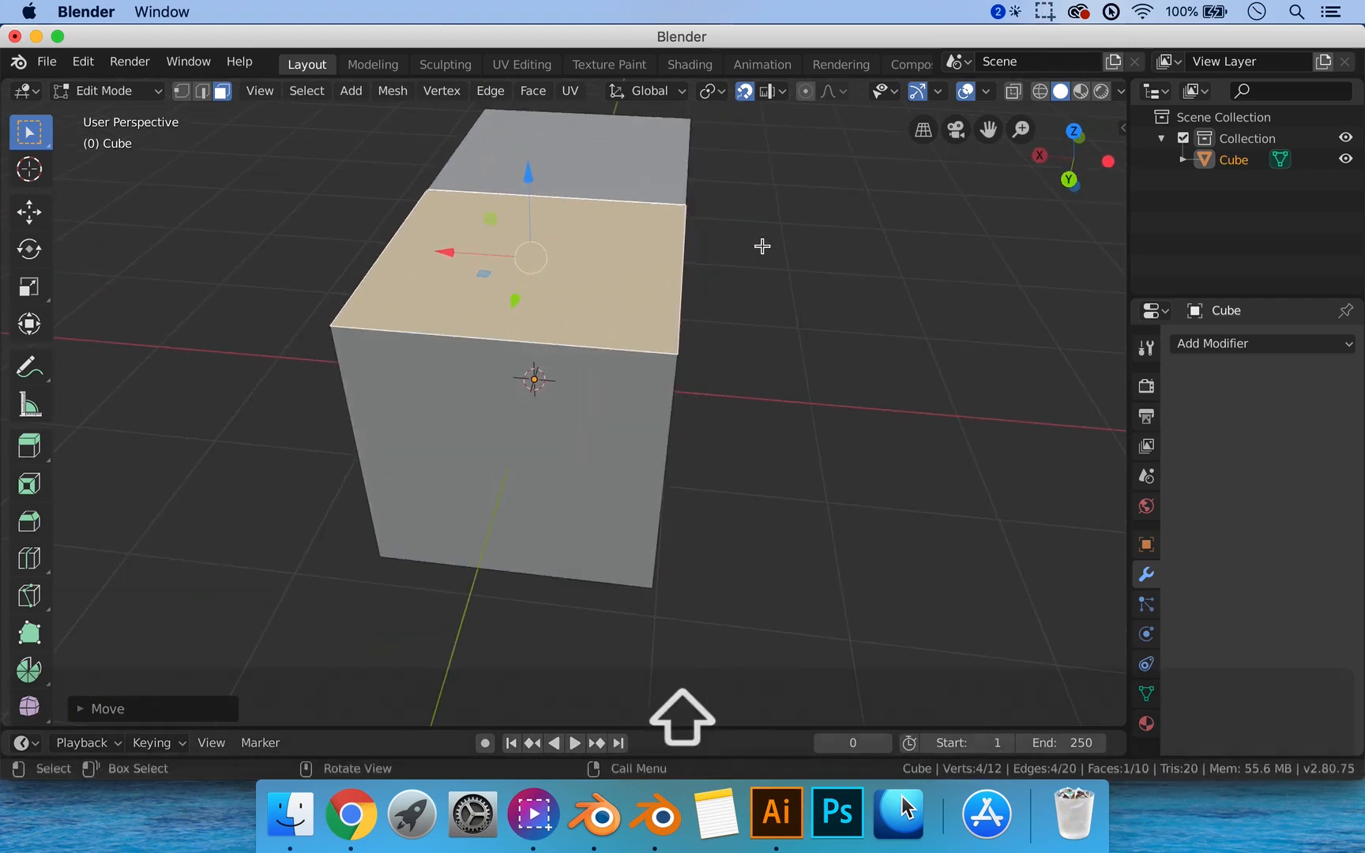
middle_click_drag(701, 355, 746, 372)
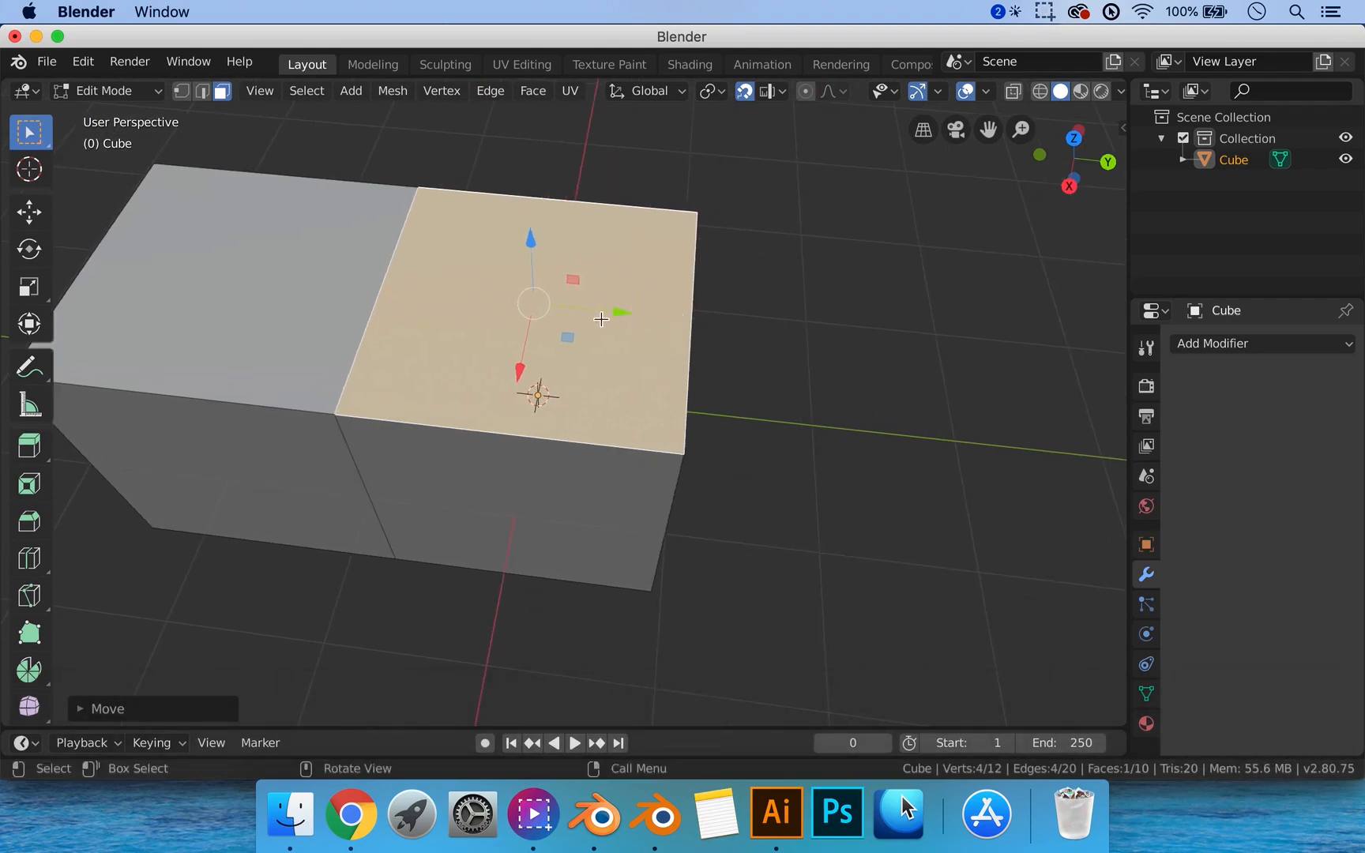
scroll(752, 402, "up", 5)
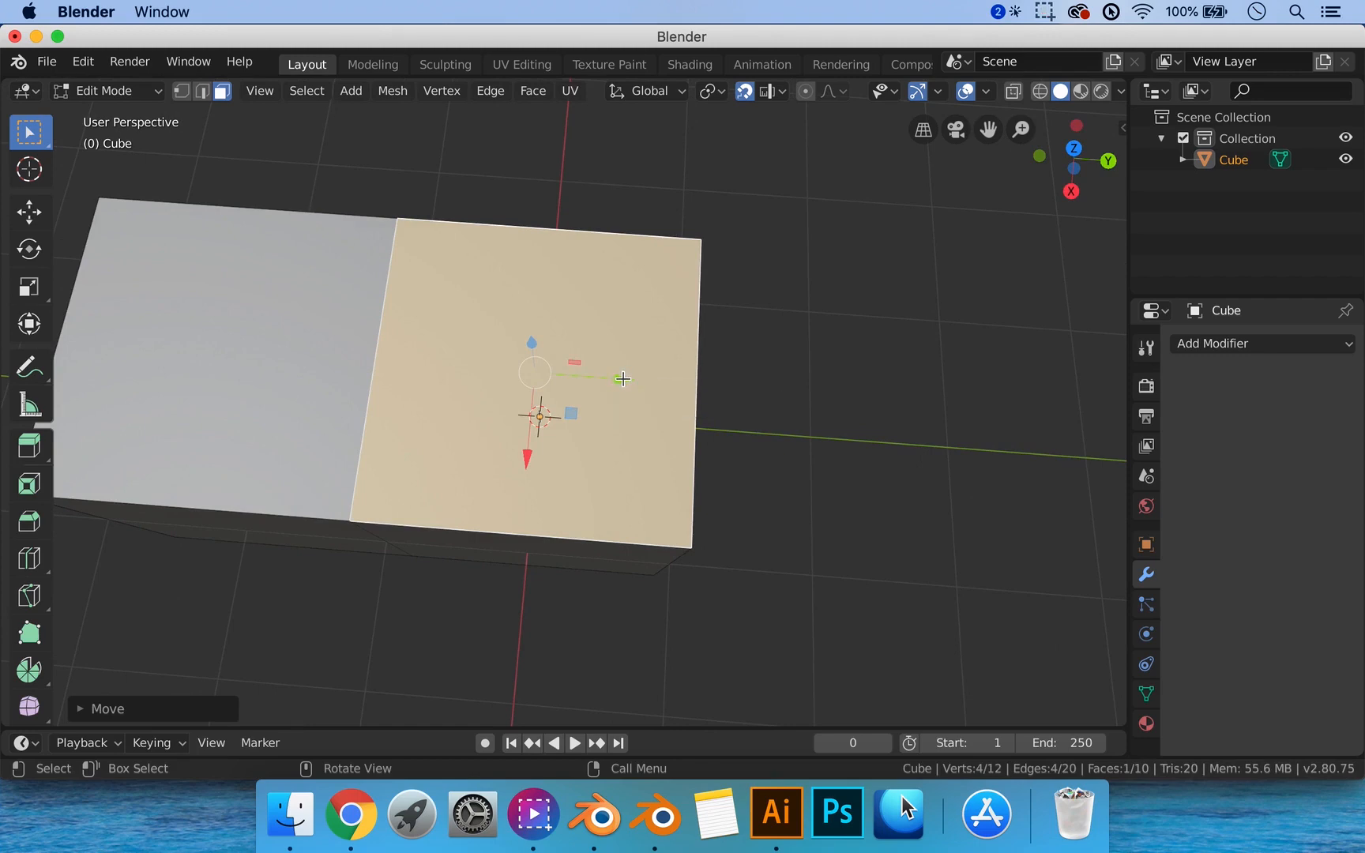
left_click_drag(623, 379, 332, 369)
scroll(415, 375, "down", 2)
middle_click_drag(418, 373, 494, 373, "shift")
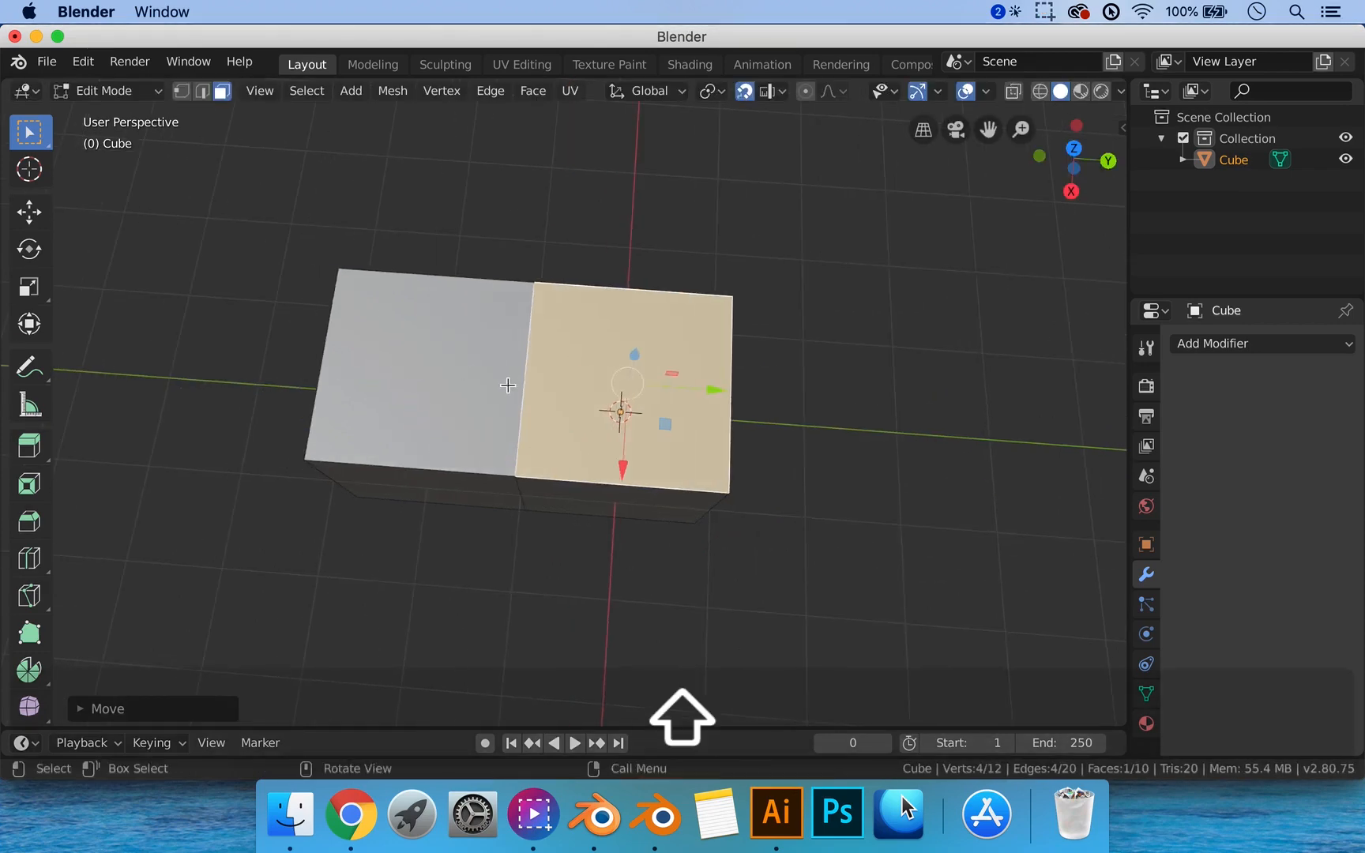
Return to Object Mode, delete the joined mesh object, and add a new cube.
key("Tab")
key("x")
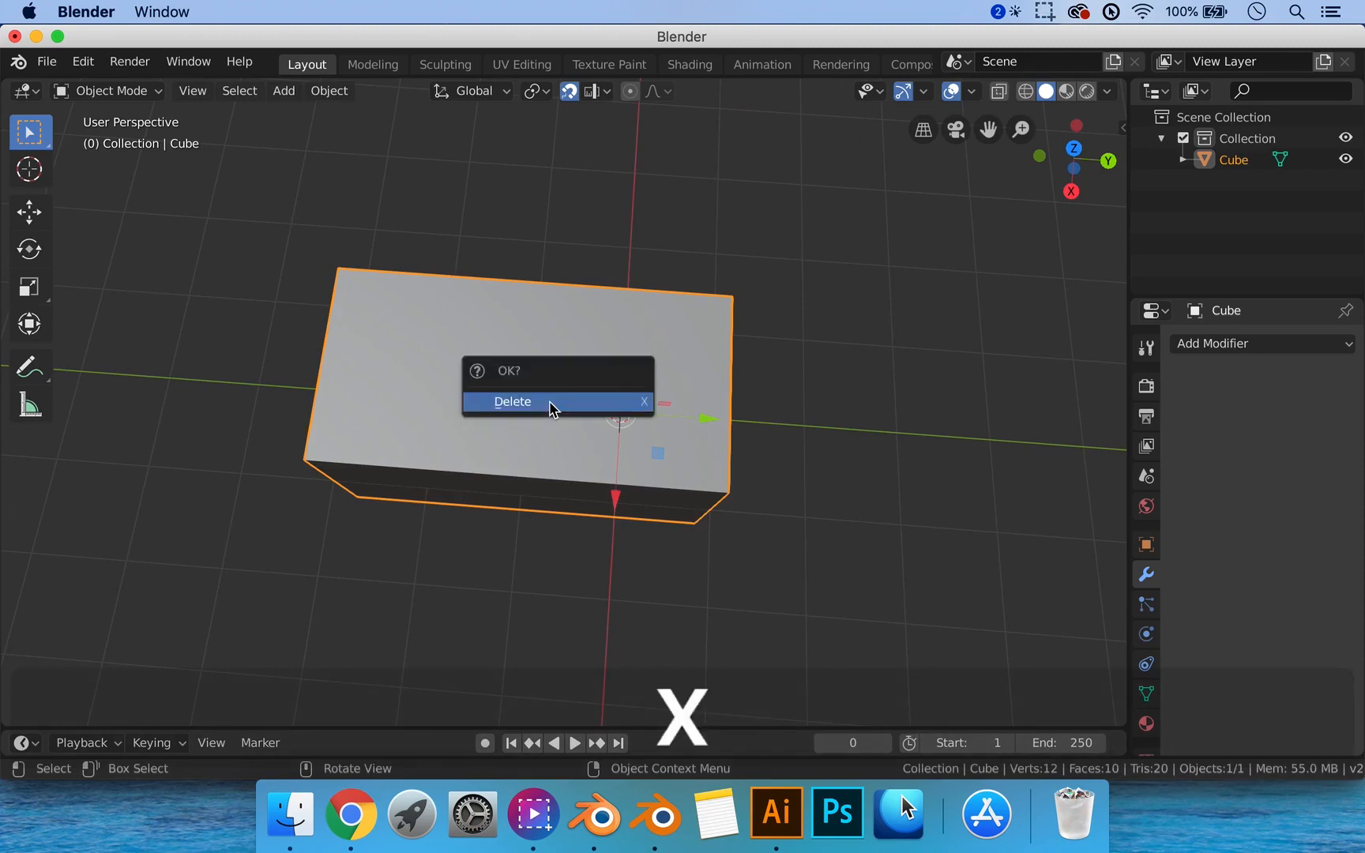
left_click(551, 403)
key("shift+a")
mouse_move(625, 371)
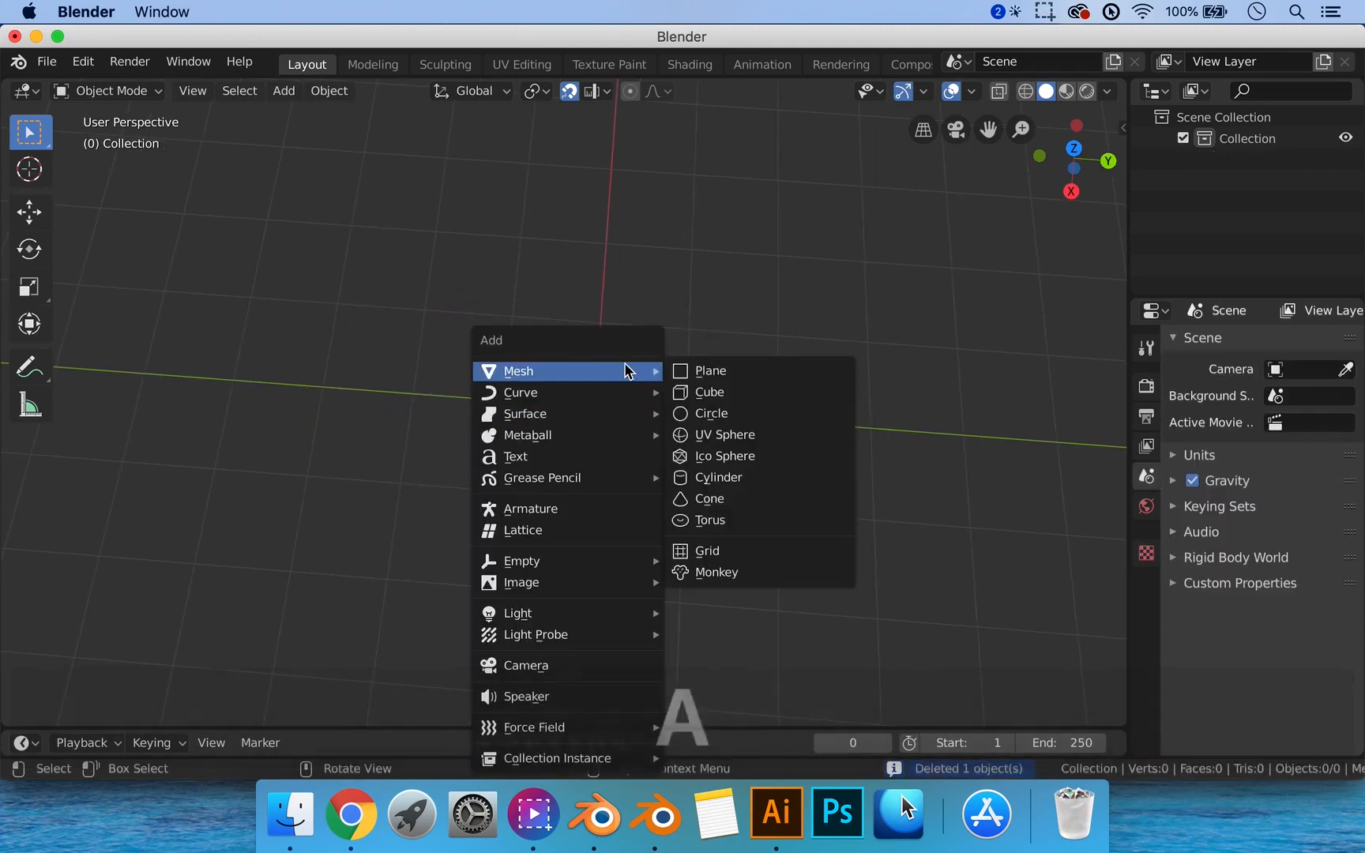
left_click(765, 391)
middle_click_drag(735, 411, 670, 366, "shift")
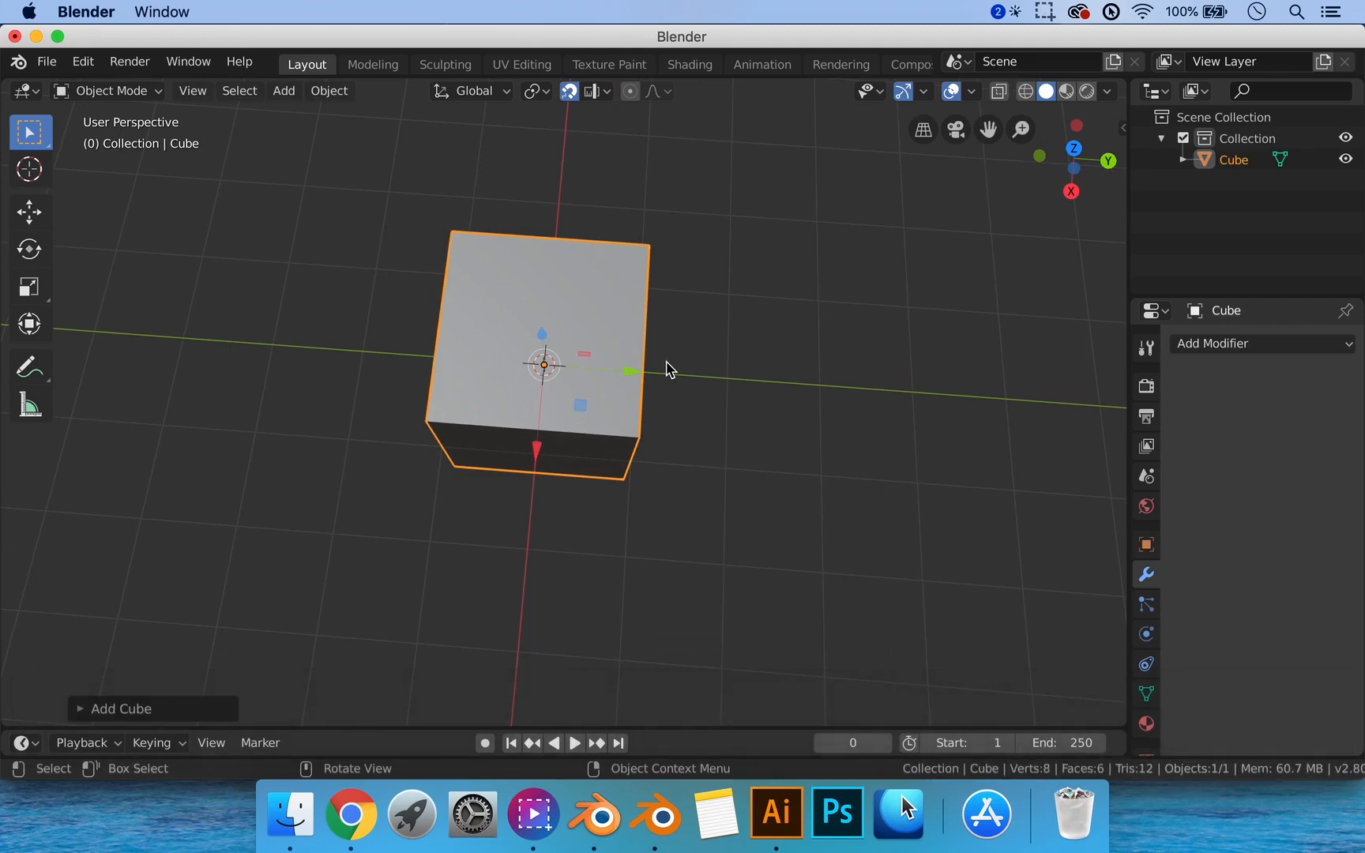
From the top view, try moving the cube along the X axis in snapped increments at different zoom levels, and undo the move.
key("KP_7")
scroll(624, 435, "up", 2)
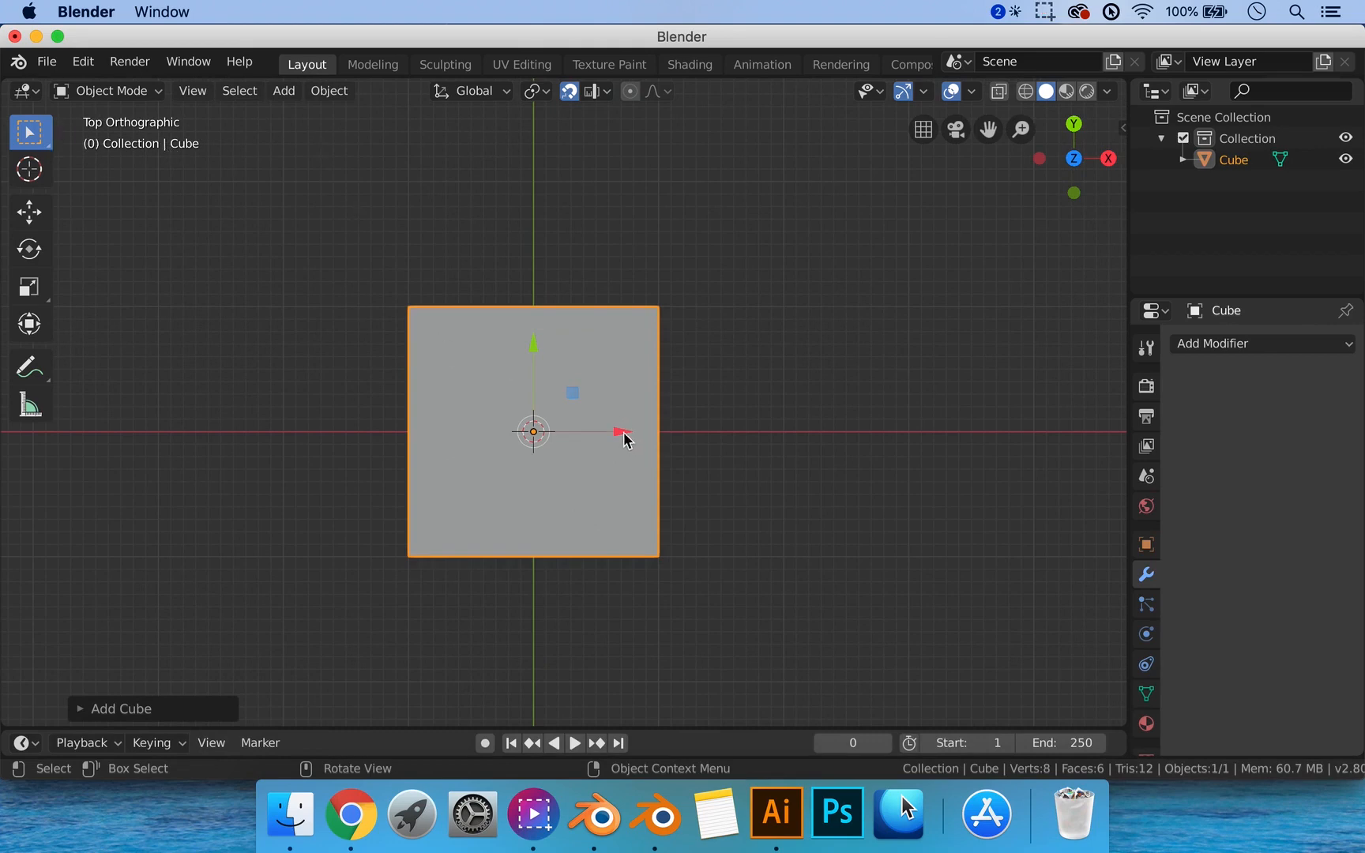
mouse_move(624, 437)
left_mouse_down()
mouse_move(671, 430)
mouse_move(595, 431)
mouse_move(624, 434)
left_mouse_up()
left_click_drag(624, 432, 675, 437)
scroll(675, 437, "up", 3)
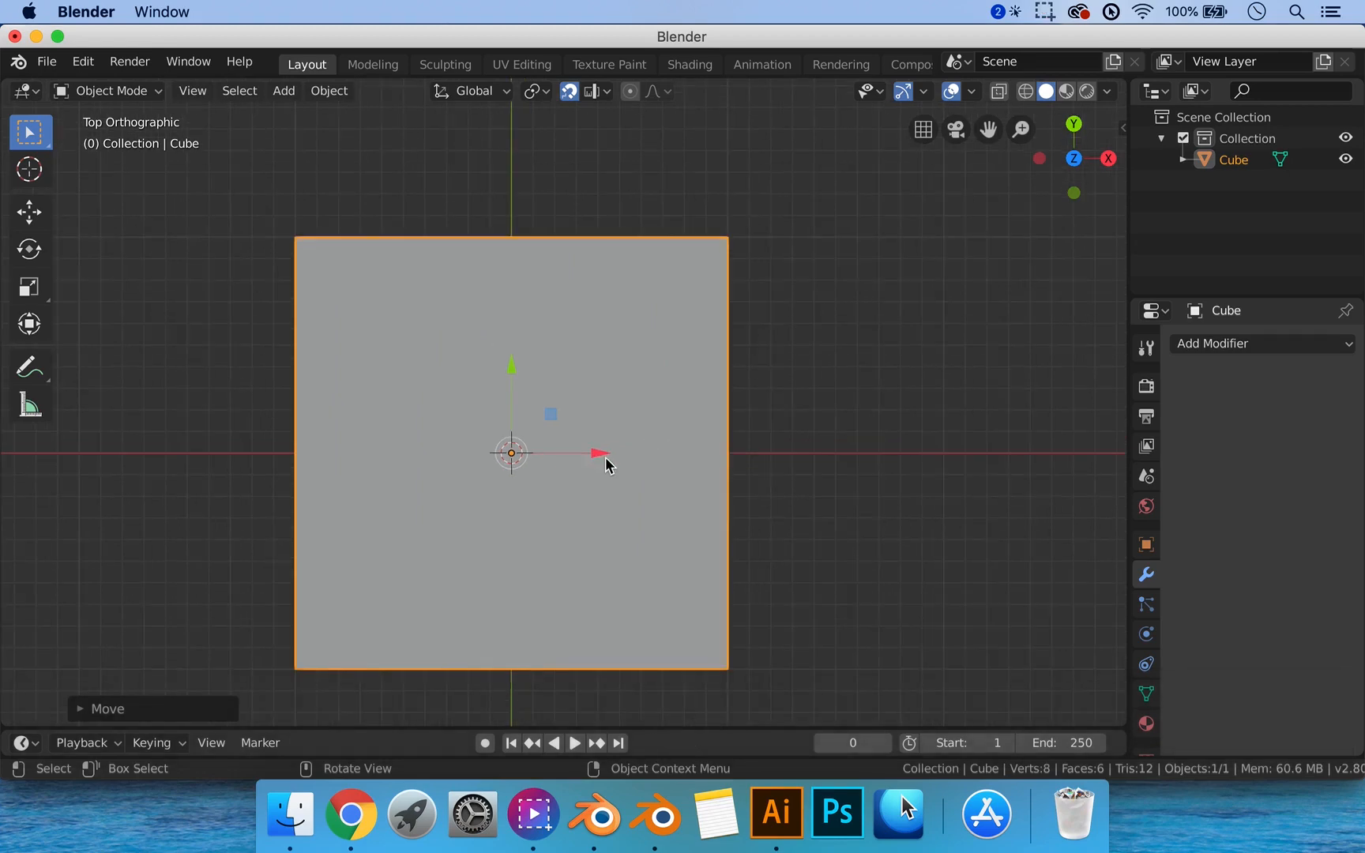
middle_click_drag(756, 457, 749, 456)
scroll(816, 466, "down", 3)
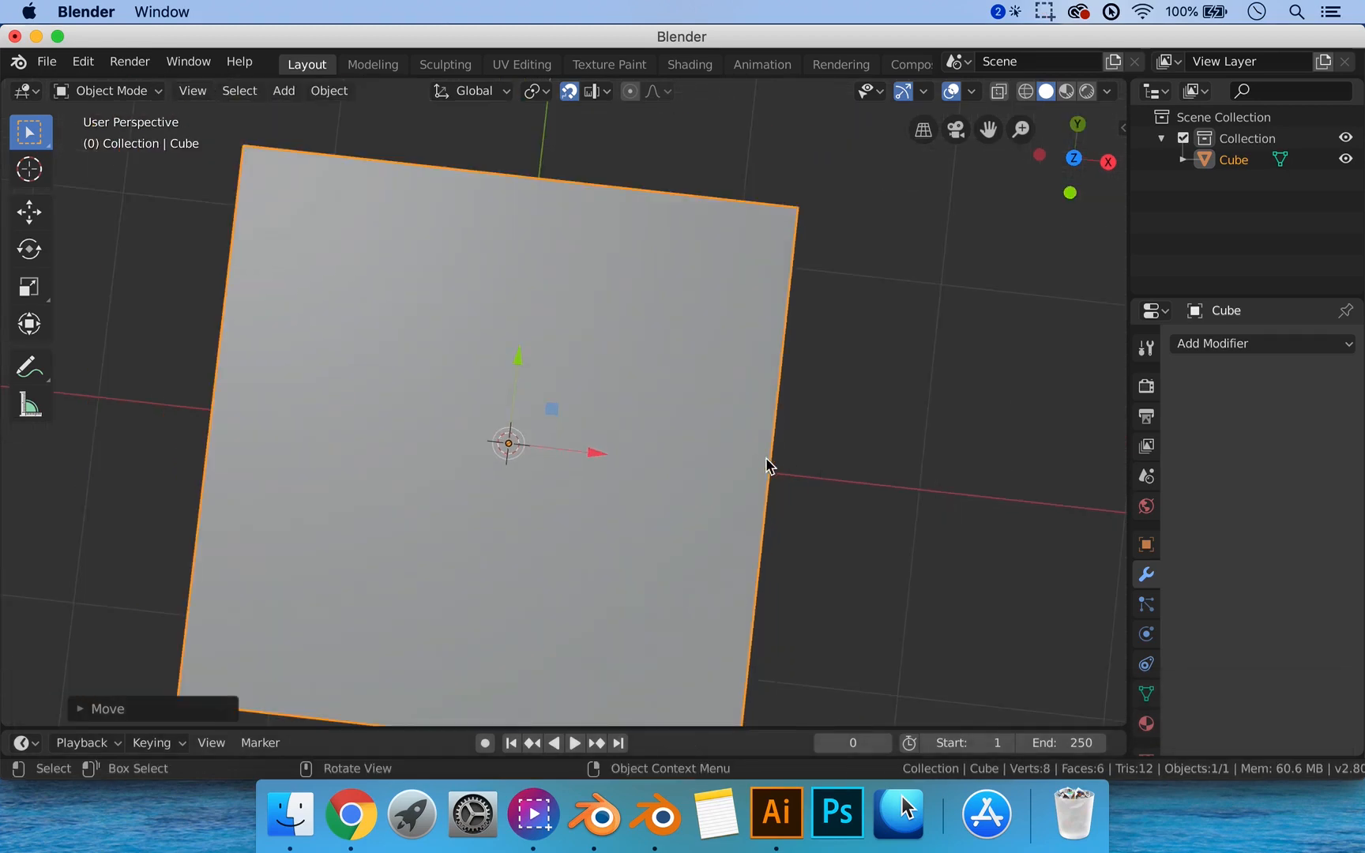
key("7")
left_click_drag(613, 451, 575, 437)
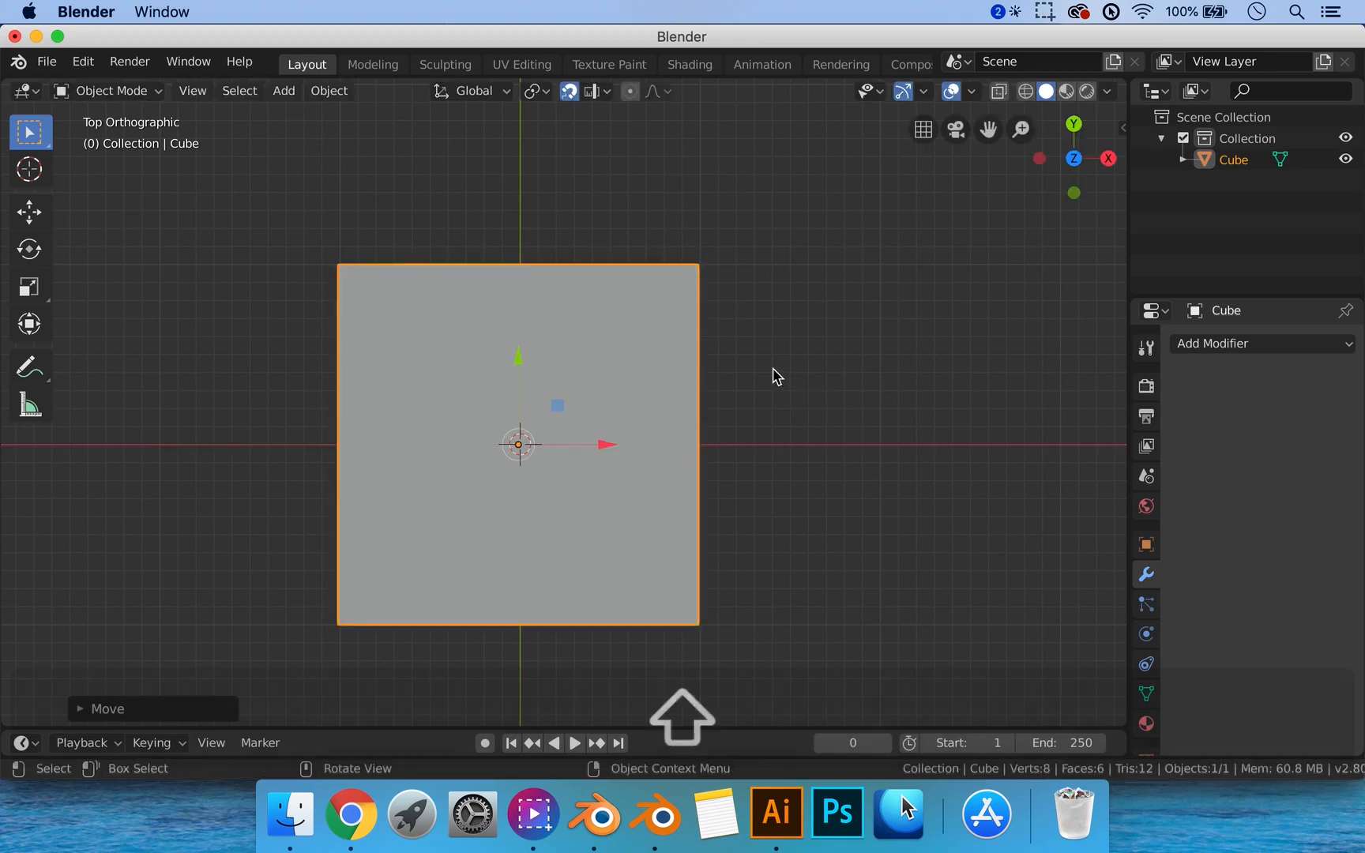
key("super+z")
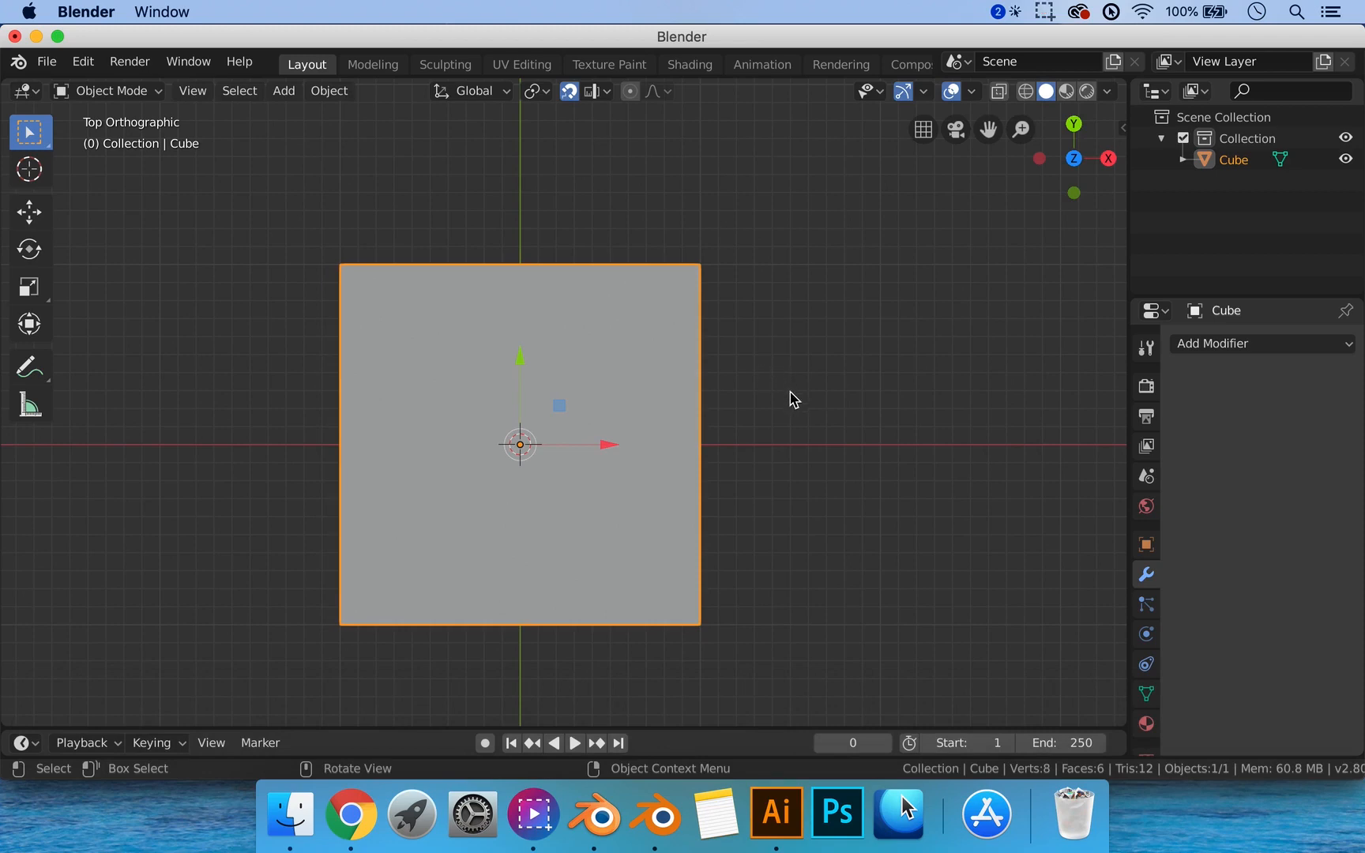
Turn off snapping, try moving the cube freely along the X axis, and undo the move.
middle_click_drag(794, 401, 683, 383)
scroll(734, 389, "down", 2)
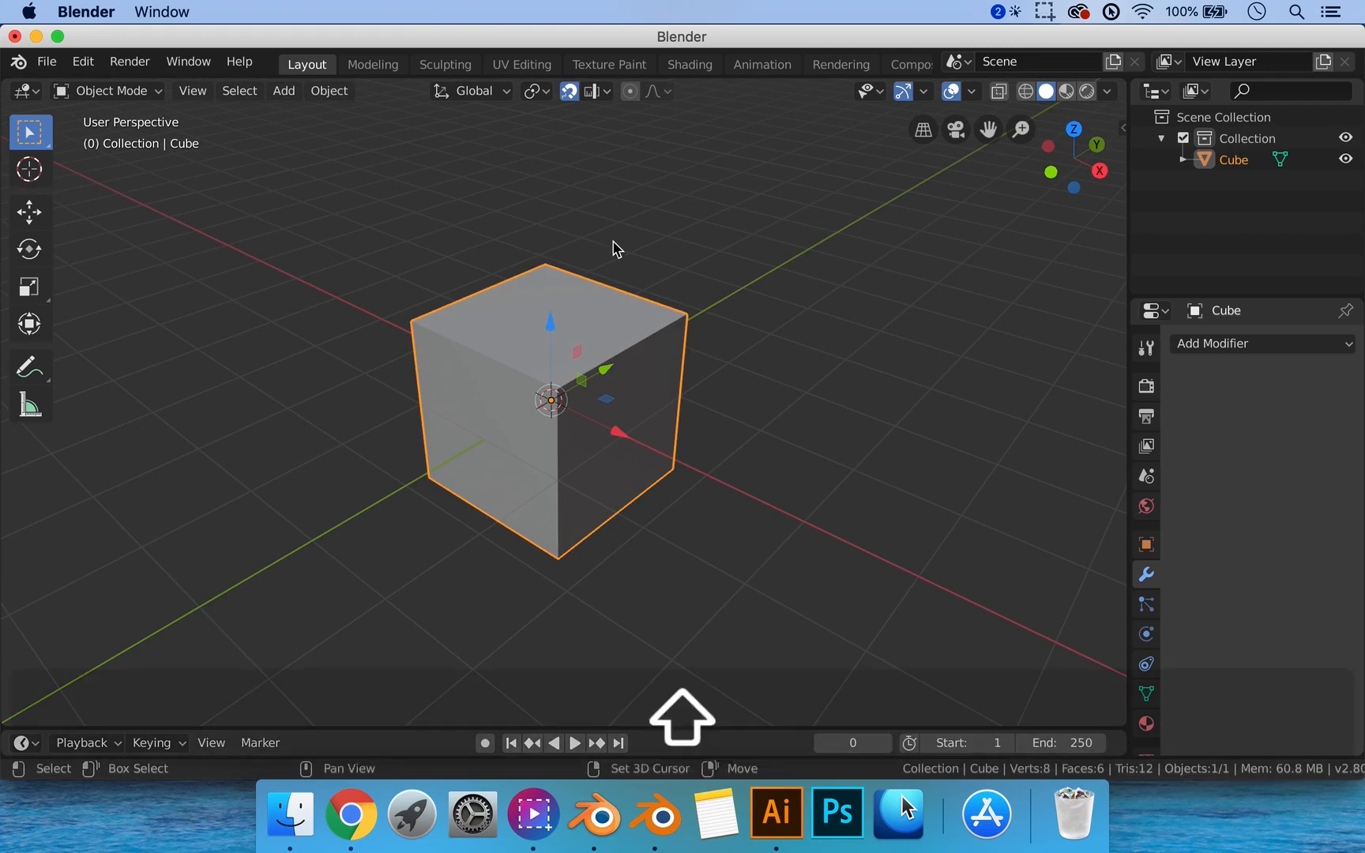
key("shift+Tab")
middle_click_drag(636, 448, 654, 452)
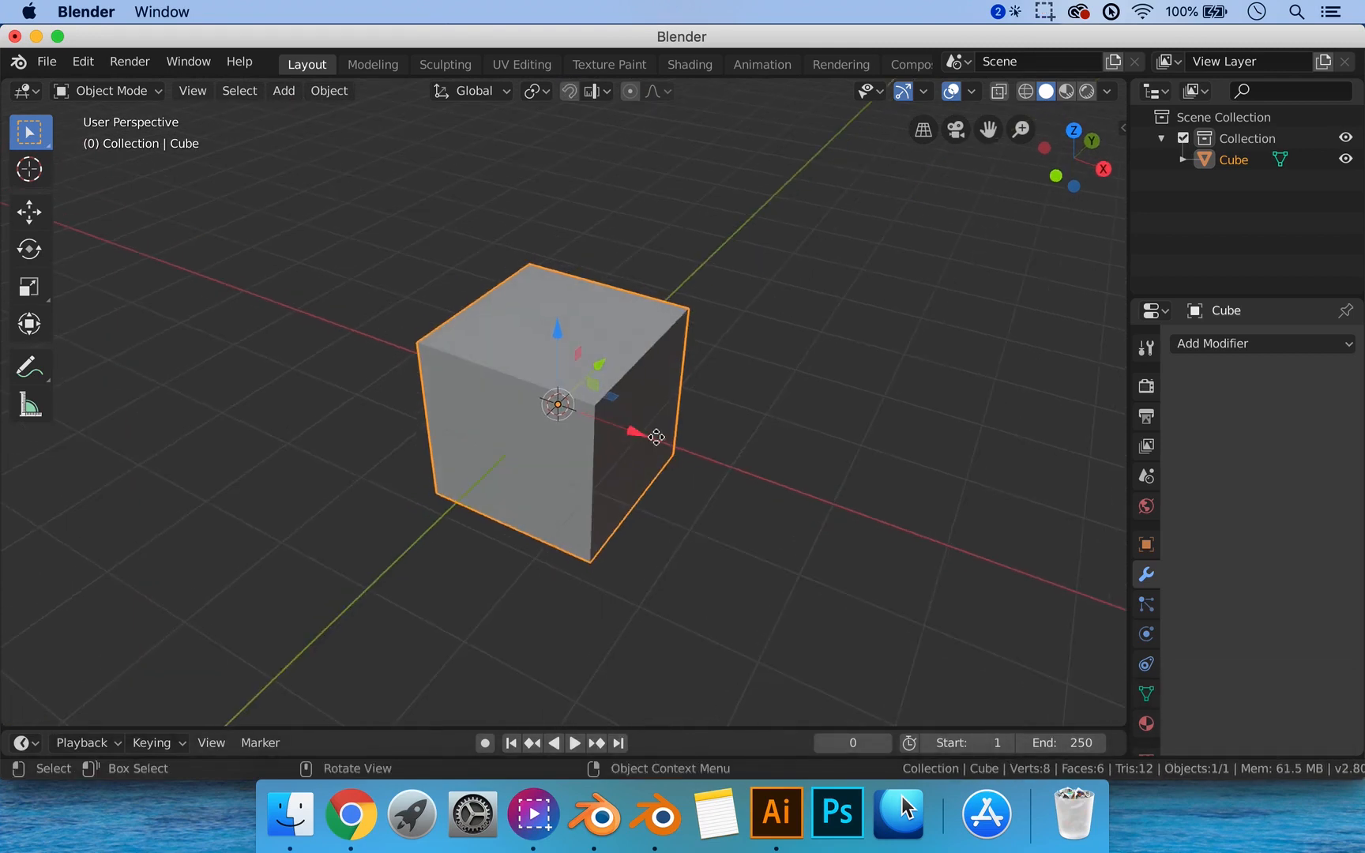
left_click_drag(642, 433, 608, 439)
key("ctrl+z")
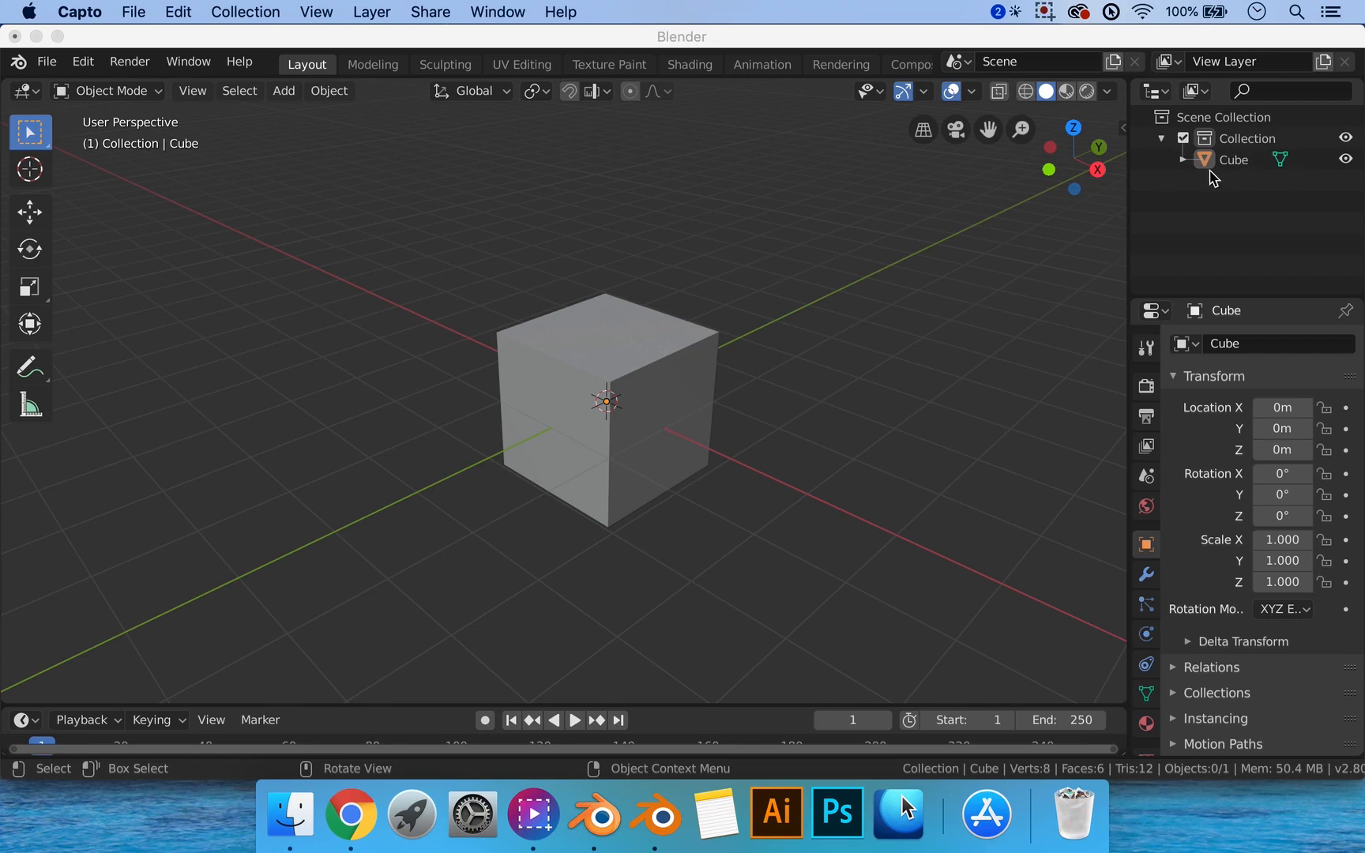
Expand the cube's hierarchy in the Outliner to examine its mesh data and material, and collapse it again.
left_click(1185, 167)
left_click(1184, 161)
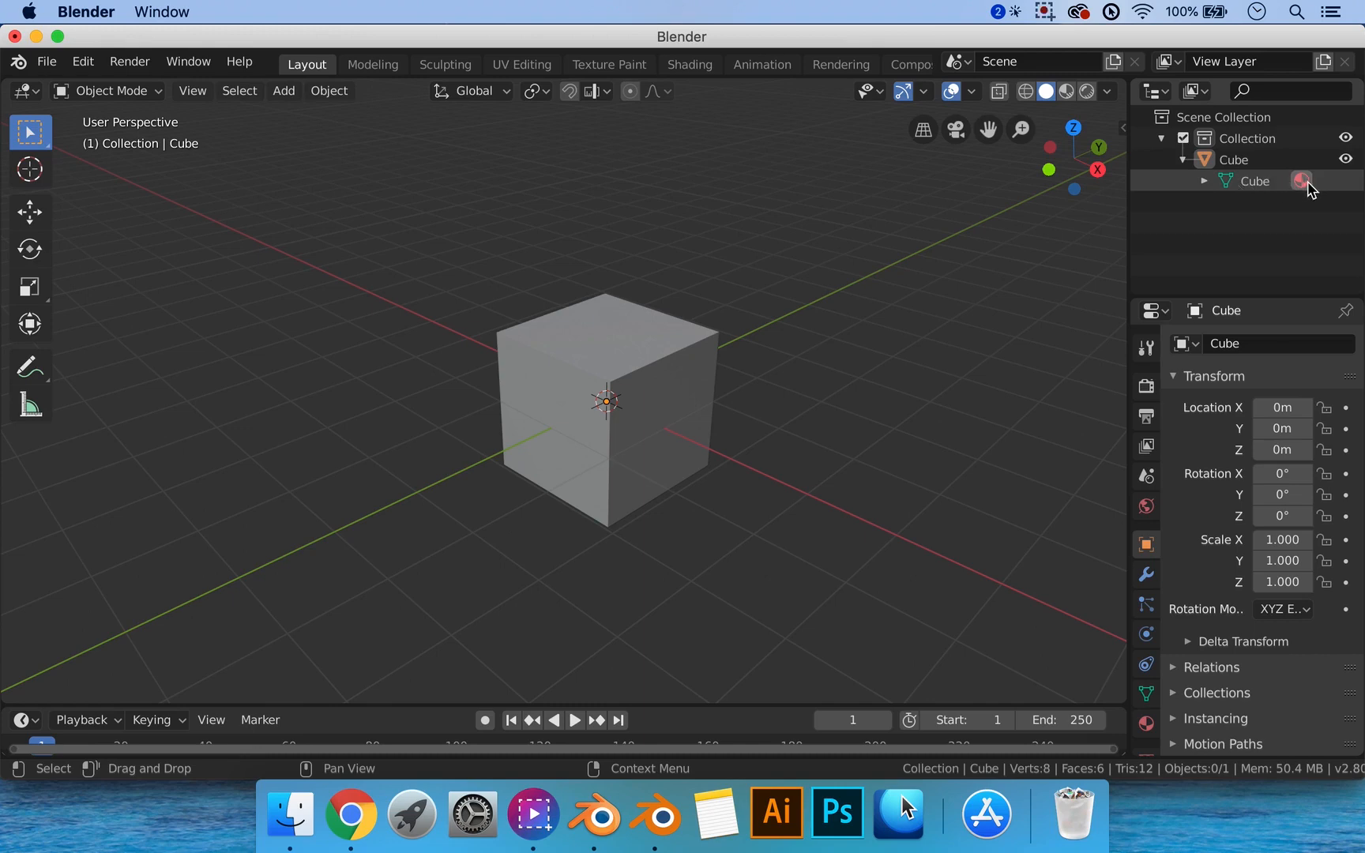
left_click(1205, 181)
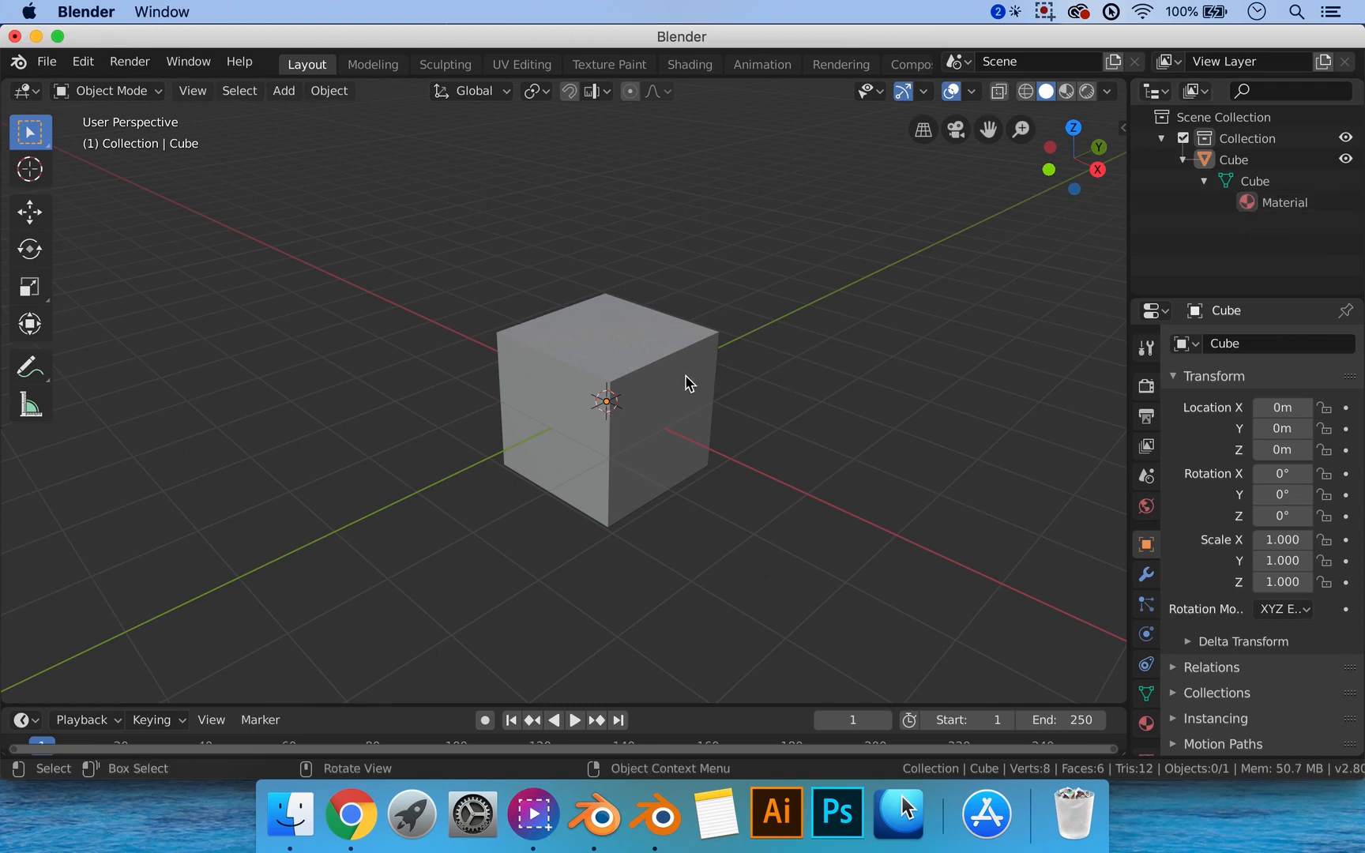
left_click(1183, 160)
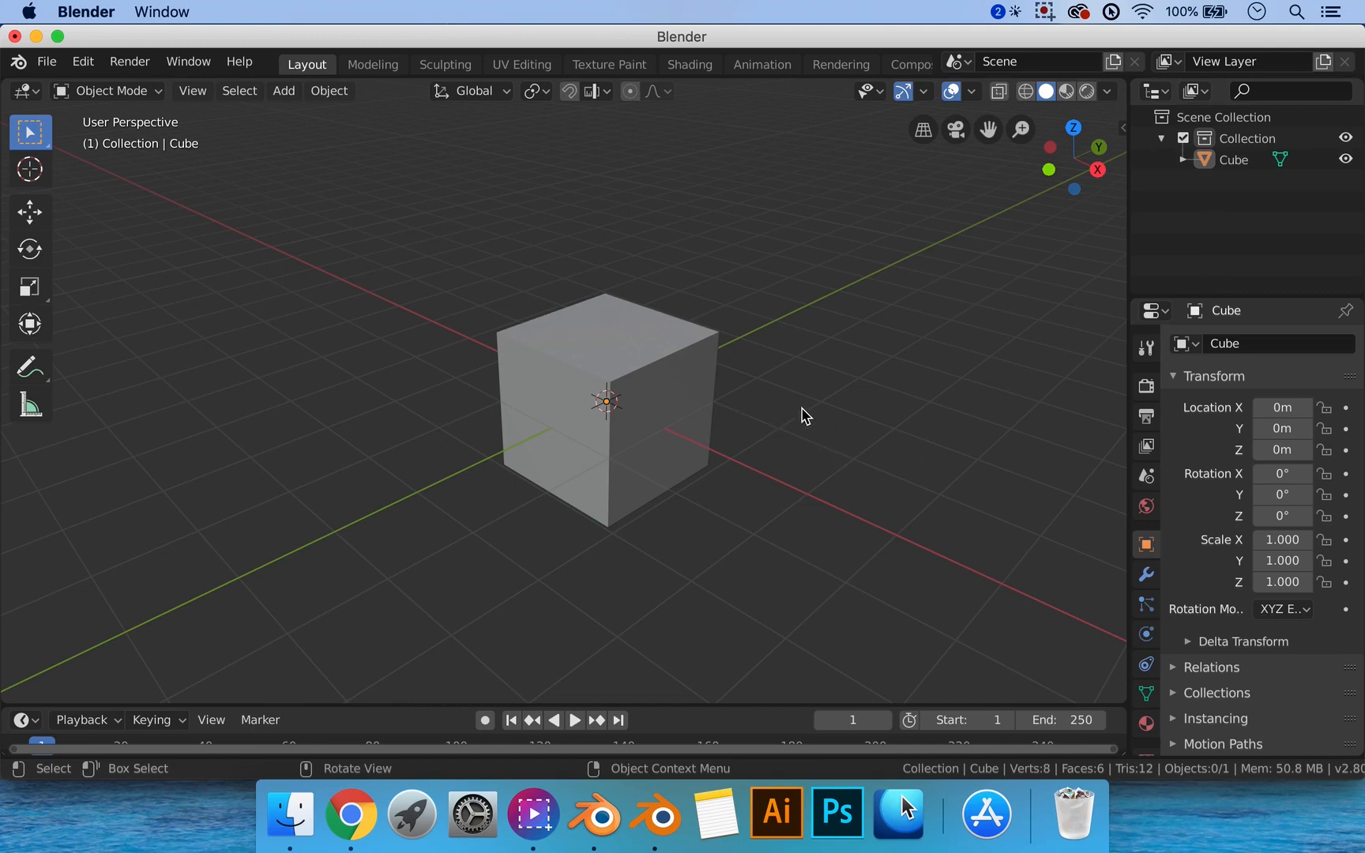
Add a cone mesh and move it out of the cube to about X -0.705, Y -1.31, Z -0.74 m.
key("shift+a")
mouse_move(868, 373)
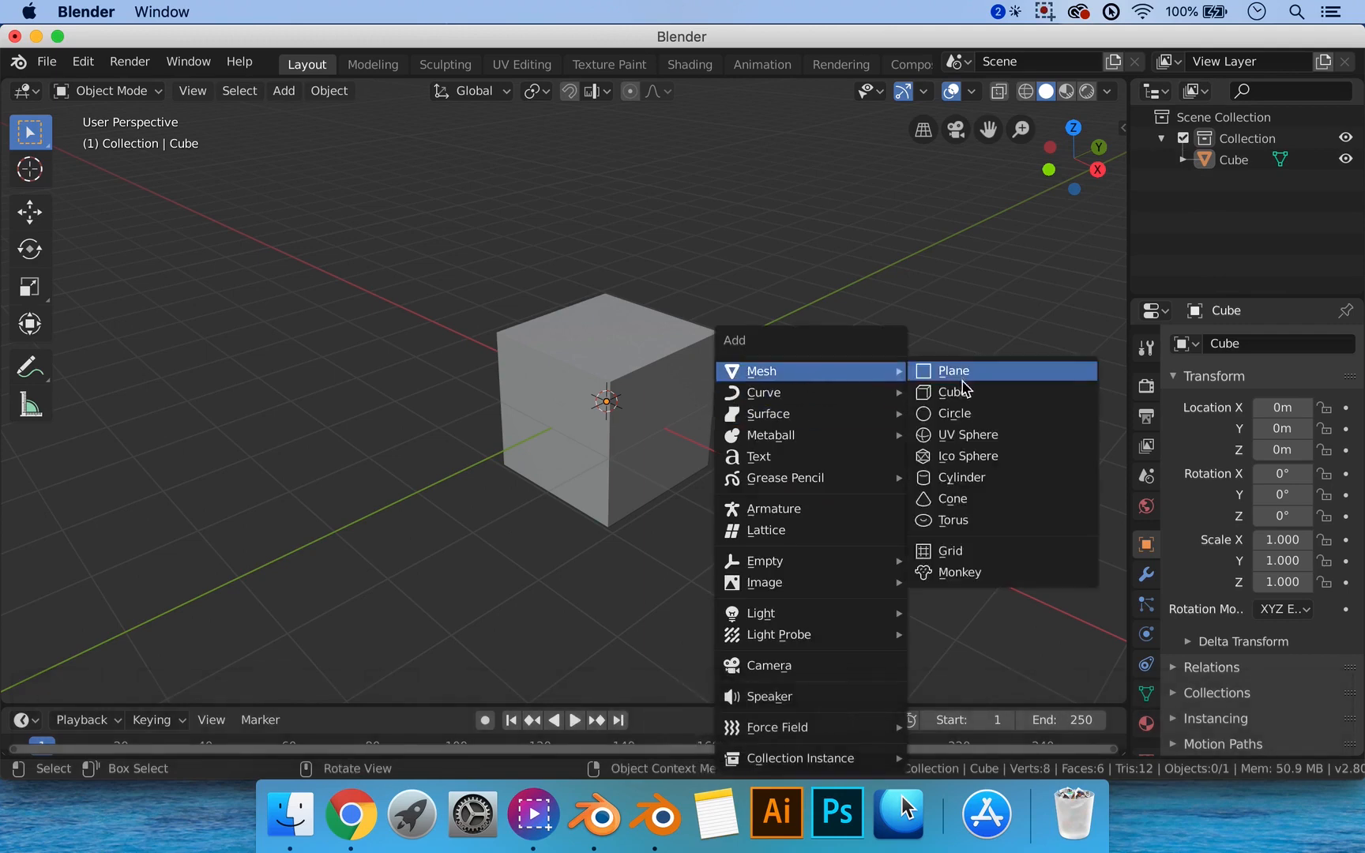
left_click(953, 498)
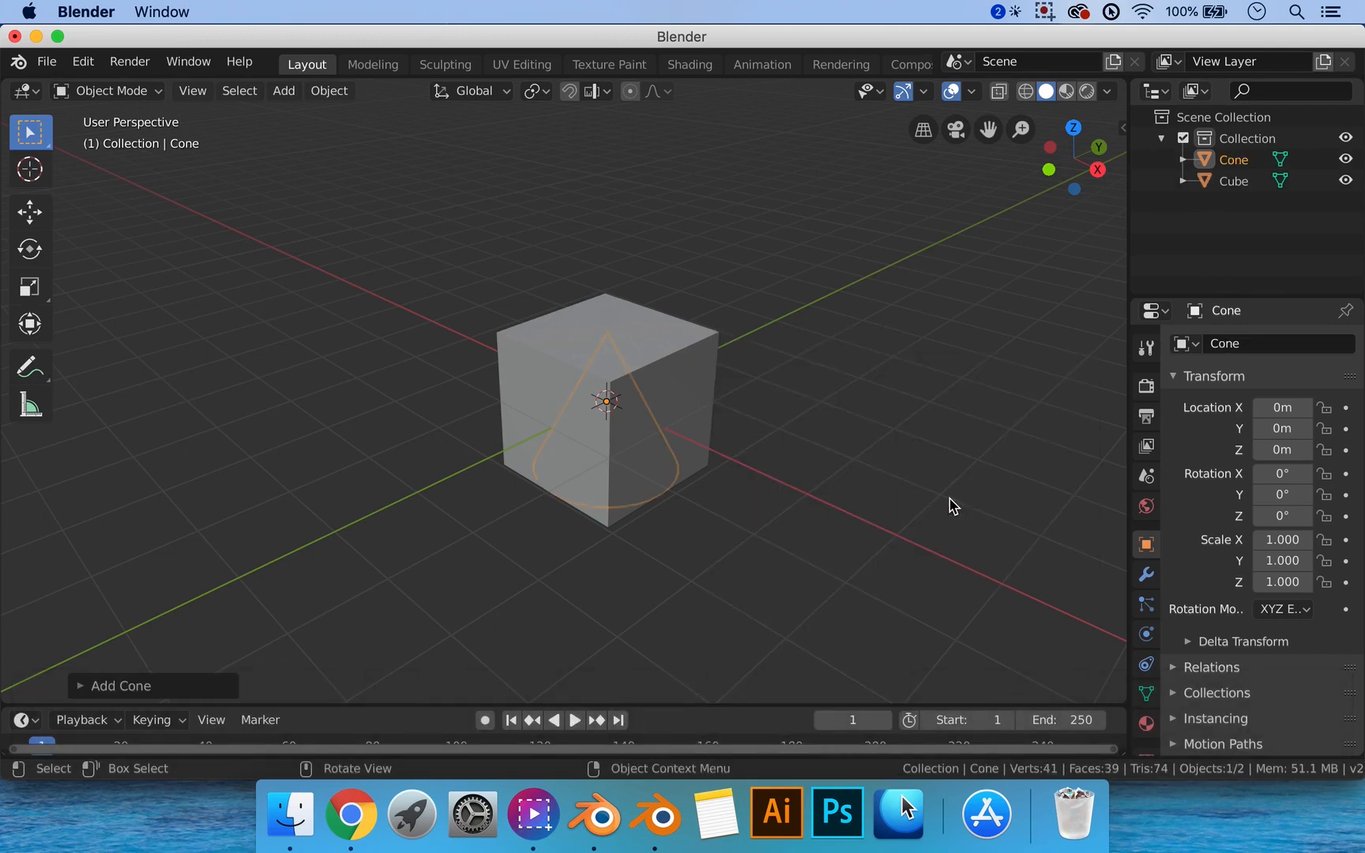
key("g")
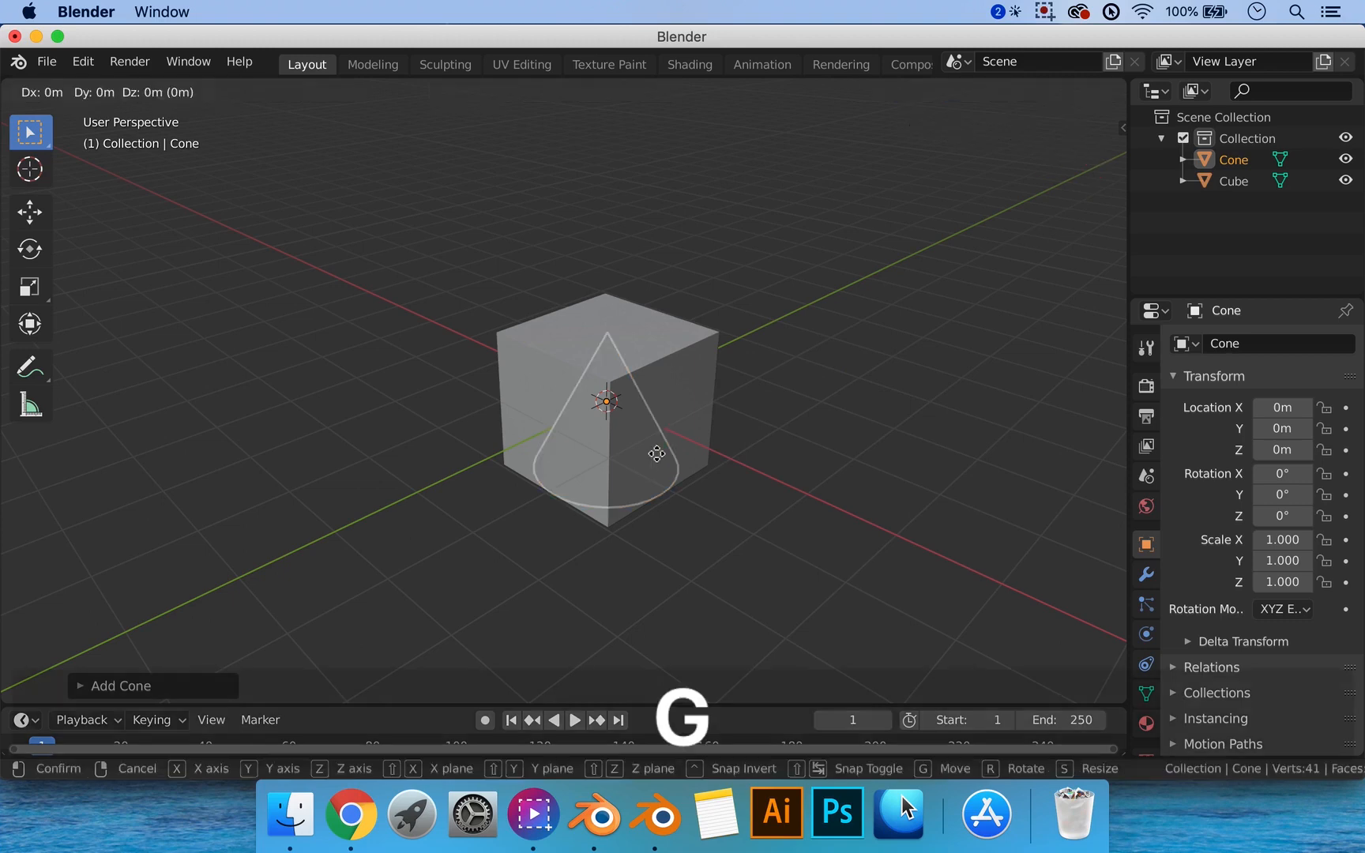
left_click(358, 520)
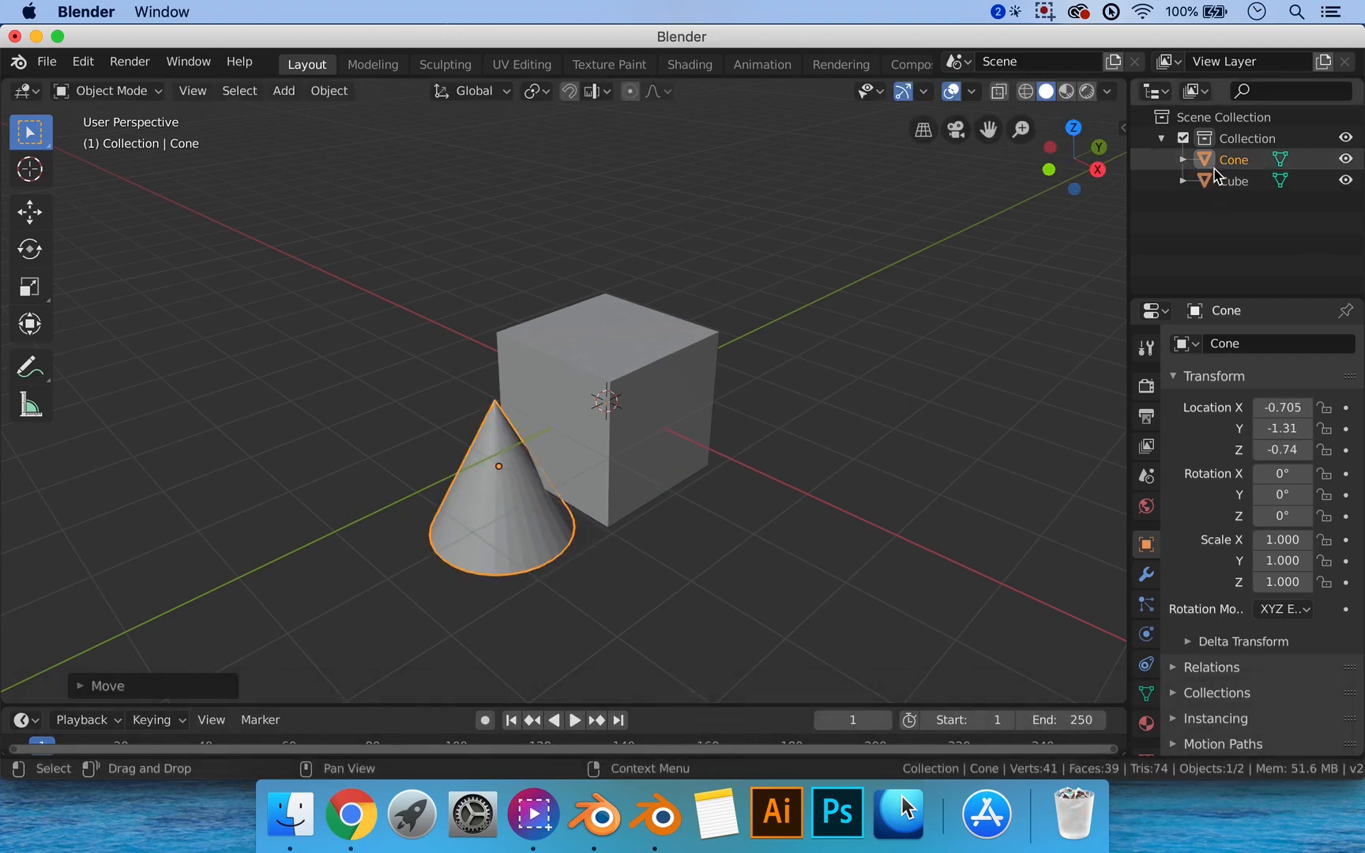
Check the cone's mesh data in the Outliner, and use the Move tool to shift the cone along Y to about -2.47 m.
left_click(1183, 160)
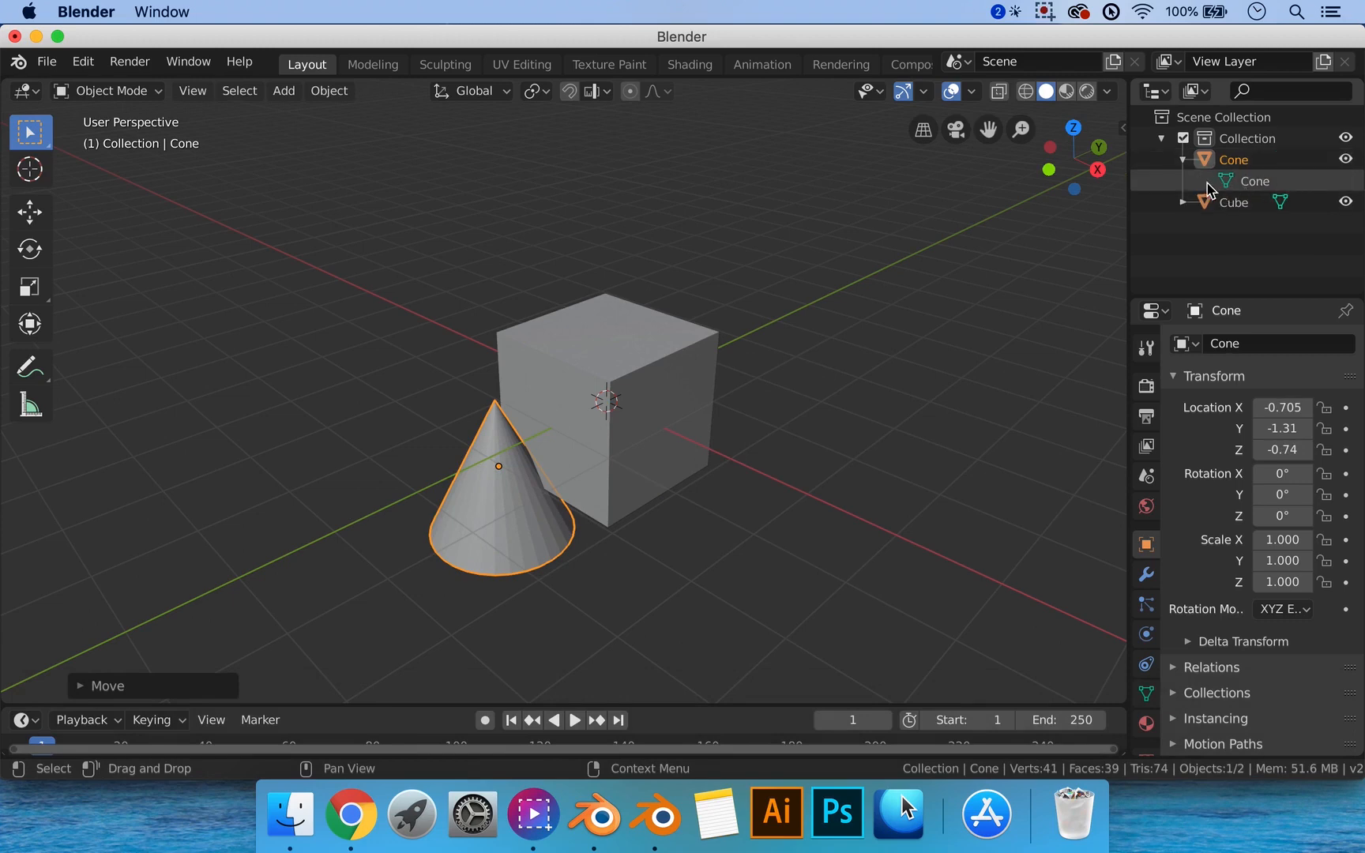
left_click(1183, 160)
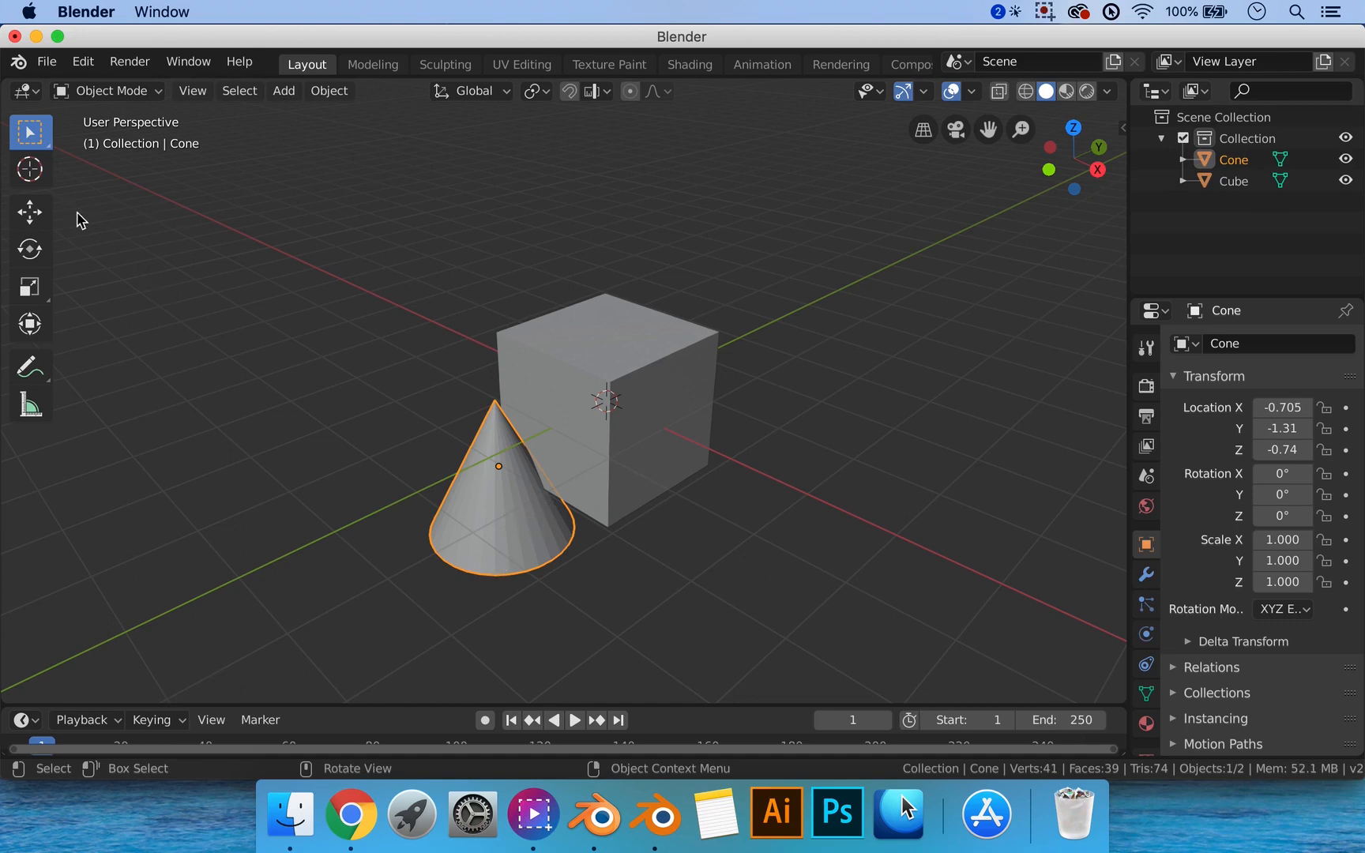
left_click(30, 212)
left_click_drag(569, 440, 496, 474)
left_click(775, 536)
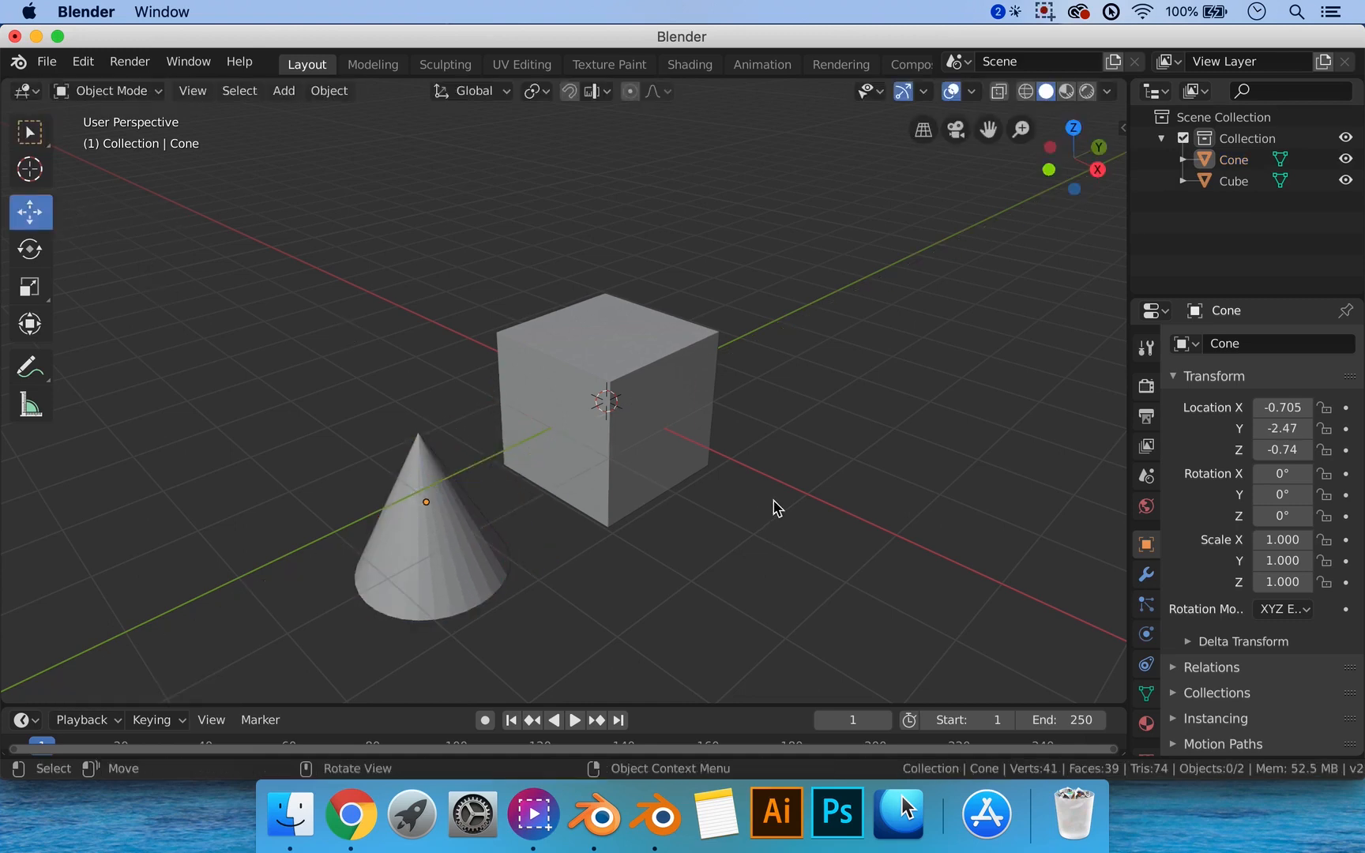
Rename the scene's collection to "Basic shapes" and collapse it in the Outliner.
double_click(1246, 147)
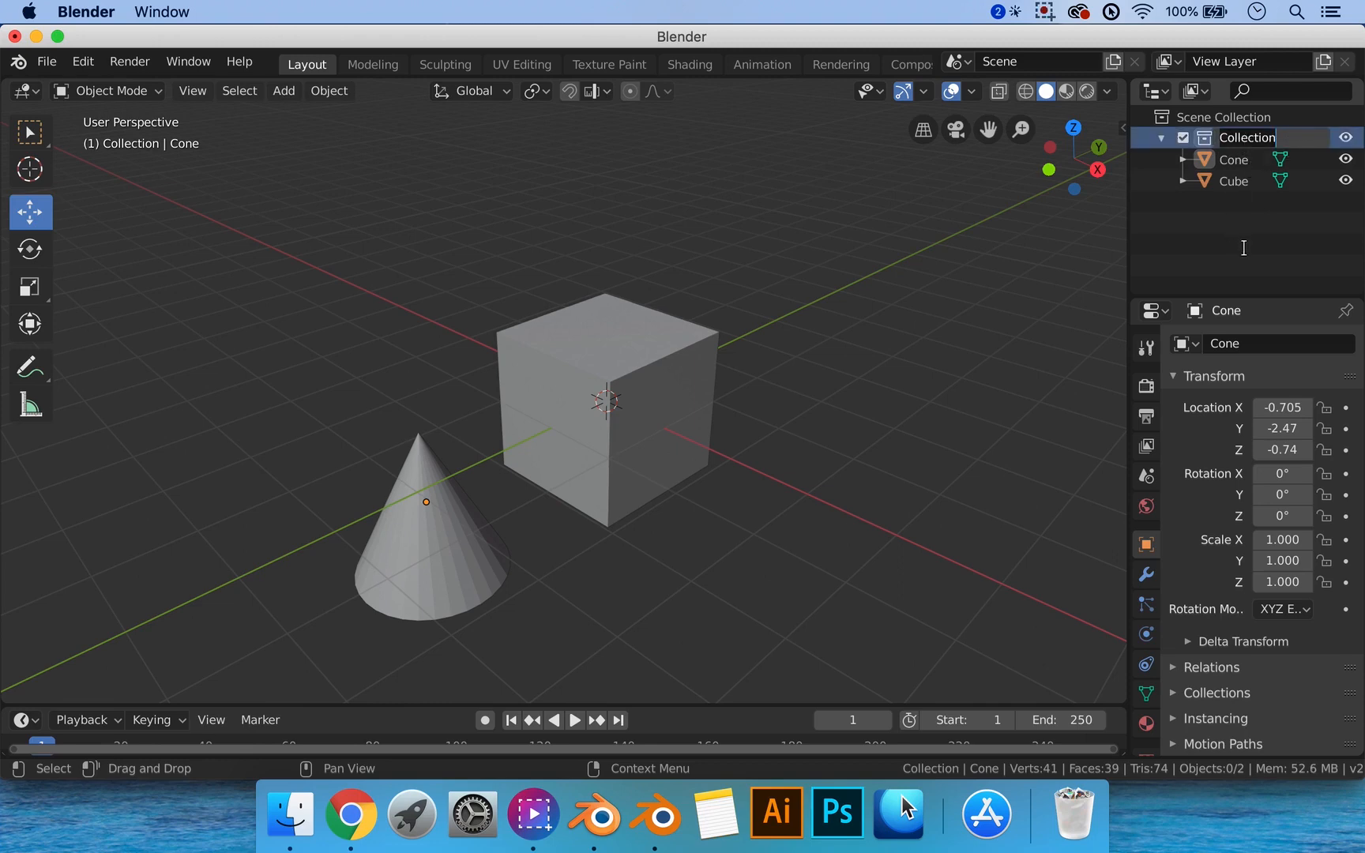
type("Bas")
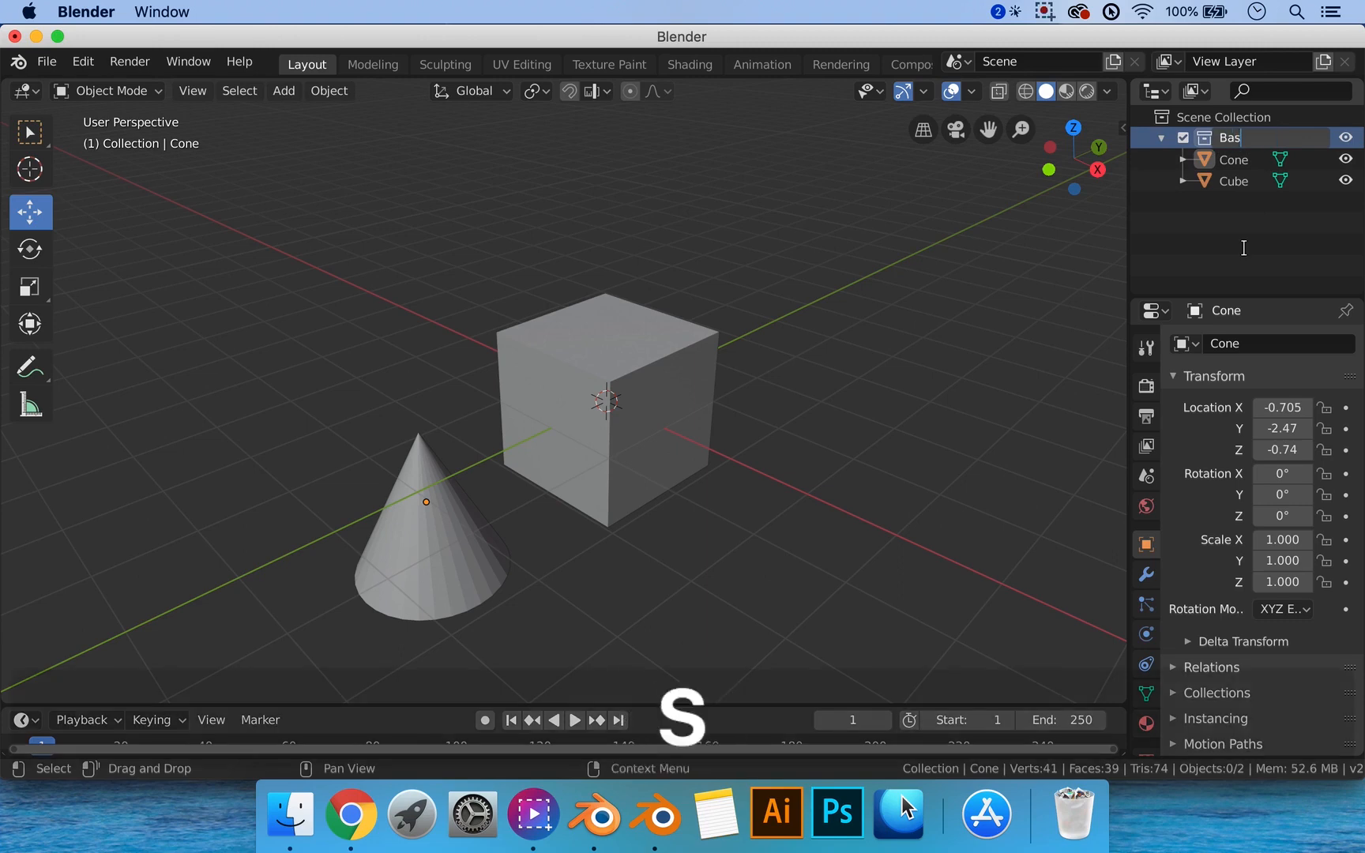
type("ic shapes")
key("Return")
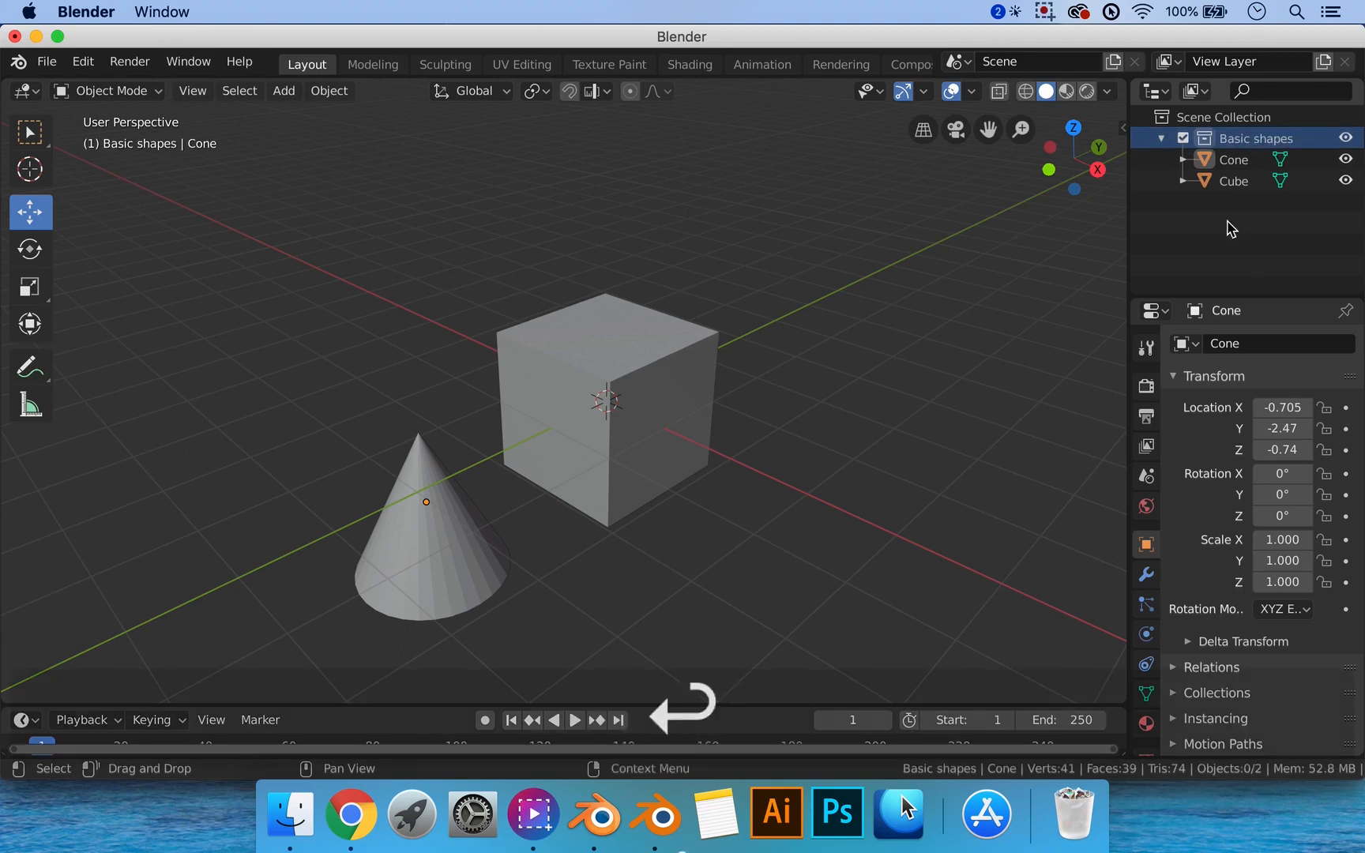
left_click(1160, 140)
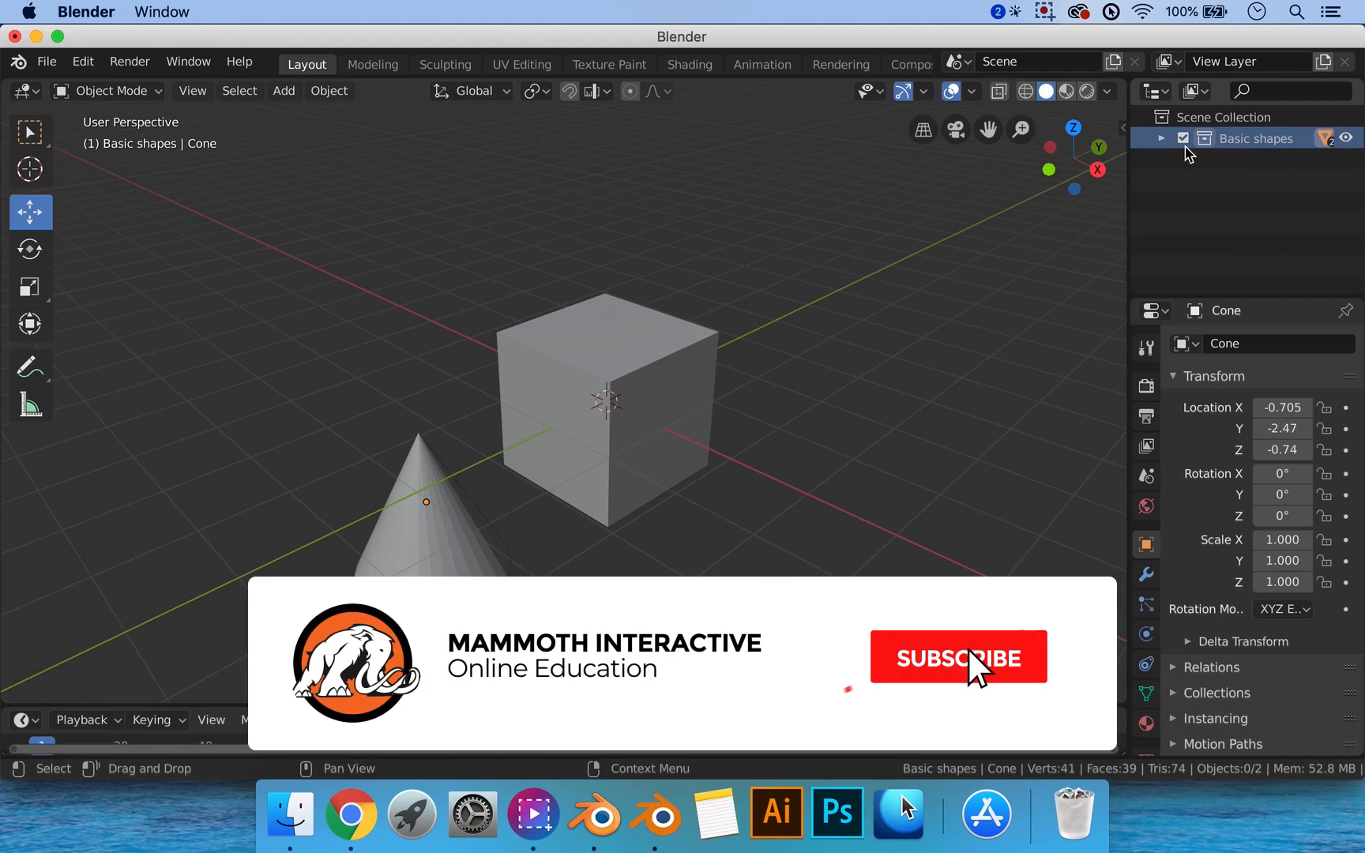
Hide and reshow the Basic shapes collection, and try excluding it from the view layer before including it again.
left_click(1347, 140)
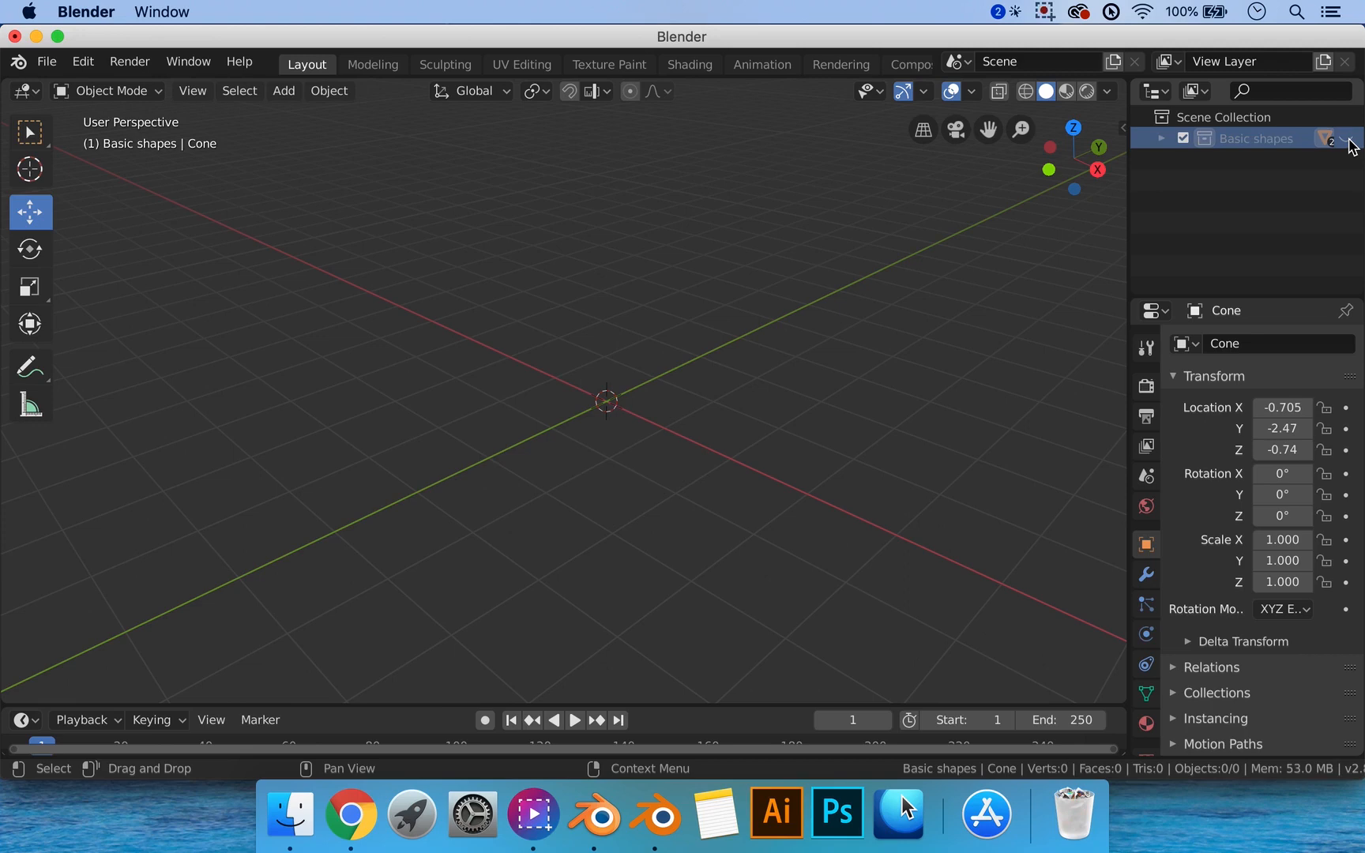
left_click(1347, 140)
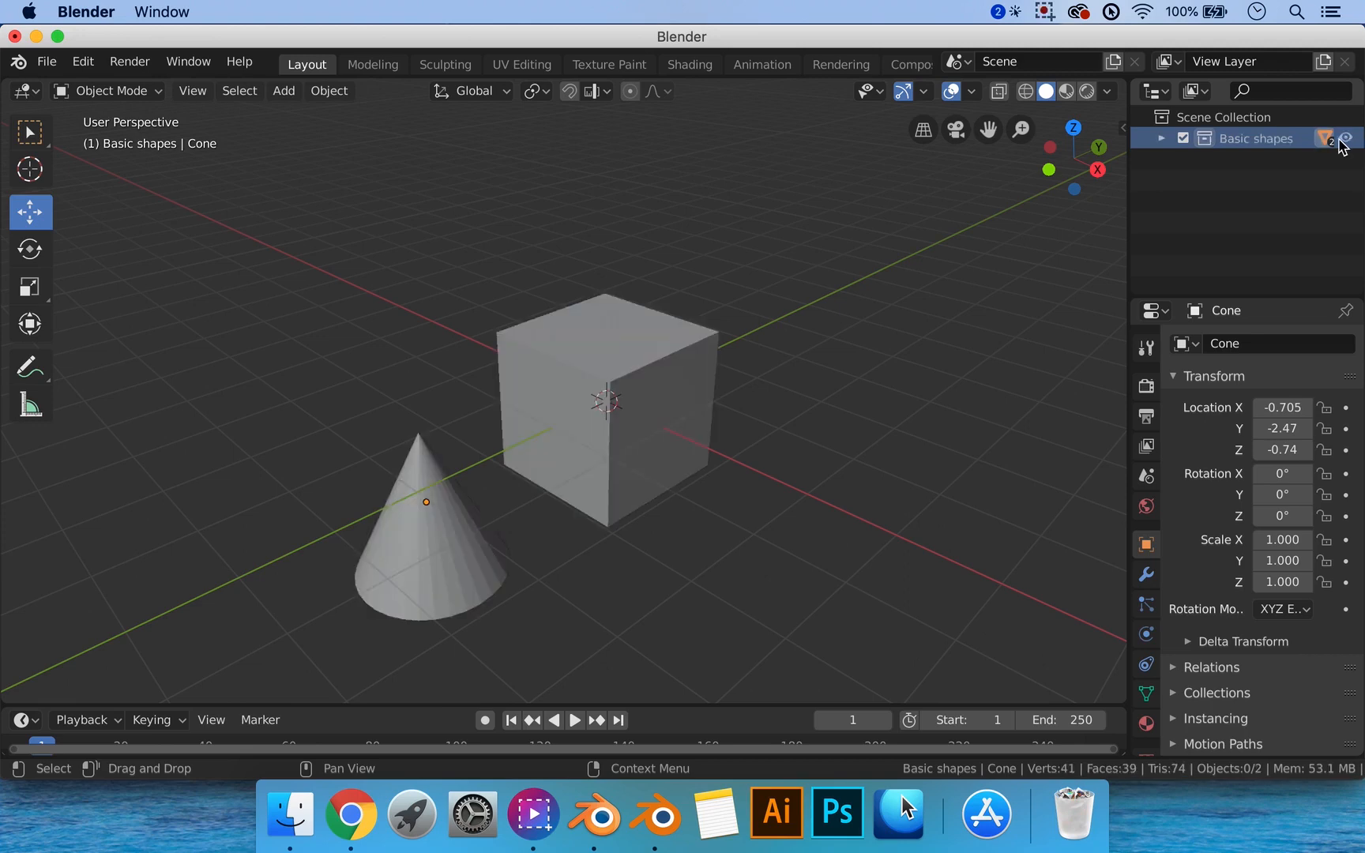
left_click(1184, 139)
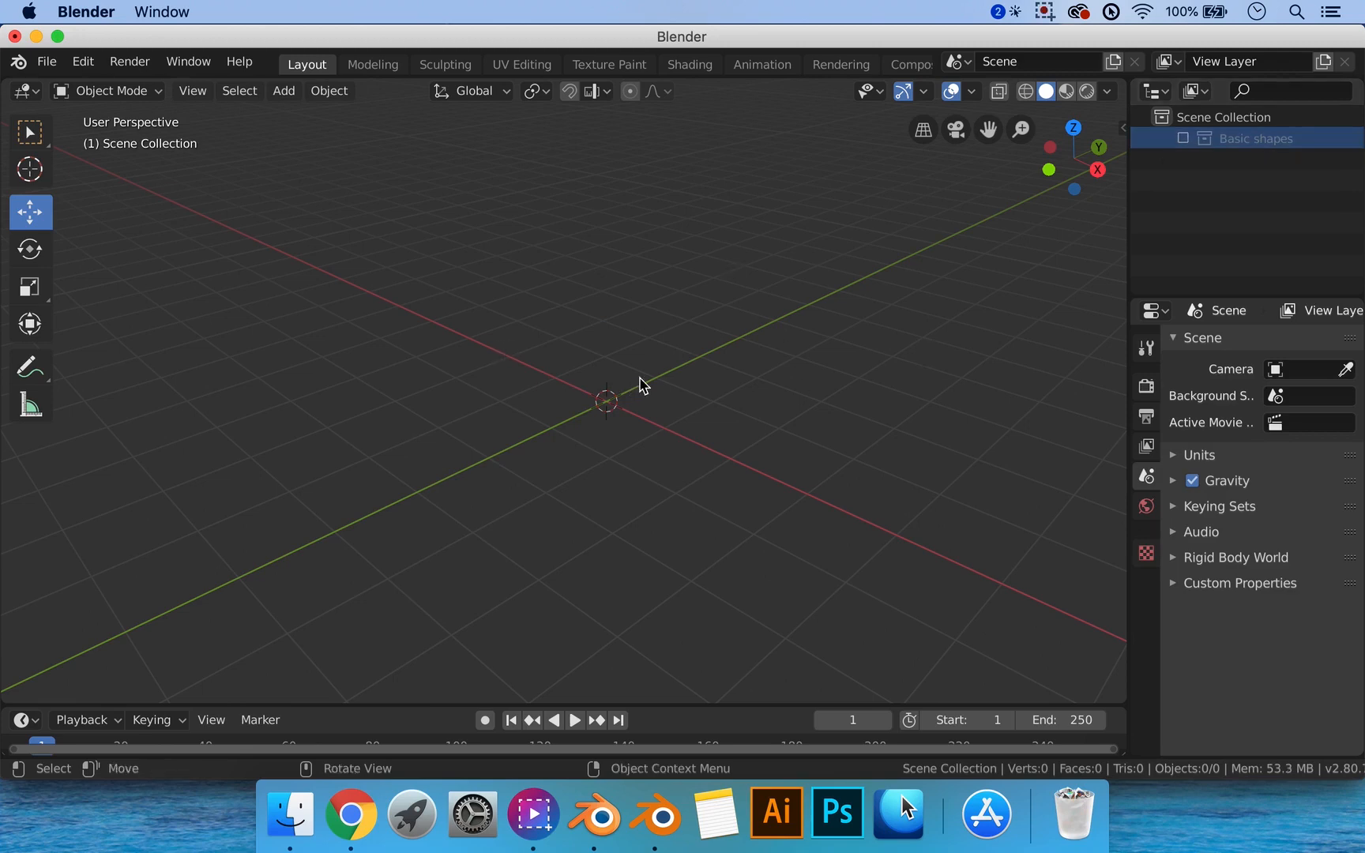
left_click(1183, 139)
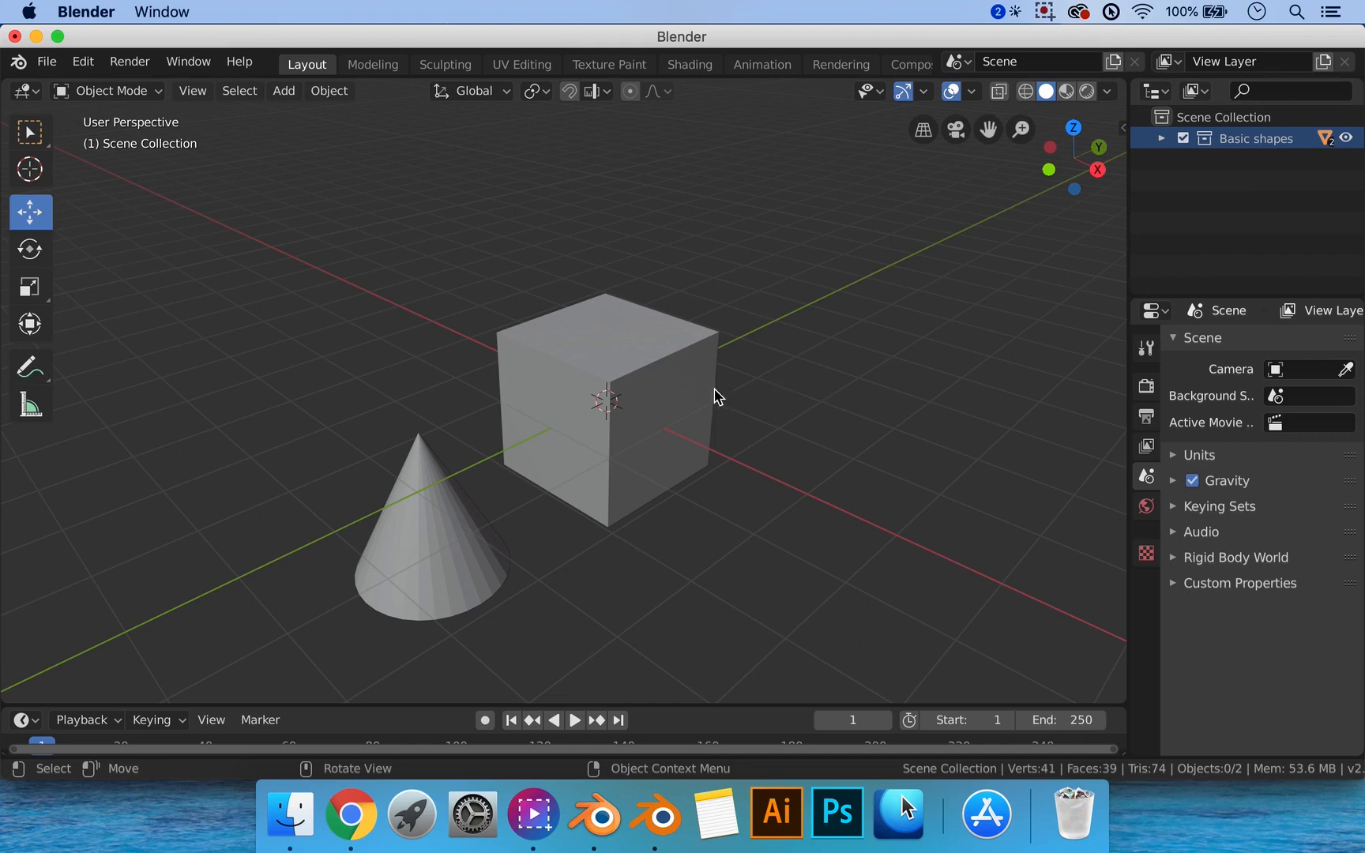
Turn on snapping and duplicate the cube three times along Y at 3 m intervals, ending at Y 9 m.
middle_click_drag(716, 396, 609, 418)
left_click(632, 411)
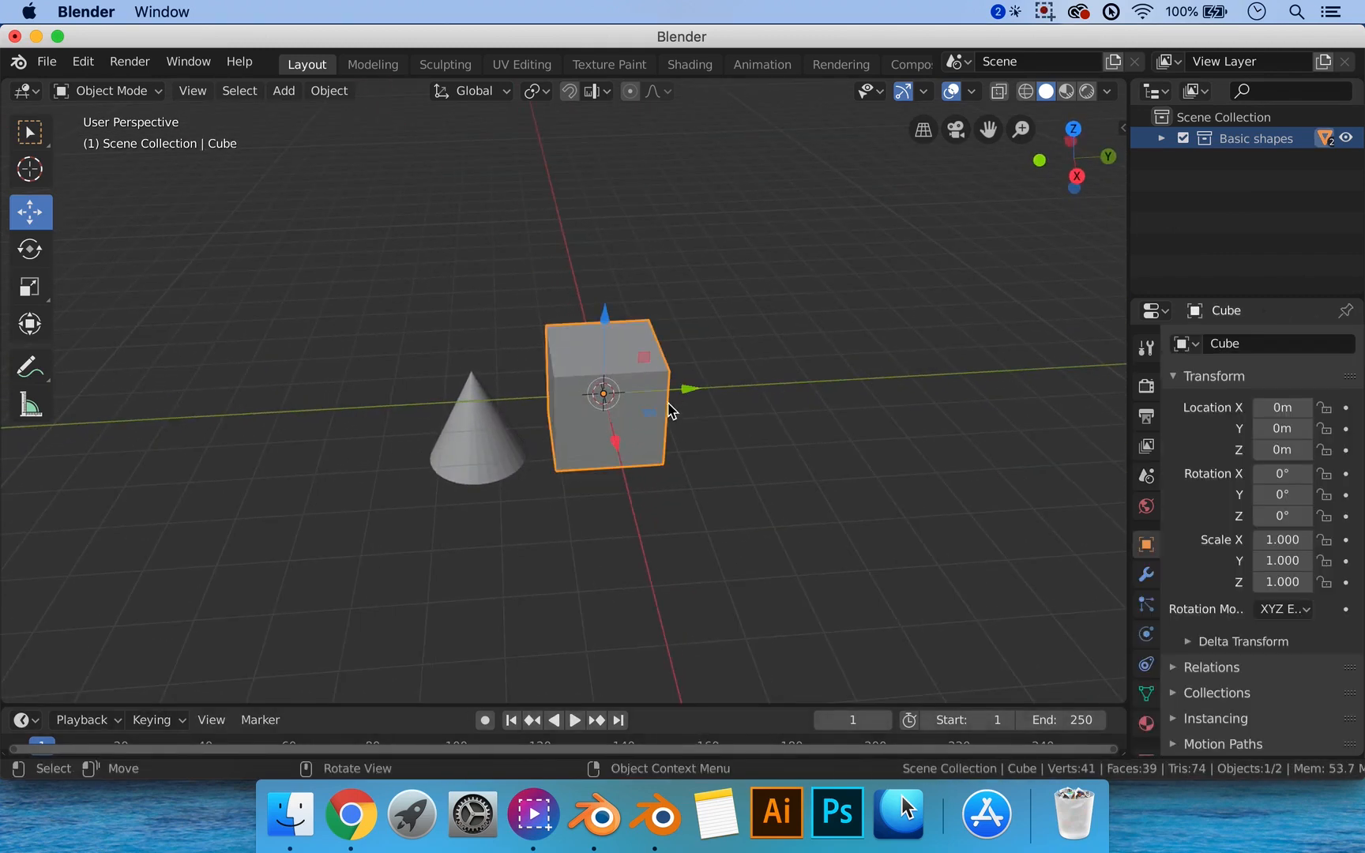
key("shift+Tab")
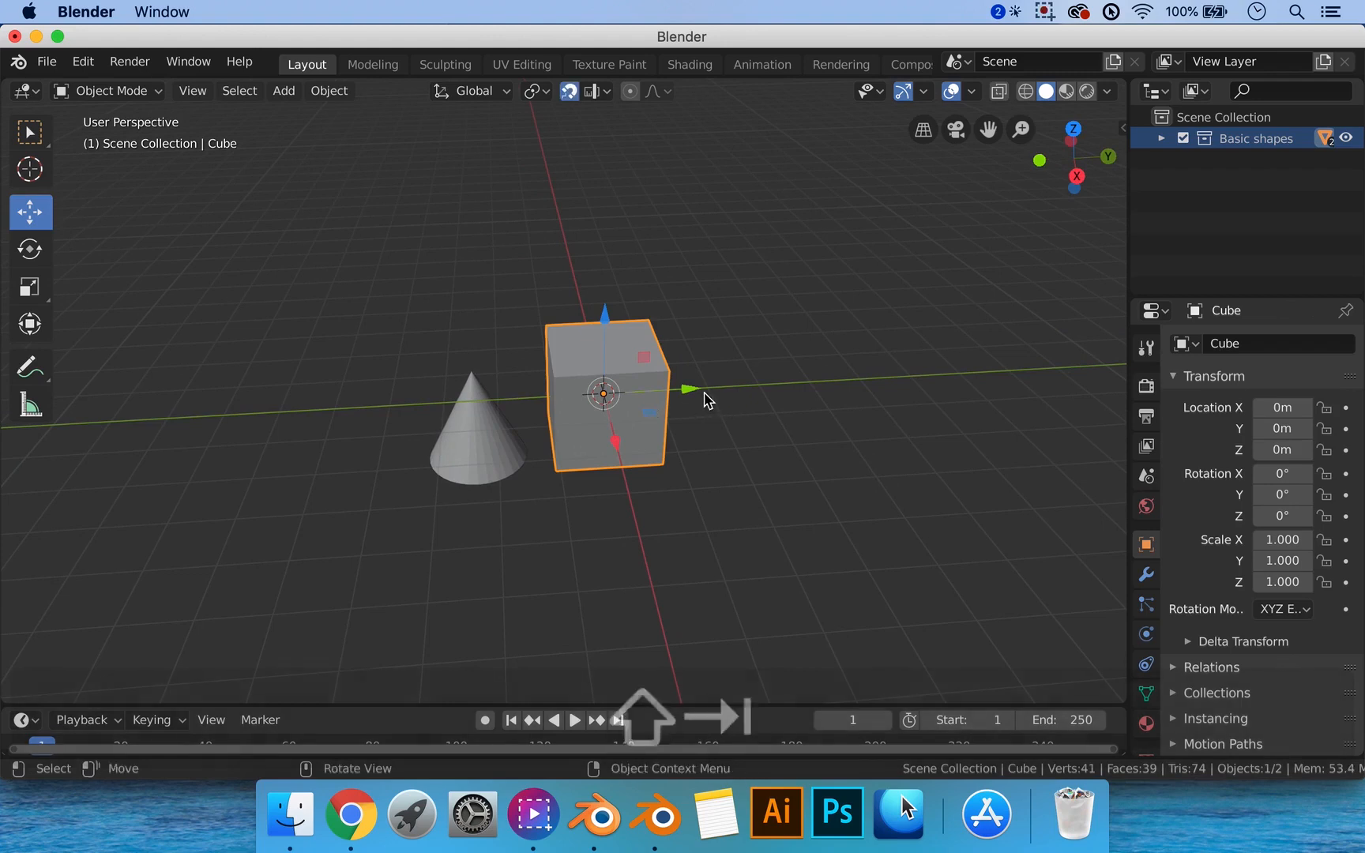
key("shift+d")
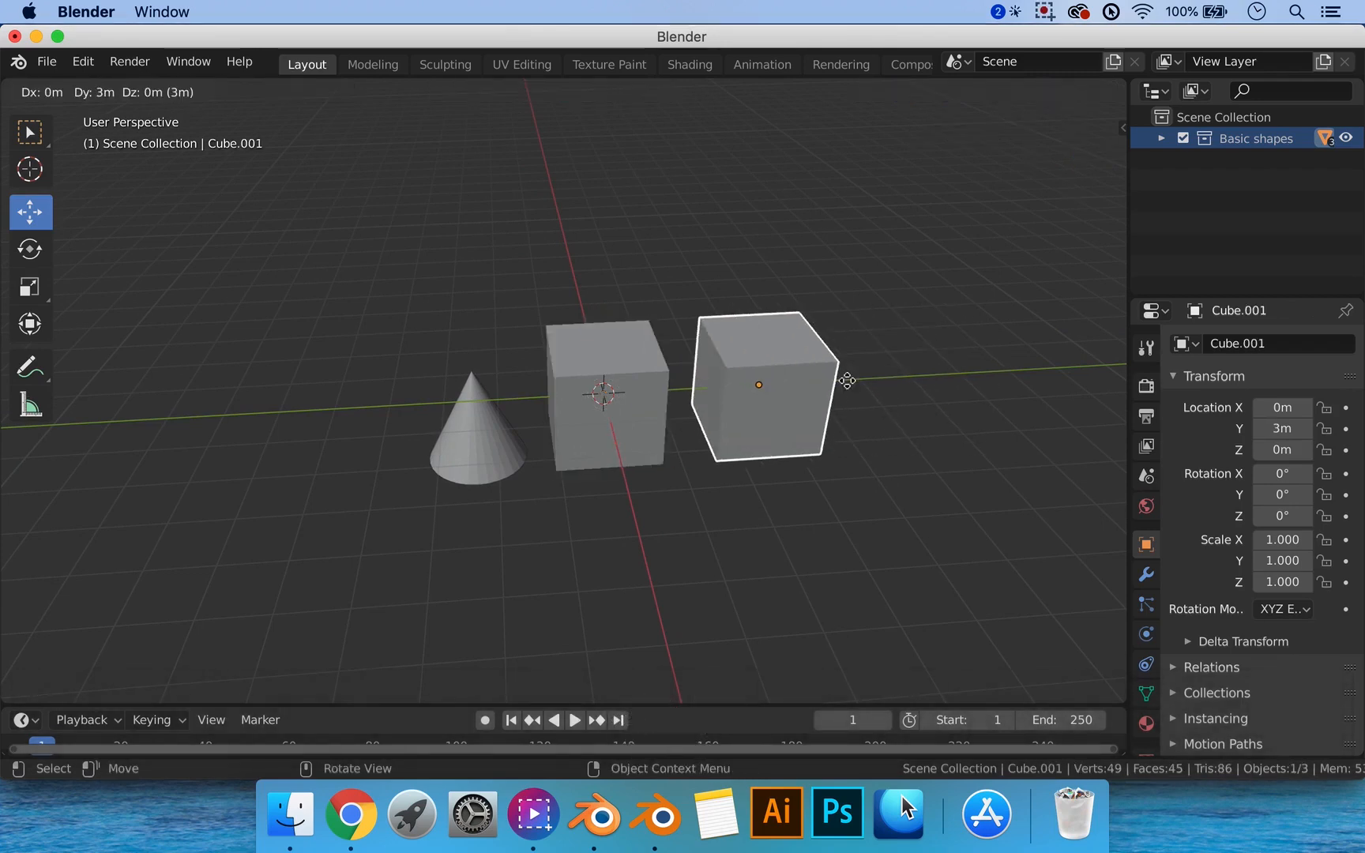
left_click(845, 383)
key("shift+d")
left_click(953, 462)
key("shift+r")
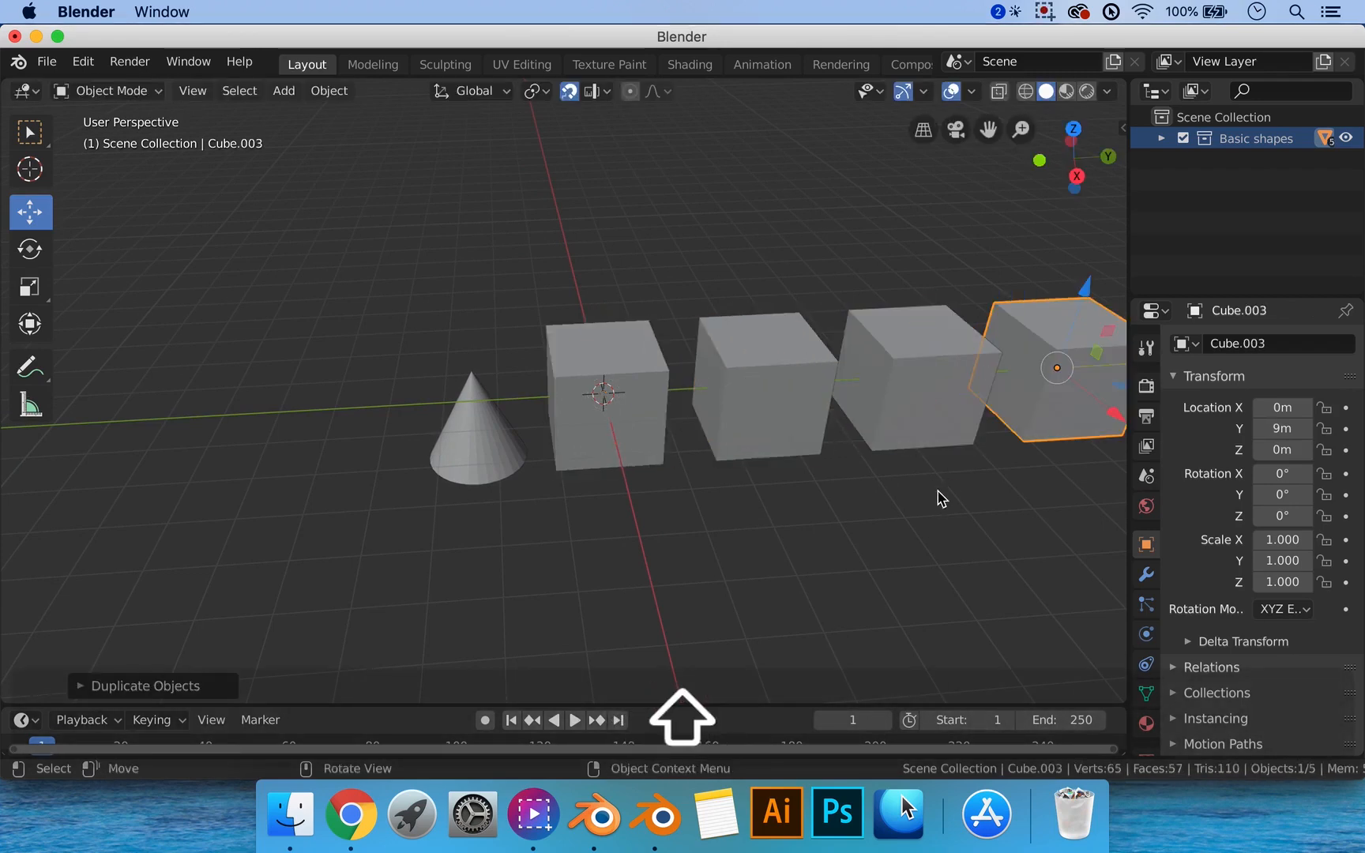
Duplicate the cone three times along negative Y at 3 m intervals, and deselect the last copy.
scroll(907, 474, "down", 2)
left_click(551, 419)
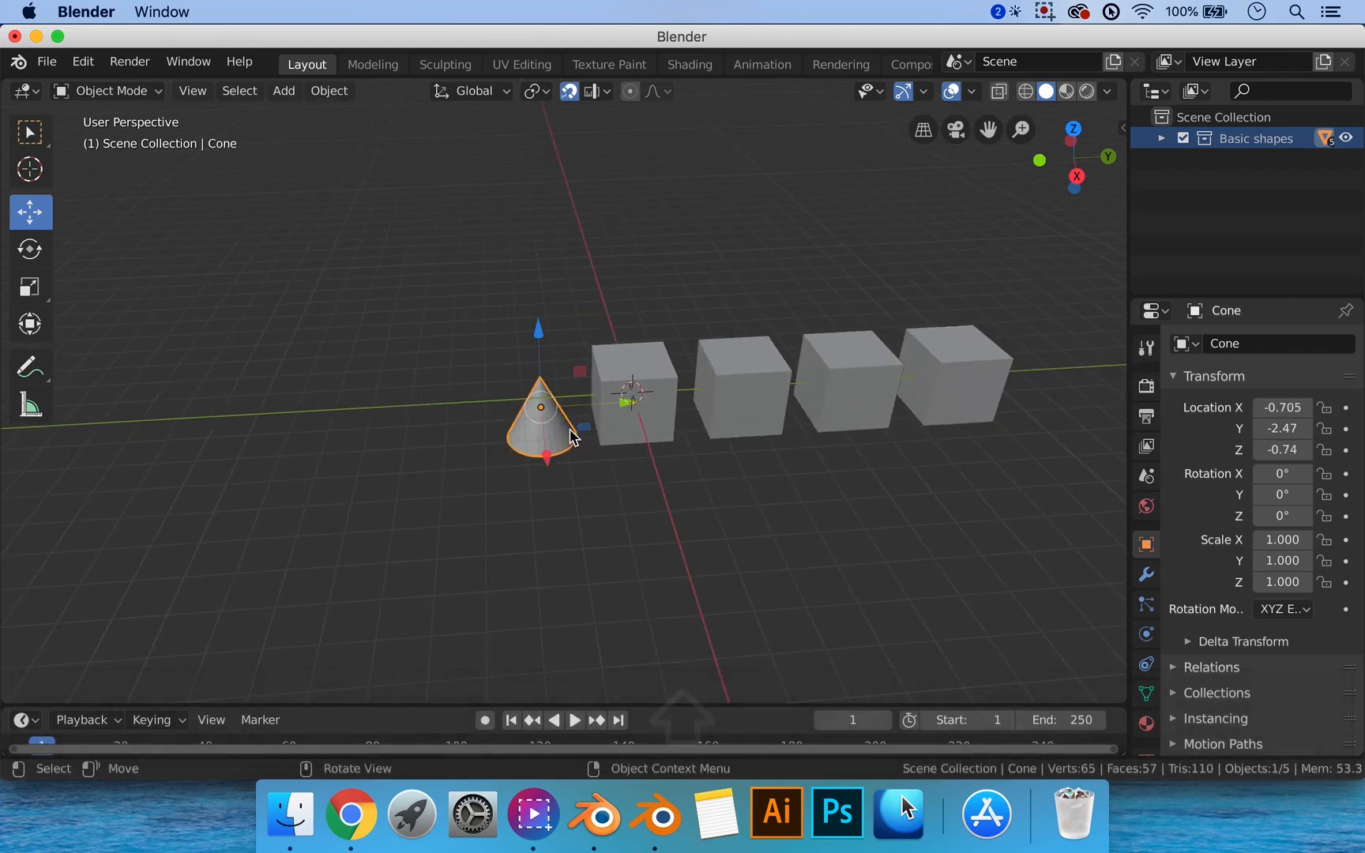
key("shift+d")
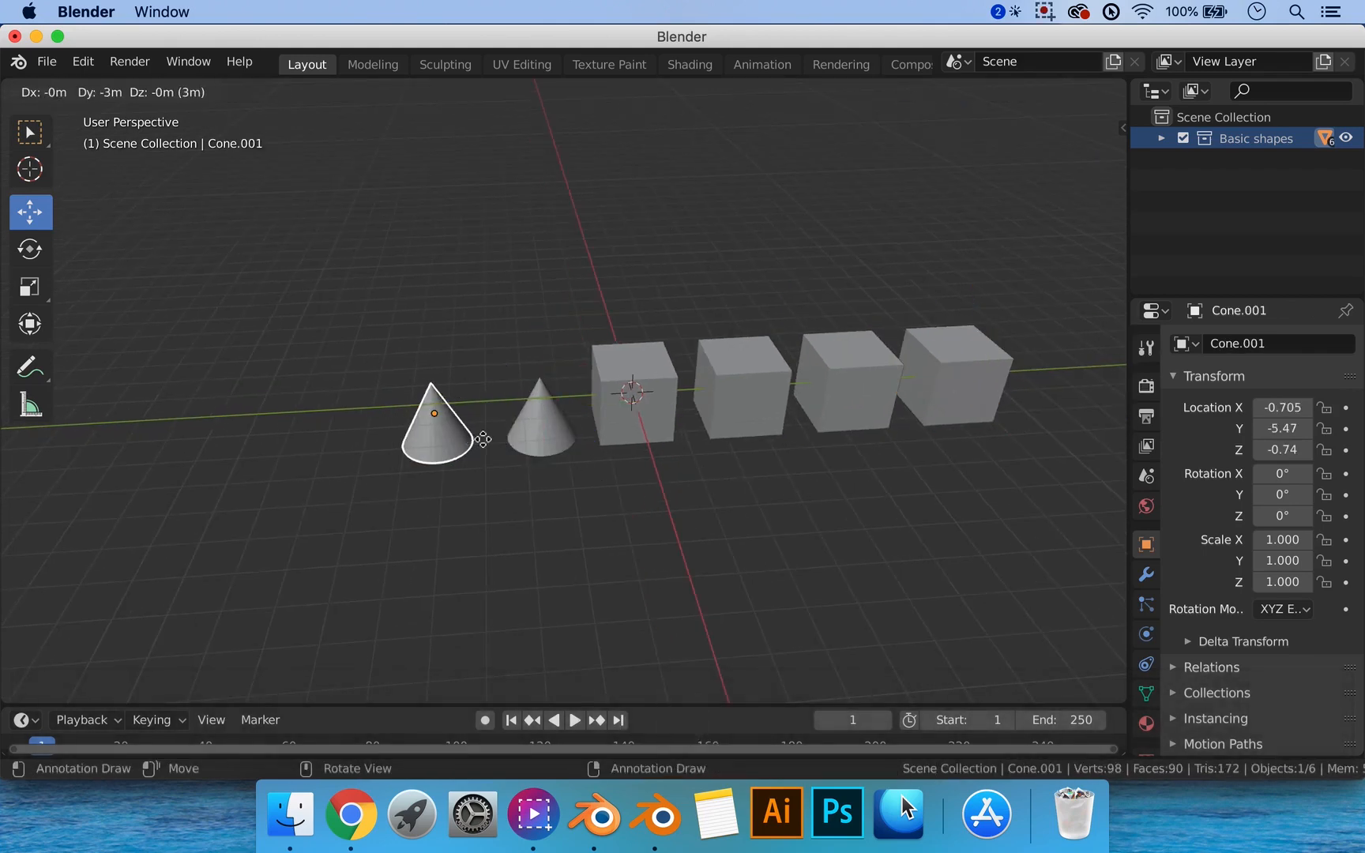
left_click(477, 438)
key("shift+r")
key("shift+r")
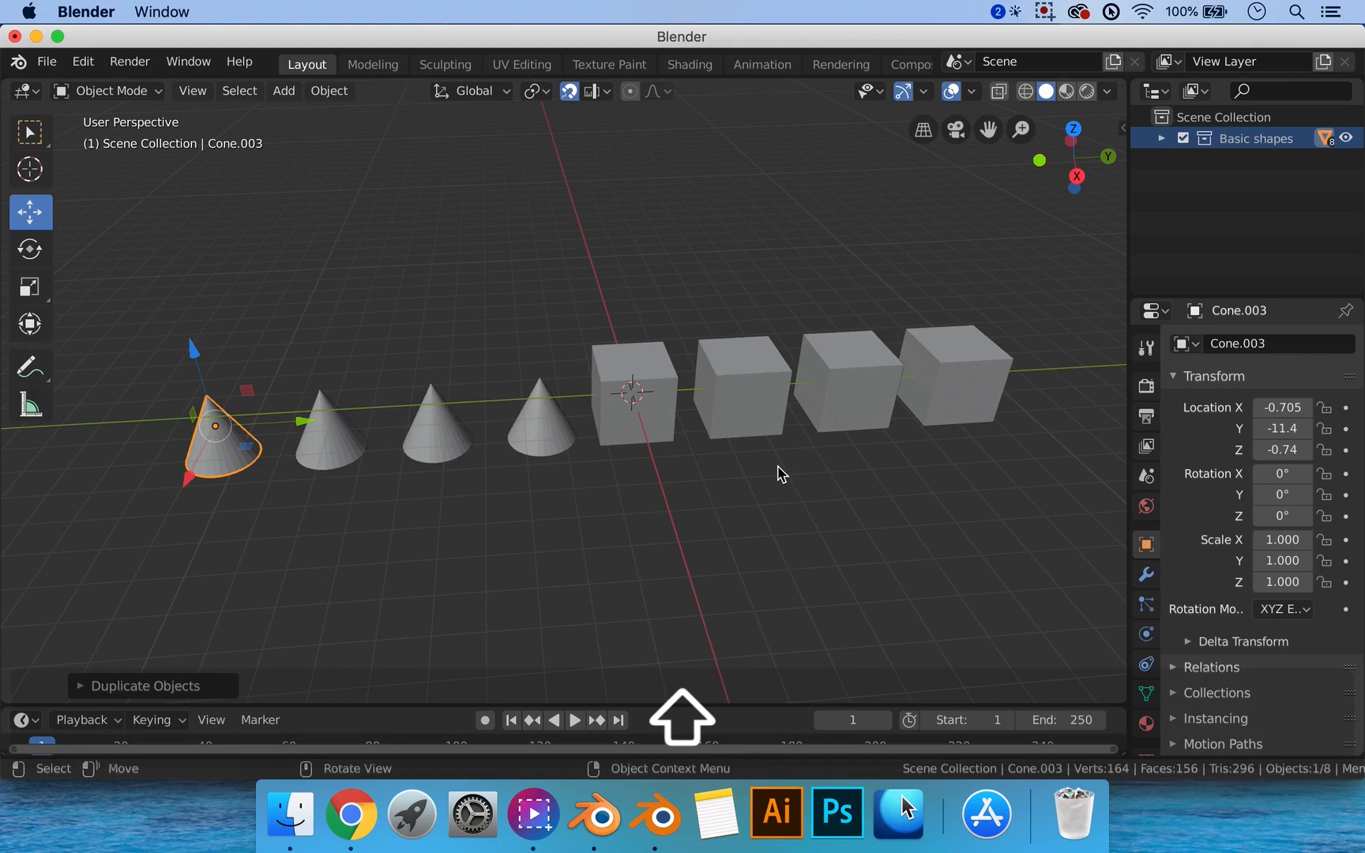
left_click(713, 513)
middle_click_drag(710, 512, 774, 508)
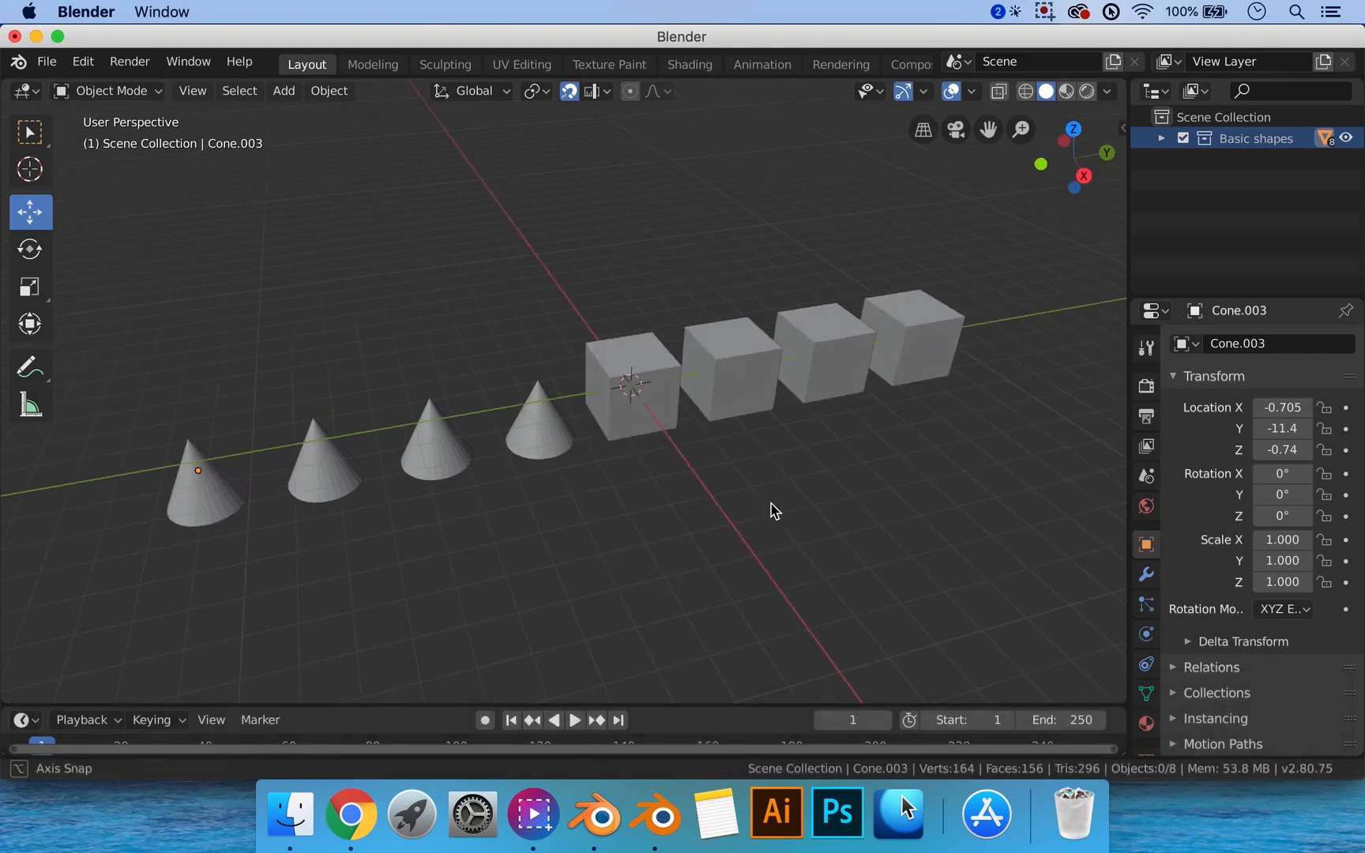
Rename the Basic shapes collection to "Cubes", and test excluding it from the view layer and including it again.
double_click(1241, 142)
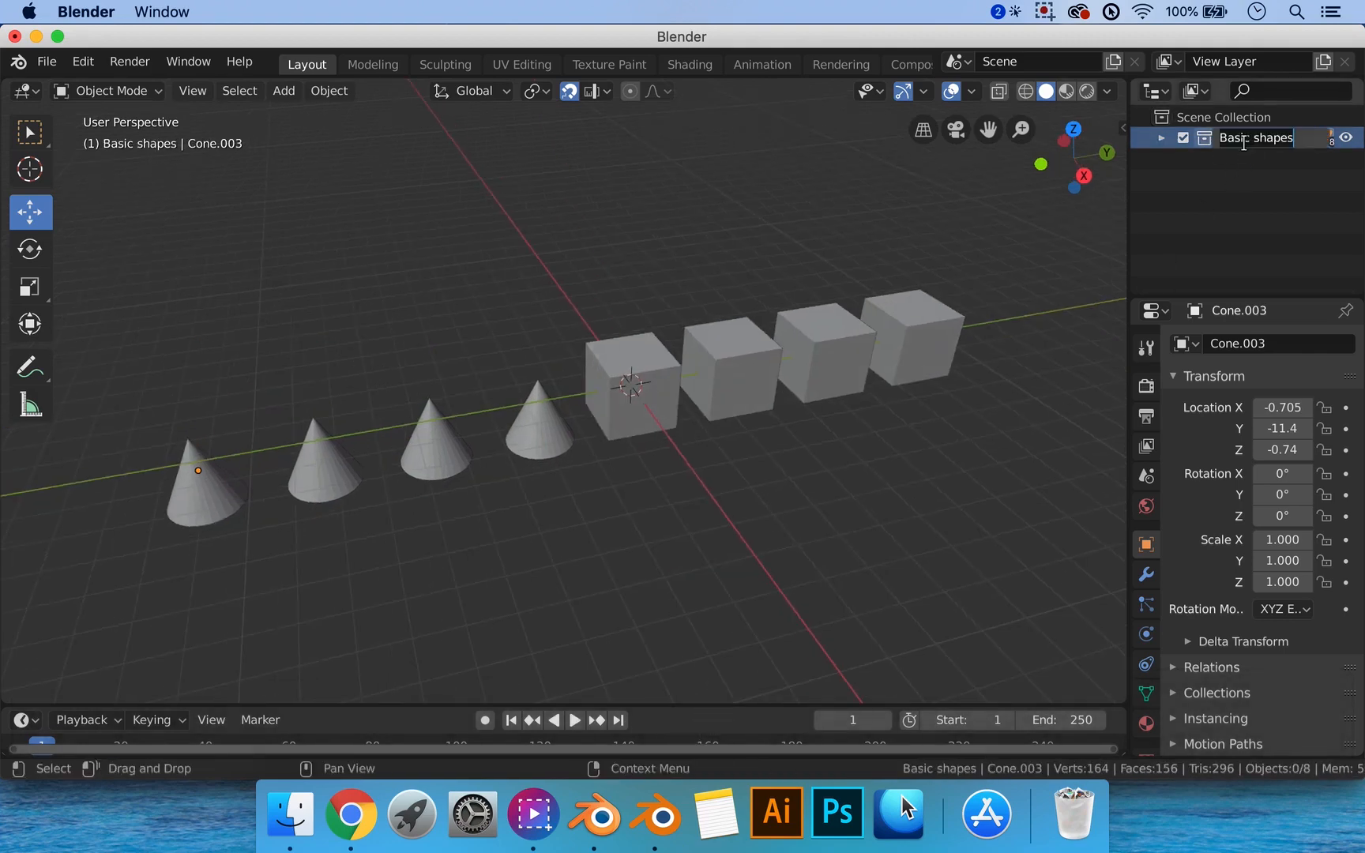
left_click_drag(1305, 140, 1194, 136)
type("Cubes")
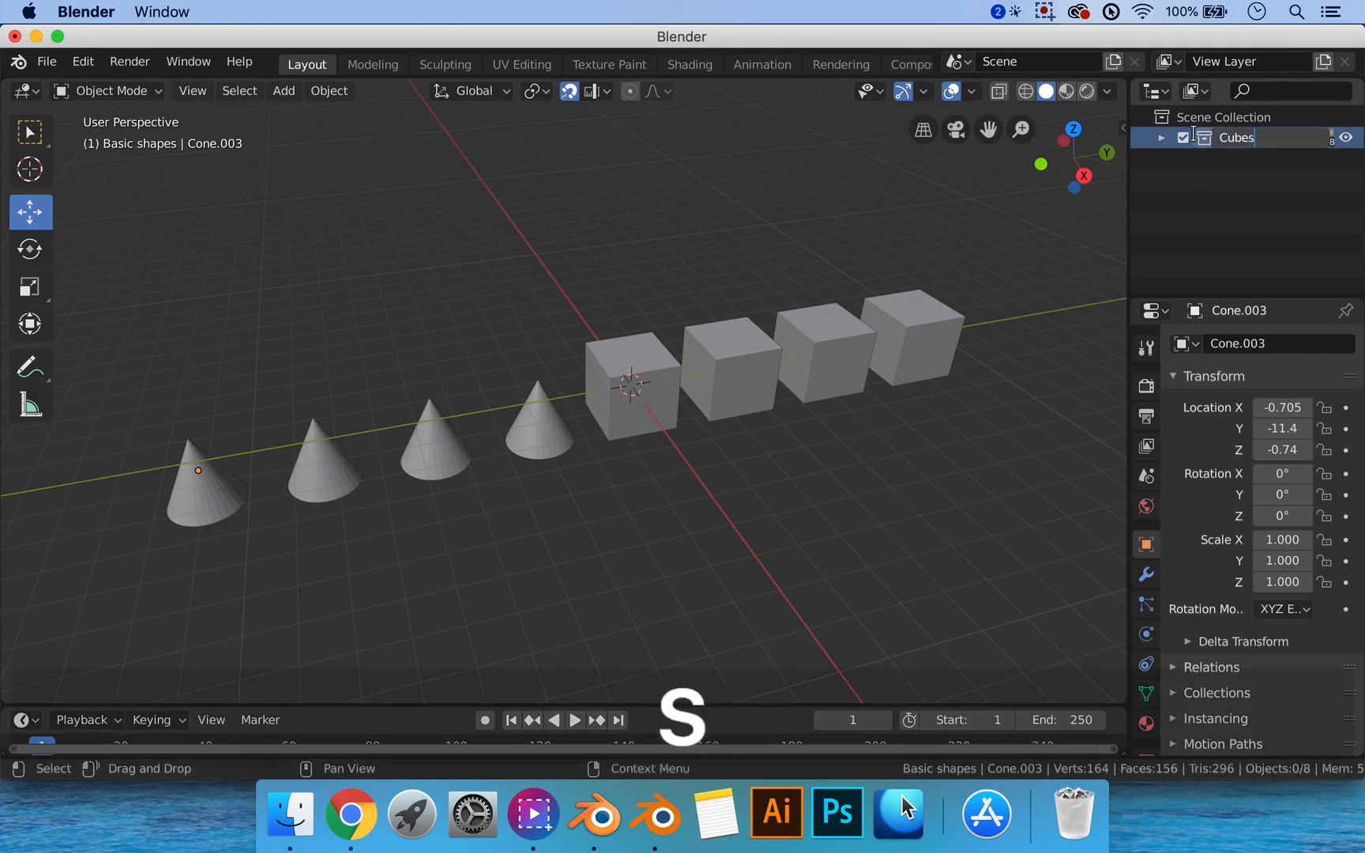
key("Return")
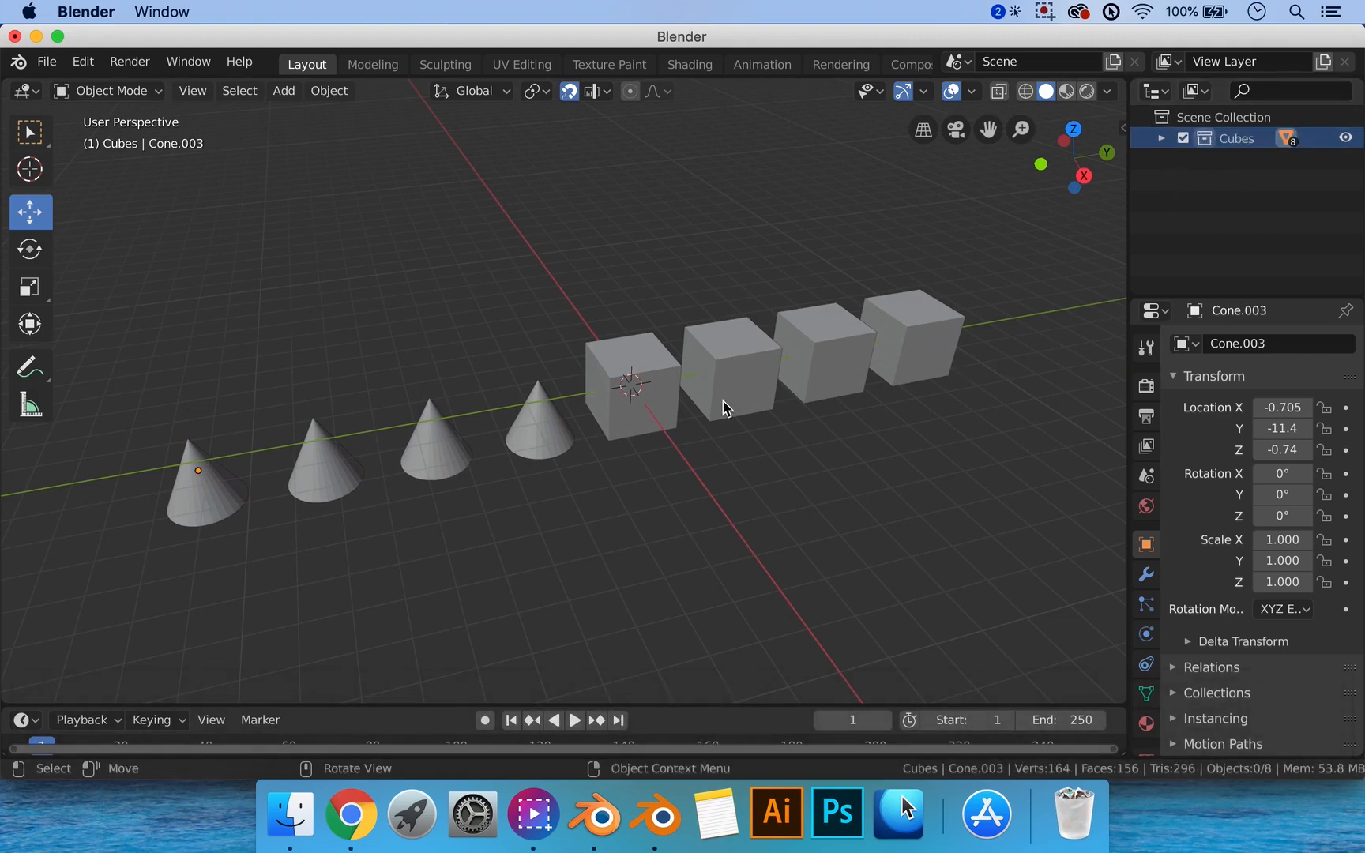
left_click(1184, 139)
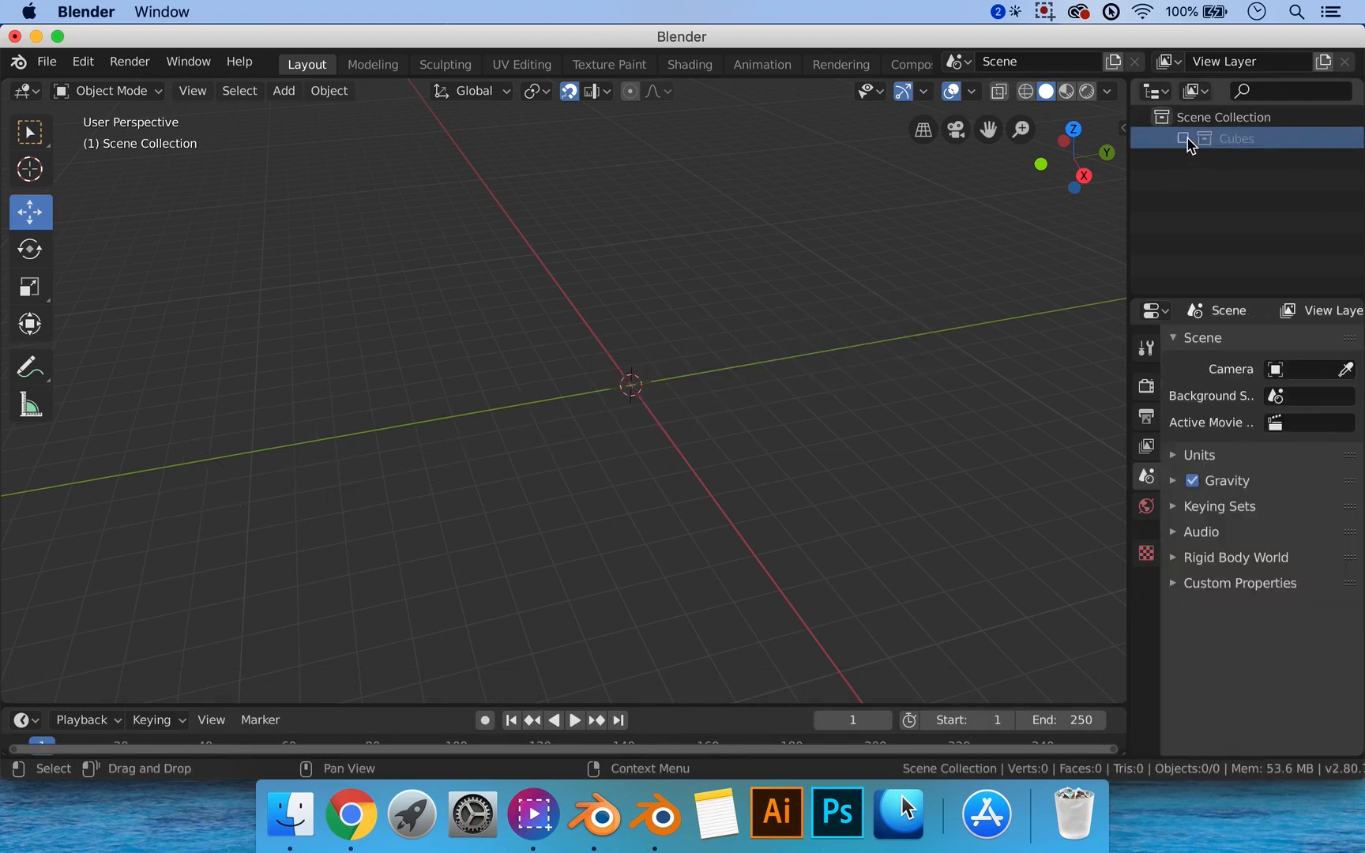
left_click(1184, 139)
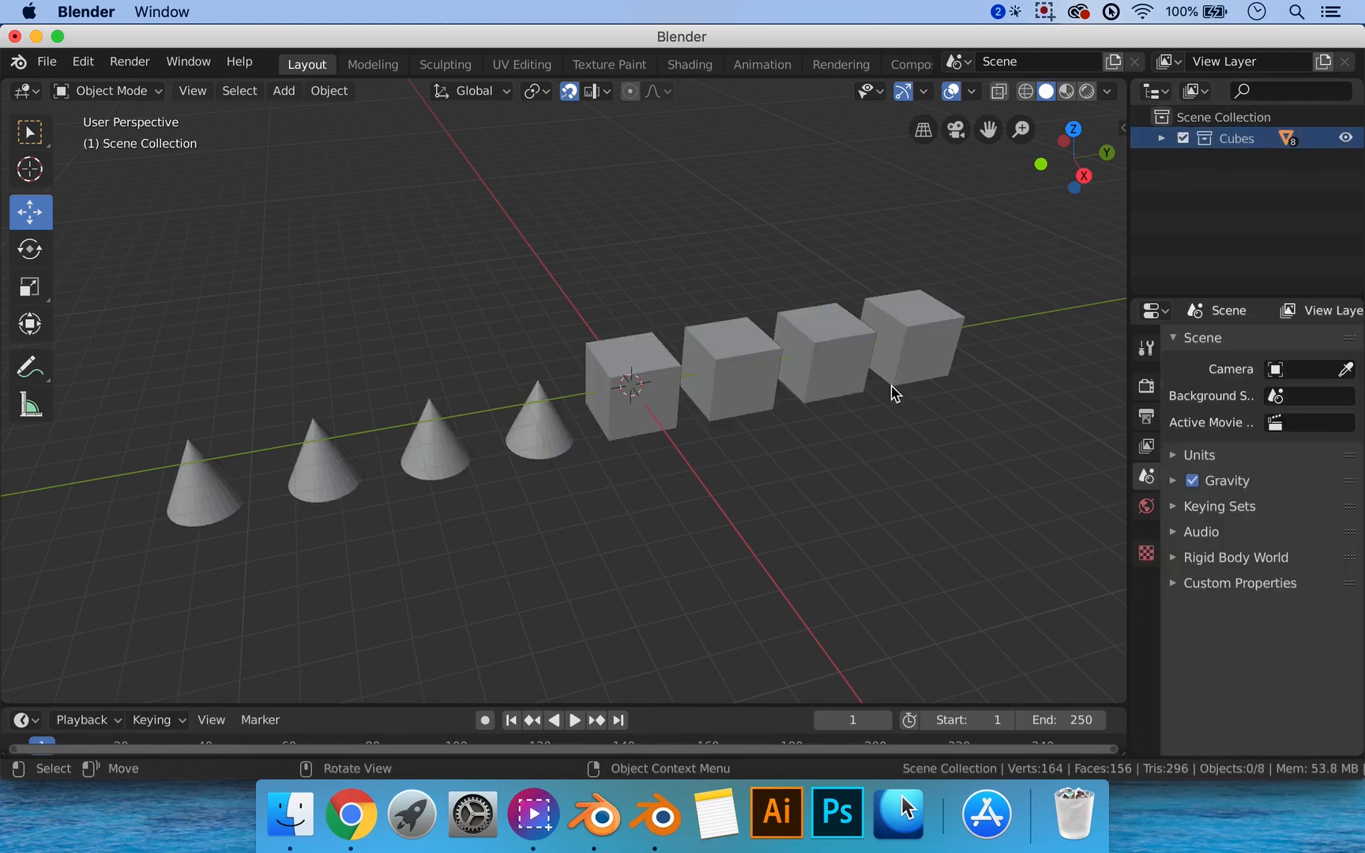
Add a new collection beside Cubes in the Scene Collection, and toggle its view layer exclusion on and off.
right_click(1201, 188)
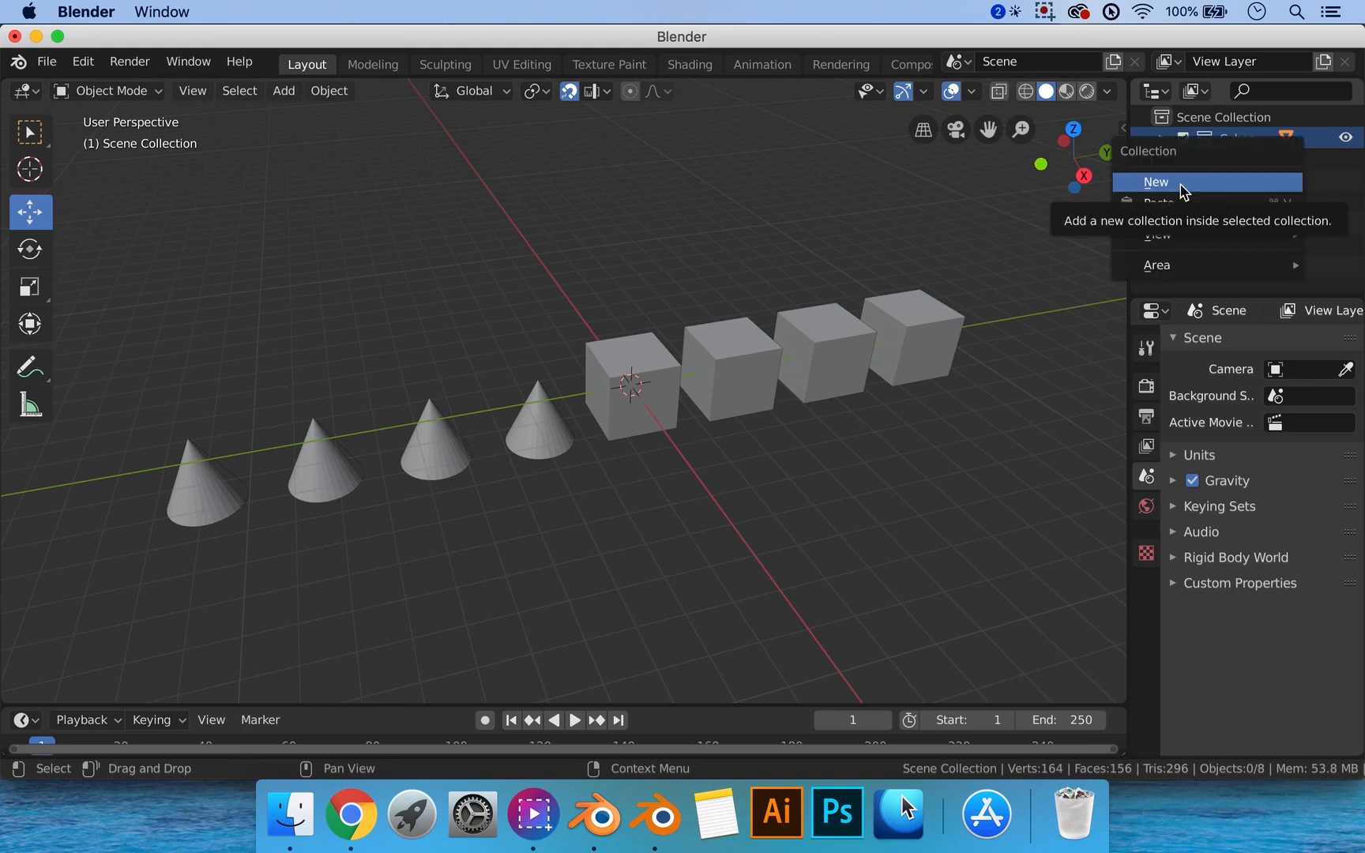
left_click(1189, 188)
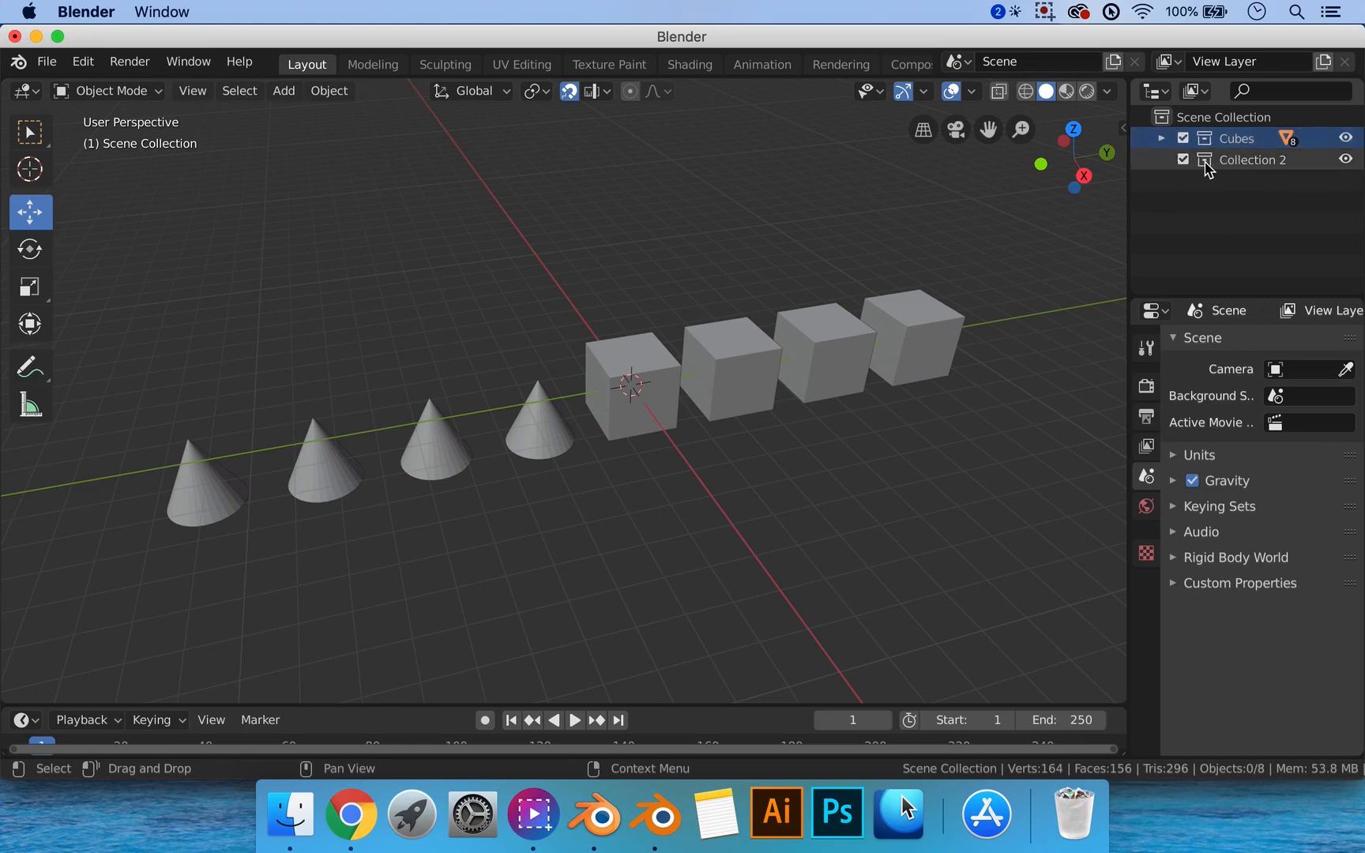
left_click(1186, 162)
left_click(1186, 162)
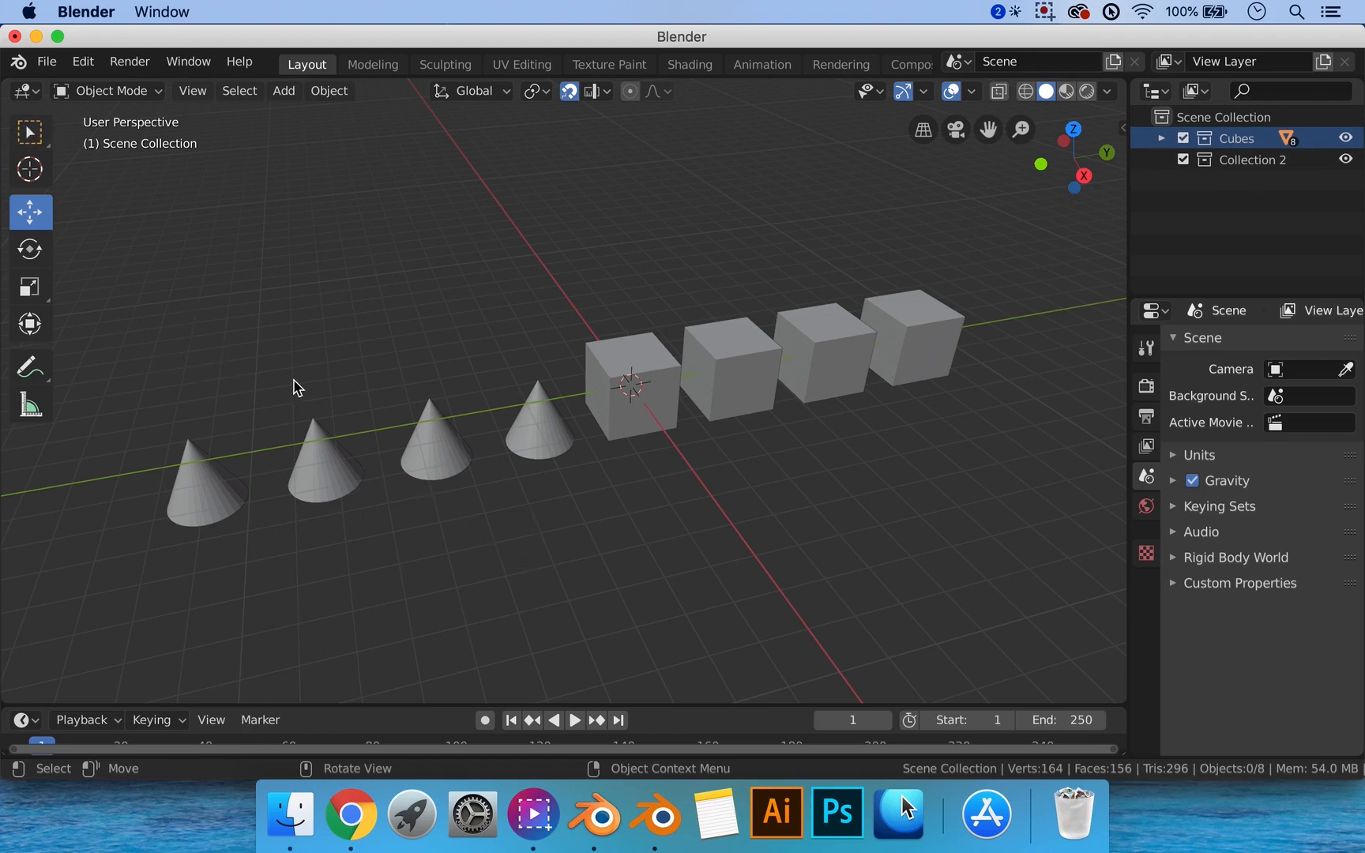
Select all four cones and move them from the Cubes collection into Collection 2.
key("b")
left_click_drag(153, 309, 558, 556)
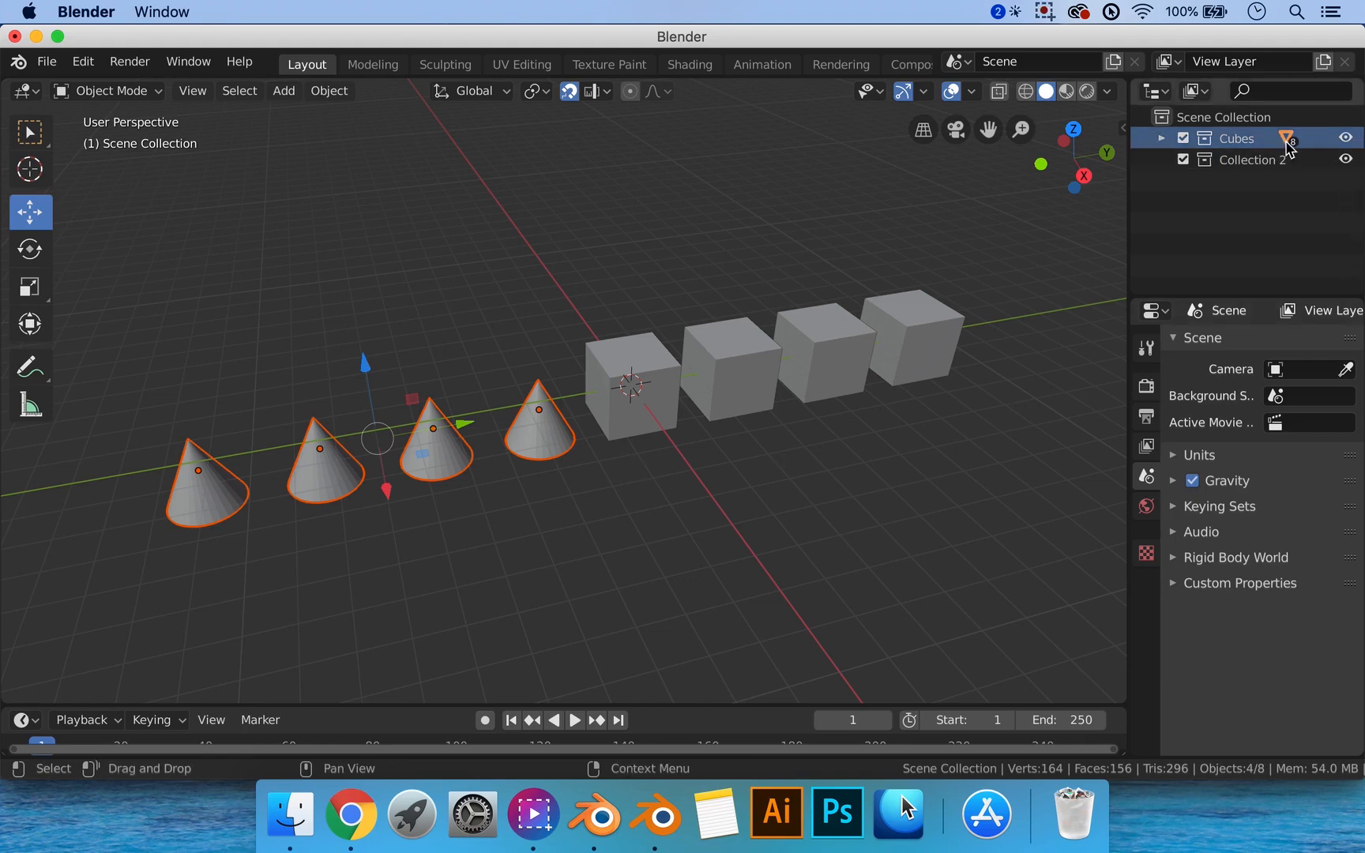
left_click(1161, 140)
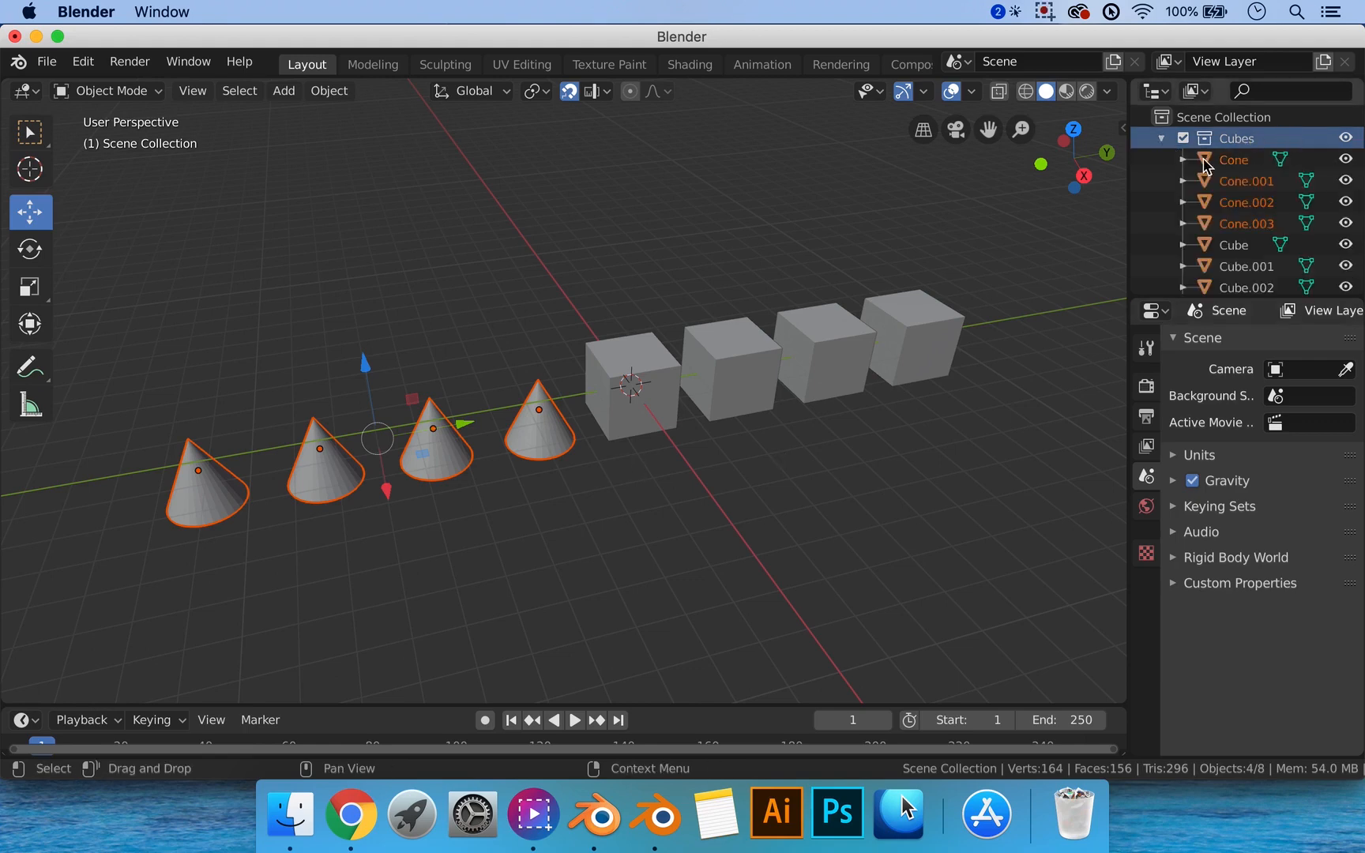
left_click(1245, 162)
left_click(1248, 224, "ctrl")
scroll(1248, 224, "down", 3)
left_click(1250, 144, "ctrl")
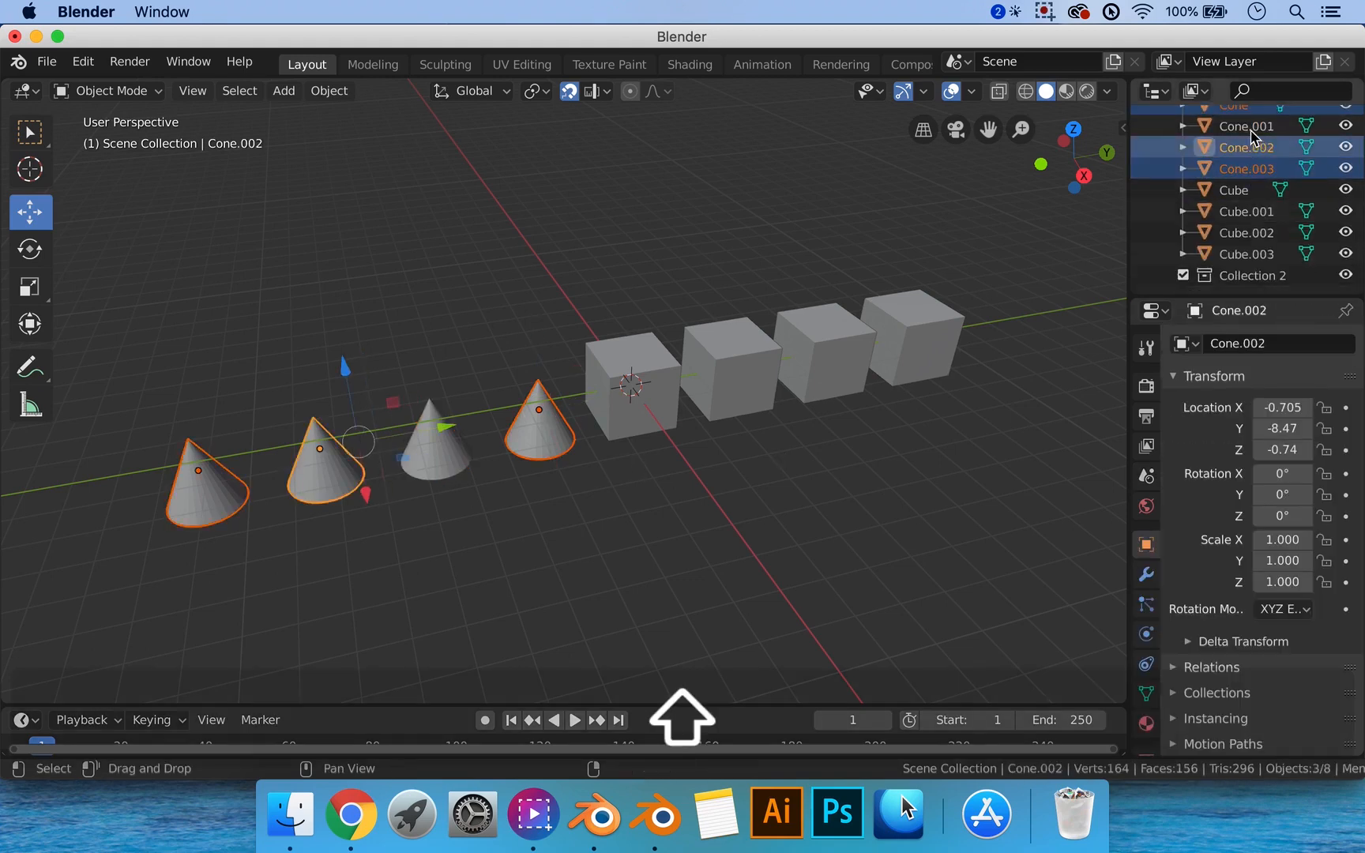
left_click(1251, 131, "ctrl")
left_click_drag(1250, 128, 1242, 278)
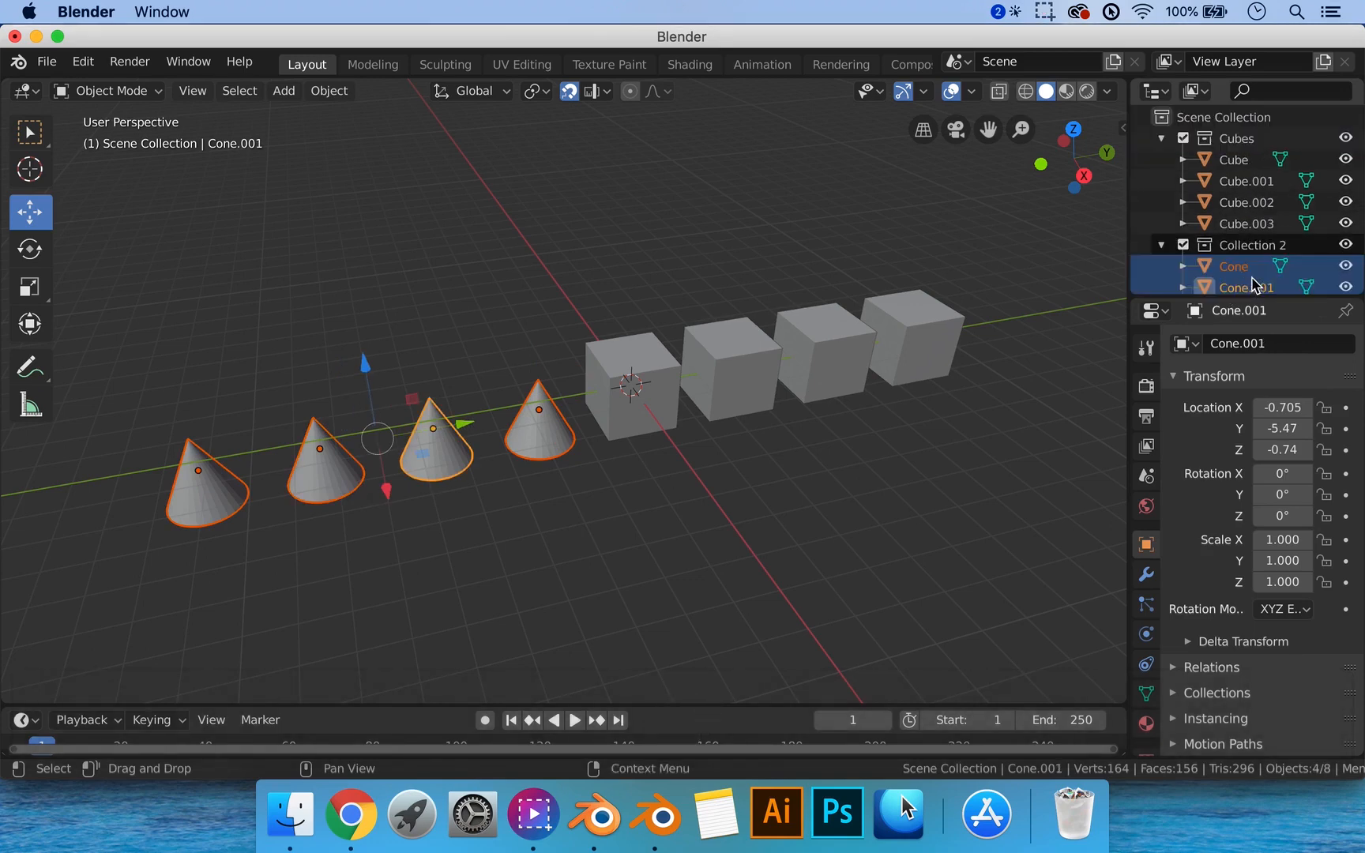
Collapse the Cubes collection, and test excluding only the cubes from the view layer before including them again.
left_click(1163, 141)
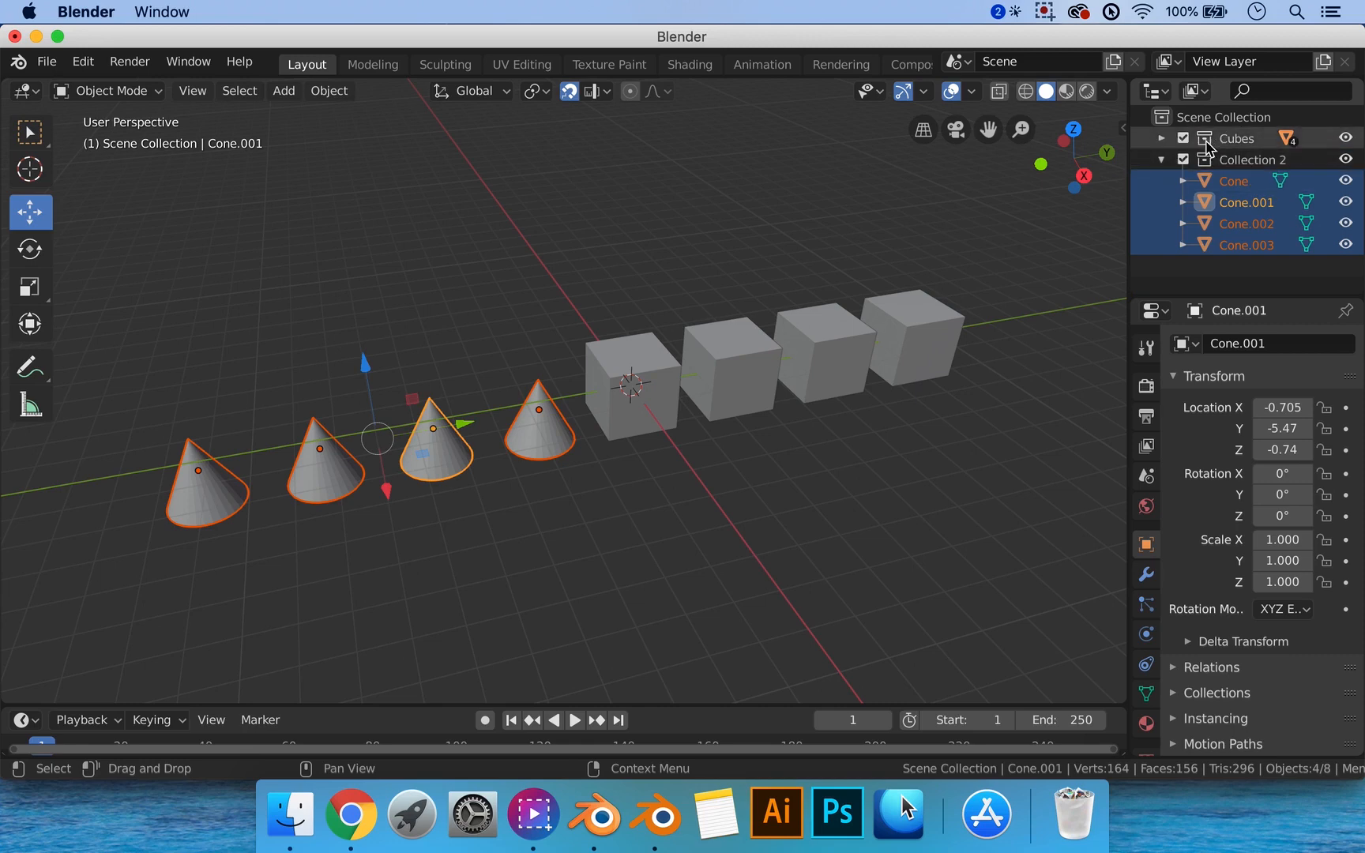
left_click(1183, 138)
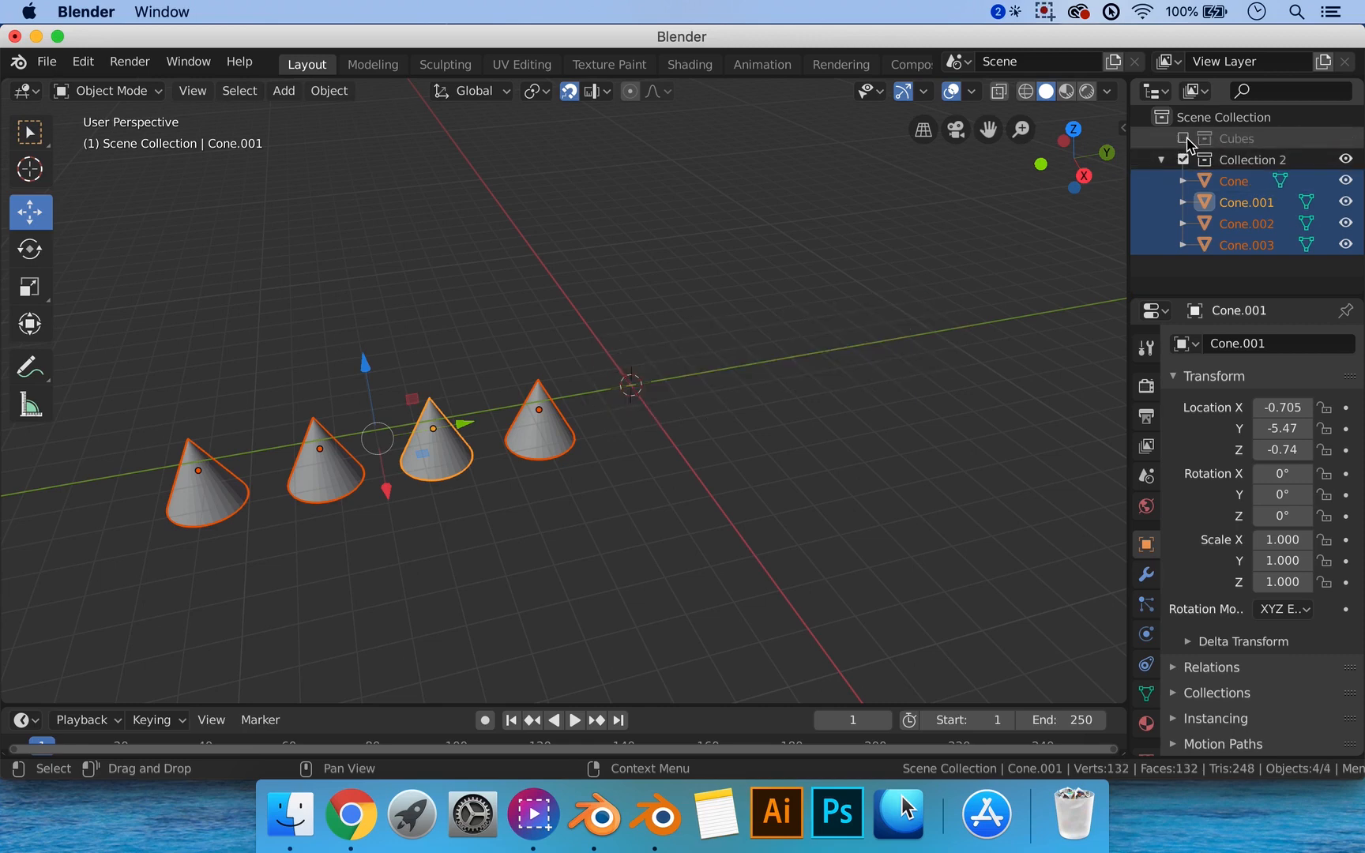
left_click(1184, 138)
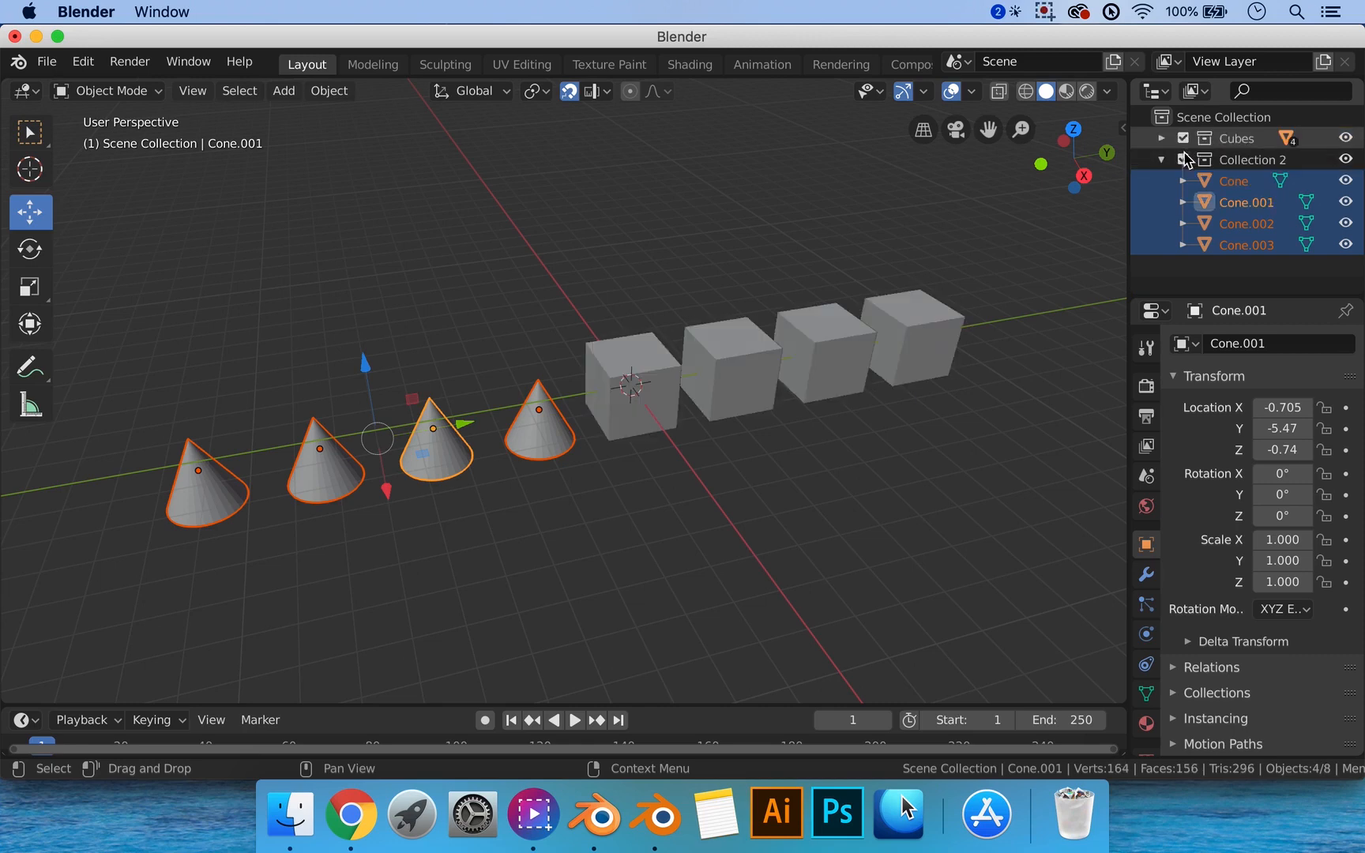
Rename Collection 2 to "Cones" and collapse it in the Outliner.
double_click(1246, 159)
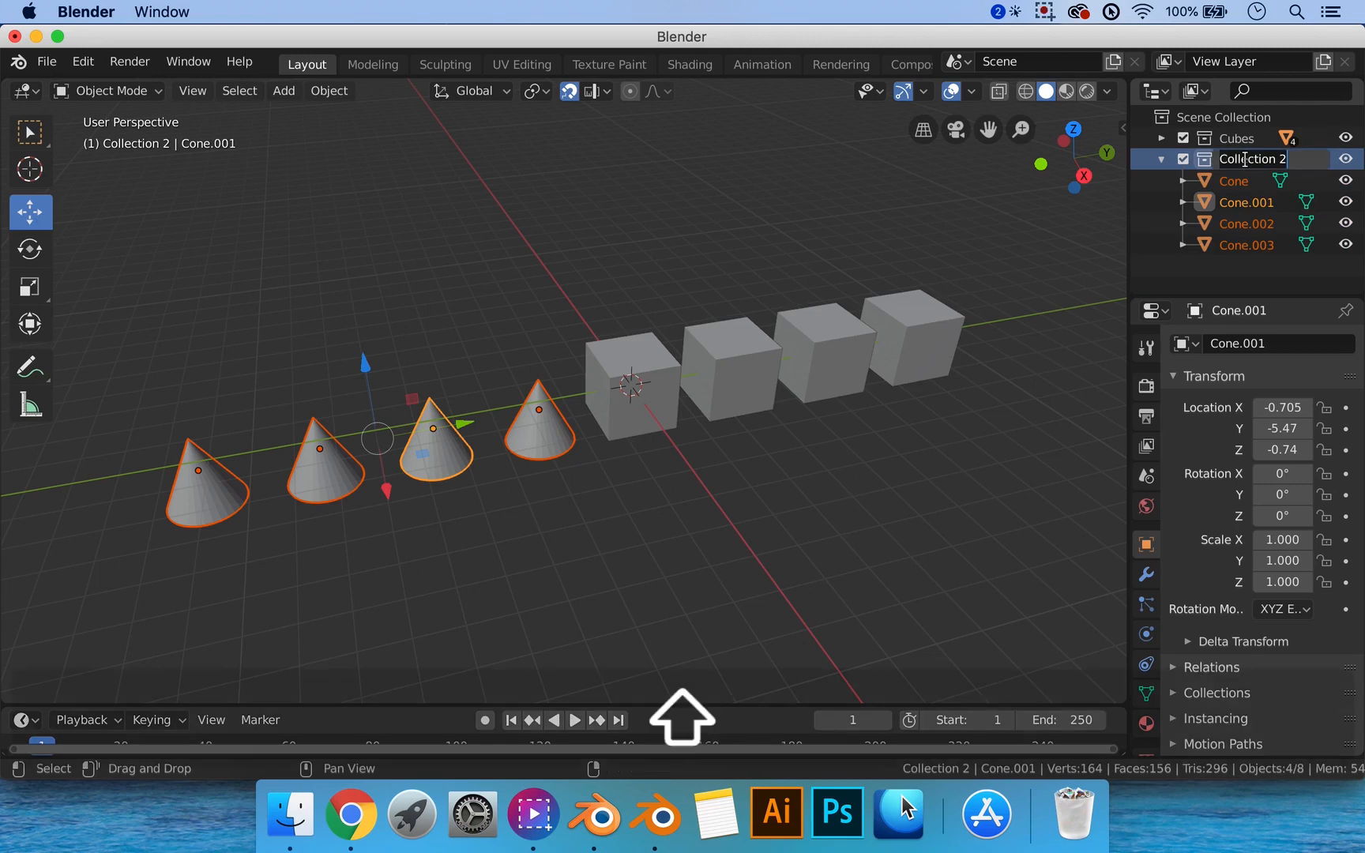
type("Cones")
key("Return")
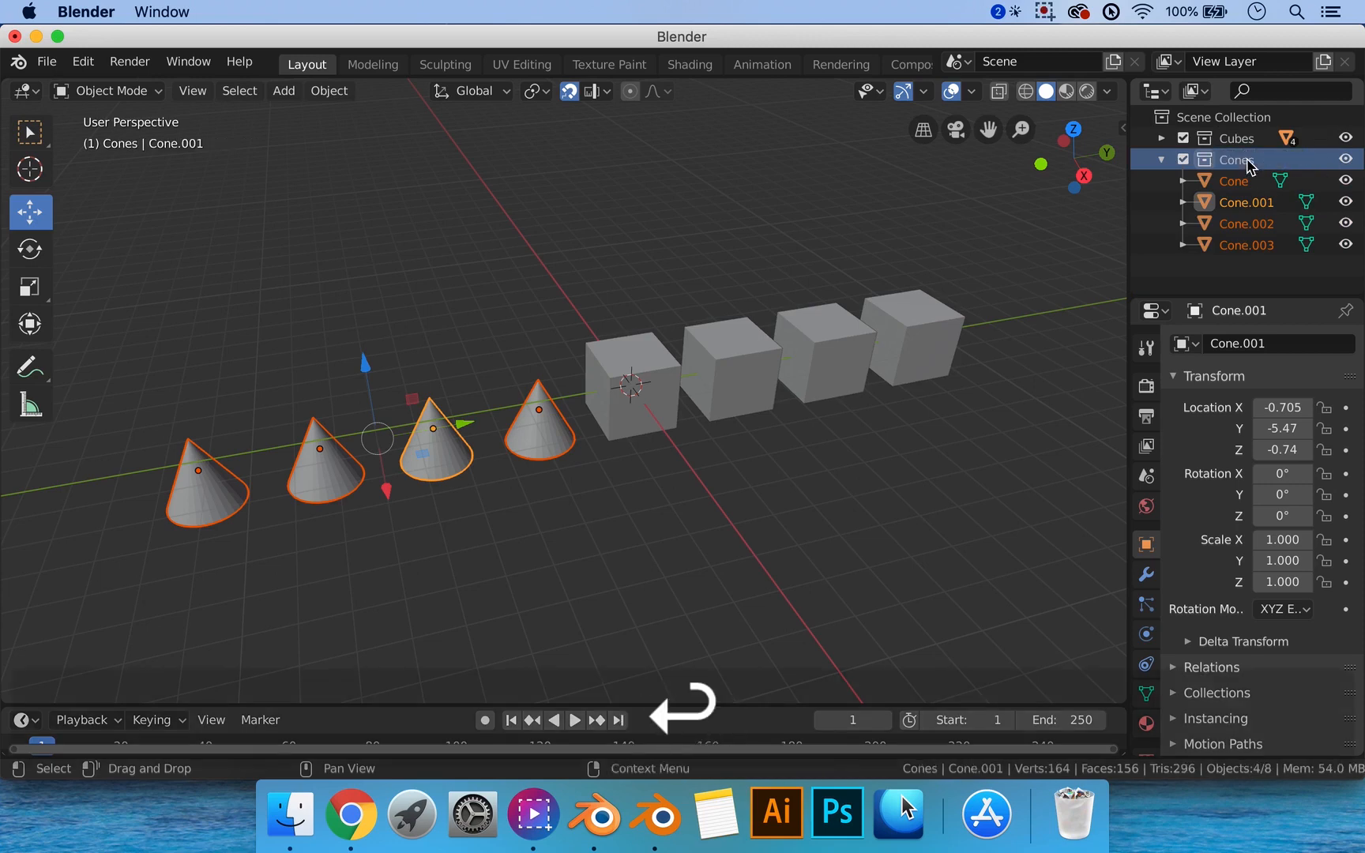
left_click(1161, 159)
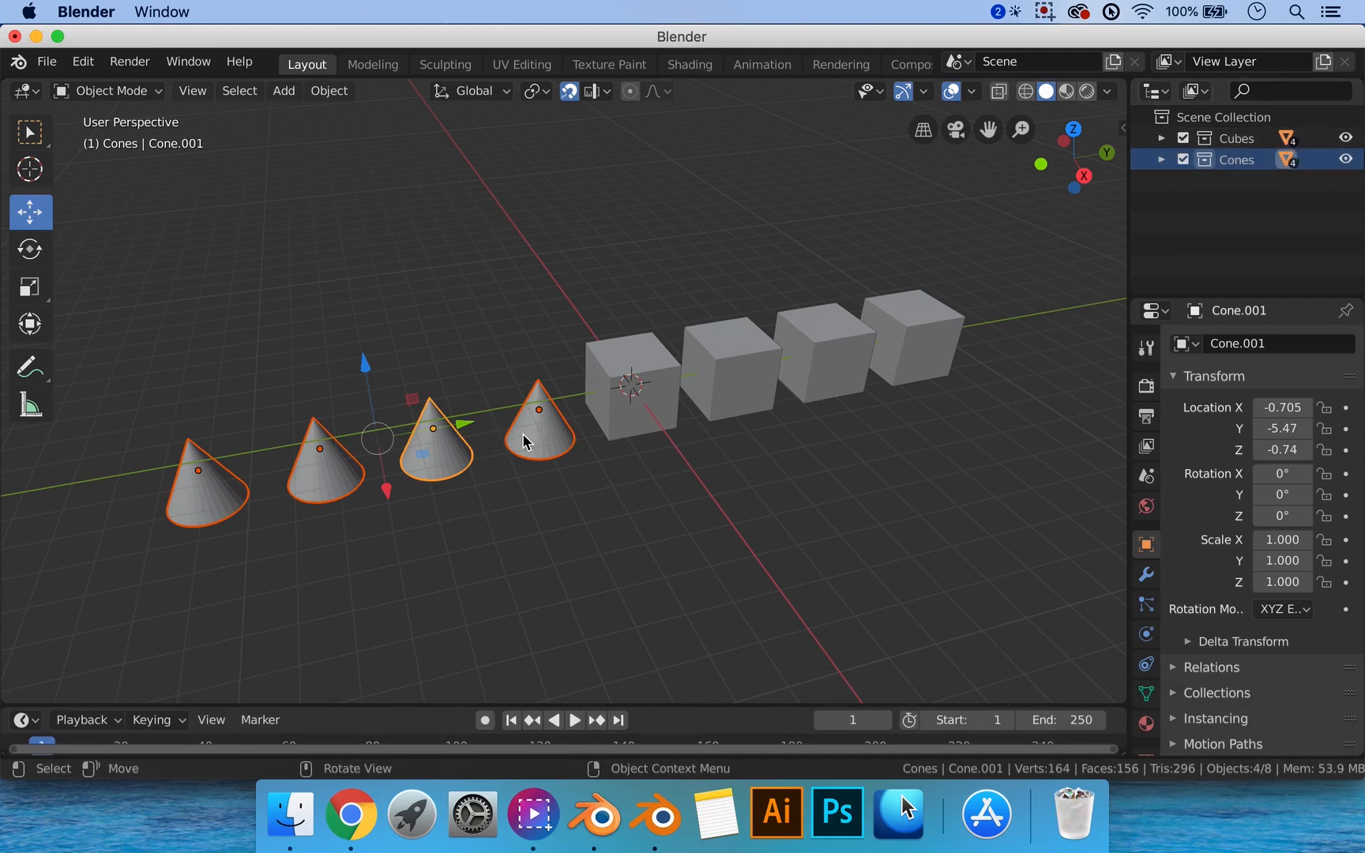
Hide and reshow the Cubes collection in the viewport, and hide the Cones collection.
left_click(1345, 138)
left_click(1346, 137)
left_click(1346, 160)
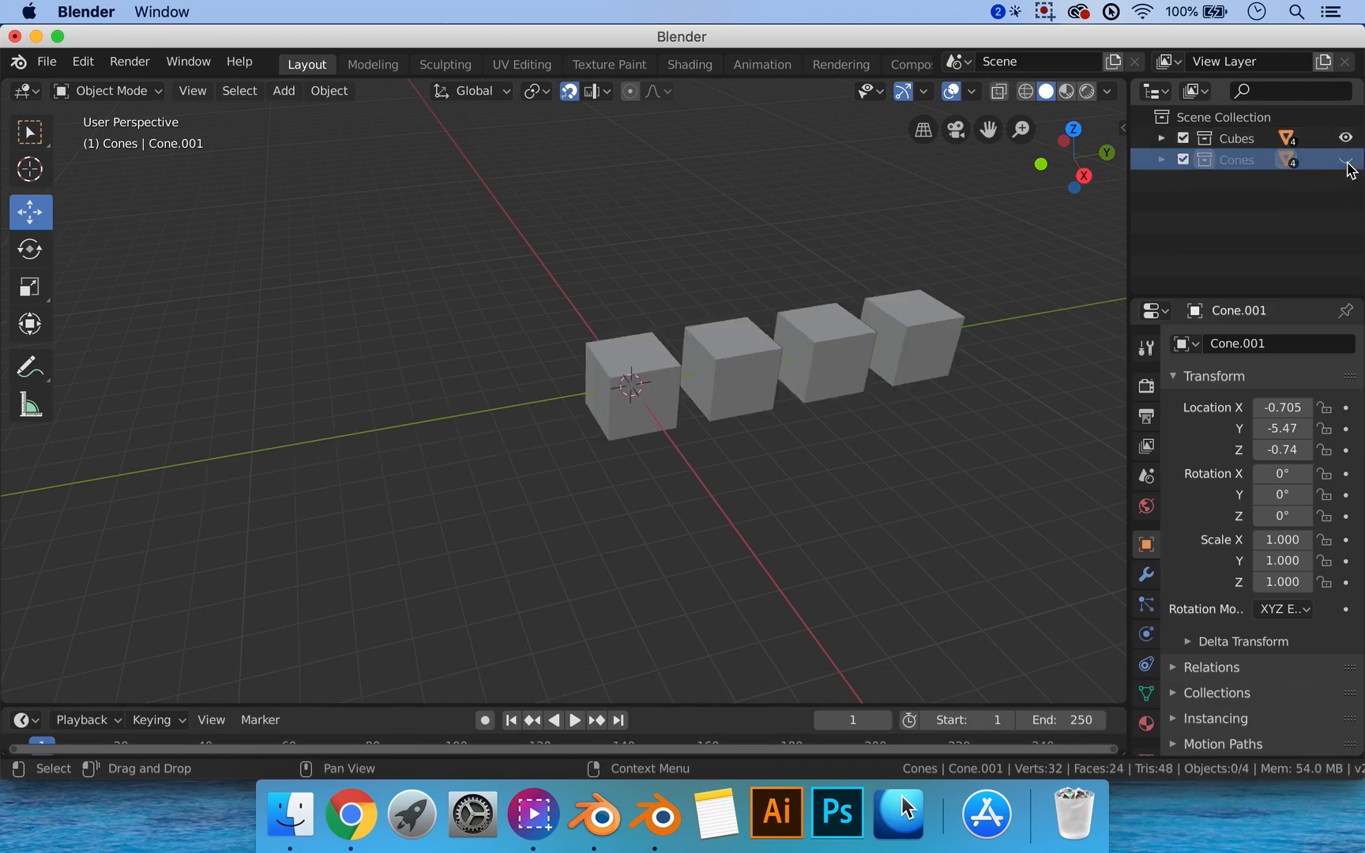
Show the Cones collection in the viewport to view both rows of objects, and hide it again.
left_click(1346, 160)
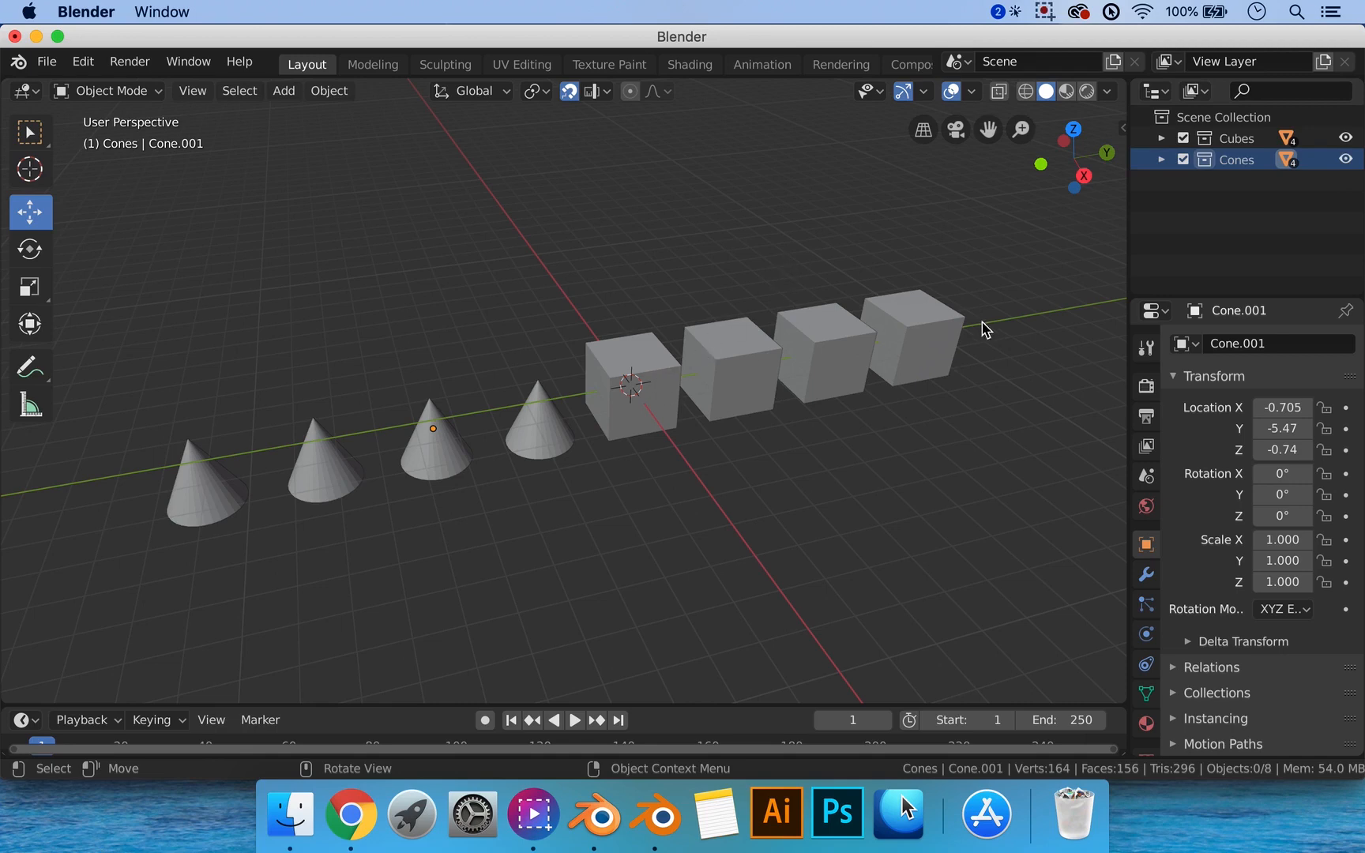
middle_click_drag(1055, 345, 885, 320)
left_click(1345, 159)
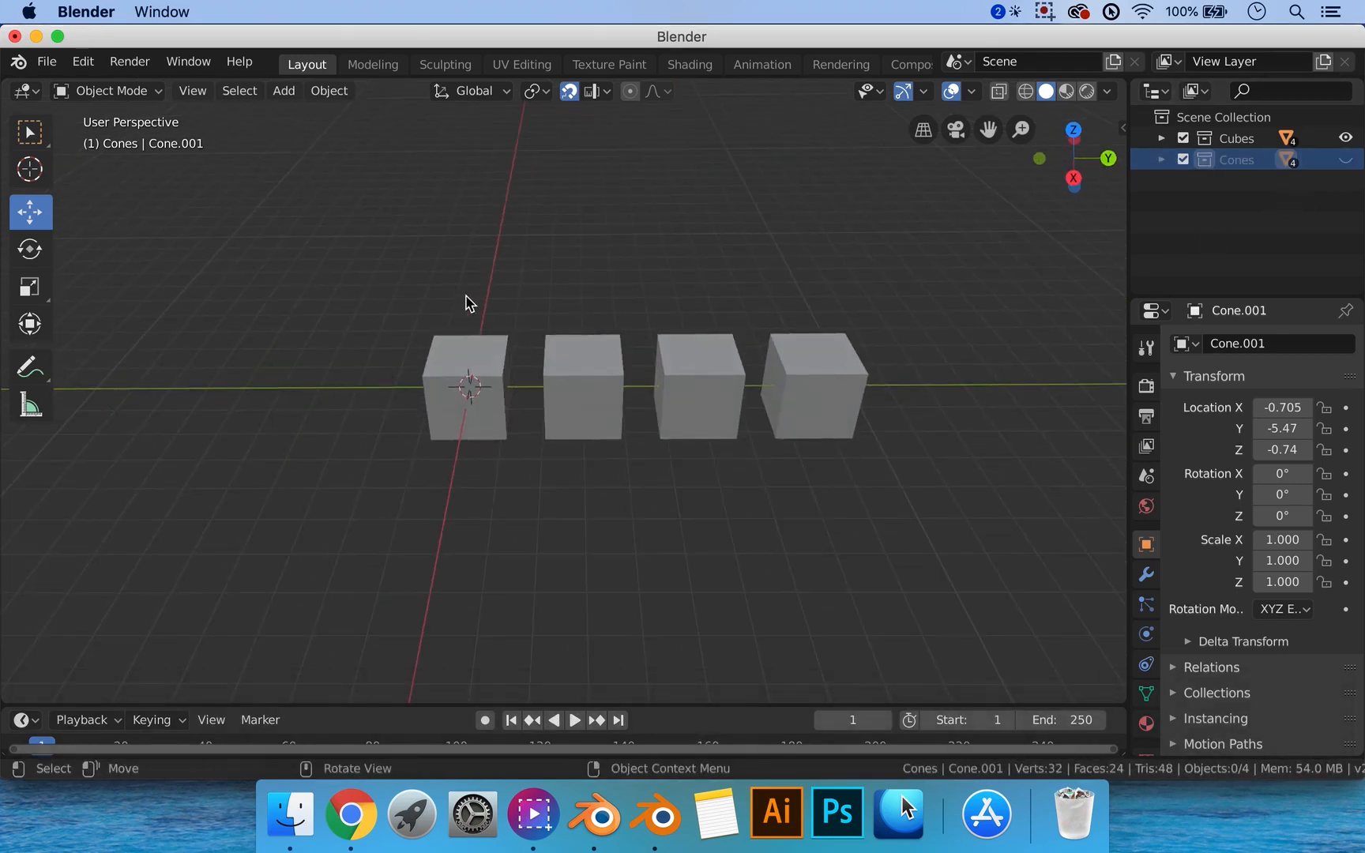
Play the timeline briefly, stop it, and set the current frame to 0.
key("space")
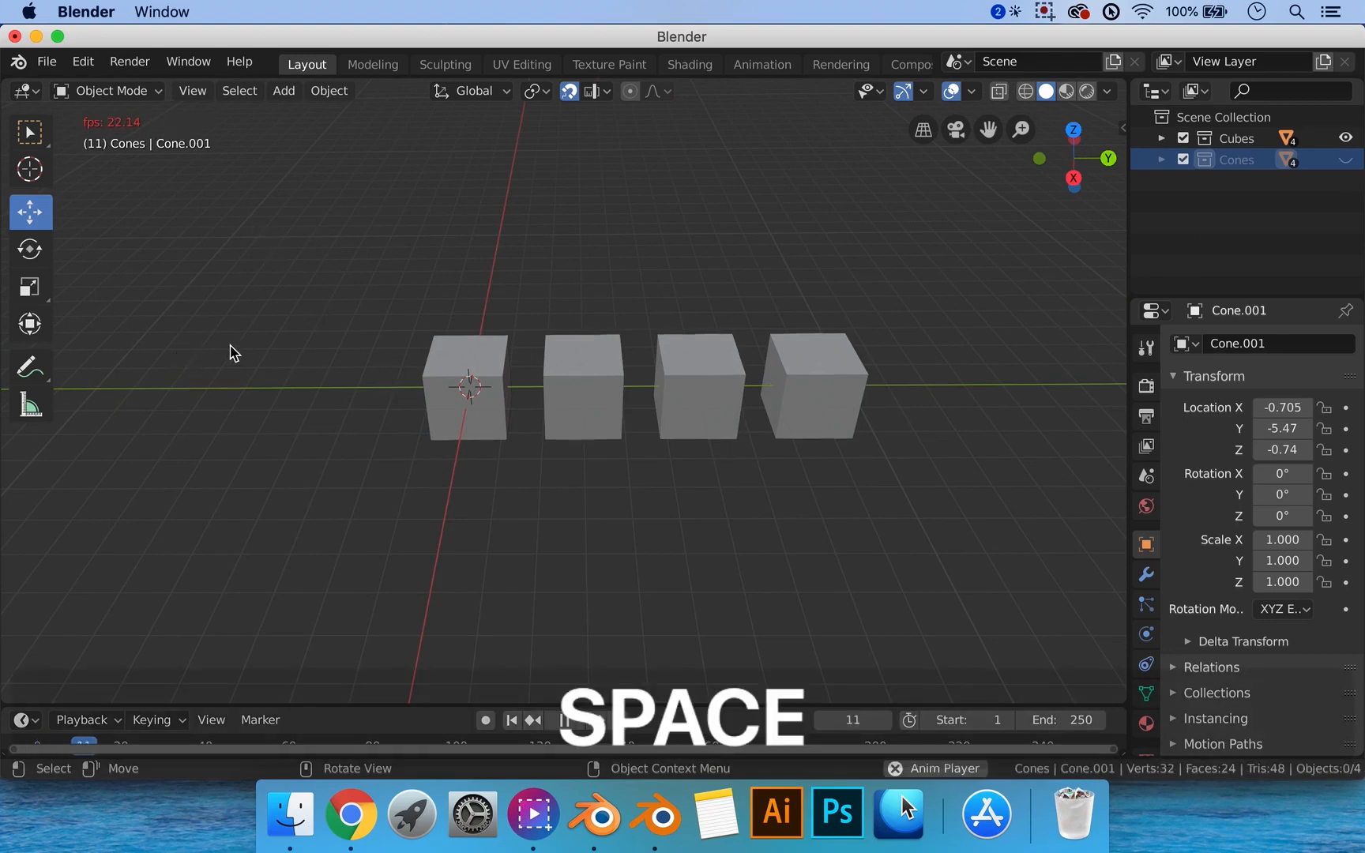
key("space")
left_click_drag(107, 743, 32, 743)
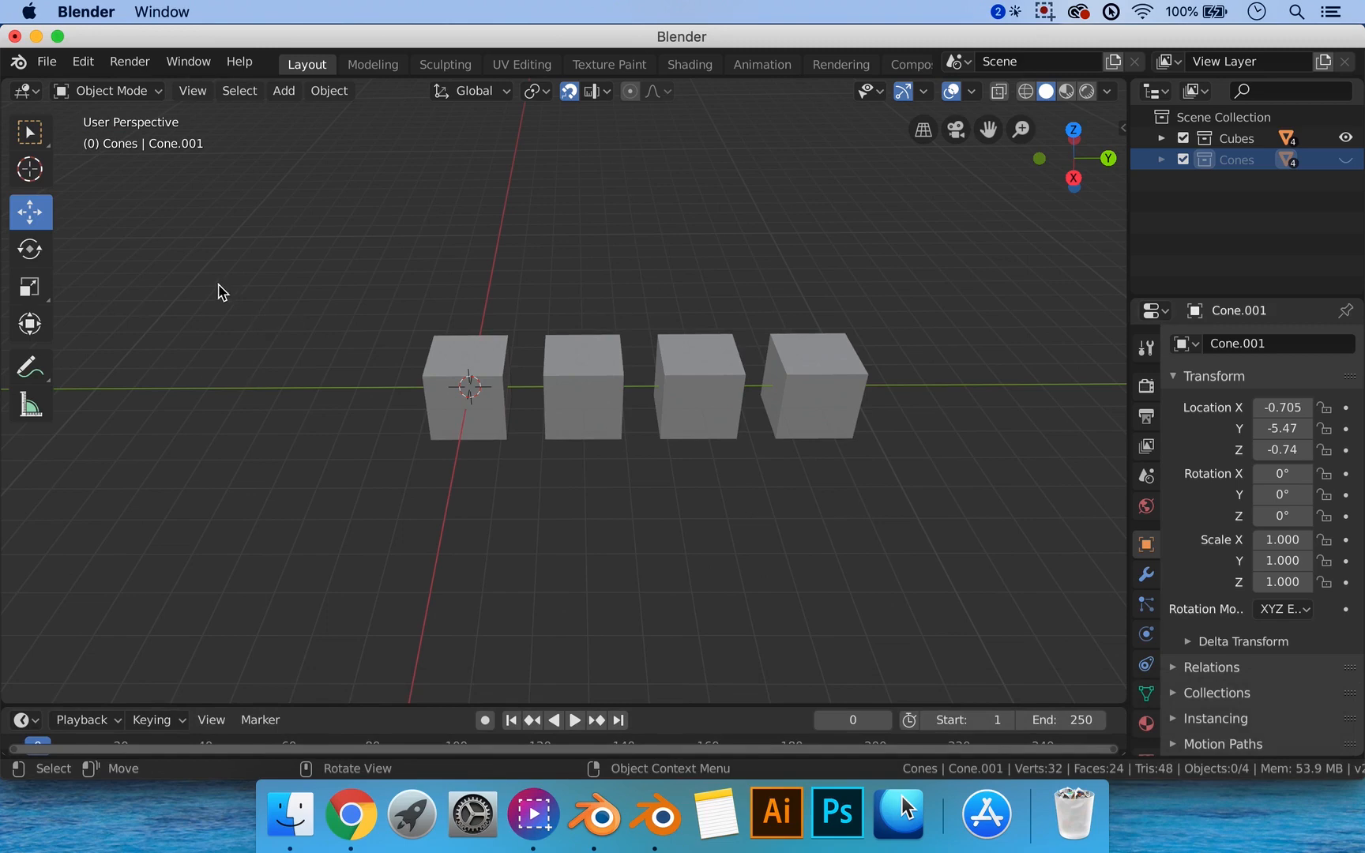
Try to box-select the hidden cones in the empty area beside the cubes.
middle_click_drag(216, 289, 423, 323, "shift")
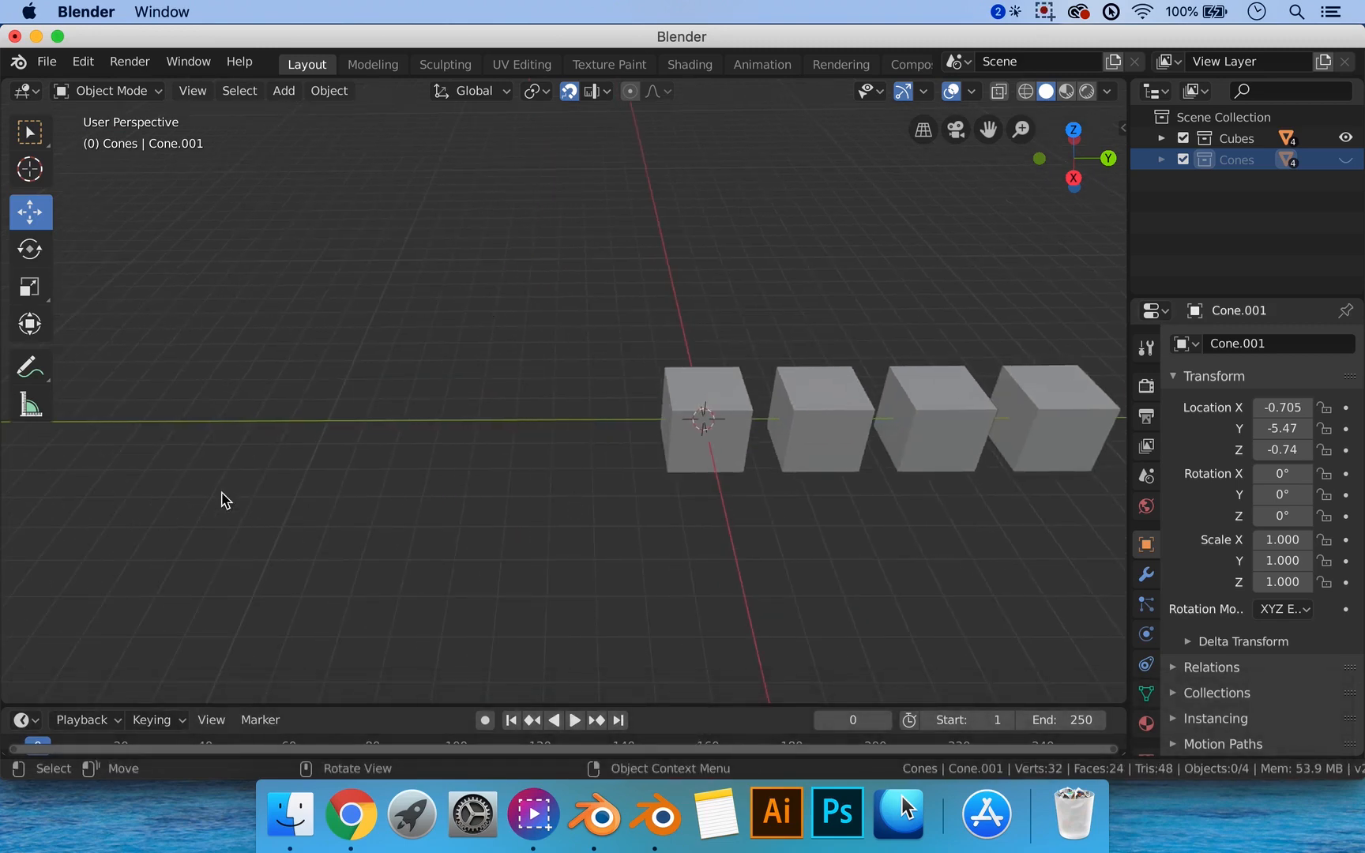
key("b")
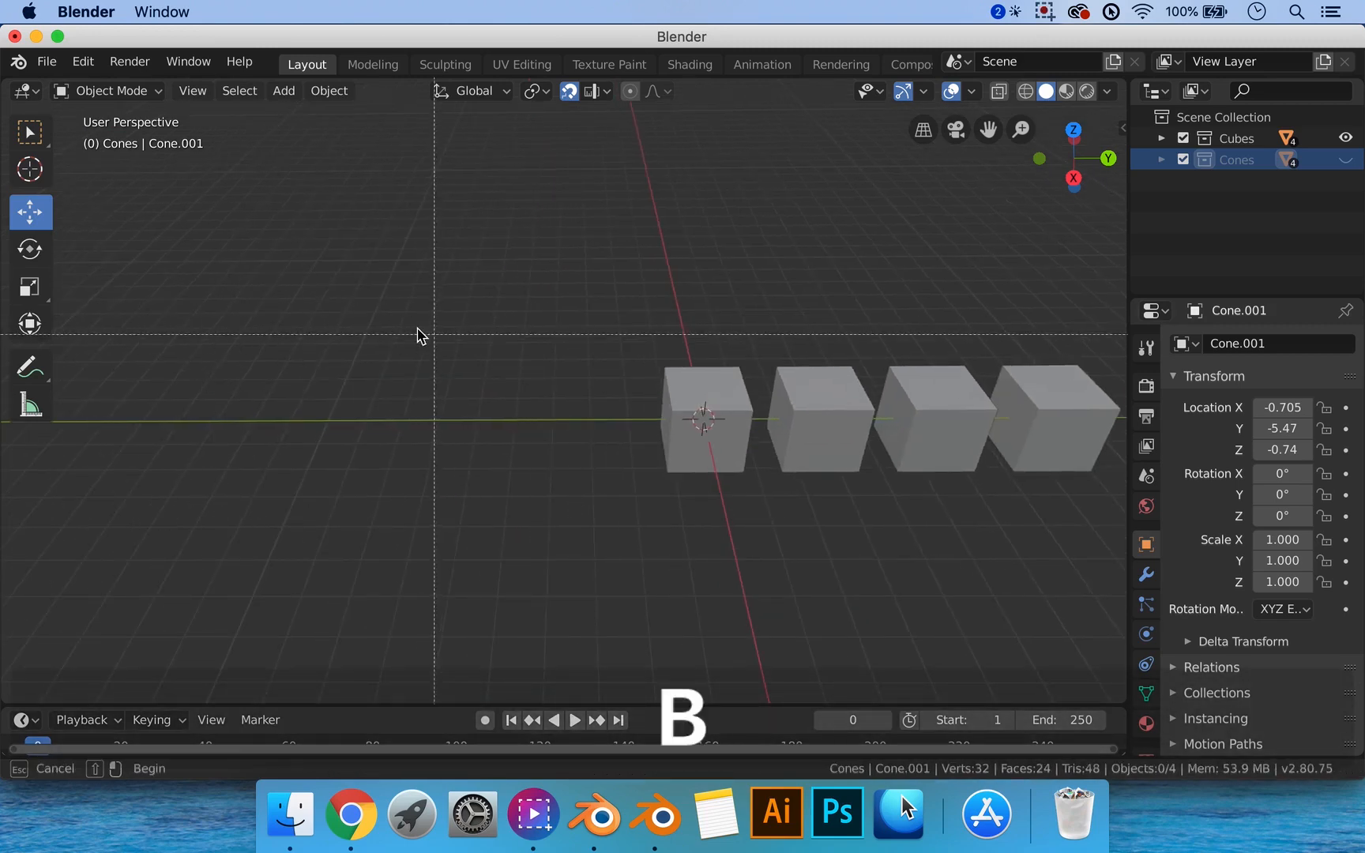
left_click_drag(140, 245, 640, 545)
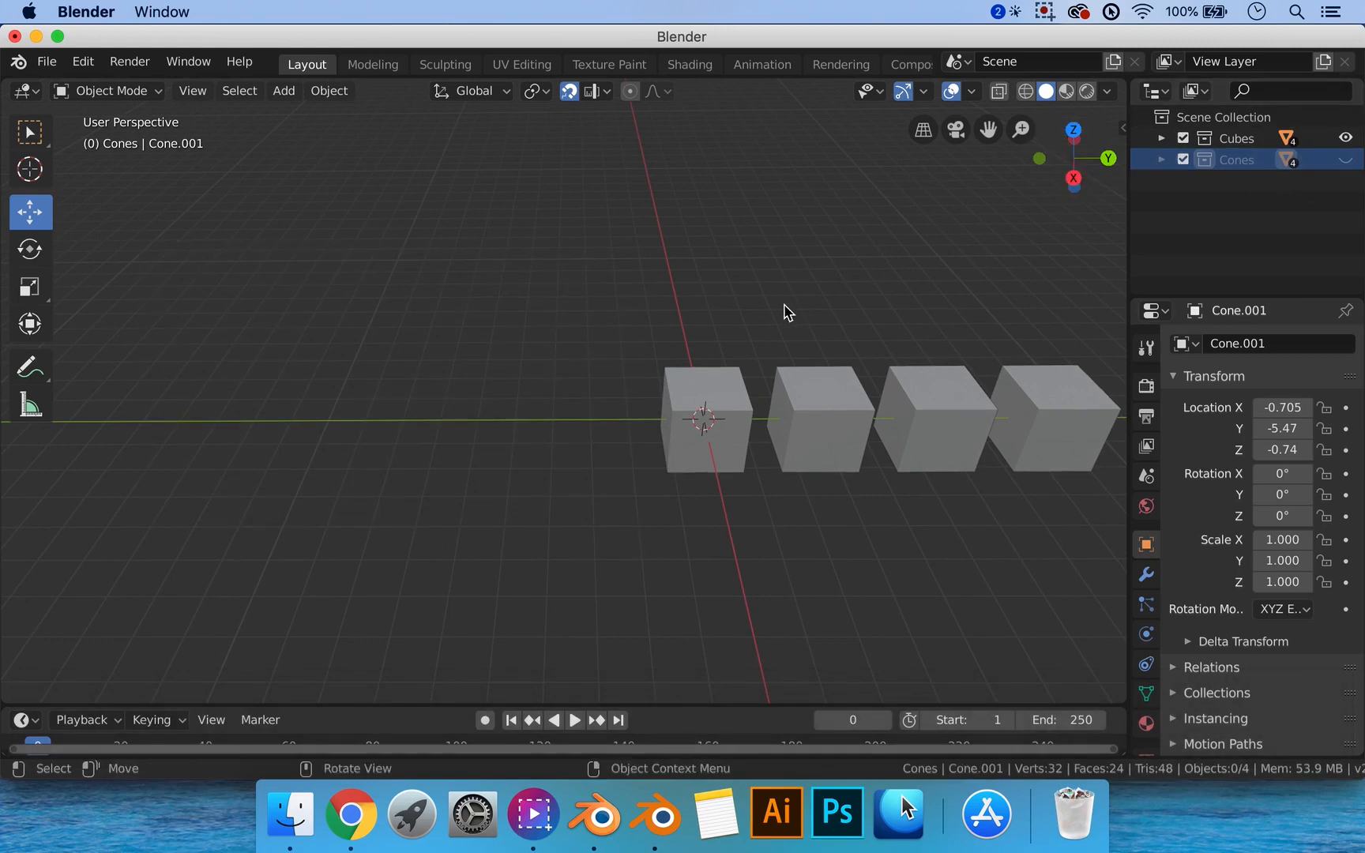
Select all four cubes and frame them in the viewport.
left_click(752, 401)
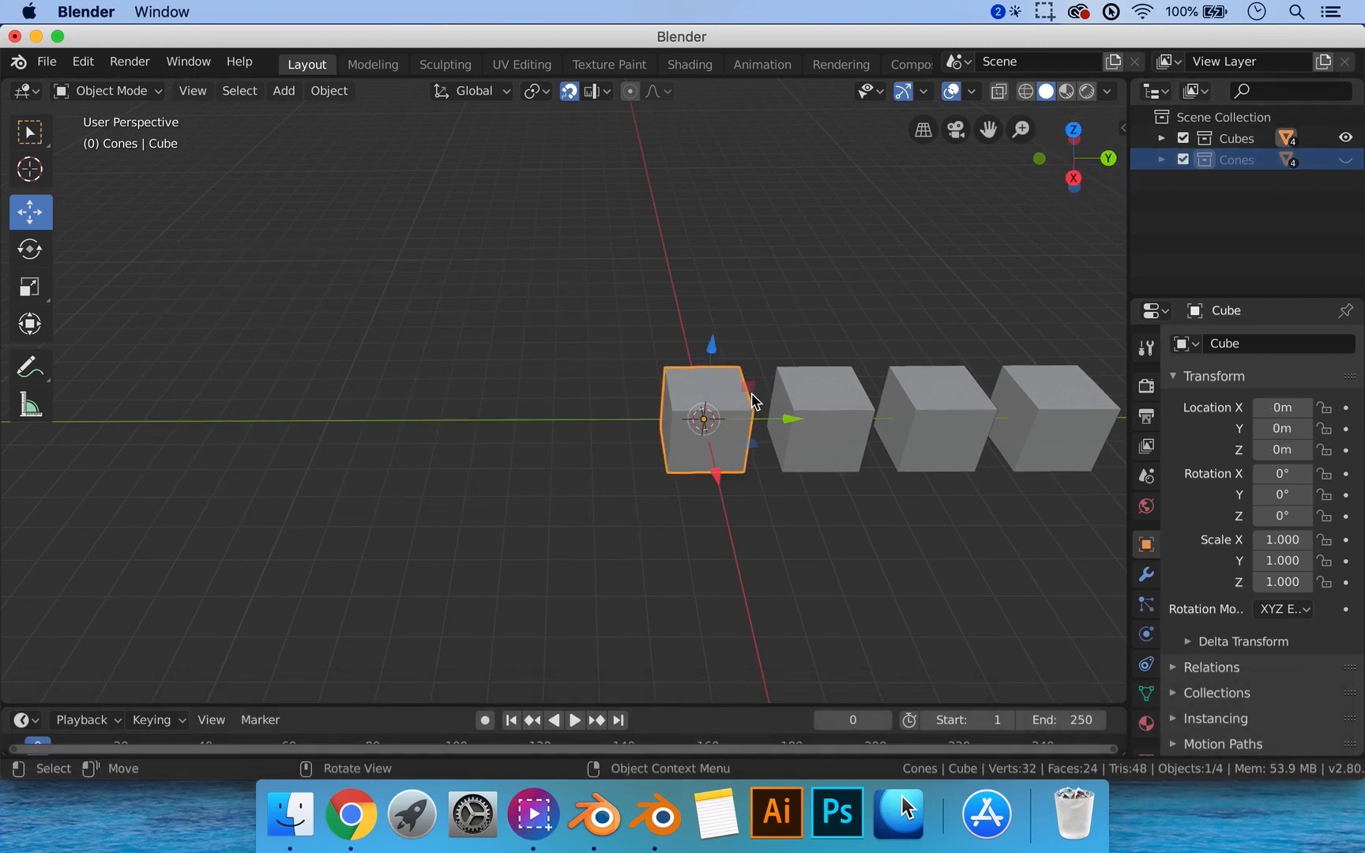
left_click(826, 418, "shift")
left_click(940, 418, "shift")
left_click(1062, 417, "shift")
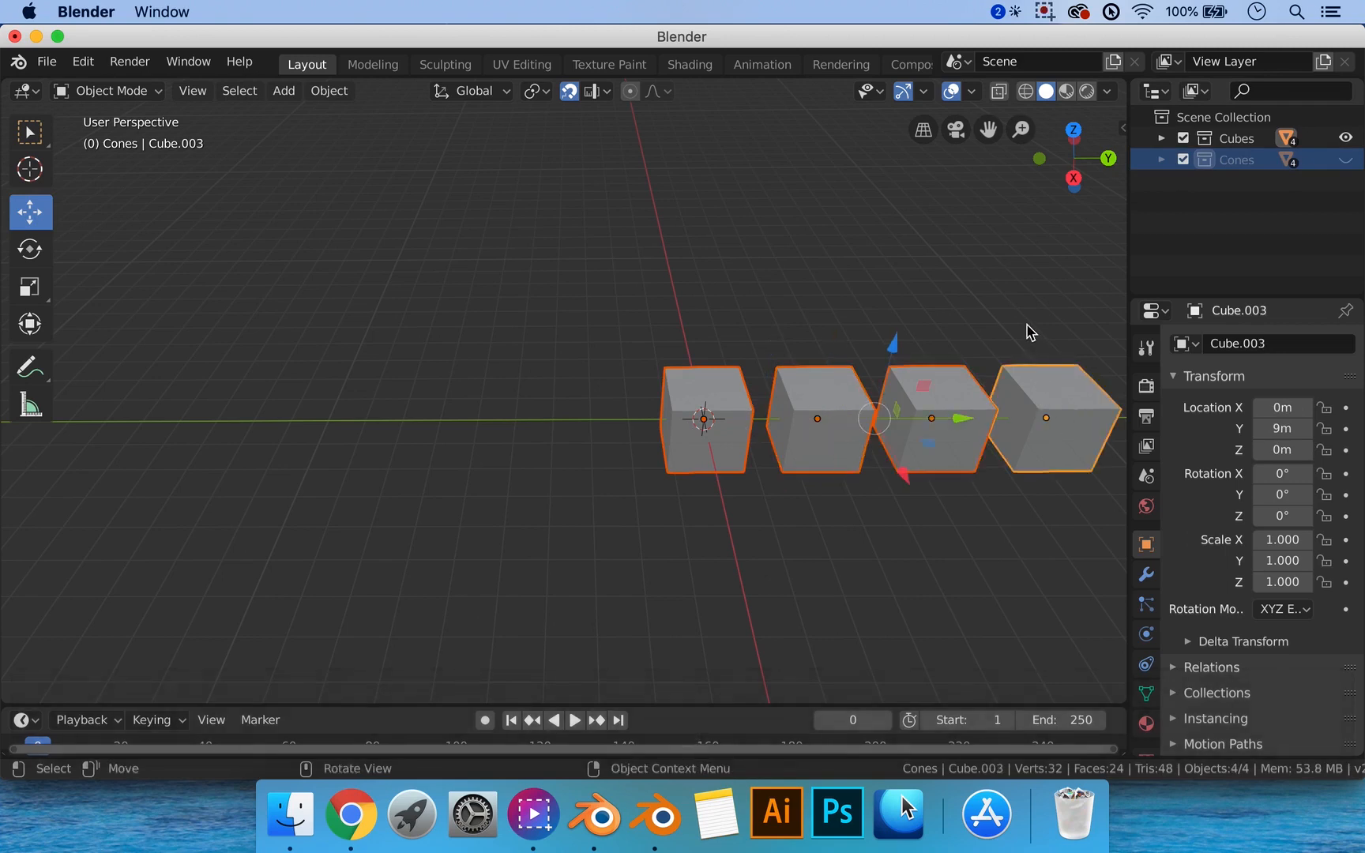
key("KP_Decimal")
scroll(869, 463, "up", 3)
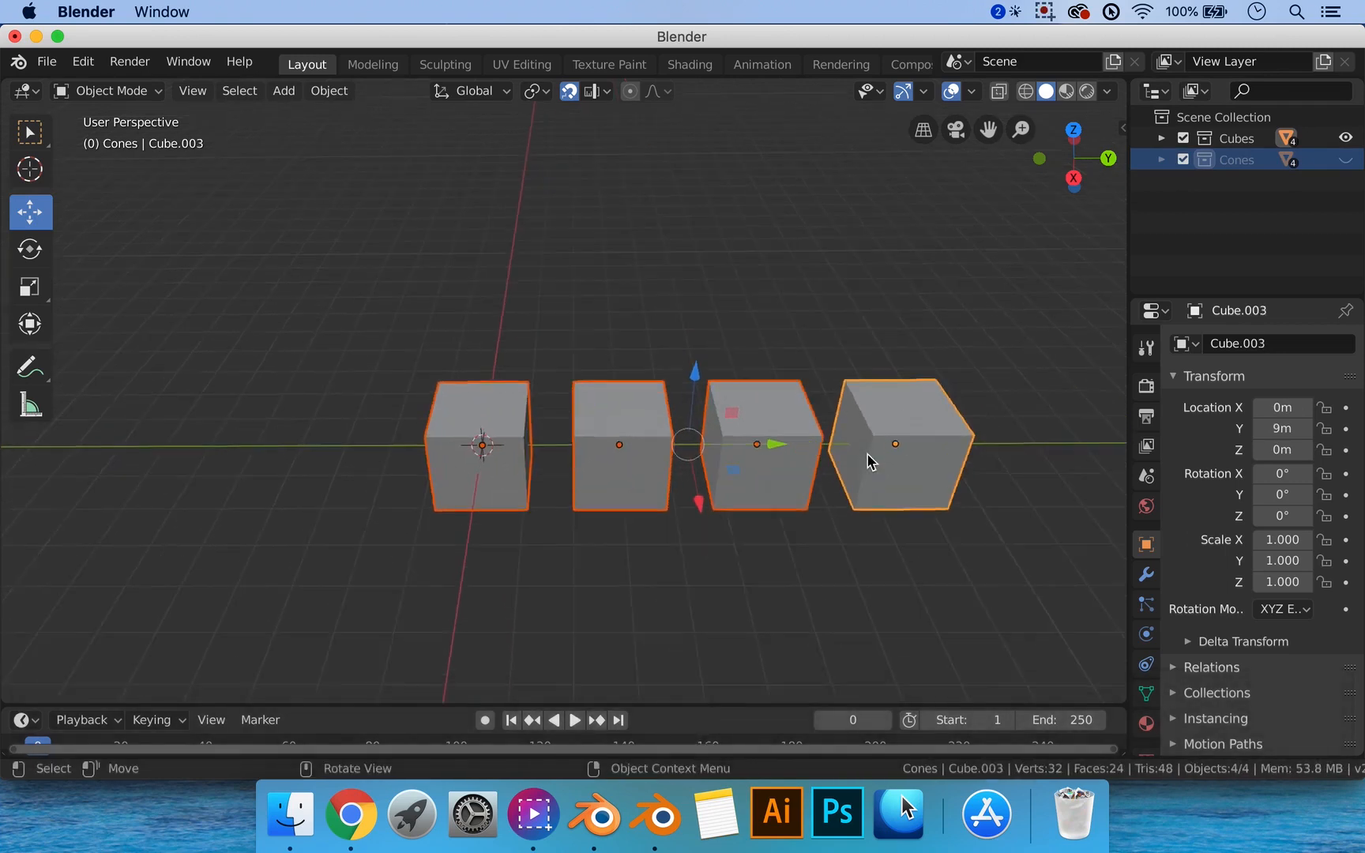
middle_click_drag(850, 466, 786, 426, "shift")
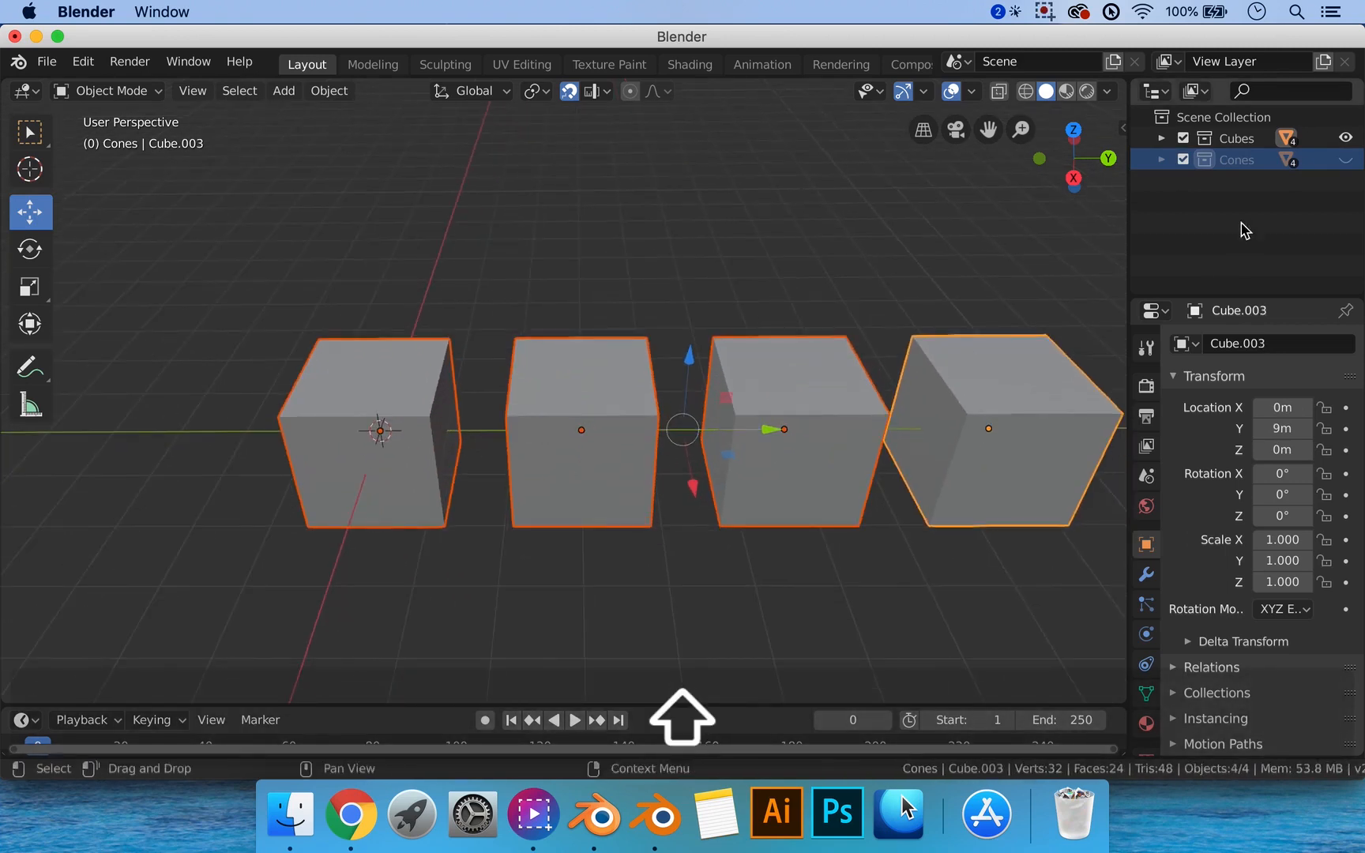
Expand the Cubes collection in the Outliner to examine its objects, and collapse it again.
left_click(1162, 138)
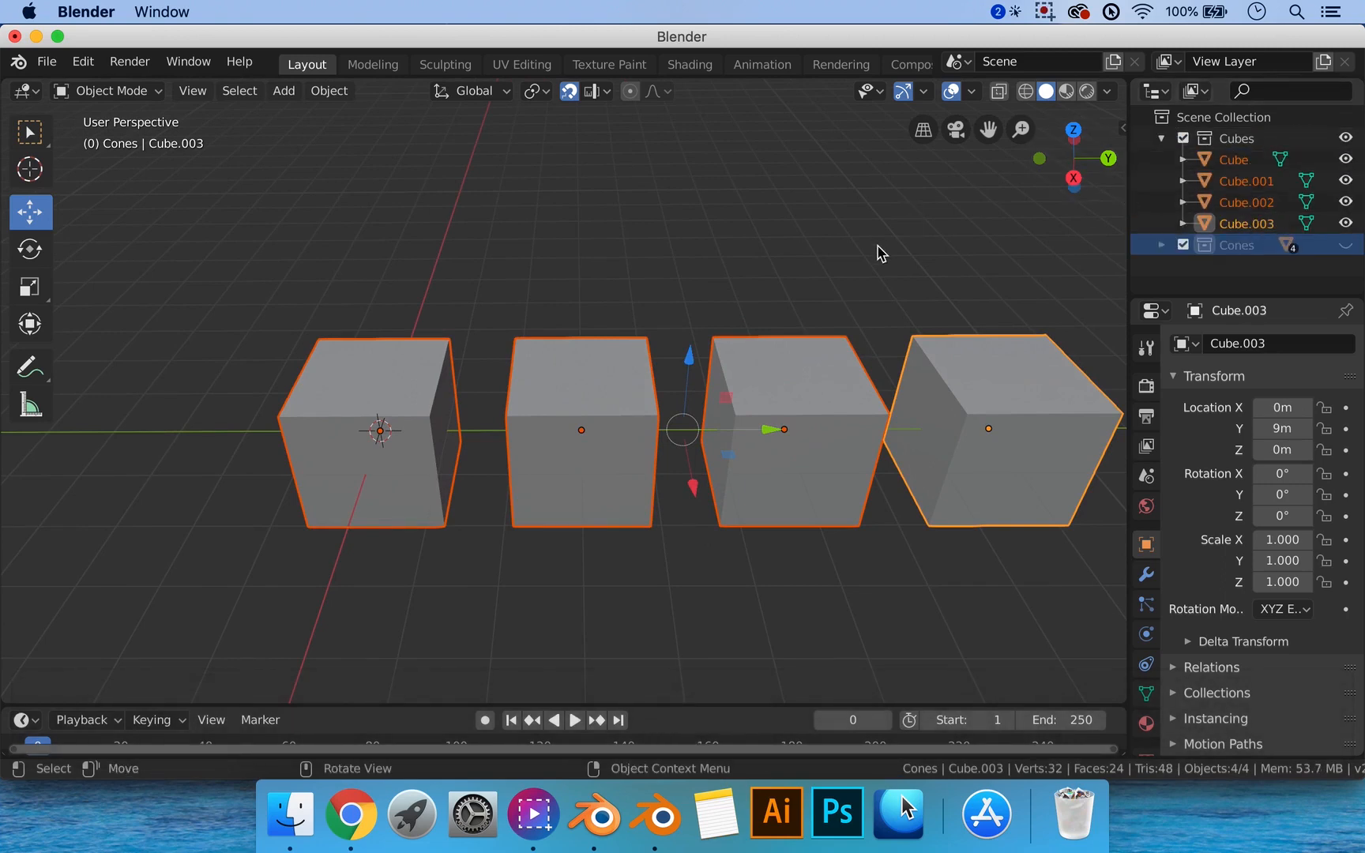
scroll(863, 259, "right", 3, "shift")
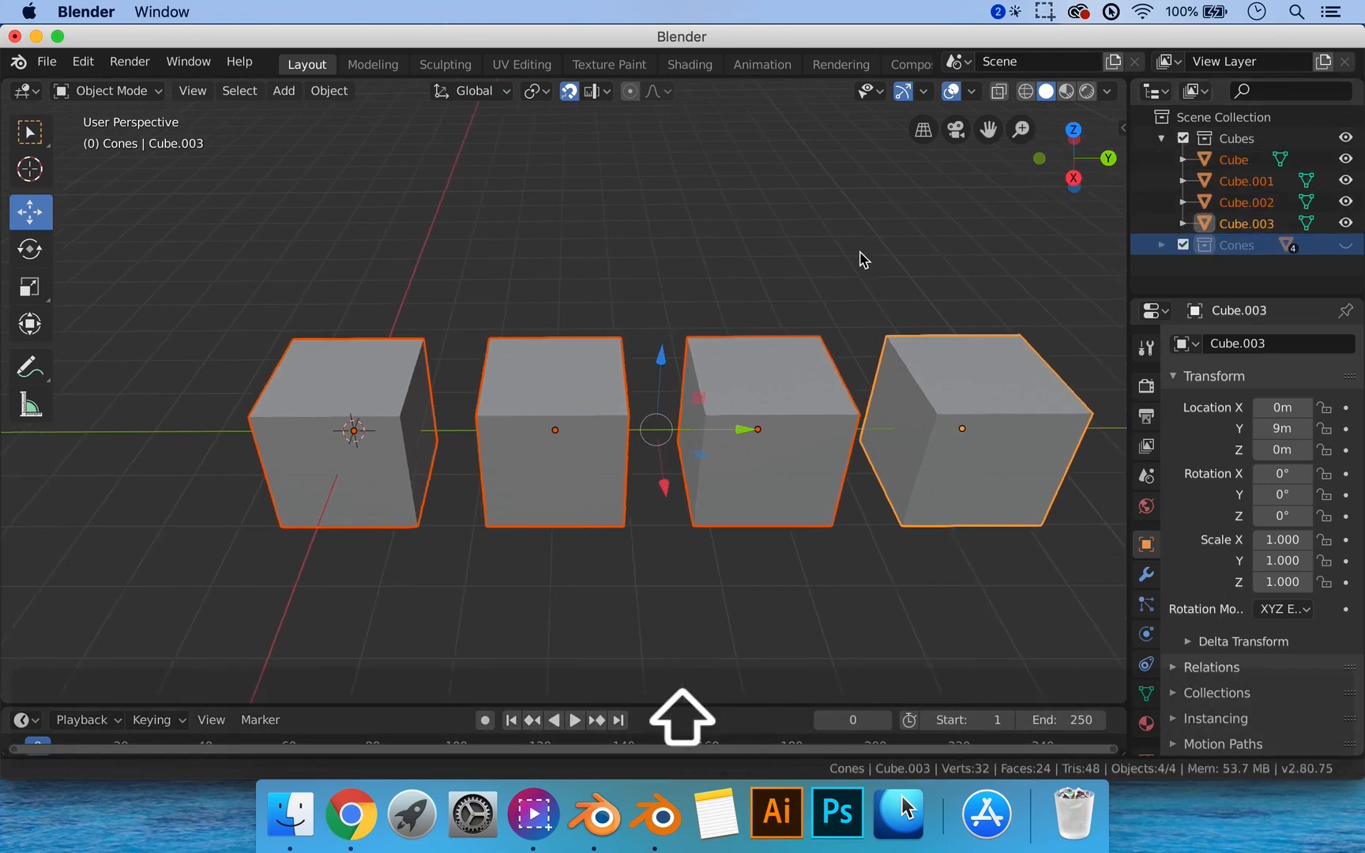
left_click(1162, 140)
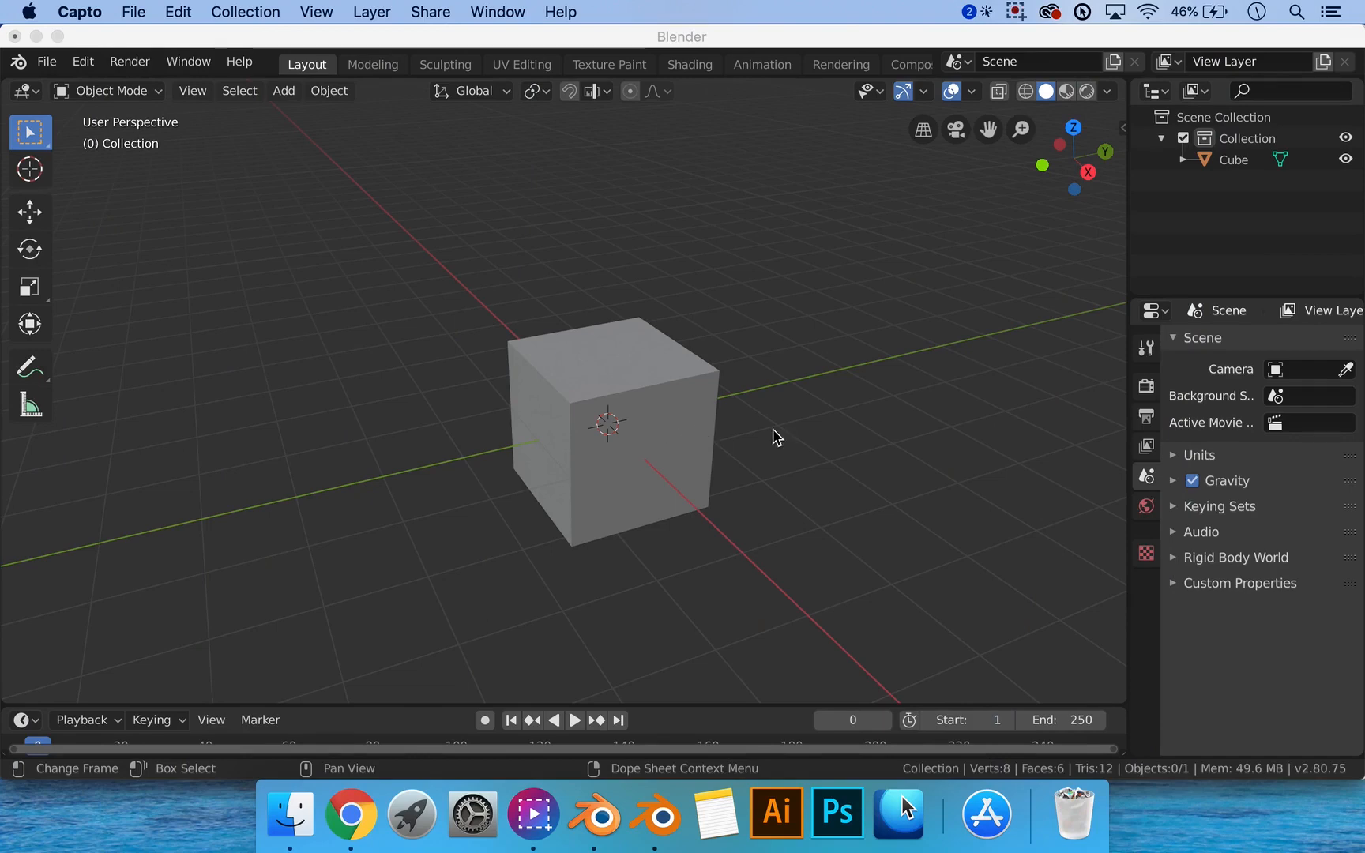
Select the default cube in the new scene and display its material properties.
left_click(649, 425)
left_click(670, 426)
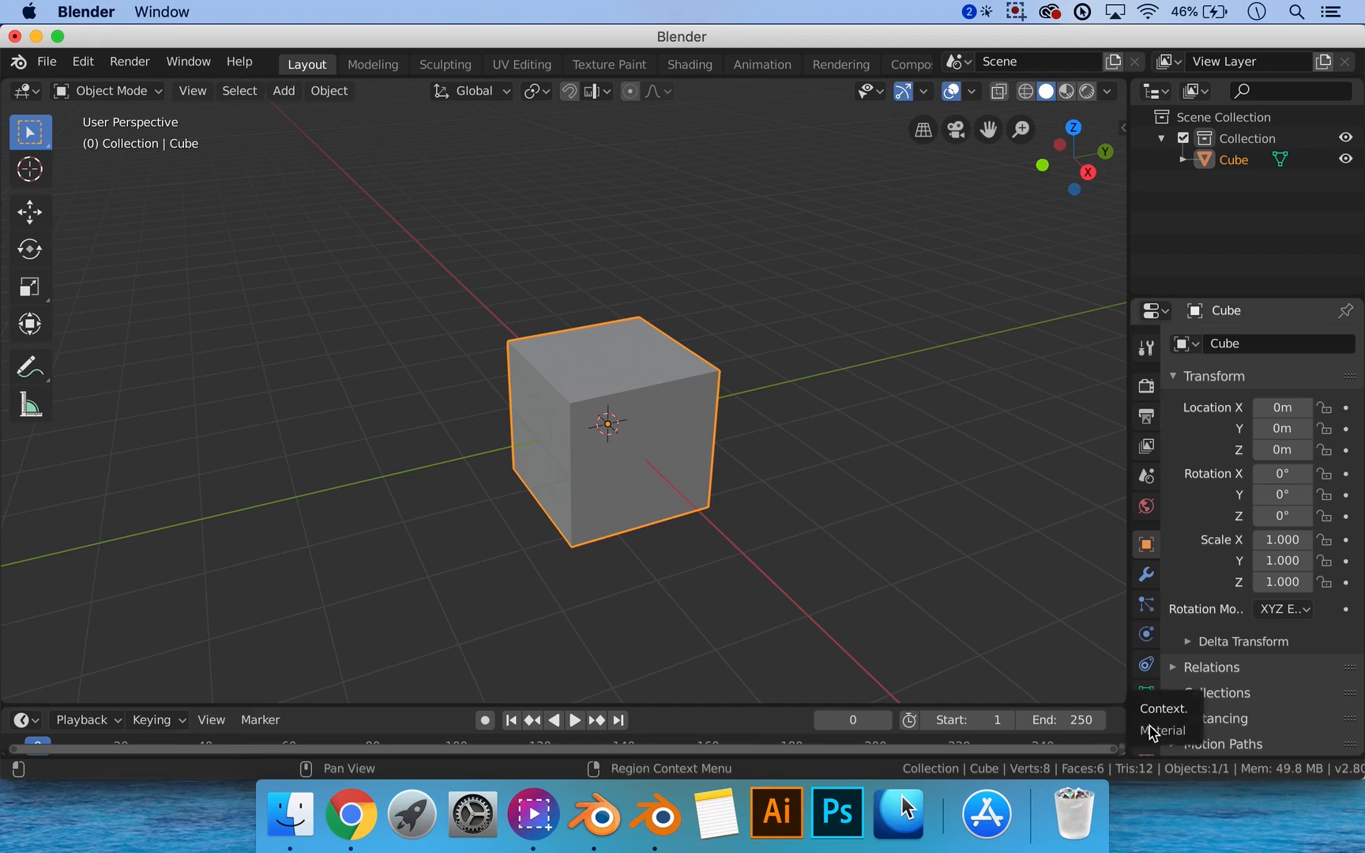
left_click(1152, 731)
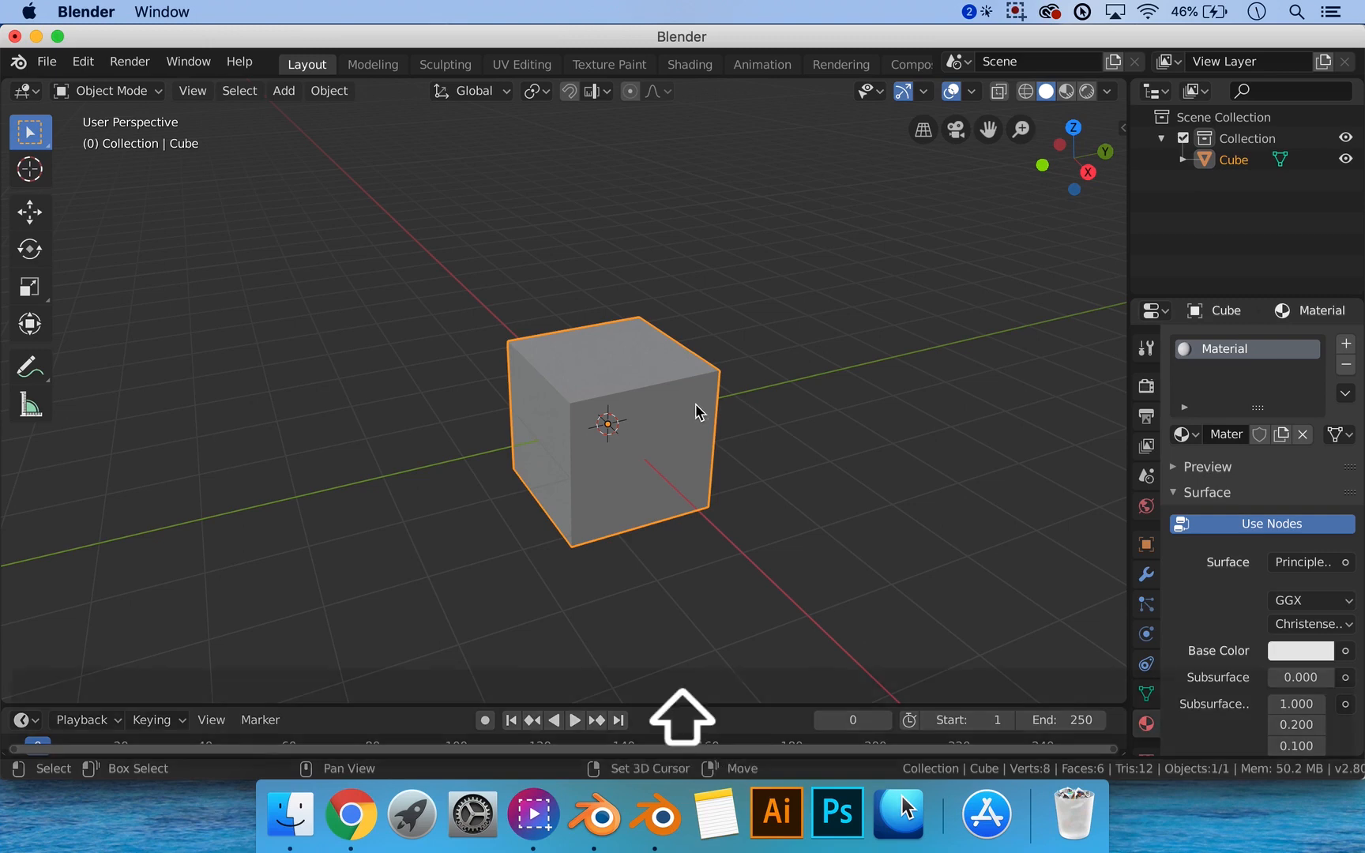
Enable snapping, duplicate the cube 3 m along the Y axis, and repeat the duplication twice to form a row of four.
key("shift+Tab")
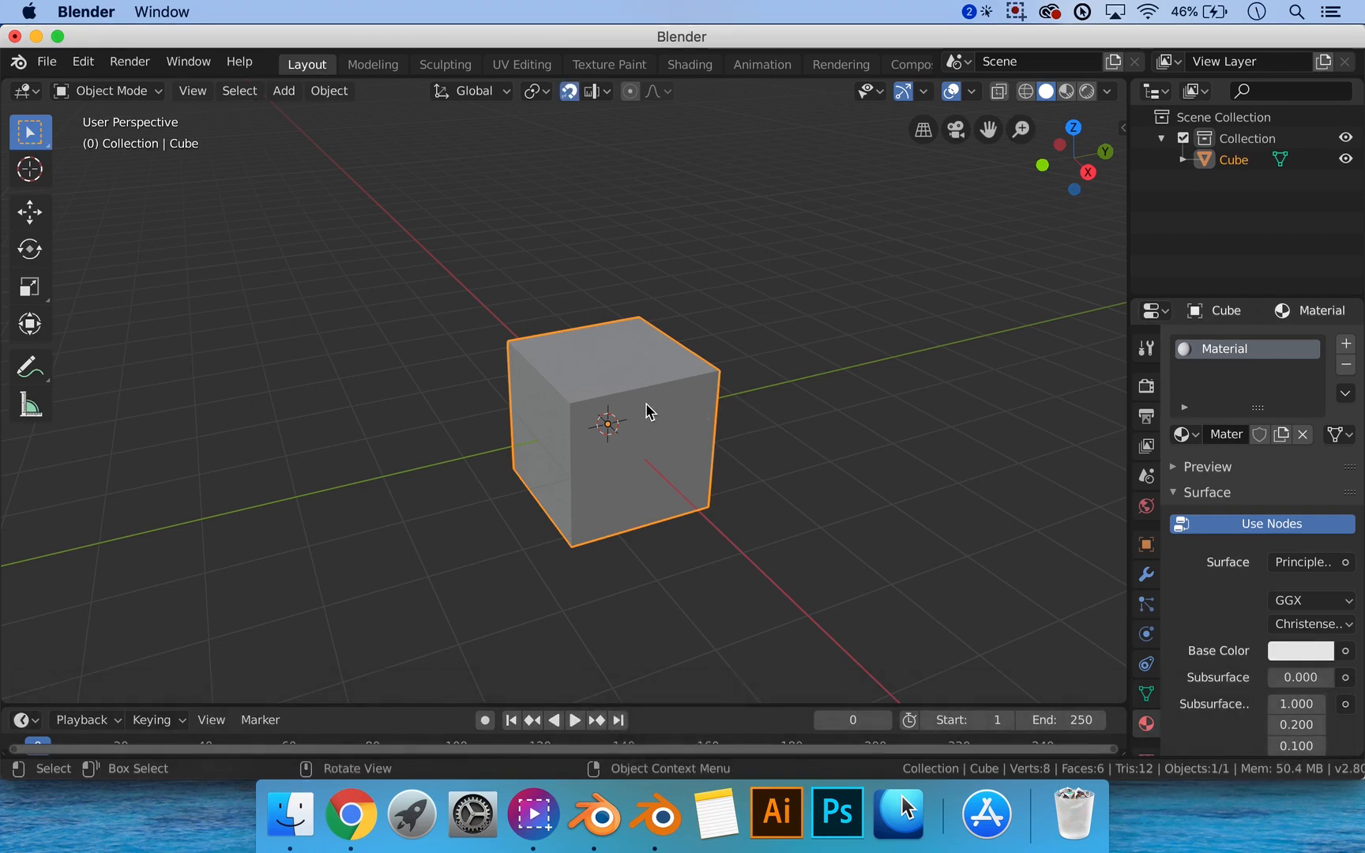
key("shift+d")
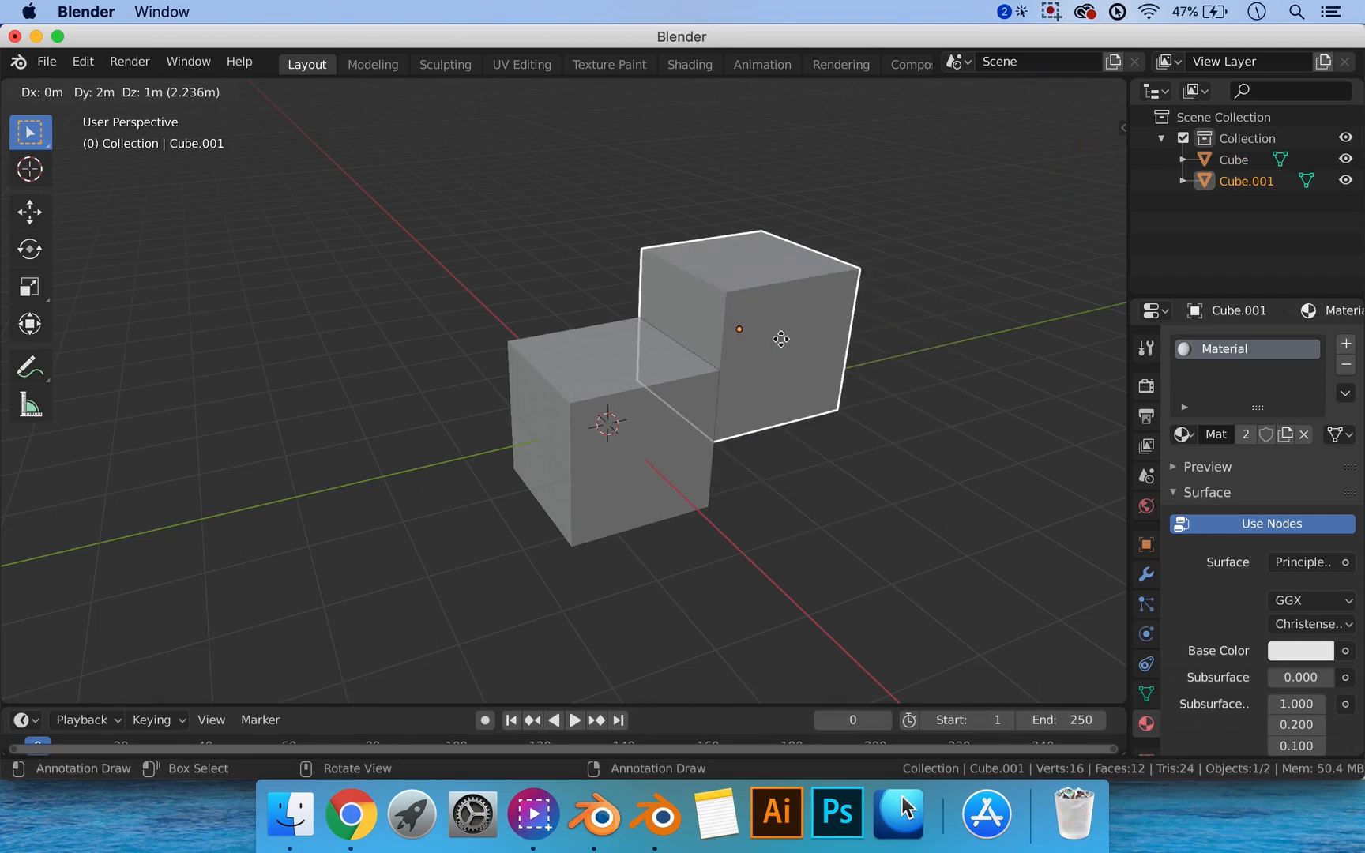
key("y")
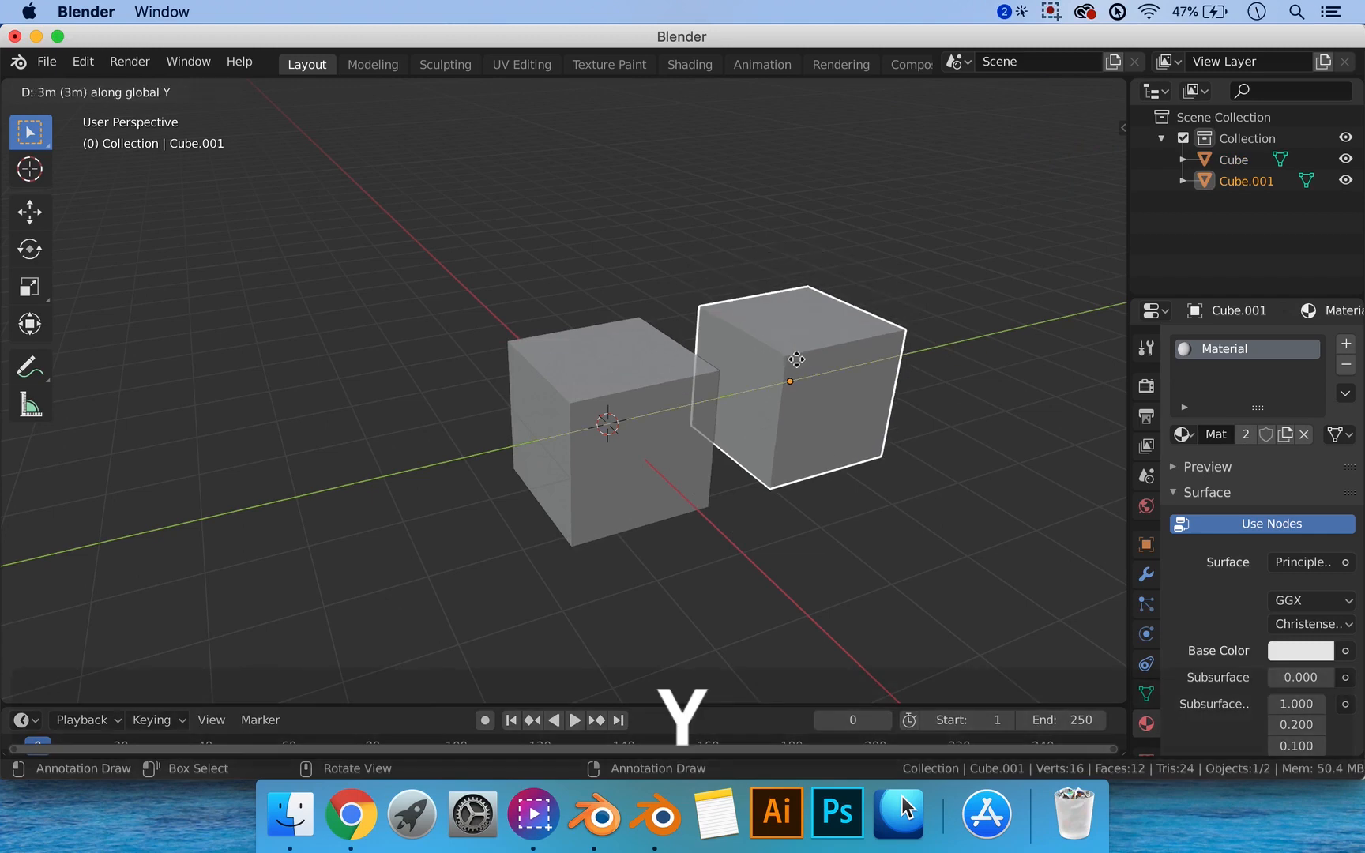
left_click(834, 361)
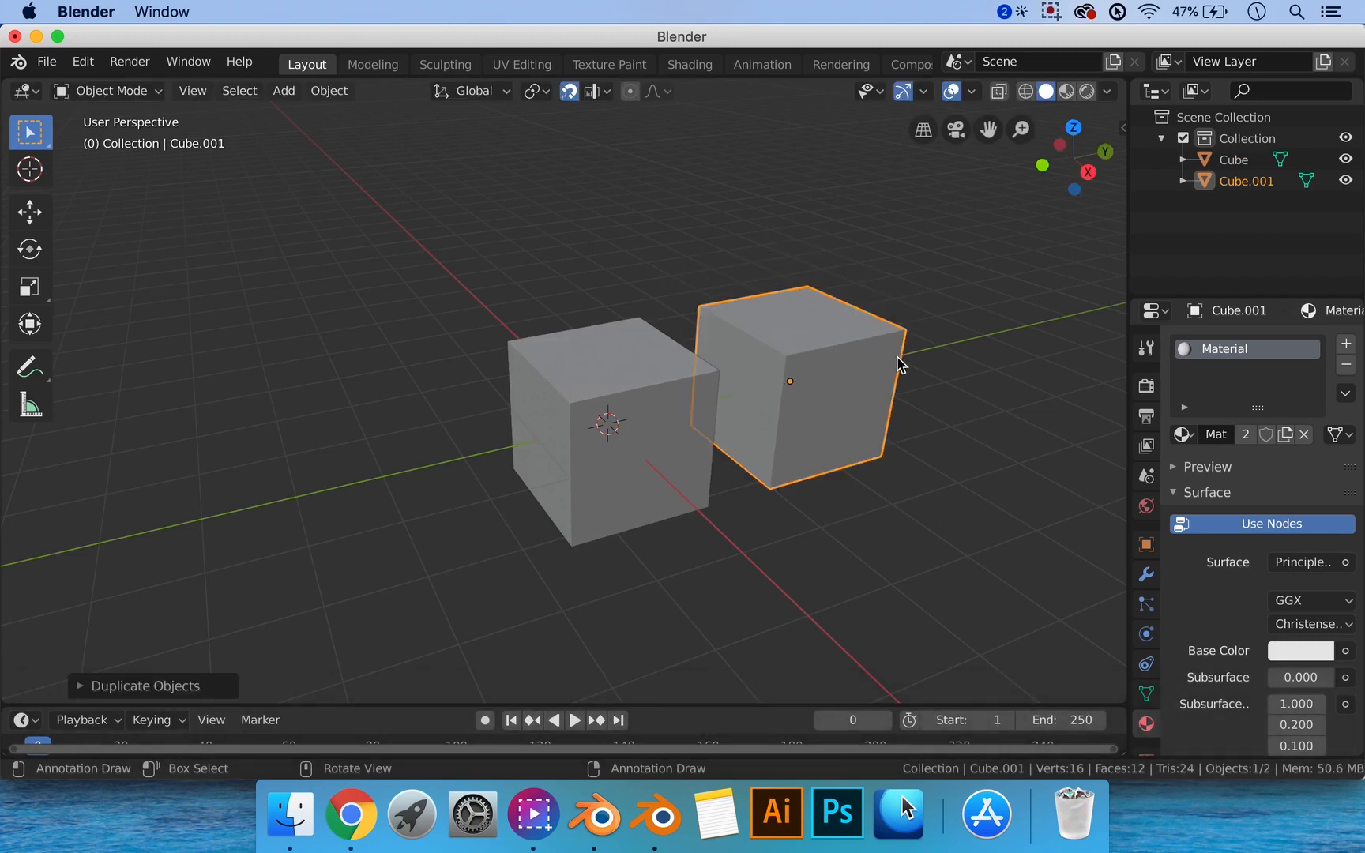
key("shift+r")
key("shift+r")
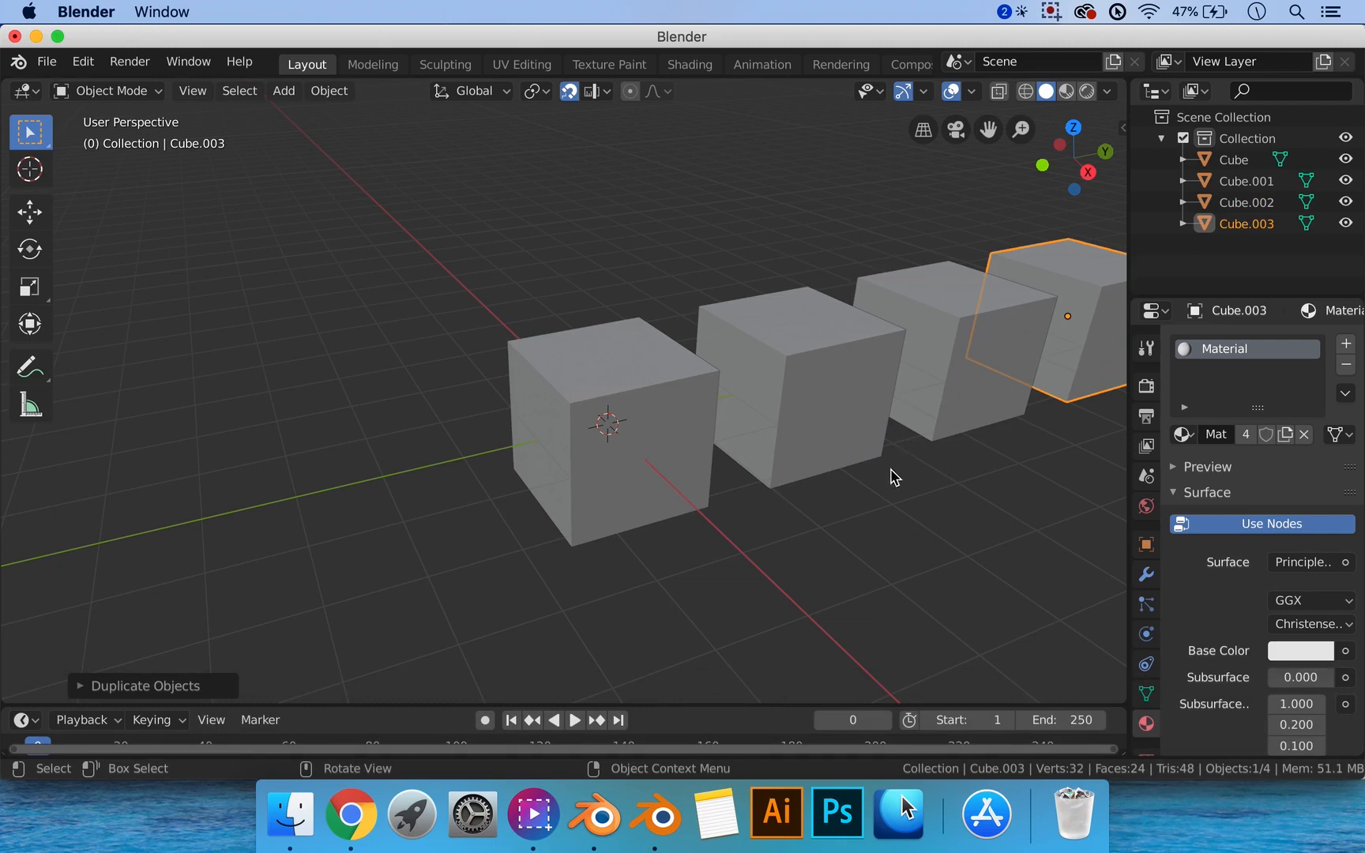
Remove the shared material from the original cube and add a new material in a new slot.
left_click(624, 453)
middle_click_drag(917, 454, 792, 457, "shift")
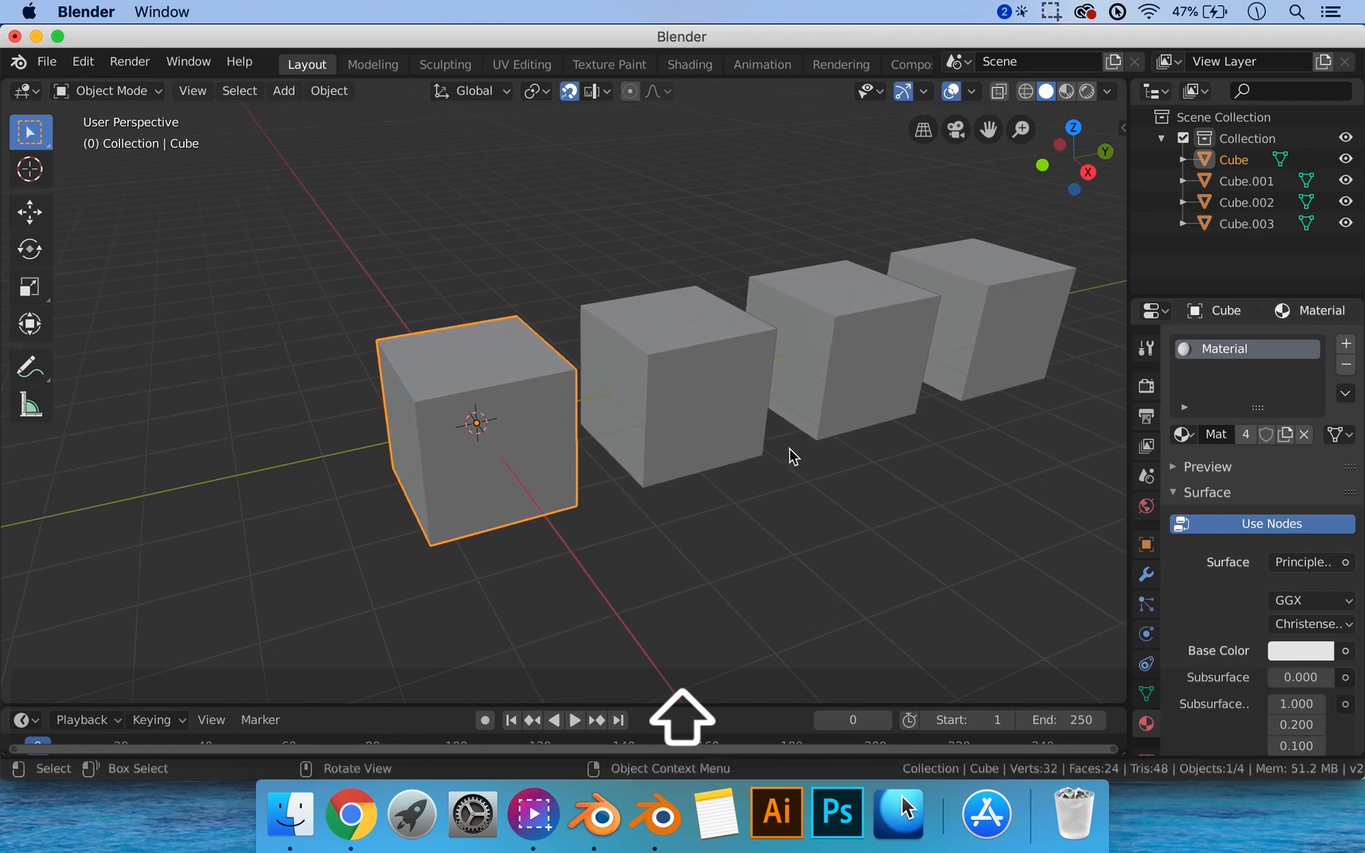
left_click(1347, 367)
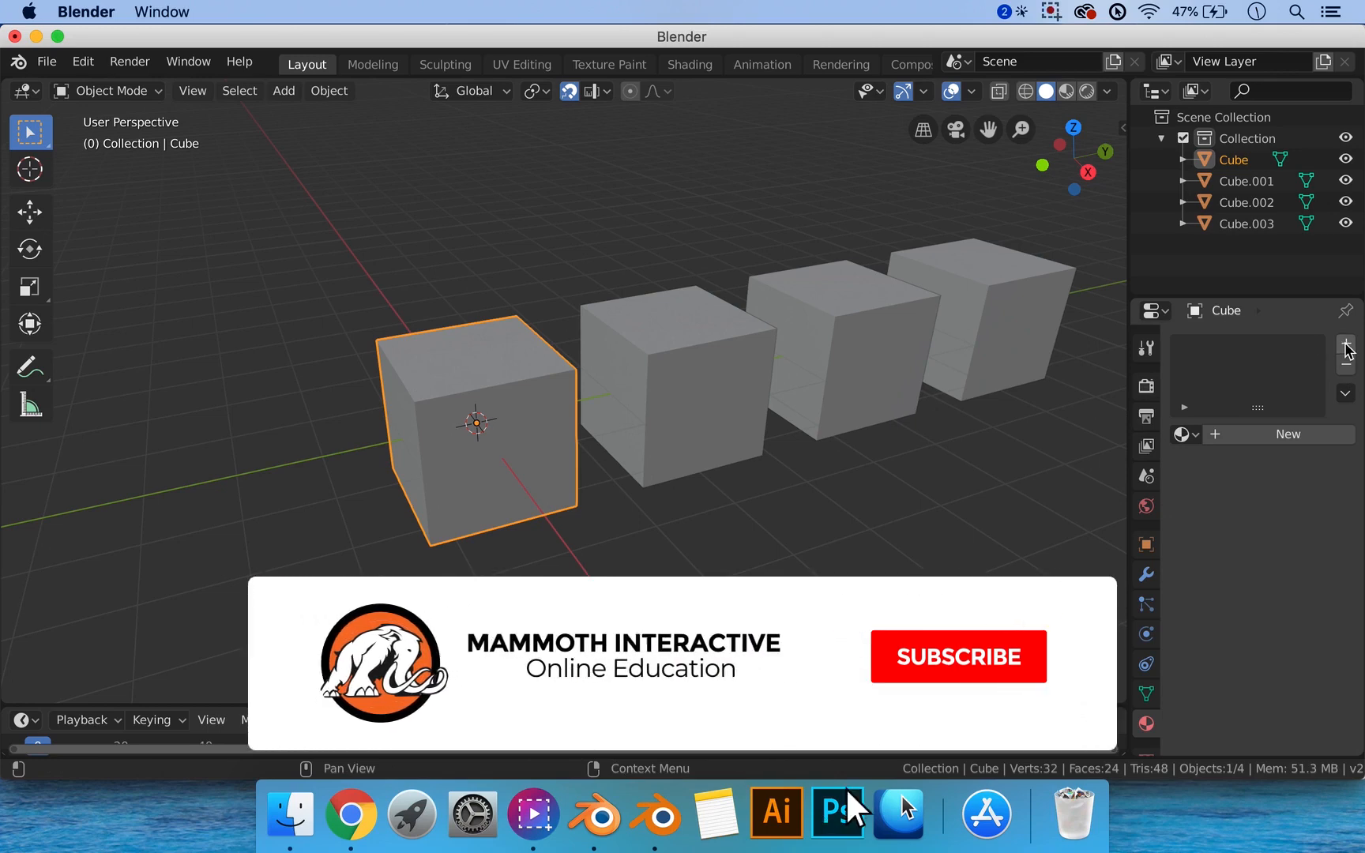
left_click(1346, 345)
left_click(1248, 433)
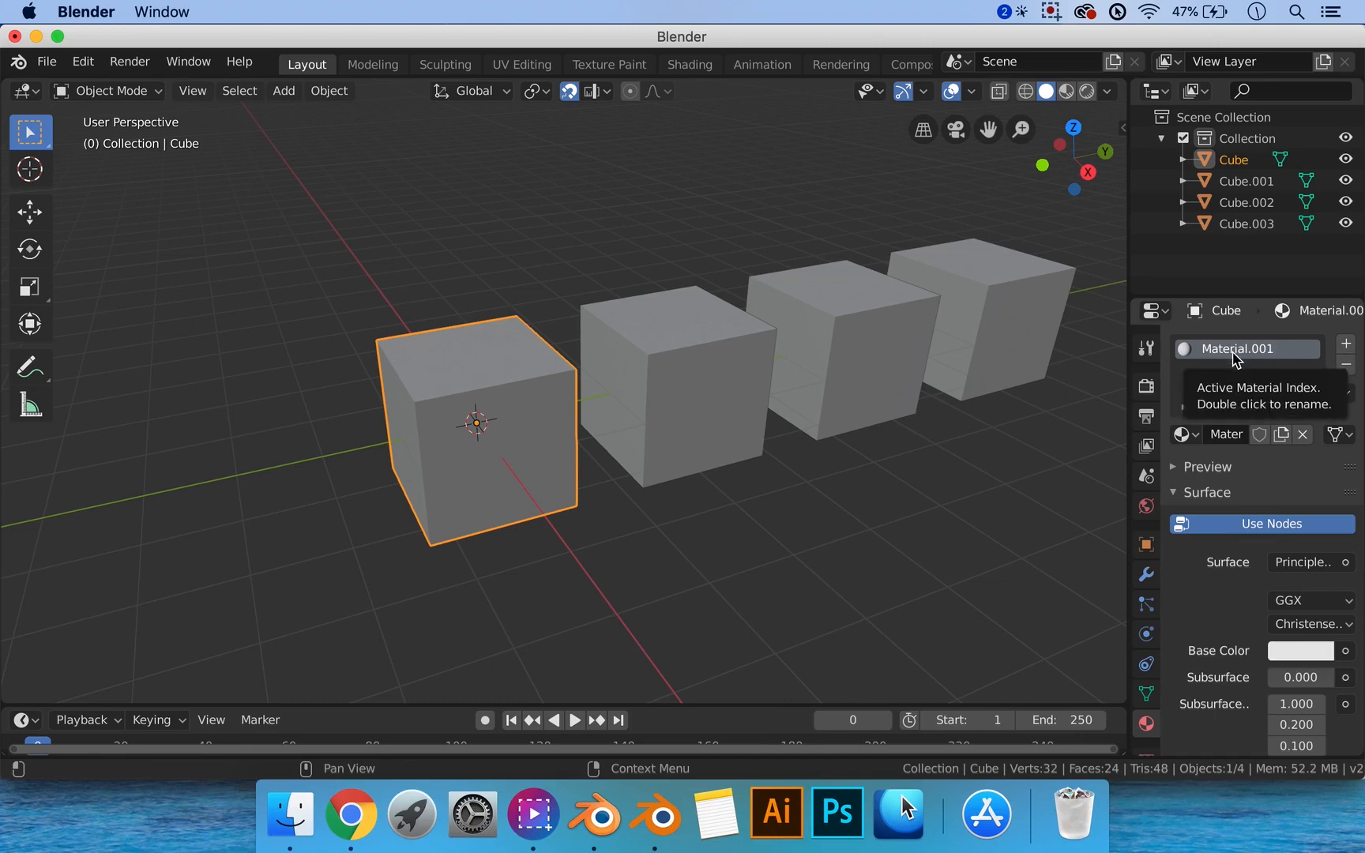
Rename the original cube's new material to "Red".
double_click(1232, 353)
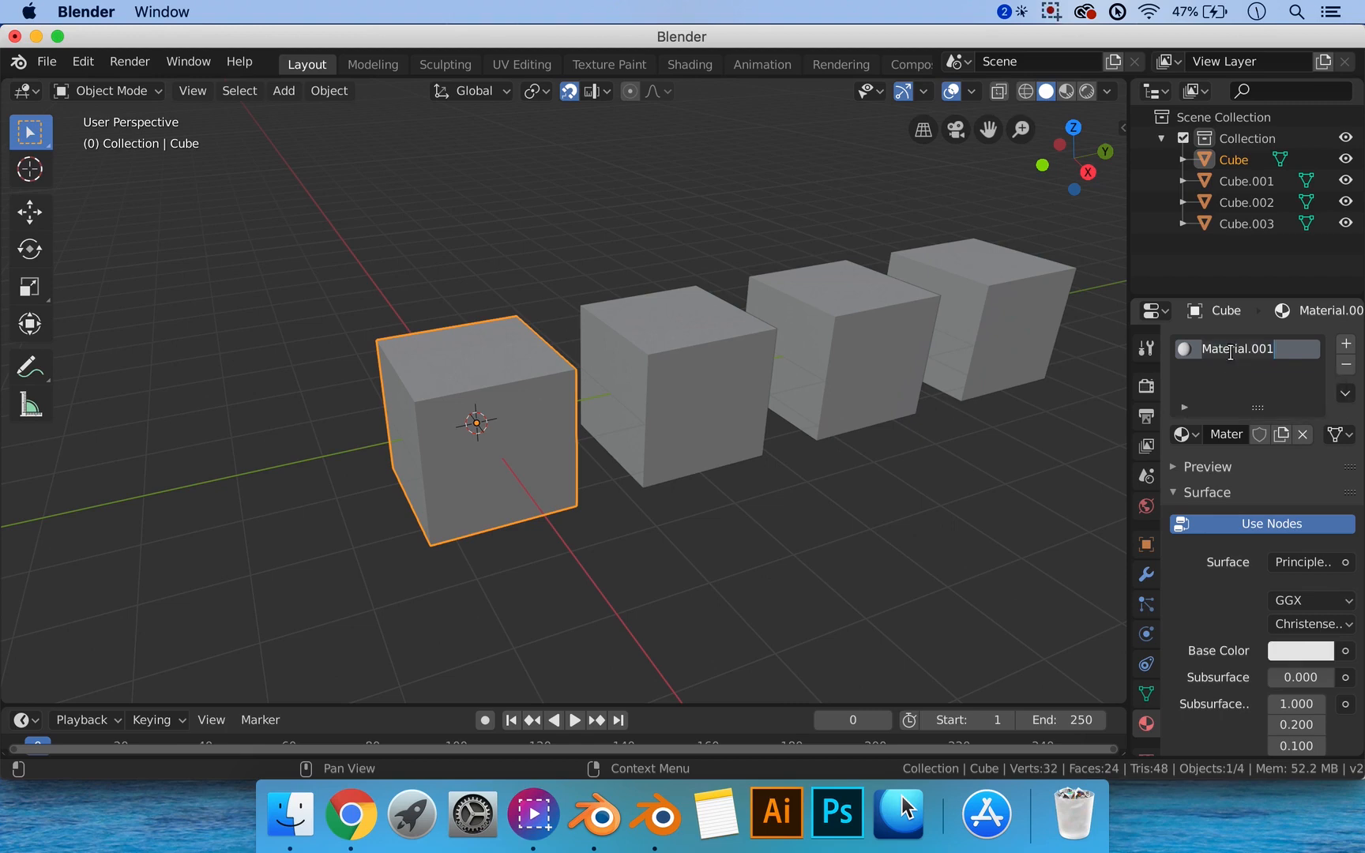
key("shift")
type("Red")
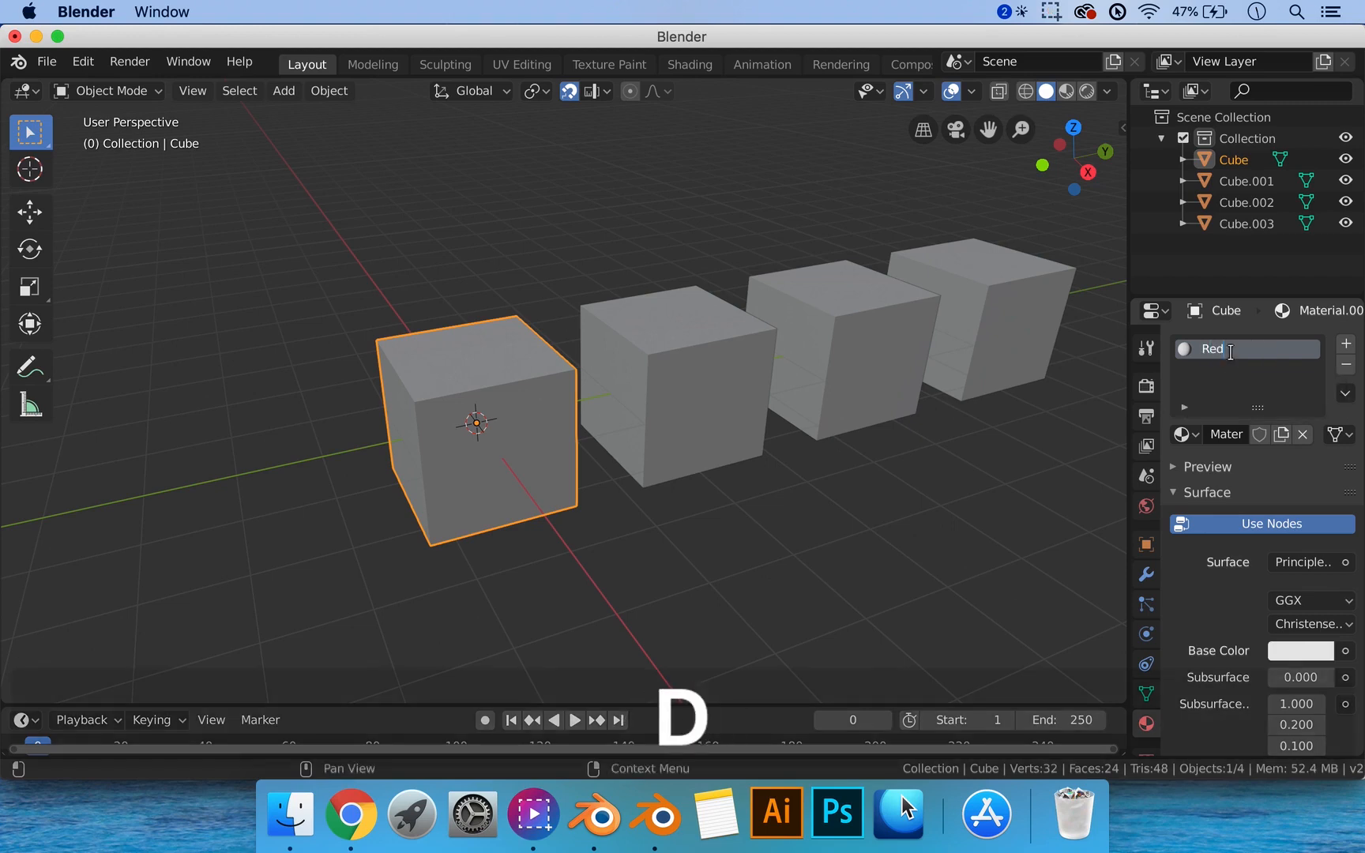
key("Return")
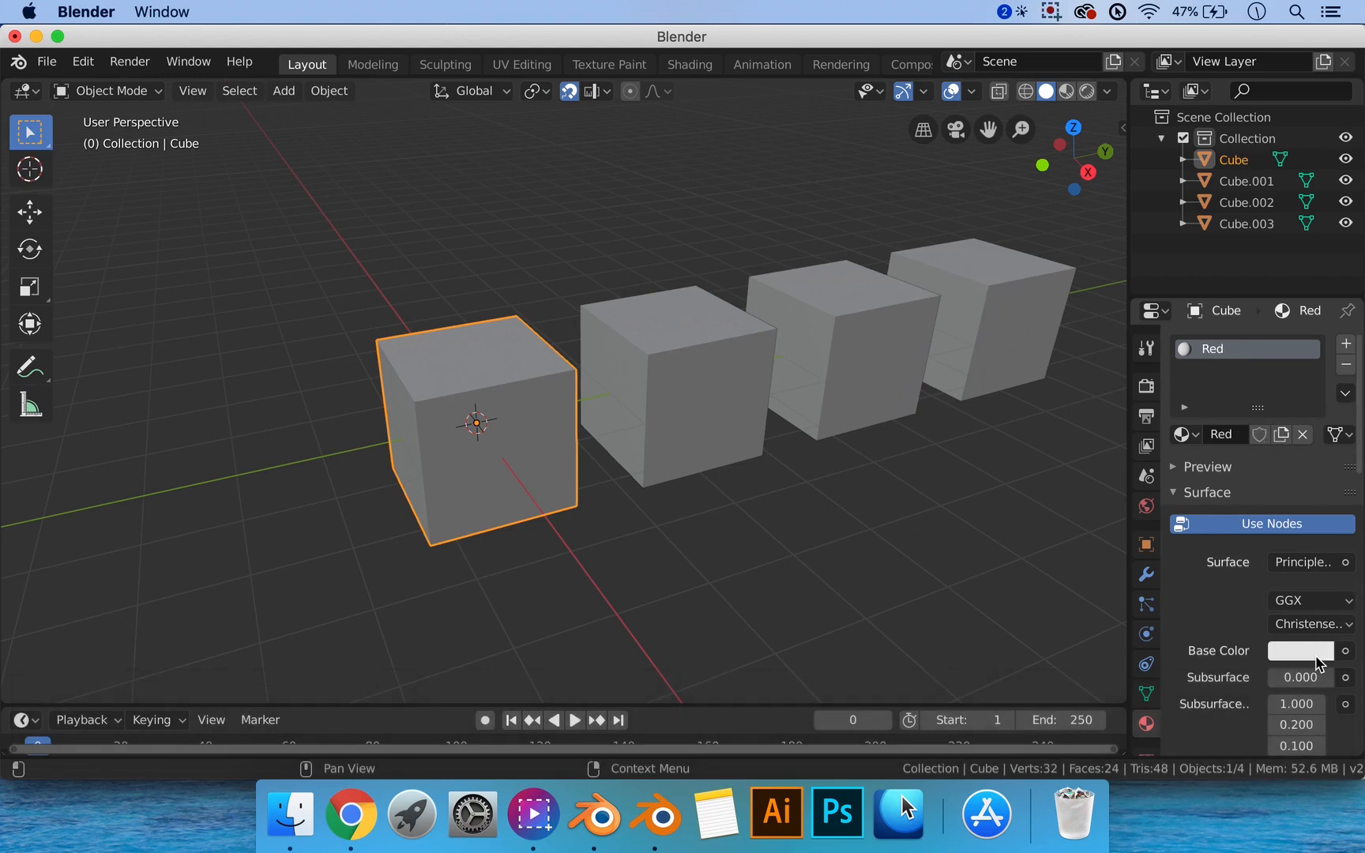
Set the Red material's base color to a fully saturated red.
left_click(1316, 651)
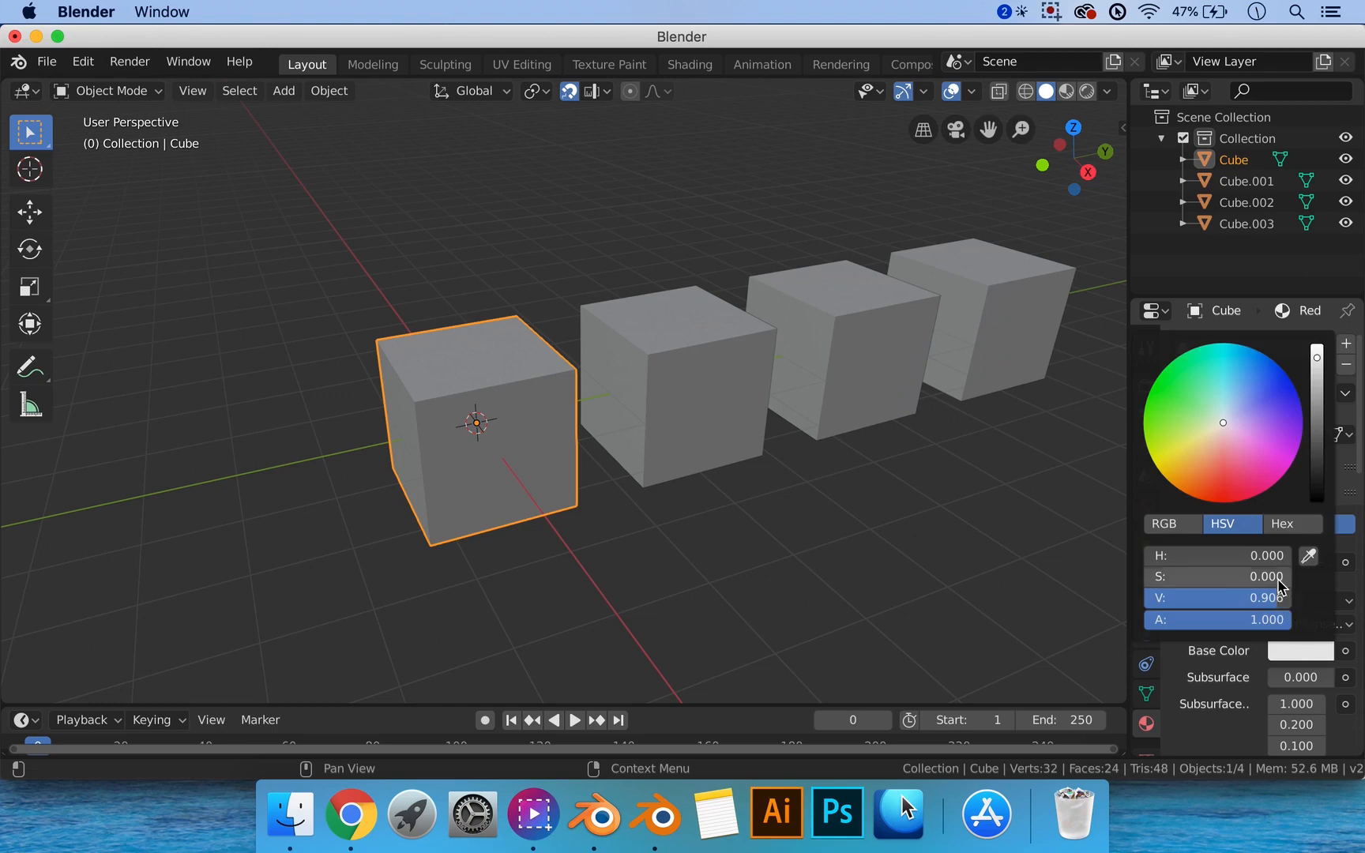
left_click(1311, 656)
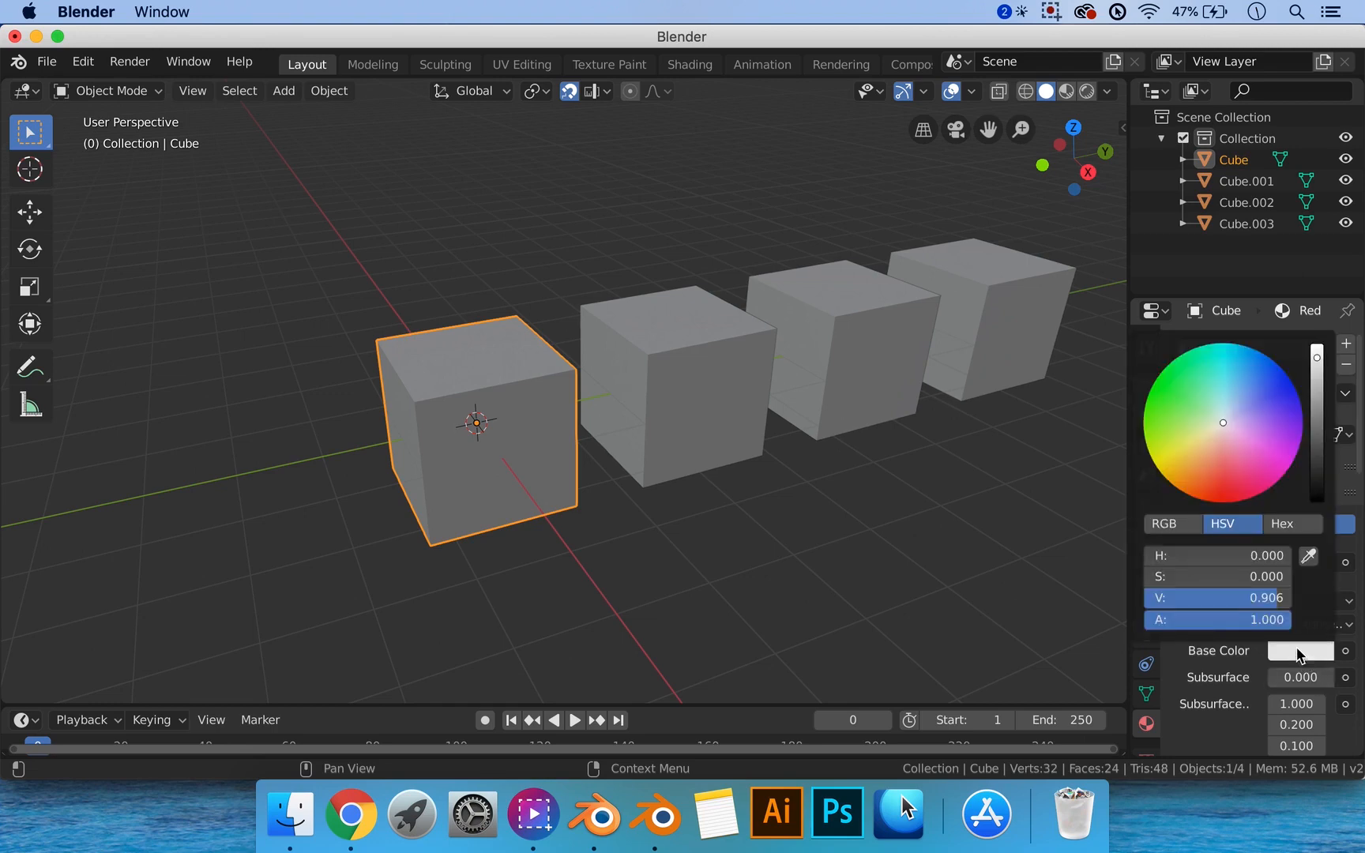
left_click(1216, 502)
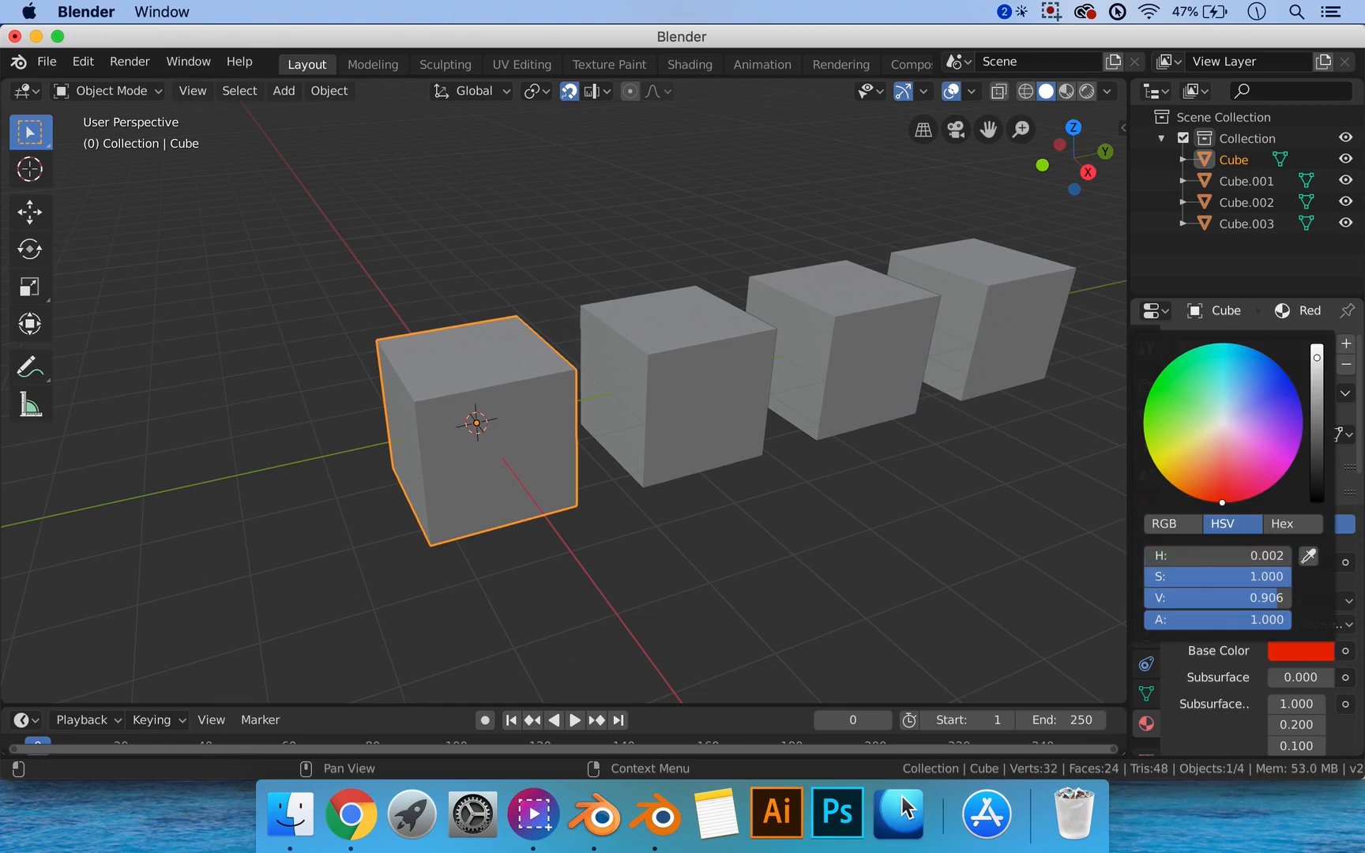
left_click_drag(1222, 502, 1220, 503)
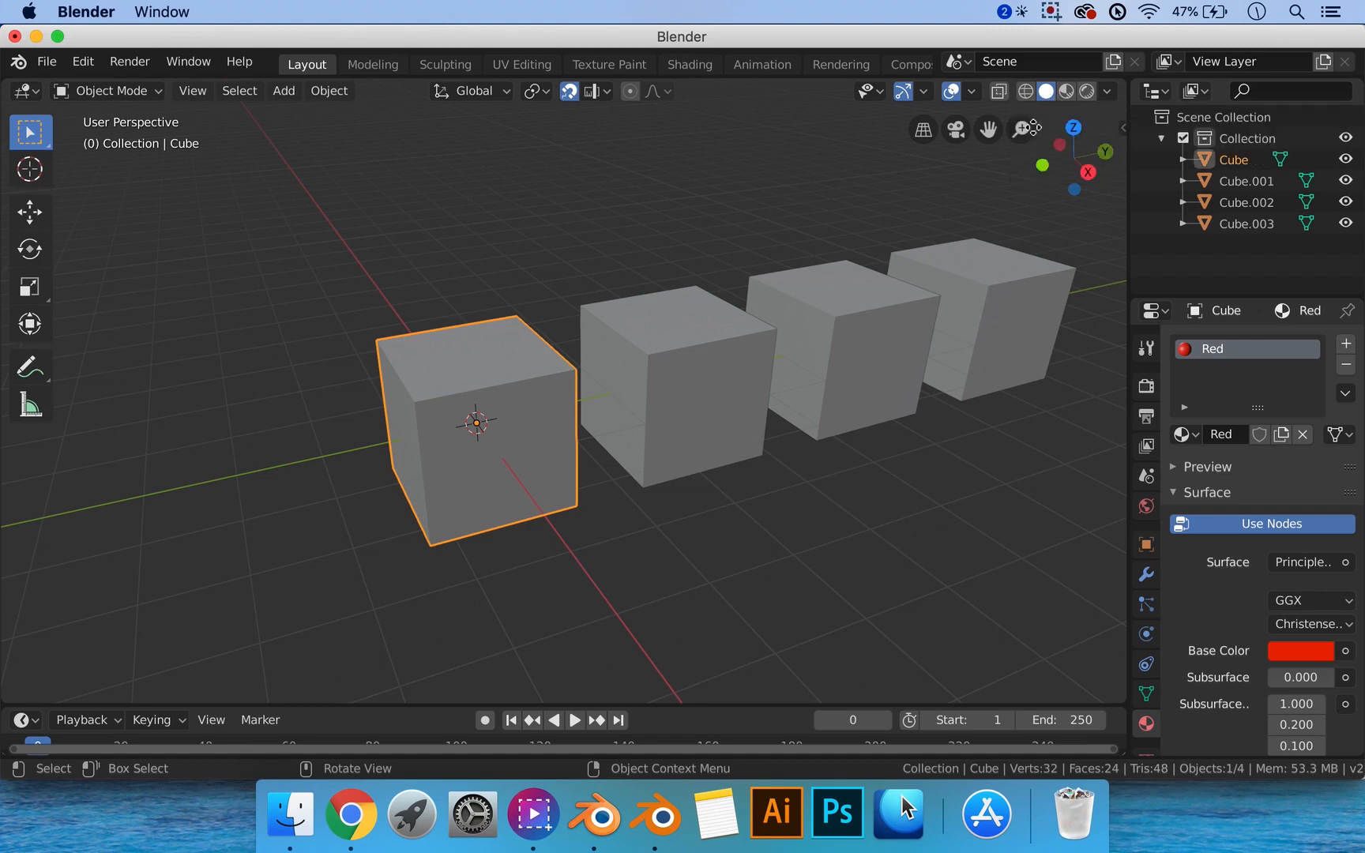
Cycle the viewport shading through Look Dev, Solid and Wireframe, and finish in Look Dev to preview the material colors.
left_click(1066, 93)
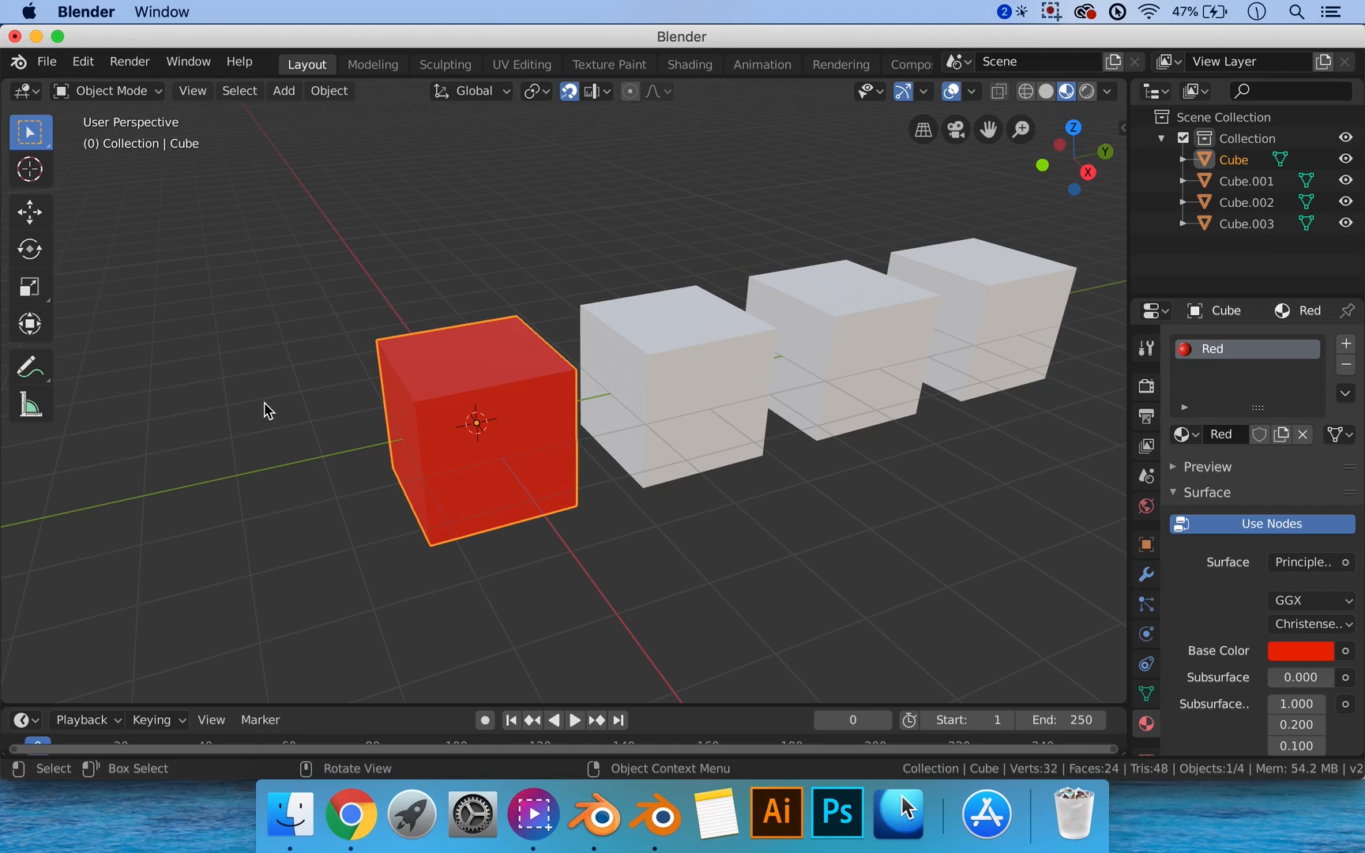
key("z")
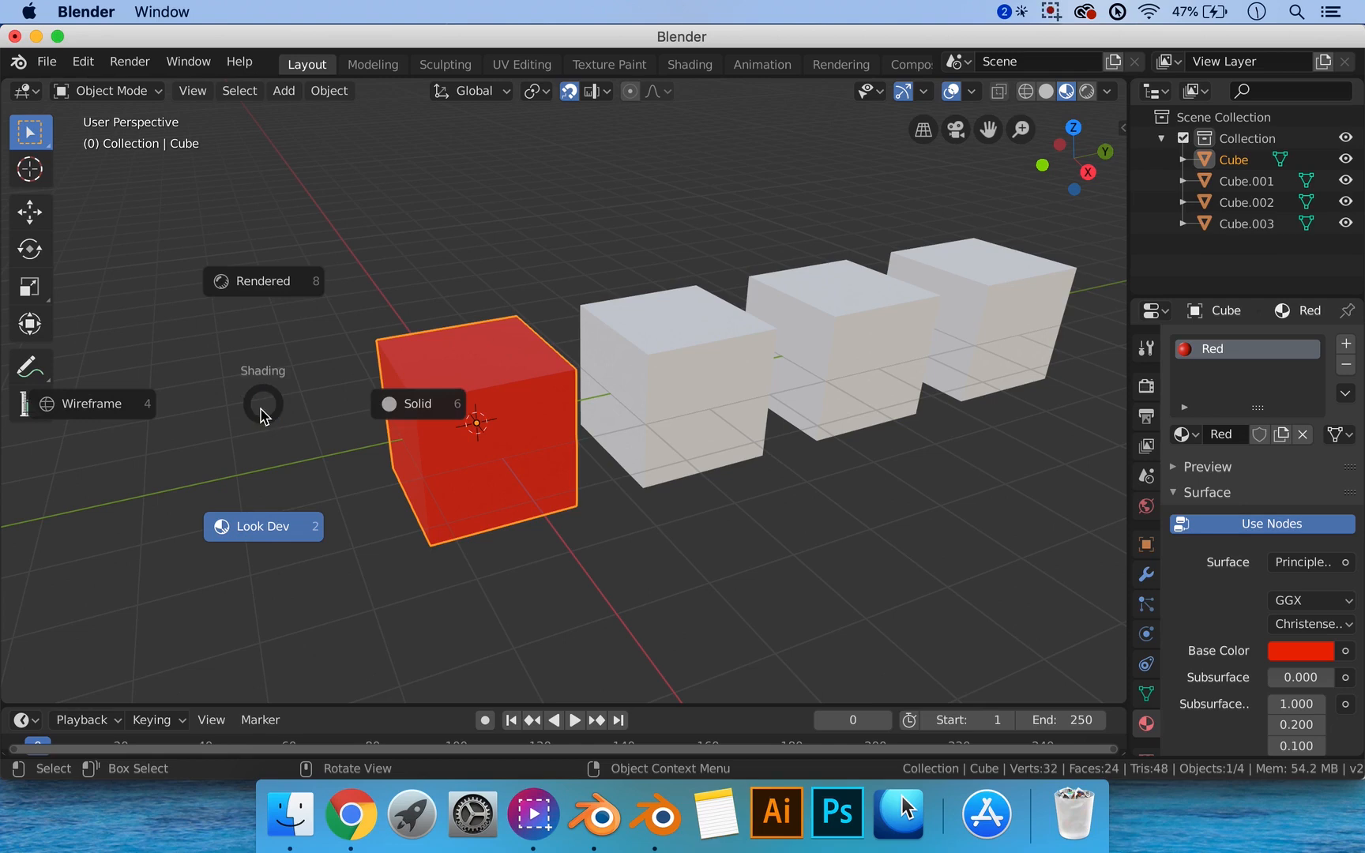
left_click(410, 409)
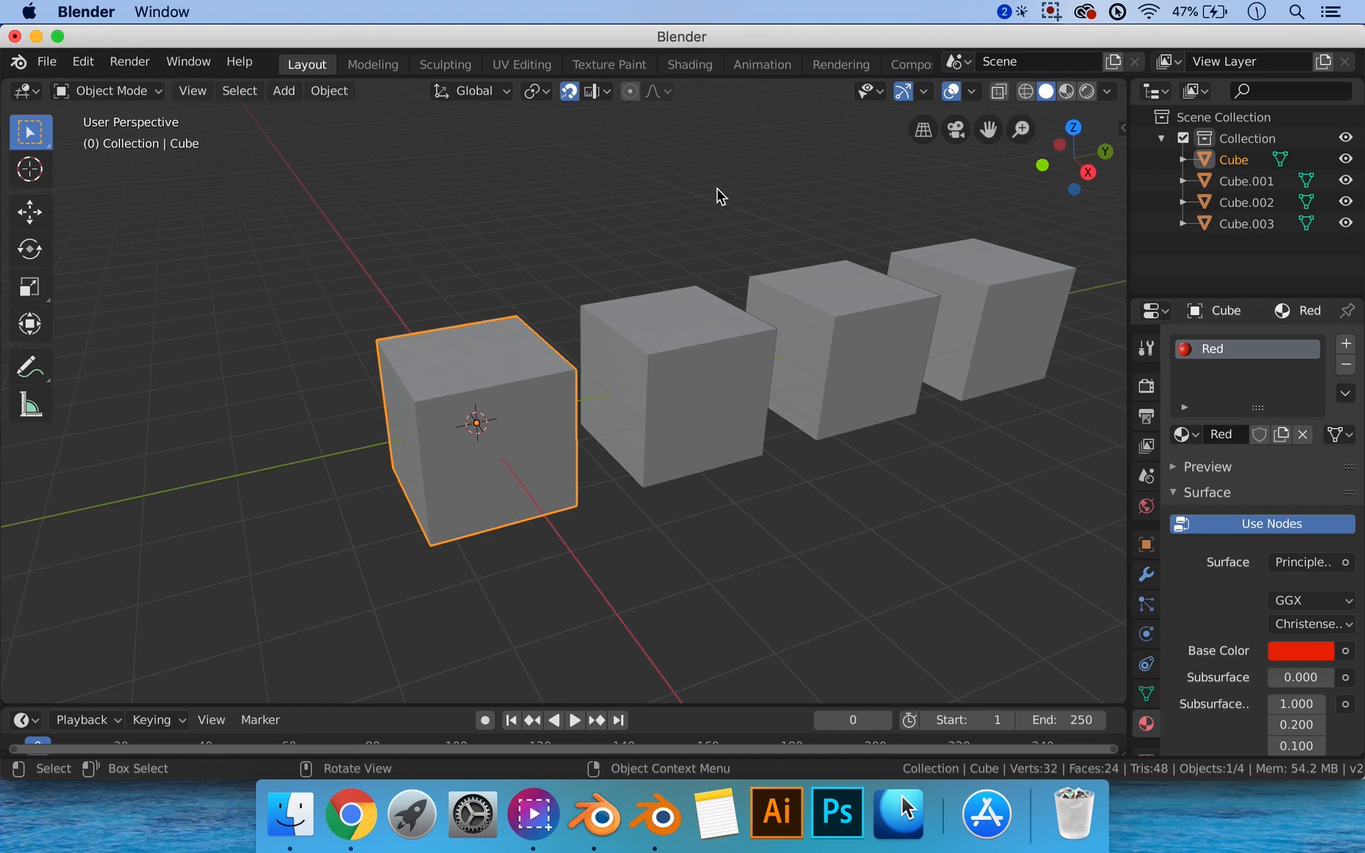
key("z")
left_click(582, 223)
key("z")
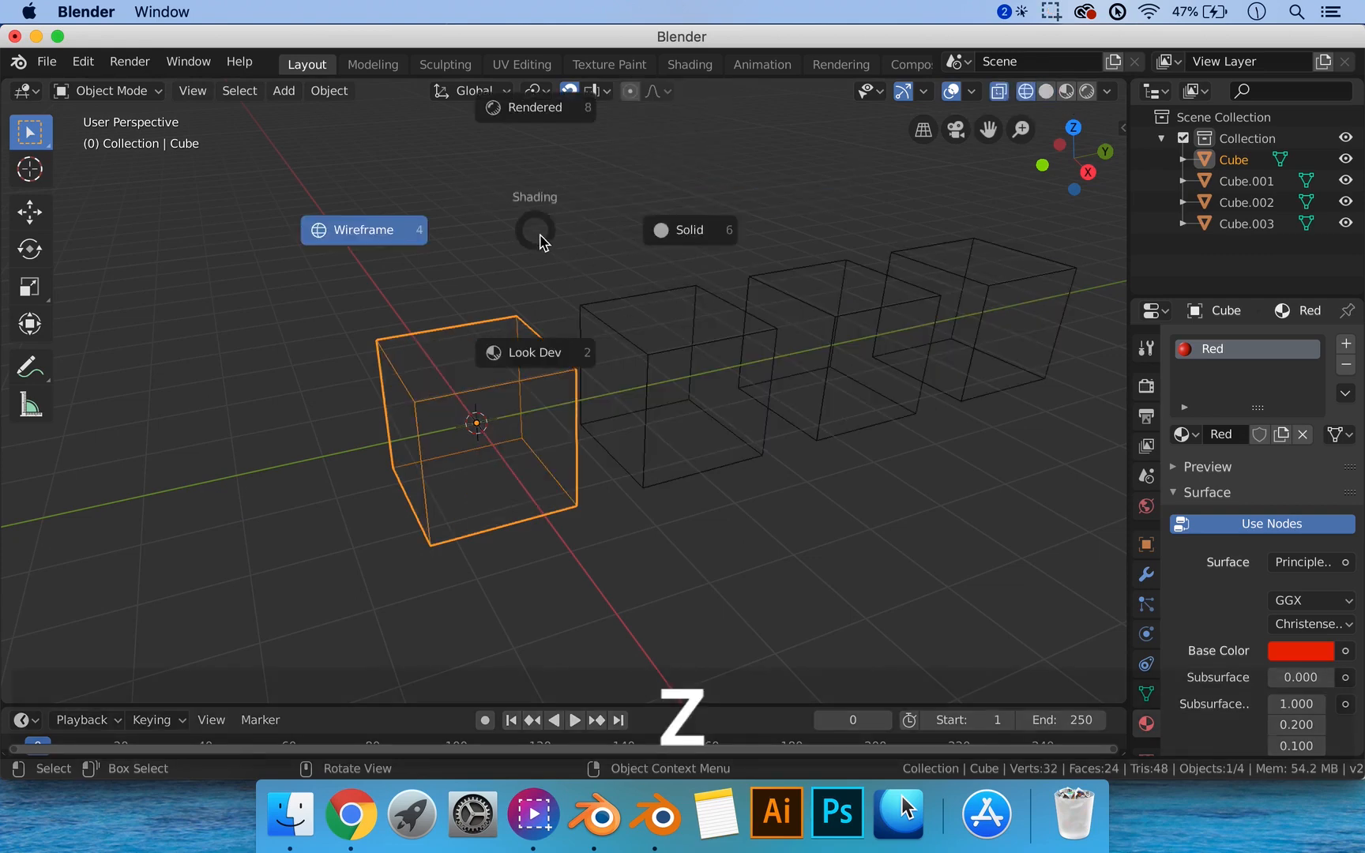
left_click(550, 373)
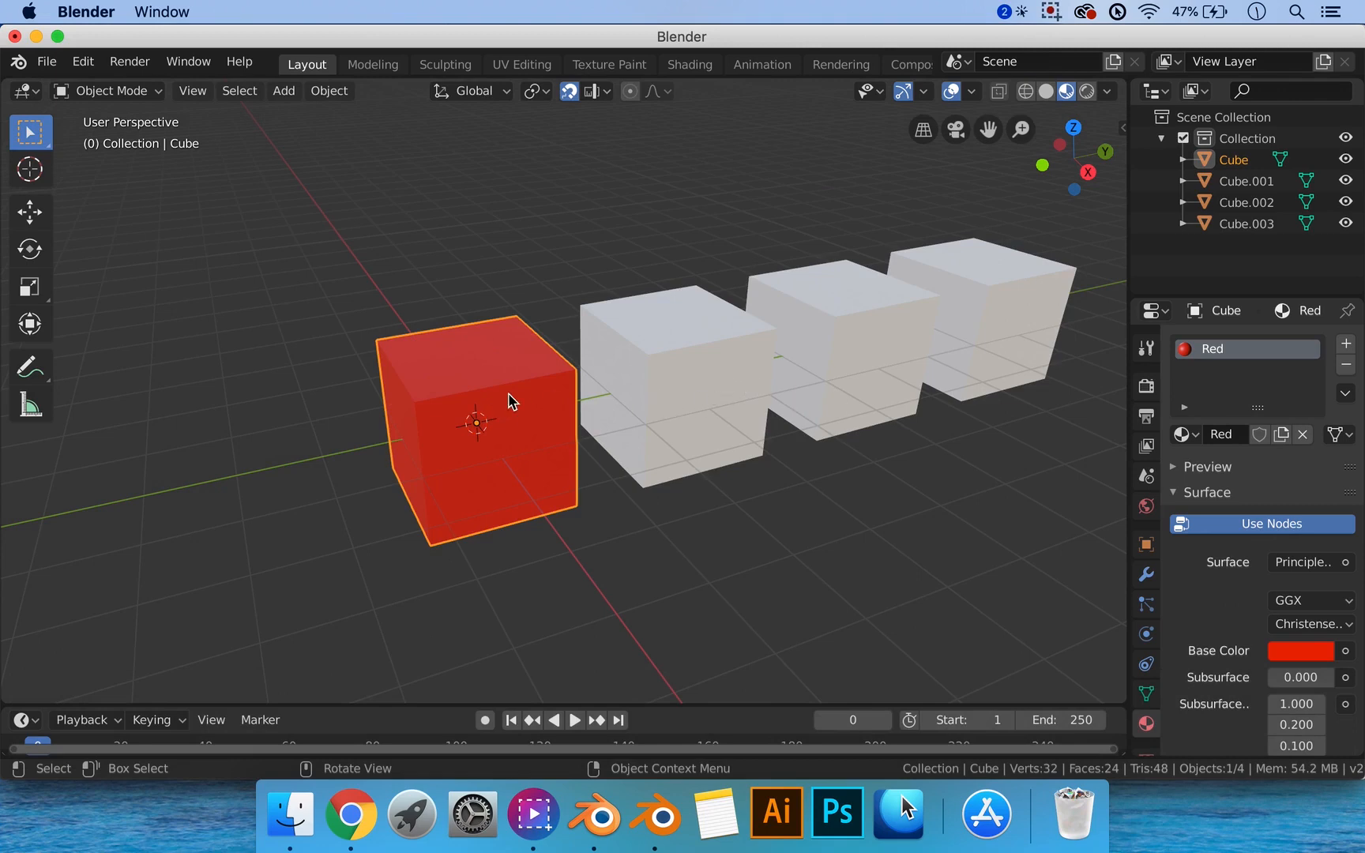
Add a new material in a new slot on the second cube in the row and name it "Green".
left_click(676, 406)
left_click(1346, 343)
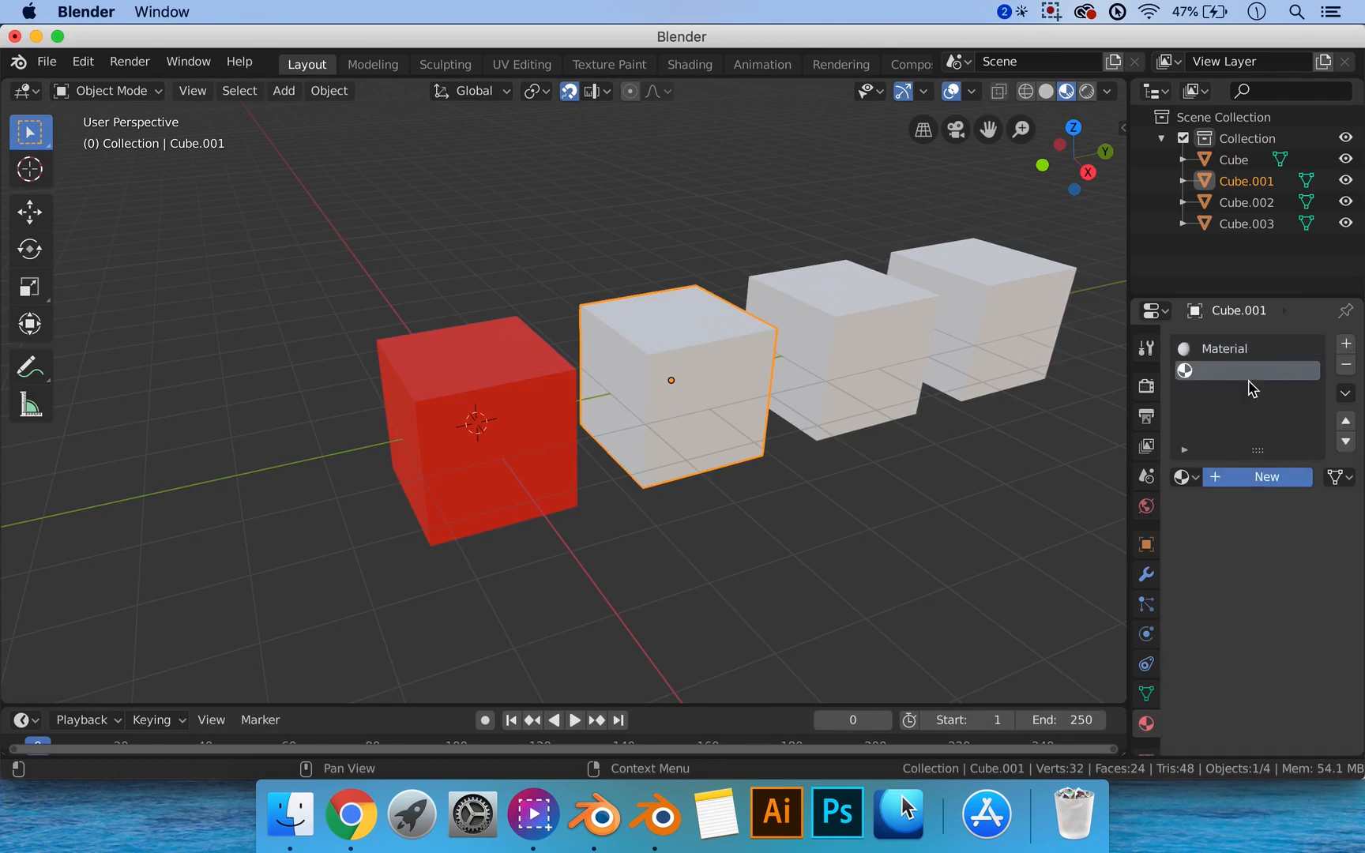
left_click(1258, 477)
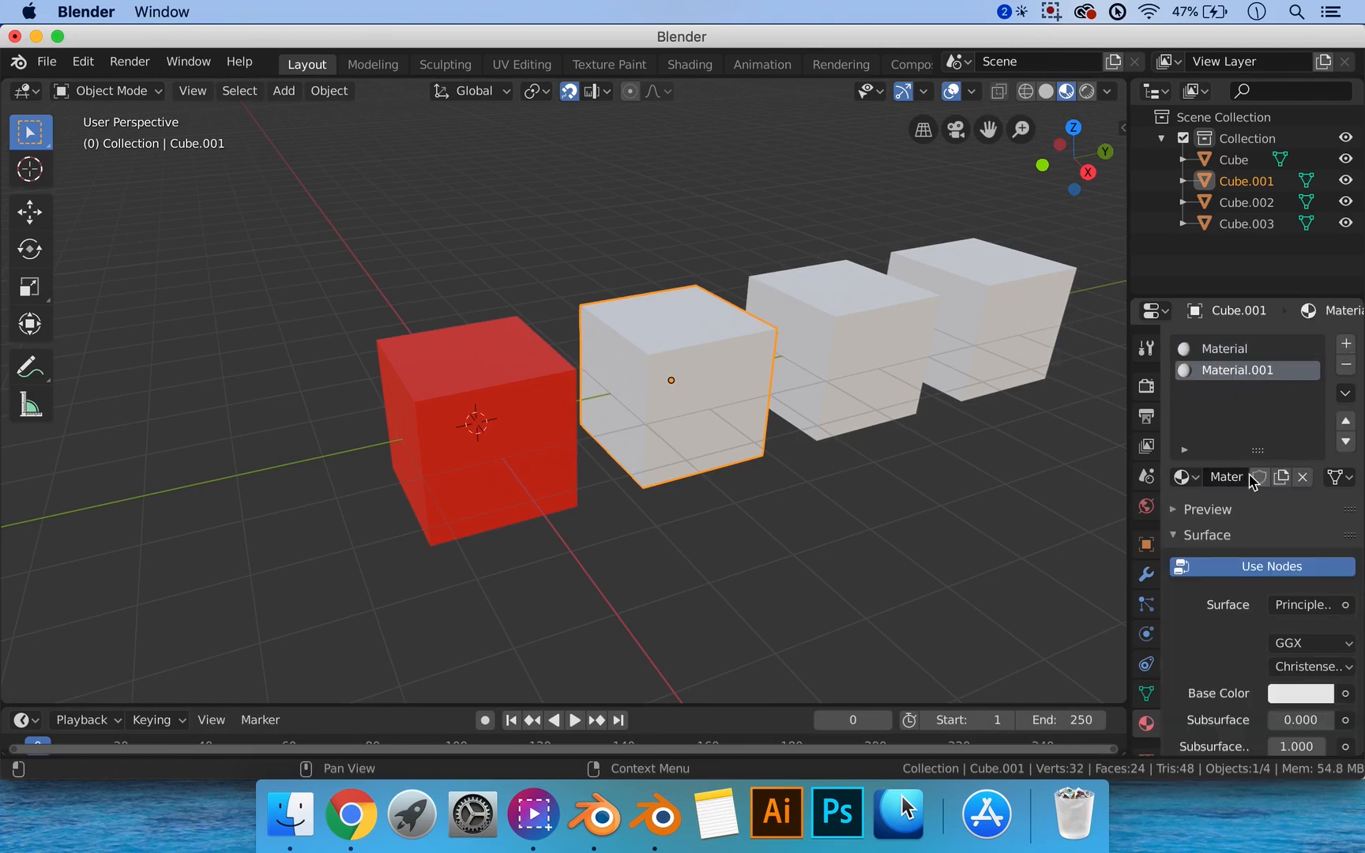
double_click(1228, 373)
type("Green")
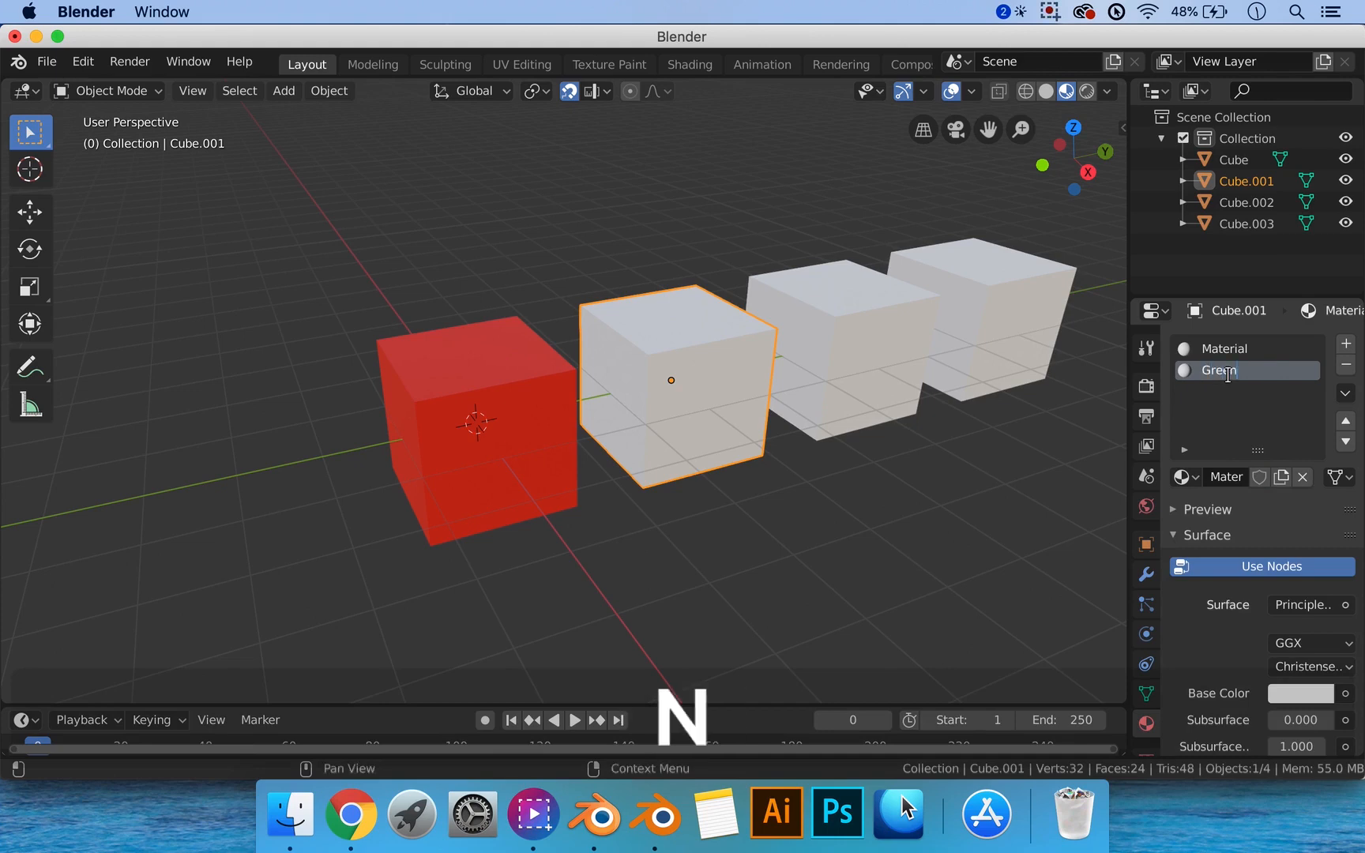
key("Return")
Set the Green material's base color to a fully saturated green with hue 0.342 and remove the shared material from the second cube.
left_click(1315, 697)
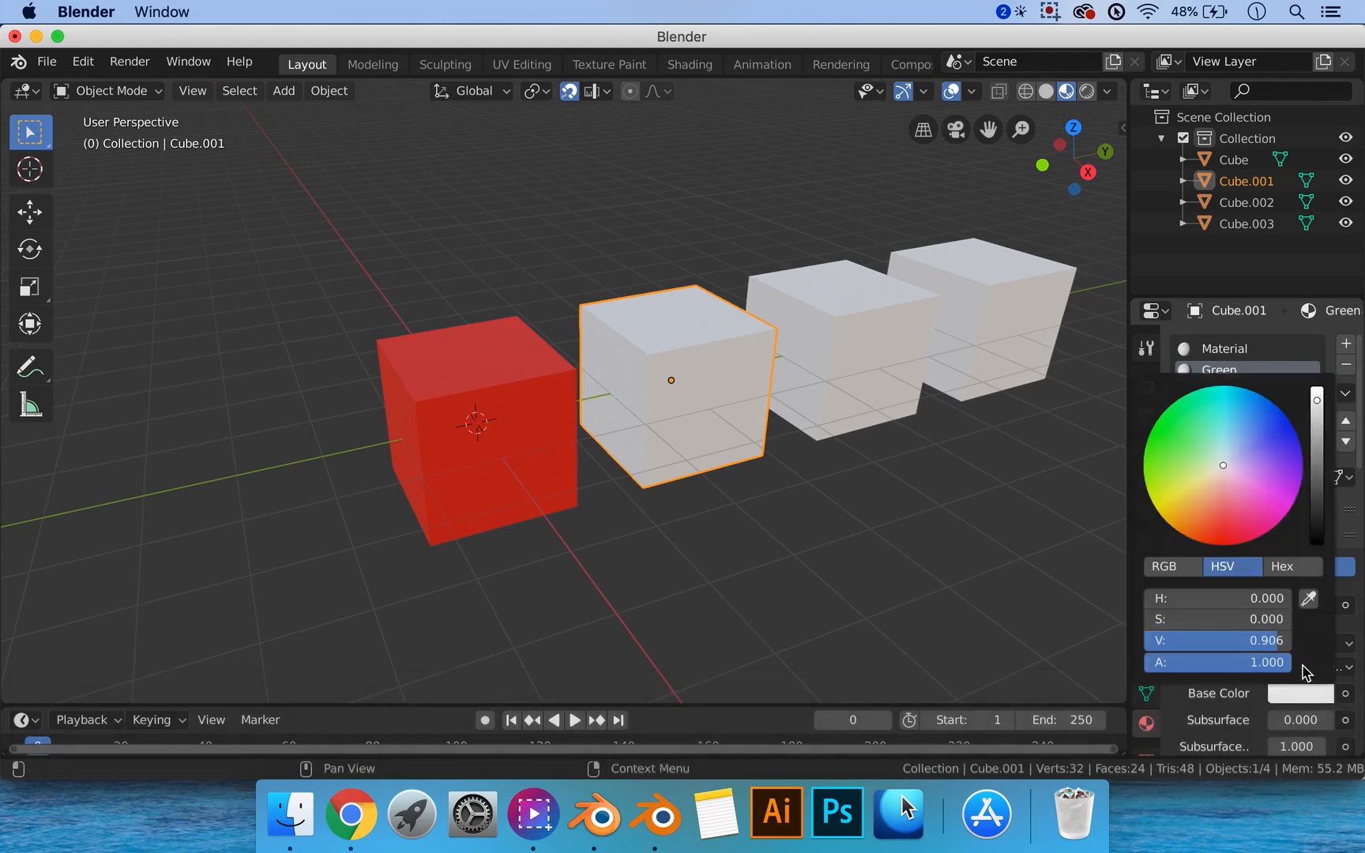
left_click_drag(1219, 469, 1159, 416)
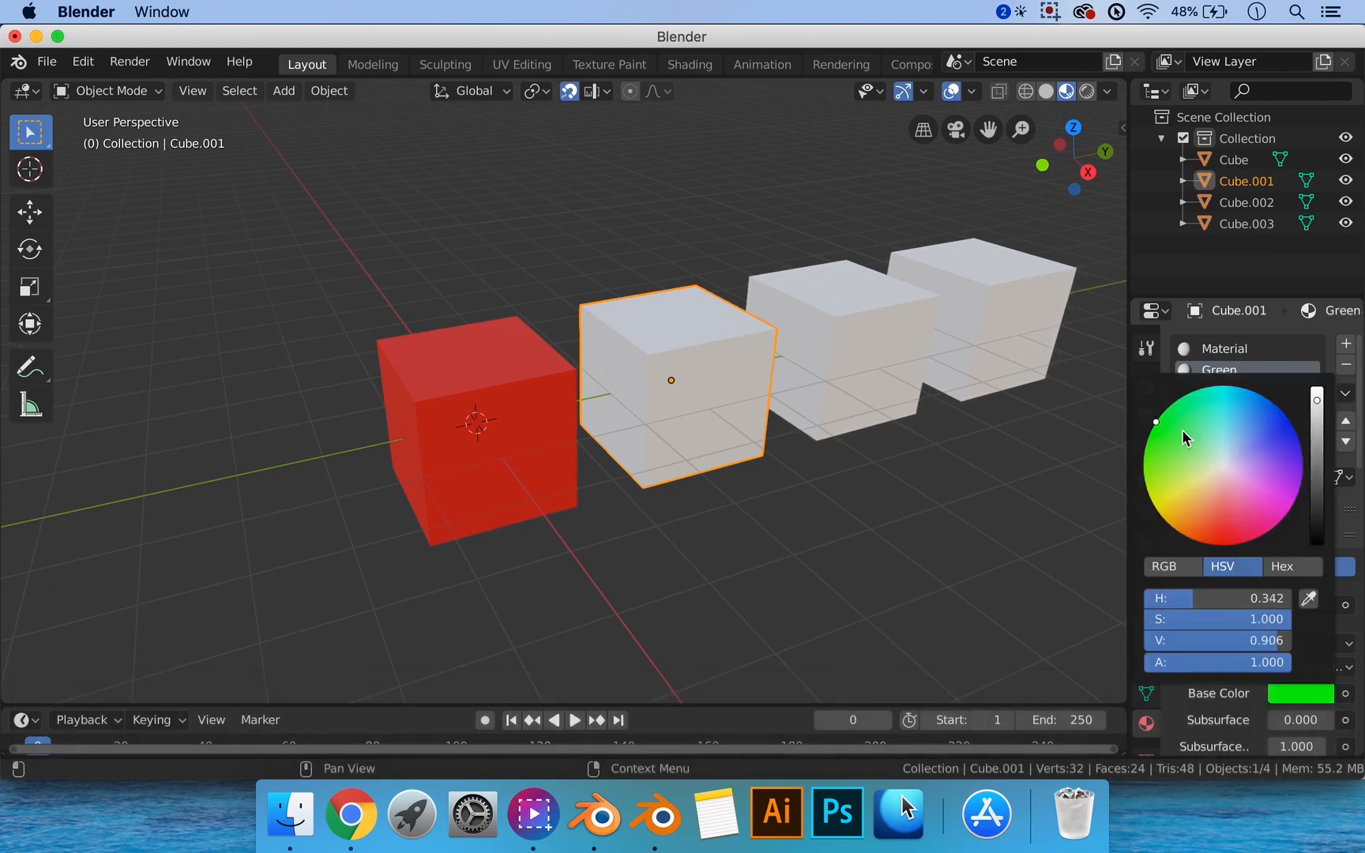
left_click(1219, 369)
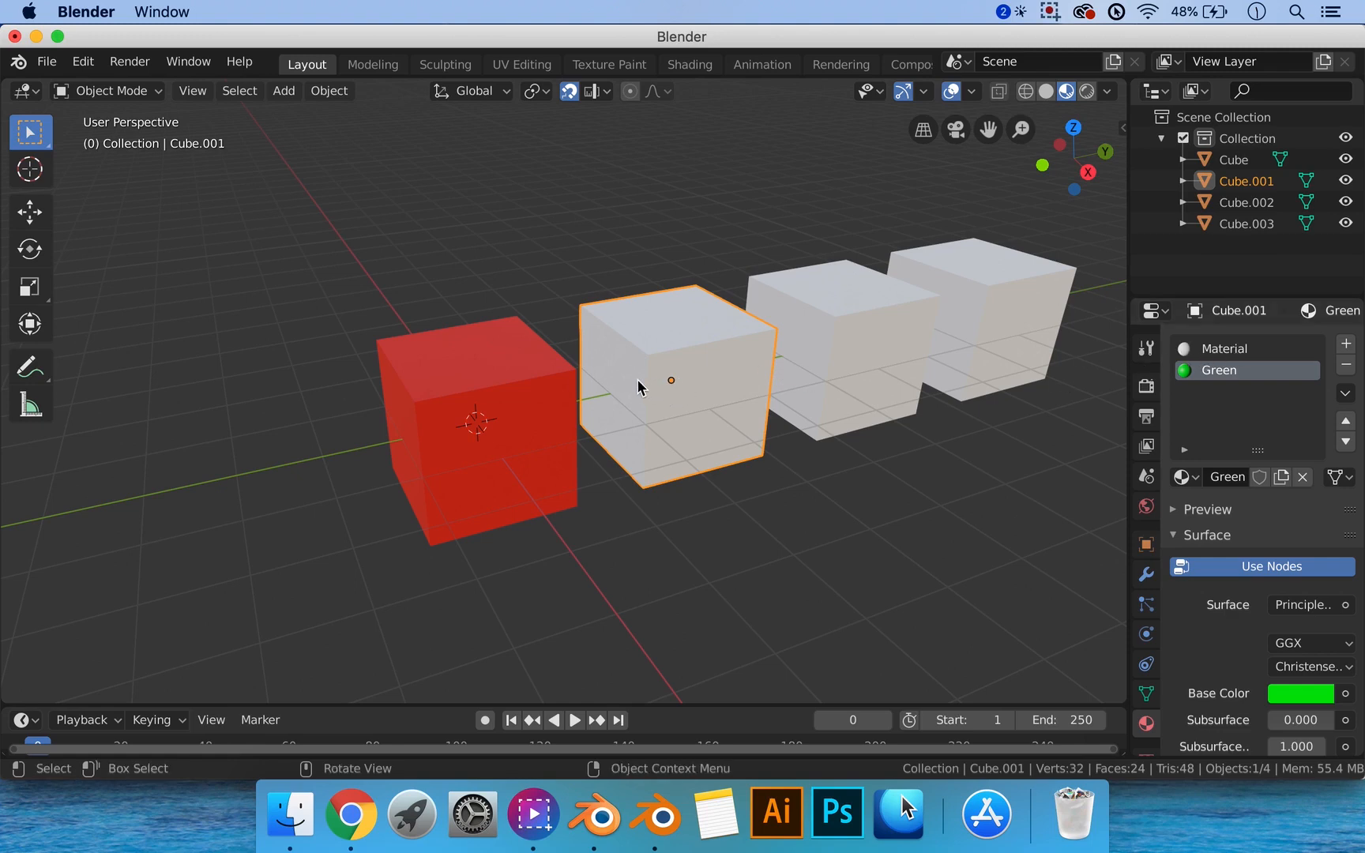
left_click(1244, 349)
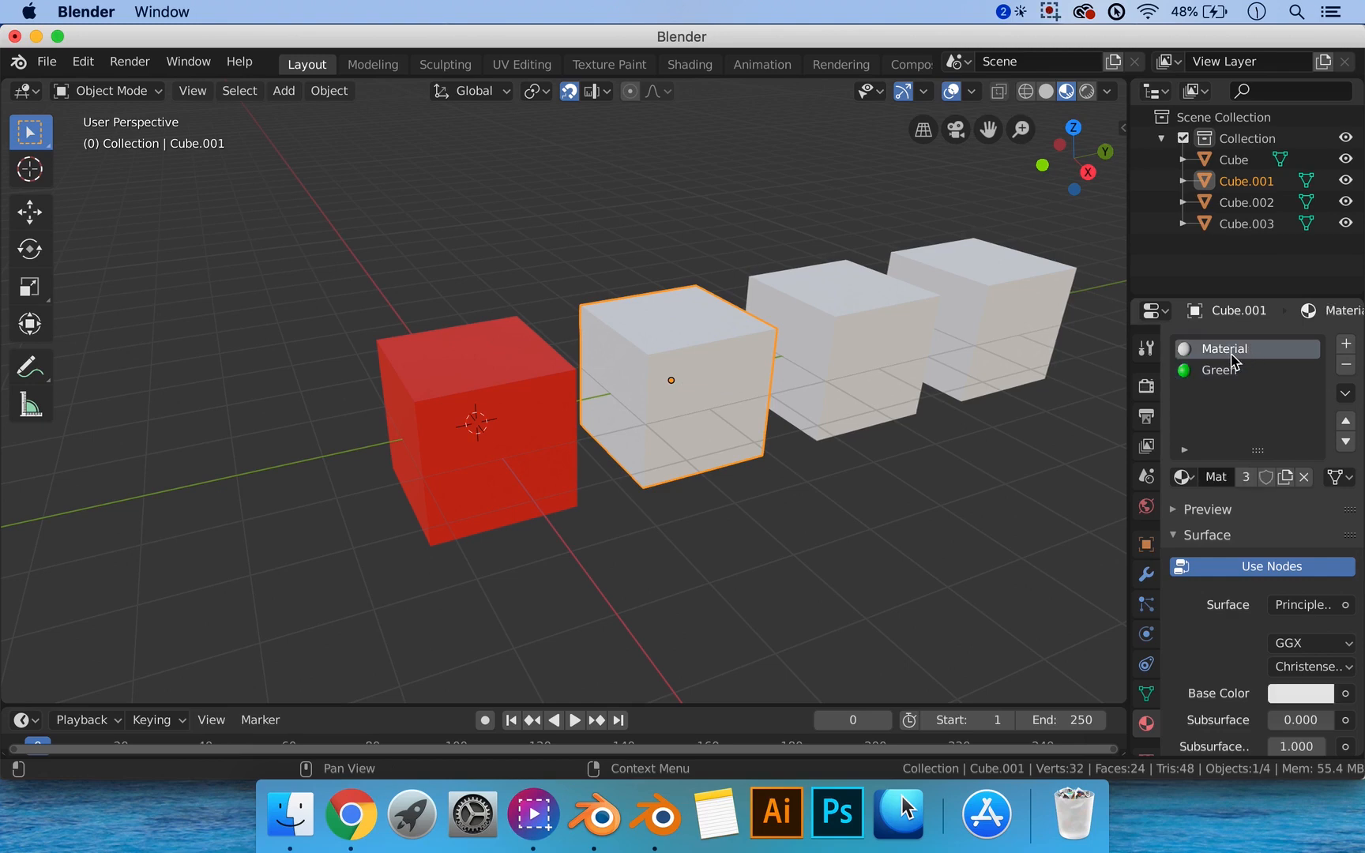
left_click(1345, 366)
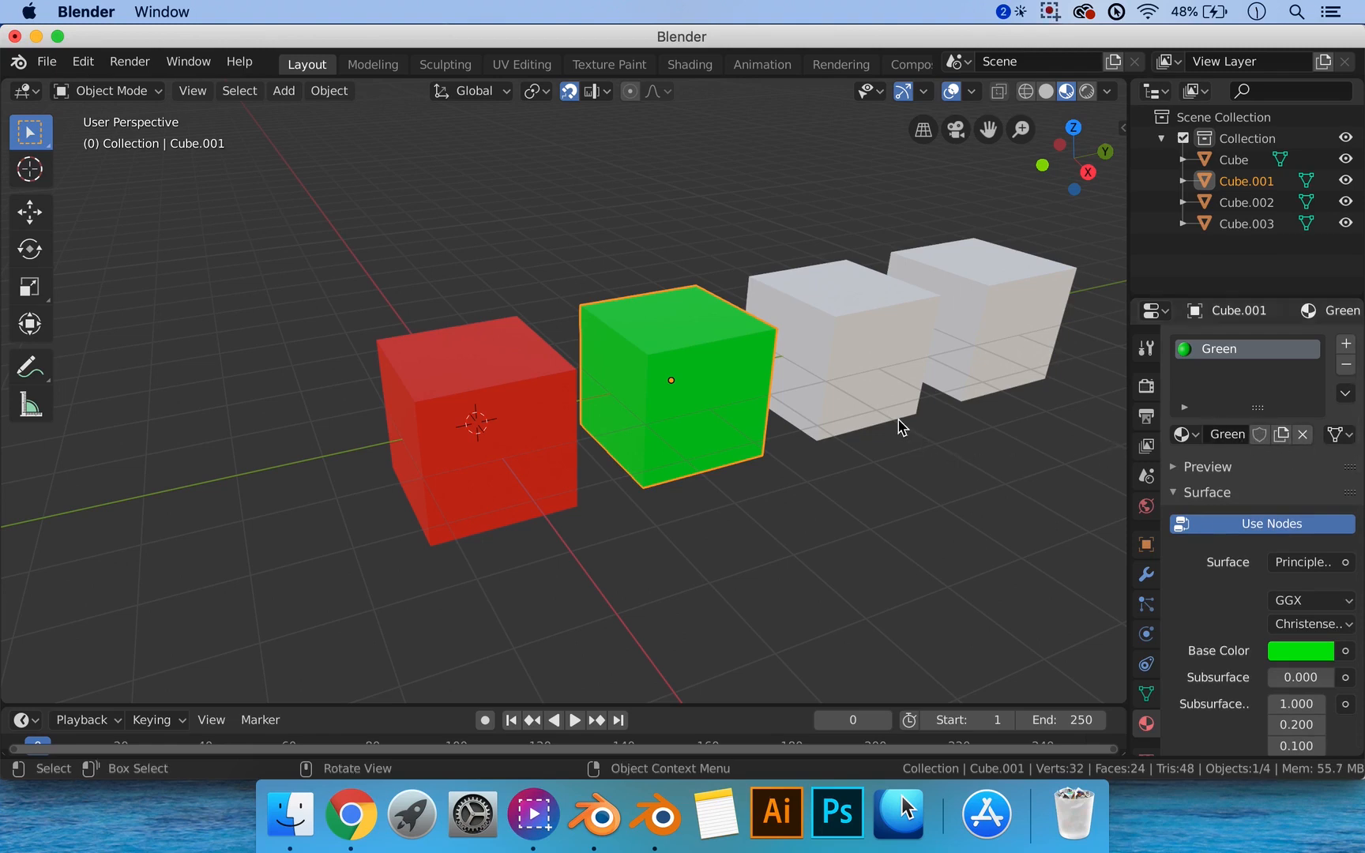
Add a new material in a new slot on the third cube in the row and name it "Blue".
left_click(868, 366)
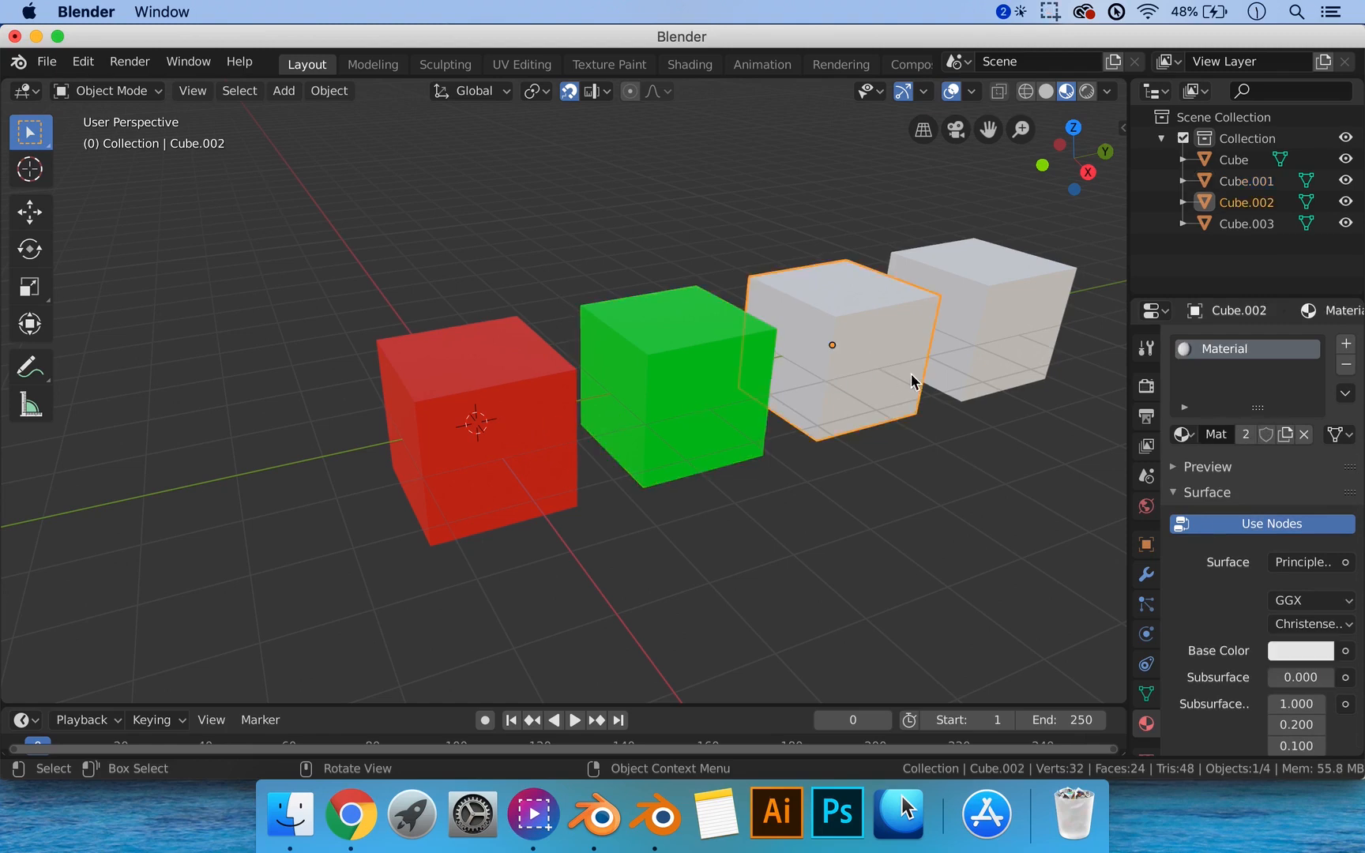
left_click(1344, 346)
left_click(1259, 472)
double_click(1233, 371)
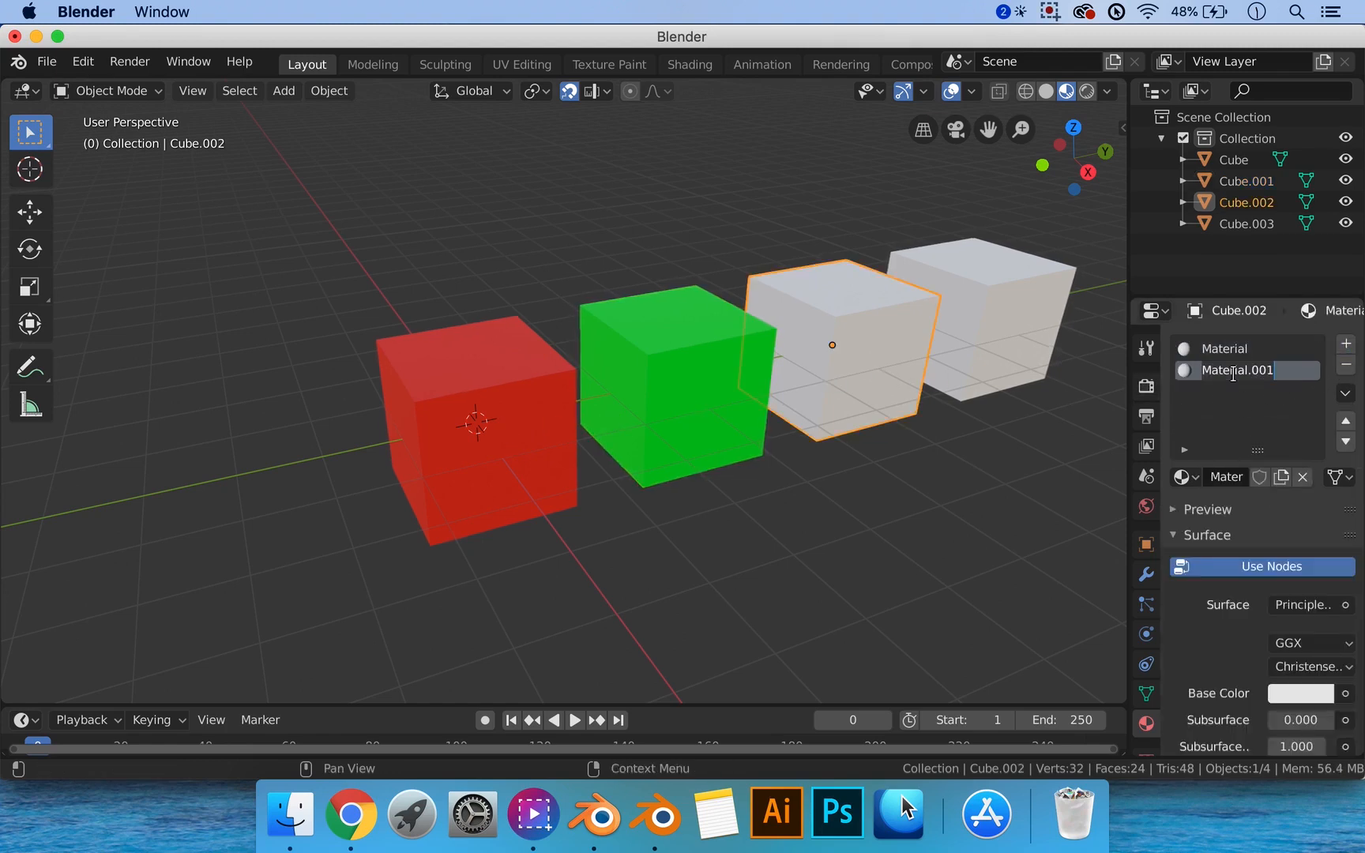
type("Blue")
key("Return")
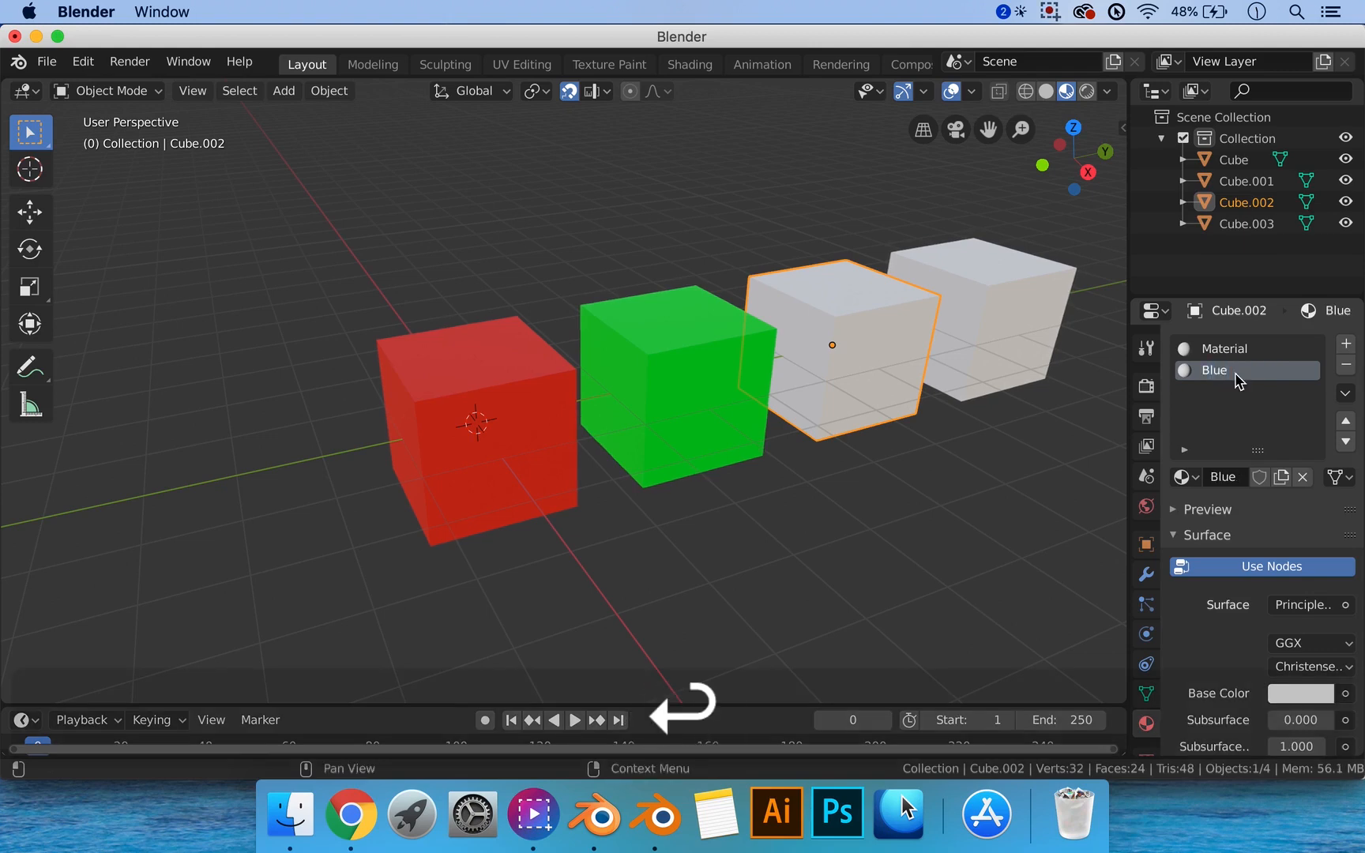
Set the Blue material's base color to a saturated blue.
left_click(1300, 693)
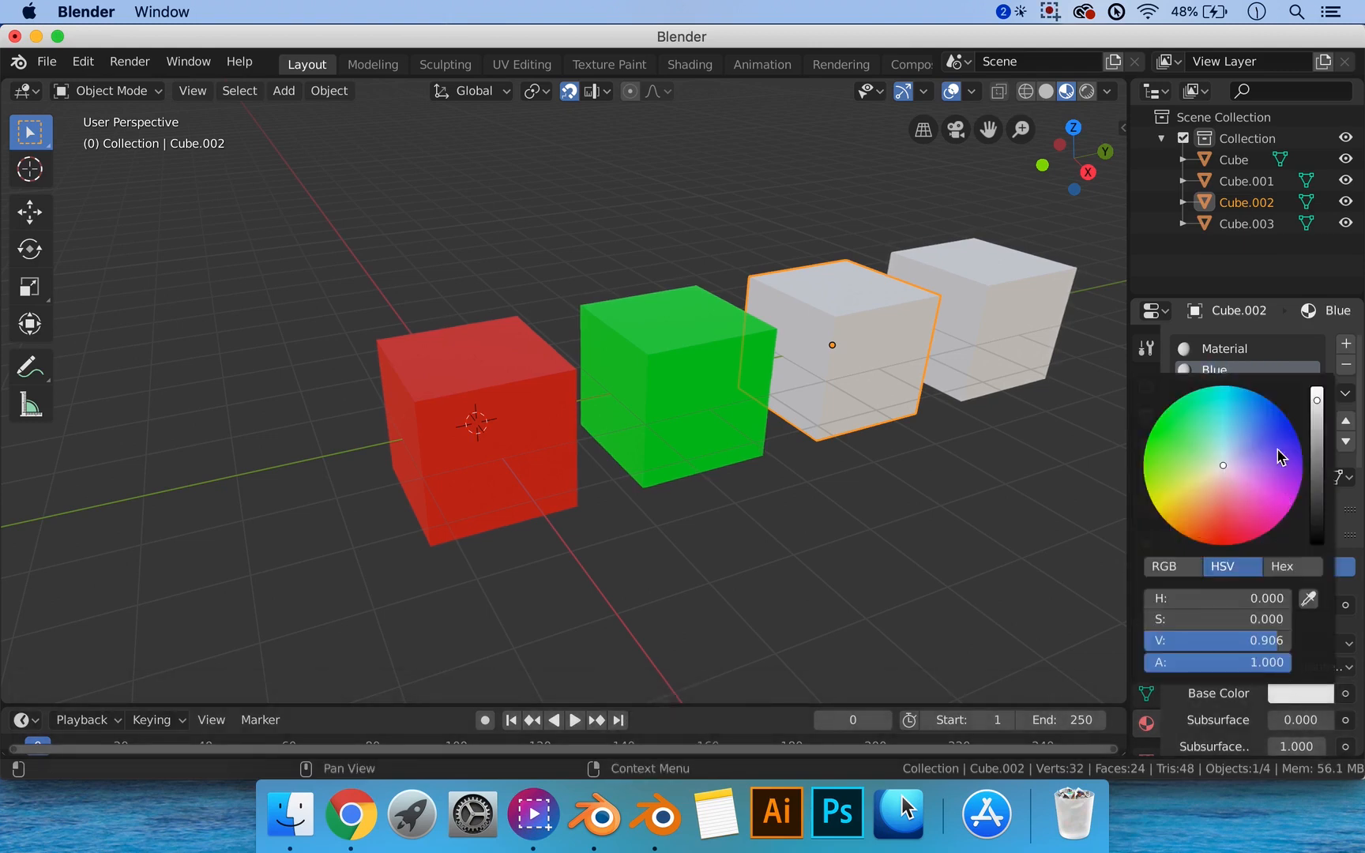
left_click_drag(1281, 457, 1286, 416)
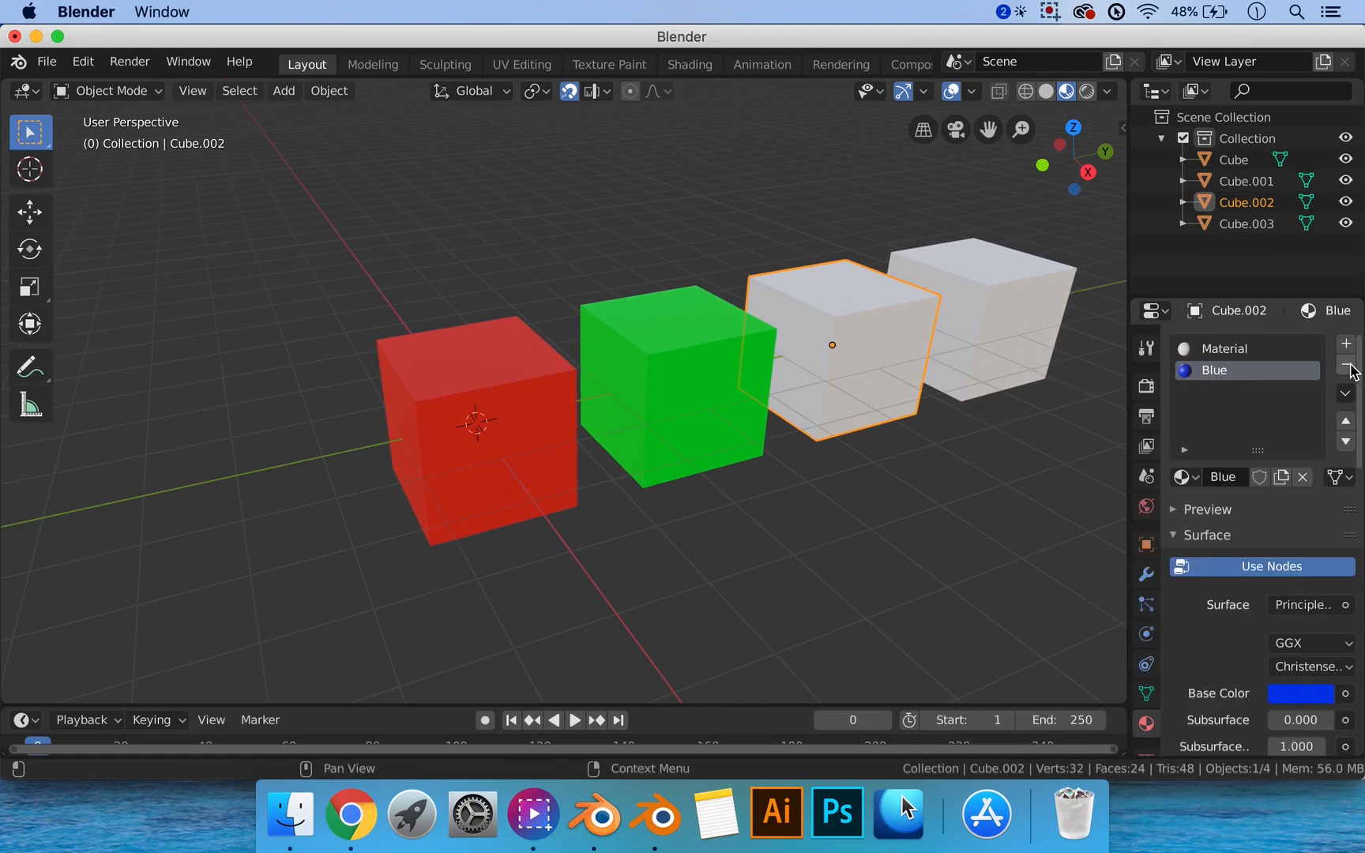
Remove the default Material slot from Cube.002 so only its Blue material is left, and clear the selection.
left_click(1231, 349)
left_click(1346, 367)
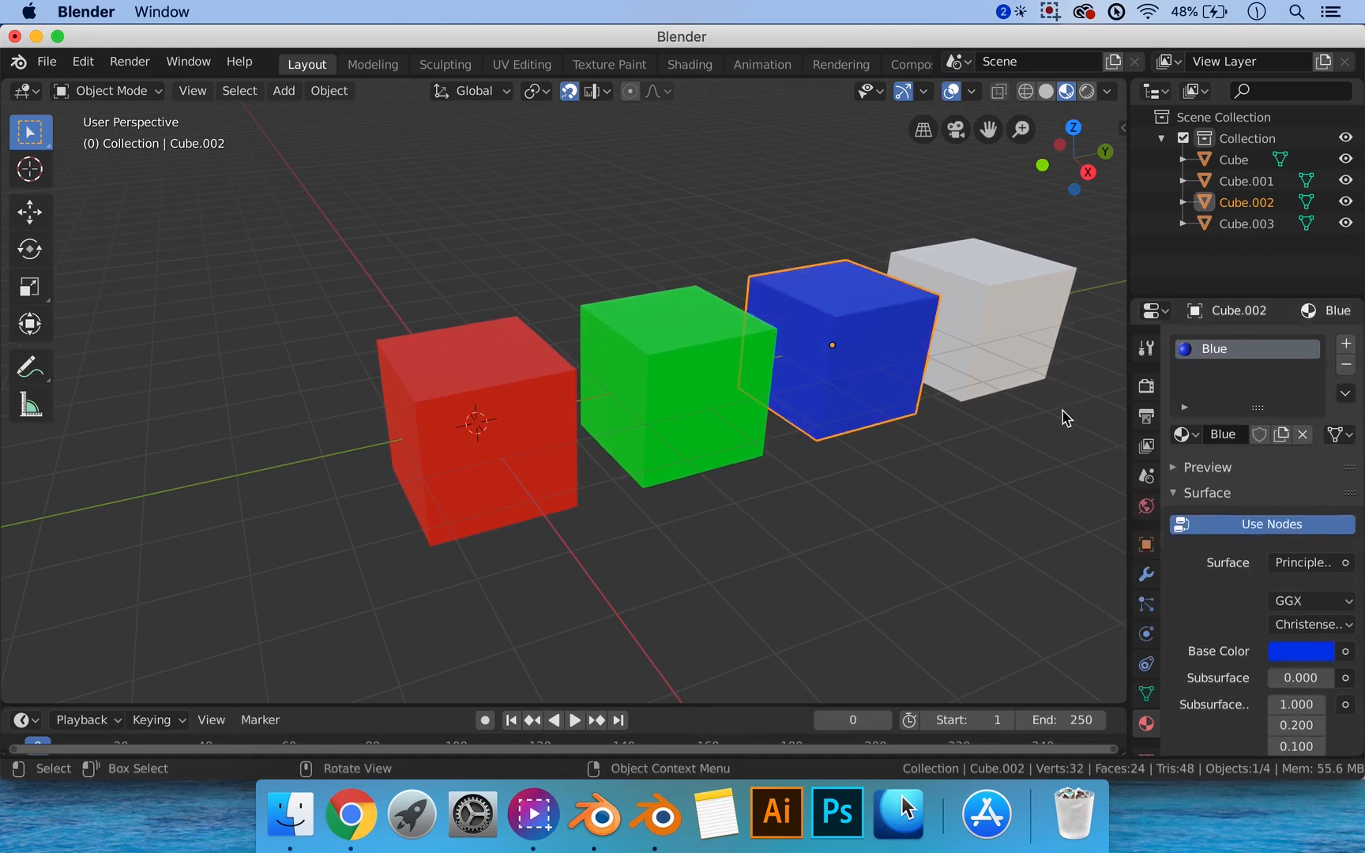
left_click(999, 458)
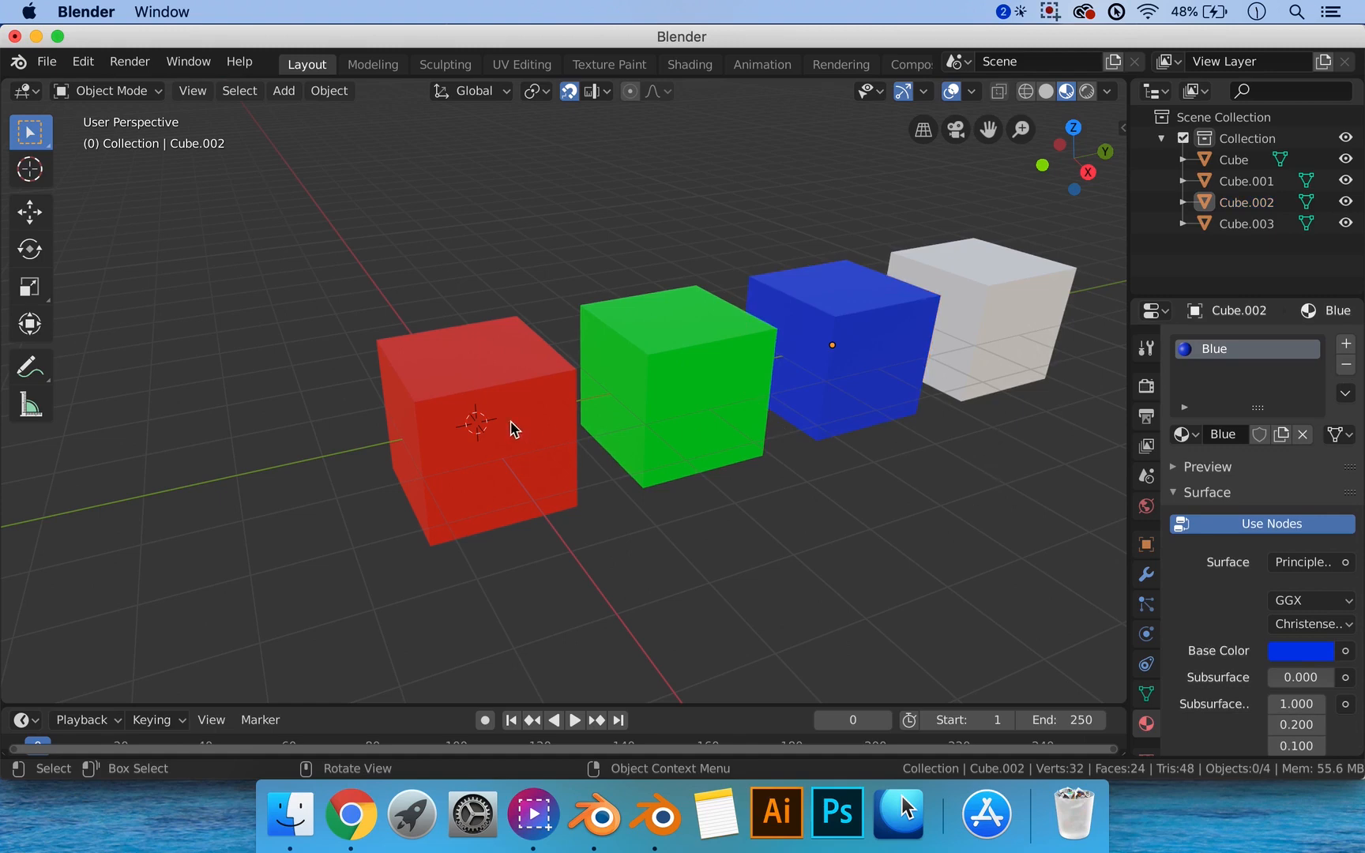
key("space")
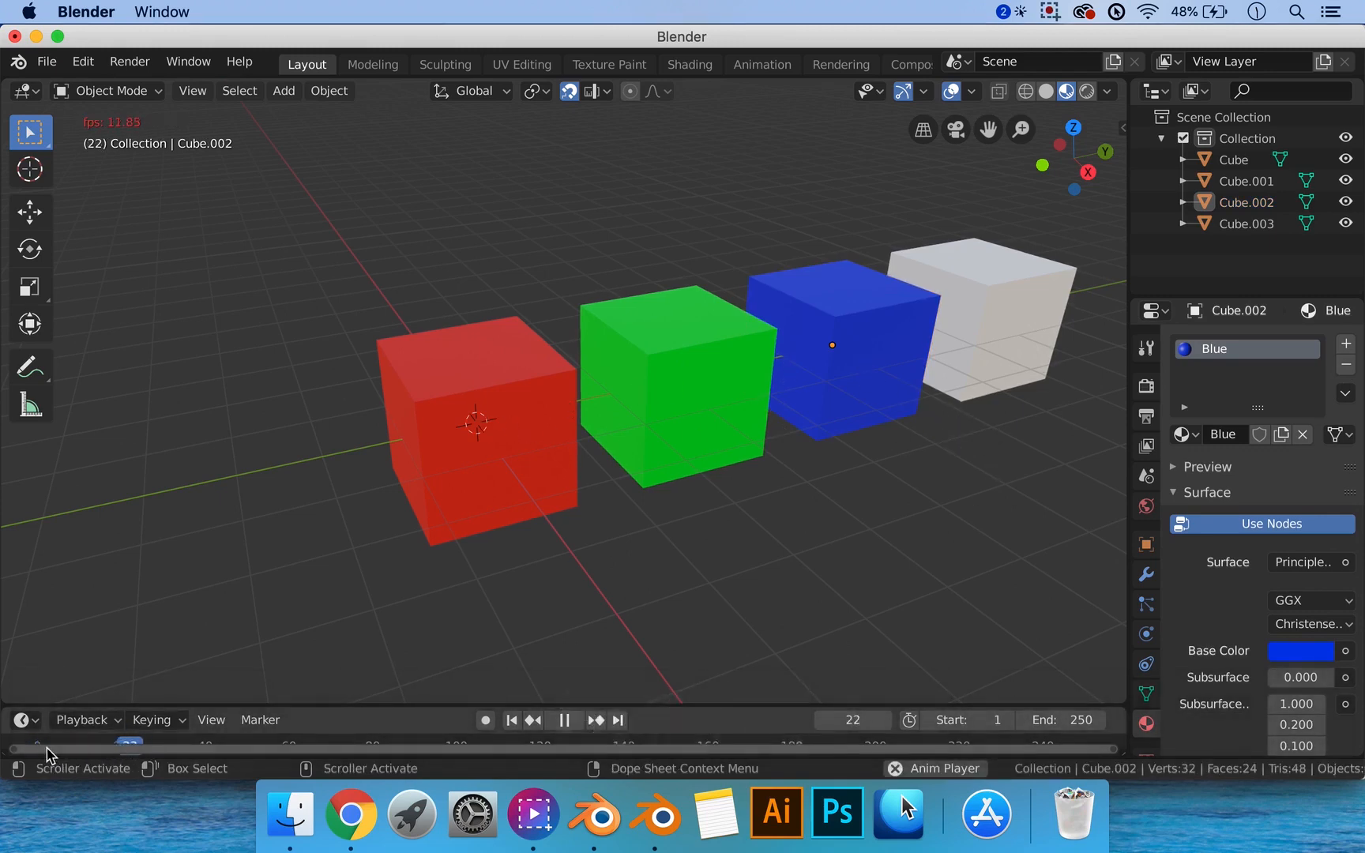
key("shift+Left")
key("space")
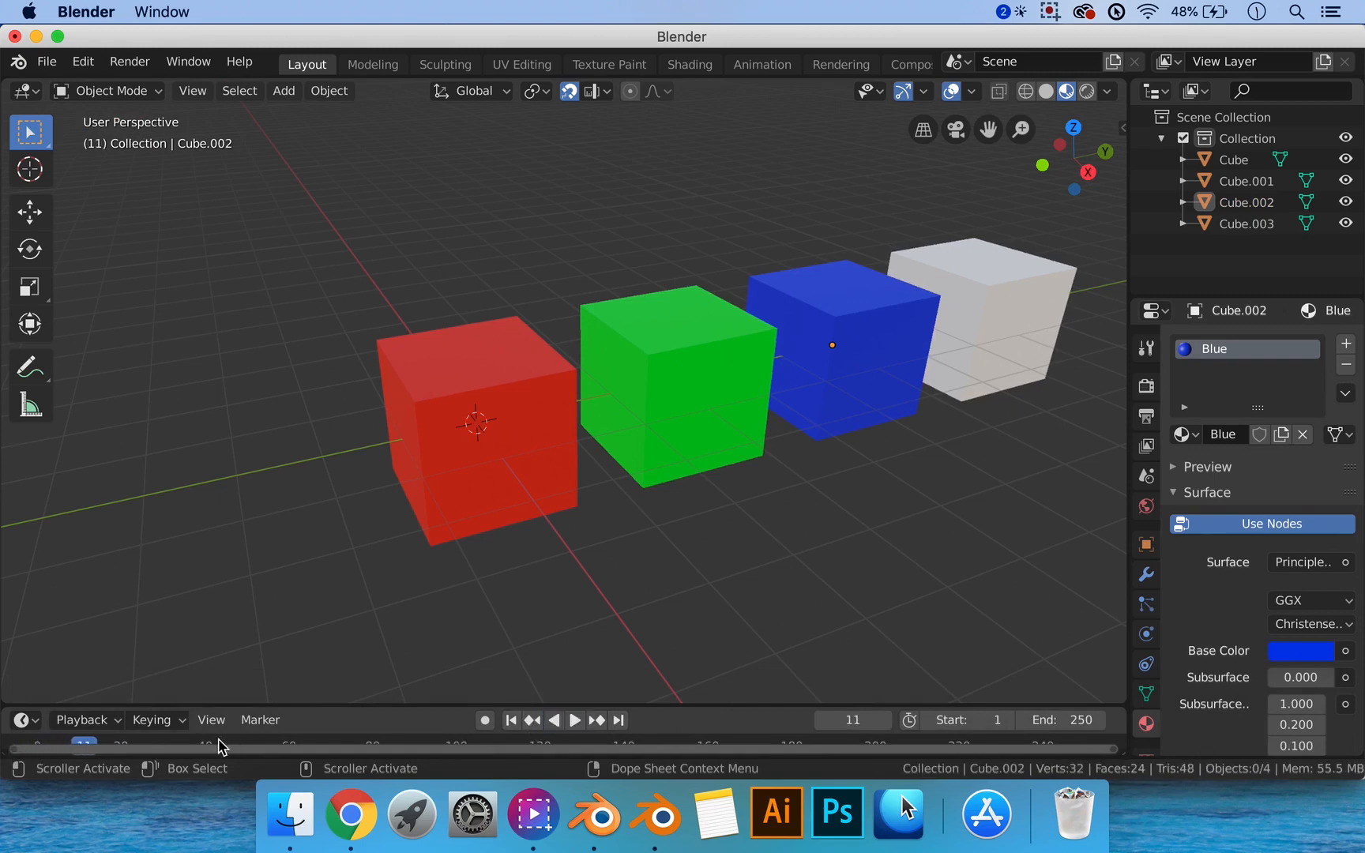
left_click_drag(83, 748, 18, 748)
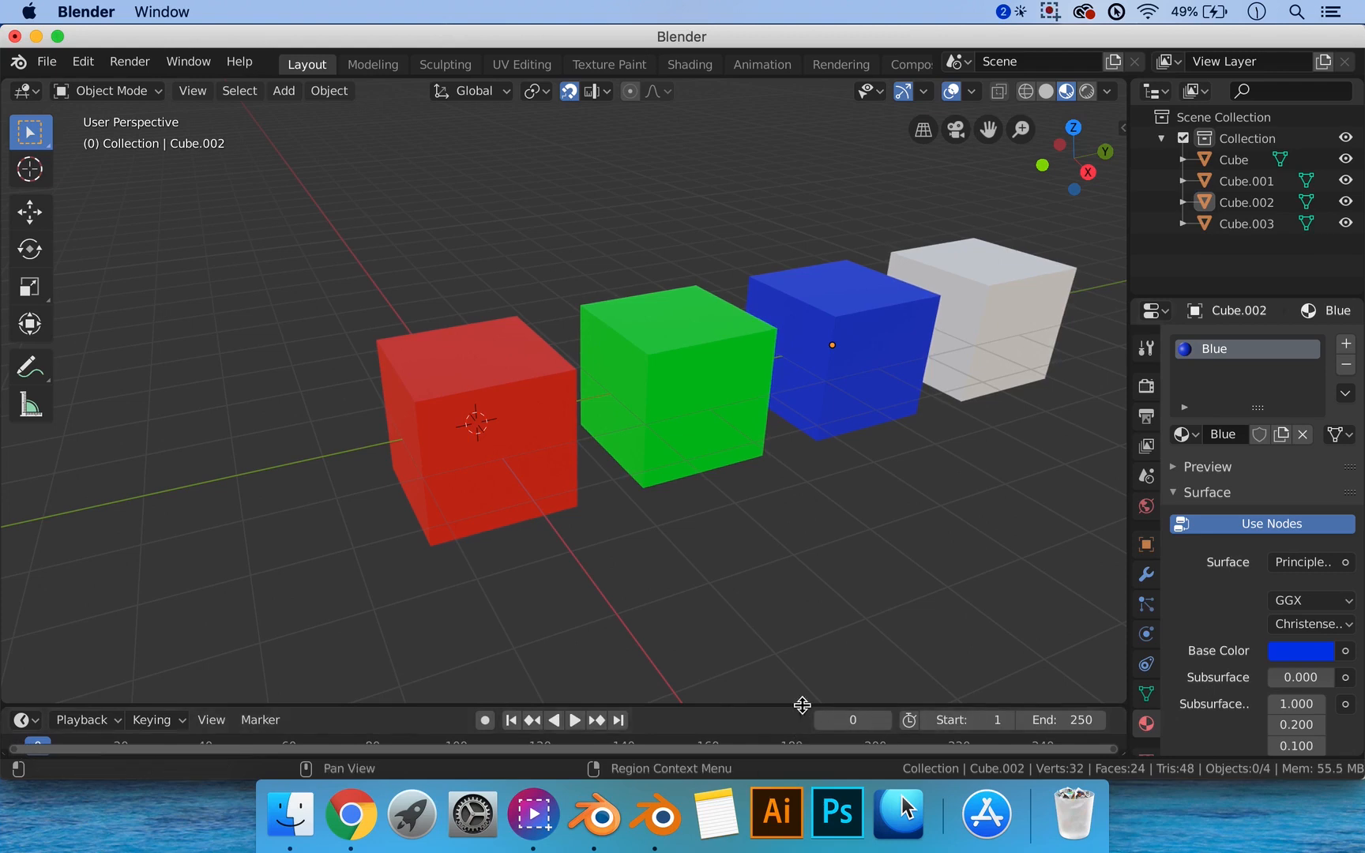
Shrink the timeline area to its header and select the white cube at the end of the row.
left_click_drag(798, 705, 798, 728)
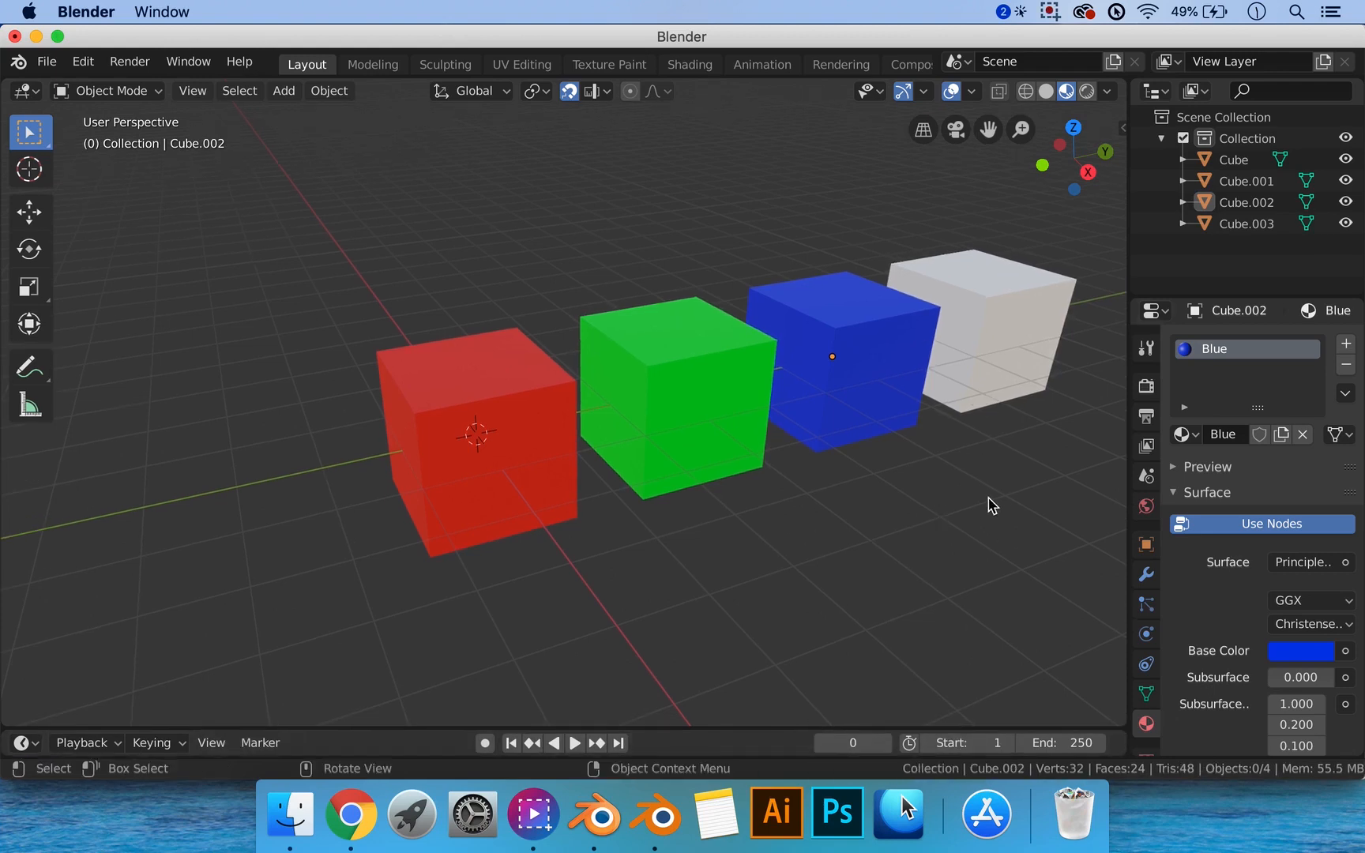
middle_click_drag(998, 480, 581, 540, "shift")
scroll(782, 517, "up", 2)
scroll(782, 525, "down", 2)
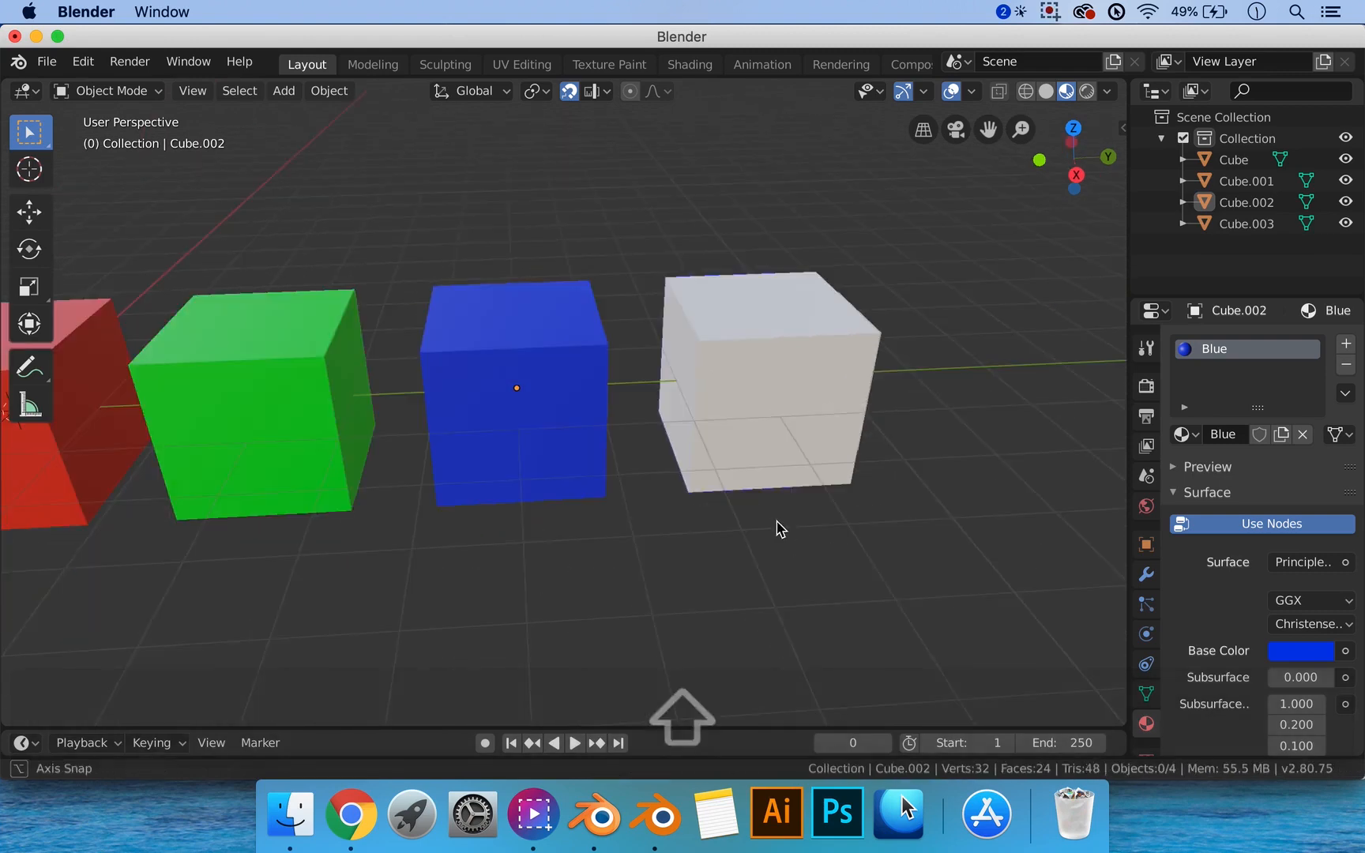
middle_click_drag(777, 527, 670, 375)
left_click(669, 365)
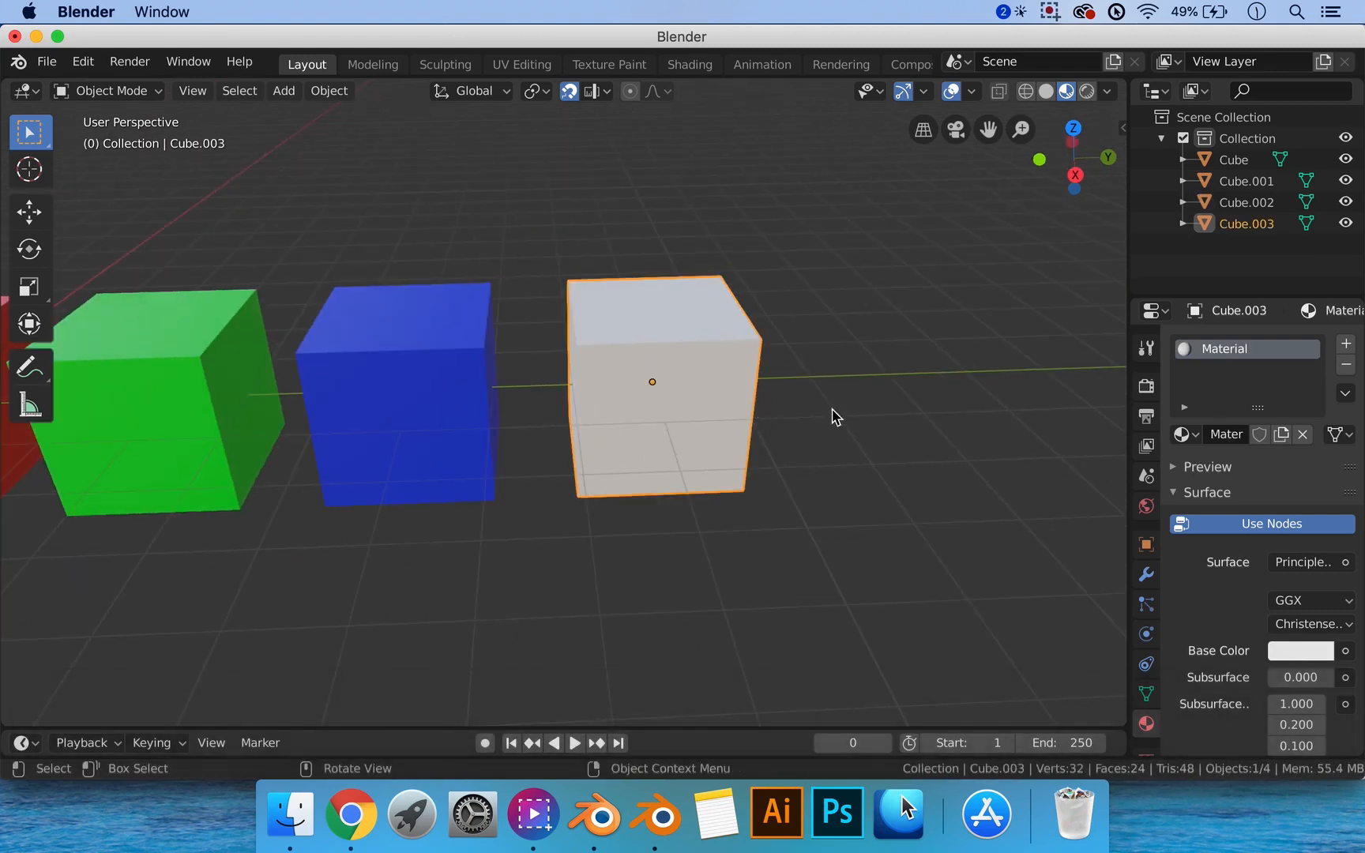
Put the white cube into Edit Mode with face selection and select only its top face.
middle_click_drag(817, 399, 841, 395)
middle_click_drag(628, 407, 690, 427, "shift")
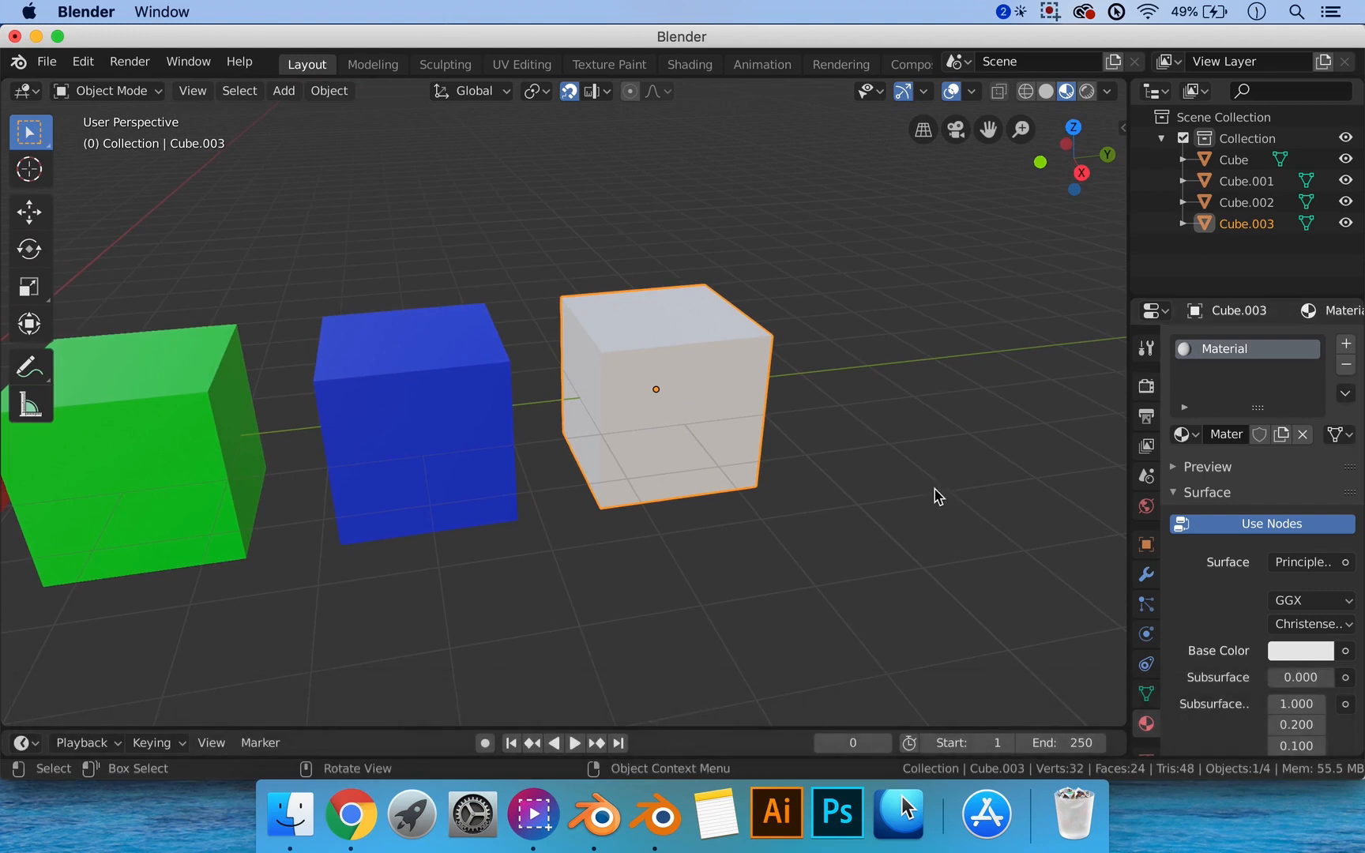
key("Tab")
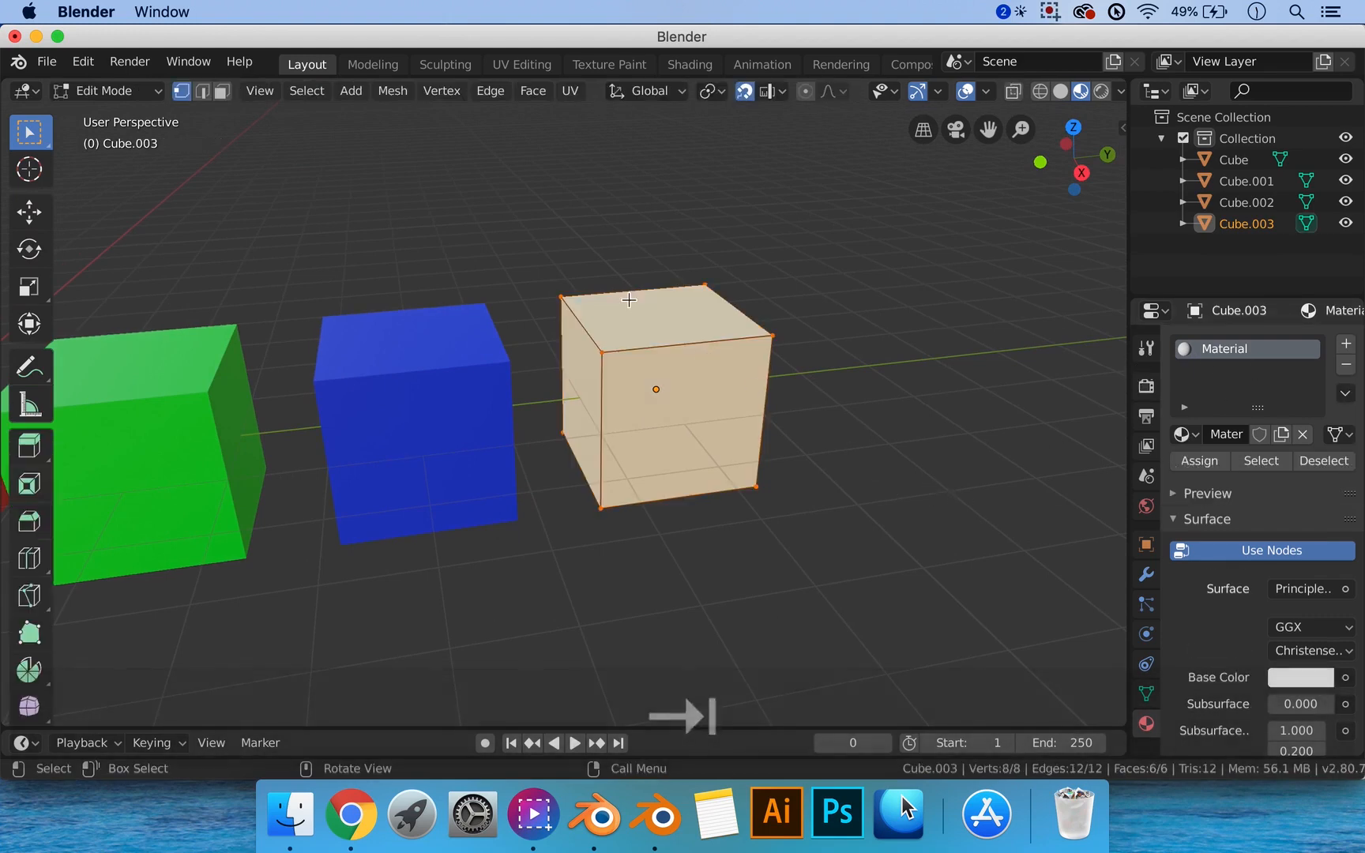
left_click(223, 93)
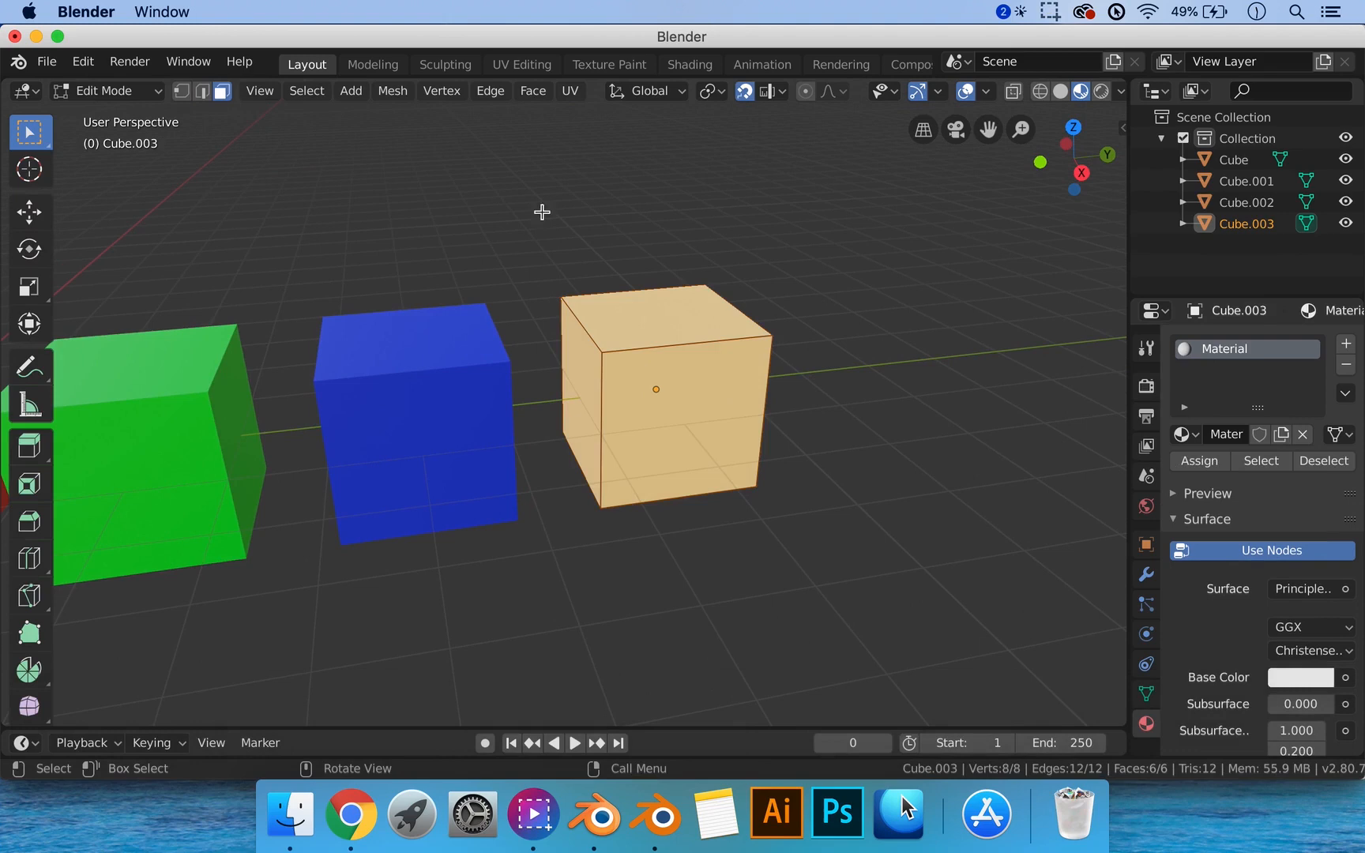
left_click(673, 325)
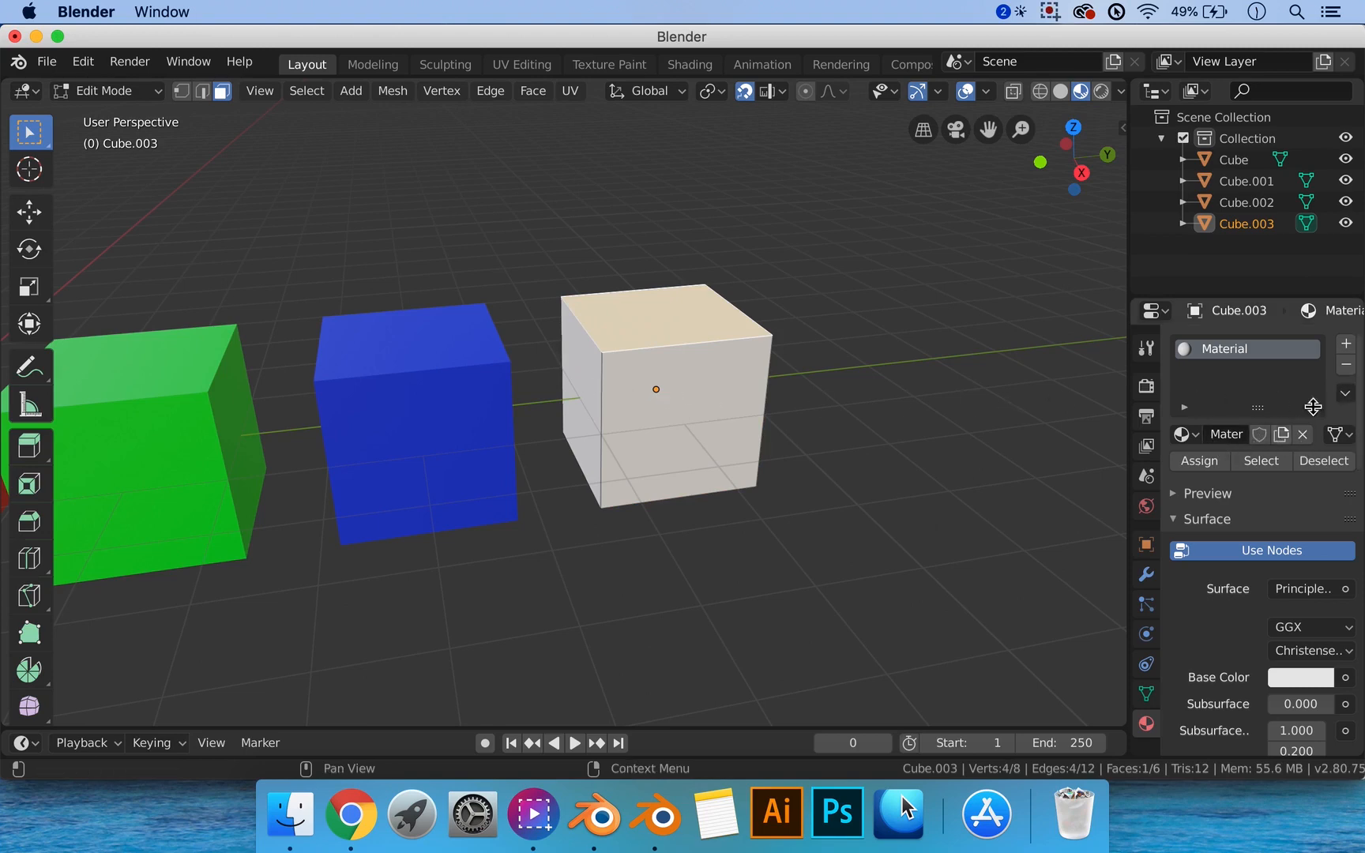
Add a second material slot to the white cube and assign the existing Green material to it.
left_click(1346, 343)
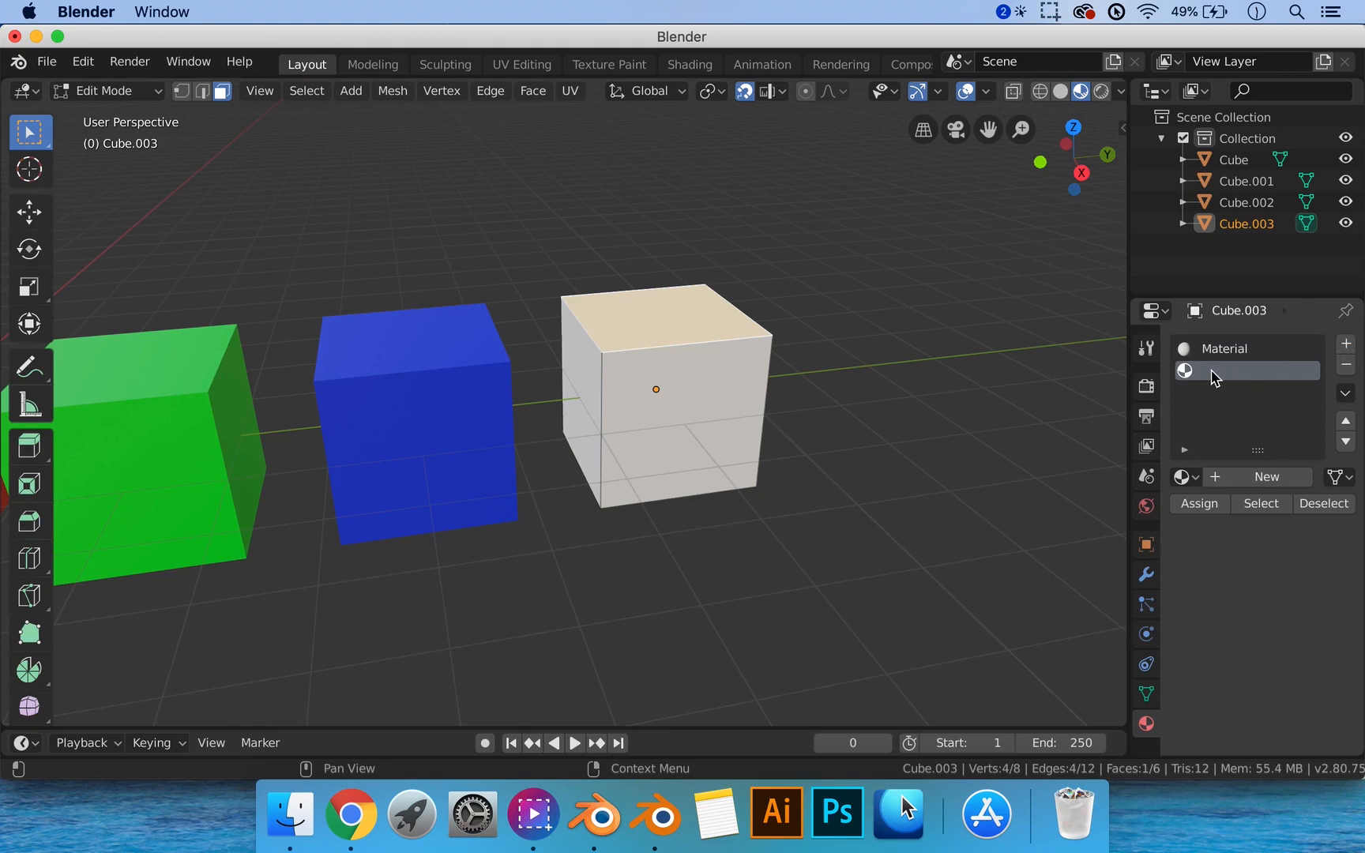
left_click(1199, 475)
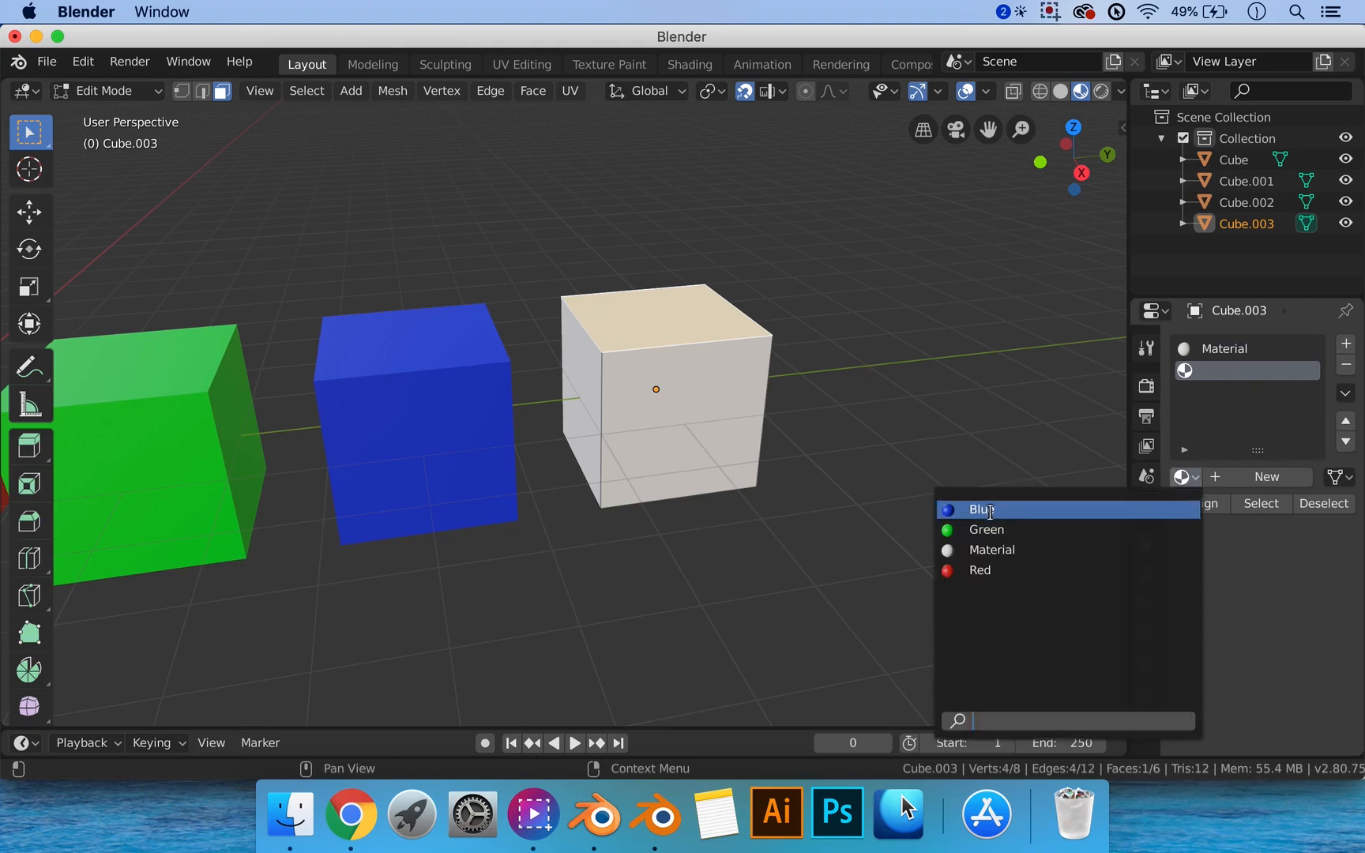
left_click(1083, 569)
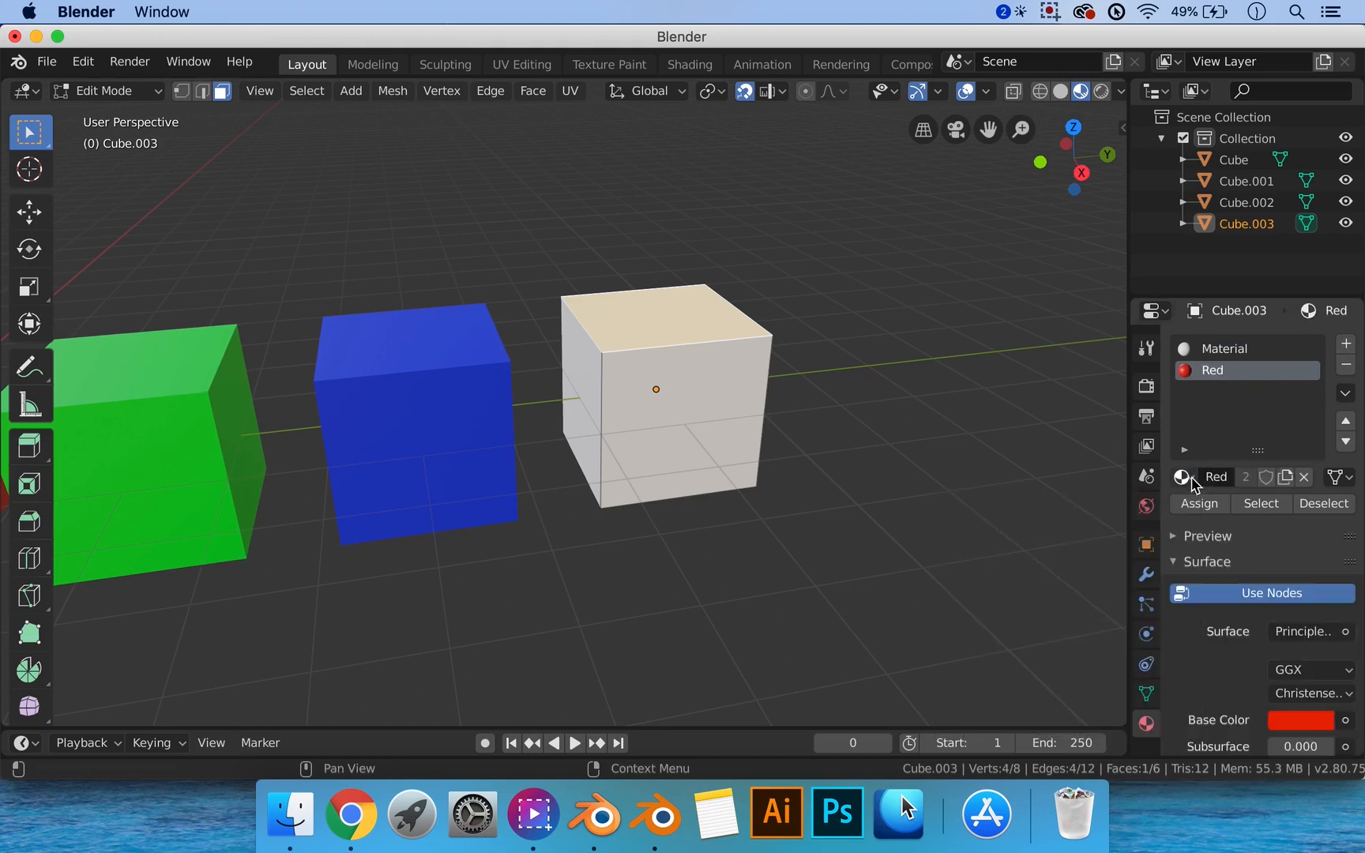
left_click(1189, 477)
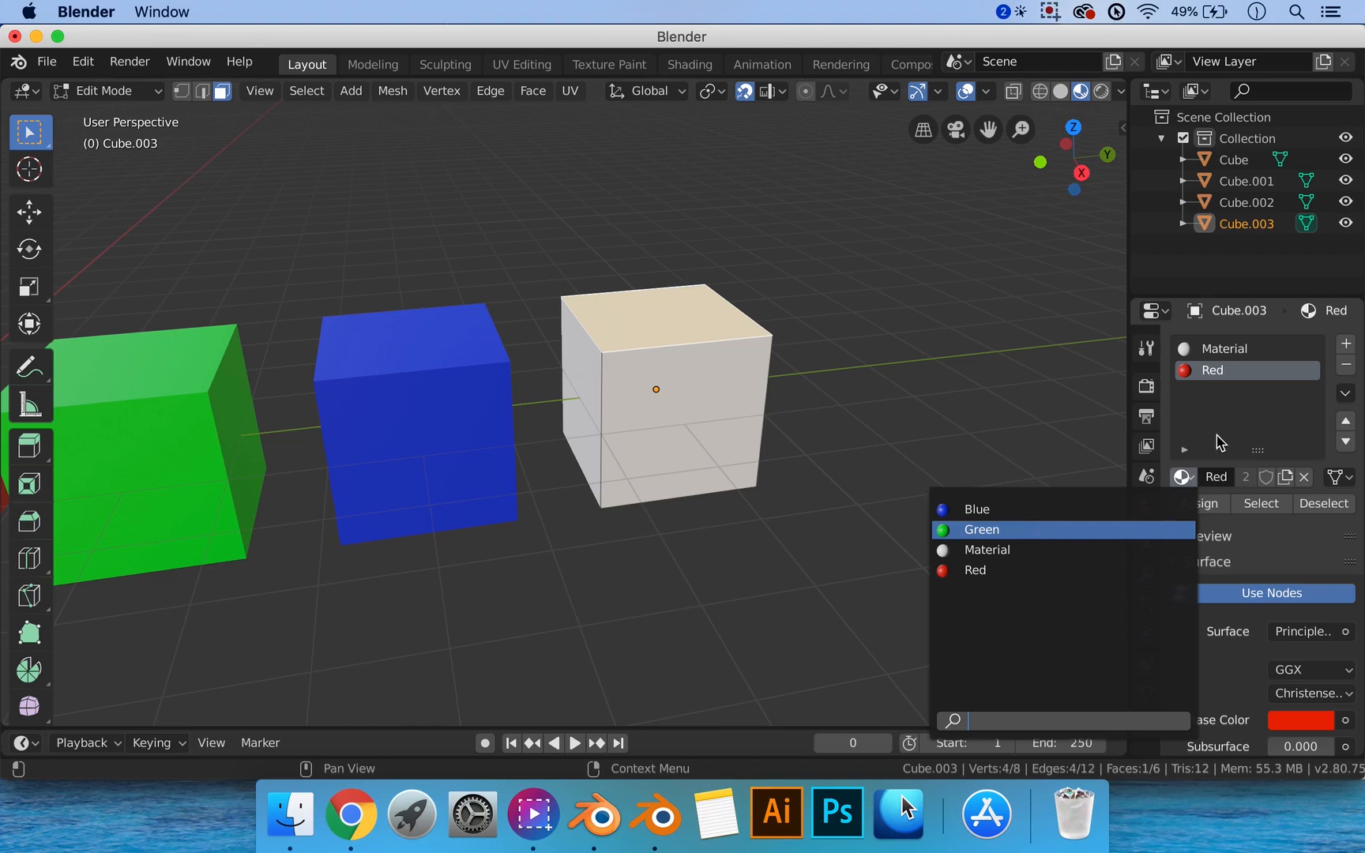
left_click(1019, 531)
Add two more material slots to the white cube, filled with the existing Red and Blue materials.
left_click(1346, 344)
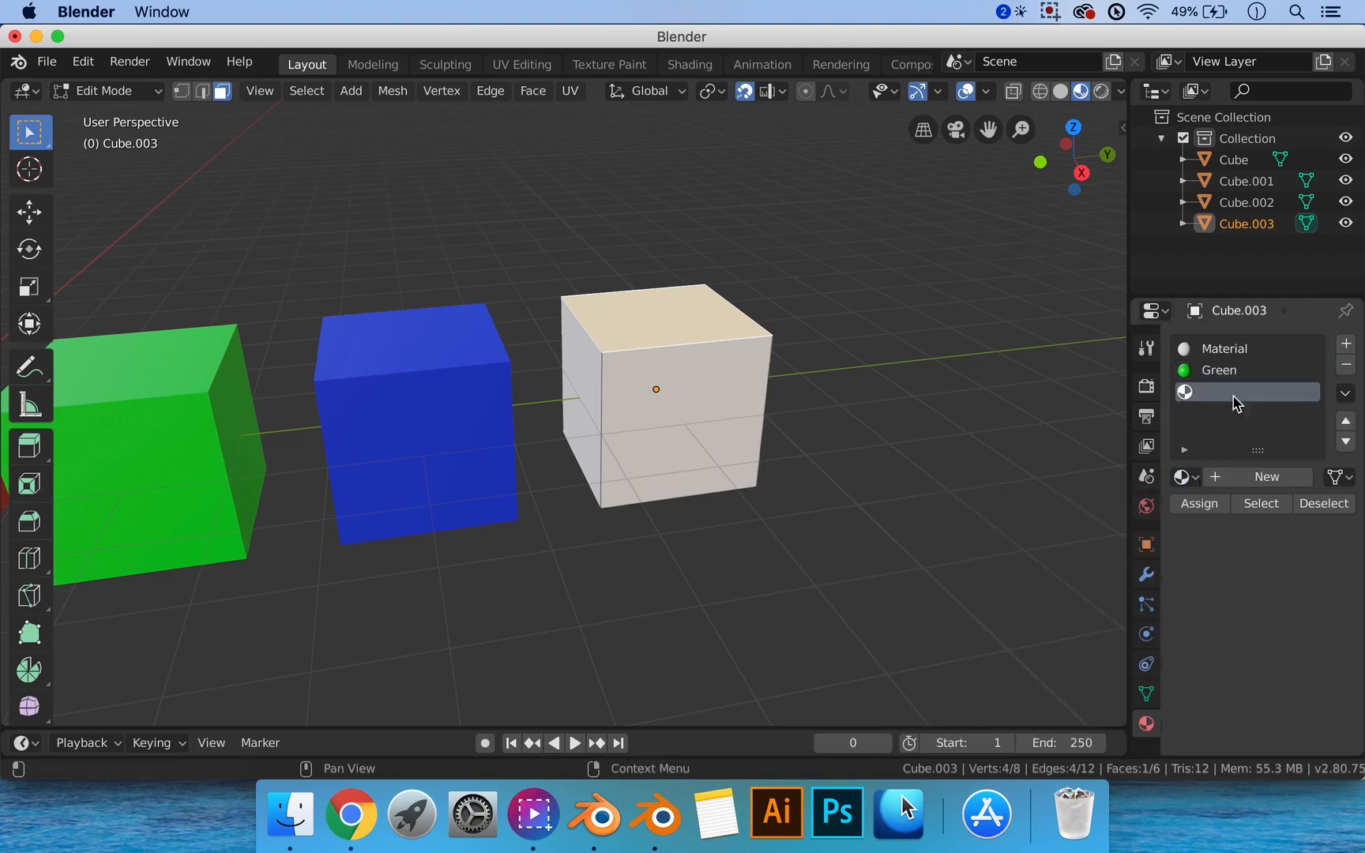
left_click(1196, 482)
left_click(1011, 567)
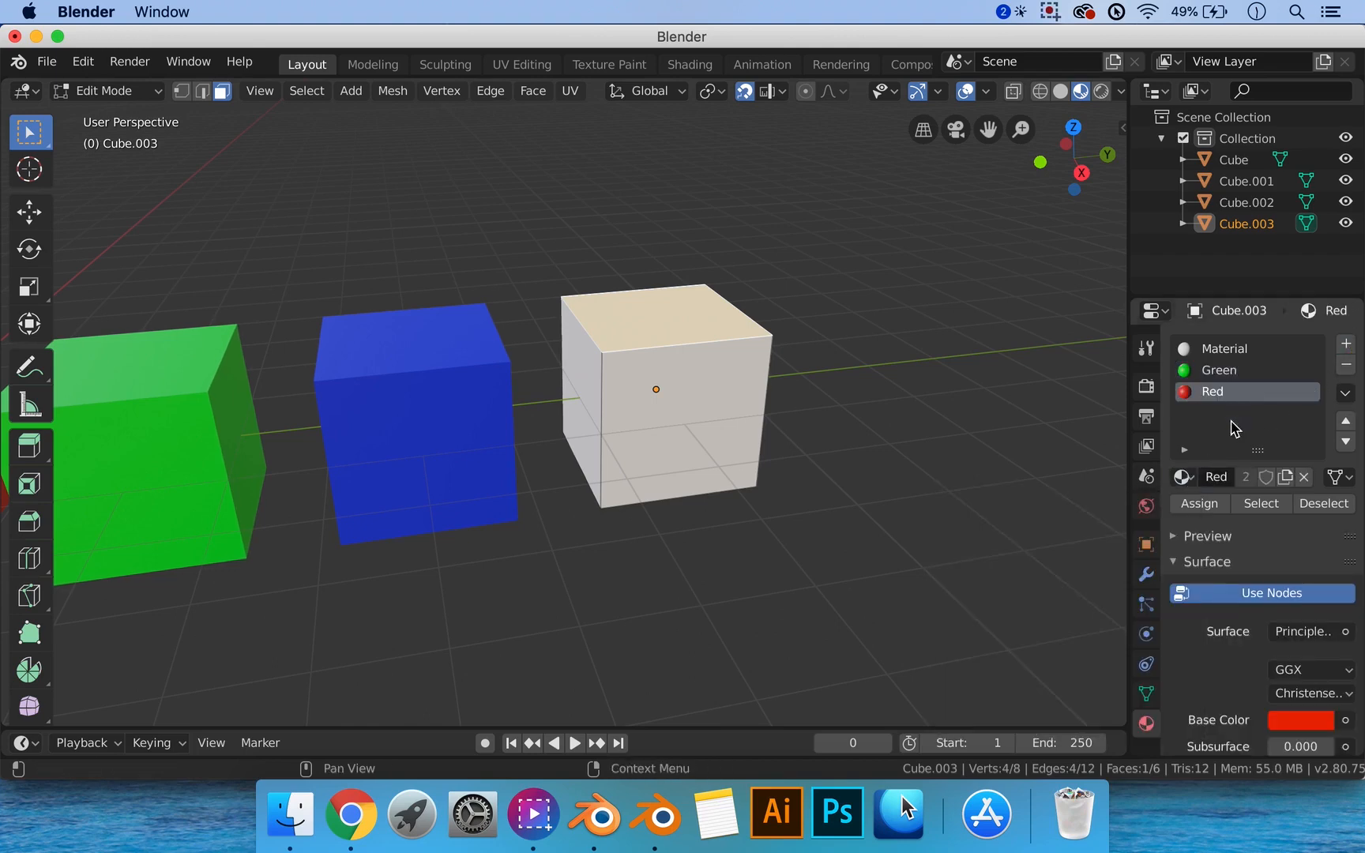
left_click(1346, 343)
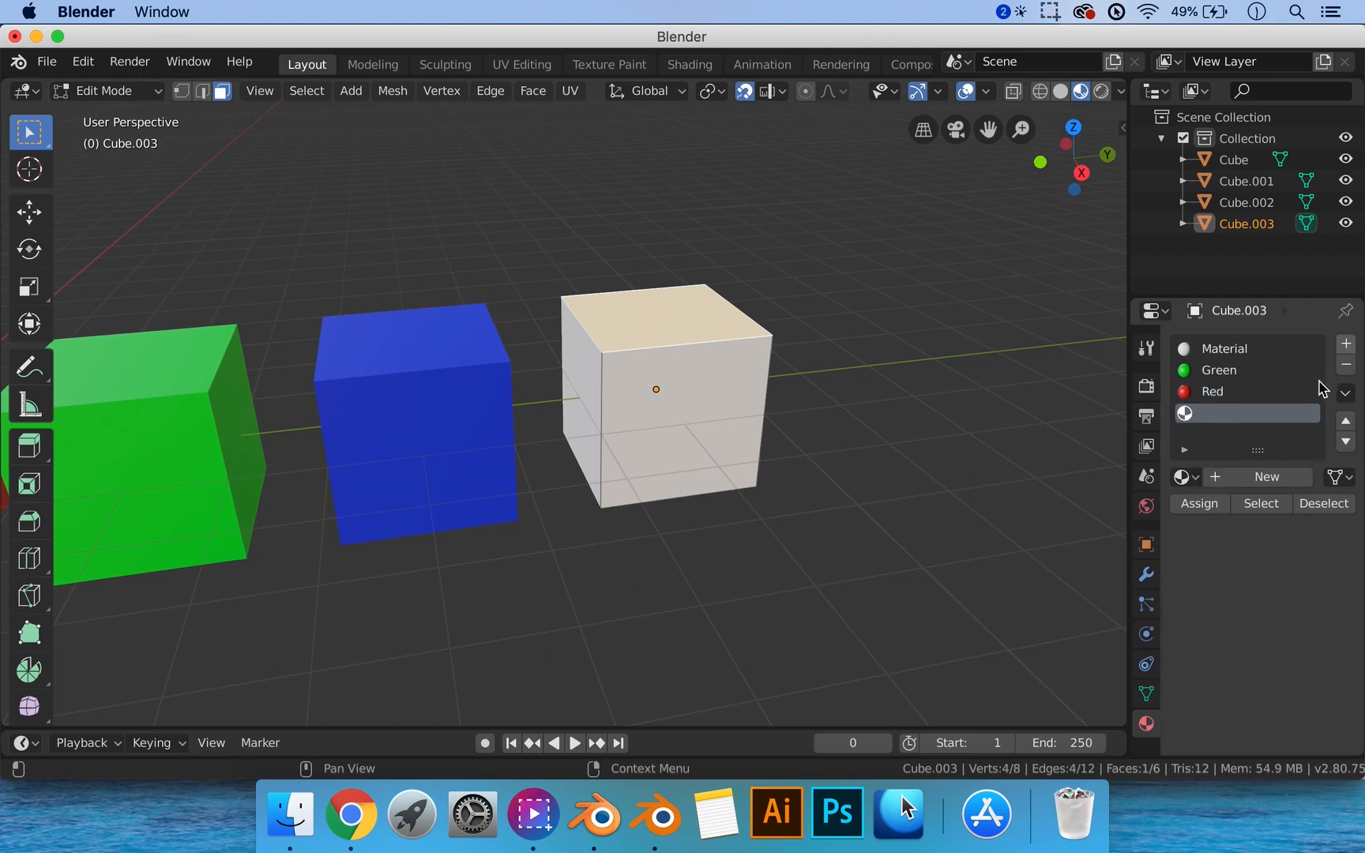
left_click(1185, 477)
left_click(1005, 512)
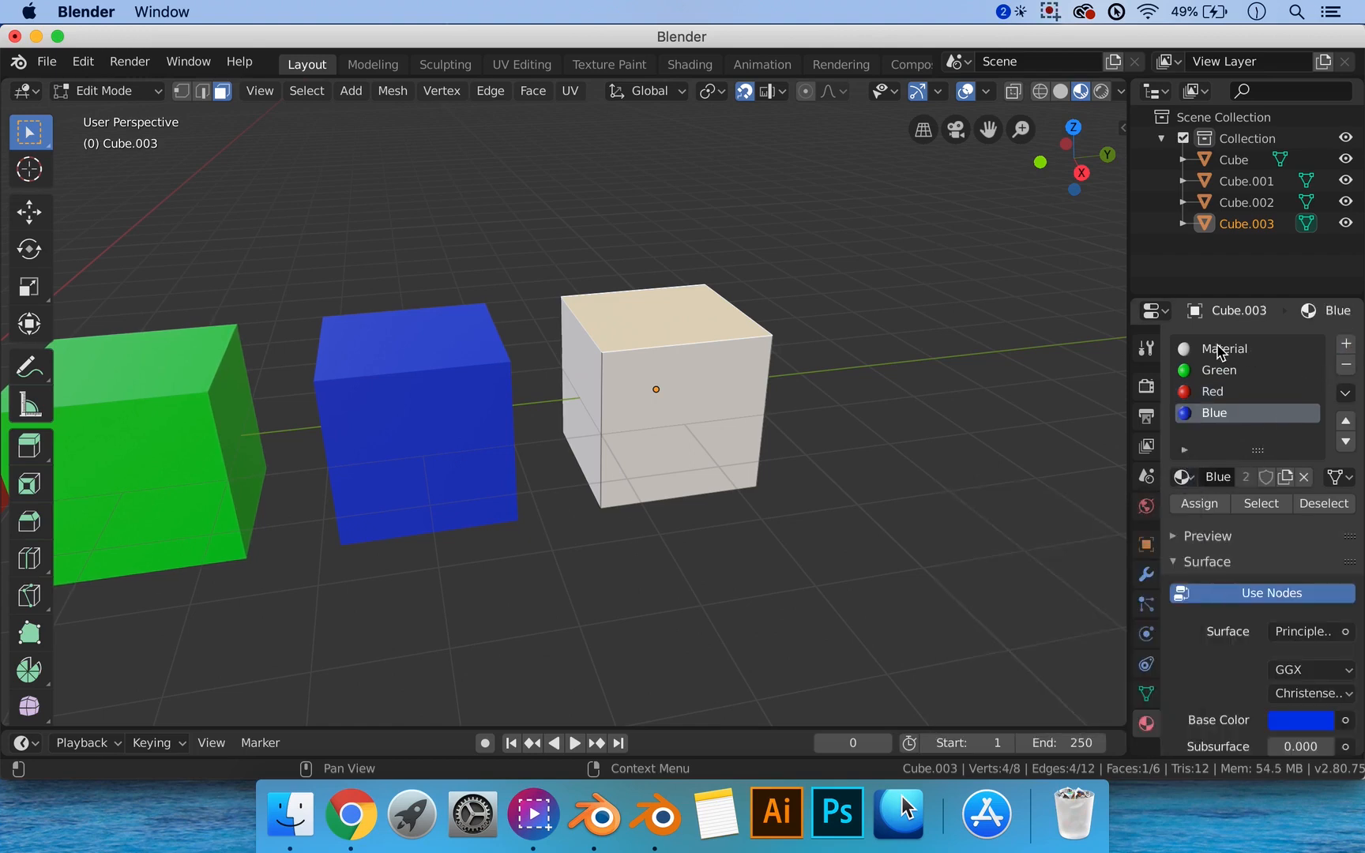
Return to Object Mode and remove the default Material slot from Cube.003.
left_click(1225, 348)
left_click(1346, 365)
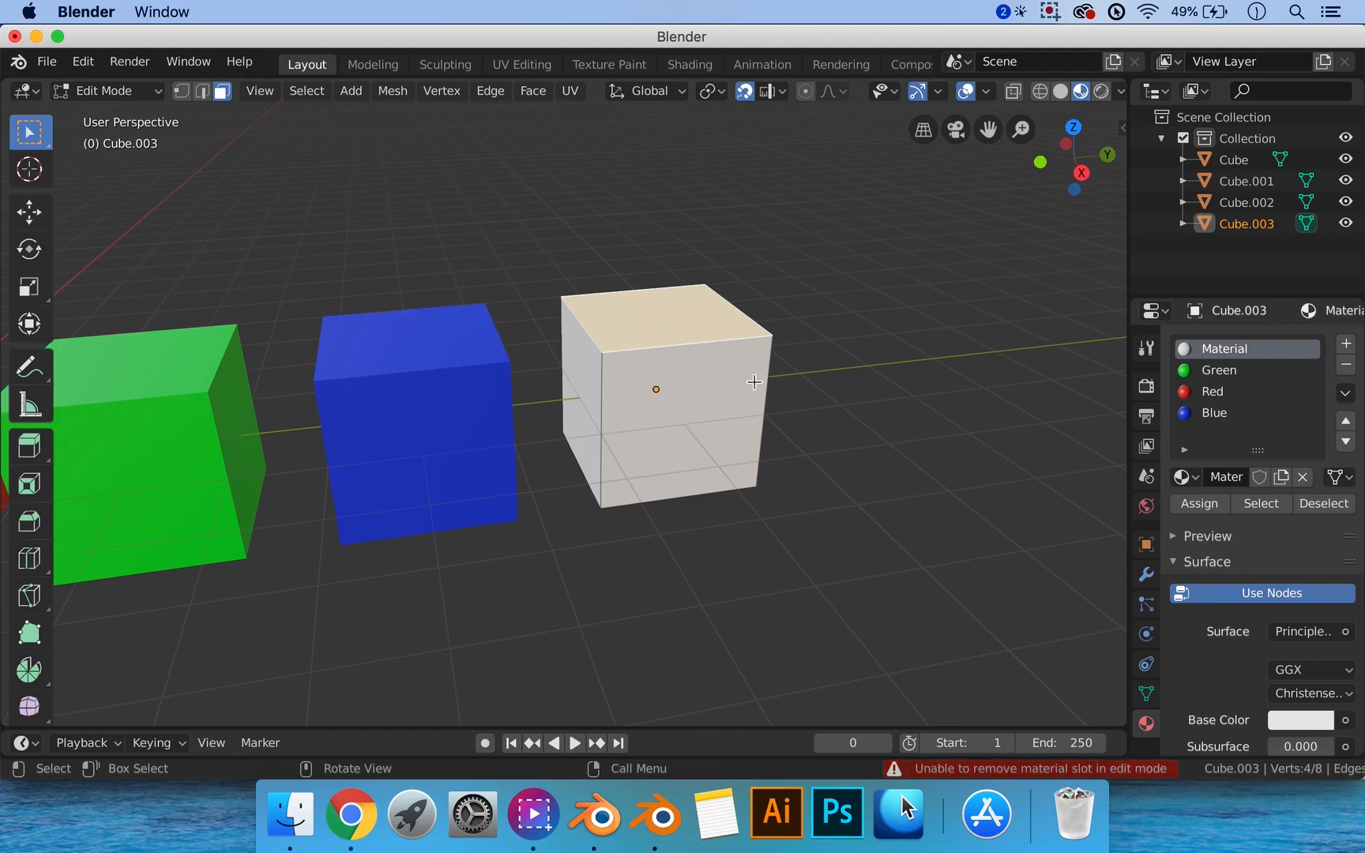
key("Tab")
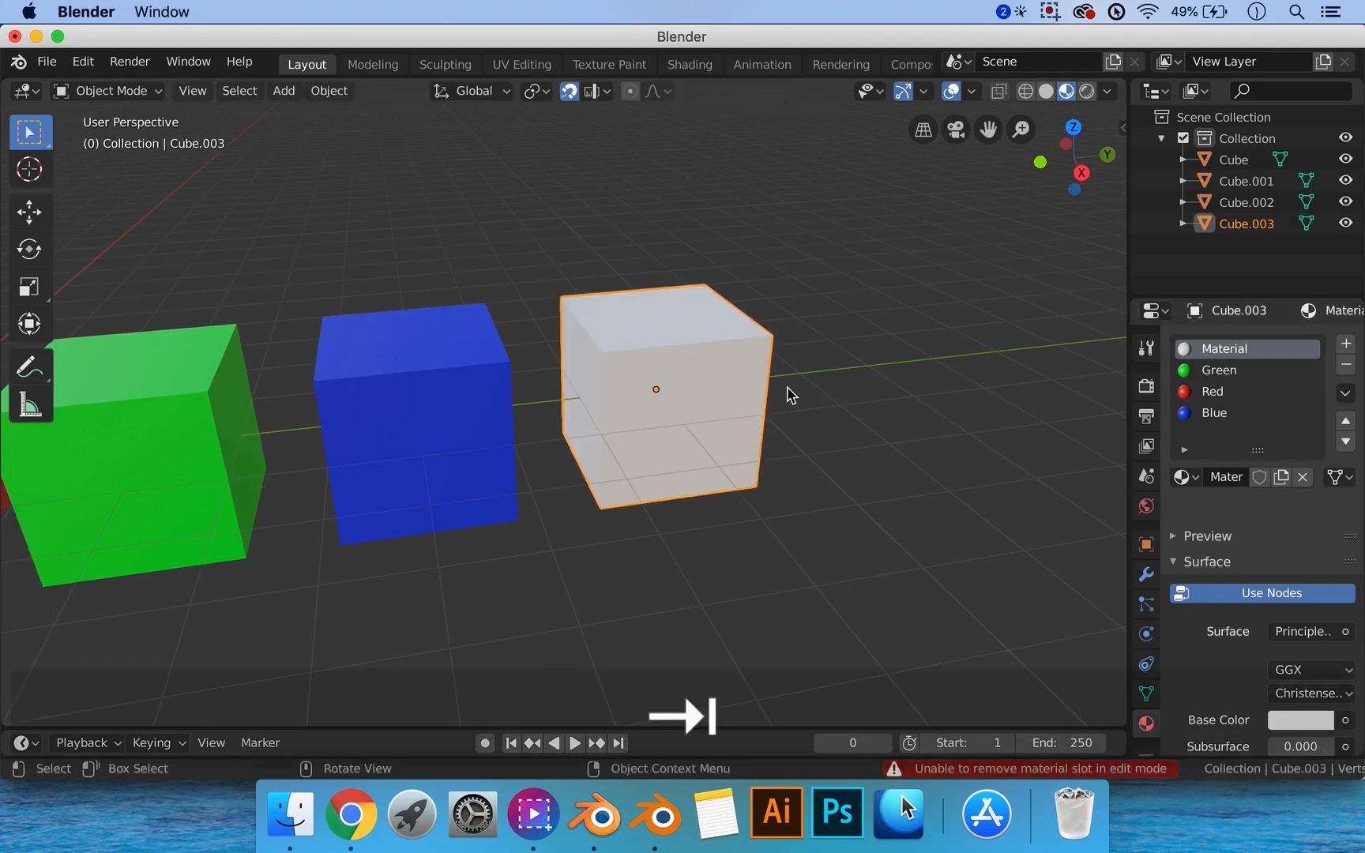
left_click(1346, 366)
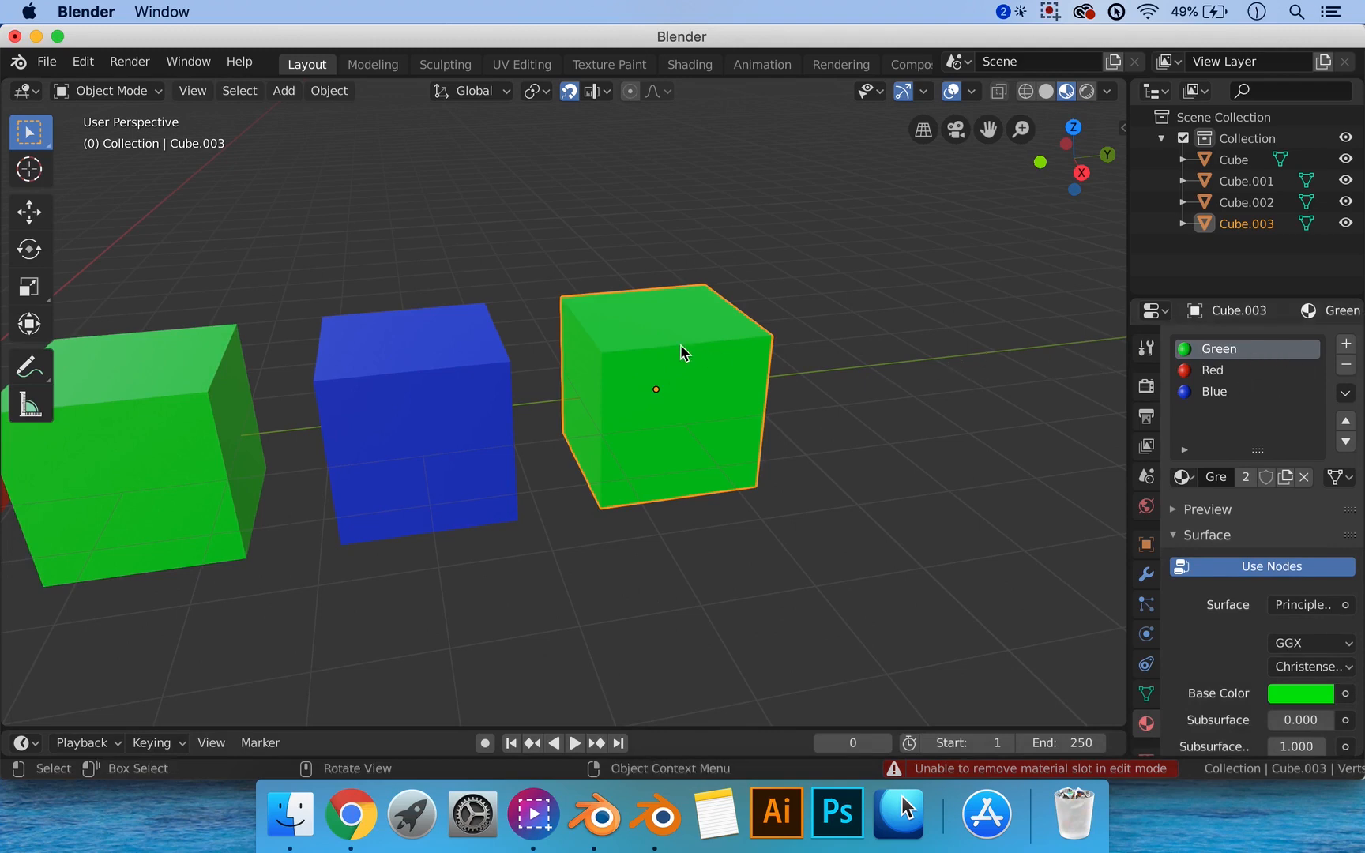
Enter Edit Mode on Cube.003 and assign the Red material to its front face.
key("Tab")
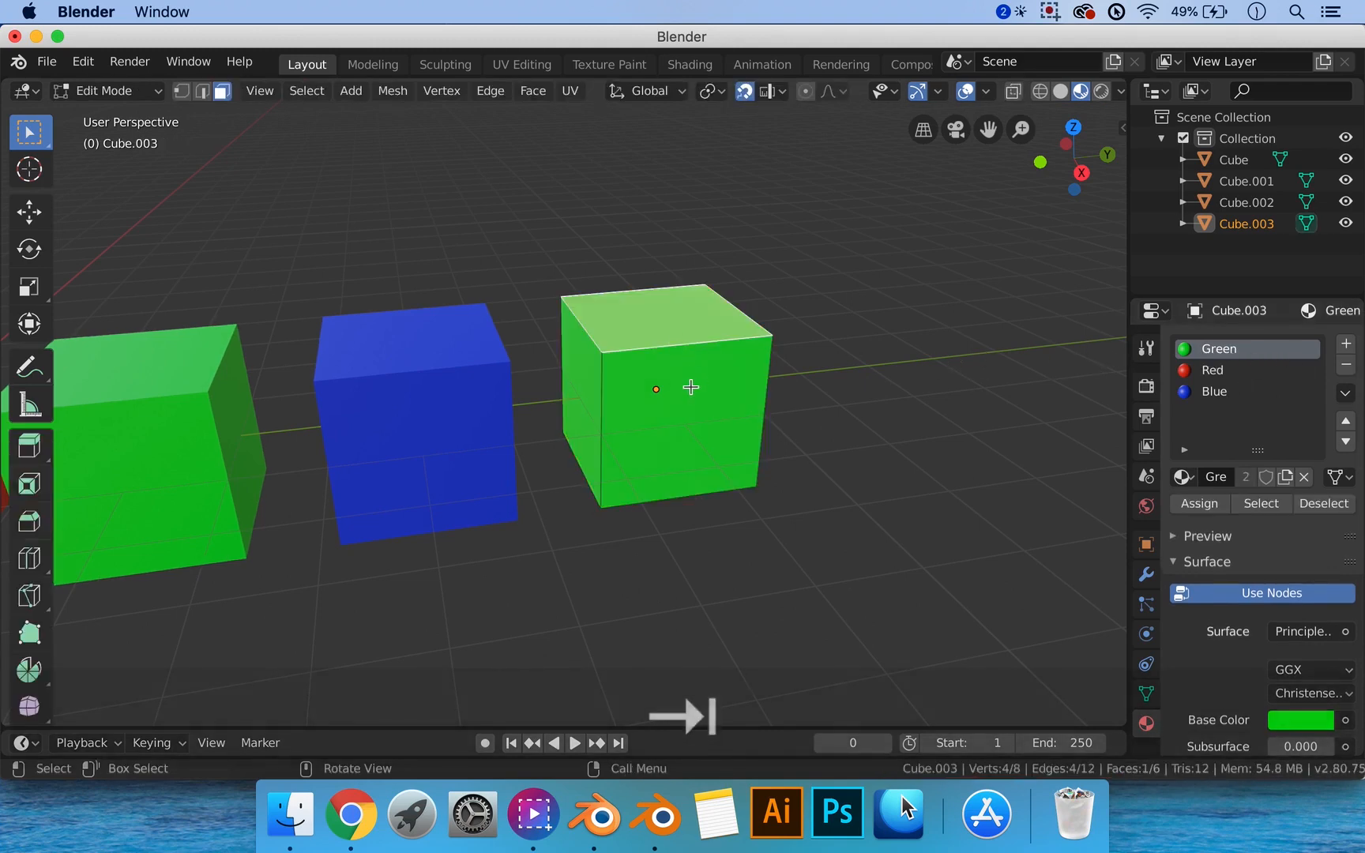
left_click(701, 387)
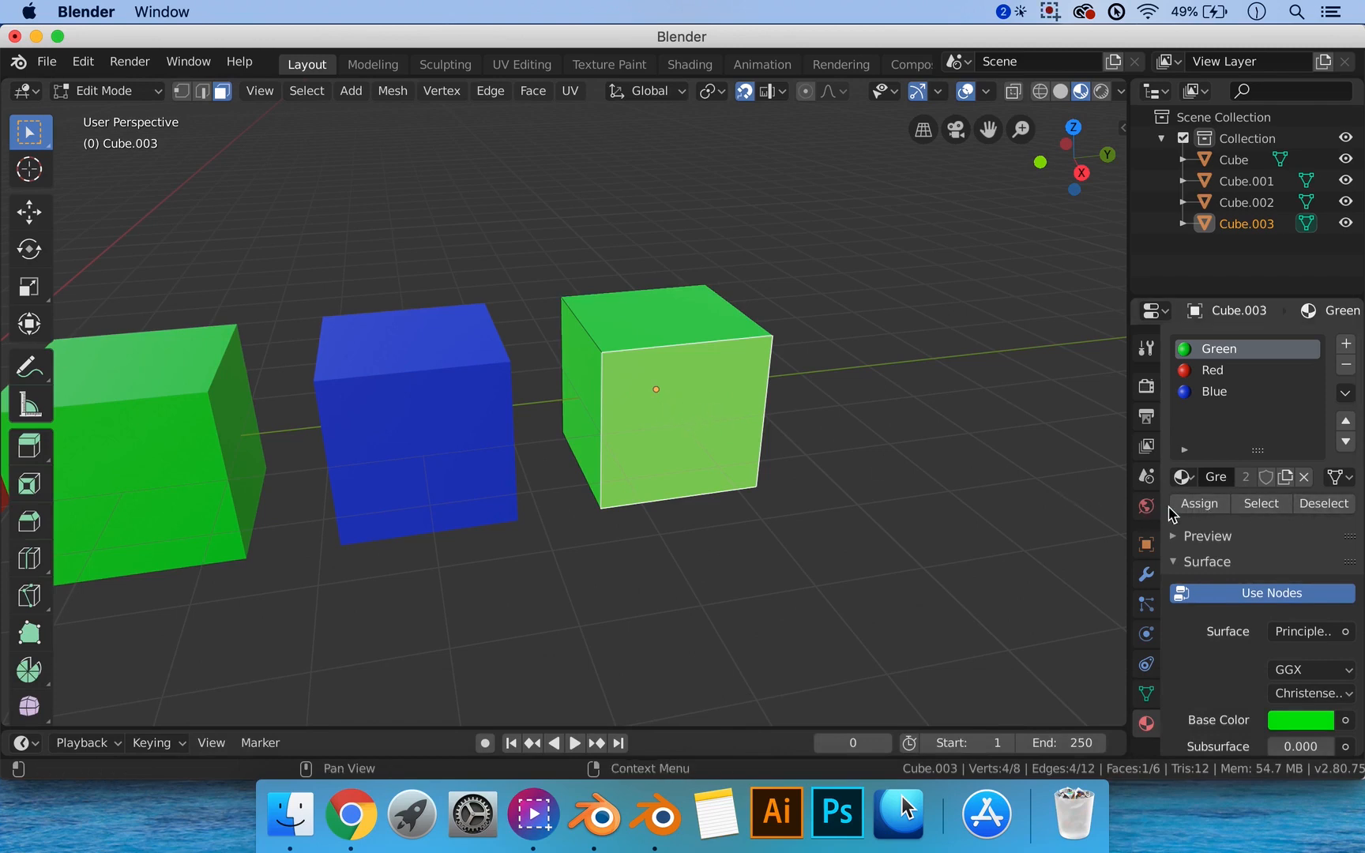
left_click(1215, 371)
left_click(1200, 504)
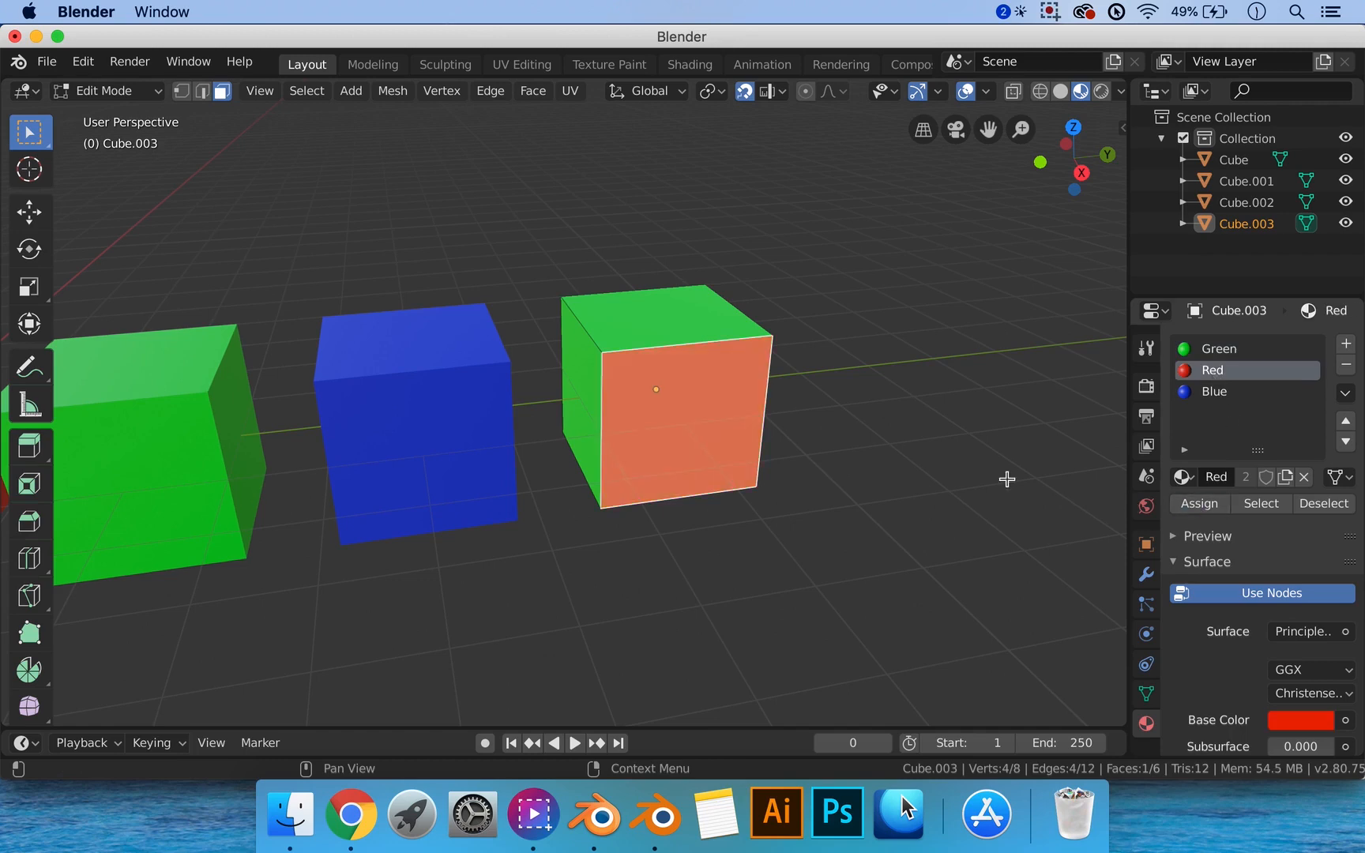
Assign the Blue material to the side face of Cube.003 that faces the blue cube, and clear the face selection.
middle_click_drag(787, 401, 806, 404)
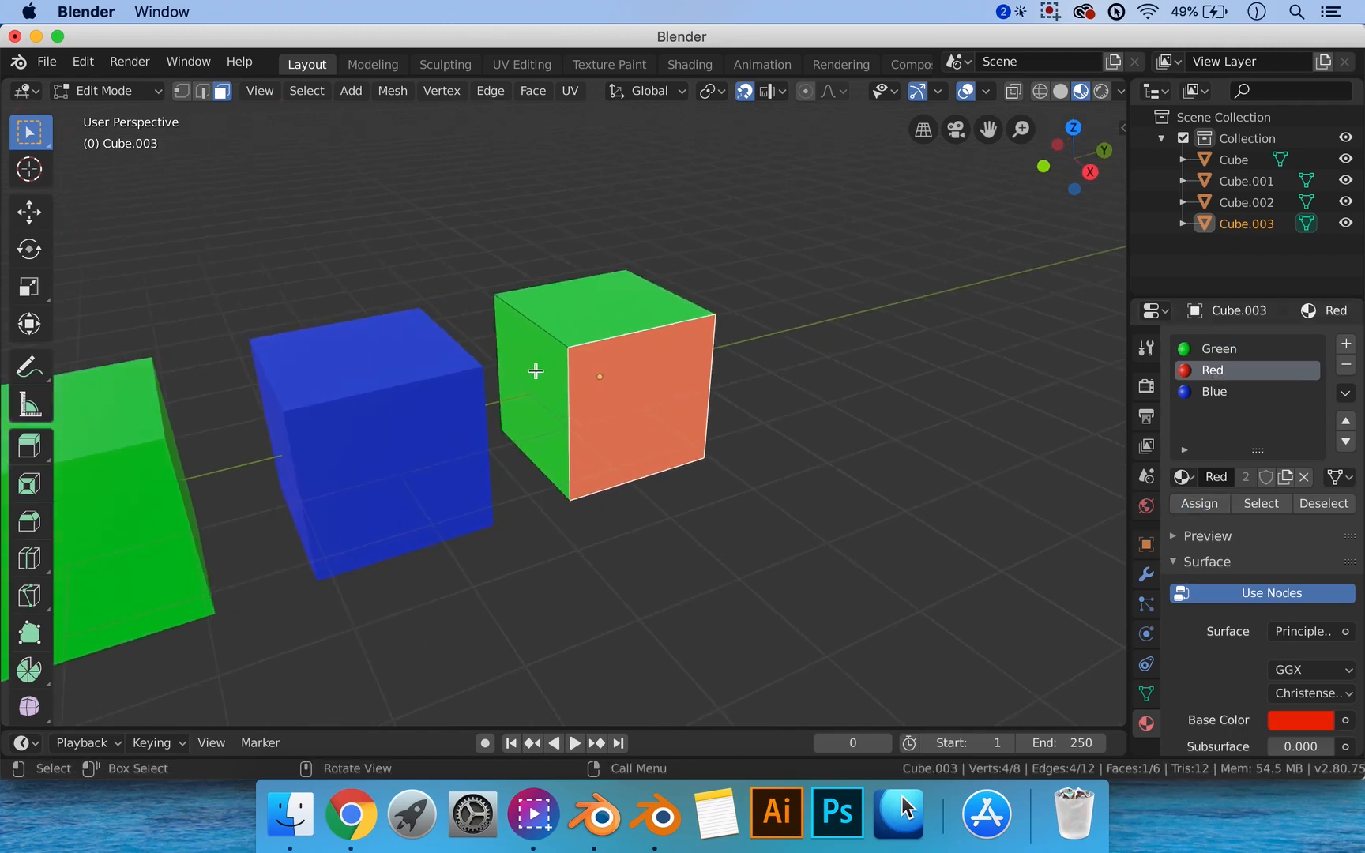
left_click(536, 371)
left_click(1204, 395)
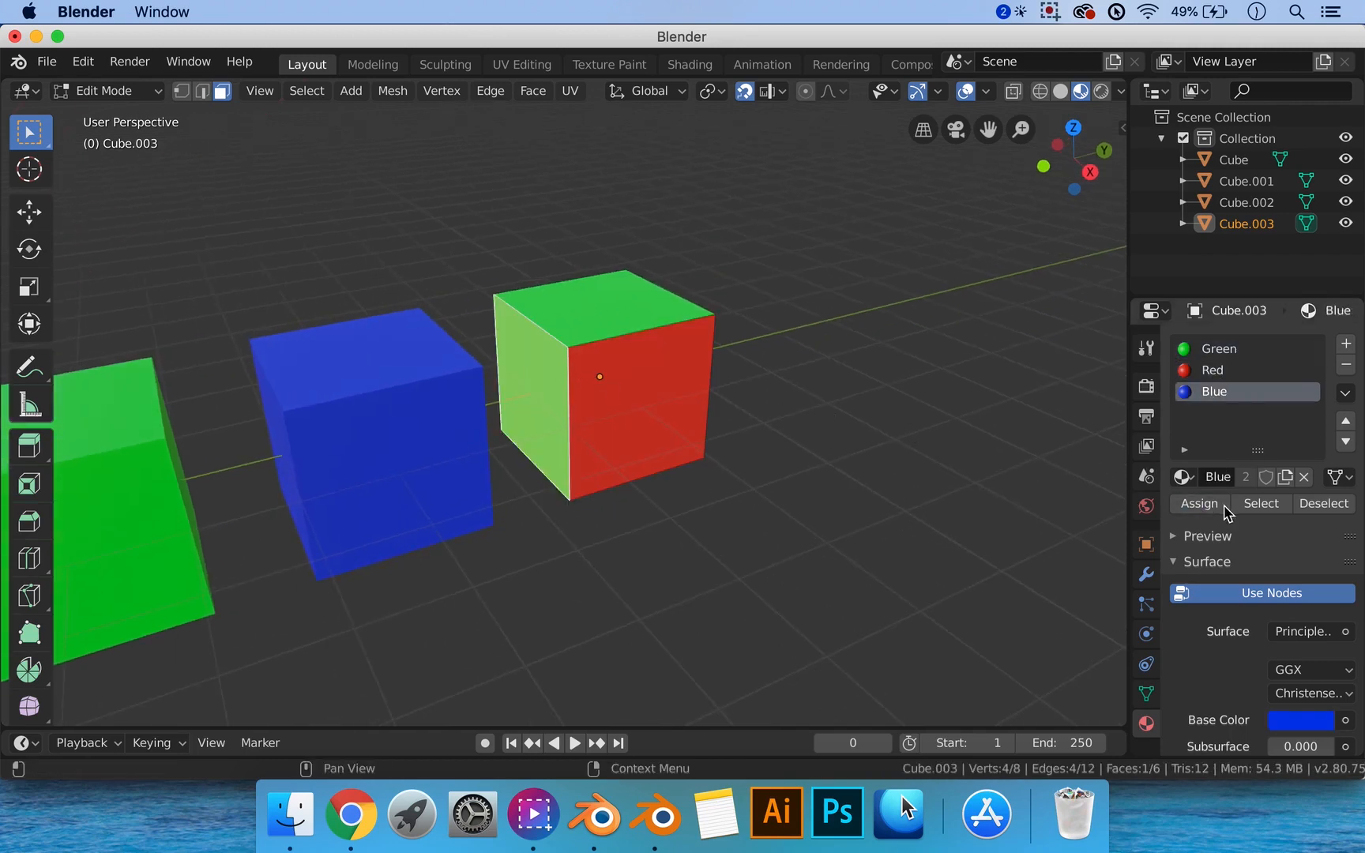
left_click(1225, 508)
left_click(843, 395)
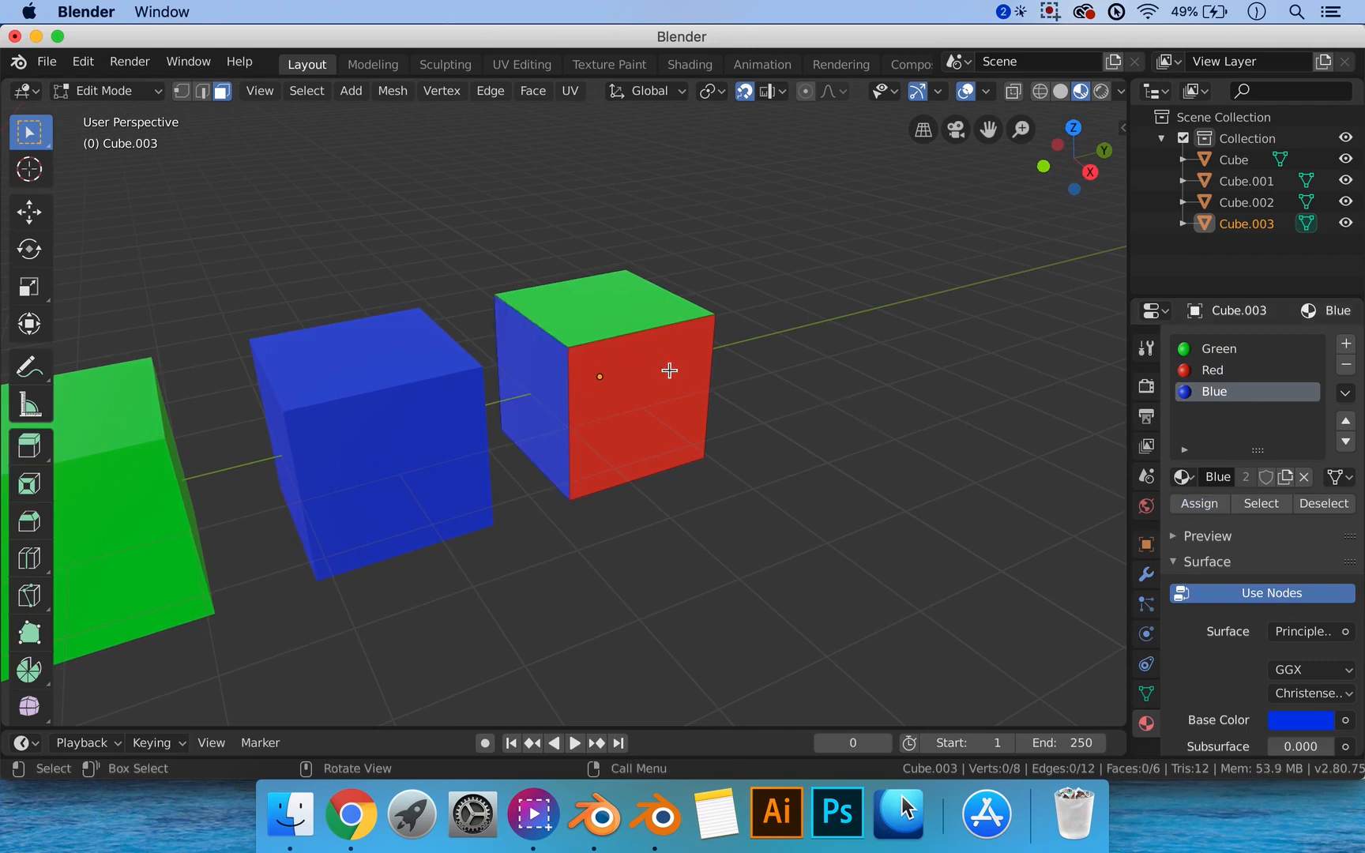
Select the faces of Cube.003 that use the Blue material slot, and deselect them through the same slot.
middle_click_drag(669, 371, 686, 390, "shift")
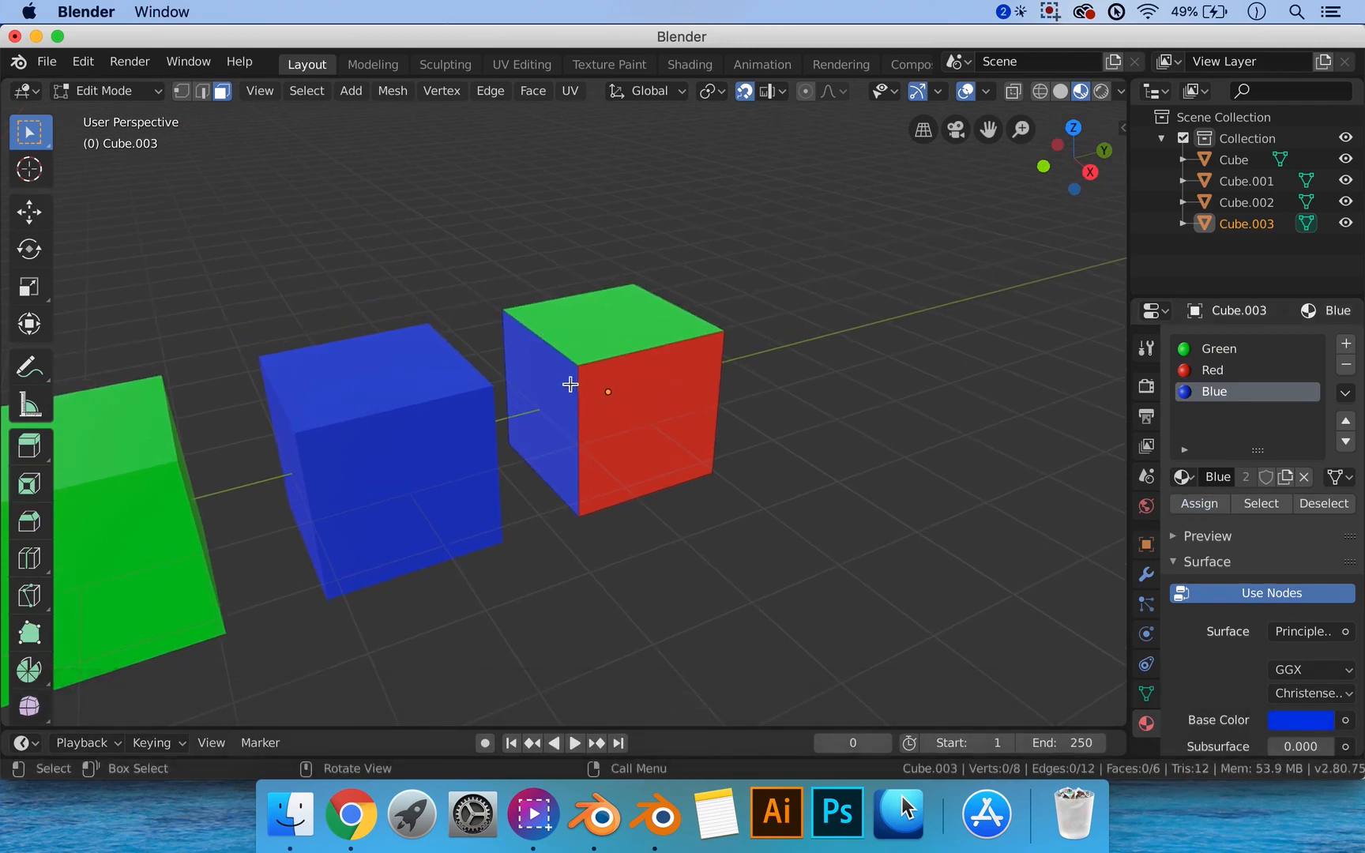
middle_click_drag(788, 435, 671, 408)
scroll(600, 363, "down", 4)
scroll(658, 427, "up", 3)
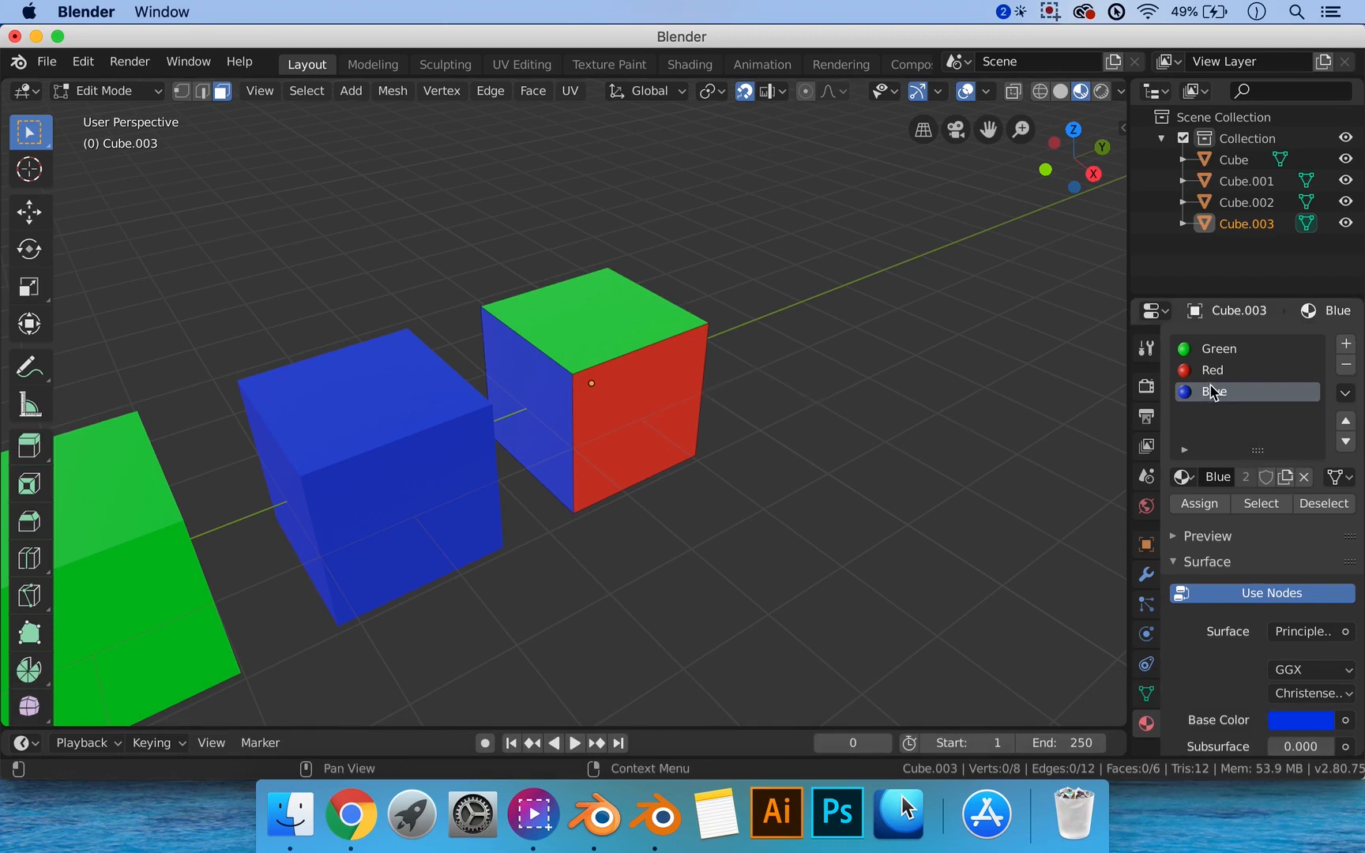
left_click(1267, 508)
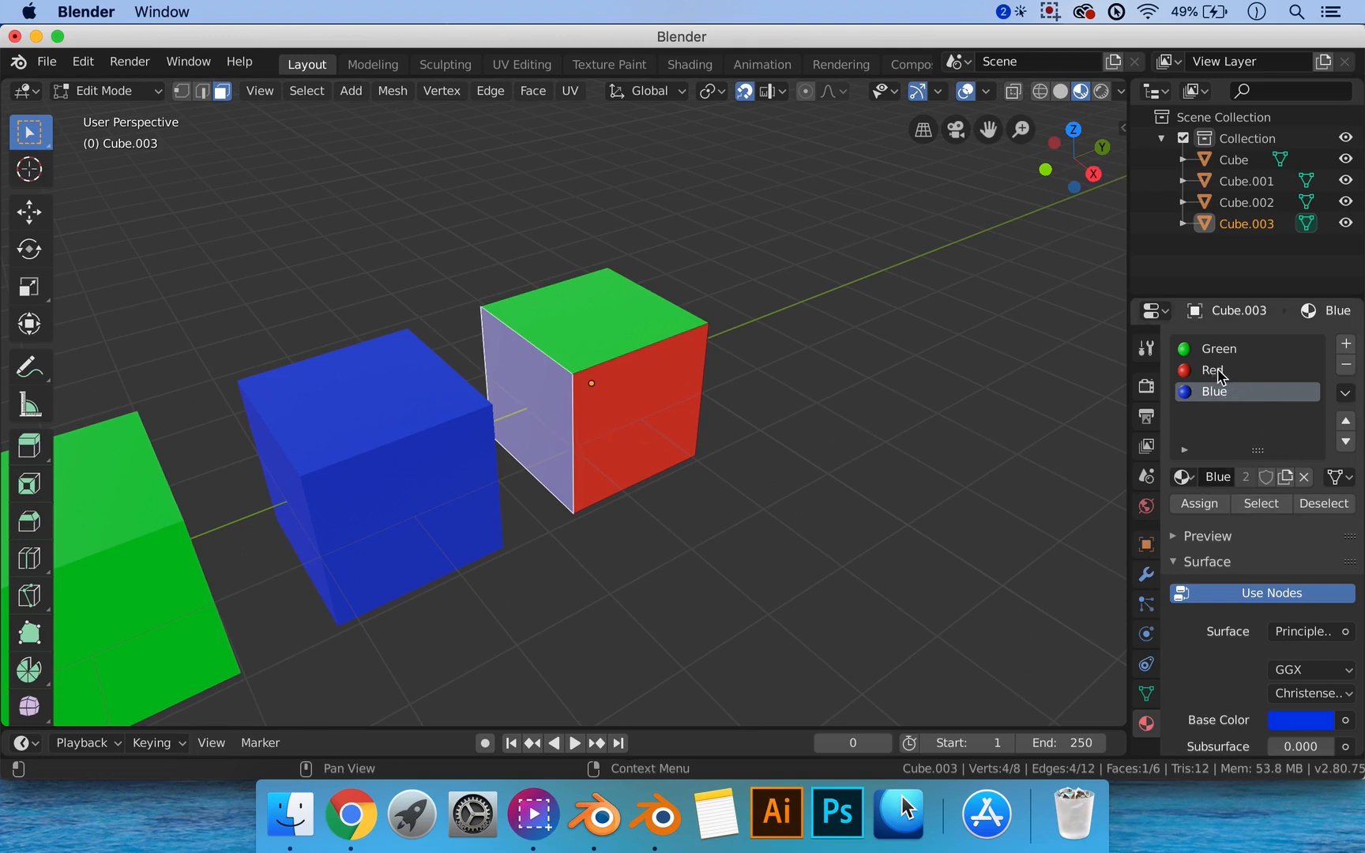
left_click(1328, 503)
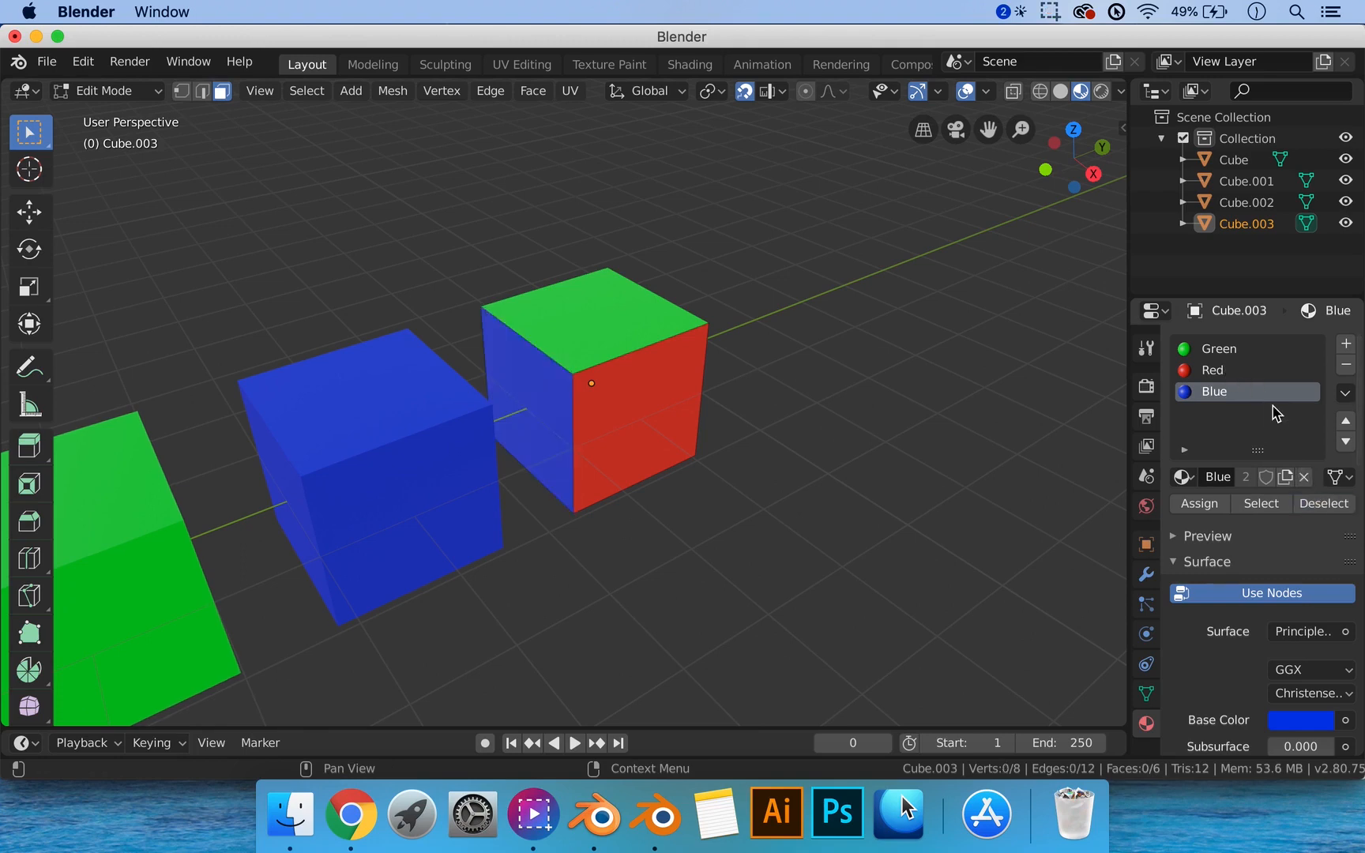
Select all faces of Cube.003 that use the Green material slot.
left_click(1245, 351)
left_click(1261, 504)
middle_click_drag(789, 366, 801, 408)
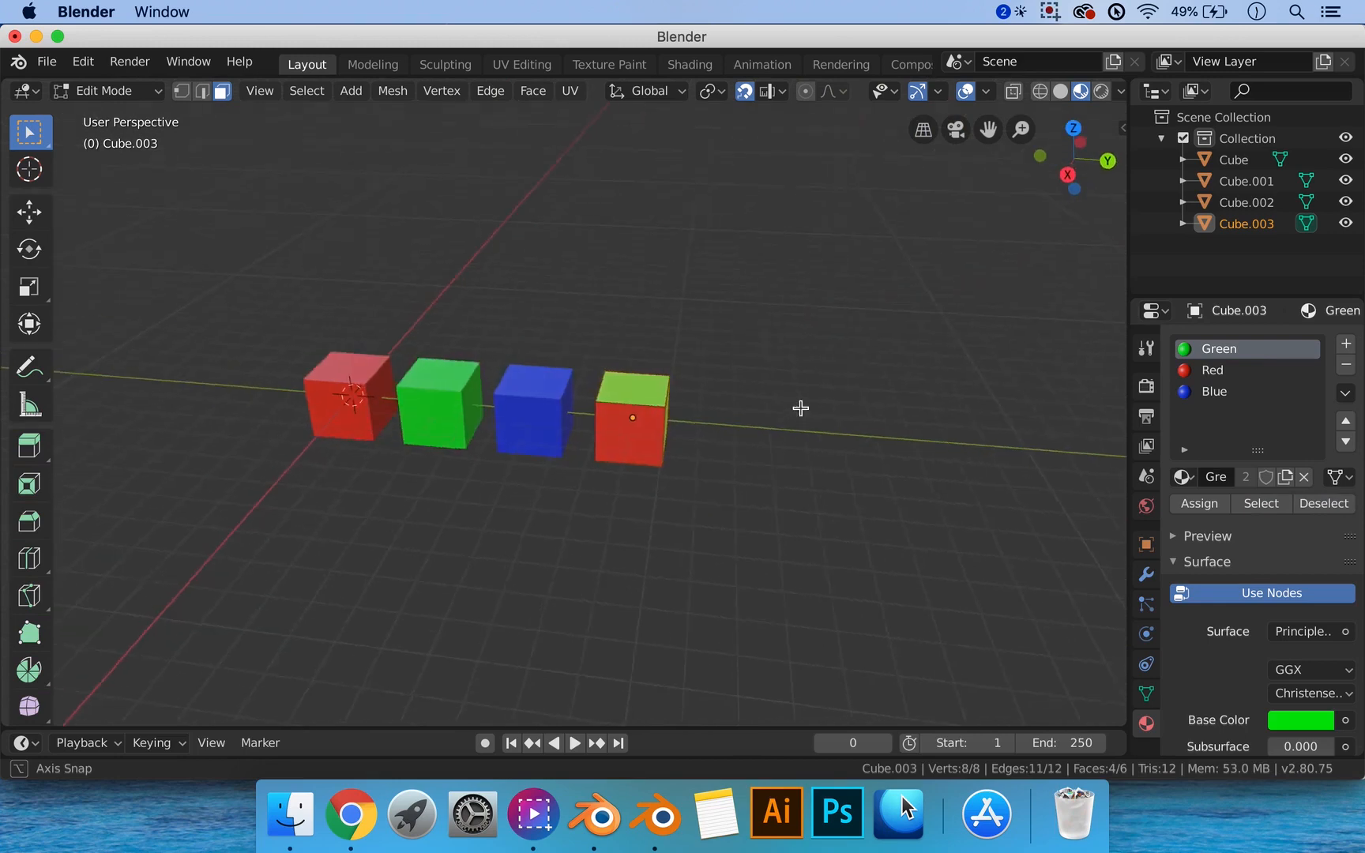
left_click_drag(800, 407, 652, 405)
scroll(688, 394, "up", 3)
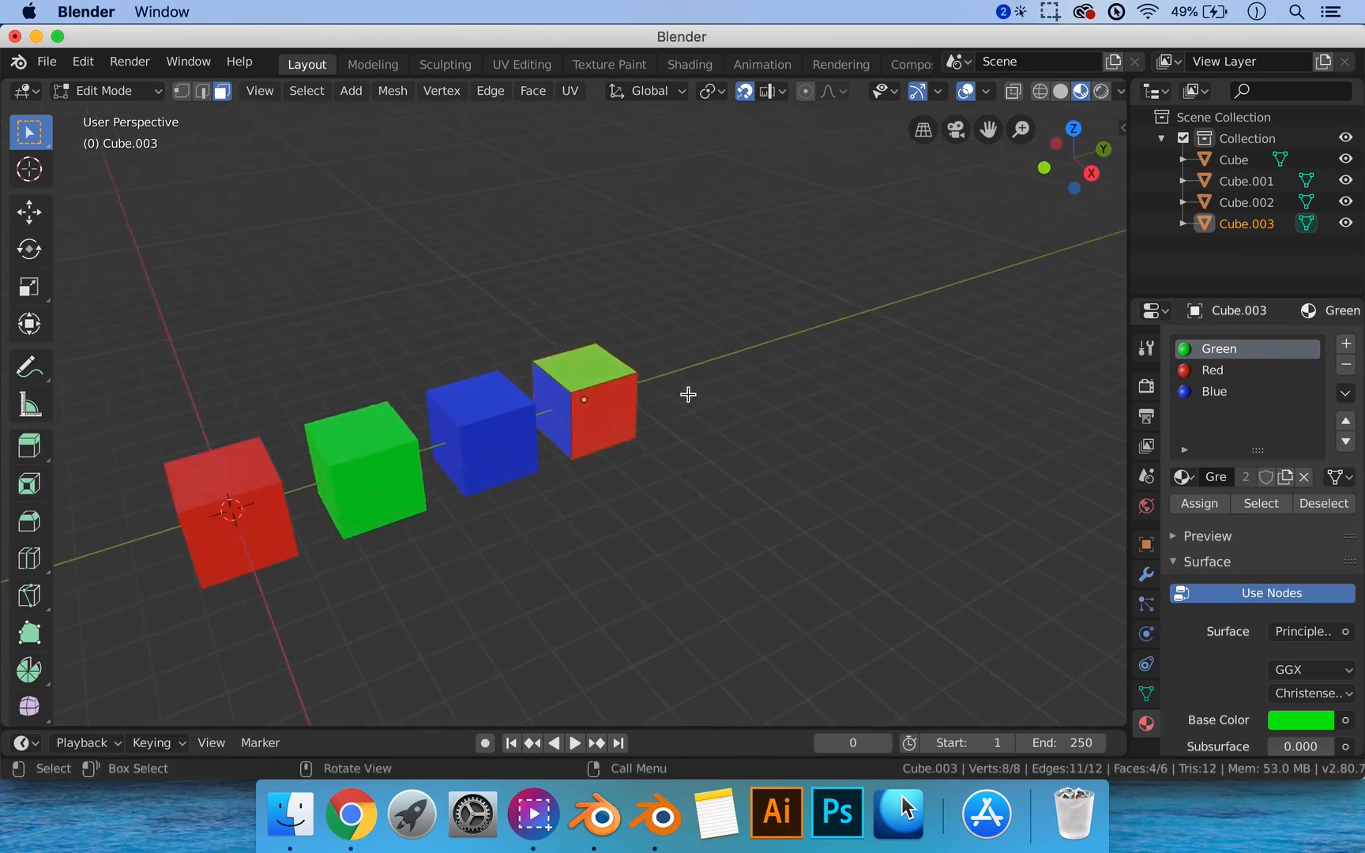
Deselect the faces of Cube.003 that use the Green material slot.
left_click(1348, 510)
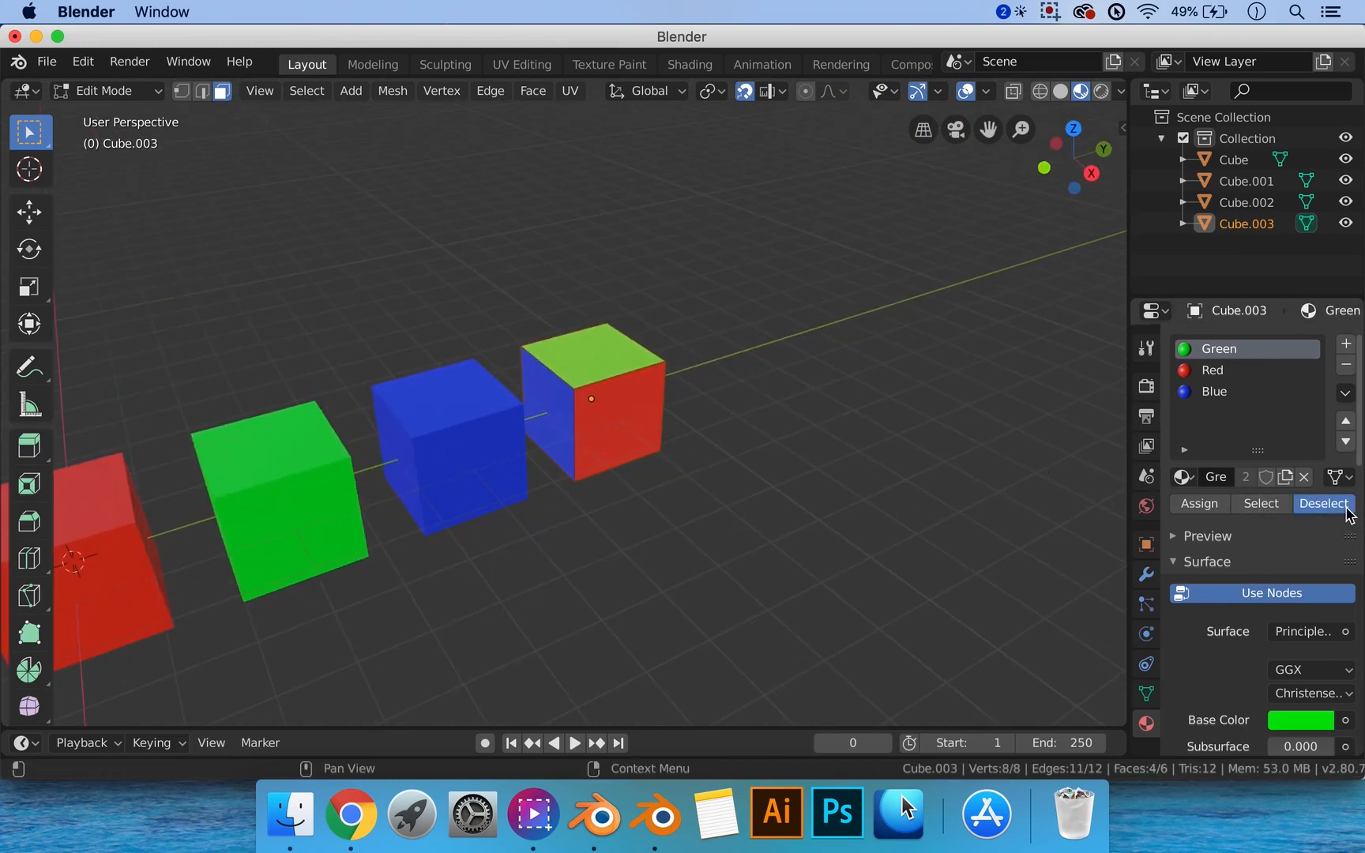
middle_click_drag(609, 478, 817, 445, "shift")
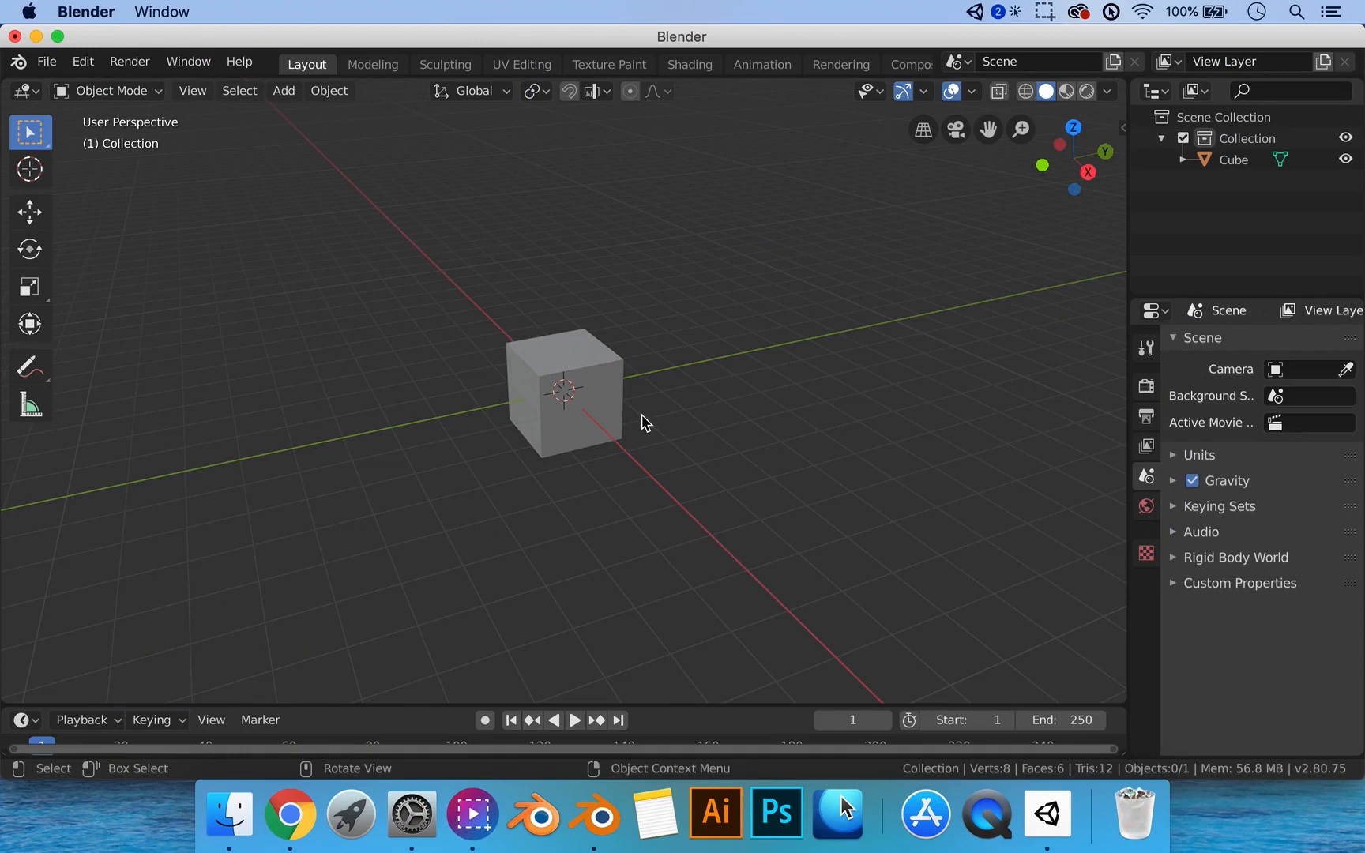
Duplicate the grey cube and place the copy about 2.9 m away along the global Y axis.
left_click(590, 405)
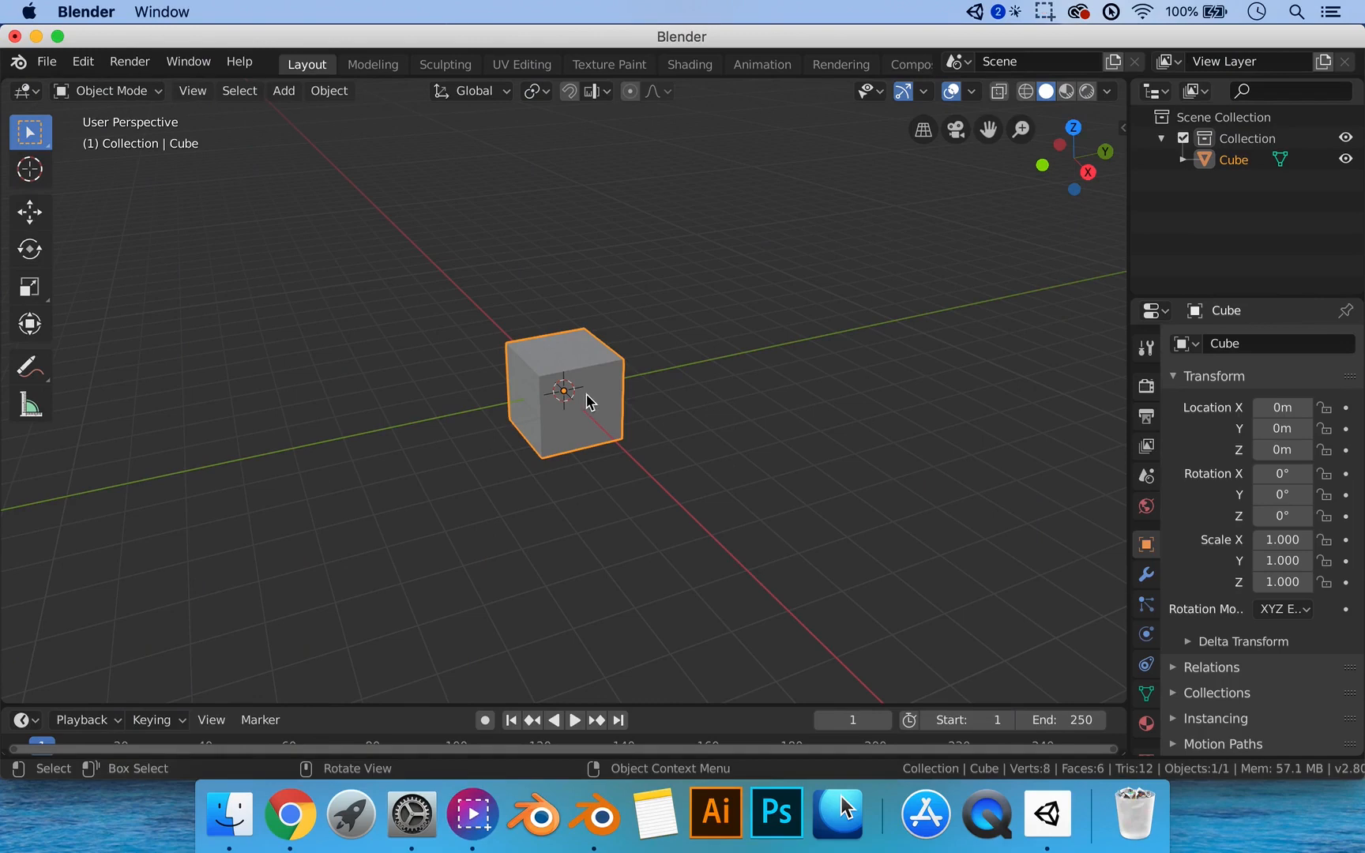
key("shift")
key("shift+d")
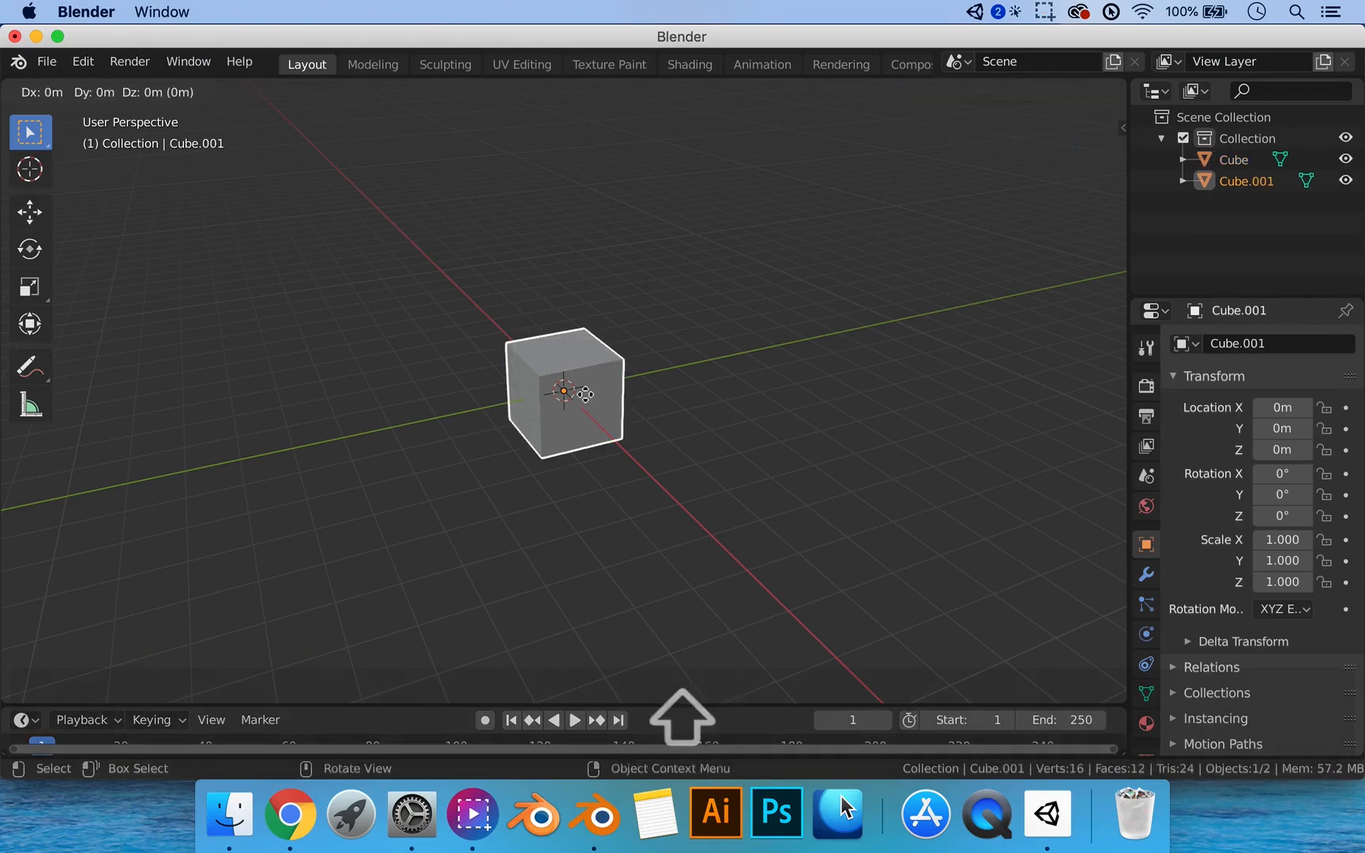
key("y")
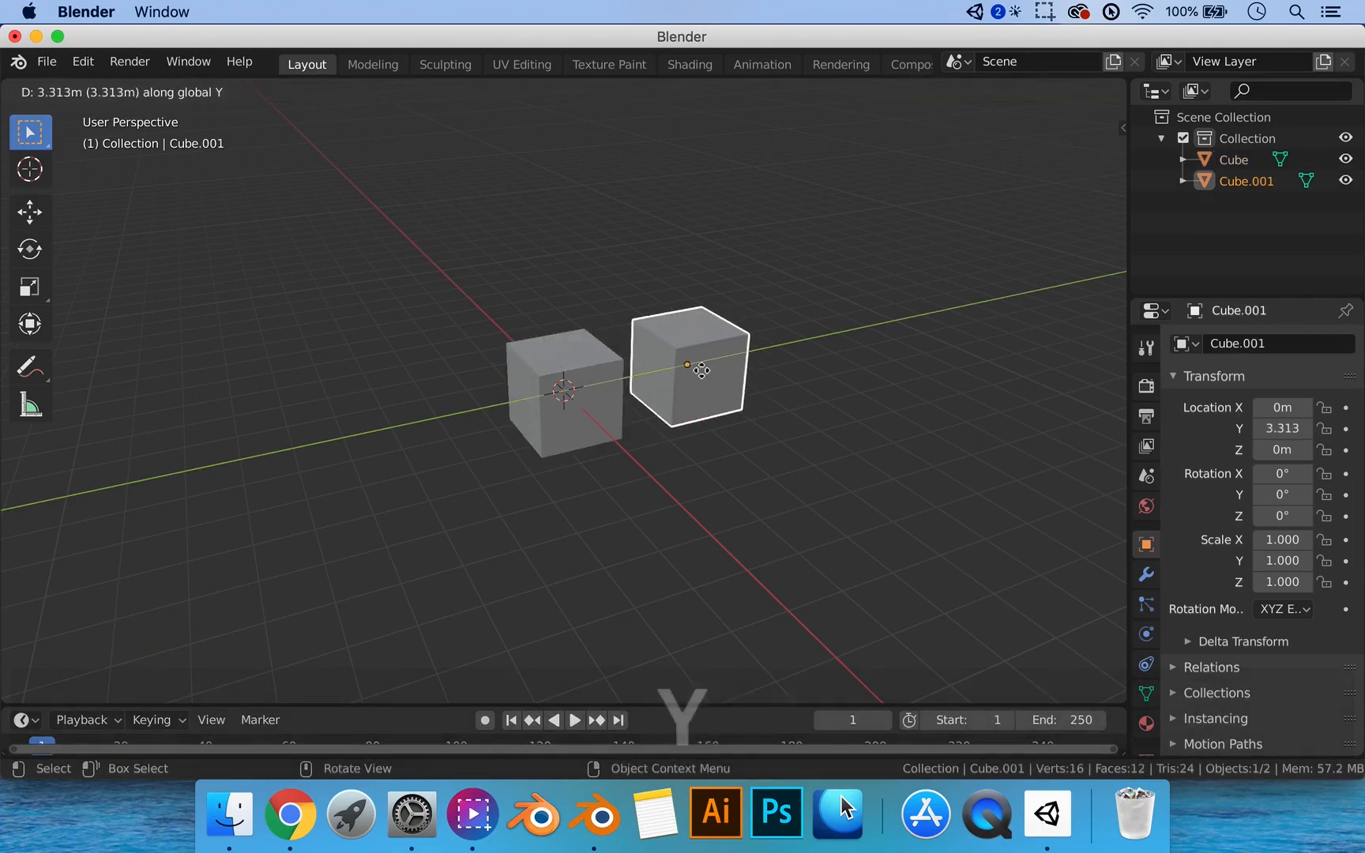
left_click(699, 377)
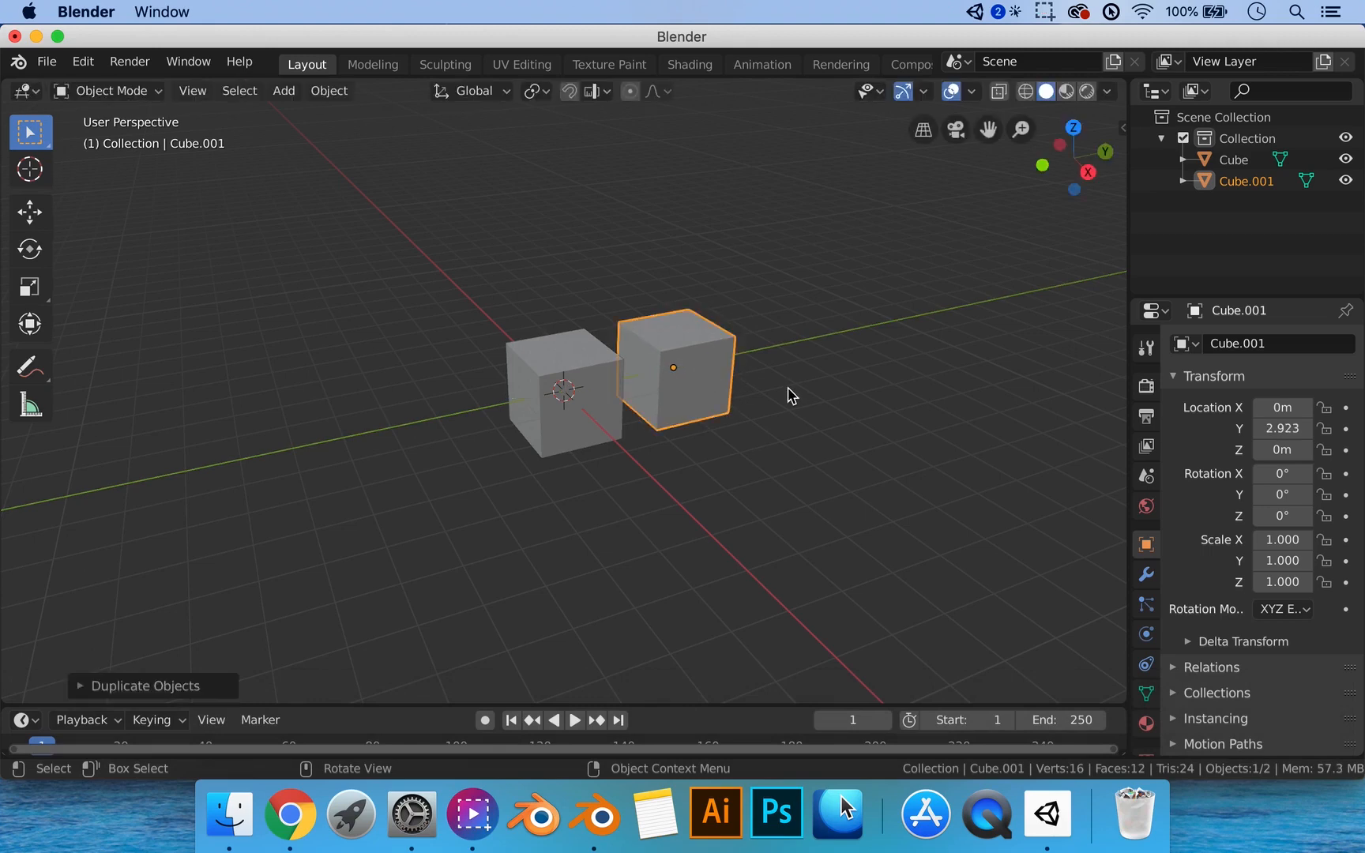
Repeat the duplication three more times to form an evenly spaced row of five cubes along Y.
key("shift")
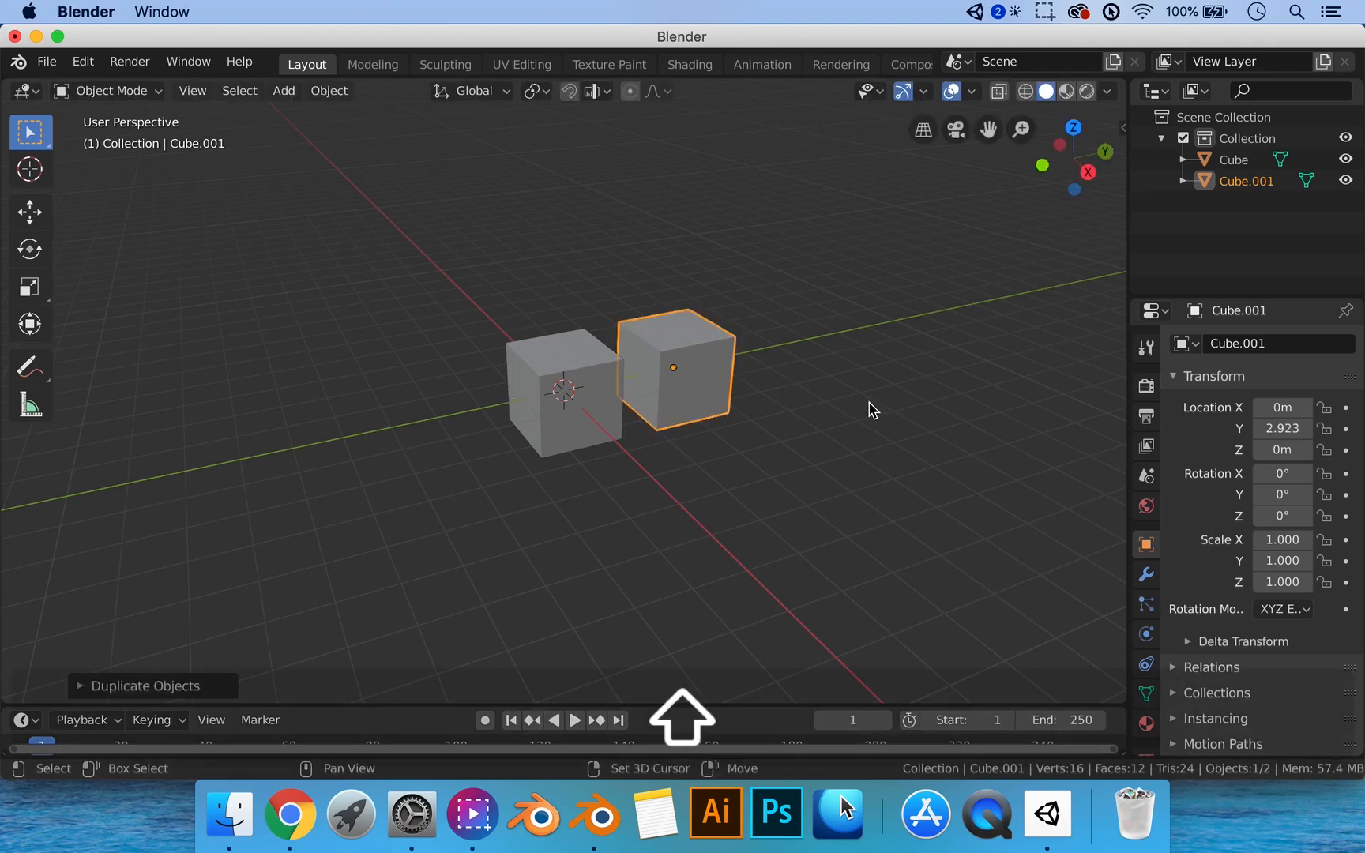
key("shift+r")
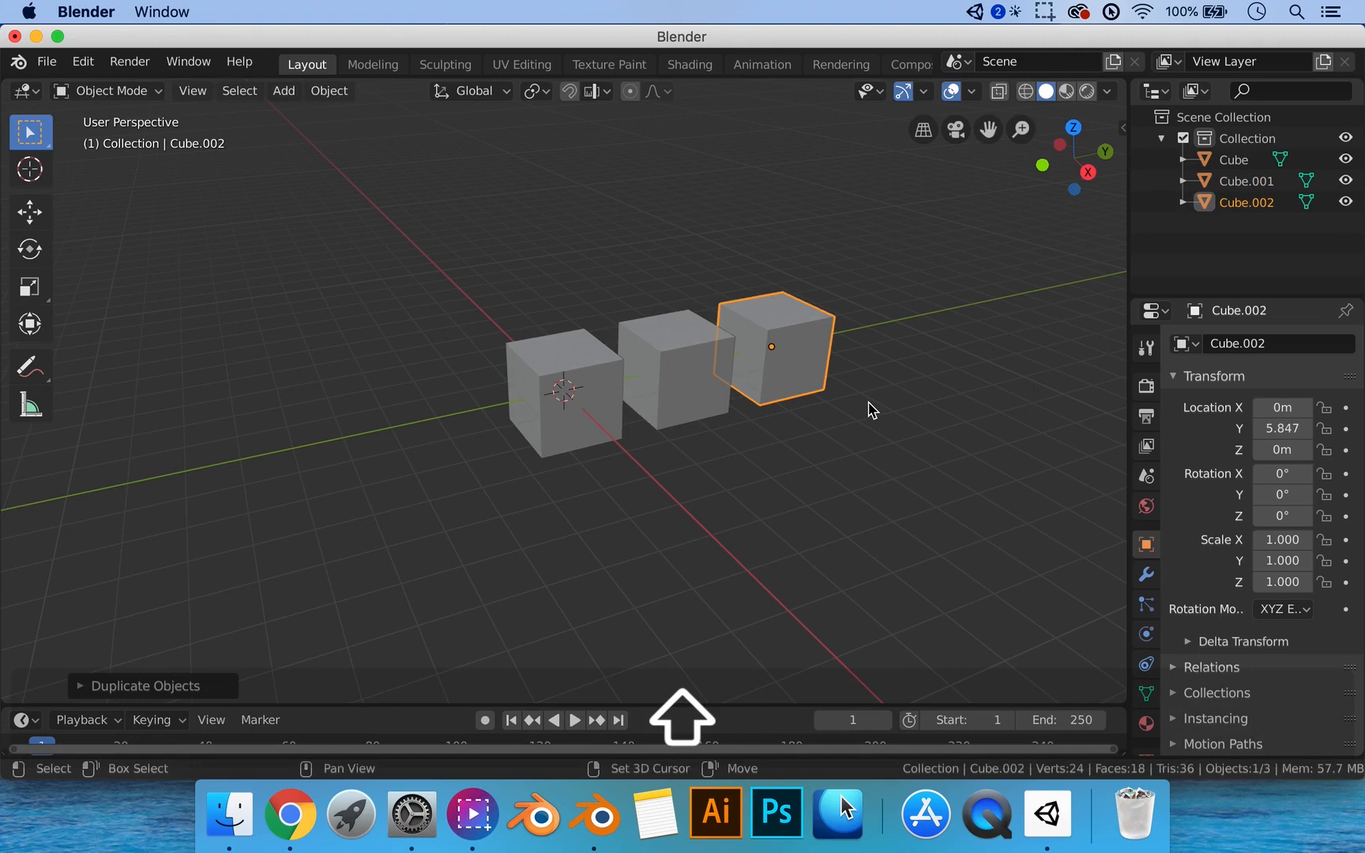
key("shift+r")
key("shift+r")
middle_click_drag(890, 417, 796, 405)
Select all five cubes, ending with the last one in the row, and join them into one object.
left_click(473, 444)
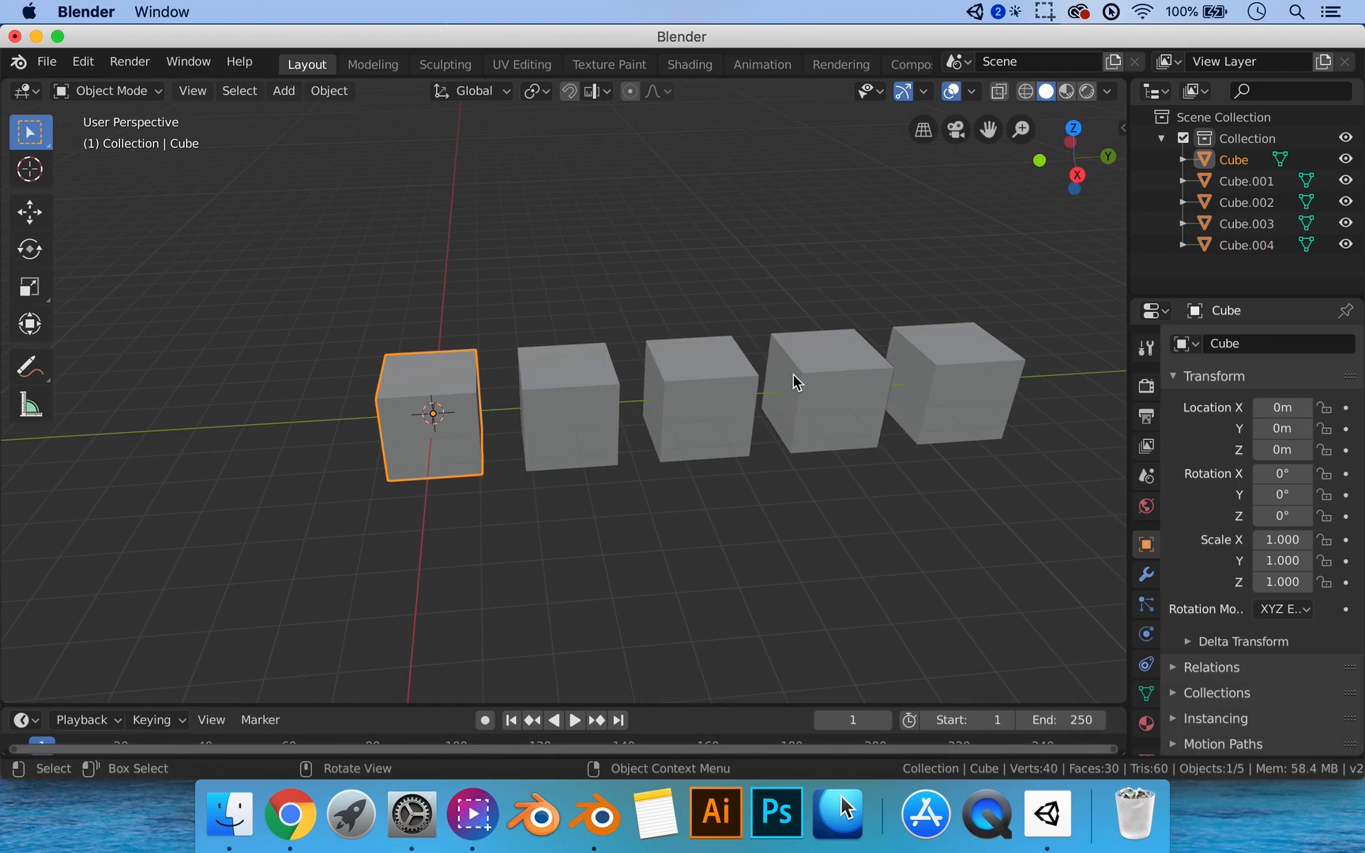
key("shift")
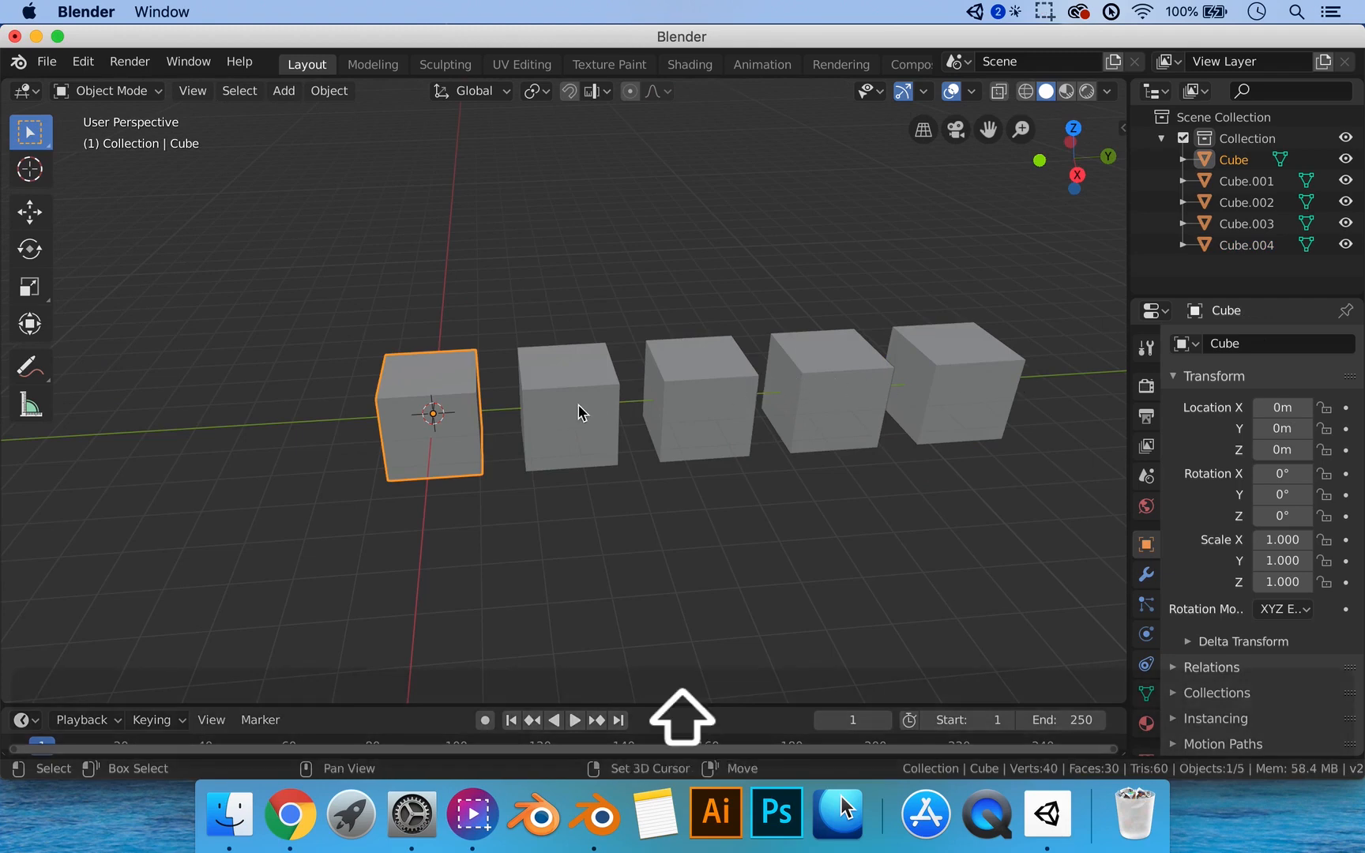
left_click(582, 412, "shift")
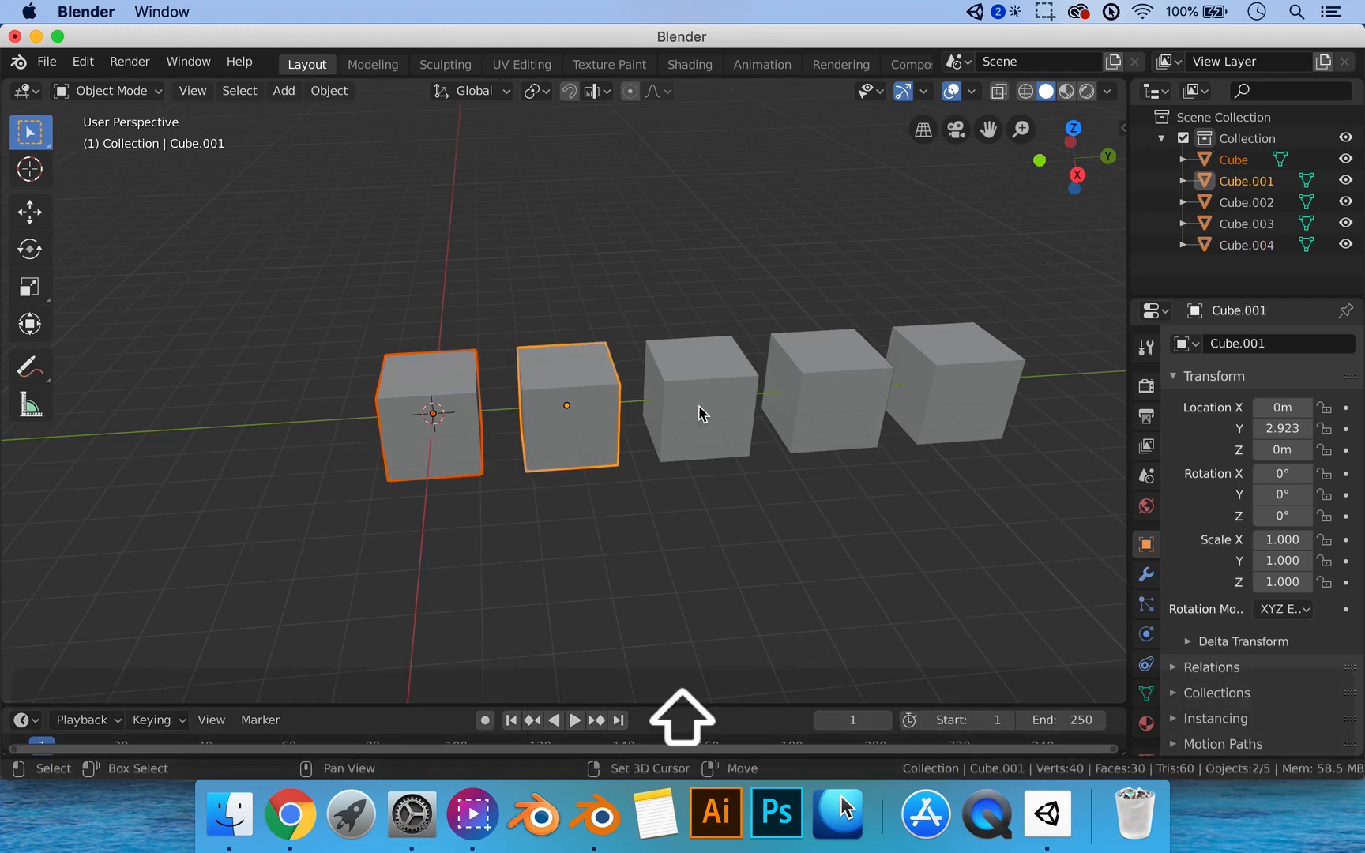
left_click(735, 411, "shift")
left_click(822, 413, "shift")
left_click(962, 395, "shift")
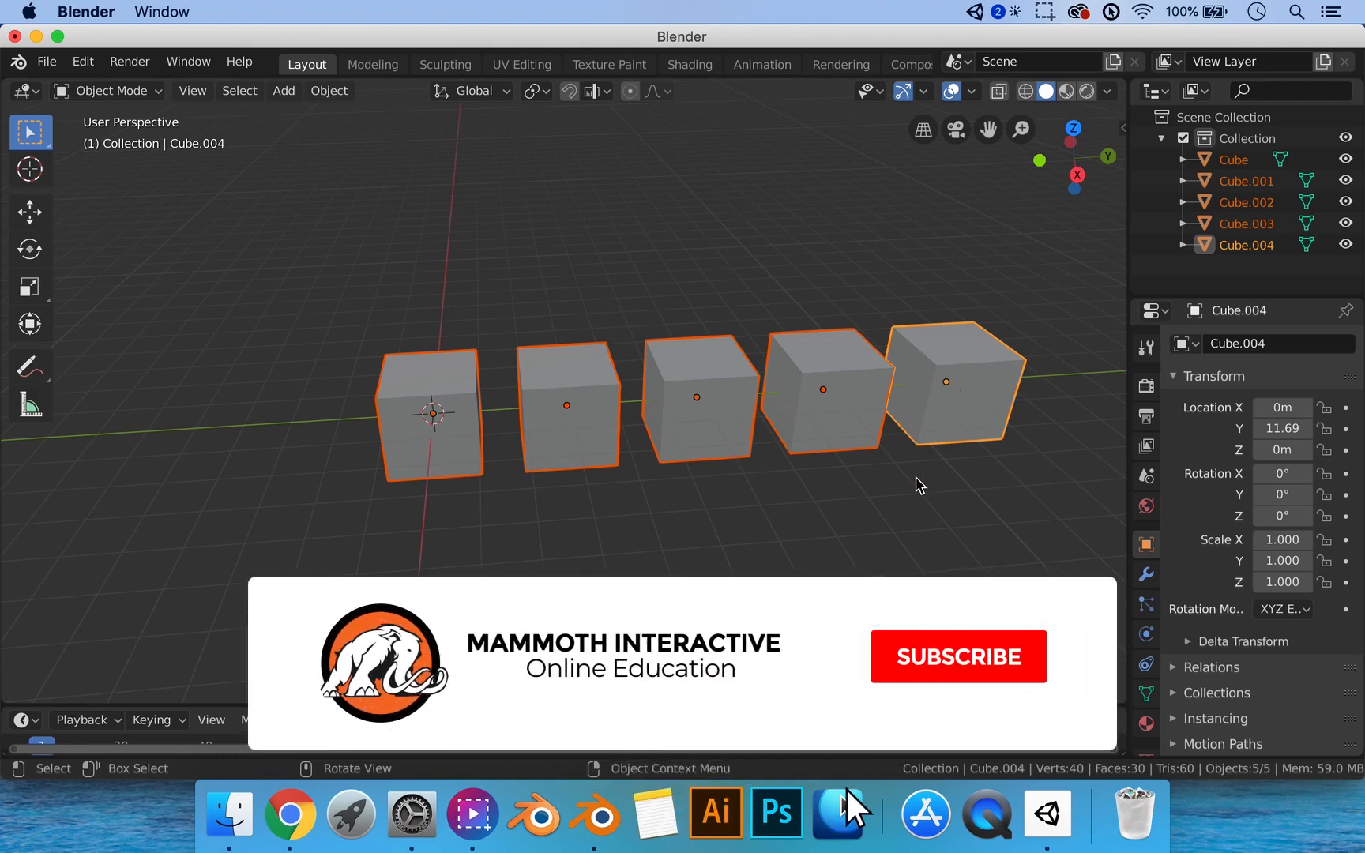
key("ctrl+j")
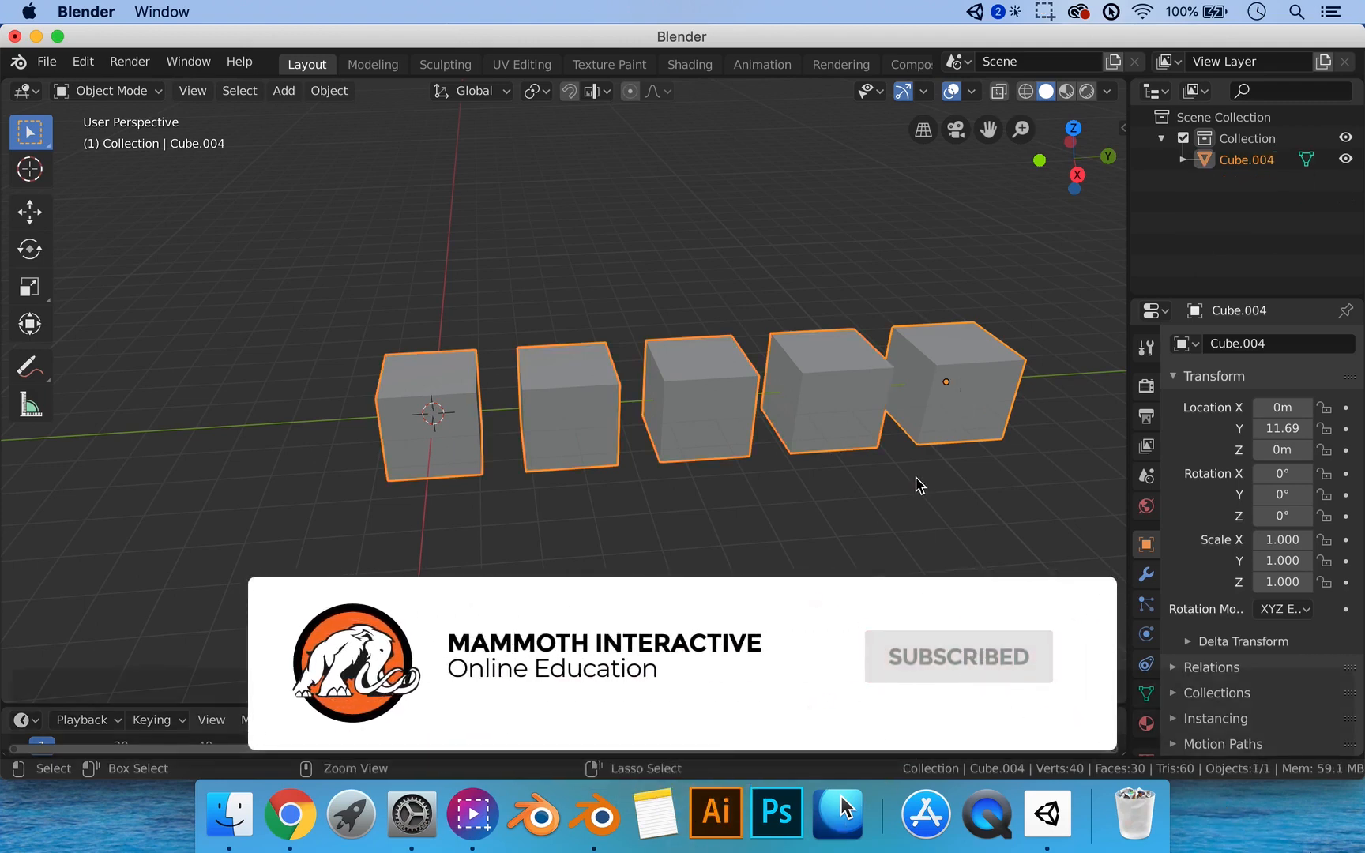
Turn on the Move object gizmo in the viewport for the joined cubes.
middle_click_drag(926, 475, 856, 481, "shift")
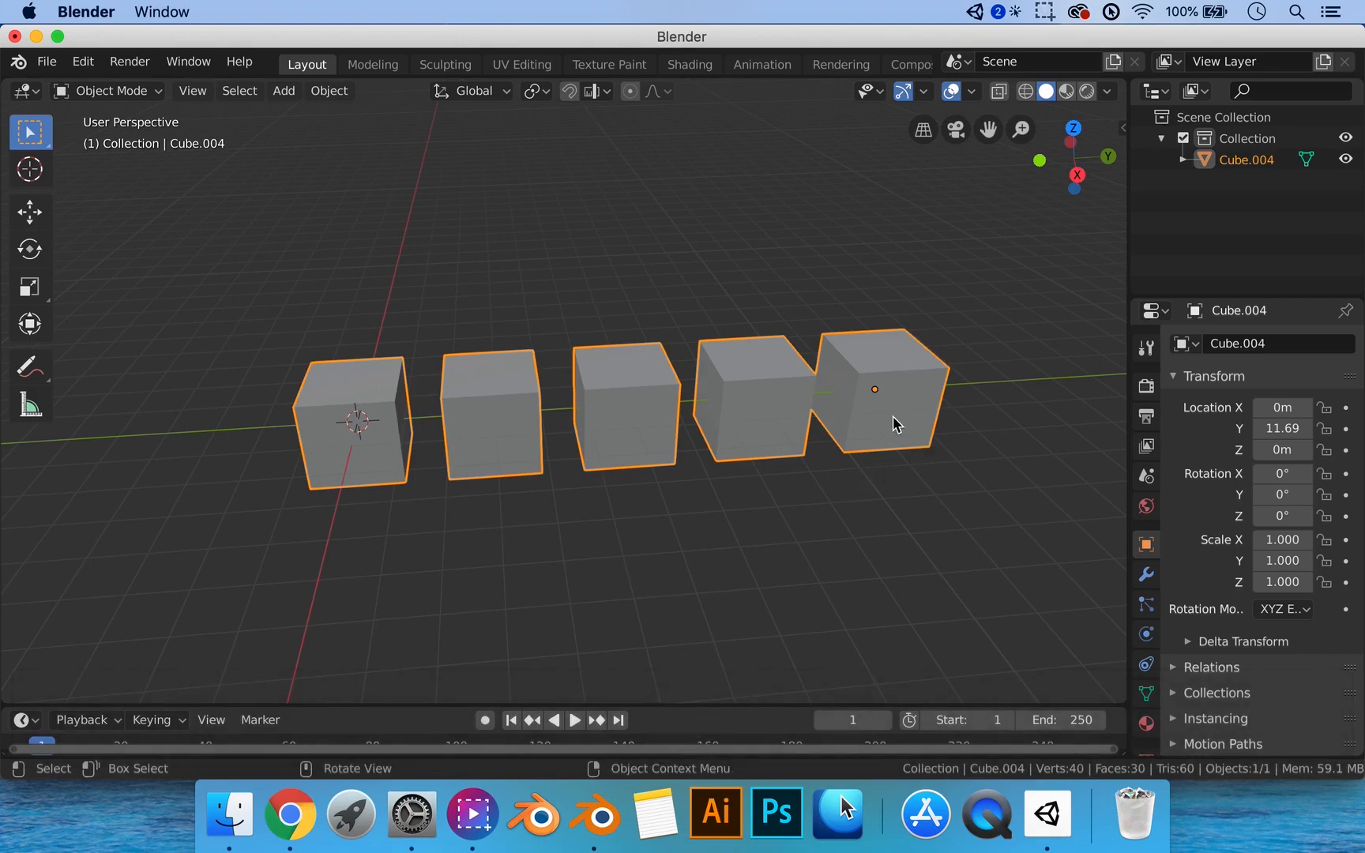
left_click(924, 93)
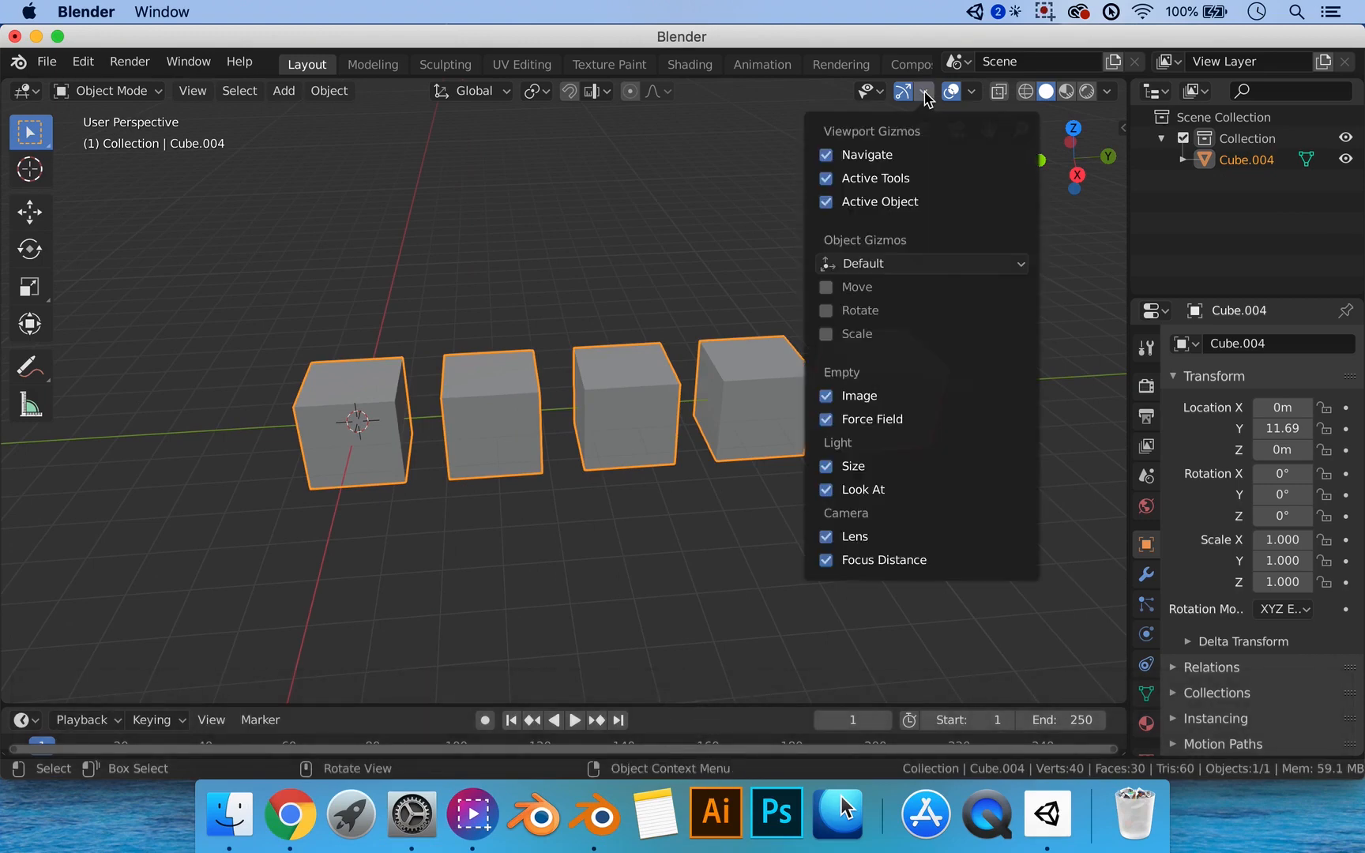
left_click(827, 289)
left_click(664, 562)
left_click(871, 407)
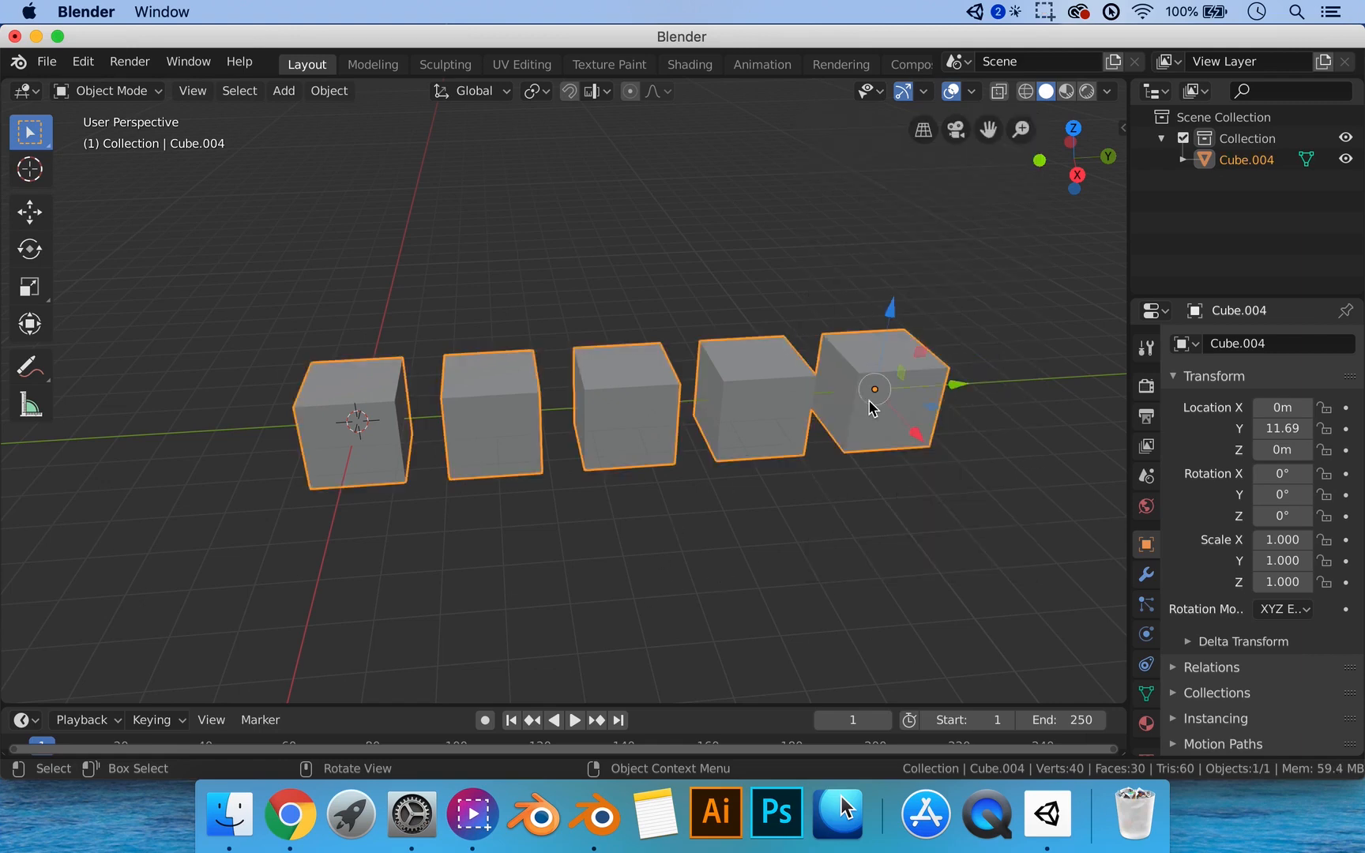
Try moving the joined cubes along Y and rotating them about the global Z axis, undoing each transform.
left_click_drag(959, 384, 790, 404)
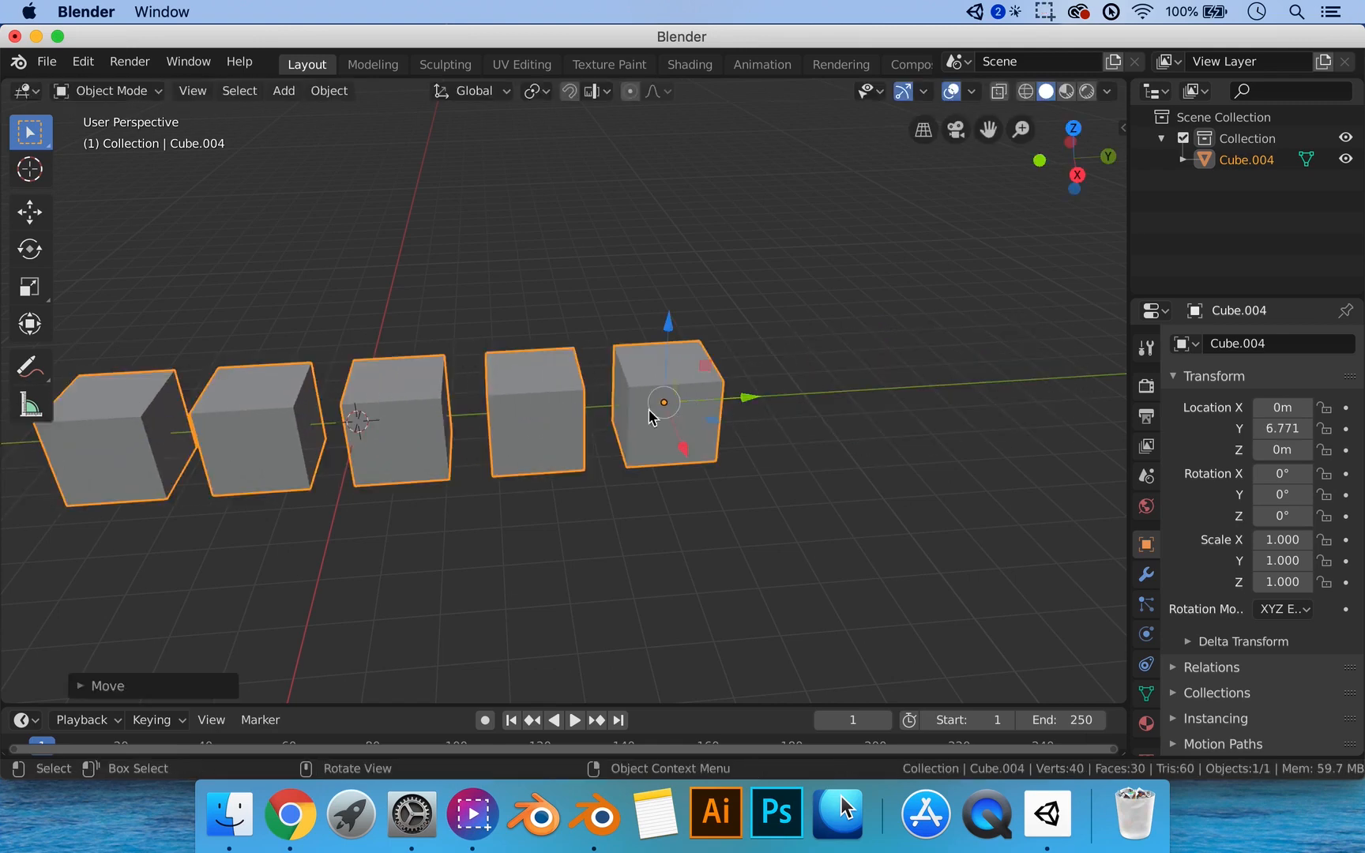
key("ctrl+z")
key("r")
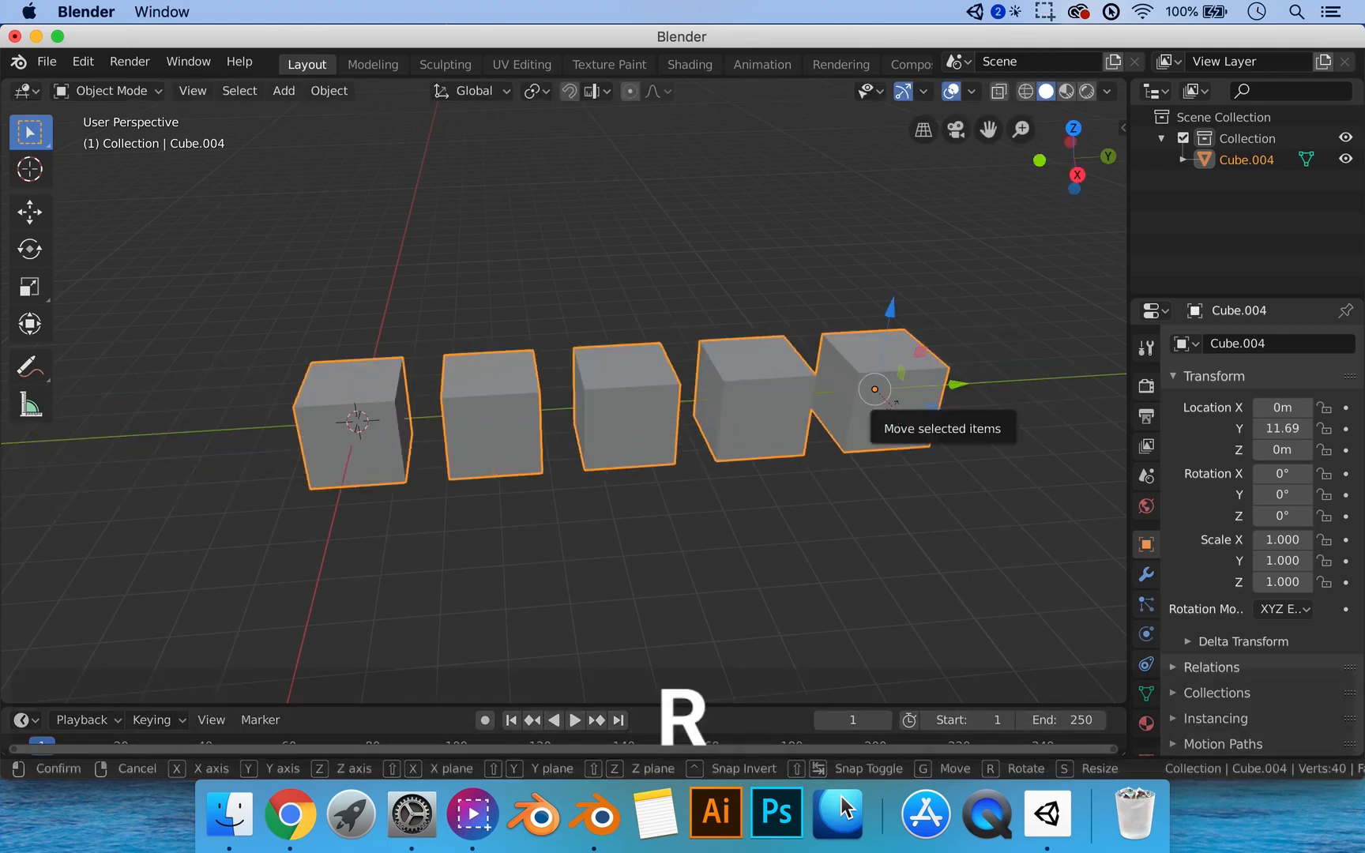
key("z")
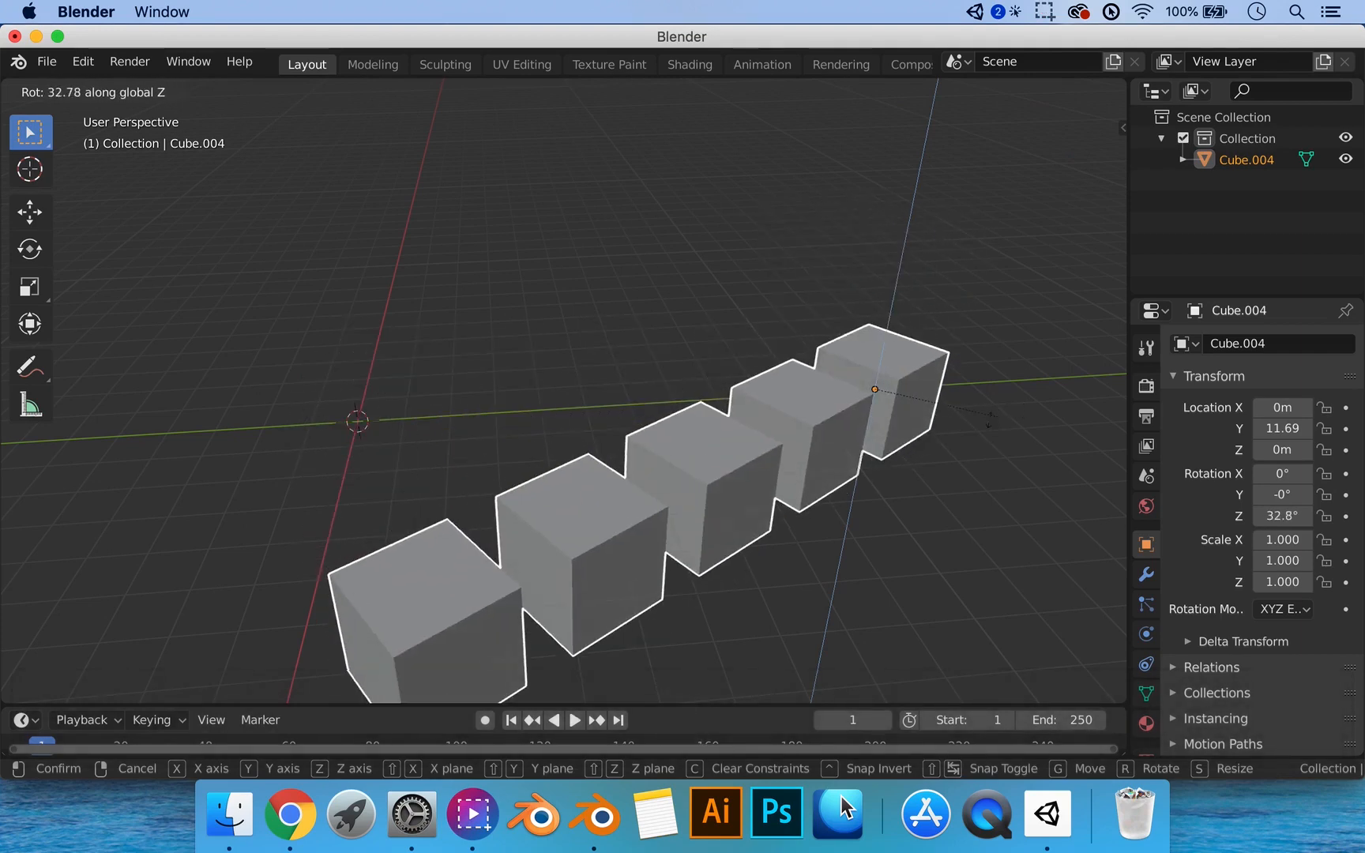
left_click(840, 444)
key("super+z")
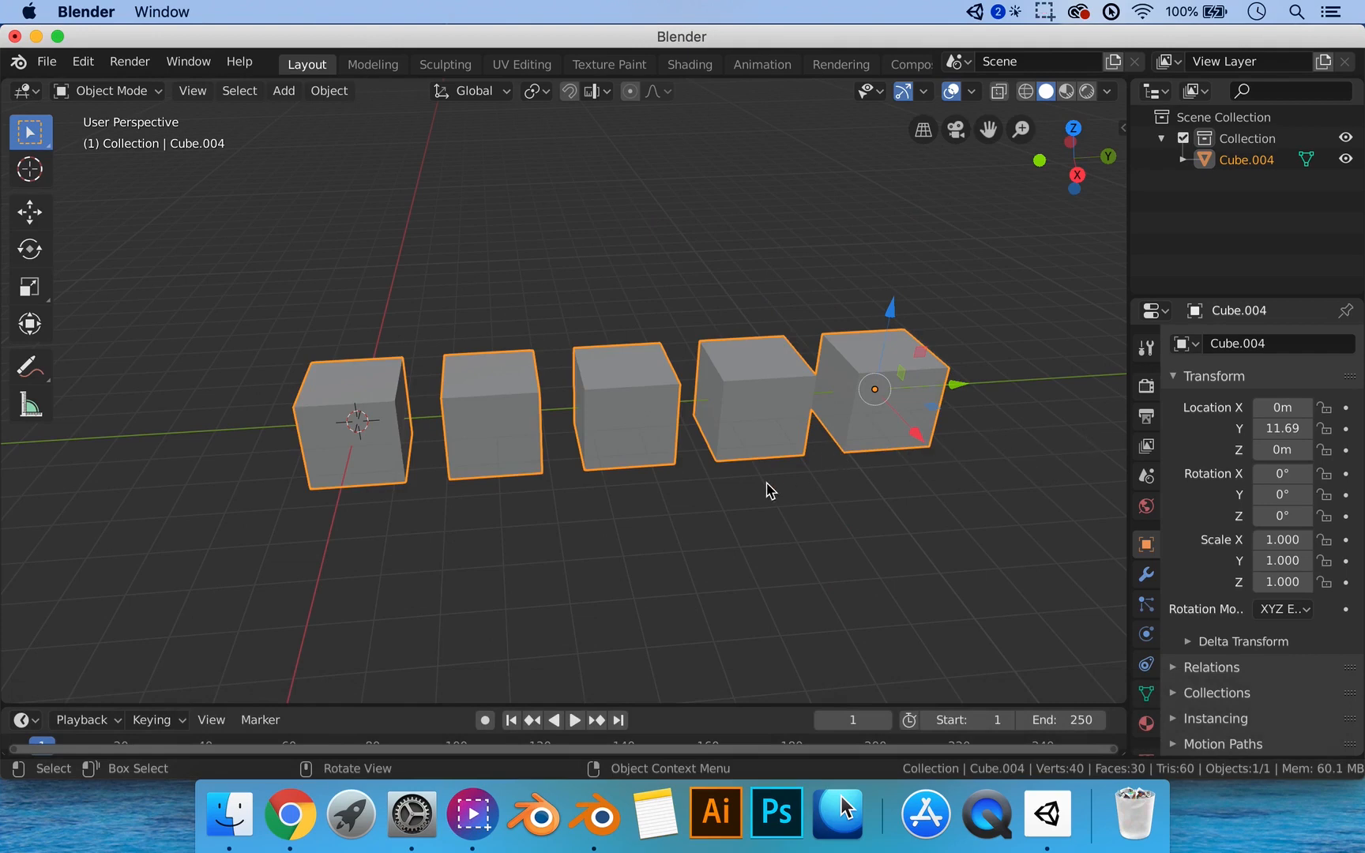
Try scaling the joined cubes up uniformly, and undo the scaling.
key("s")
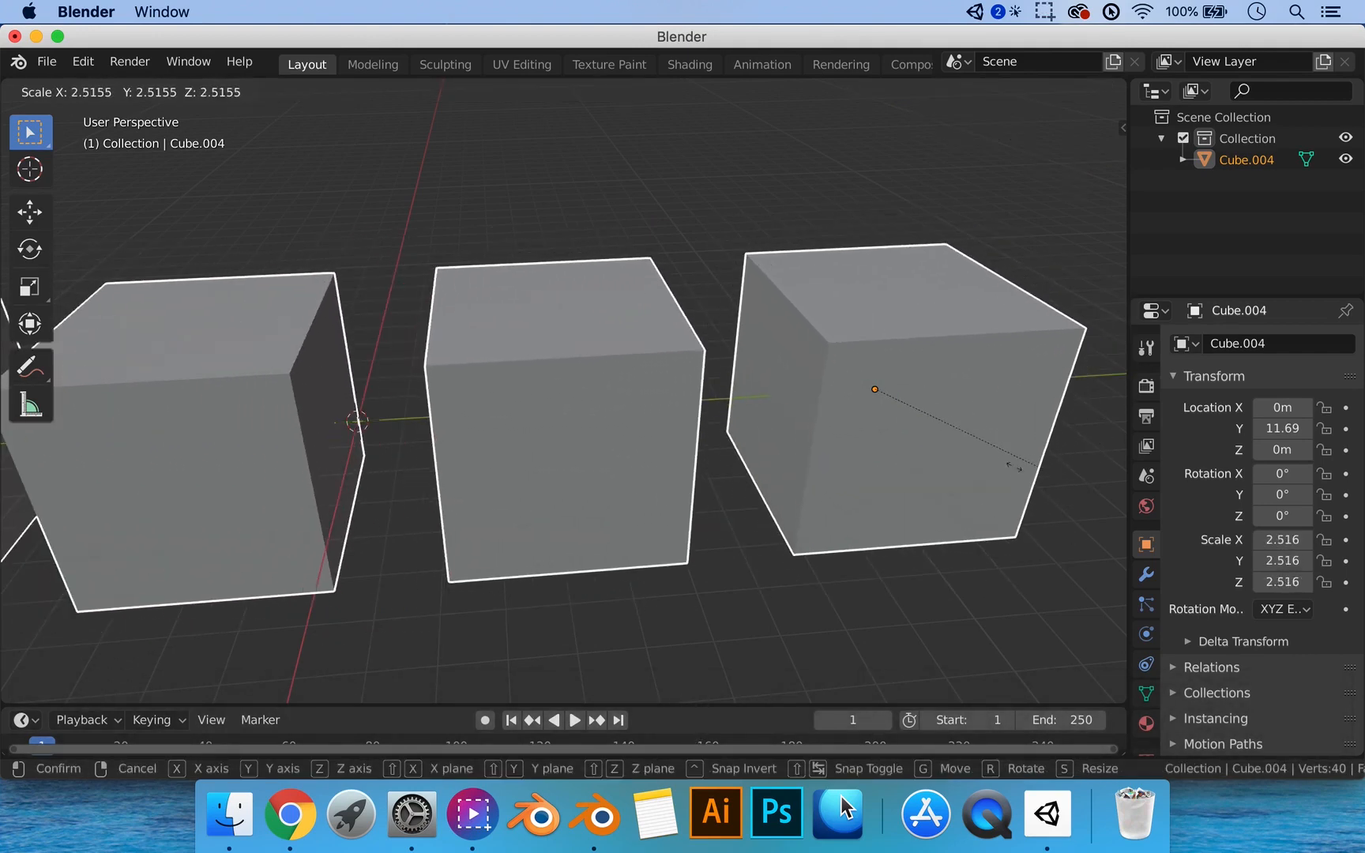
left_click(963, 467)
key("super+z")
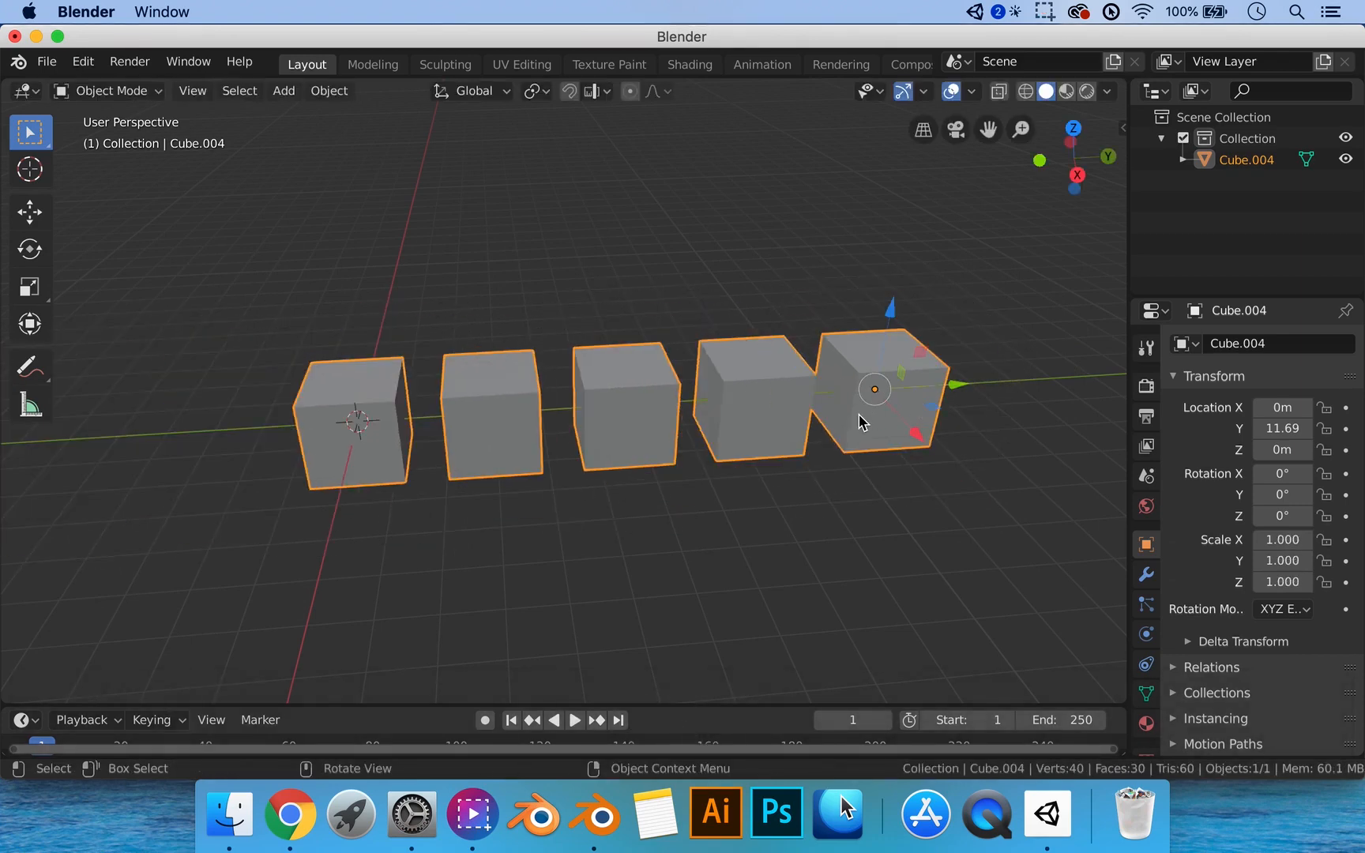
Enter Edit Mode on the joined cubes, switch to face selection and clear the selection.
middle_click_drag(833, 445, 882, 448)
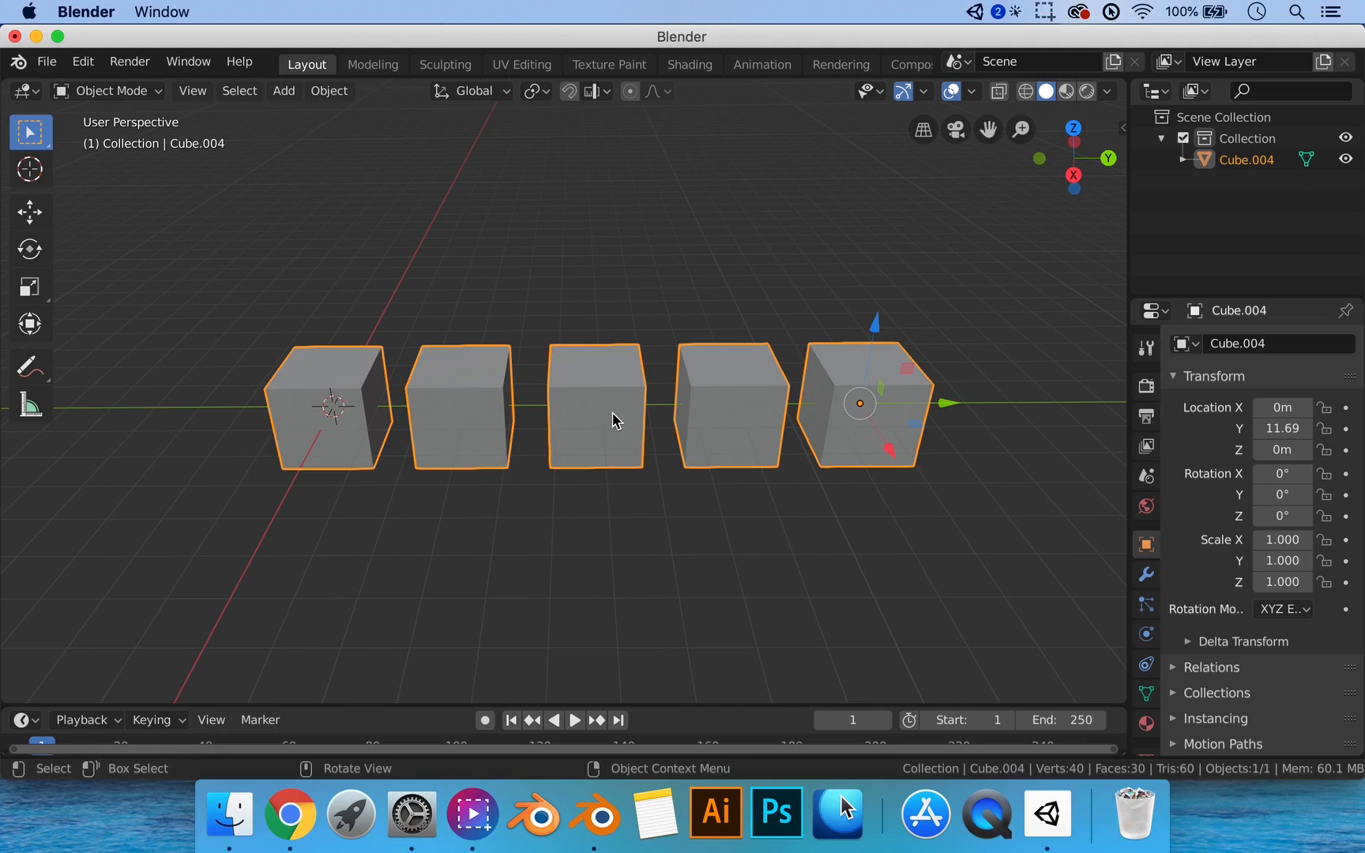
key("Tab")
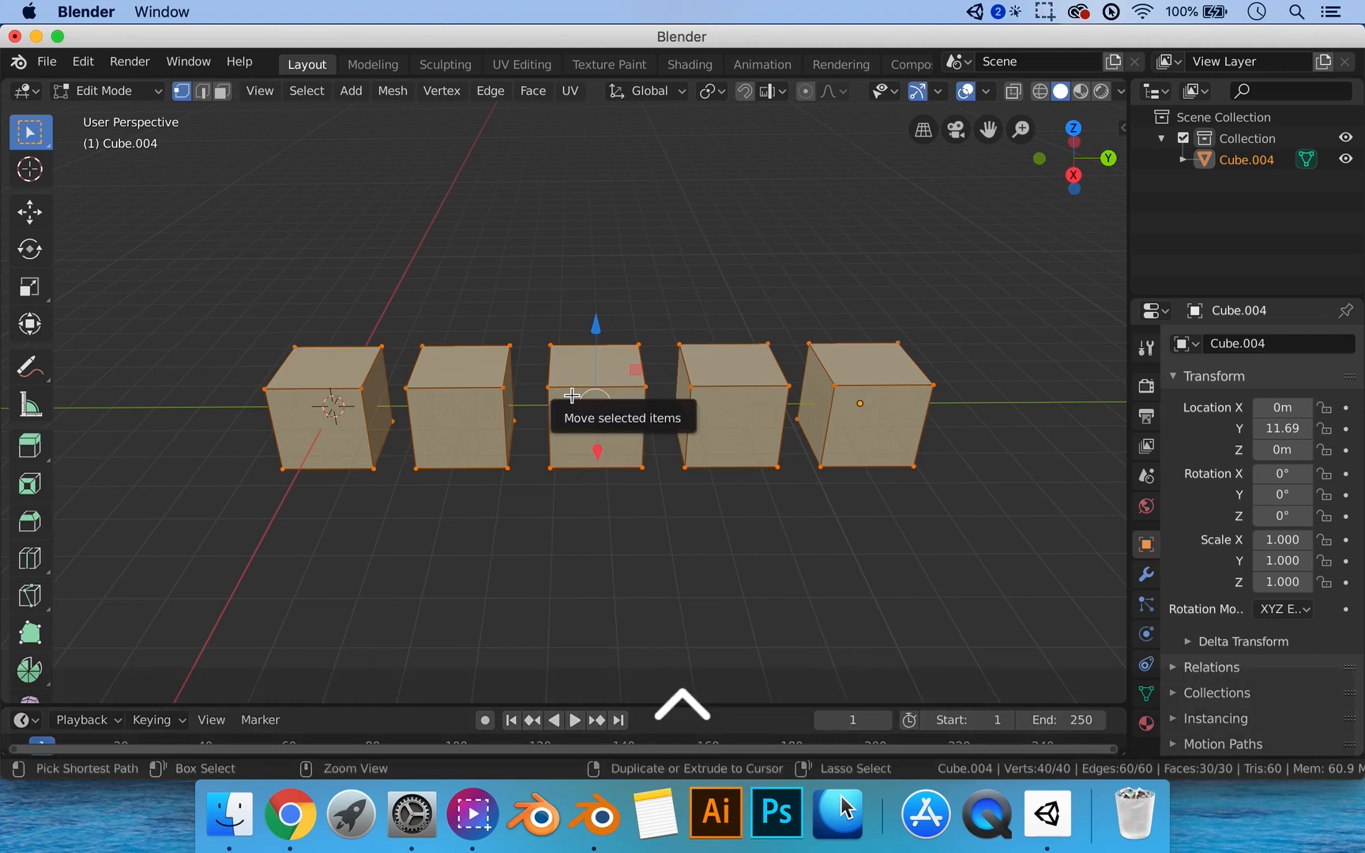
key("3")
middle_click_drag(572, 395, 728, 502)
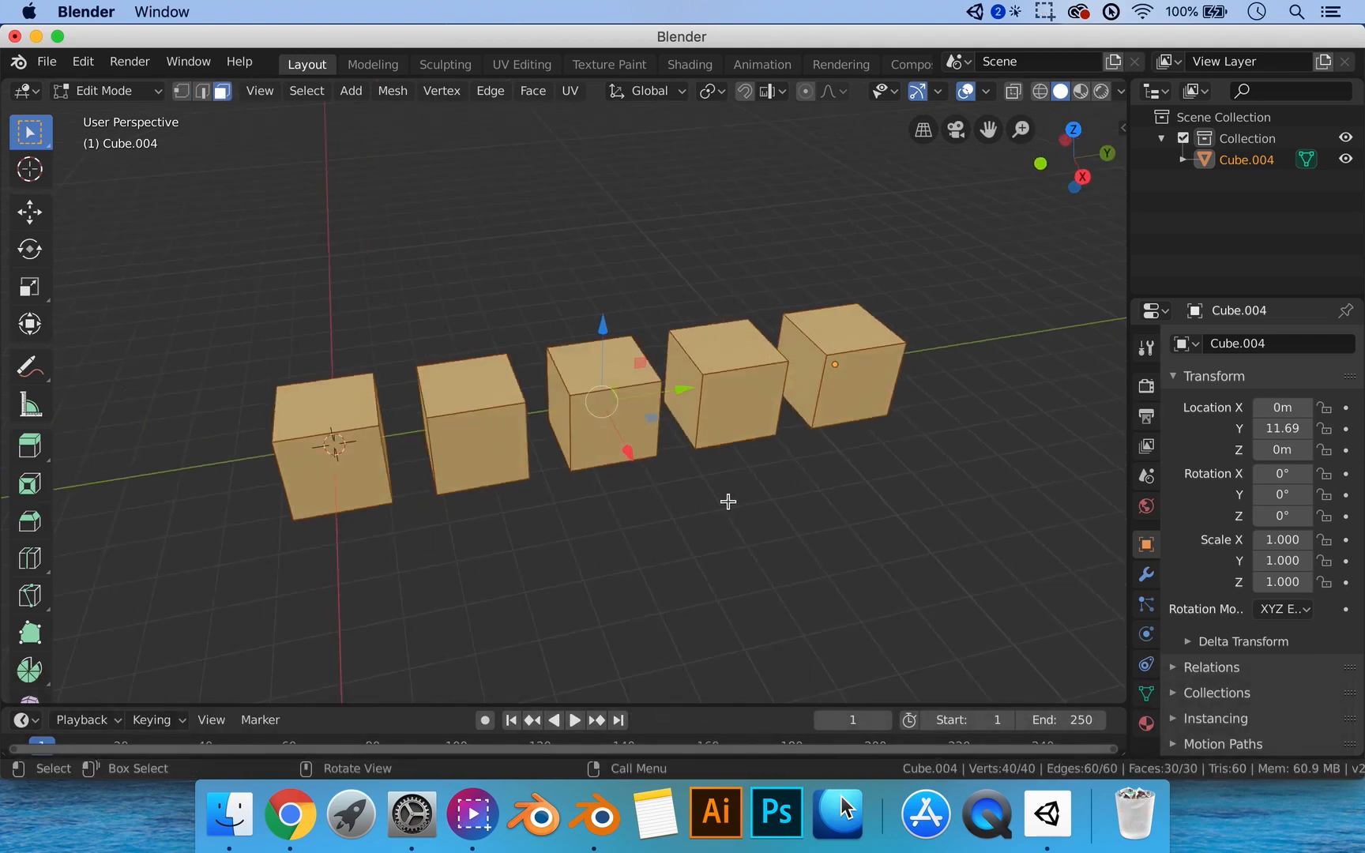
left_click(752, 516)
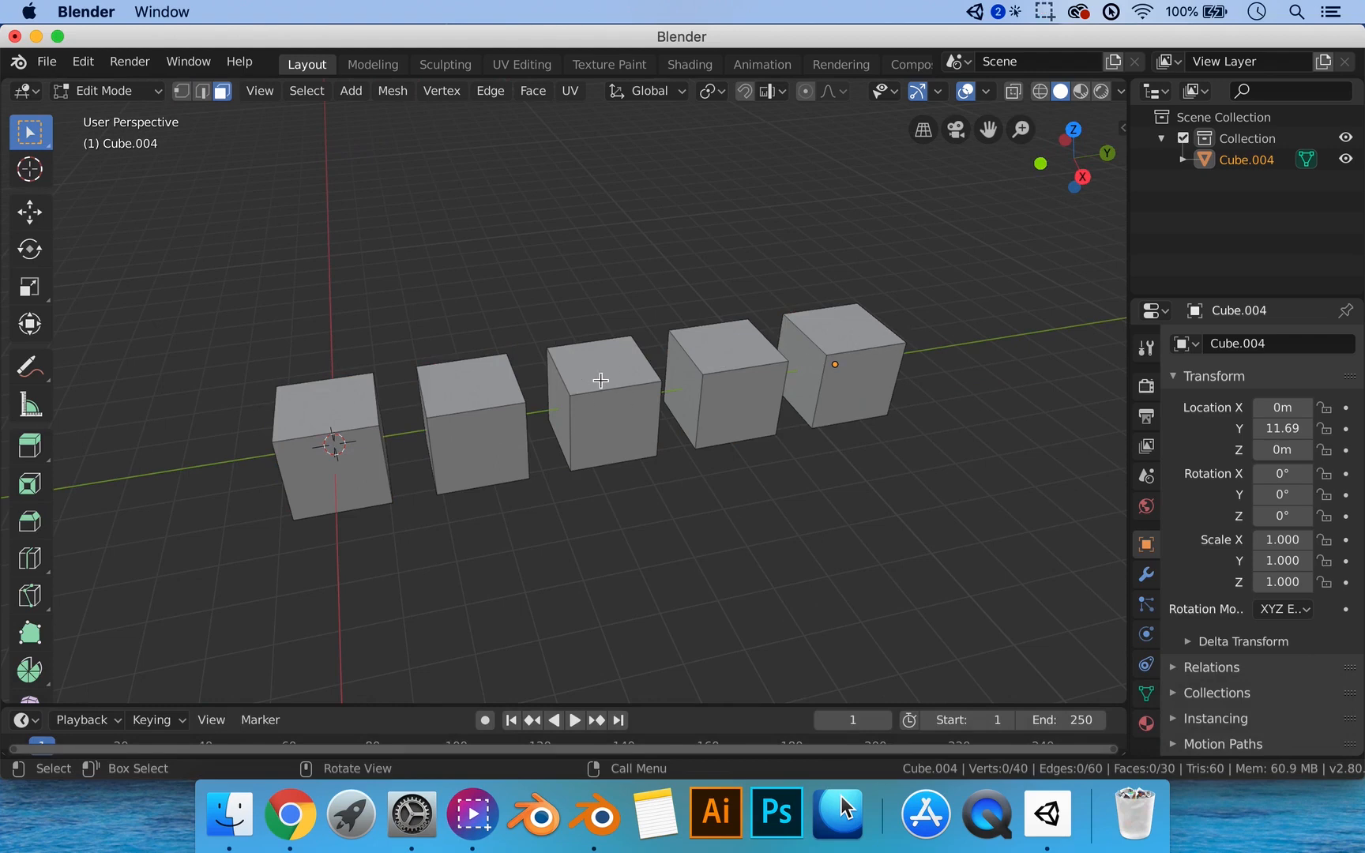
Select all linked faces of the middle cube, separate the selection into its own object and return to Object Mode.
key("l")
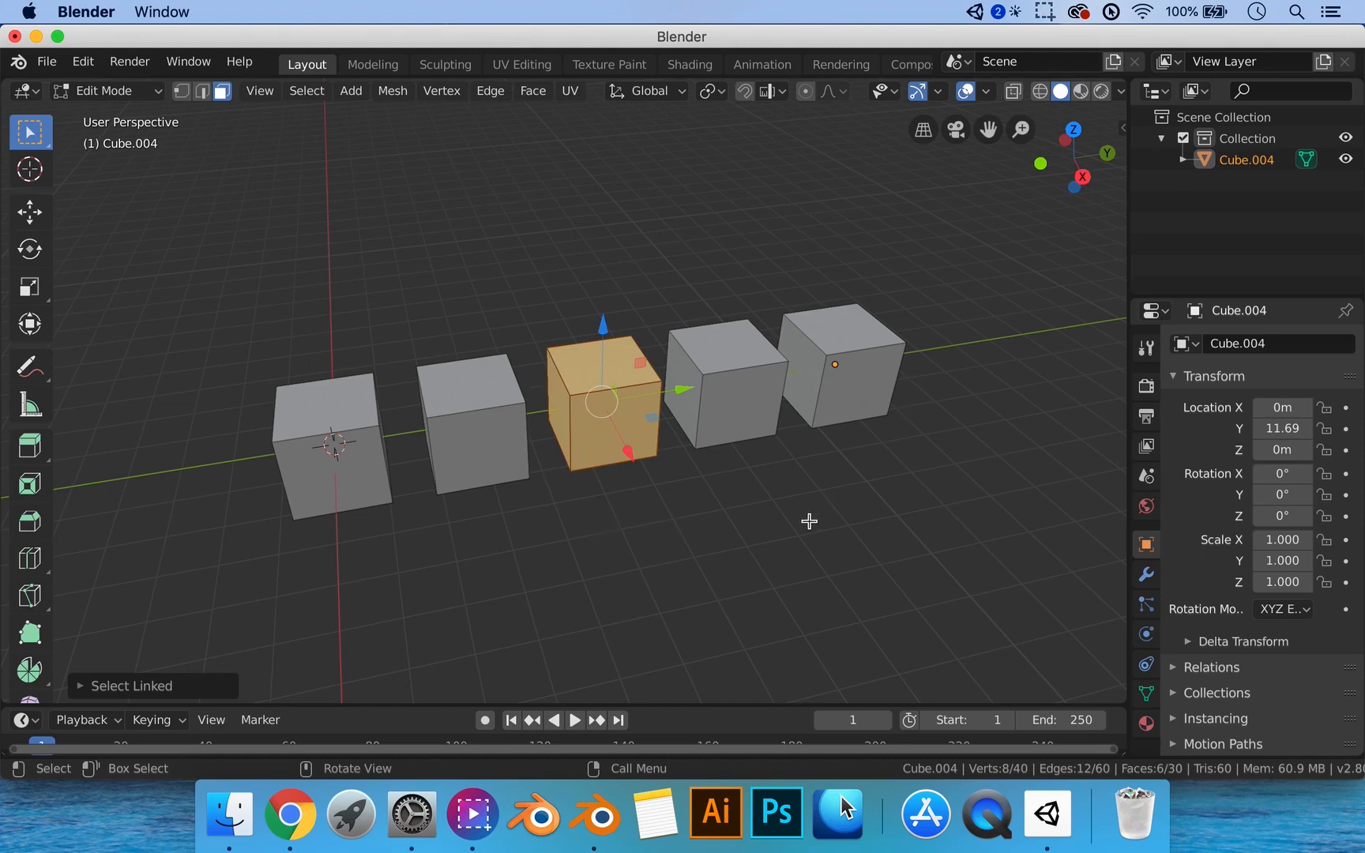
key("p")
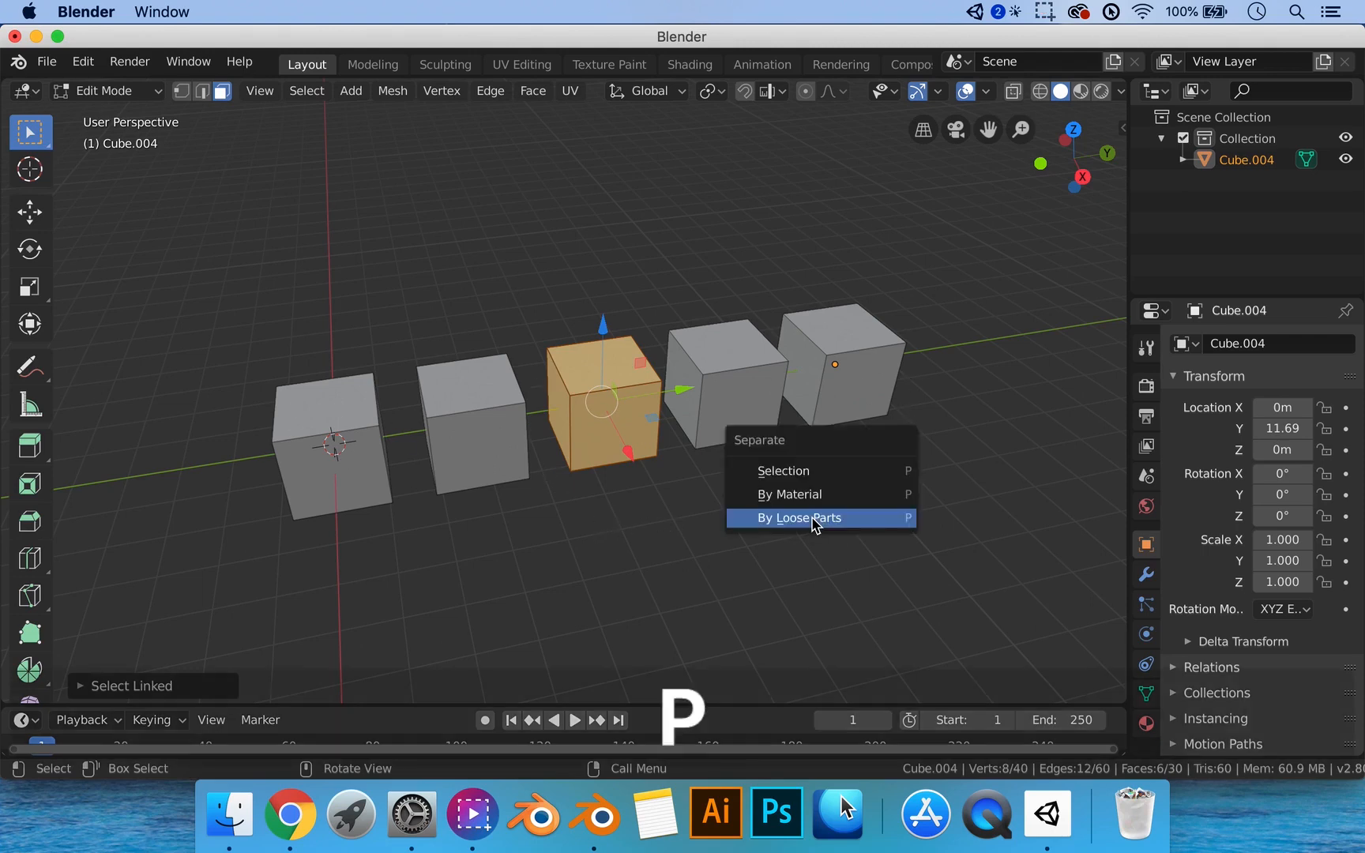
left_click(793, 471)
key("Tab")
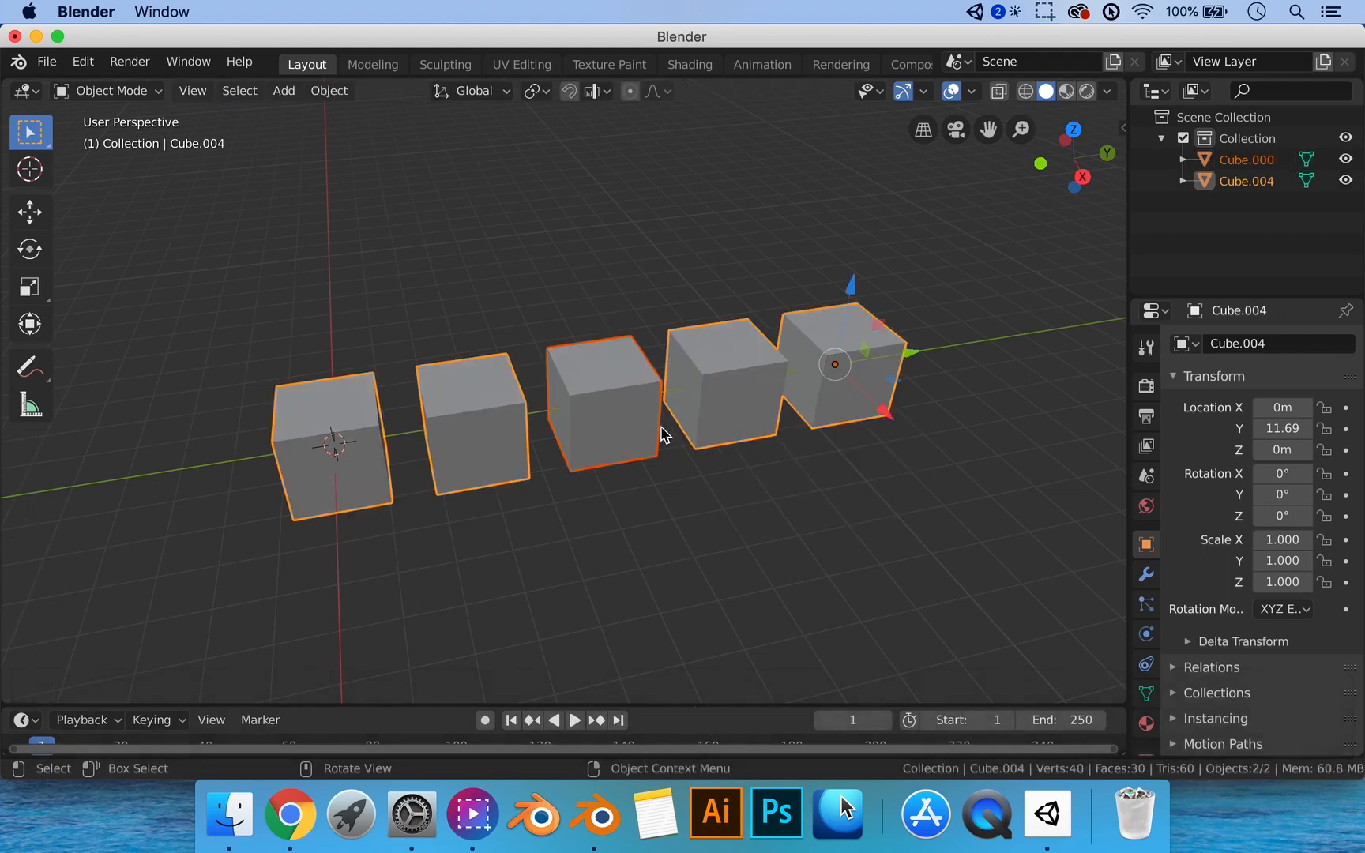
Select only the separated middle cube and try moving it slightly along Y, undoing the move.
left_click(640, 429)
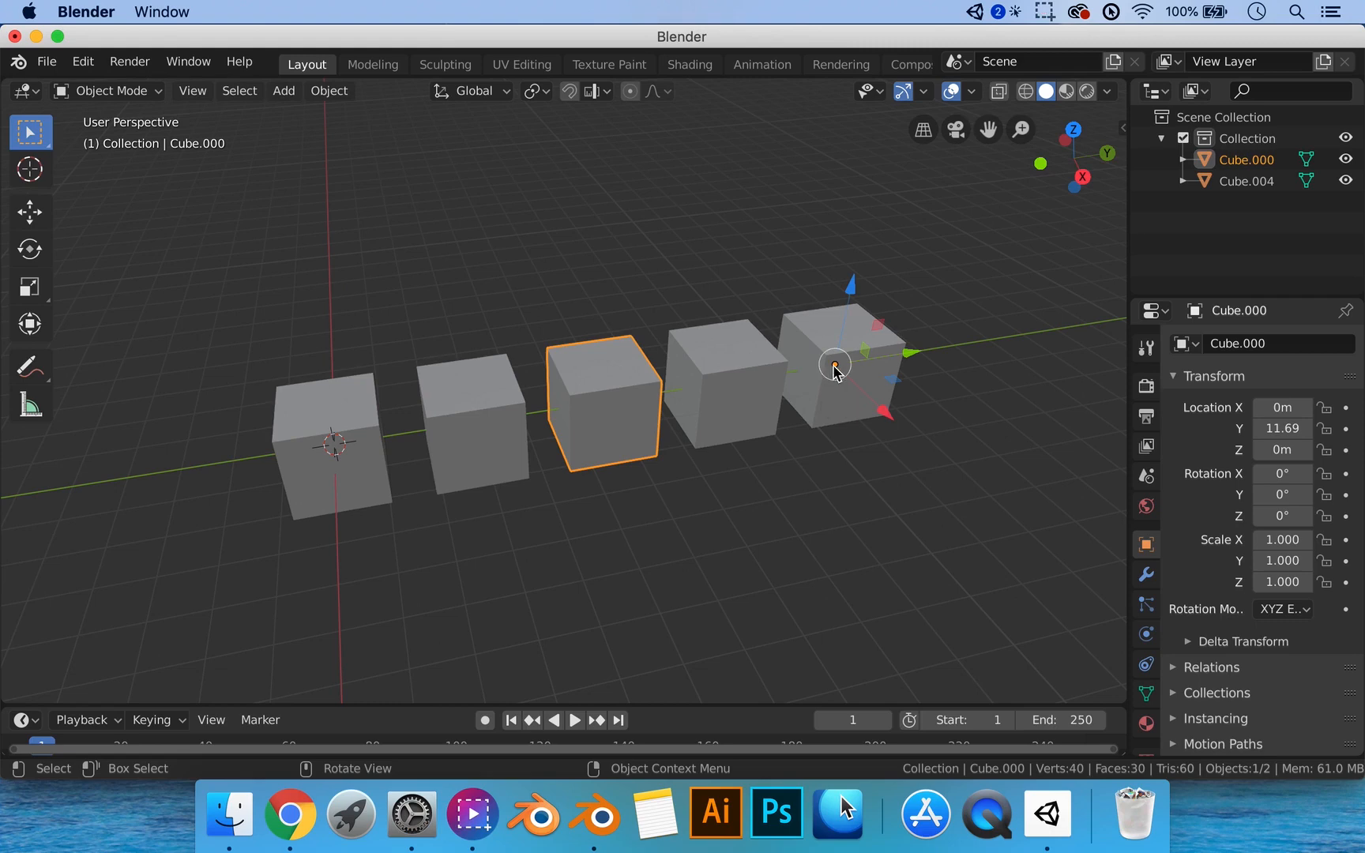
mouse_move(914, 354)
left_mouse_down()
mouse_move(1057, 335)
mouse_move(916, 364)
left_mouse_up()
key("super+z")
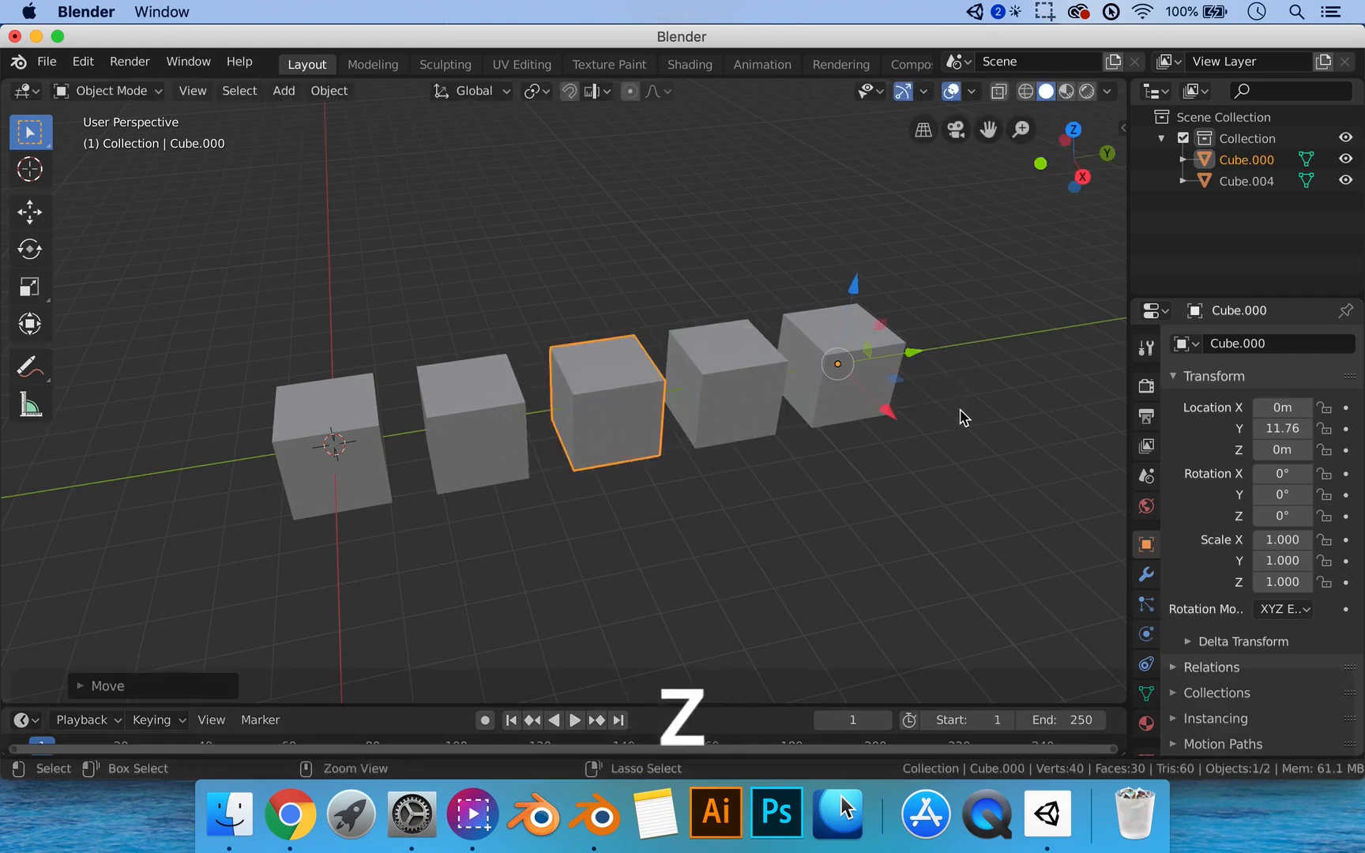
Set the separated middle cube's origin to its geometry.
right_click(606, 418)
mouse_move(607, 414)
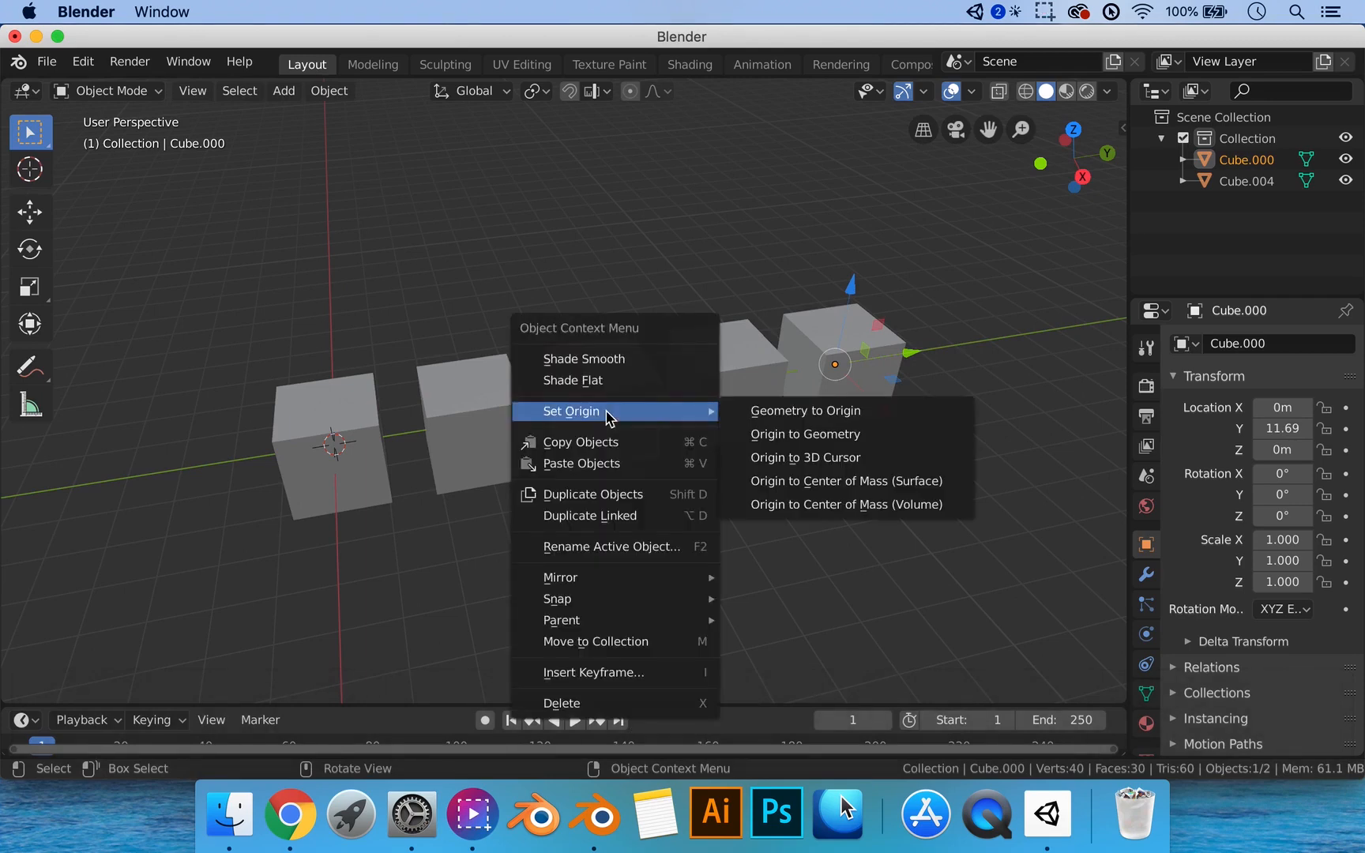
left_click(790, 435)
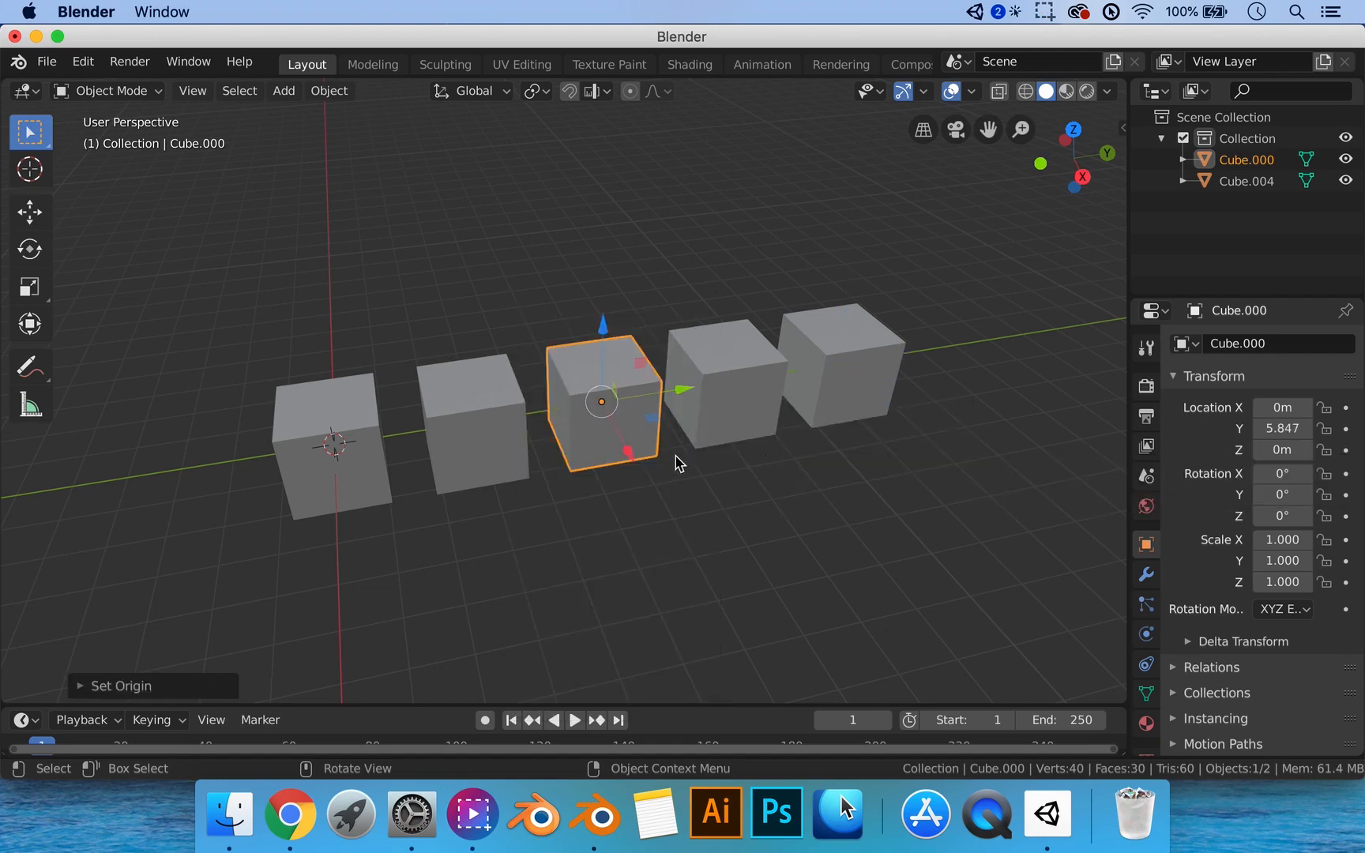
Select only the object made of the four cubes that are still joined.
mouse_move(676, 458)
middle_mouse_down()
mouse_move(637, 409)
mouse_move(662, 462)
middle_mouse_up()
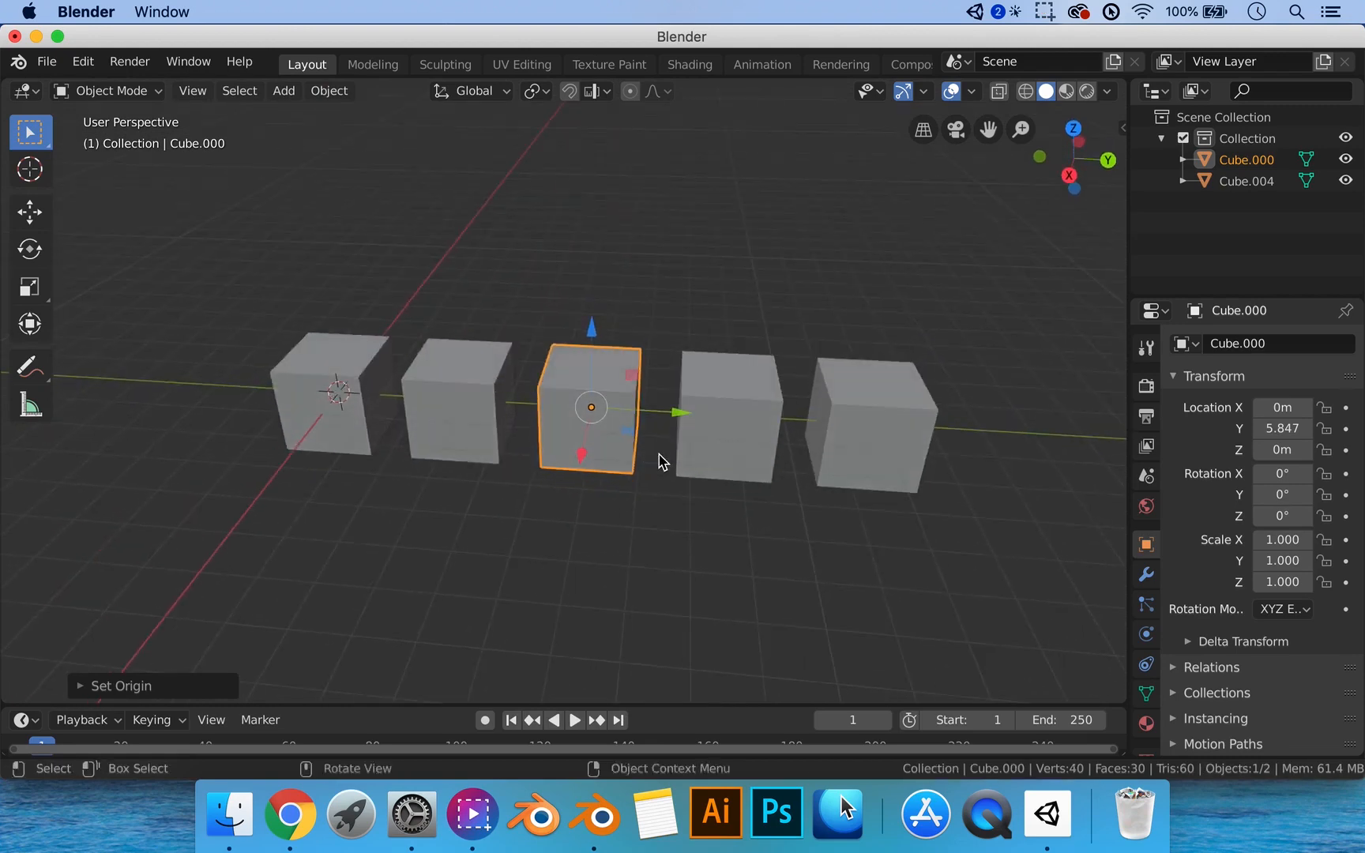
left_click(881, 437, "shift")
middle_click_drag(603, 421, 629, 475)
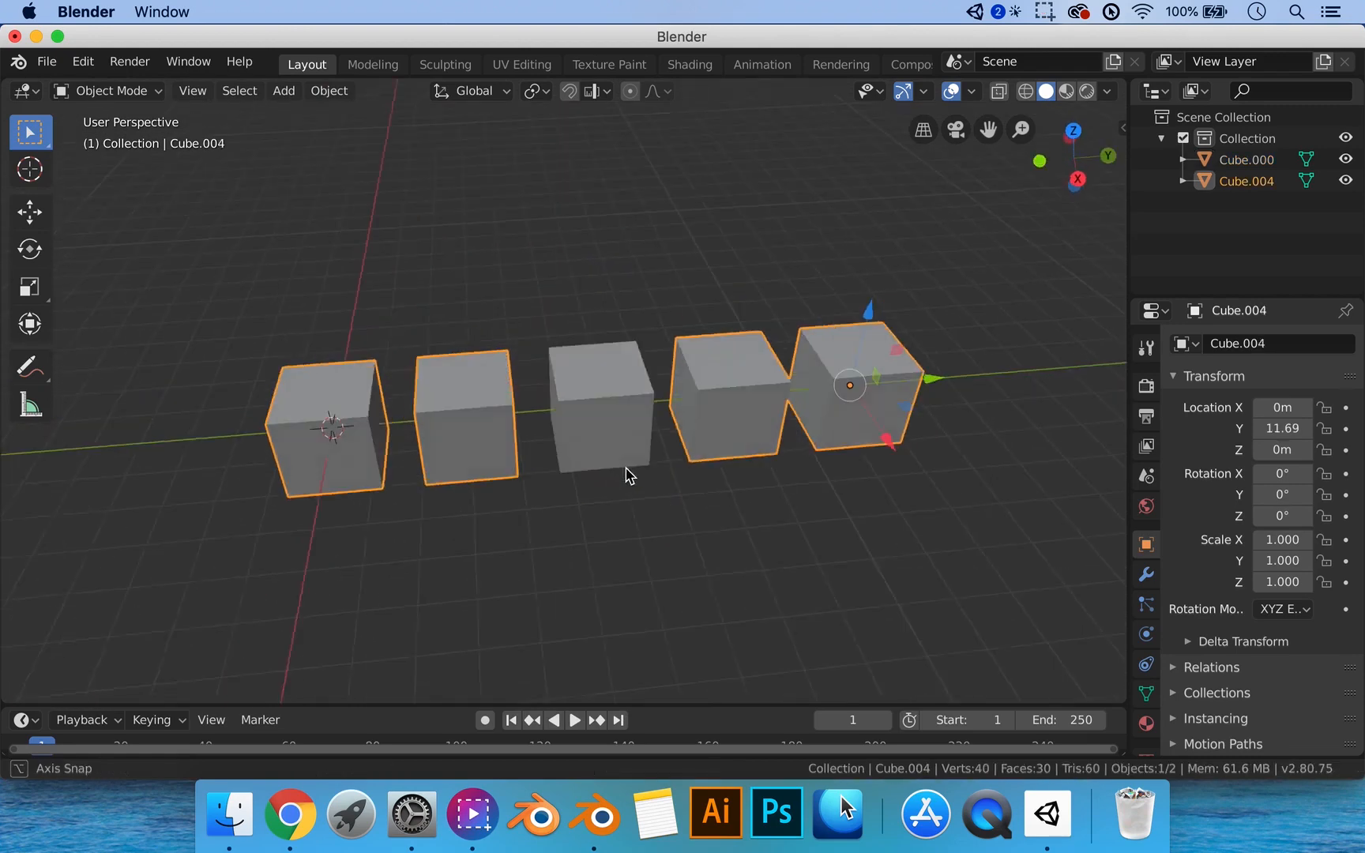
Try moving the four joined cubes along the X axis, then undo the move.
key("g")
key("x")
left_click(842, 355)
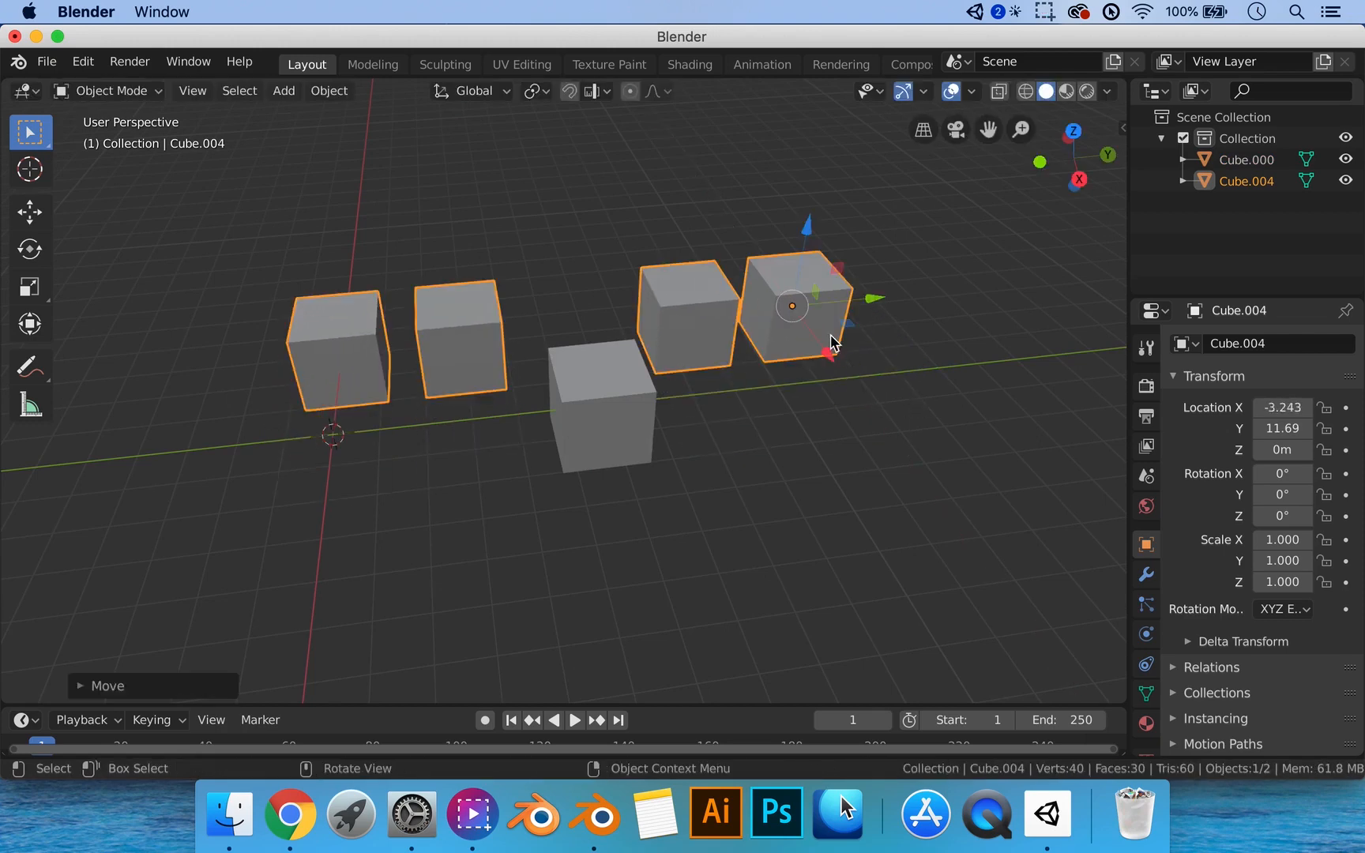
middle_click_drag(776, 396, 864, 369)
key("super+z")
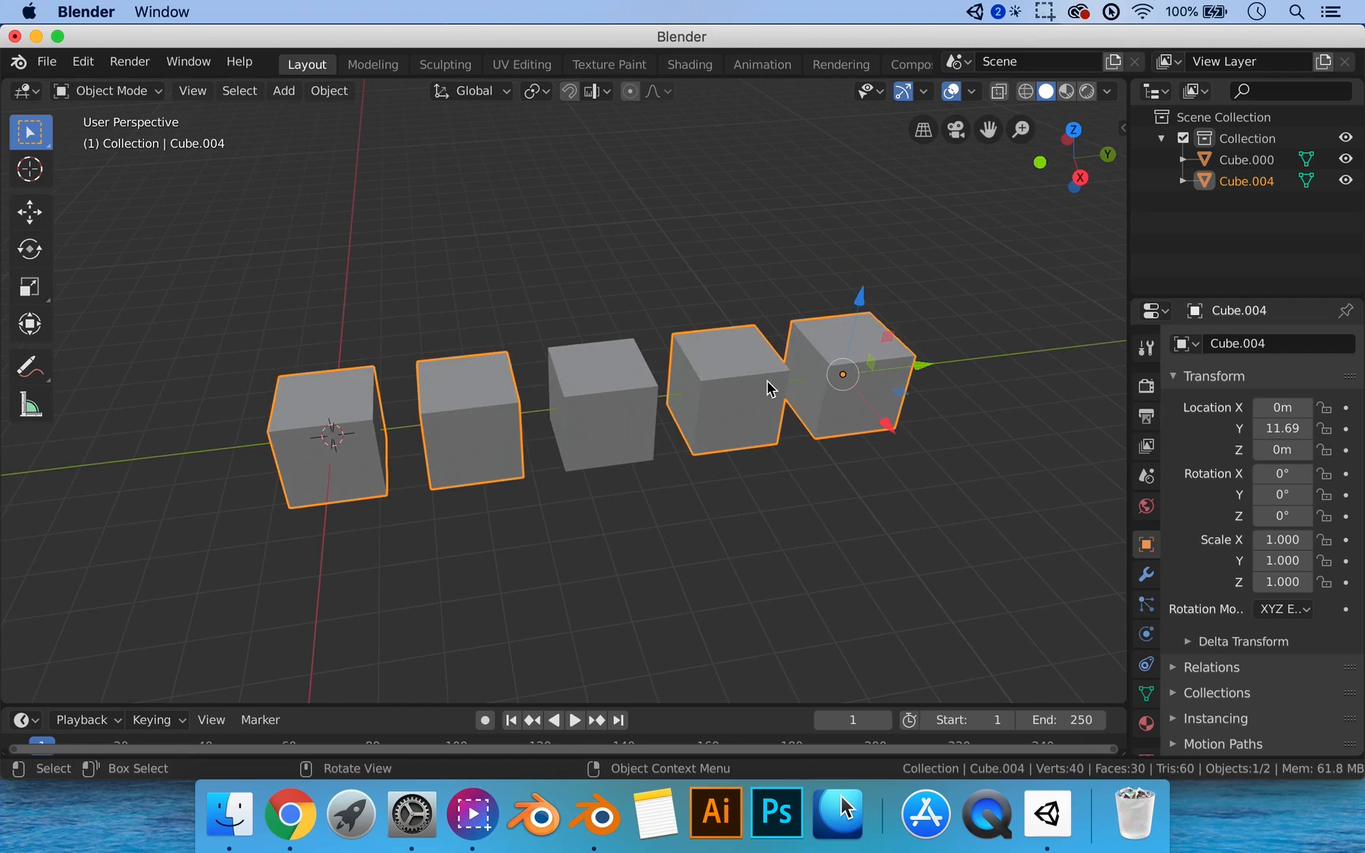
In Edit Mode, select all geometry of the four joined cubes, separate it by loose parts and return to Object Mode.
key("Tab")
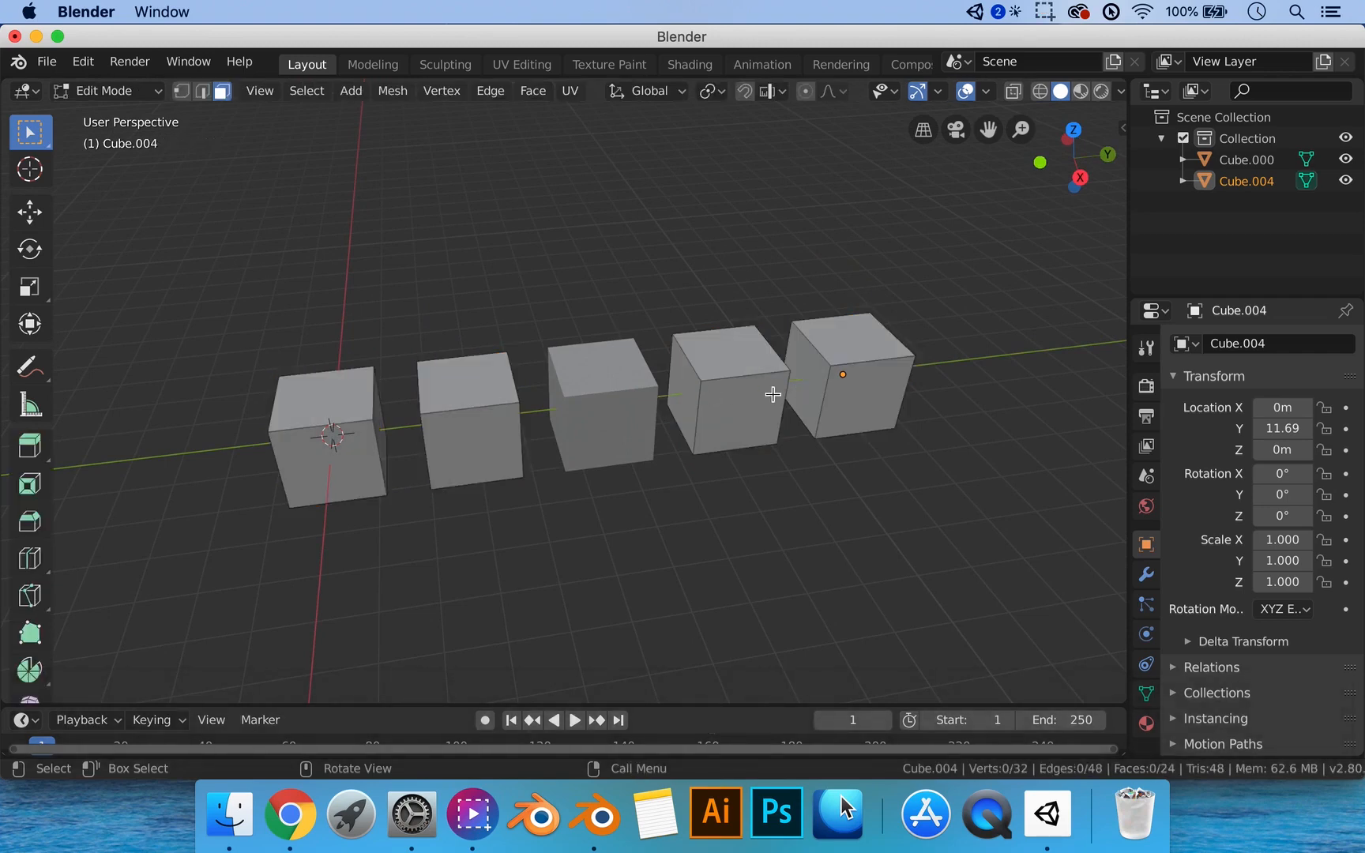
key("a")
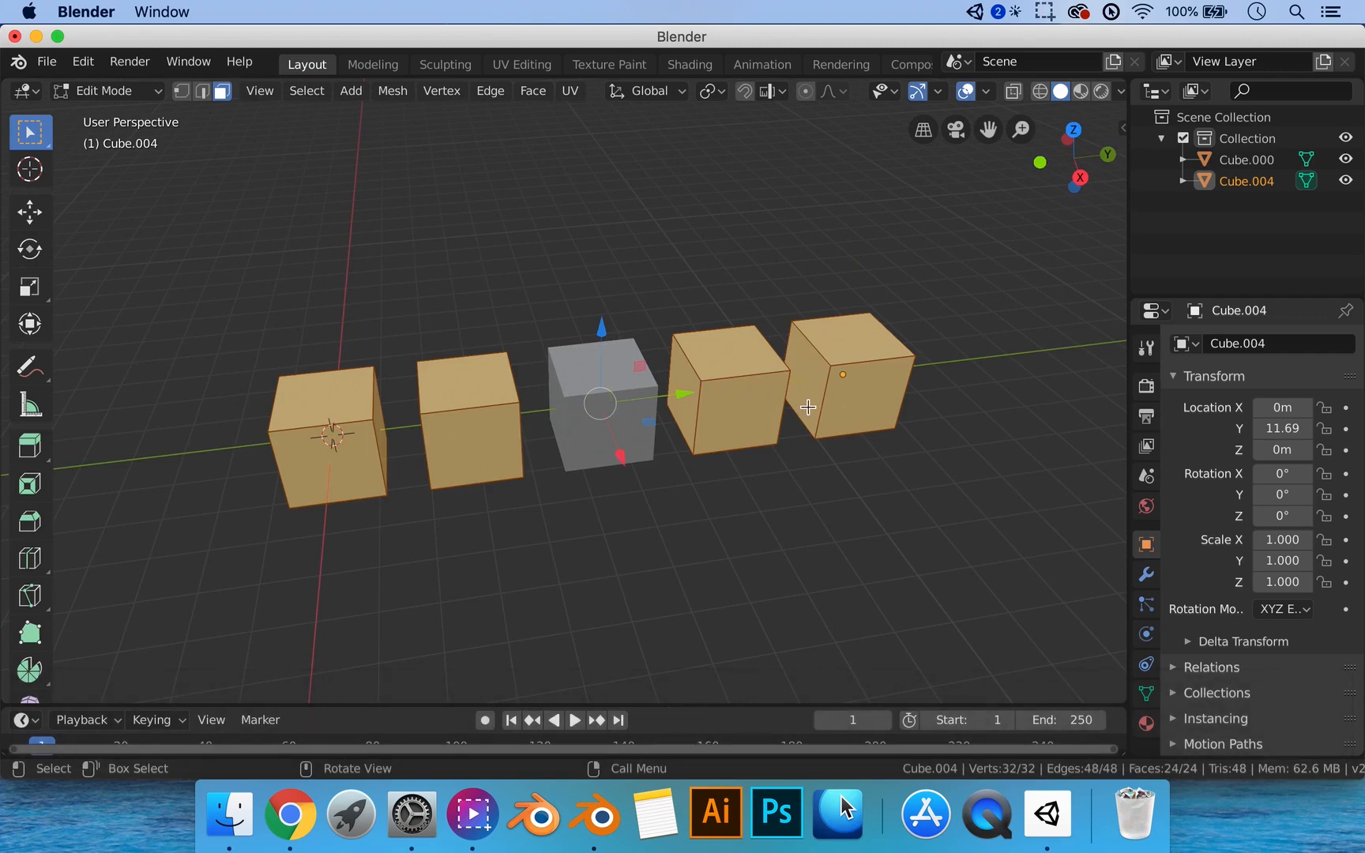
key("p")
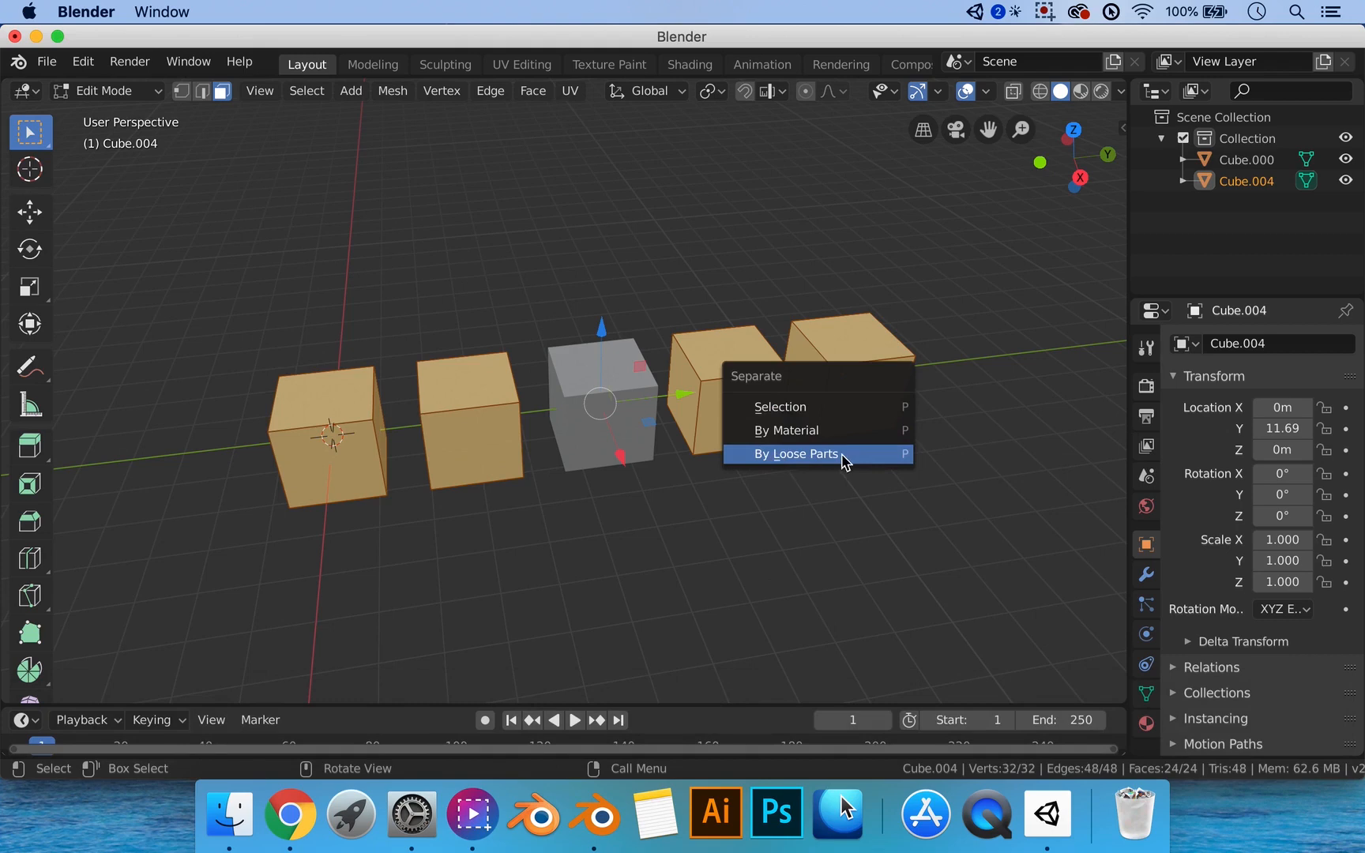
left_click(770, 455)
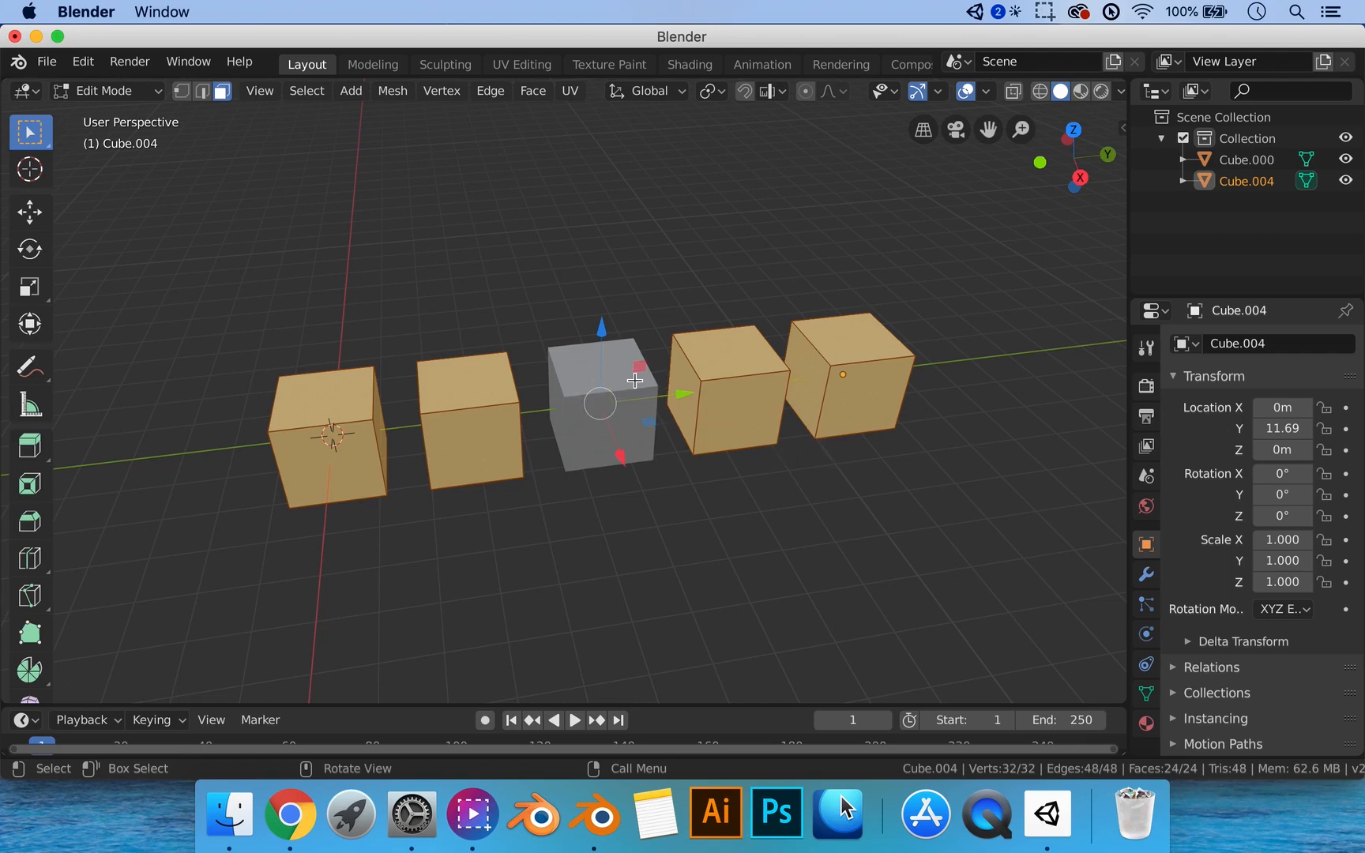
middle_click_drag(640, 399, 576, 411)
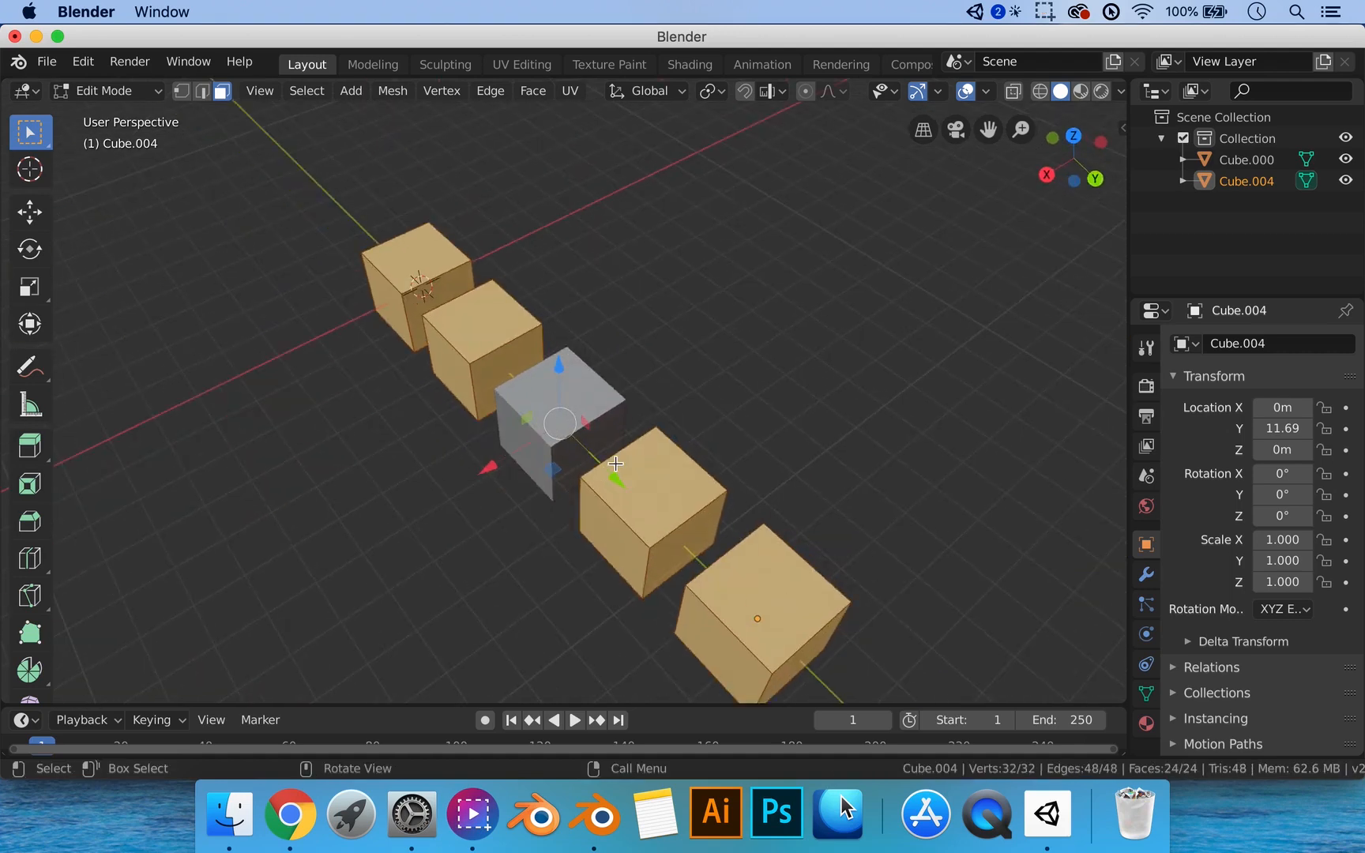
middle_click_drag(615, 464, 632, 382)
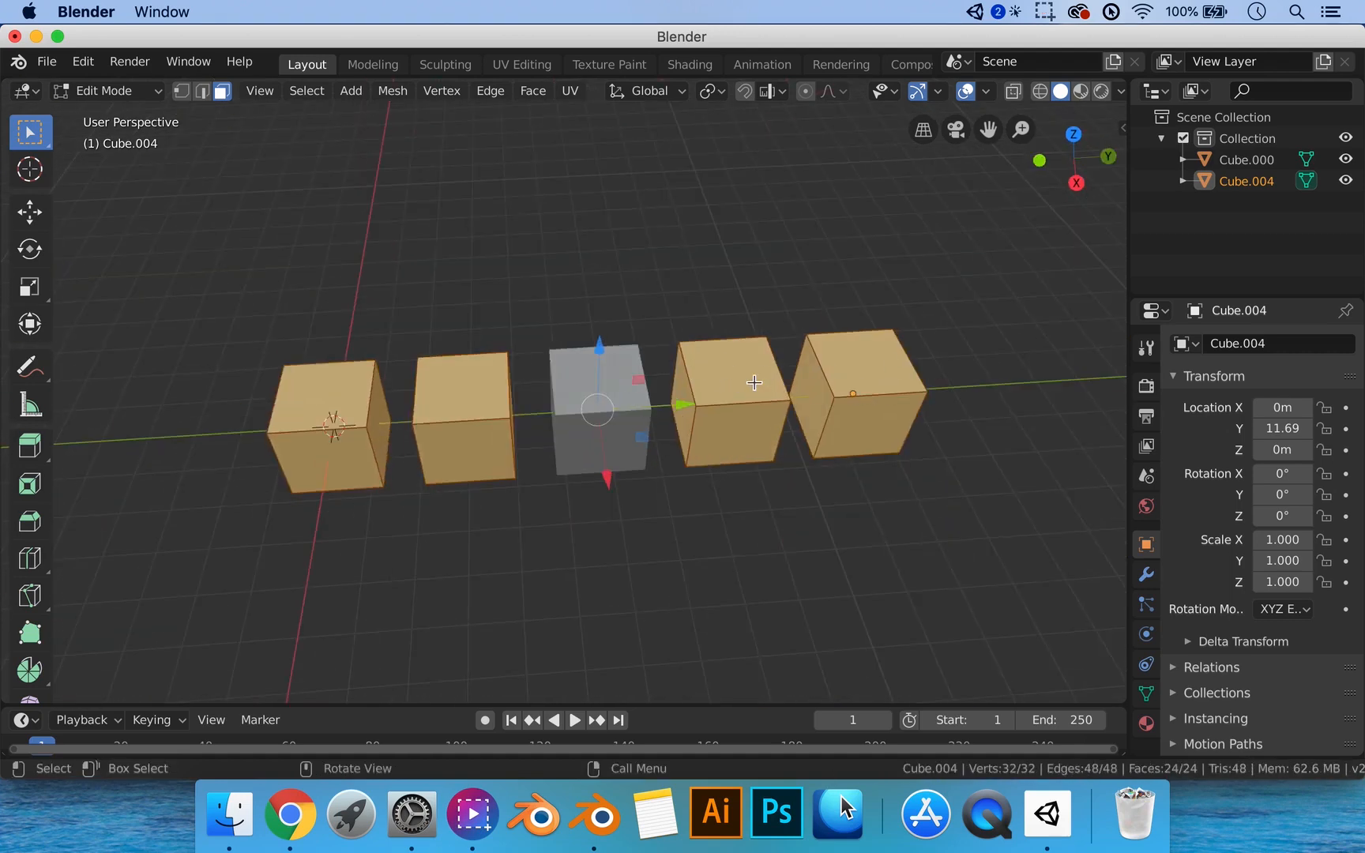
mouse_move(806, 421)
middle_mouse_down()
mouse_move(829, 402)
mouse_move(807, 402)
middle_mouse_up()
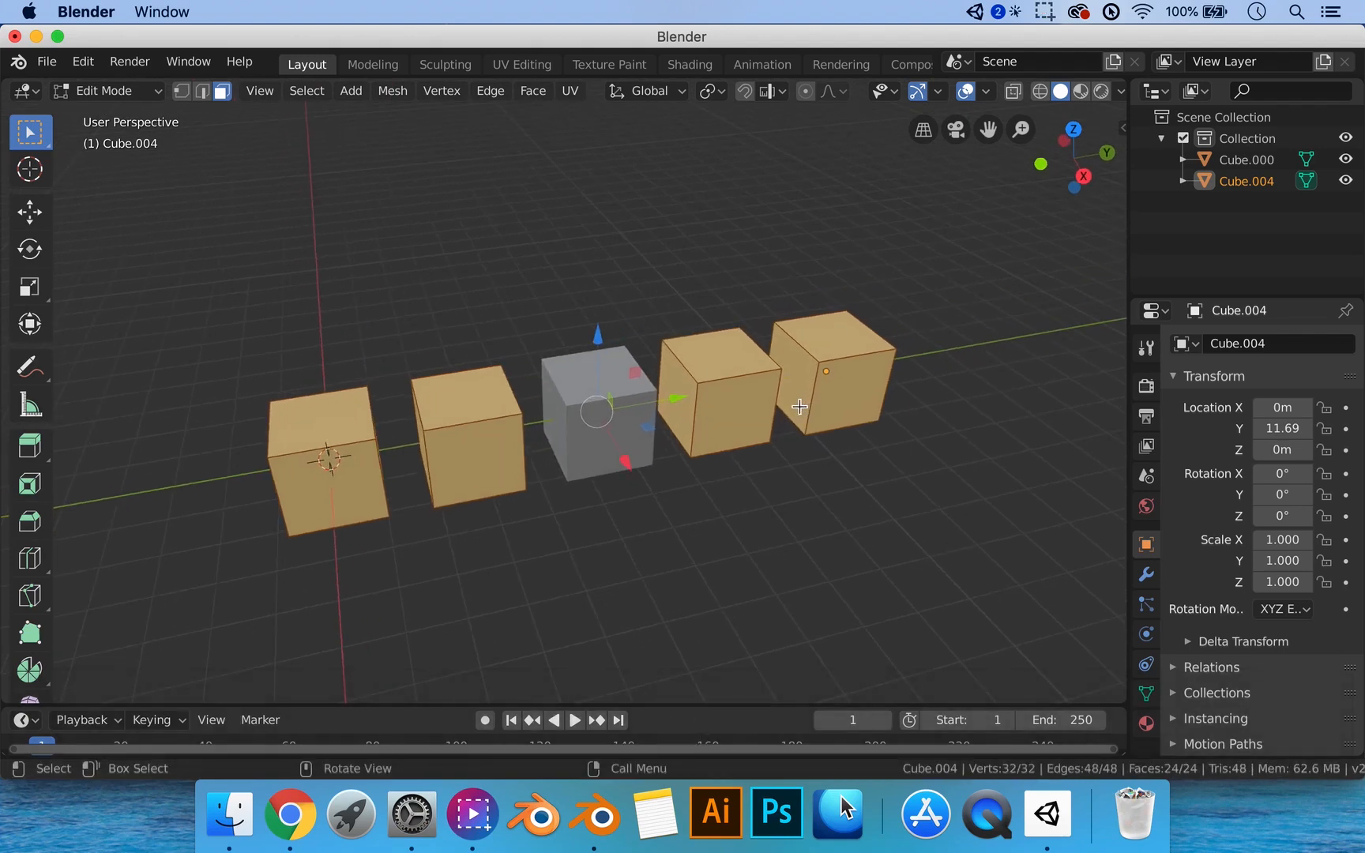
key("p")
left_click(786, 457)
middle_click_drag(807, 481, 803, 494)
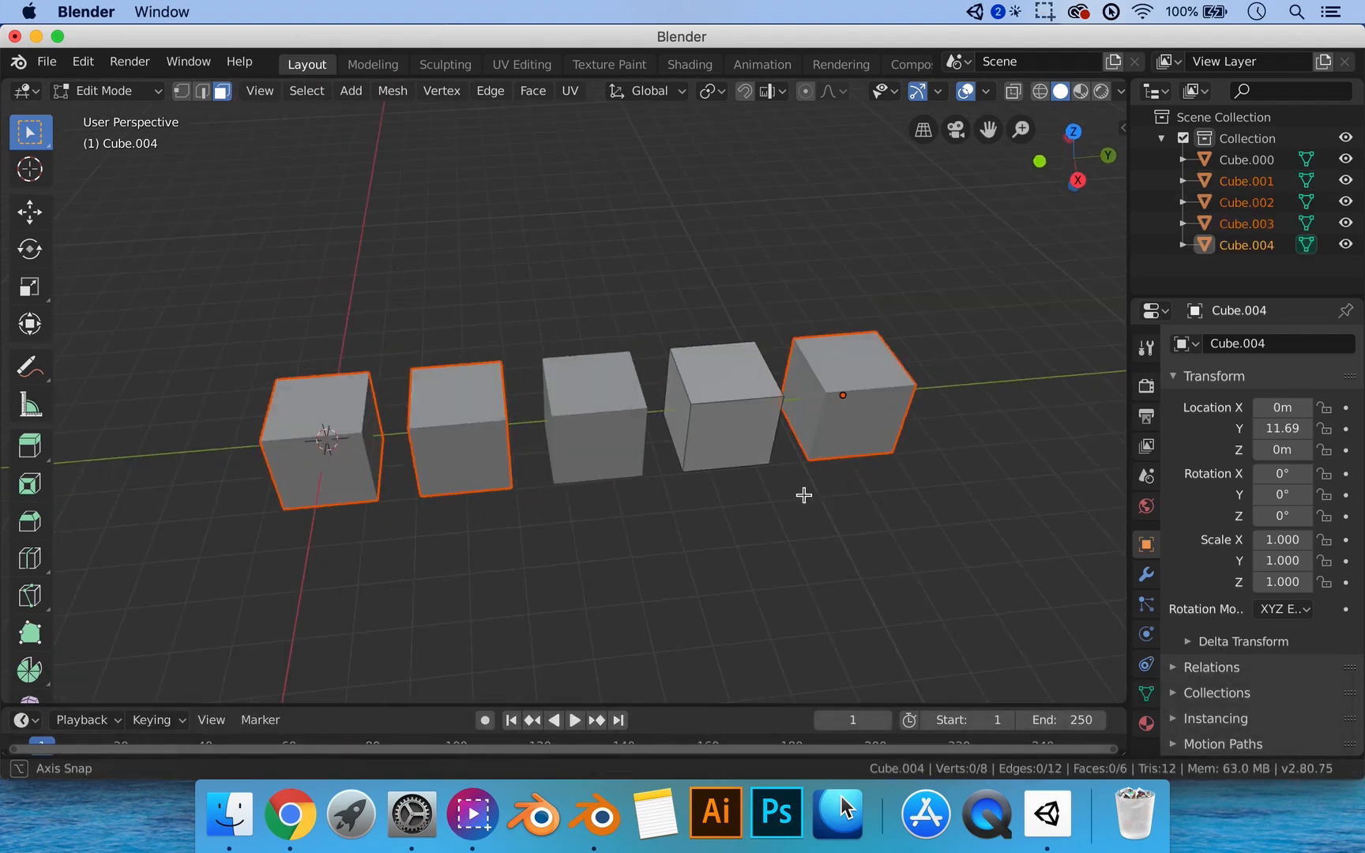
key("Tab")
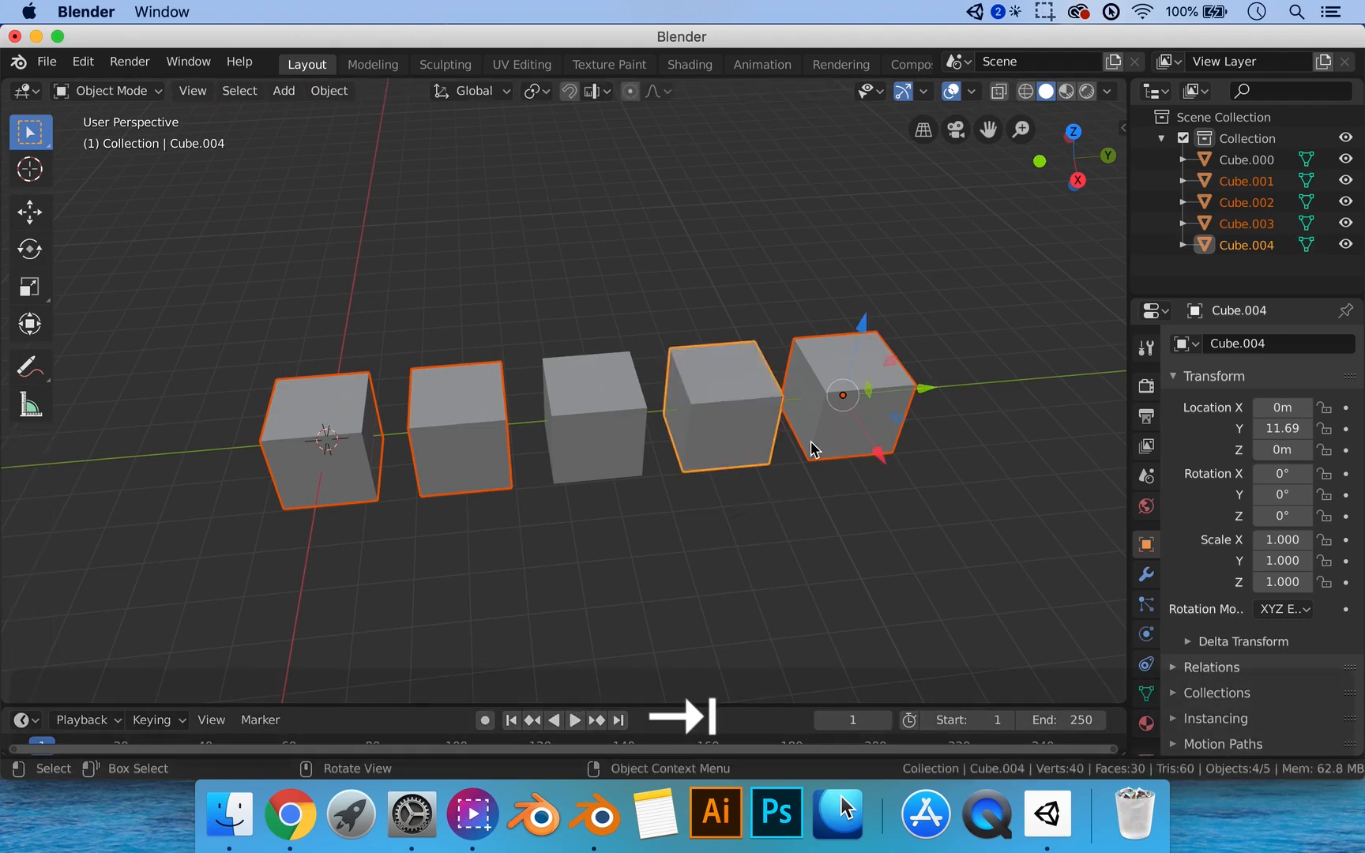
Select the fourth, second and first cubes one at a time to check their origins.
left_click(733, 442)
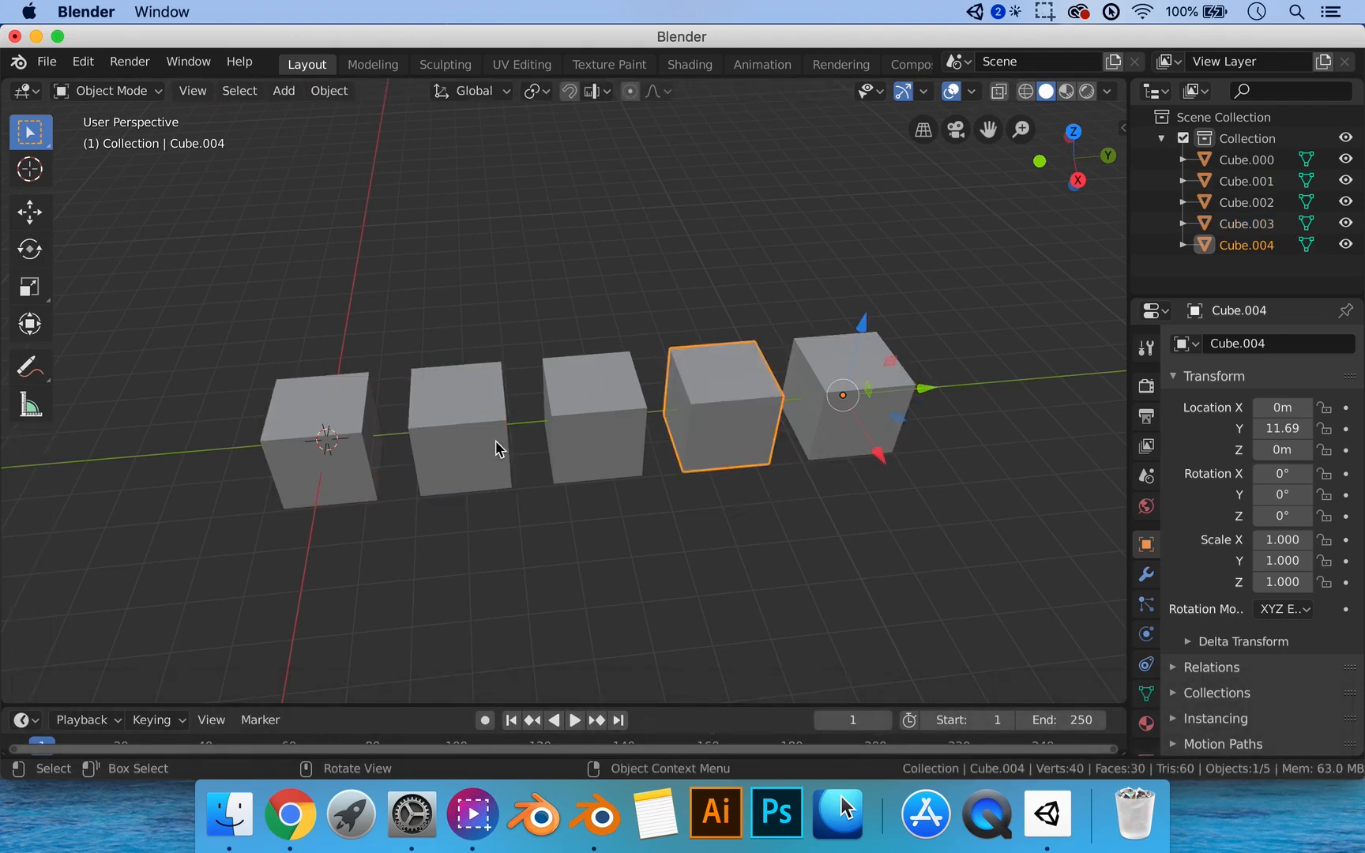
left_click(468, 460)
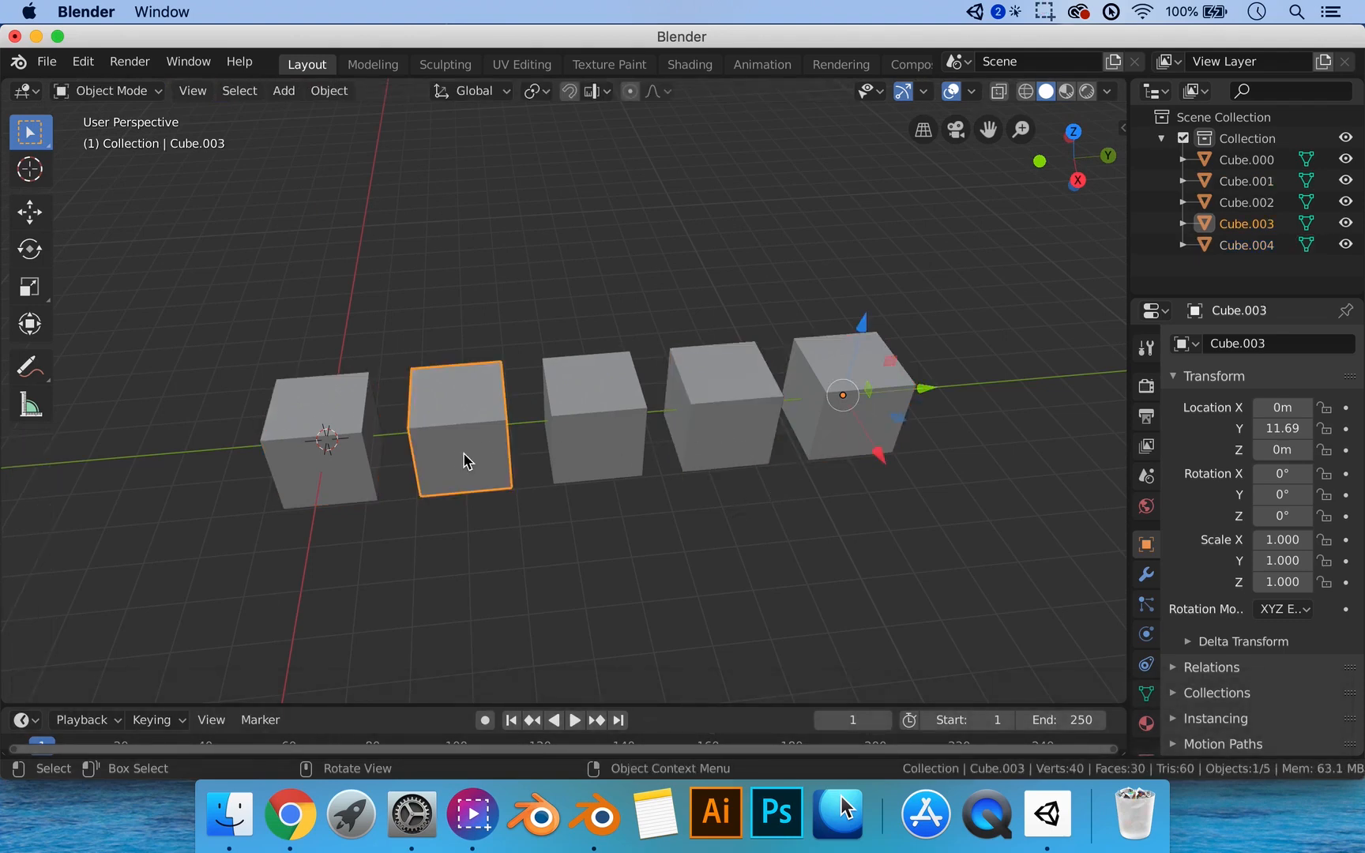
left_click(324, 461)
Set the origin of the fourth, second and first cubes in the row to their own geometry.
left_click(721, 451)
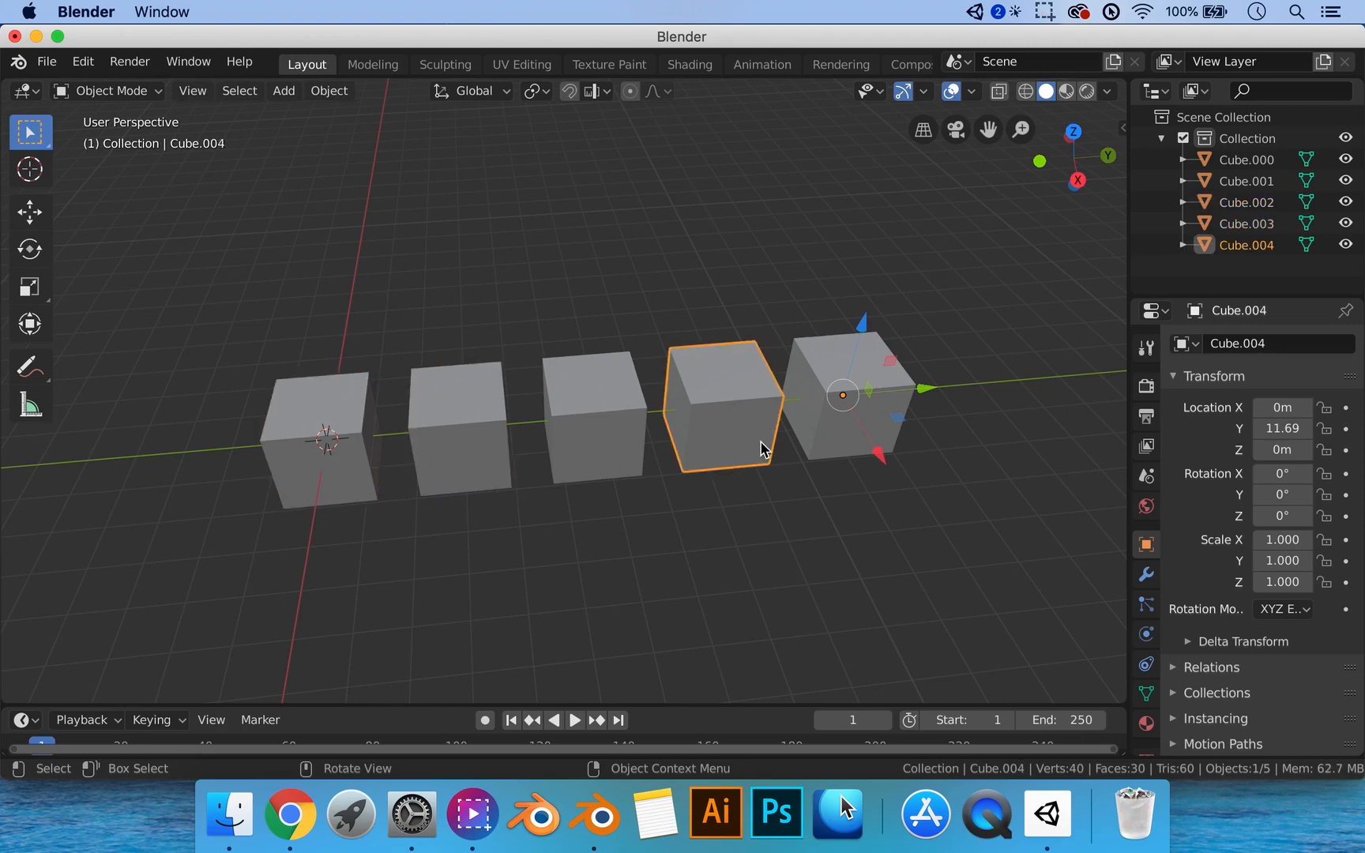
right_click(718, 429)
mouse_move(719, 429)
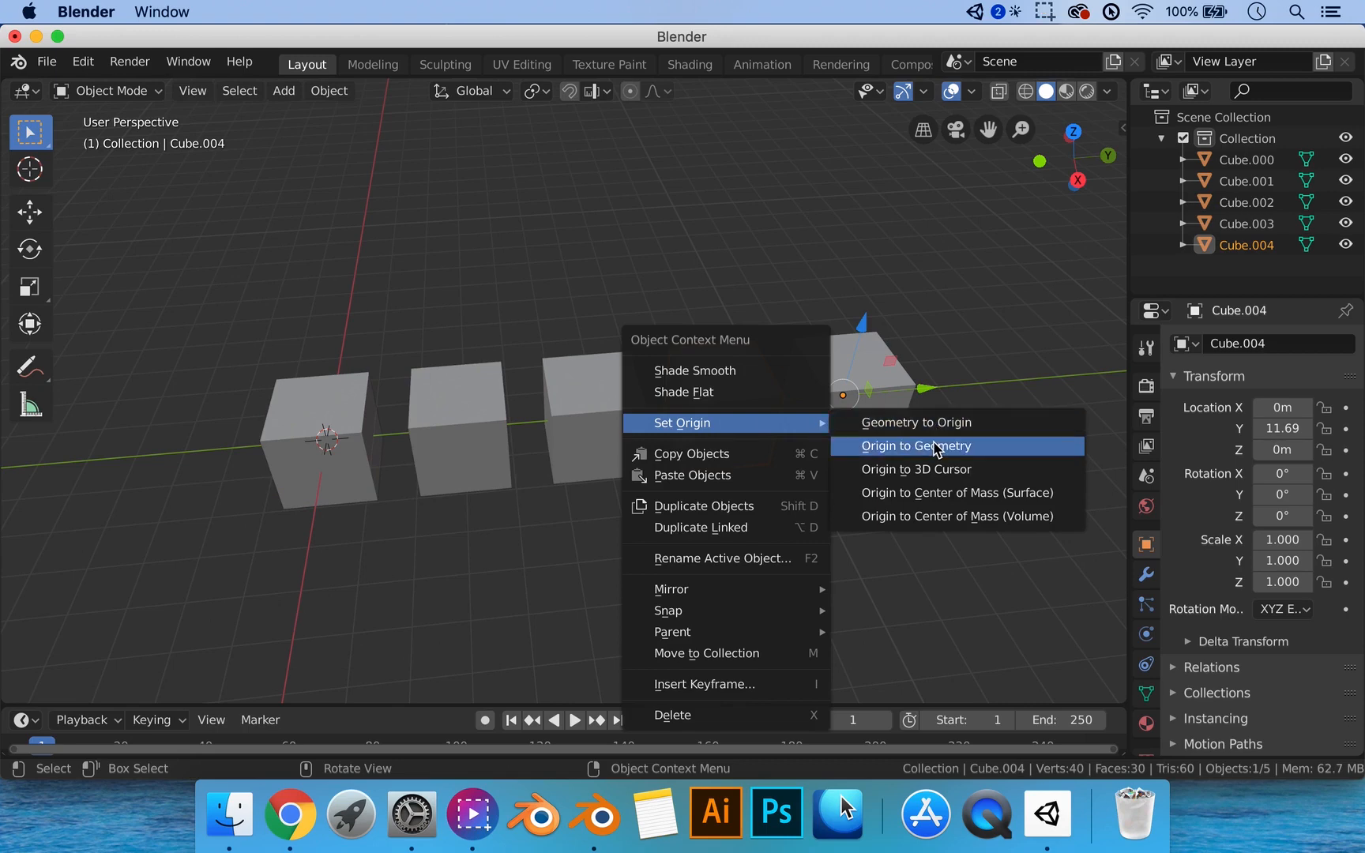
left_click(839, 444)
left_click(474, 444)
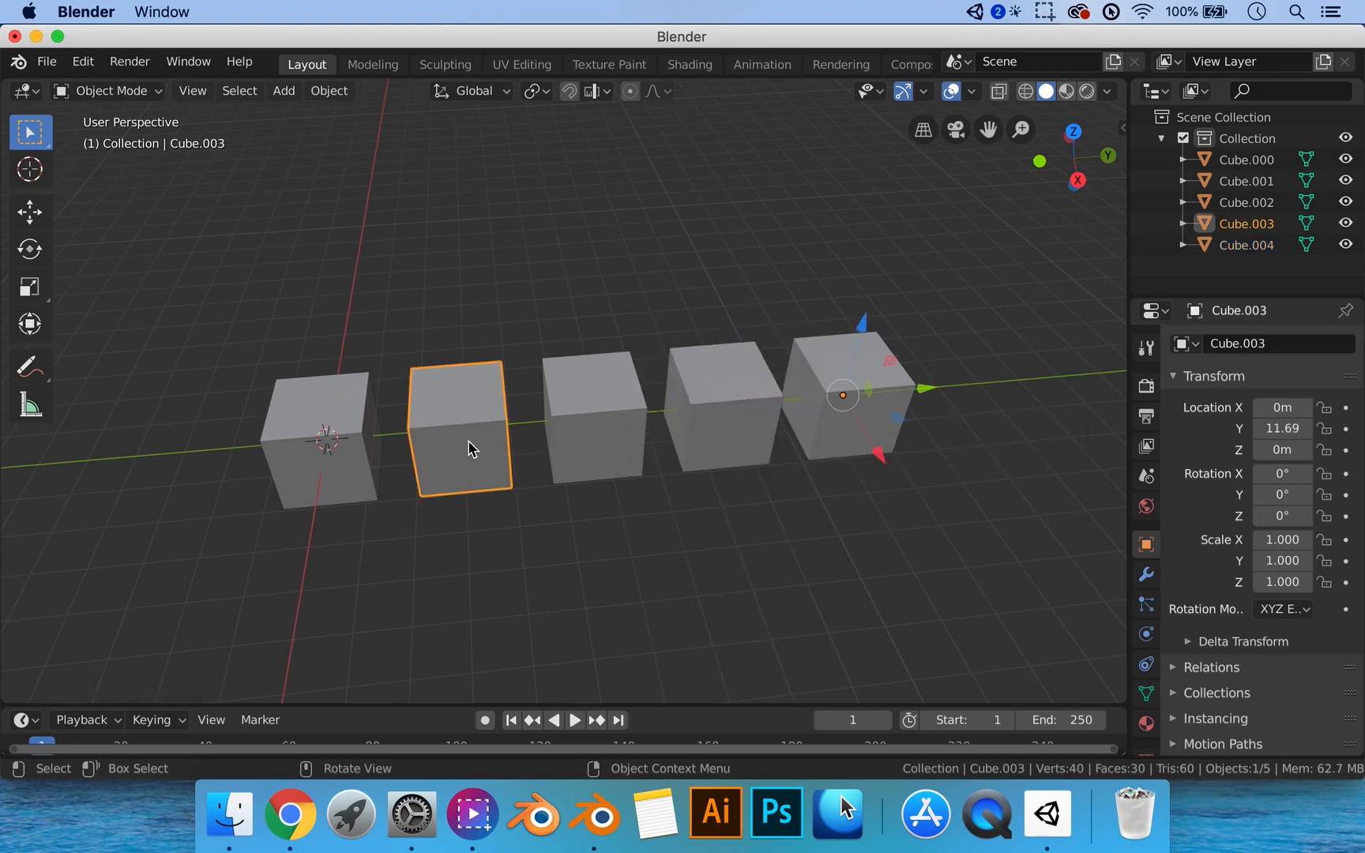
key("shift+r")
left_click(312, 452)
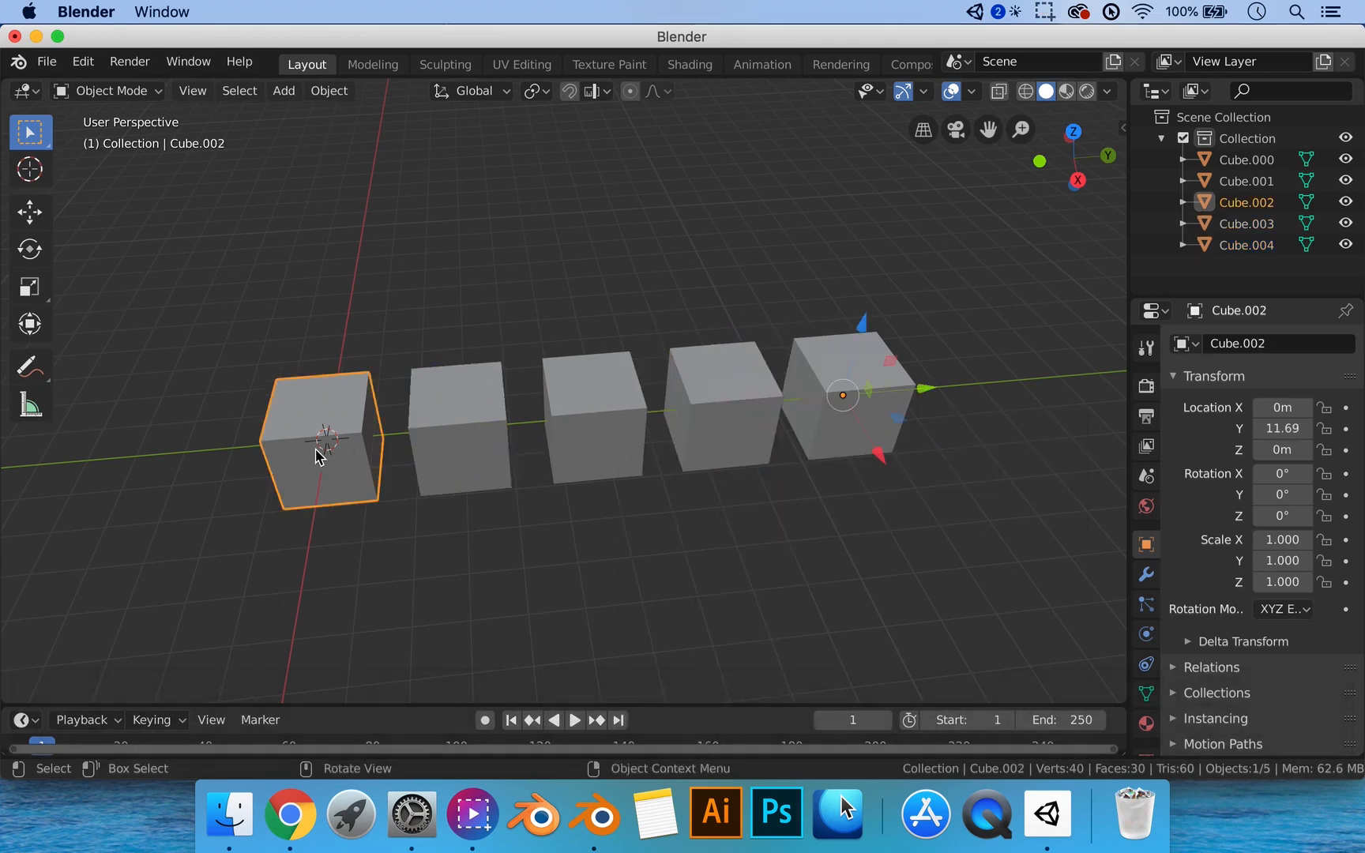
key("shift+r")
Select the second and middle cubes in turn to check their corrected origins, then clear the selection.
mouse_move(561, 494)
middle_mouse_down()
mouse_move(619, 442)
mouse_move(566, 463)
mouse_move(576, 478)
middle_mouse_up()
left_click(493, 453)
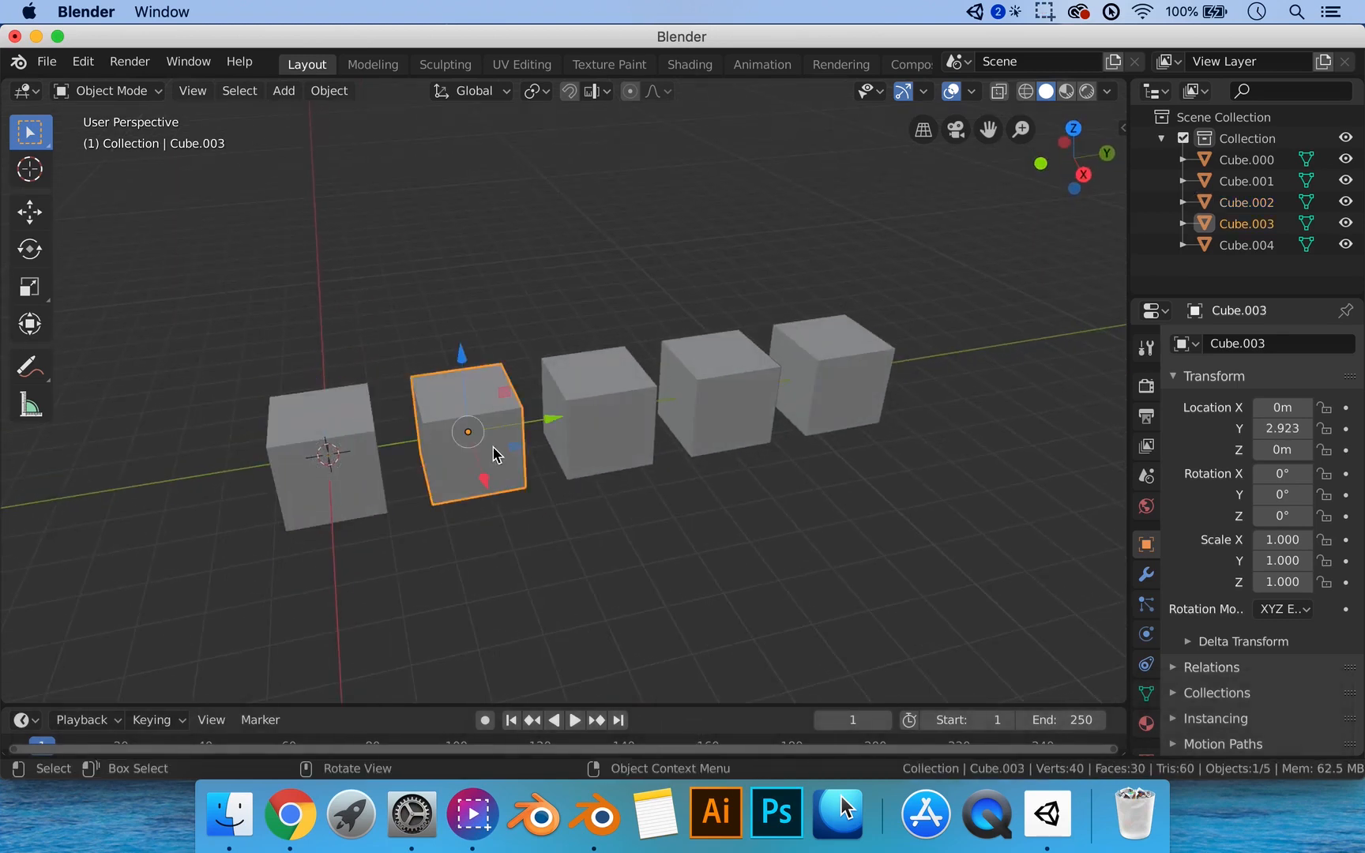
left_click(600, 451)
left_click(700, 556)
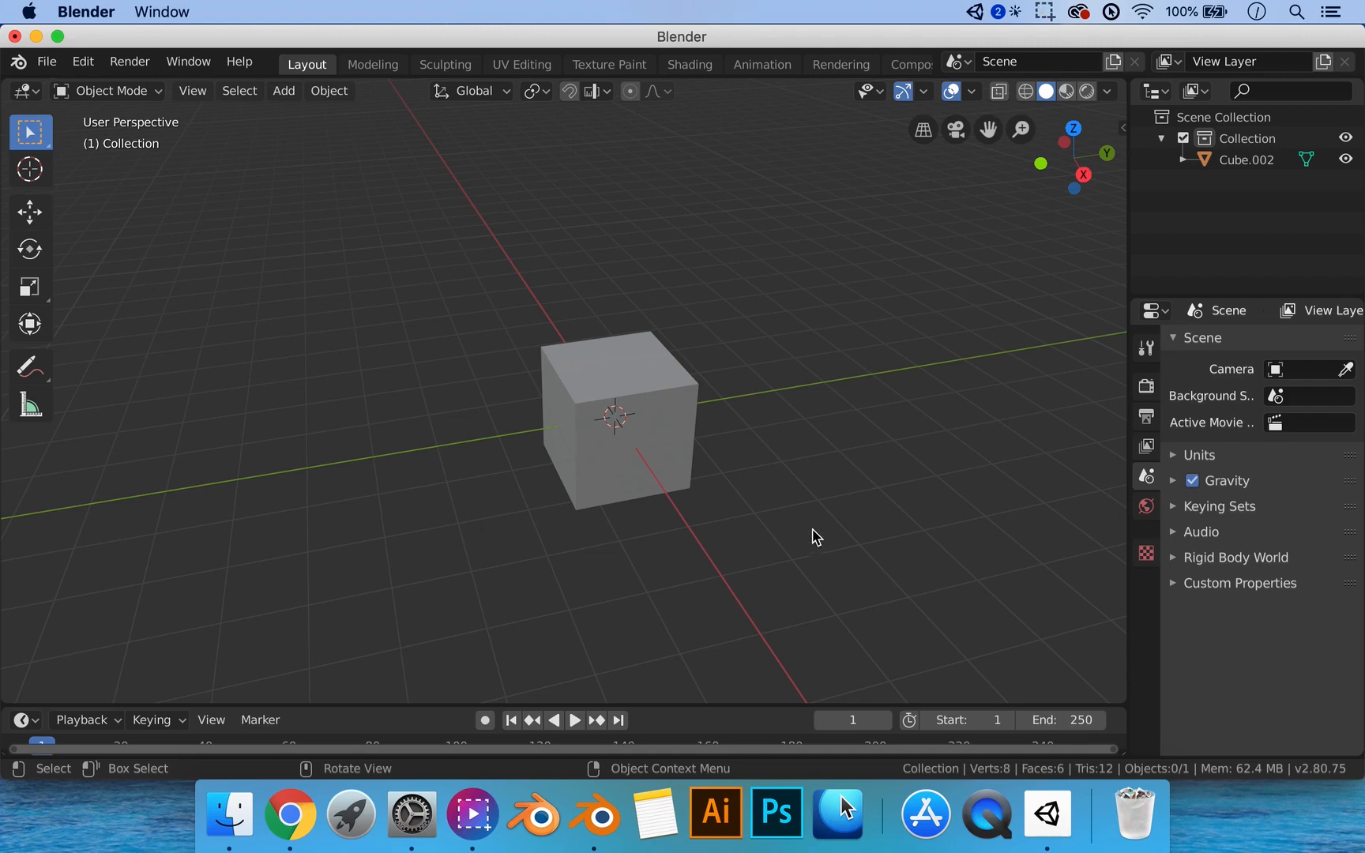
Duplicate the remaining cube and place the copy beside it at about X 1.6, Y 5.3, Z -0.1 m.
scroll(726, 434, "up", 1)
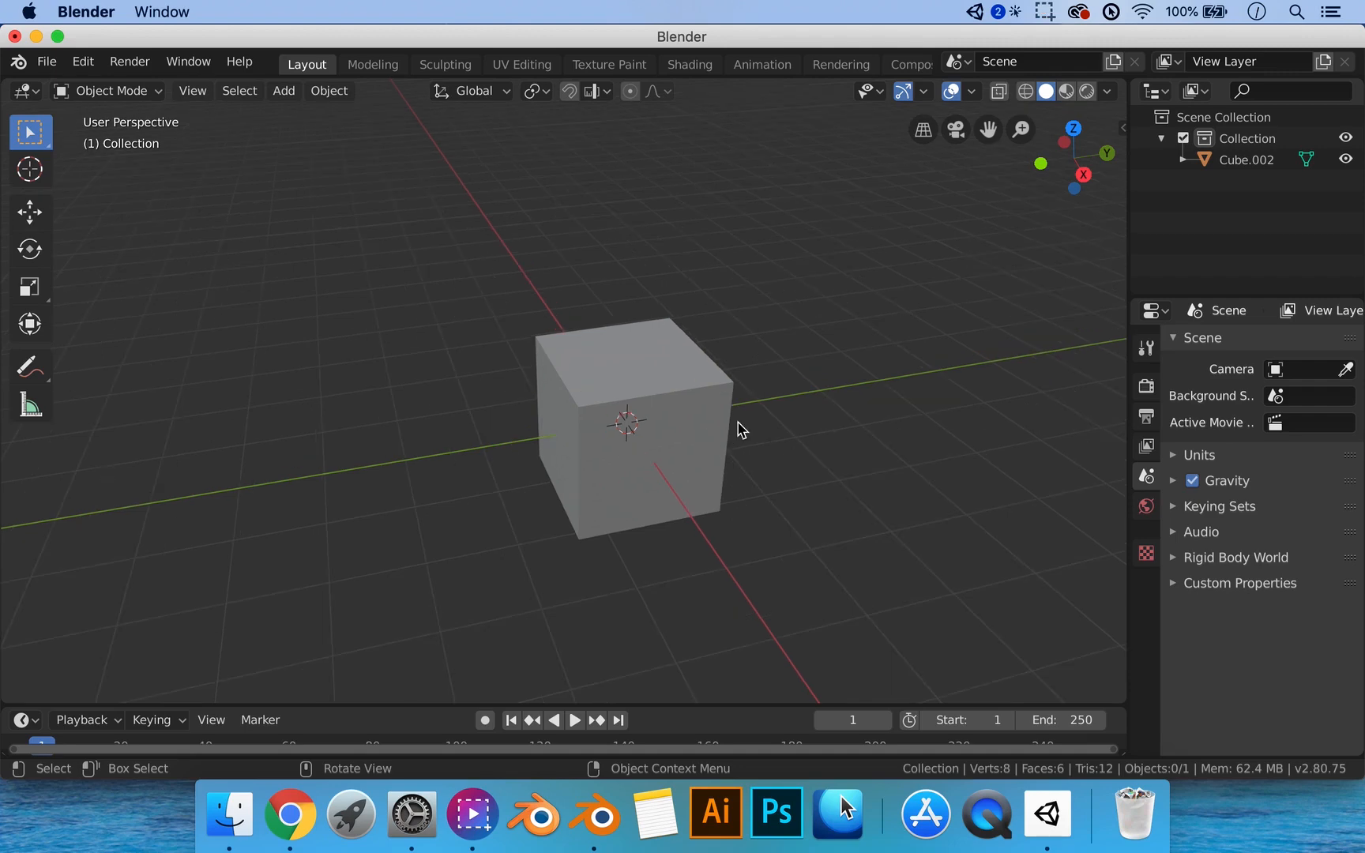
left_click(640, 426)
middle_click_drag(871, 435, 711, 440, "shift")
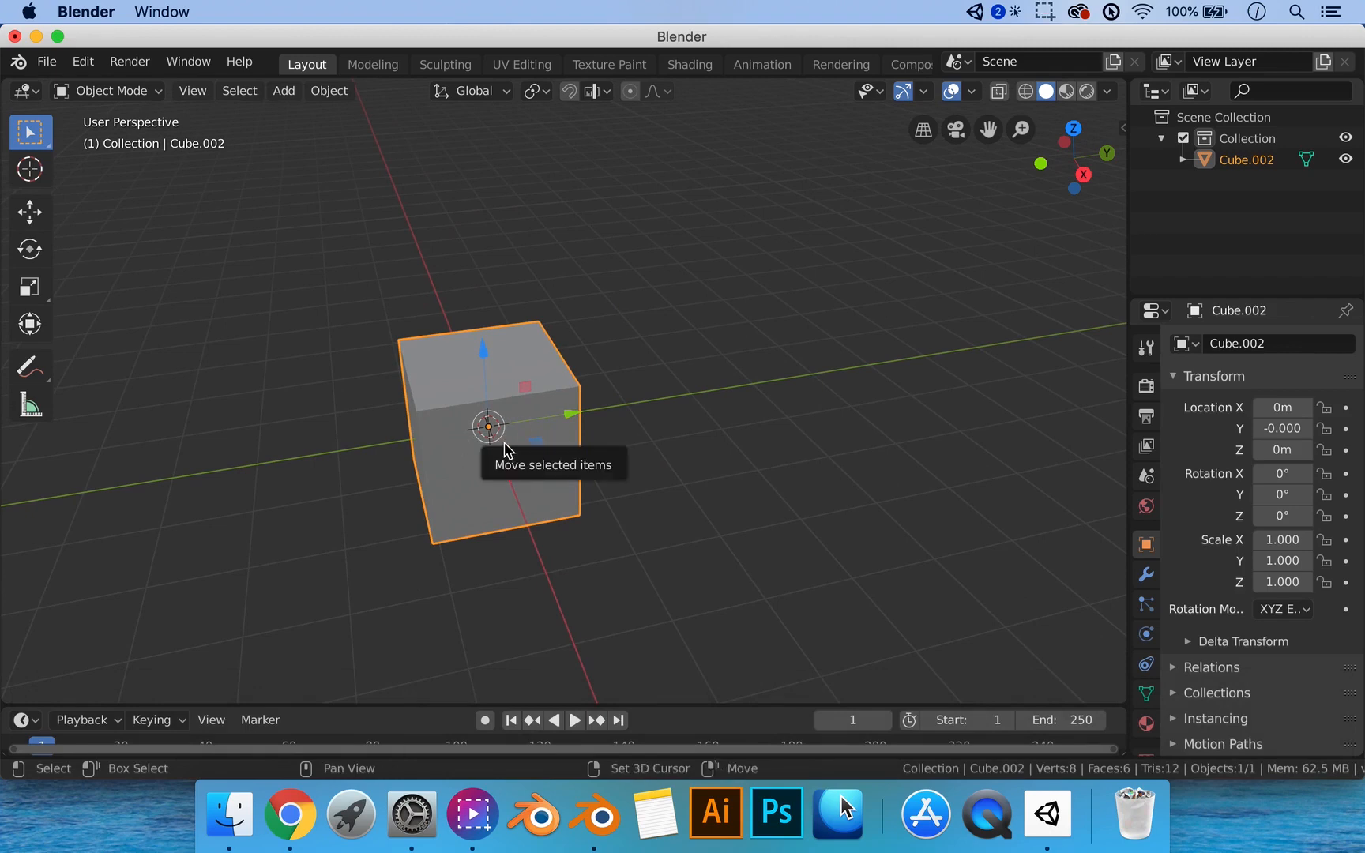
key("shift+d")
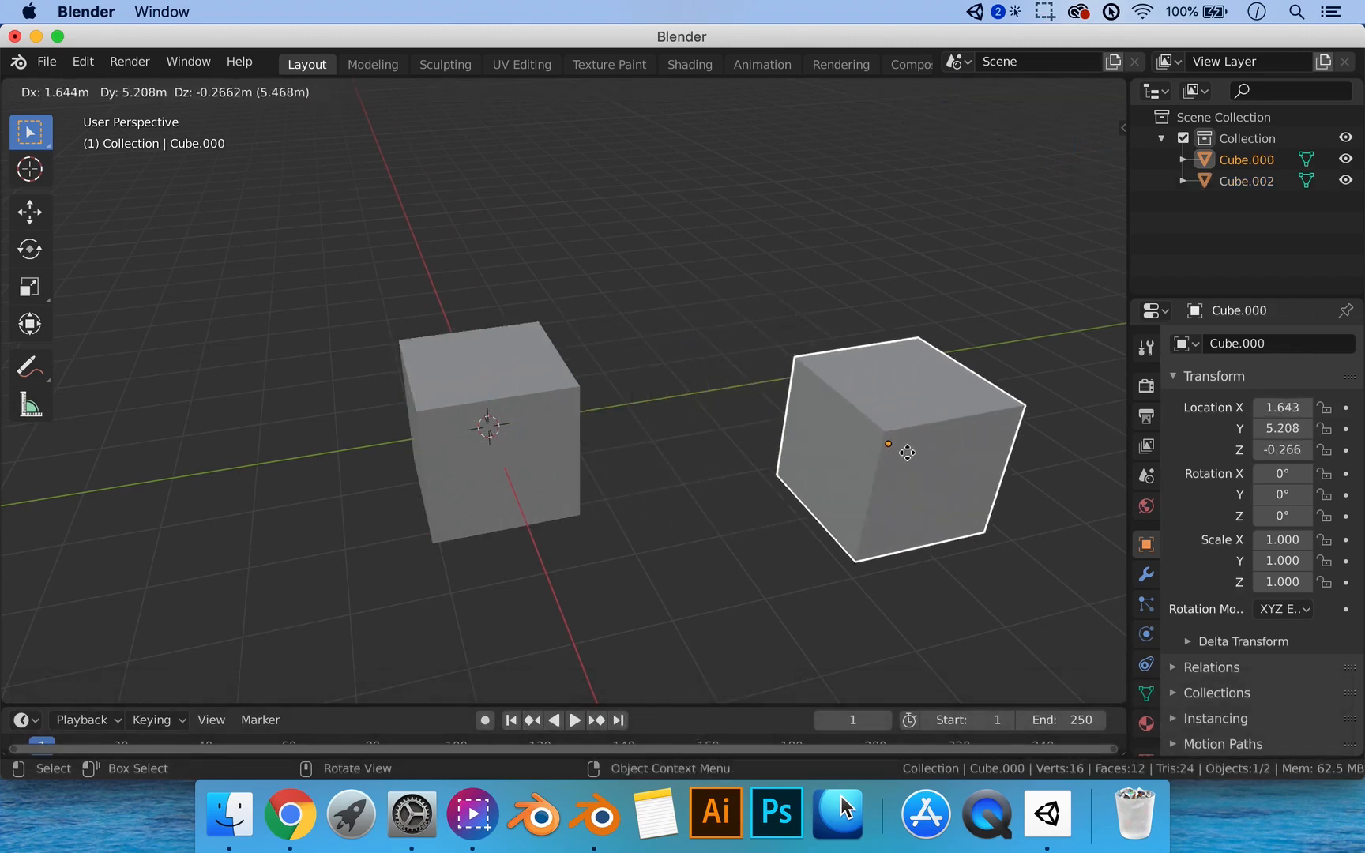
left_click(907, 452)
middle_click_drag(906, 448, 582, 402)
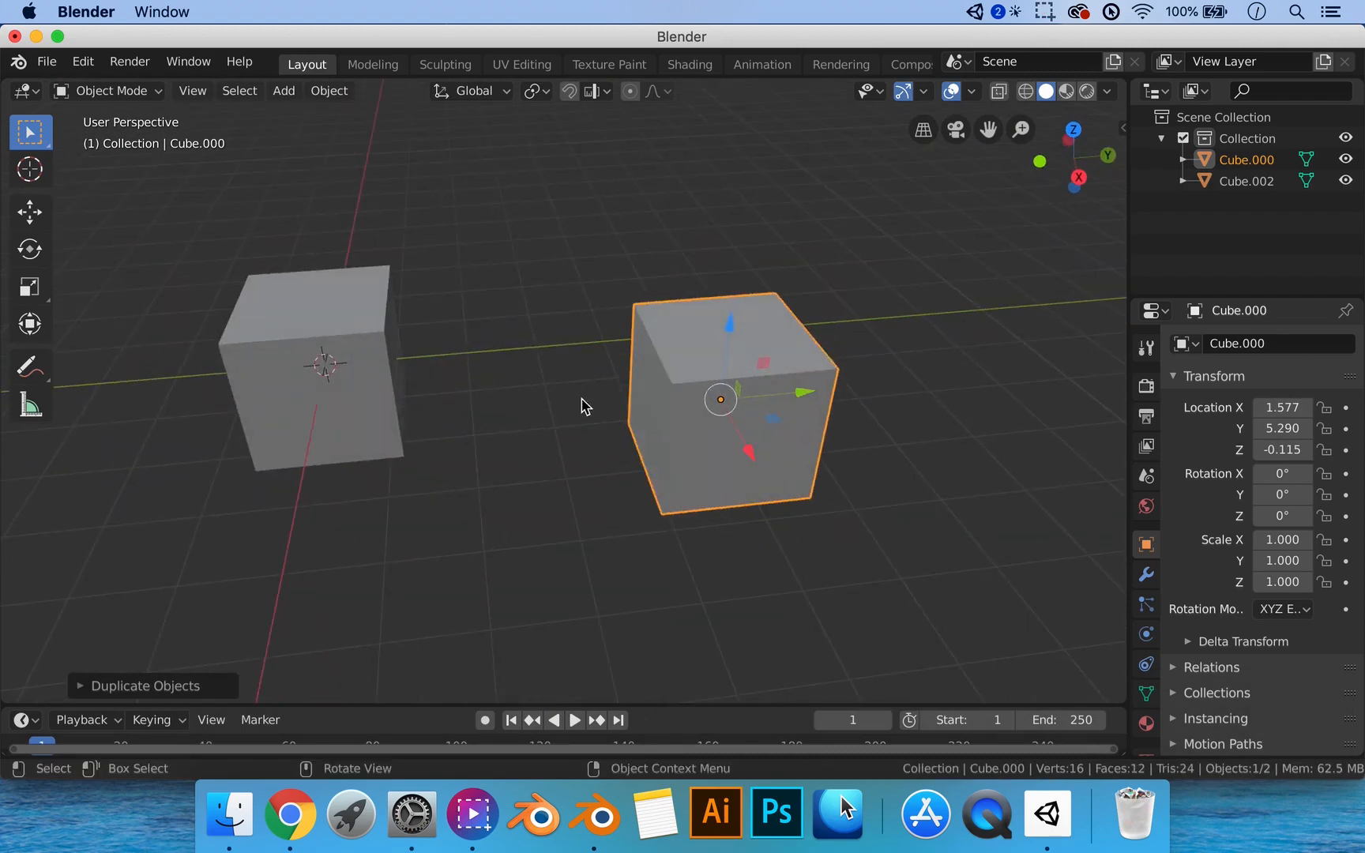
Join the duplicate with the original cube, keeping the original active, and enter Edit Mode.
left_click(359, 399, "shift")
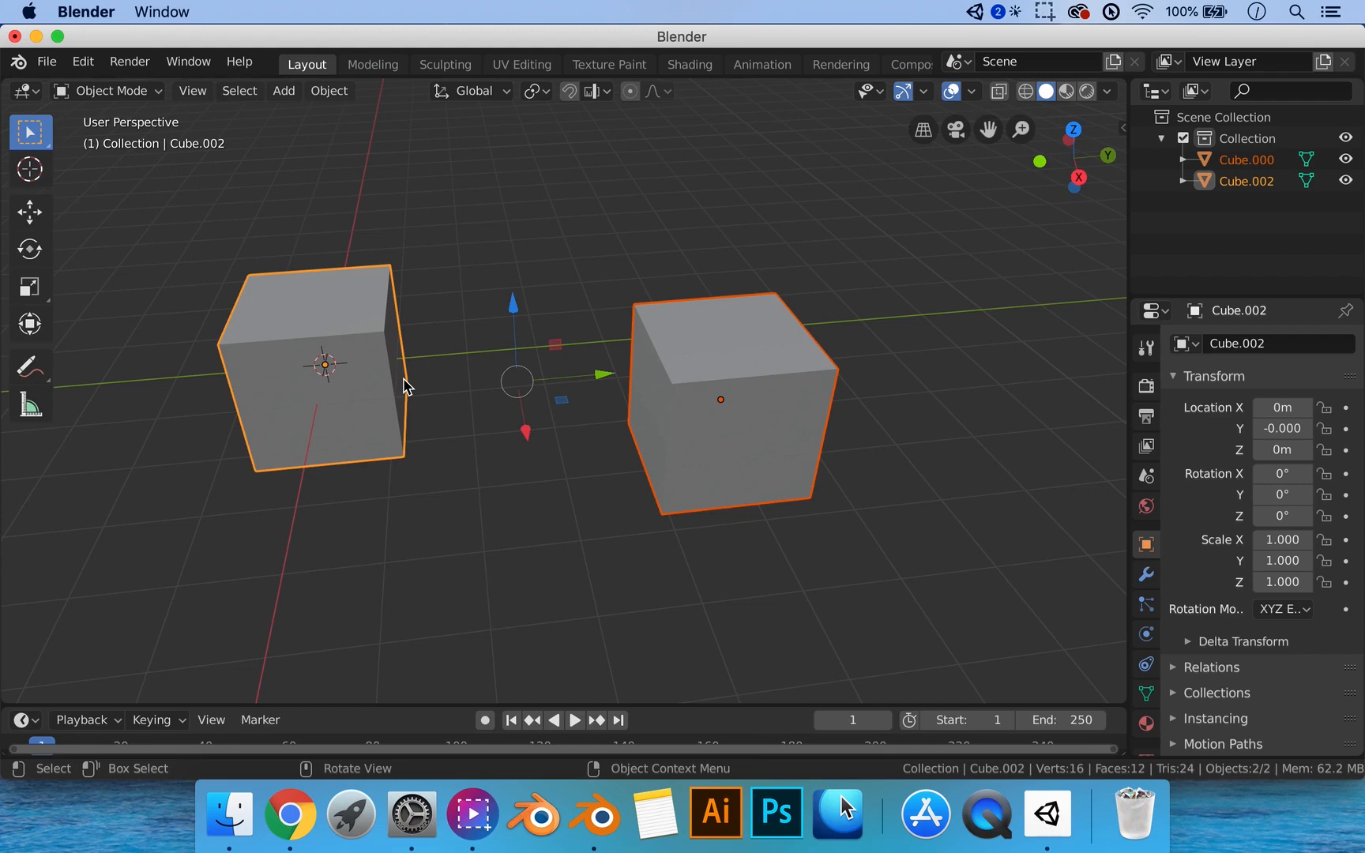
key("ctrl+j")
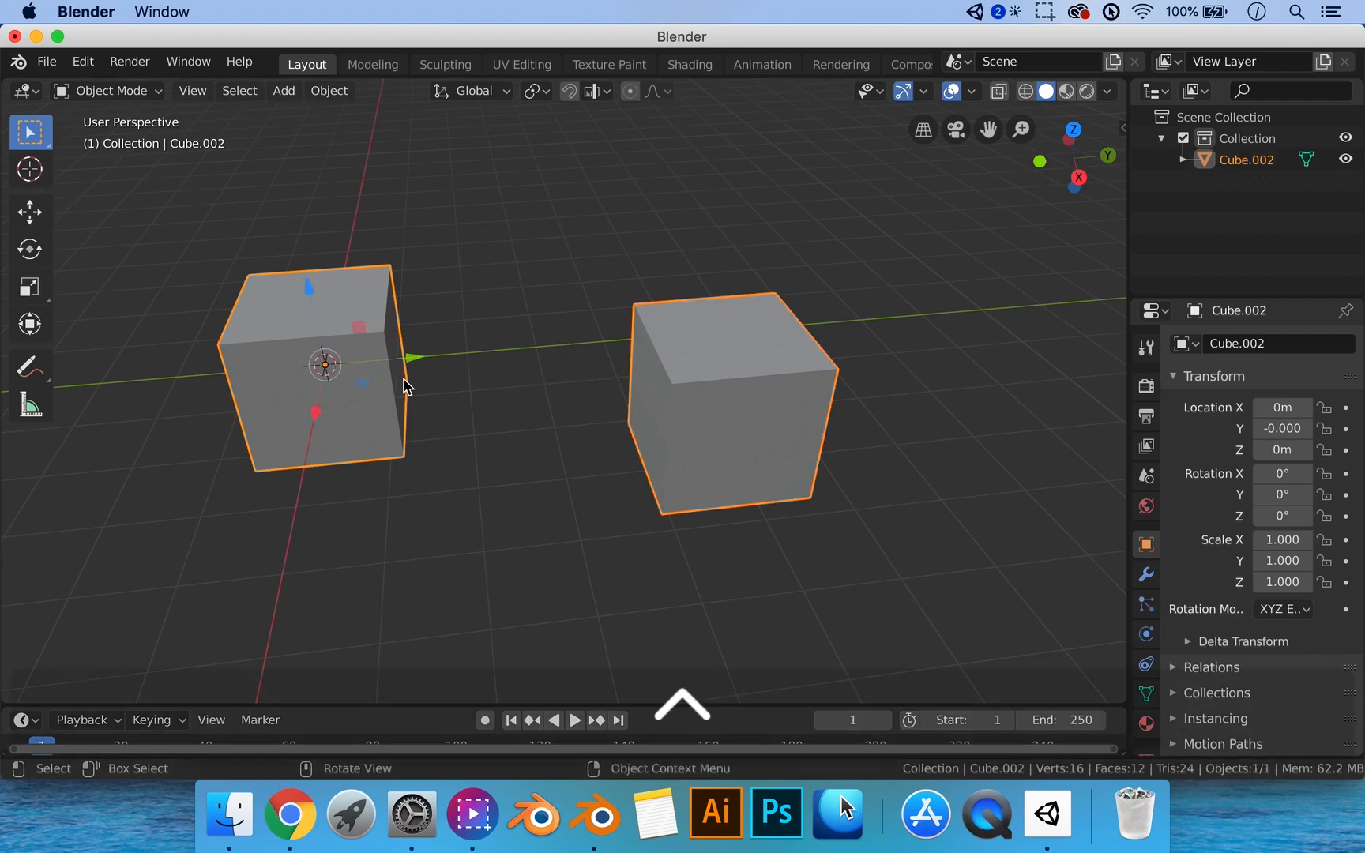
key("Tab")
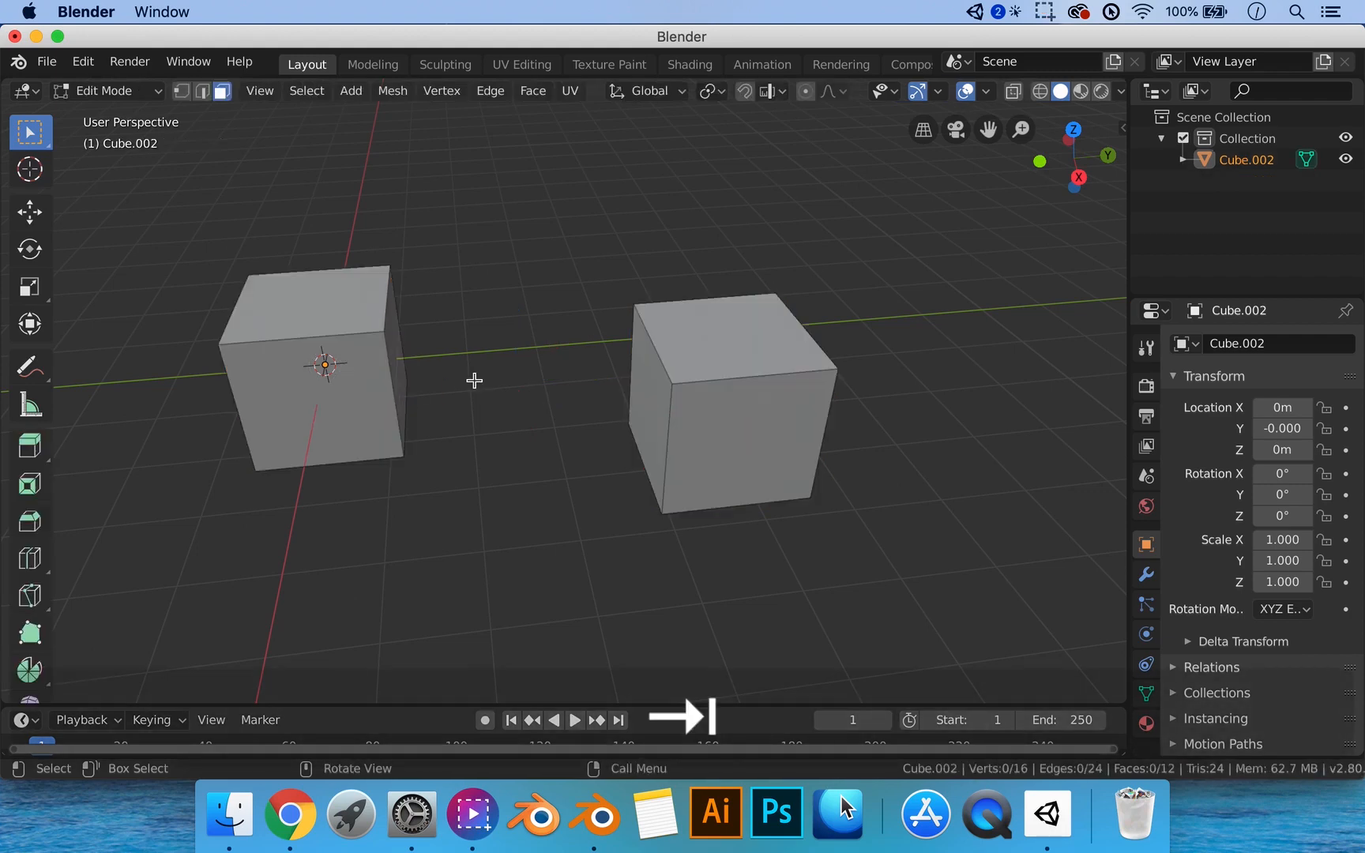
Delete the two side faces where the joined cubes face each other.
middle_click_drag(524, 399, 636, 339)
left_click(400, 327)
left_click(668, 382, "shift")
key("x")
left_click(665, 387)
In vertex selection, merge the upper back corner vertices of the two open sides at their center.
key("1")
left_click(636, 340)
left_click(385, 279, "shift")
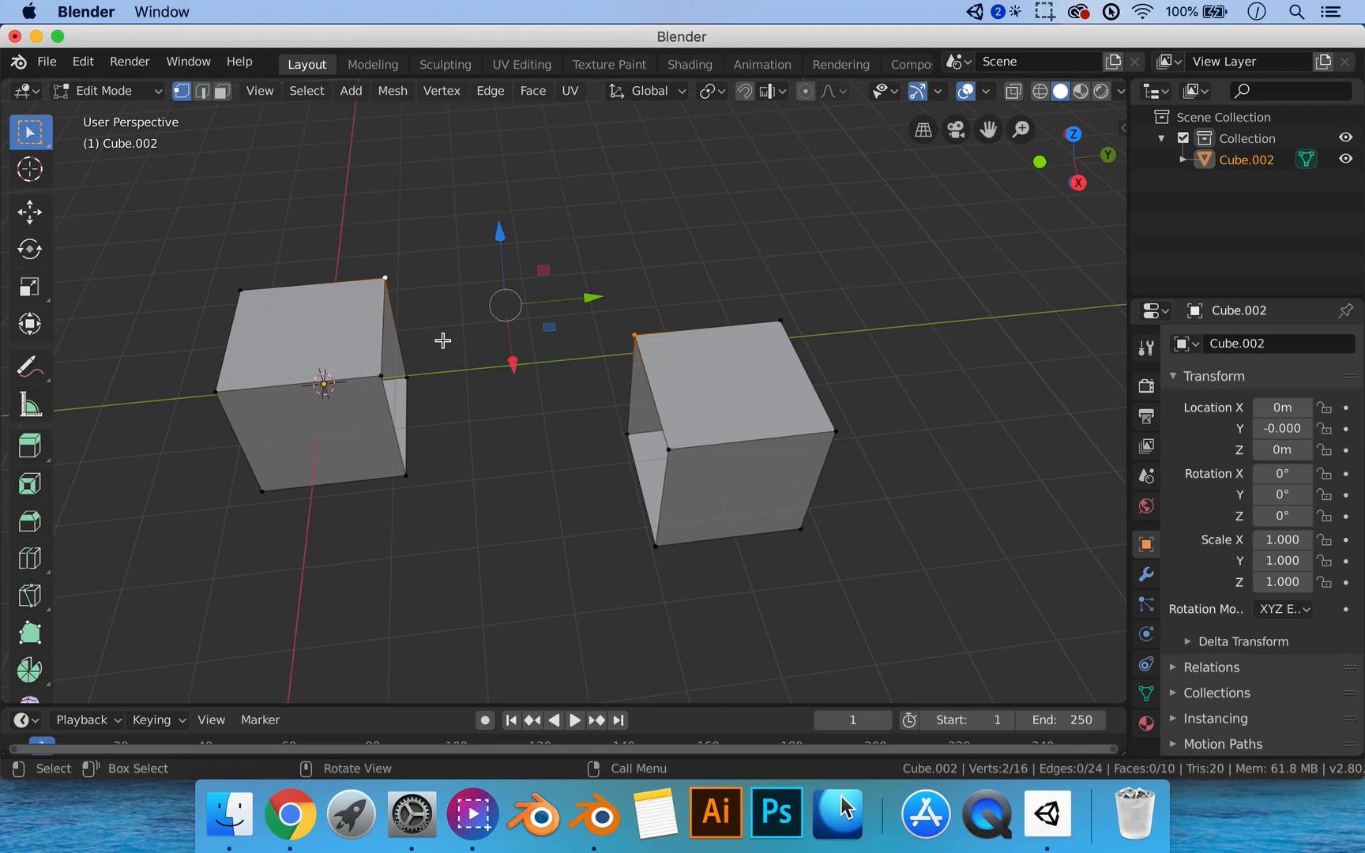
right_click(443, 341)
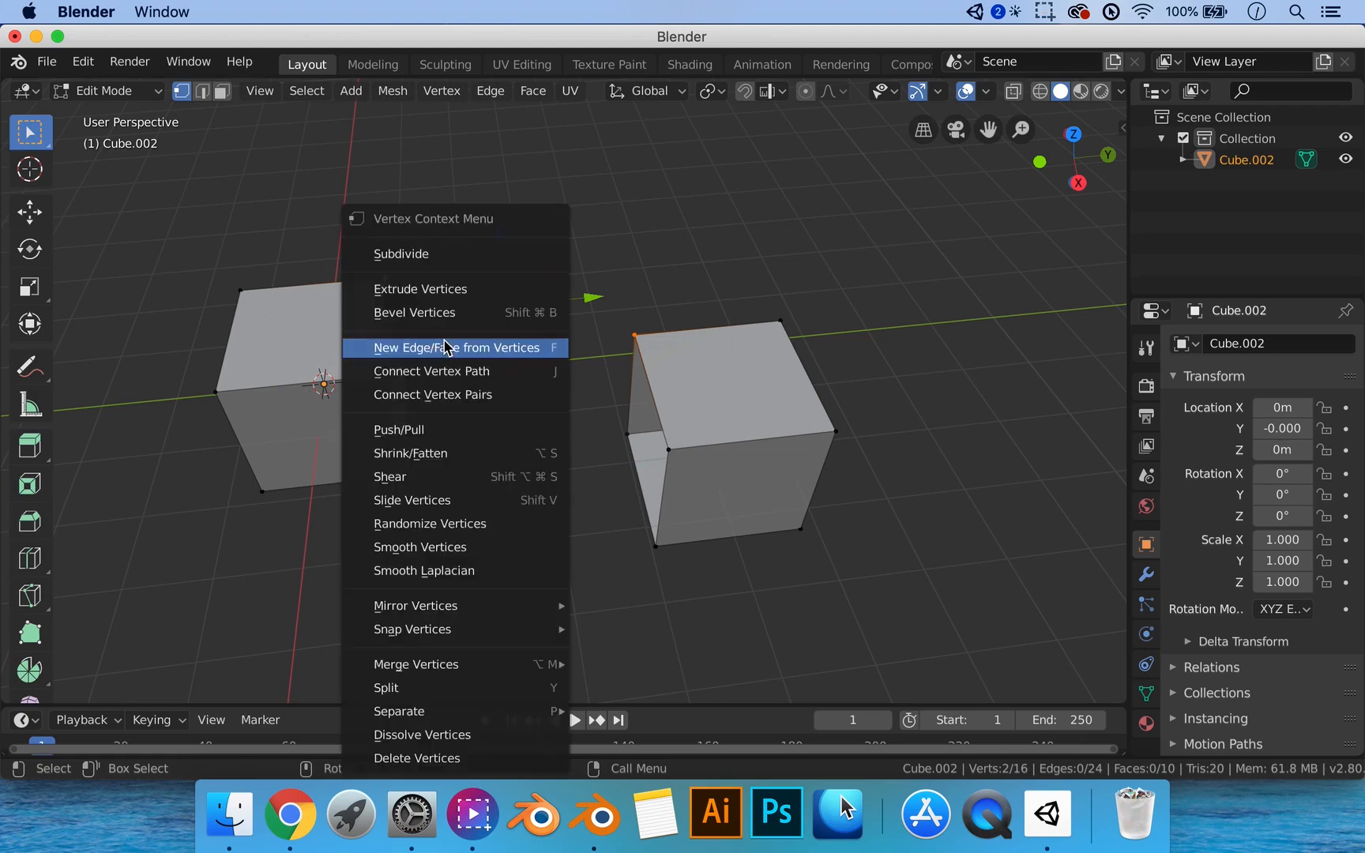
mouse_move(421, 670)
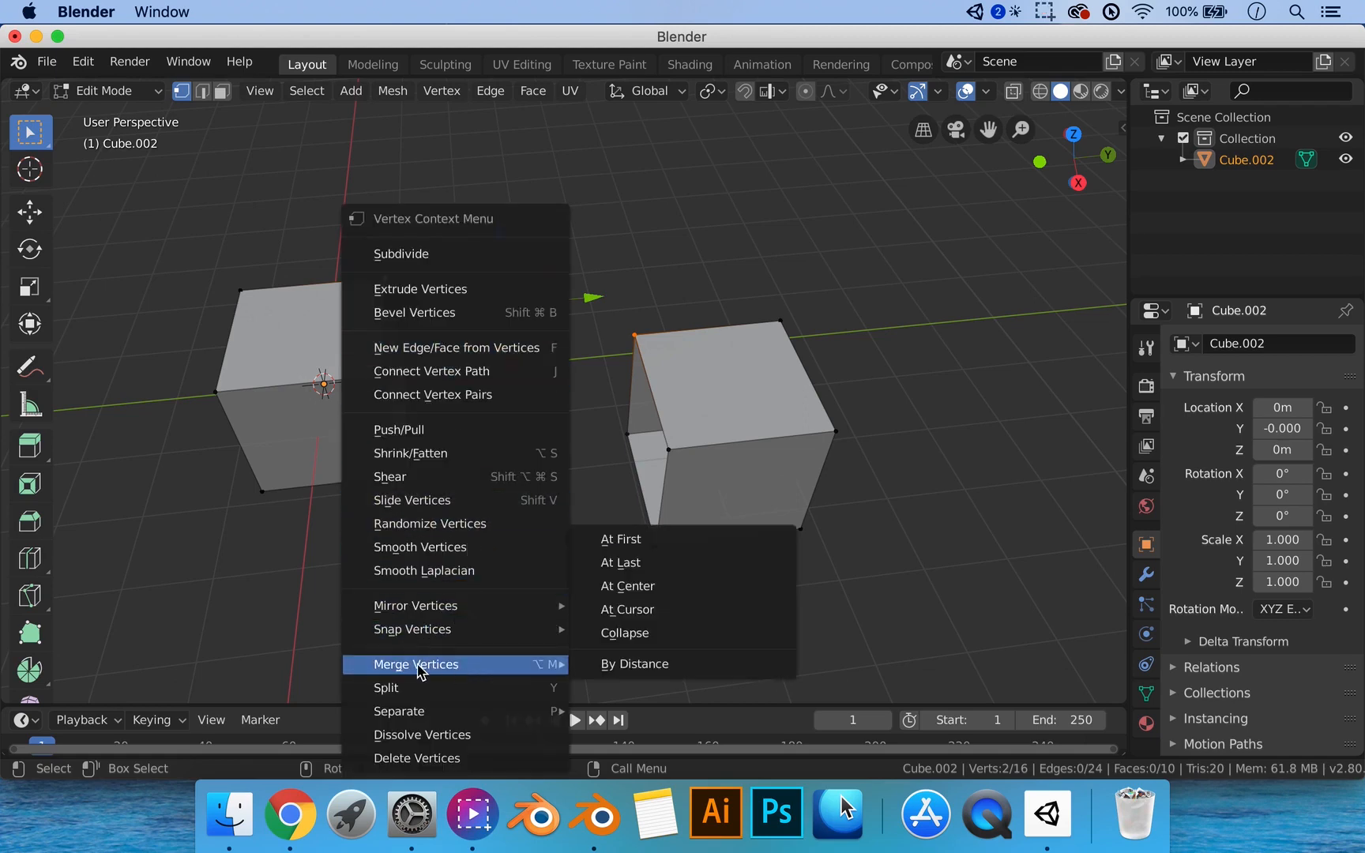
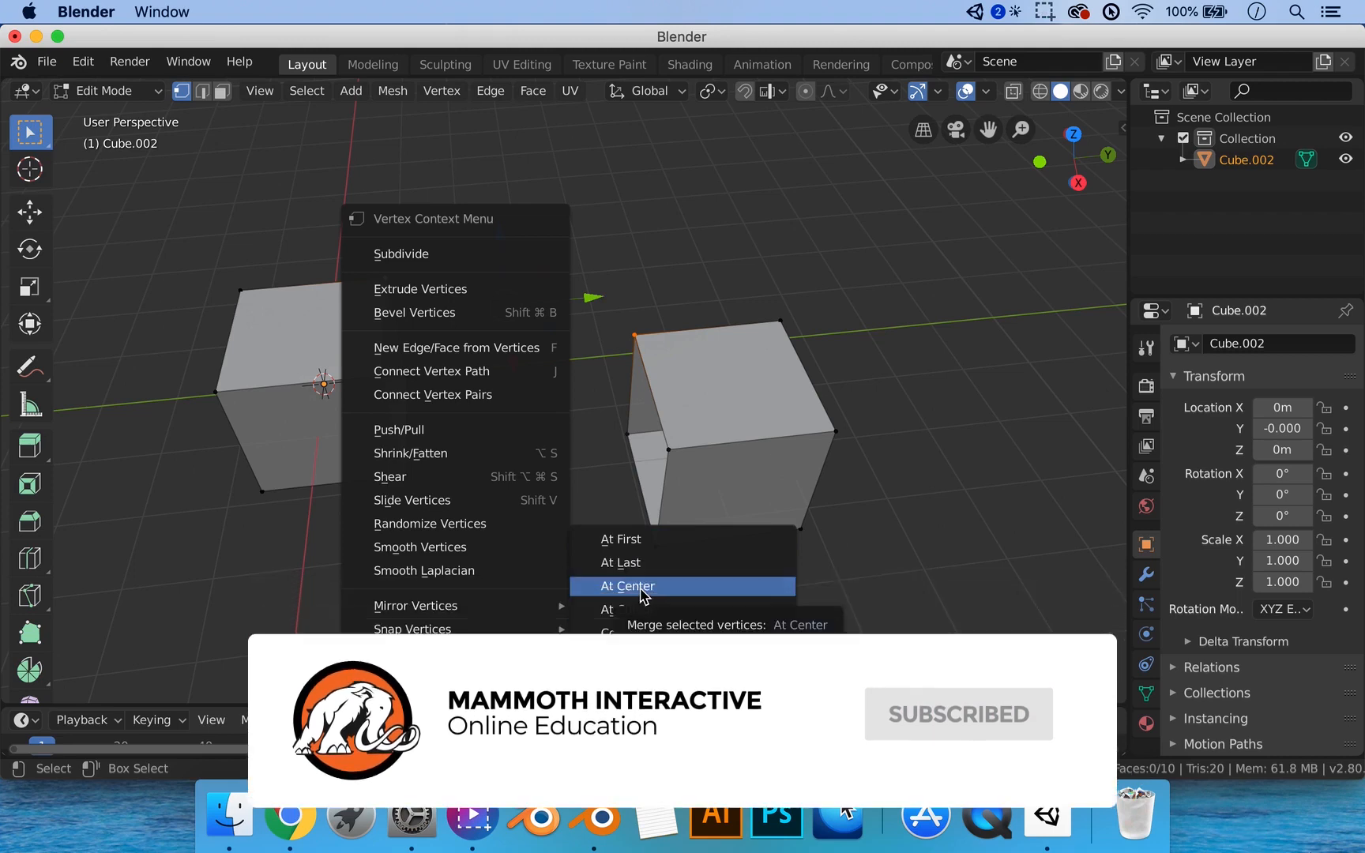
left_click(638, 589)
Merge the lower back corner vertices of the two open sides at their center.
middle_click_drag(634, 518, 594, 477)
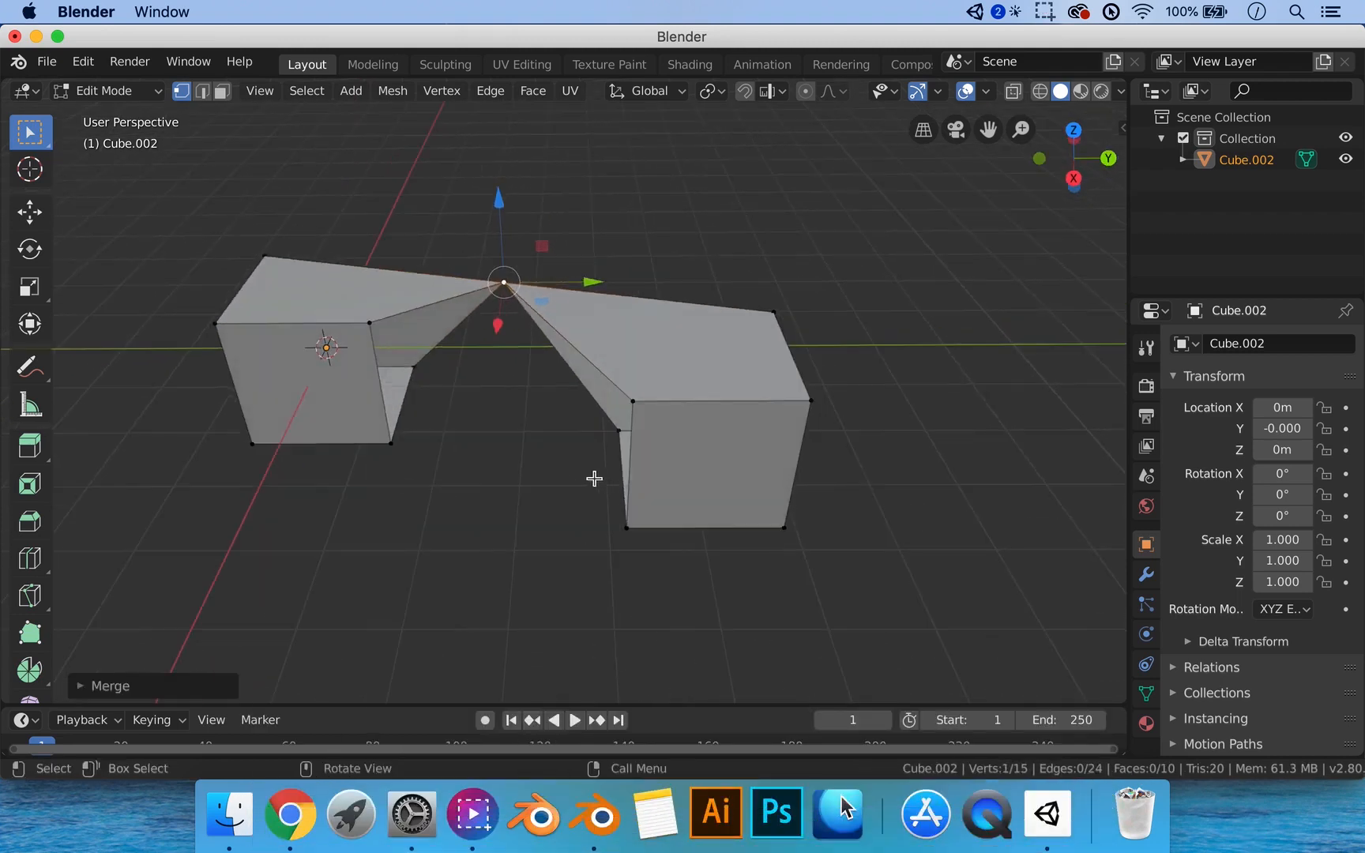
middle_click_drag(450, 402, 423, 385)
left_click(409, 369)
left_click(621, 433, "shift")
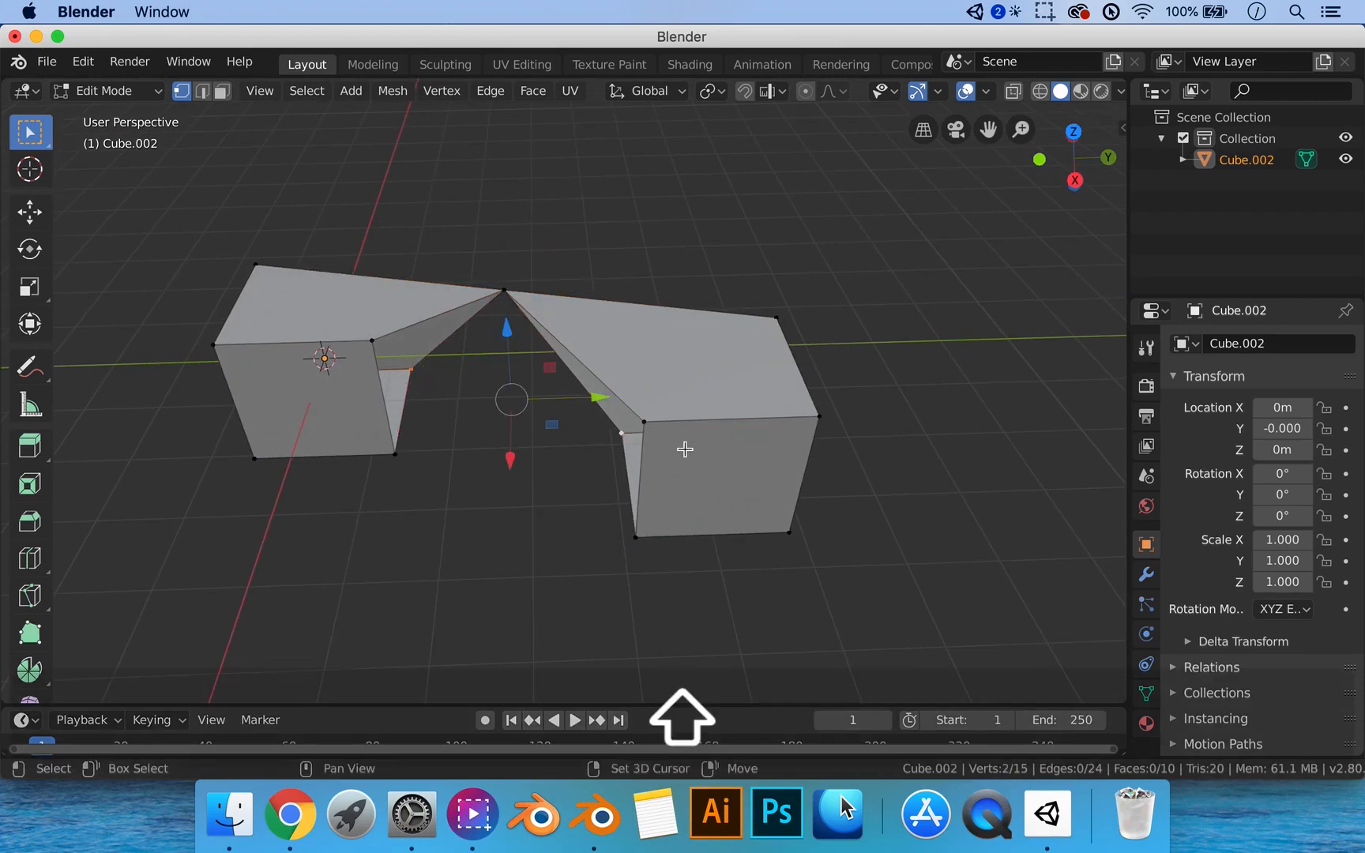
key("shift+r")
Merge the upper front corner vertices of the two open sides at their center.
left_click(371, 341)
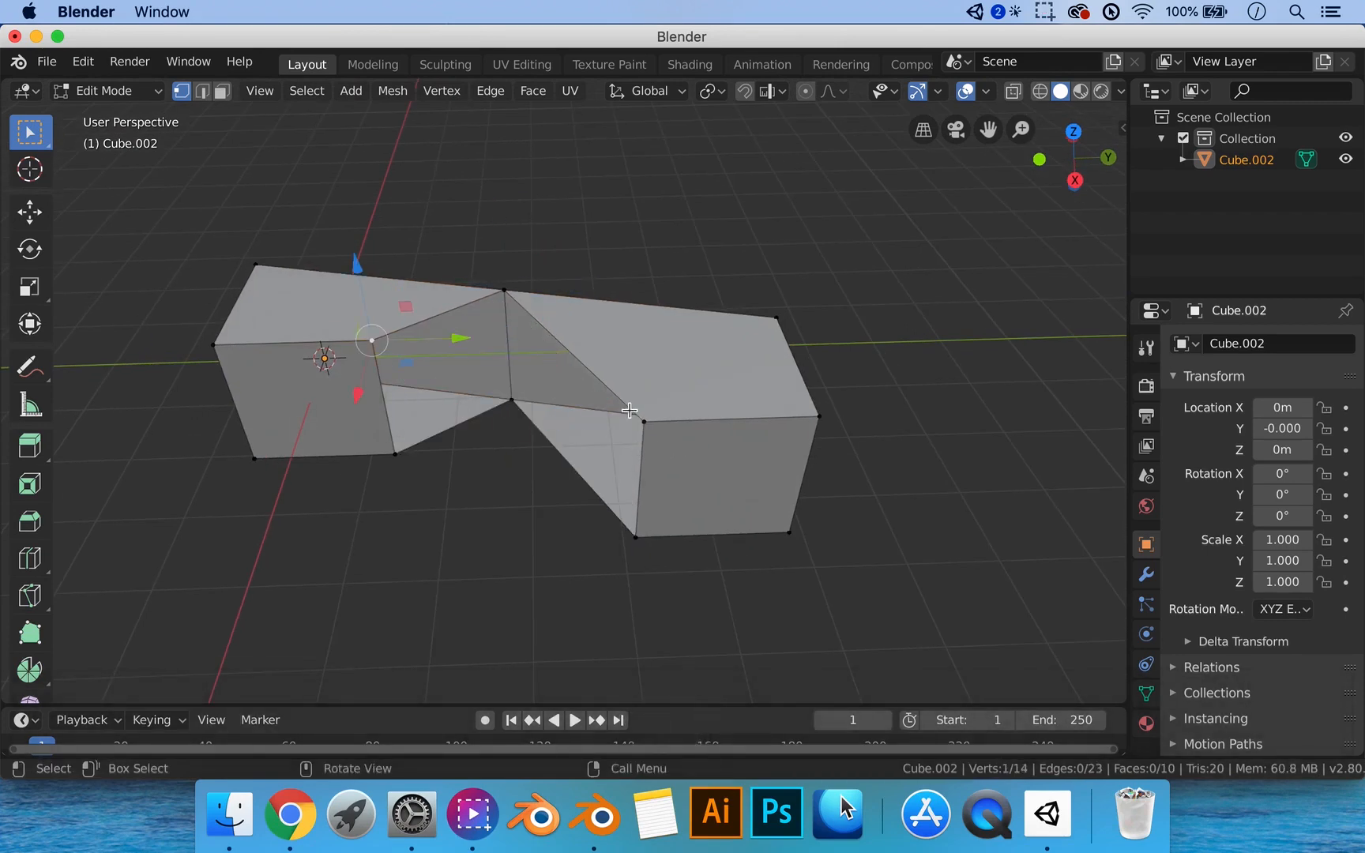
left_click(643, 421, "shift")
key("shift+r")
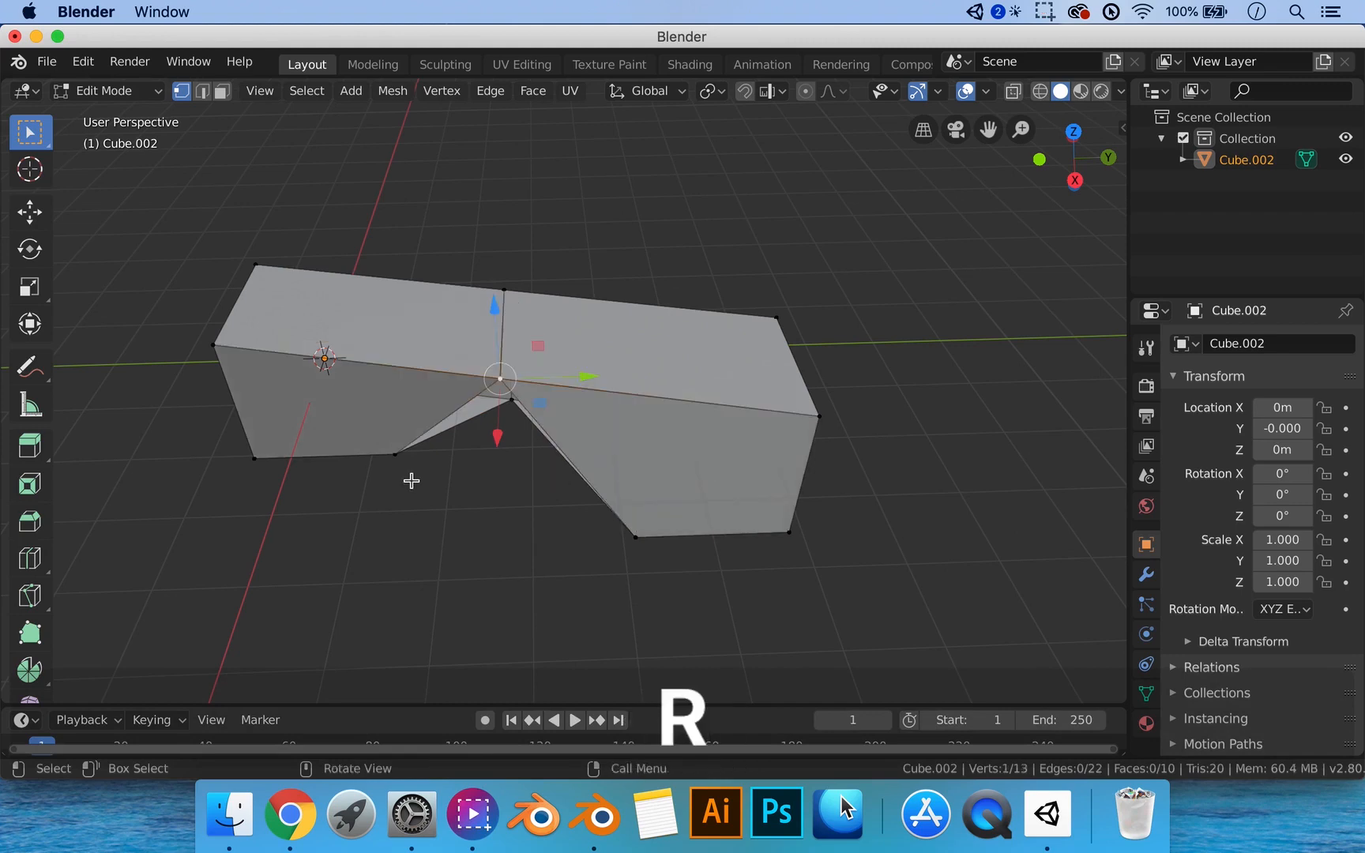
Merge the lower front corner vertices of the two open sides at their center, and return to Object Mode.
left_click(409, 460)
left_click(638, 540, "shift")
key("shift+r")
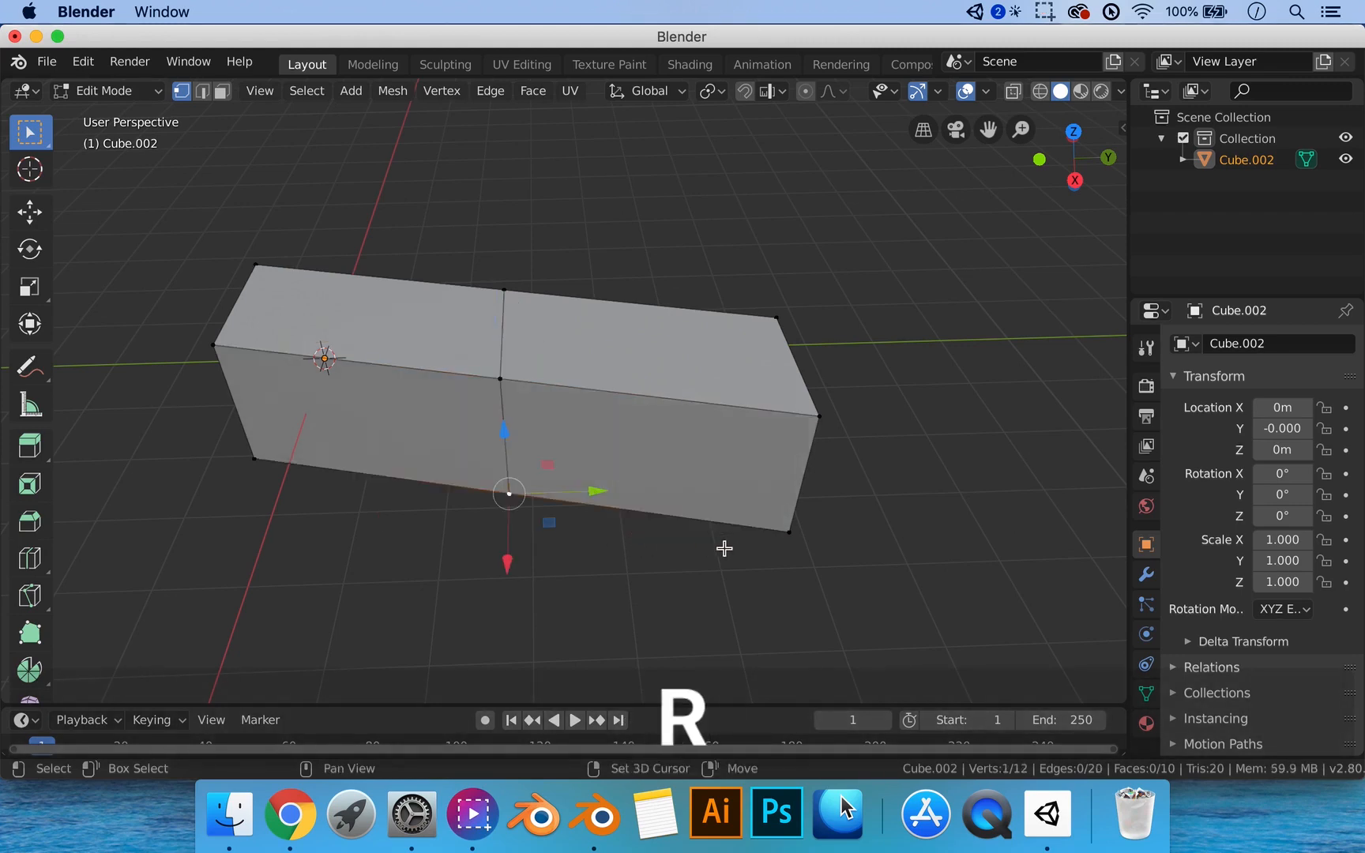
middle_click_drag(725, 548, 619, 527)
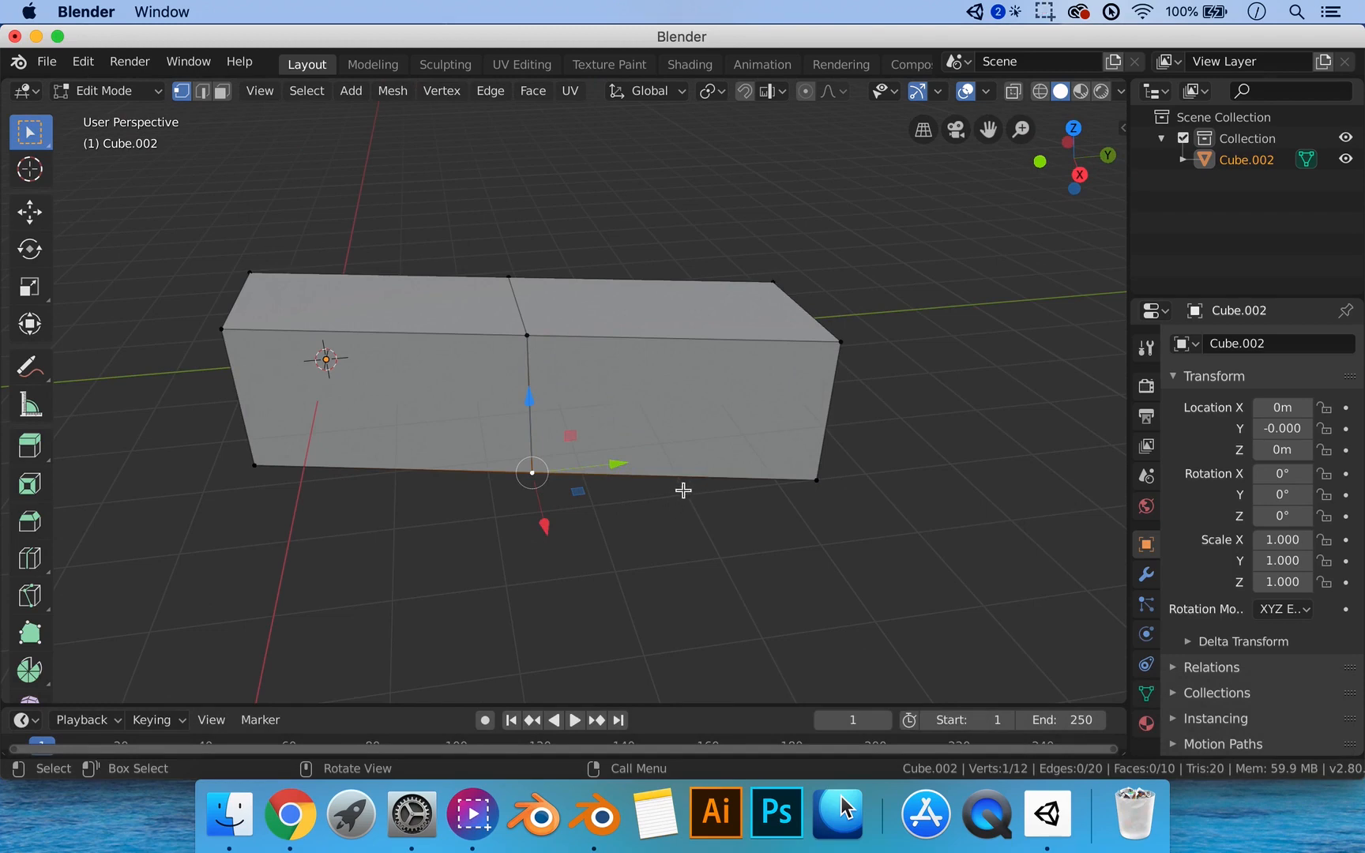
key("Tab")
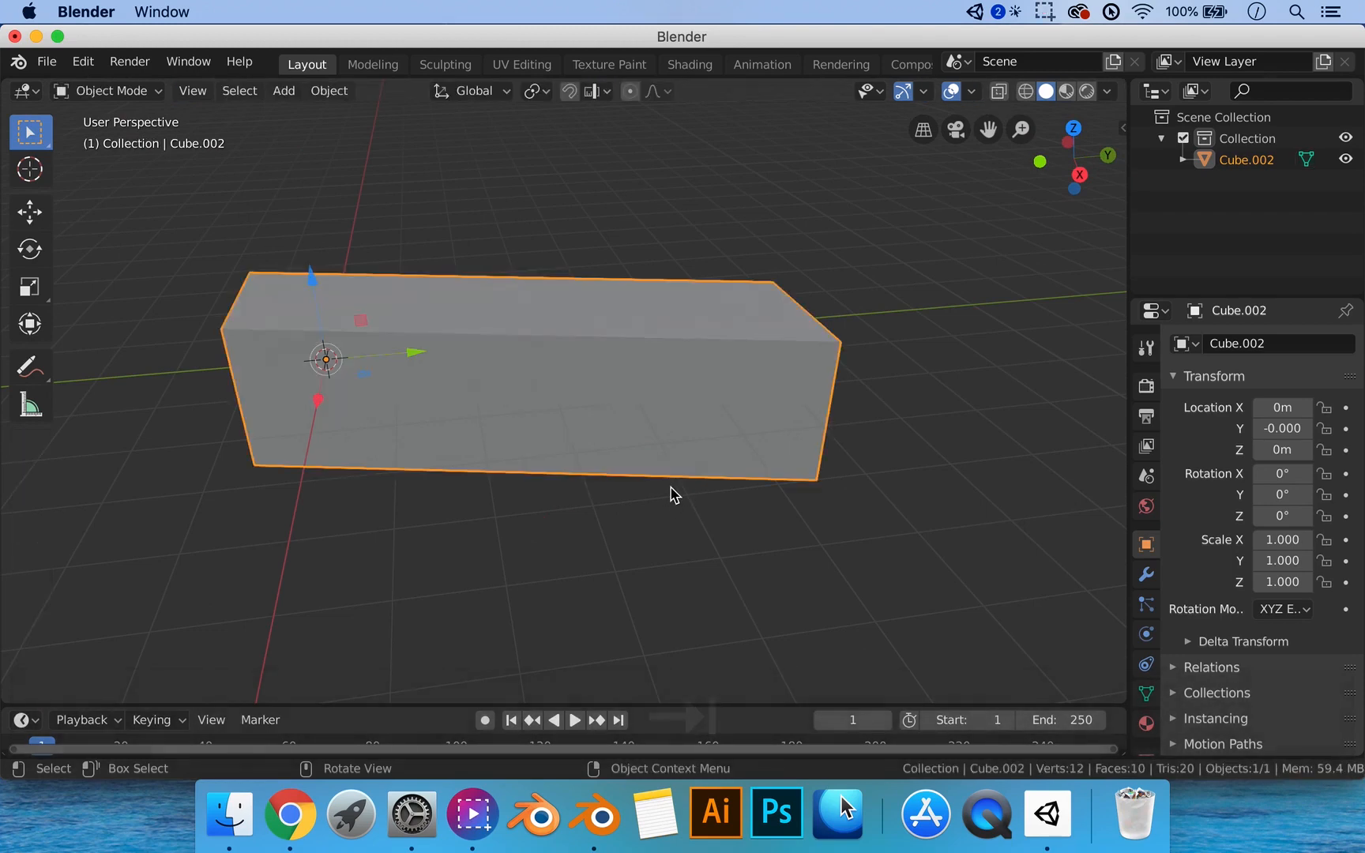
Delete the connected box and add a new cube at the world origin.
key("x")
left_click(674, 494)
middle_click_drag(384, 435, 575, 438, "shift")
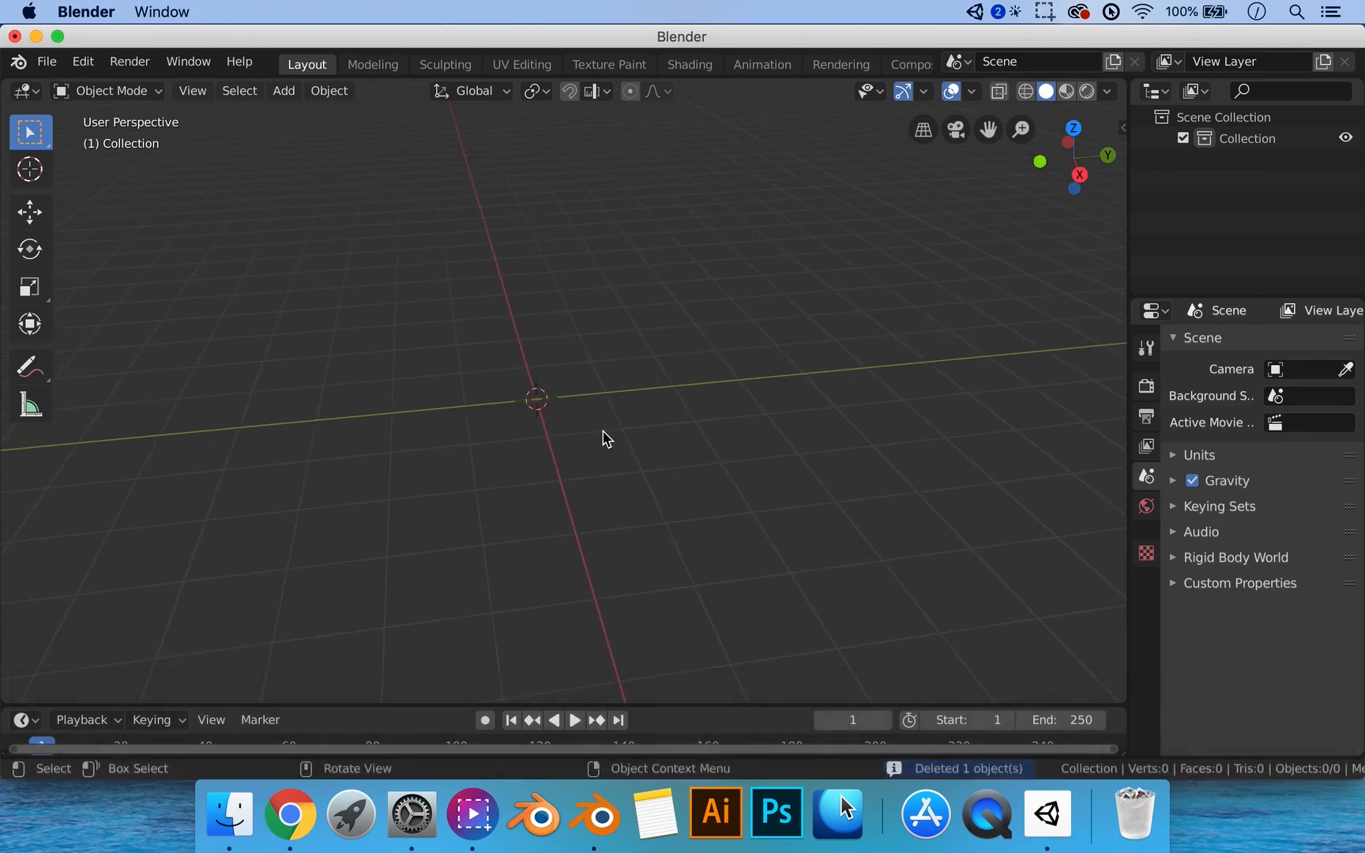
key("shift+a")
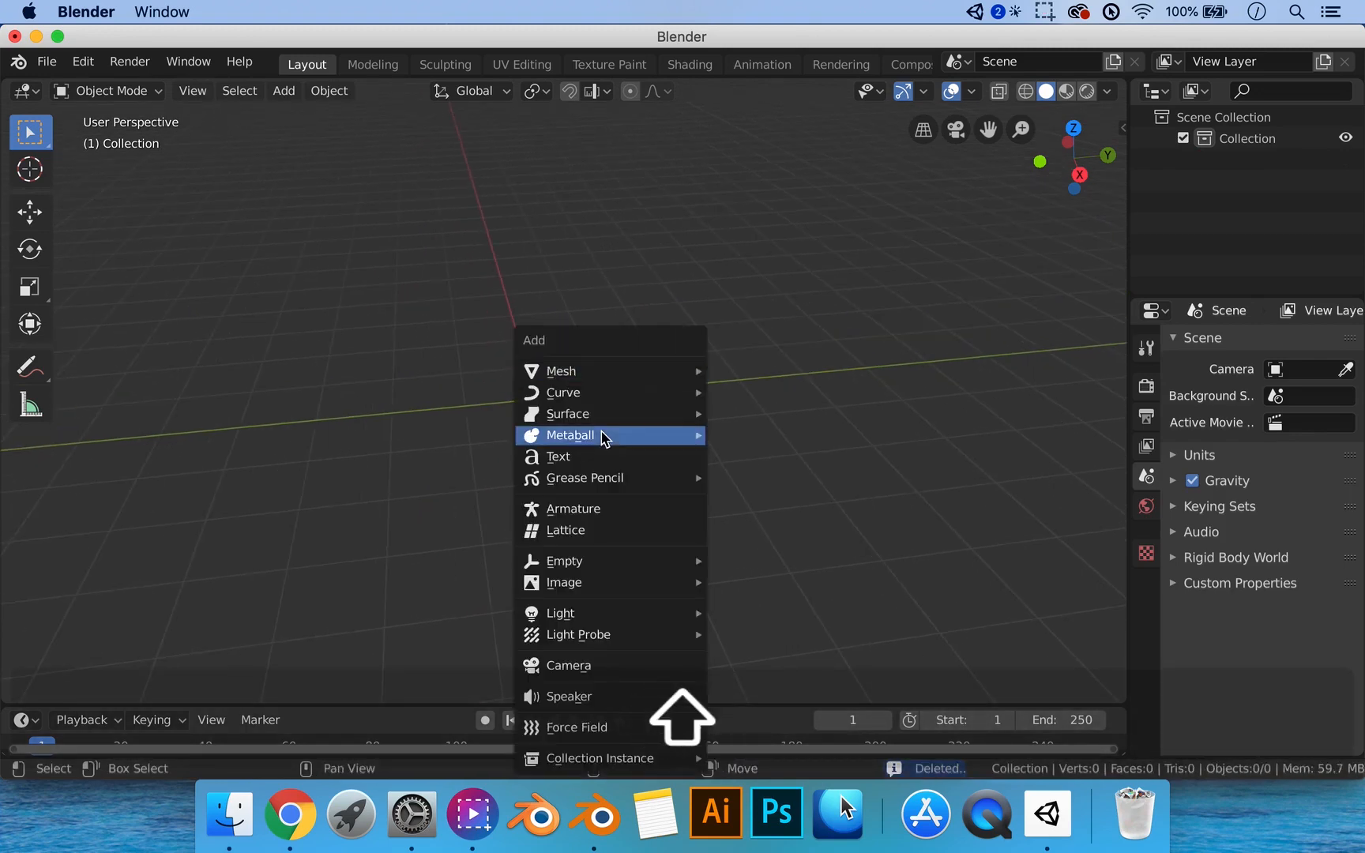
mouse_move(585, 371)
left_click(771, 393)
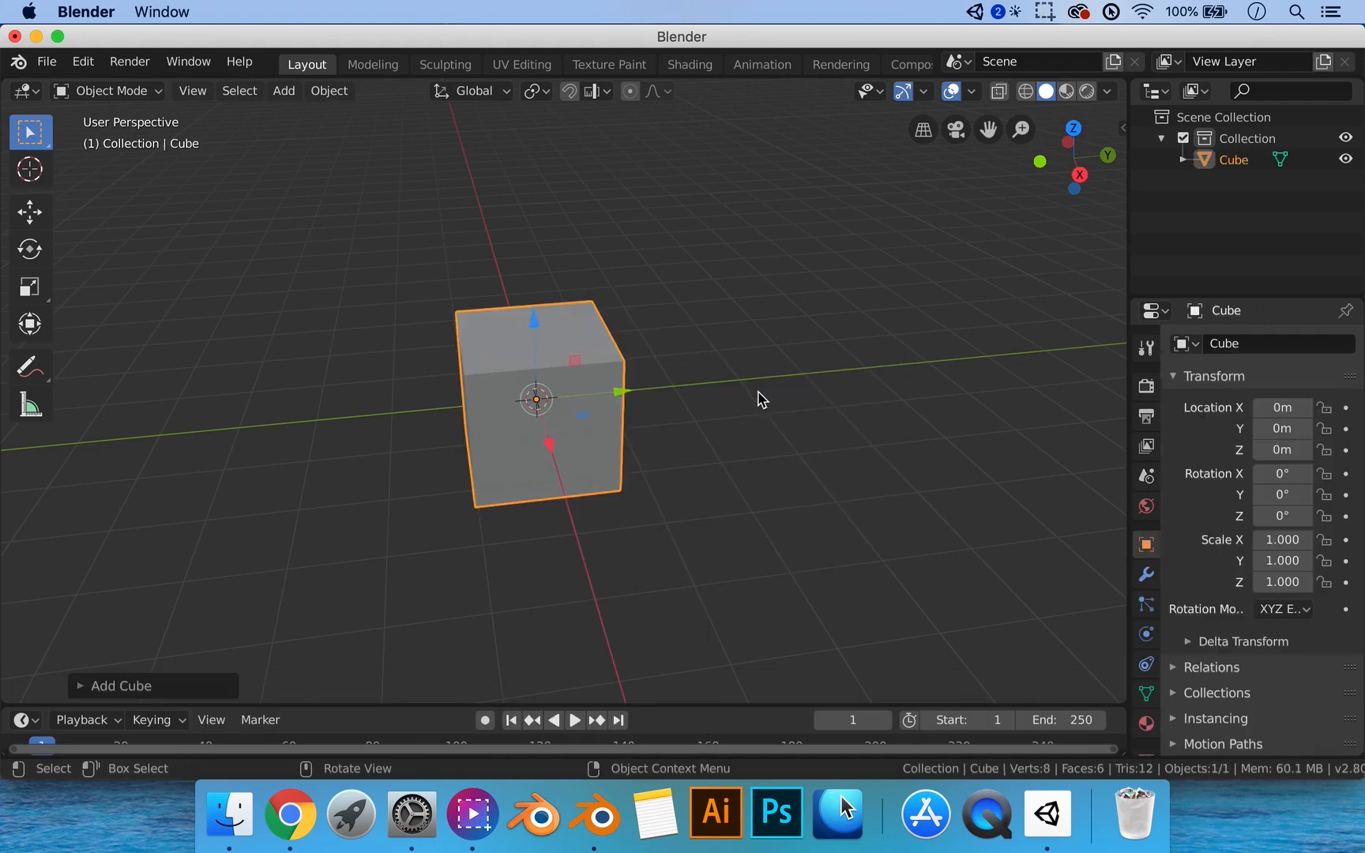
middle_click_drag(758, 399, 737, 397)
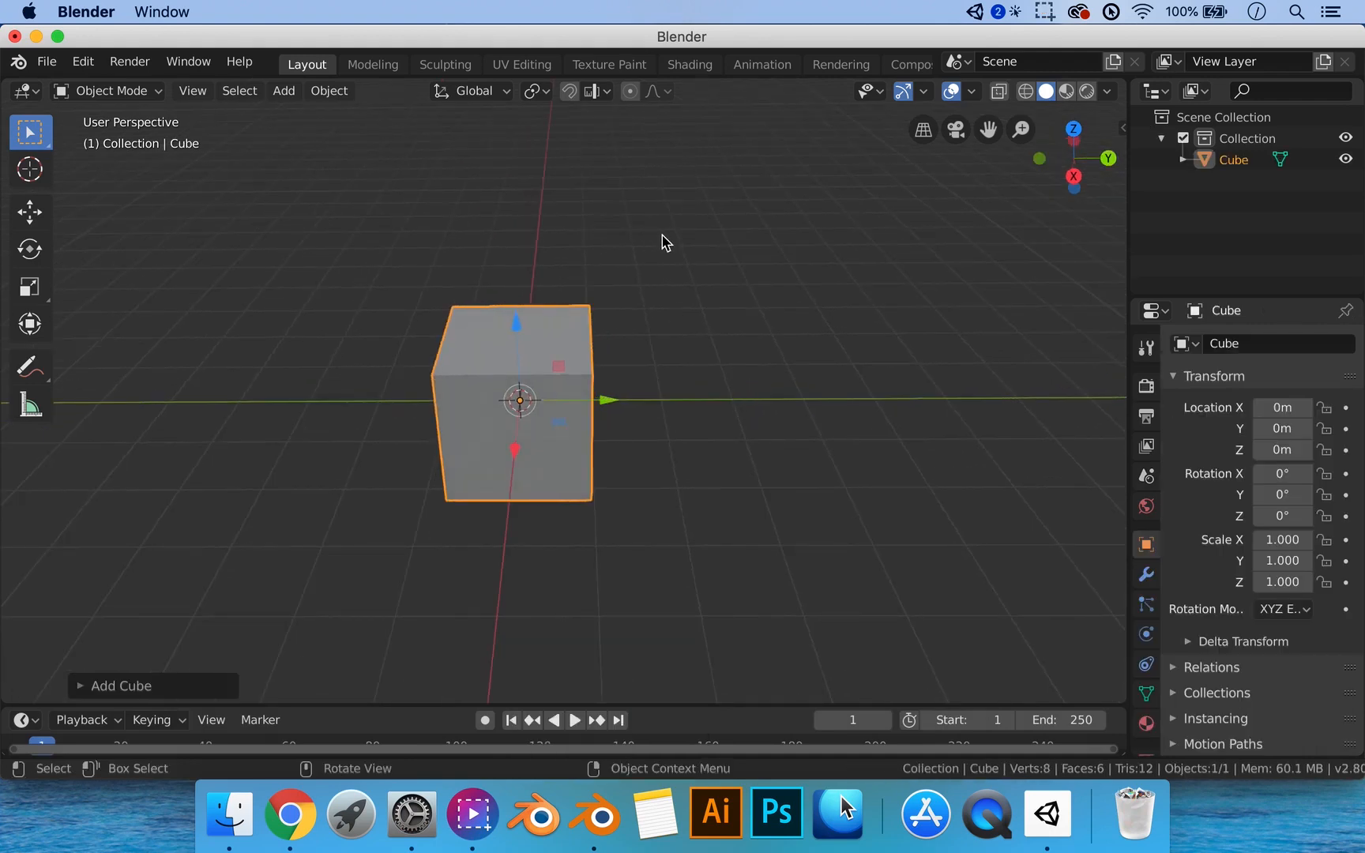
Turn on snapping, duplicate the cube along the Y axis, and place the copy at Y 2.1 m with a small gap.
key("shift+Tab")
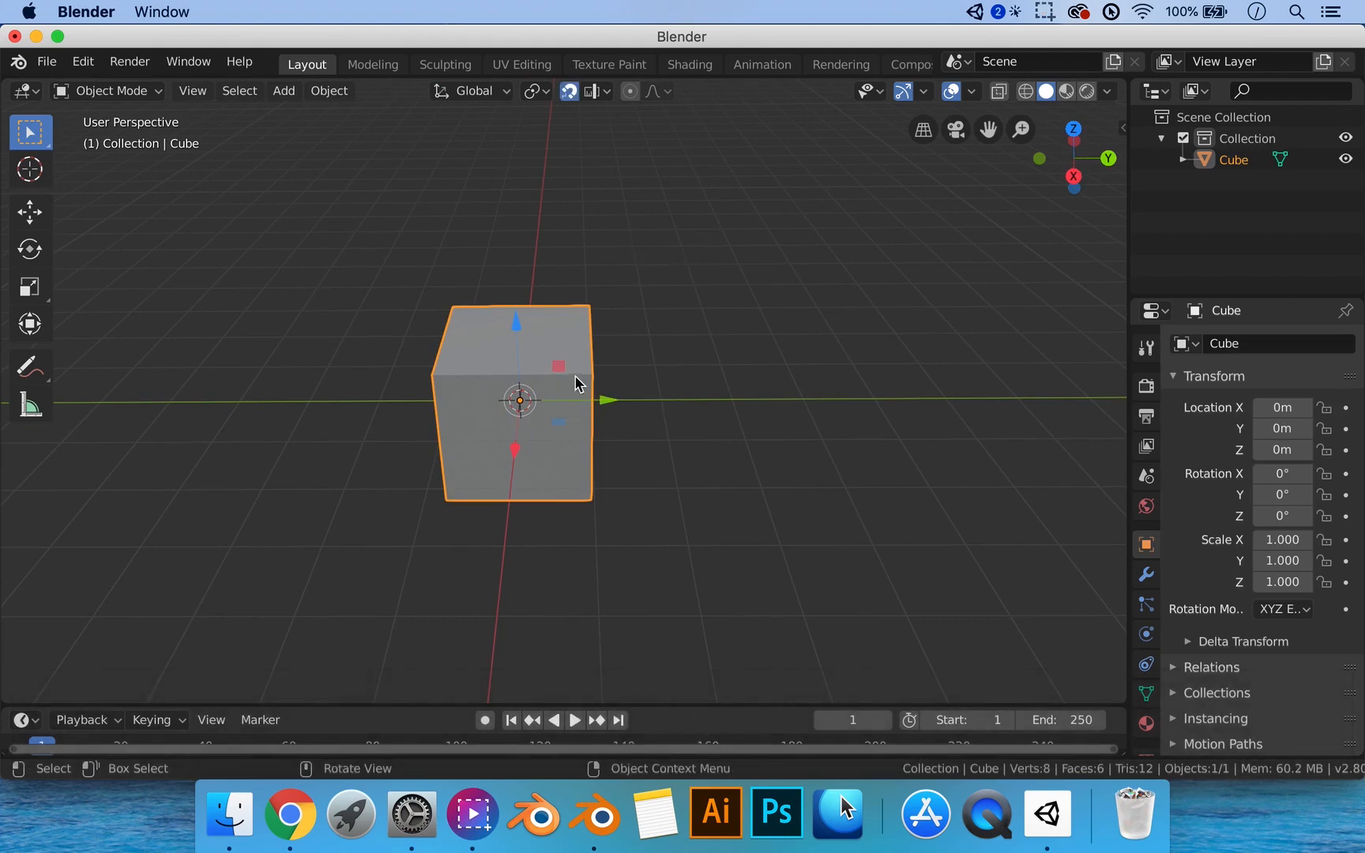
key("shift+d")
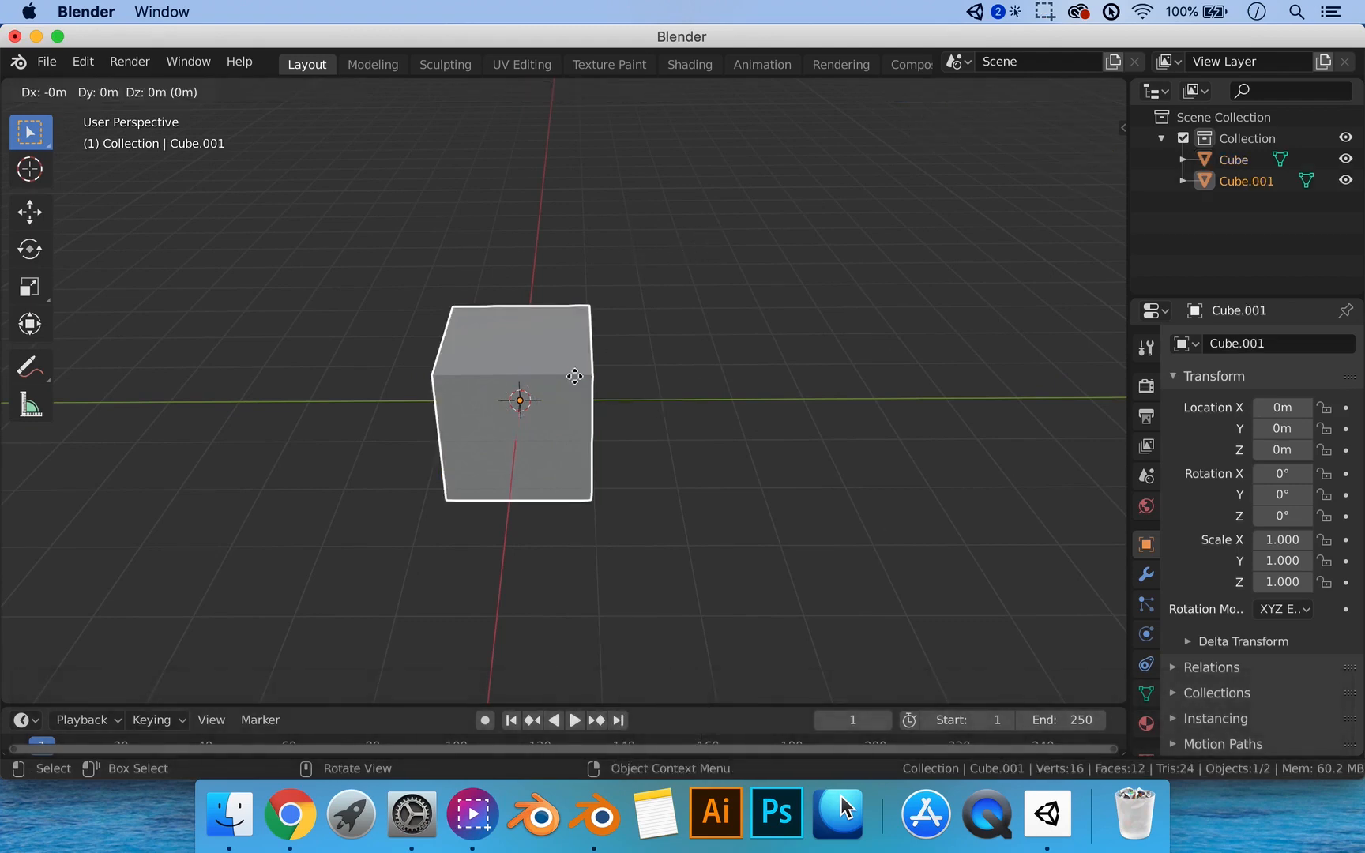
key("y")
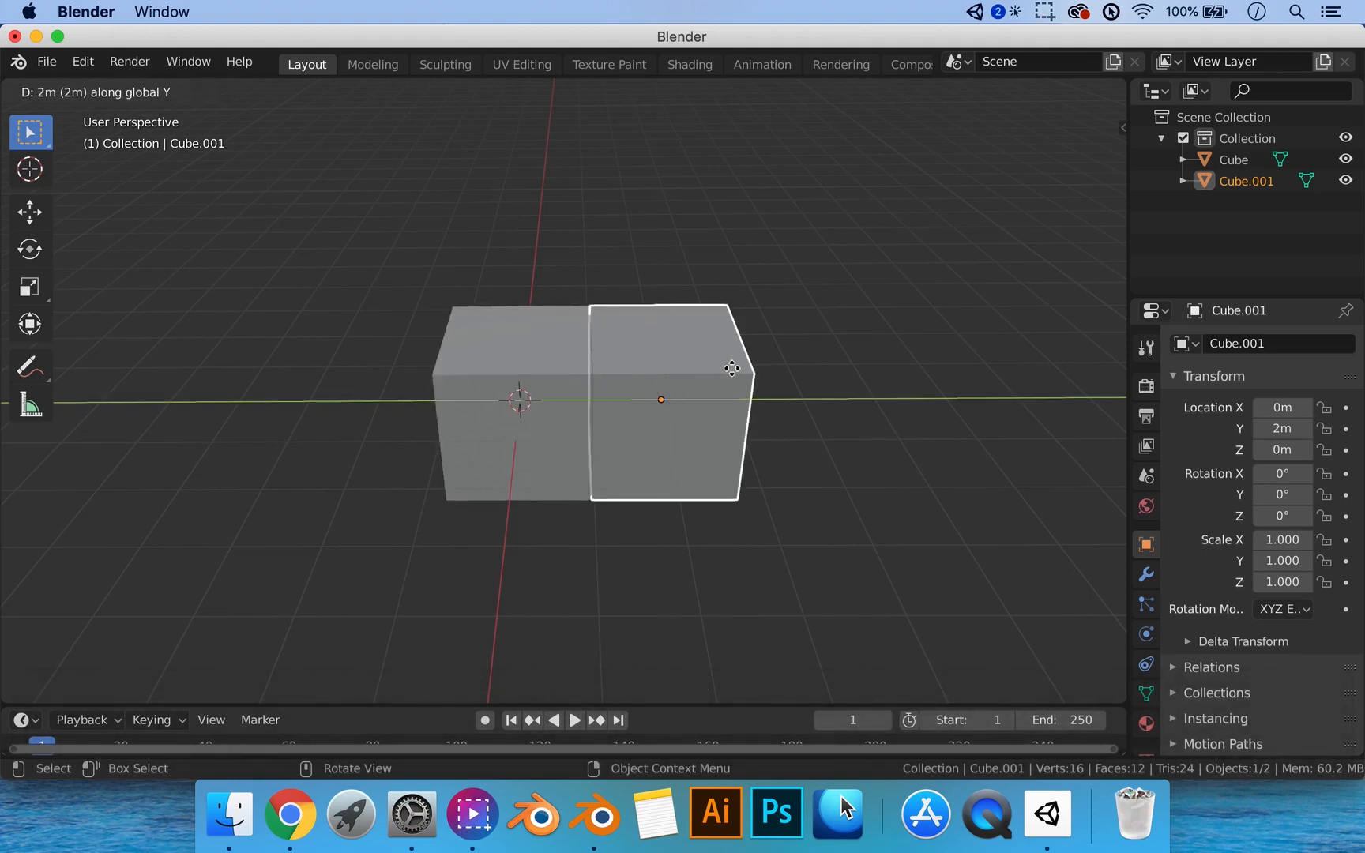
left_click(731, 369)
middle_click_drag(742, 373, 785, 427)
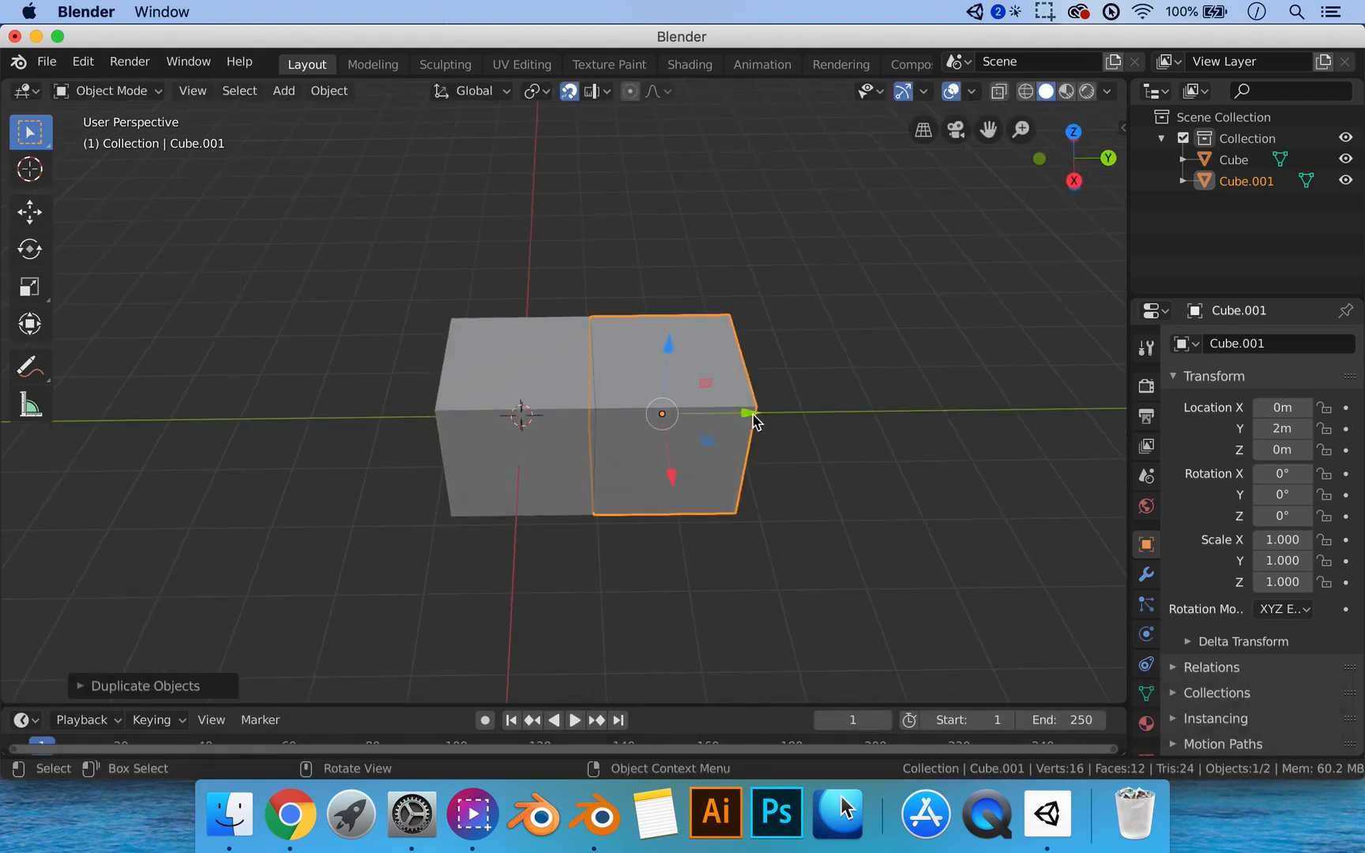
mouse_move(753, 419)
left_mouse_down("shift")
mouse_move(776, 415)
mouse_move(743, 417)
left_mouse_up("shift")
middle_click_drag(850, 409, 705, 388)
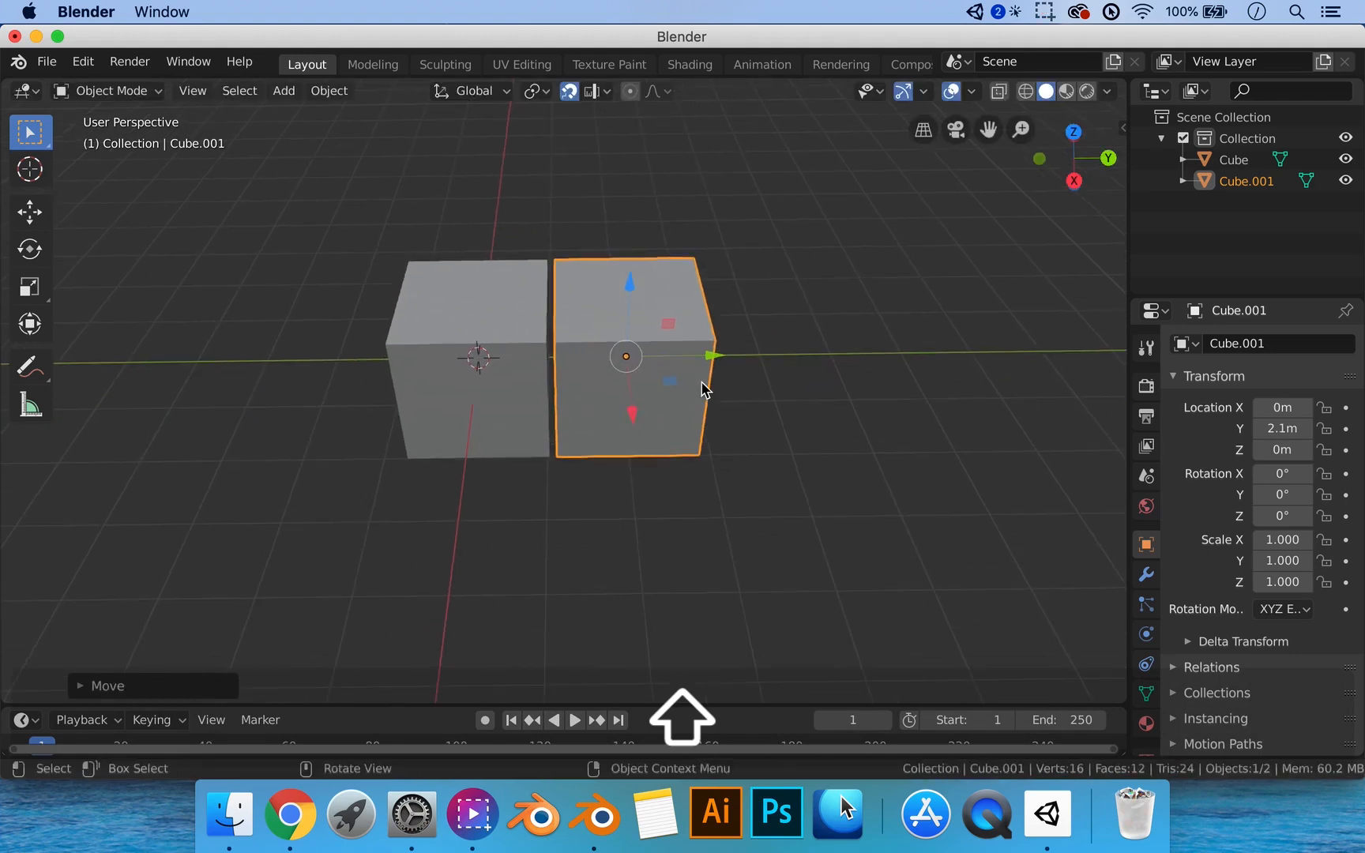
Join the duplicate with the original cube, keeping the original active, and enter Edit Mode.
left_click(515, 414, "shift")
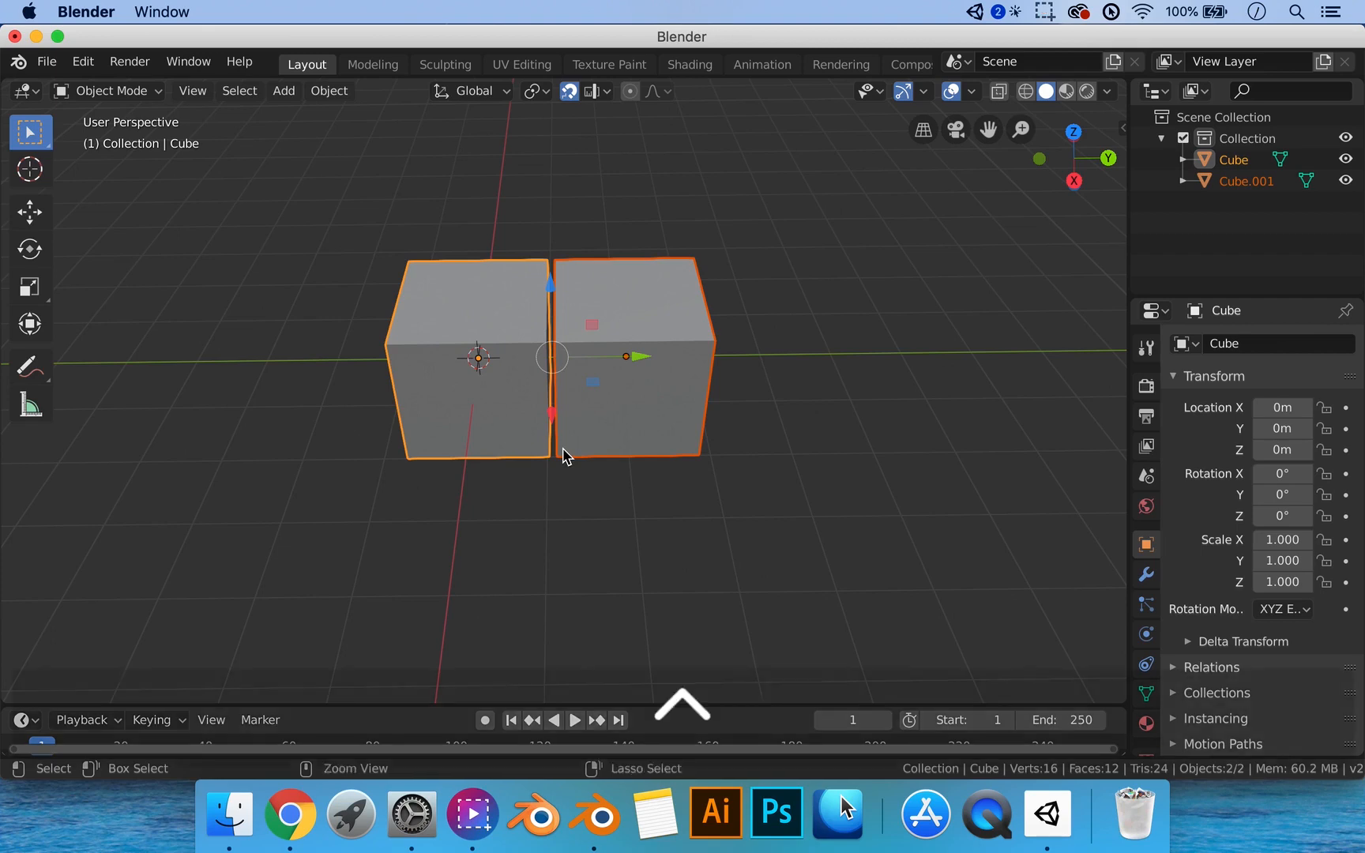
key("ctrl+j")
key("Tab")
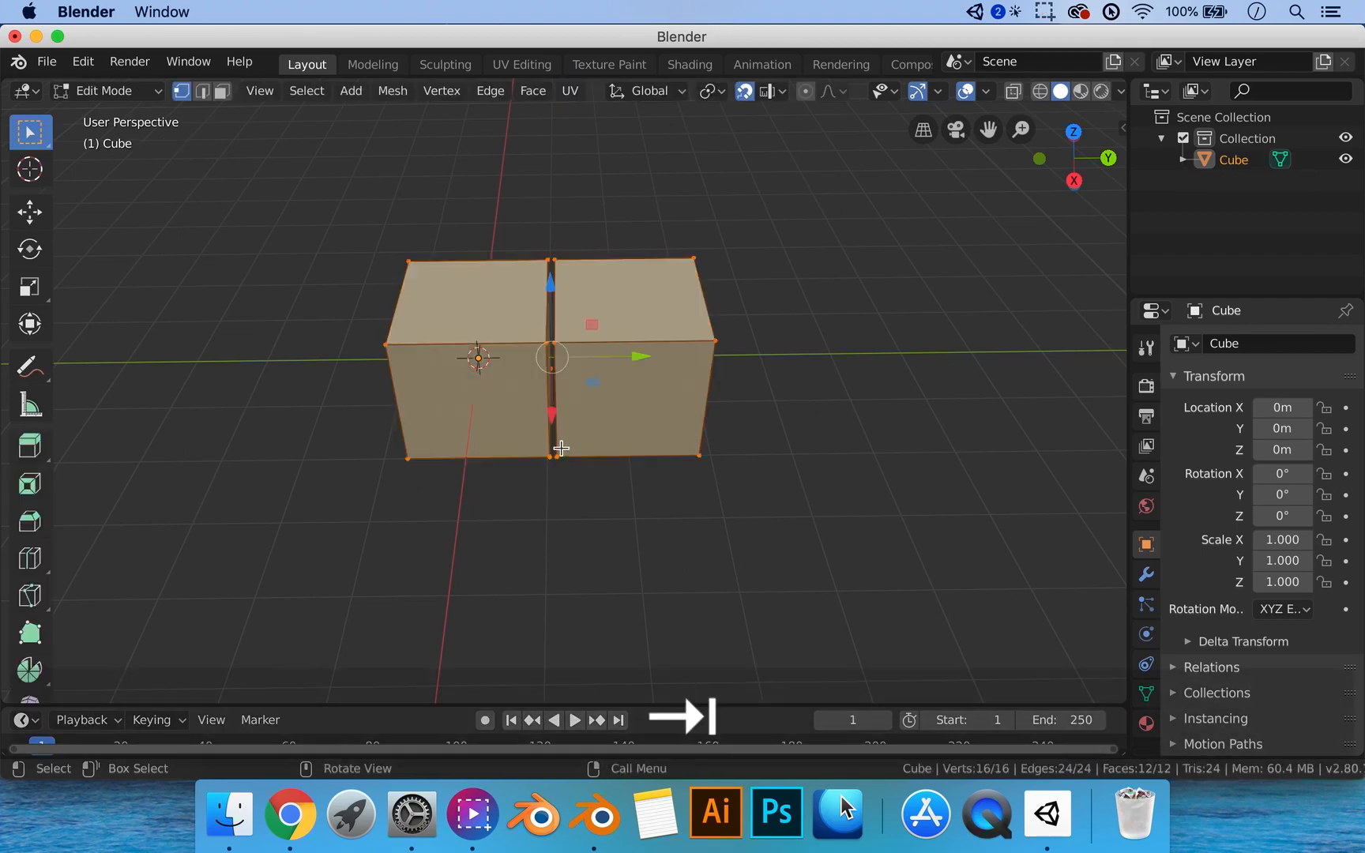
Merge all the vertices by distance with a merge distance of 0.12 m.
right_click(592, 425)
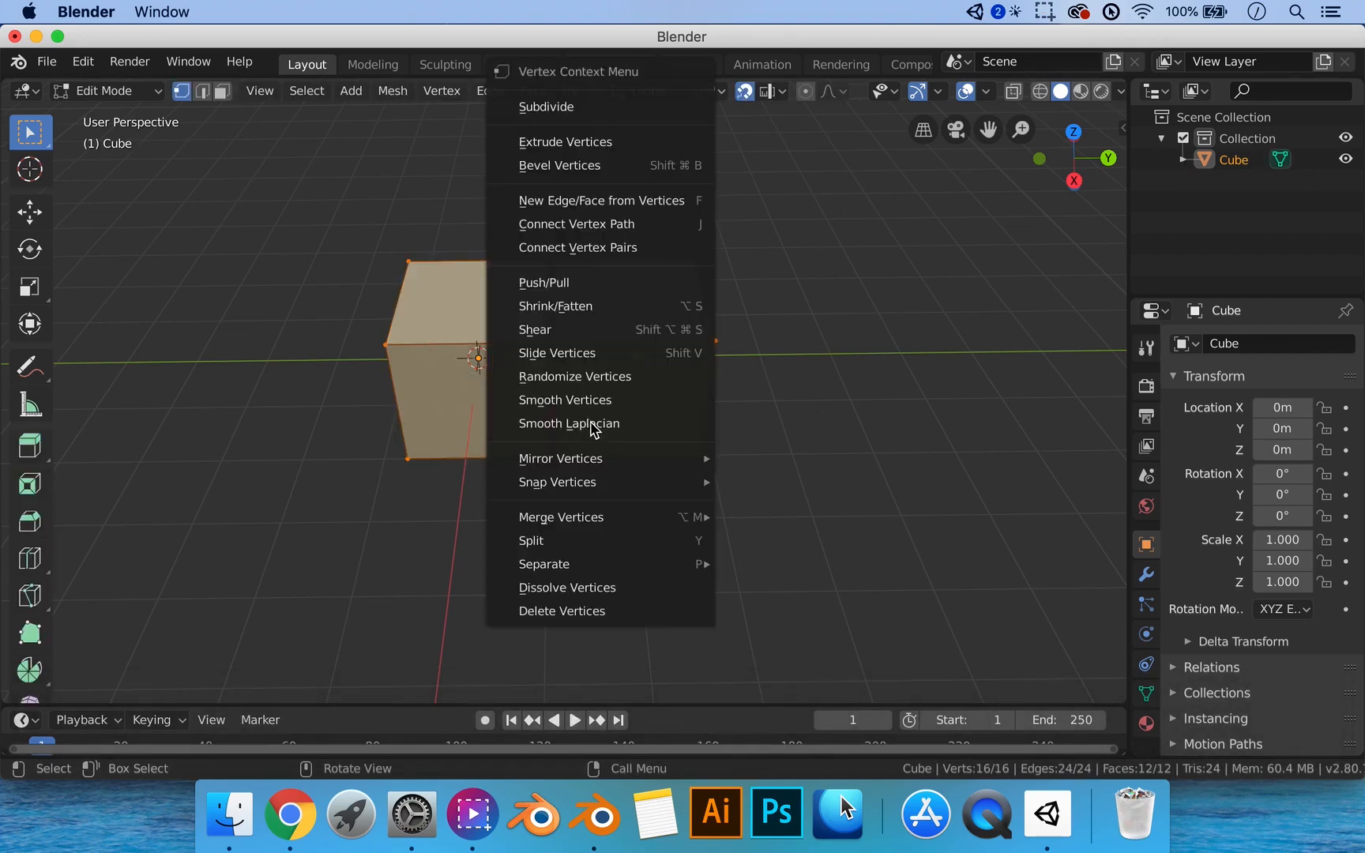
mouse_move(632, 524)
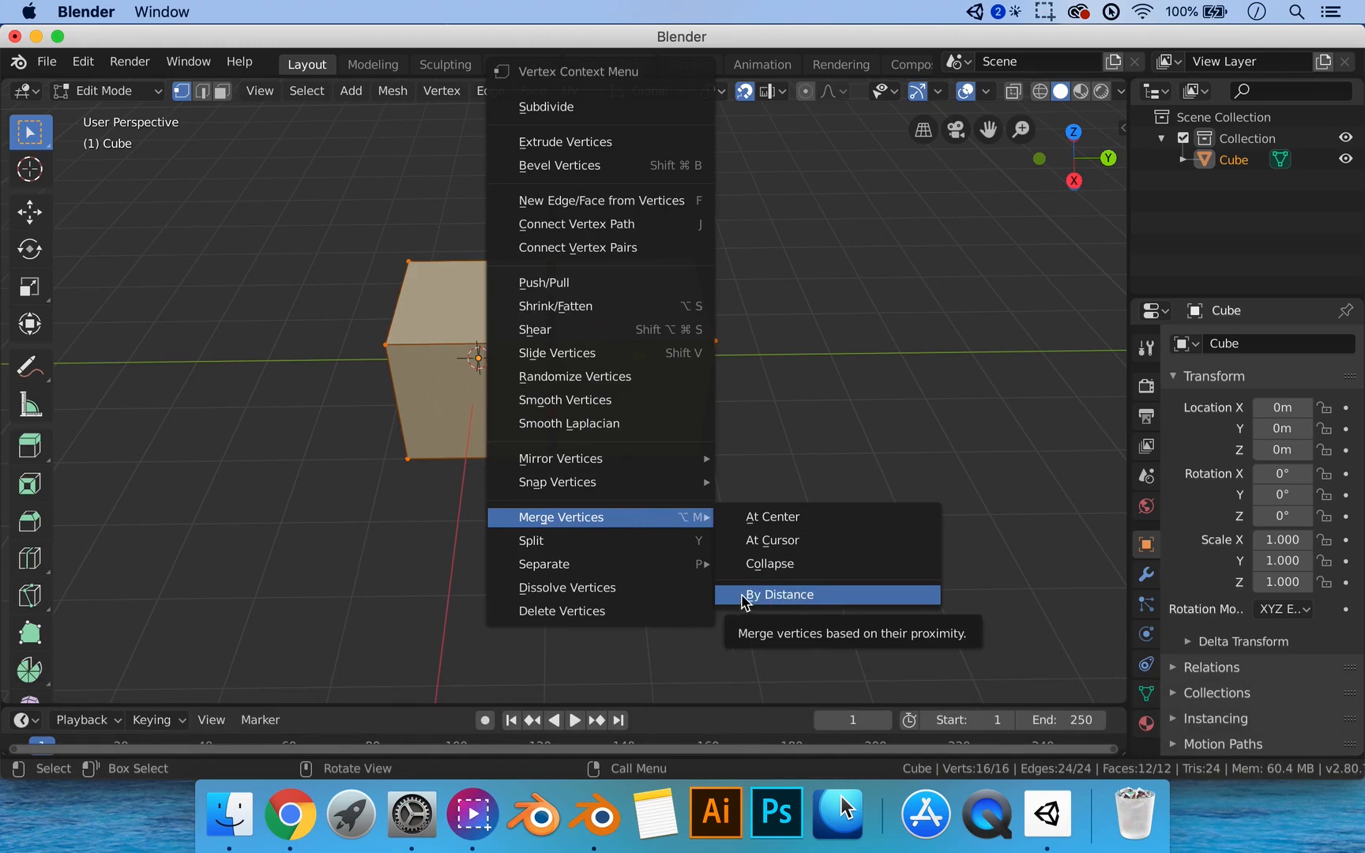
left_click(767, 597)
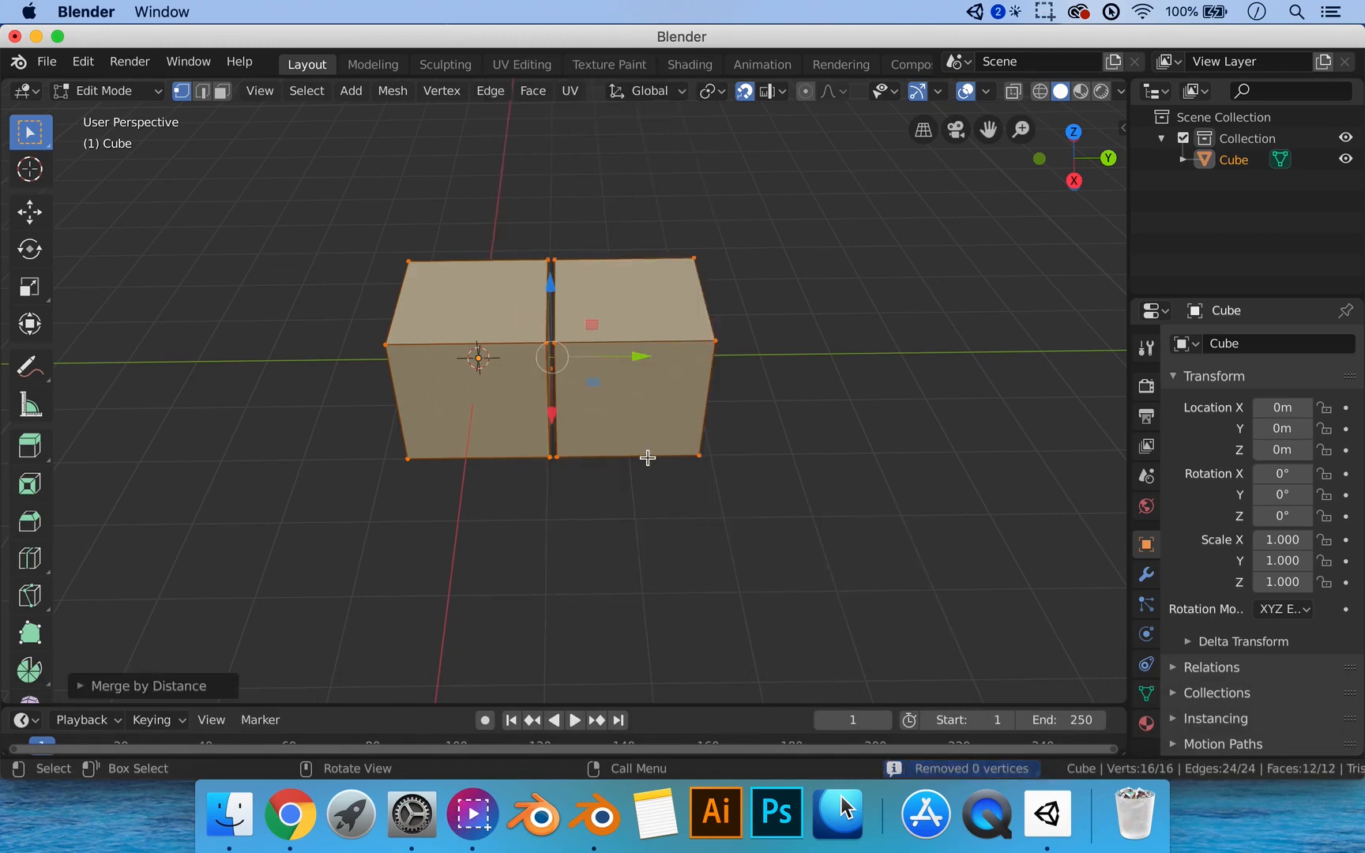
left_click(84, 687)
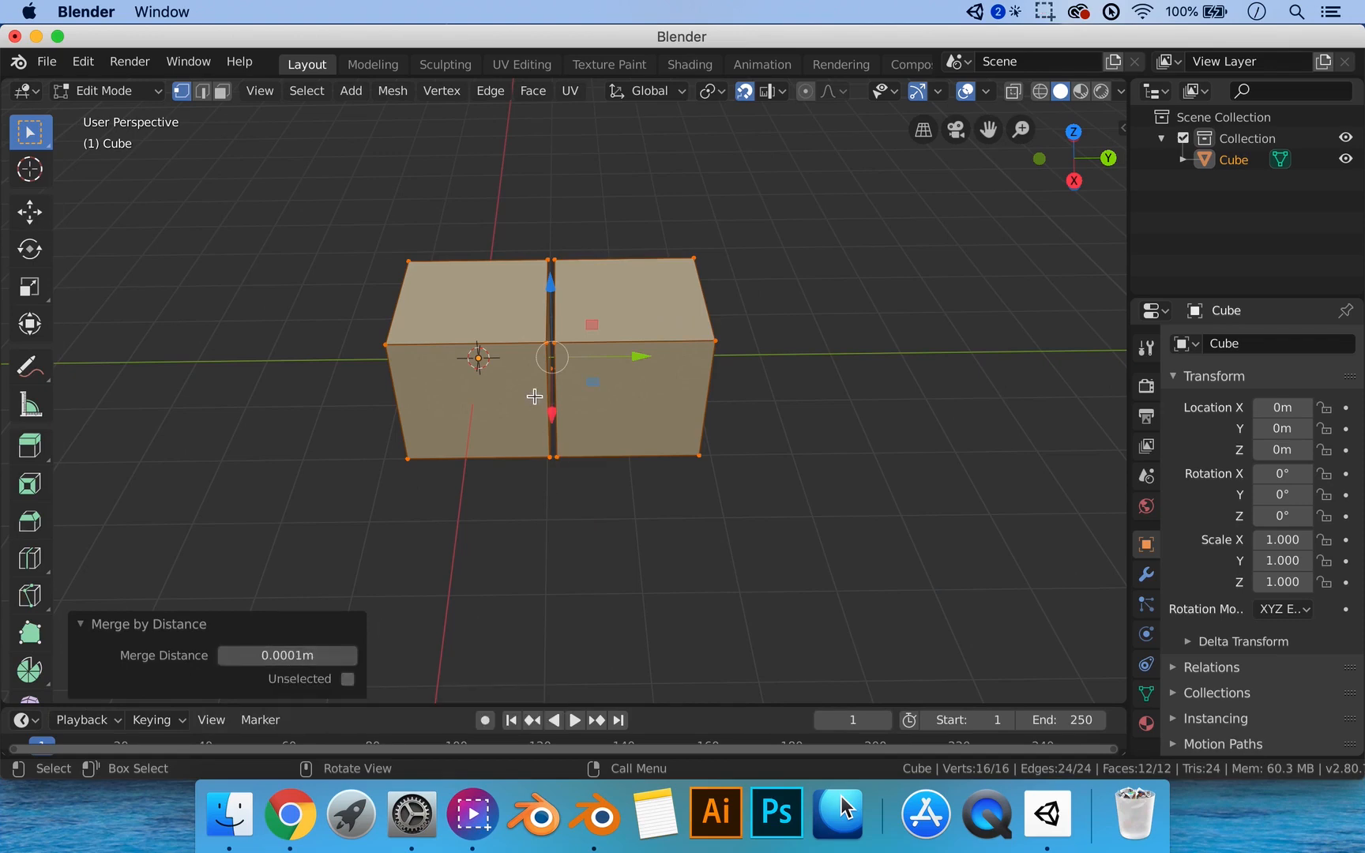
left_click_drag(283, 655, 346, 654)
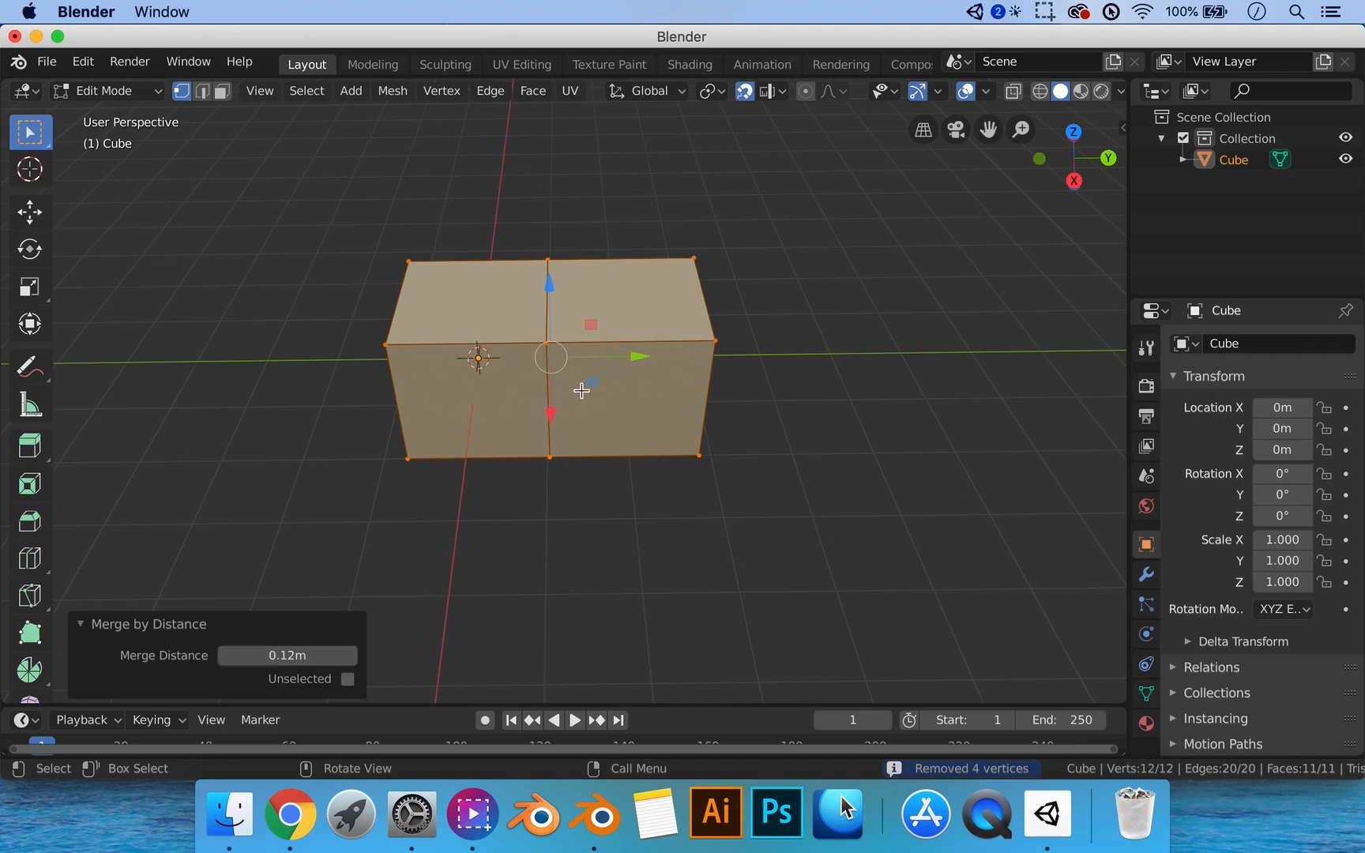
Switch to wireframe shading and examine the inside of the merged box from several sides.
scroll(575, 390, "up", 6)
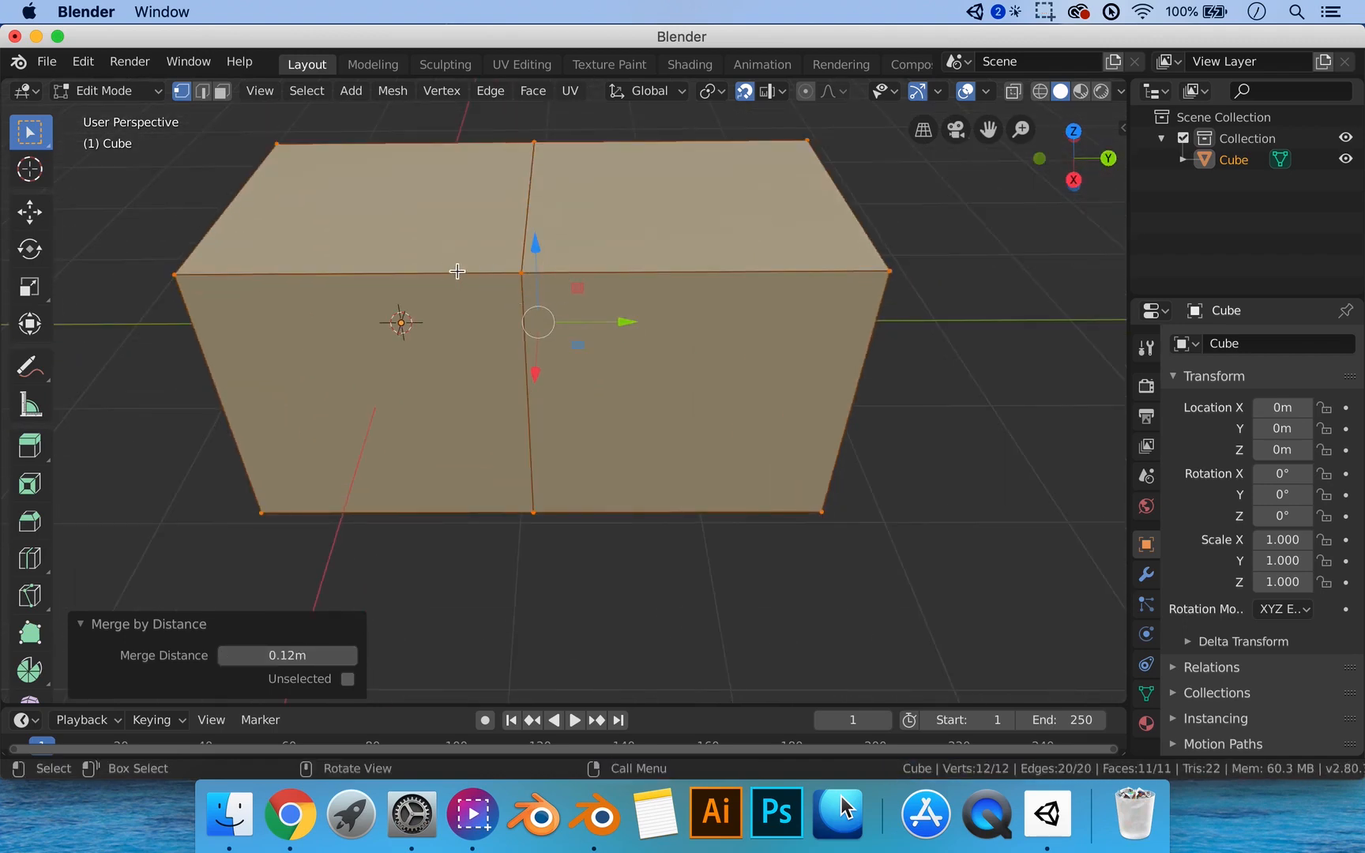
mouse_move(457, 271)
middle_mouse_down()
mouse_move(670, 280)
mouse_move(722, 244)
mouse_move(559, 279)
mouse_move(479, 278)
middle_mouse_up()
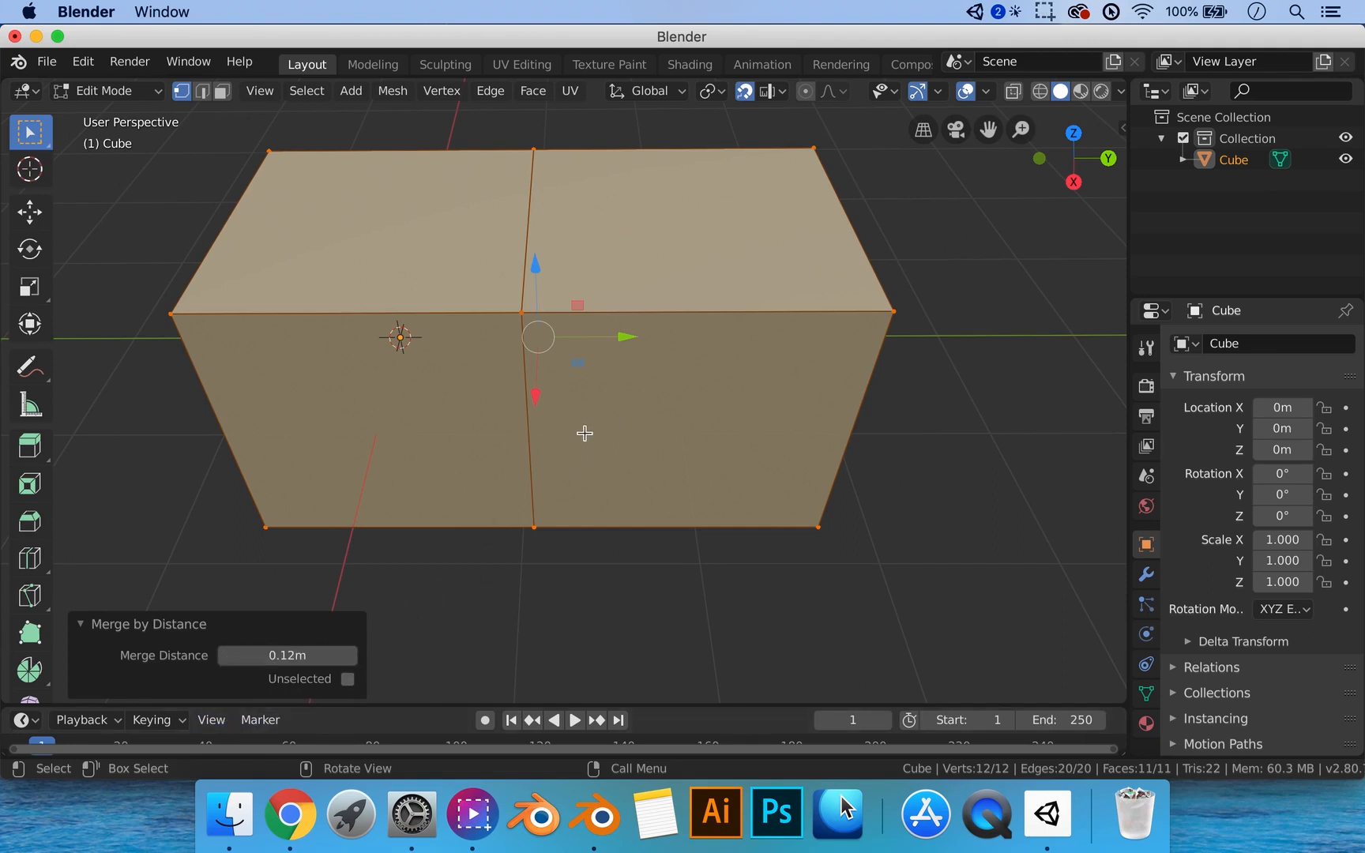
middle_click_drag(585, 433, 604, 435)
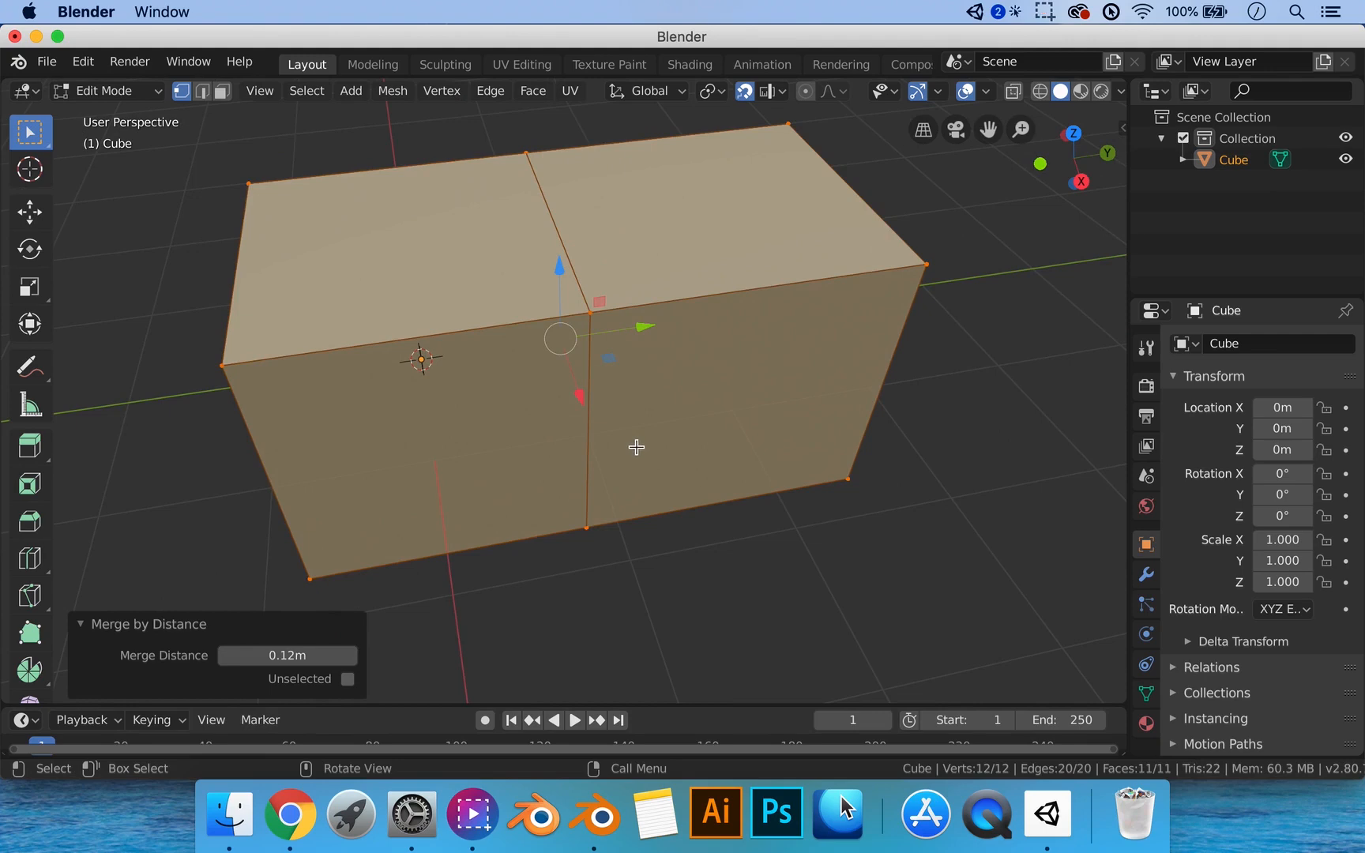
key("z")
left_click(479, 463)
mouse_move(658, 418)
middle_mouse_down()
mouse_move(713, 400)
mouse_move(698, 408)
middle_mouse_up()
middle_click_drag(714, 257, 594, 369)
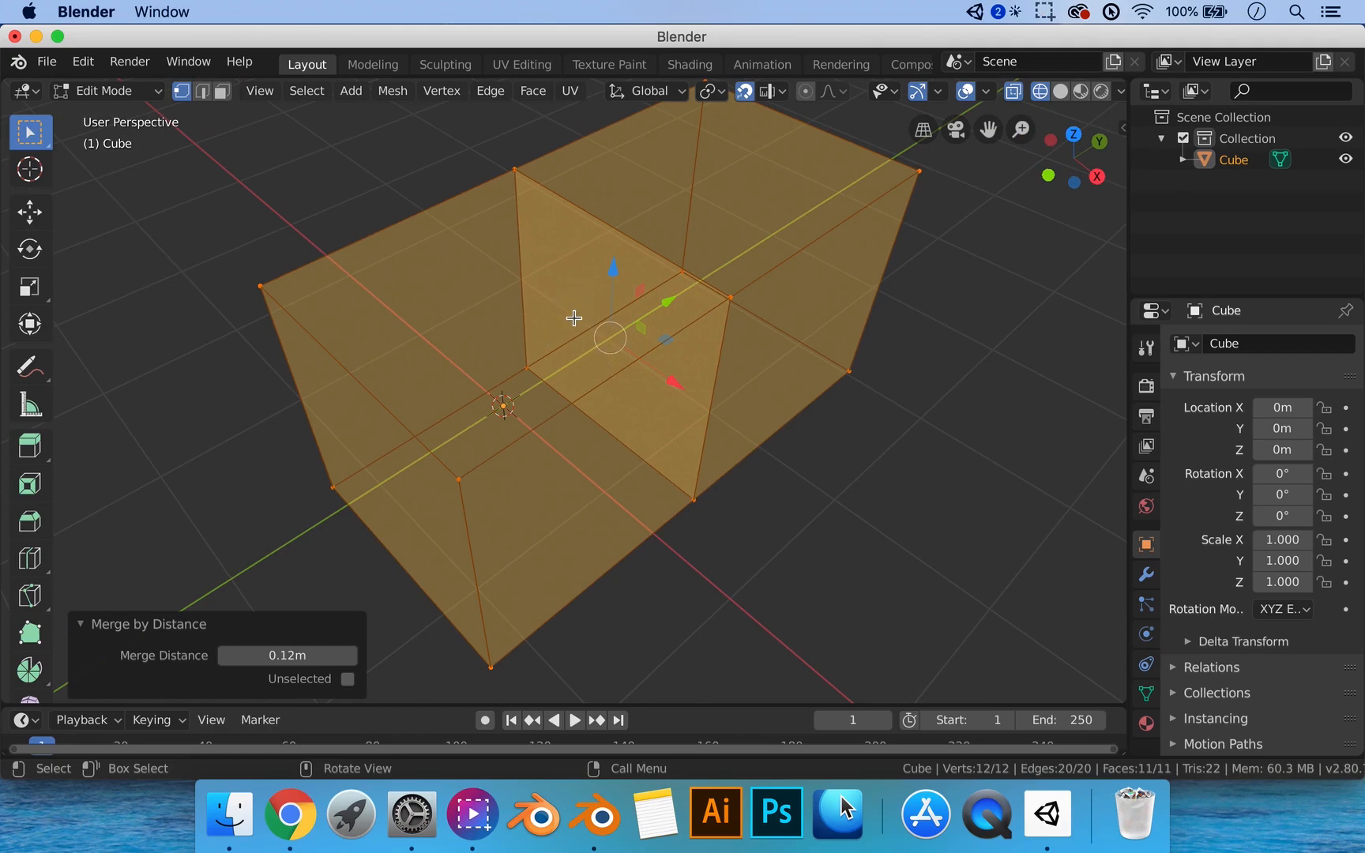
In face selection, delete the interior face that divides the two halves of the box.
key("ctrl+3")
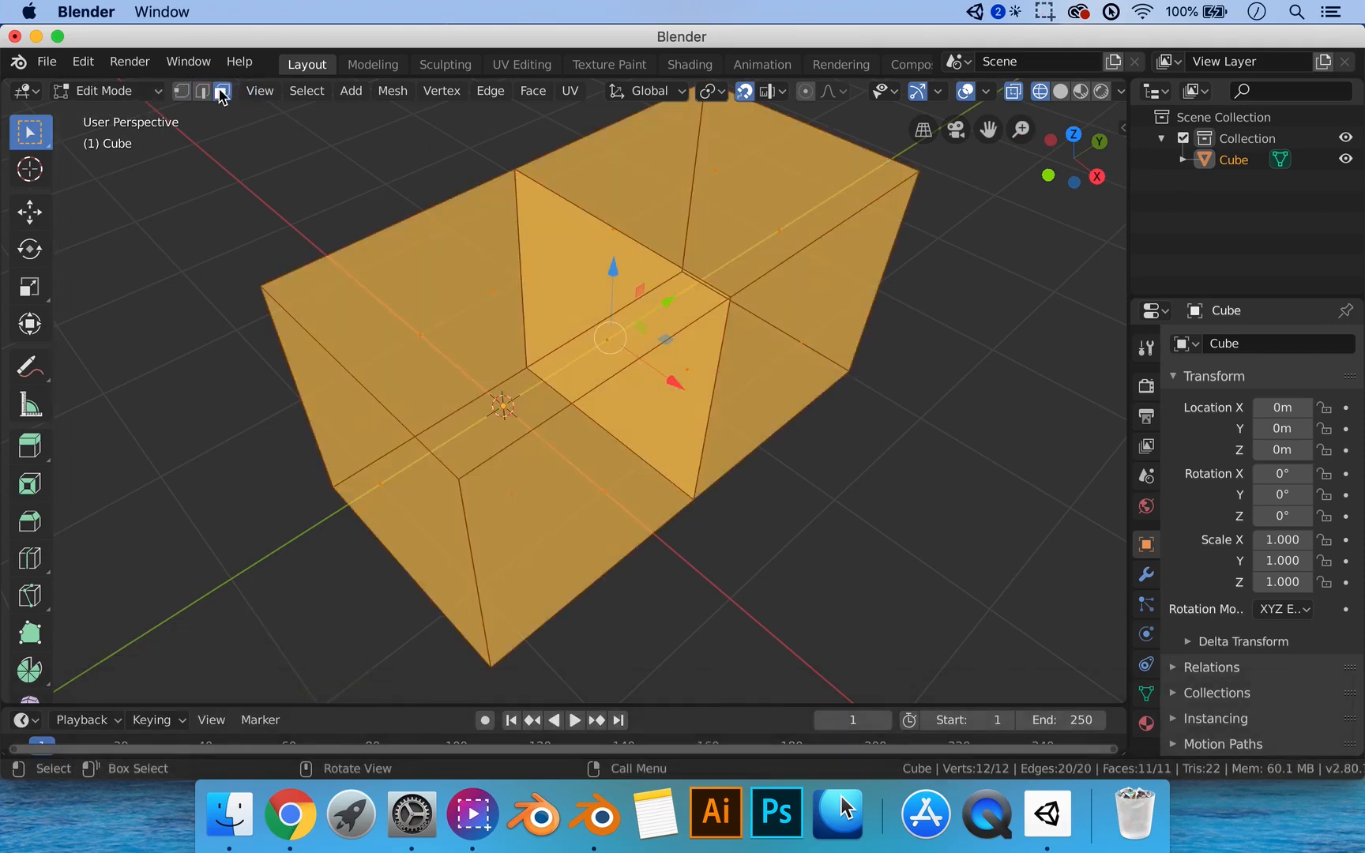
left_click(629, 351)
left_click(848, 481)
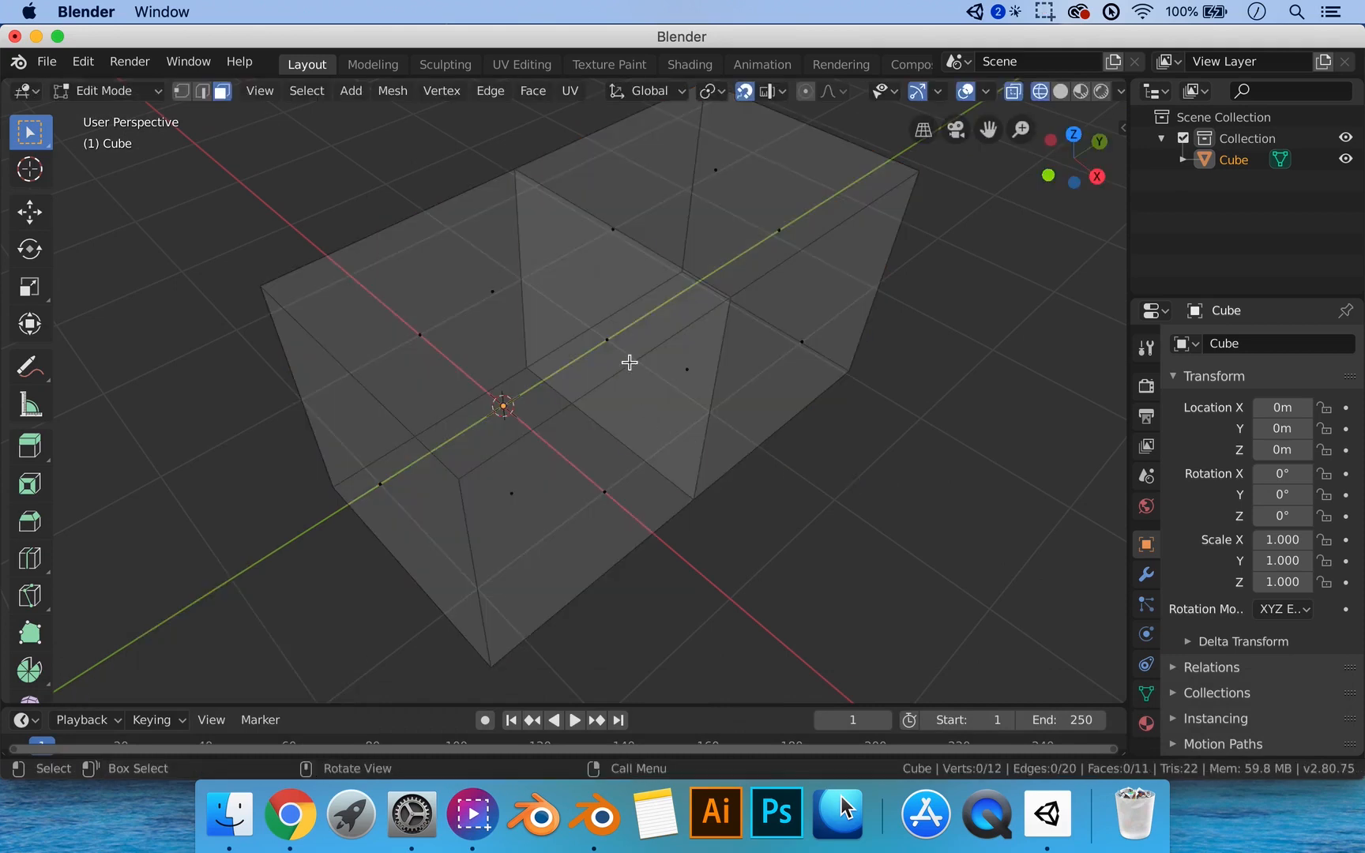
left_click(614, 350)
middle_click_drag(781, 415, 606, 341)
key("x")
left_click(792, 417)
Check the hollow box from several sides, and return to Object Mode with solid shading.
key("a")
middle_click_drag(719, 363, 628, 370)
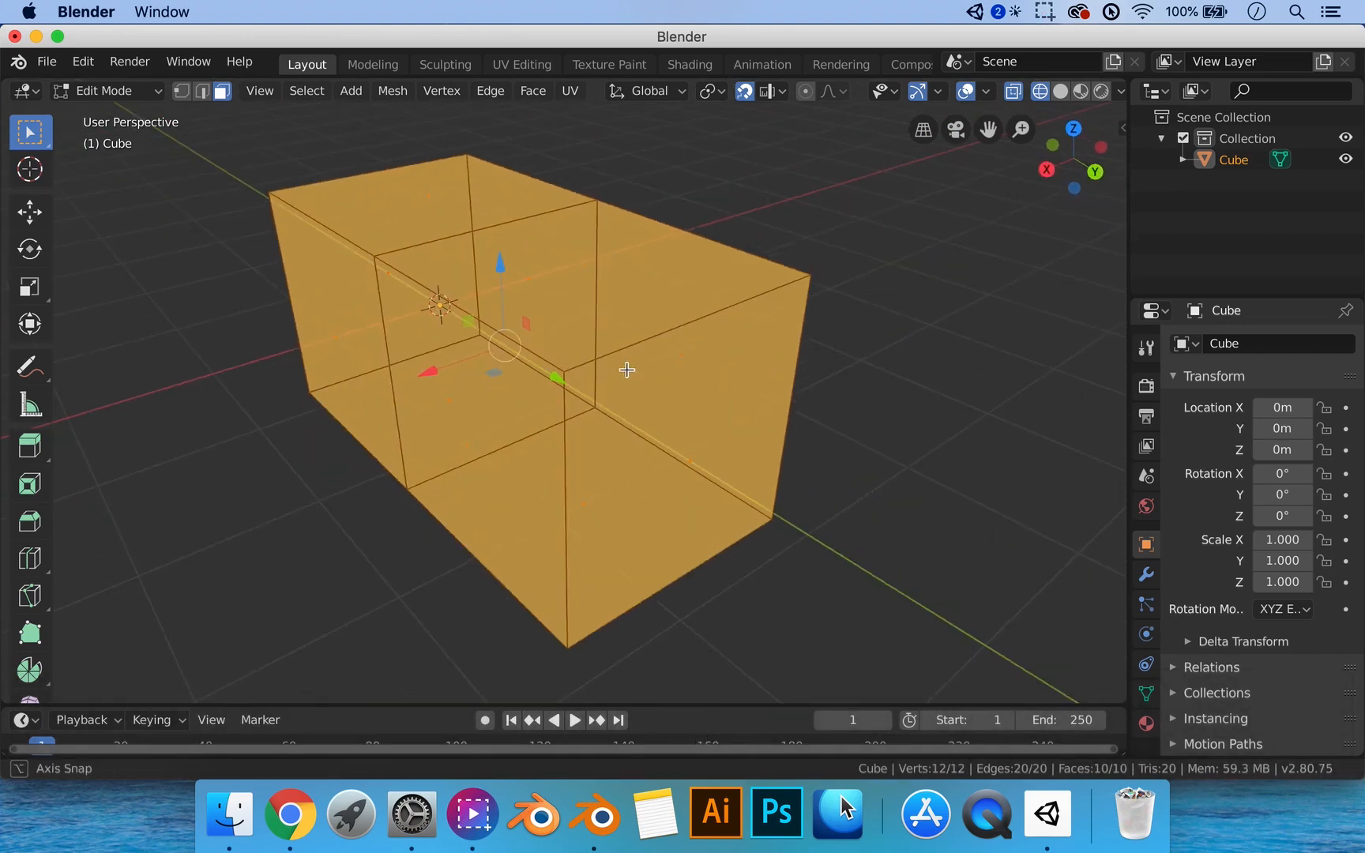
key("a")
left_click(872, 403)
middle_click_drag(761, 395, 804, 396)
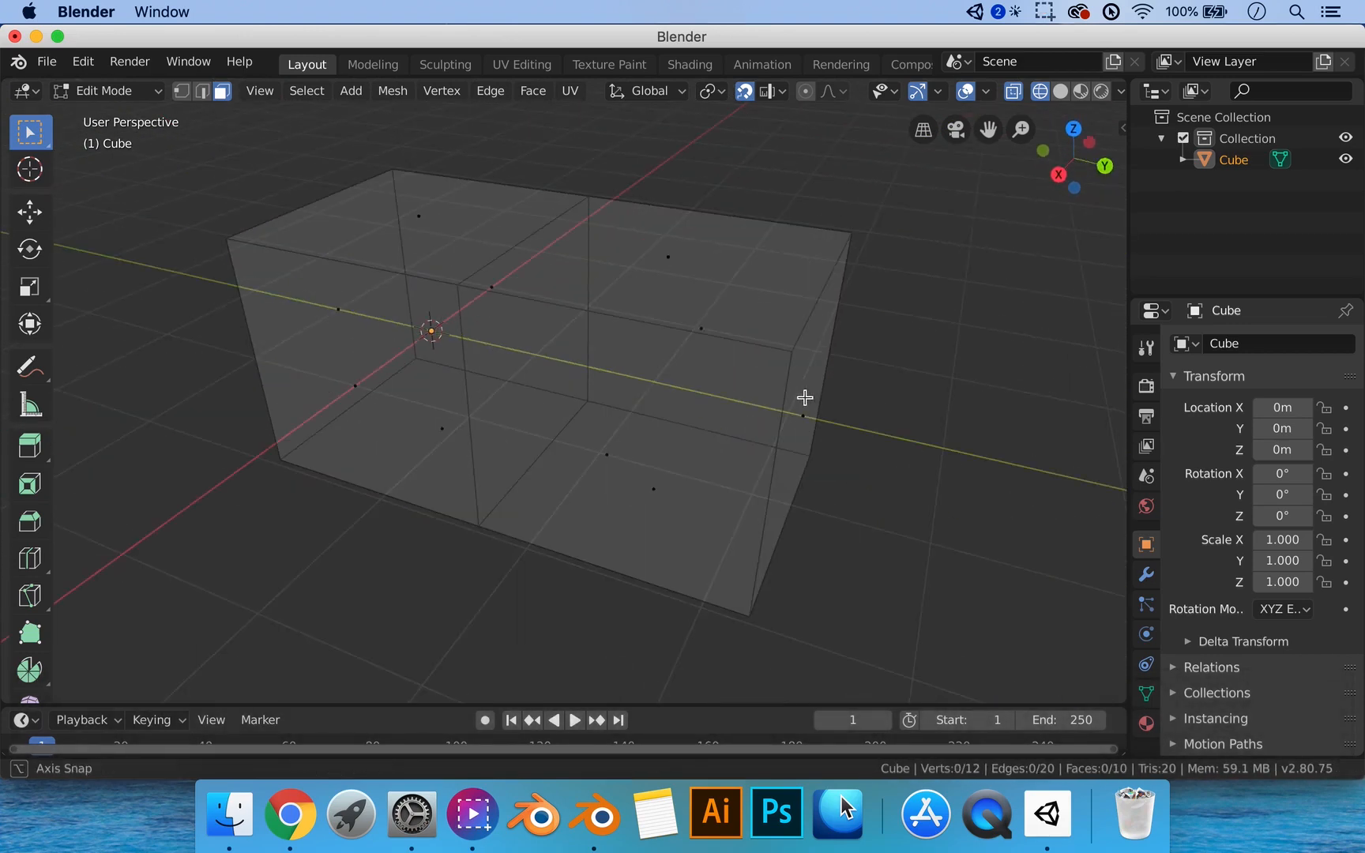
middle_click_drag(579, 372, 706, 392)
key("Tab")
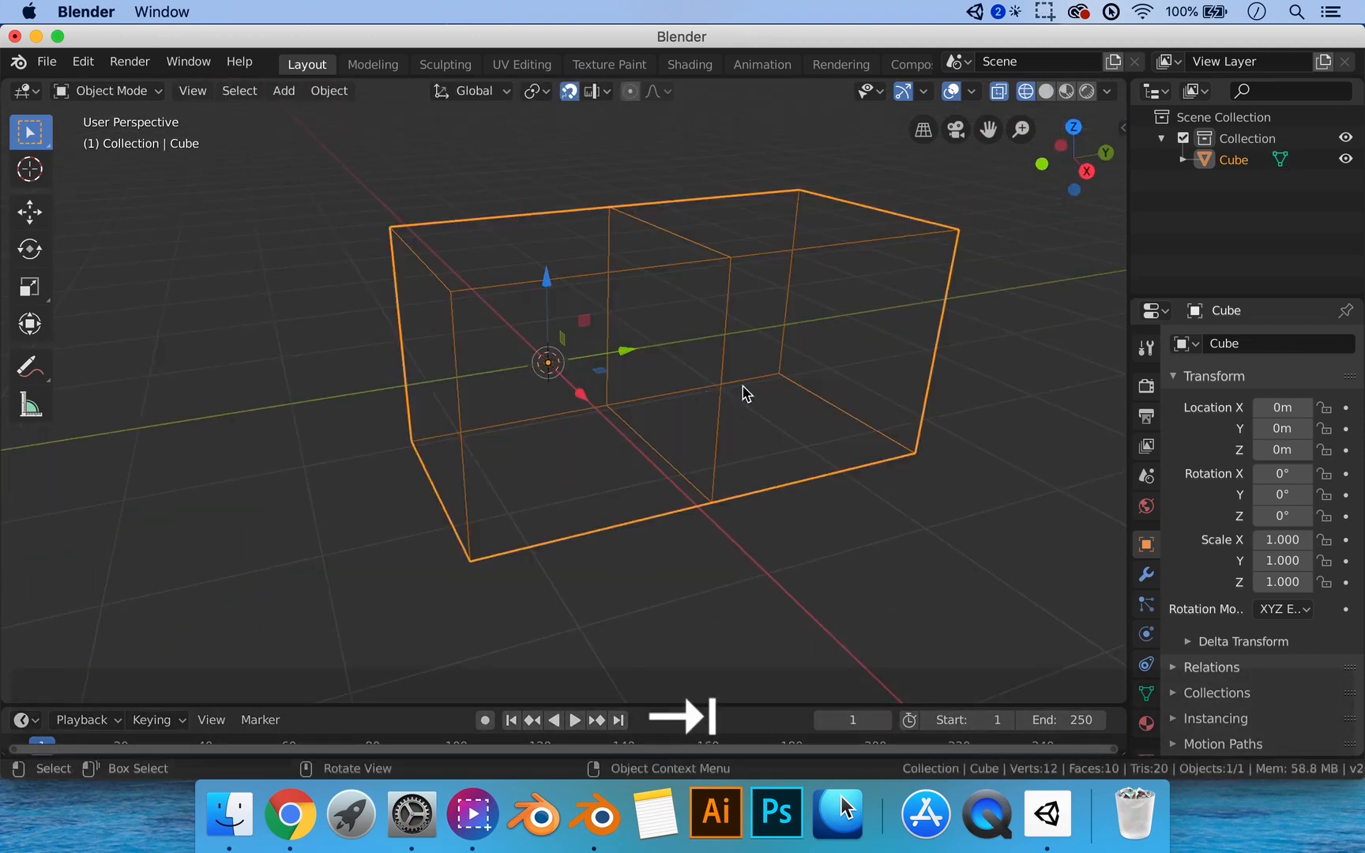
scroll(743, 390, "down", 4)
key("z")
middle_click_drag(871, 387, 655, 383)
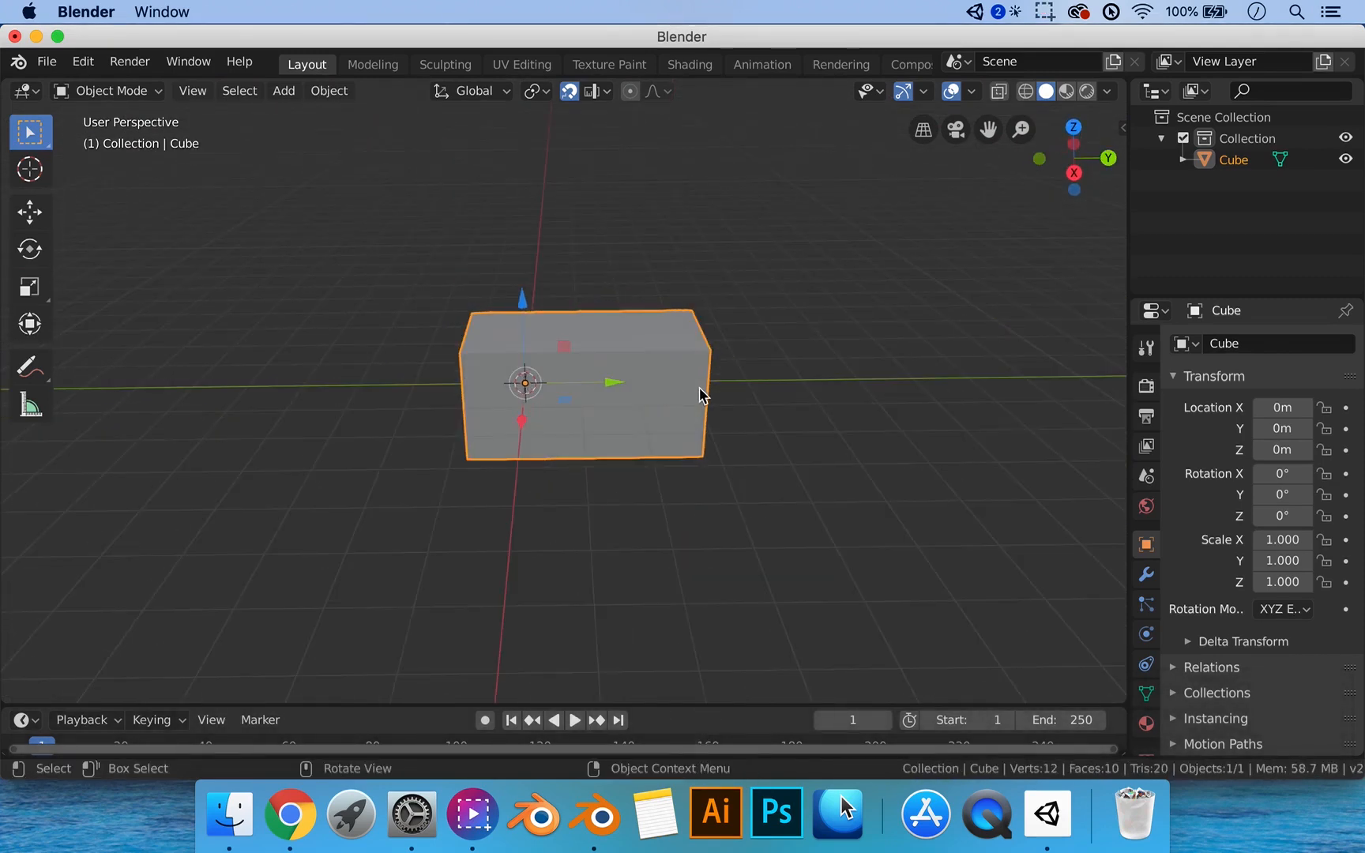
Delete the merged box and add a new default 2 m cube at the world origin.
key("x")
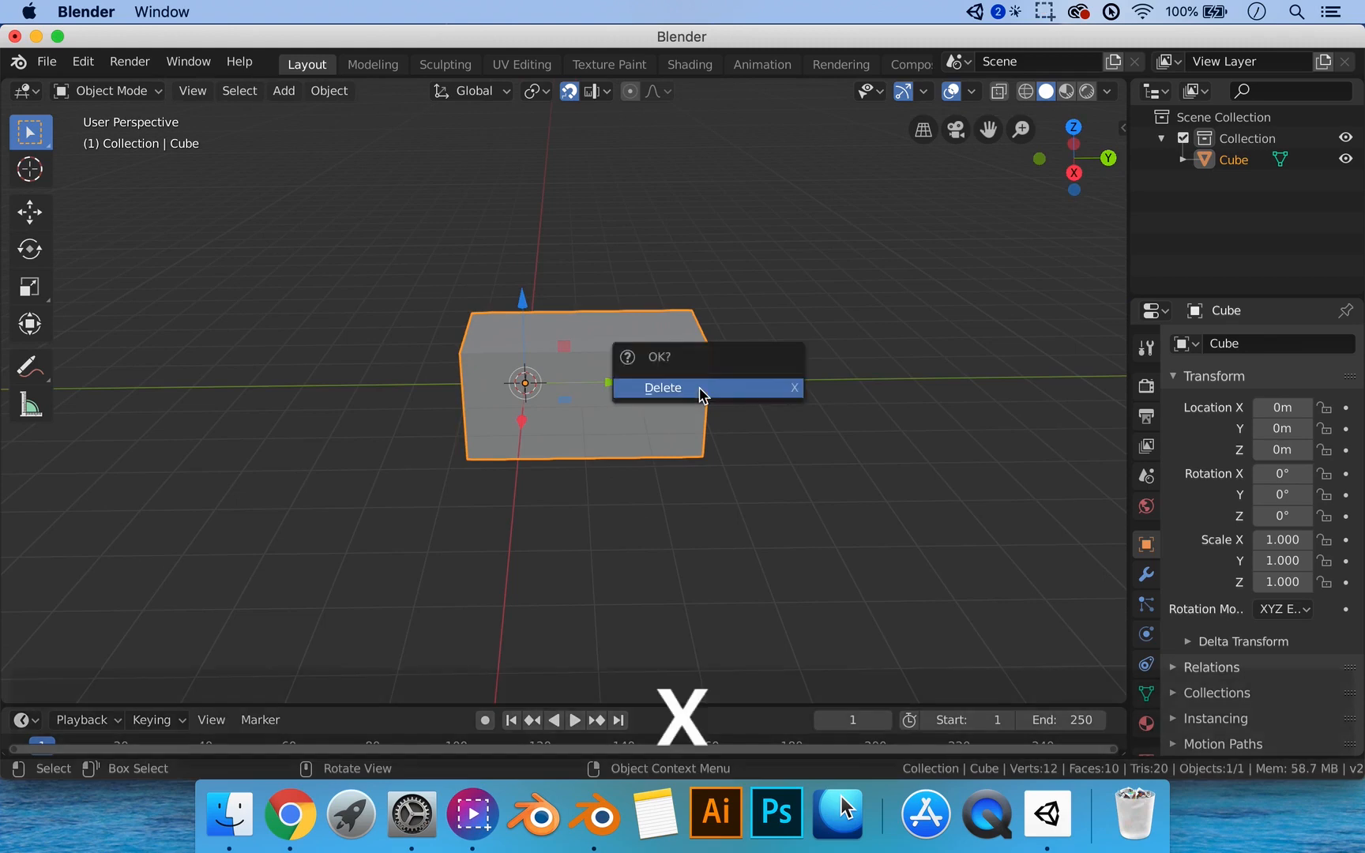
left_click(699, 390)
key("shift+a")
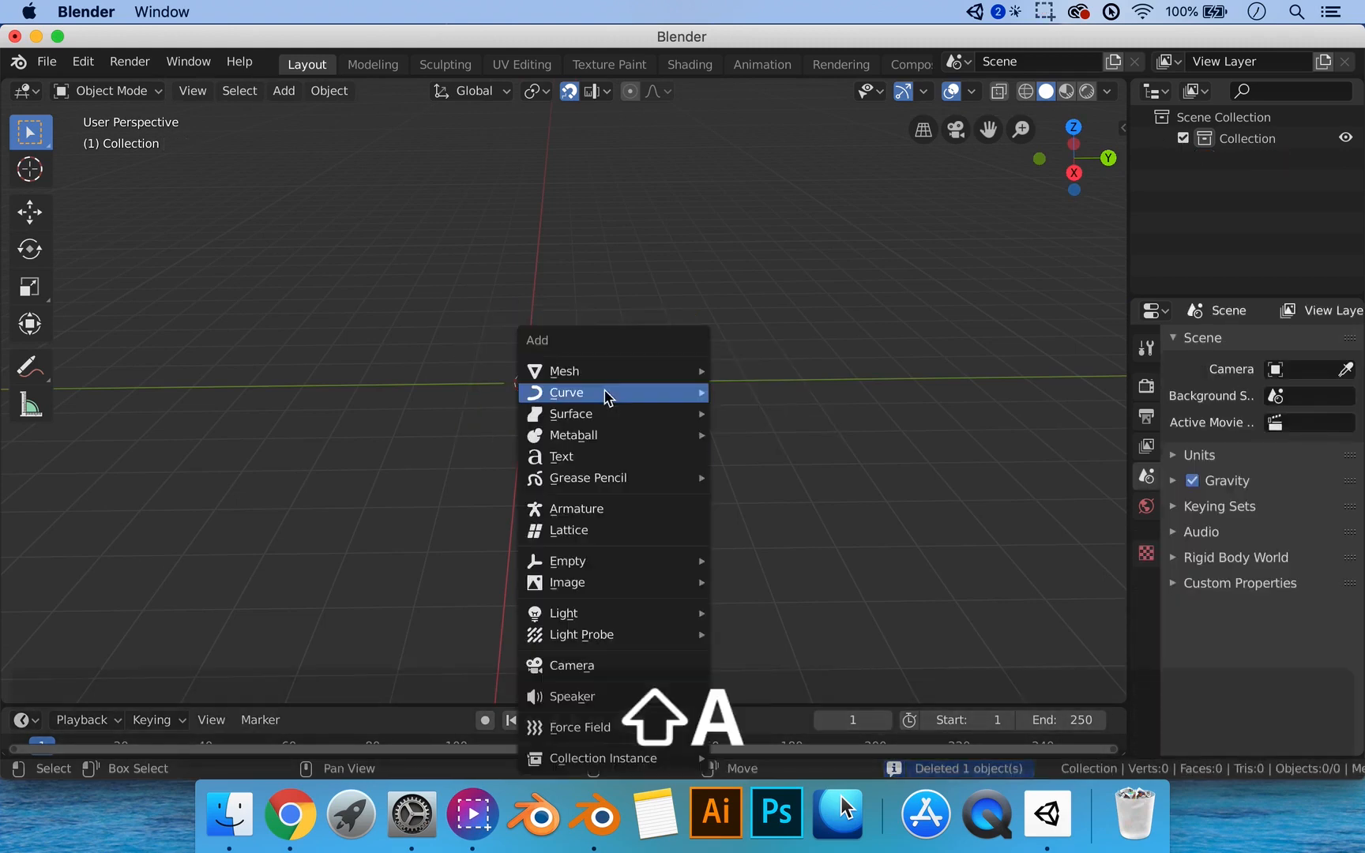
mouse_move(627, 370)
left_click(766, 391)
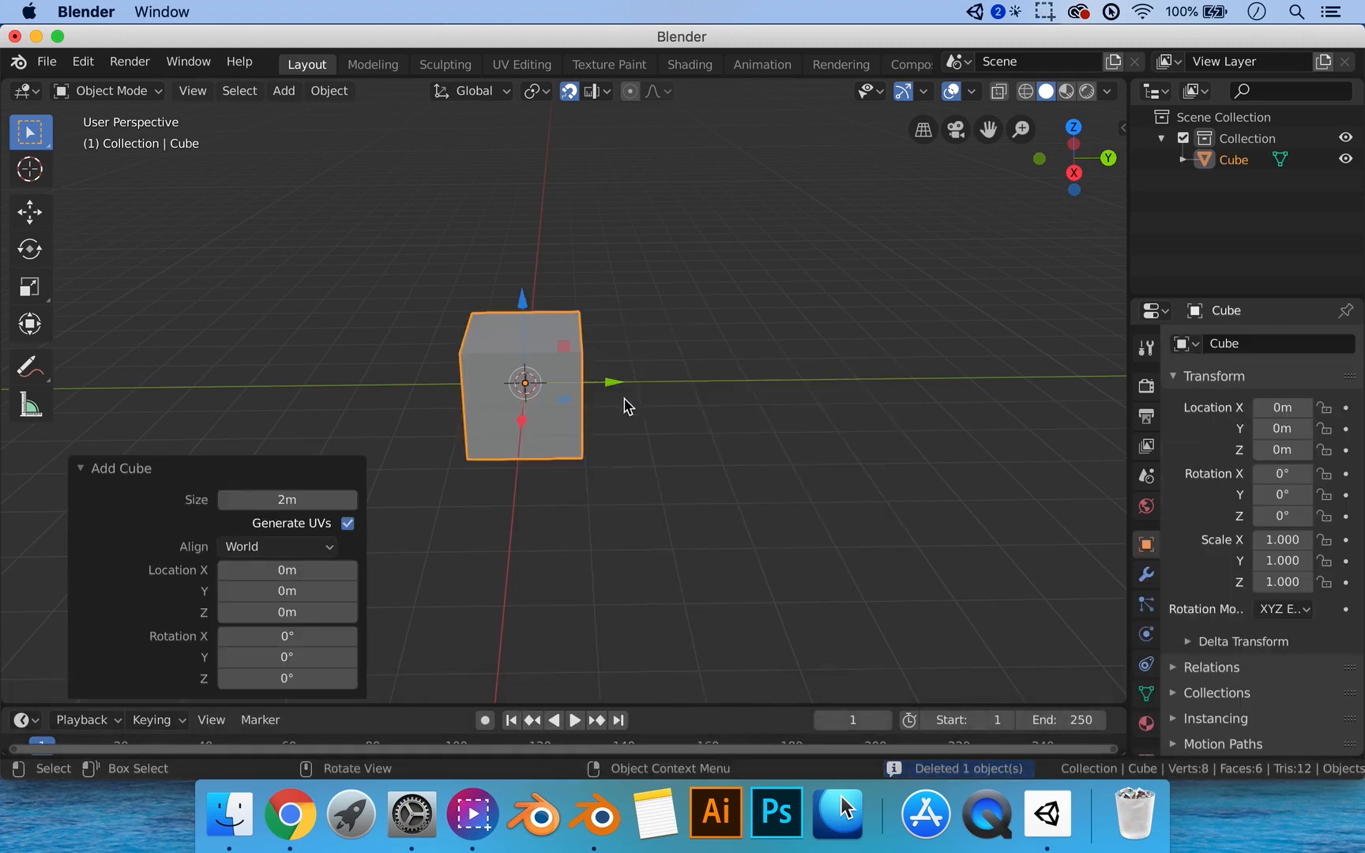
Duplicate the cube and place the copy flush beside it, 2 m along the Y axis.
key("shift+d")
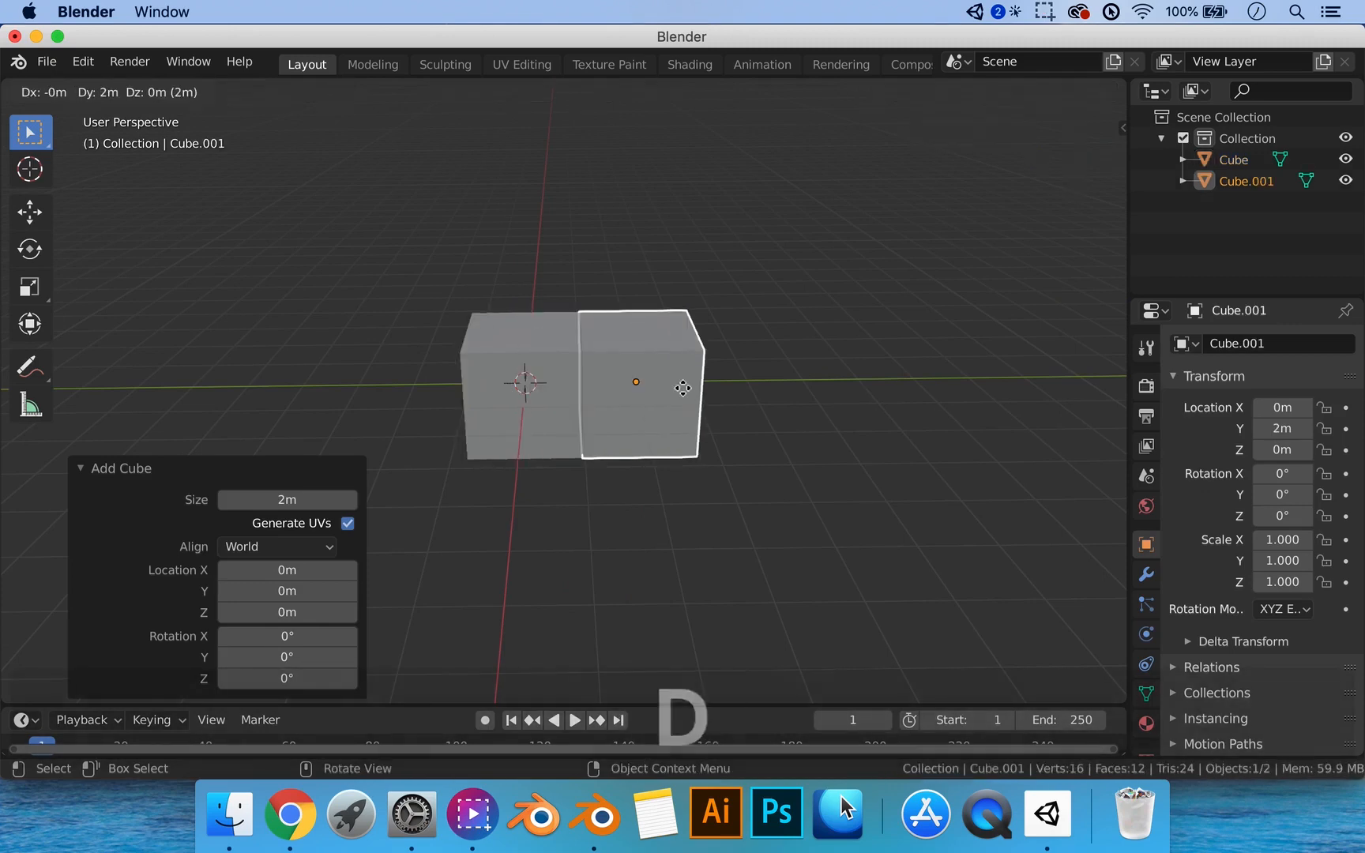
left_click(691, 393)
left_click(755, 407)
Select both cubes and join them into a single object.
scroll(715, 425, "up", 5)
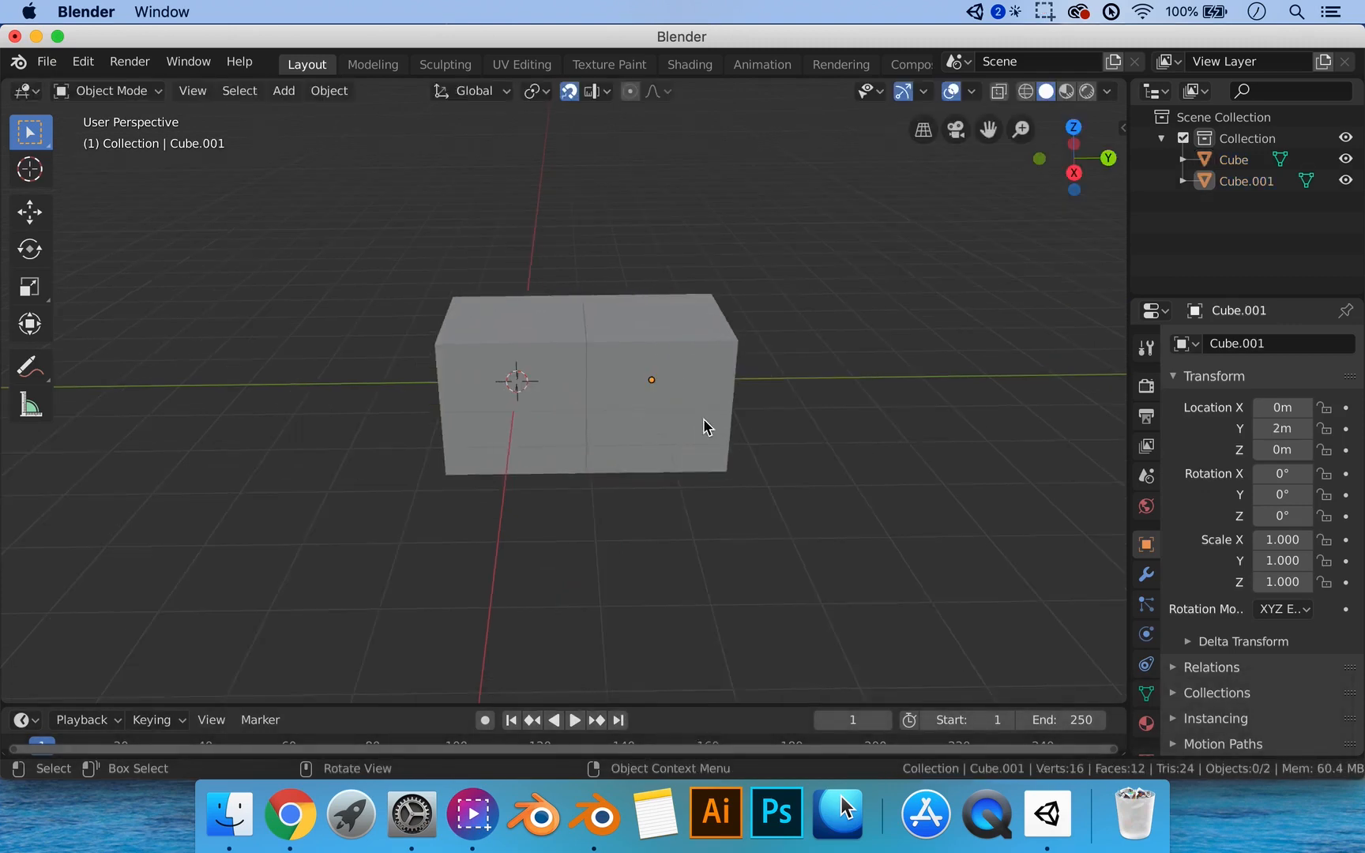
left_click(491, 374, "shift")
left_click(624, 375, "shift")
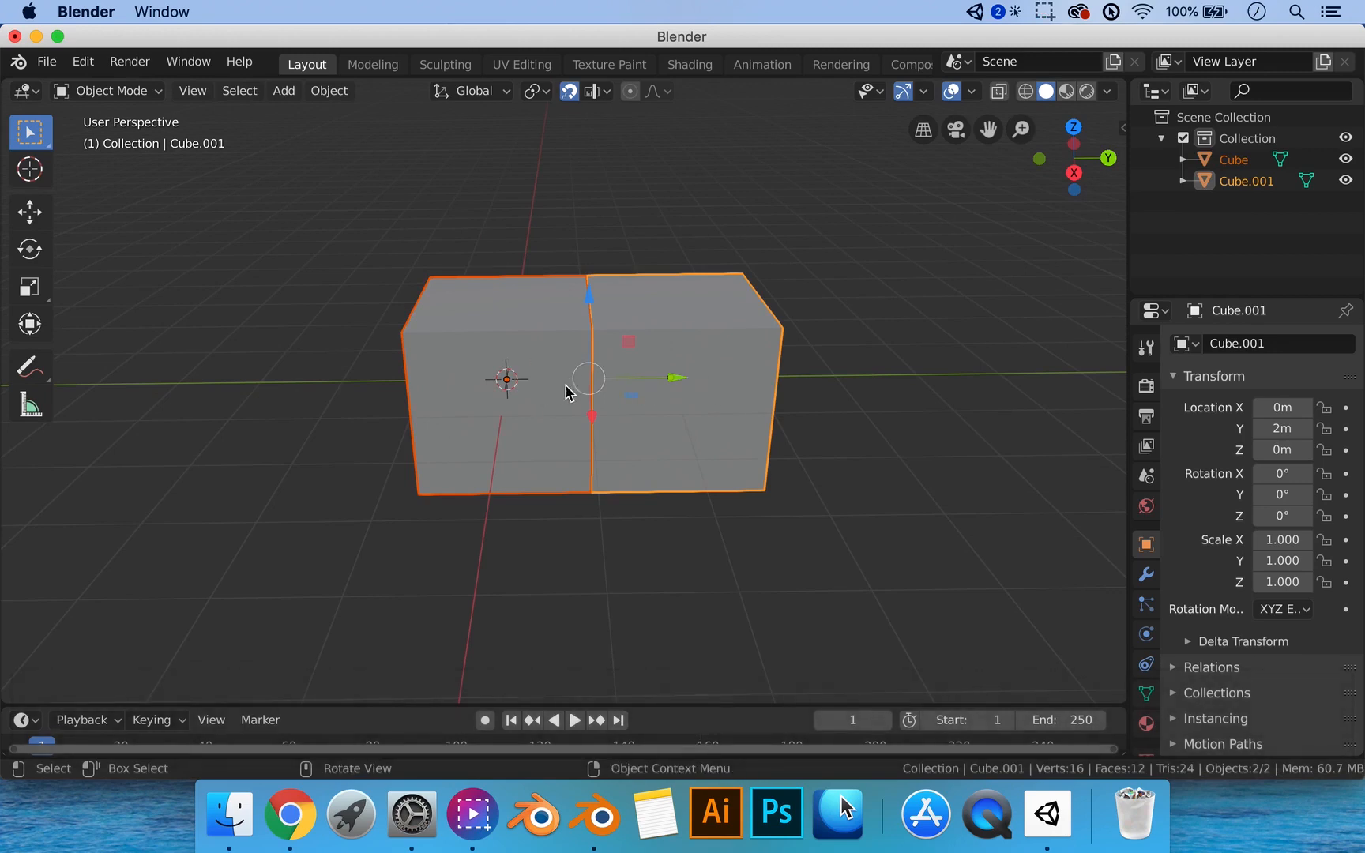
key("ctrl+j")
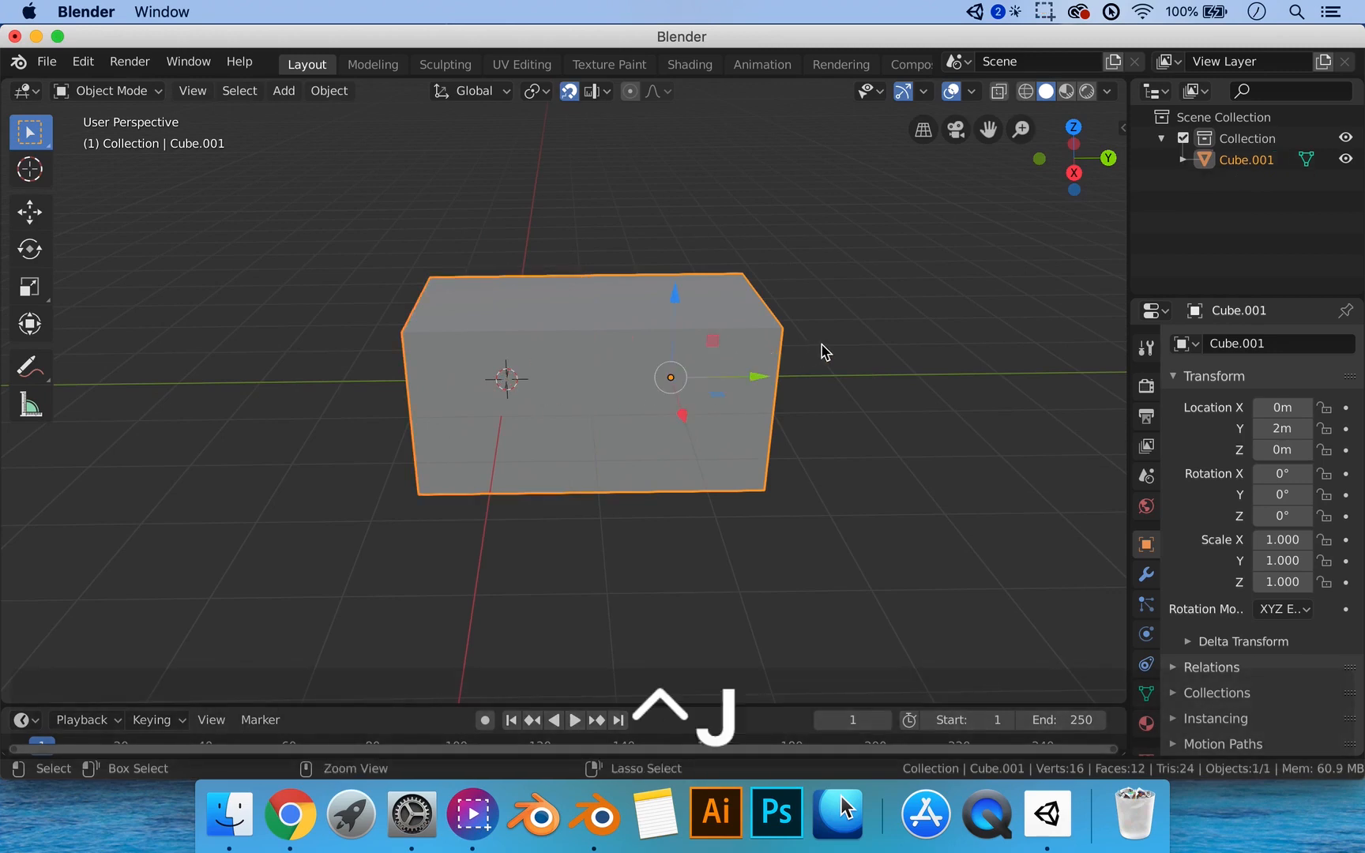
left_click(824, 352)
left_click(658, 378)
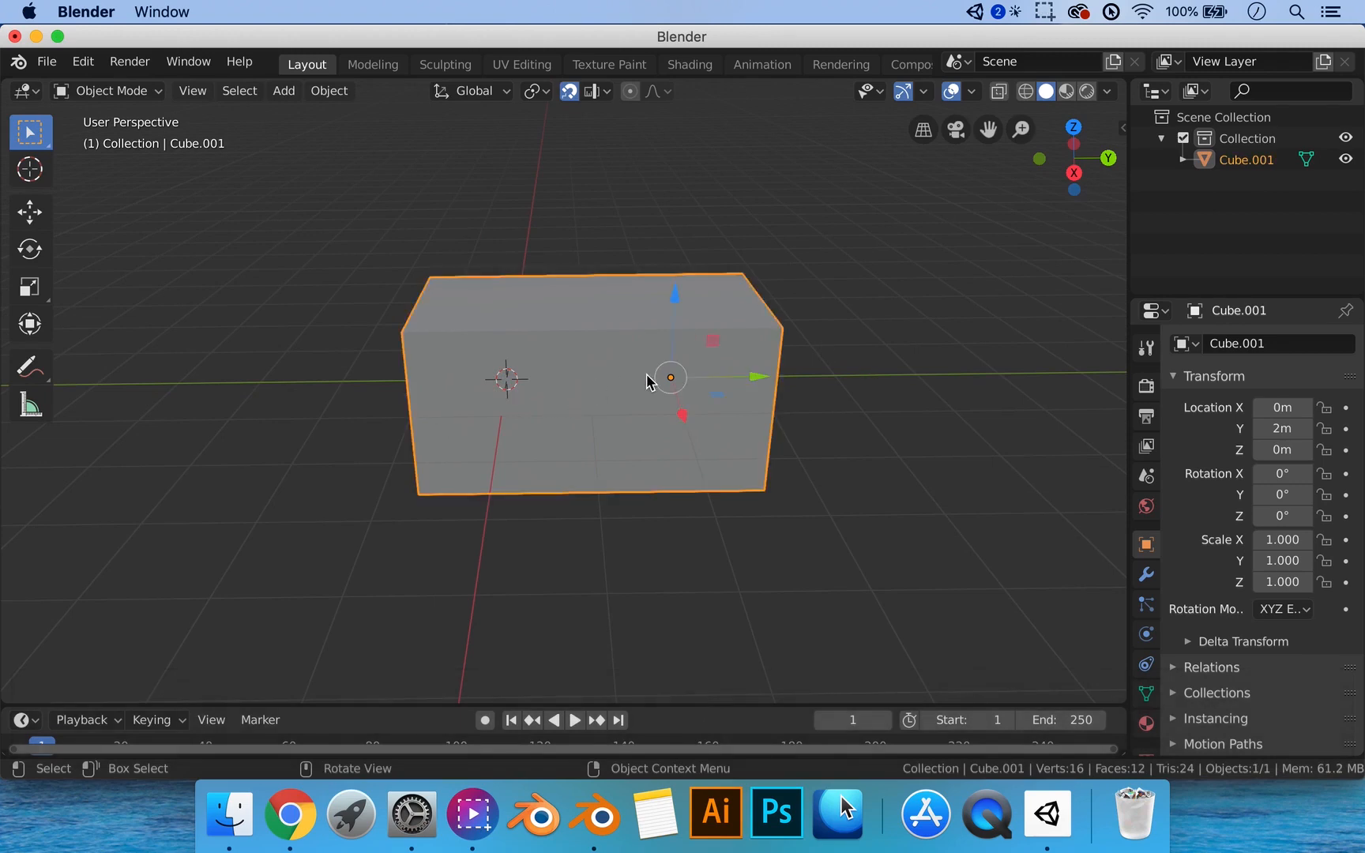
In Edit Mode, clear the selection and select only the linked geometry of the duplicated cube half.
key("Tab")
key("a")
key("a")
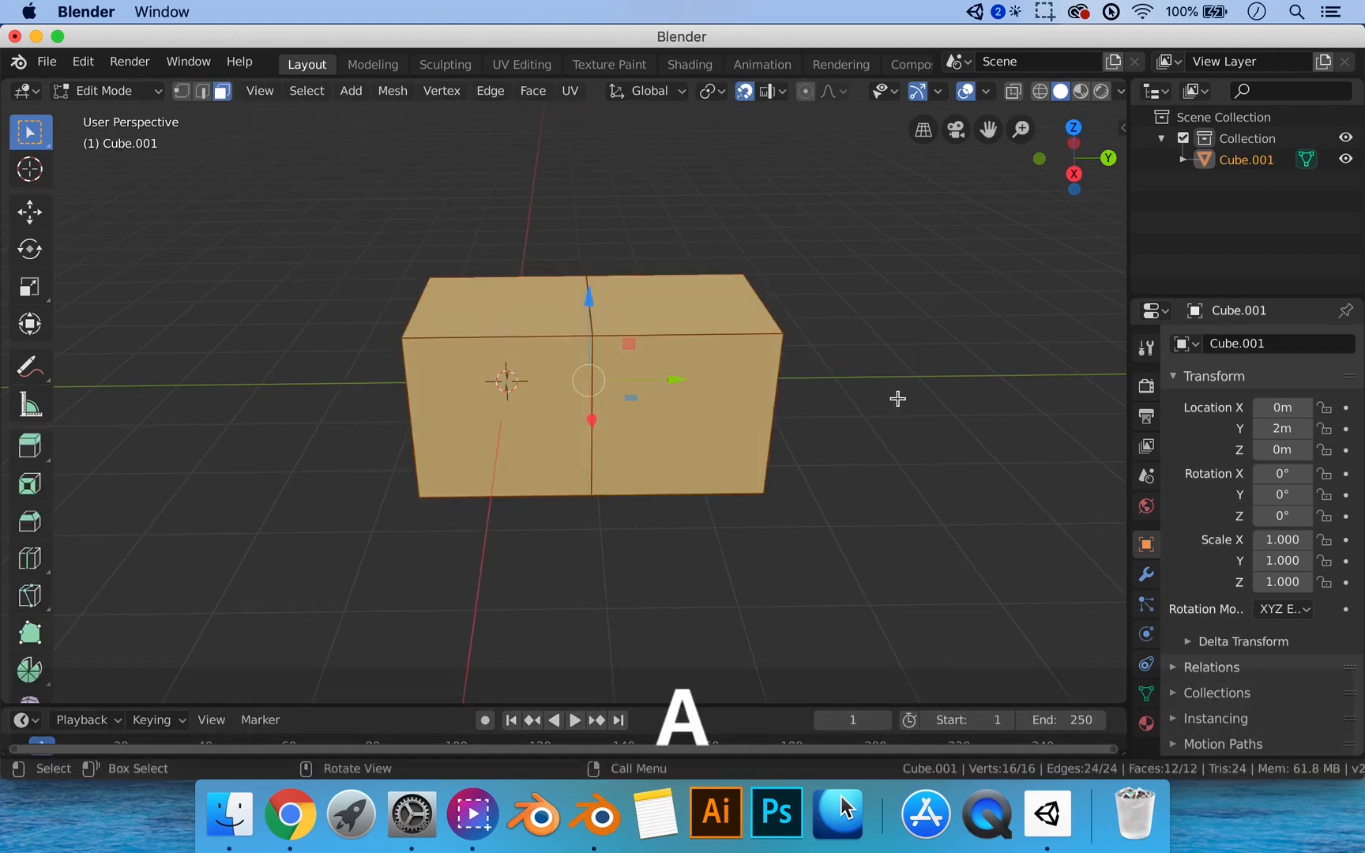
middle_click_drag(906, 395, 817, 415, "shift")
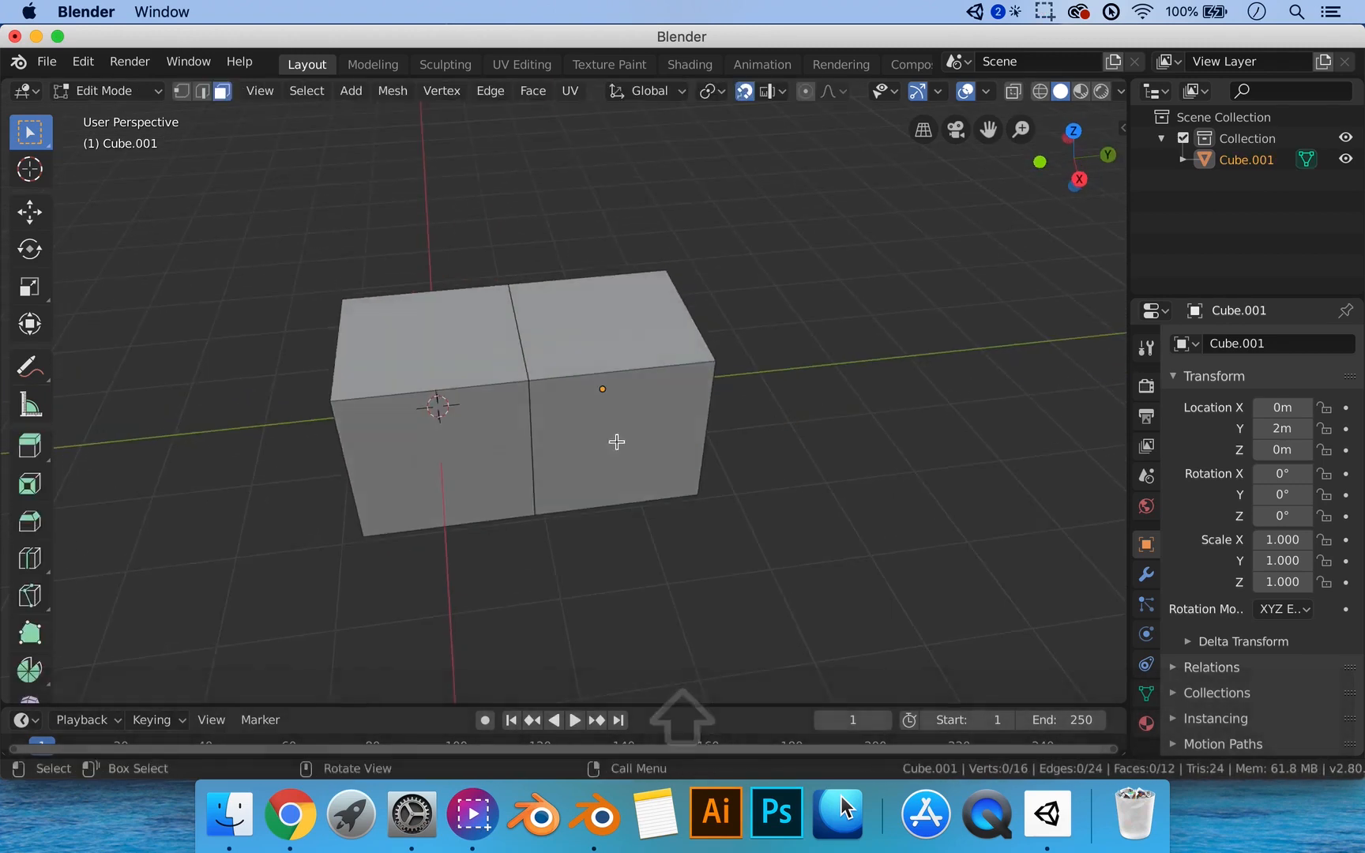
middle_click_drag(615, 442, 621, 439, "shift")
mouse_move(683, 373)
middle_mouse_down()
mouse_move(694, 375)
mouse_move(660, 376)
middle_mouse_up()
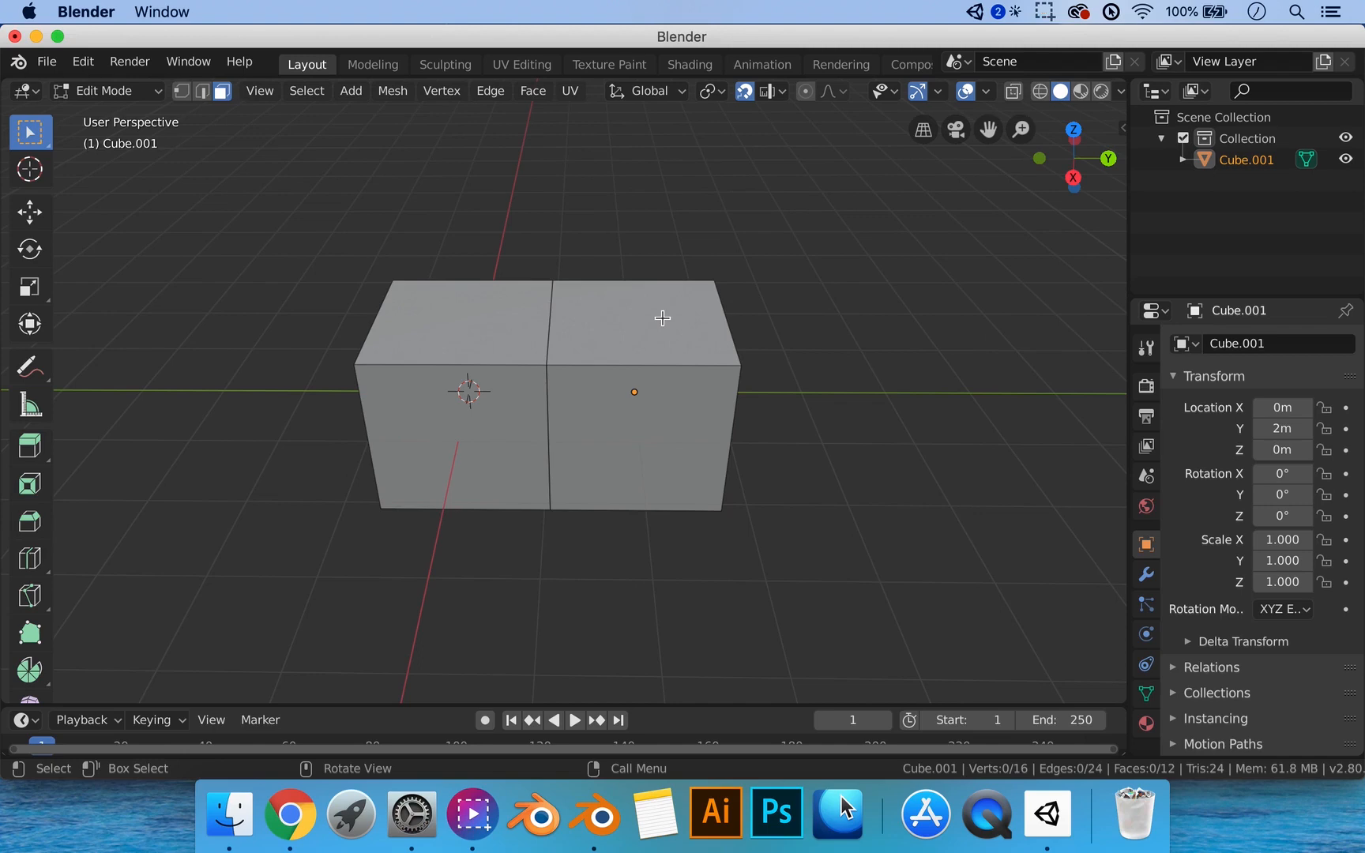
key("l")
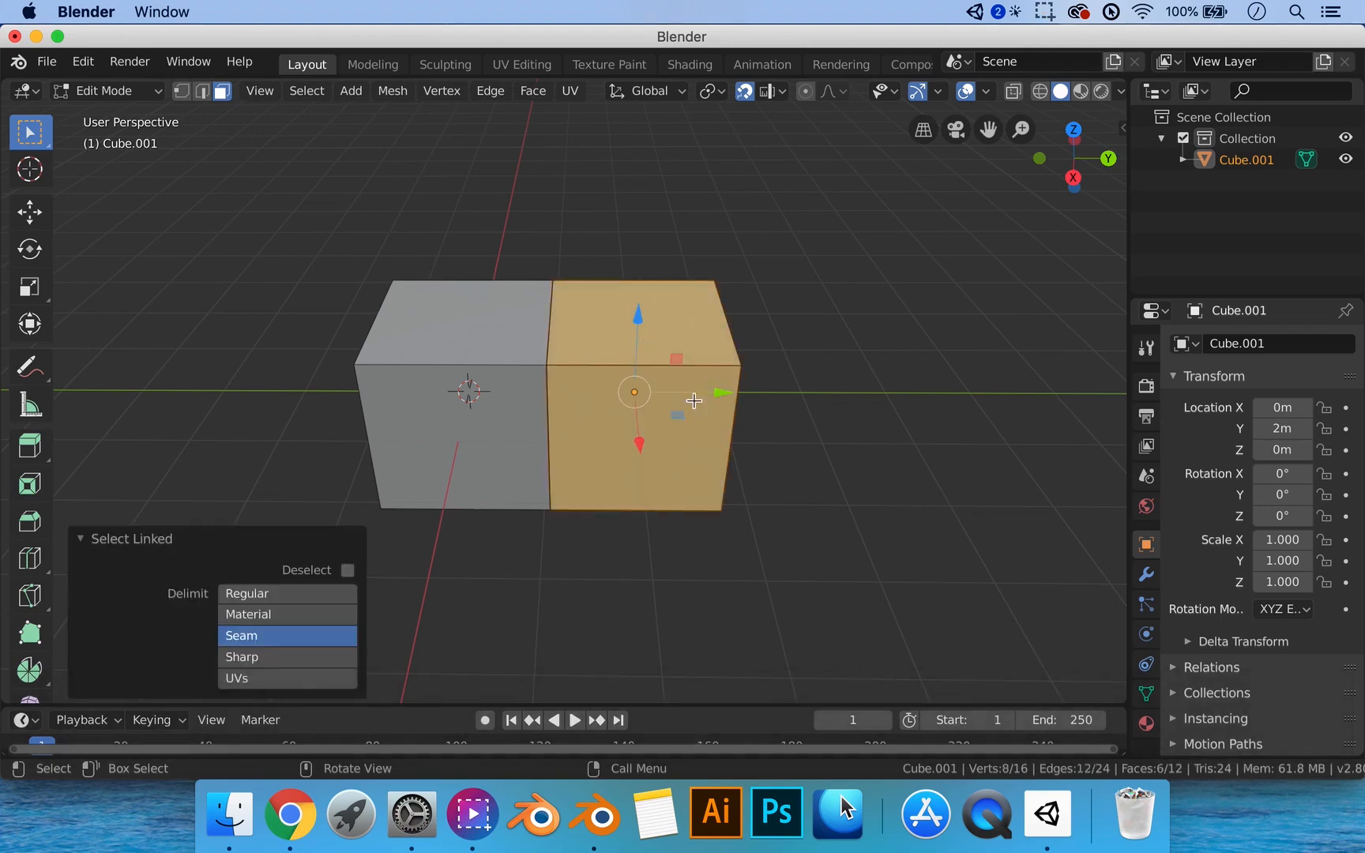
left_click(141, 546)
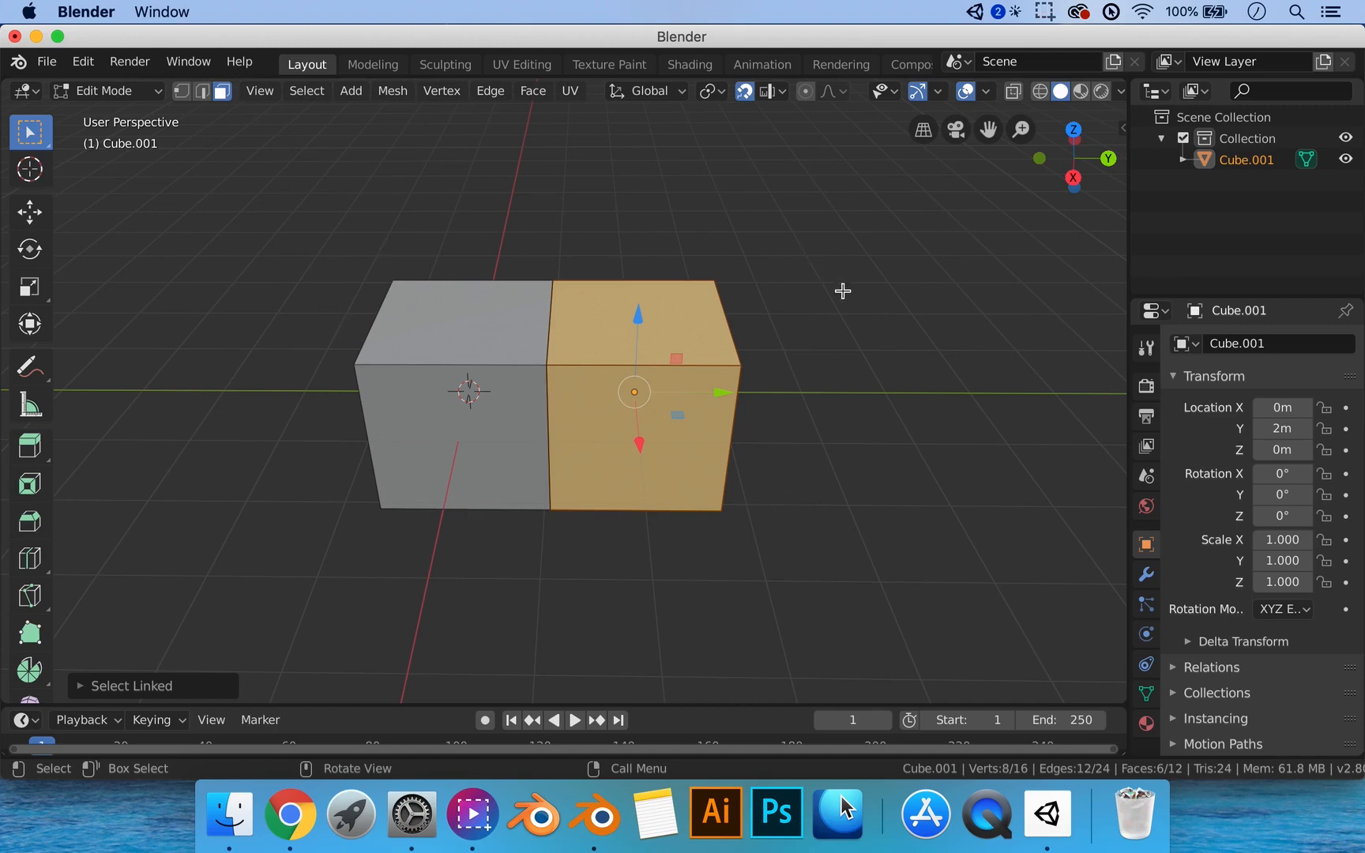
mouse_move(533, 539)
middle_mouse_down()
mouse_move(551, 530)
mouse_move(515, 533)
mouse_move(550, 525)
middle_mouse_up()
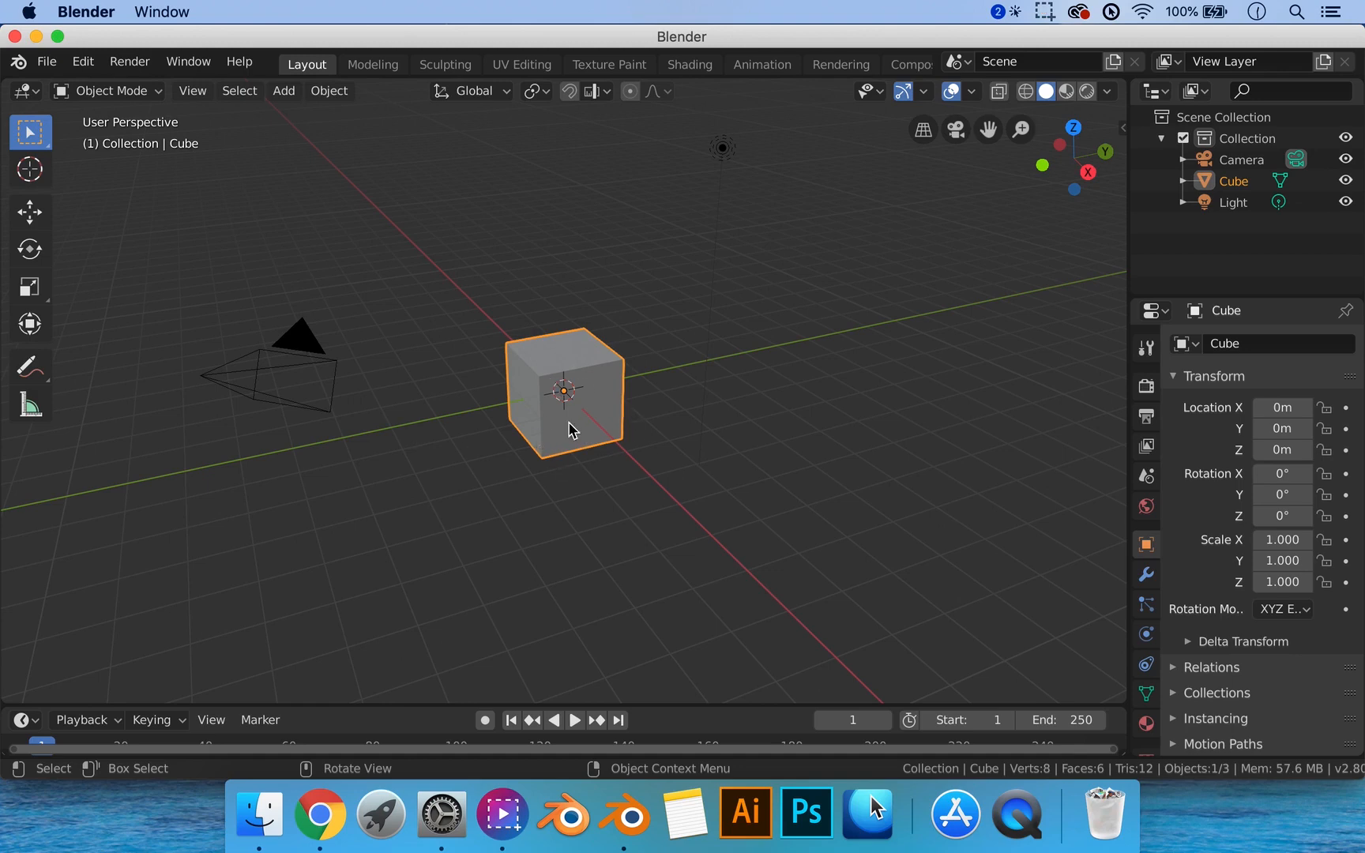
Delete the camera and the light from the new default scene.
left_click(301, 353)
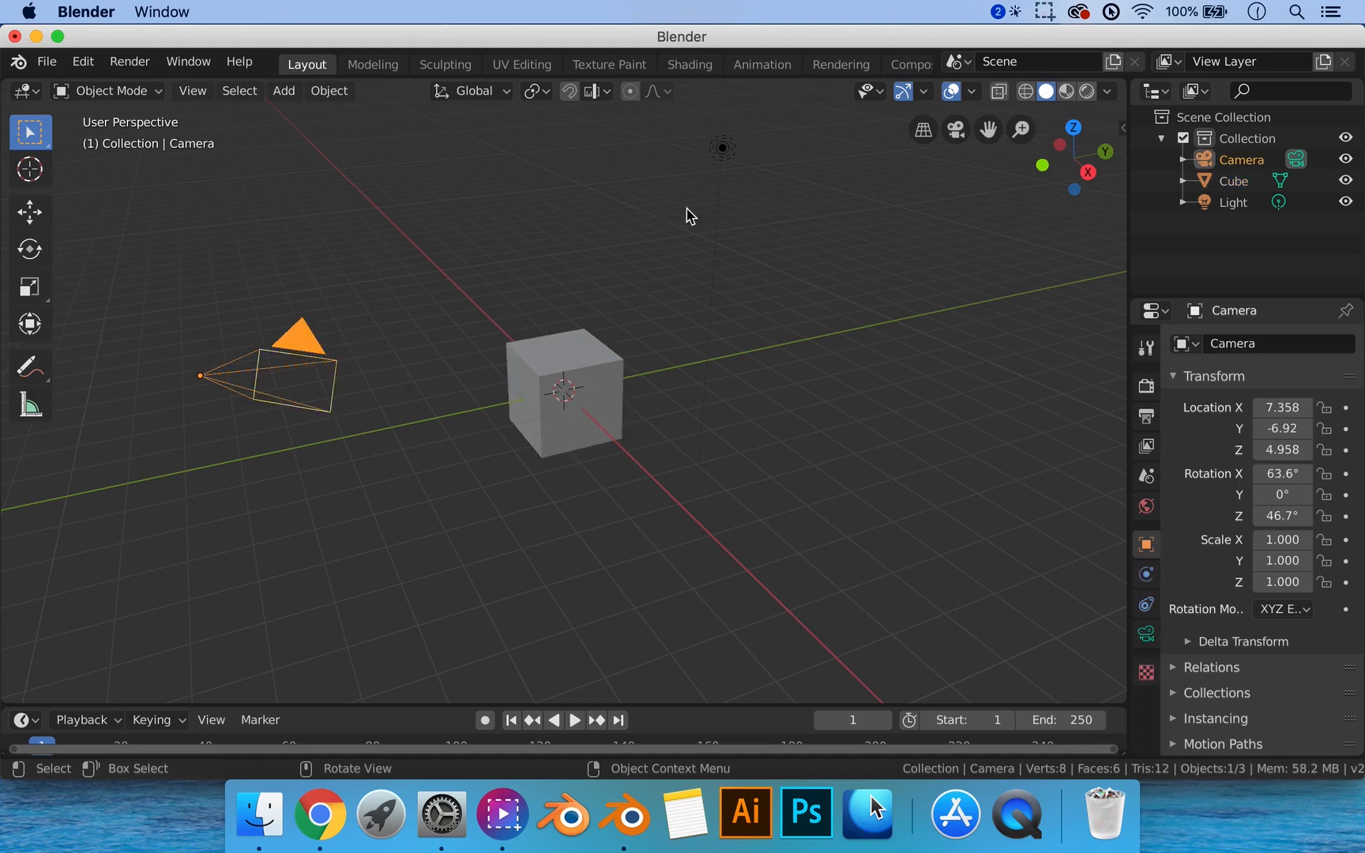
left_click(722, 149, "shift")
key("x")
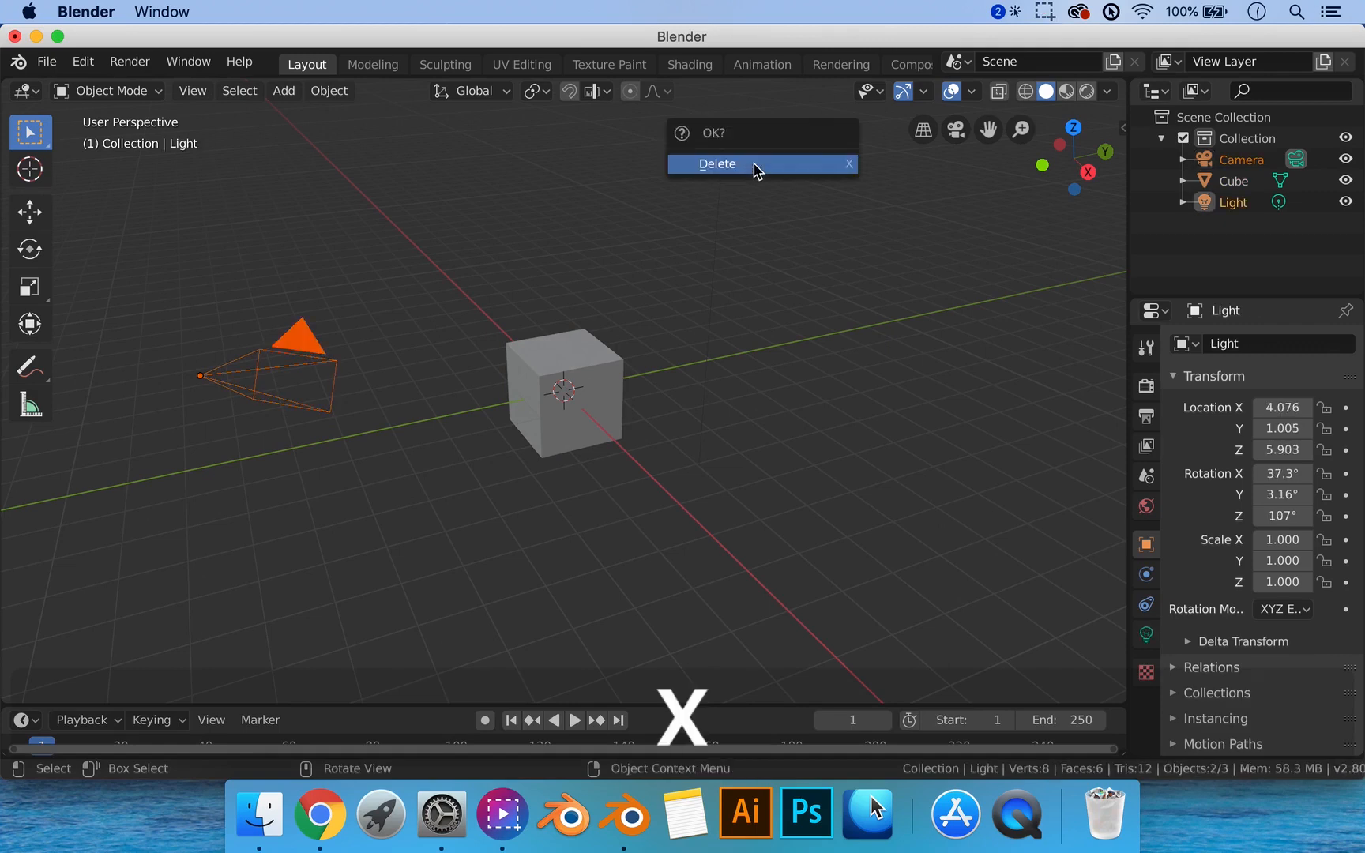
left_click(756, 166)
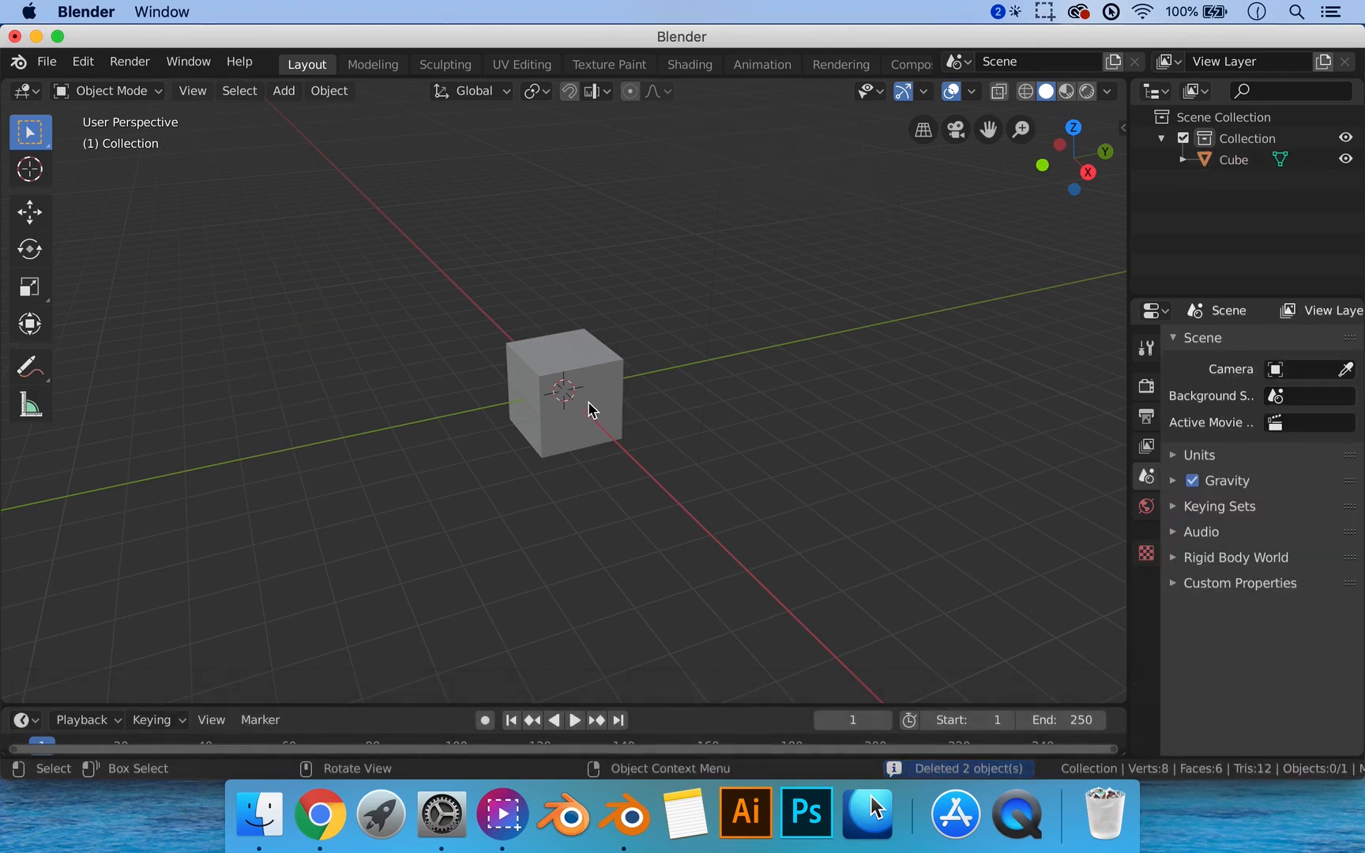
Select the cube and switch to the UV Editing workspace.
scroll(591, 409, "up", 4)
left_click(666, 310)
middle_click_drag(666, 310, 652, 338, "shift")
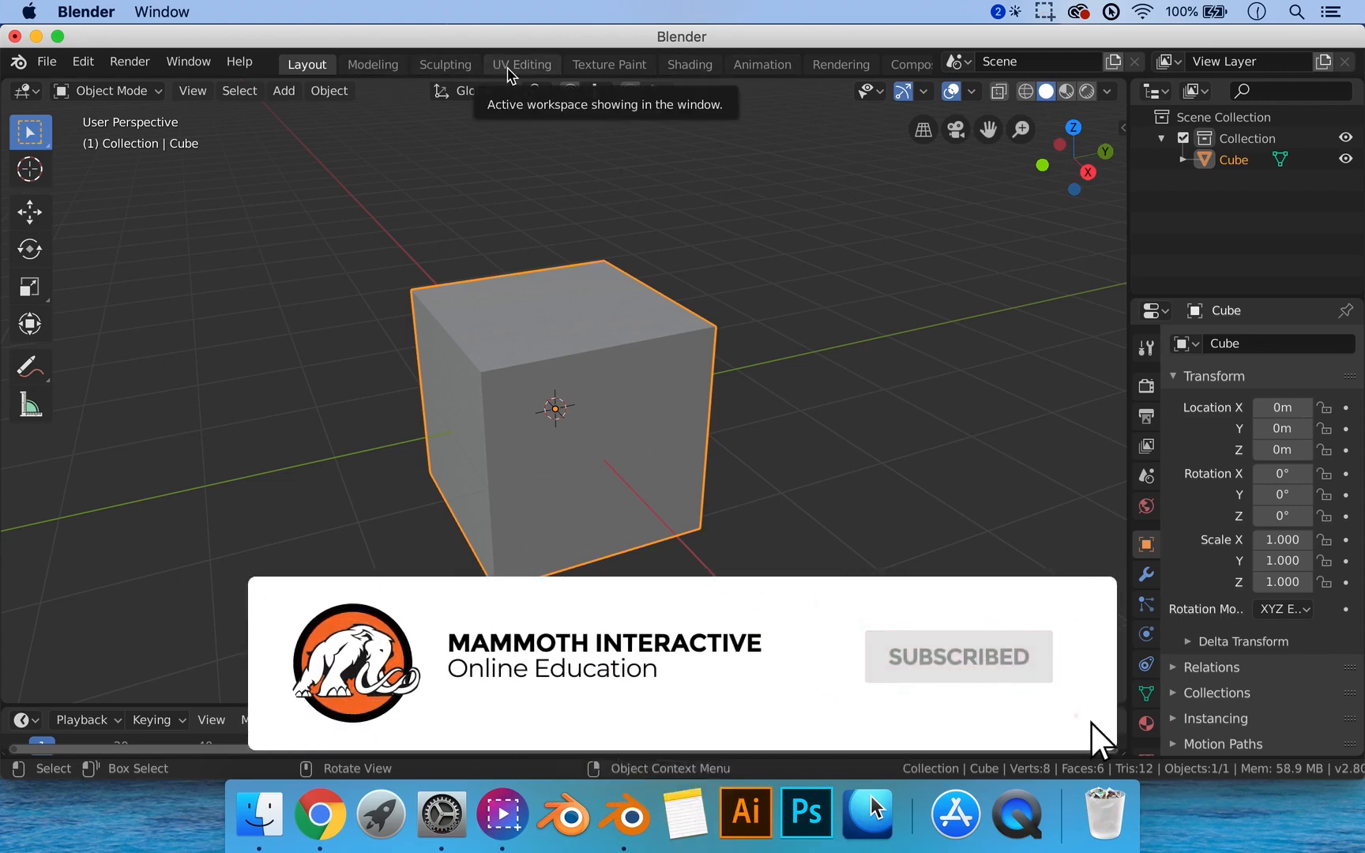
left_click(517, 65)
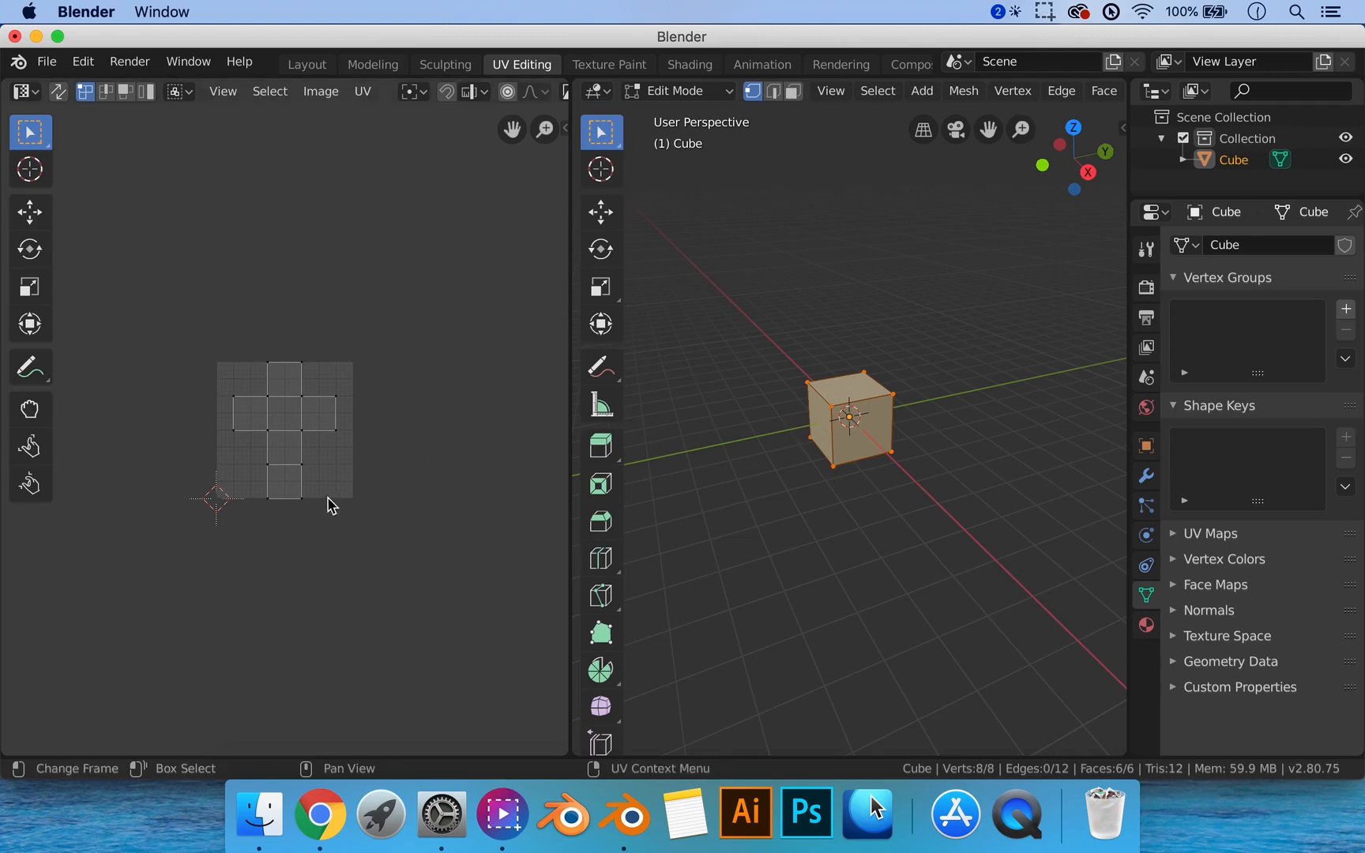
Examine the cube's unfolded UV layout beside the 3D cube and look through the UV editor's header options.
scroll(336, 502, "up", 4)
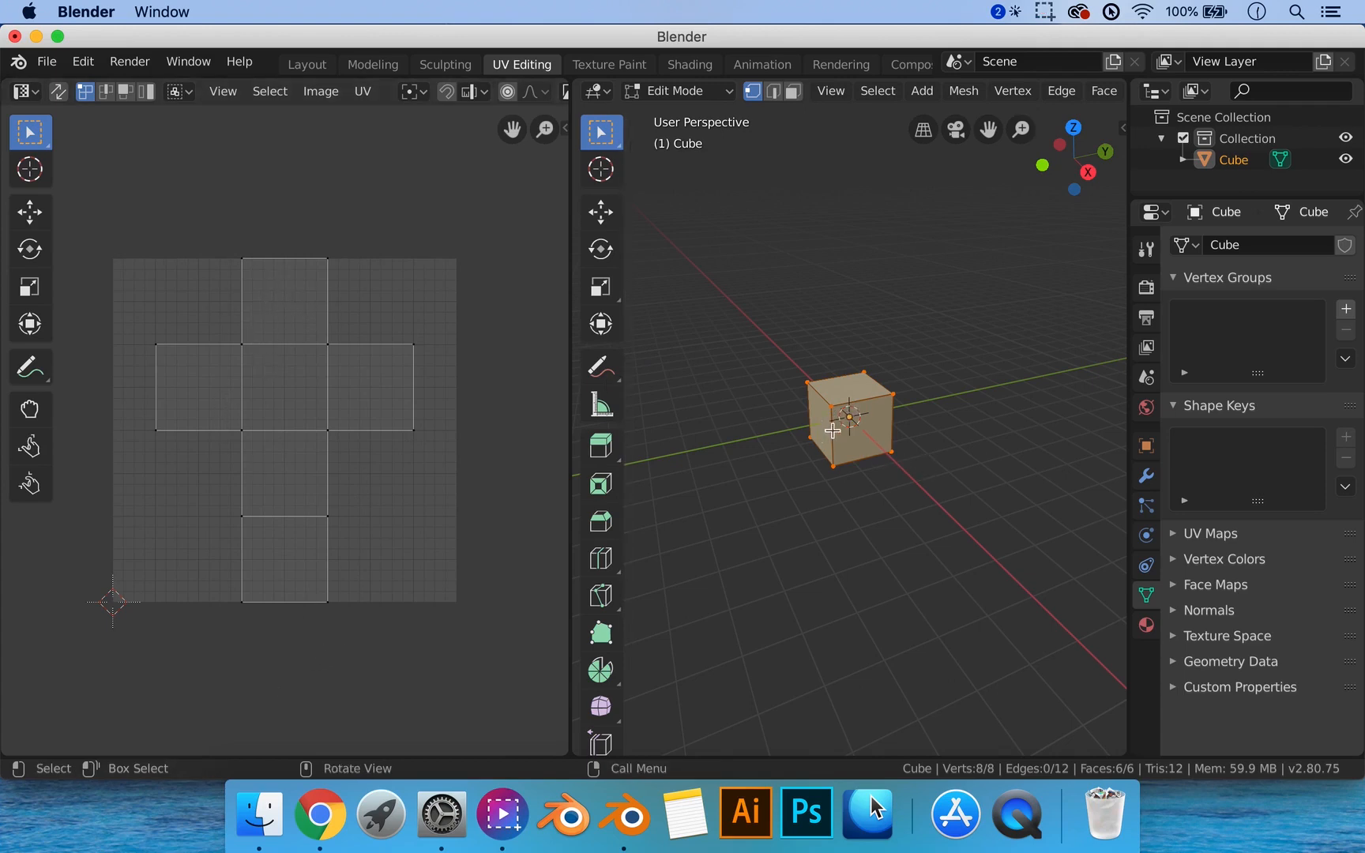
middle_click_drag(829, 454, 863, 454)
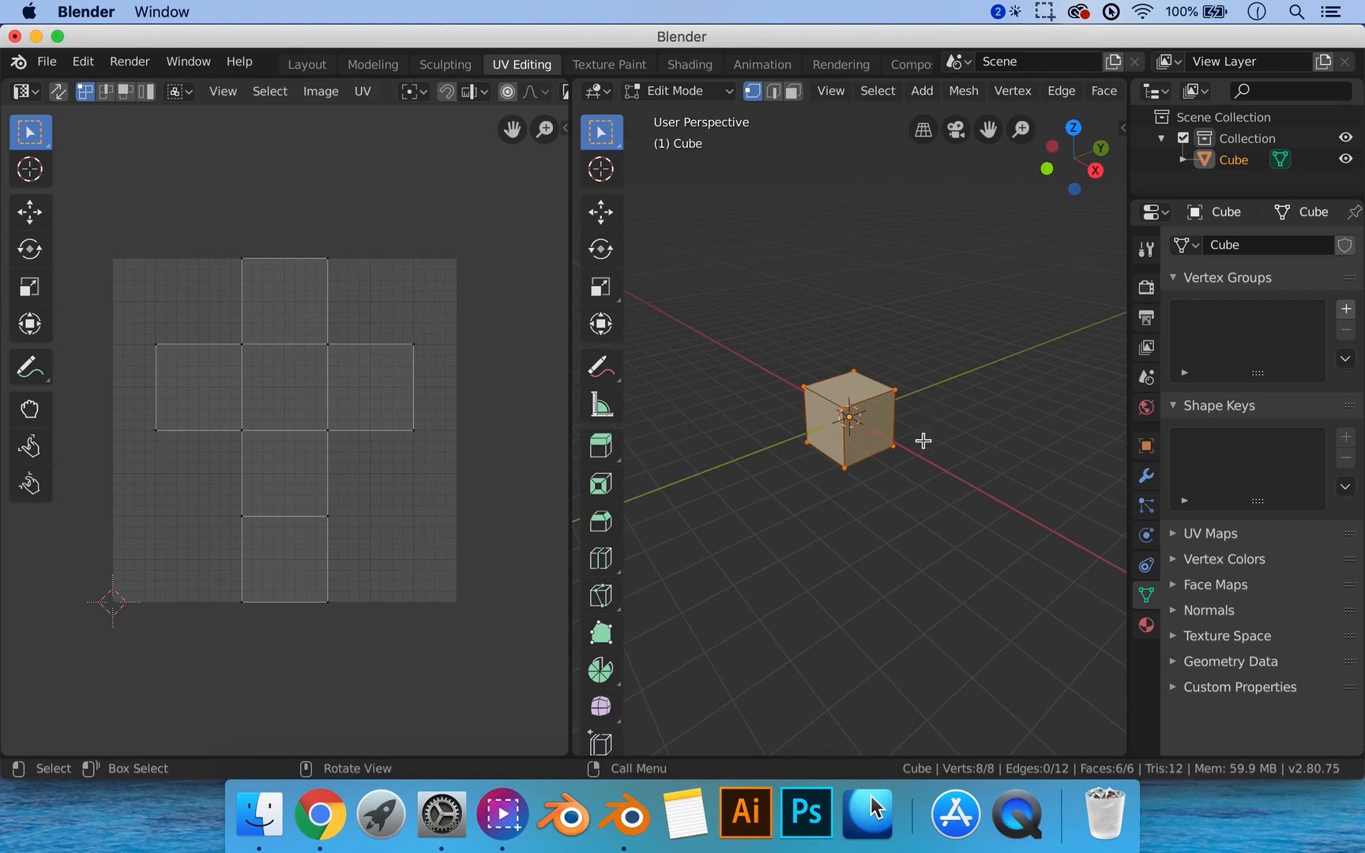
middle_click_drag(923, 439, 901, 433)
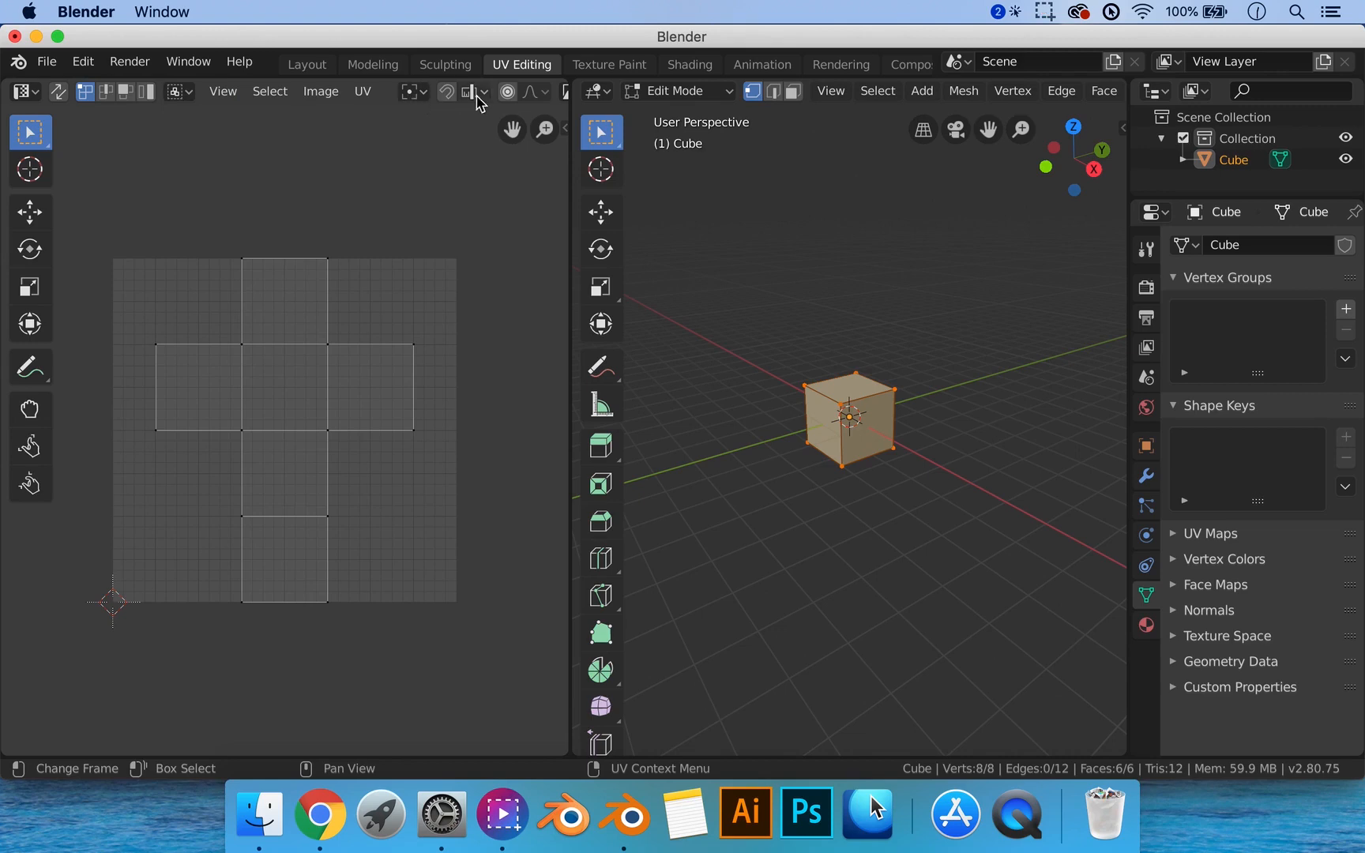
scroll(451, 97, "right", 5)
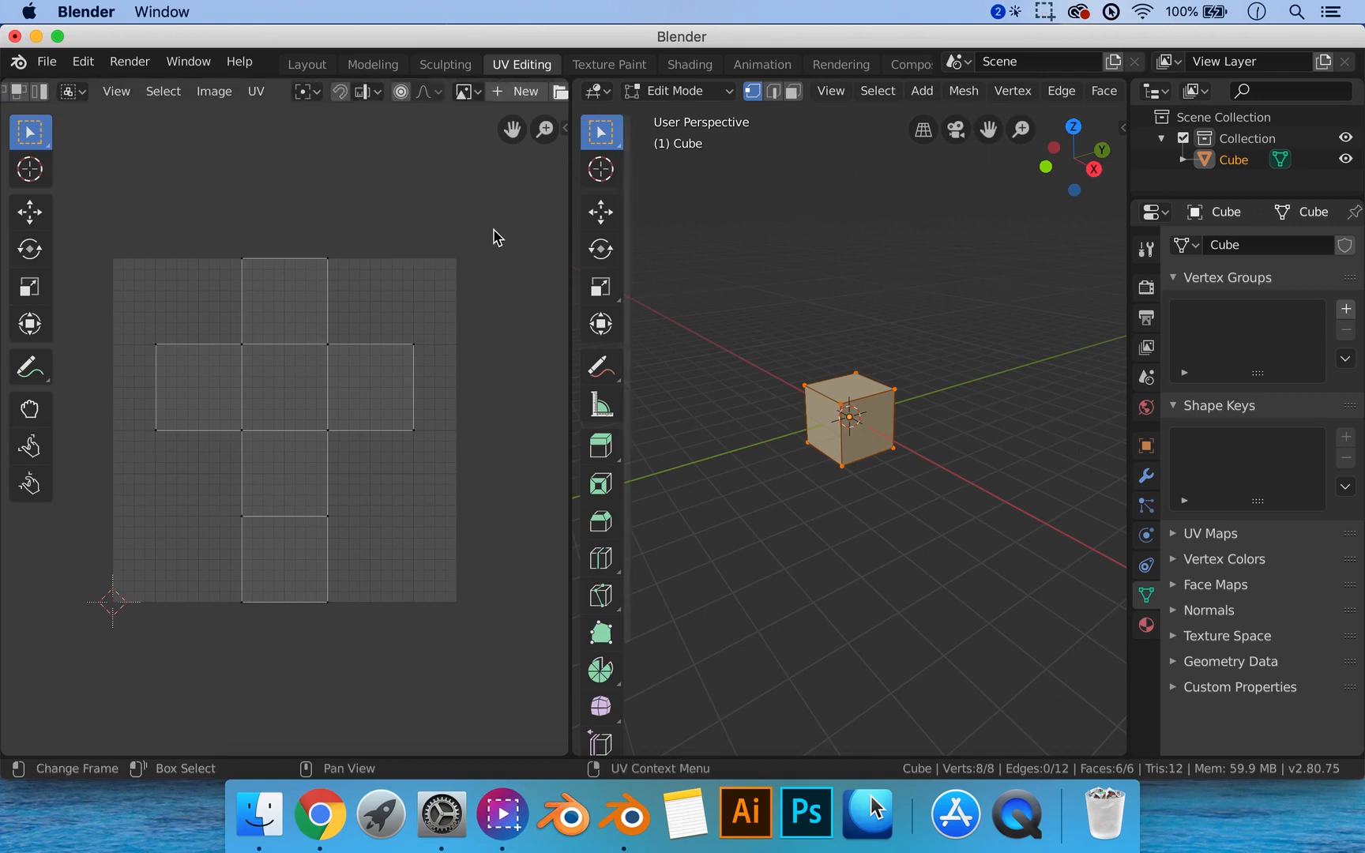
scroll(402, 100, "right", 3)
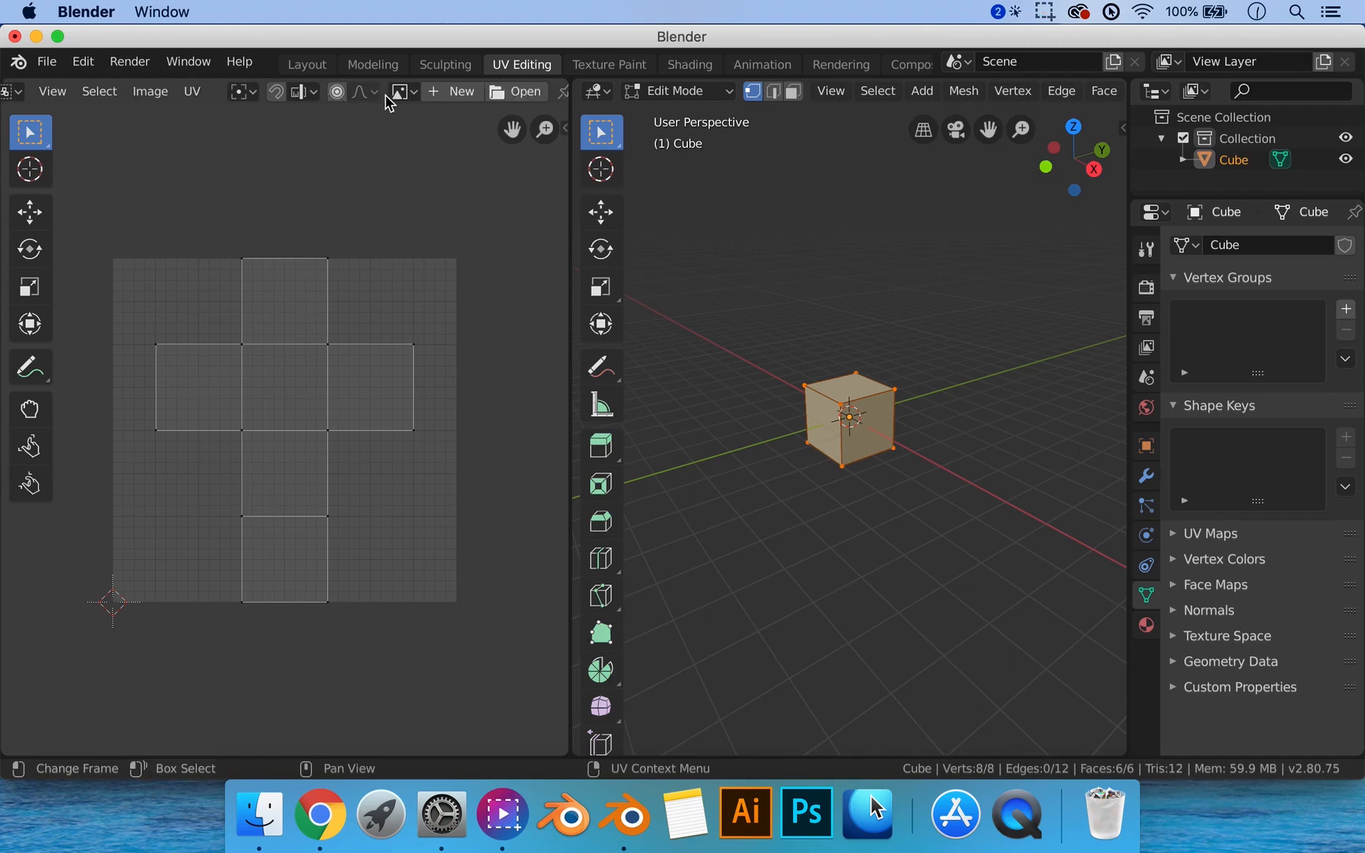
scroll(390, 100, "right", 3)
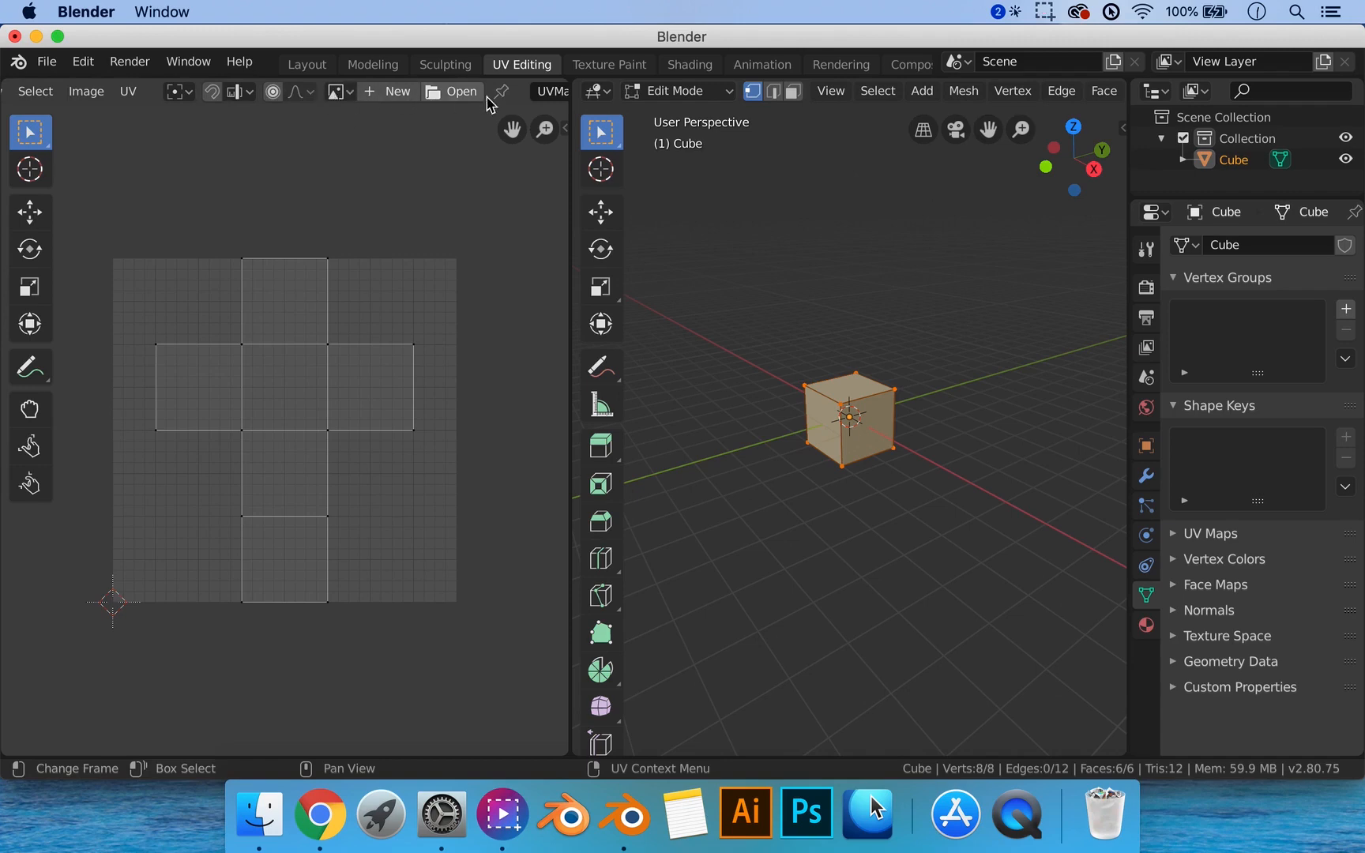
scroll(466, 98, "right", 2)
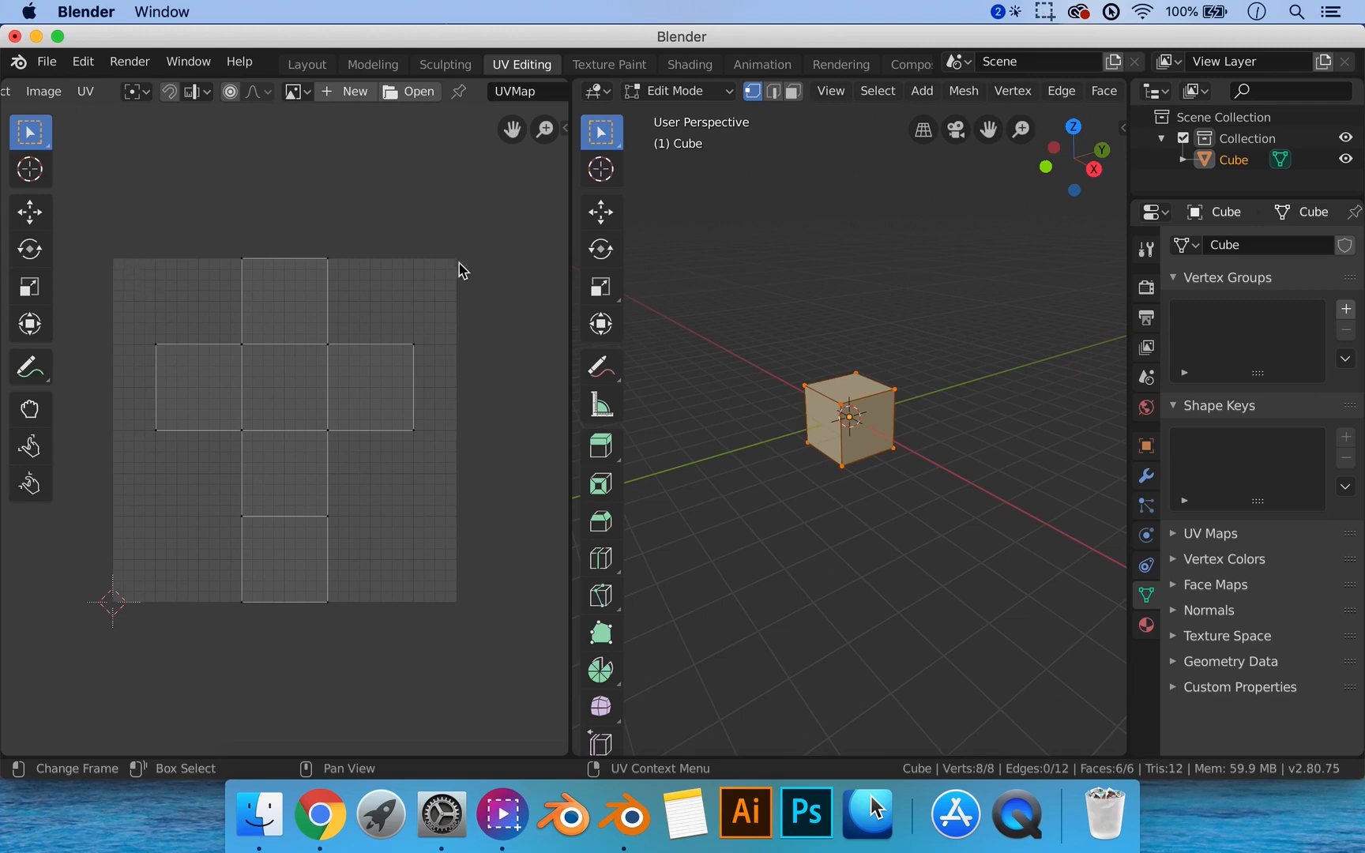
scroll(418, 99, "right", 3)
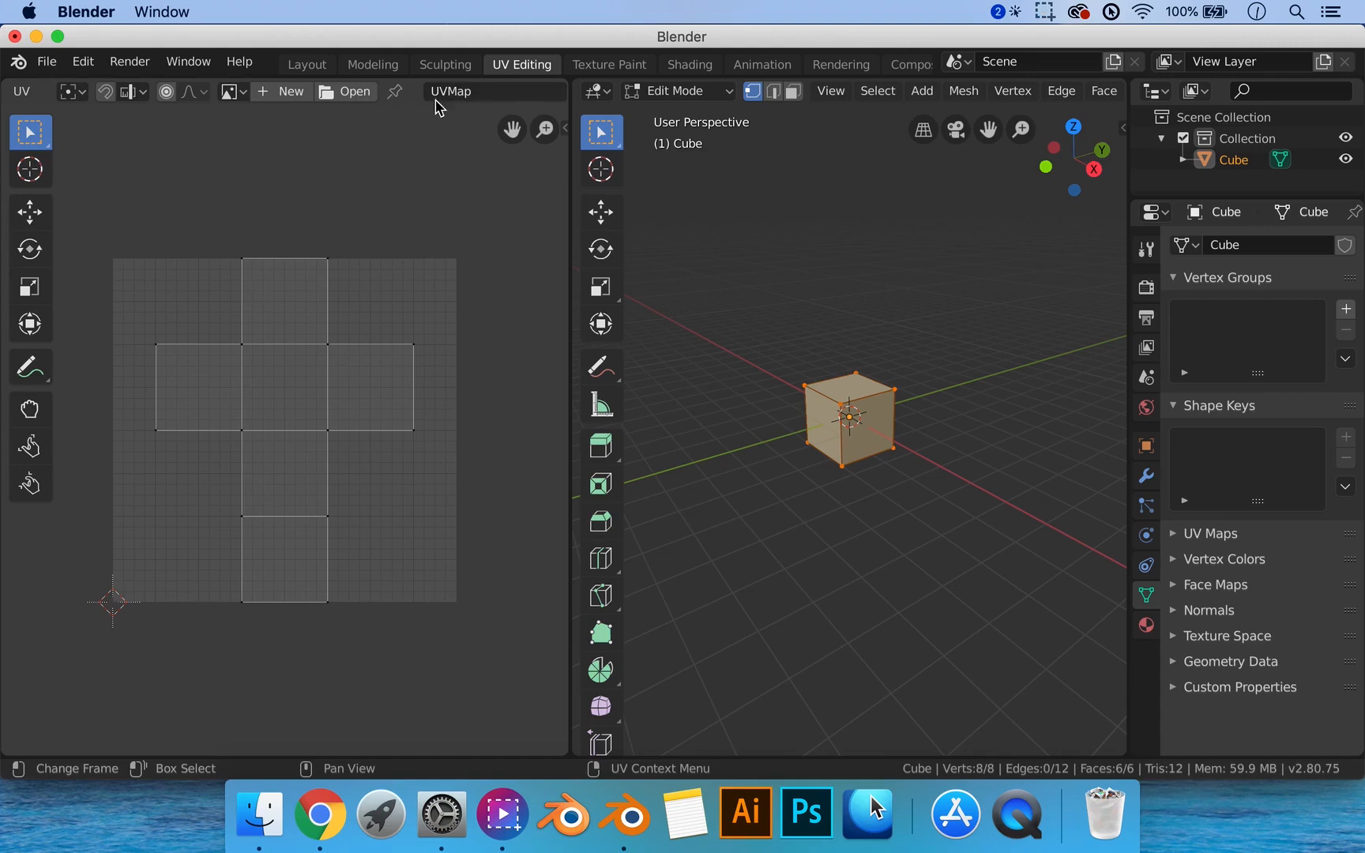
scroll(348, 103, "left", 5)
scroll(345, 103, "left", 2)
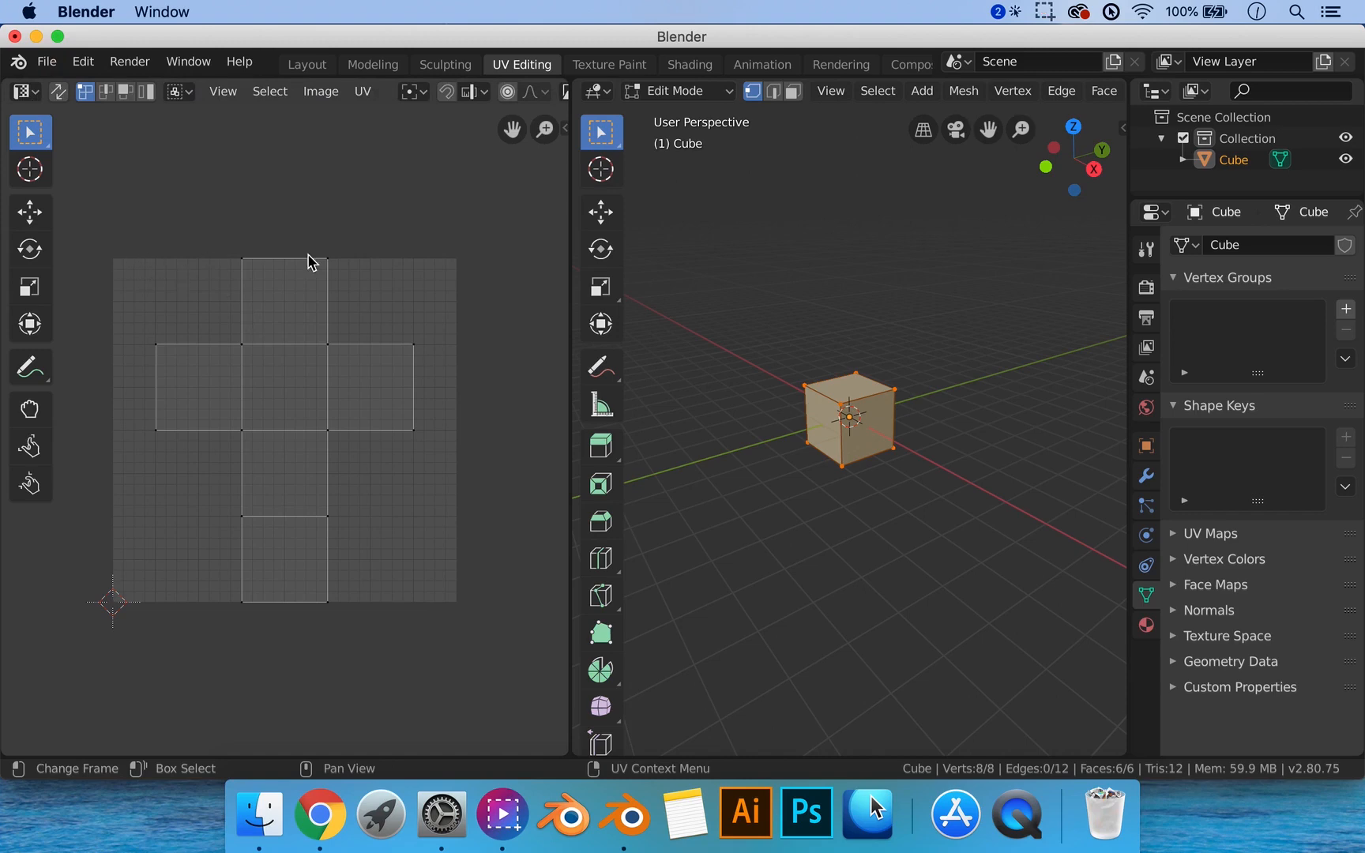
With only the cube's near upper corner vertex selected, turn on UV sync selection and switch to face selection.
left_click(841, 401)
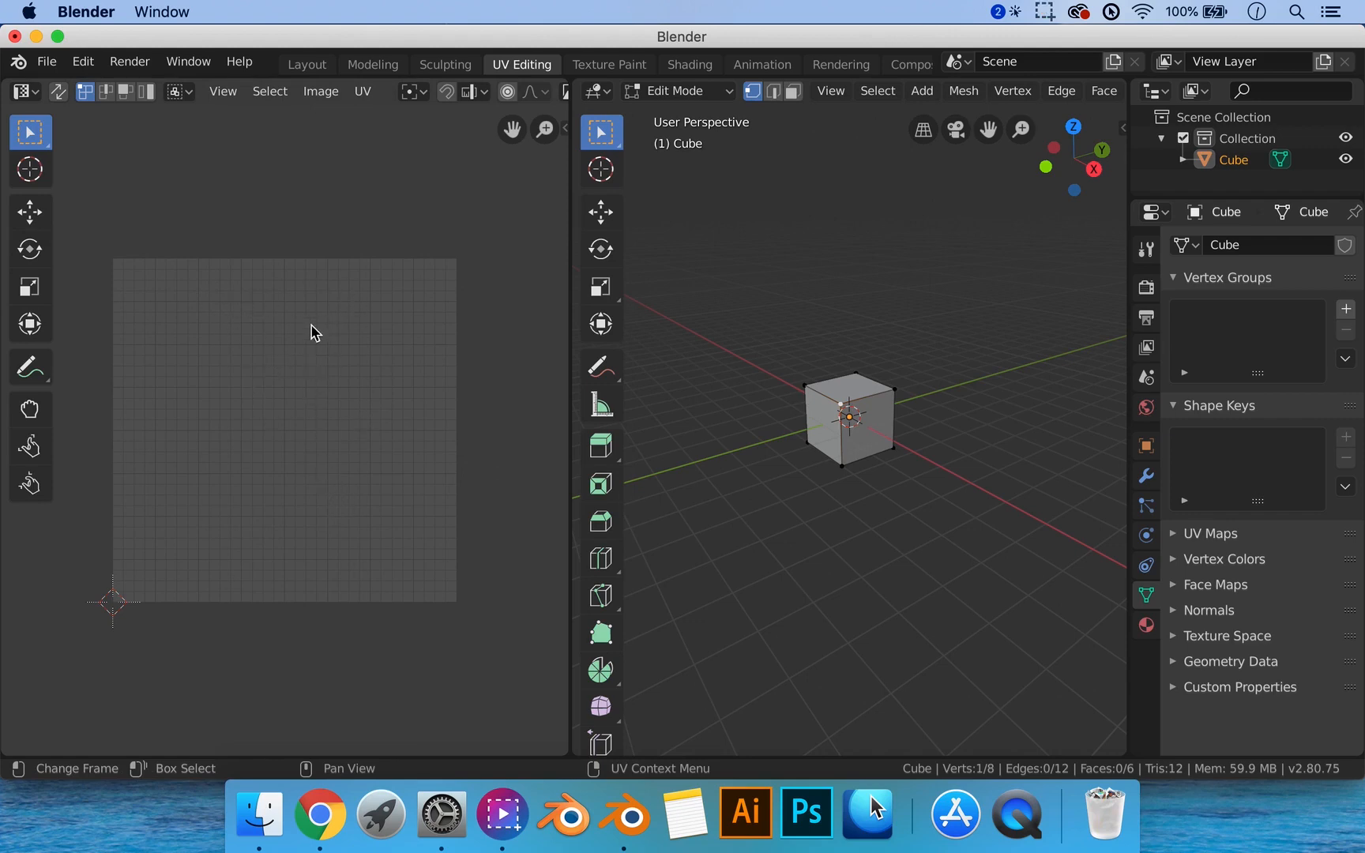
left_click(59, 93)
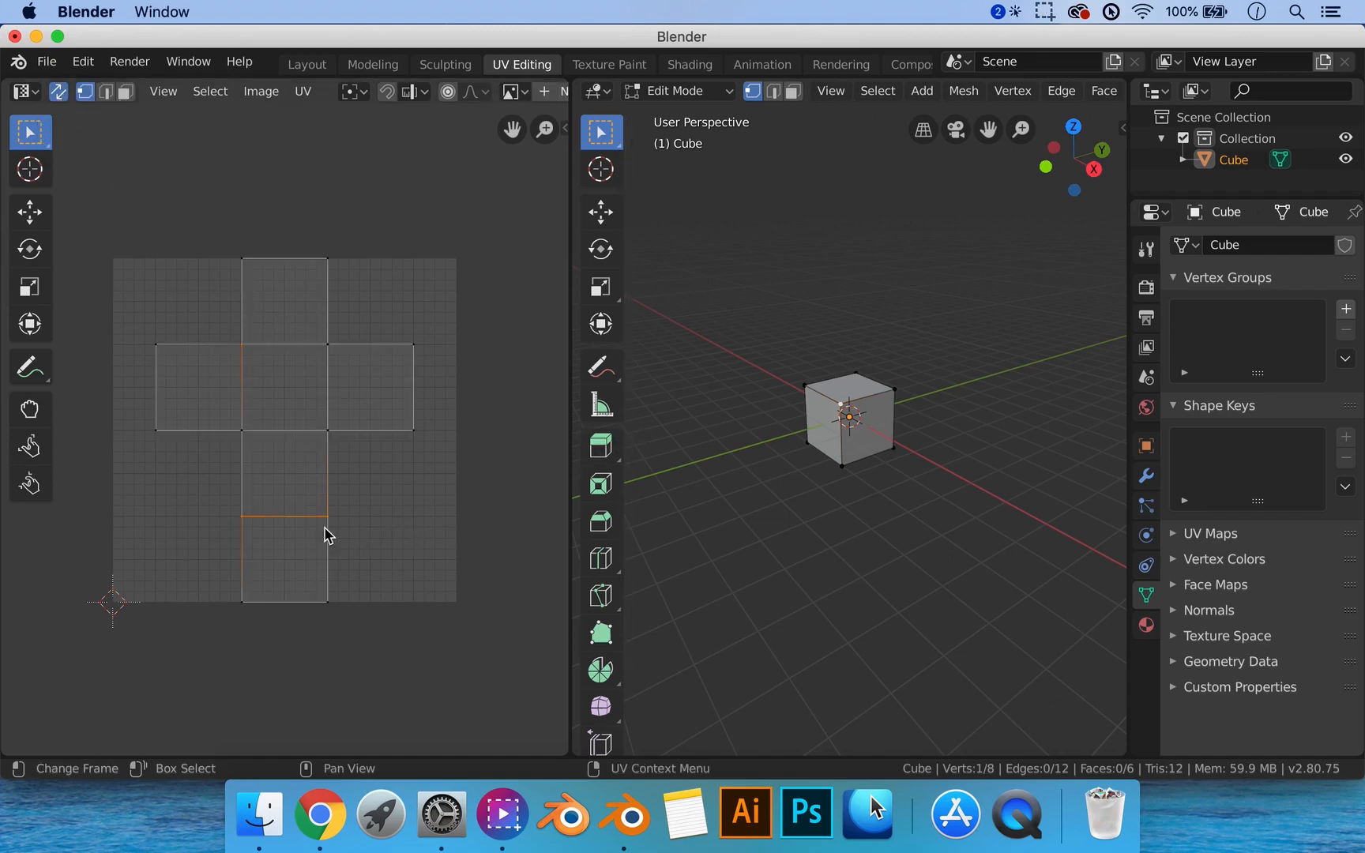
left_click(125, 91)
Select the faces of the UV layout one after another to compare each with its matching face on the cube.
left_click(196, 400)
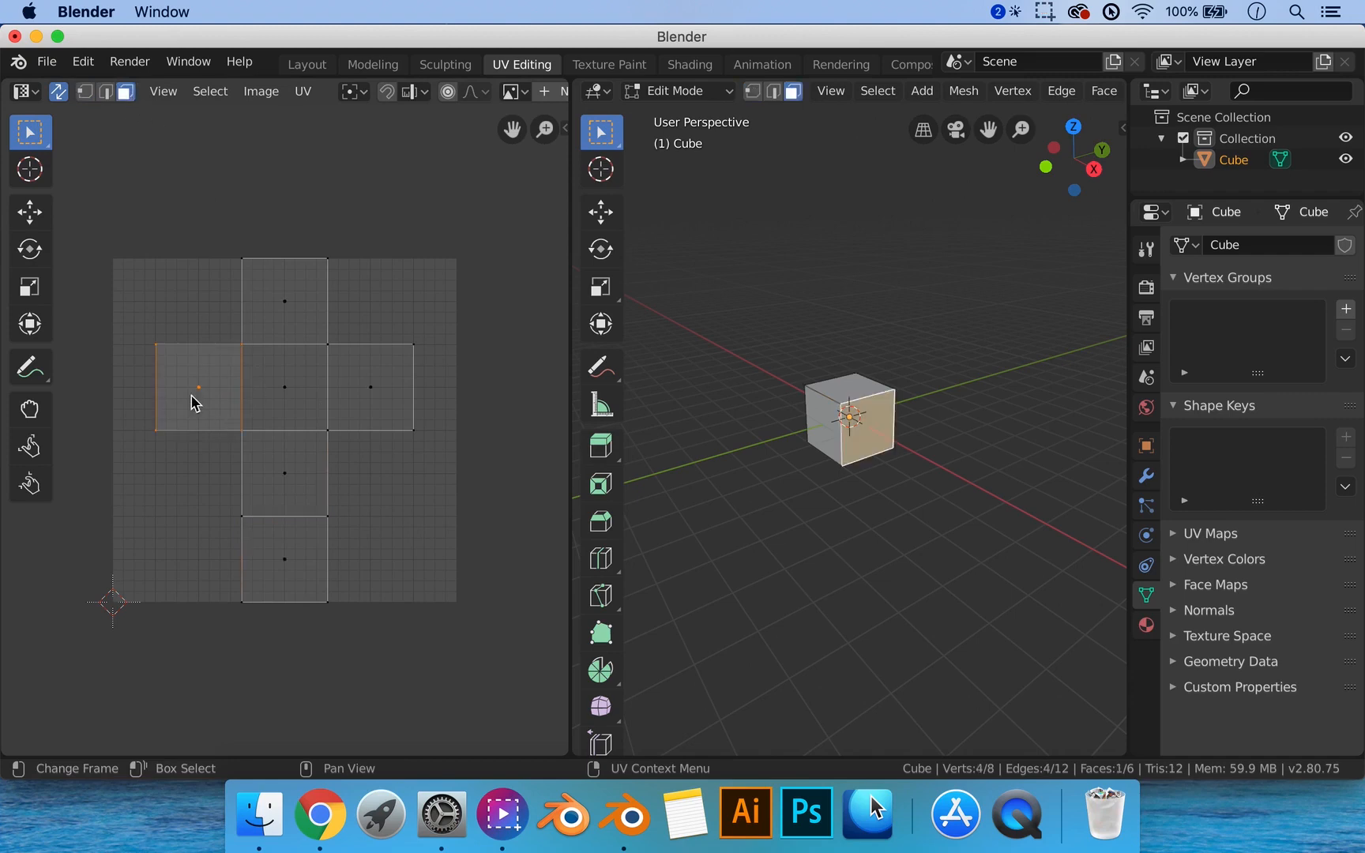
middle_click_drag(831, 439, 909, 348)
left_click(362, 406)
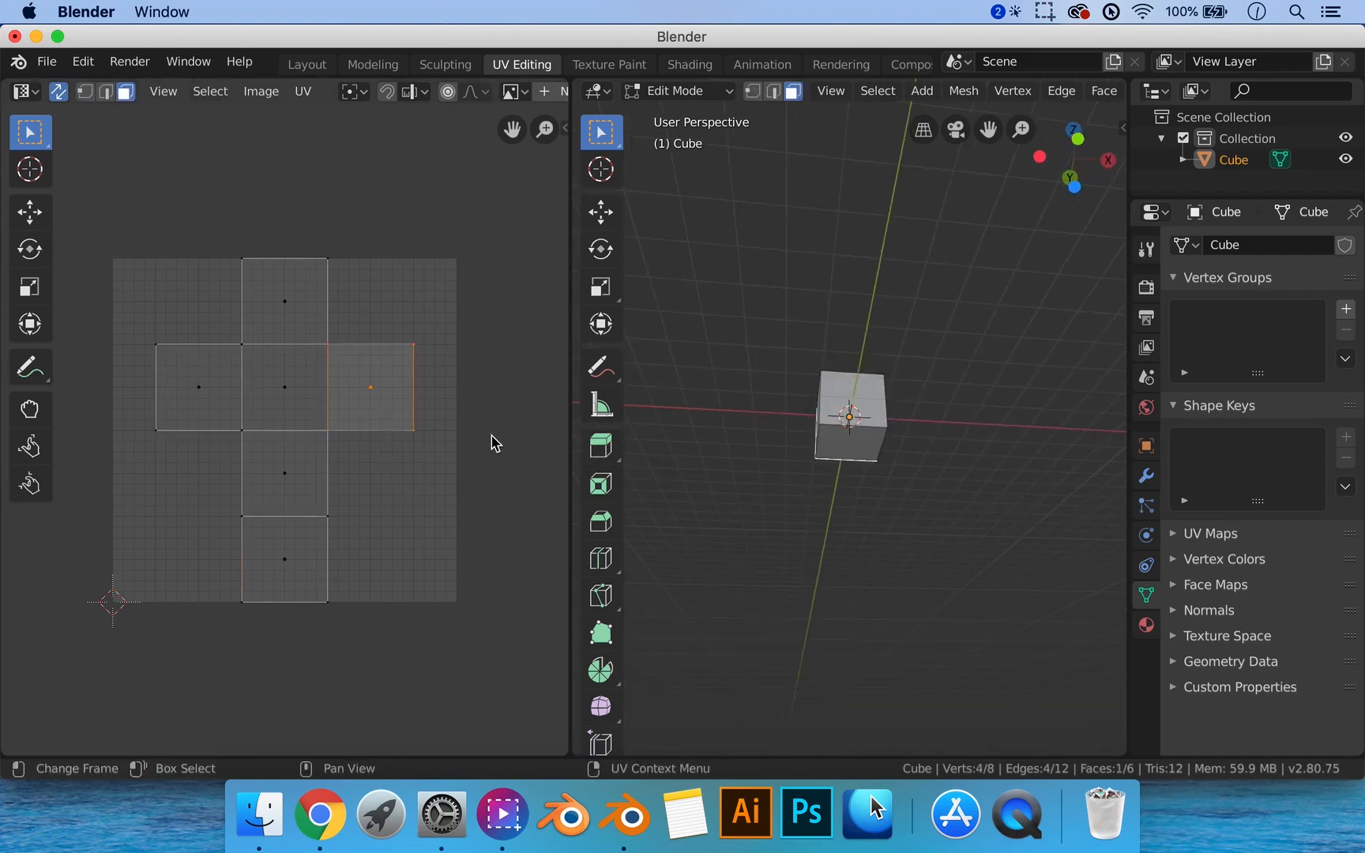
left_click(287, 412)
left_click(299, 332)
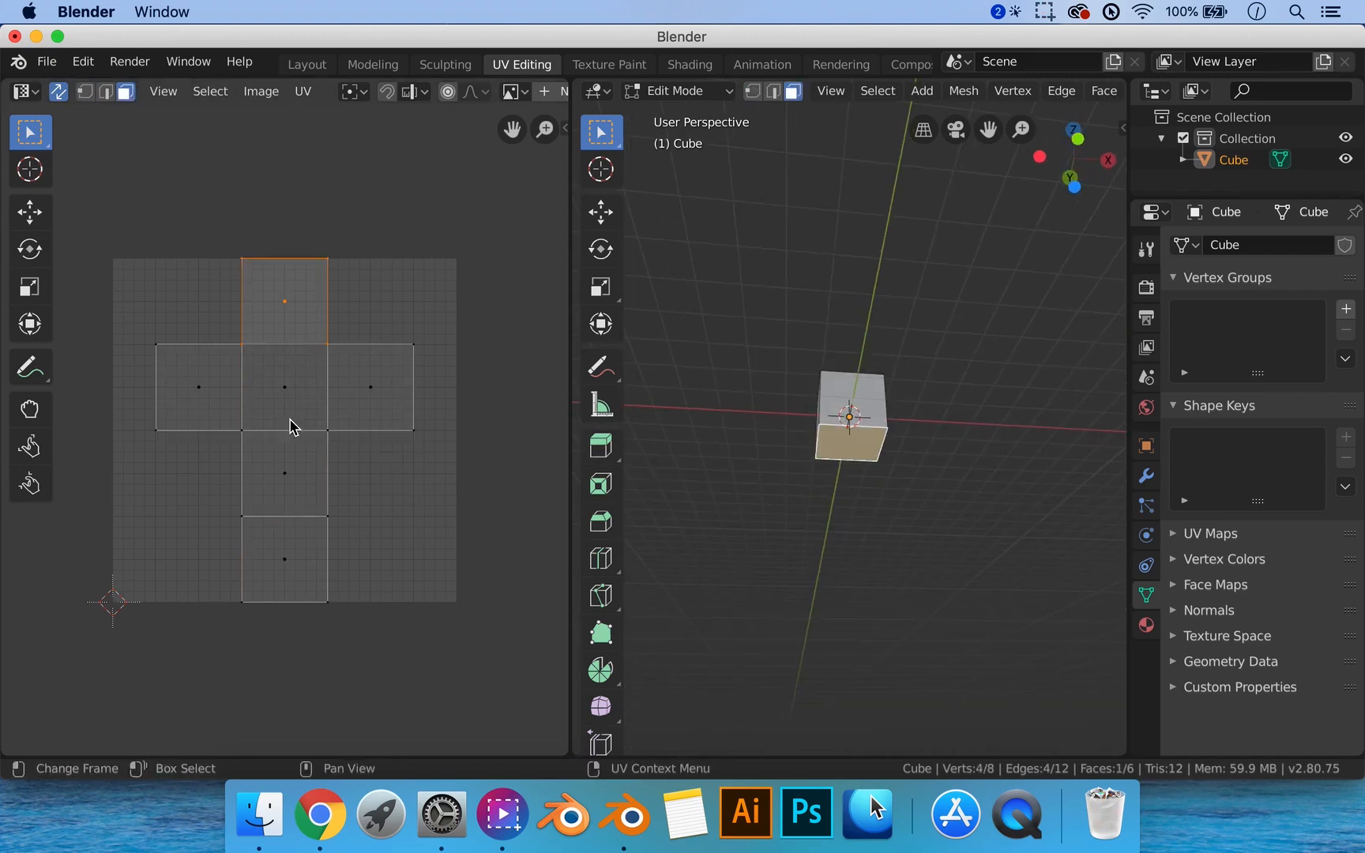
left_click(290, 462)
left_click(289, 561)
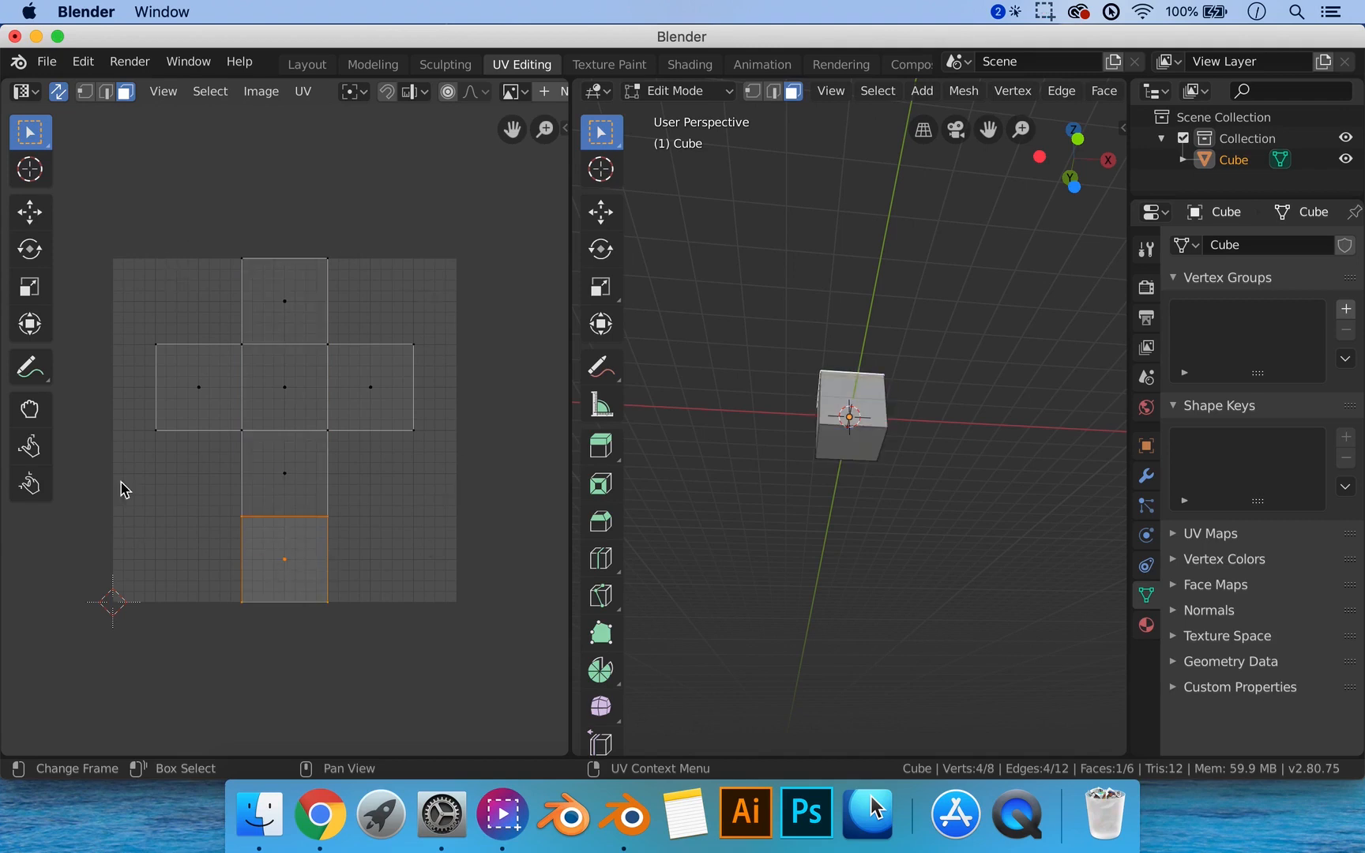
Select different faces directly on the 3D cube to compare them with their squares in the UV layout.
middle_click_drag(863, 404, 868, 471)
scroll(972, 458, "up", 3)
middle_click_drag(973, 457, 853, 442)
scroll(923, 467, "up", 3)
left_click(919, 464)
left_click(828, 443)
left_click(832, 458)
left_click(799, 455)
left_click(792, 452)
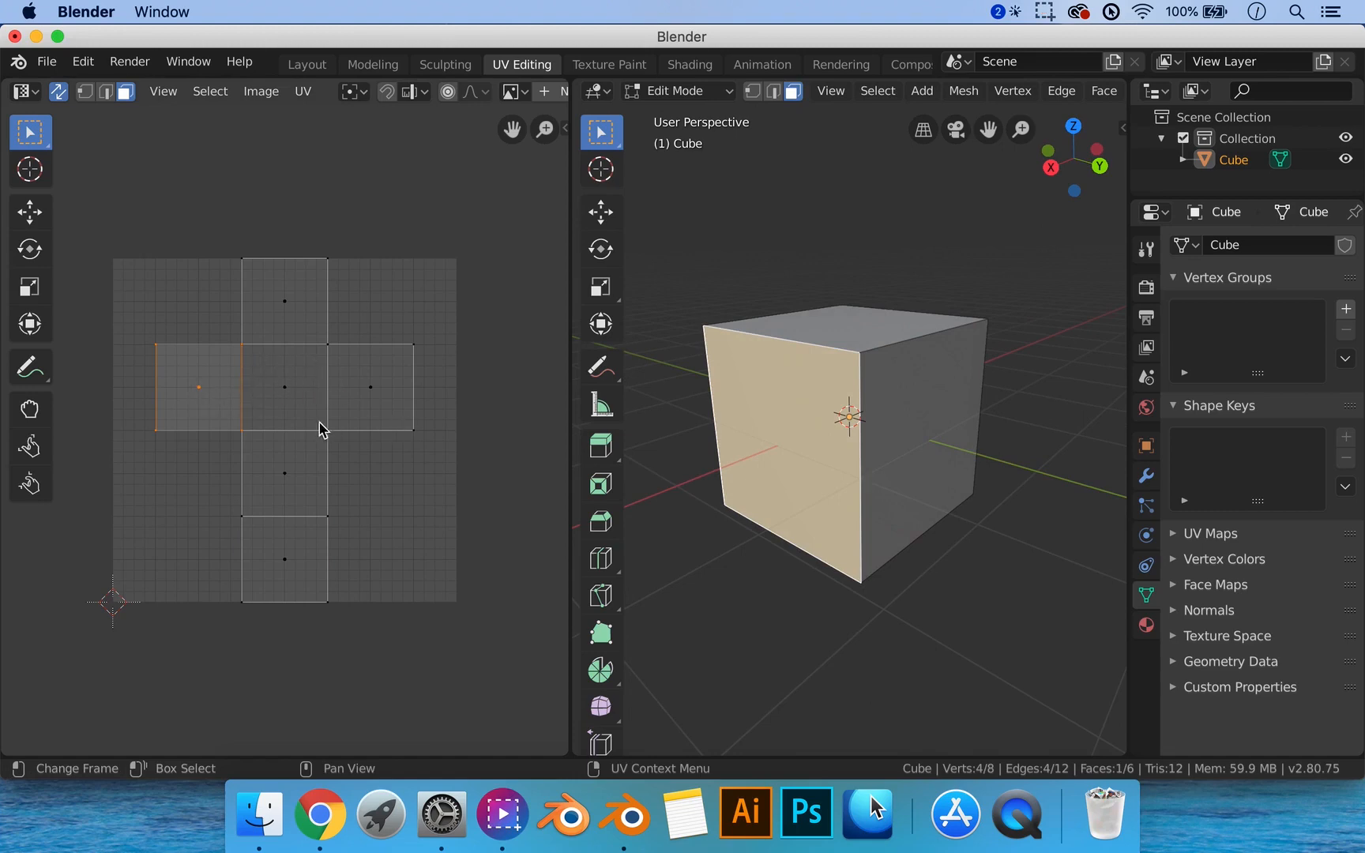
middle_click_drag(786, 421, 839, 426)
scroll(837, 422, "down", 1)
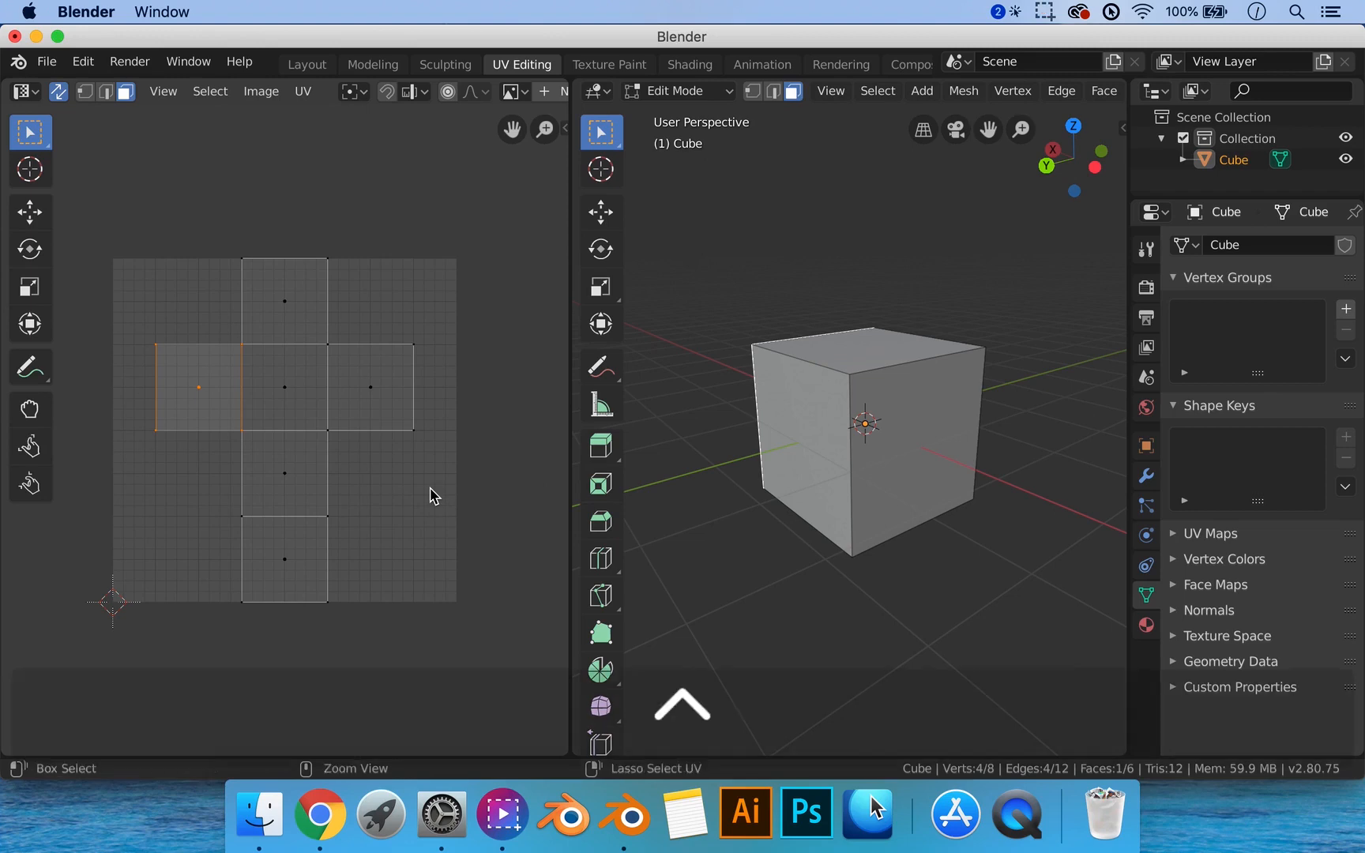
key("ctrl+Tab")
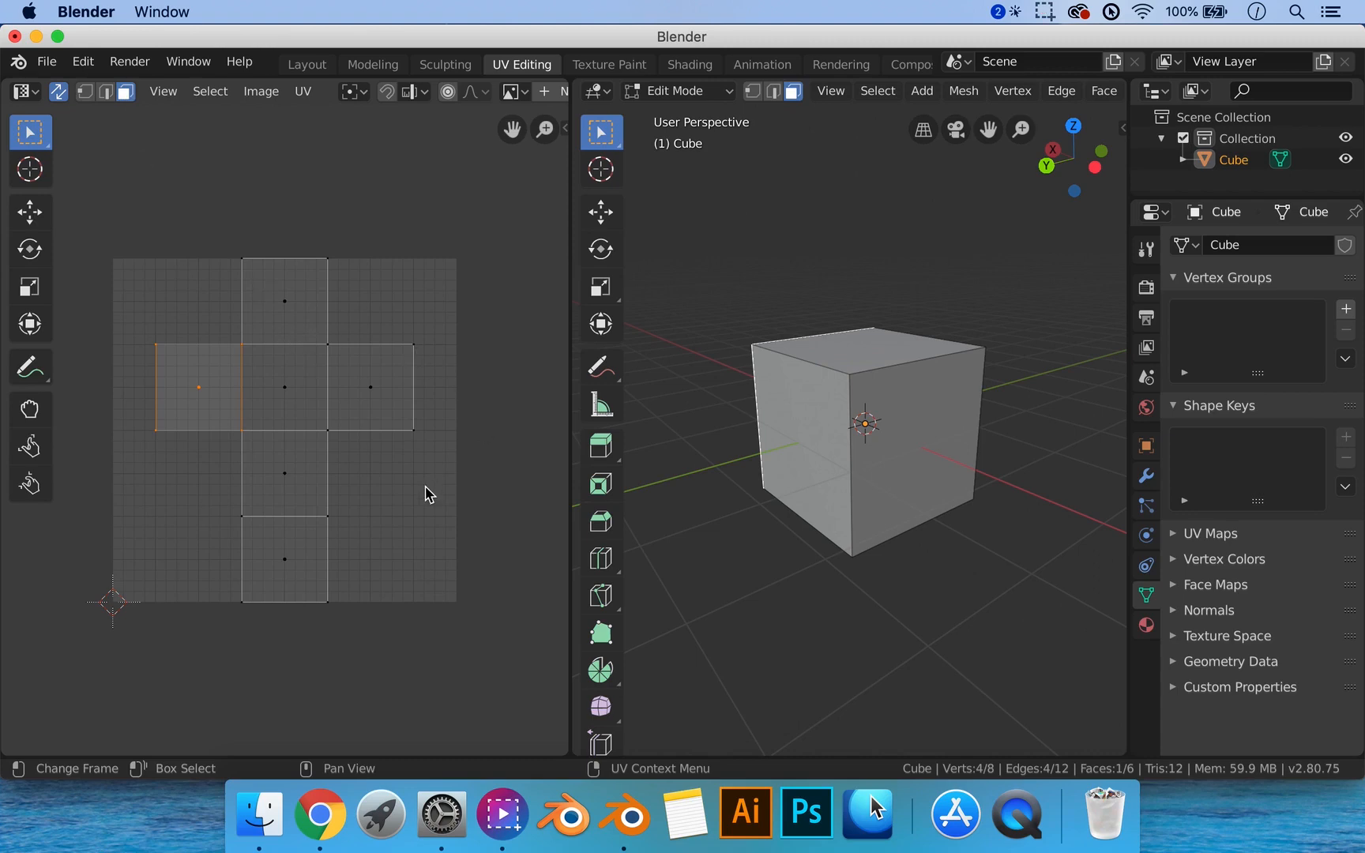
middle_click_drag(425, 487, 418, 487, "shift")
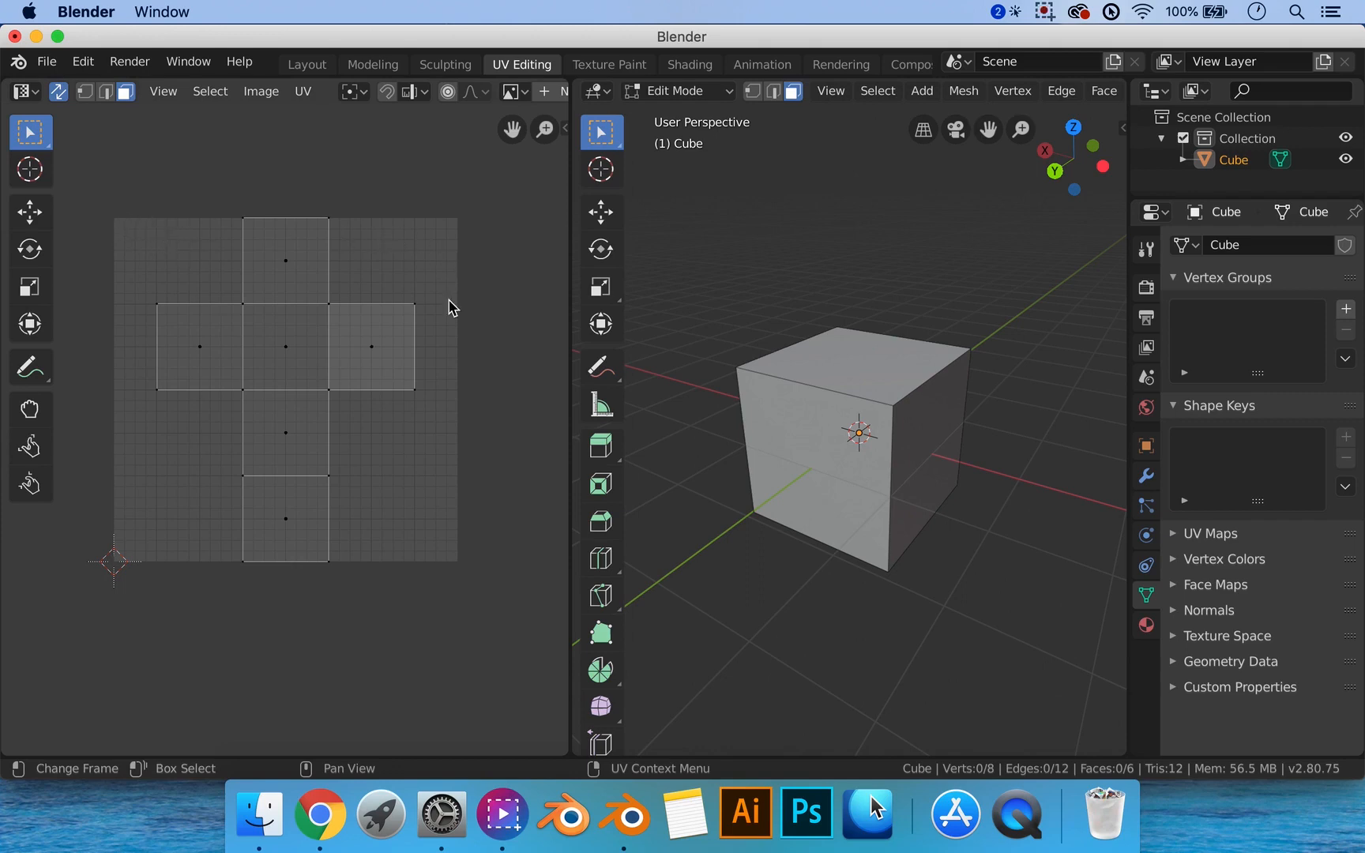
Extrude the cube's top face straight up to form a second block of similar height above the original.
left_click(857, 369)
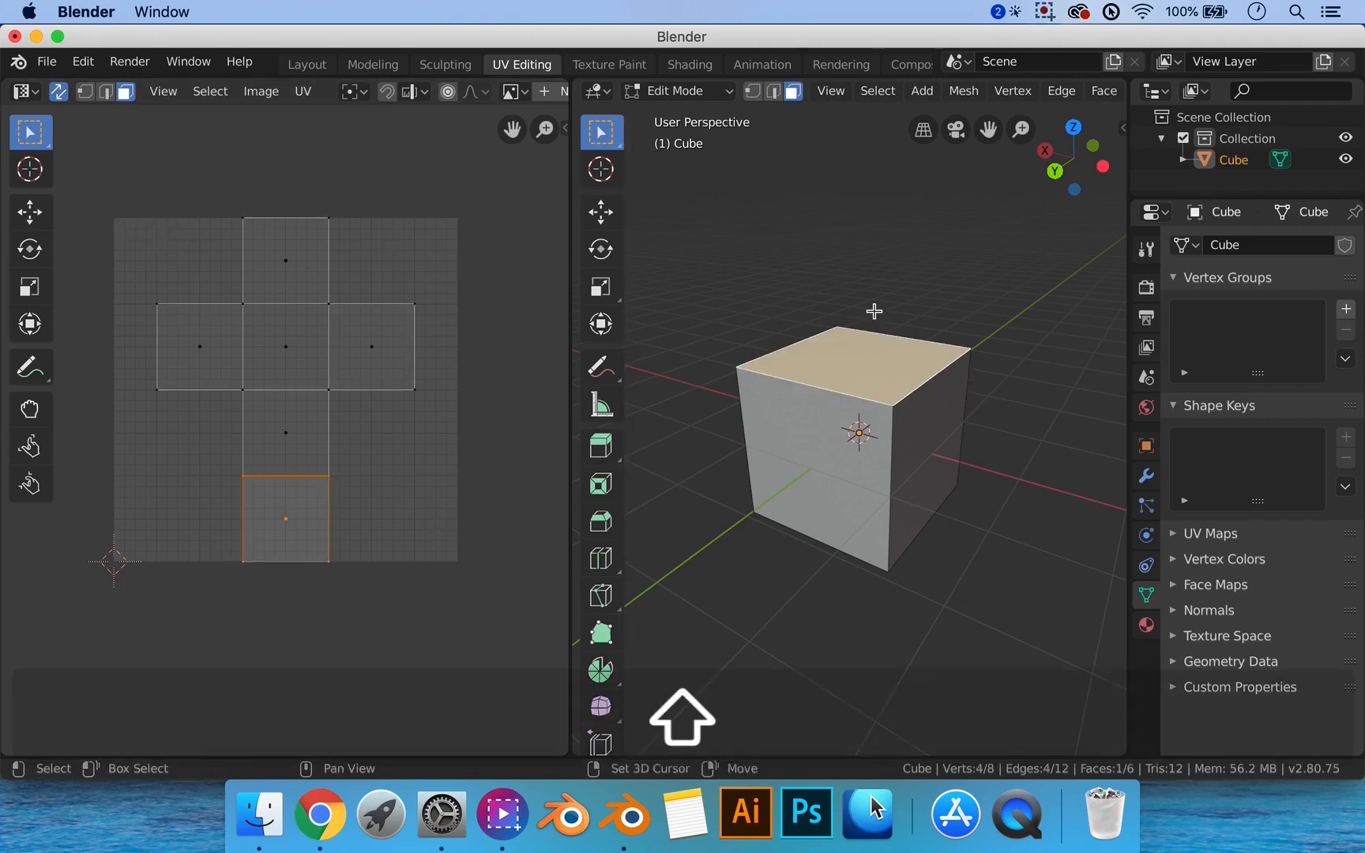
middle_click_drag(875, 308, 881, 389, "shift")
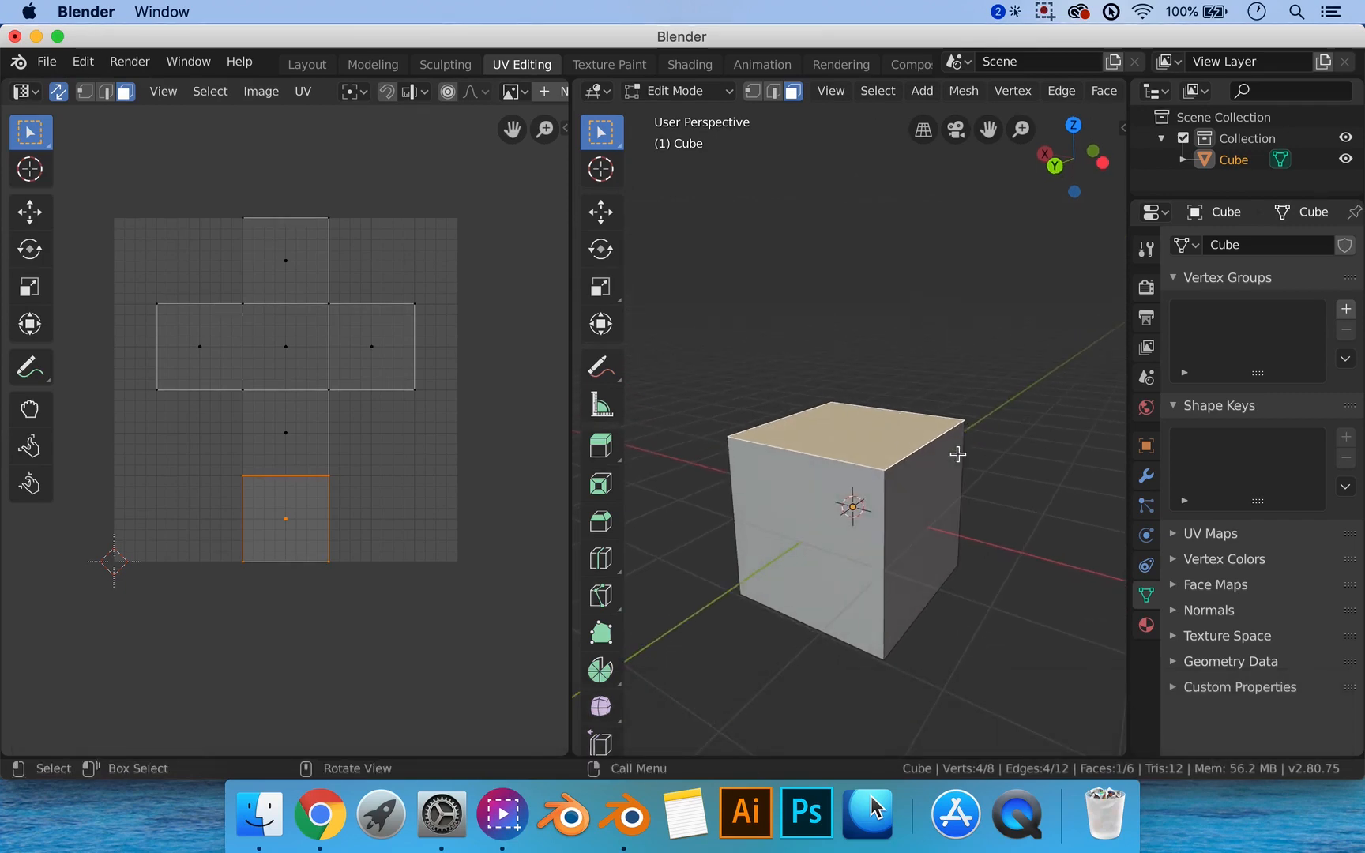
key("e")
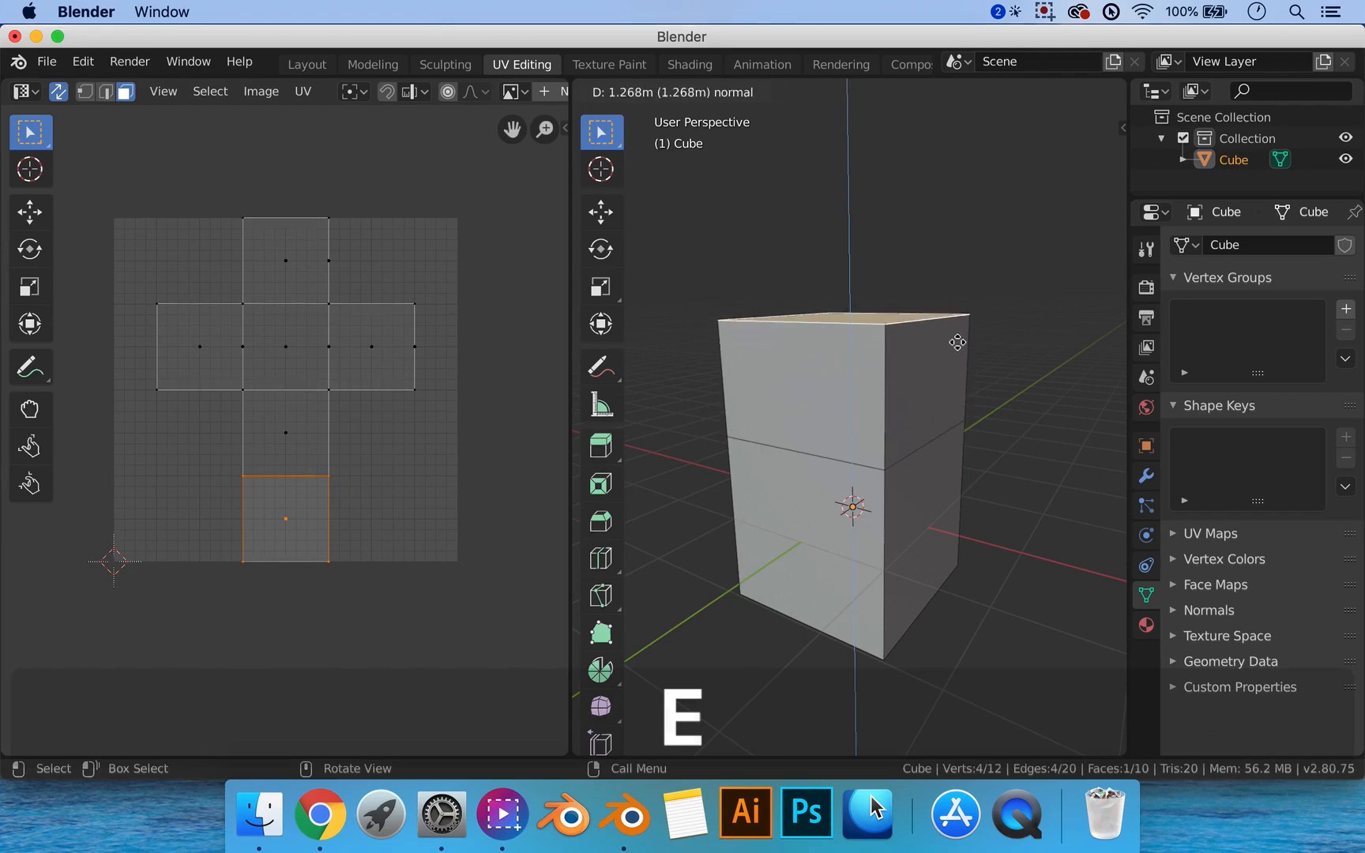
left_click(963, 305)
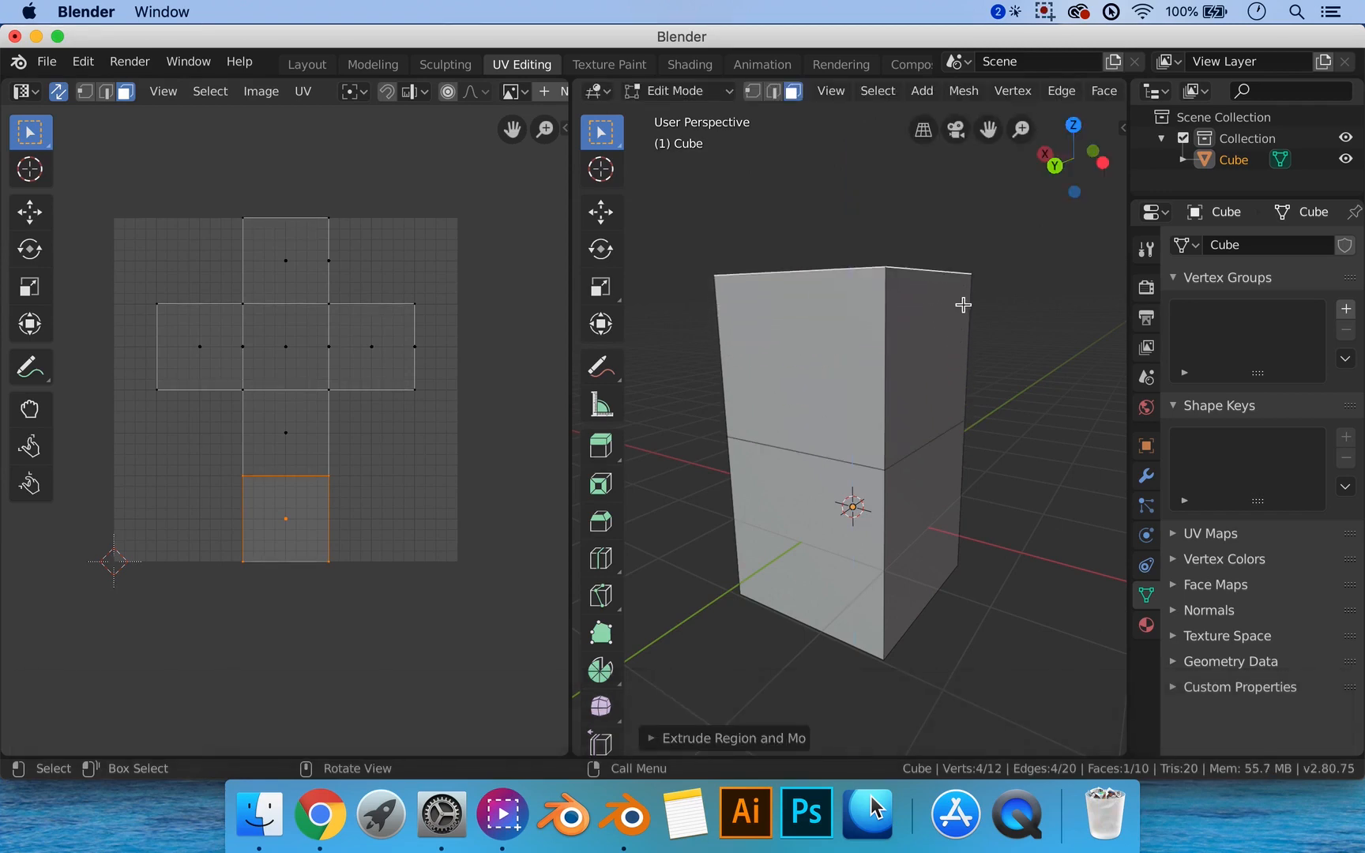
key("shift+p")
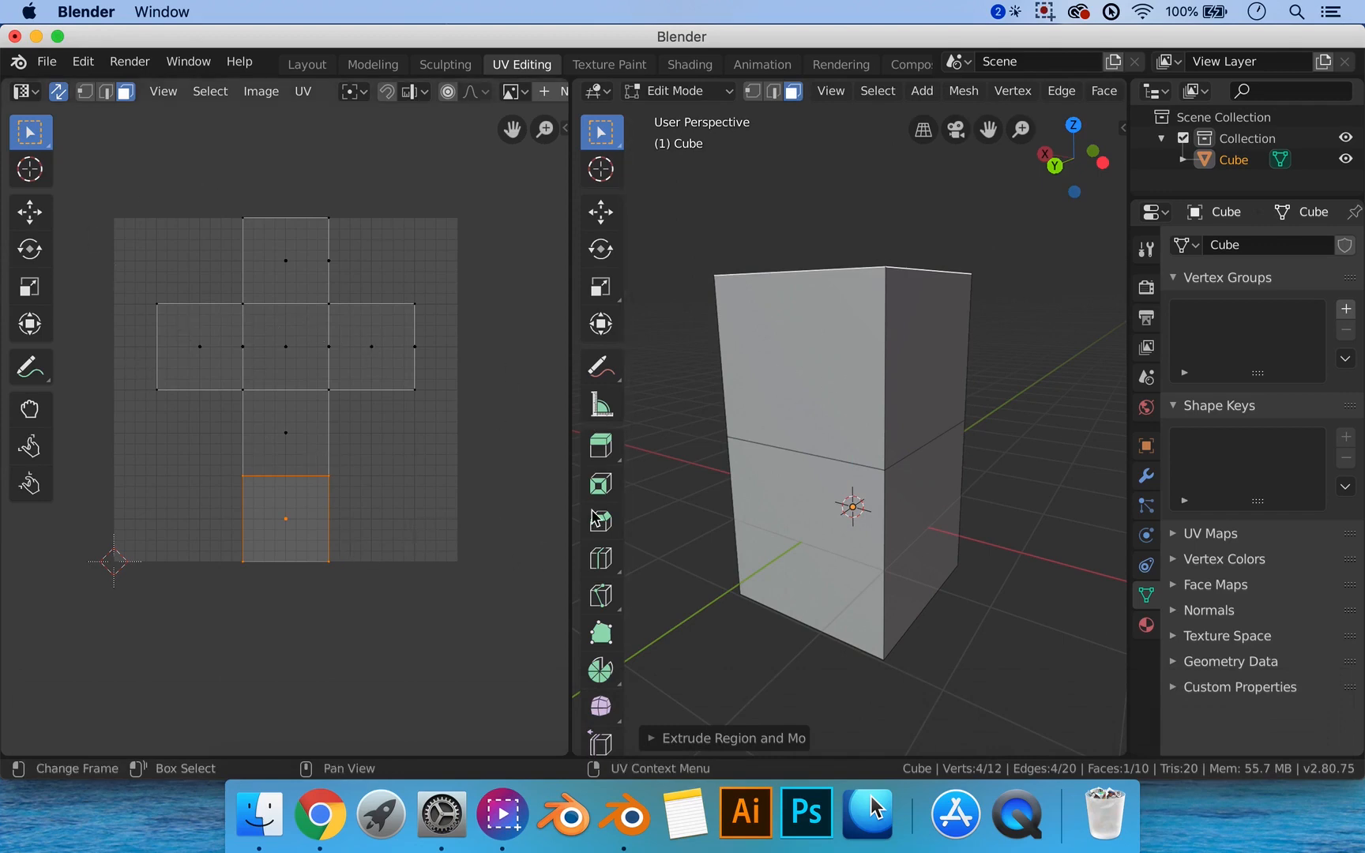
middle_click_drag(861, 461, 835, 476)
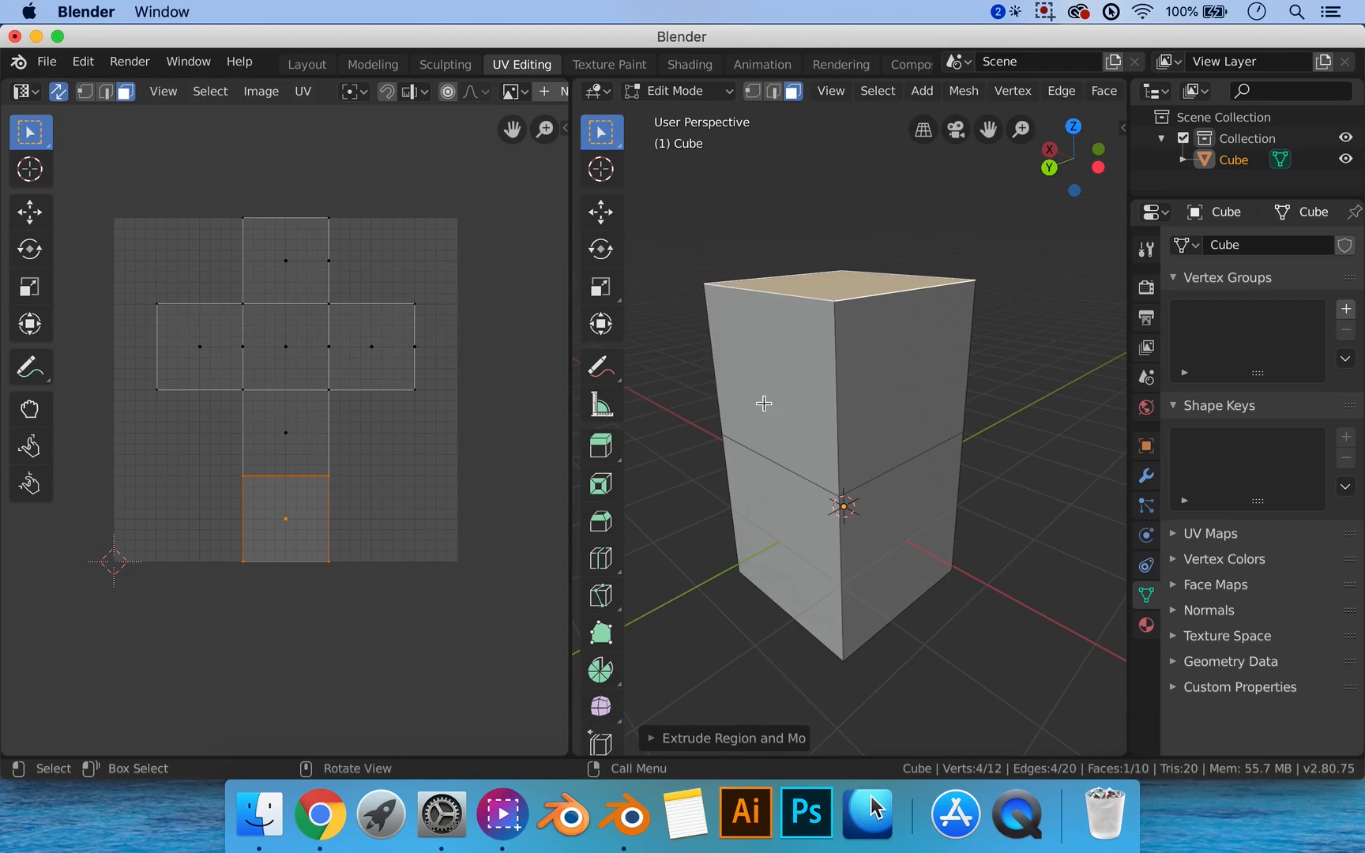
Select the ring of four upper side faces and move their UVs out below the unfolded cube layout.
left_click(857, 400, "alt")
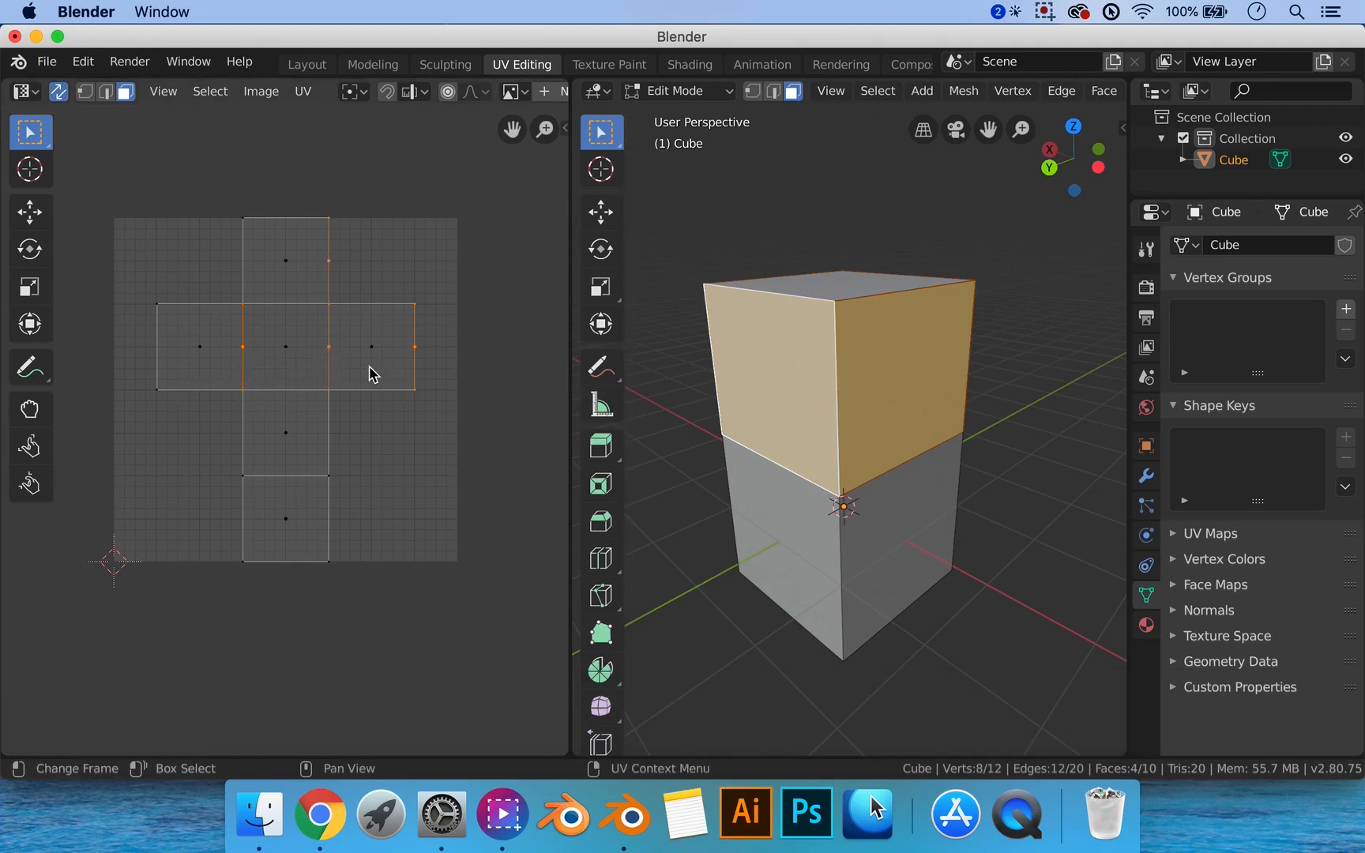
left_click(332, 350)
left_click(839, 391, "alt")
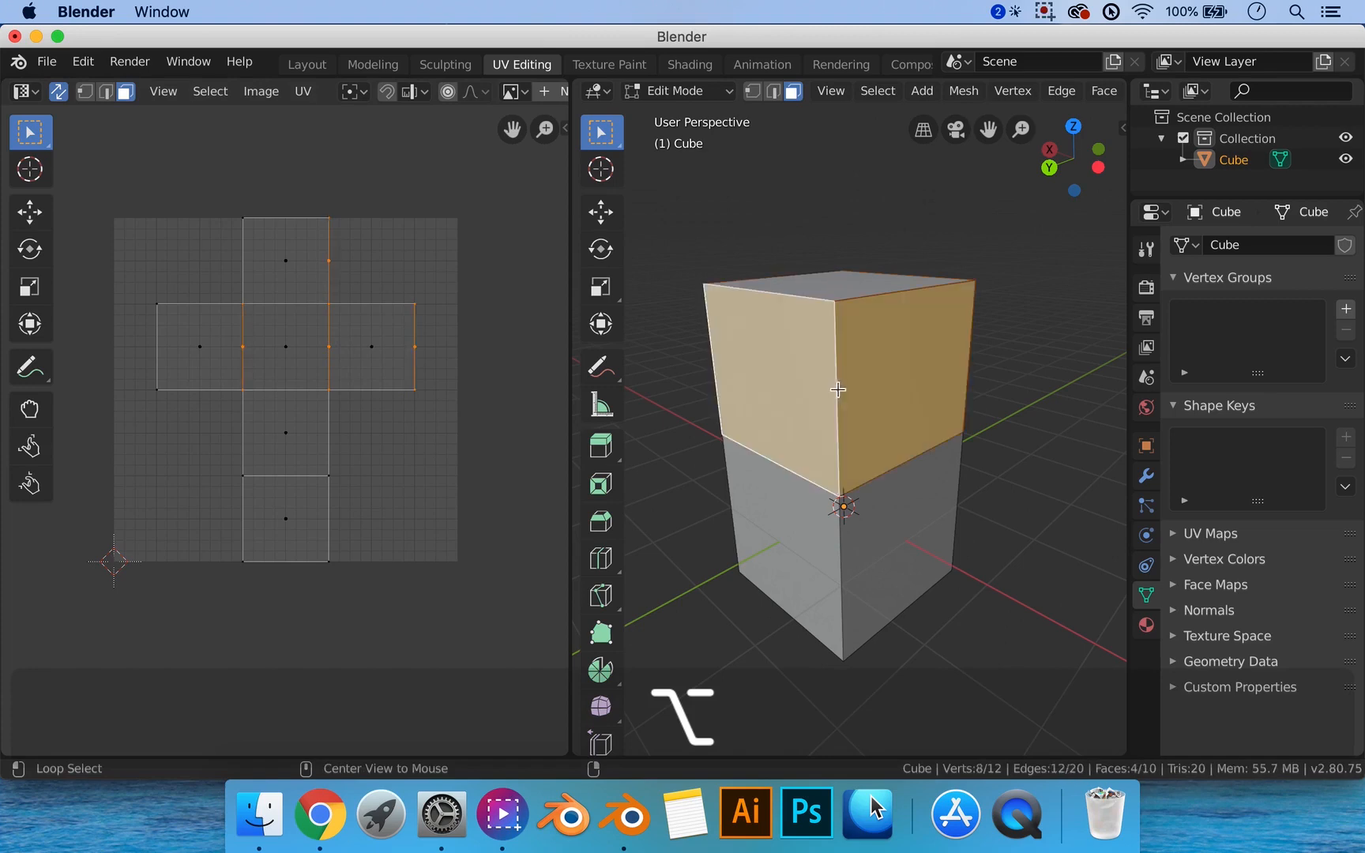
key("g")
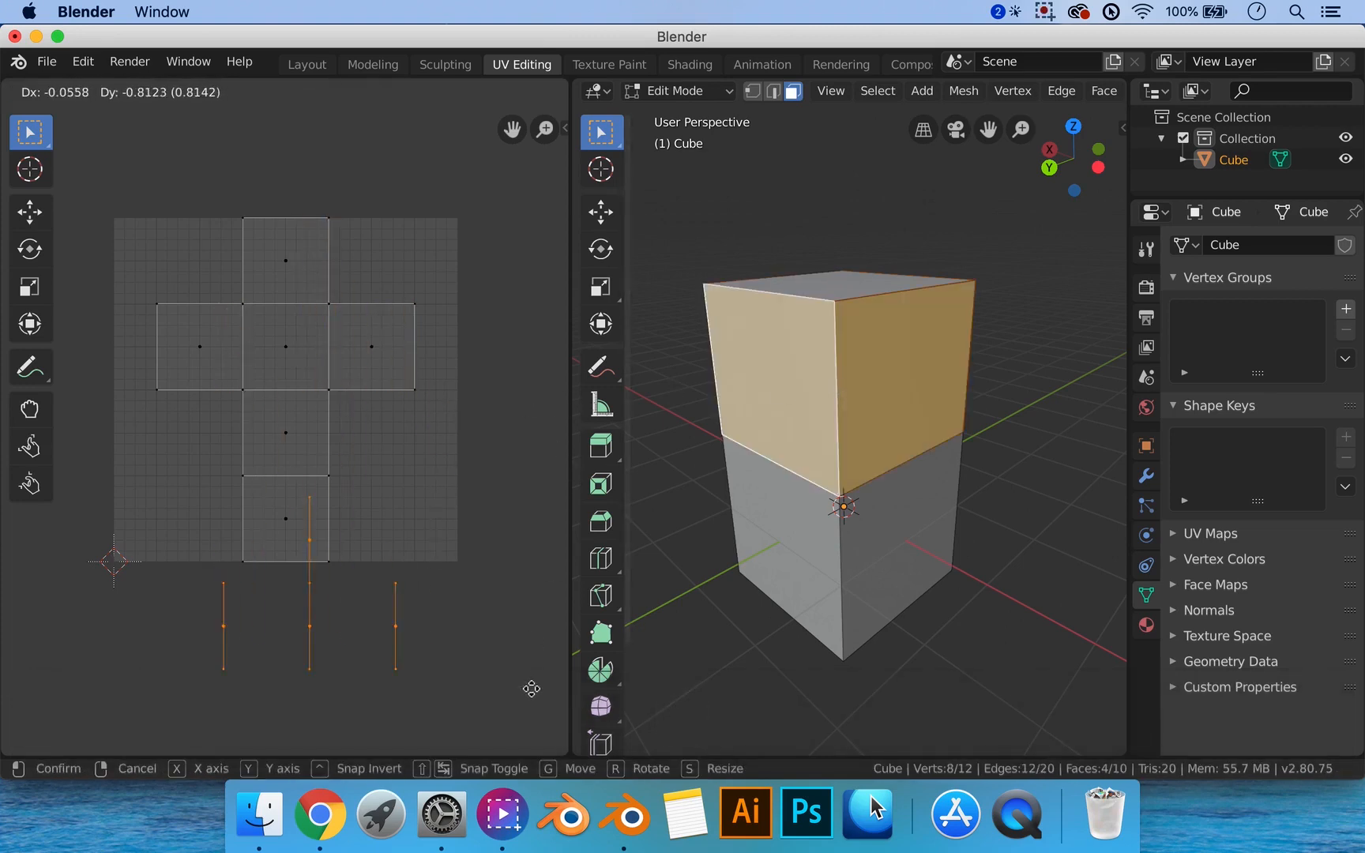
left_click(94, 670)
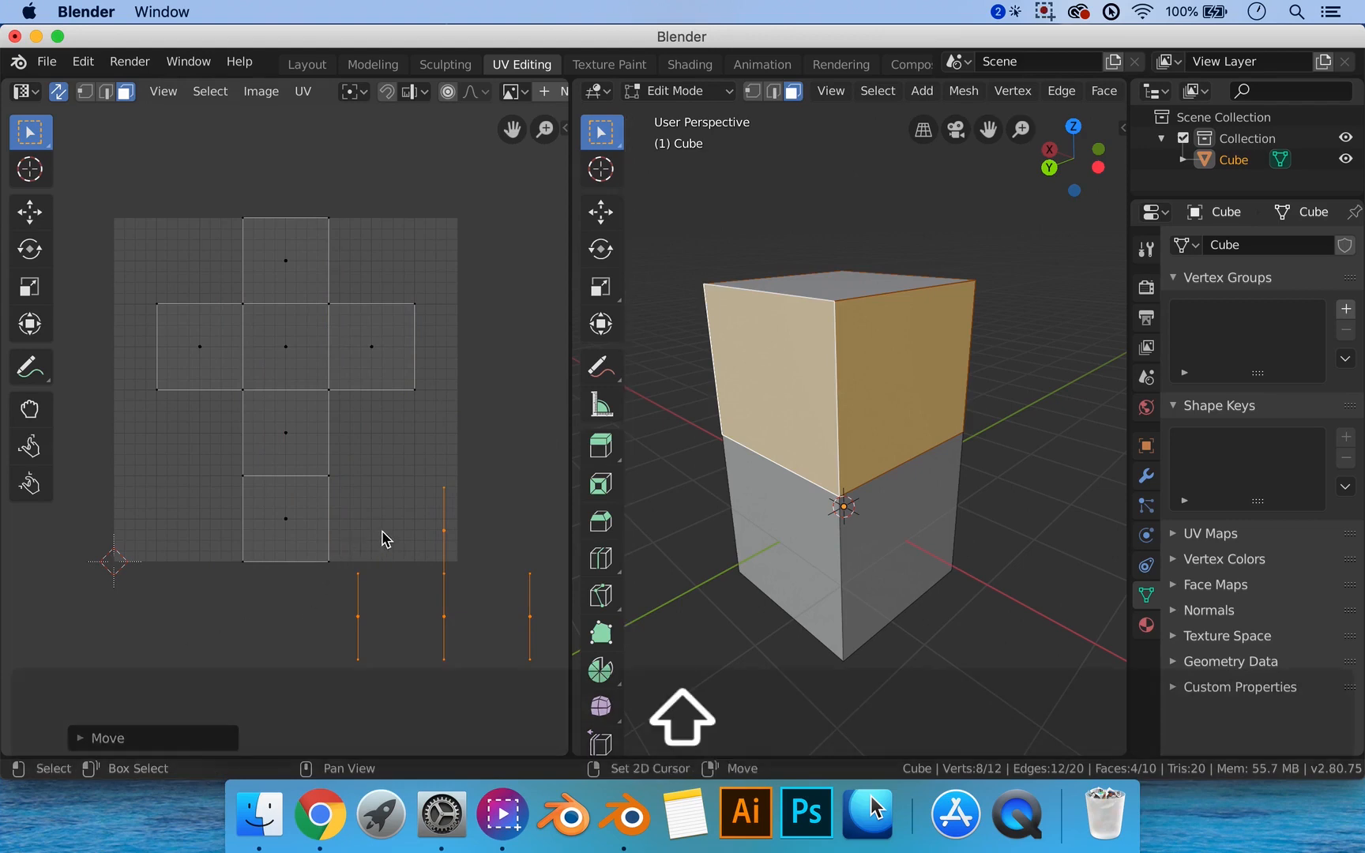
middle_click_drag(384, 539, 347, 494, "shift")
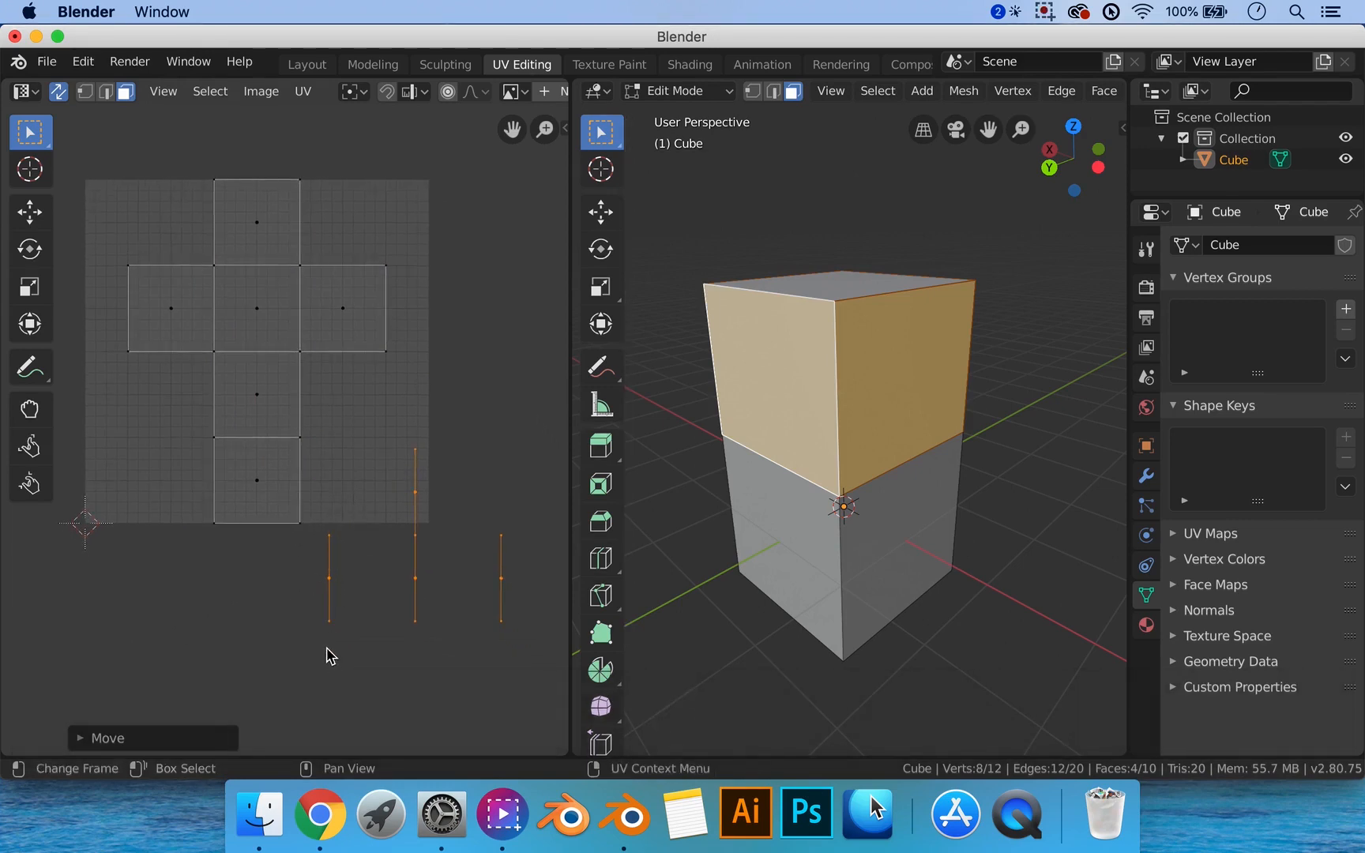
Unwrap the ring of four upper side faces with the standard Unwrap method.
right_click(839, 380)
mouse_move(831, 379)
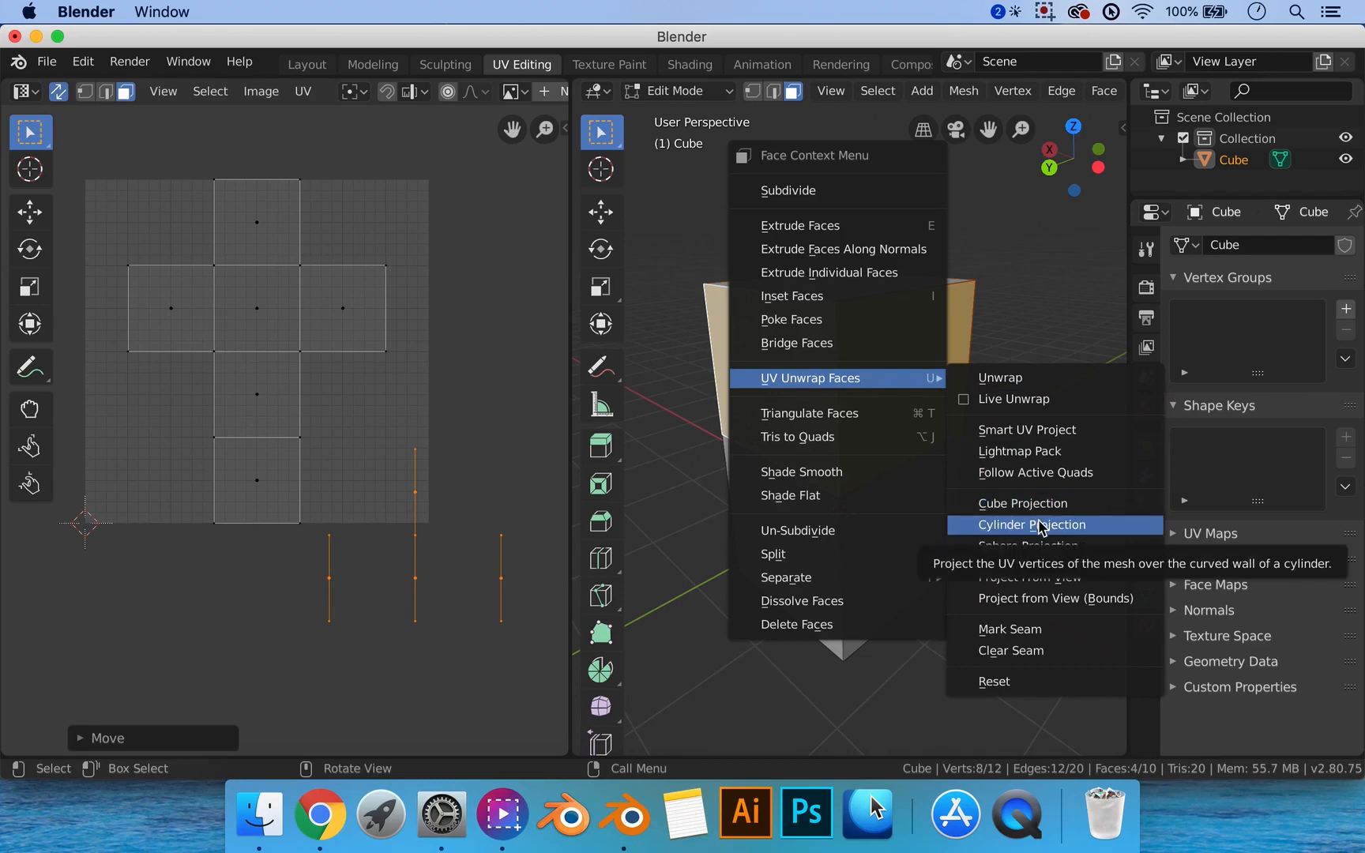
left_click(1002, 379)
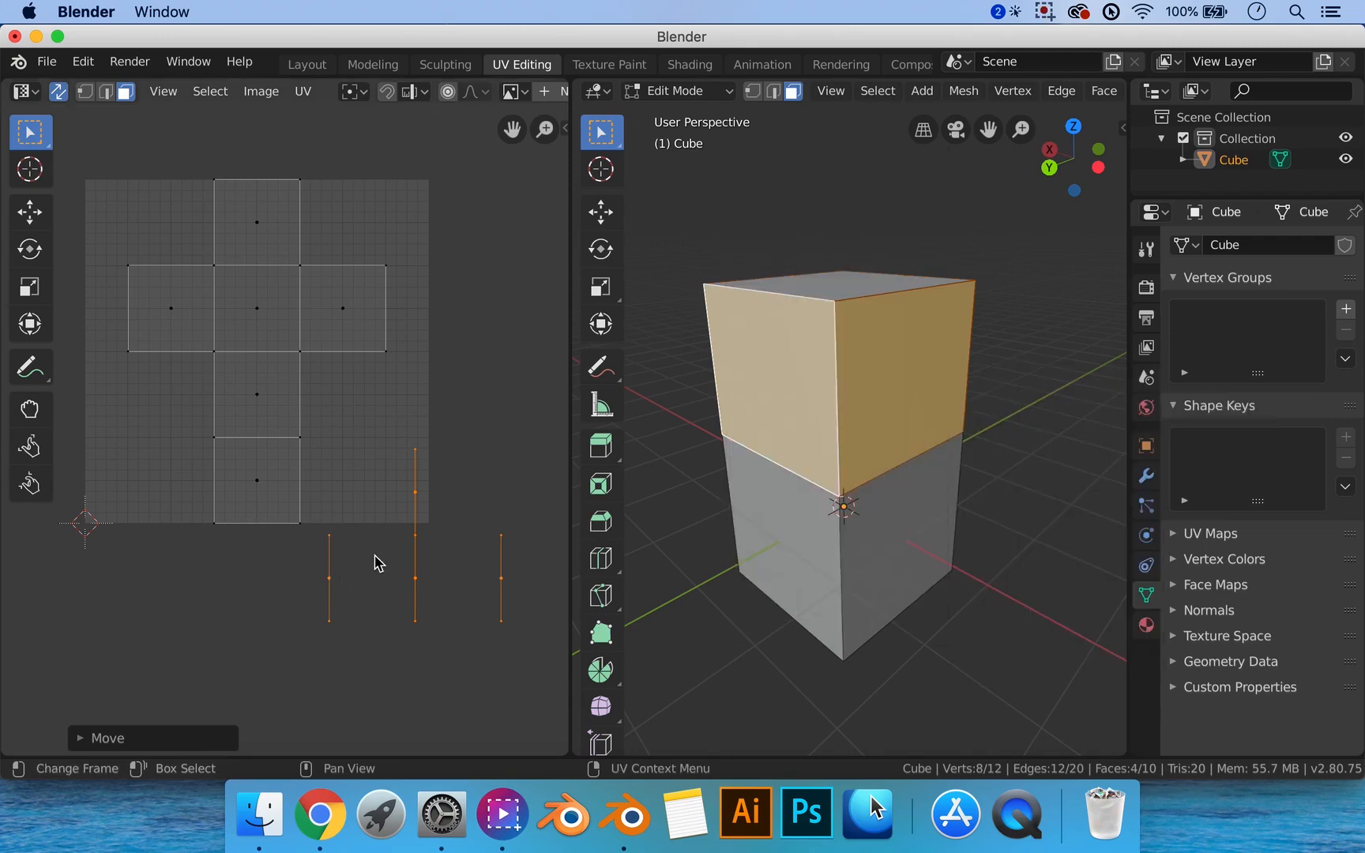
mouse_move(859, 409)
middle_mouse_down()
mouse_move(927, 417)
mouse_move(1039, 384)
mouse_move(868, 399)
mouse_move(881, 396)
middle_mouse_up()
right_click(849, 387)
mouse_move(849, 389)
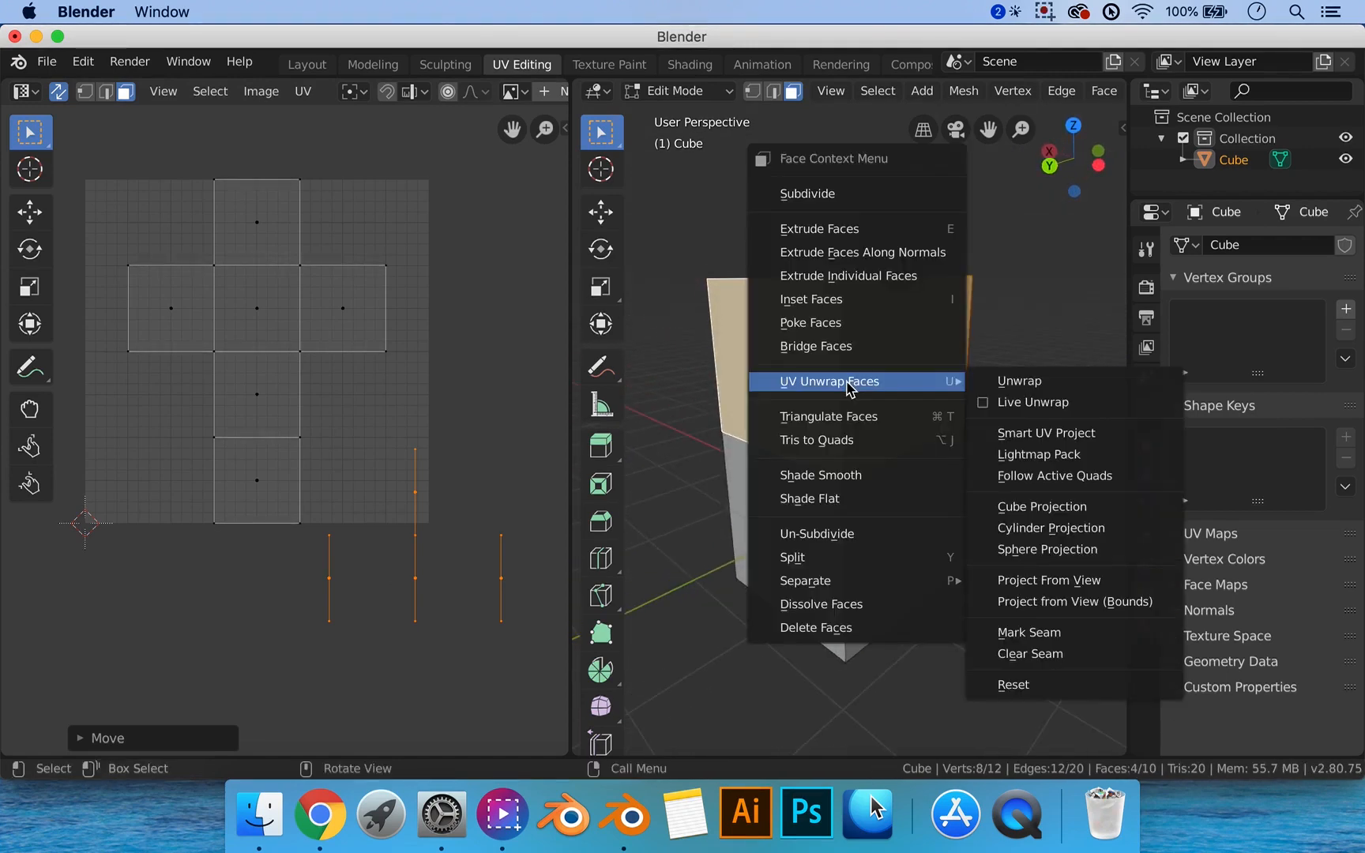
left_click(1081, 385)
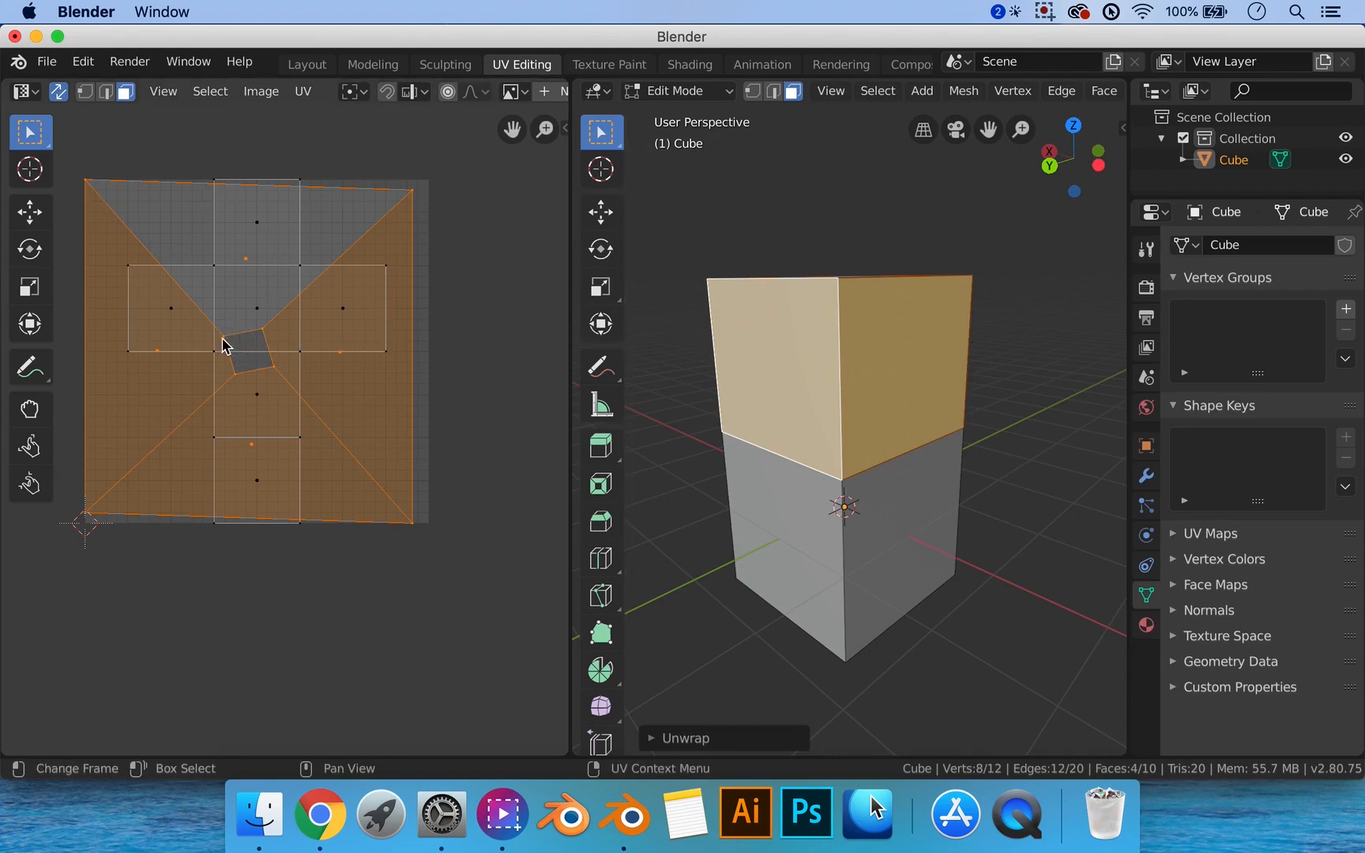
In edge selection, select an inner edge and the outer edge loop of the unwrapped UVs to compare them with the mesh.
key("alt+a")
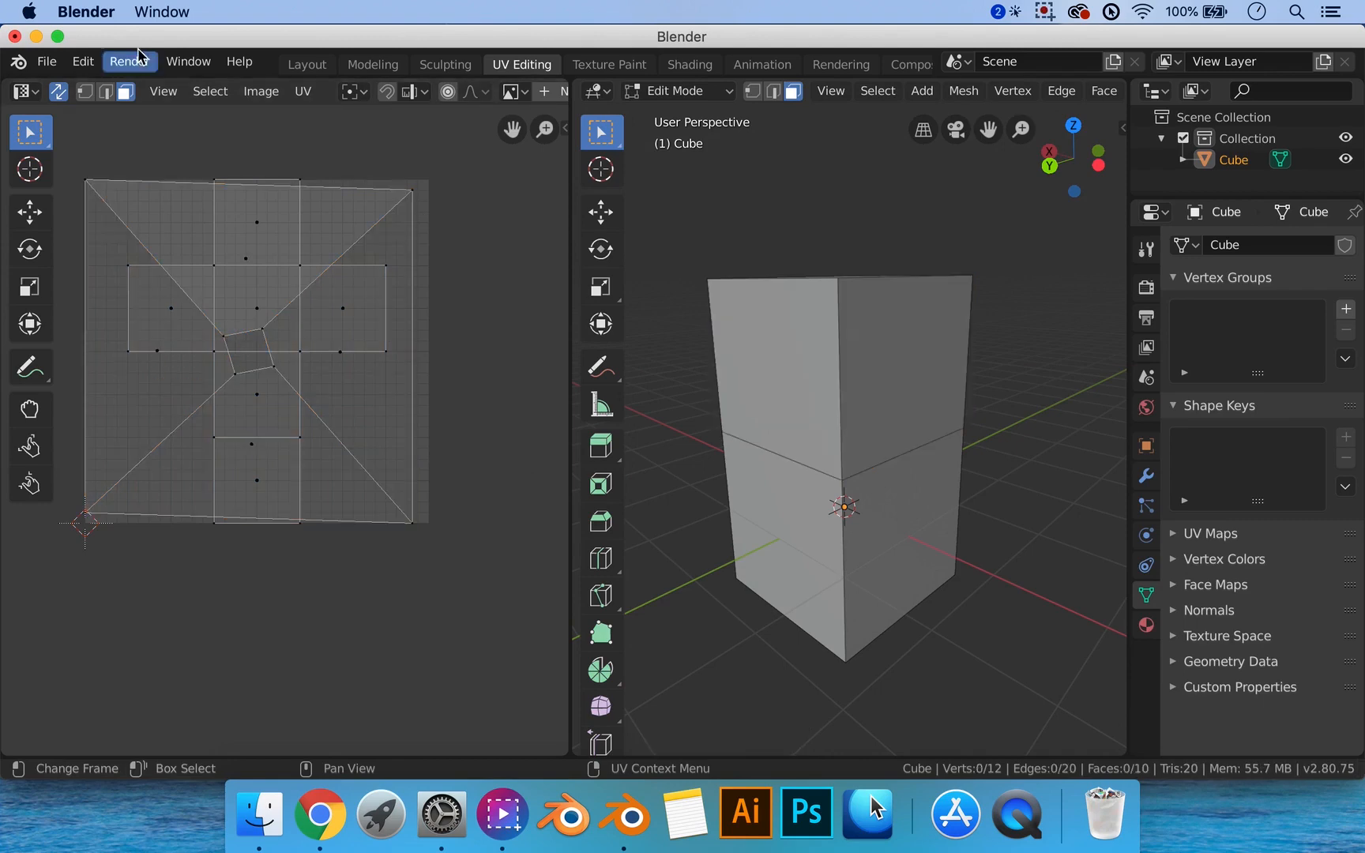
left_click(105, 91)
left_click(242, 335)
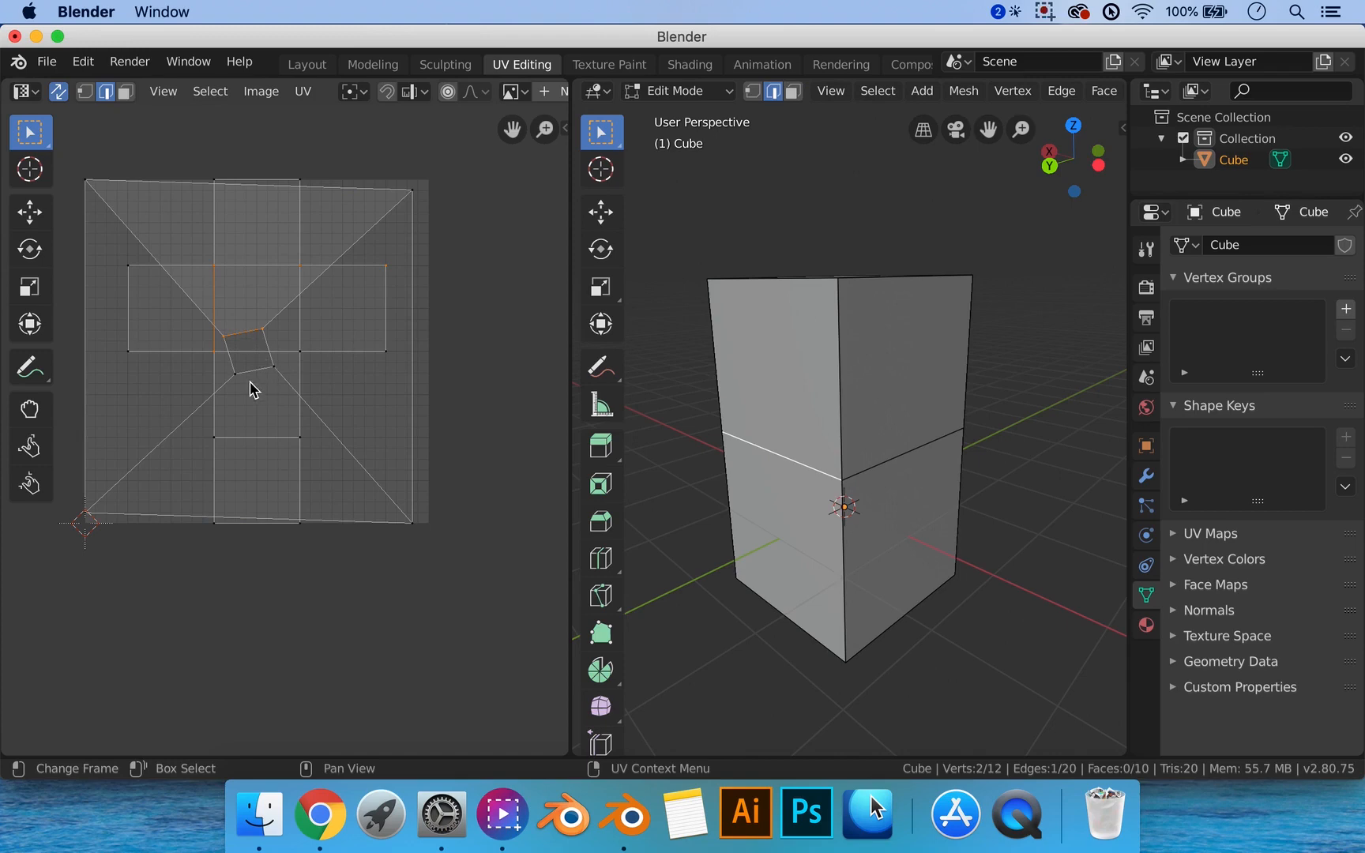
left_click(414, 464, "alt")
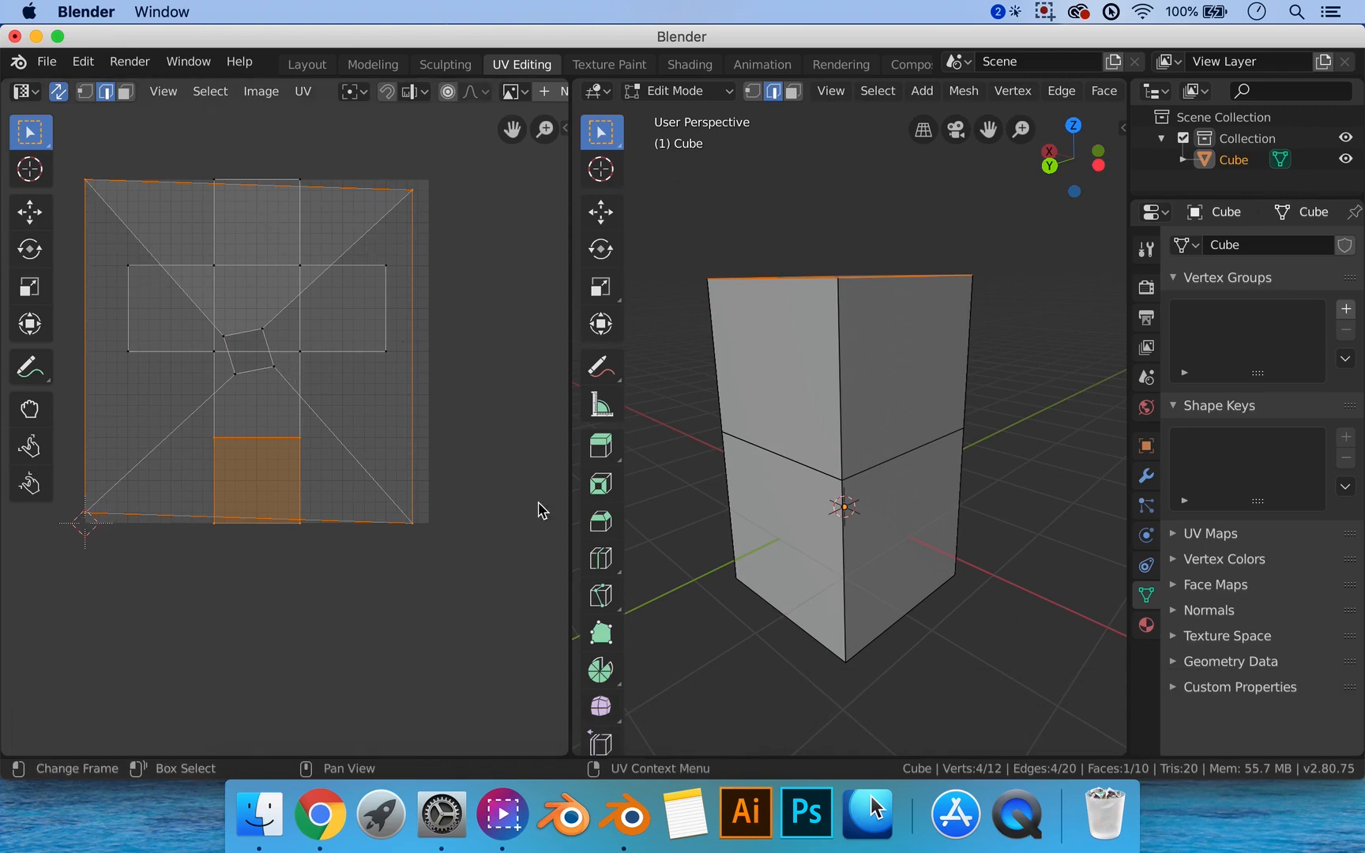
mouse_move(918, 332)
middle_mouse_down()
mouse_move(923, 359)
mouse_move(927, 345)
middle_mouse_up()
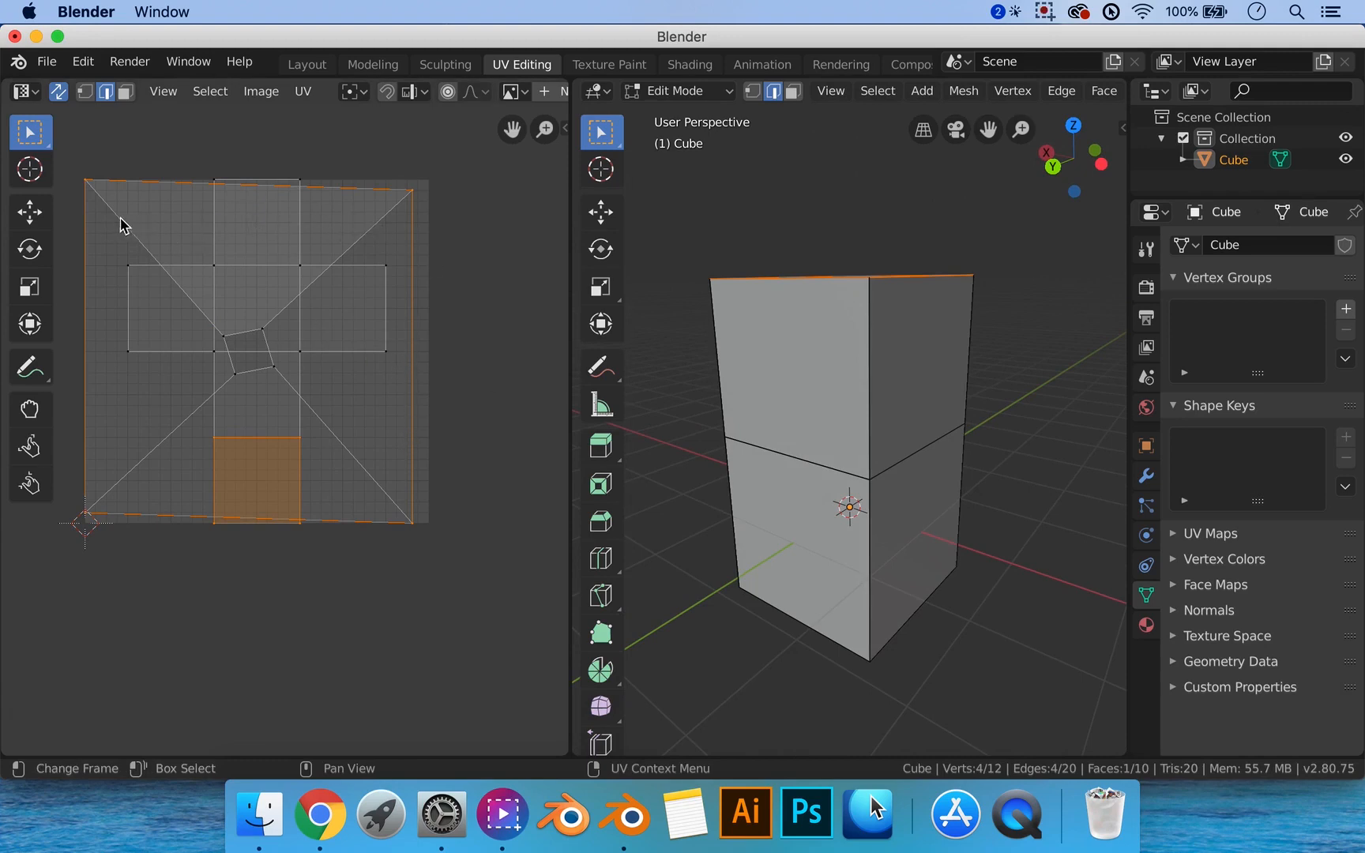
middle_click_drag(312, 251, 379, 280, "shift")
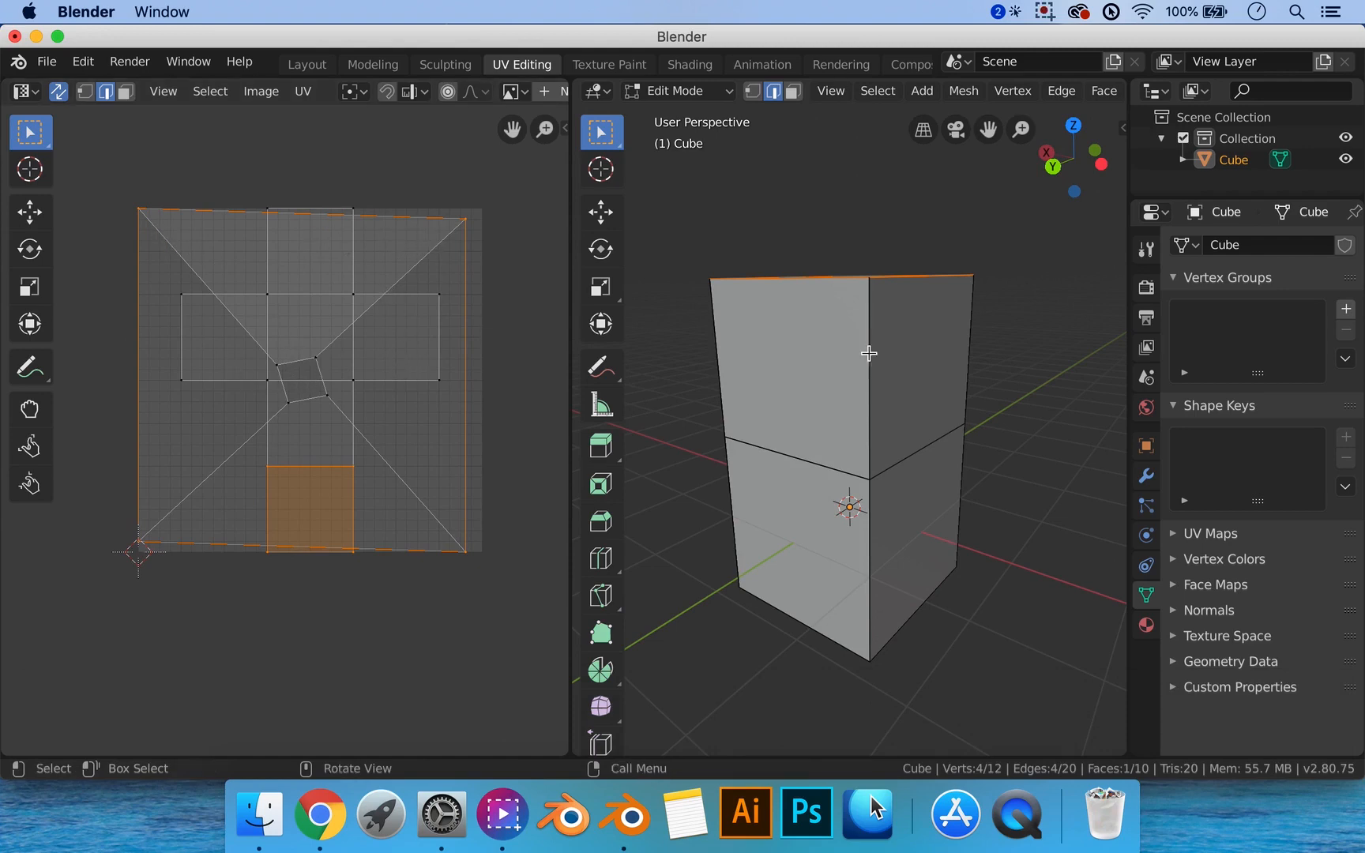
In face selection, select the ring of four upper side faces, mark their edges as seams, and clear the selection.
key("3")
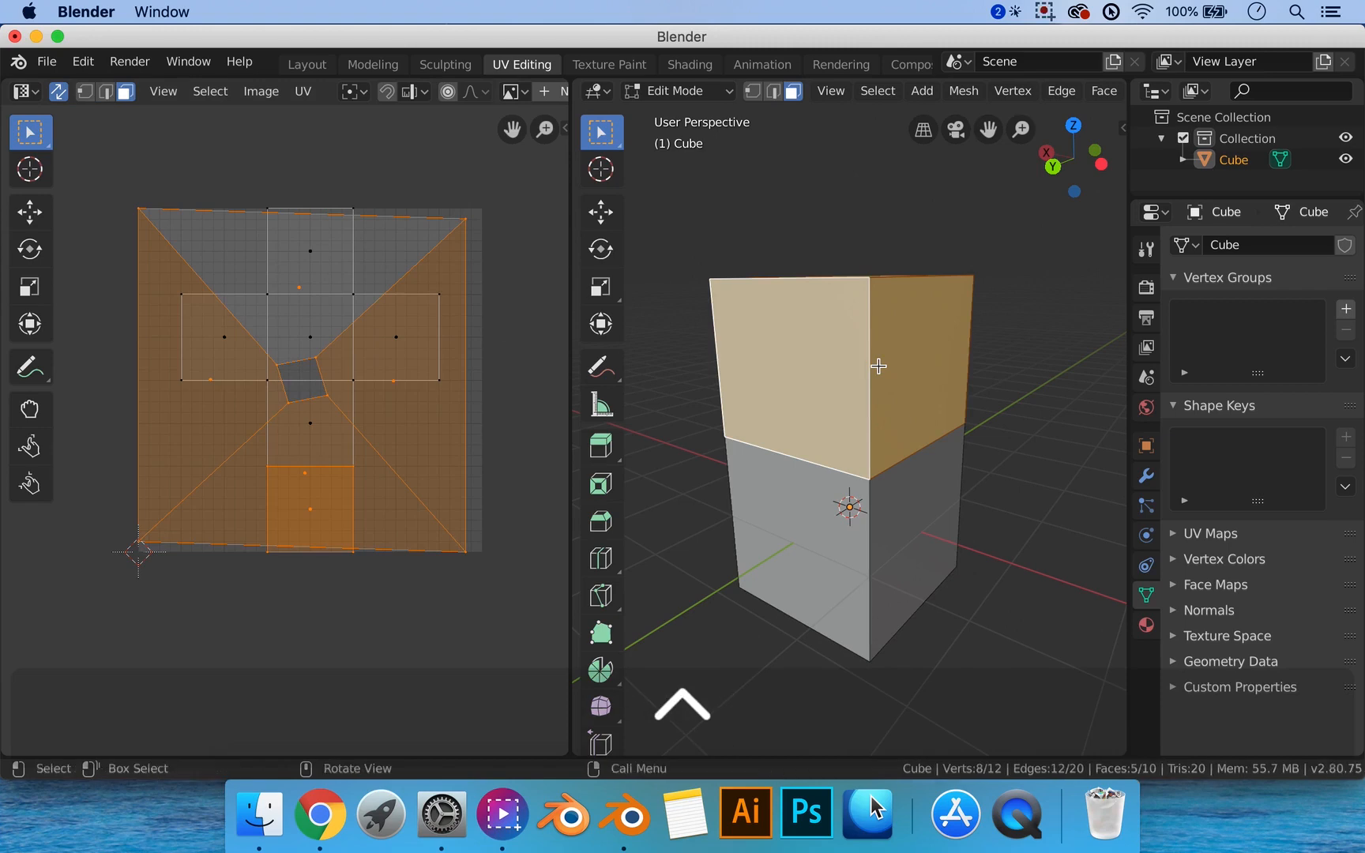
left_click(884, 366)
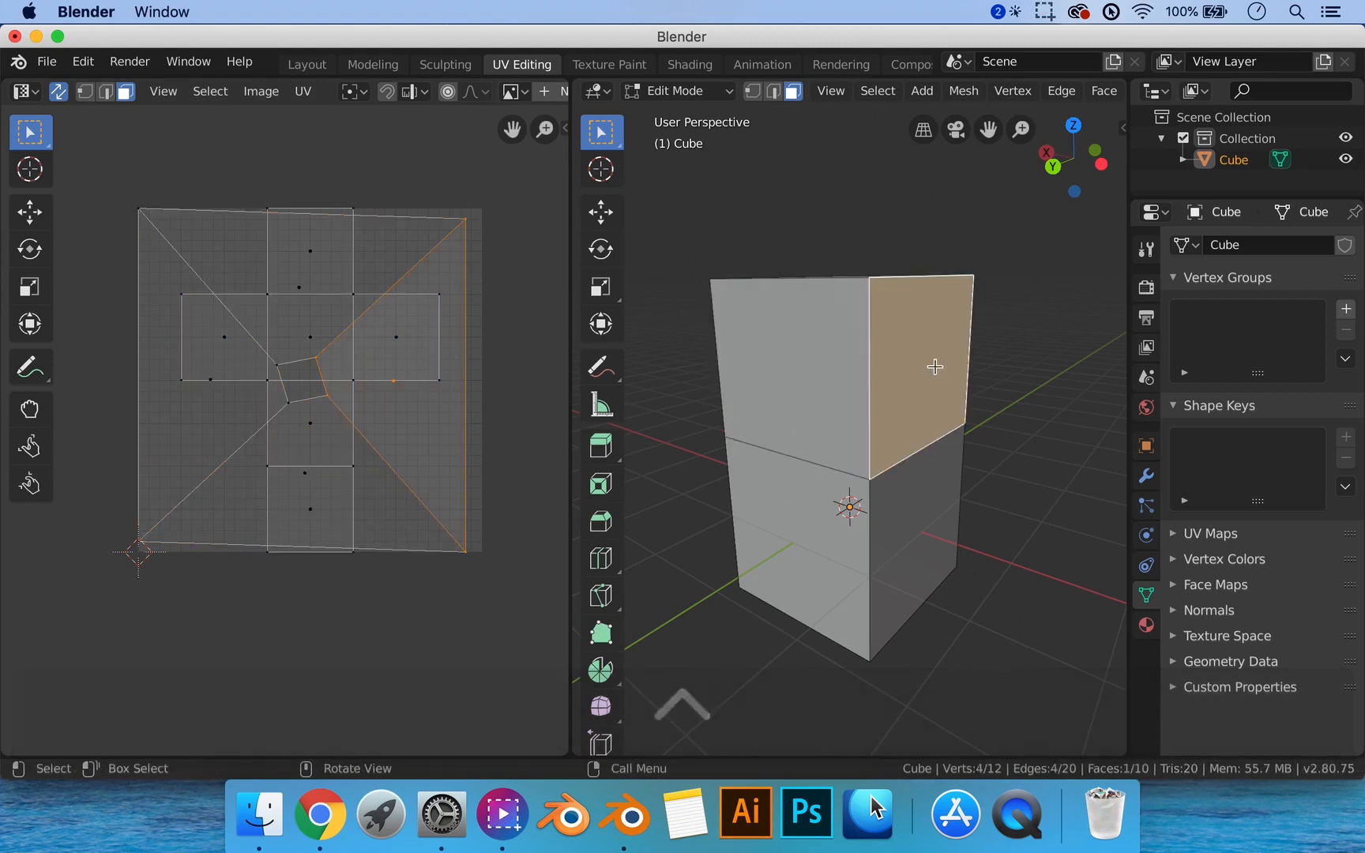
left_click(868, 368, "alt")
right_click(869, 370)
mouse_move(870, 373)
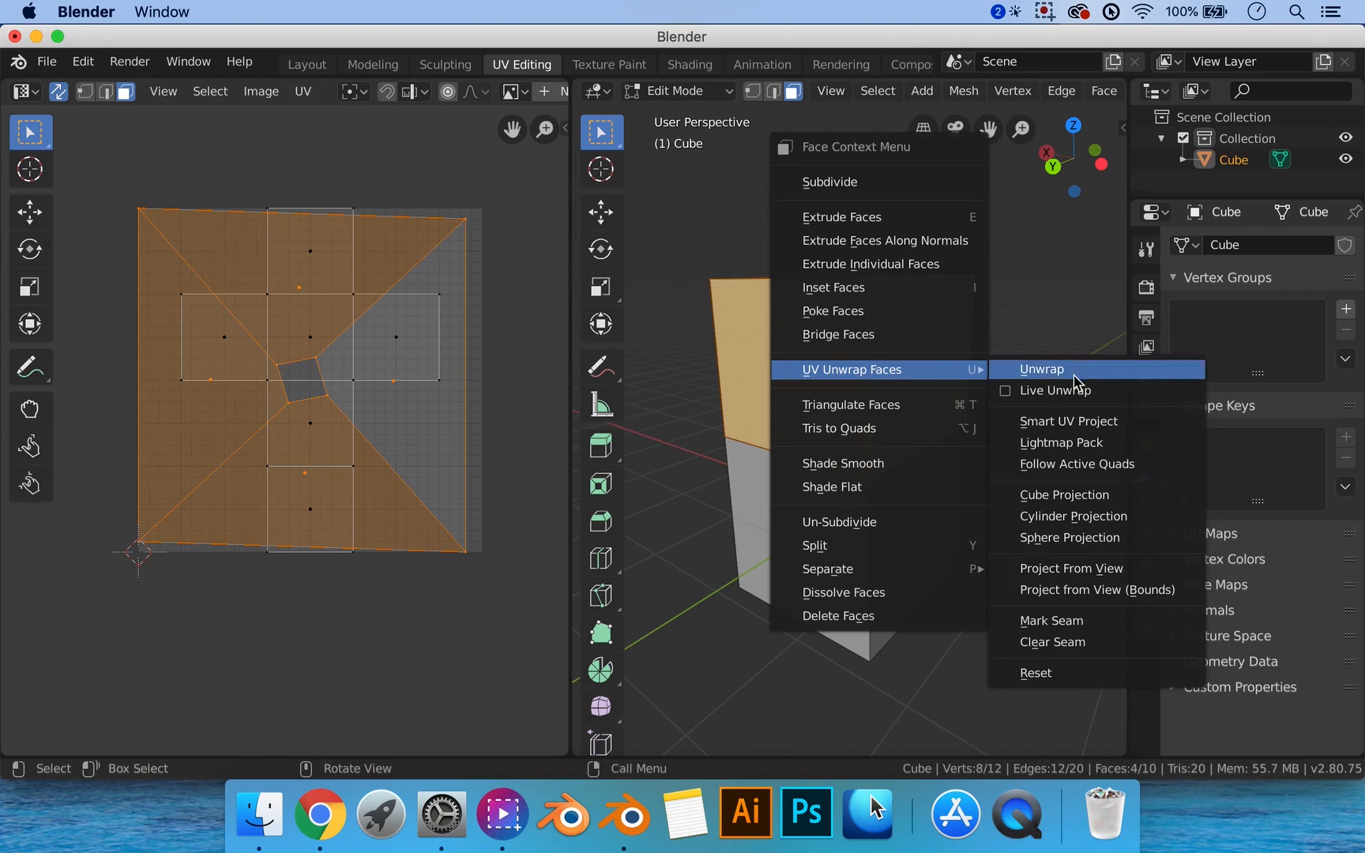
left_click(1035, 624)
left_click(1068, 335)
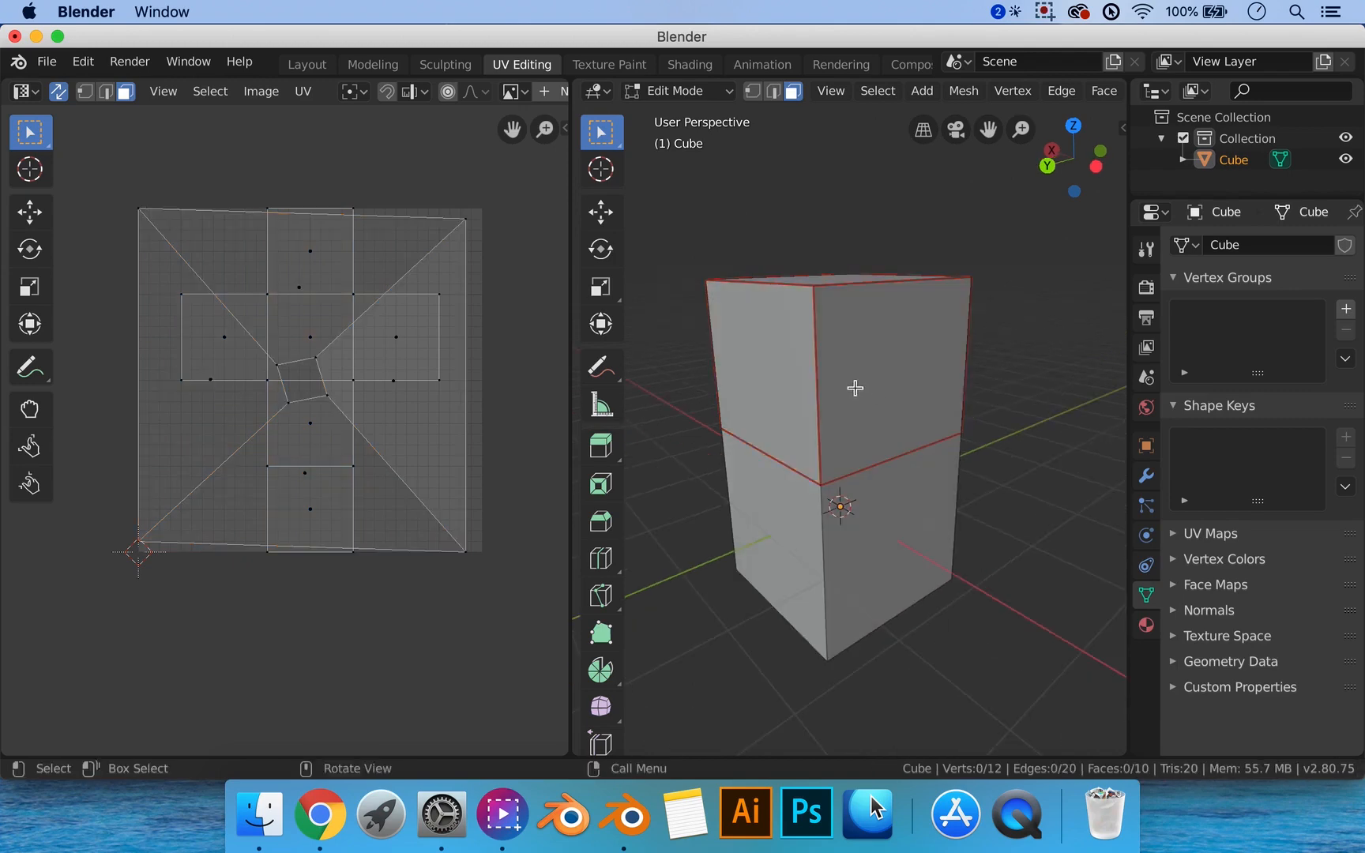
middle_click_drag(896, 389, 826, 320)
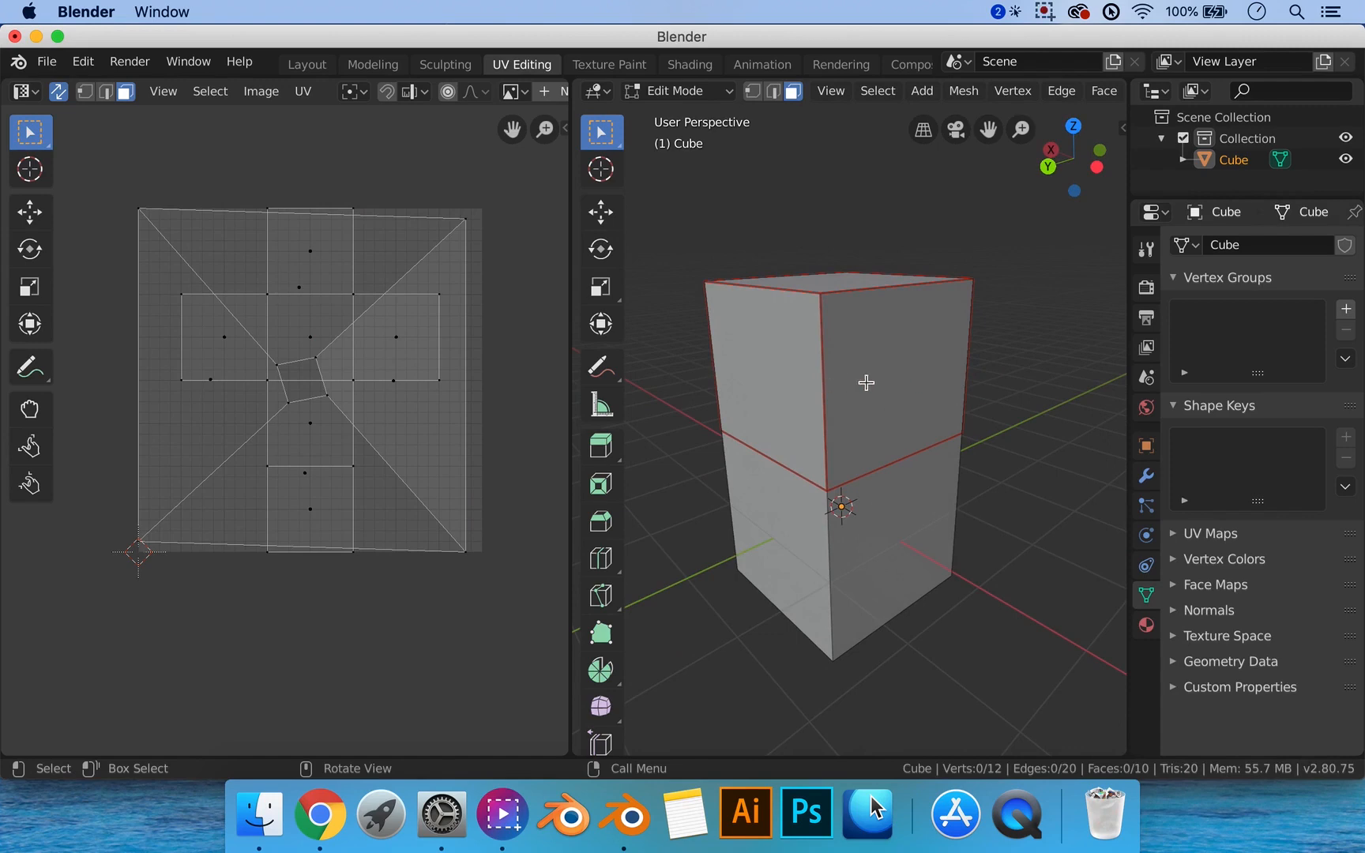
middle_click_drag(850, 369, 863, 372)
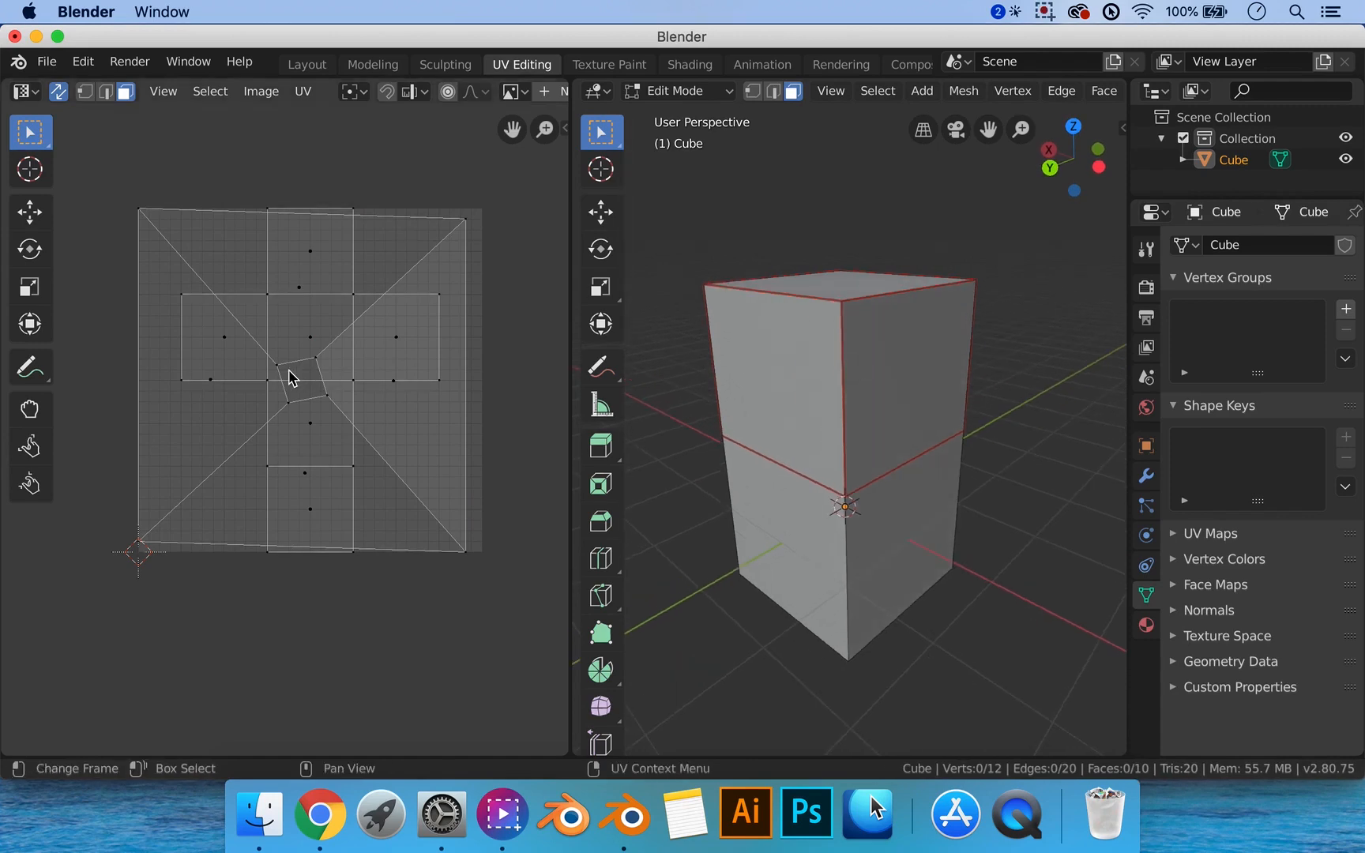
Unwrap the seamed ring of four upper side faces again and clear the selection.
left_click(843, 383, "alt")
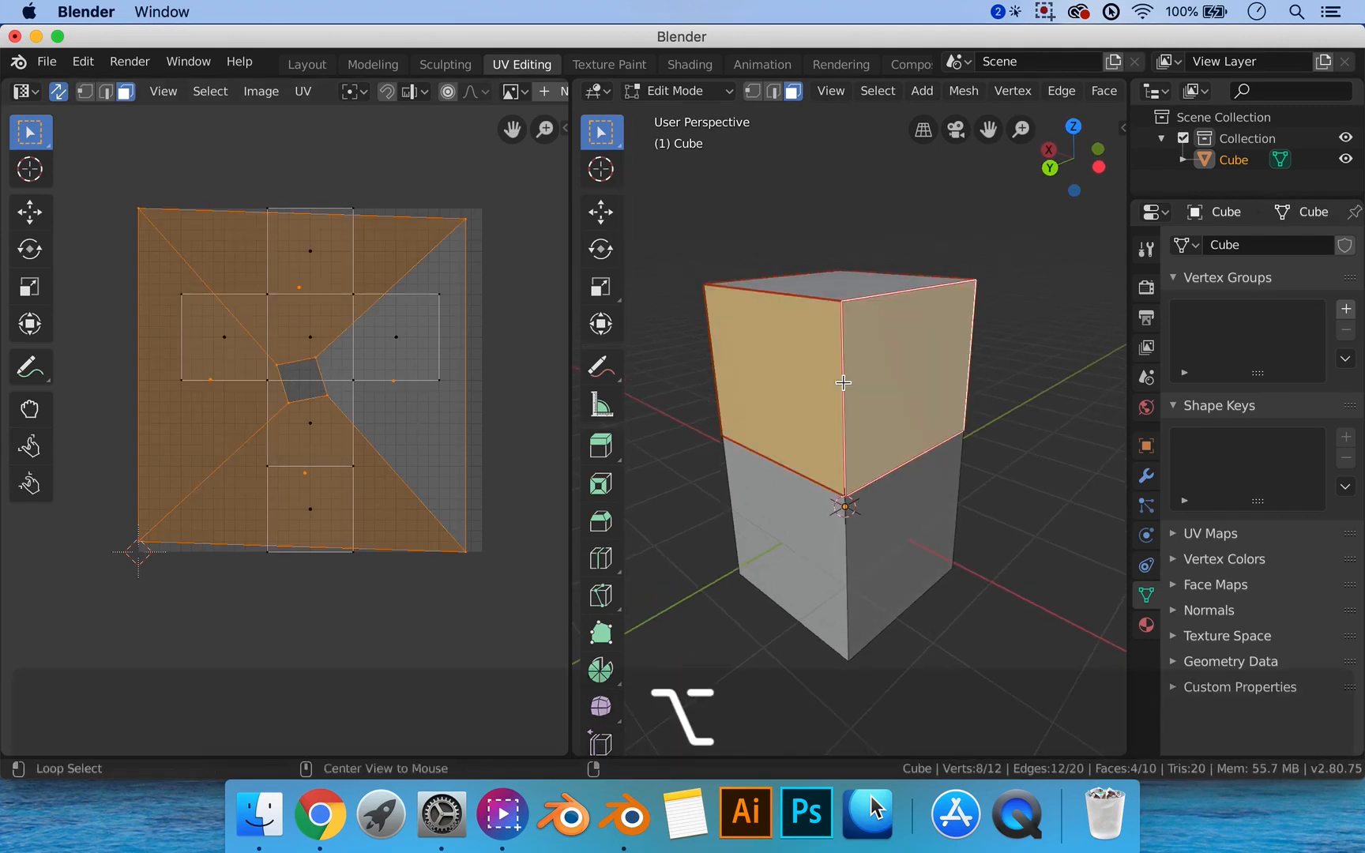
right_click(843, 383)
mouse_move(843, 384)
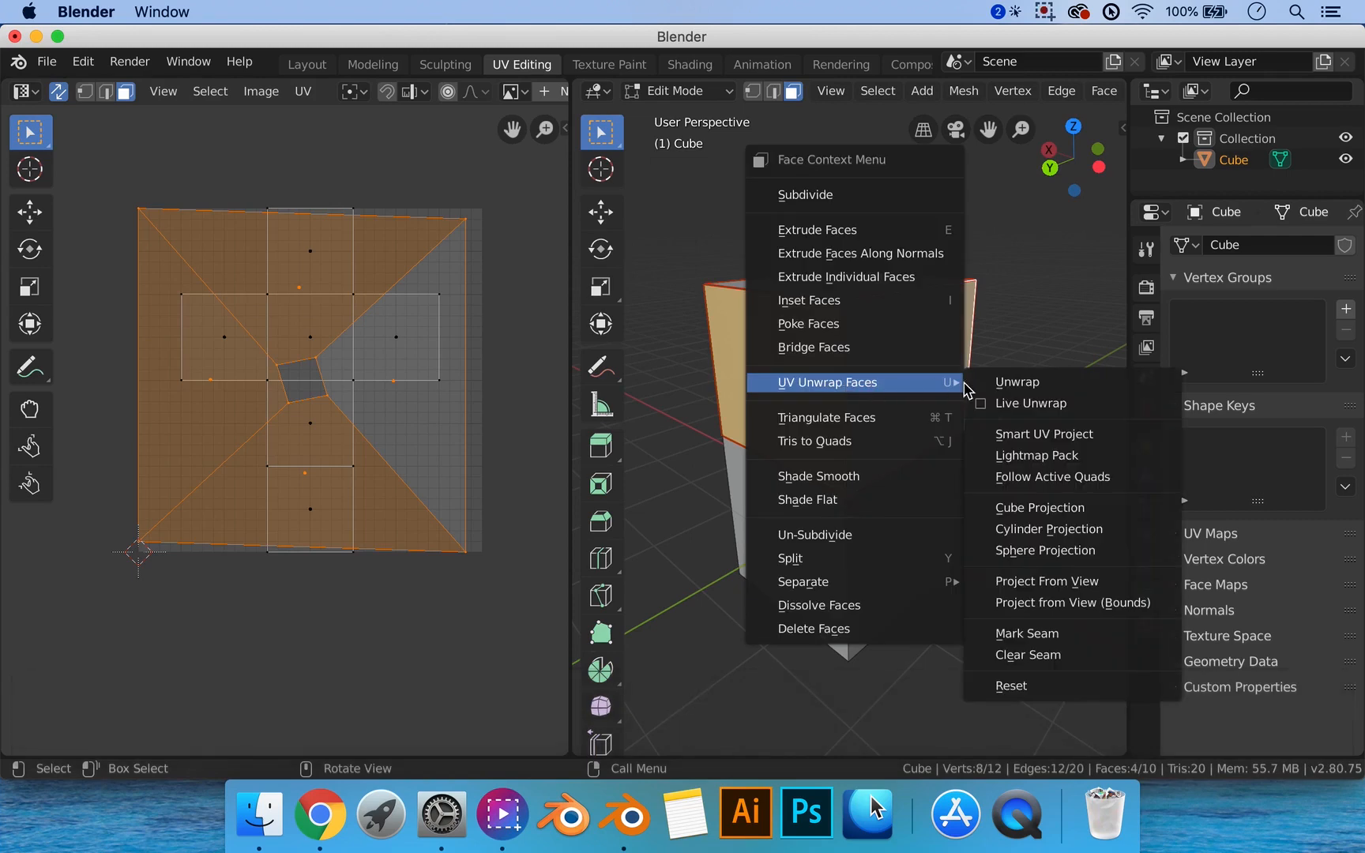
left_click(1022, 383)
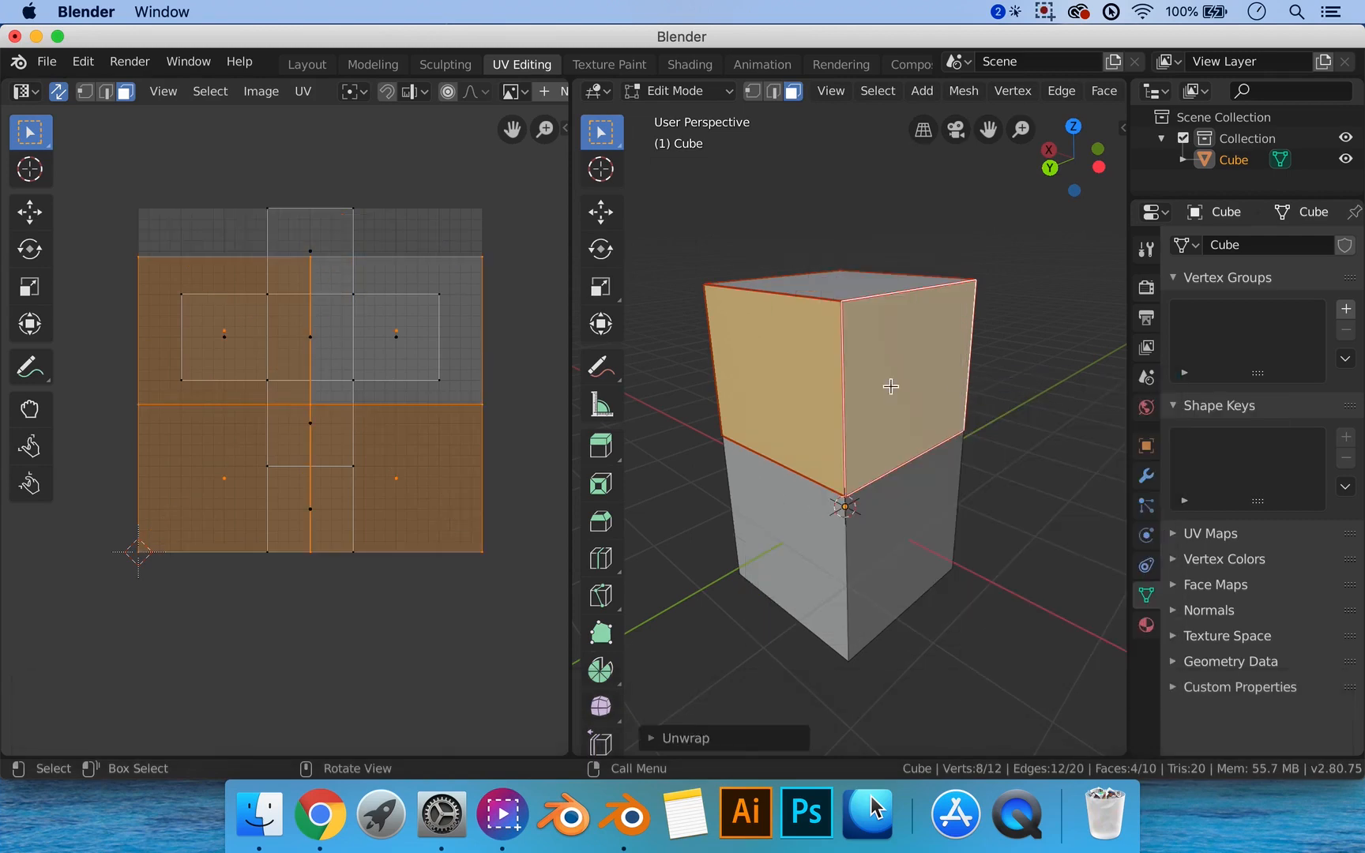
key("alt+a")
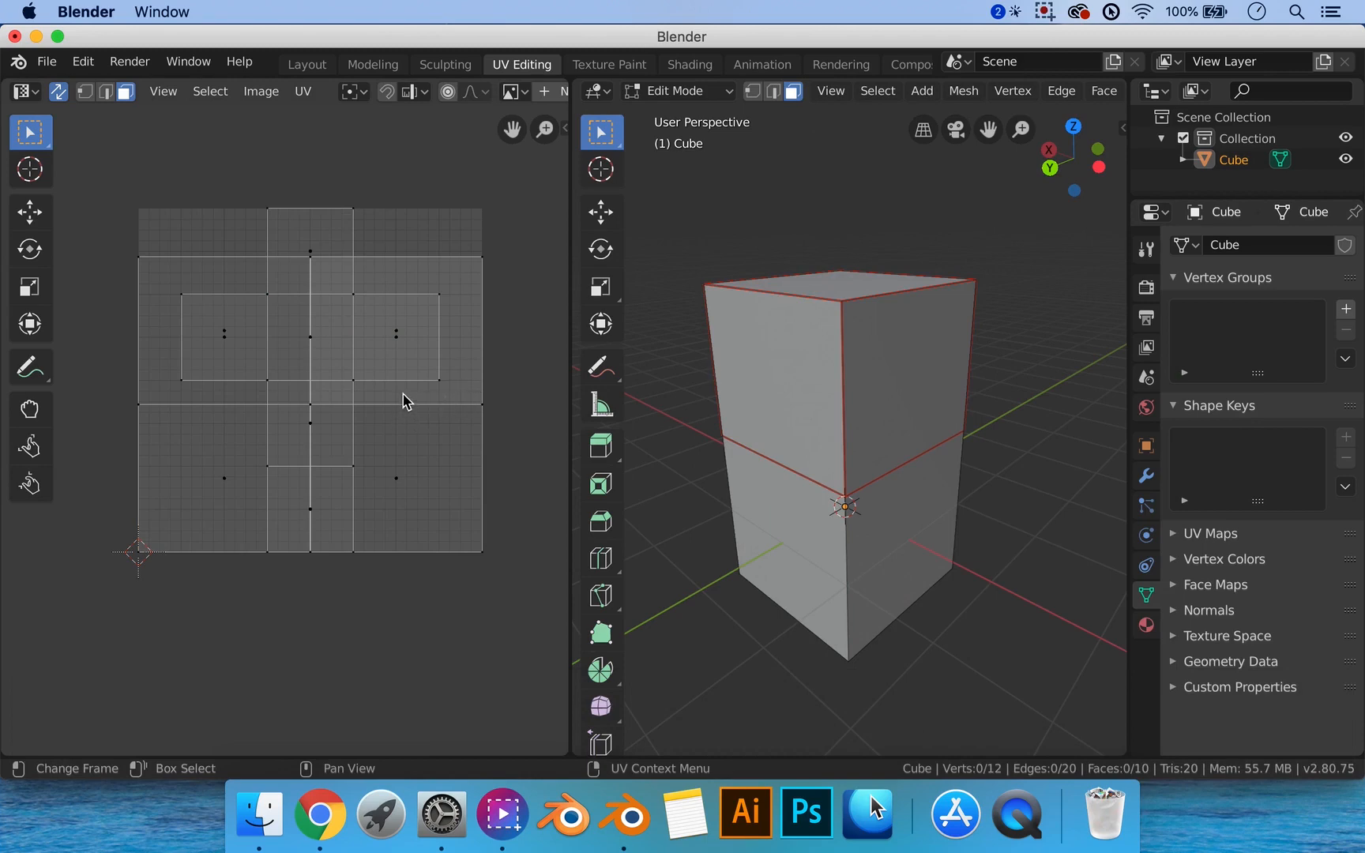
Scale down the UVs of the four upper side faces, place them at the unfolded layout's lower-left side, and deselect everything.
left_click(839, 401, "alt")
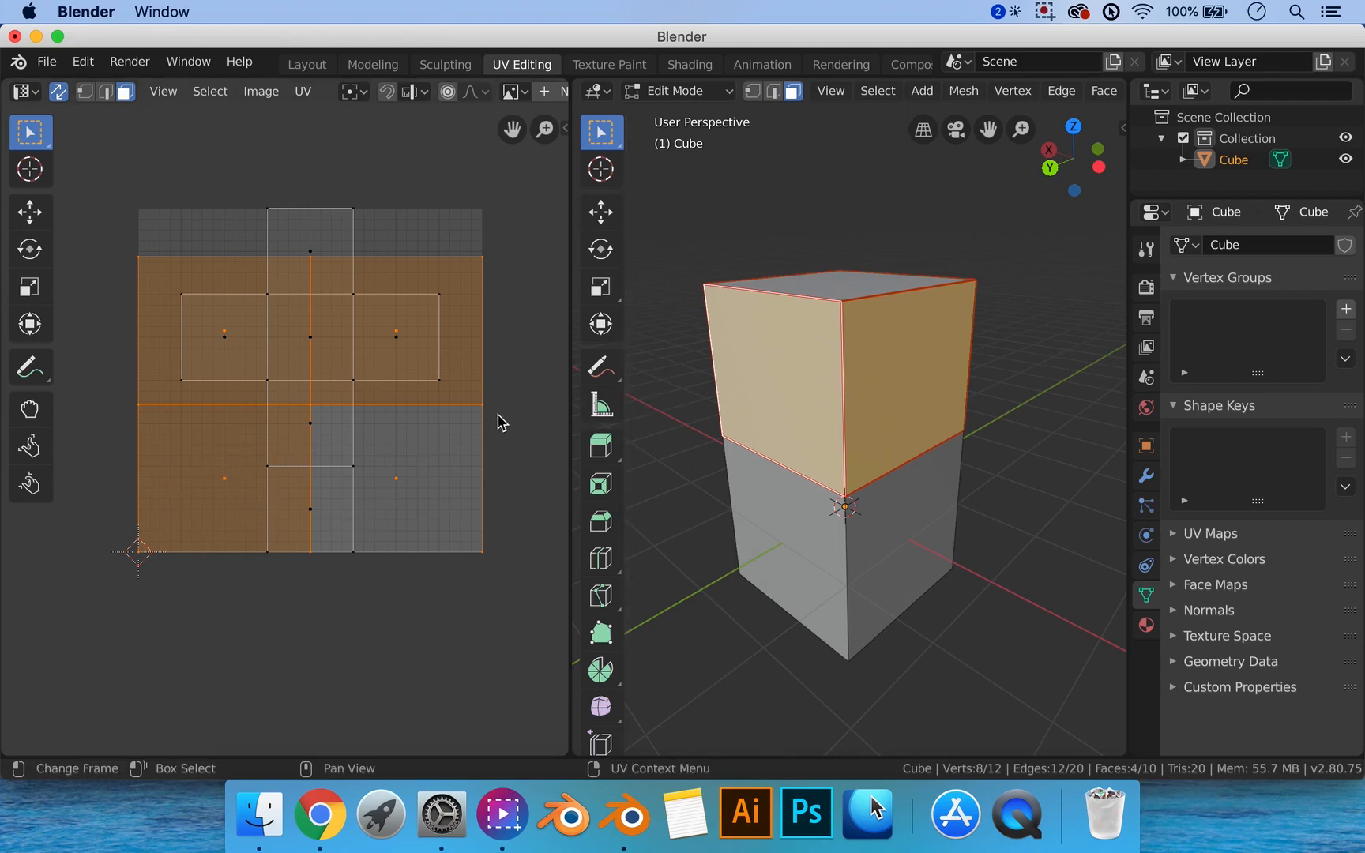
middle_click_drag(396, 405, 420, 408, "shift")
key("s")
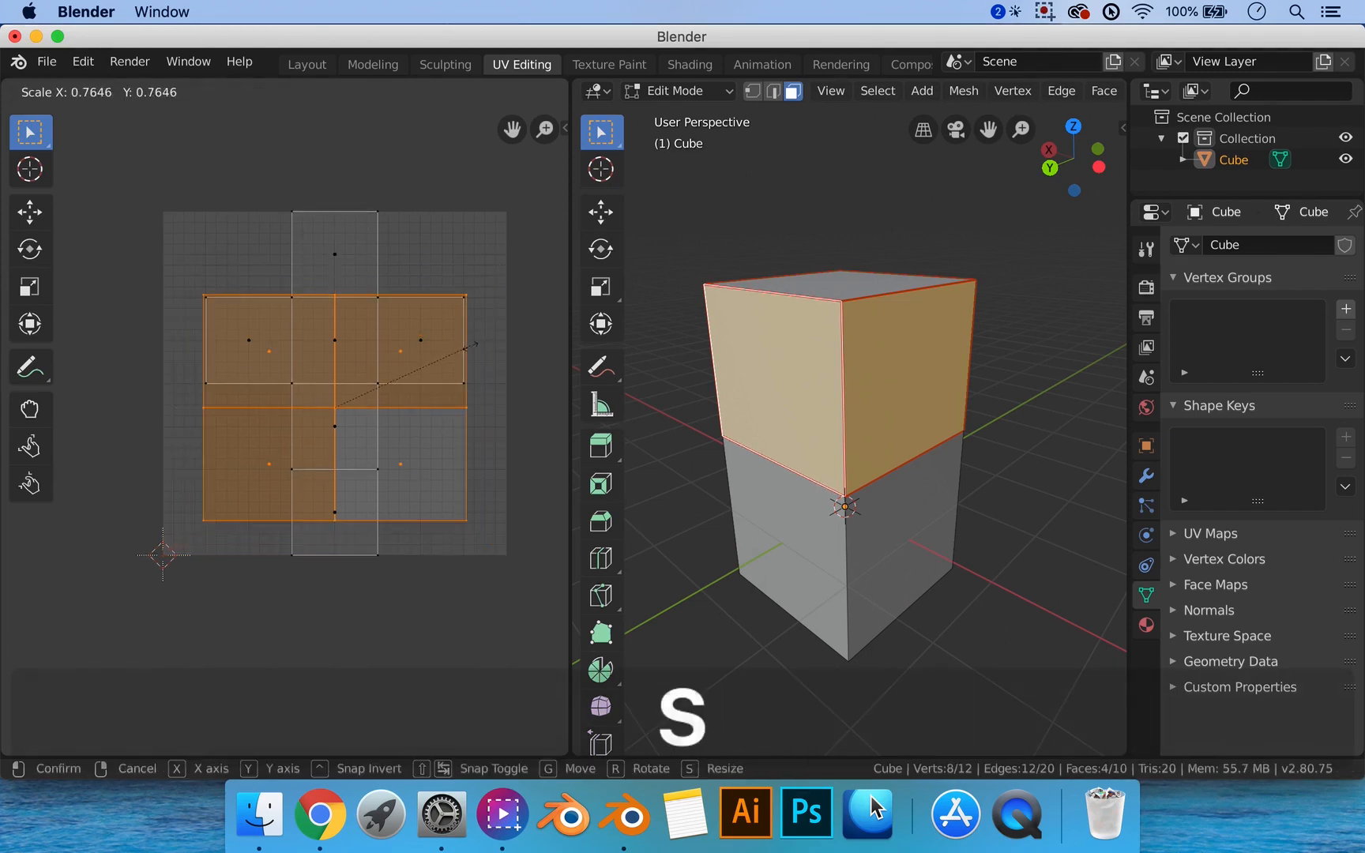
left_click(311, 488)
key("g")
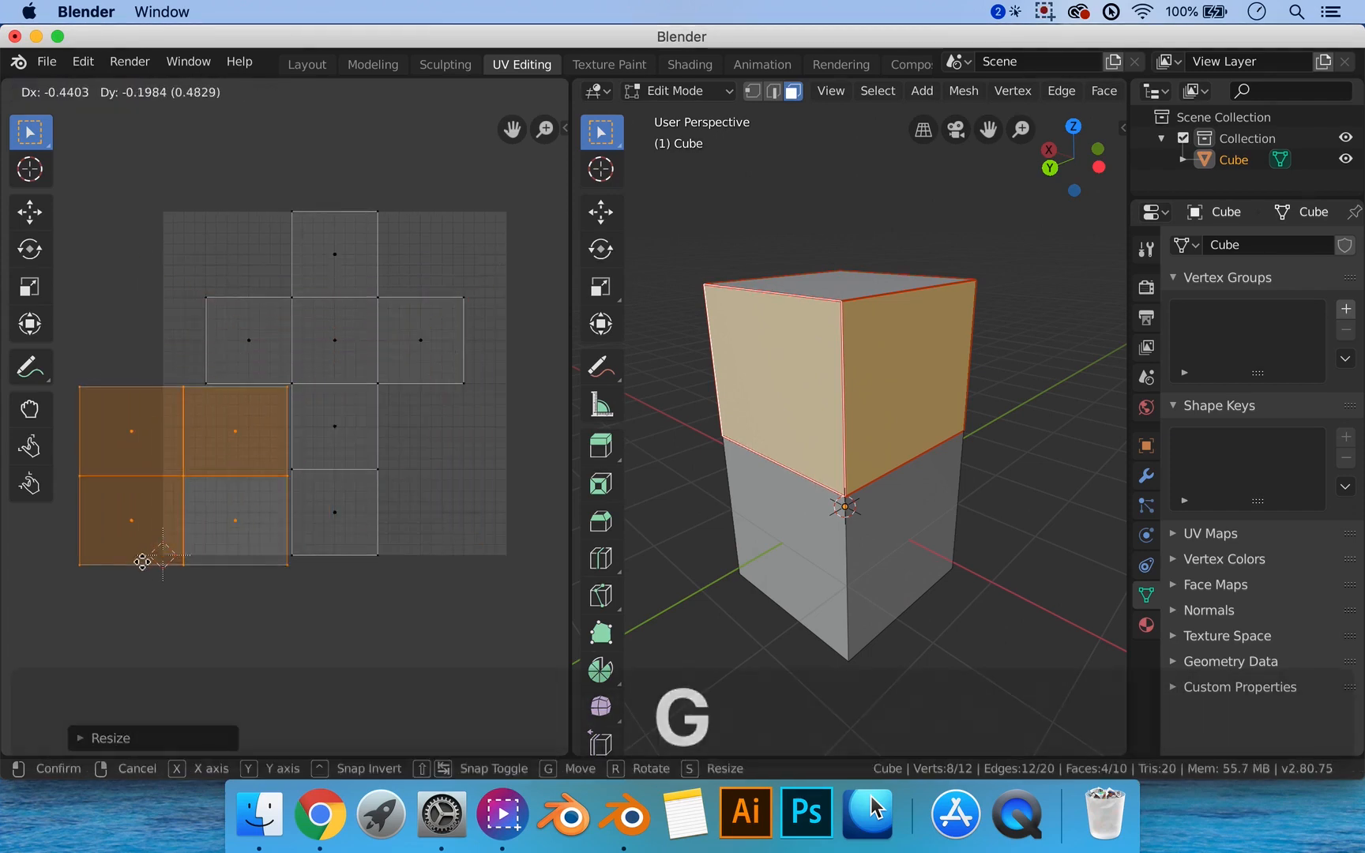
left_click(138, 568)
left_click(290, 634)
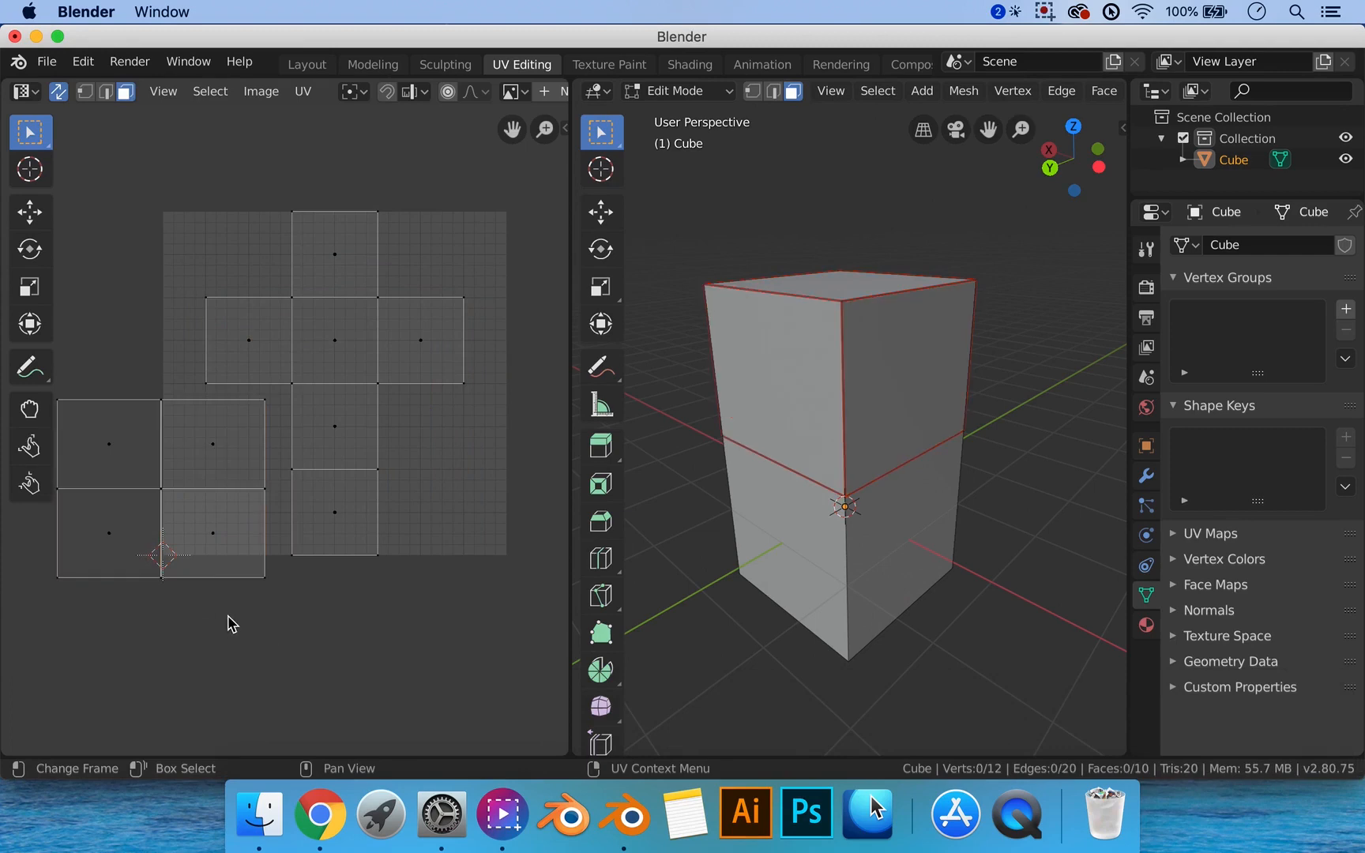
key("space")
scroll(289, 601, "left", 3)
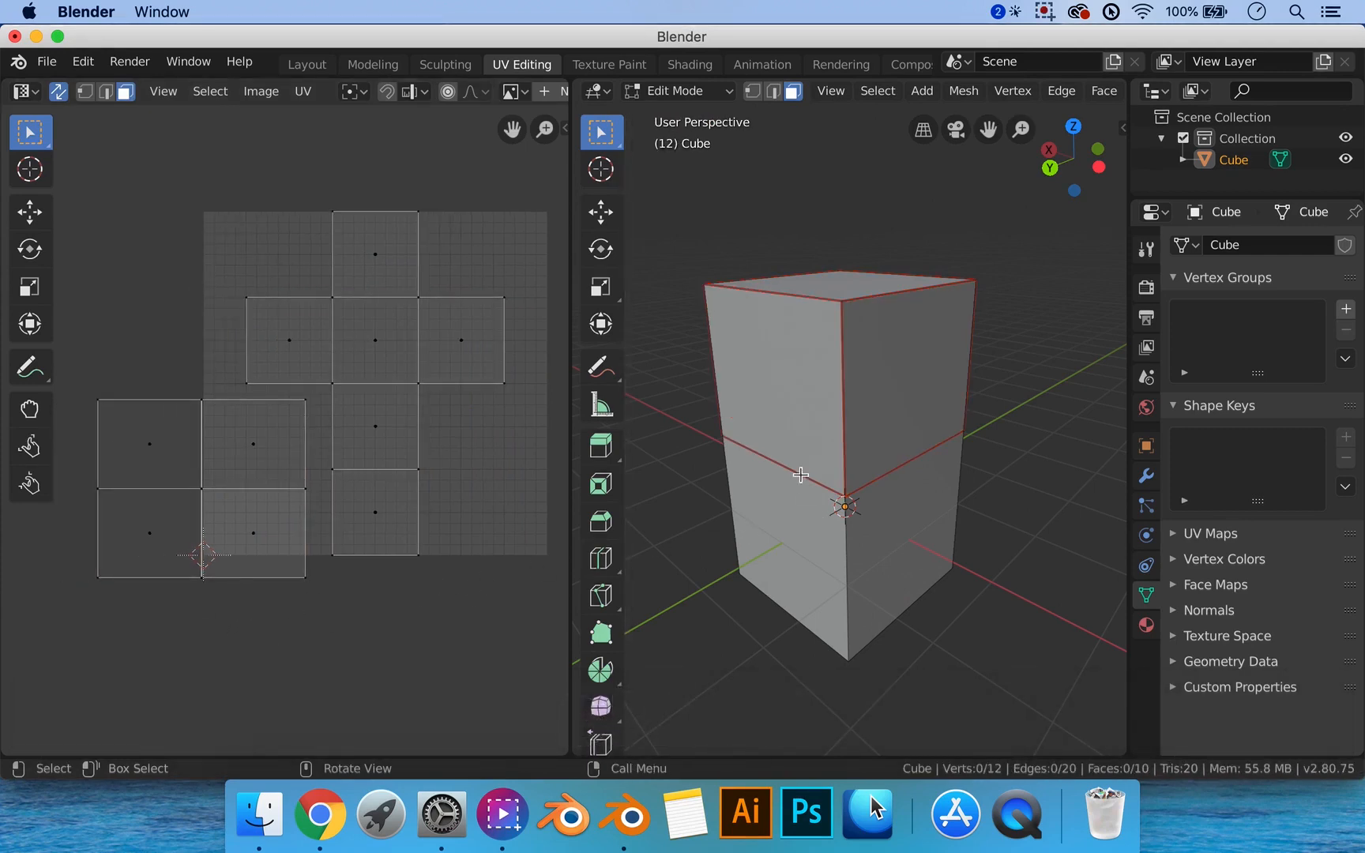
Select all faces of the extruded cube and unwrap them with Smart UV Project at its default settings.
middle_click_drag(829, 456, 838, 454)
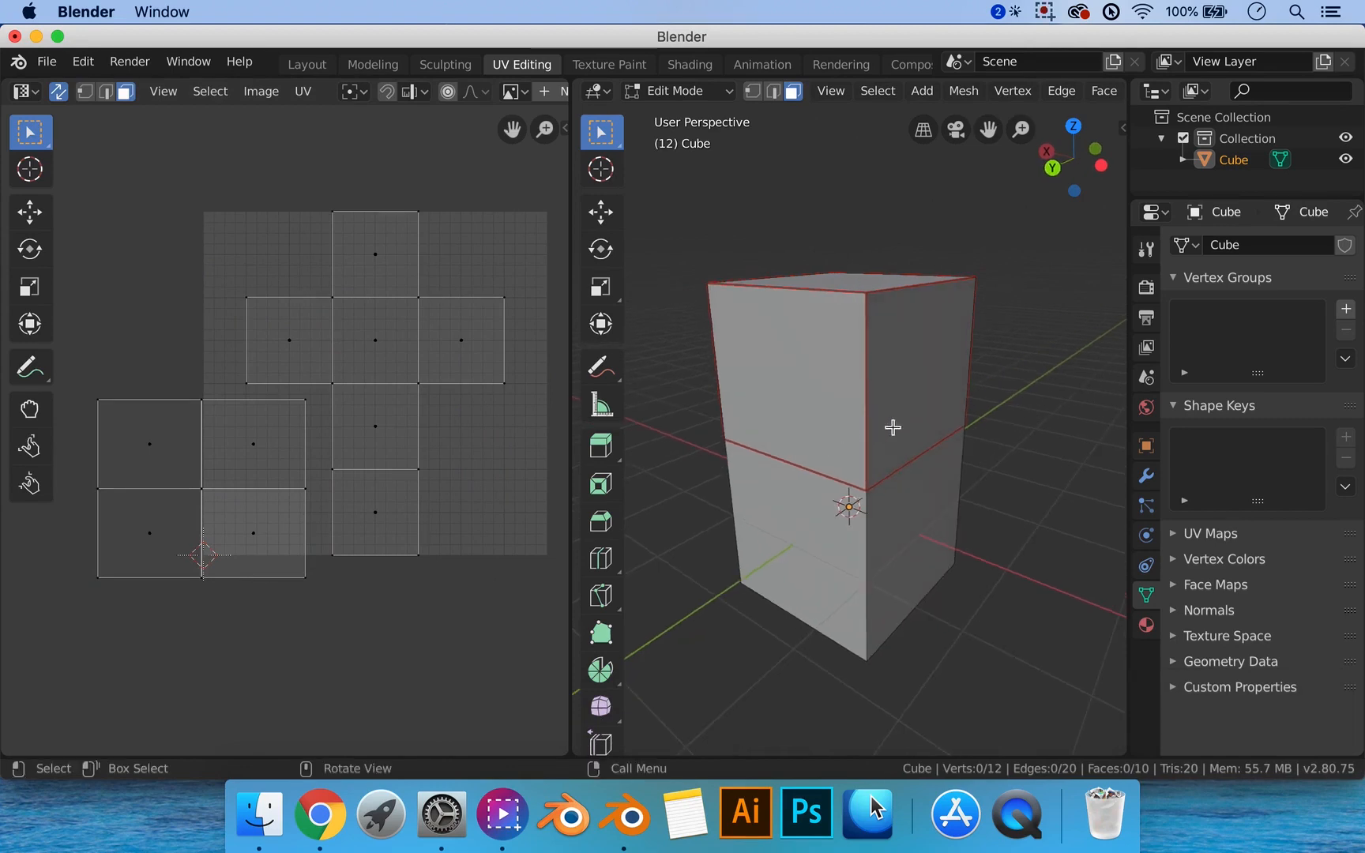
middle_click_drag(919, 430, 907, 430)
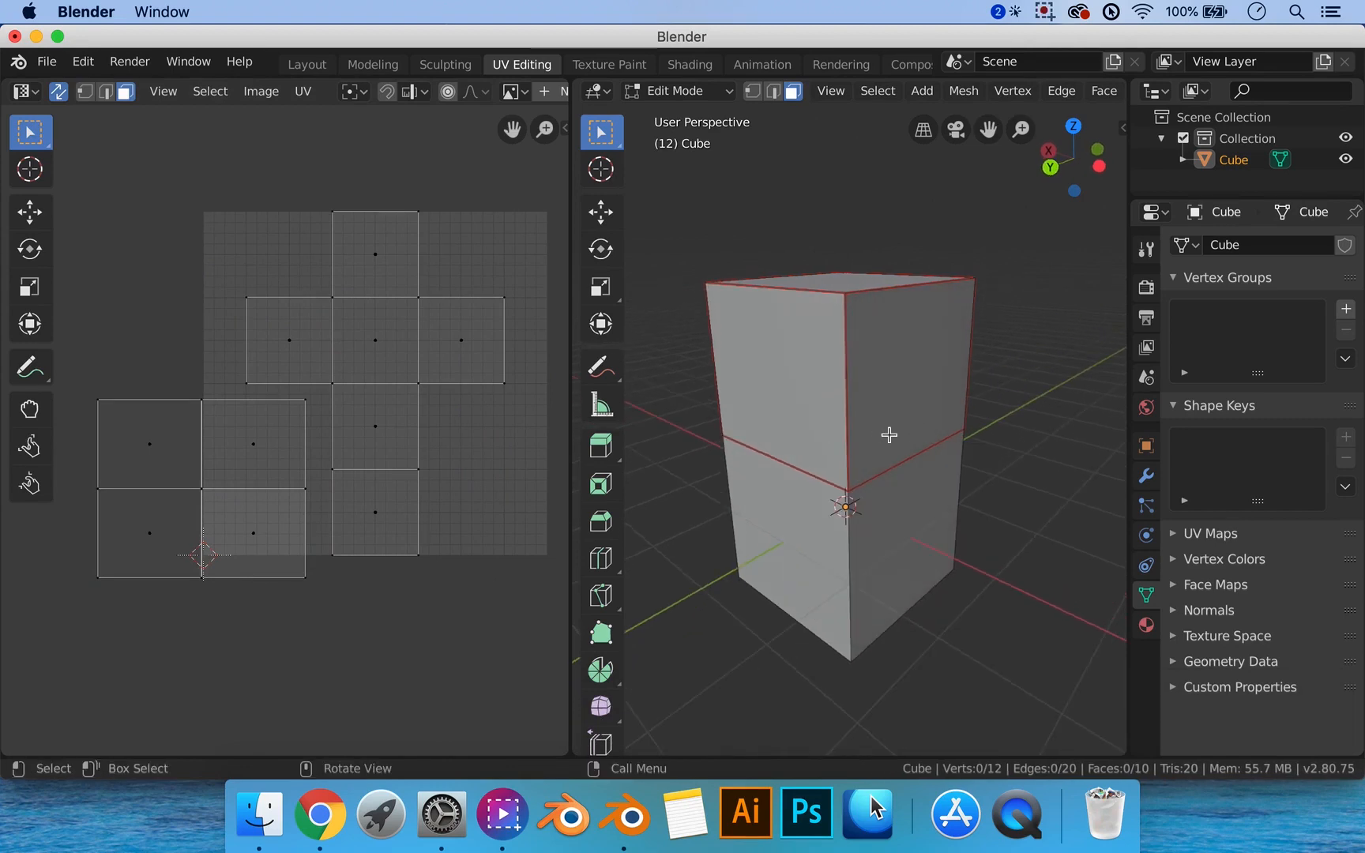
key("a")
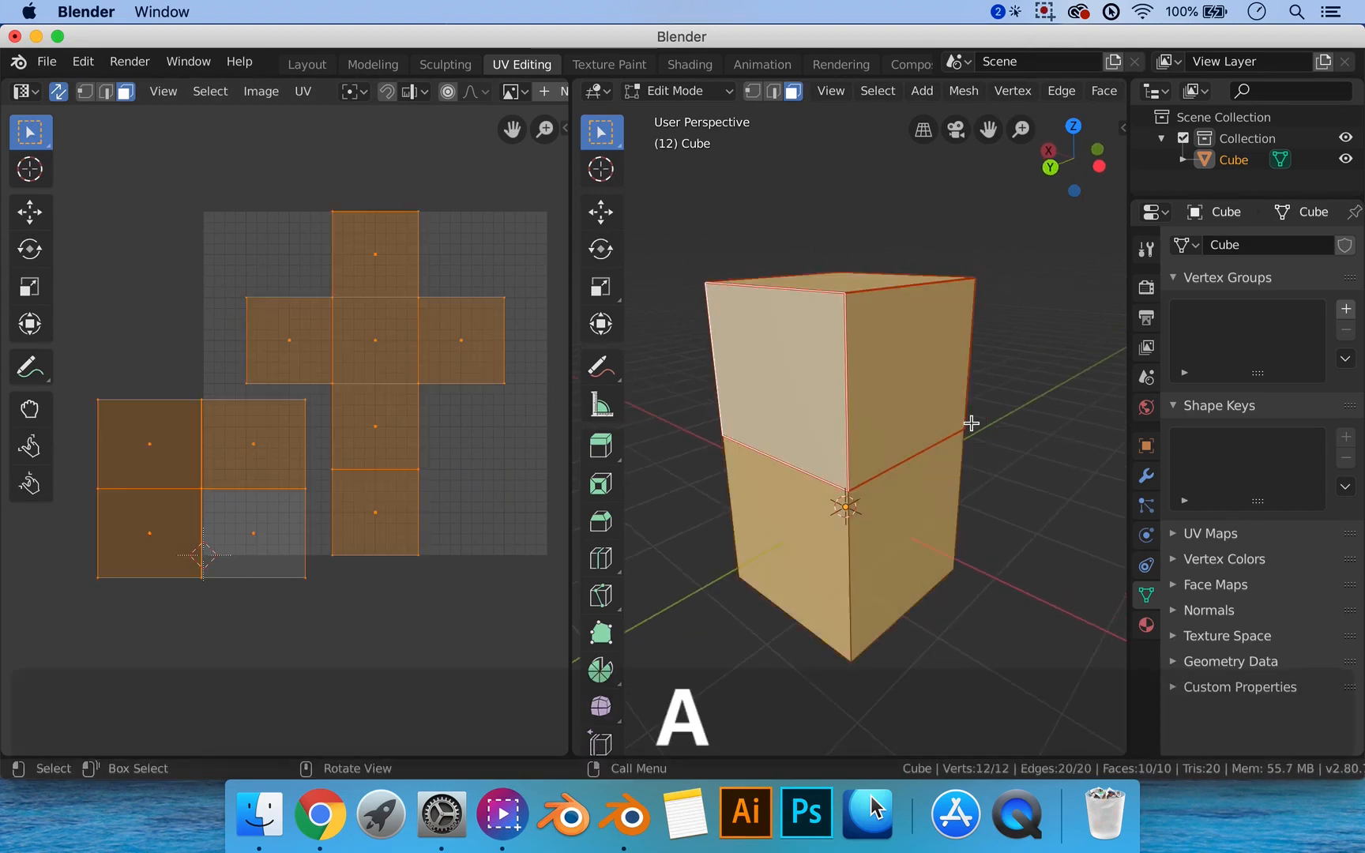
right_click(805, 397)
mouse_move(810, 405)
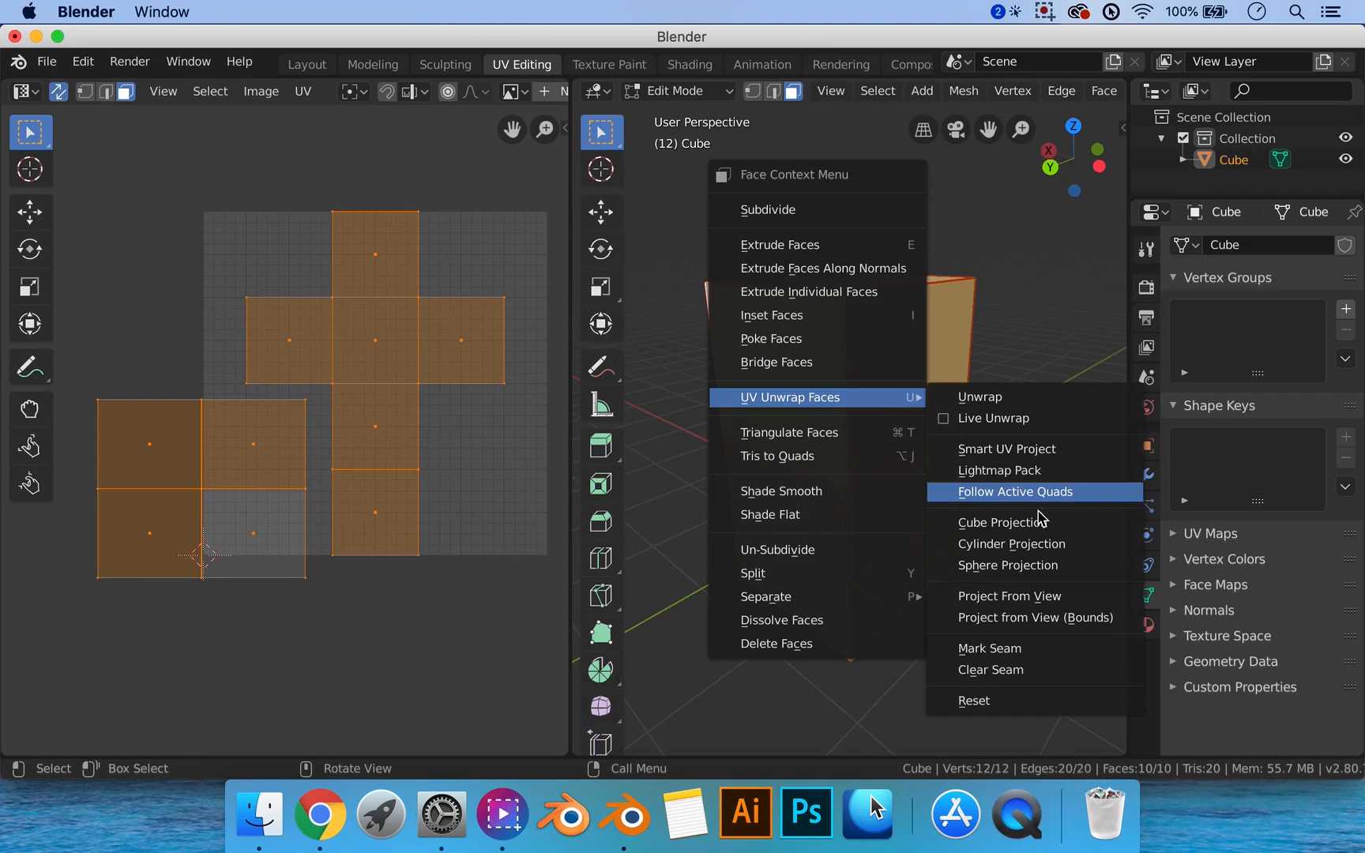
left_click(987, 450)
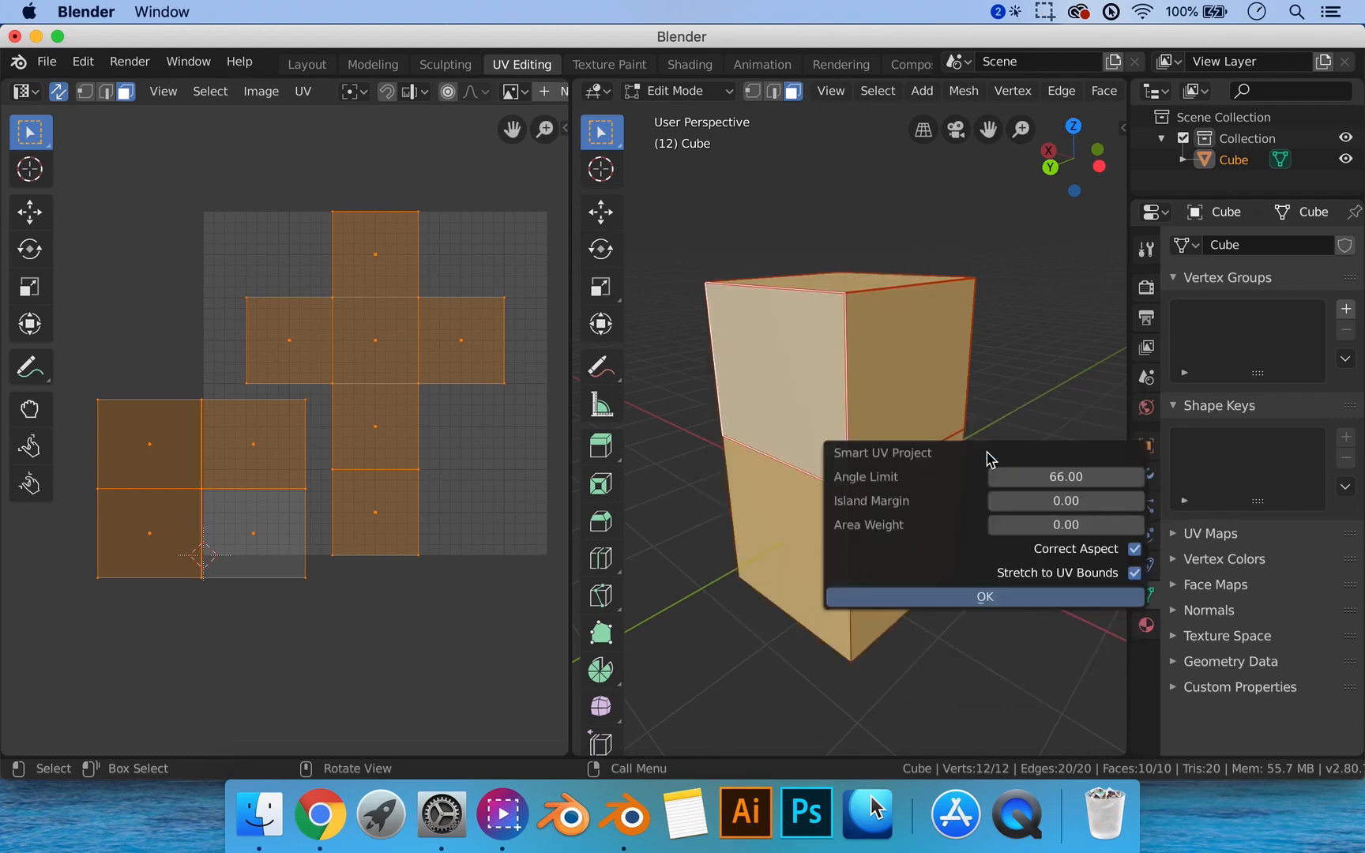
left_click(988, 598)
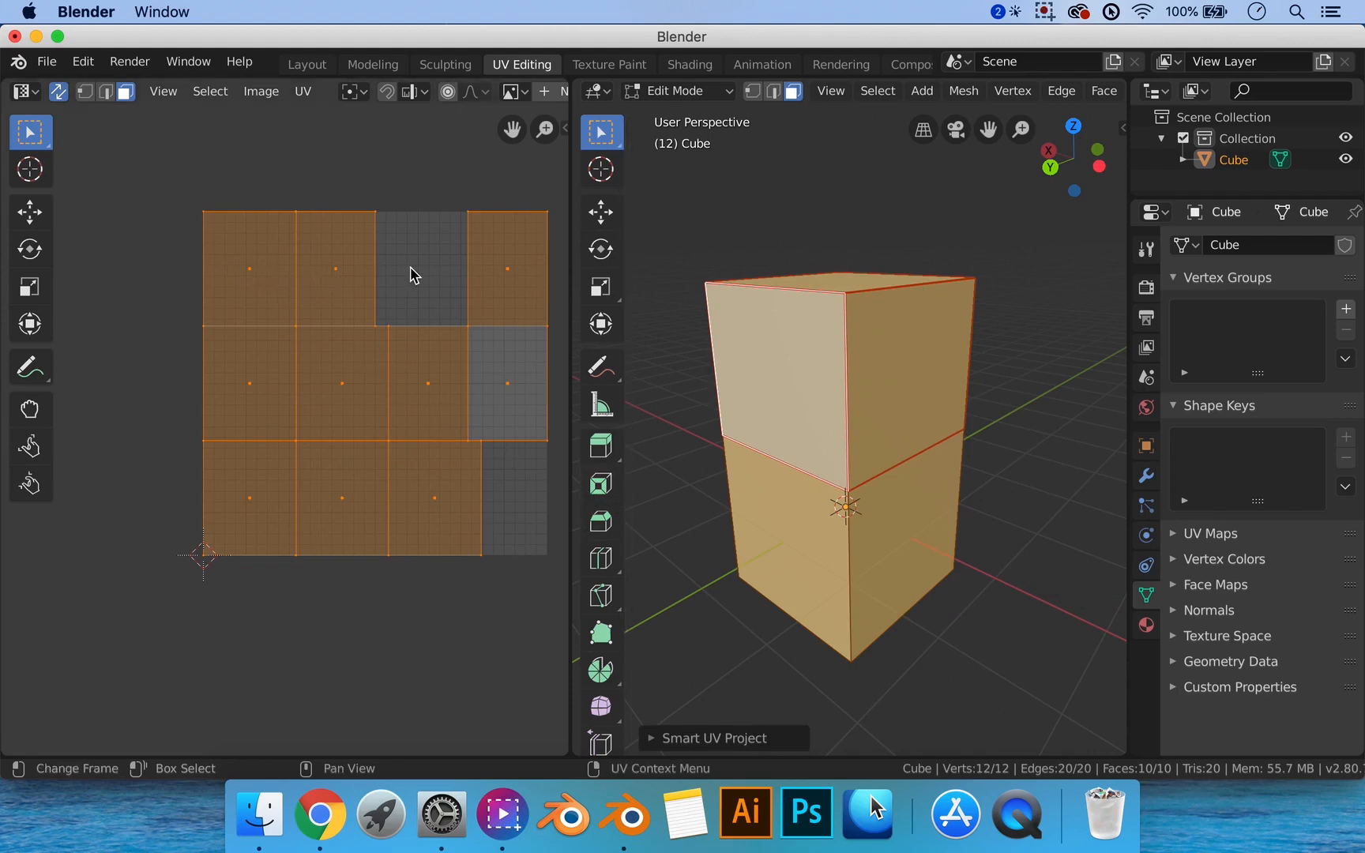
Select the faces of the projected UV layout one after another to compare each with its face on the mesh.
middle_click_drag(412, 275, 338, 269, "shift")
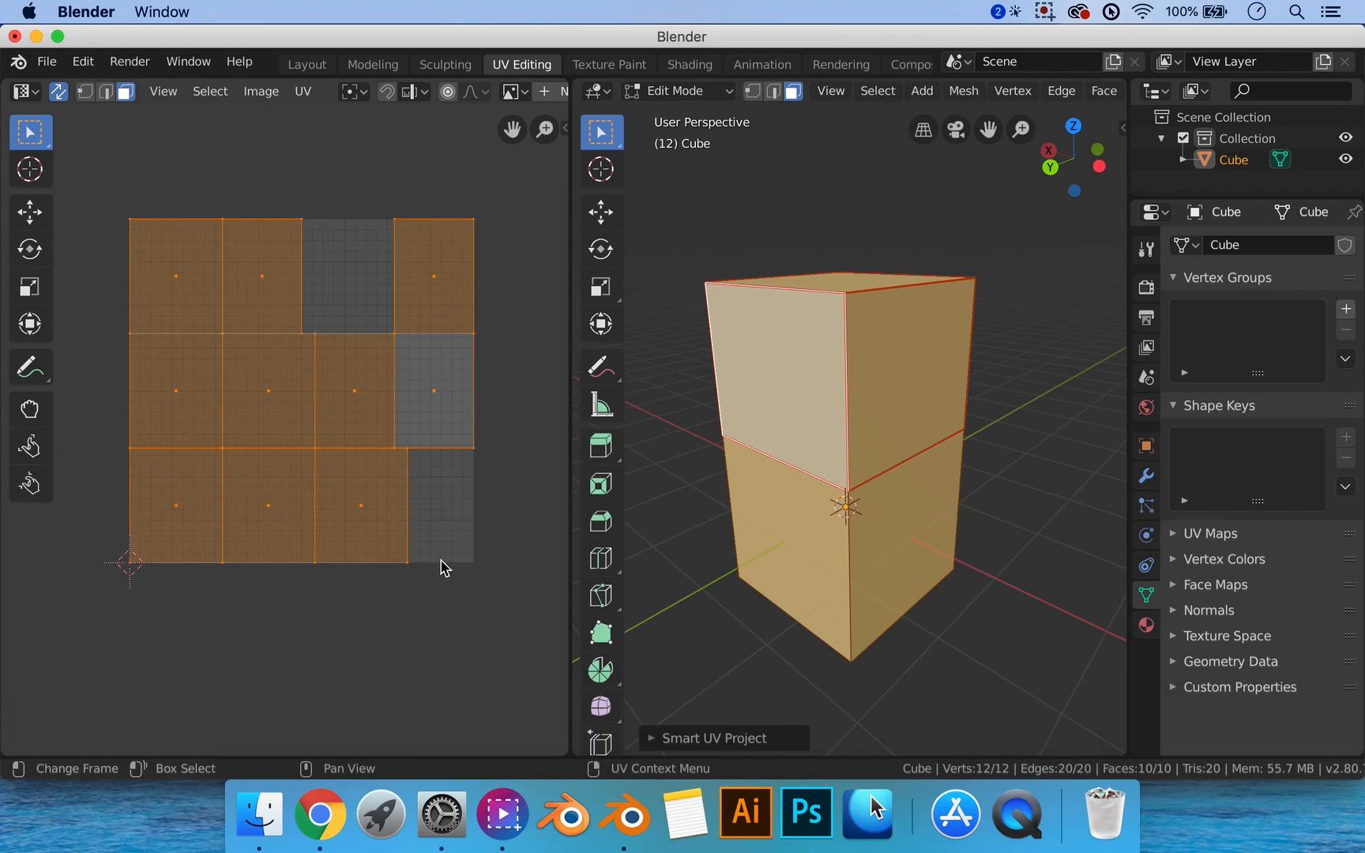
left_click(523, 290)
left_click(451, 295)
left_click(359, 411)
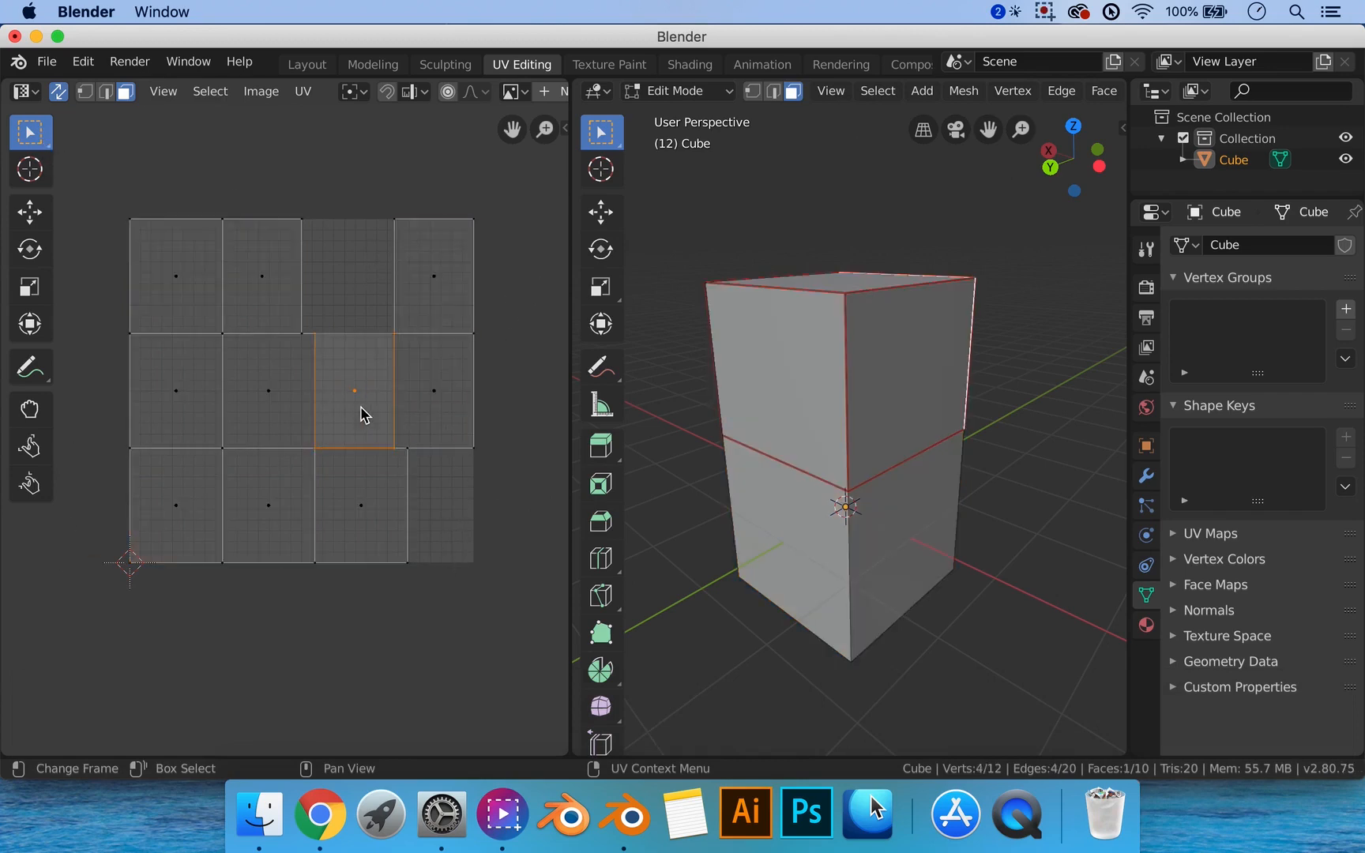
left_click(297, 412)
left_click(271, 310)
left_click(192, 299)
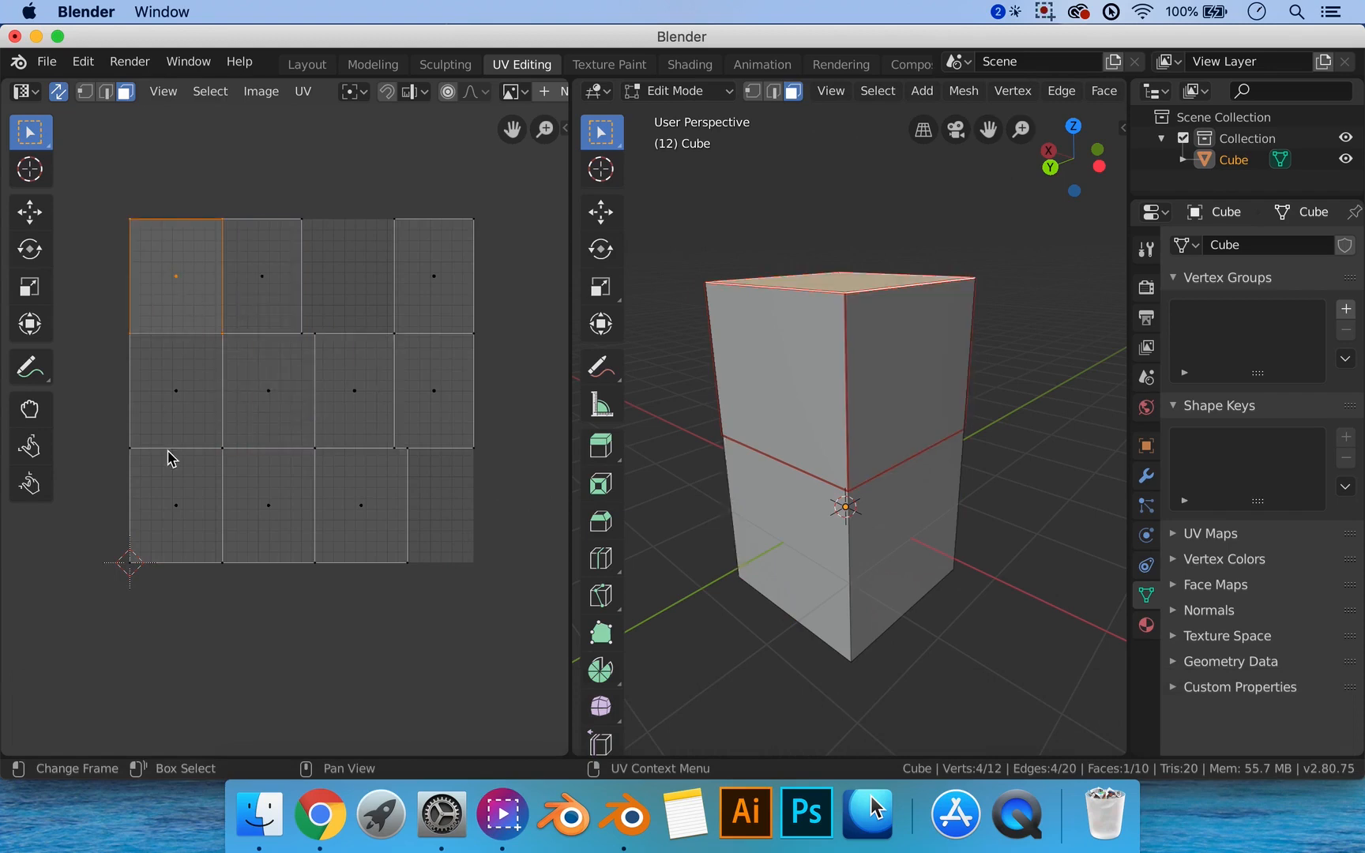
left_click(183, 407)
left_click(176, 504)
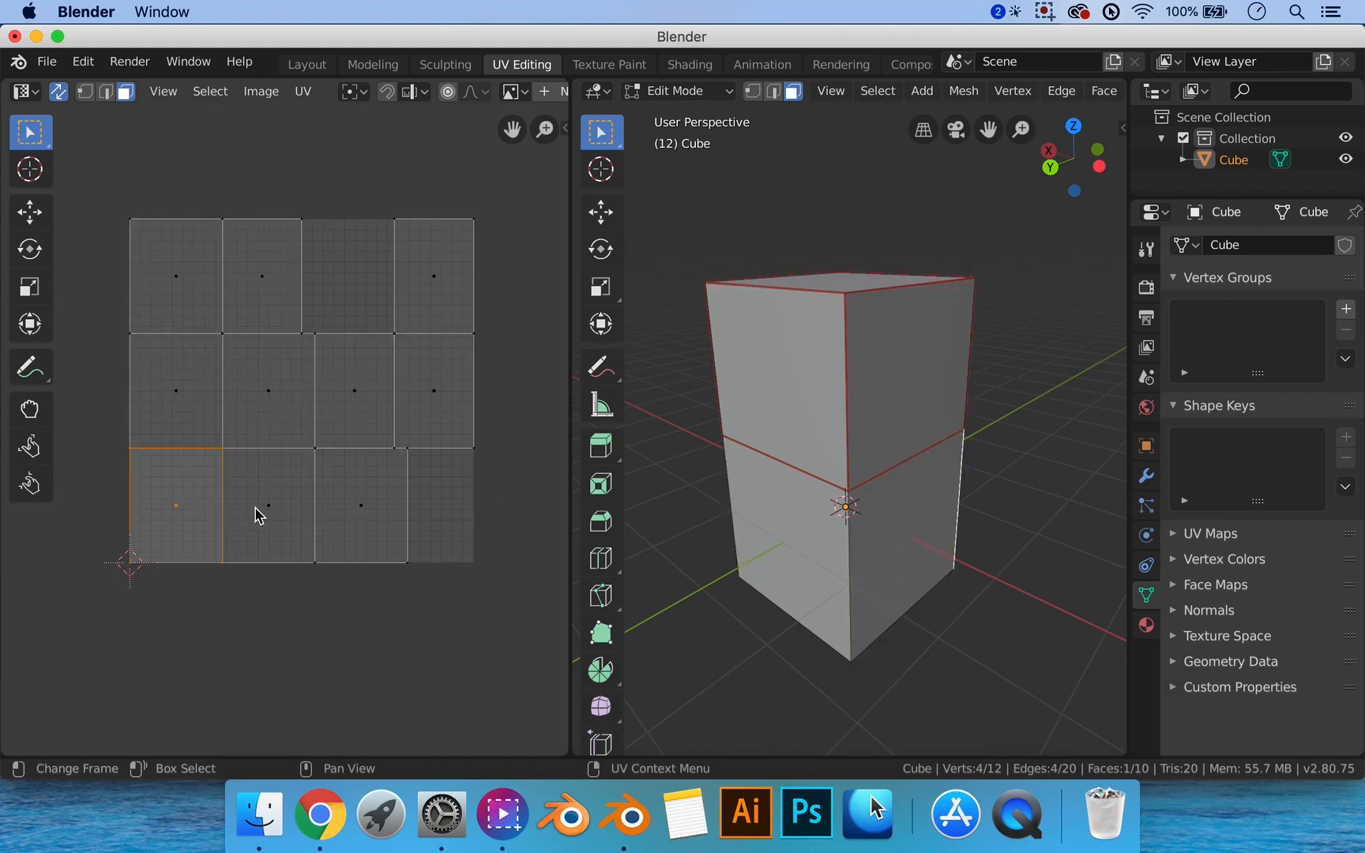
left_click(271, 515)
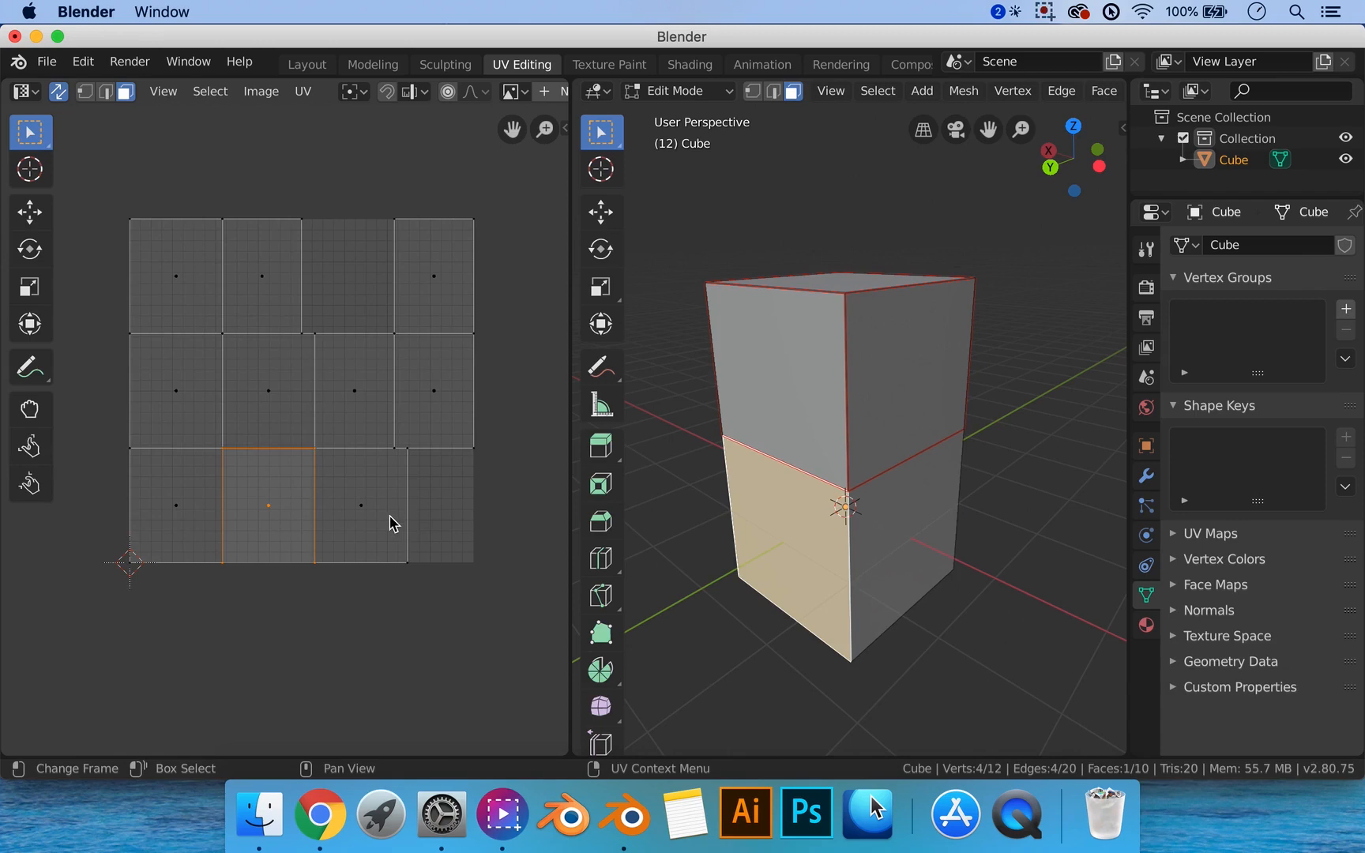
left_click(362, 516)
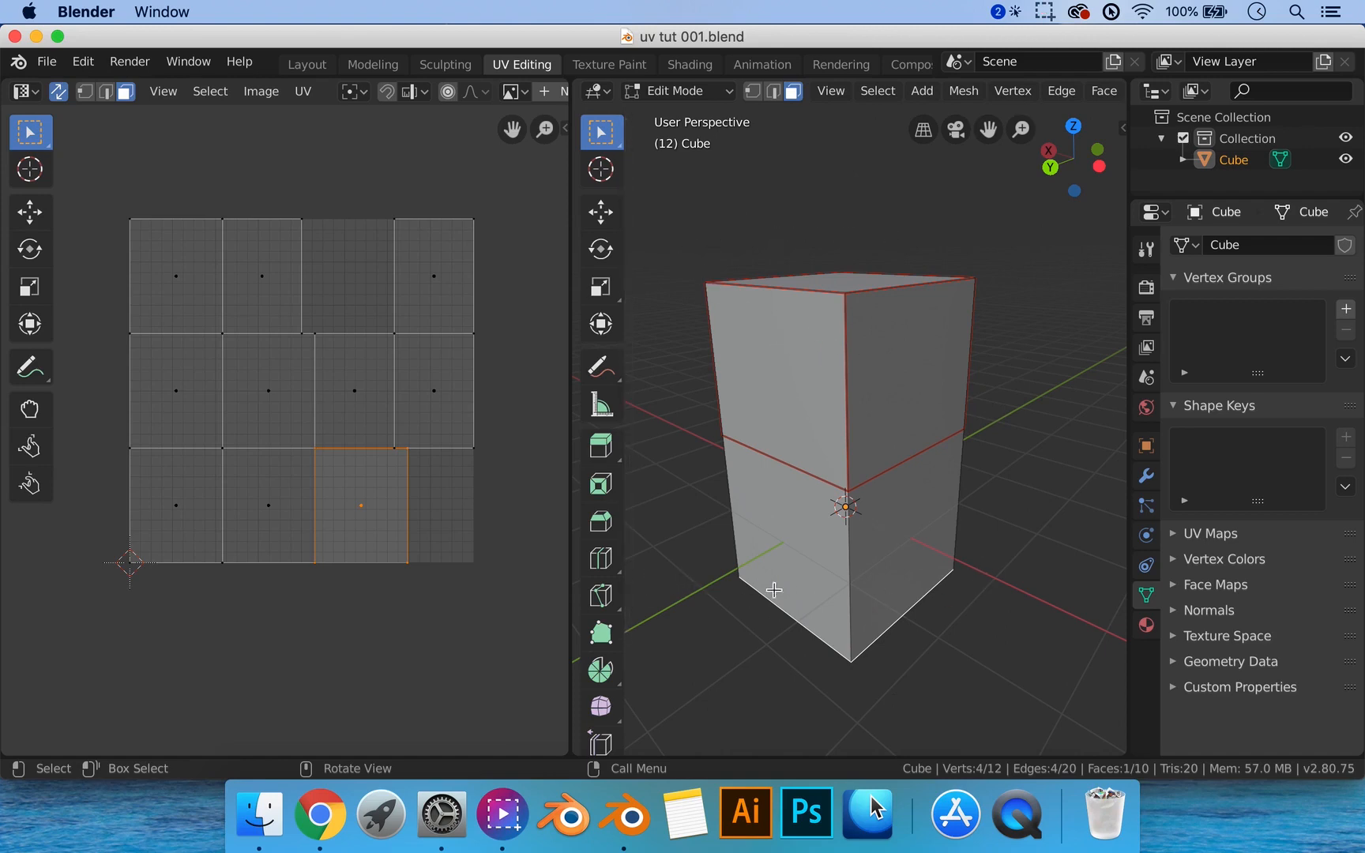
Delete the extruded cube, add a new cube mesh in its place, and enter Edit Mode on it.
key("Tab")
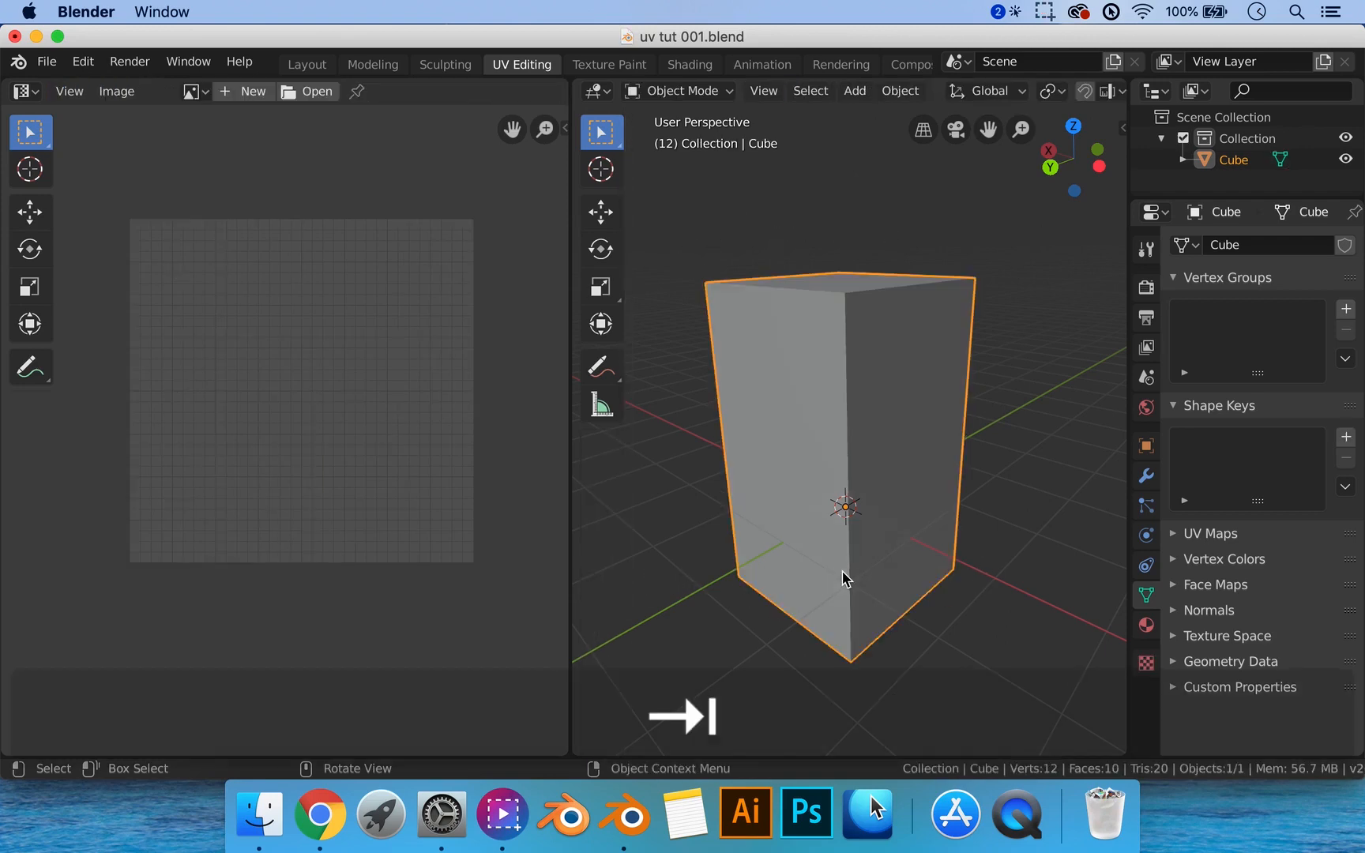
key("x")
left_click(844, 579)
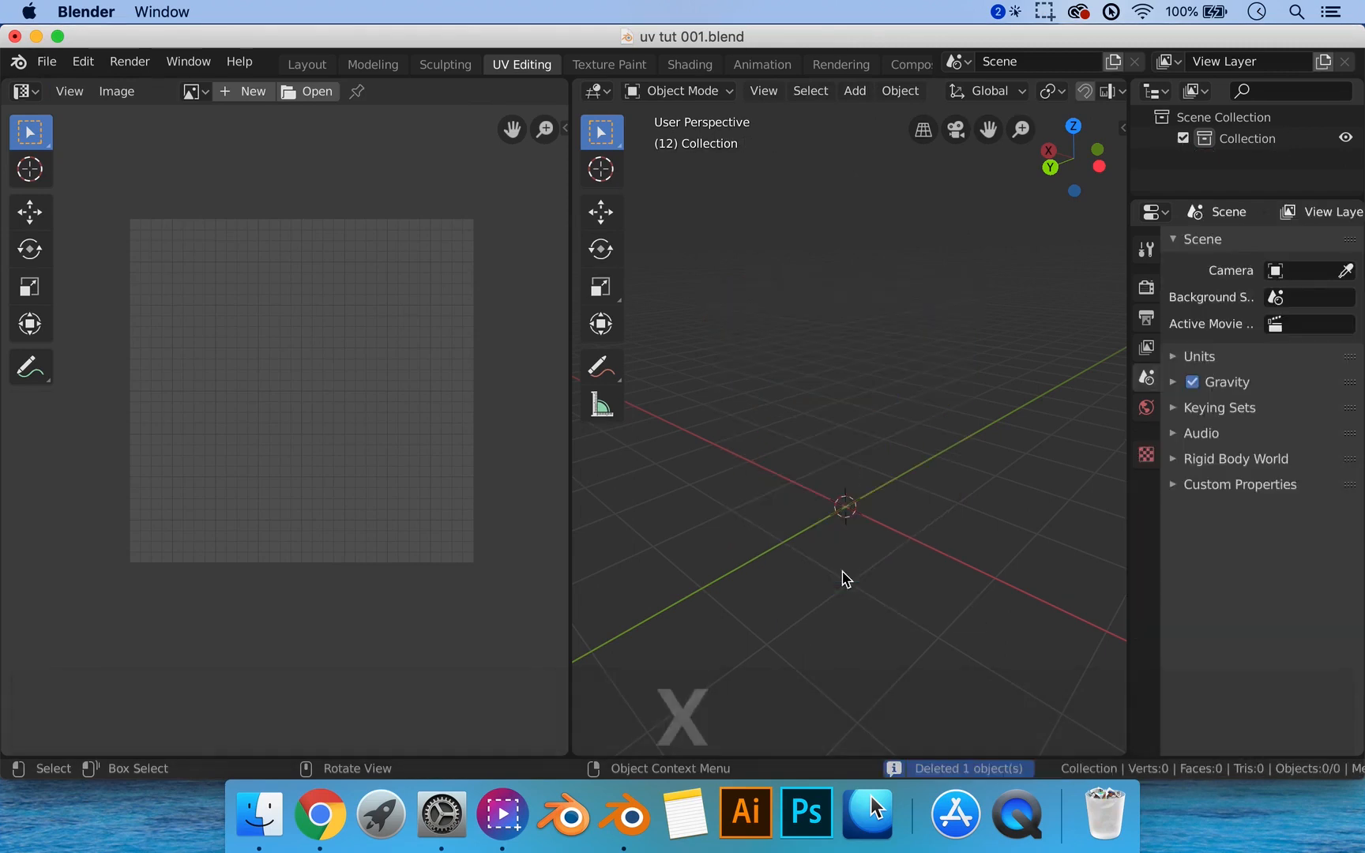
key("shift+a")
mouse_move(869, 371)
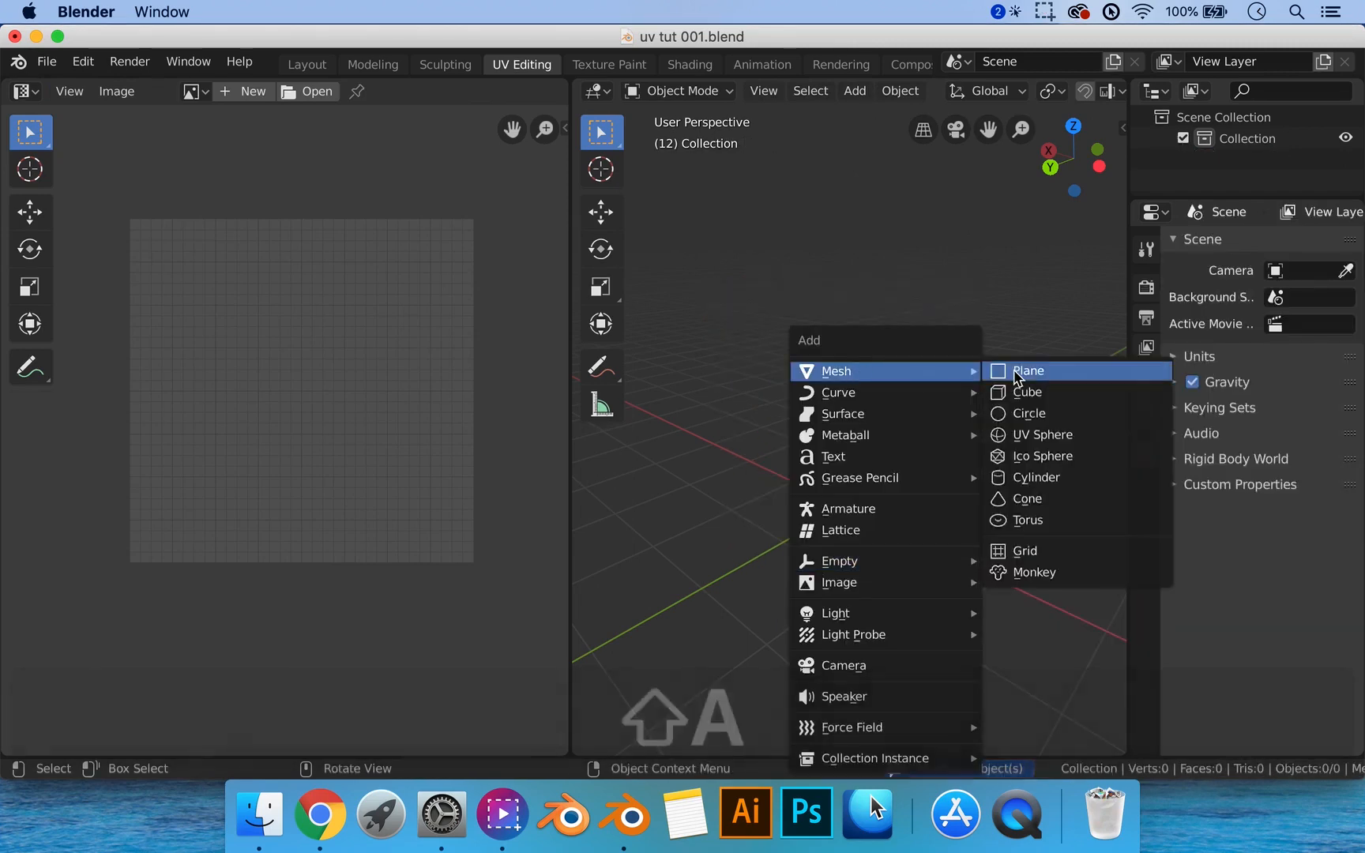
left_click(1035, 395)
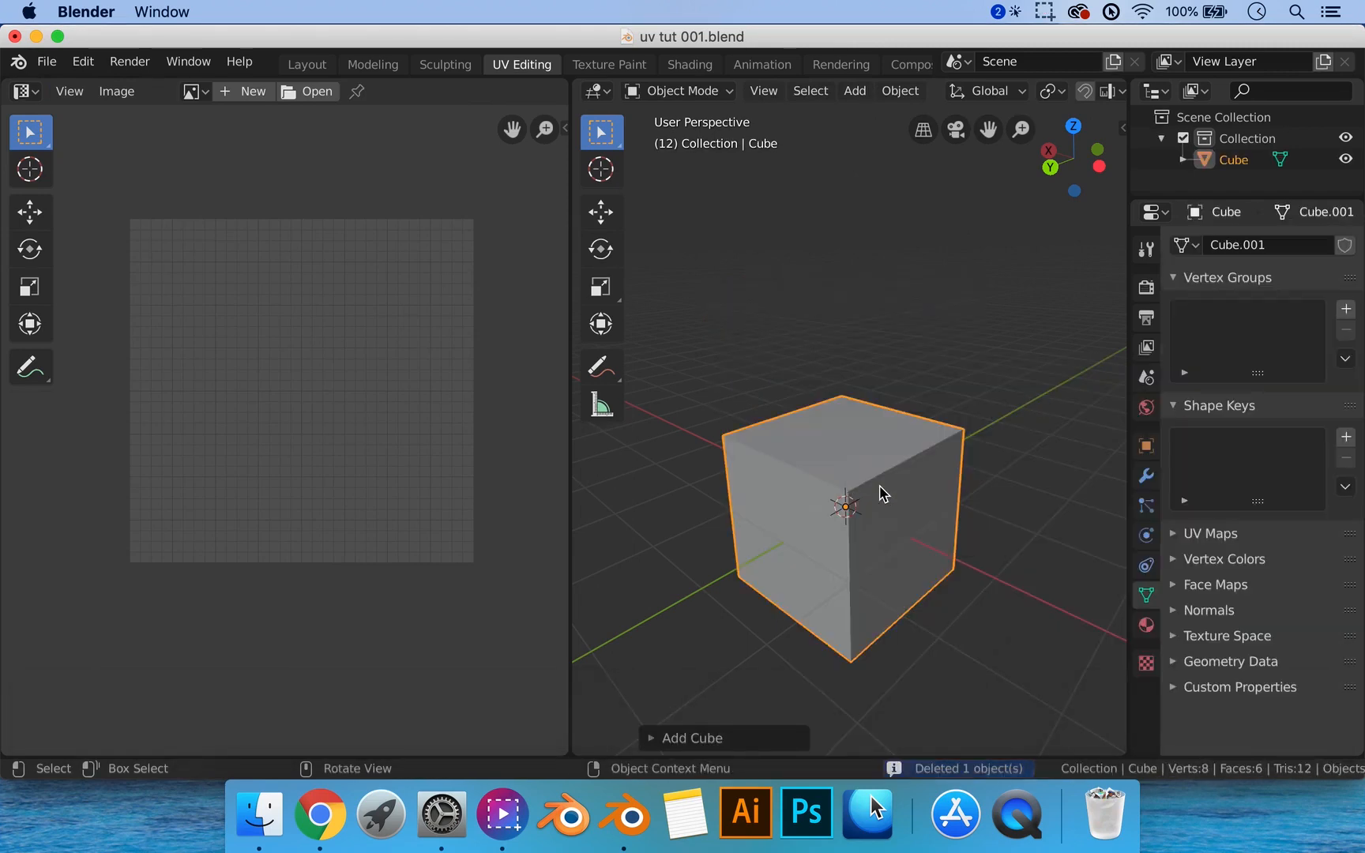
key("Tab")
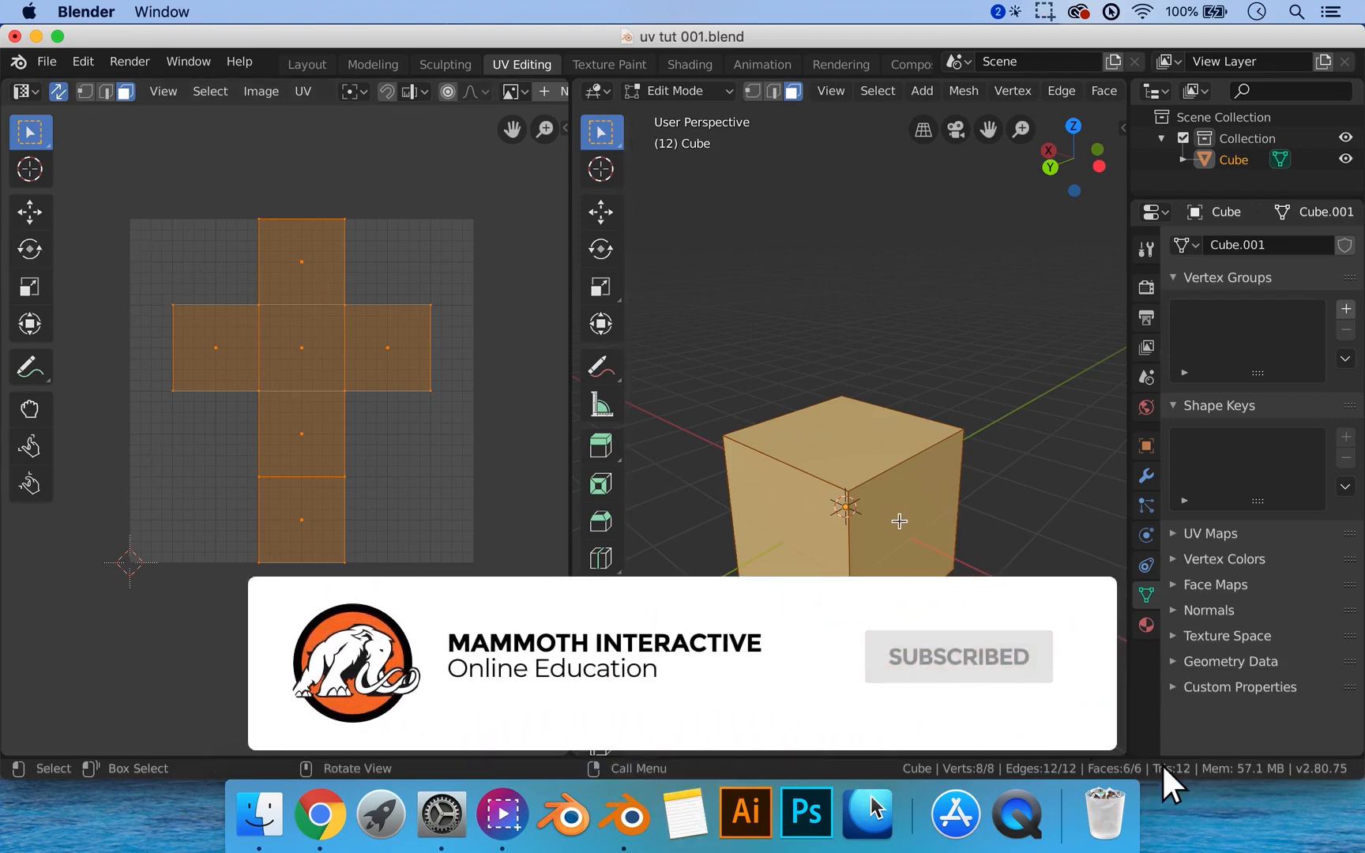
key("Tab")
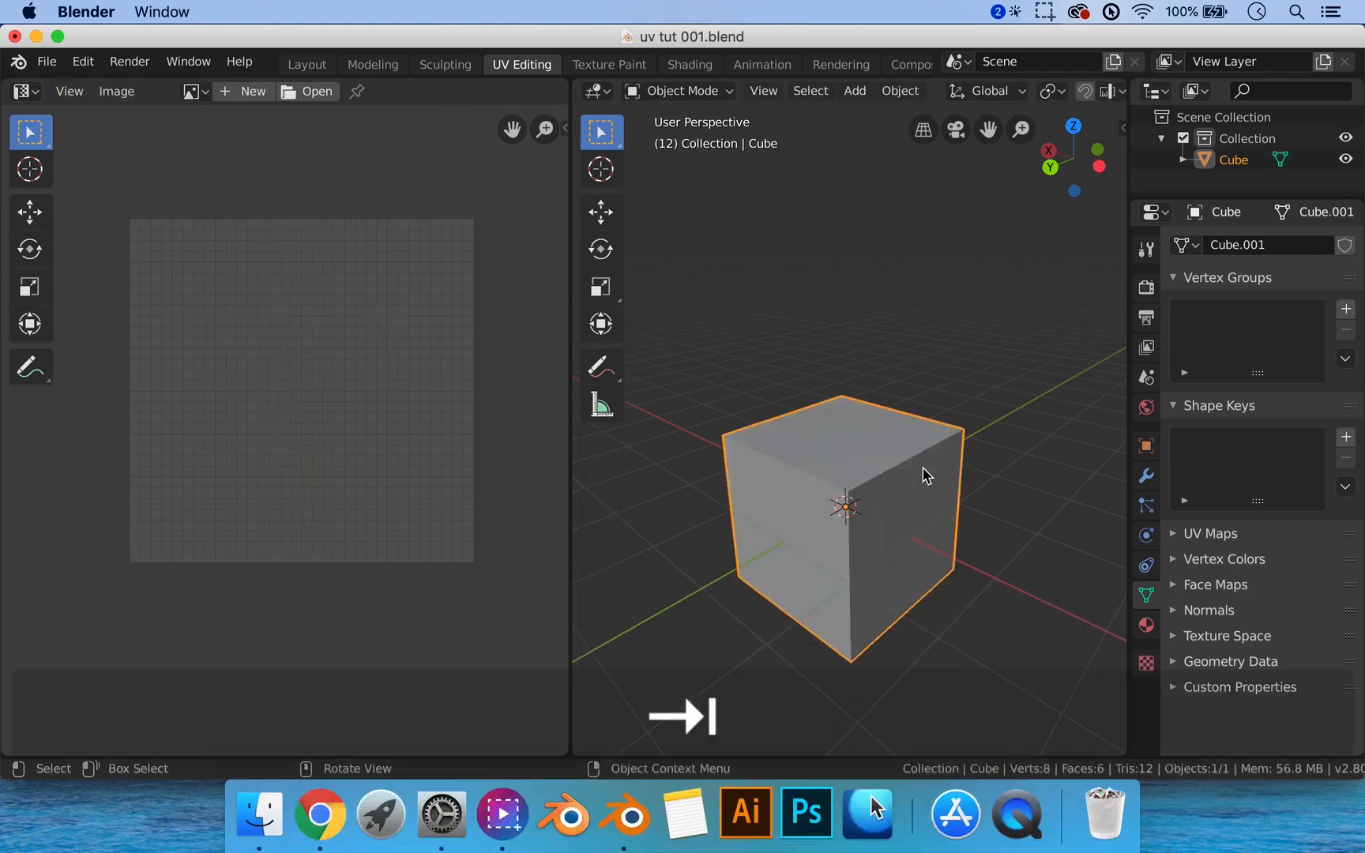
key("Tab")
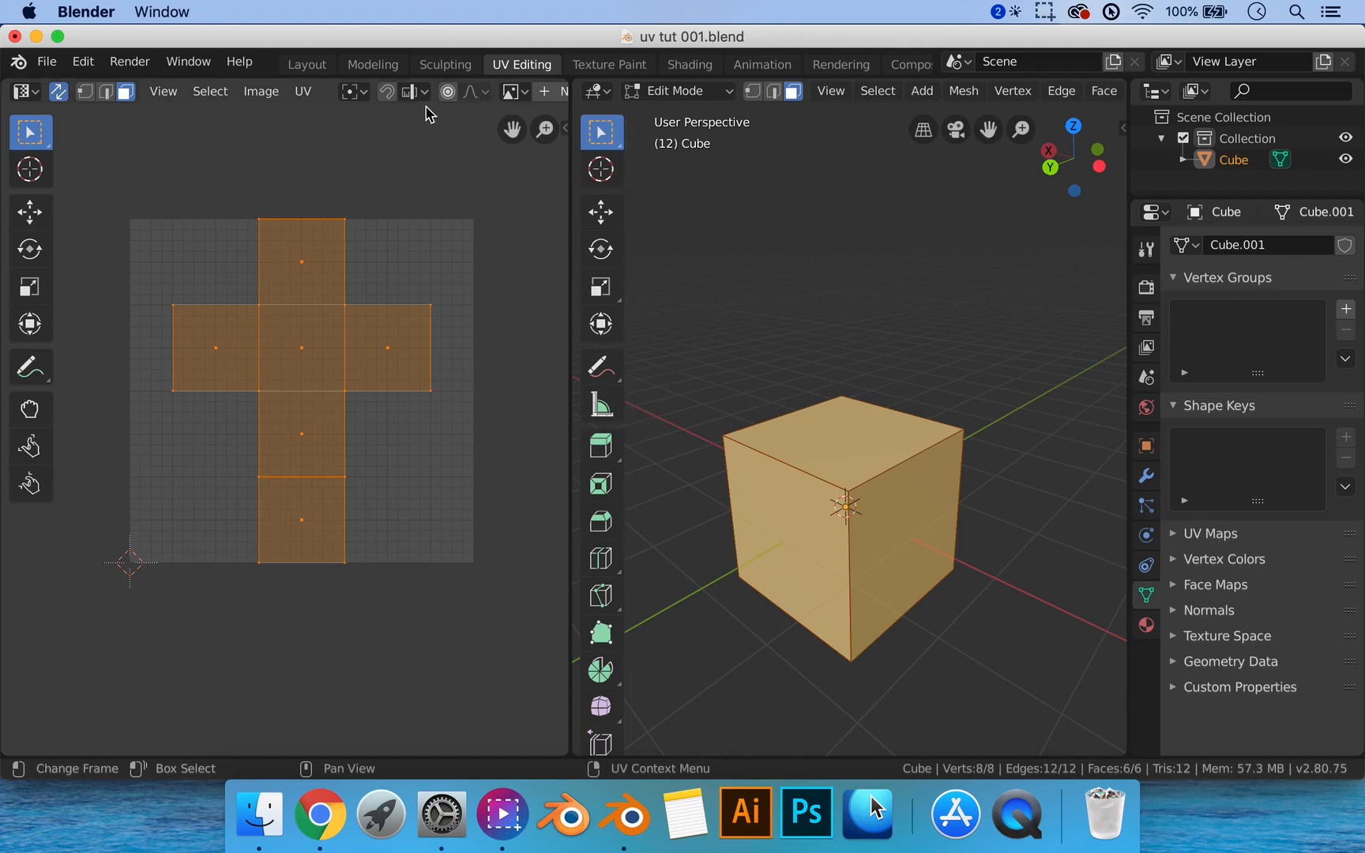
Create a new blank 1024 × 1024 px image named "Test" behind the cube's UV layout, keeping the black color.
scroll(445, 101, "down", 5)
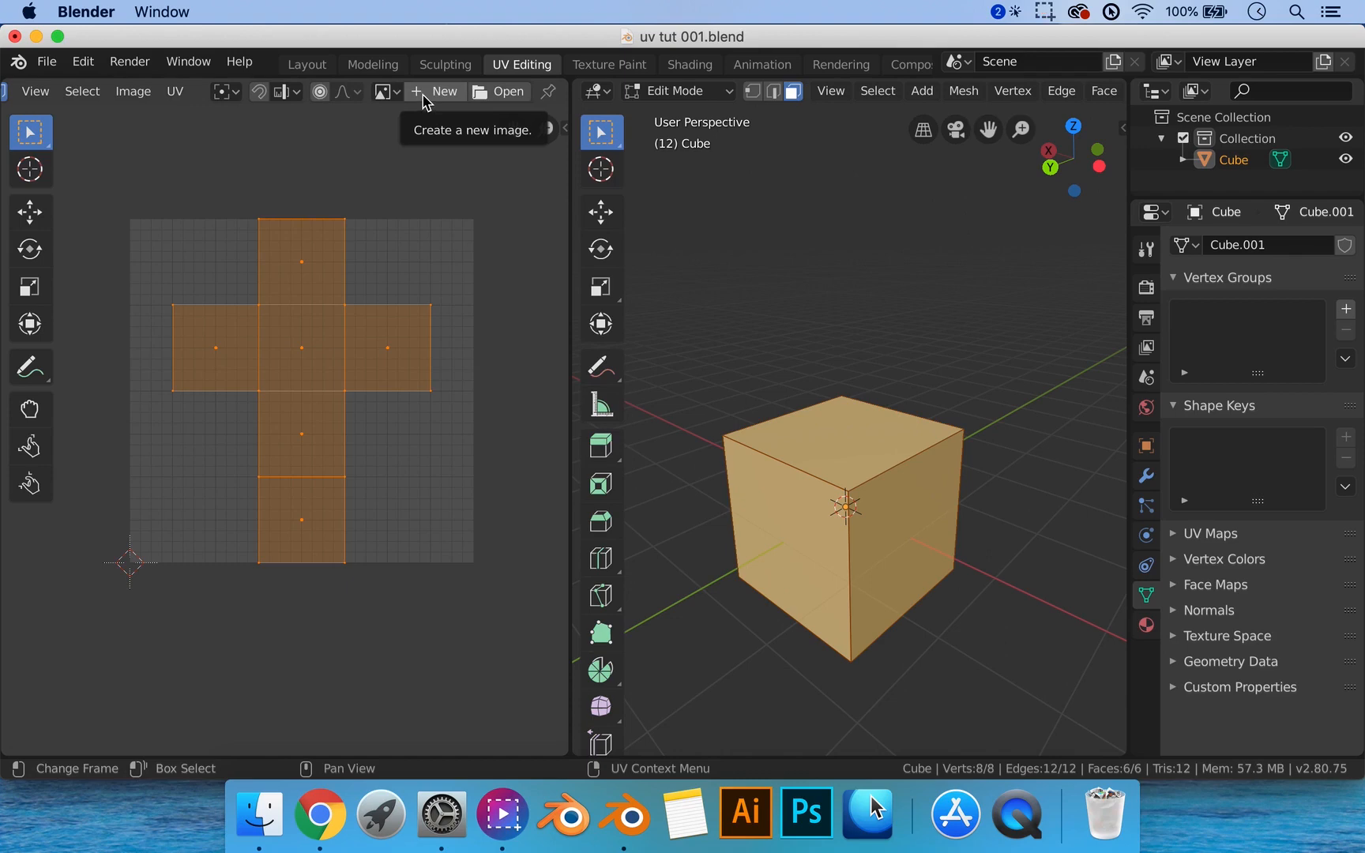
left_click(433, 92)
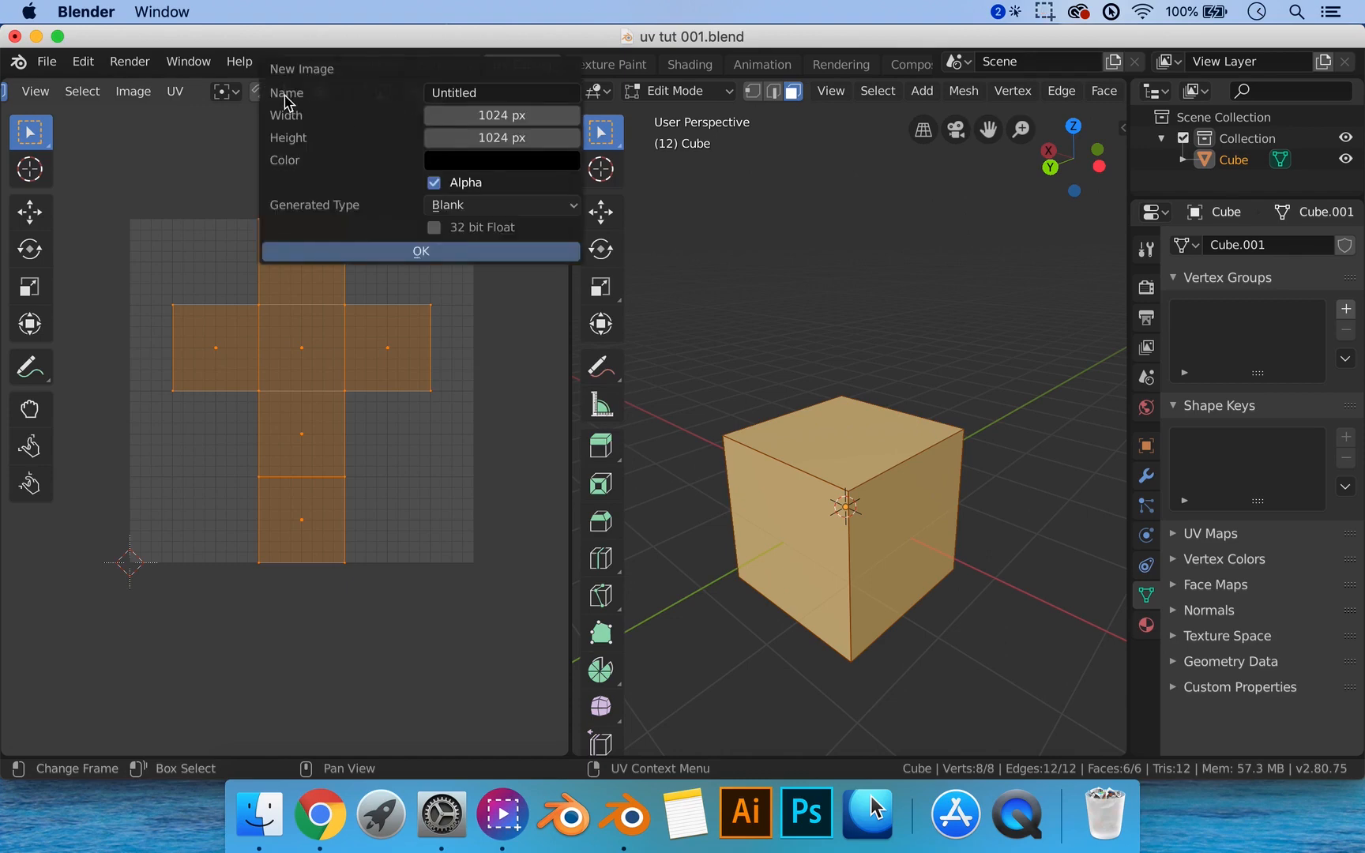
left_click(484, 95)
key("shift")
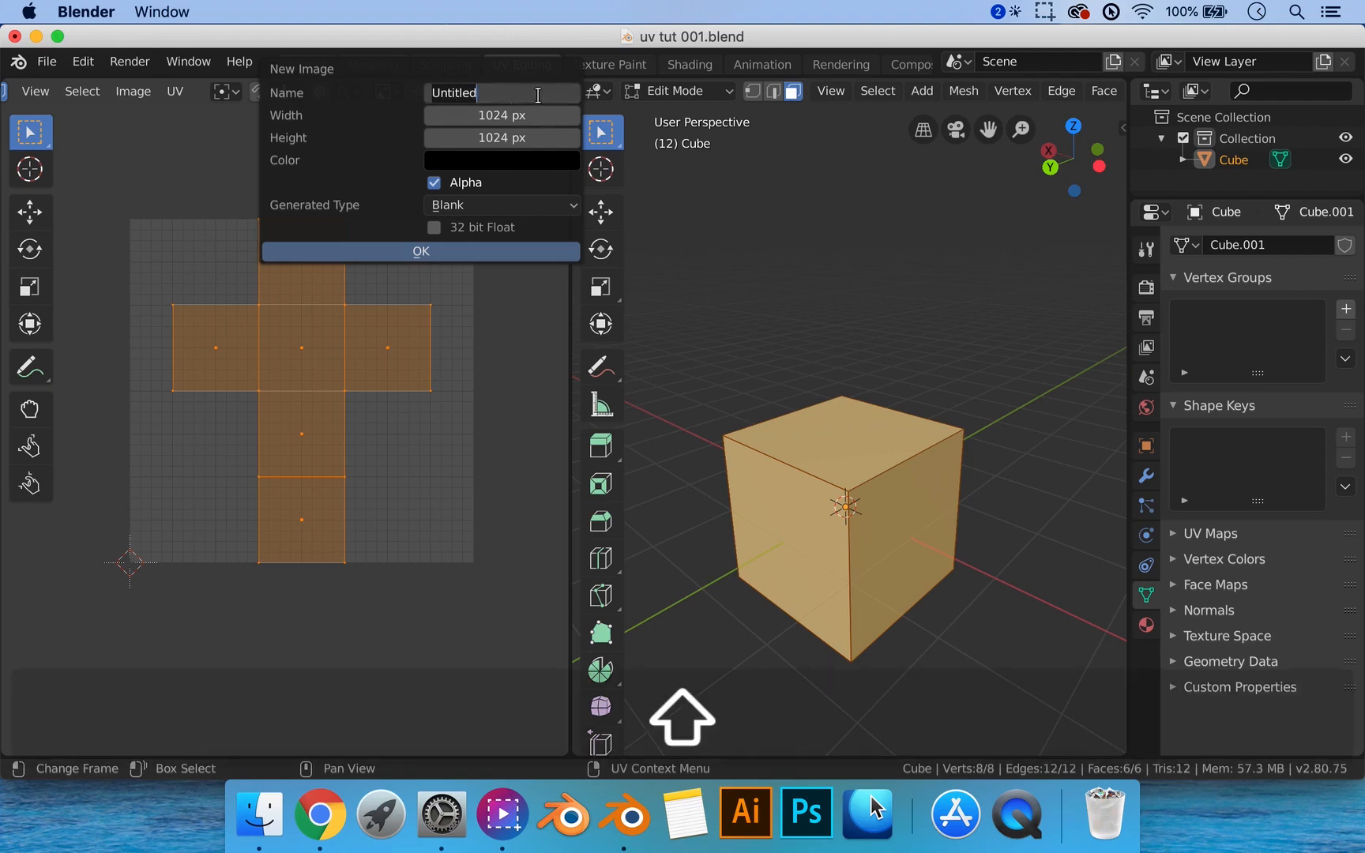
type("Test")
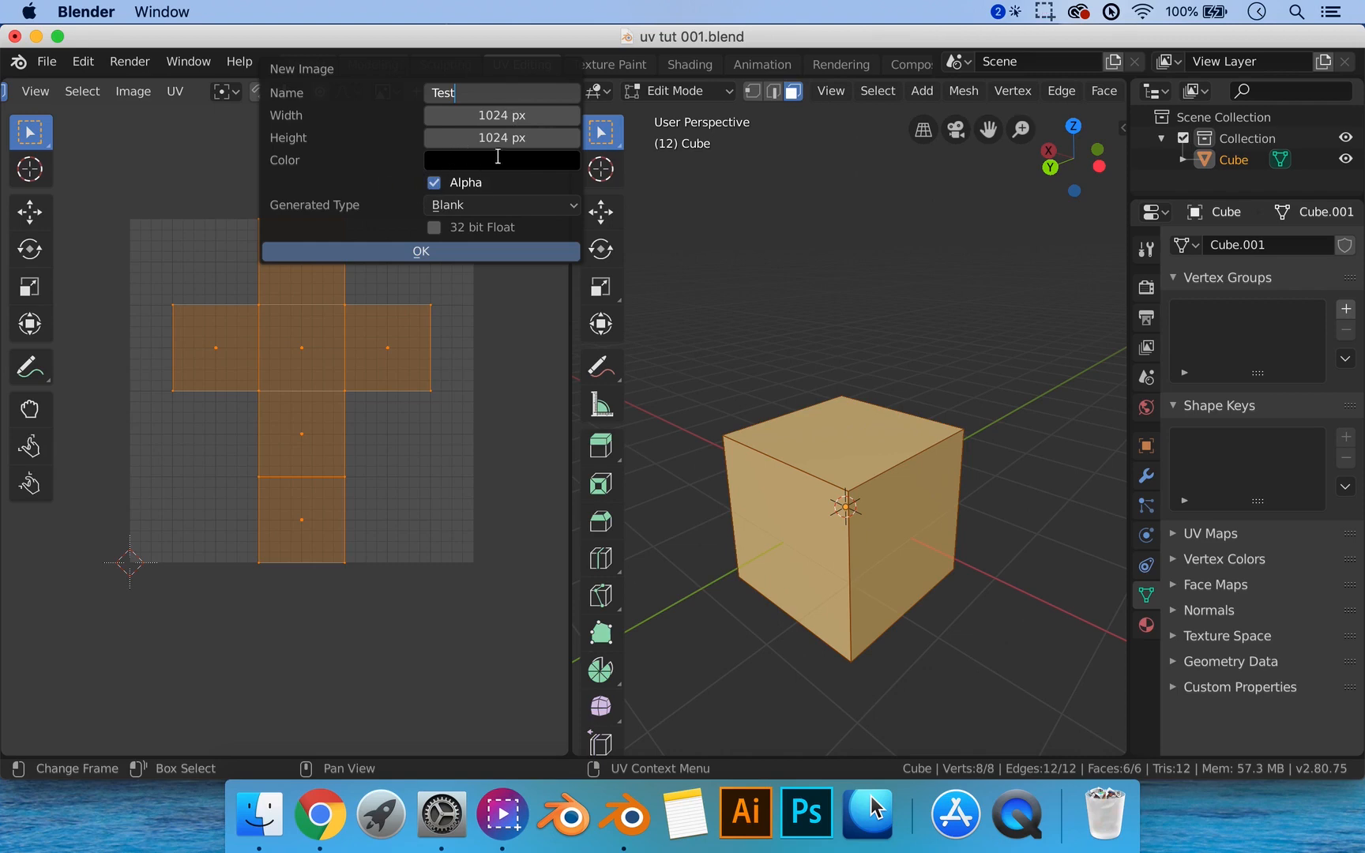
left_click(422, 252)
scroll(430, 259, "down", 4)
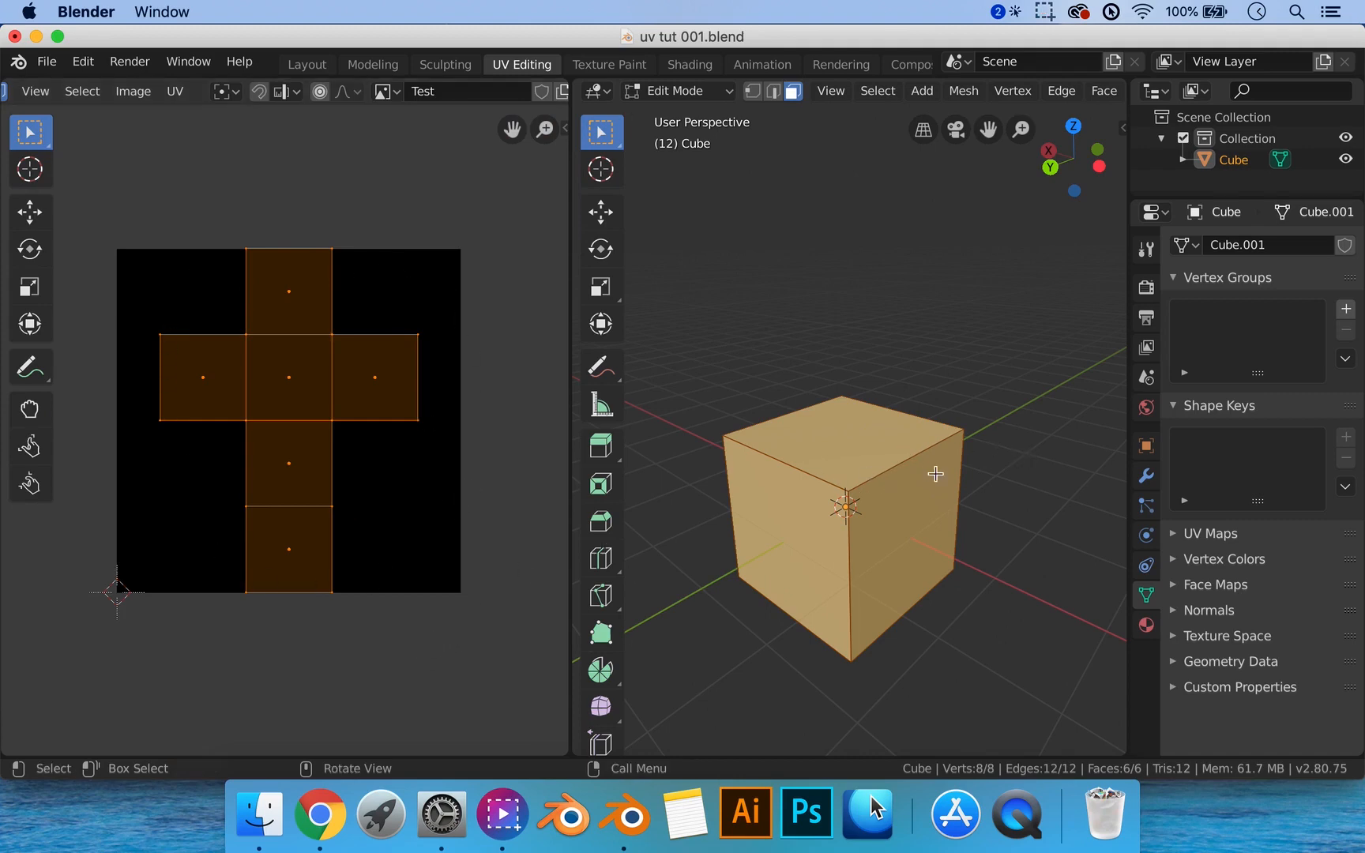
Deselect all faces and return to Object Mode, with the viewport shading set to LookDev.
left_click(987, 402)
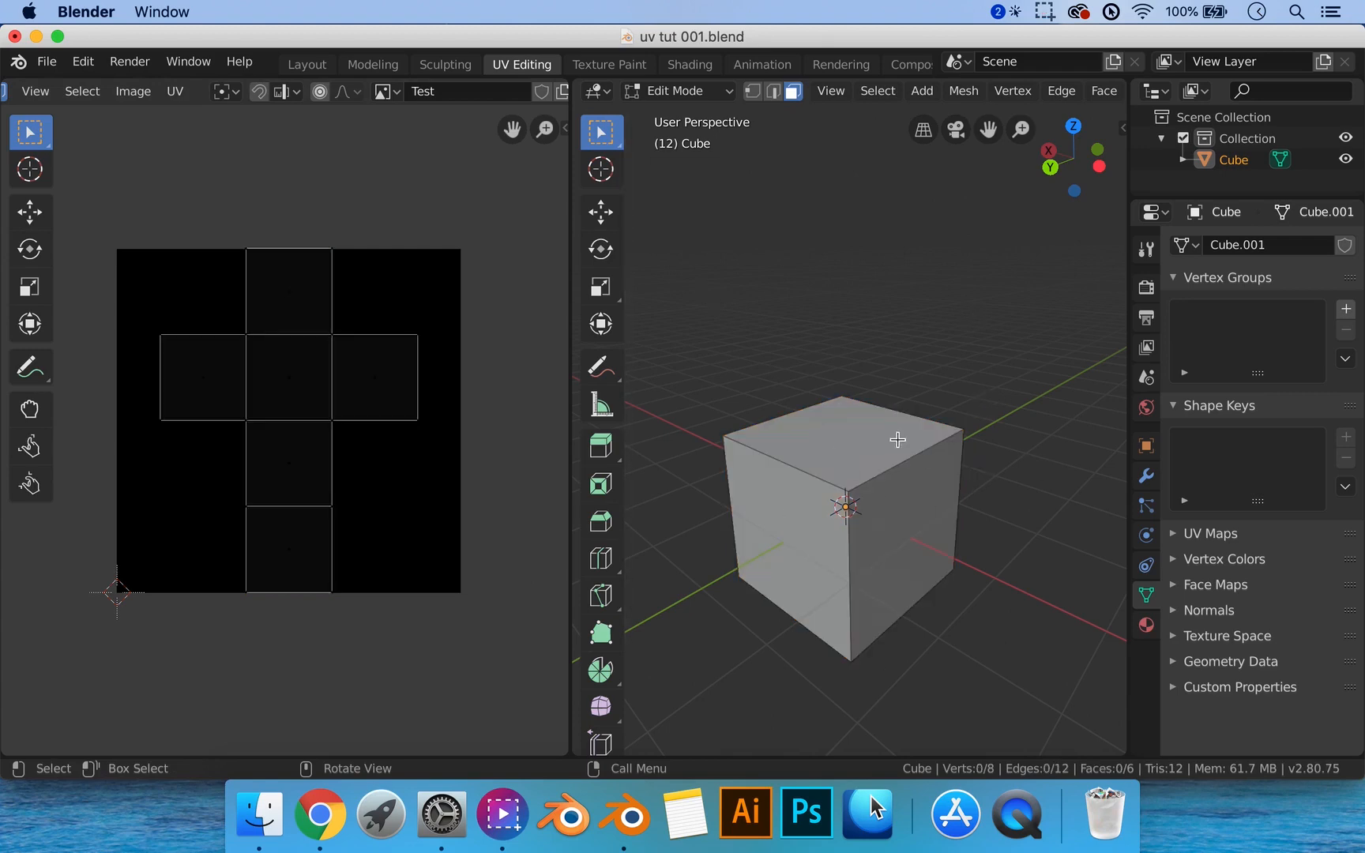
key("Tab")
scroll(945, 399, "down", 2)
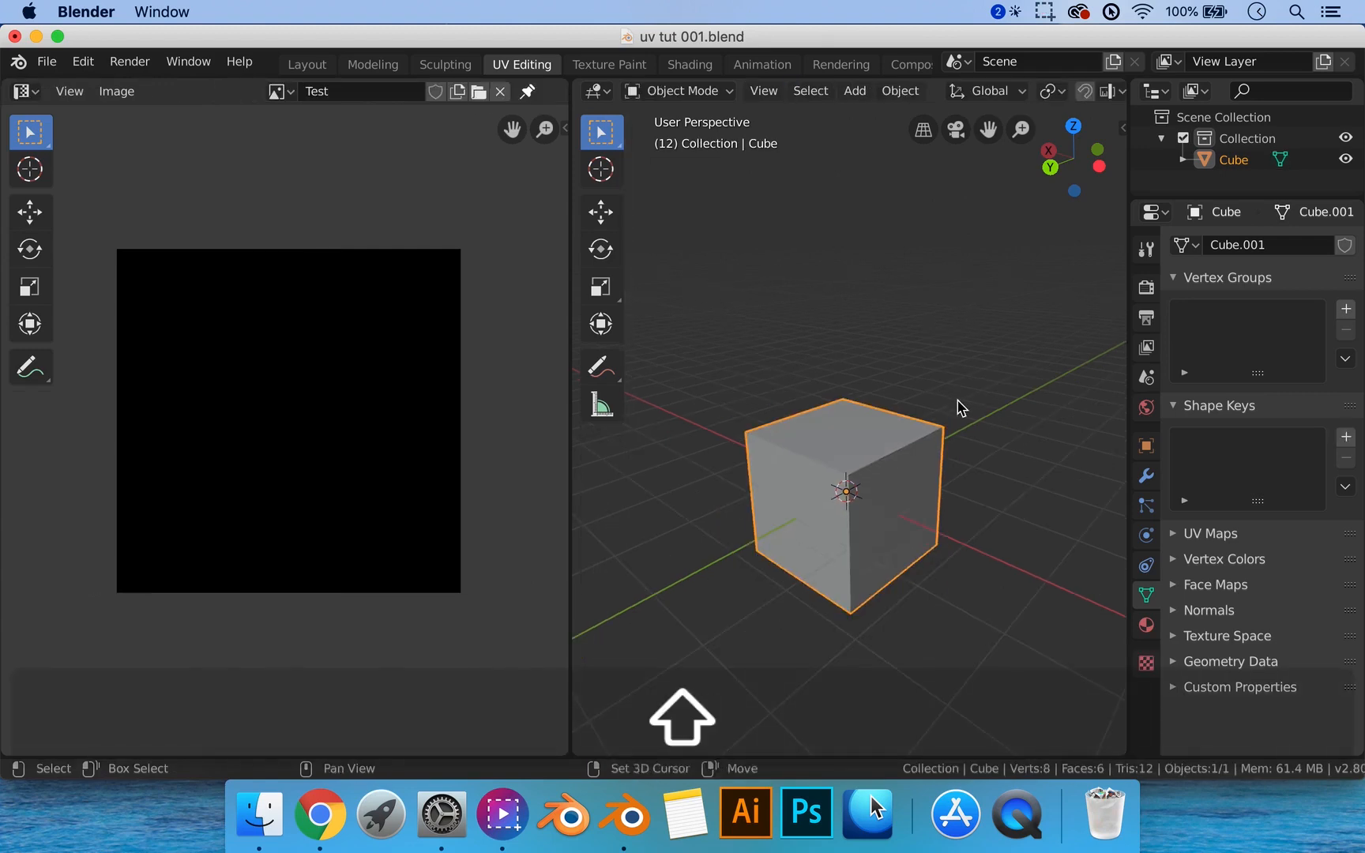
middle_click_drag(960, 405, 950, 390, "shift")
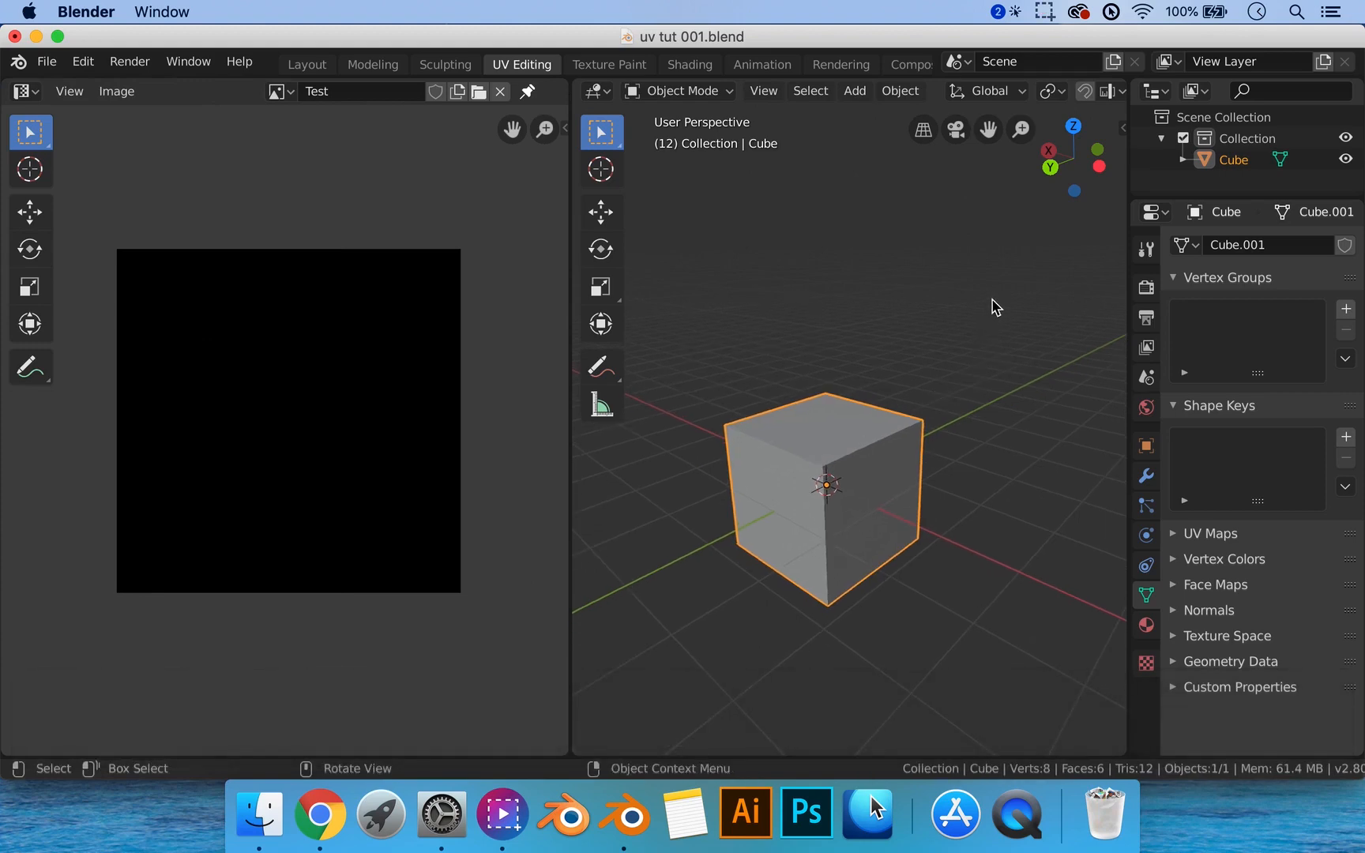
scroll(1078, 99, "down", 6)
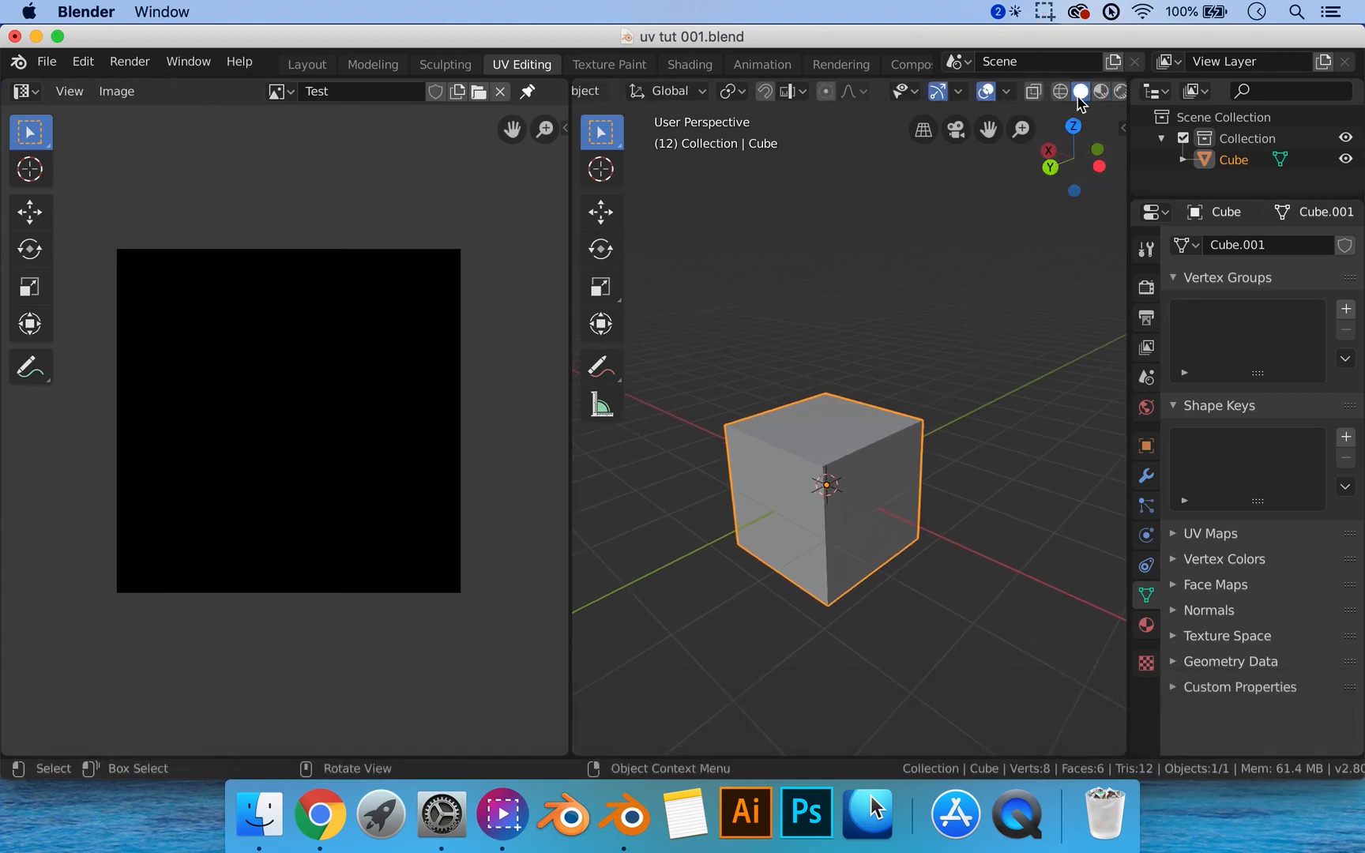
scroll(1080, 99, "down", 1)
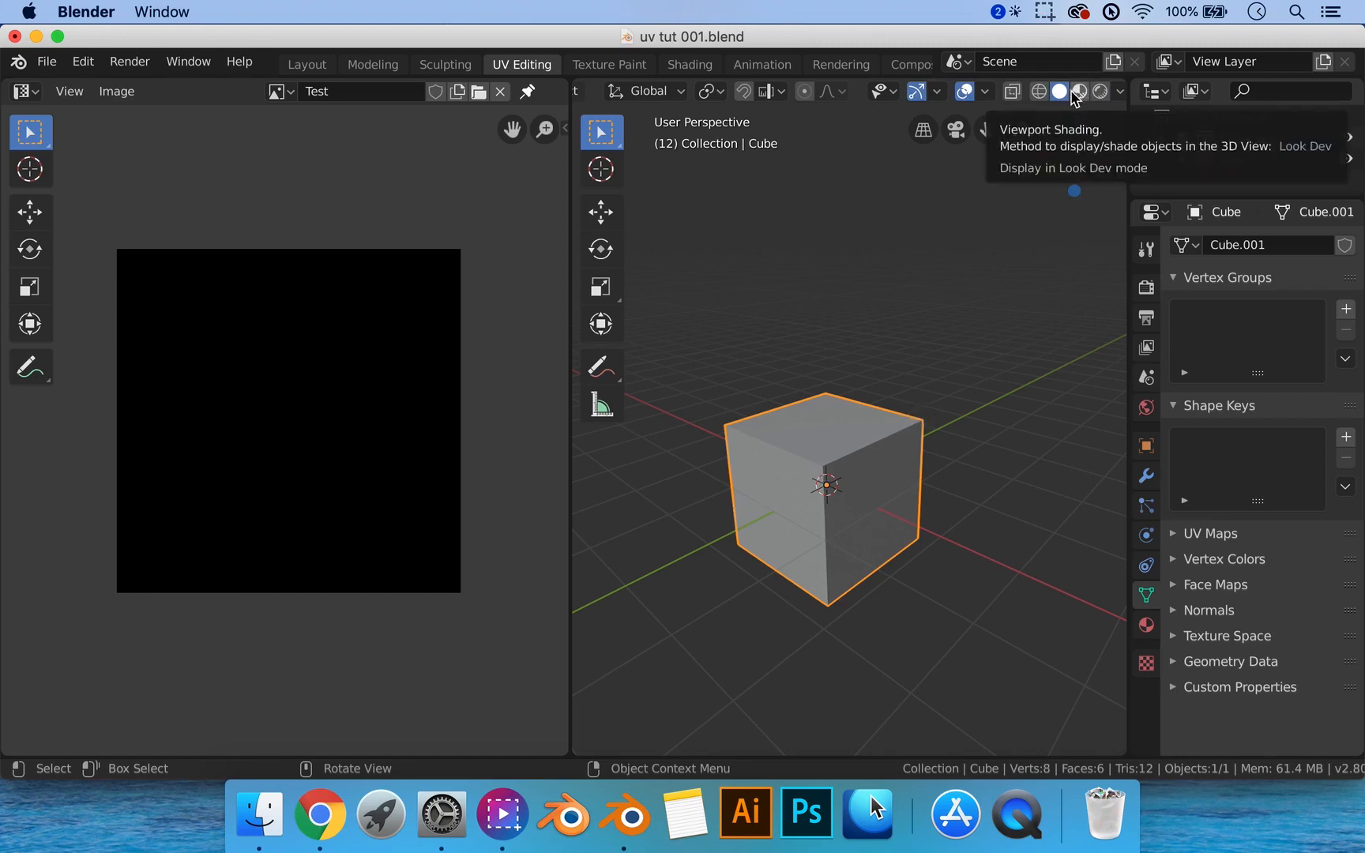
key("z")
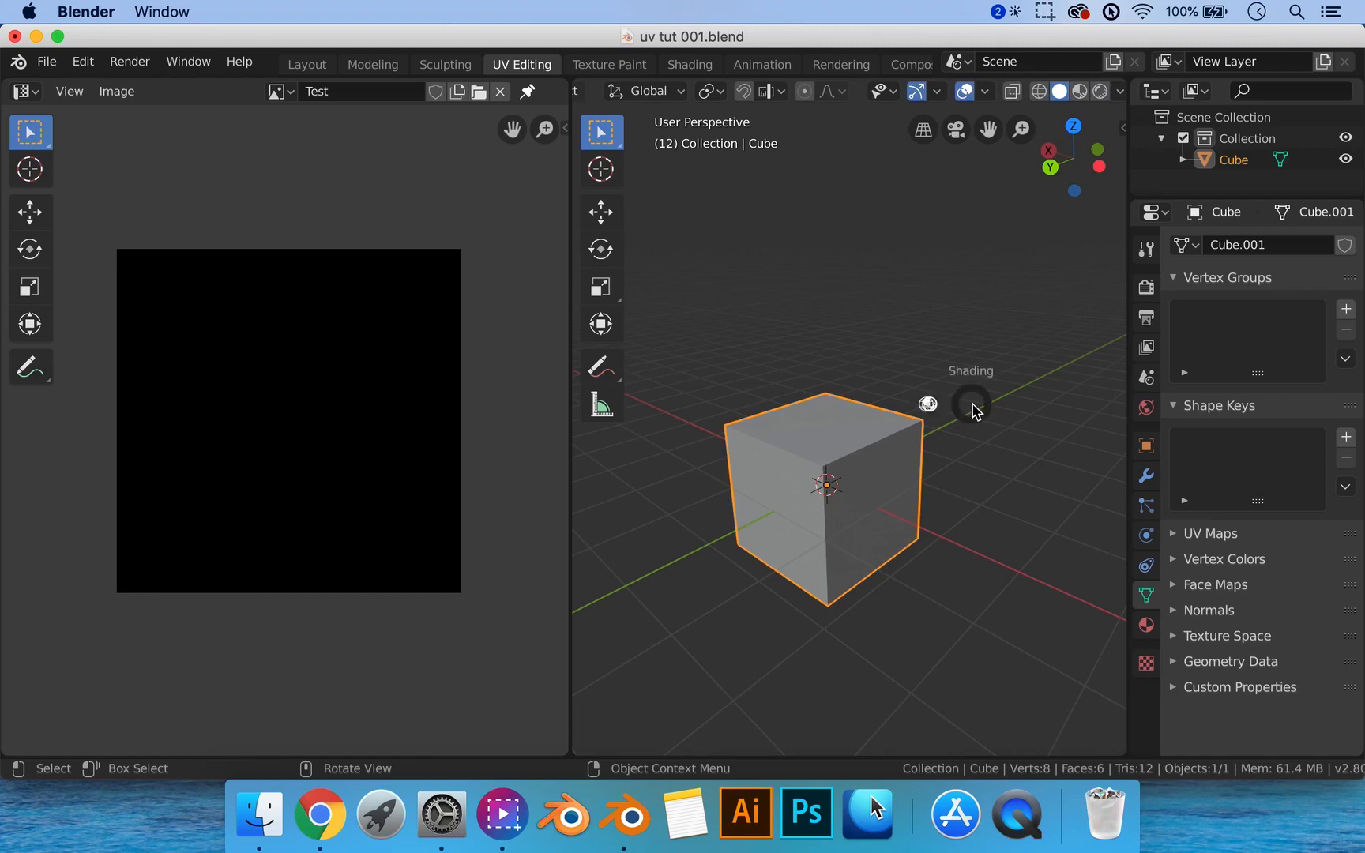
left_click(992, 541)
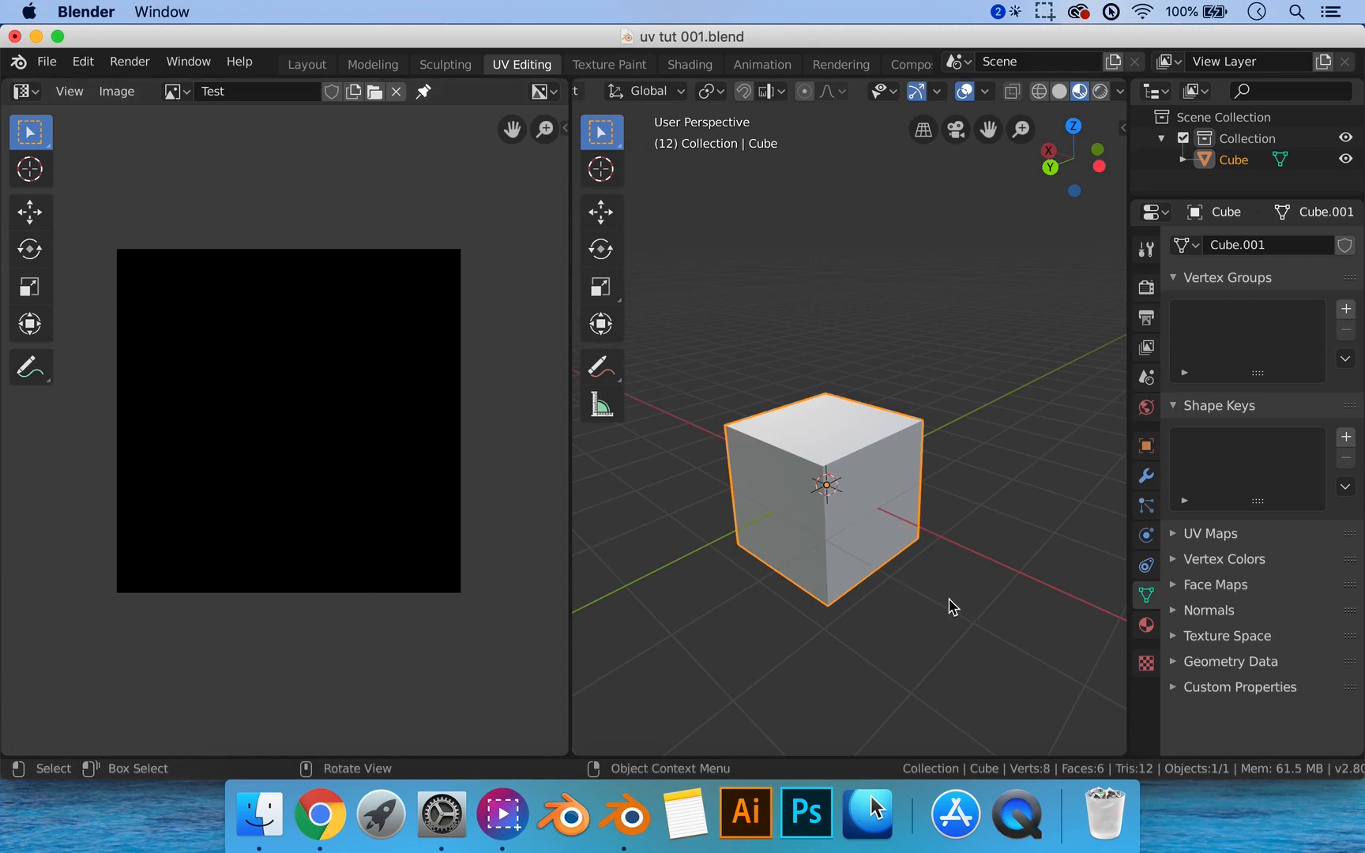
Add a new material to the cube and assign an Image Texture to its Base Color.
left_click(1146, 627)
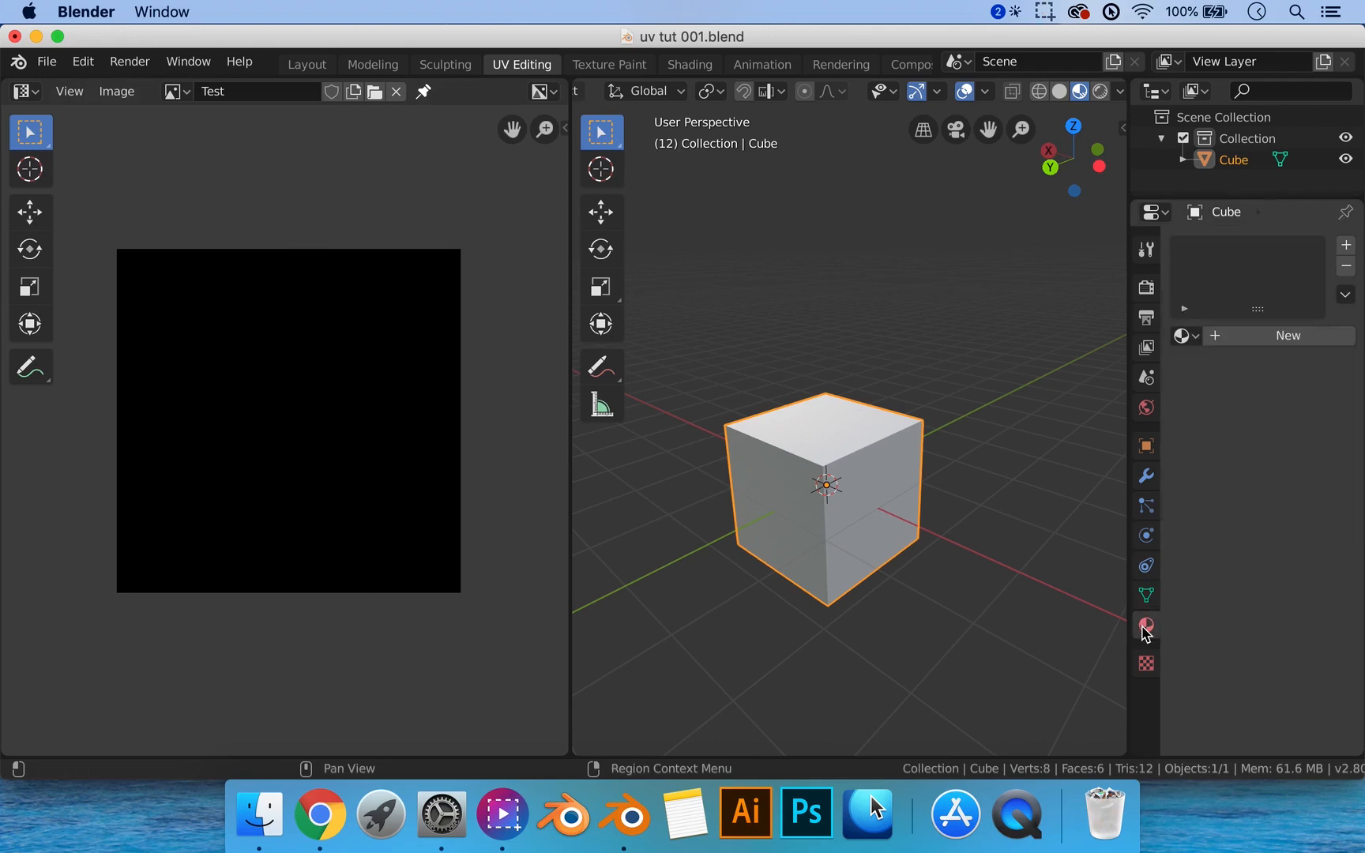
left_click(1259, 339)
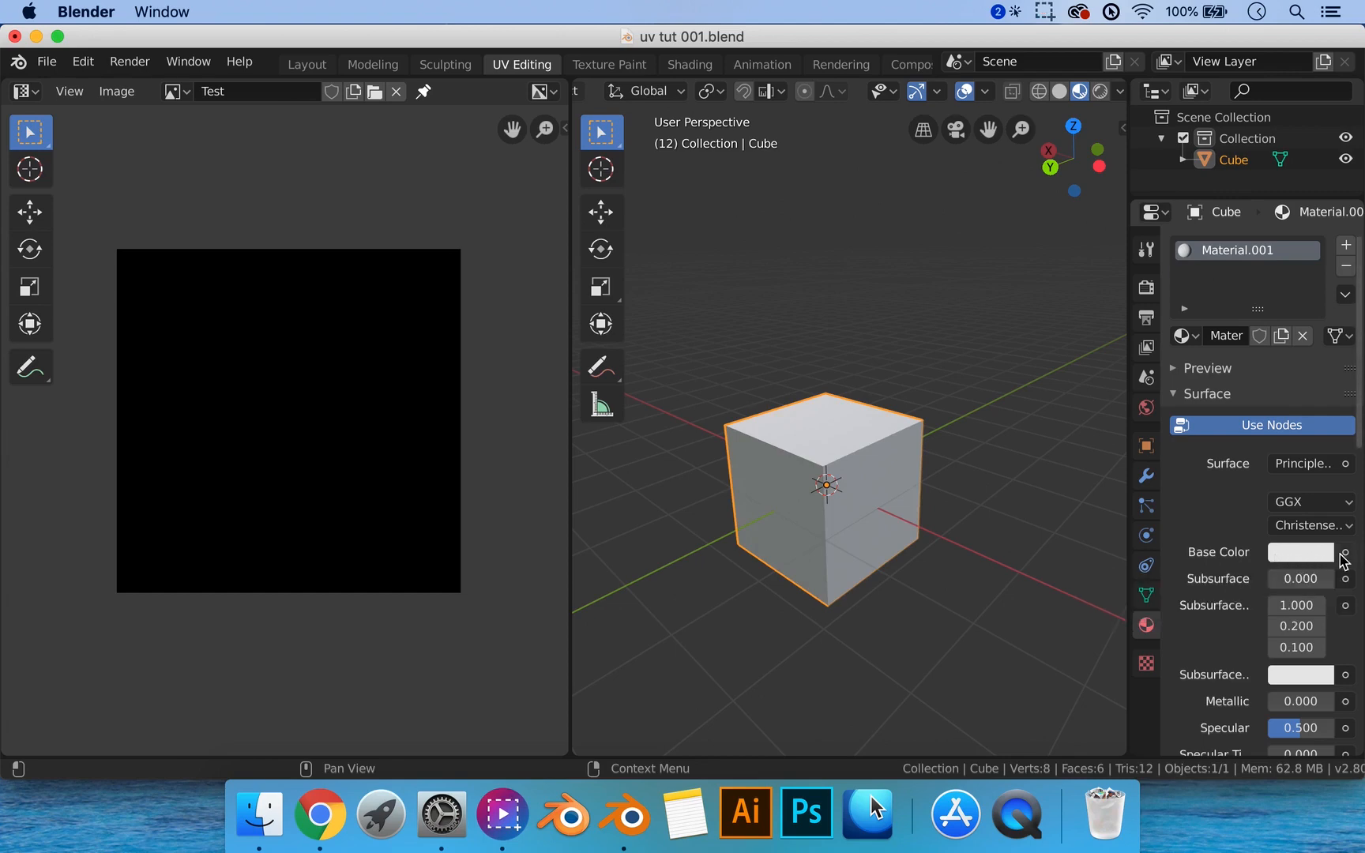
left_click(1346, 553)
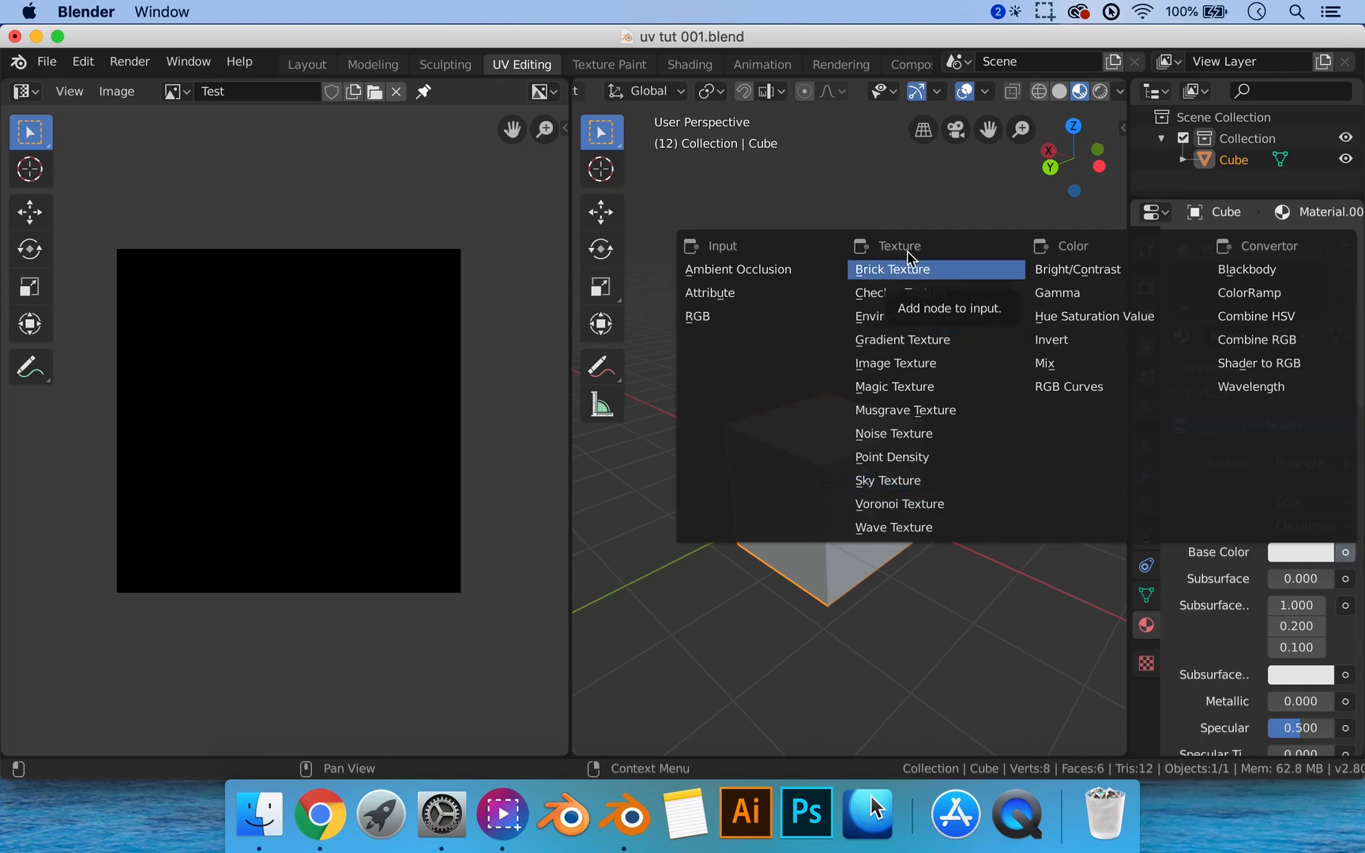
left_click(901, 372)
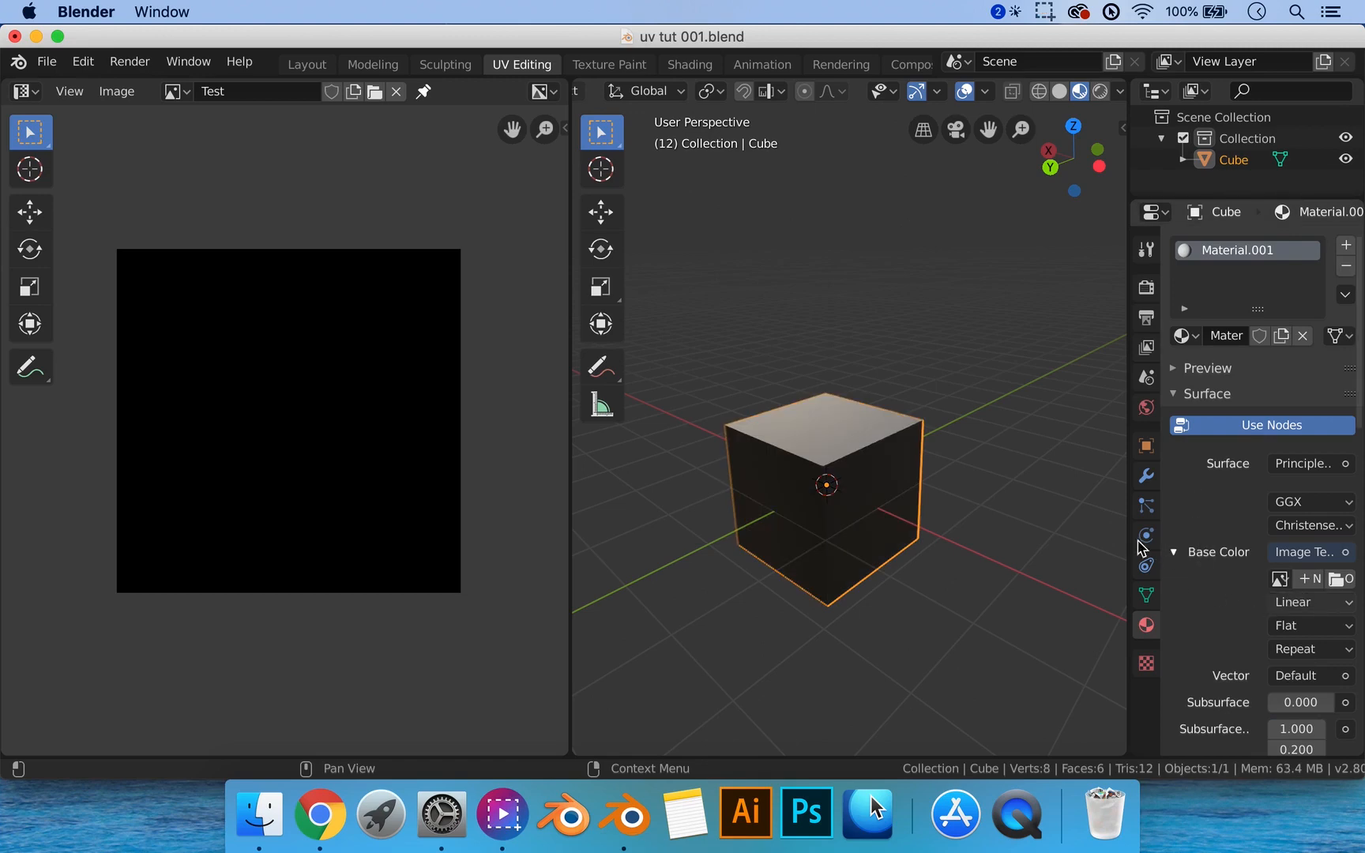
Link the existing "Test" image to the material's Base Color texture and enter Edit Mode on the cube.
left_click_drag(1132, 541, 1040, 536)
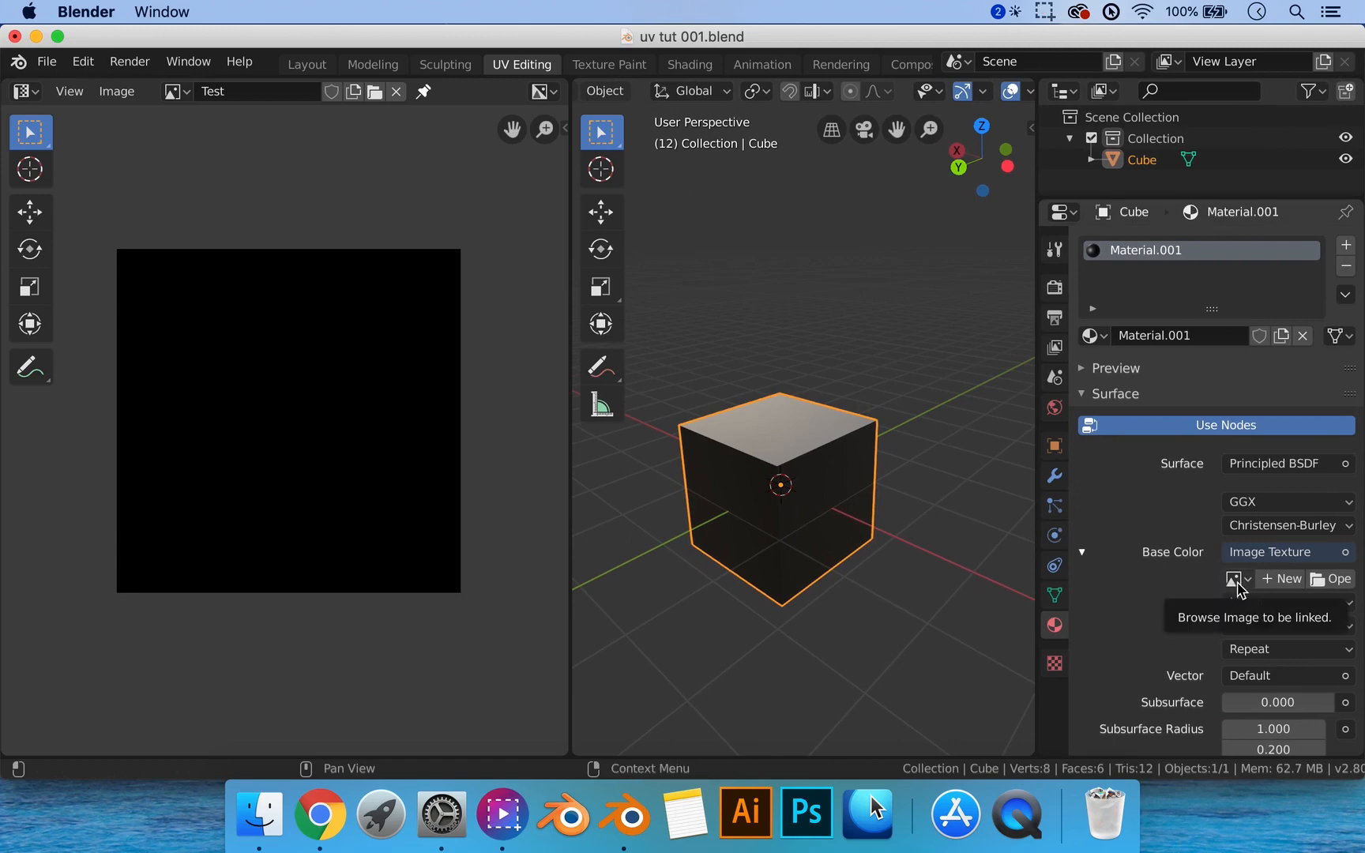
left_click(1237, 584)
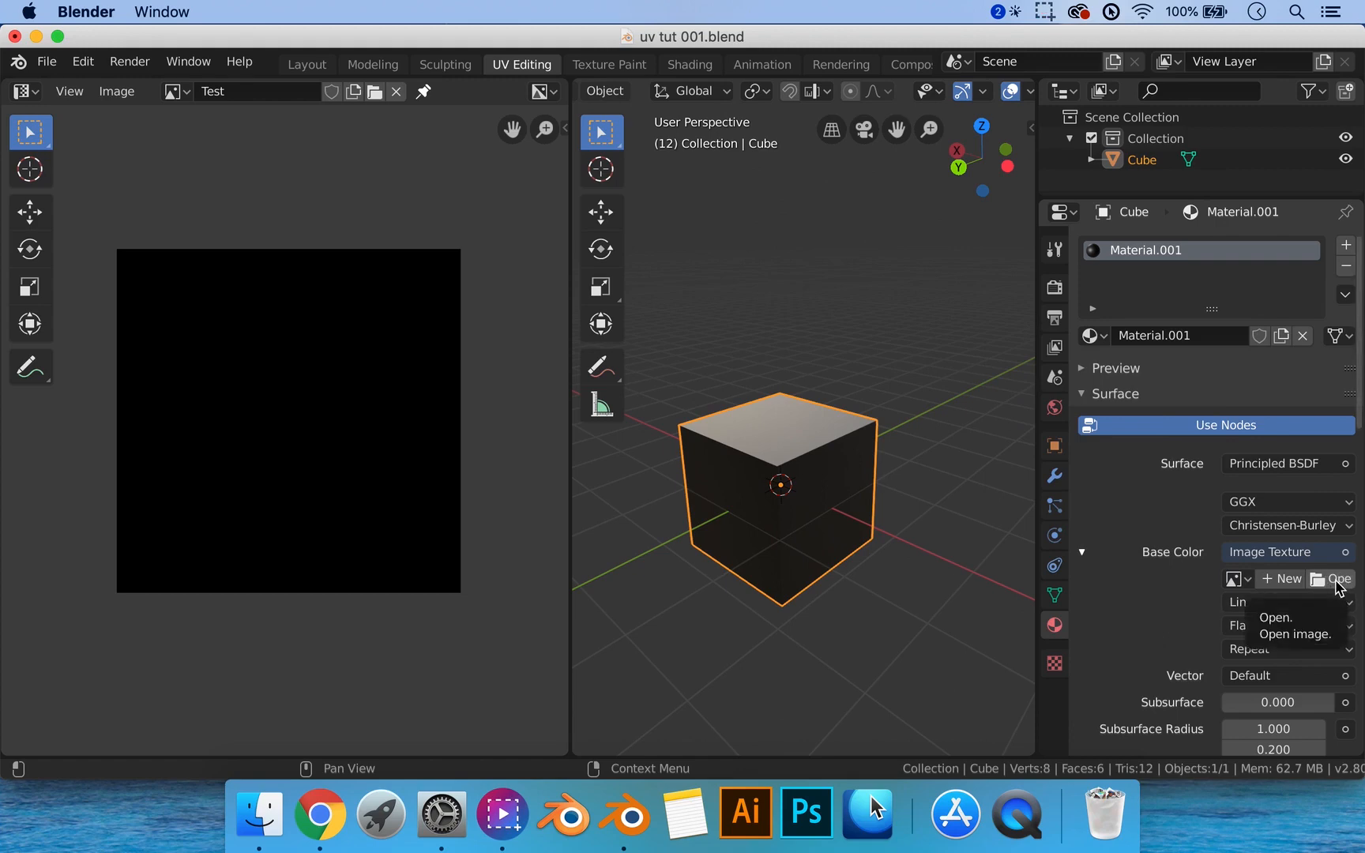
left_click(1239, 579)
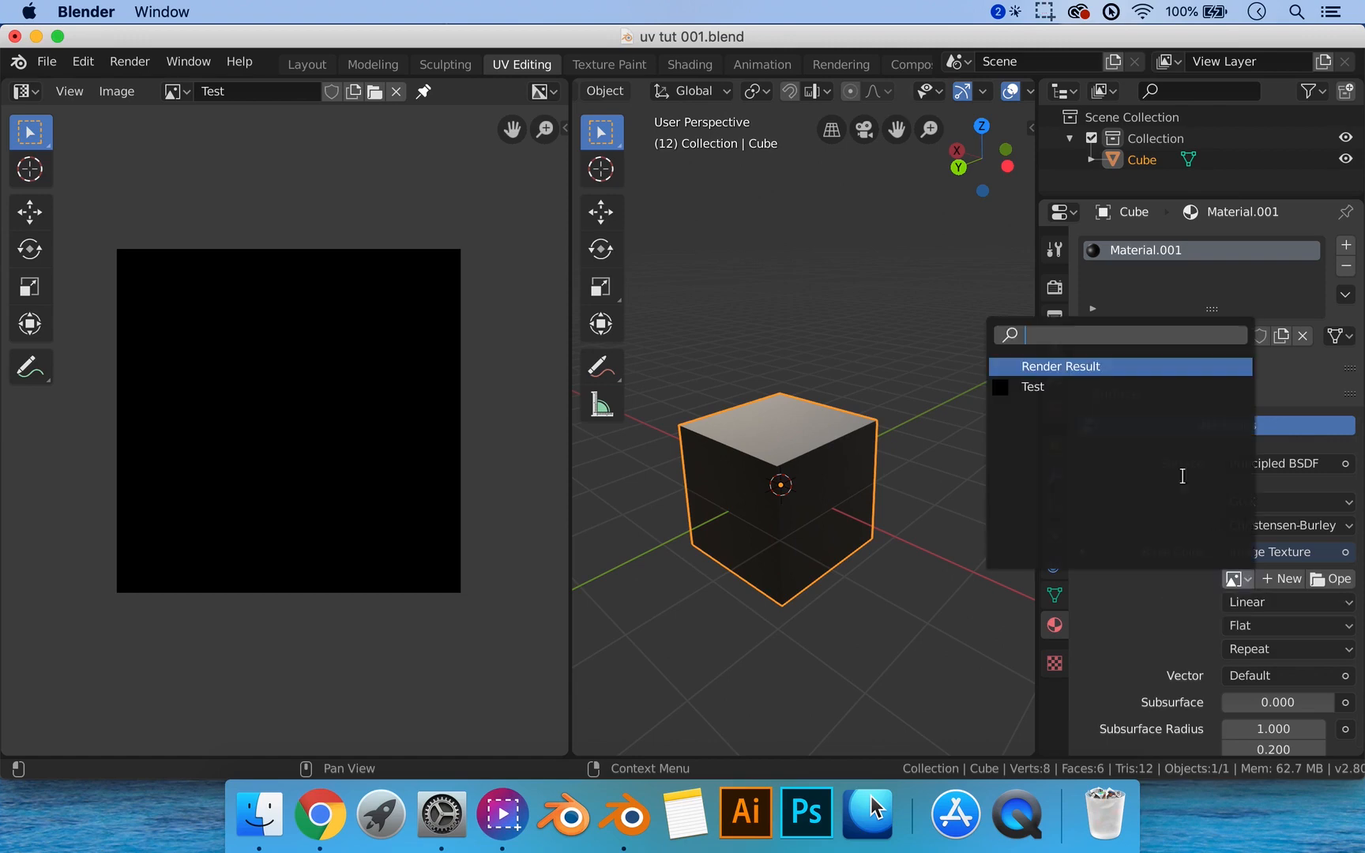
left_click(1036, 389)
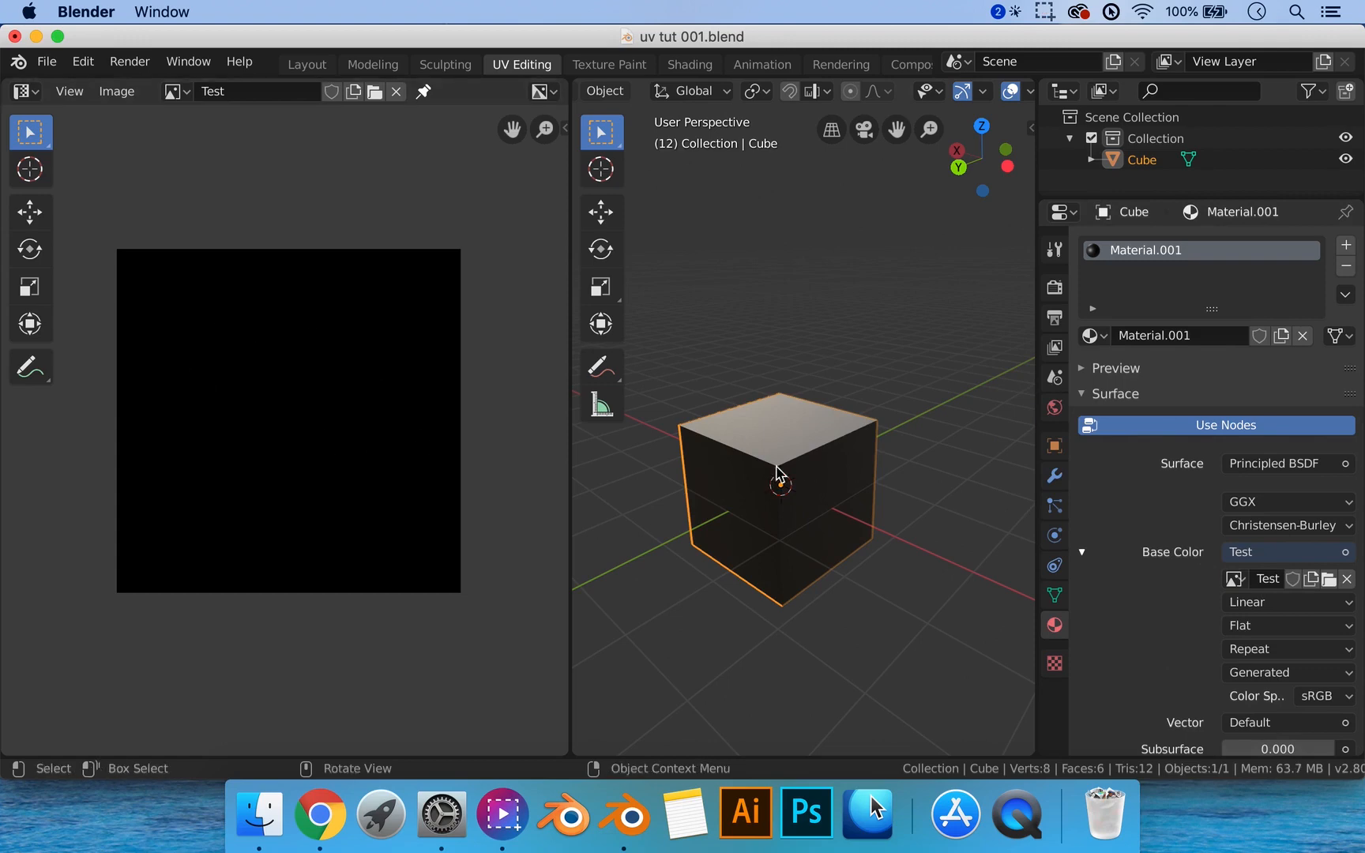
key("Tab")
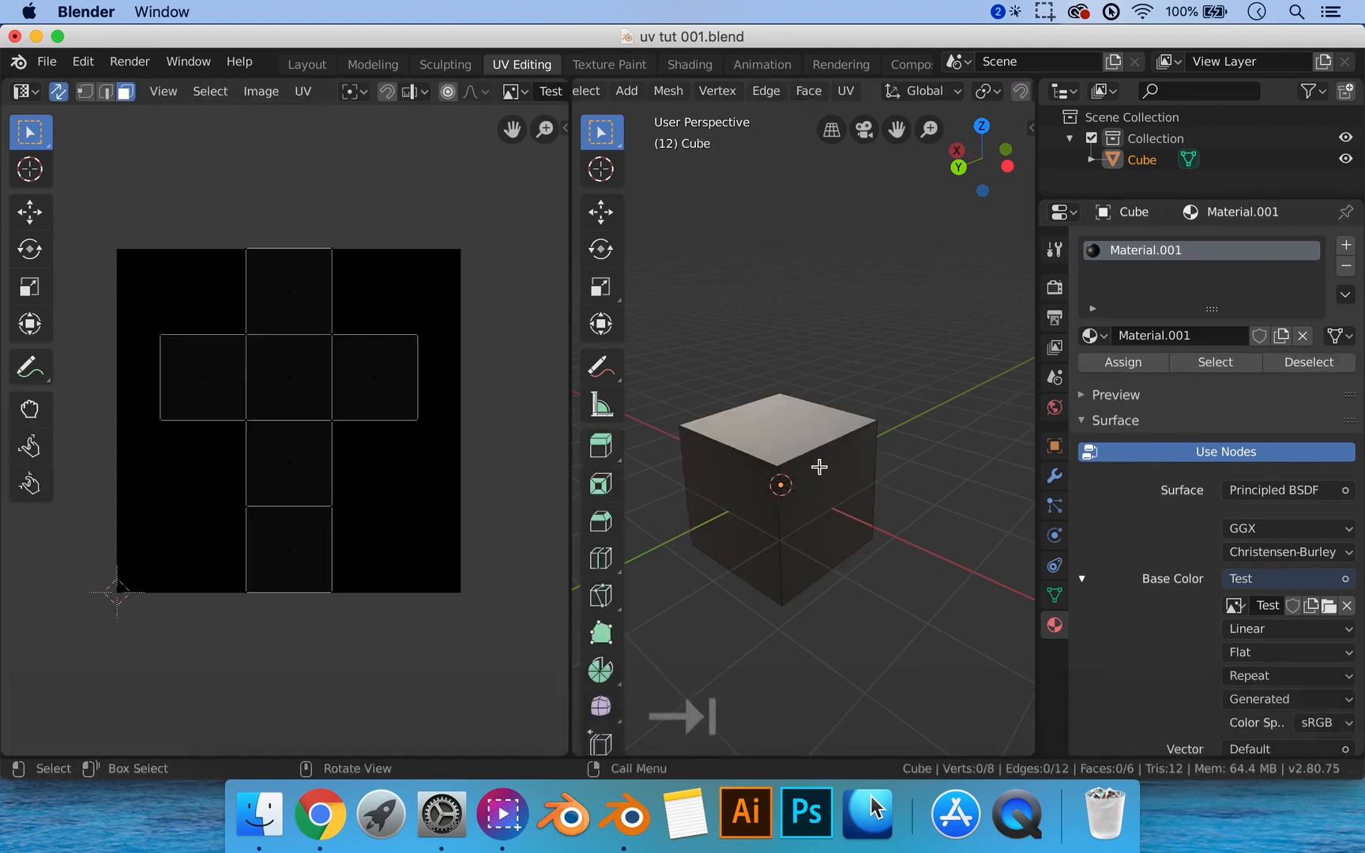
In the Texture Paint workspace, paint a white blob on the UV layout's central face and a cross on the face beside it.
left_click(608, 65)
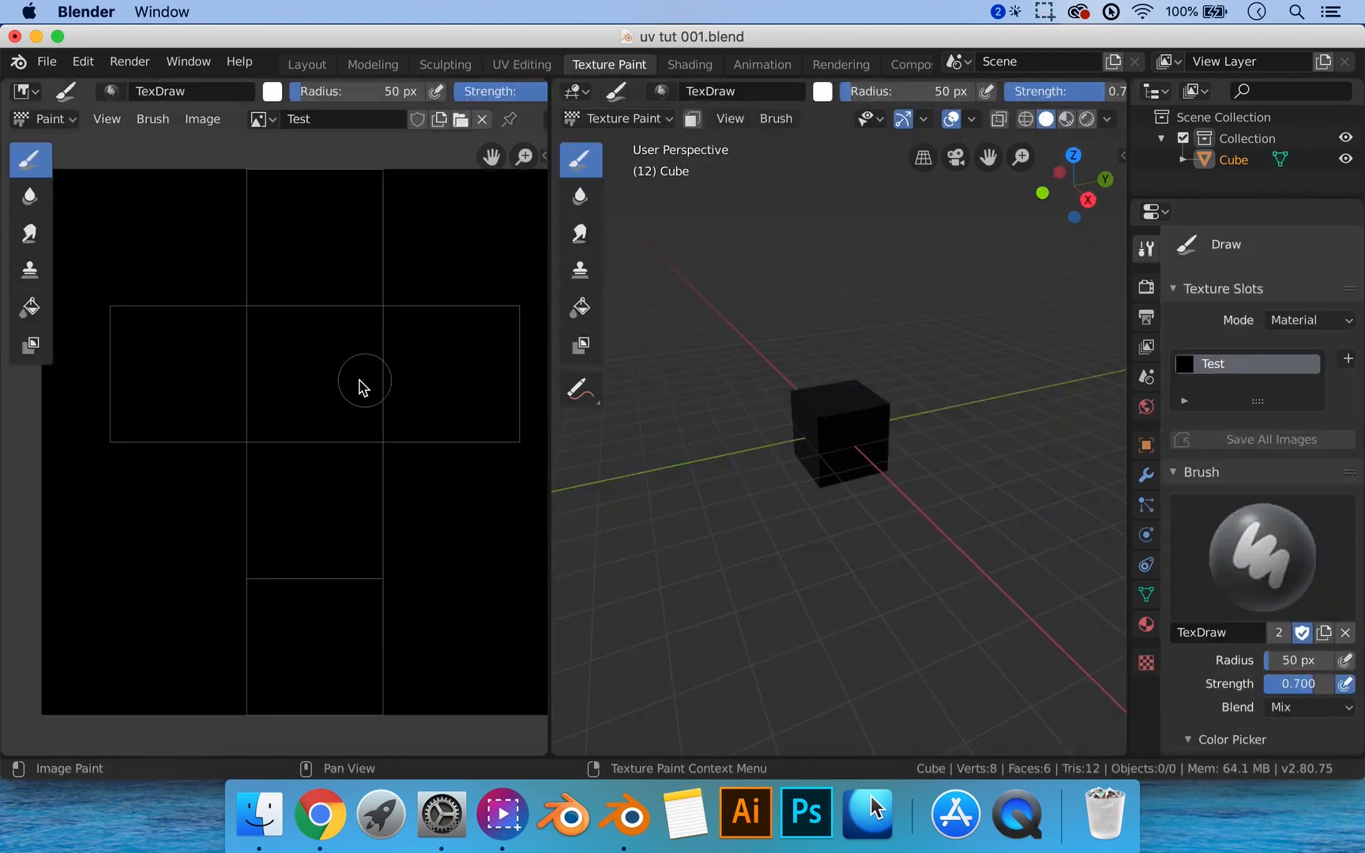
mouse_move(304, 357)
left_mouse_down()
mouse_move(338, 383)
mouse_move(312, 375)
left_mouse_up()
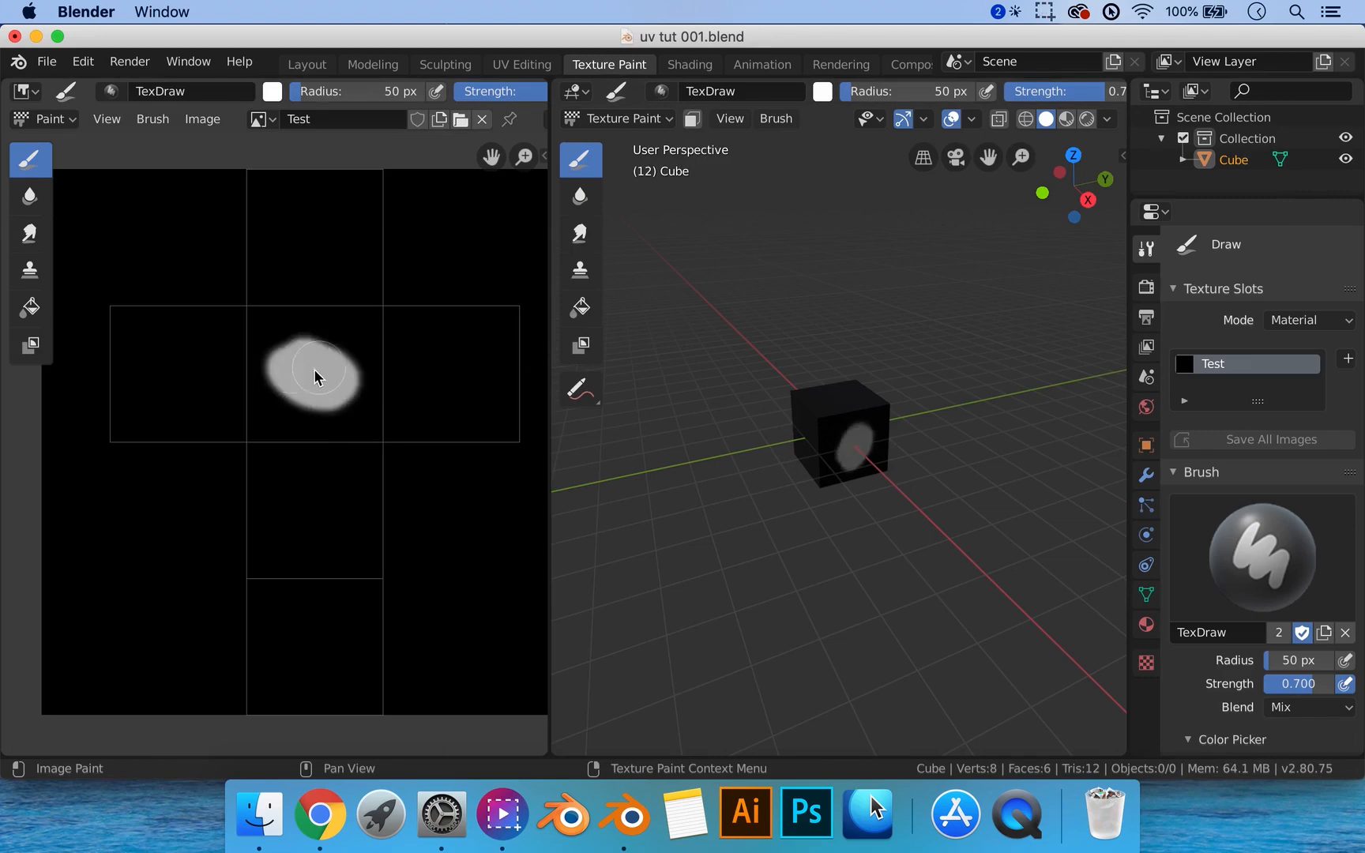
scroll(864, 452, "up", 5)
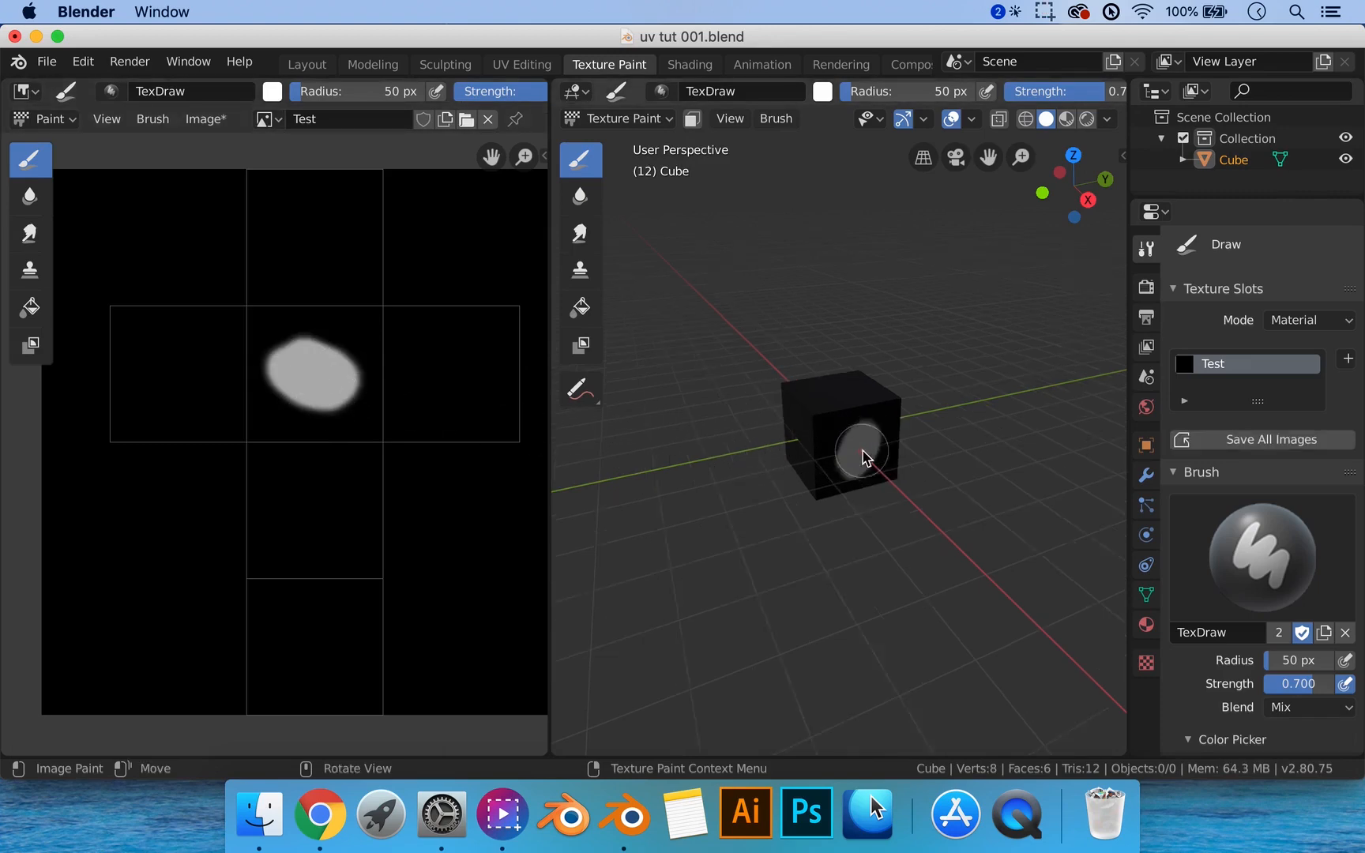
mouse_move(866, 452)
middle_mouse_down()
mouse_move(882, 419)
mouse_move(835, 404)
mouse_move(792, 431)
mouse_move(606, 420)
middle_mouse_up()
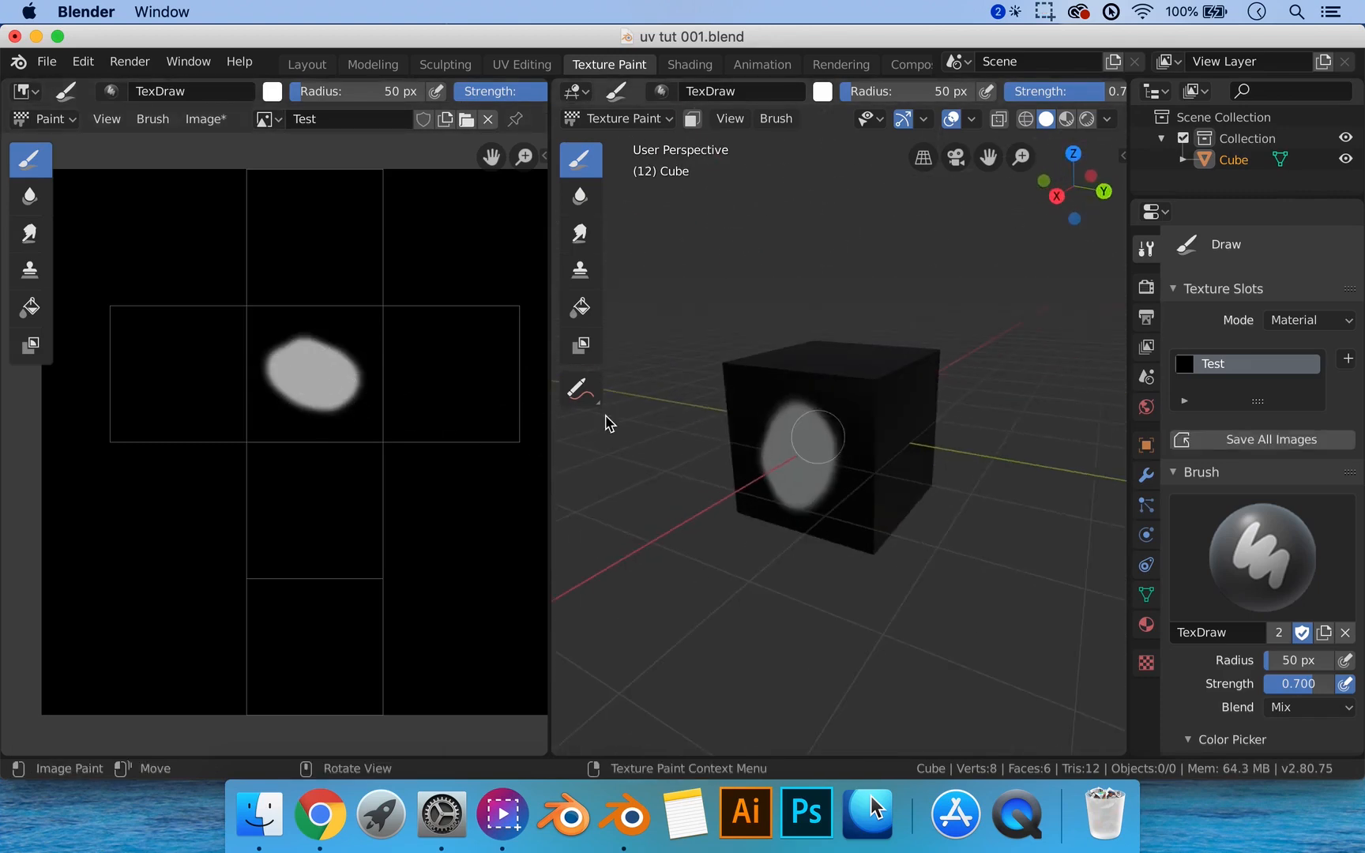
left_click_drag(423, 401, 489, 363)
left_click_drag(415, 328, 491, 423)
mouse_move(853, 418)
middle_mouse_down()
mouse_move(952, 442)
mouse_move(936, 439)
middle_mouse_up()
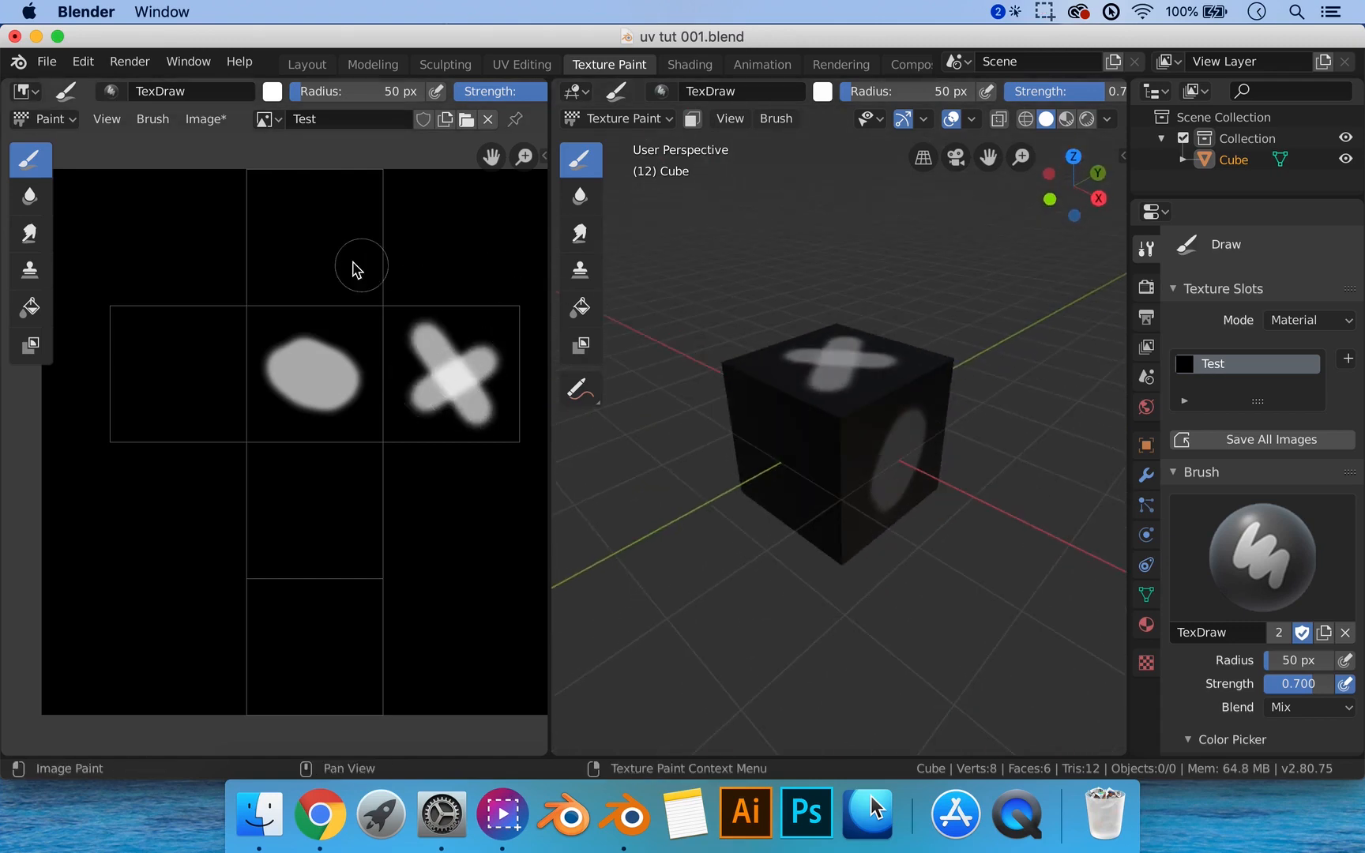
Paint a white mark on each of the four remaining UV faces and check them around the cube.
mouse_move(287, 231)
left_mouse_down()
mouse_move(314, 229)
mouse_move(308, 289)
mouse_move(320, 290)
left_mouse_up()
left_click_drag(324, 525, 289, 474)
left_click_drag(164, 363, 205, 360)
left_click_drag(328, 614, 309, 649)
middle_click_drag(714, 478, 630, 393)
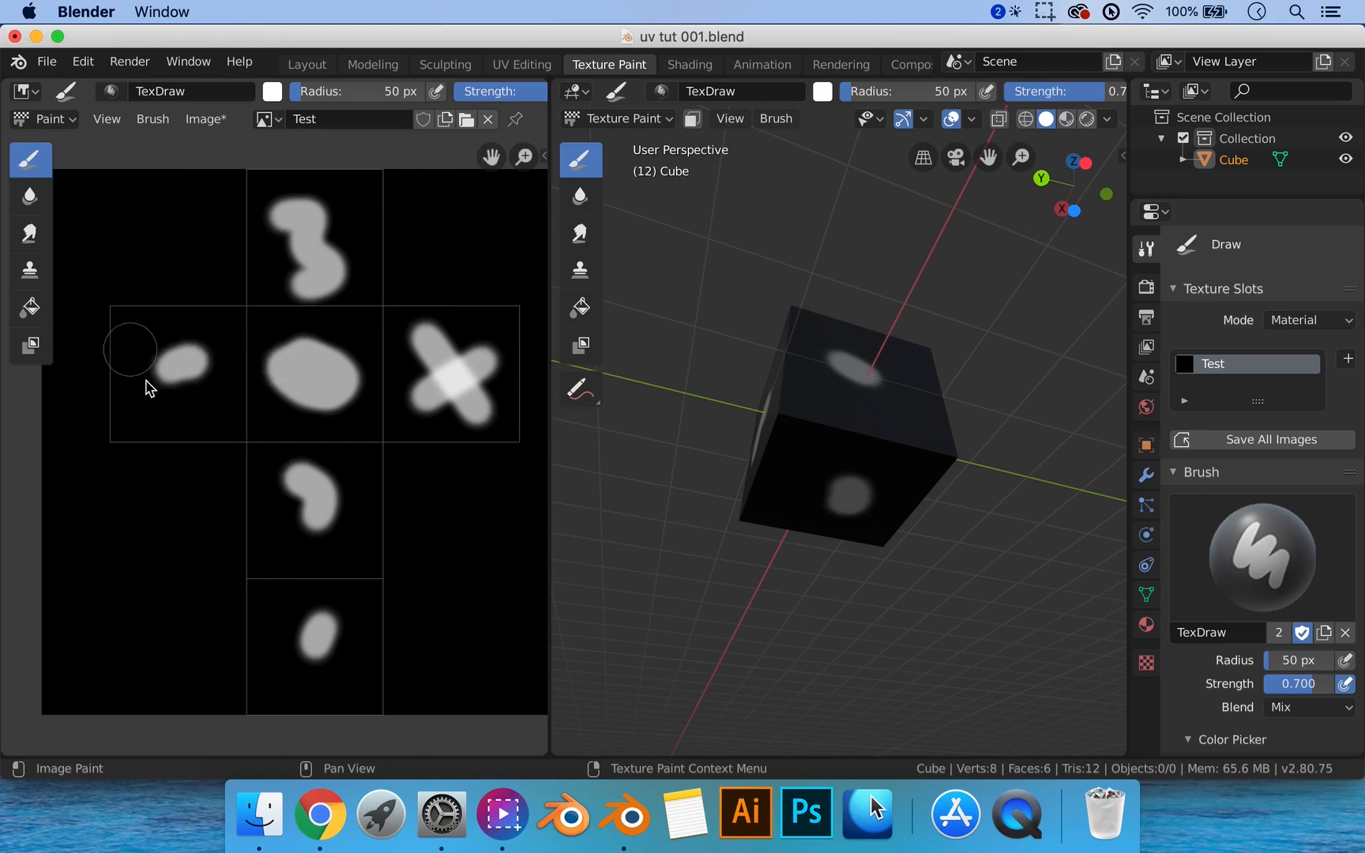
mouse_move(853, 436)
middle_mouse_down()
mouse_move(828, 472)
mouse_move(889, 512)
mouse_move(910, 509)
mouse_move(861, 497)
middle_mouse_up()
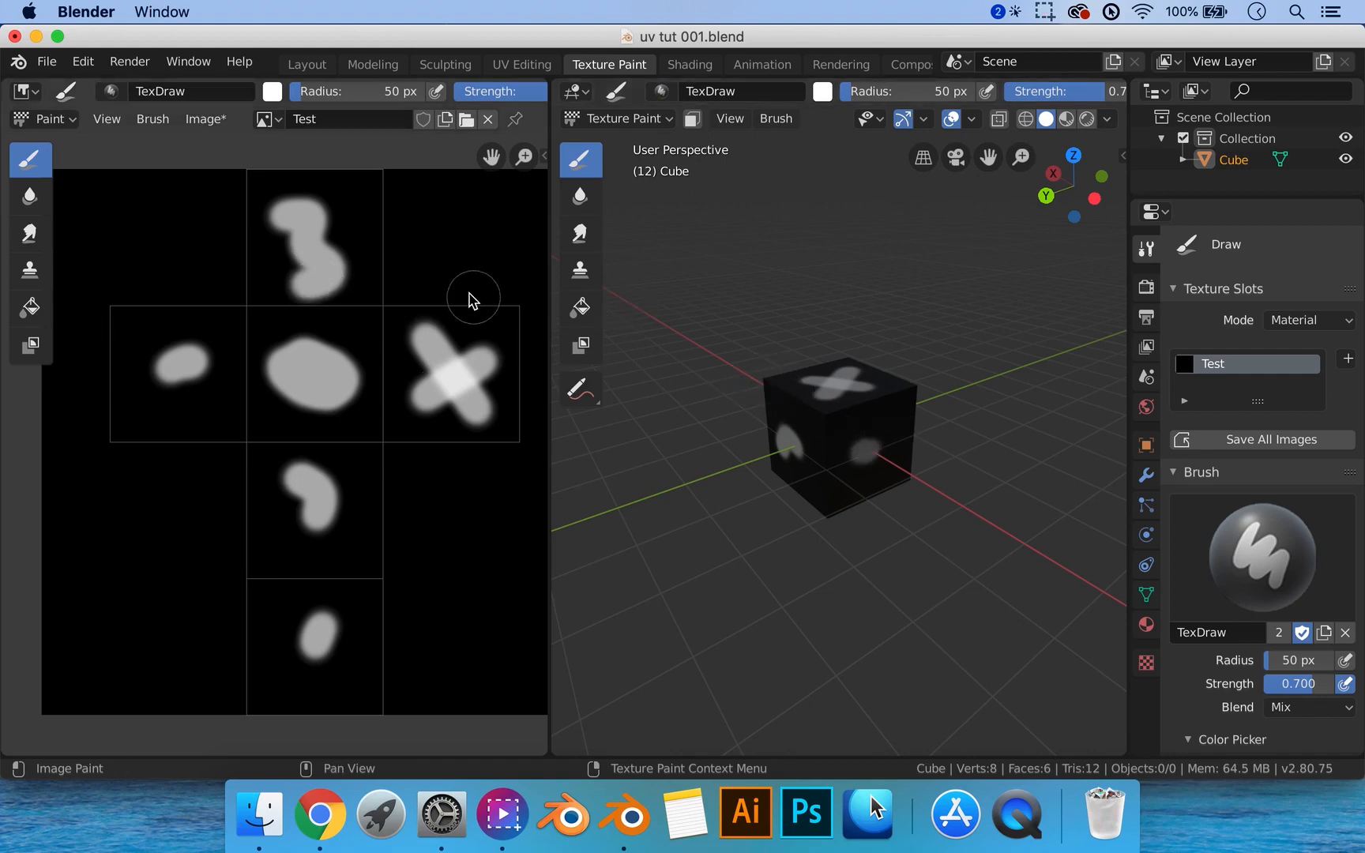
left_click(207, 119)
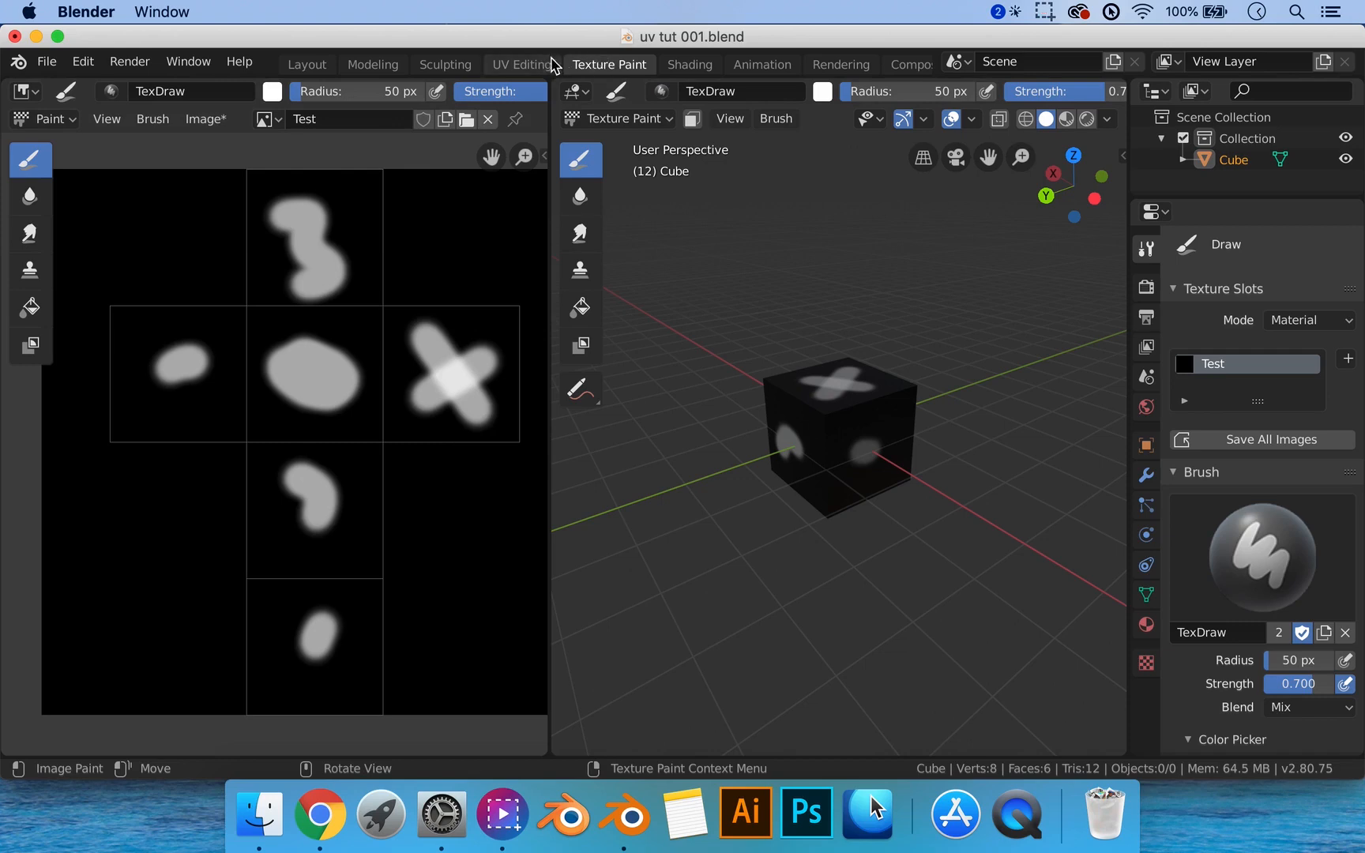
left_click(205, 119)
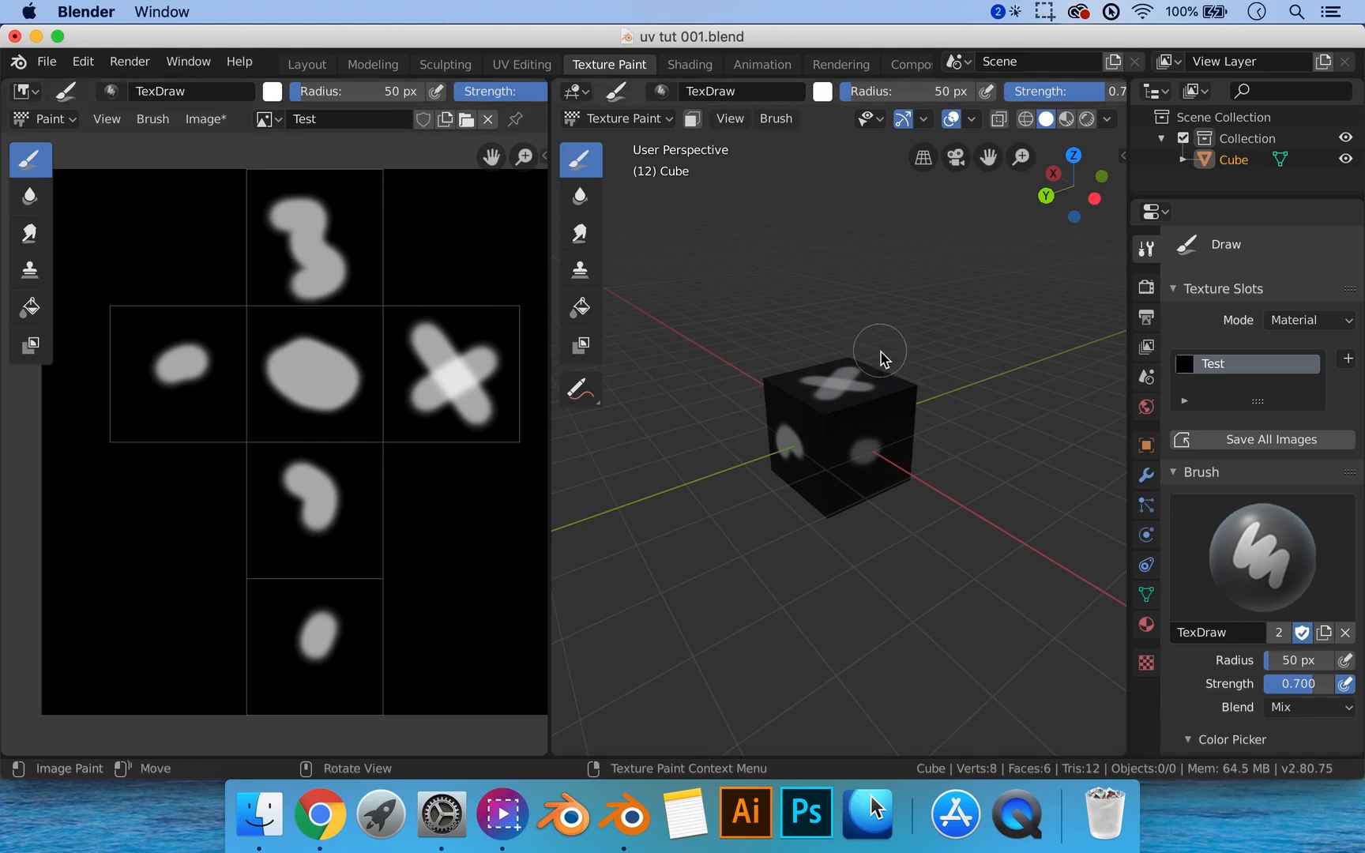
middle_click_drag(873, 361, 939, 357)
scroll(874, 351, "up", 2)
scroll(874, 354, "up", 1)
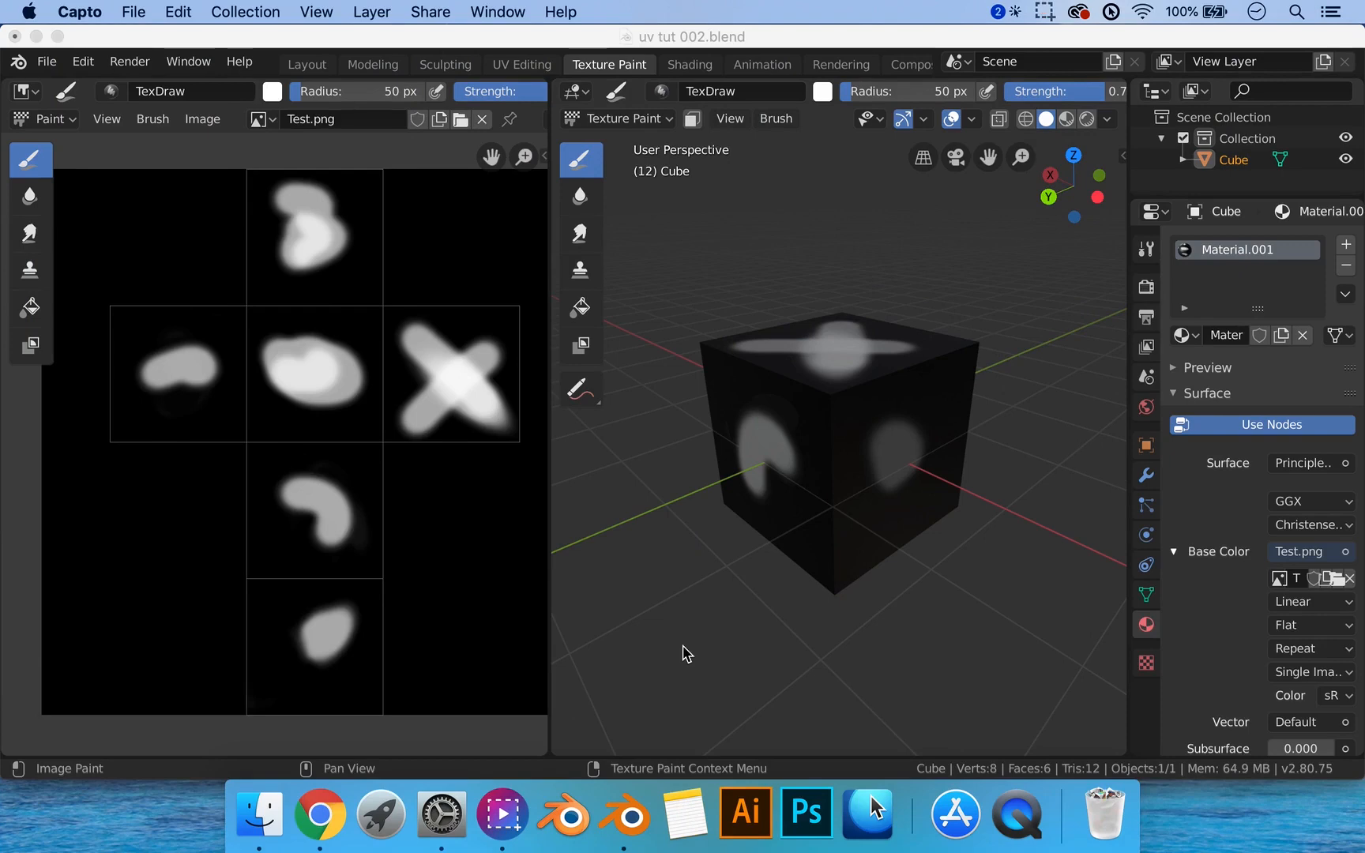
left_click(719, 629)
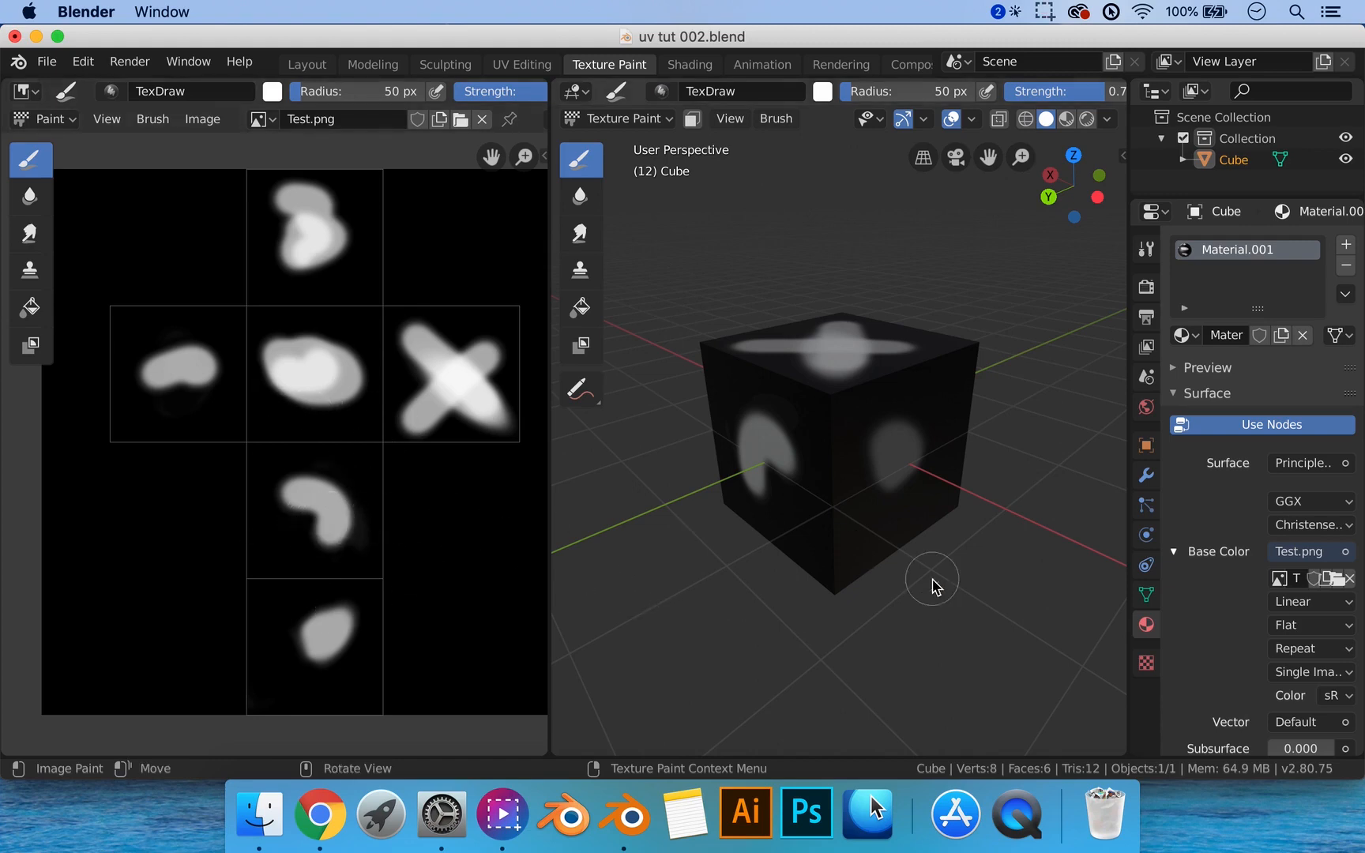
left_click(201, 119)
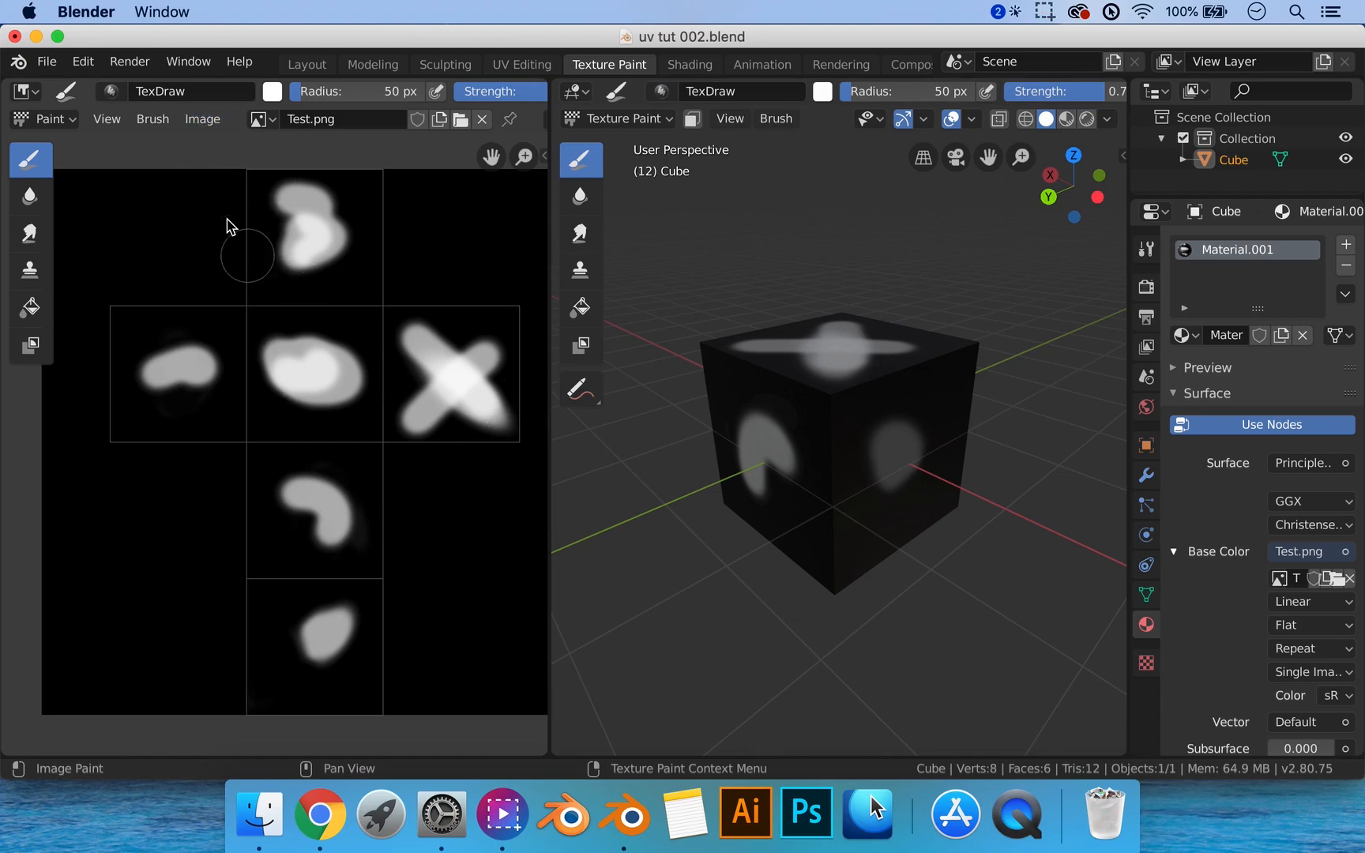
left_click(47, 62)
scroll(491, 345, "down", 3)
scroll(443, 347, "up", 2)
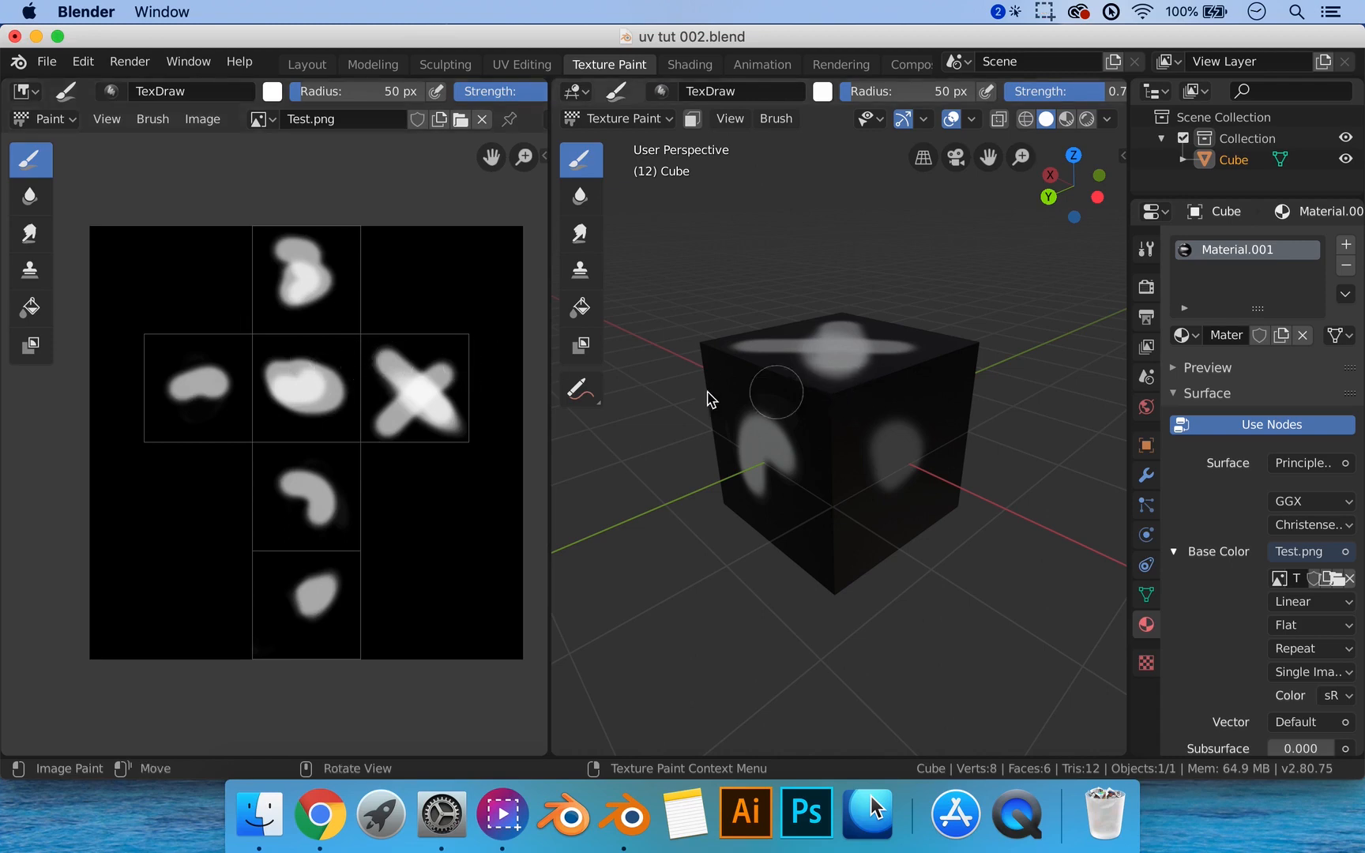
left_click(204, 119)
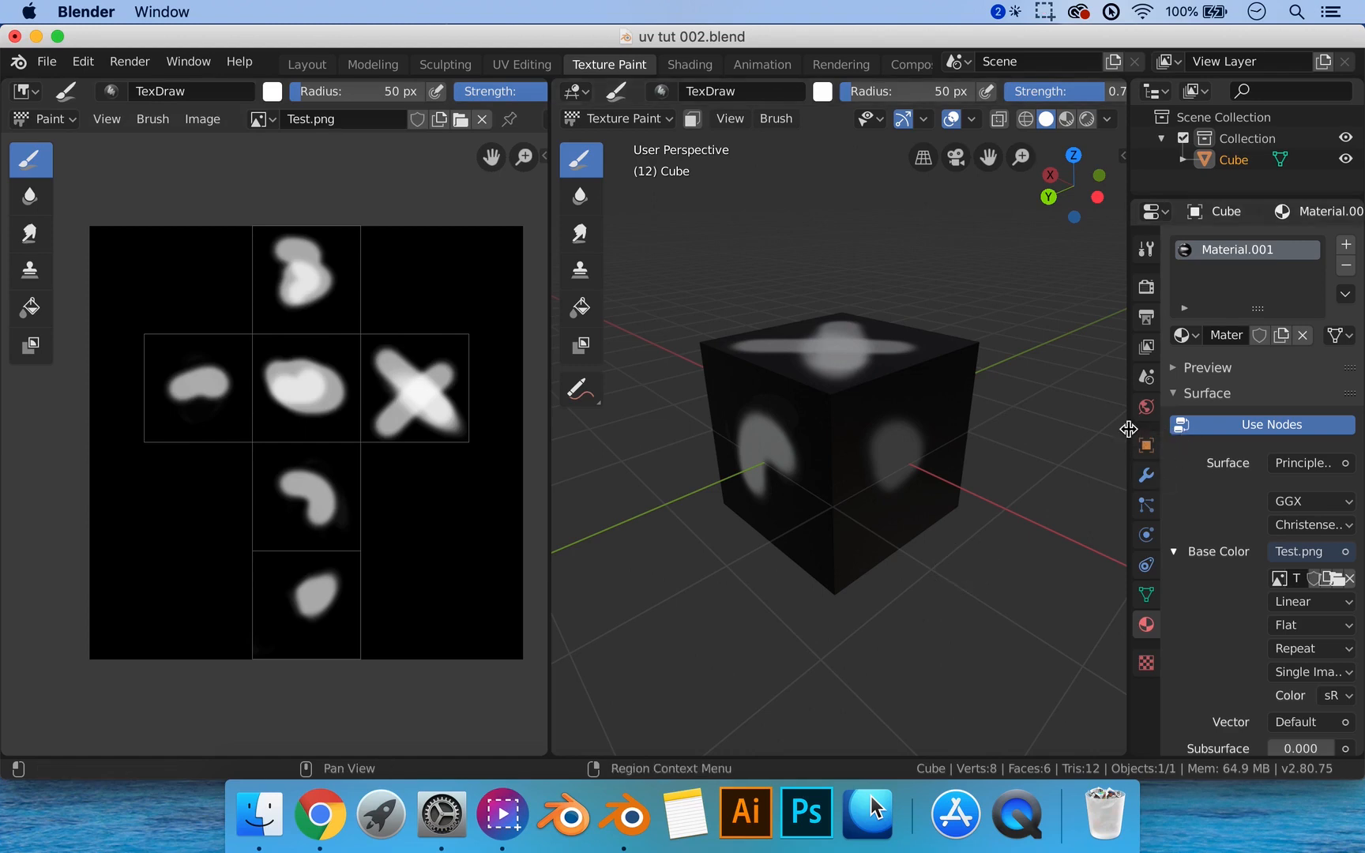
Unlink Test.png from the material's Base Color and open Zenva-man.png in its place, checking it around the cube.
left_click_drag(1129, 431, 1041, 431)
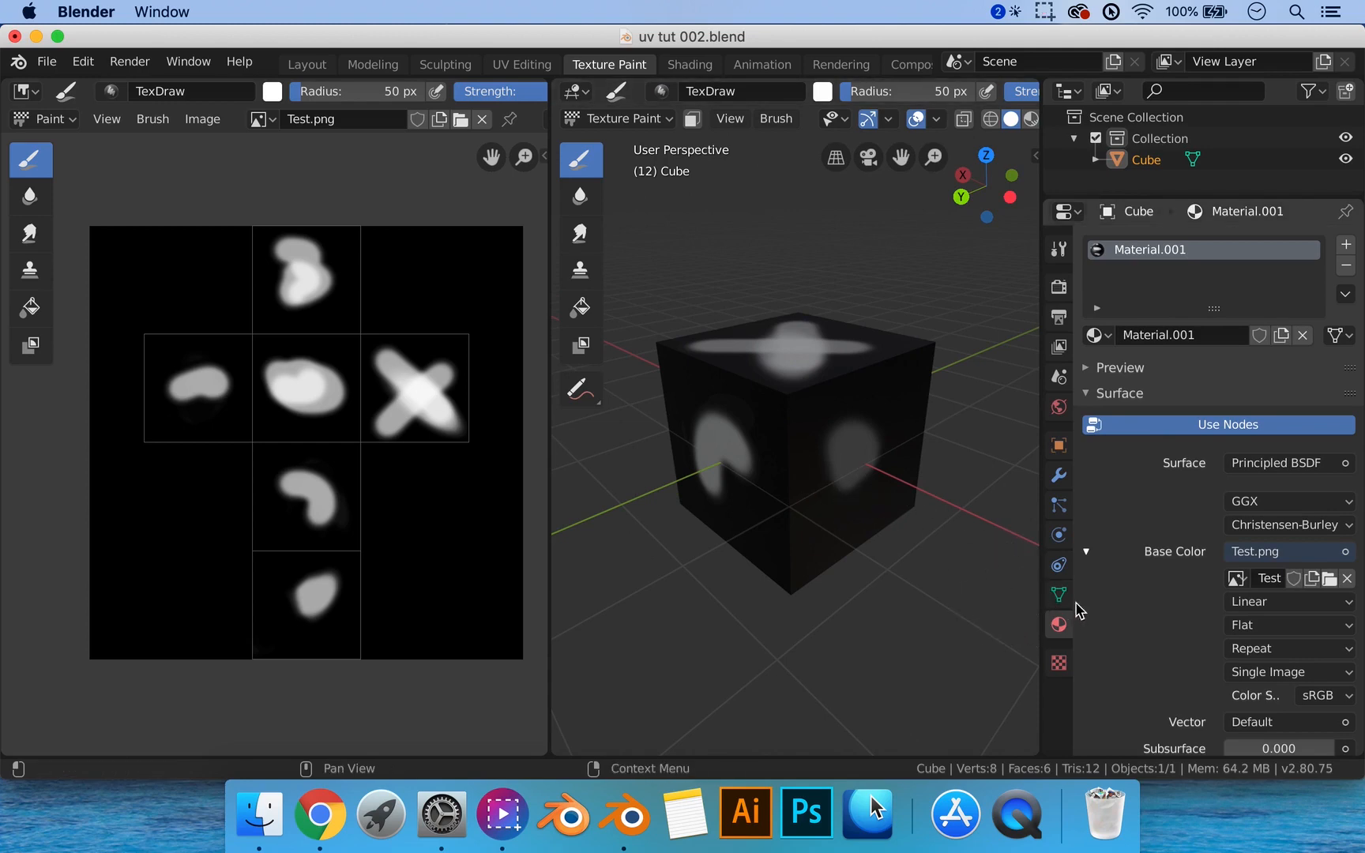
left_click(1347, 579)
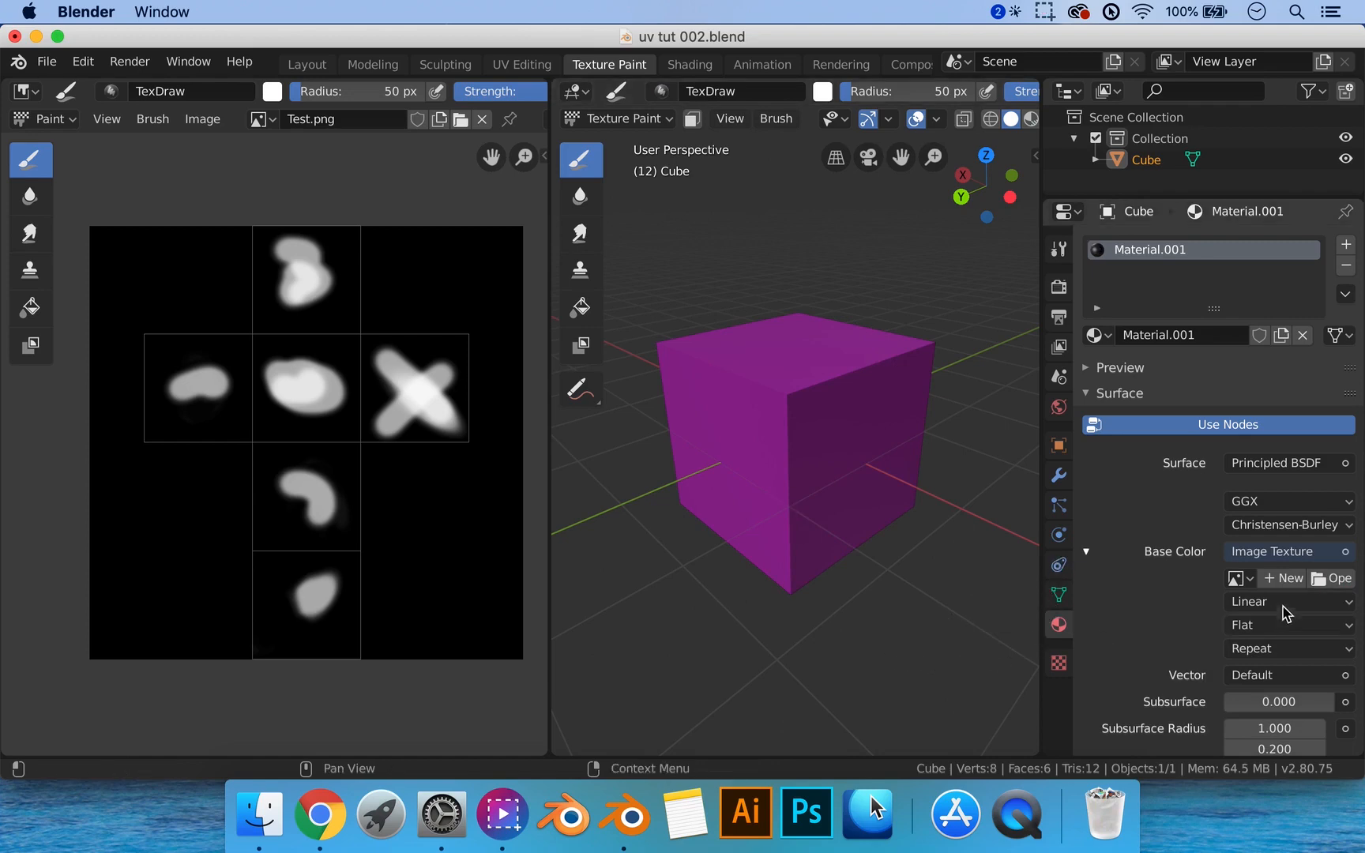
left_click(1335, 579)
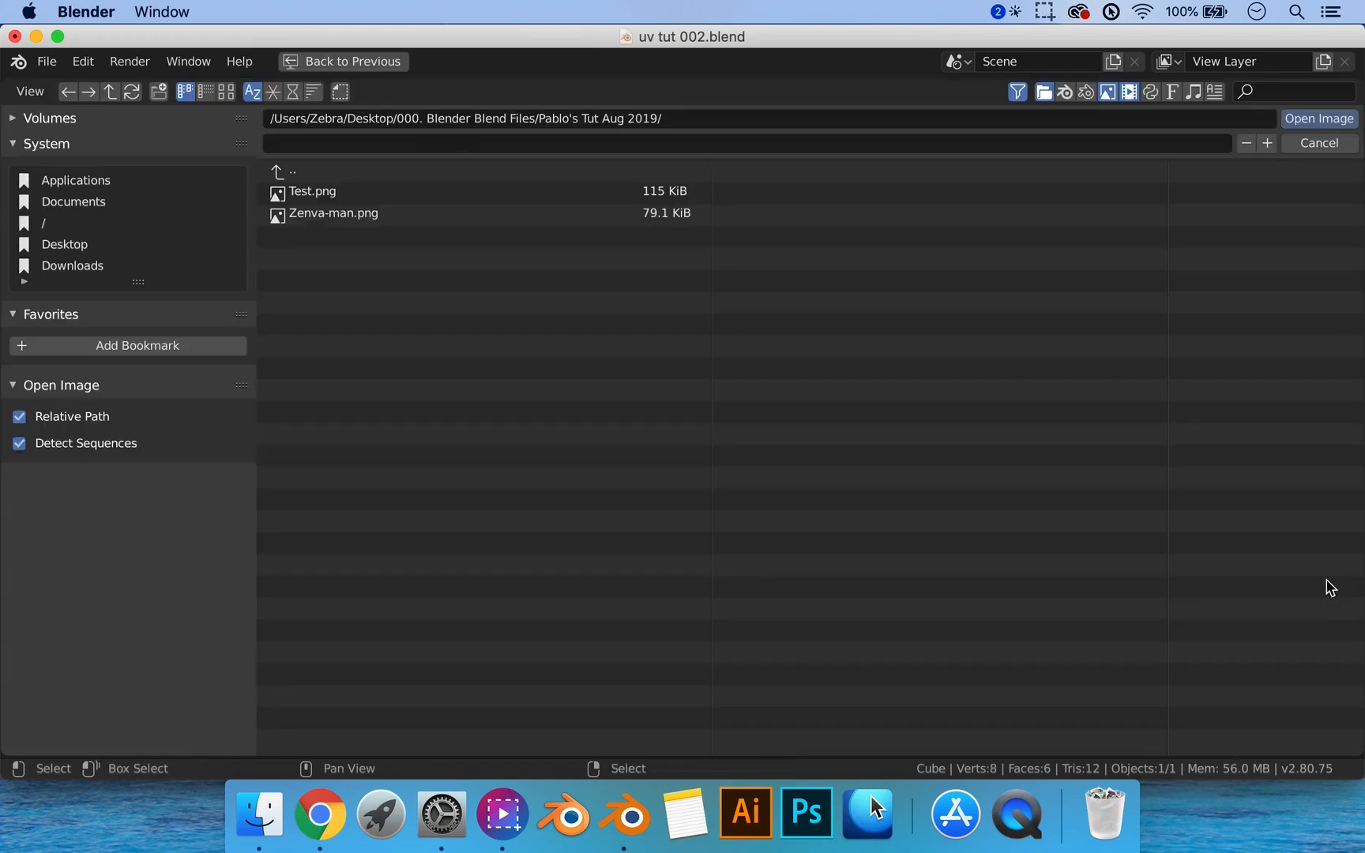
double_click(332, 215)
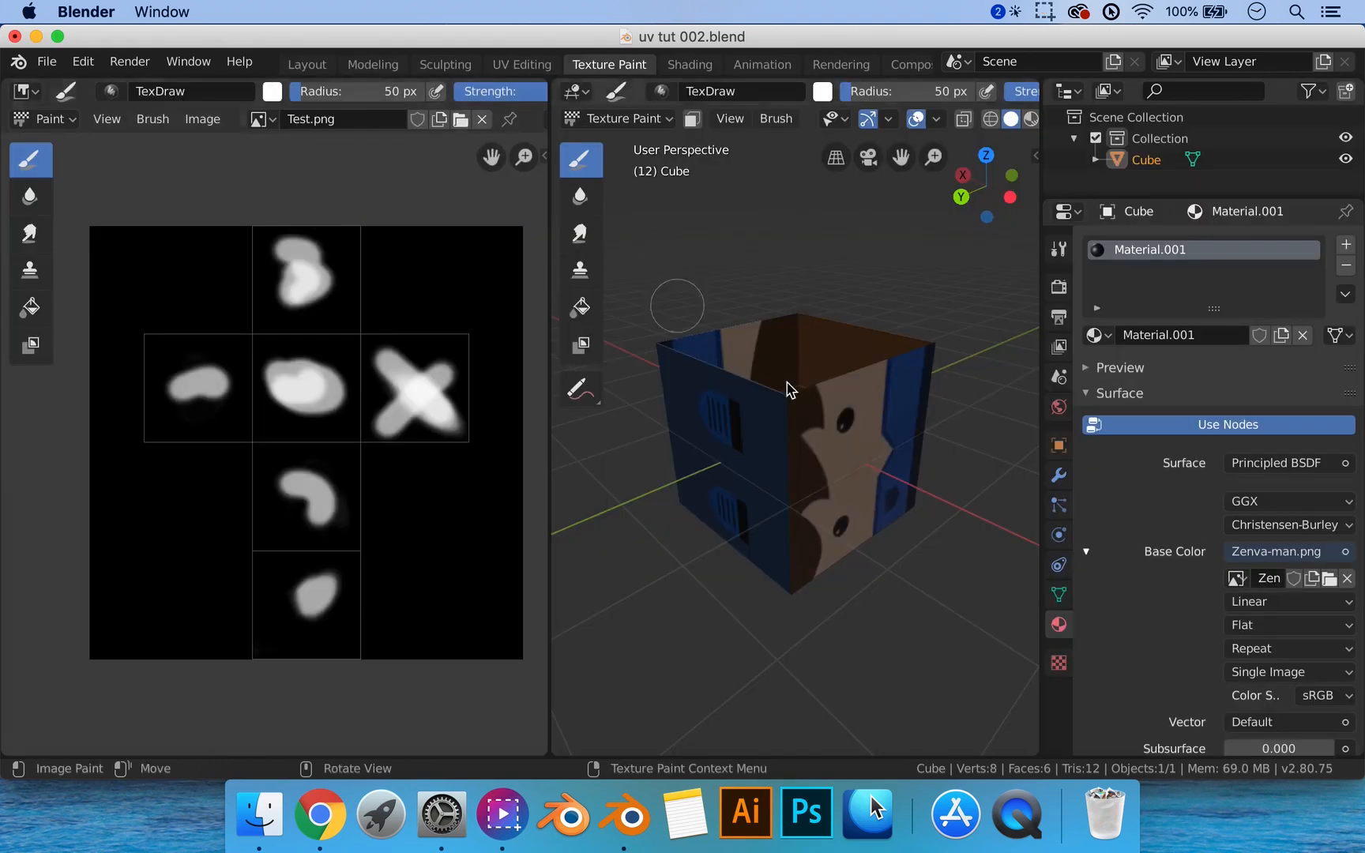
middle_click_drag(902, 463, 879, 536)
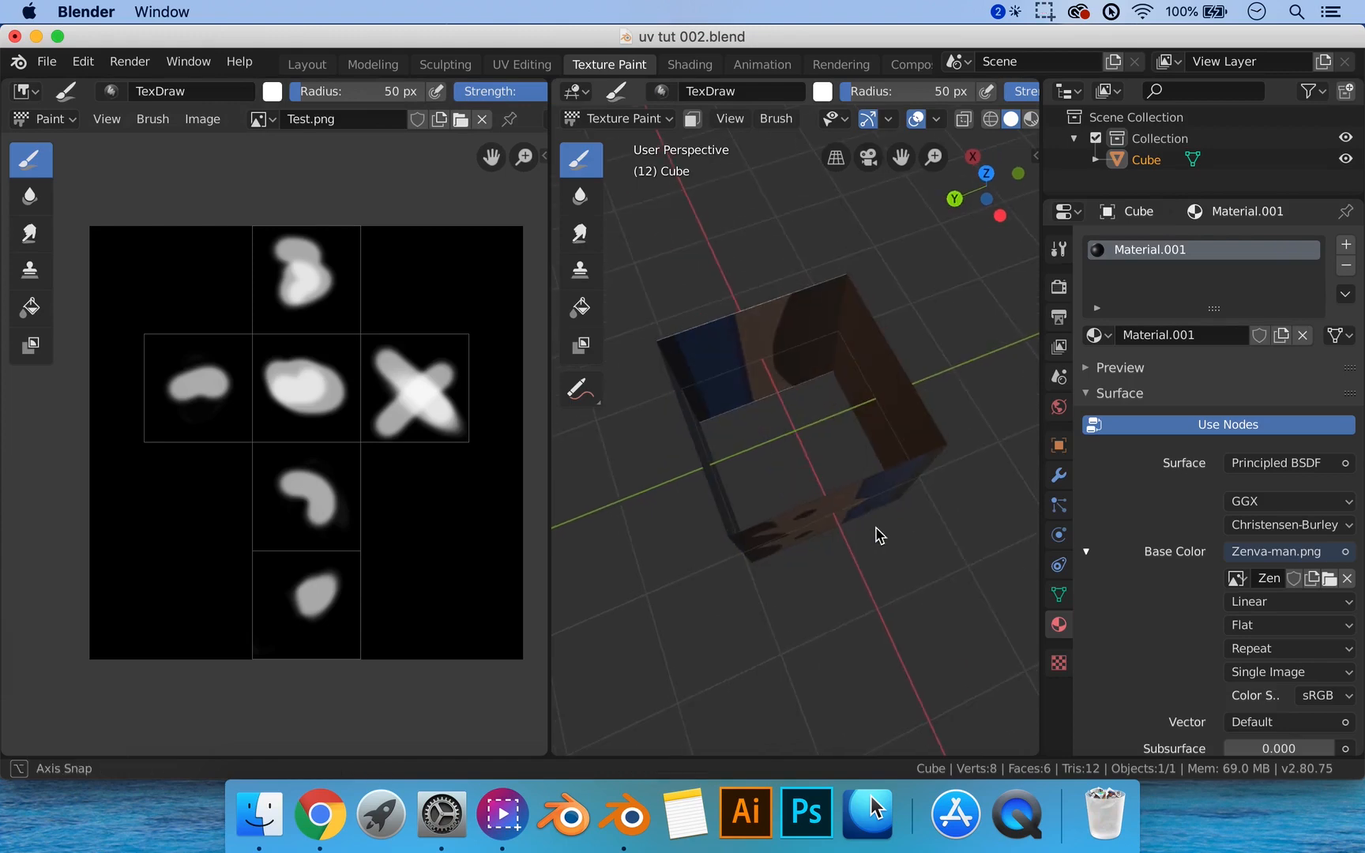
middle_click_drag(970, 508, 737, 481)
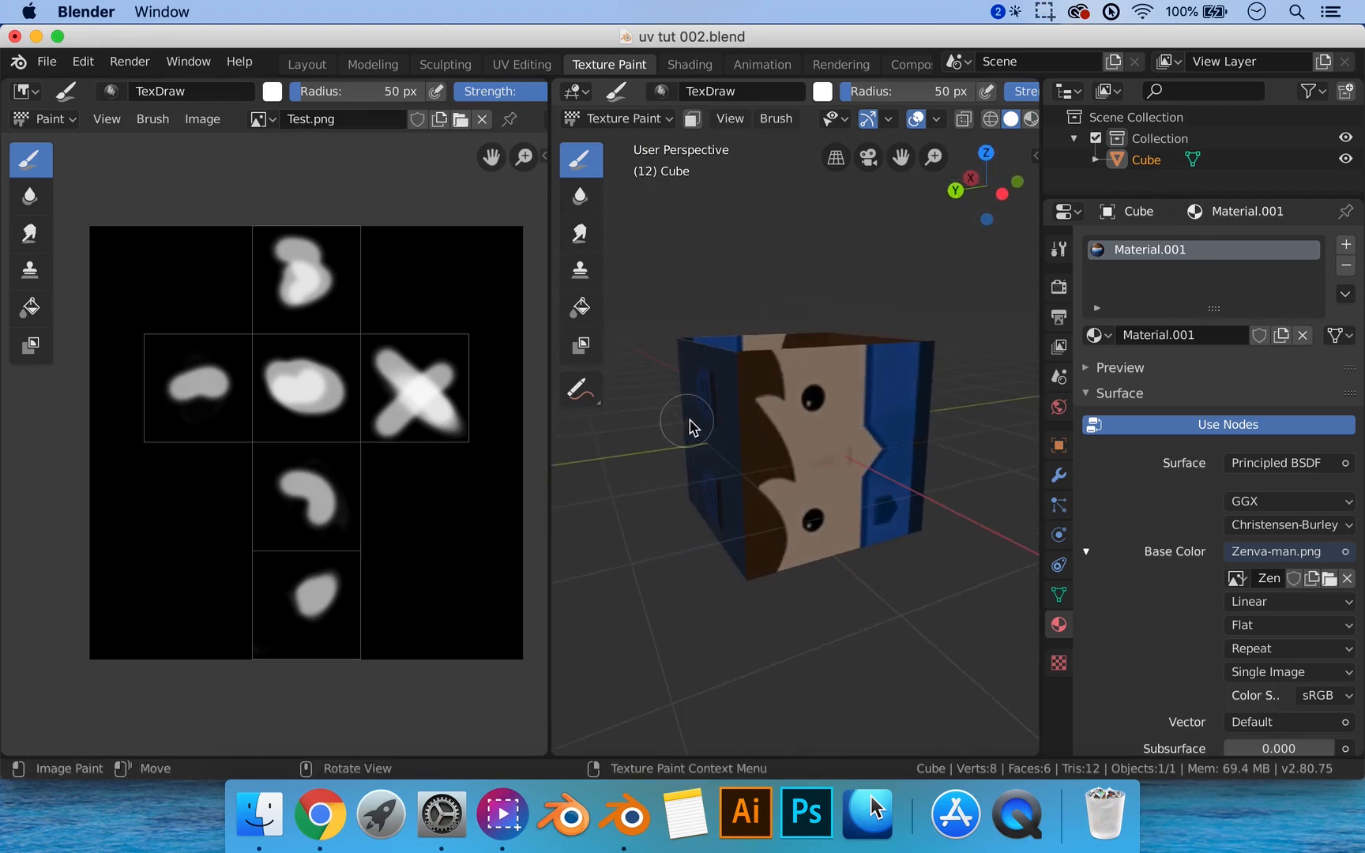
middle_click_drag(866, 437, 805, 434)
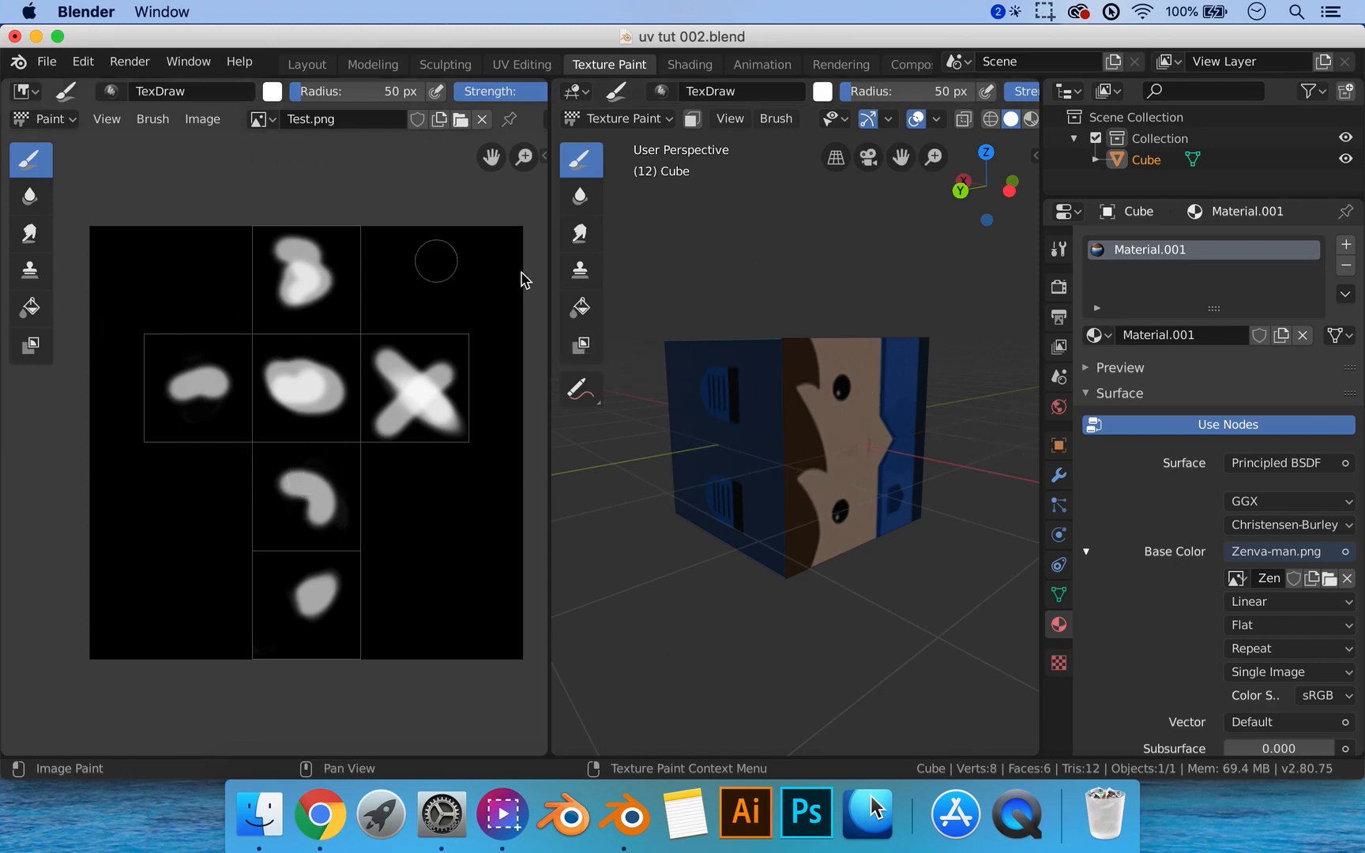
Return to the UV Editing workspace and display Zenva-man.png behind the cube's UV layout.
left_click(537, 70)
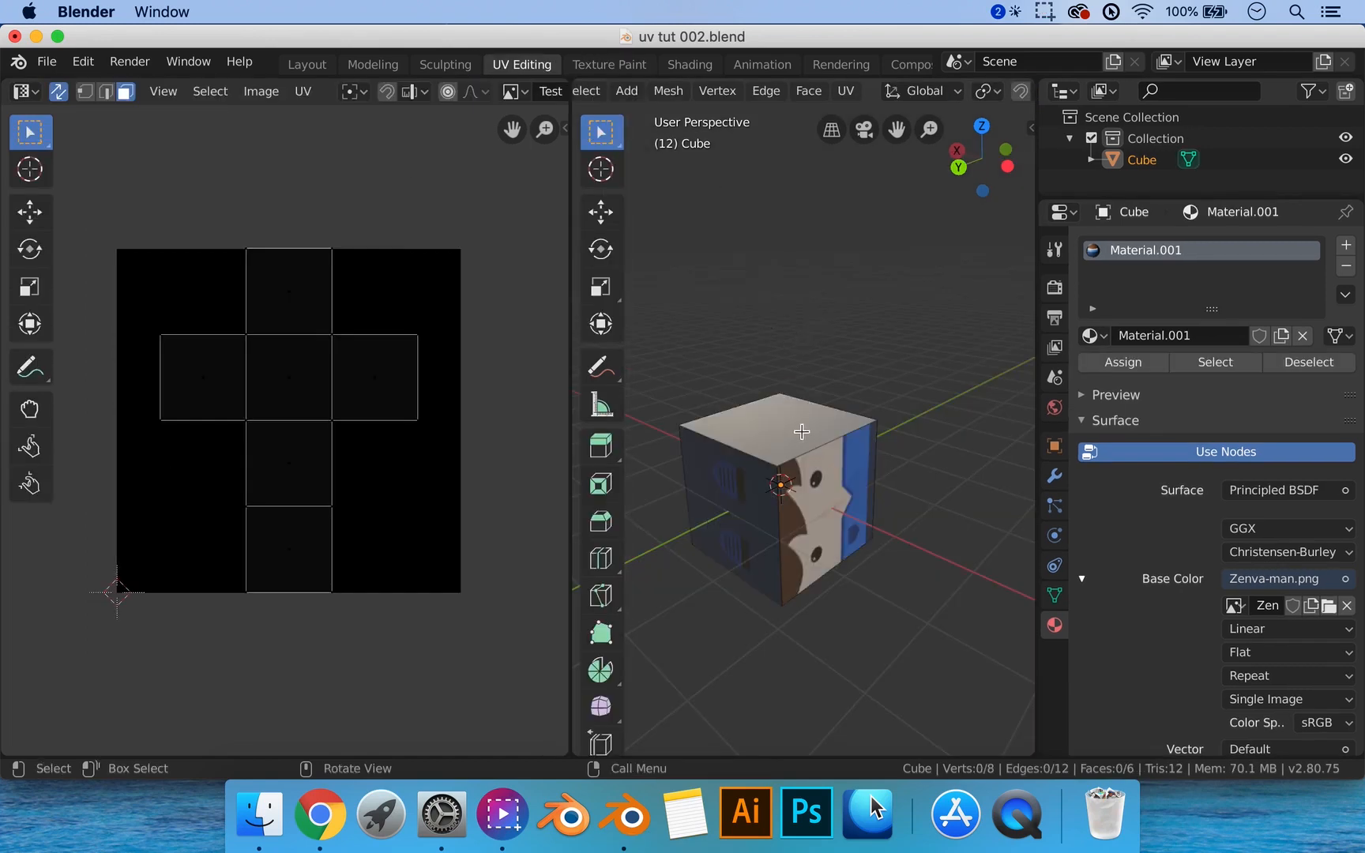
middle_click_drag(799, 434, 845, 442)
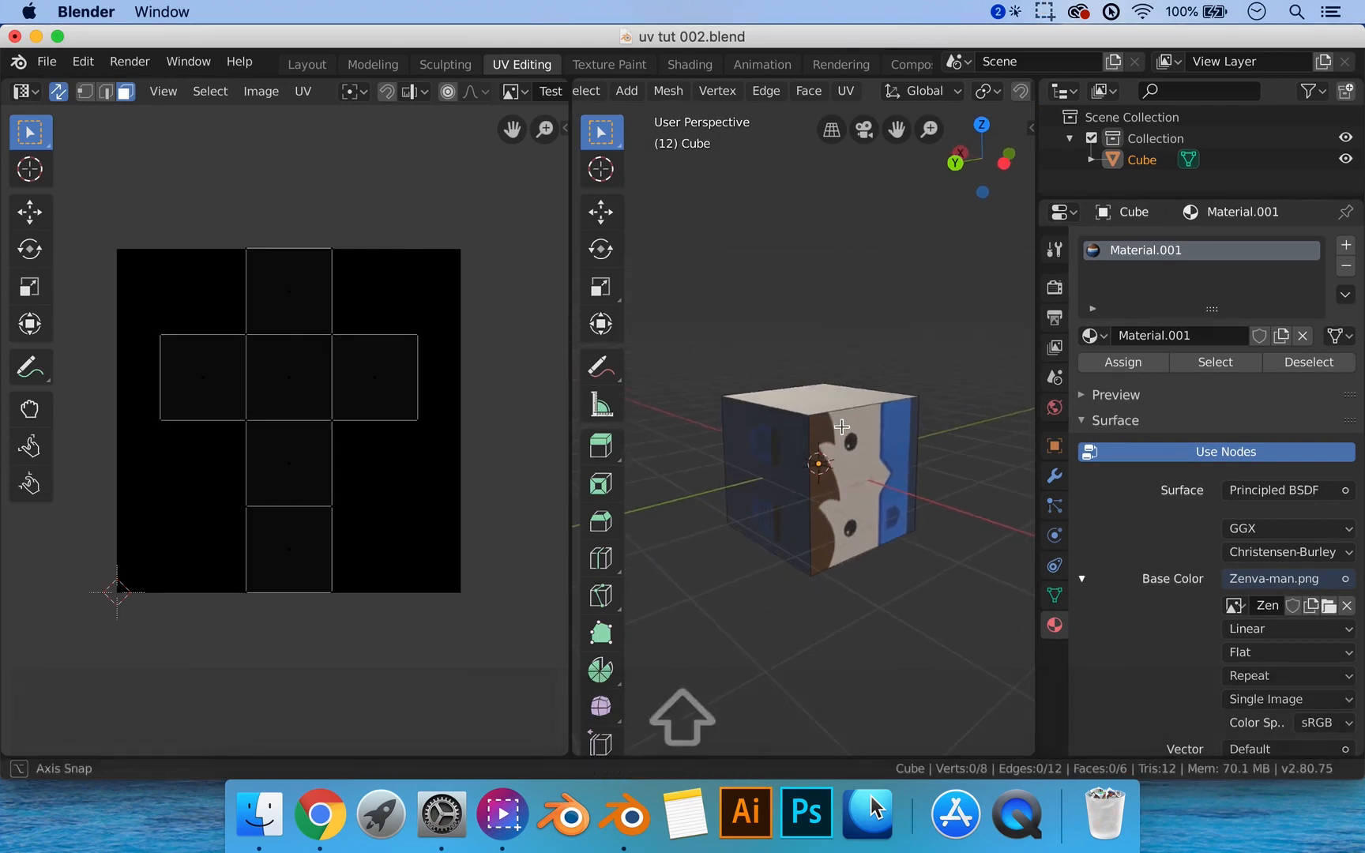
middle_click_drag(504, 94, 379, 98)
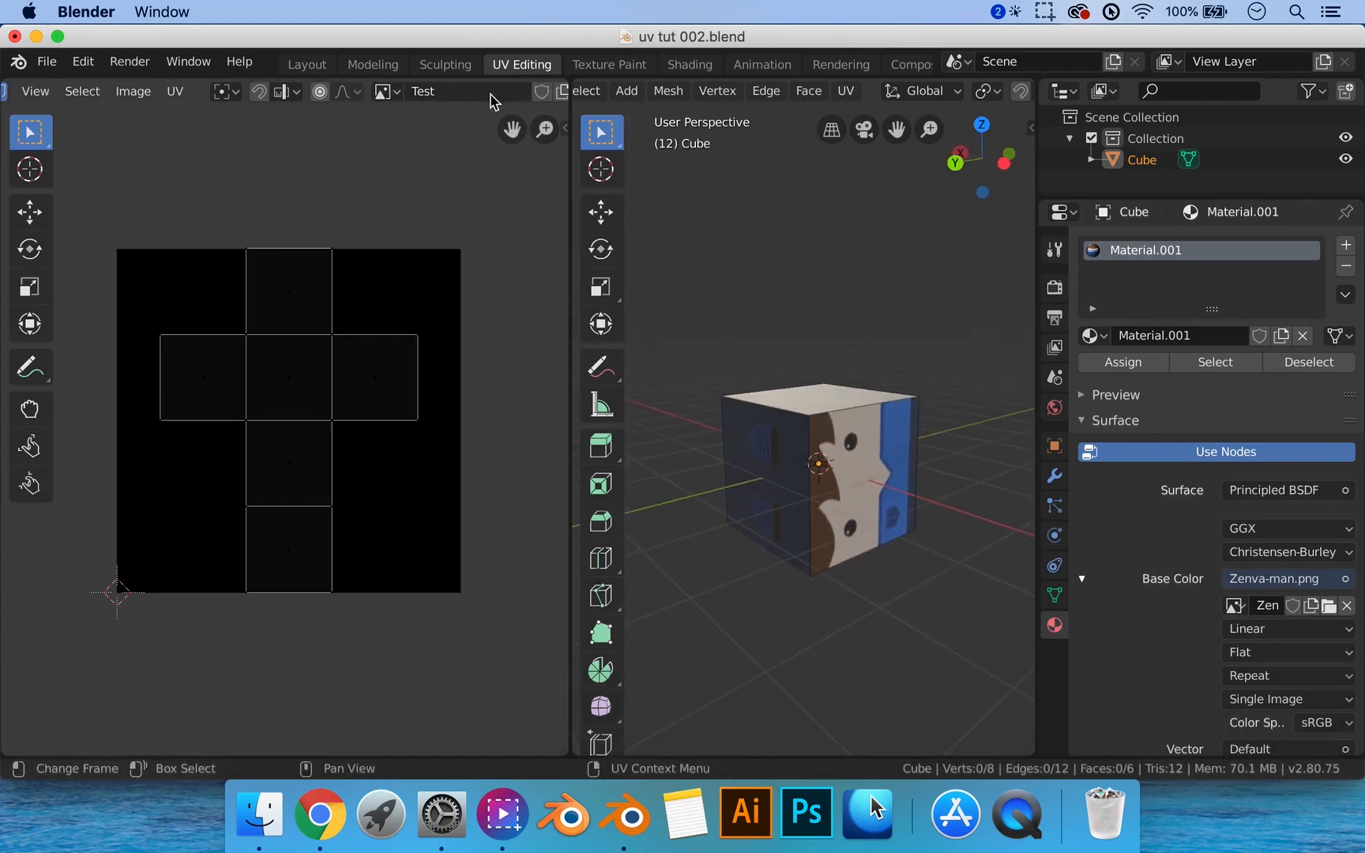
left_click(386, 93)
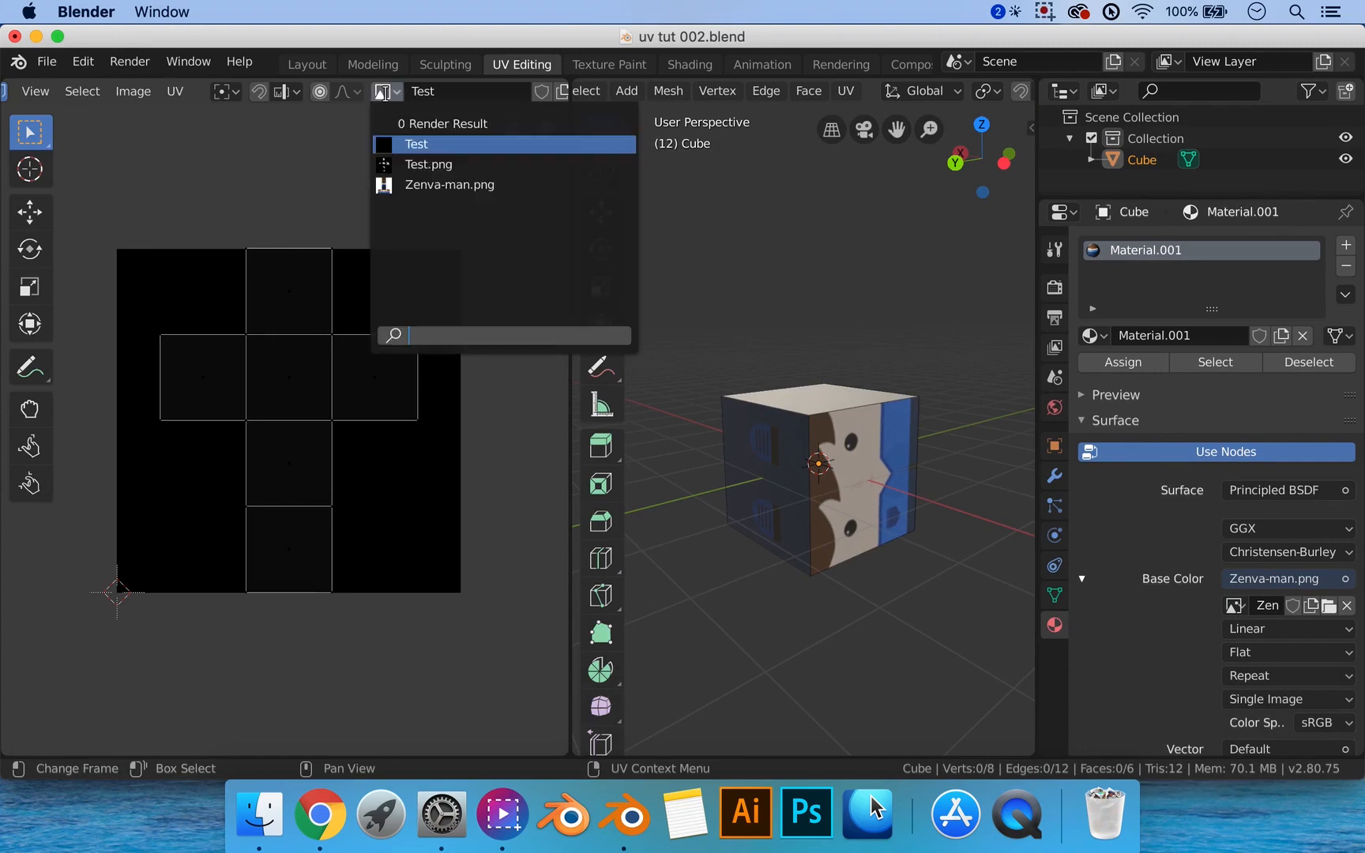
left_click(431, 186)
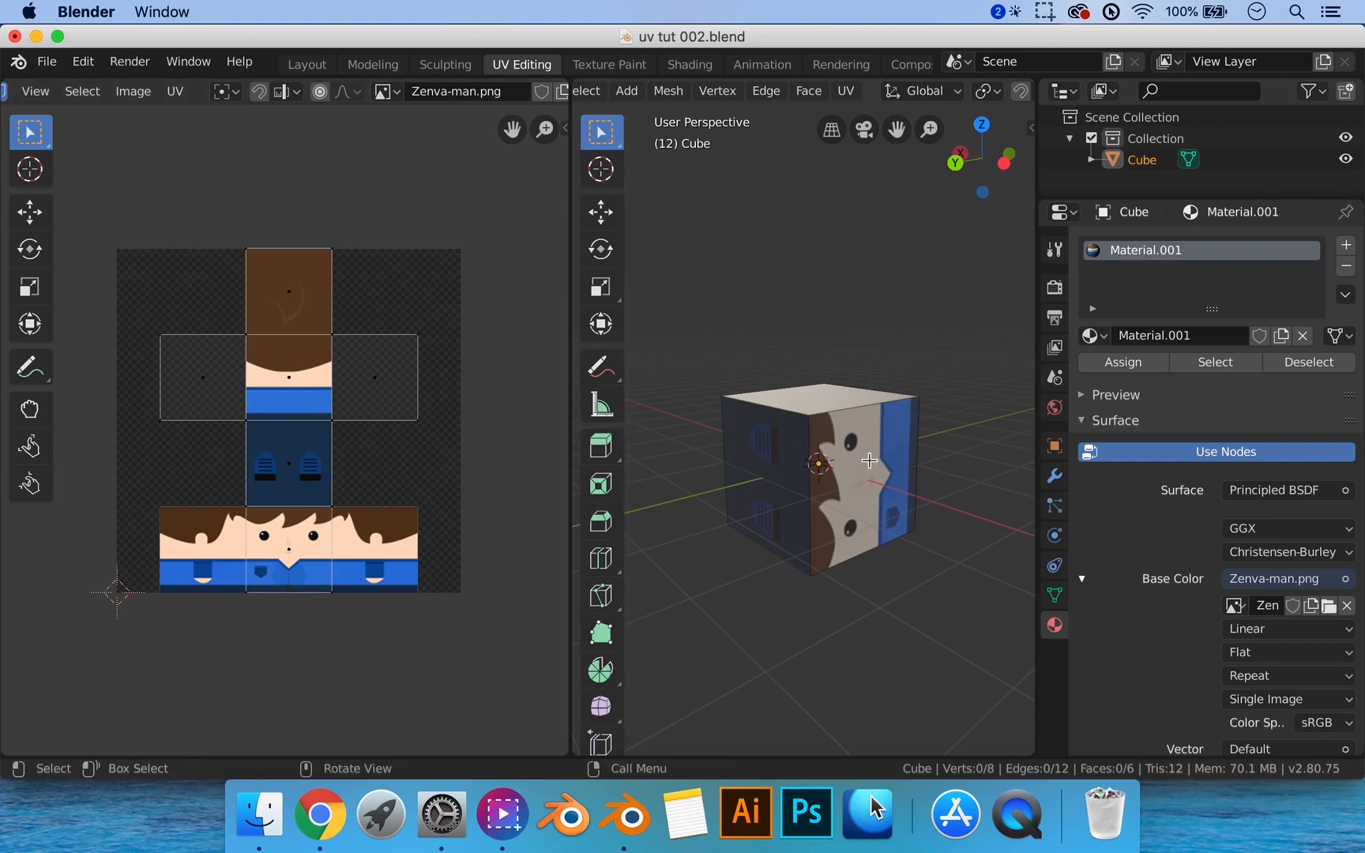
Select the cube's bottom face to locate it in the UV layout, and extend the selection to all UV faces.
middle_click_drag(870, 461, 819, 459)
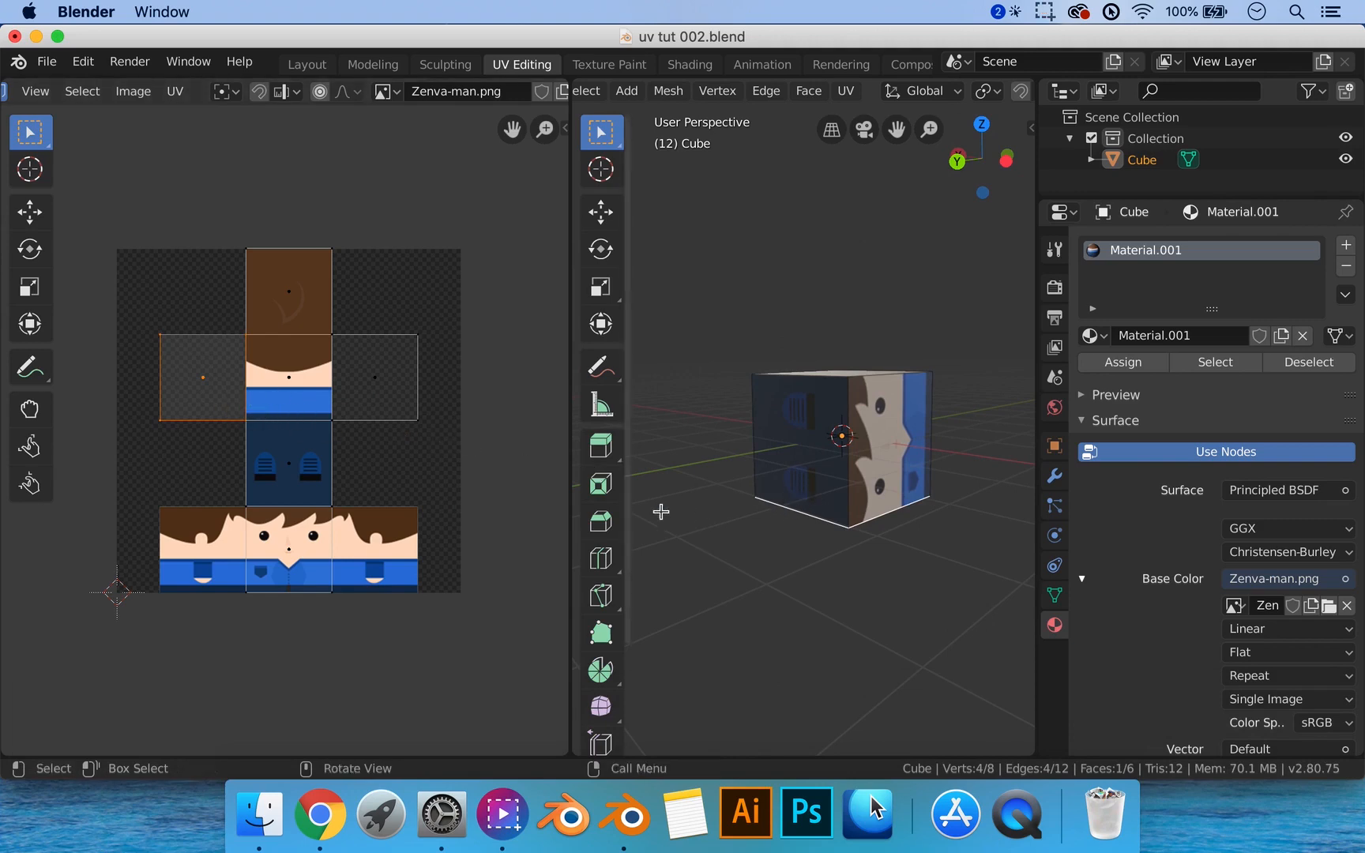
middle_click_drag(702, 490, 829, 420)
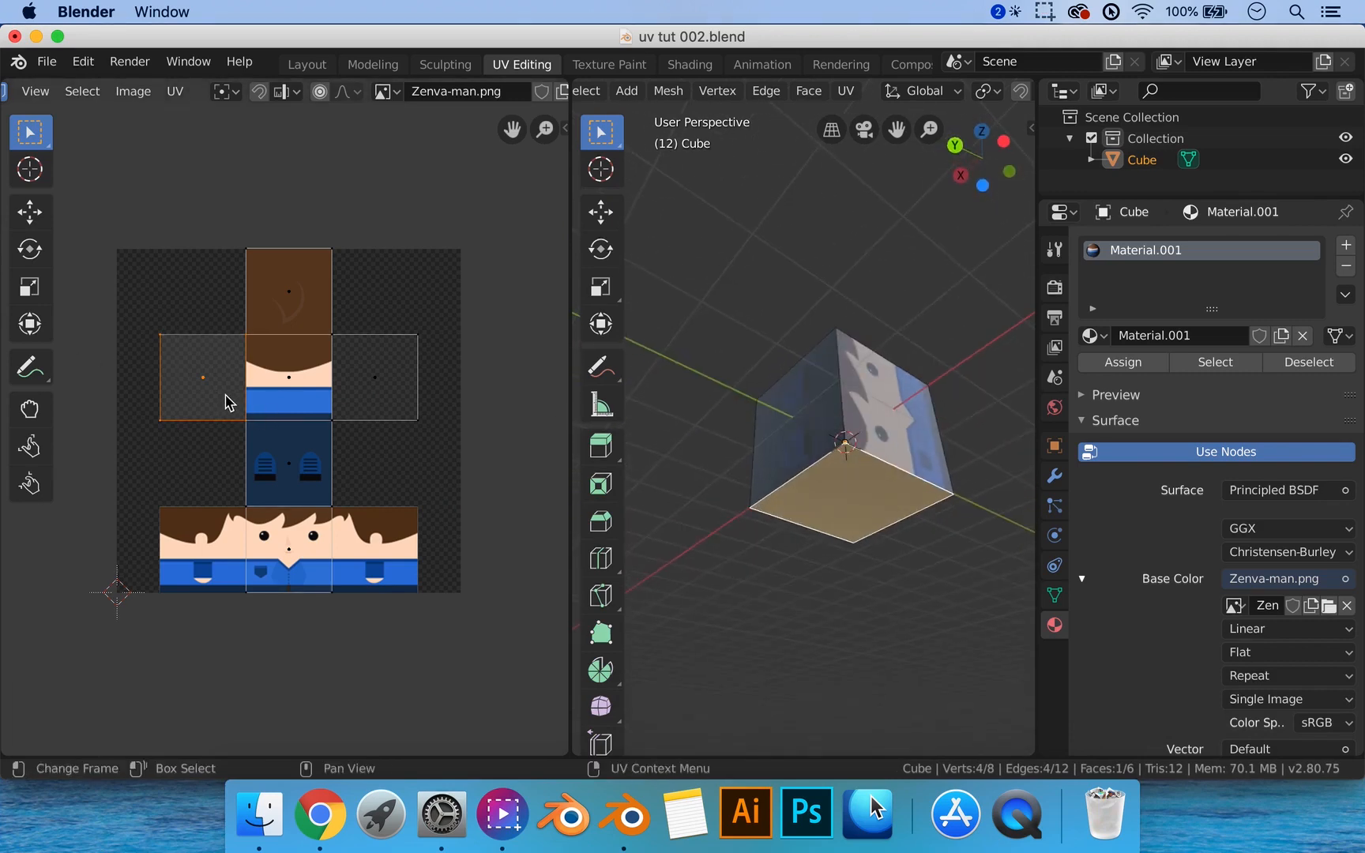
left_click_drag(119, 190, 515, 602)
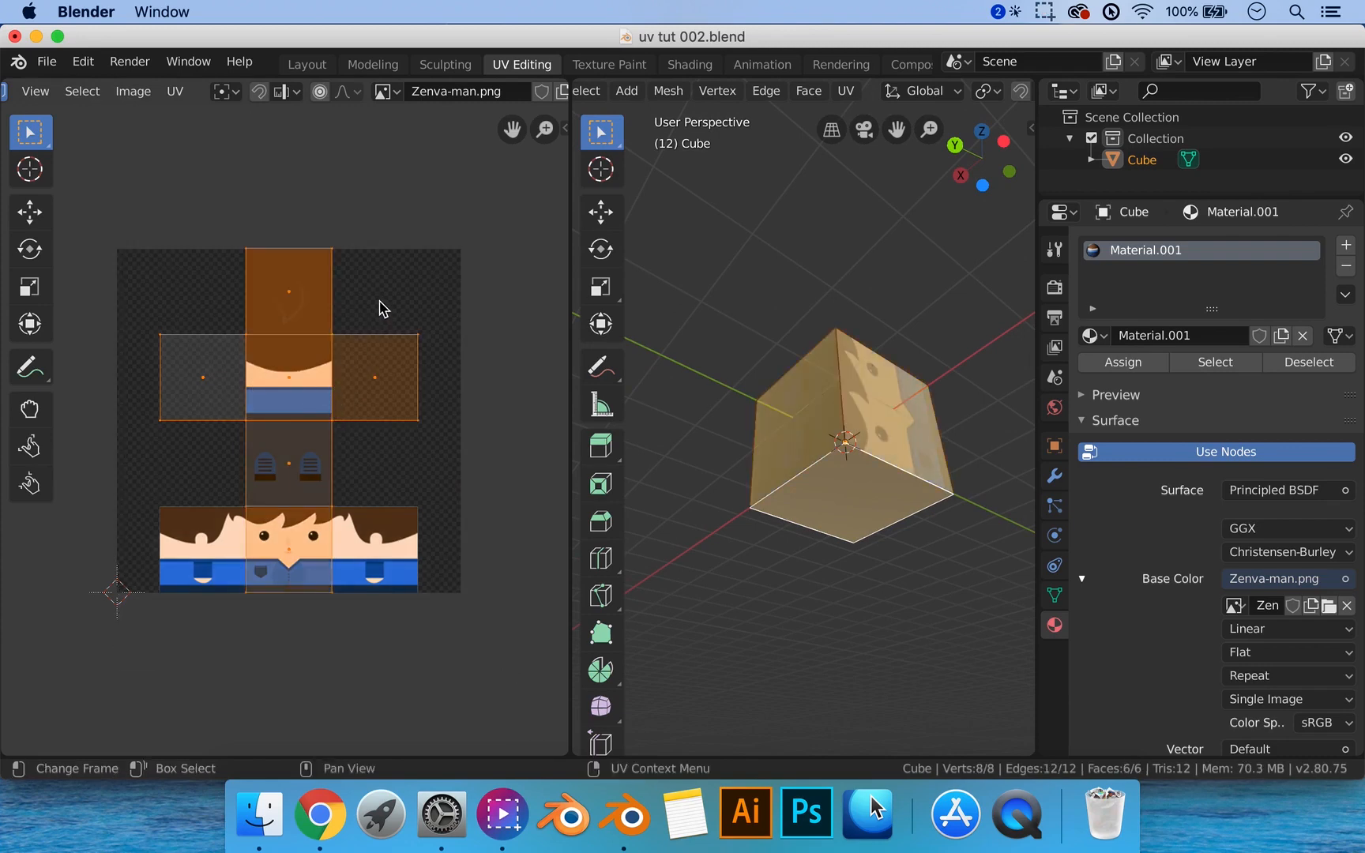
middle_click_drag(754, 327, 758, 385)
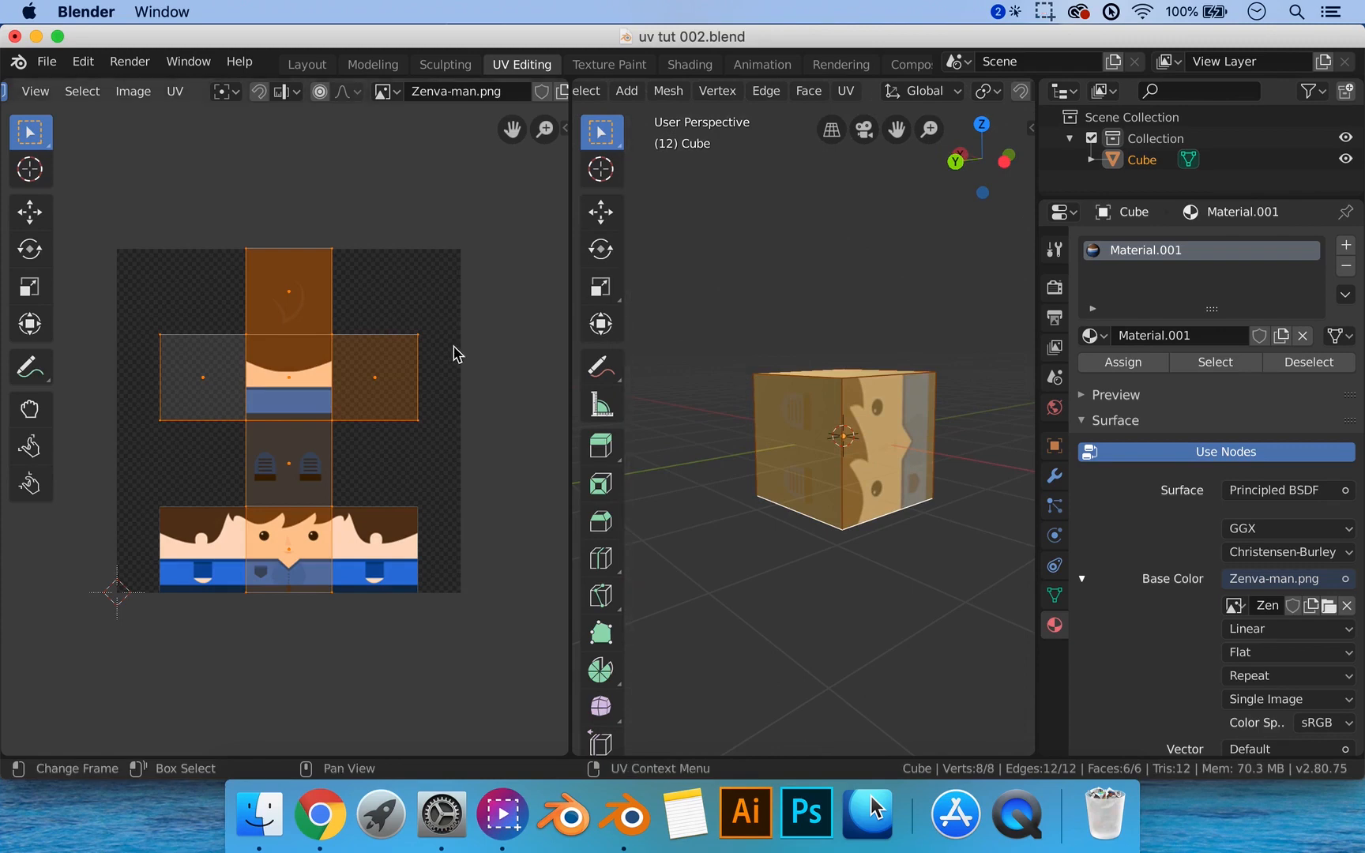
Enable snapping in the UV editor and select the cube's bottom face from a cleared selection.
left_click(258, 94)
key("shift+super+p")
key("shift+p")
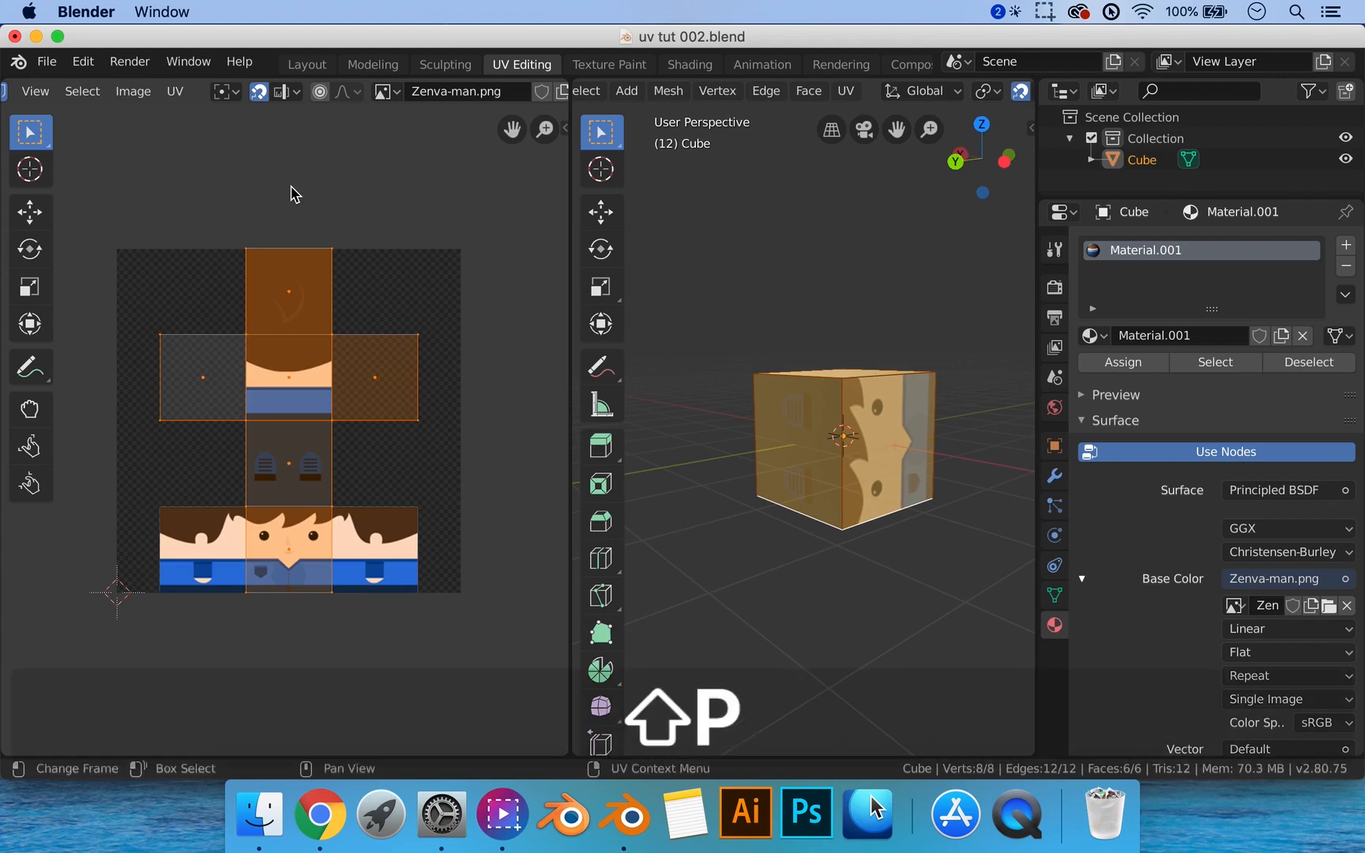
key("alt+a")
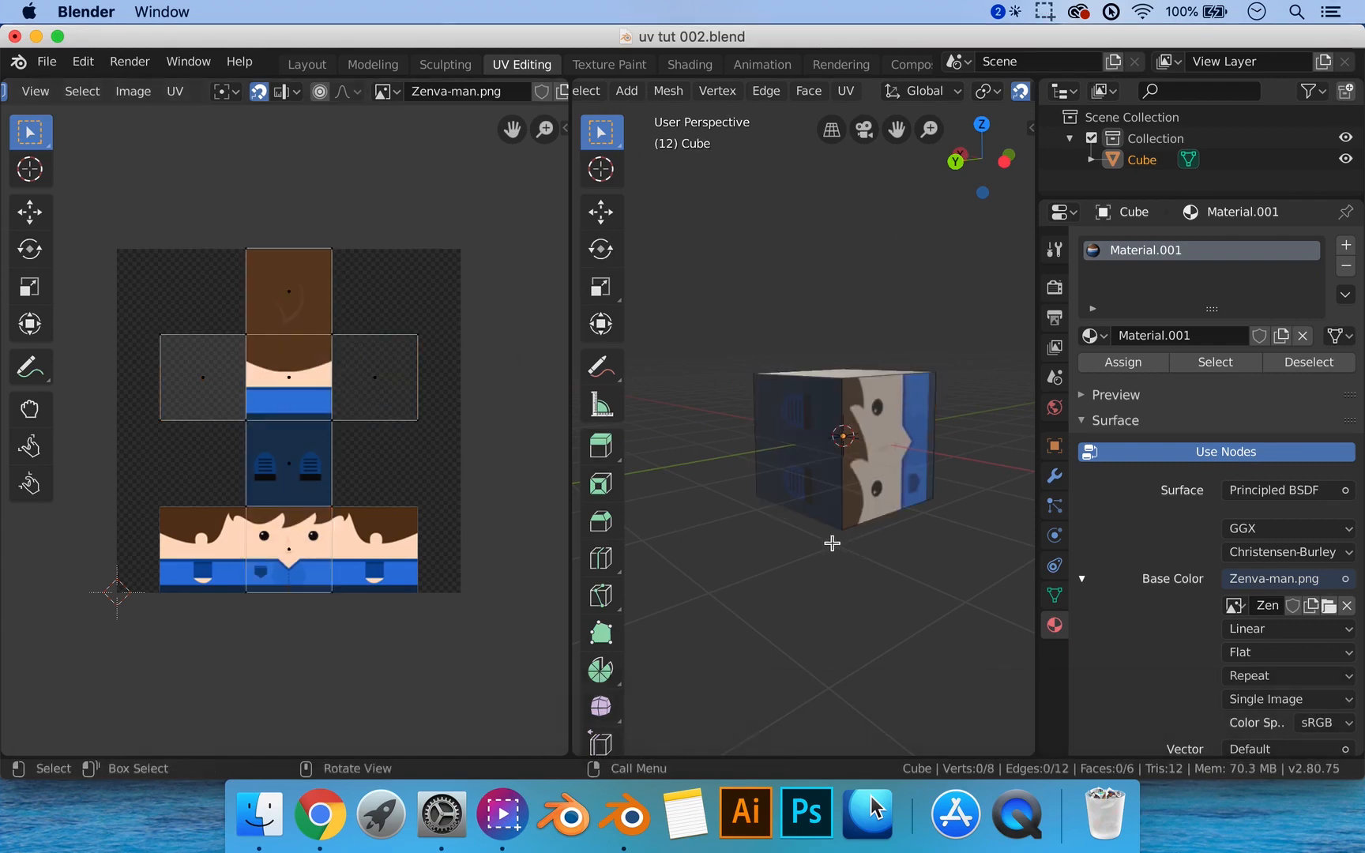
middle_click_drag(848, 515, 877, 442)
left_click(203, 381)
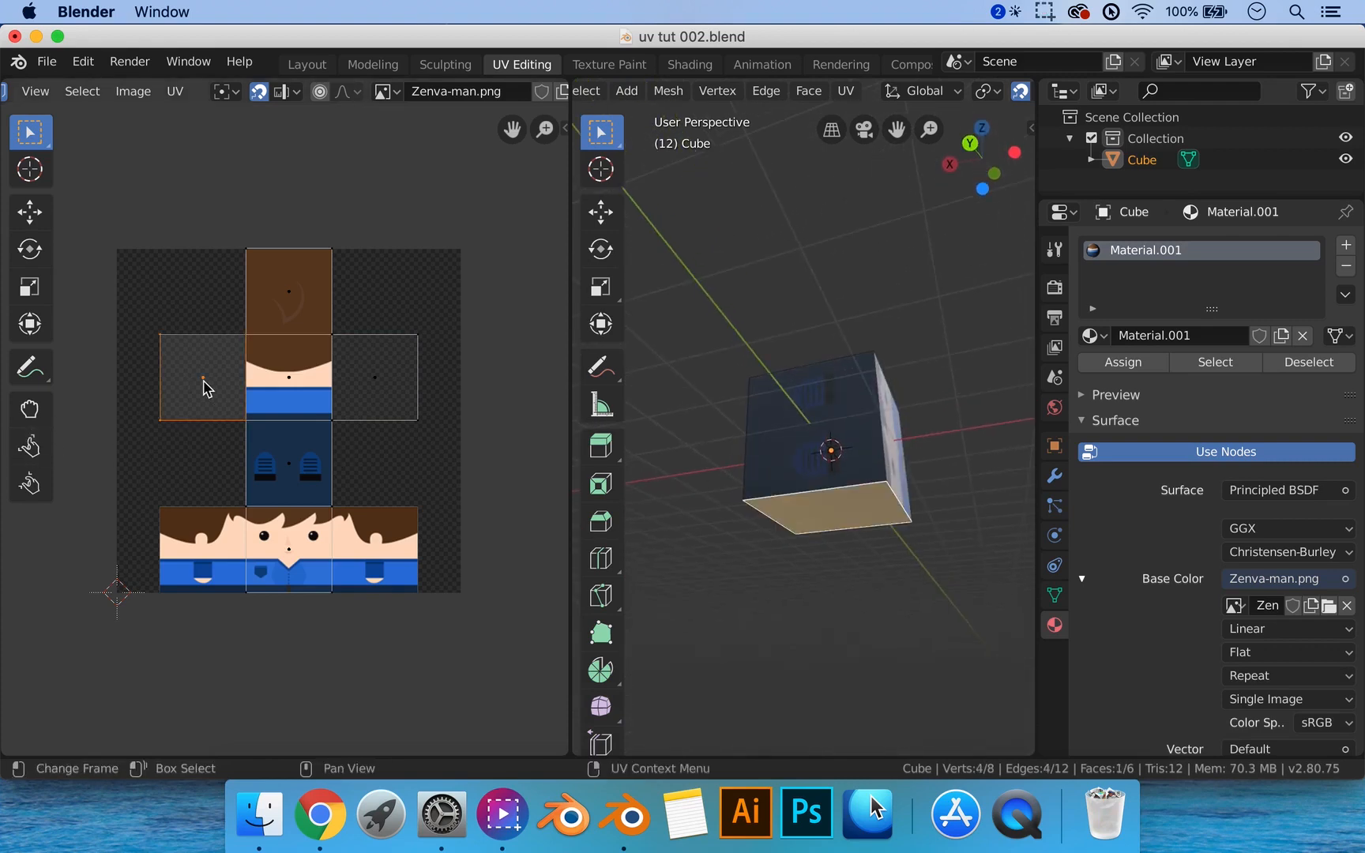
Select all UV faces and move the whole layout left by two face widths, off the character artwork.
left_click(292, 474)
left_click_drag(158, 194, 477, 664)
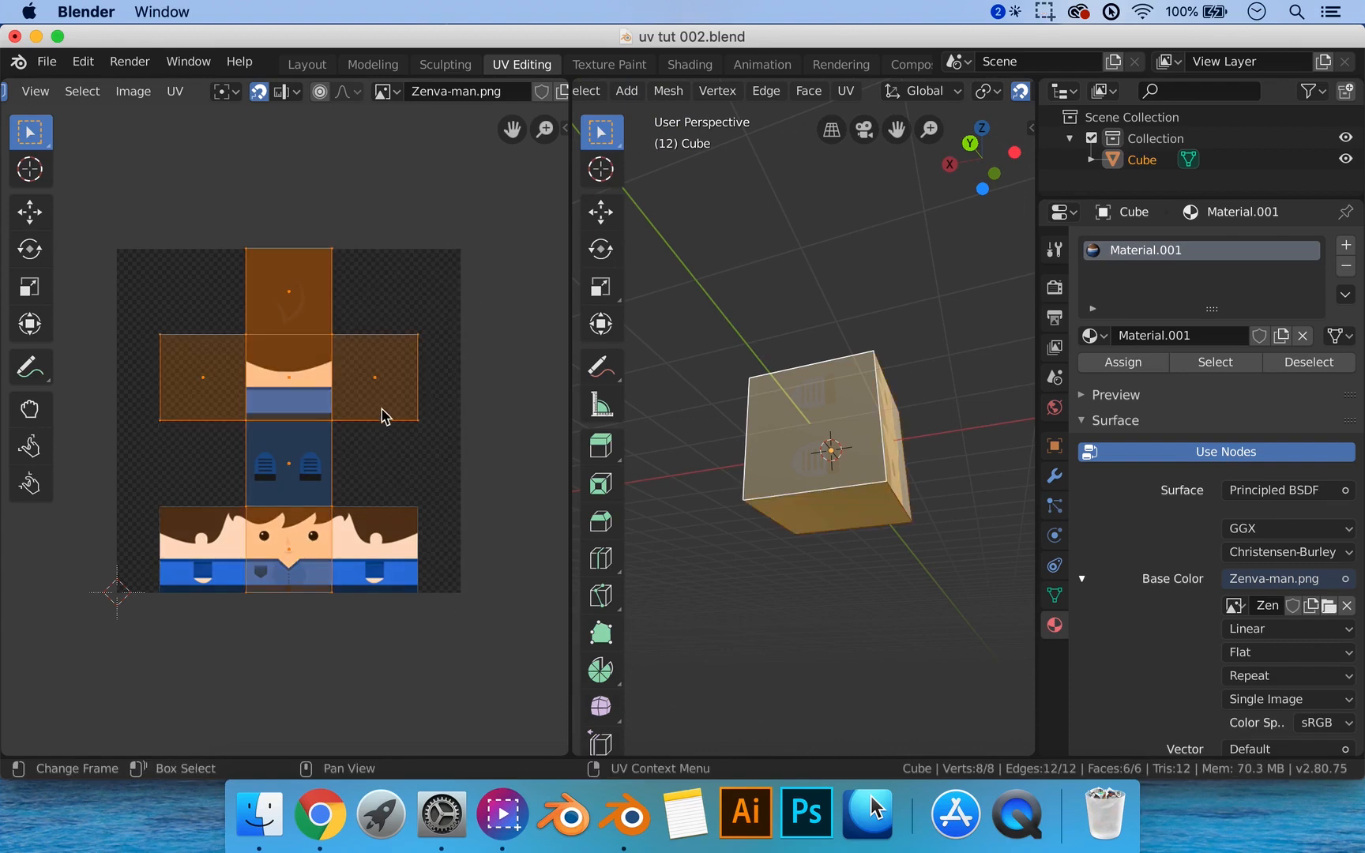
left_click_drag(384, 398, 161, 407, "shift")
key("g")
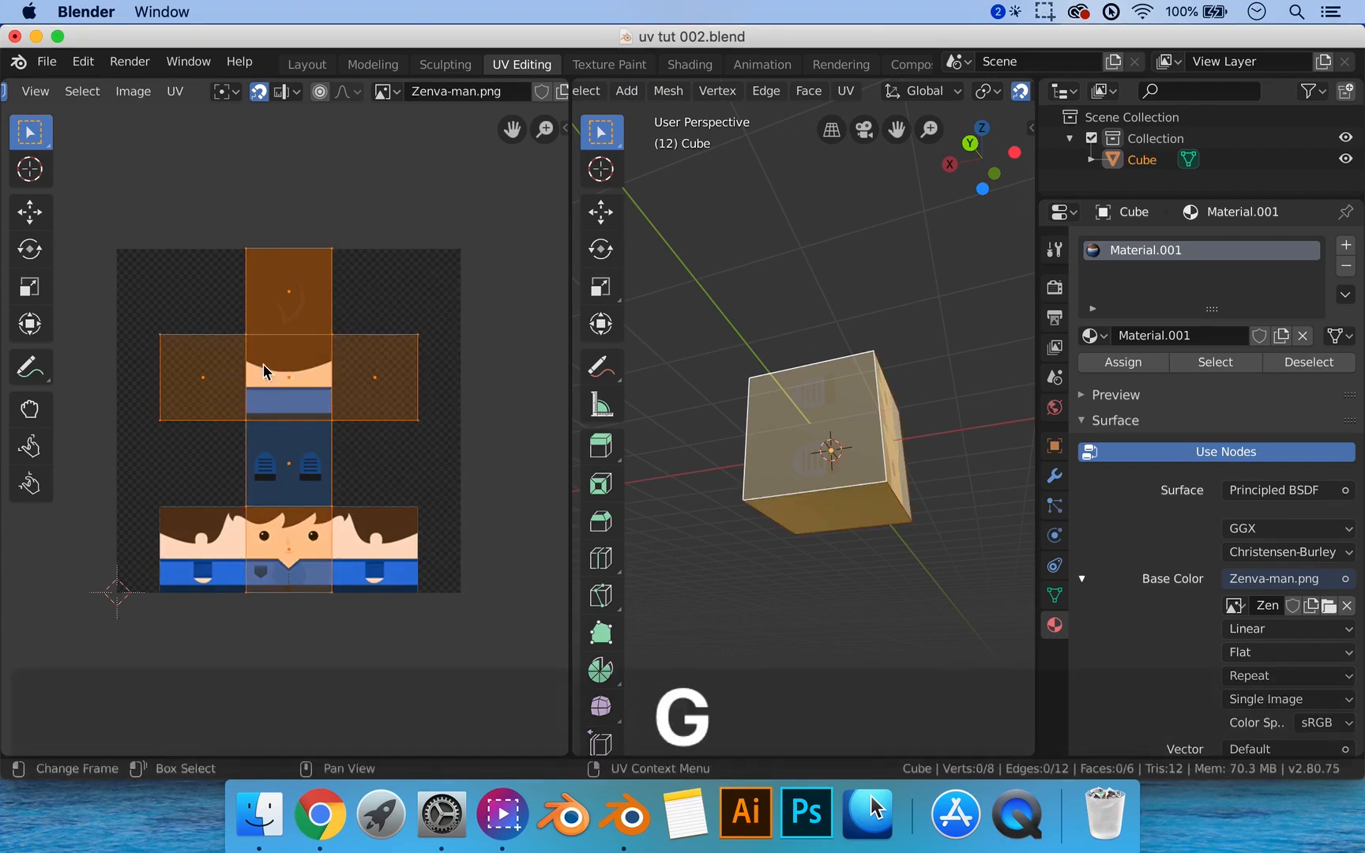
left_click_drag(129, 208, 483, 660)
left_click_drag(289, 378, 186, 376)
left_click(44, 225)
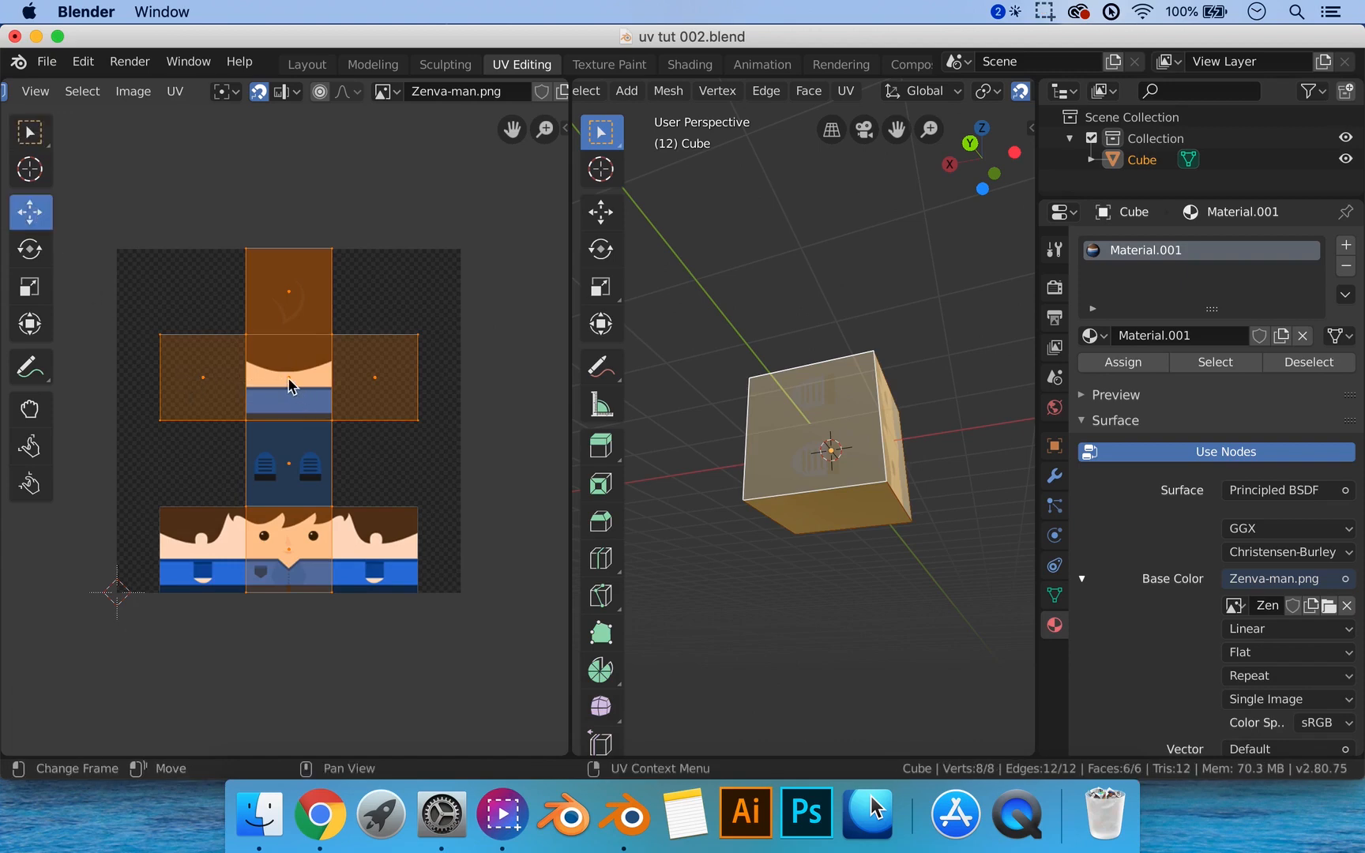
left_click_drag(289, 386, 122, 384)
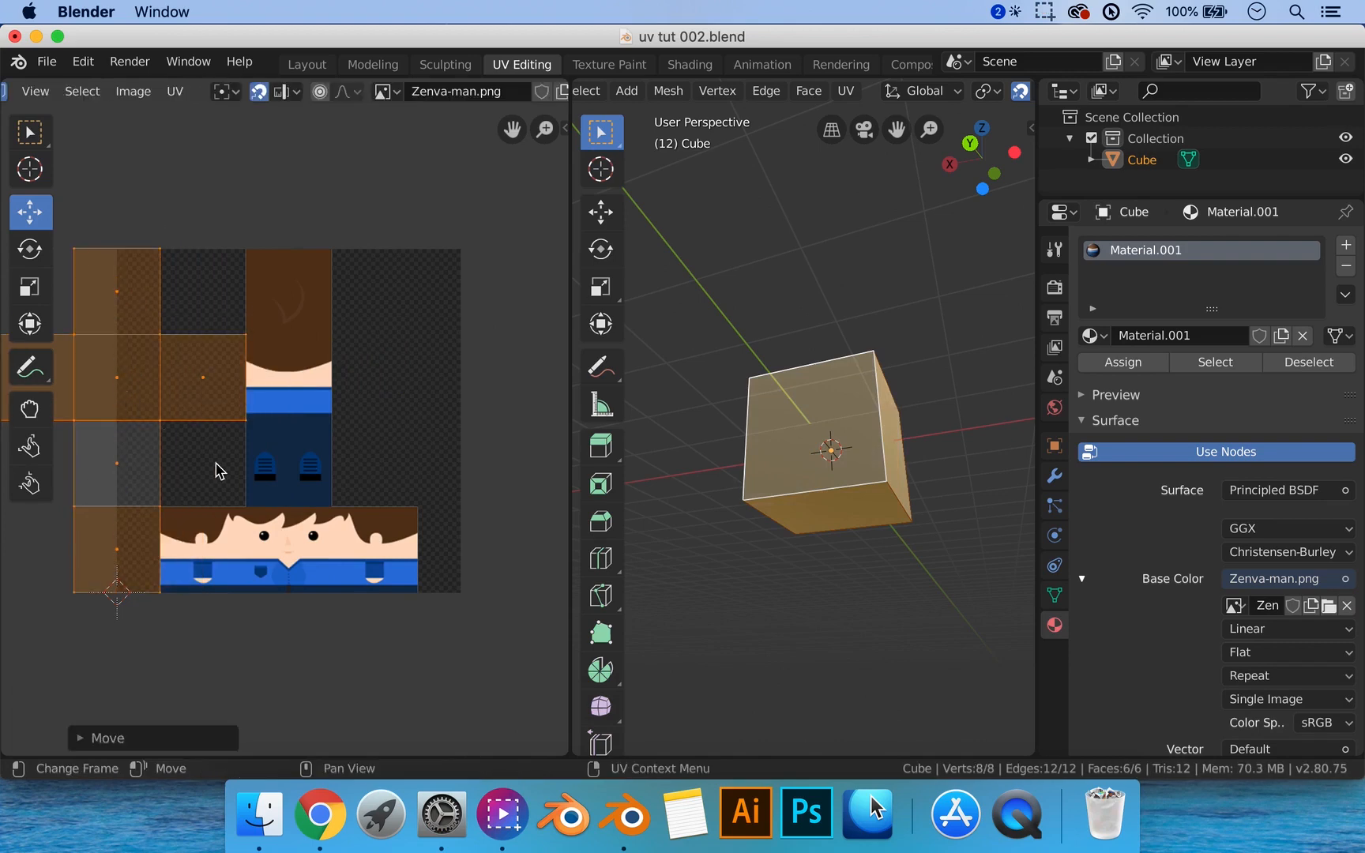
scroll(220, 469, "down", 1)
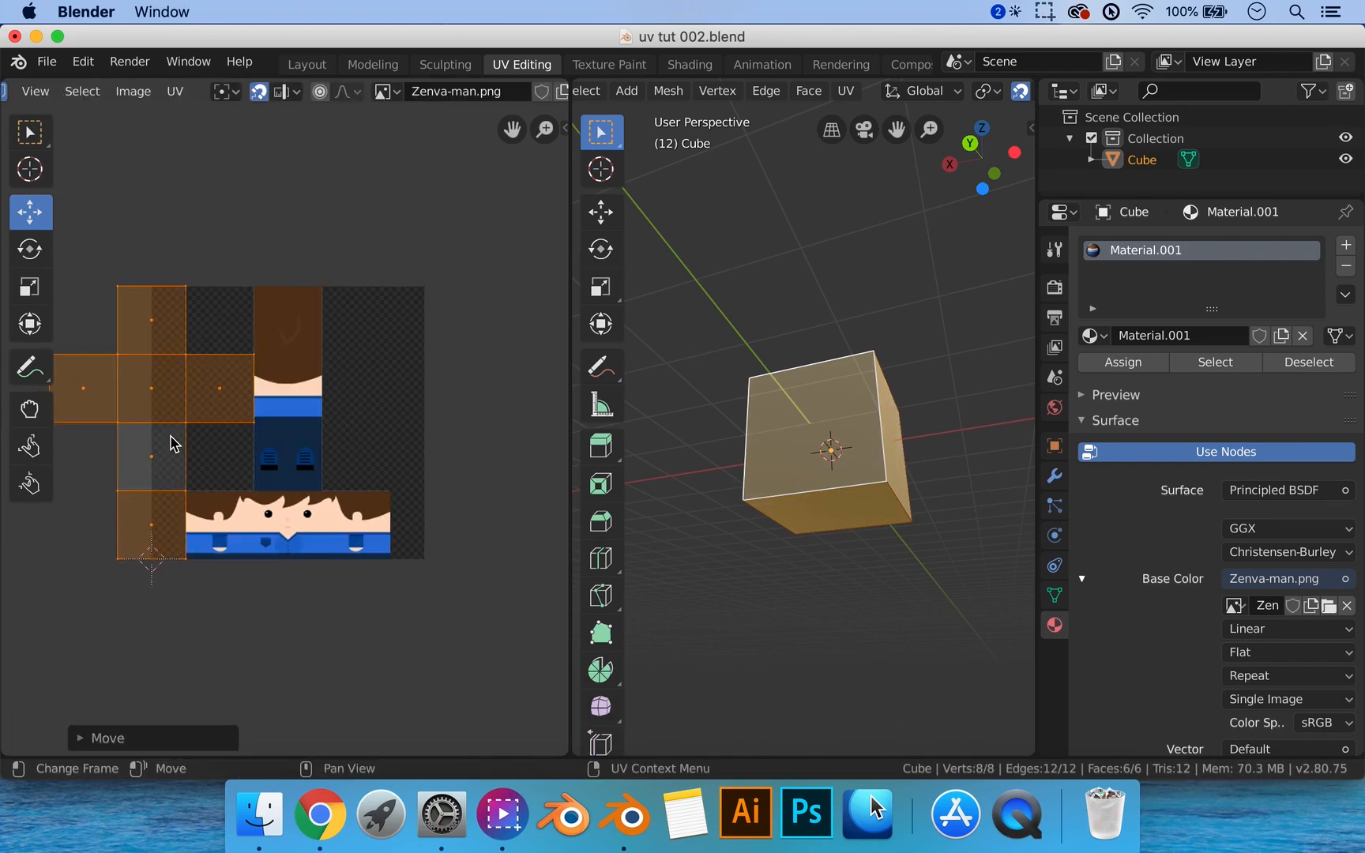
Select only the UV of the cube's bottom face and move it onto the shoes area of the texture.
key("alt+a")
left_click(172, 324)
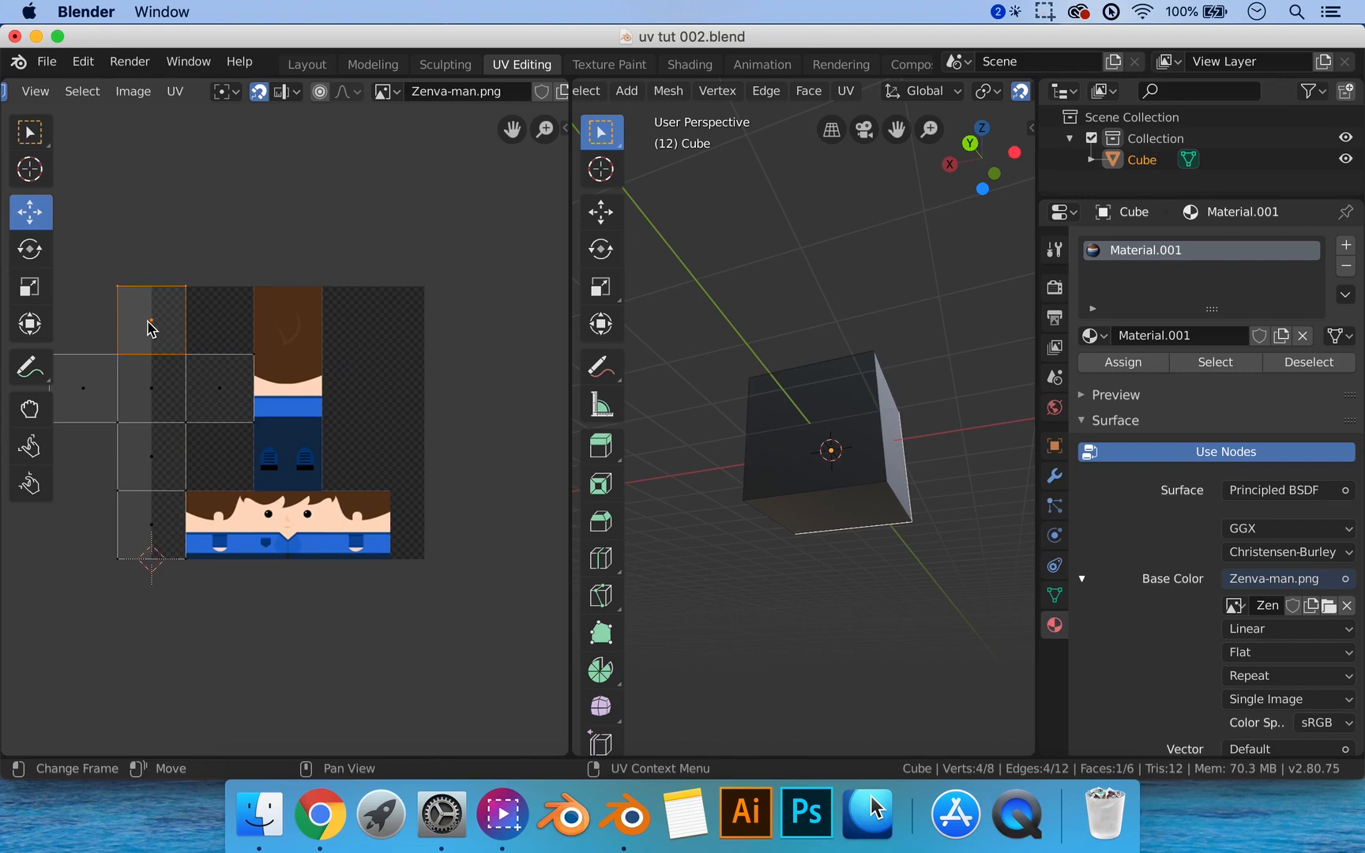
left_click(79, 393)
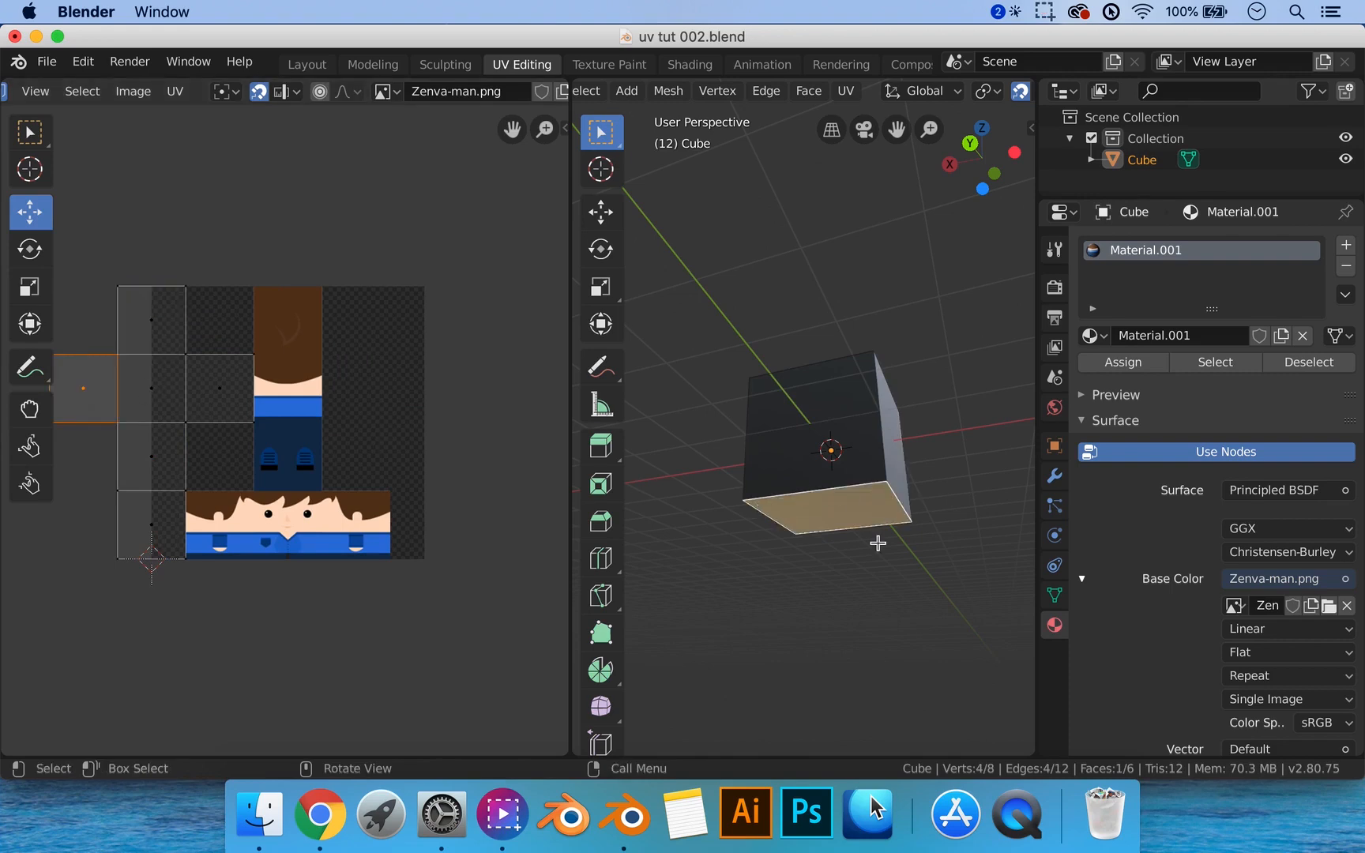
left_click_drag(85, 396, 291, 459)
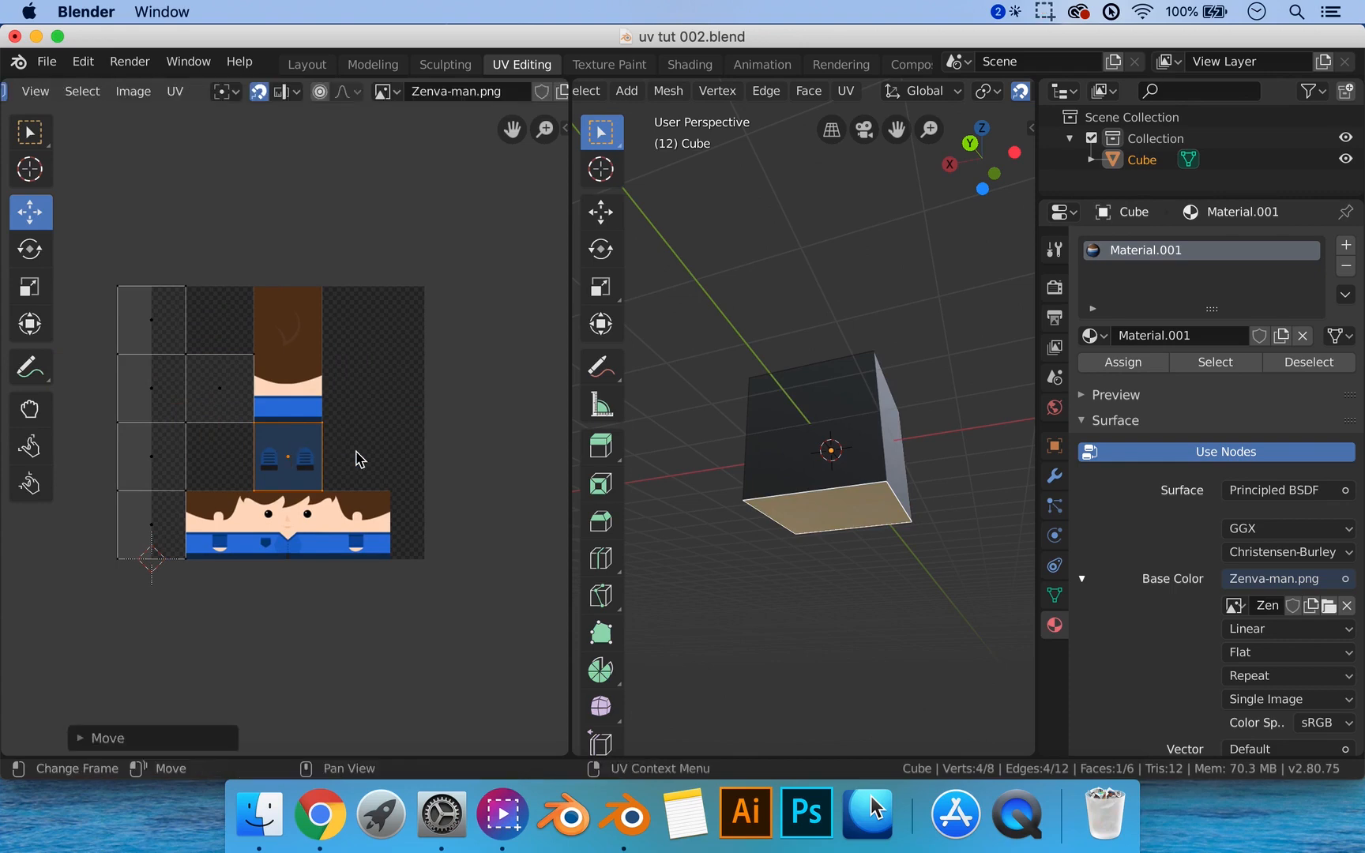
Select the cube side for the character's front and snap its UV onto the face artwork, 0.5 across and 0.25 down.
scroll(306, 457, "up", 2)
middle_click_drag(895, 499, 833, 487)
left_click(889, 536)
middle_click_drag(890, 537, 795, 423)
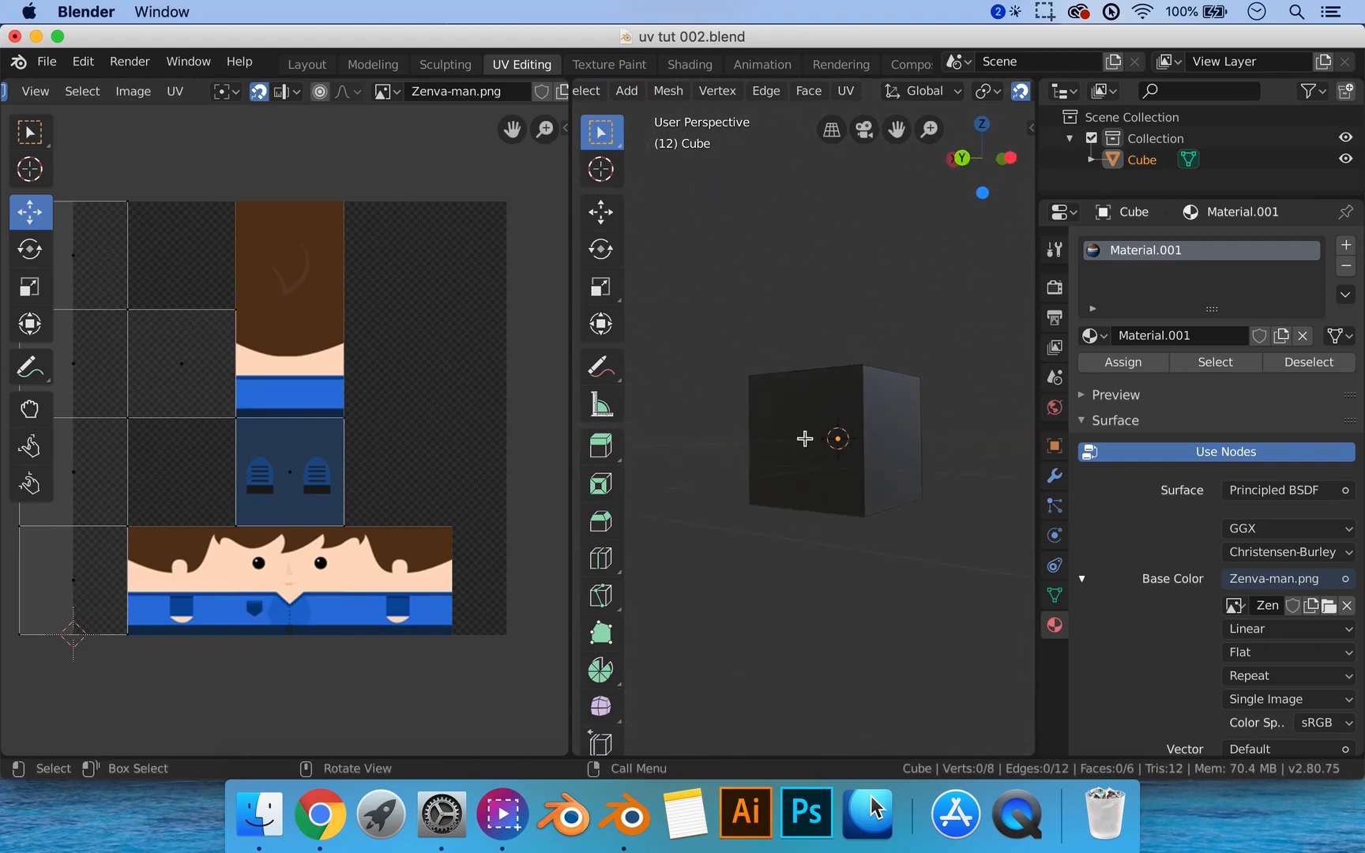
scroll(829, 441, "down", 2)
left_click(806, 437)
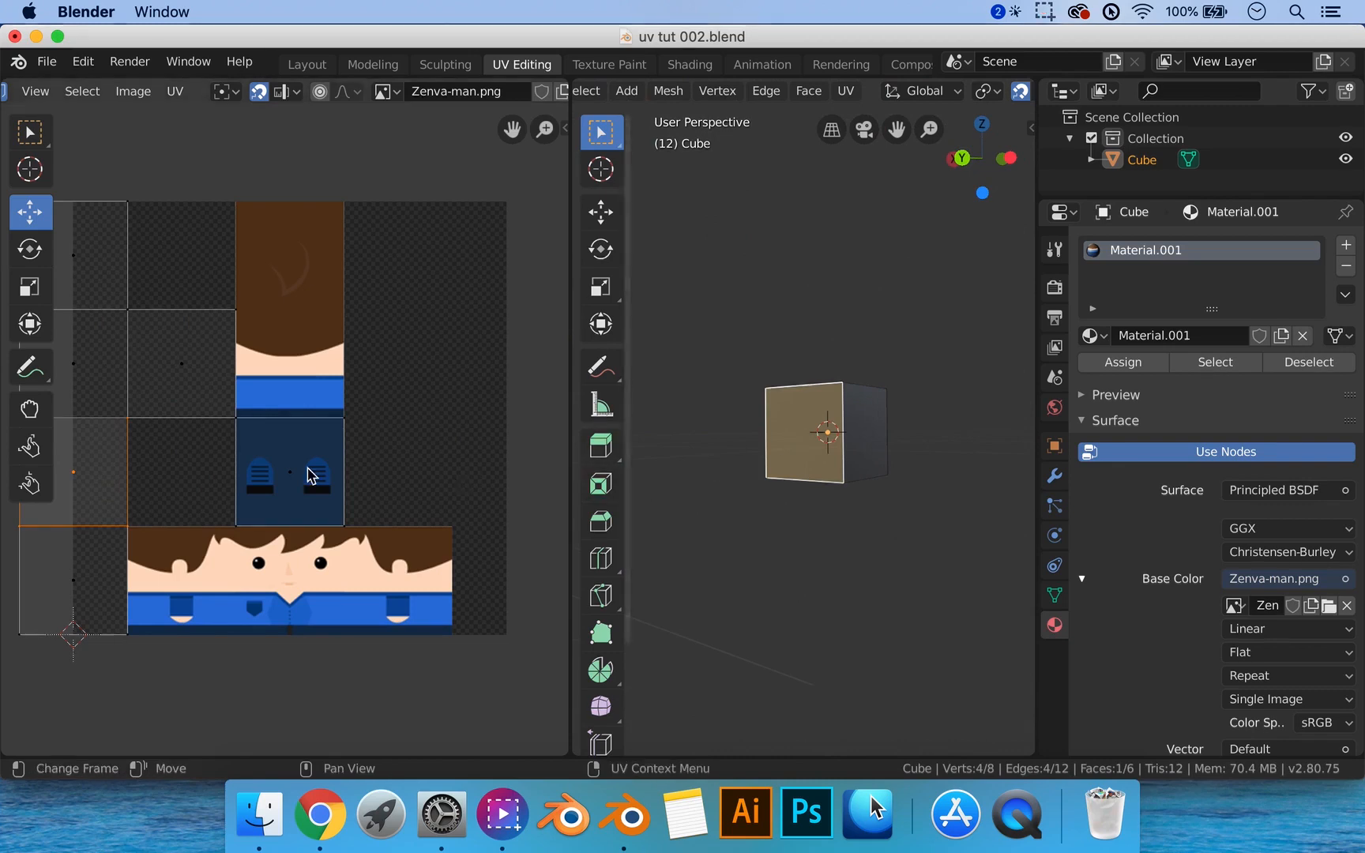
key("g")
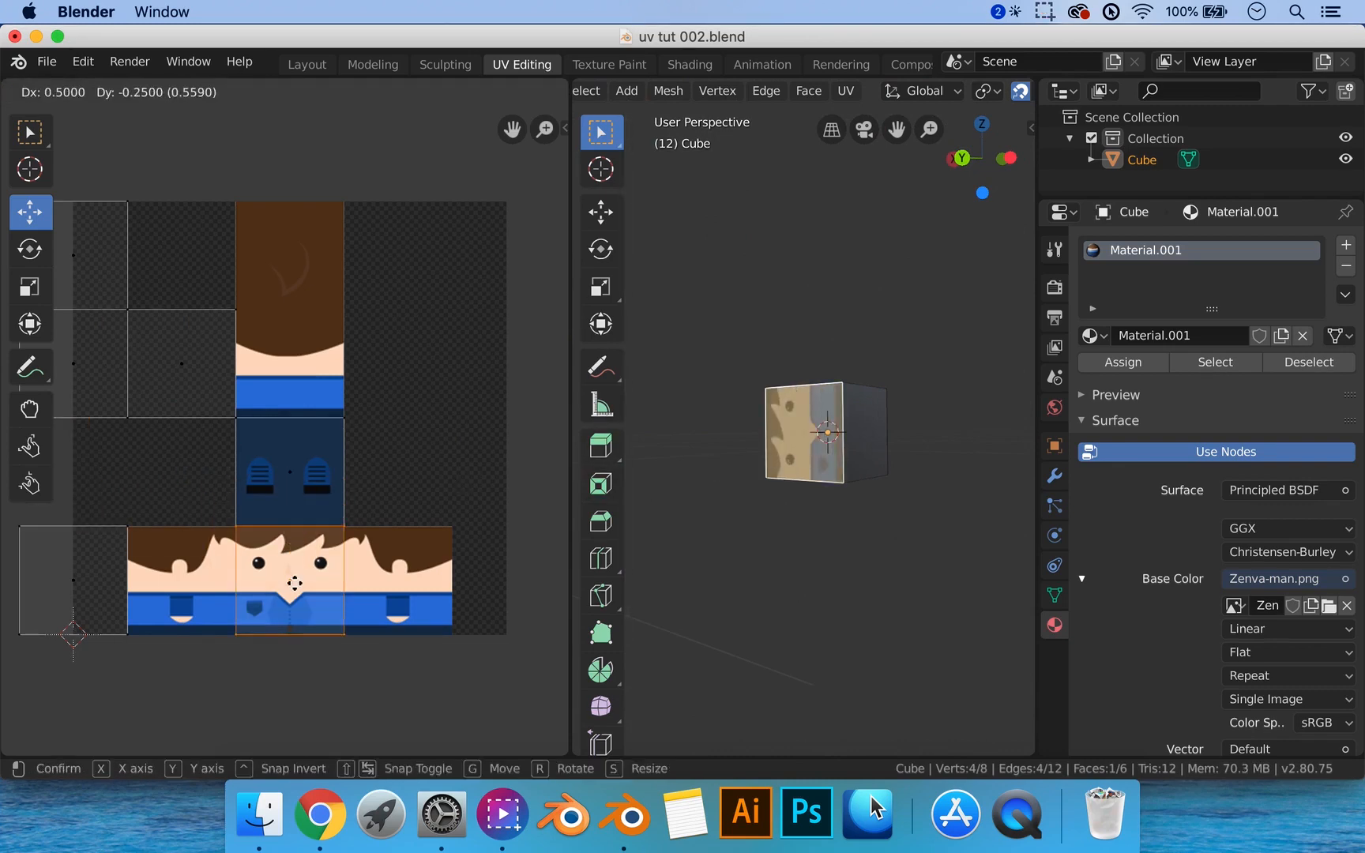
left_click(294, 584)
Rotate the front face's UV by -90 degrees so the character's face stands upright on the cube.
scroll(865, 468, "up", 3)
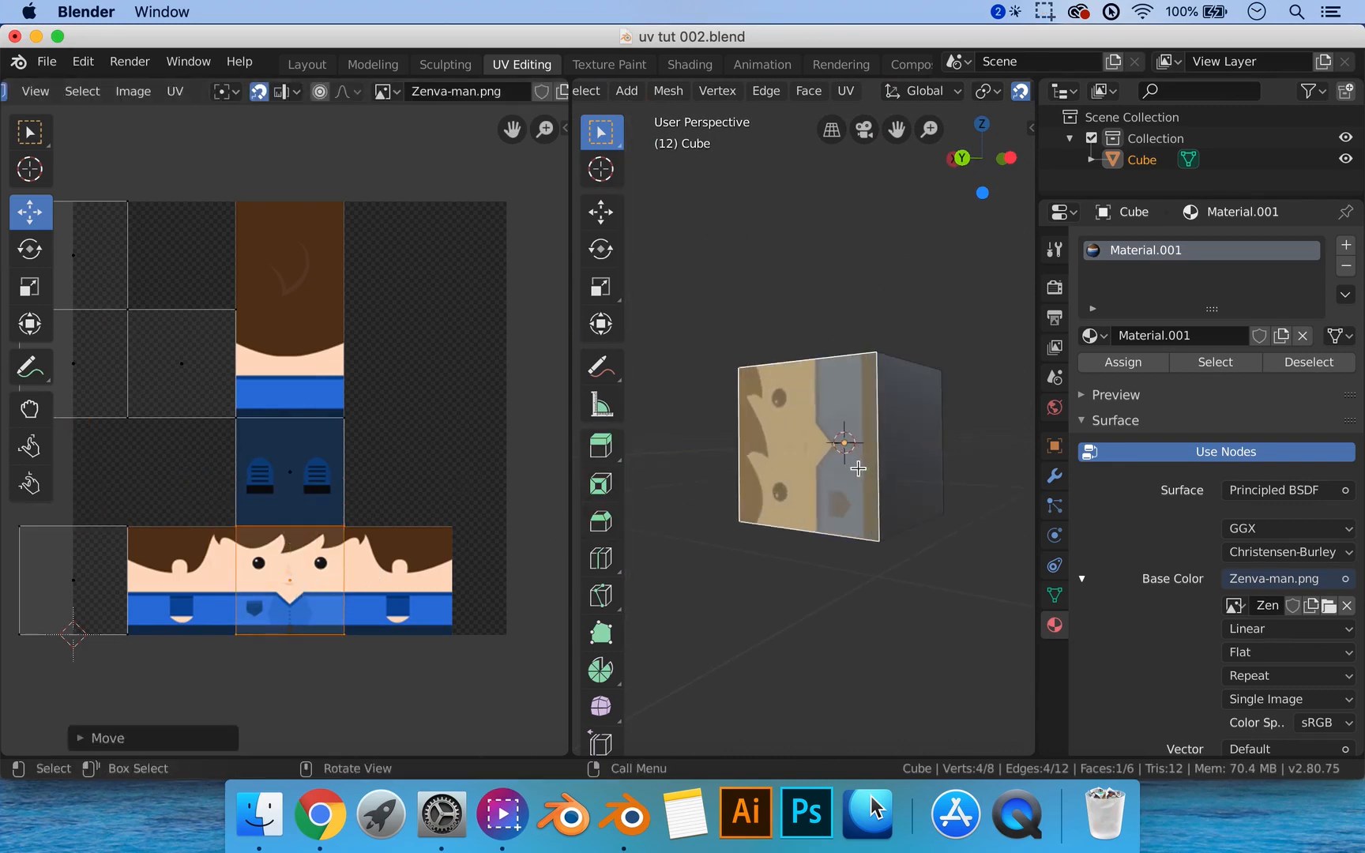
middle_click_drag(856, 467, 905, 469)
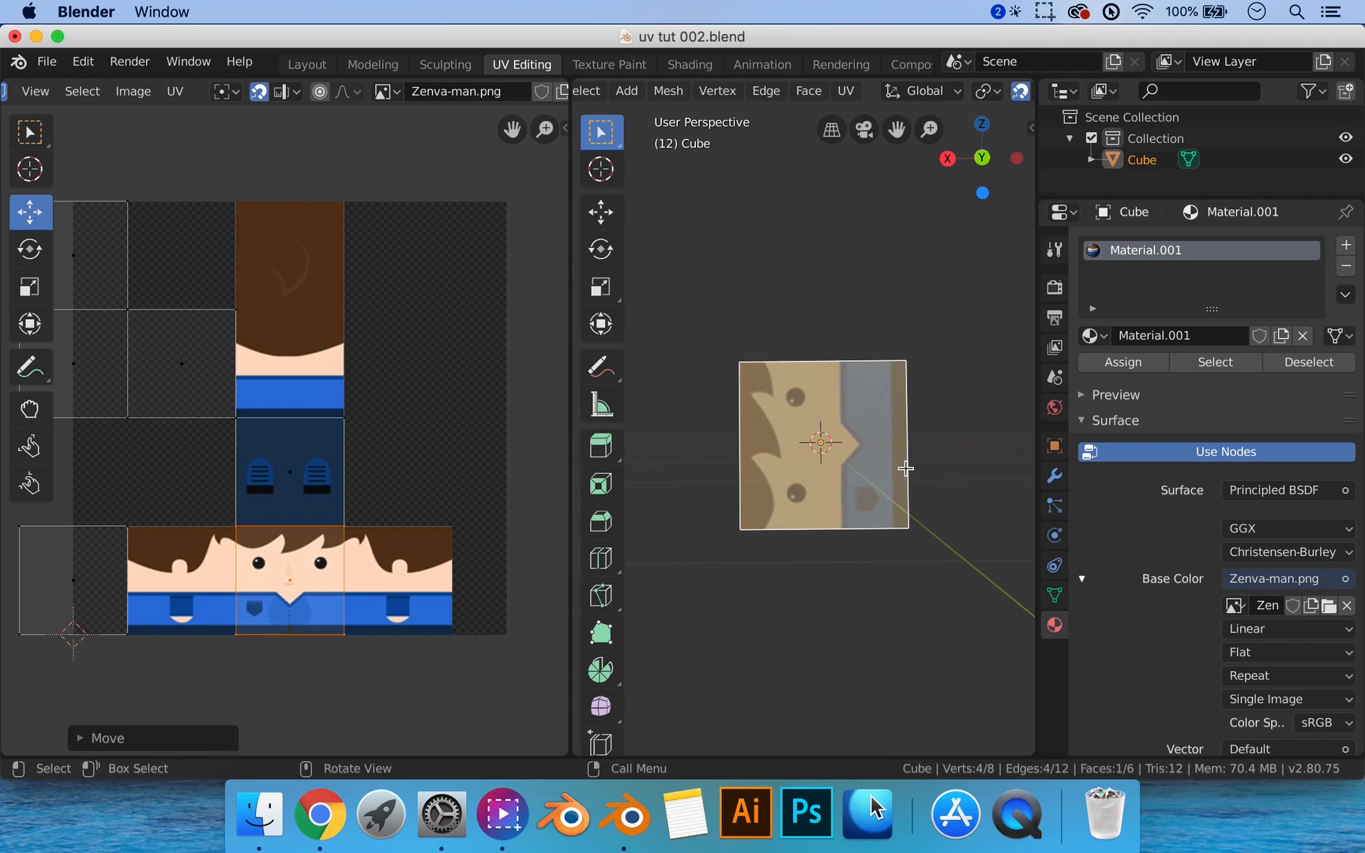
mouse_move(305, 566)
middle_mouse_down()
mouse_move(271, 560)
mouse_move(316, 551)
middle_mouse_up()
key("r")
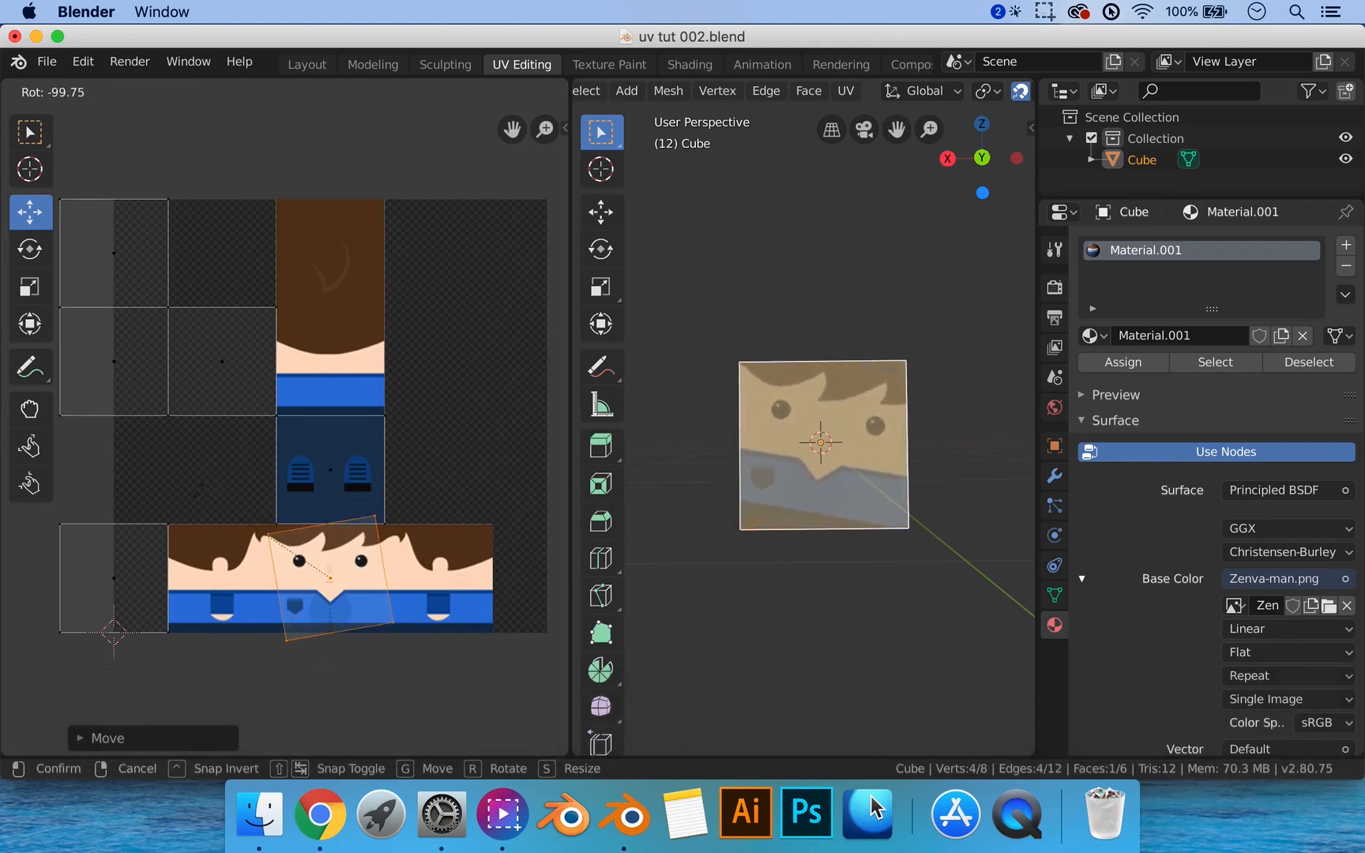
key("alt")
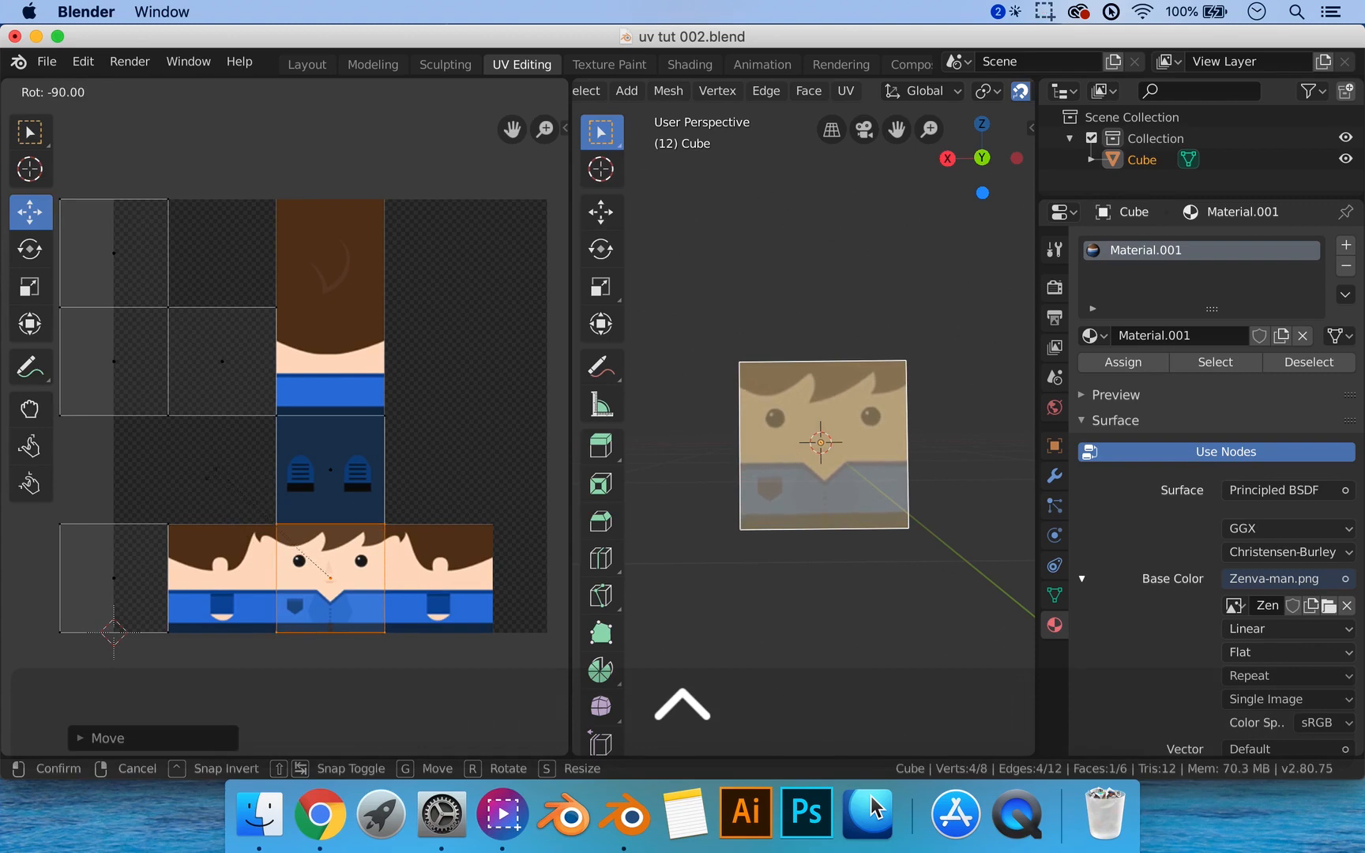
left_click(215, 478)
Move the adjacent blank side's UV onto the ear artwork right of the face and rotate it until the image is upright.
middle_click_drag(939, 494, 813, 474)
left_click(888, 441)
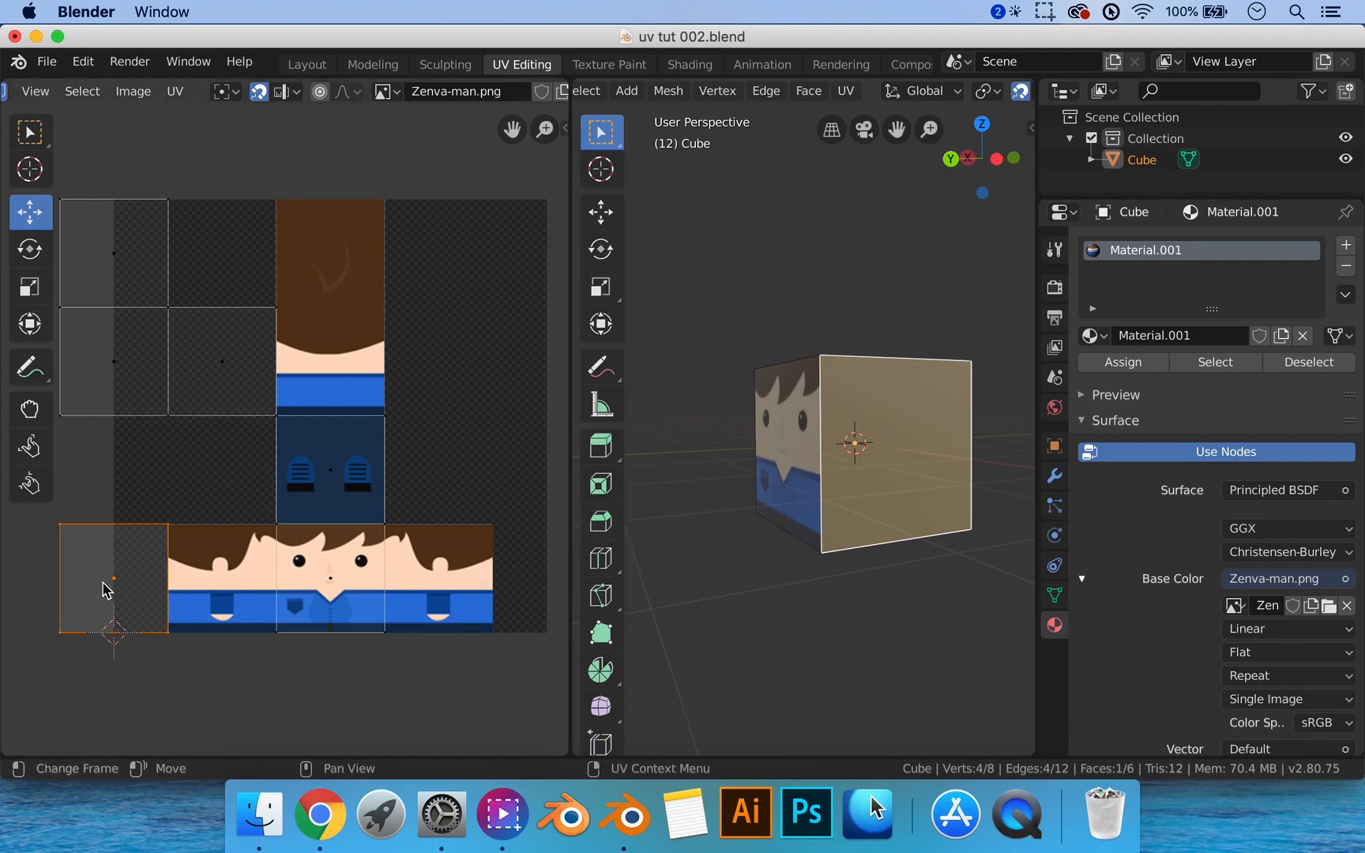
left_click_drag(107, 589, 462, 587)
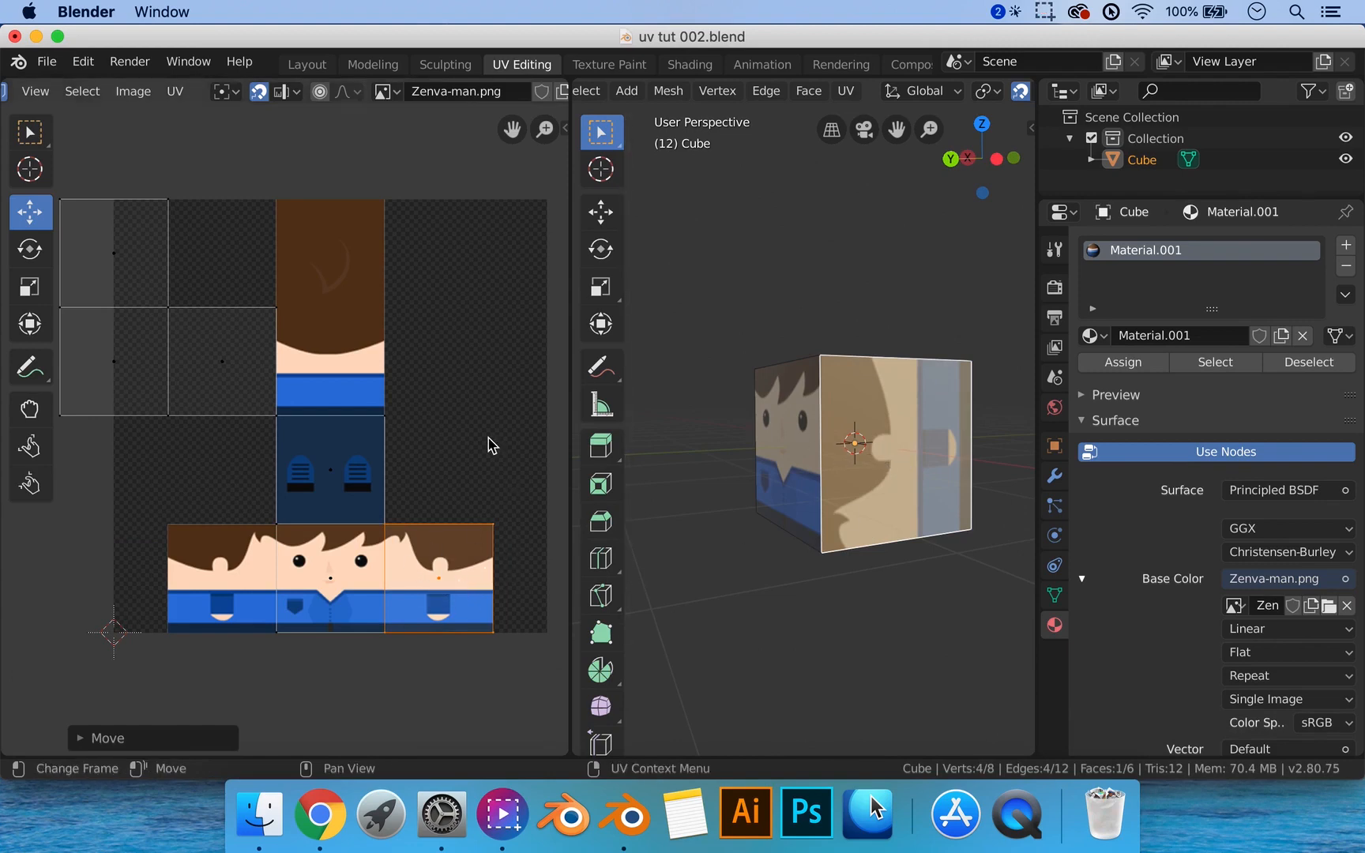
key("r")
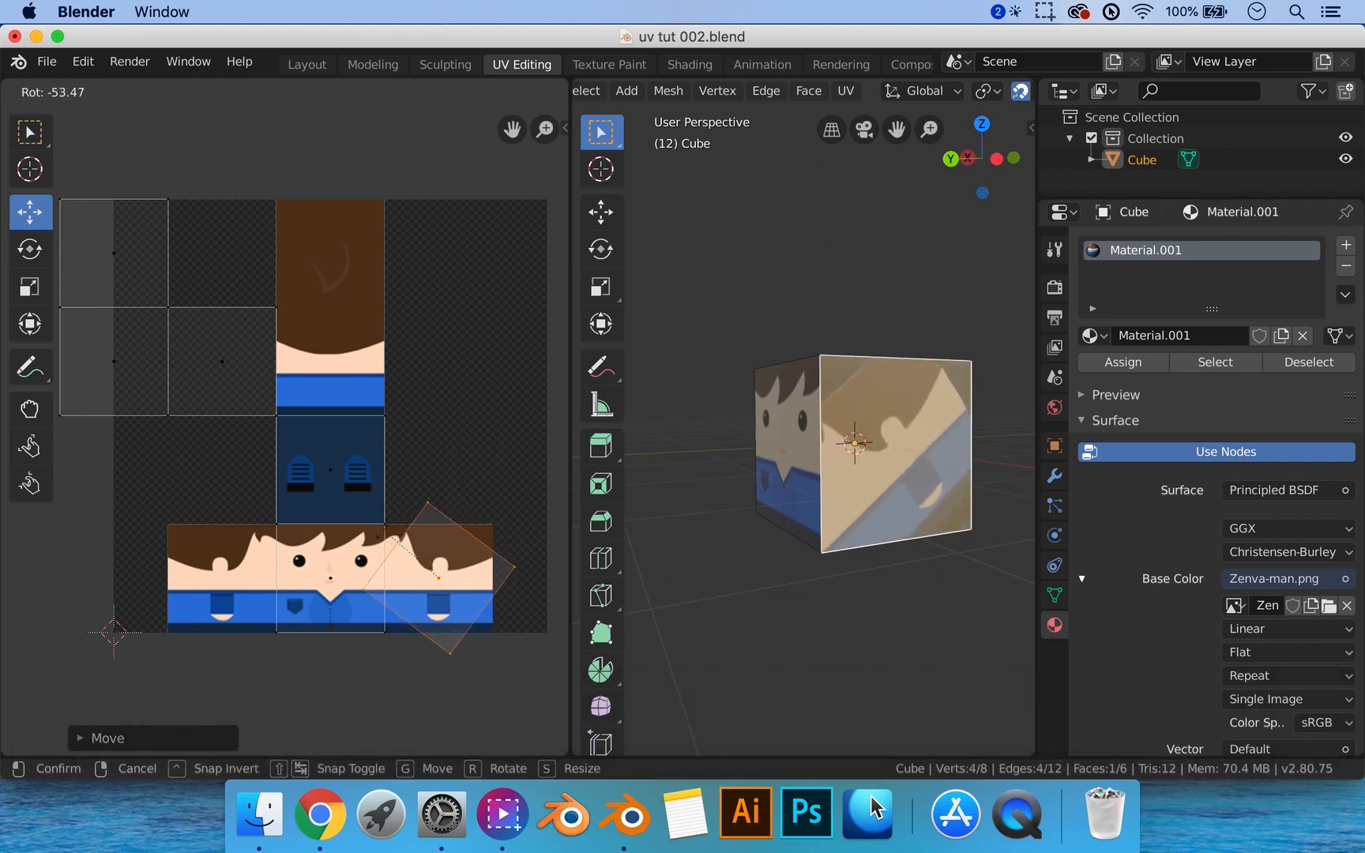
key("ctrl")
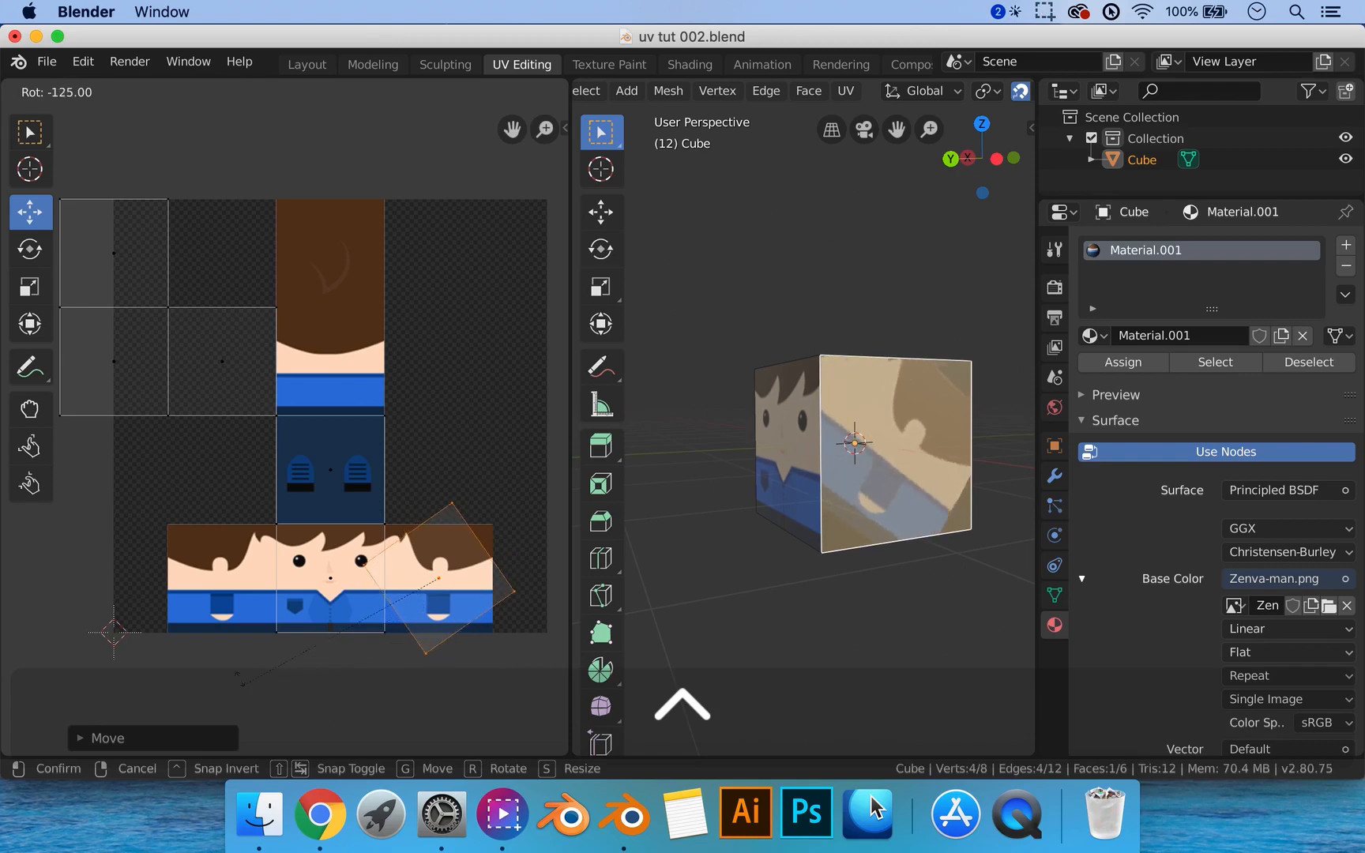
left_click(198, 557)
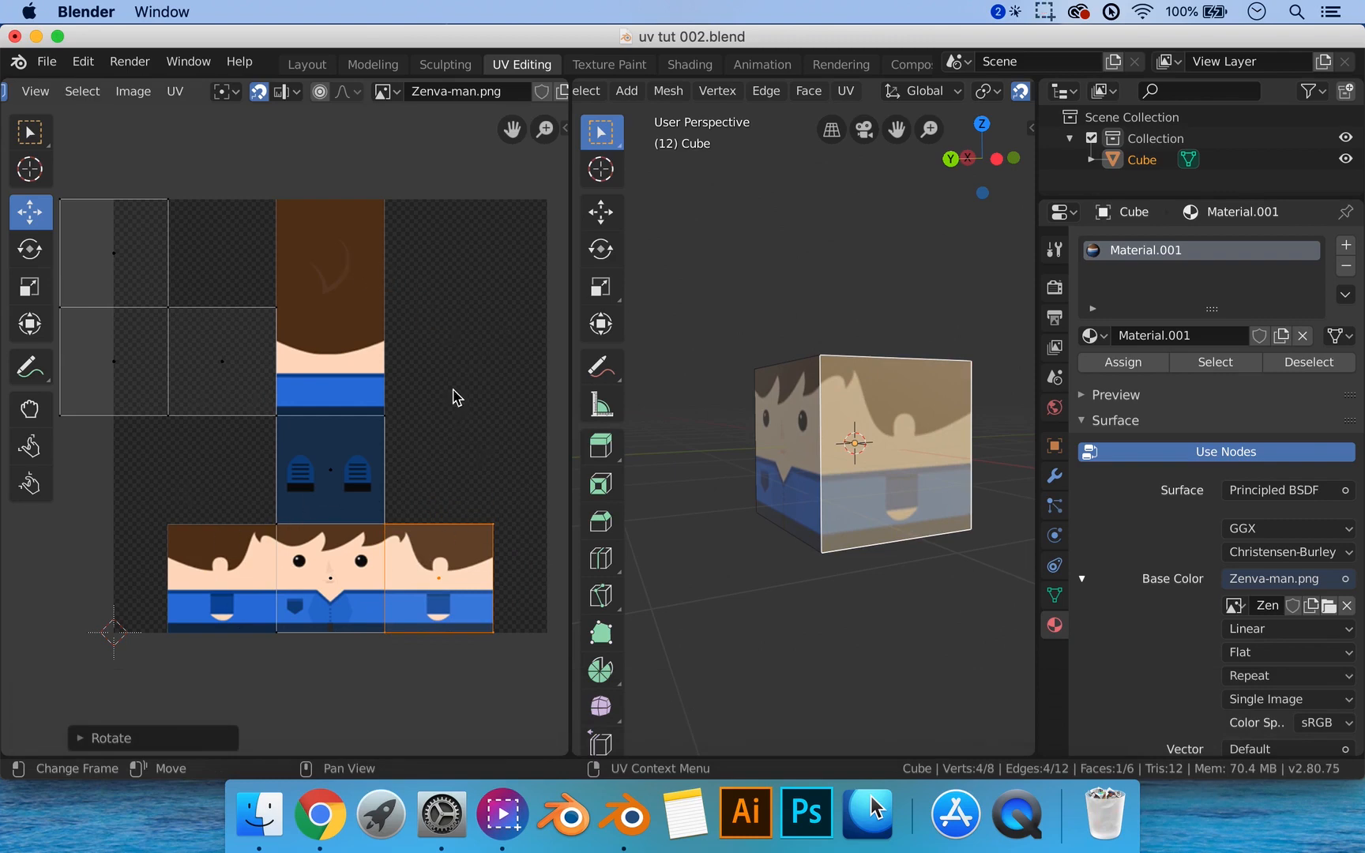
Select the opposite side of the cube and snap its UV onto the ear artwork left of the face.
middle_click_drag(684, 488, 984, 468)
left_click(716, 451)
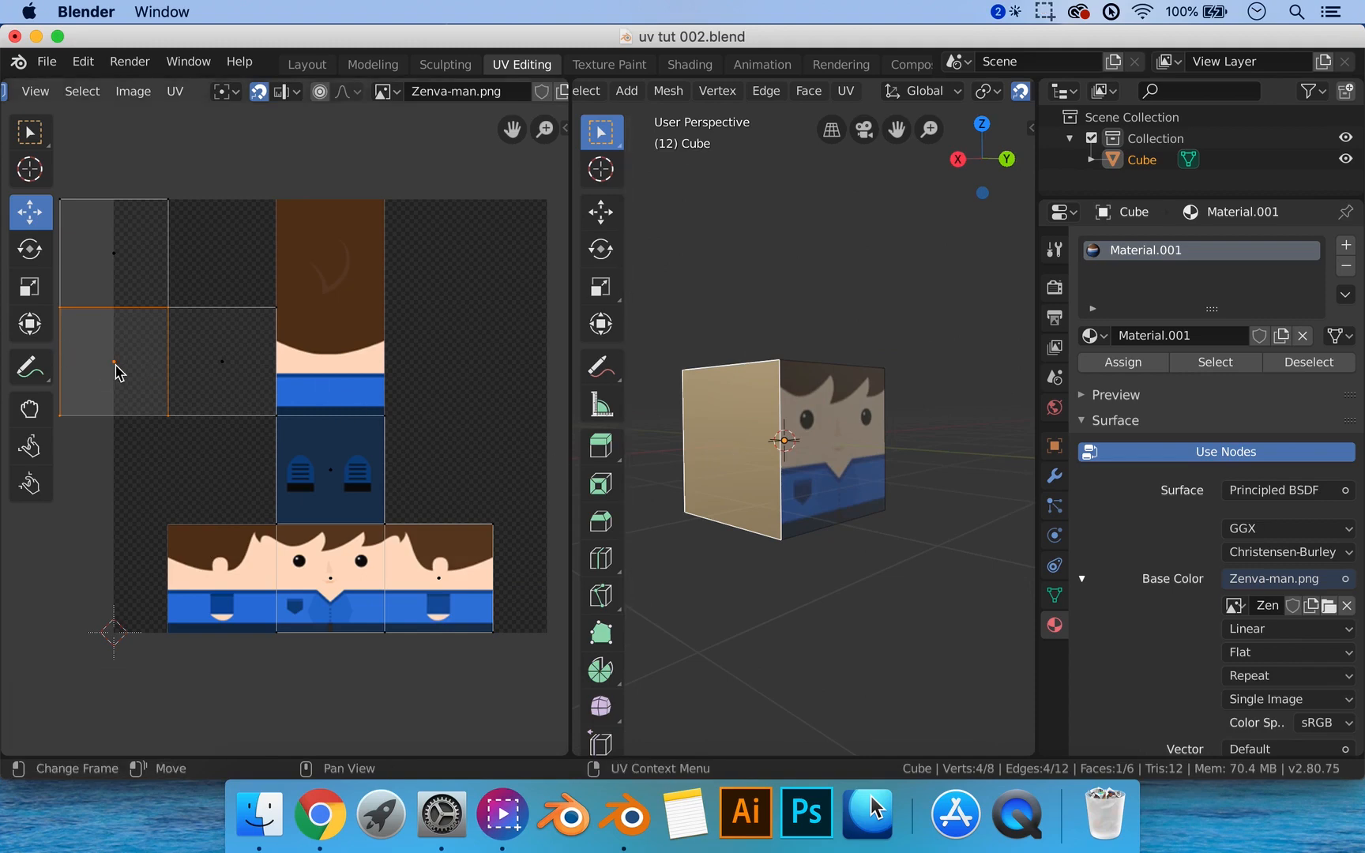
key("g")
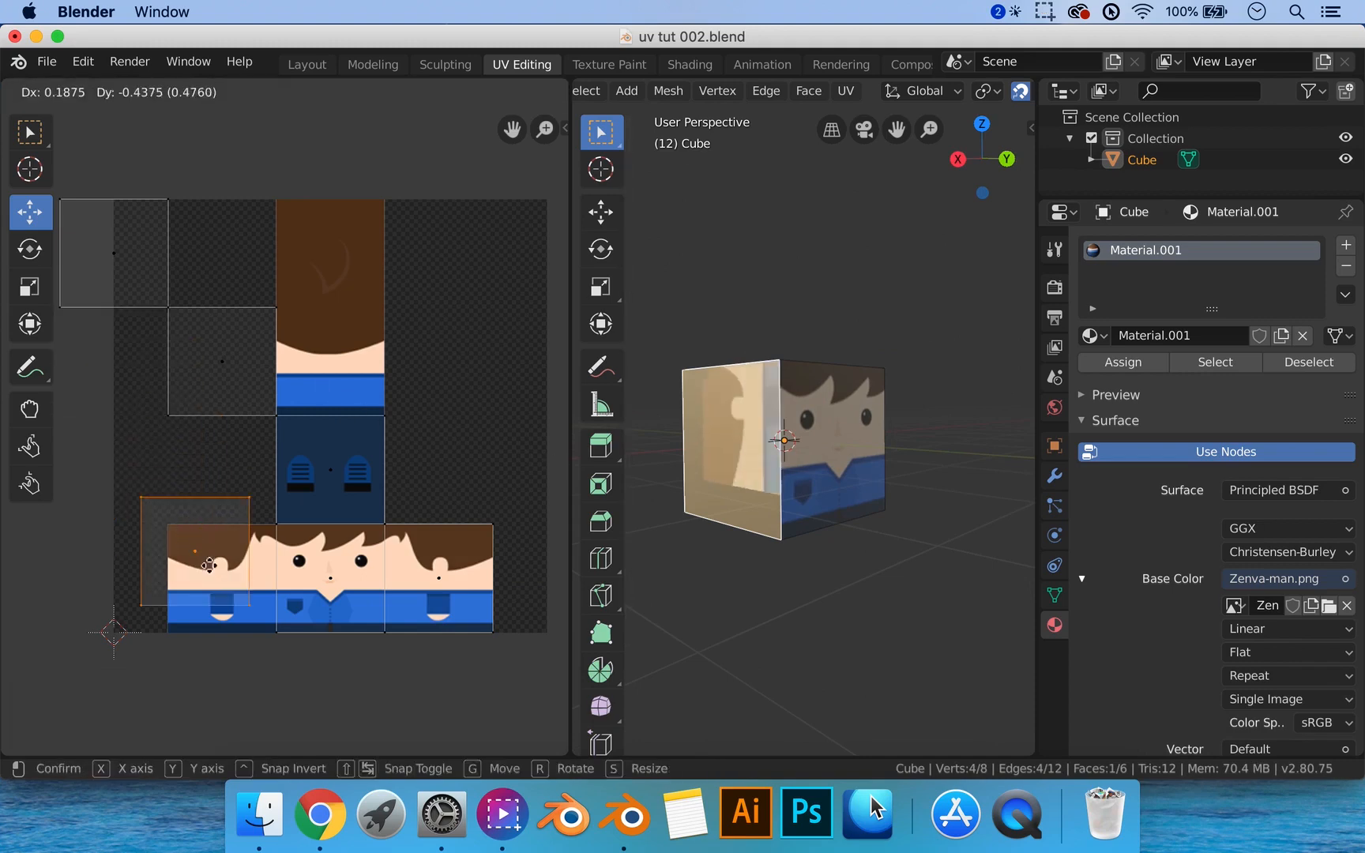
left_click(224, 575)
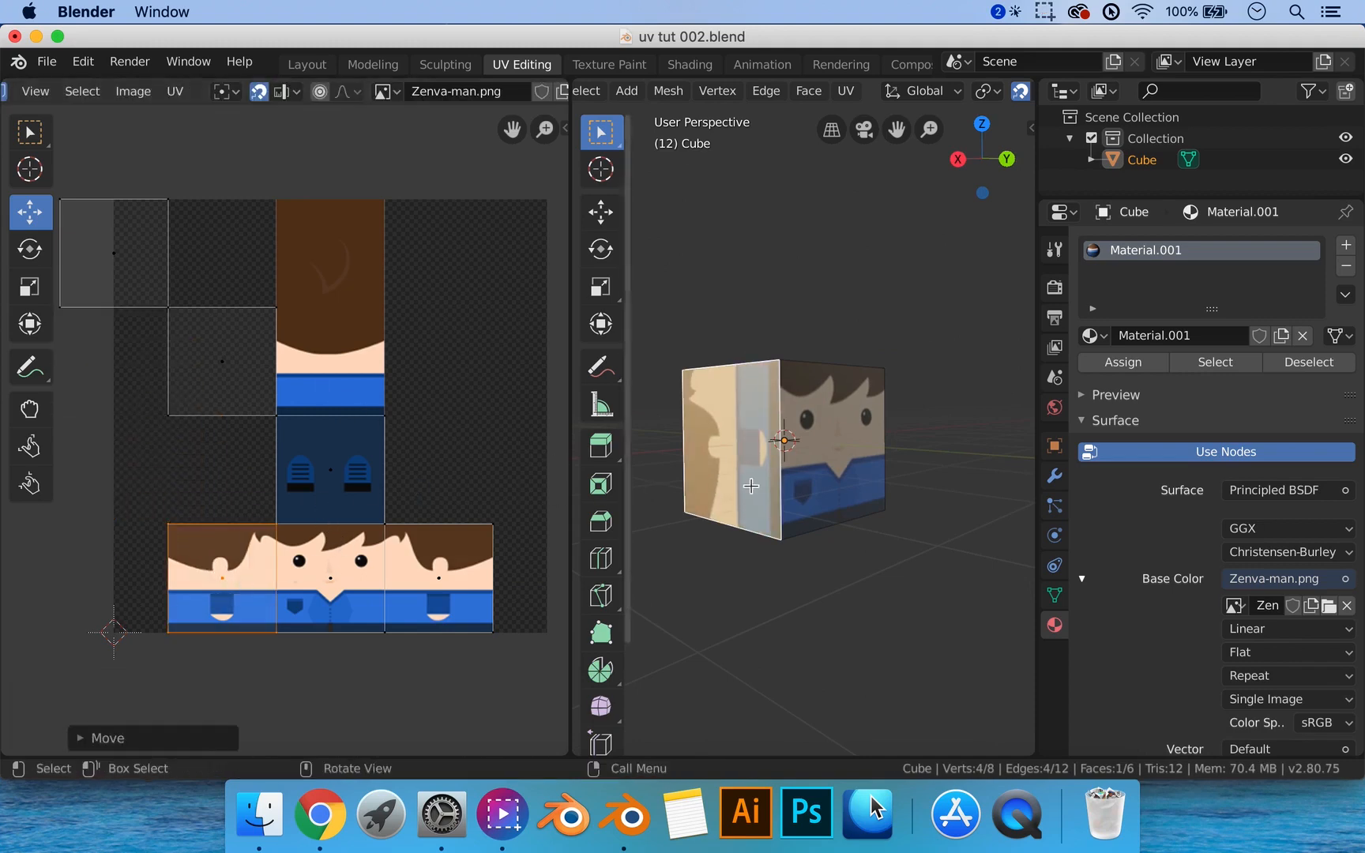
Select the cube's top face and snap its UV onto the uppermost brown hair square.
middle_click_drag(737, 454, 822, 553, "shift")
left_click(869, 413)
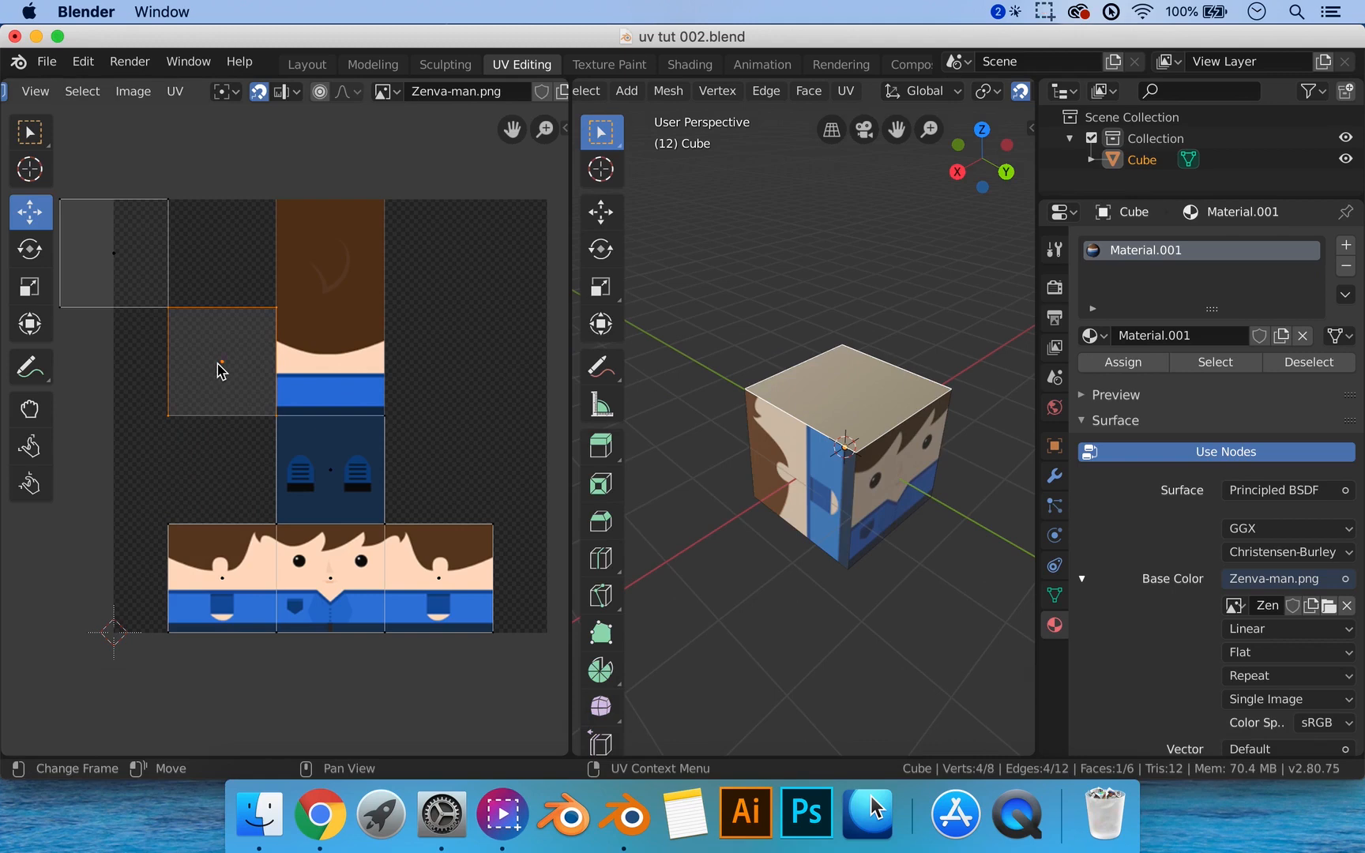
key("g")
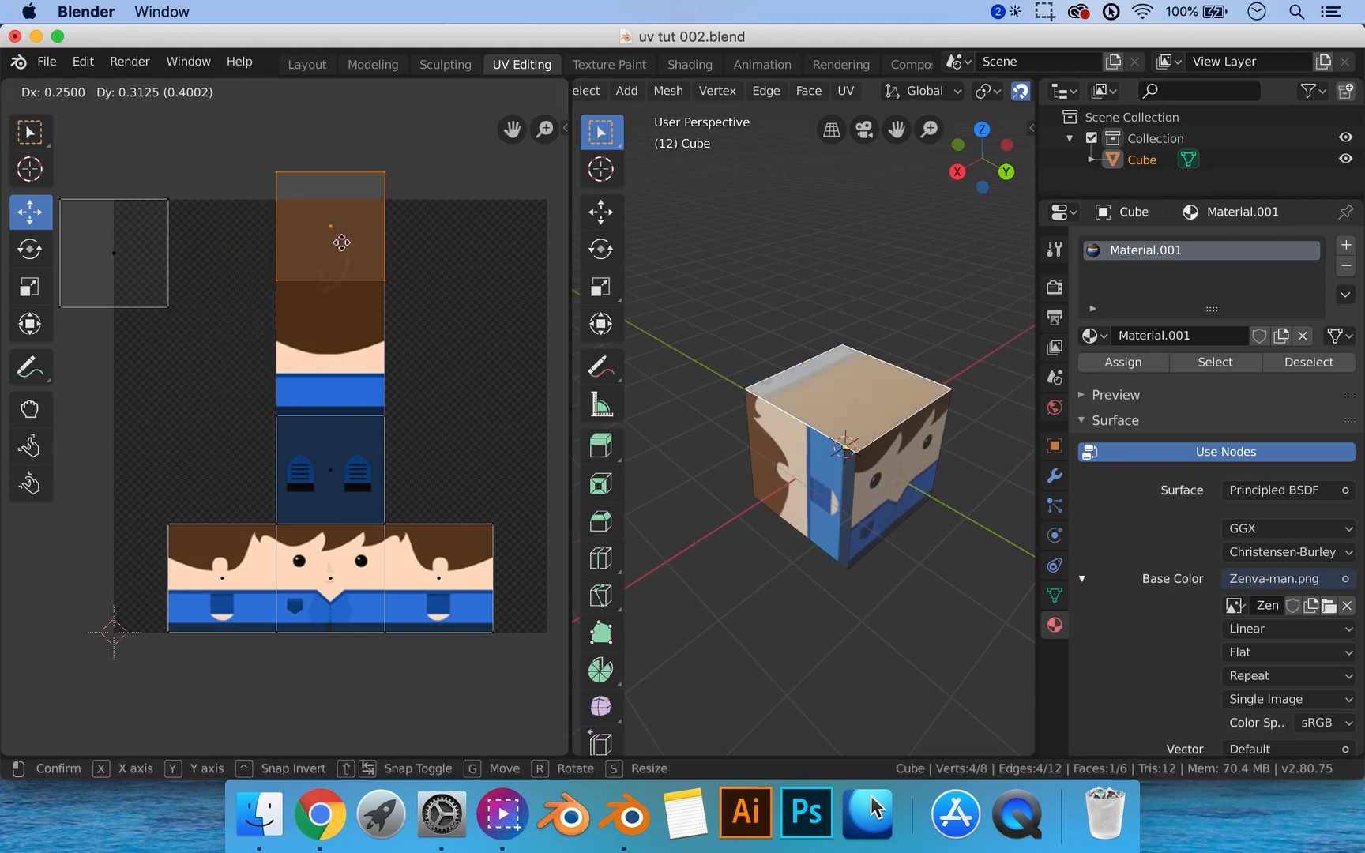
left_click(340, 257)
Select the UV of the cube's back face and move it onto the back-of-head artwork below the hair square.
middle_click_drag(773, 390, 899, 406)
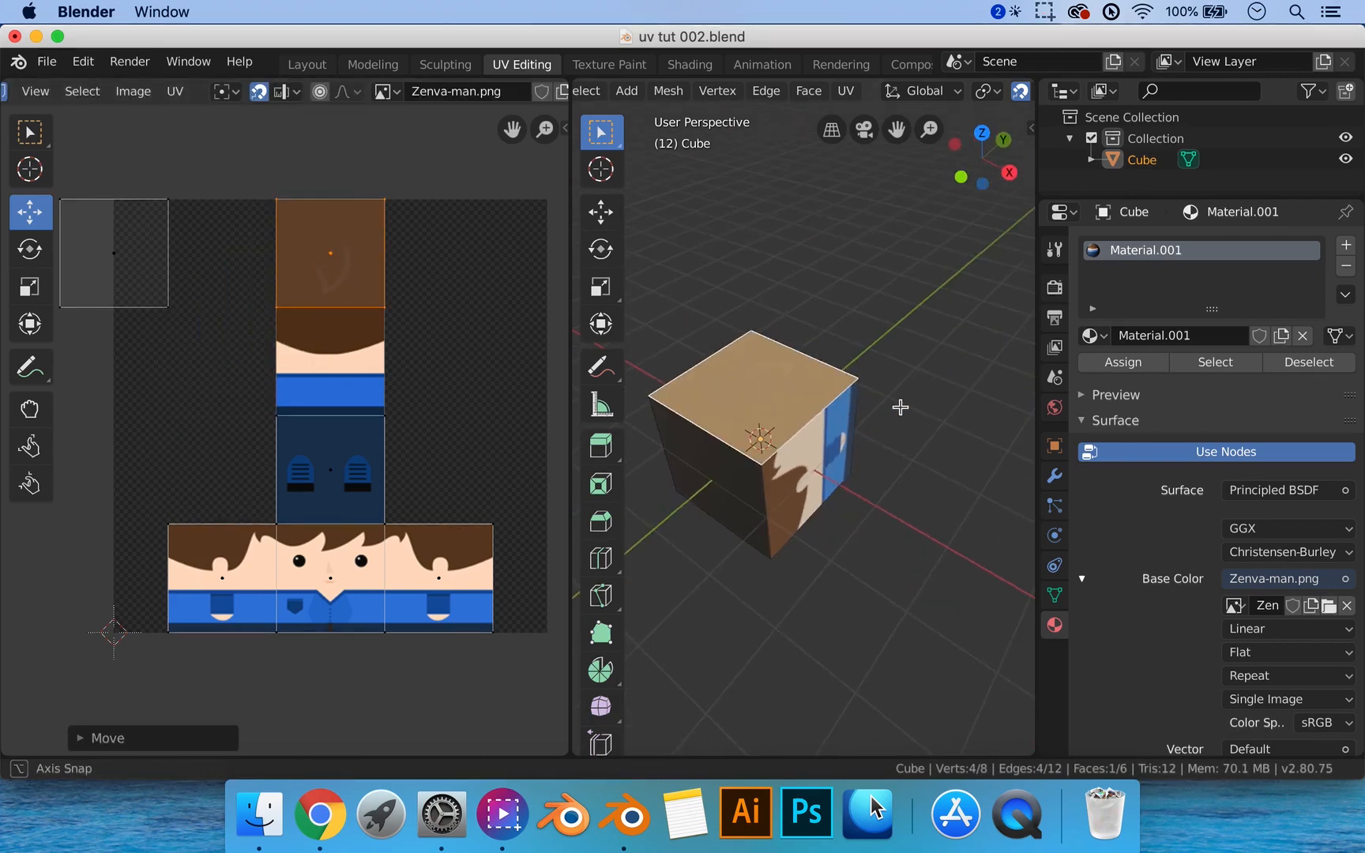
key("g")
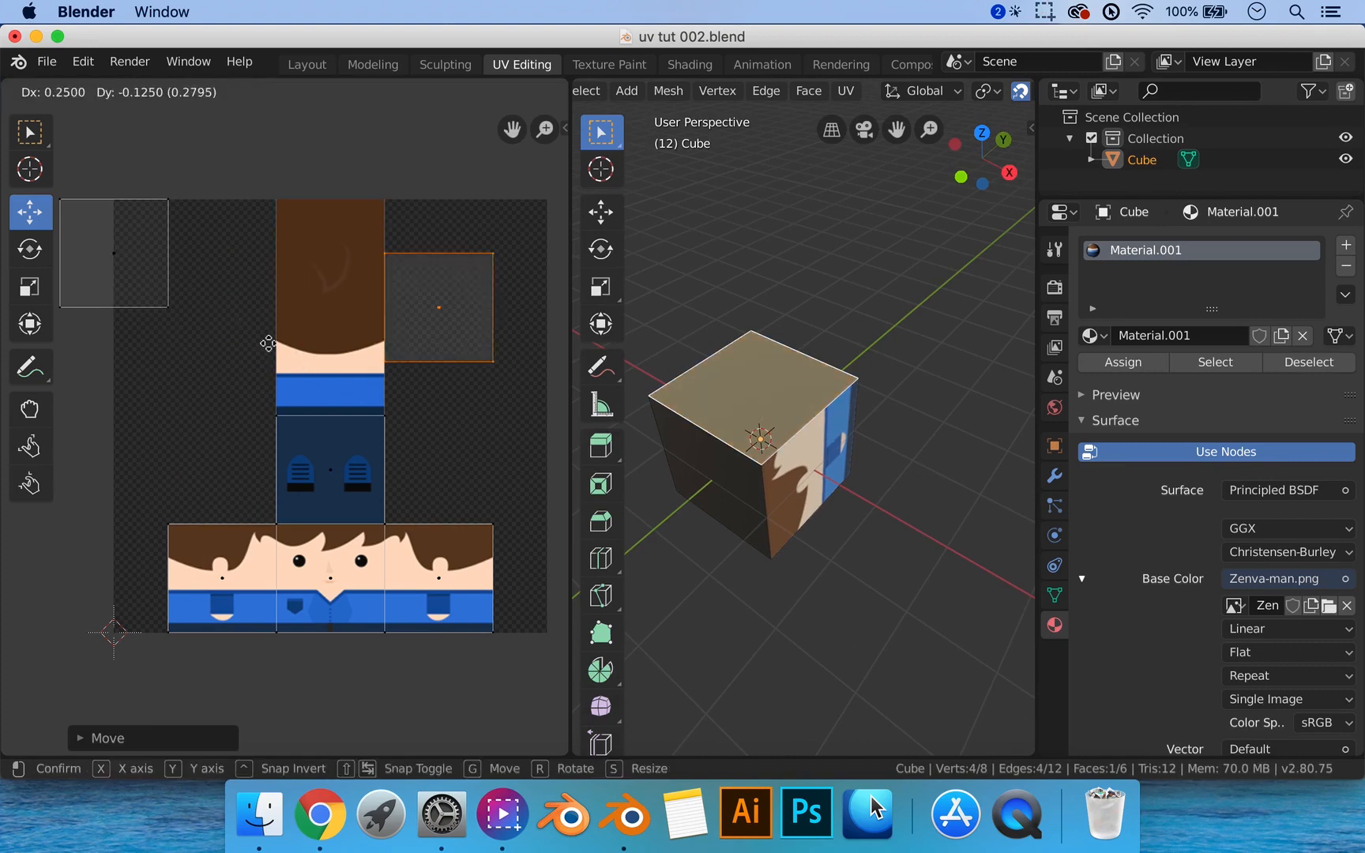
right_click(116, 262)
left_click(113, 266)
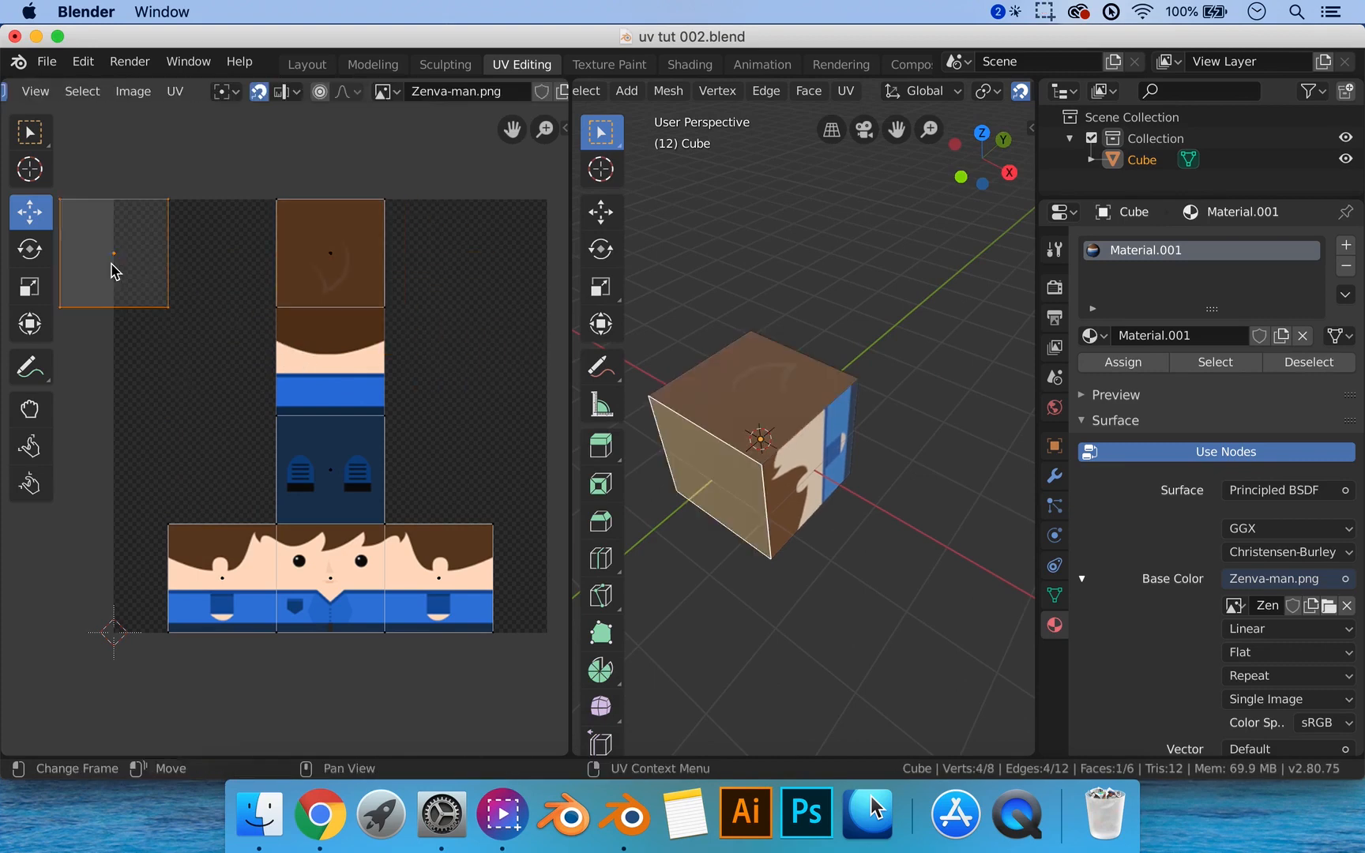
left_click(328, 363)
Rotate the back face's UV until the back-of-head image stands upright on the cube.
middle_click_drag(692, 417, 826, 441)
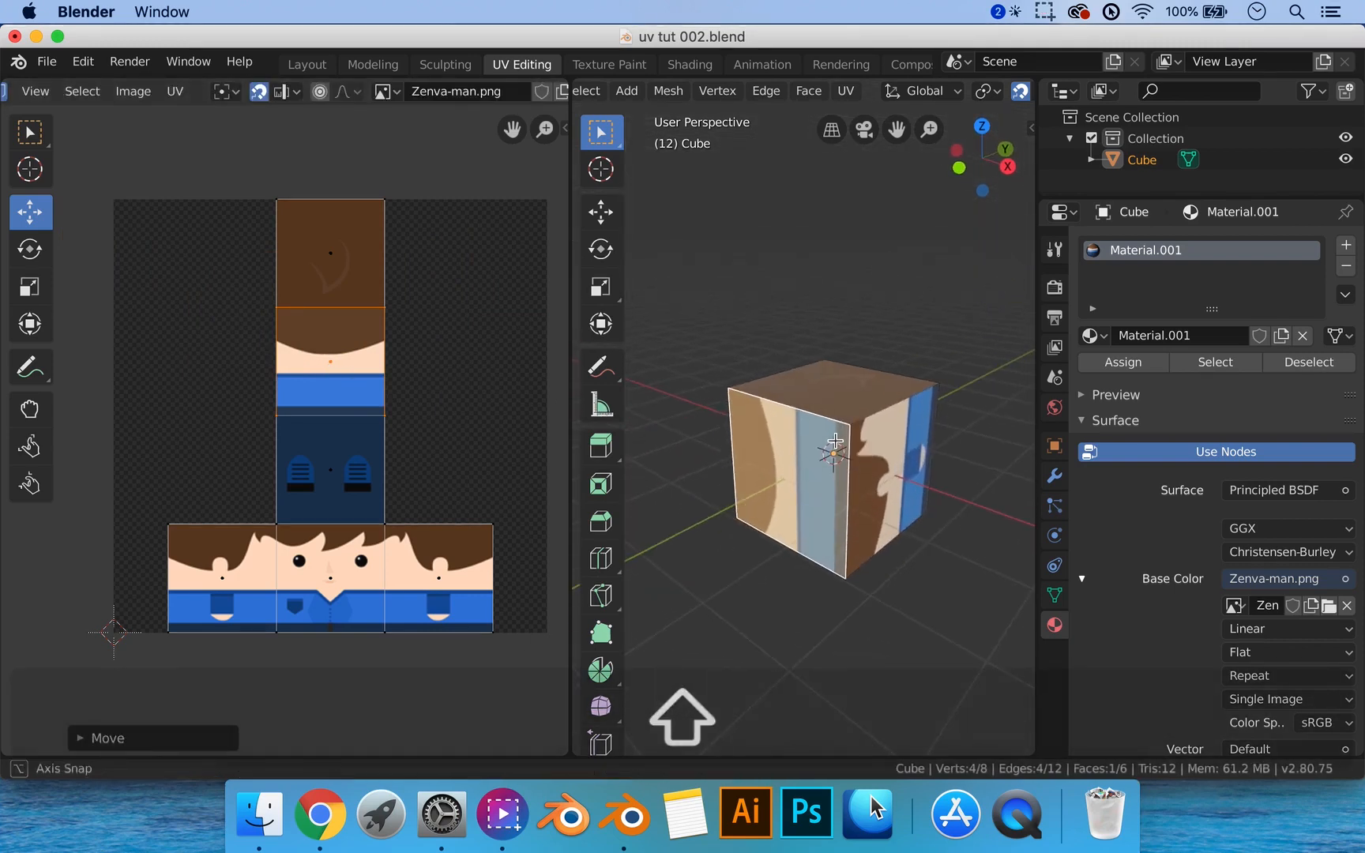
left_click(339, 381)
key("r")
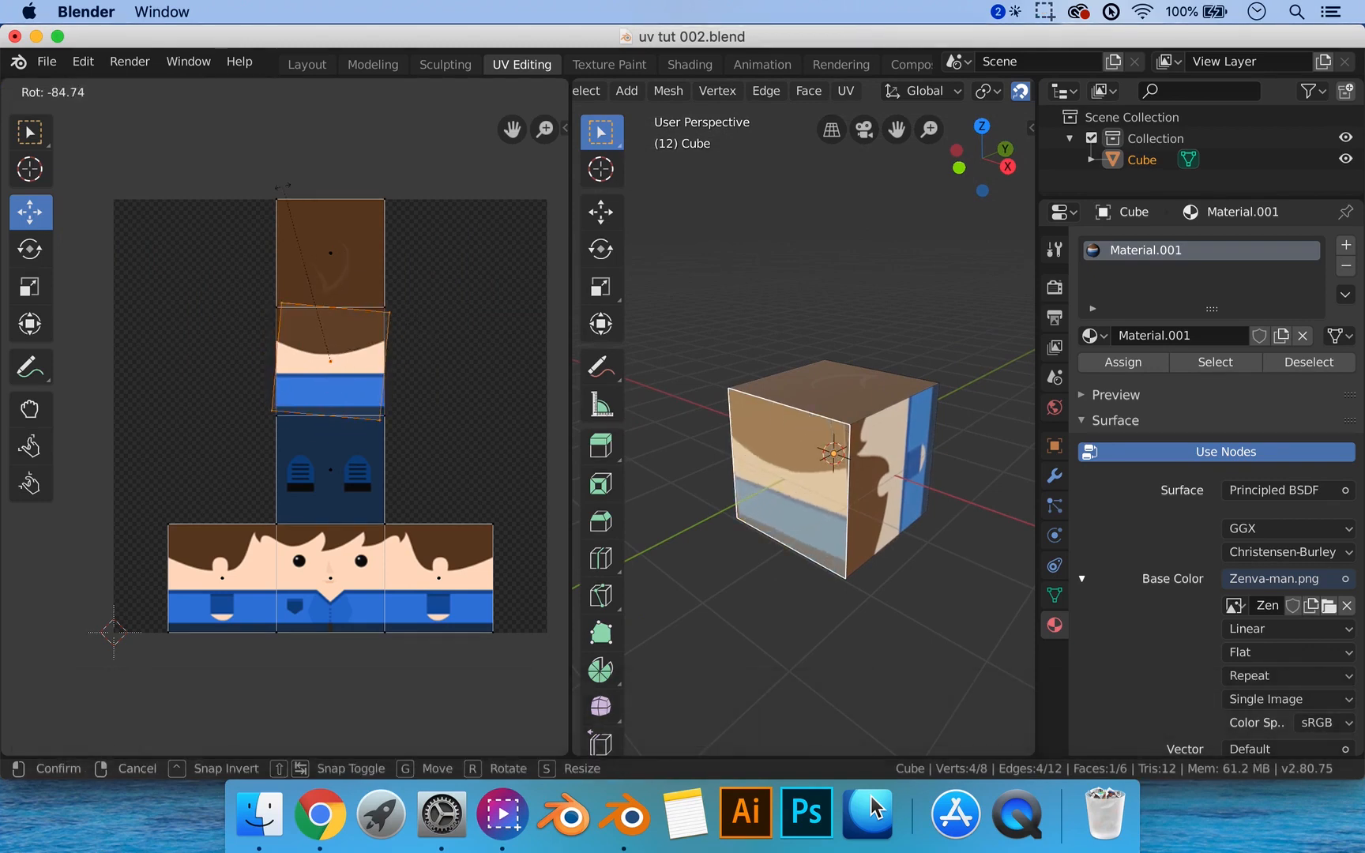
key("ctrl")
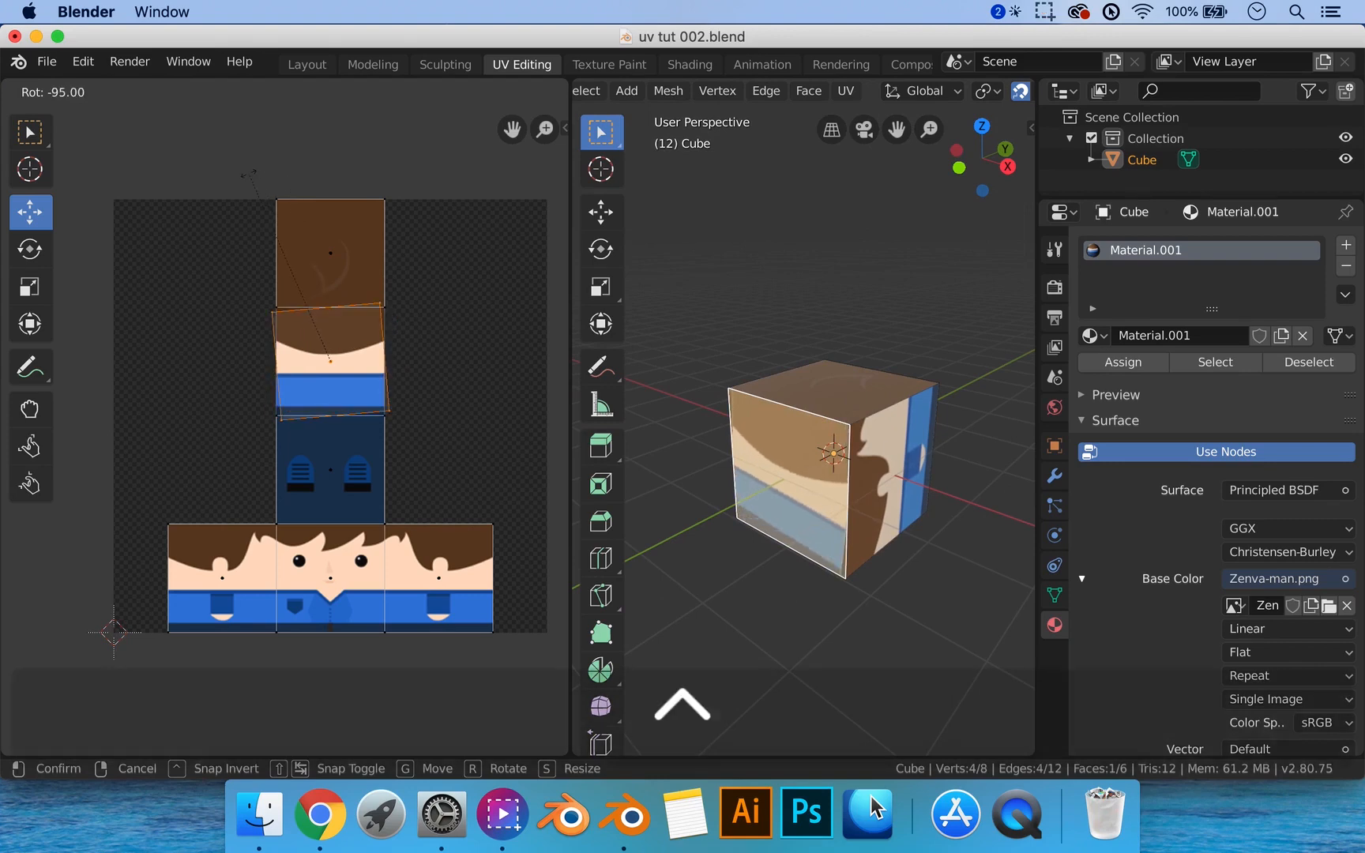
left_click(260, 175)
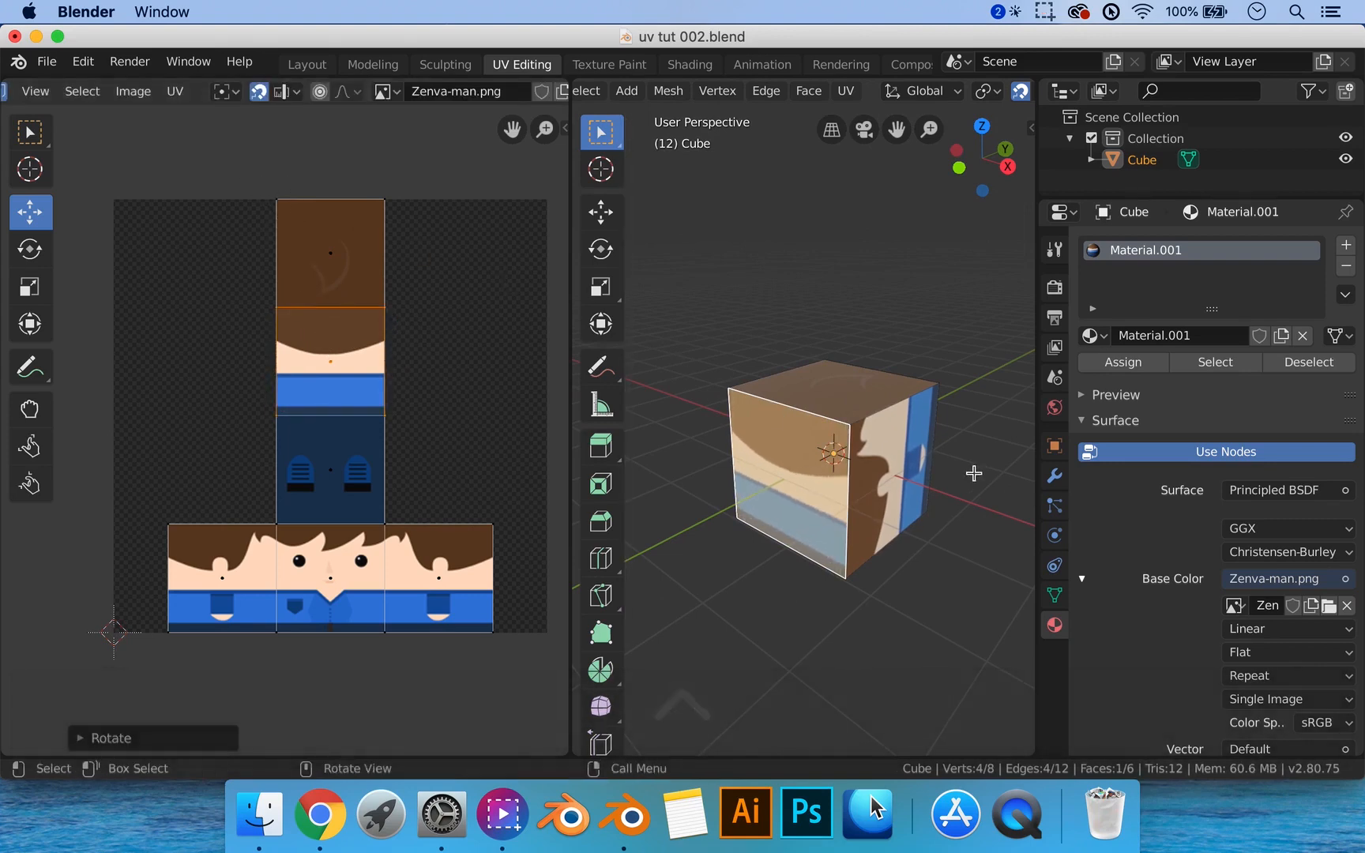
Rotate the side face's UV on the ear artwork left of the face until the ear stands upright on the cube.
middle_click_drag(973, 472, 875, 463)
left_click(229, 596)
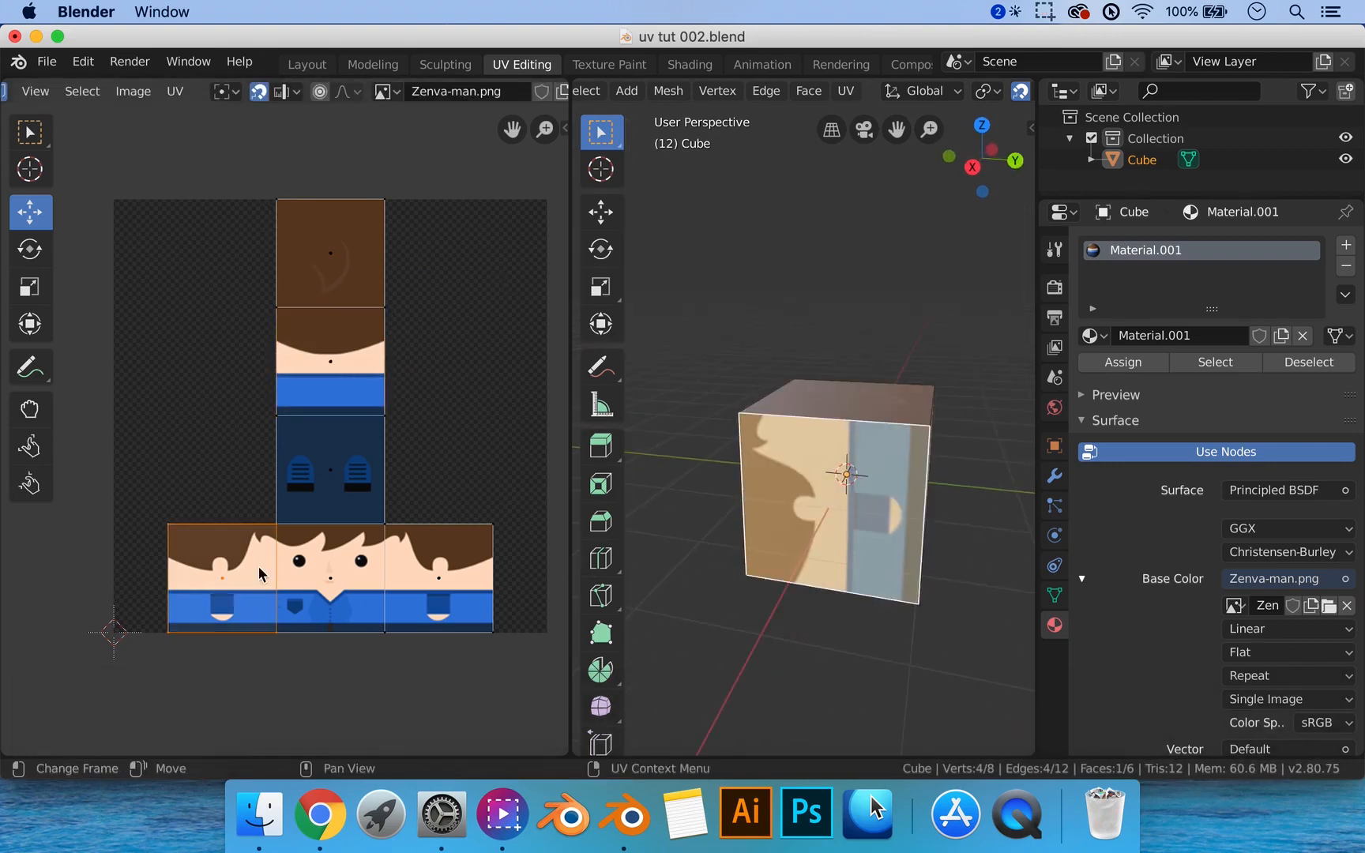
key("r")
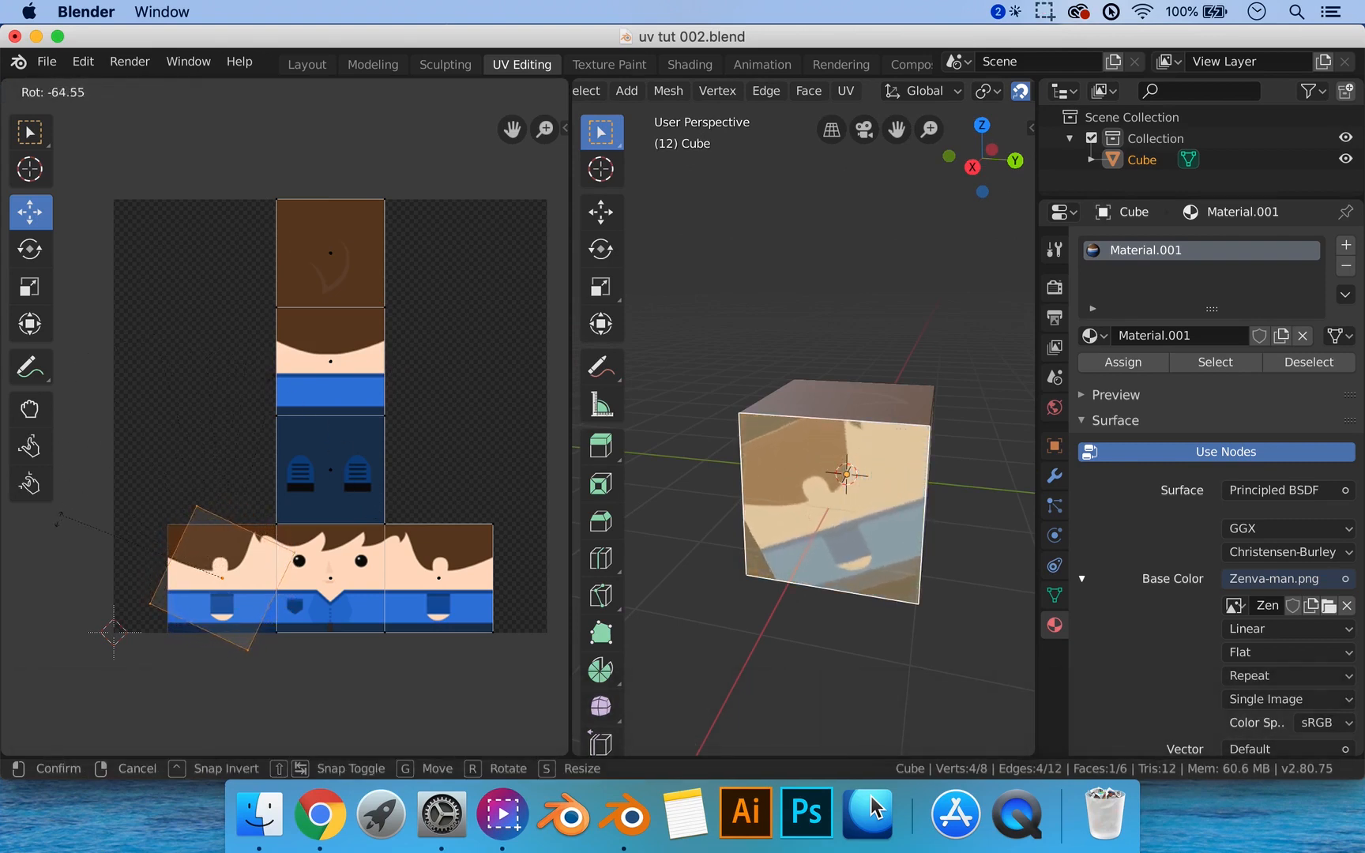
key("ctrl")
left_click(47, 593)
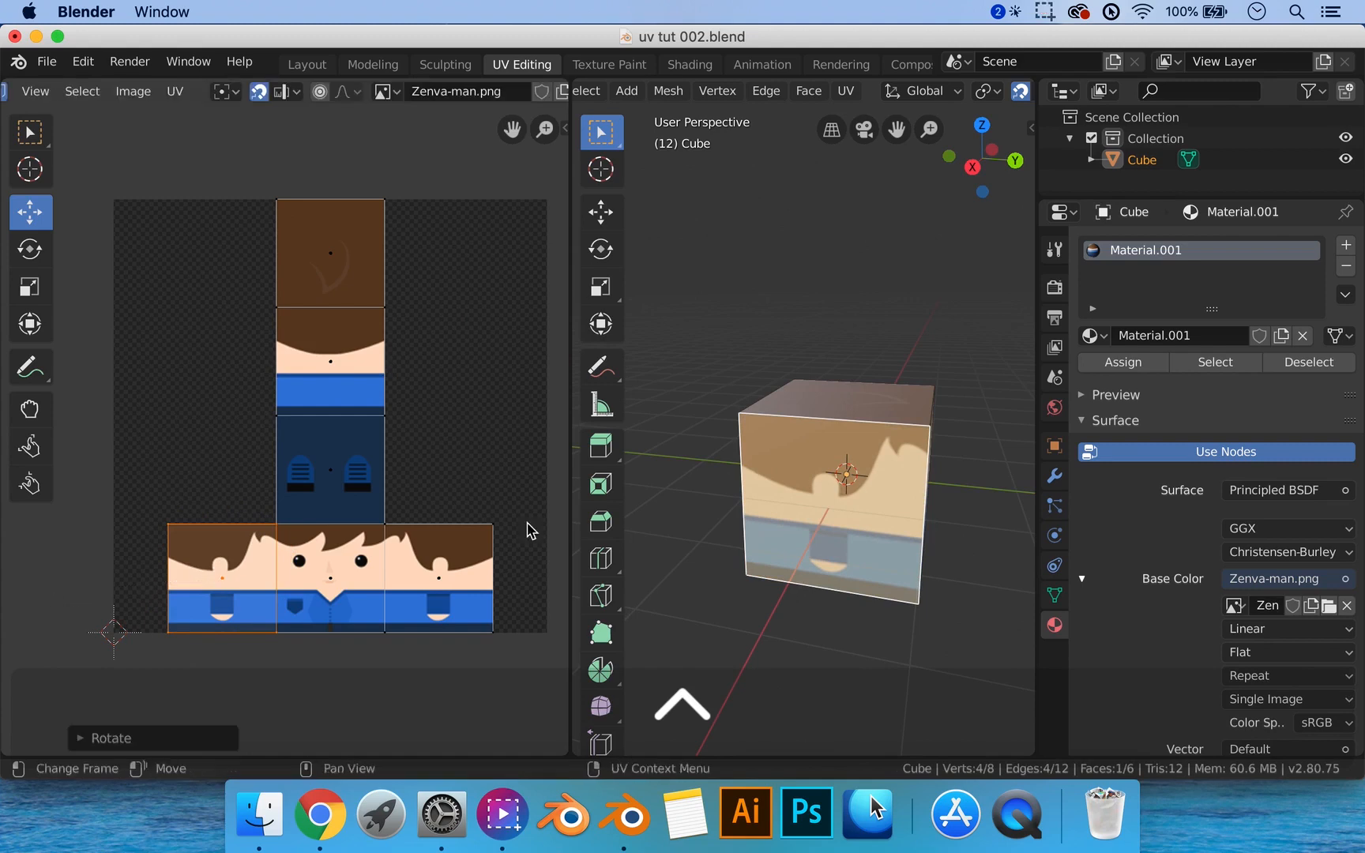
middle_click_drag(956, 513, 888, 530)
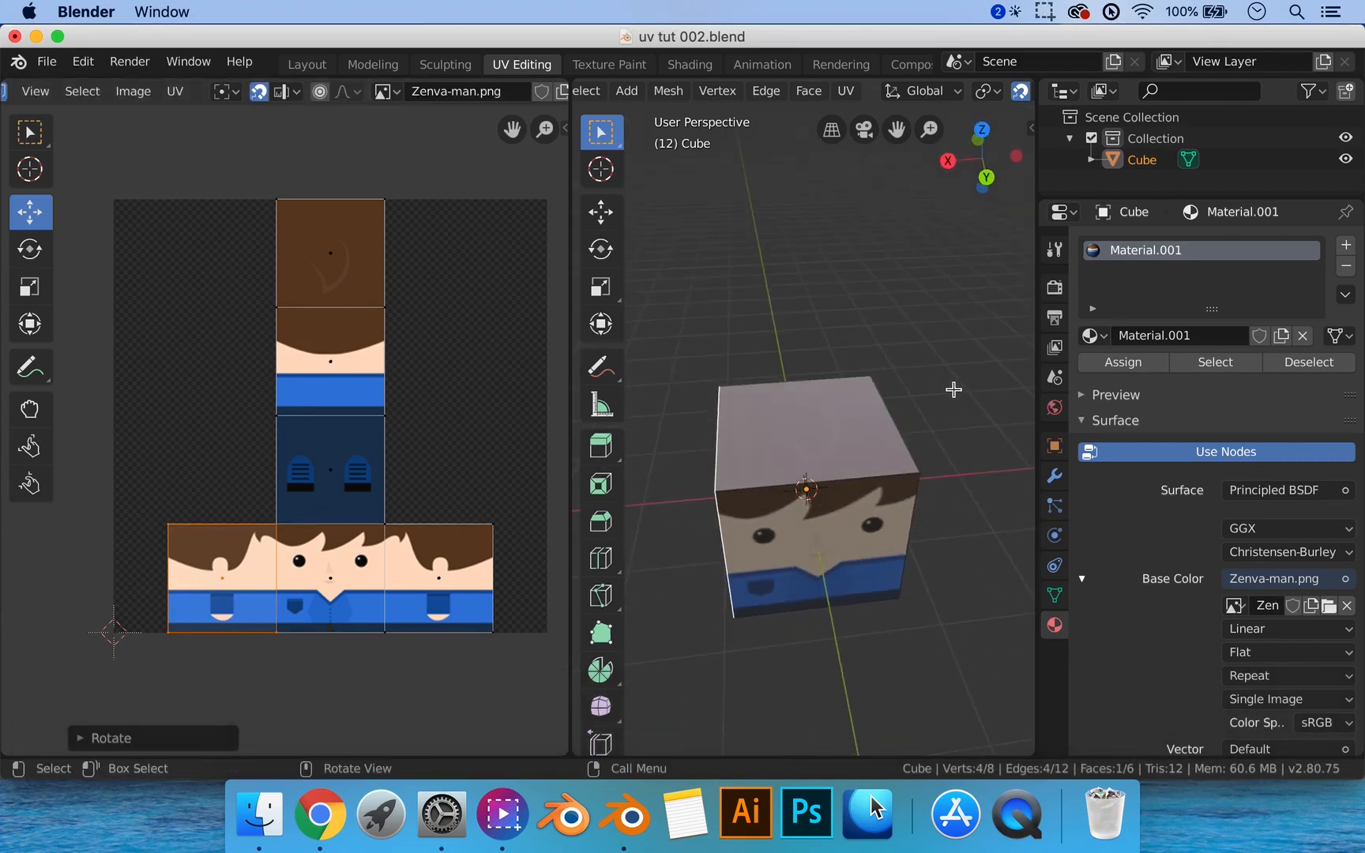
Rotate the top face's UV on the brown hair square by -180 degrees.
middle_click_drag(803, 376, 863, 400)
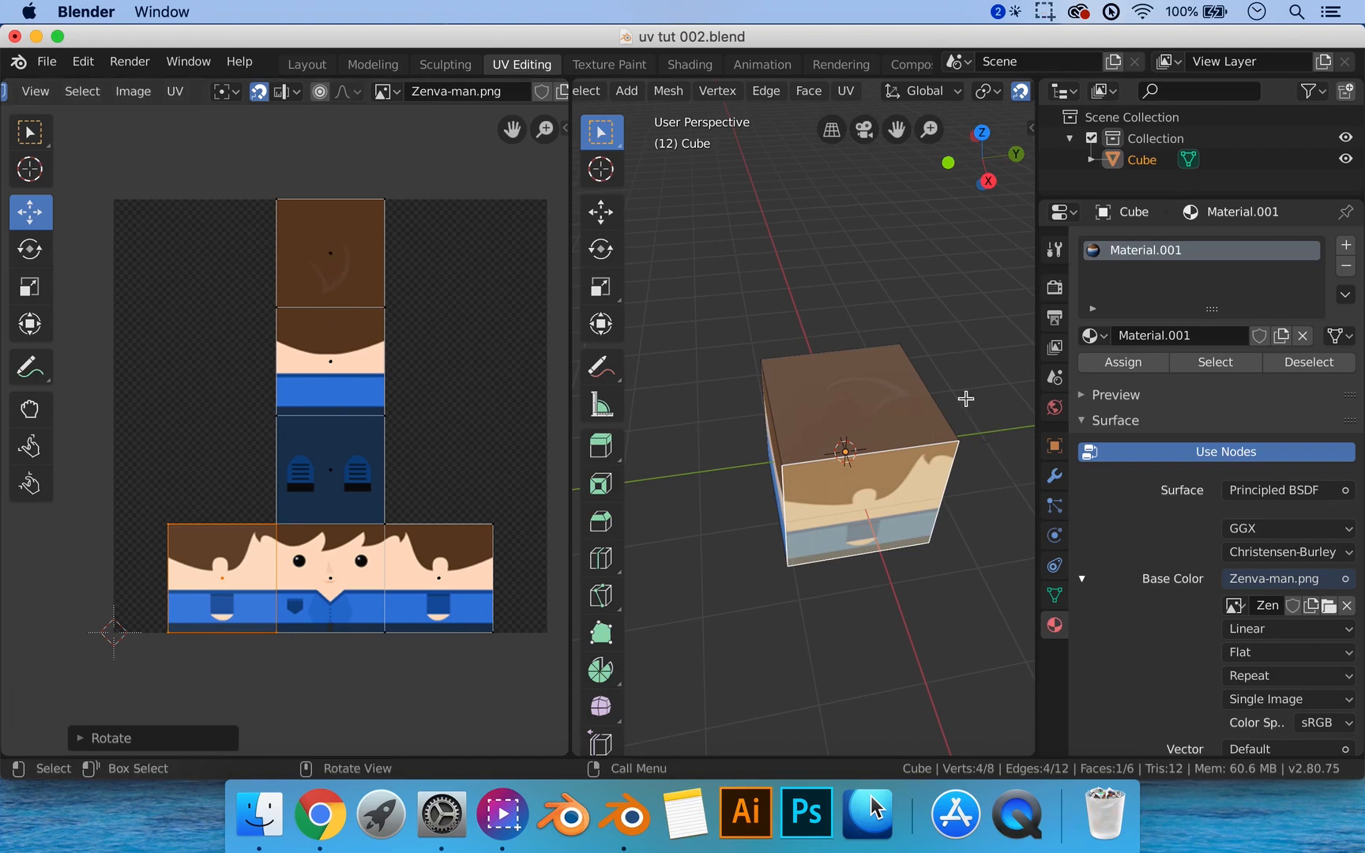
left_click(381, 254)
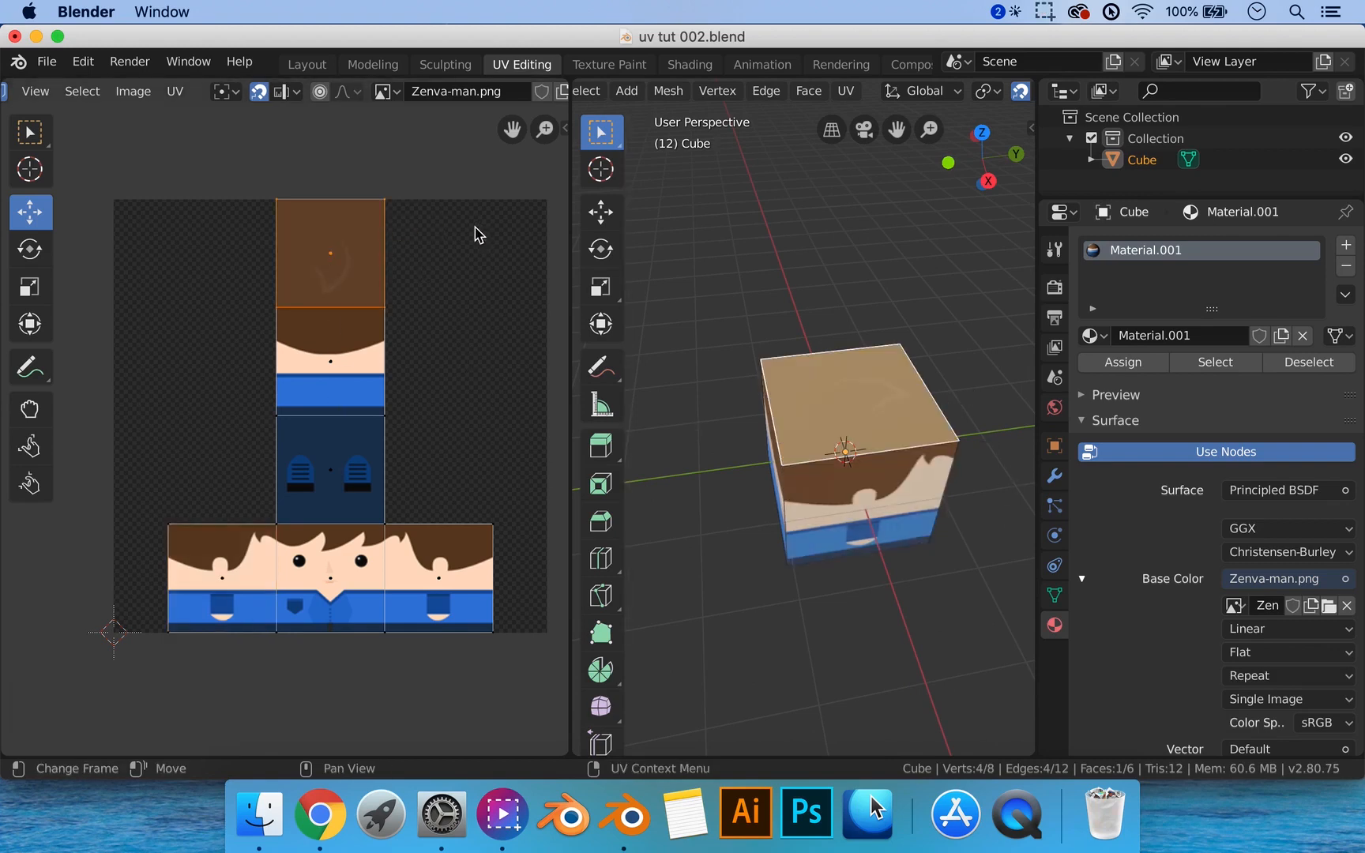
key("r")
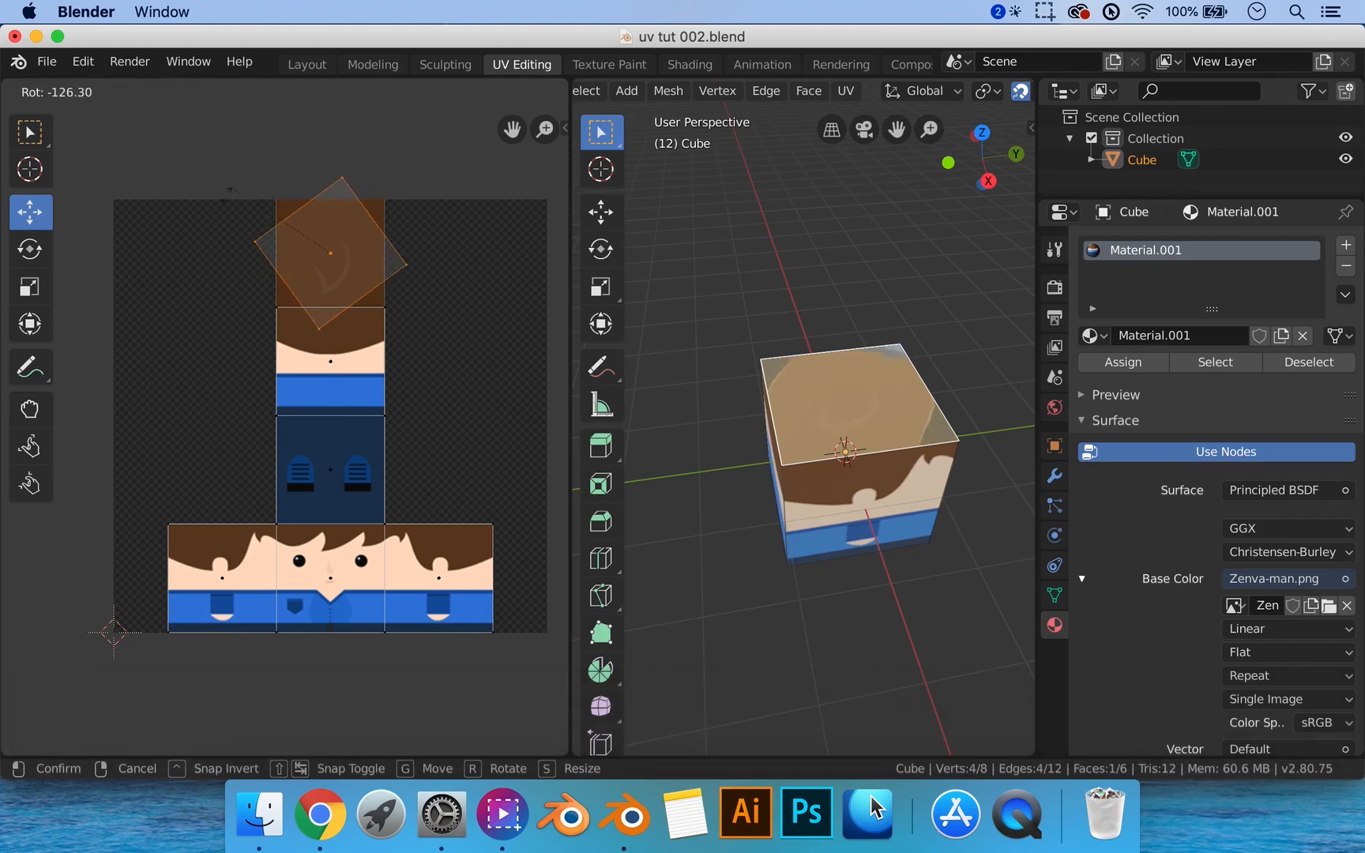
key("ctrl")
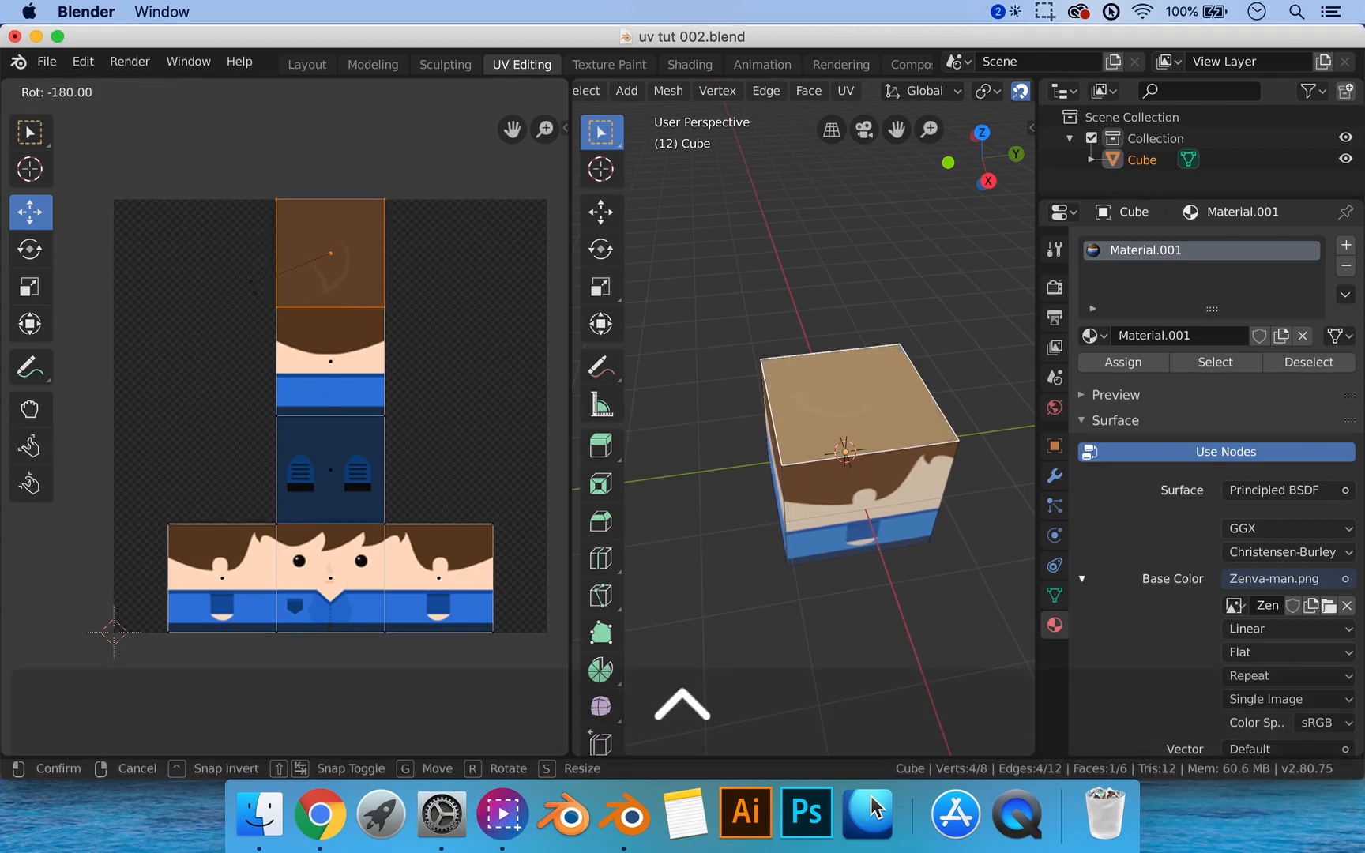
left_click(249, 289)
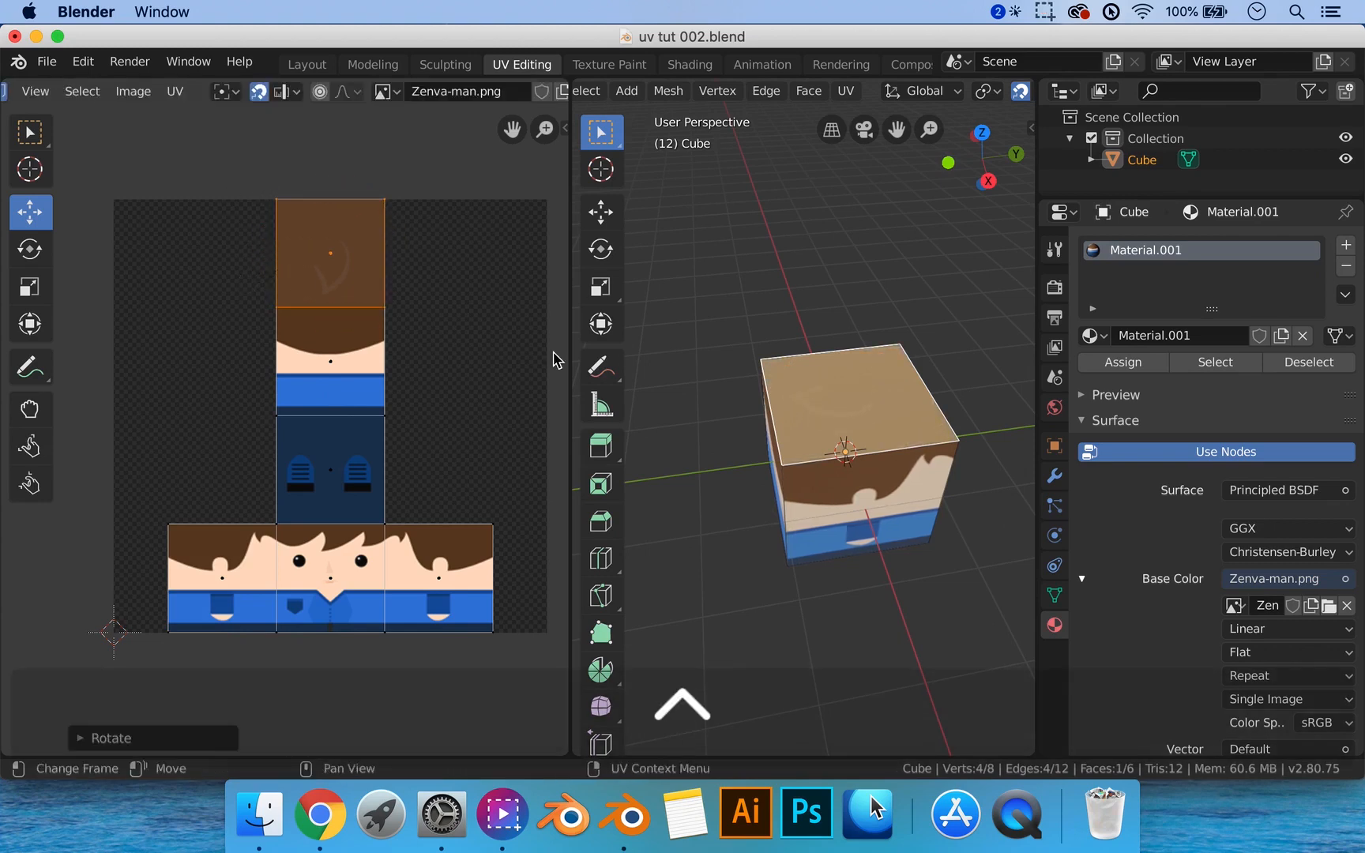
Center the 3D view on the cube, return it to Object Mode and deselect it.
middle_click_drag(695, 340, 786, 411)
scroll(847, 450, "up", 5)
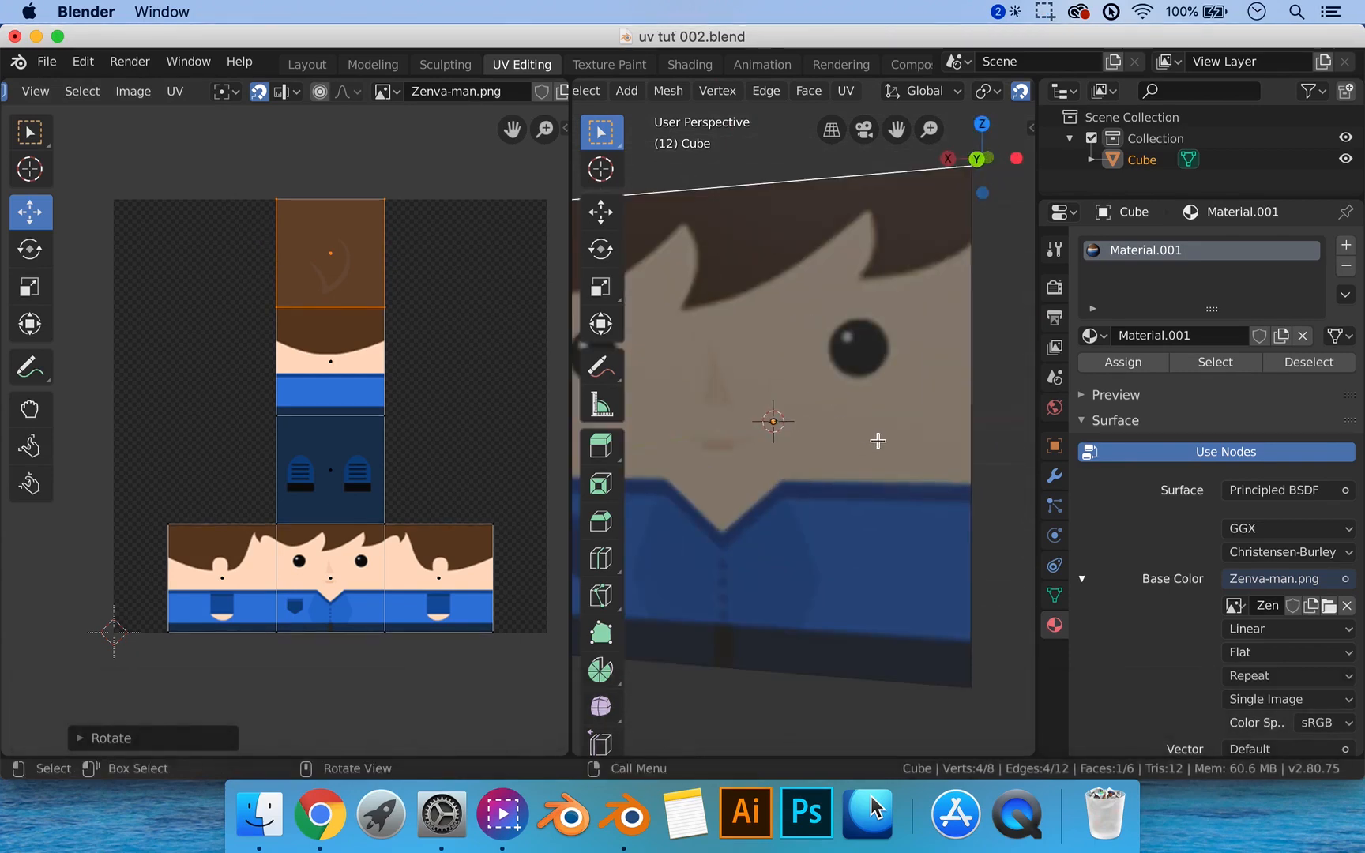
key("shift+c")
key("Tab")
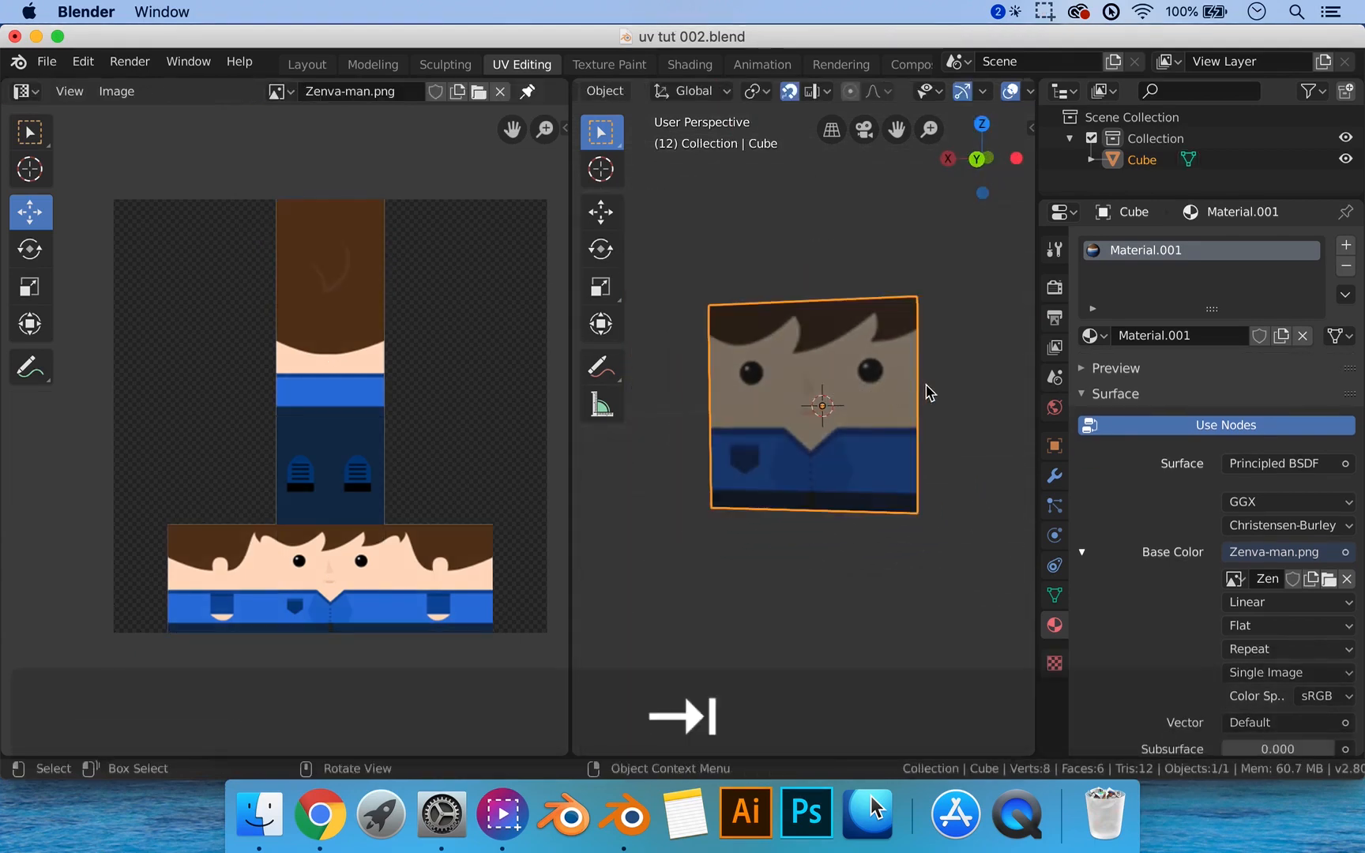
left_click(948, 399)
Examine the textured cube's face, hair and ear sides from several angles and distances.
middle_click_drag(948, 399, 970, 445)
scroll(756, 417, "up", 6)
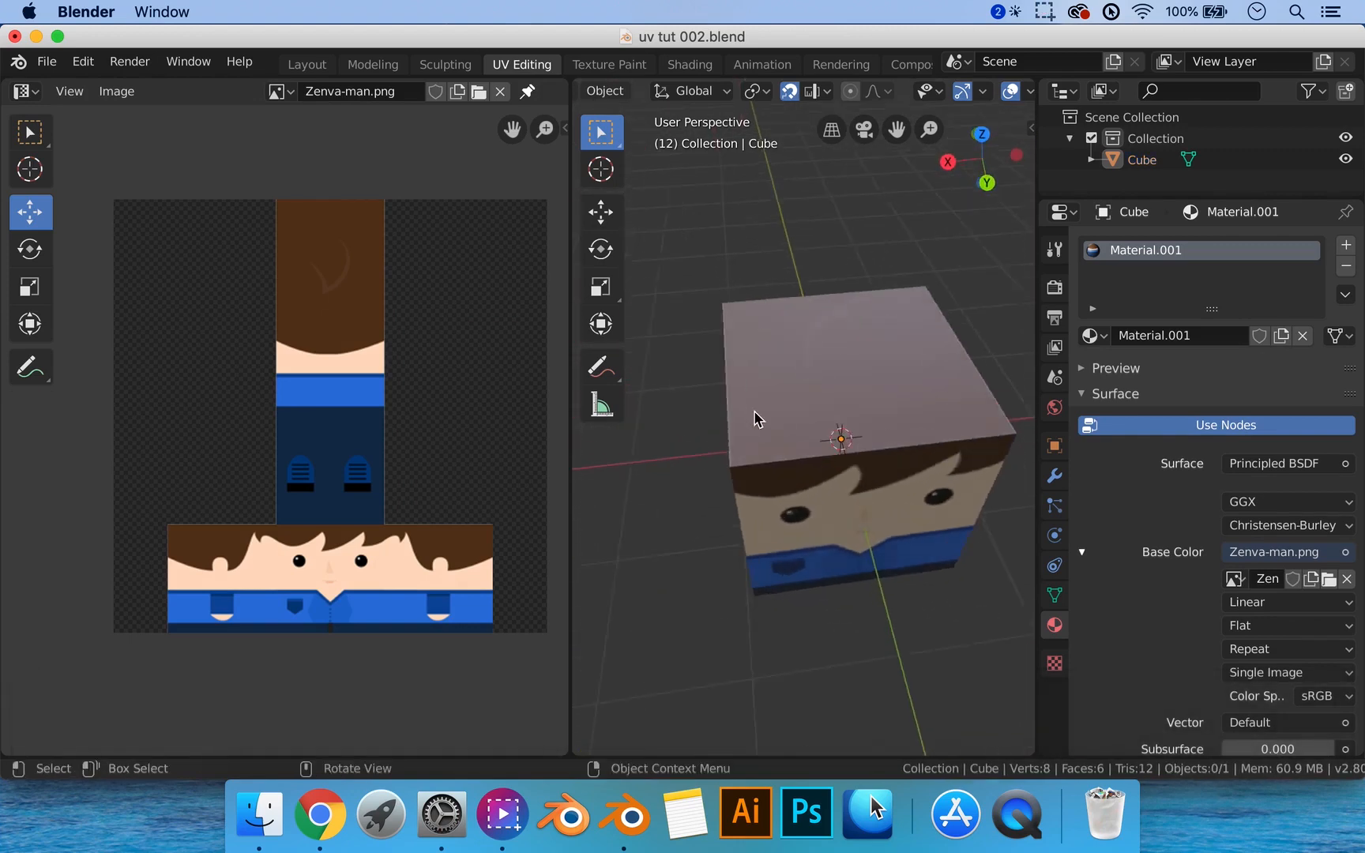
scroll(770, 424, "down", 6)
middle_click_drag(770, 424, 662, 298)
scroll(718, 363, "down", 3)
scroll(798, 451, "up", 5)
middle_click_drag(798, 451, 869, 505)
scroll(893, 451, "down", 3)
scroll(861, 498, "down", 1)
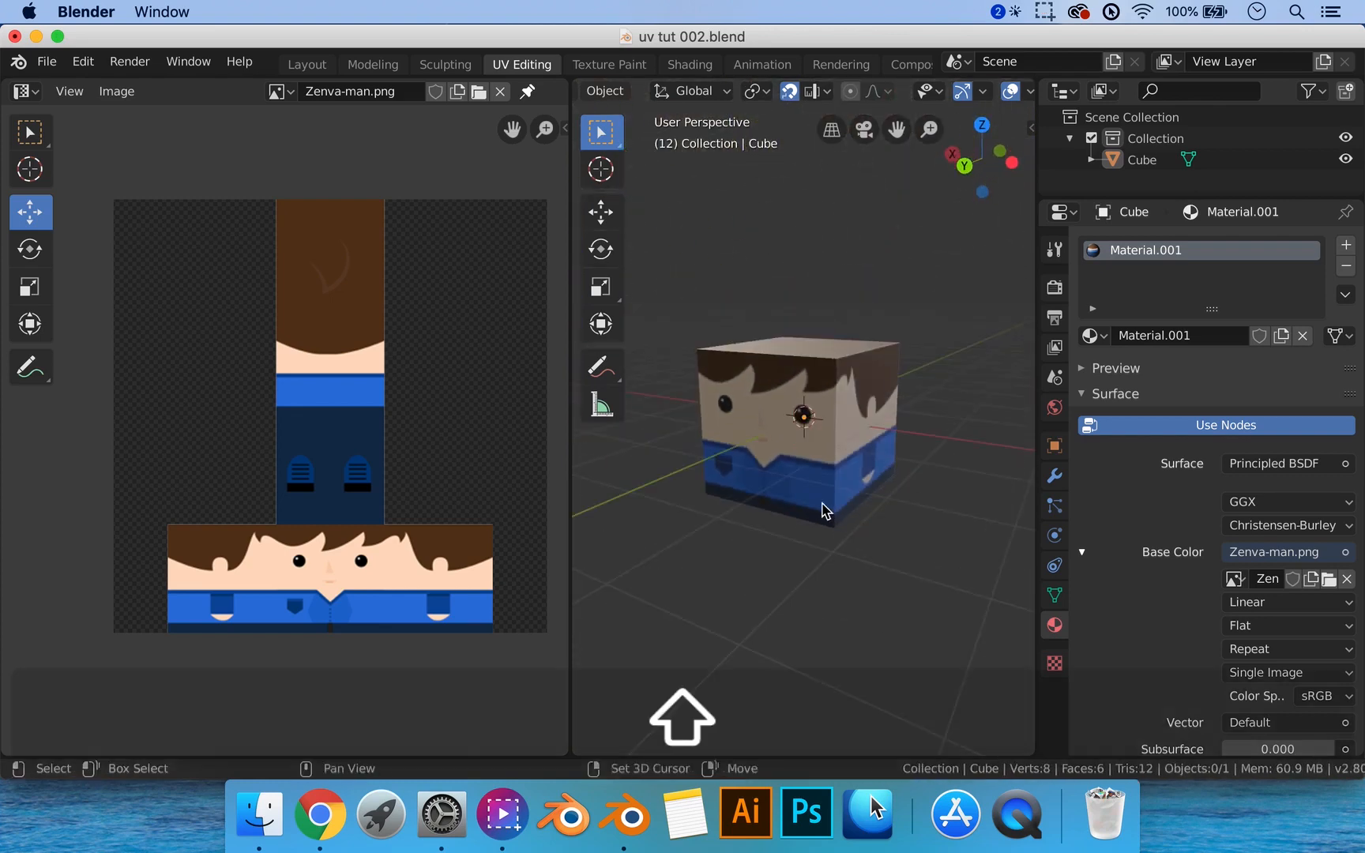
middle_click_drag(825, 503, 846, 510, "shift")
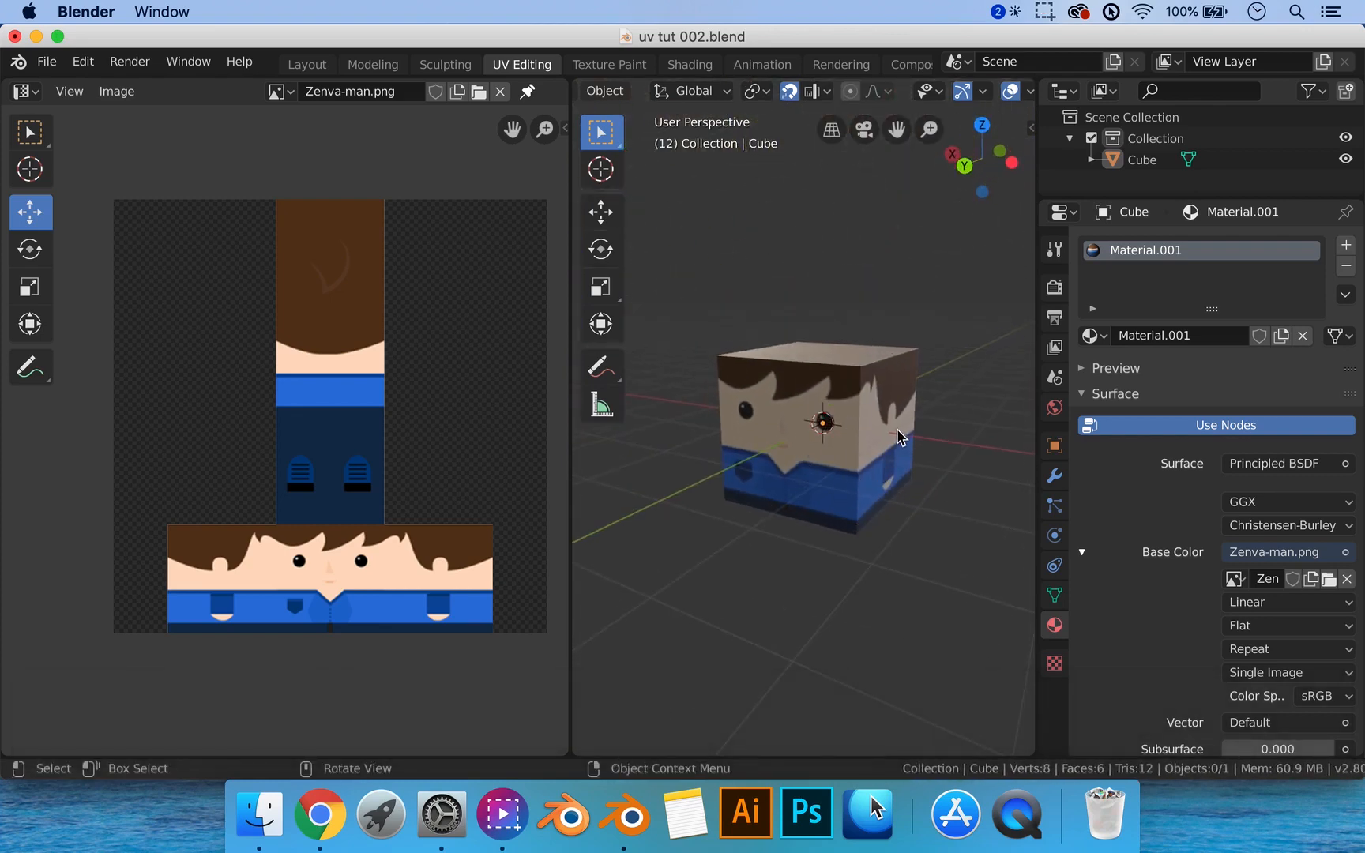
middle_click_drag(901, 436, 829, 463)
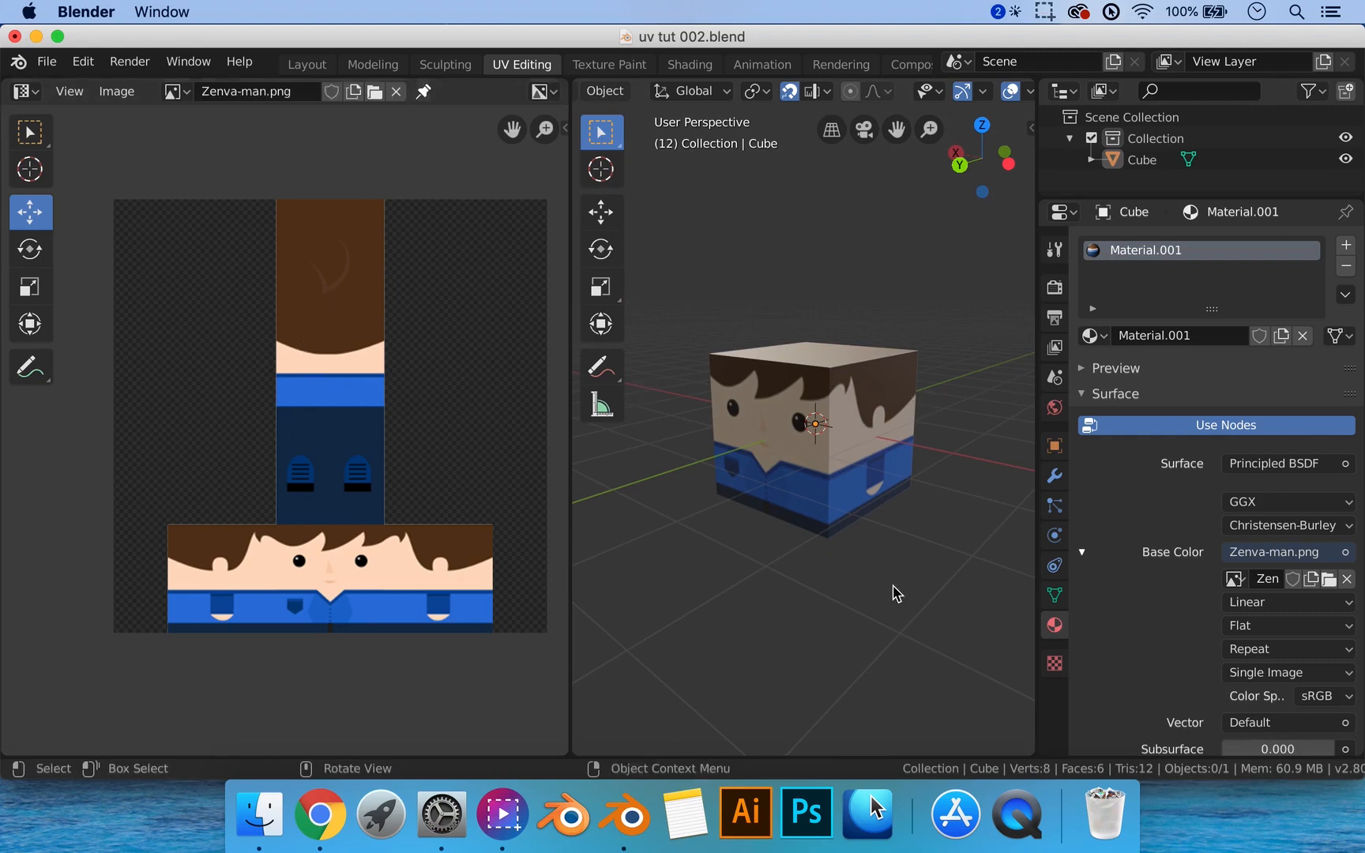
middle_click_drag(792, 424, 896, 365)
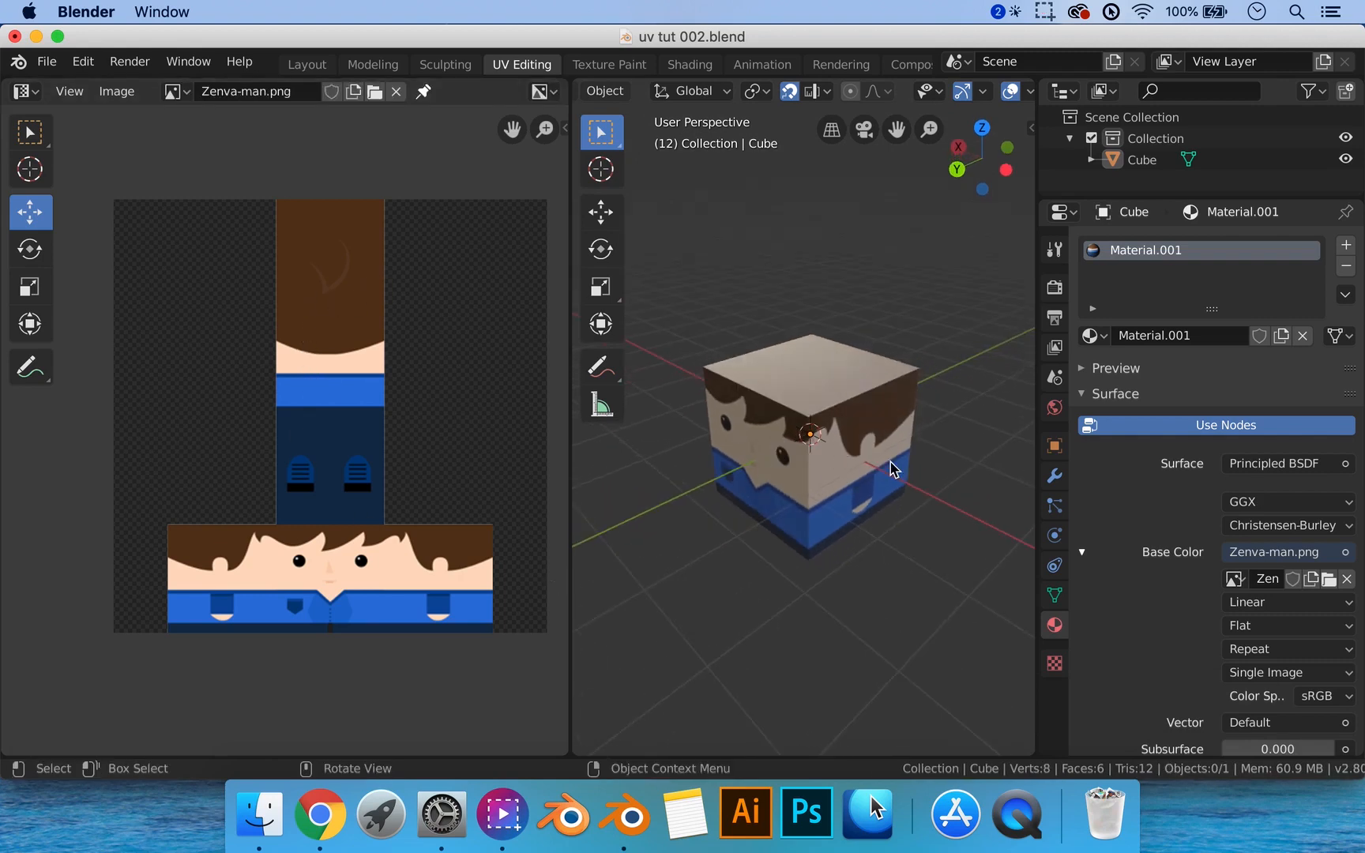
middle_click_drag(891, 470, 843, 426)
left_click(845, 427)
middle_click_drag(902, 478, 858, 485)
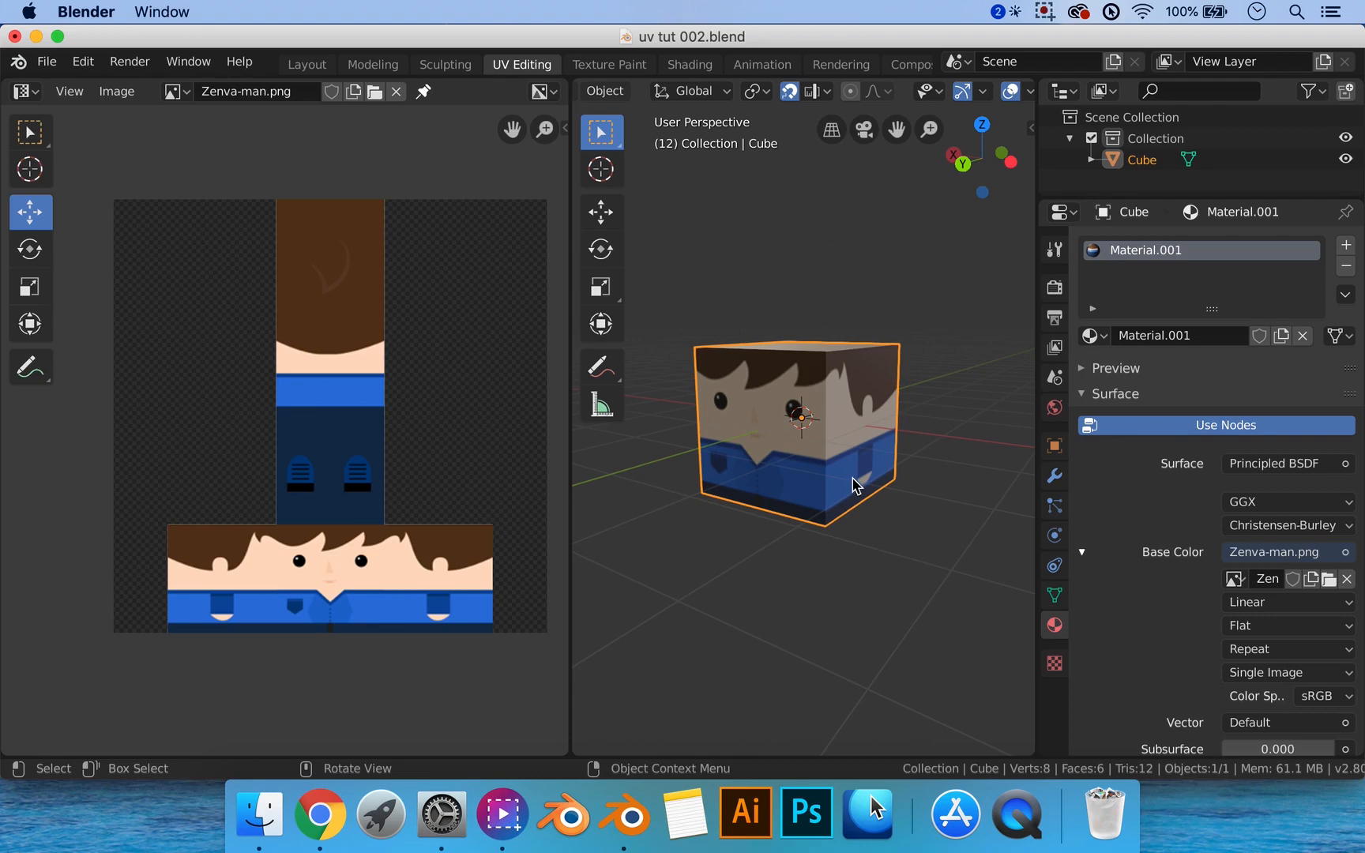
key("shift+super")
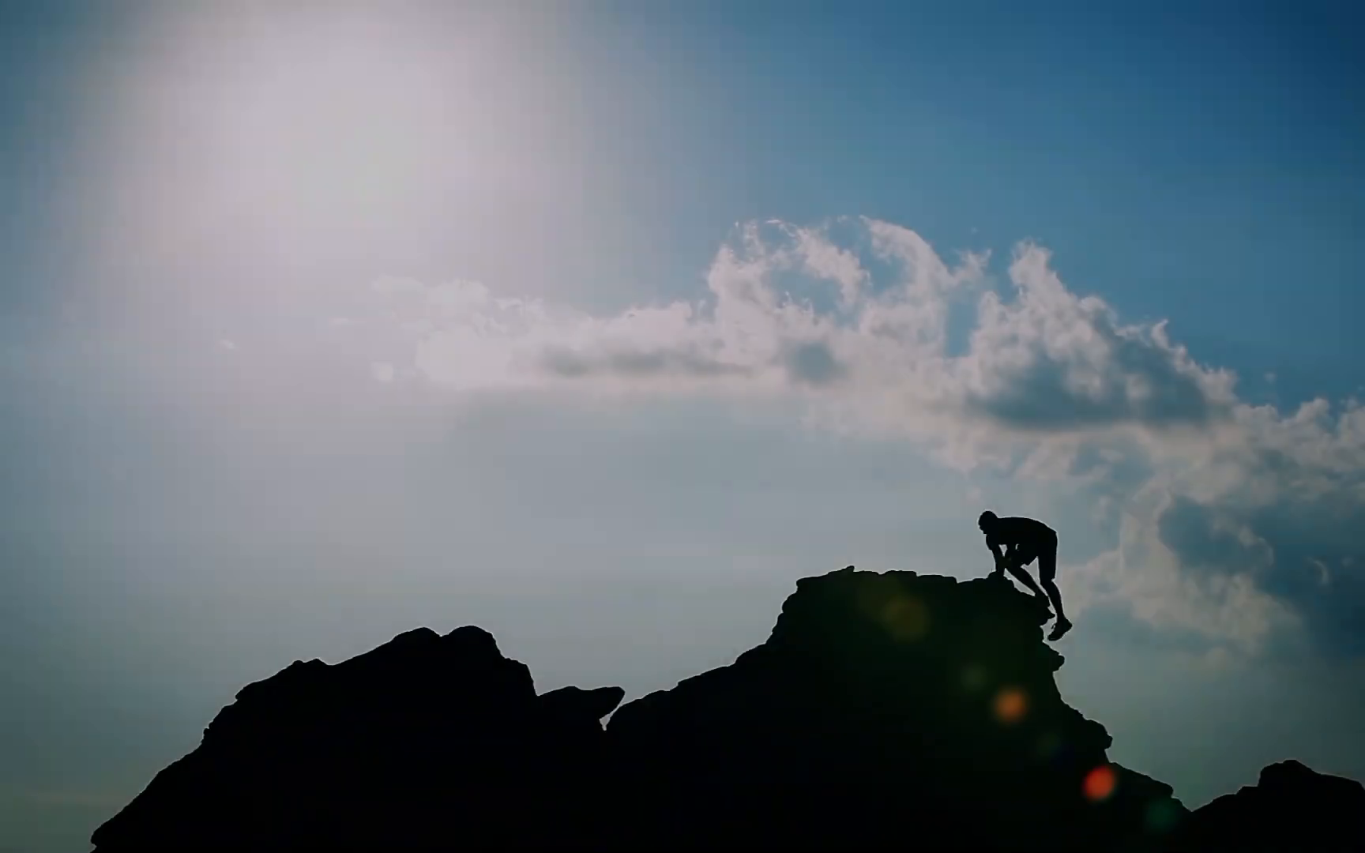